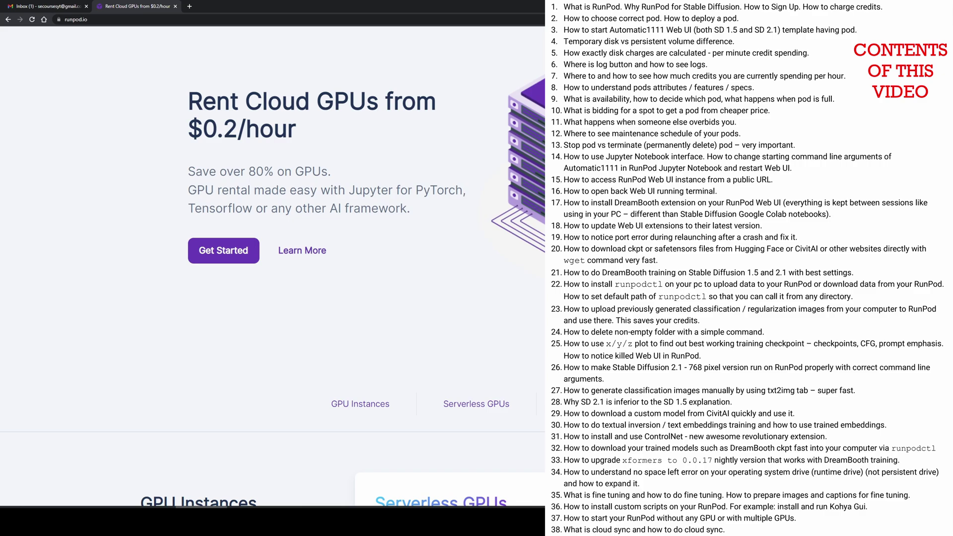
Scroll runpod.io past the GPU Instances and Serverless cards to the A100–RTX 3090 price list.
{"action": "scroll", "coordinate": [273, 266], "scroll_direction": "down", "scroll_amount": 1}
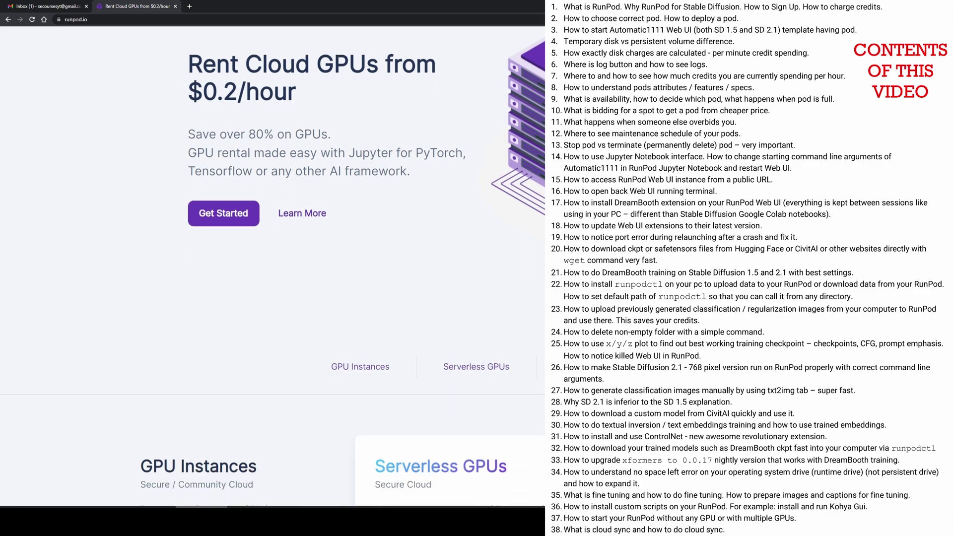
{"action": "scroll", "coordinate": [273, 266], "scroll_direction": "down", "scroll_amount": 1}
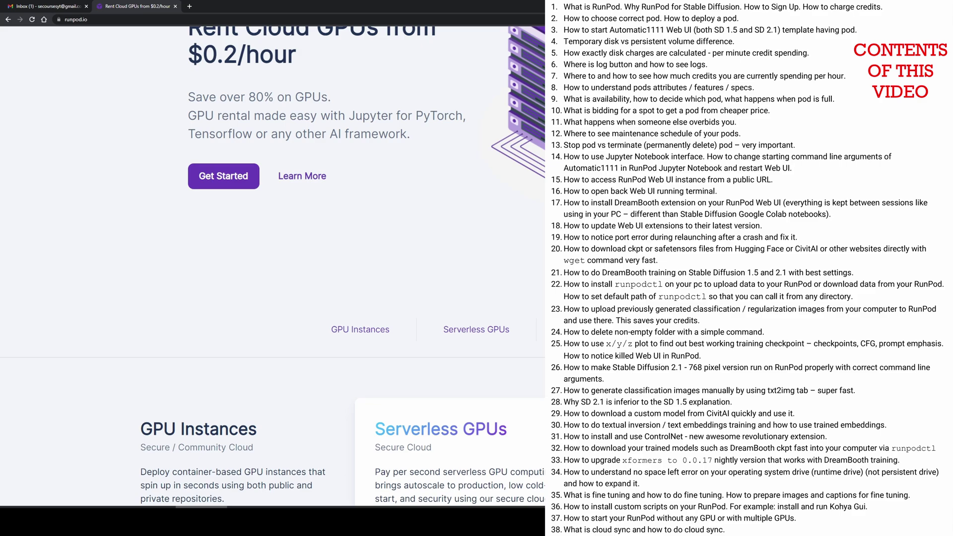
{"action": "scroll", "coordinate": [343, 265], "scroll_direction": "down", "scroll_amount": 1}
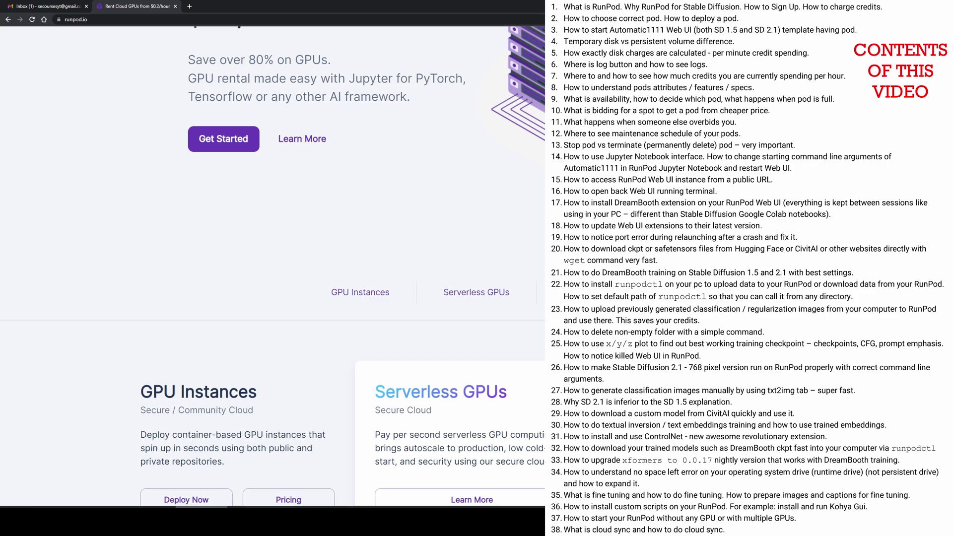
{"action": "scroll", "coordinate": [342, 266], "scroll_direction": "down", "scroll_amount": 1}
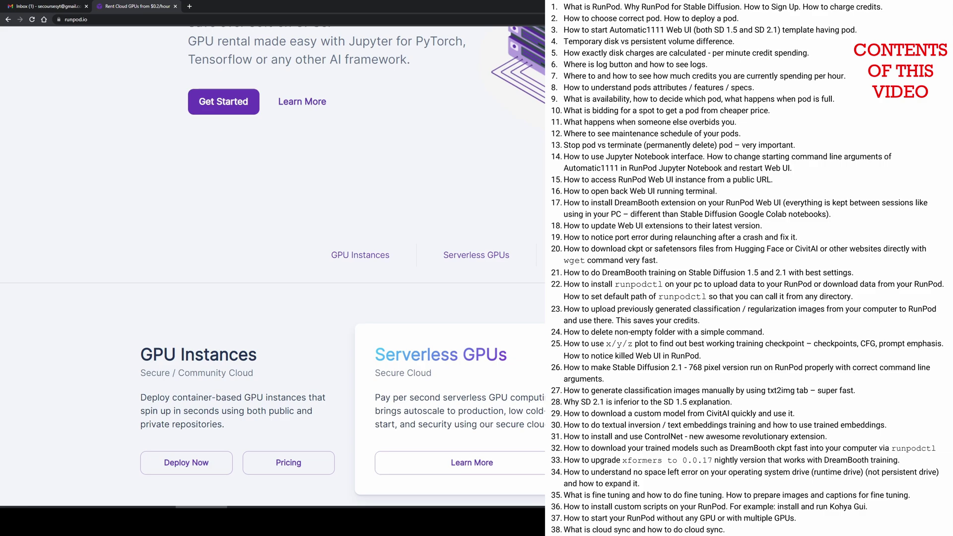
{"action": "scroll", "coordinate": [343, 265], "scroll_direction": "down", "scroll_amount": 1}
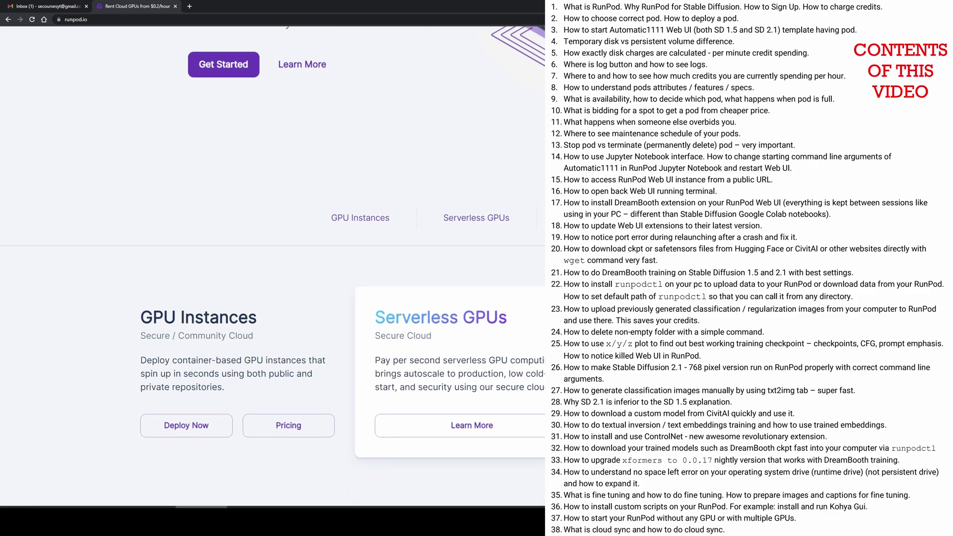
{"action": "scroll", "coordinate": [342, 265], "scroll_direction": "down", "scroll_amount": 1}
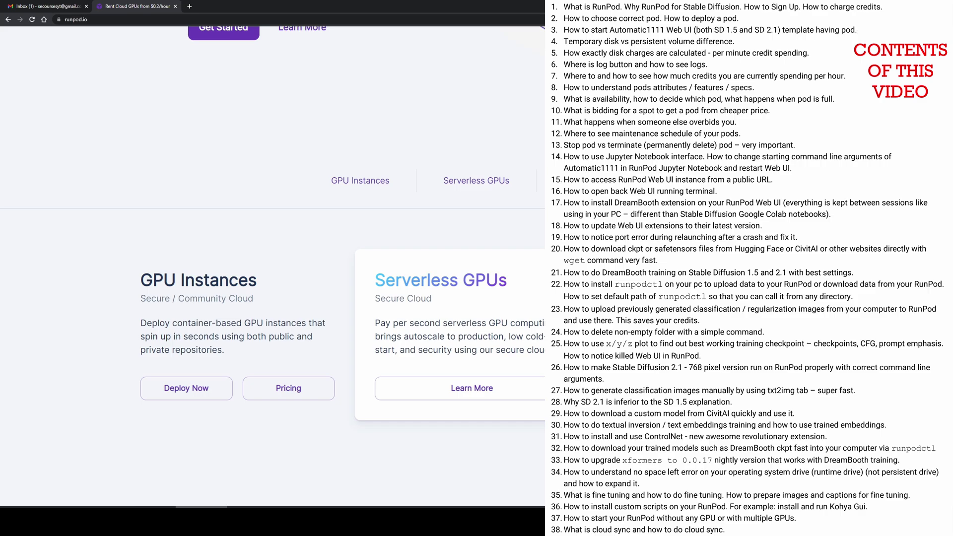
{"action": "scroll", "coordinate": [273, 266], "scroll_direction": "down", "scroll_amount": 1}
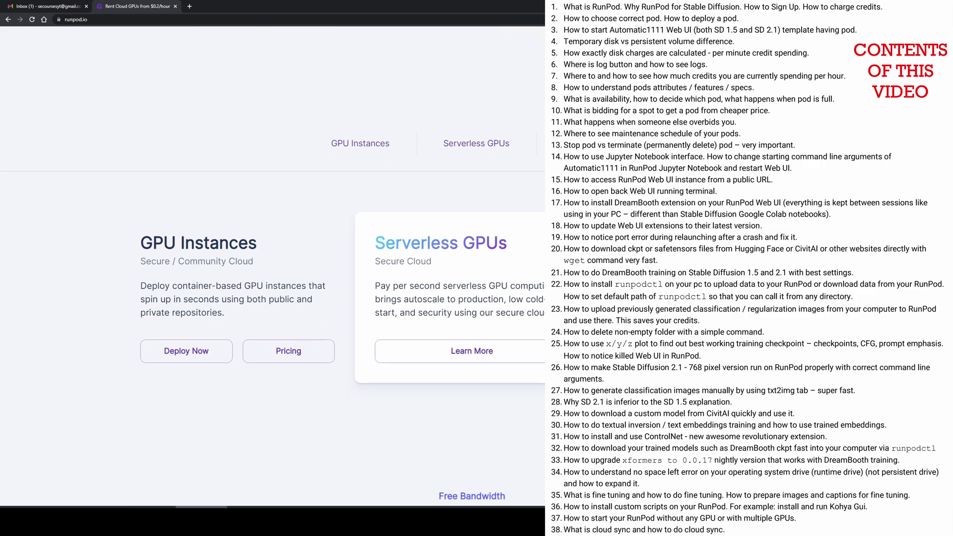
{"action": "scroll", "coordinate": [273, 265], "scroll_direction": "down", "scroll_amount": 1}
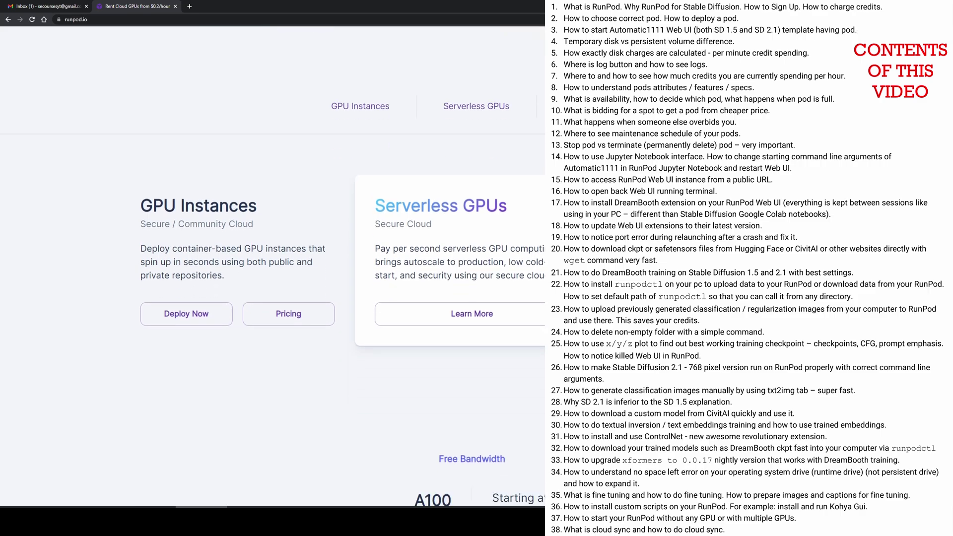
{"action": "scroll", "coordinate": [273, 266], "scroll_direction": "down", "scroll_amount": 1}
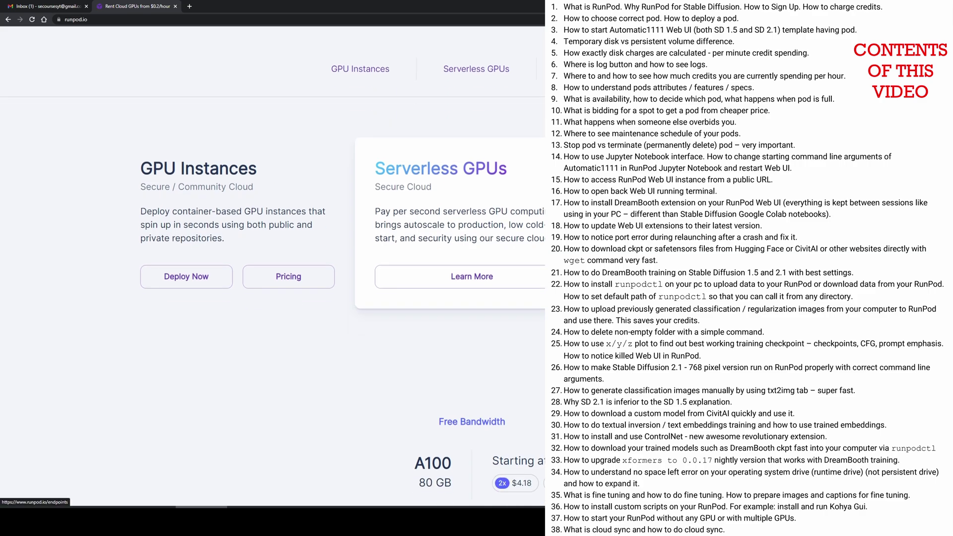
{"action": "scroll", "coordinate": [273, 266], "scroll_direction": "down", "scroll_amount": 1}
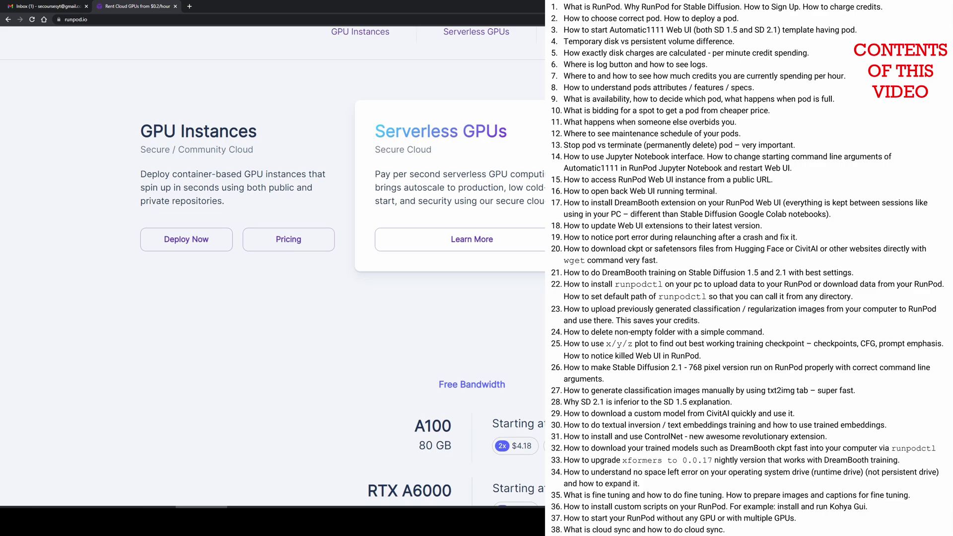
{"action": "scroll", "coordinate": [273, 265], "scroll_direction": "down", "scroll_amount": 1}
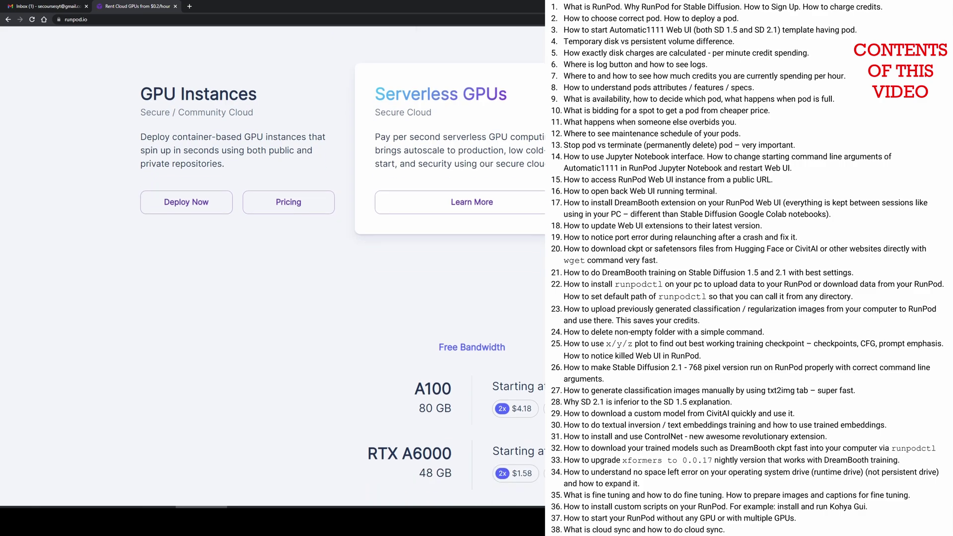
{"action": "scroll", "coordinate": [342, 273], "scroll_direction": "down", "scroll_amount": 1}
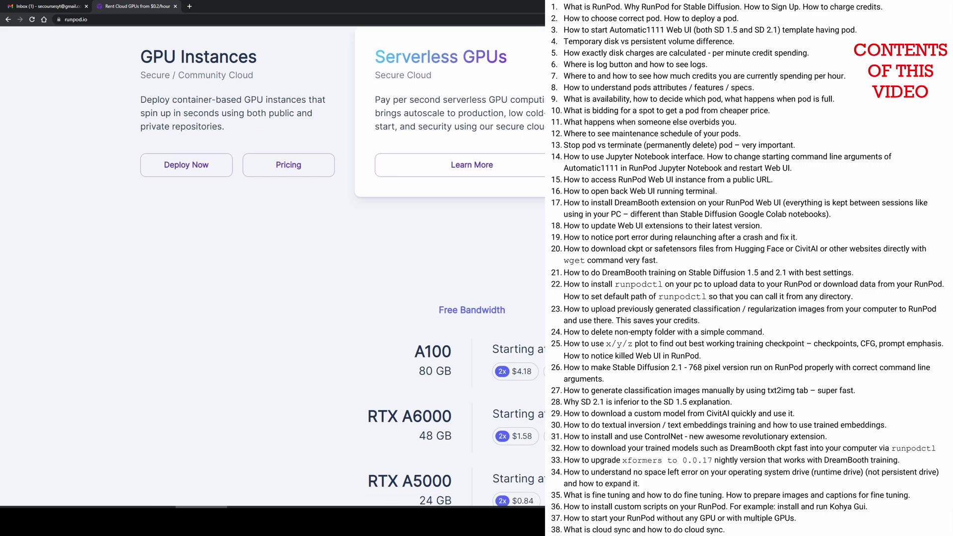
{"action": "scroll", "coordinate": [343, 266], "scroll_direction": "down", "scroll_amount": 1}
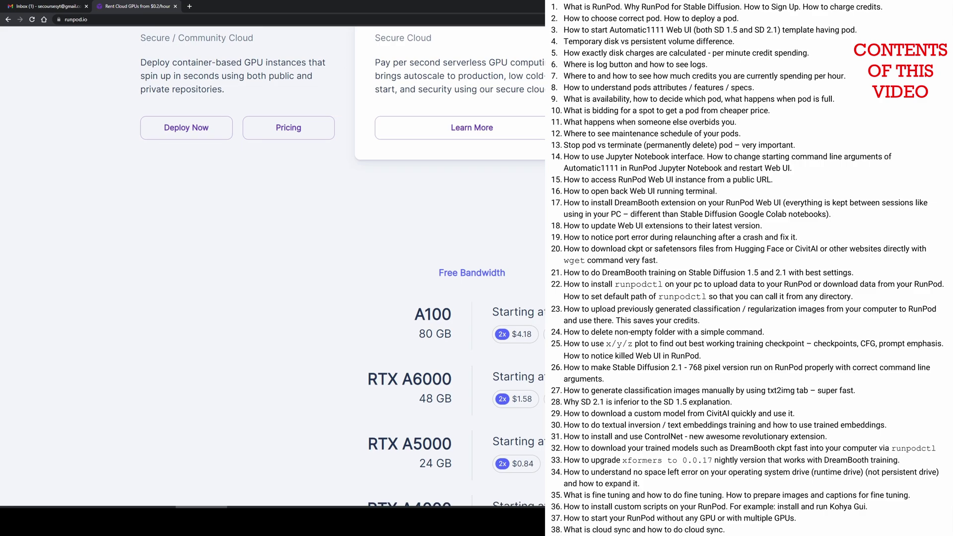
{"action": "scroll", "coordinate": [342, 266], "scroll_direction": "down", "scroll_amount": 1}
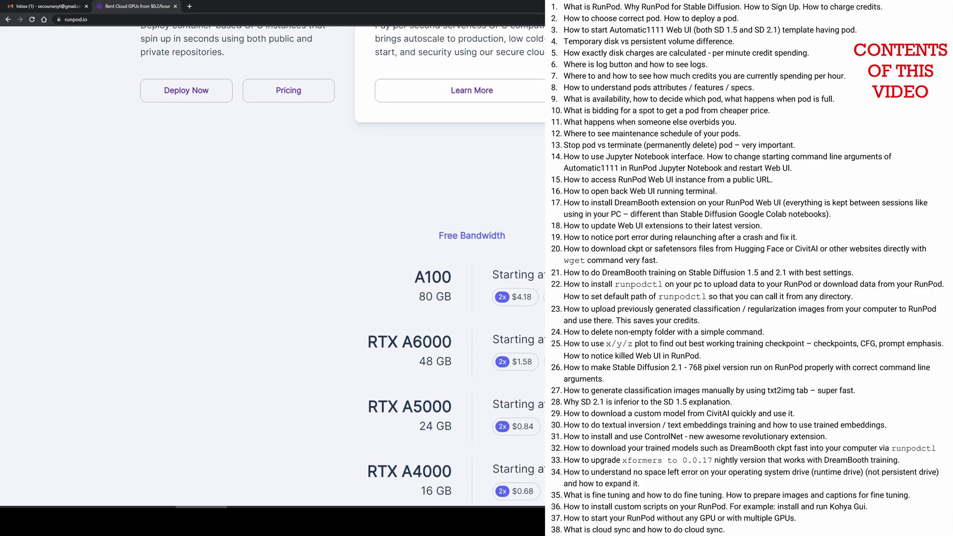
{"action": "scroll", "coordinate": [342, 265], "scroll_direction": "down", "scroll_amount": 1}
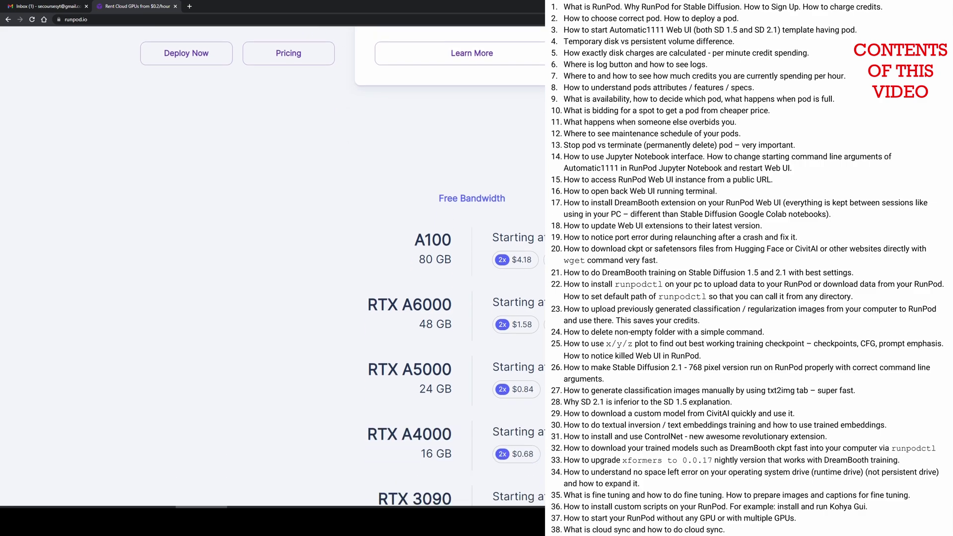
{"action": "scroll", "coordinate": [343, 266], "scroll_direction": "down", "scroll_amount": 1}
{"action": "scroll", "coordinate": [342, 266], "scroll_direction": "down", "scroll_amount": 1}
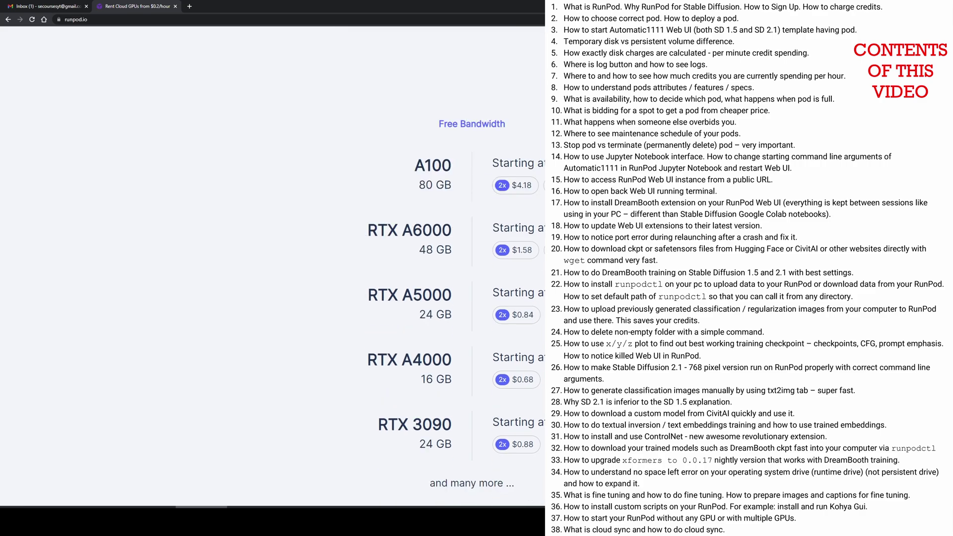
{"action": "scroll", "coordinate": [342, 266], "scroll_direction": "down", "scroll_amount": 1}
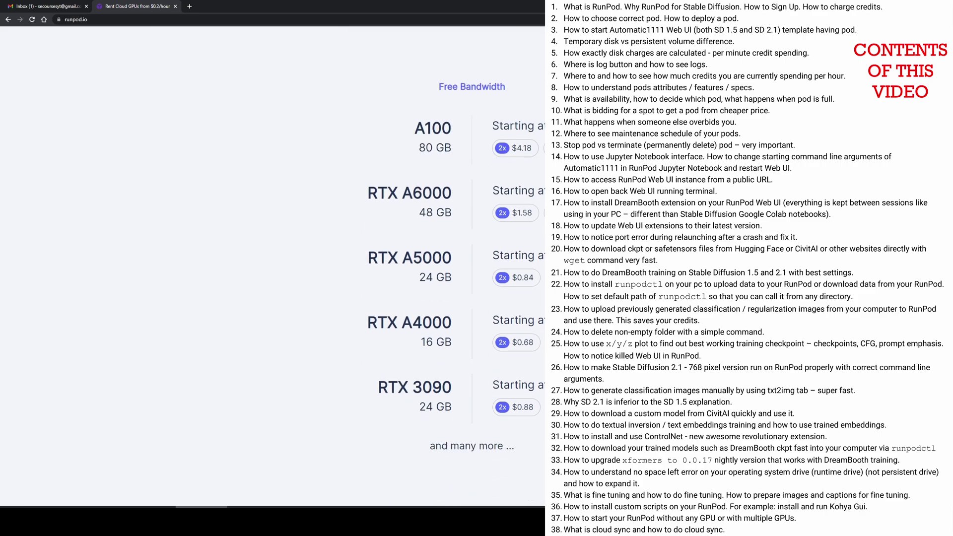
{"action": "scroll", "coordinate": [342, 266], "scroll_direction": "down", "scroll_amount": 1}
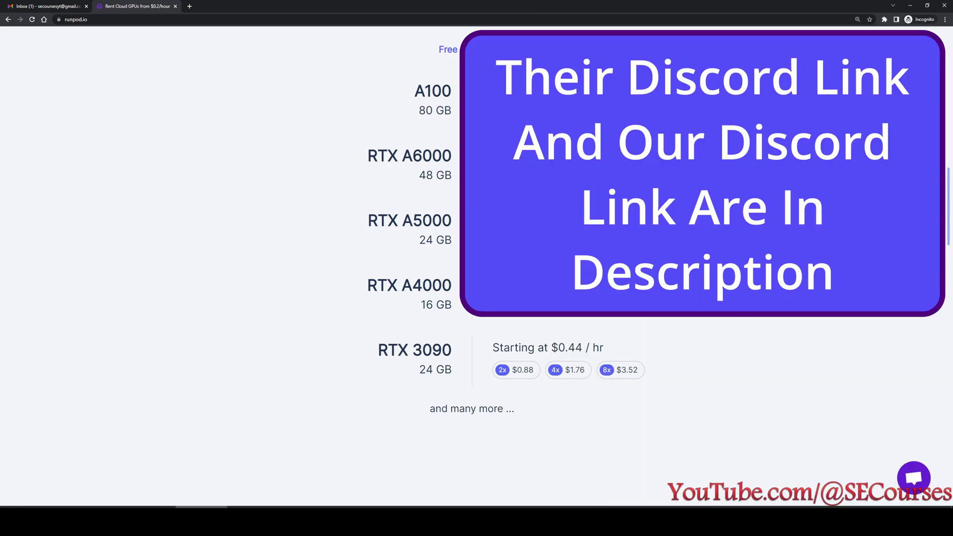
{"action": "scroll", "coordinate": [343, 265], "scroll_direction": "down", "scroll_amount": 1}
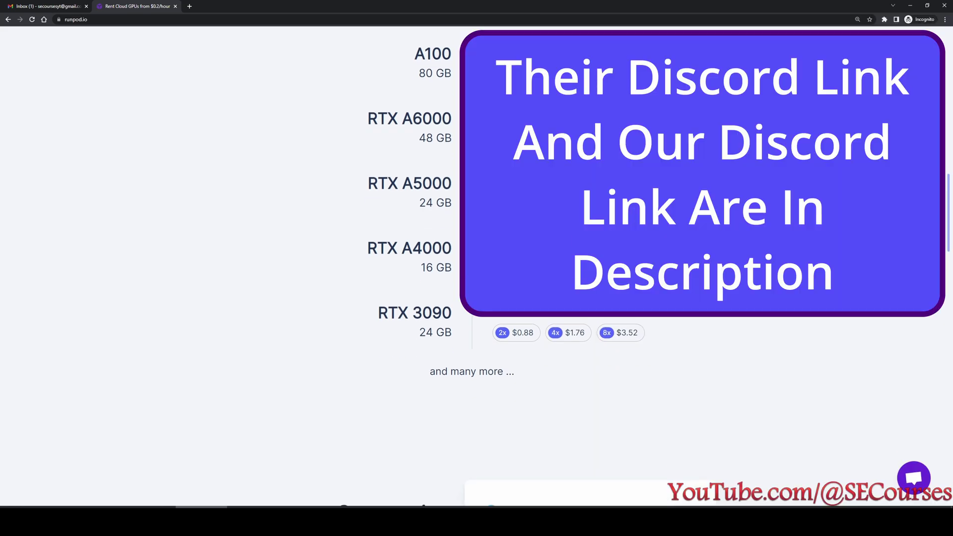
{"action": "scroll", "coordinate": [342, 266], "scroll_direction": "down", "scroll_amount": 1}
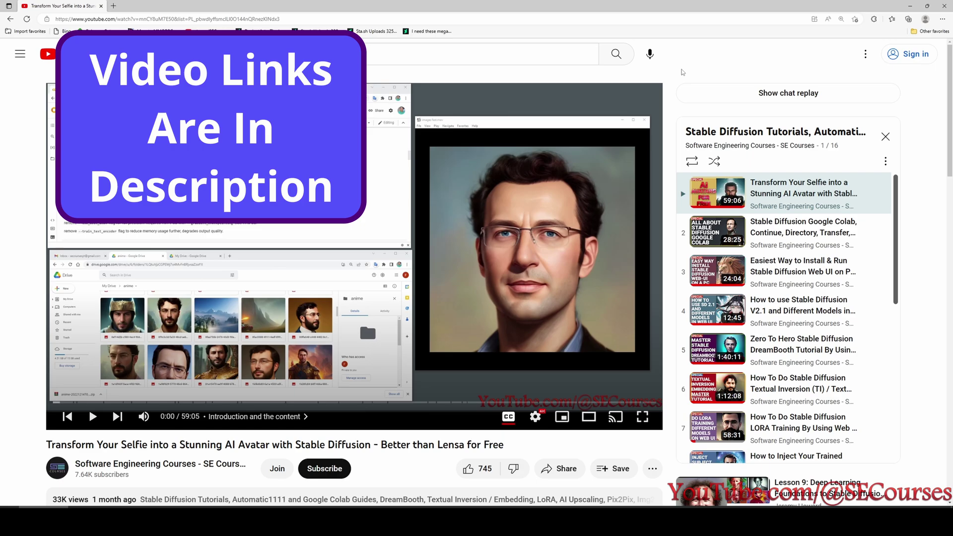
Open playlist video 2, then video 3, 'Easiest Way to Install & Run Stable Diffusion Web UI on PC'.
{"action": "scroll", "coordinate": [178, 376], "scroll_direction": "down", "scroll_amount": 1}
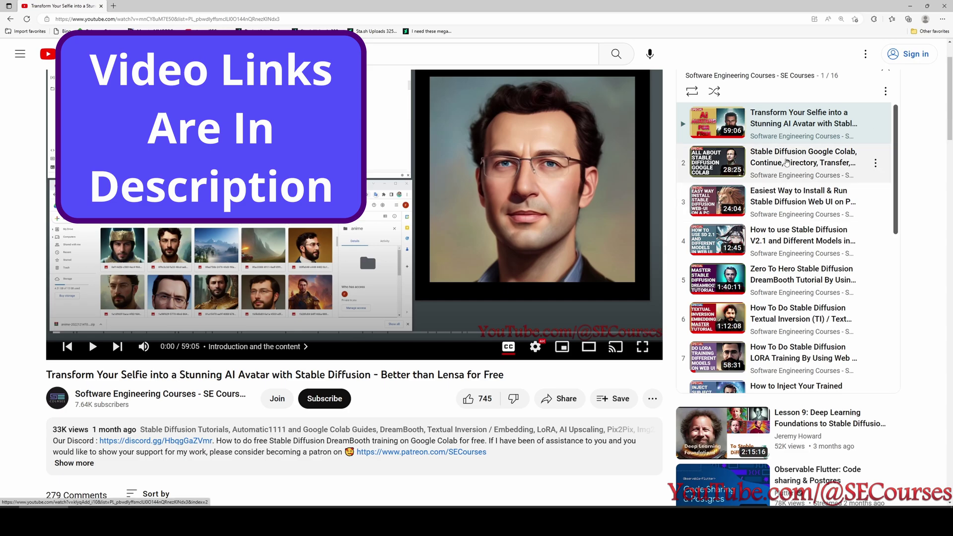
{"action": "left_click", "coordinate": [785, 159]}
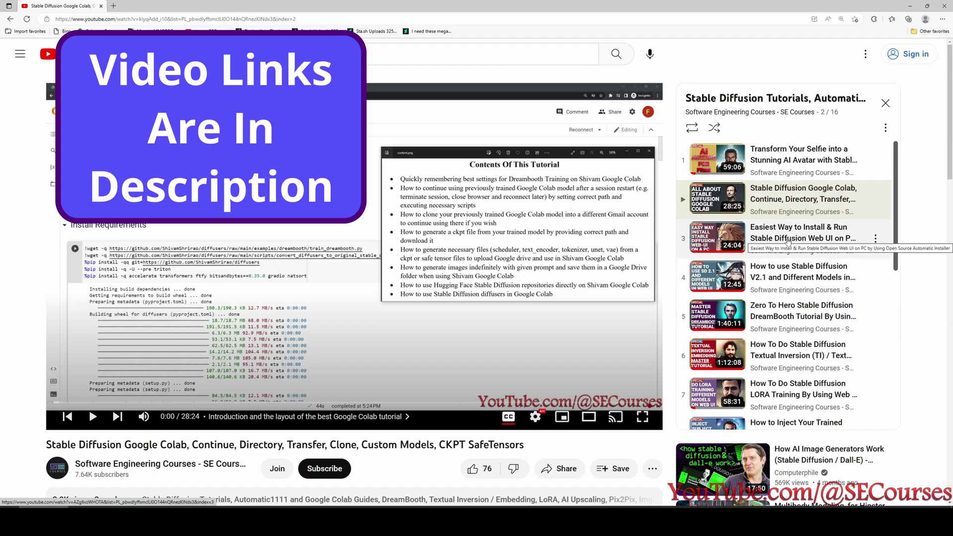
{"action": "left_click", "coordinate": [789, 242]}
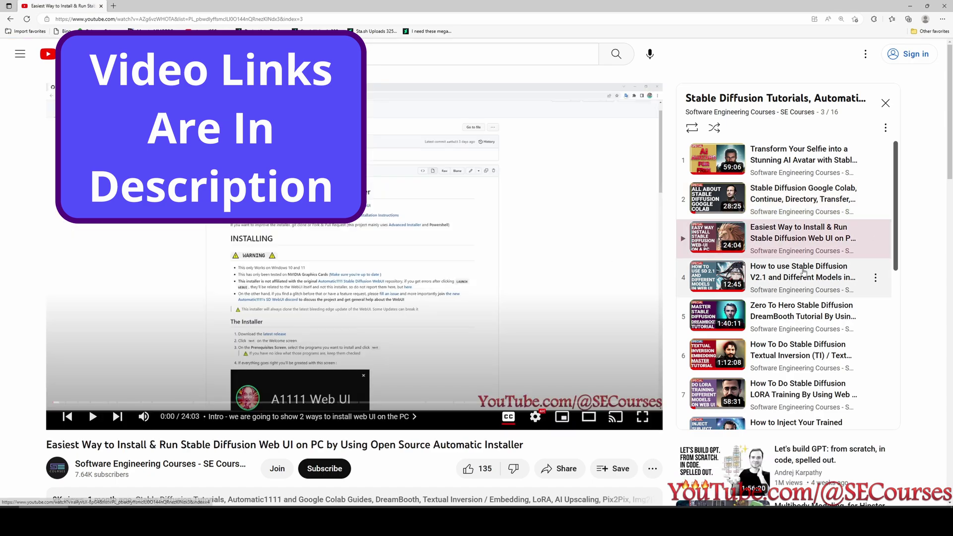
{"action": "scroll", "coordinate": [803, 272], "scroll_direction": "down", "scroll_amount": 1}
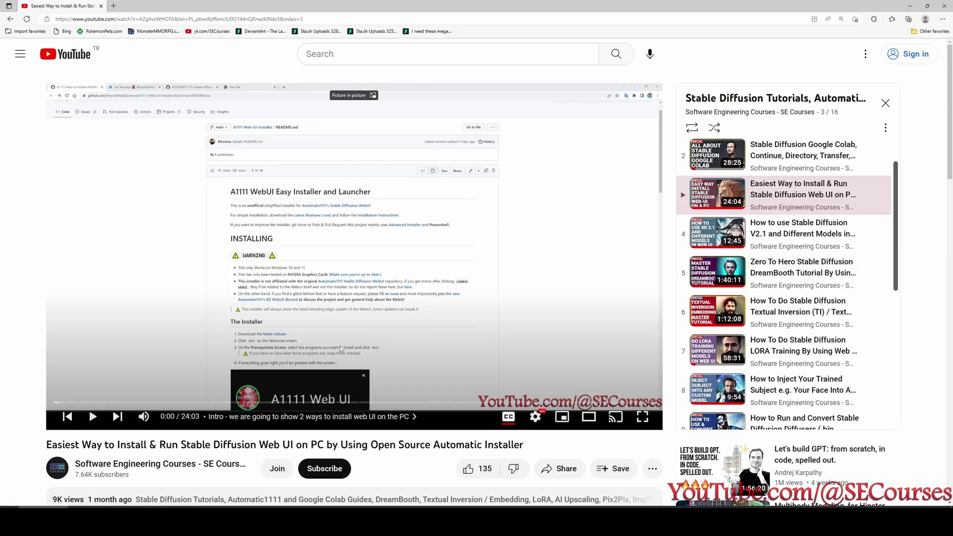
{"action": "scroll", "coordinate": [746, 199], "scroll_direction": "down", "scroll_amount": 6}
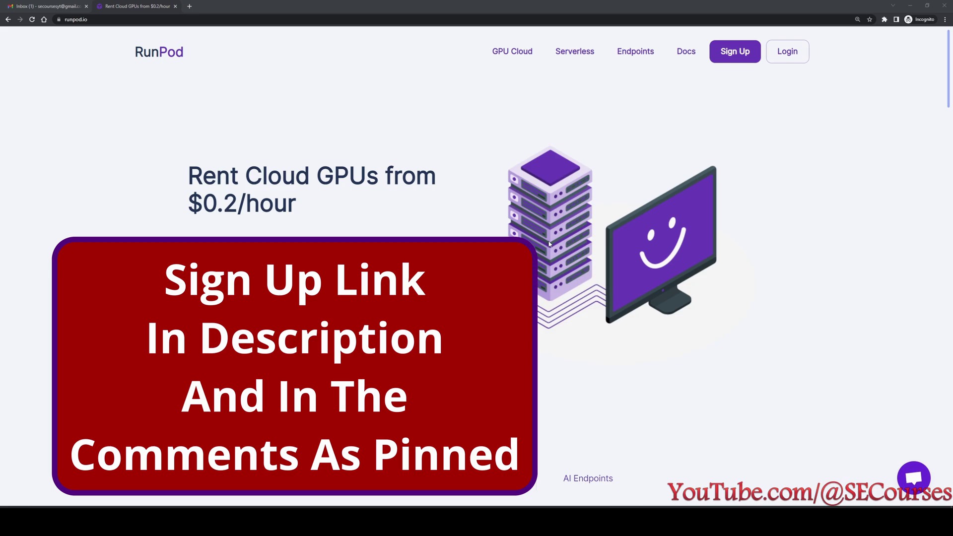
Sign up for RunPod with a Google account and accept the terms of service.
{"action": "left_click", "coordinate": [736, 52]}
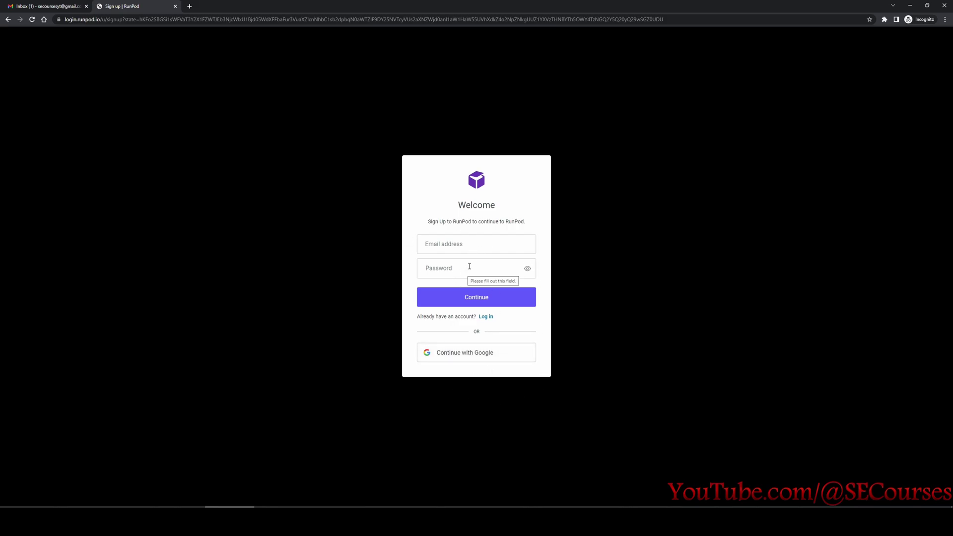
{"action": "left_click", "coordinate": [468, 358]}
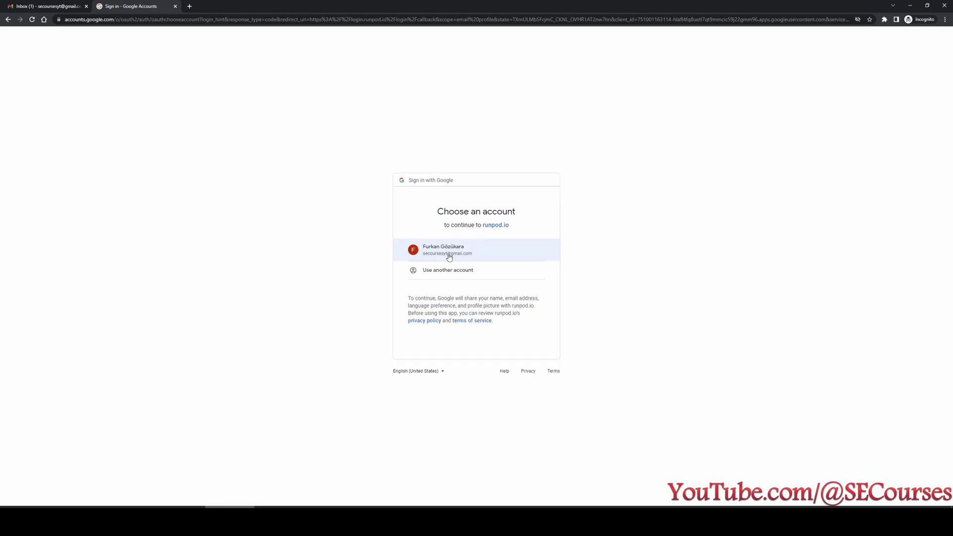
{"action": "left_click", "coordinate": [470, 256]}
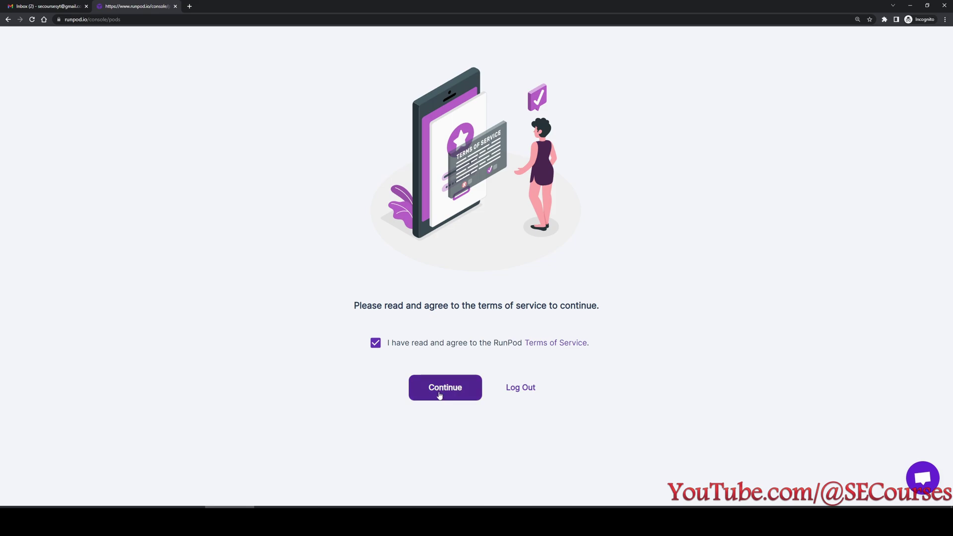
{"action": "left_click", "coordinate": [439, 395]}
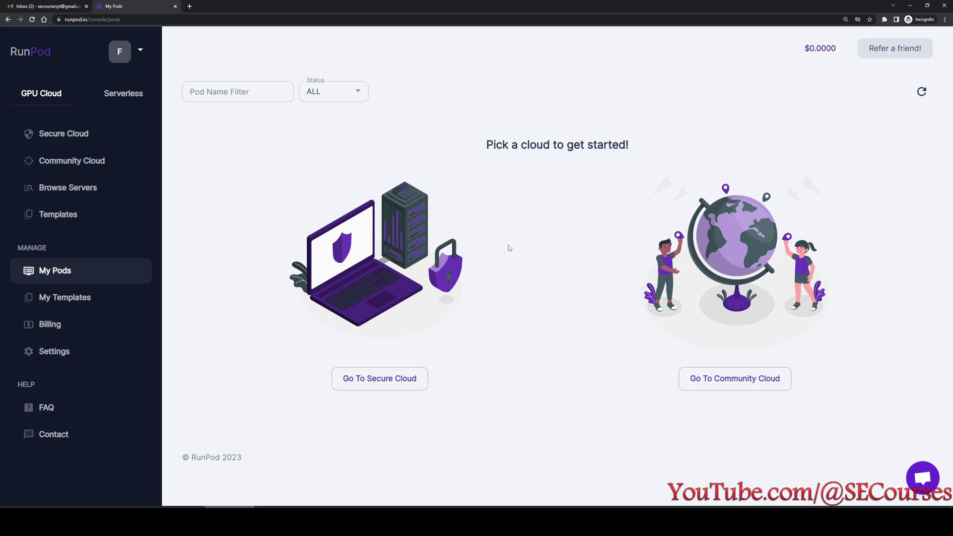
View the Billing page enlarged and review the $50 top-up amount.
{"action": "left_click", "coordinate": [816, 52]}
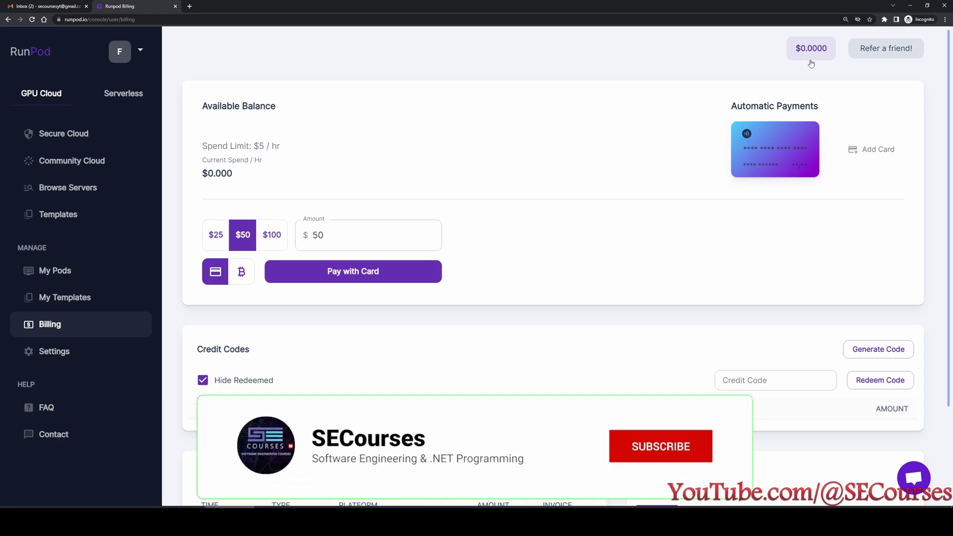
{"action": "key", "text": "ctrl+plus"}
{"action": "key", "text": "ctrl+plus"}
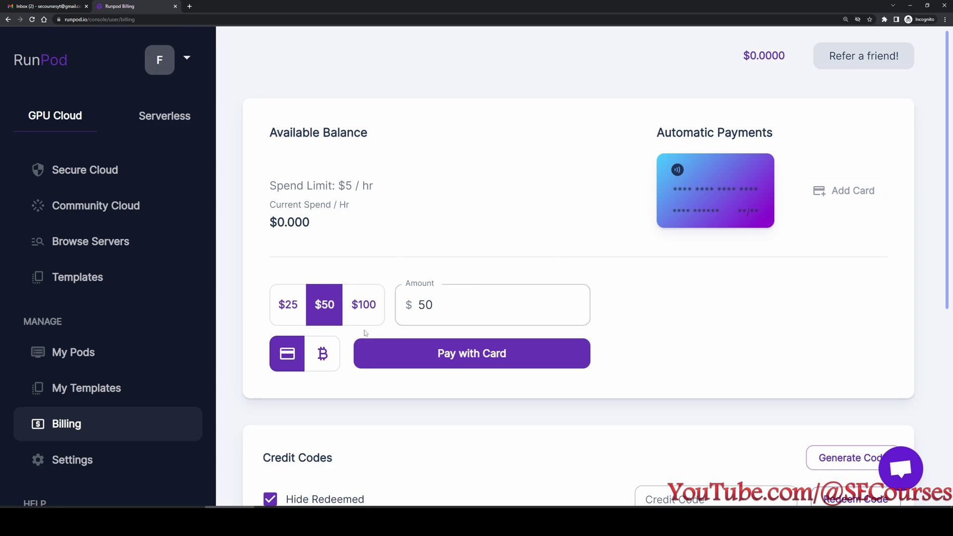
{"action": "left_click_drag", "start_coordinate": [440, 306], "coordinate": [408, 308]}
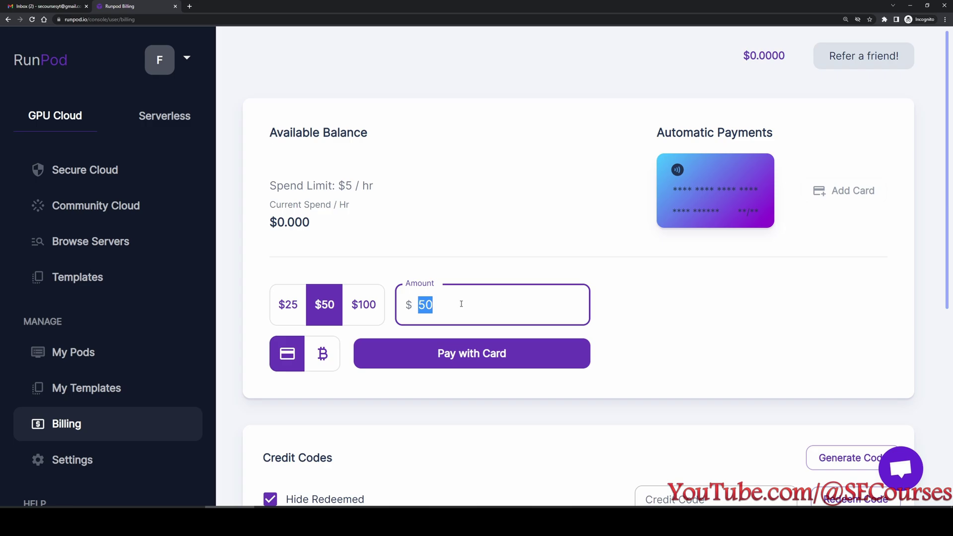
{"action": "left_click", "coordinate": [654, 166]}
Switch the billing payment method to the Bitcoin/cryptocurrency option and review the page.
{"action": "mouse_move", "coordinate": [877, 205]}
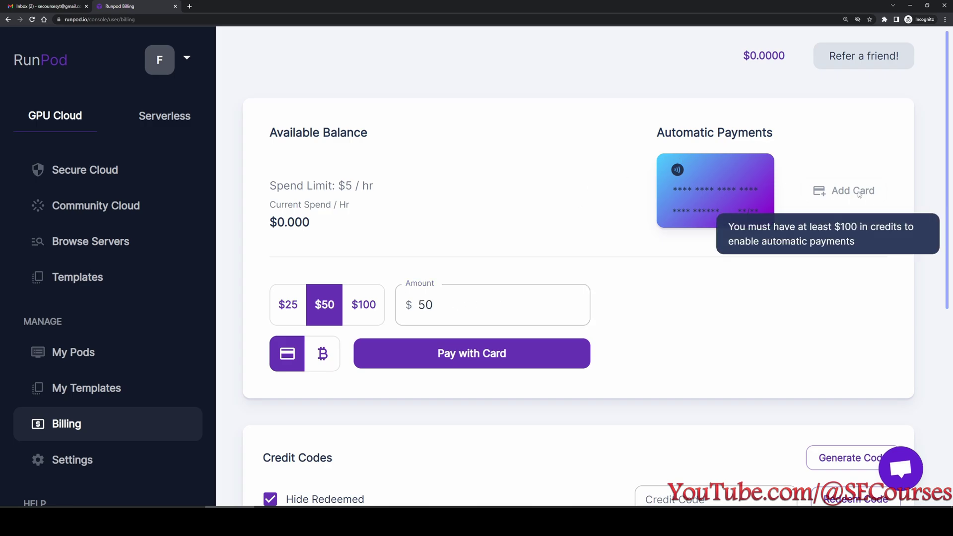
{"action": "scroll", "coordinate": [323, 298], "scroll_direction": "down", "scroll_amount": 2}
{"action": "left_click", "coordinate": [322, 286]}
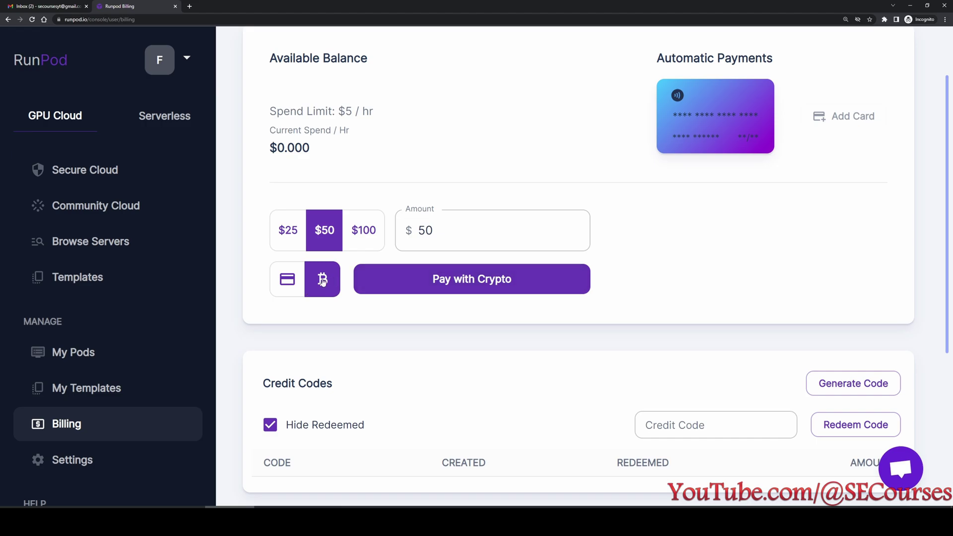
{"action": "scroll", "coordinate": [398, 335], "scroll_direction": "down", "scroll_amount": 3}
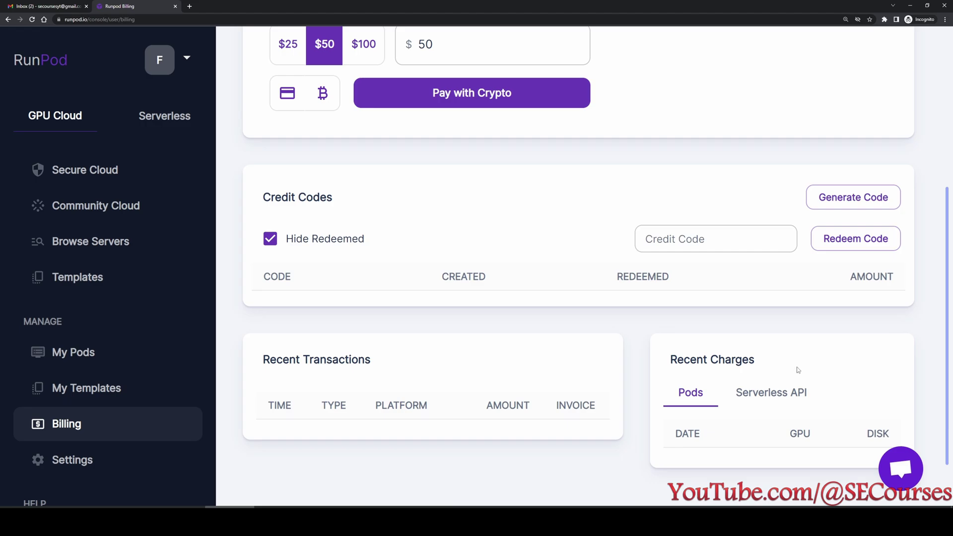
{"action": "scroll", "coordinate": [611, 375], "scroll_direction": "down", "scroll_amount": 1}
{"action": "scroll", "coordinate": [623, 424], "scroll_direction": "up", "scroll_amount": 5}
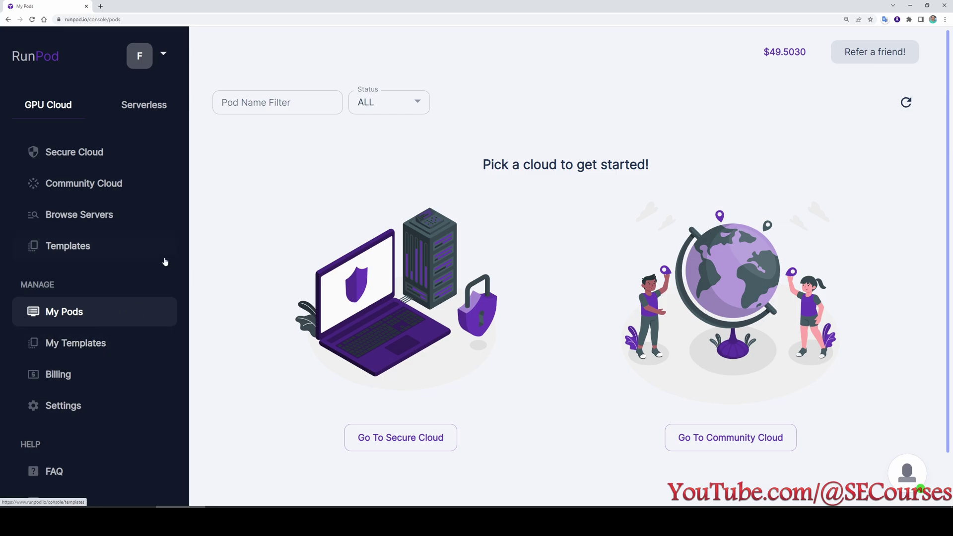
Browse the cloud GPU servers down to the RTX A5000 and deploy it at $0.320/hr.
{"action": "left_click", "coordinate": [58, 218]}
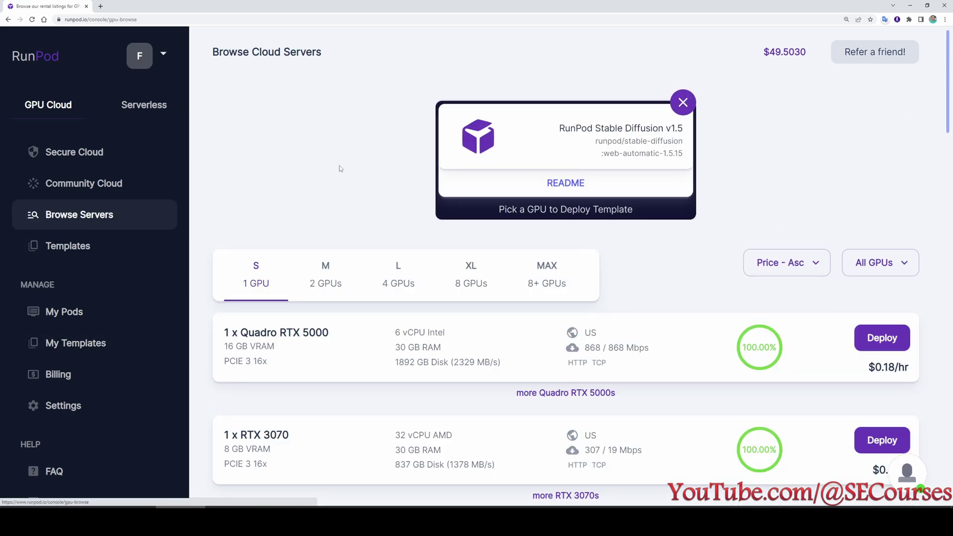
{"action": "scroll", "coordinate": [514, 335], "scroll_direction": "down", "scroll_amount": 3}
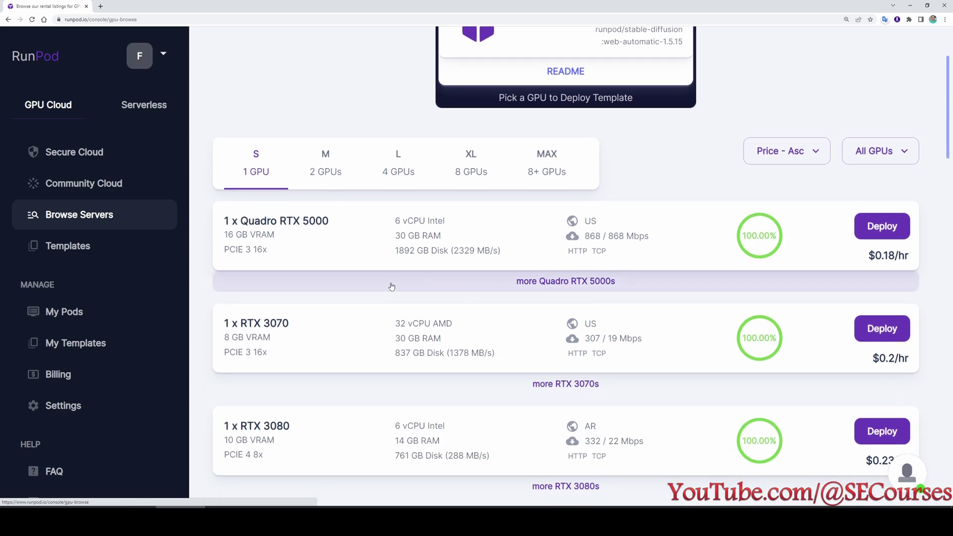
{"action": "scroll", "coordinate": [346, 284], "scroll_direction": "down", "scroll_amount": 4}
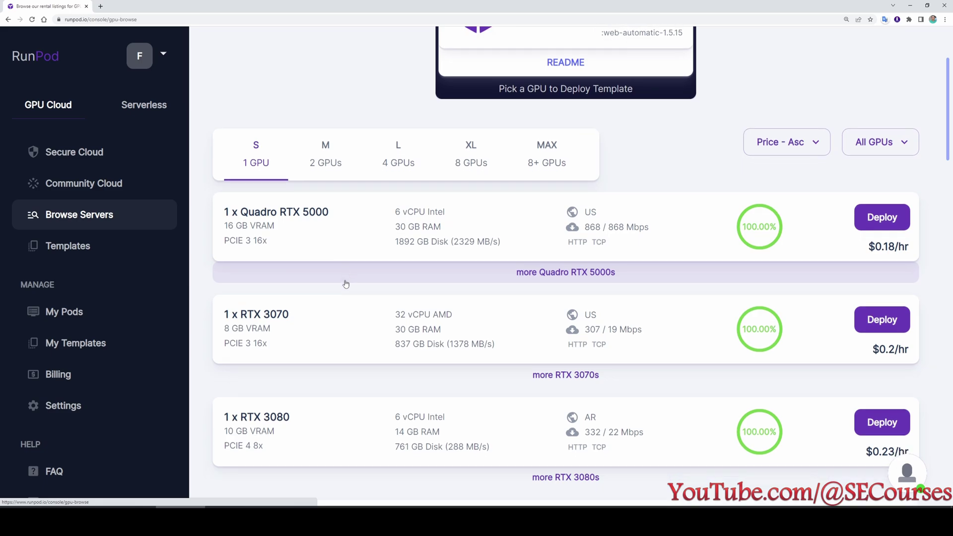
{"action": "scroll", "coordinate": [358, 348], "scroll_direction": "down", "scroll_amount": 3}
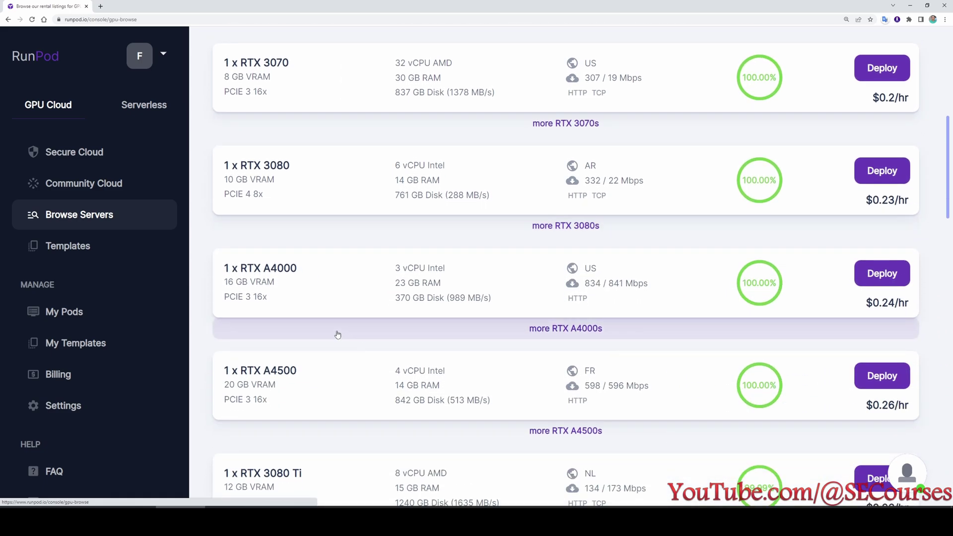
{"action": "scroll", "coordinate": [370, 380], "scroll_direction": "down", "scroll_amount": 2}
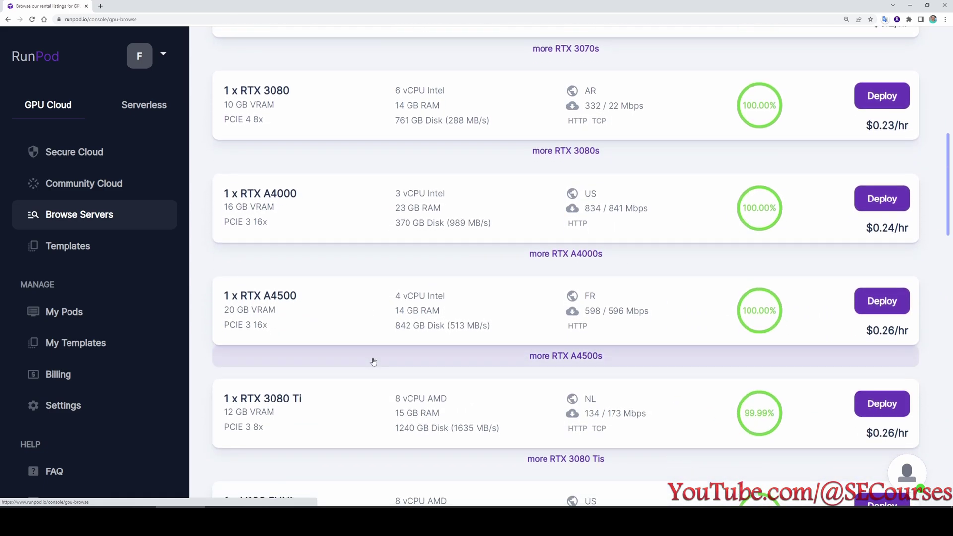
{"action": "scroll", "coordinate": [374, 377], "scroll_direction": "down", "scroll_amount": 4}
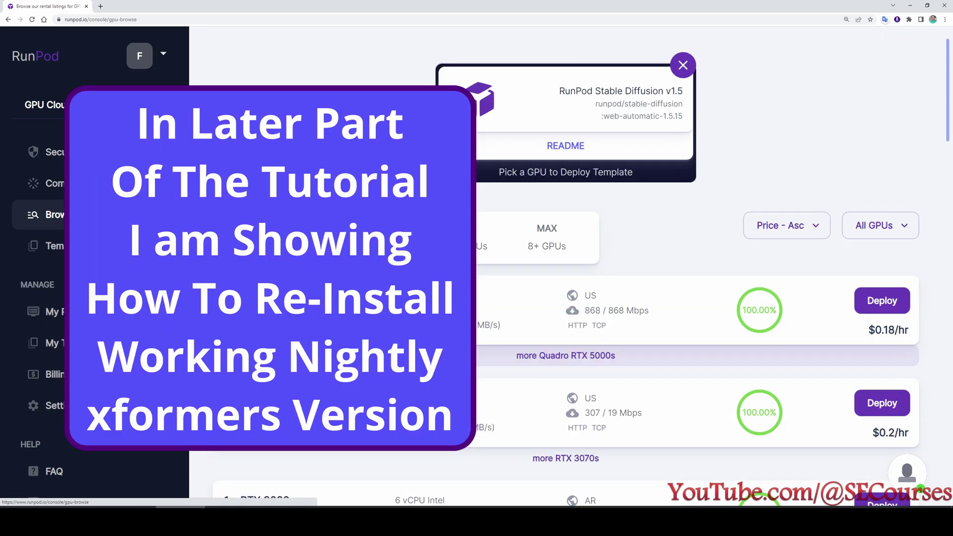
{"action": "scroll", "coordinate": [566, 268], "scroll_direction": "down", "scroll_amount": 6}
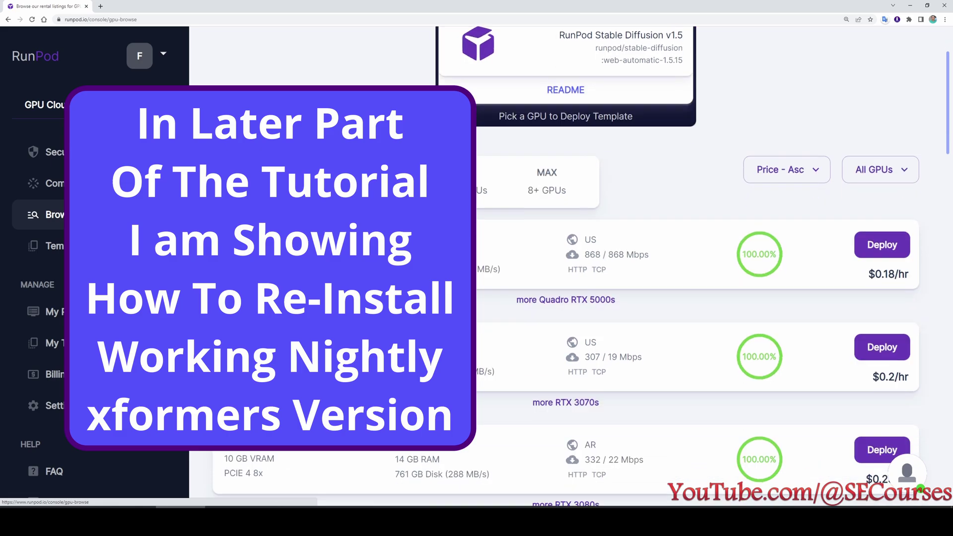
{"action": "scroll", "coordinate": [566, 268], "scroll_direction": "down", "scroll_amount": 4}
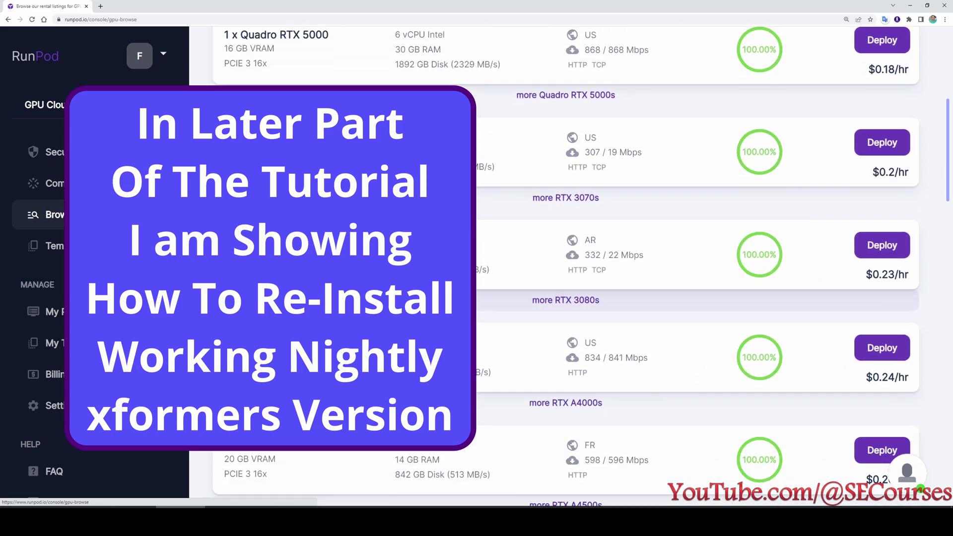
{"action": "scroll", "coordinate": [566, 268], "scroll_direction": "down", "scroll_amount": 4}
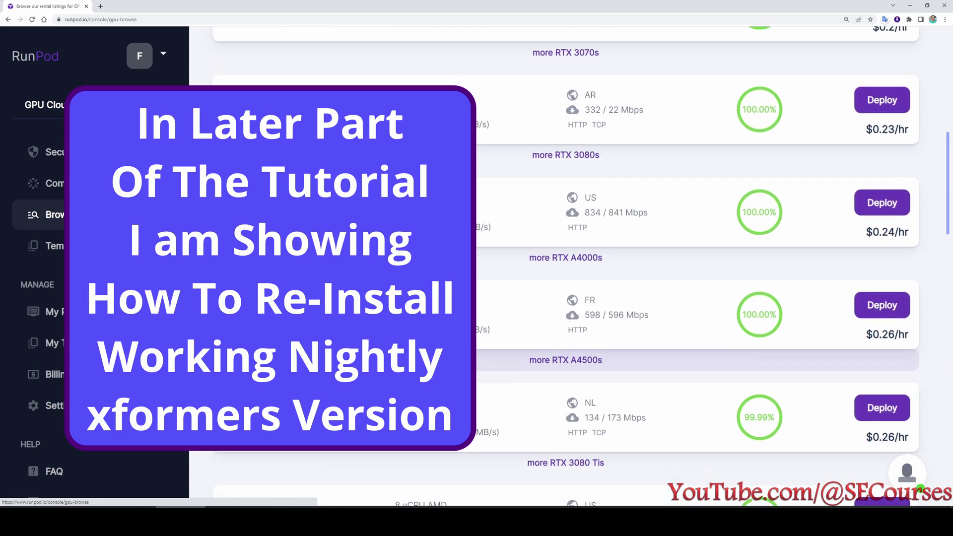
{"action": "scroll", "coordinate": [566, 268], "scroll_direction": "down", "scroll_amount": 6}
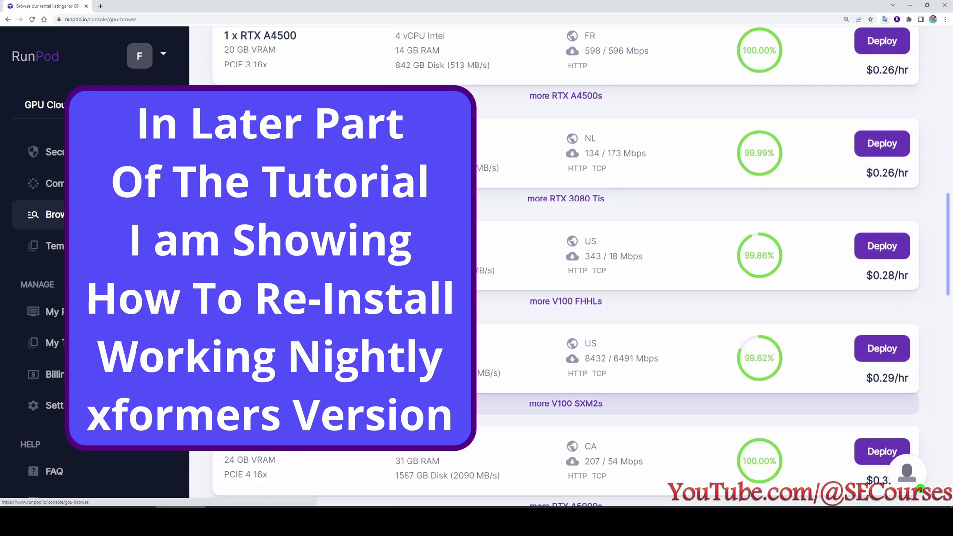
{"action": "scroll", "coordinate": [566, 268], "scroll_direction": "down", "scroll_amount": 1}
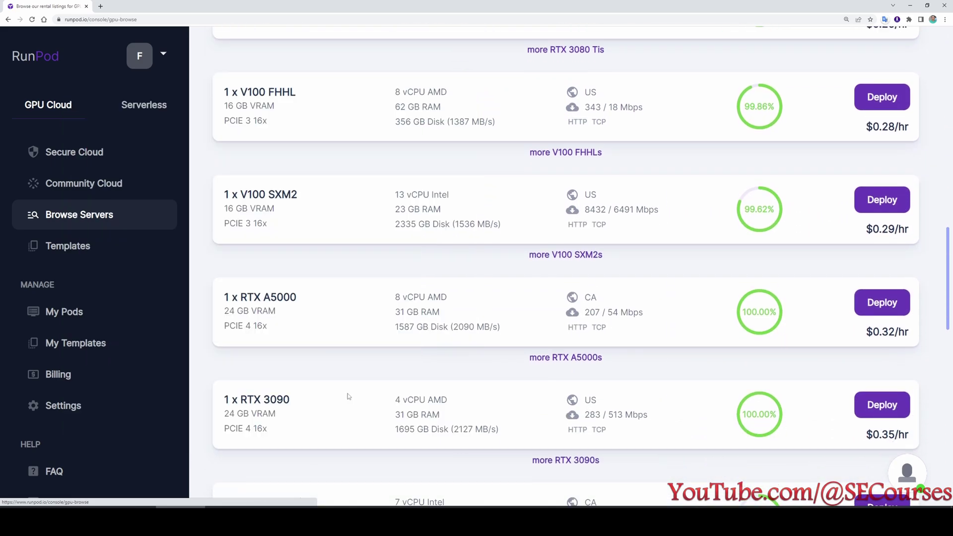
{"action": "scroll", "coordinate": [566, 268], "scroll_direction": "down", "scroll_amount": 3}
{"action": "scroll", "coordinate": [566, 283], "scroll_direction": "down", "scroll_amount": 1}
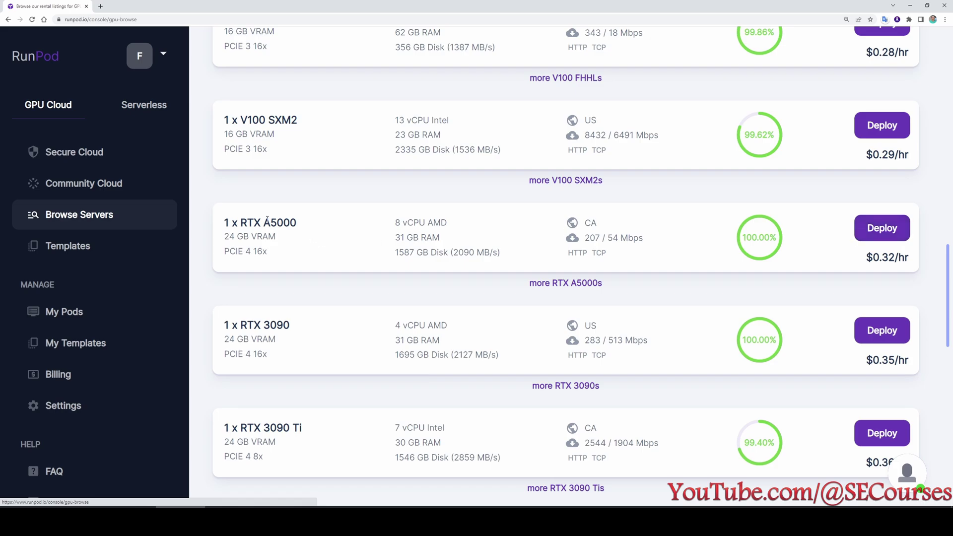
{"action": "left_click_drag", "start_coordinate": [306, 222], "coordinate": [242, 223]}
{"action": "left_click", "coordinate": [882, 235]}
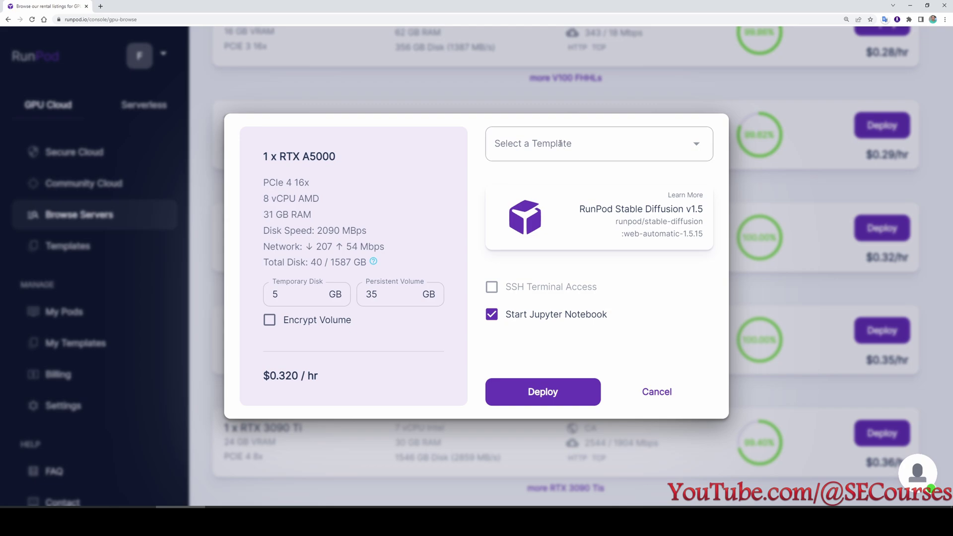
Filter templates with 'stable di' and pick RunPod Stable Diffusion v1.5 for the A5000 pod.
{"action": "left_click", "coordinate": [559, 144]}
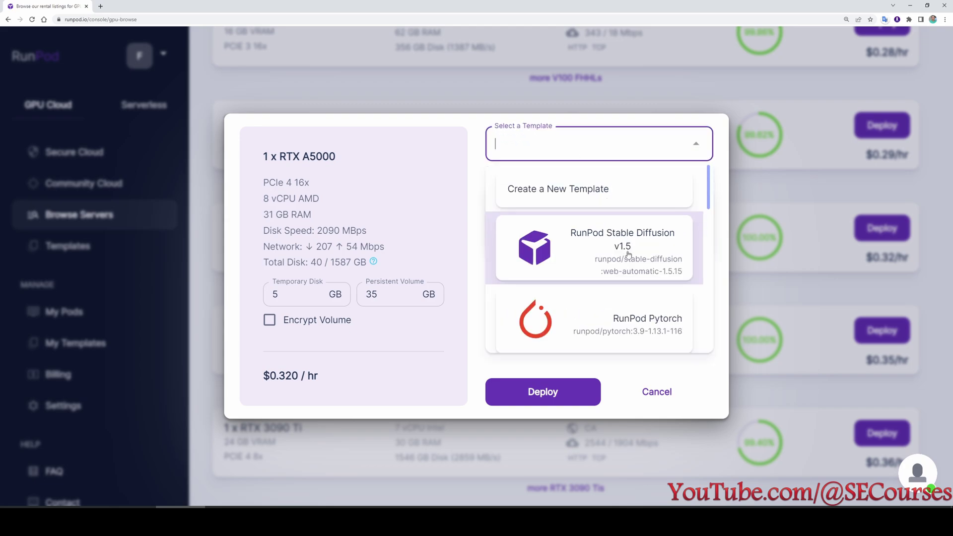
{"action": "type", "text": "stable di"}
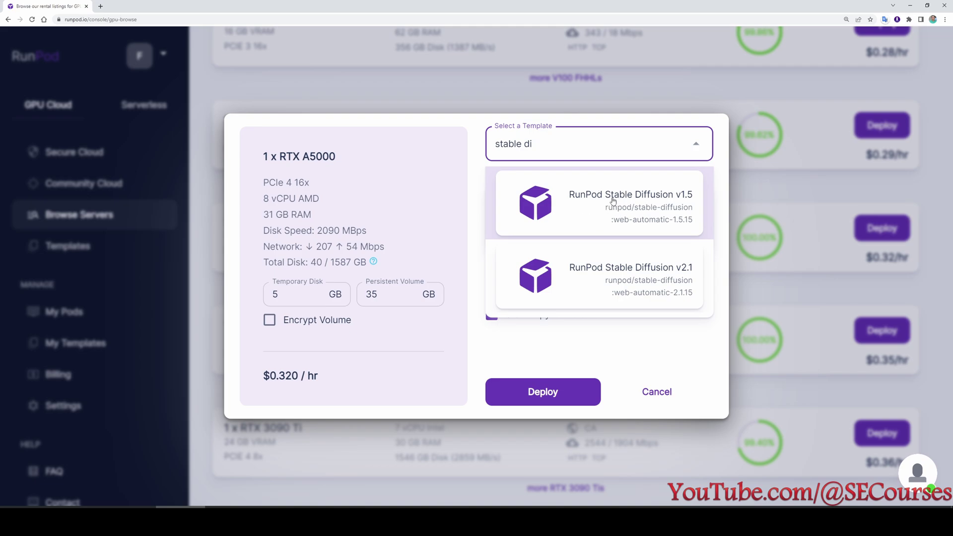
{"action": "left_click", "coordinate": [614, 202]}
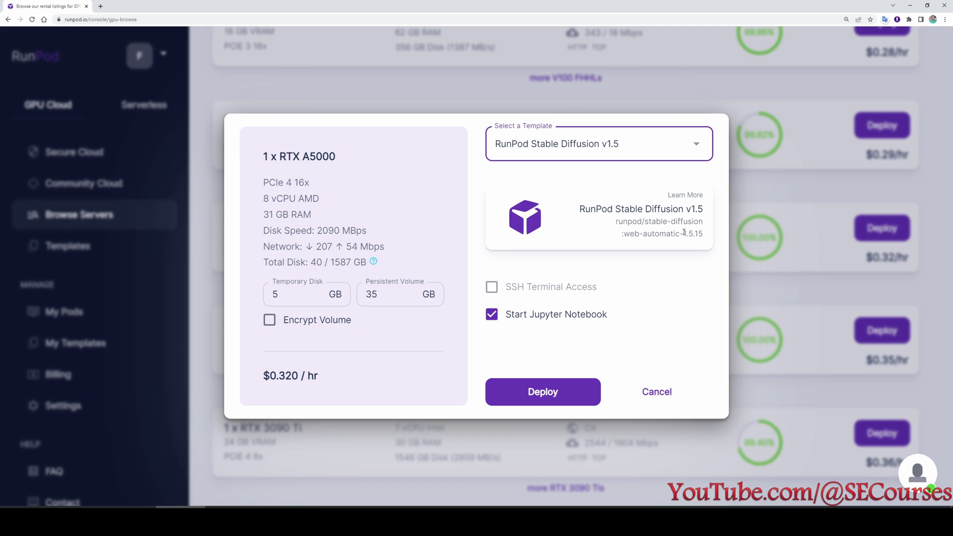
{"action": "left_click_drag", "start_coordinate": [318, 214], "coordinate": [259, 211]}
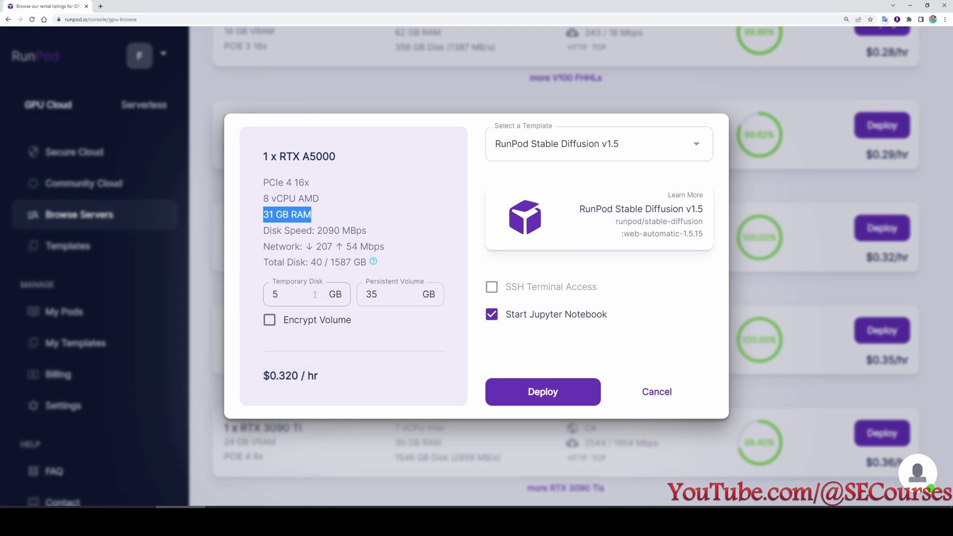
Raise the persistent volume from 35 GB to 100 GB, giving 105 GB total disk.
{"action": "left_click", "coordinate": [391, 296]}
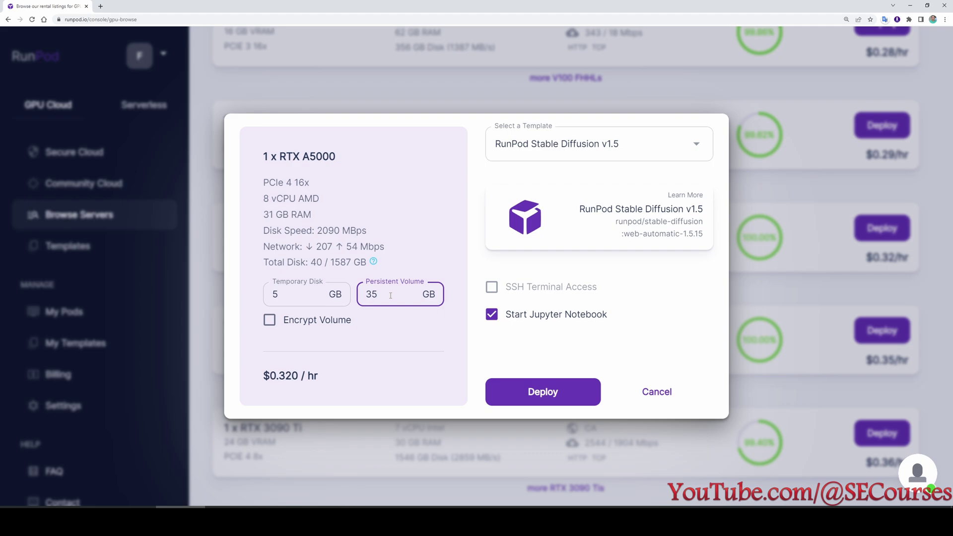
{"action": "key", "text": "ctrl+a"}
{"action": "type", "text": "100"}
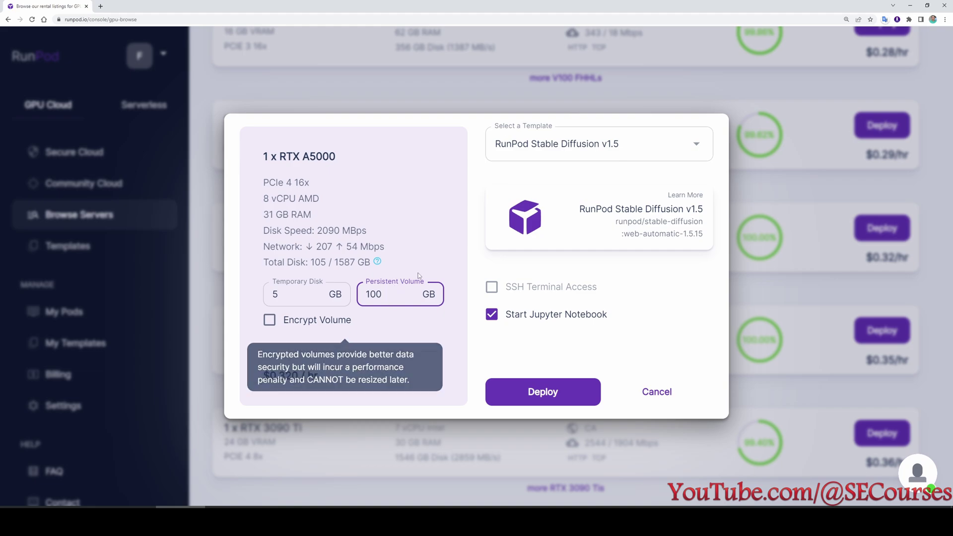
{"action": "mouse_move", "coordinate": [379, 263]}
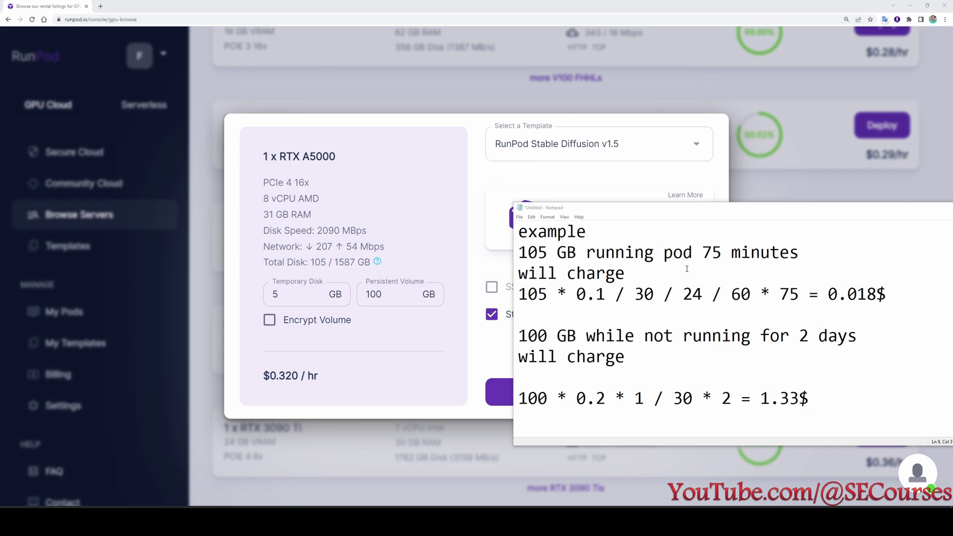
Go through the running-pod formula's 105 GB, 0.1 rate, 30-day and 24-hour terms in Notepad.
{"action": "left_click_drag", "start_coordinate": [548, 294], "coordinate": [518, 292]}
{"action": "left_click_drag", "start_coordinate": [606, 294], "coordinate": [576, 294]}
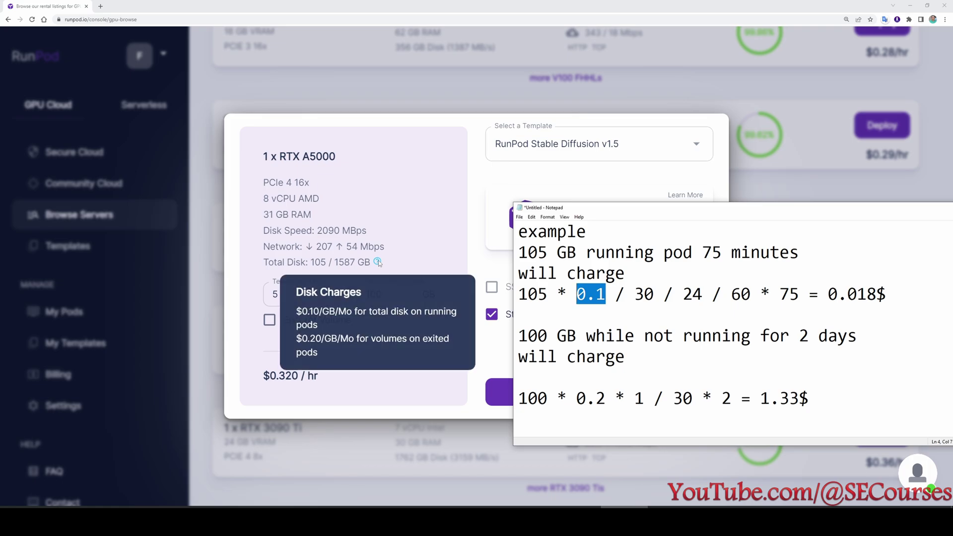
{"action": "left_click", "coordinate": [654, 336]}
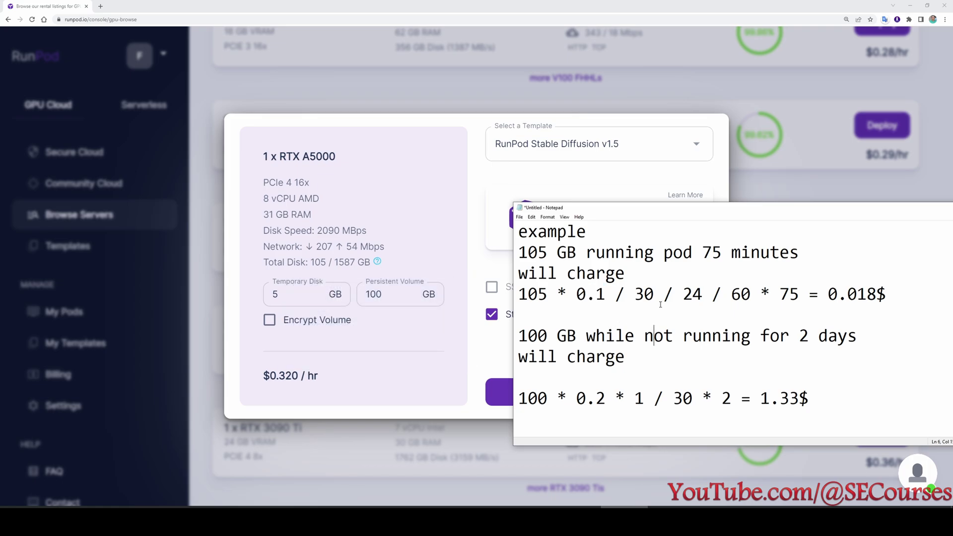
{"action": "left_click_drag", "start_coordinate": [656, 299], "coordinate": [637, 295]}
{"action": "left_click", "coordinate": [626, 307]}
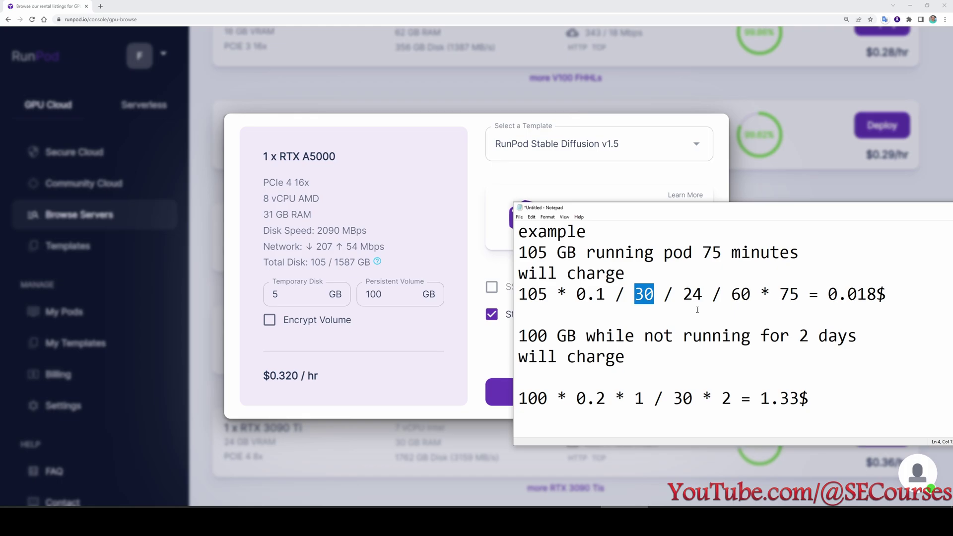
{"action": "left_click_drag", "start_coordinate": [704, 296], "coordinate": [681, 295]}
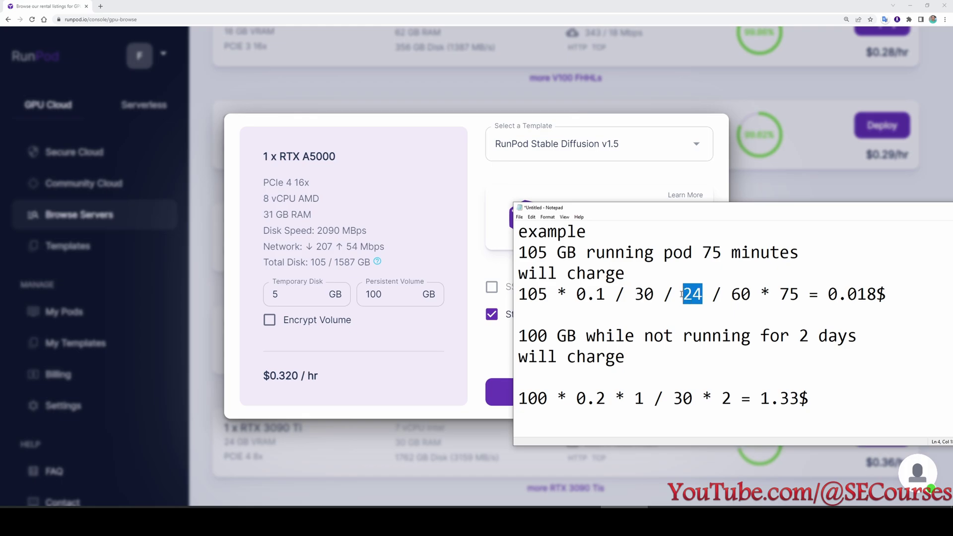
{"action": "key", "text": "Right"}
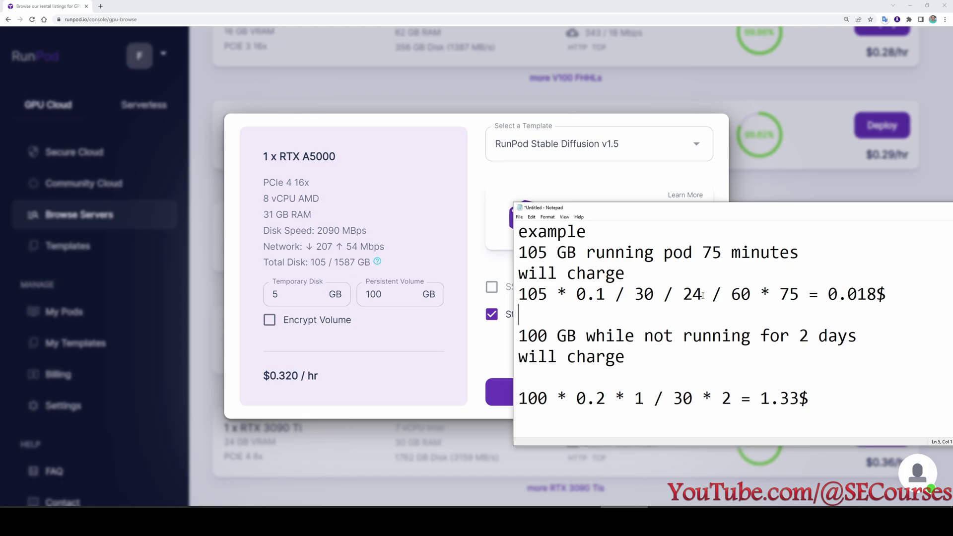
{"action": "key", "text": "shift+Left"}
{"action": "key", "text": "shift+Left"}
{"action": "left_click", "coordinate": [706, 311]}
Review the 60-minute, 75-minute and 0.018$ parts and select the full 105 * 0.1 / 30 / 24 / 60 * 75 expression.
{"action": "left_click_drag", "start_coordinate": [752, 295], "coordinate": [520, 294]}
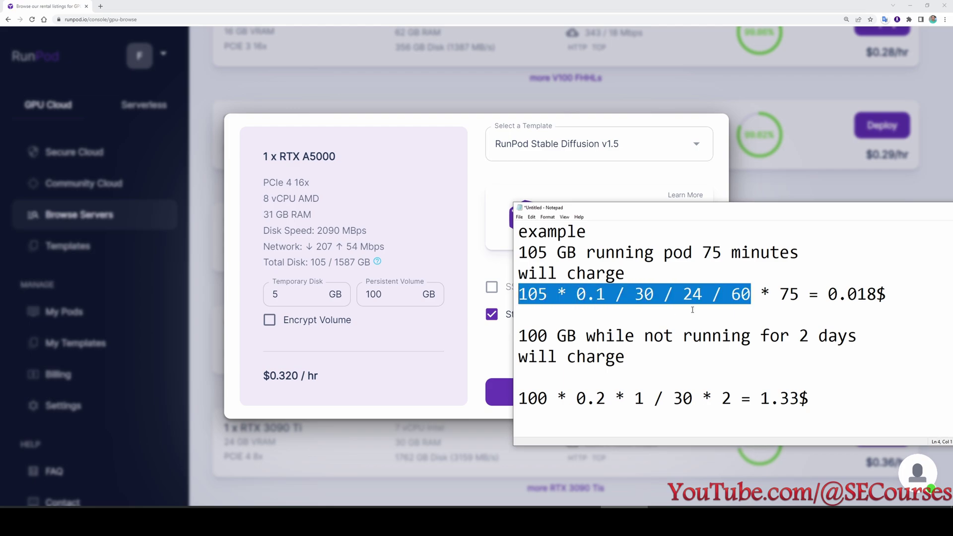
{"action": "double_click", "coordinate": [790, 295]}
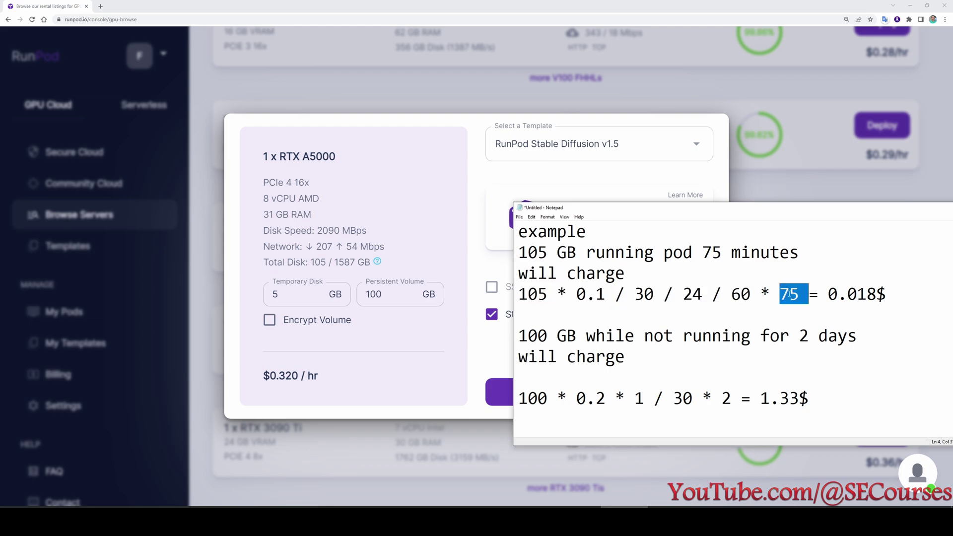
{"action": "left_click", "coordinate": [865, 313]}
{"action": "left_click_drag", "start_coordinate": [828, 295], "coordinate": [878, 294]}
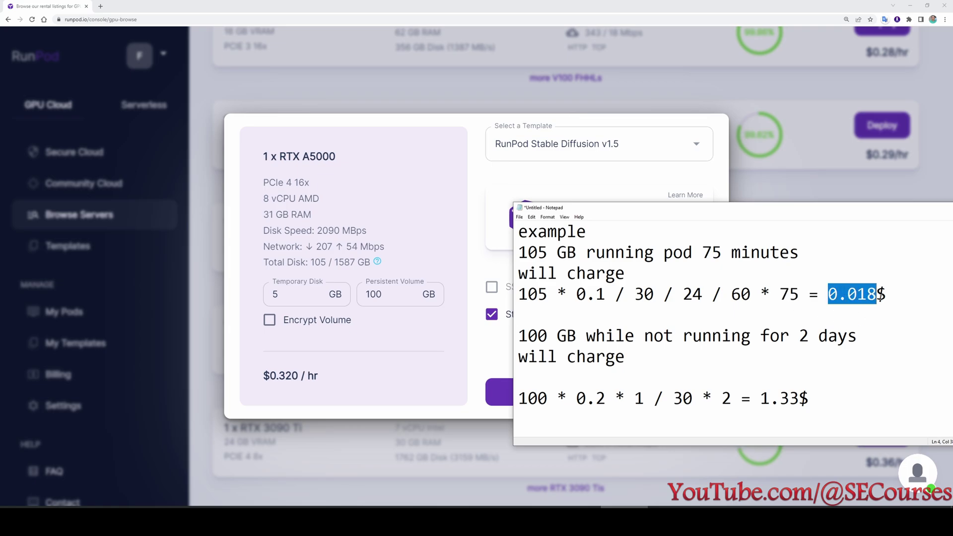
{"action": "left_click", "coordinate": [849, 313]}
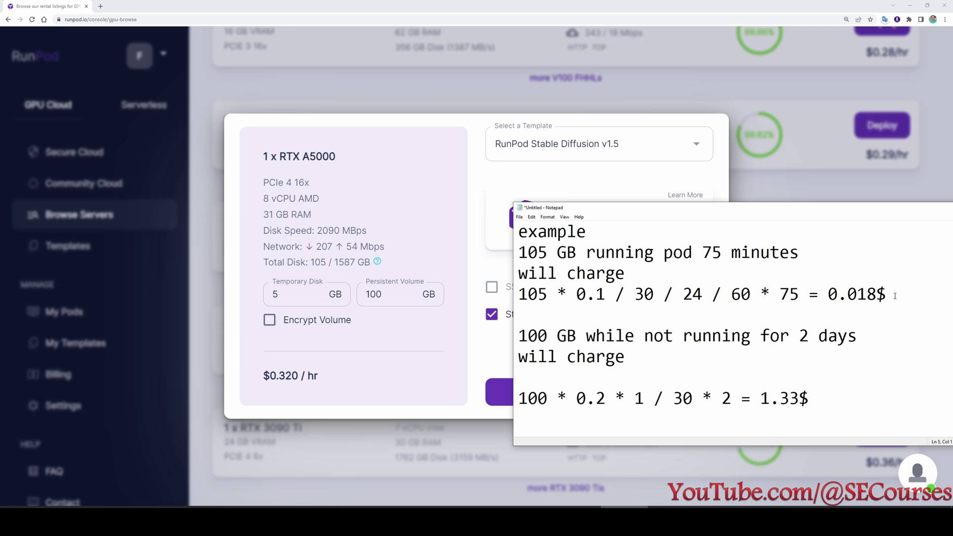
{"action": "left_click_drag", "start_coordinate": [887, 294], "coordinate": [518, 294]}
{"action": "key", "text": "ctrl+c"}
{"action": "left_click", "coordinate": [812, 312]}
{"action": "key", "text": "super"}
Evaluate 105 * 0.1 / 30 / 24 / 60 * 75 in Calculator, getting 0.01822…, then minimize it.
{"action": "type", "text": "cal"}
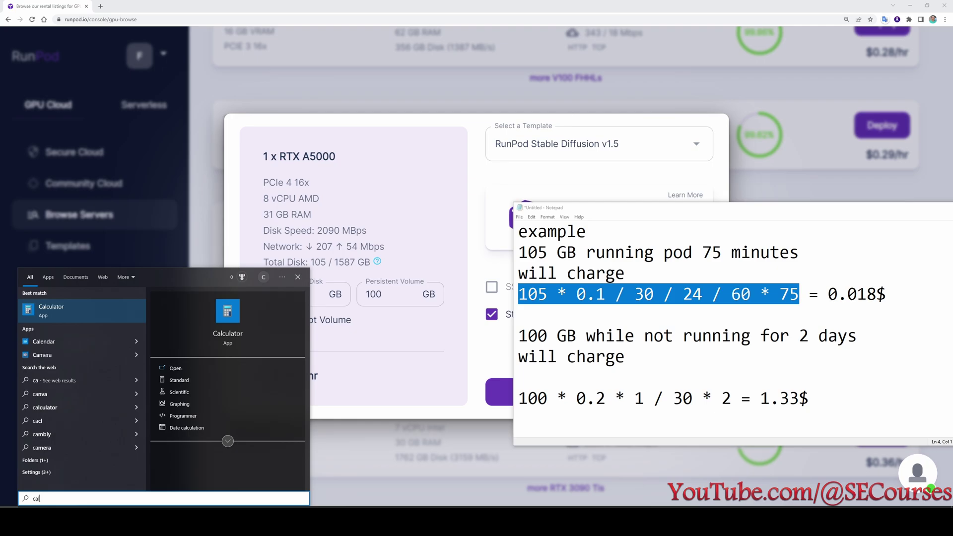
{"action": "left_click", "coordinate": [94, 314]}
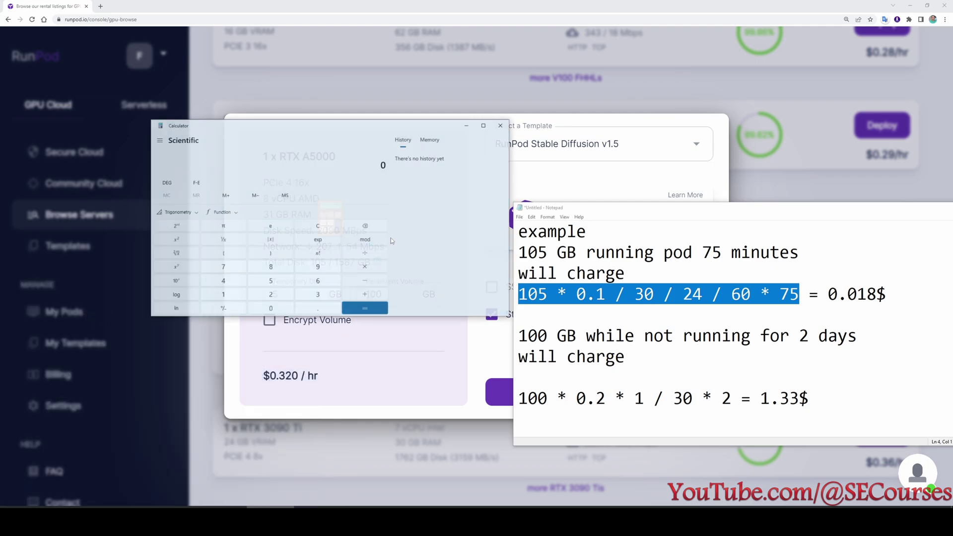
{"action": "key", "text": "ctrl+v"}
{"action": "key", "text": "Return"}
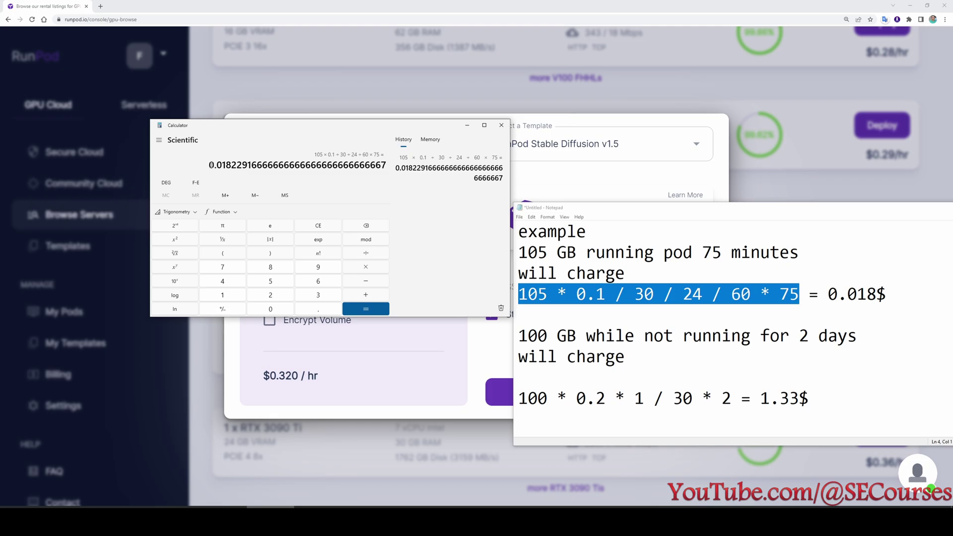
{"action": "left_click_drag", "start_coordinate": [211, 165], "coordinate": [251, 169]}
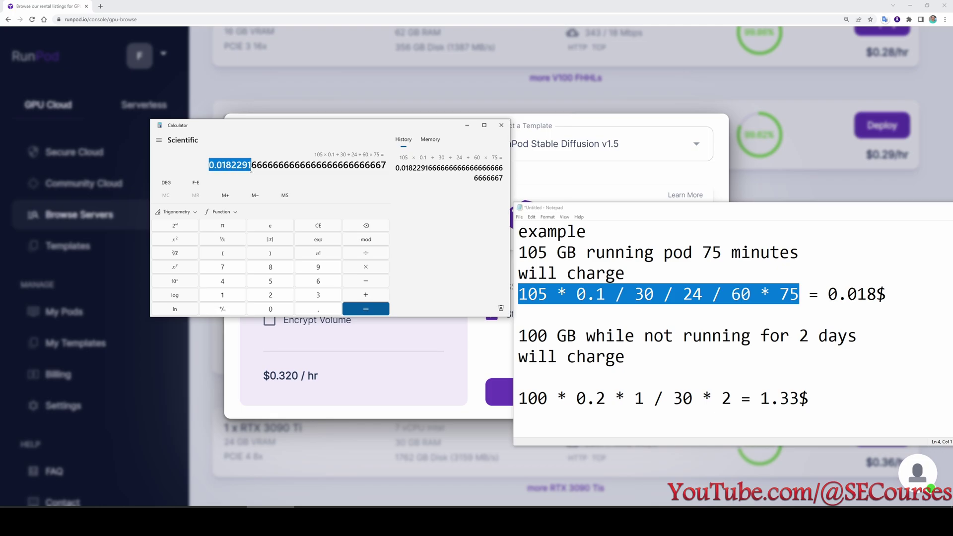
{"action": "left_click", "coordinate": [467, 126]}
Back in Notepad, look over the 100 GB stopped-pod storage example.
{"action": "left_click", "coordinate": [613, 317]}
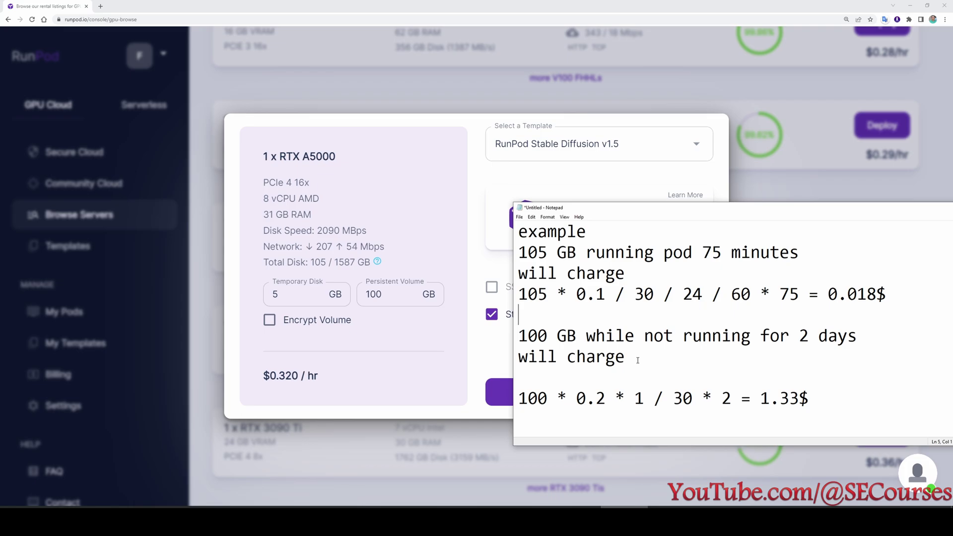
{"action": "left_click_drag", "start_coordinate": [548, 338], "coordinate": [520, 337]}
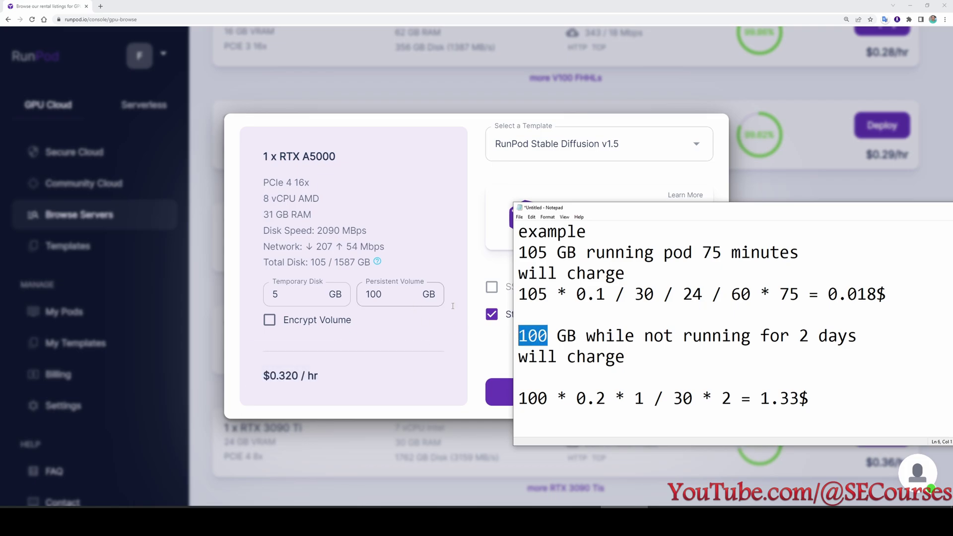
{"action": "left_click", "coordinate": [695, 355]}
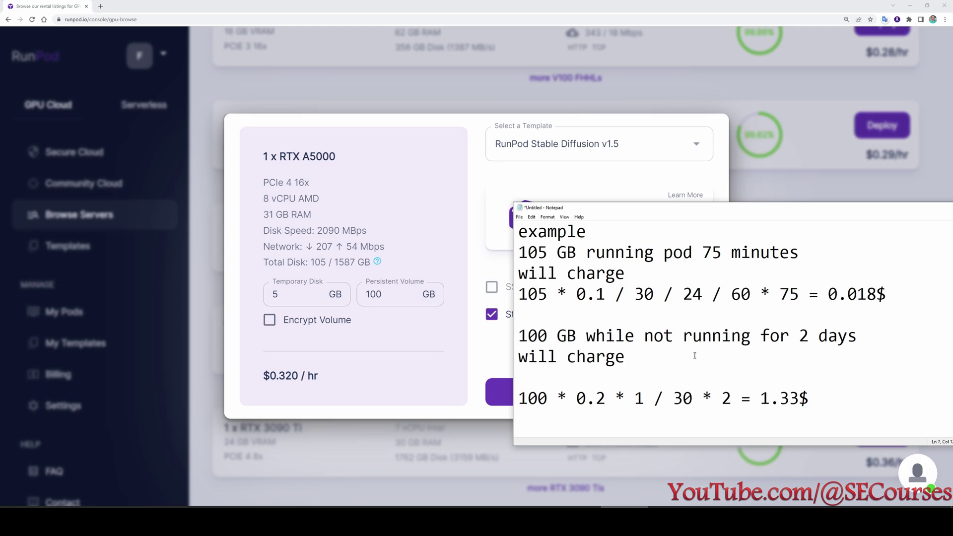
Simplify the stopped-pod formula to 100 * 0.2 / 30 * 2 by deleting the '* 1' factor.
{"action": "mouse_move", "coordinate": [378, 265]}
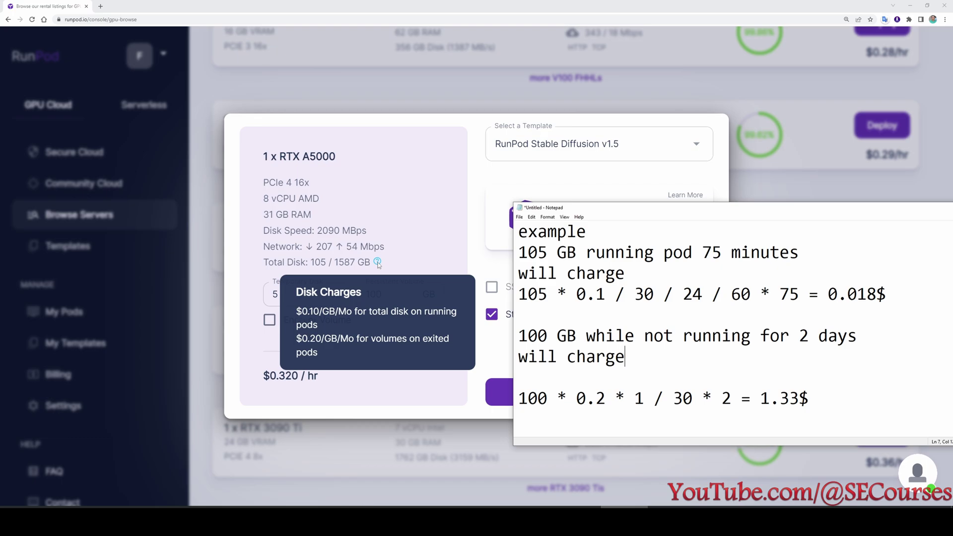
{"action": "left_click_drag", "start_coordinate": [548, 336], "coordinate": [519, 336]}
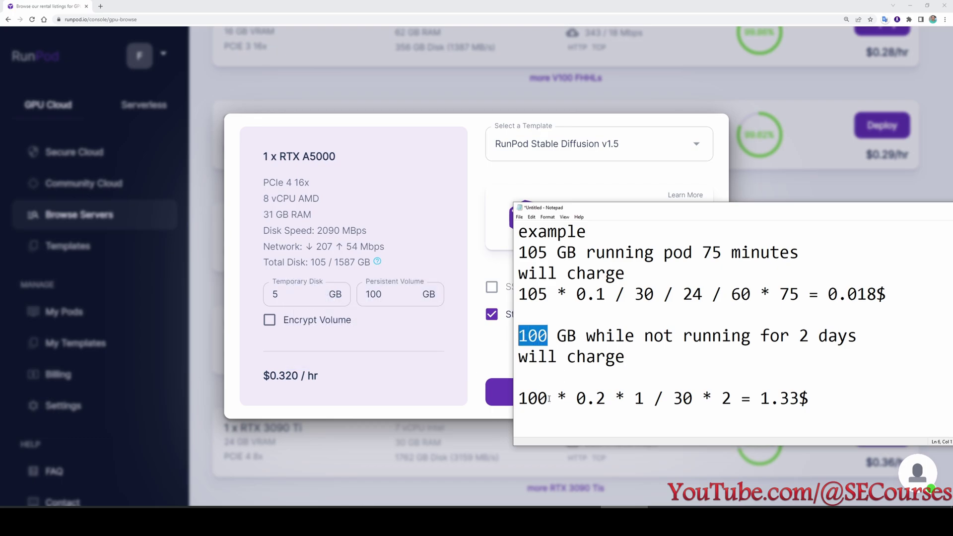
{"action": "left_click_drag", "start_coordinate": [549, 398], "coordinate": [518, 398]}
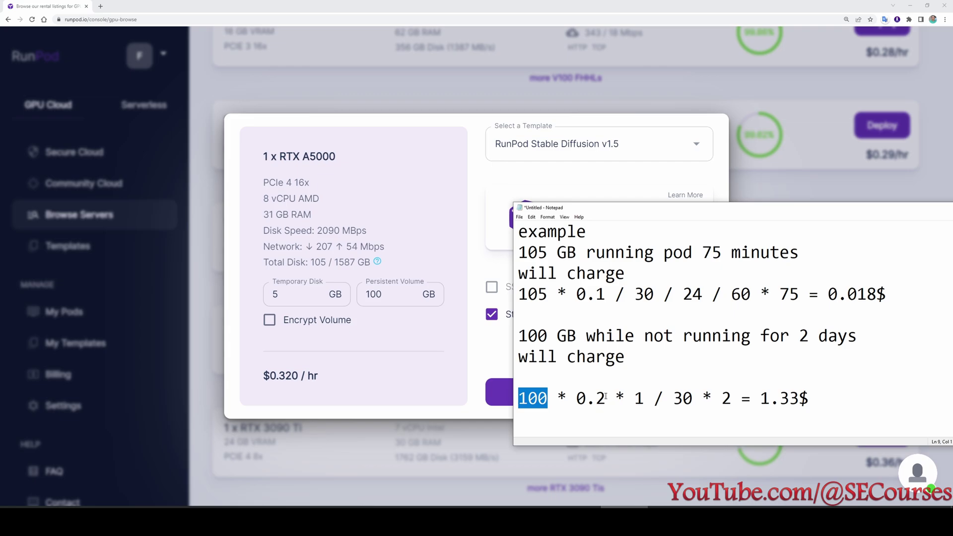
{"action": "left_click_drag", "start_coordinate": [606, 397], "coordinate": [576, 397]}
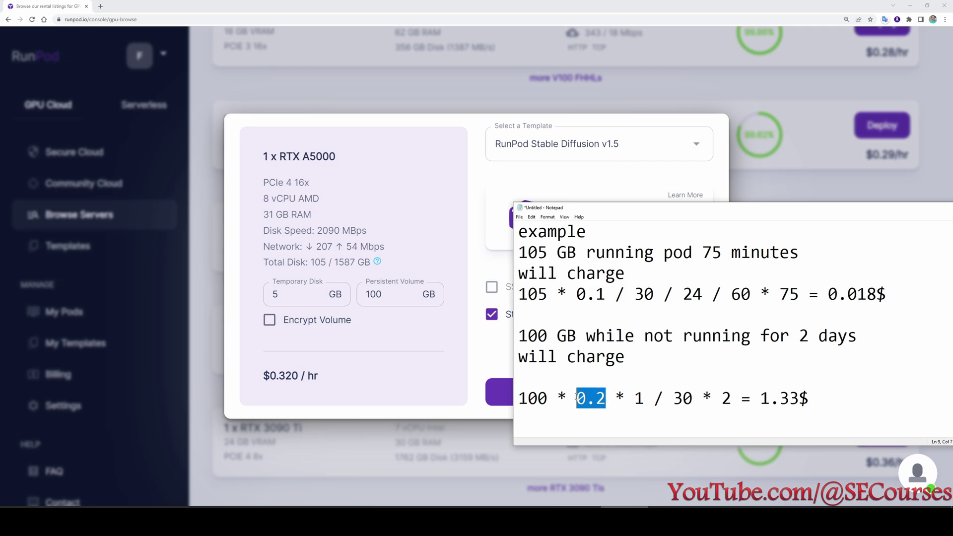
{"action": "left_click", "coordinate": [624, 400]}
{"action": "key", "text": "Delete"}
{"action": "key", "text": "Delete"}
{"action": "key", "text": "Delete"}
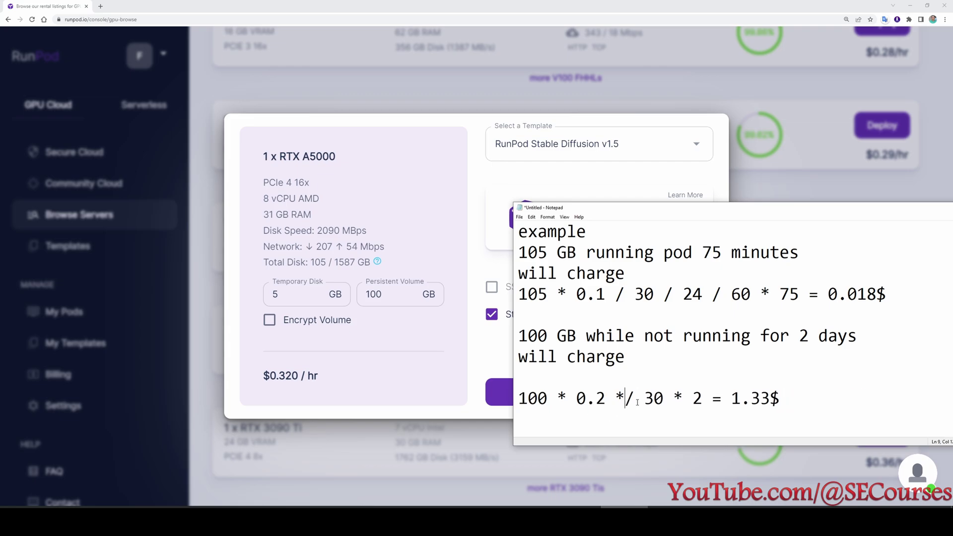
{"action": "key", "text": "BackSpace"}
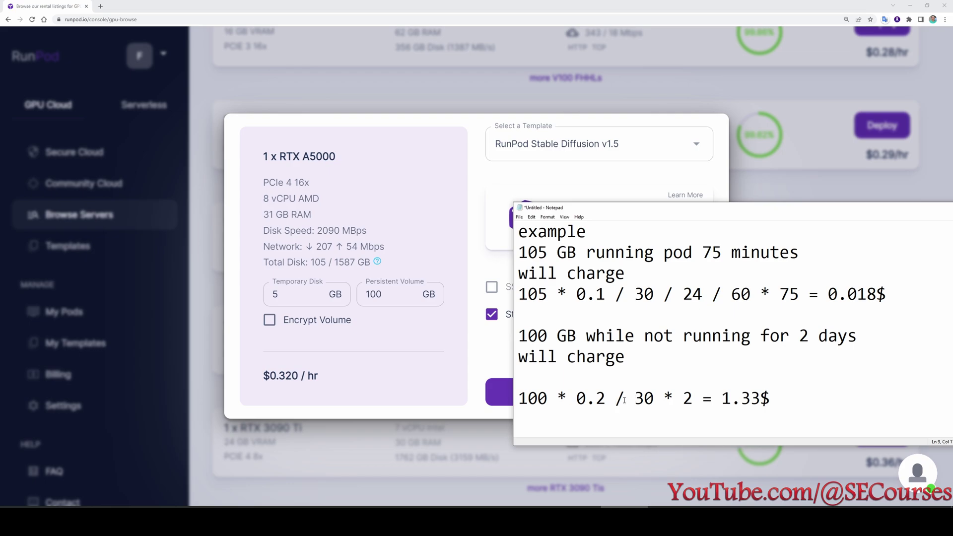
{"action": "left_click", "coordinate": [635, 399]}
{"action": "left_click_drag", "start_coordinate": [635, 400], "coordinate": [655, 400]}
{"action": "left_click", "coordinate": [666, 400]}
{"action": "left_click_drag", "start_coordinate": [770, 399], "coordinate": [518, 398]}
{"action": "key", "text": "ctrl+c"}
Check it in Calculator (1.3333…, matching 1.33$) and add blank lines below the formula.
{"action": "left_click", "coordinate": [271, 518]}
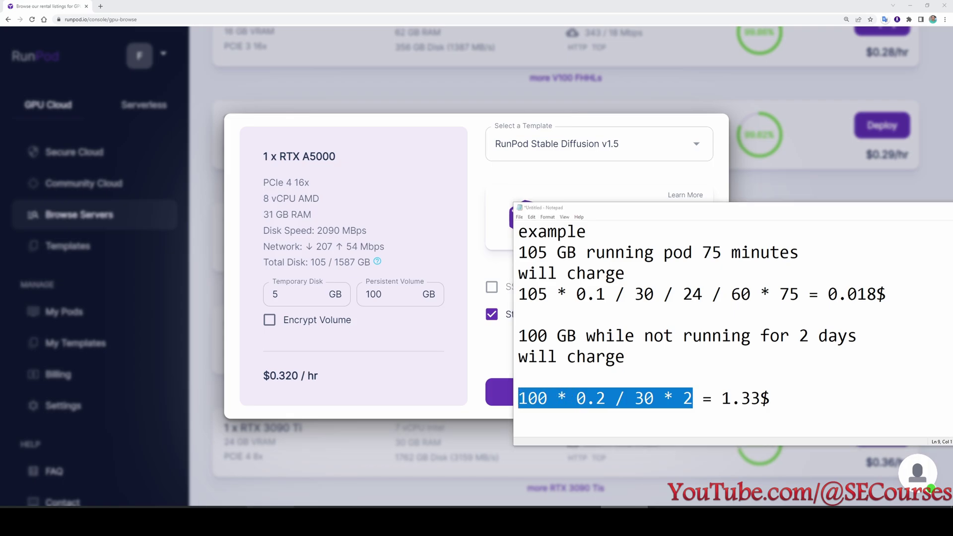
{"action": "left_click", "coordinate": [317, 226]}
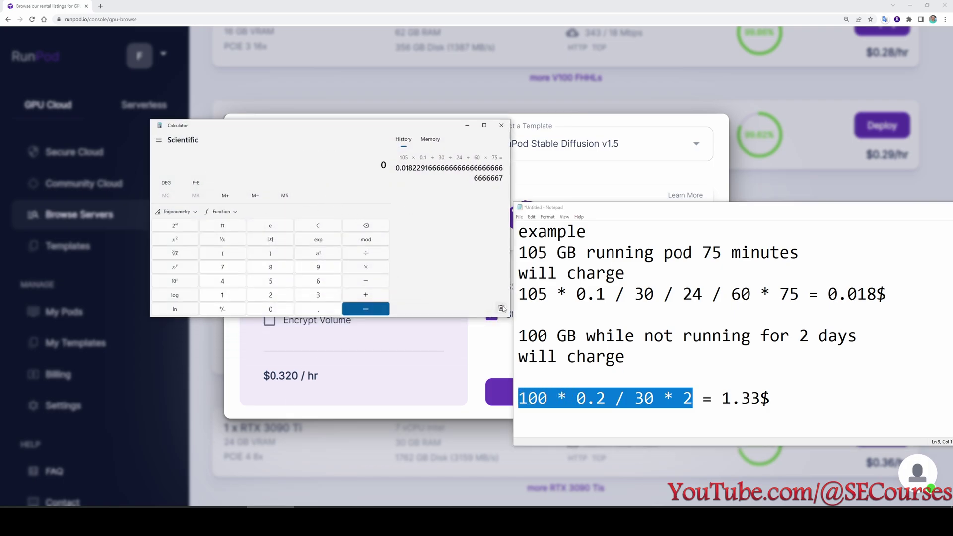
{"action": "left_click", "coordinate": [501, 307]}
{"action": "key", "text": "ctrl+v"}
{"action": "left_click", "coordinate": [750, 398]}
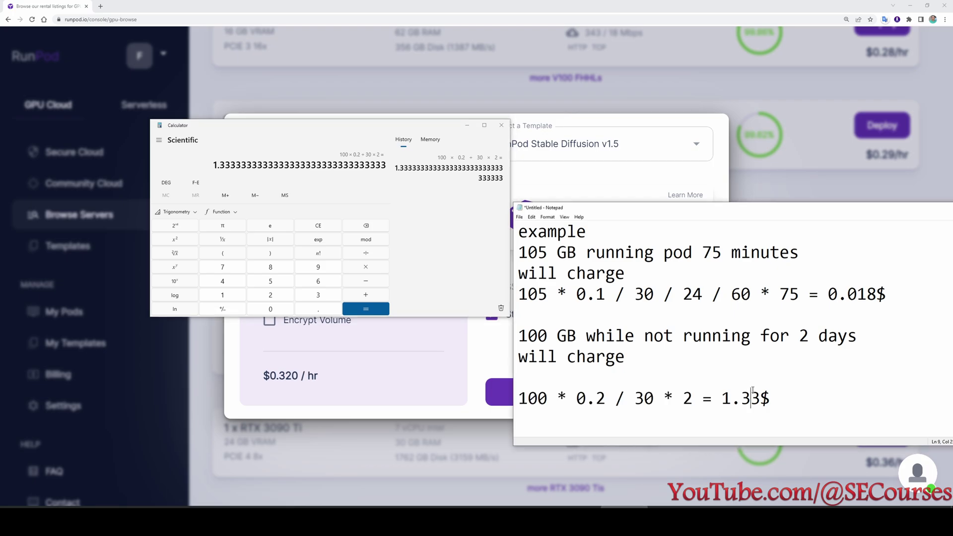
{"action": "left_click_drag", "start_coordinate": [655, 398], "coordinate": [512, 398]}
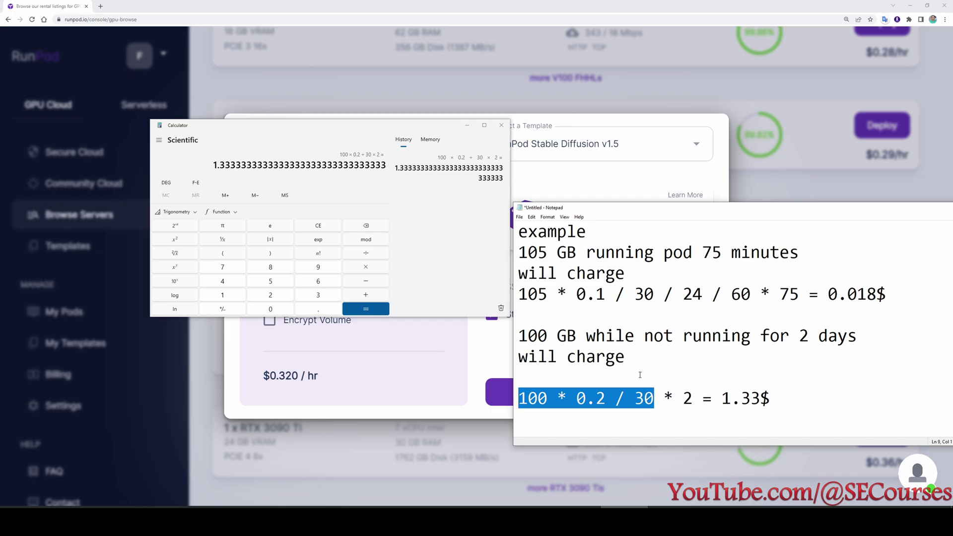
{"action": "double_click", "coordinate": [805, 336]}
{"action": "left_click_drag", "start_coordinate": [770, 398], "coordinate": [721, 399]}
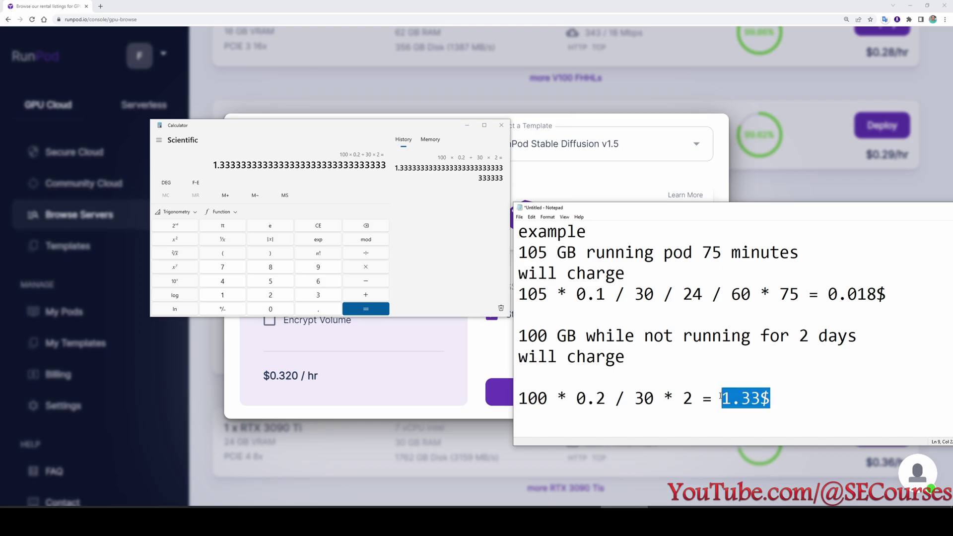
{"action": "left_click", "coordinate": [787, 402]}
{"action": "key", "text": "Return"}
{"action": "key", "text": "Return"}
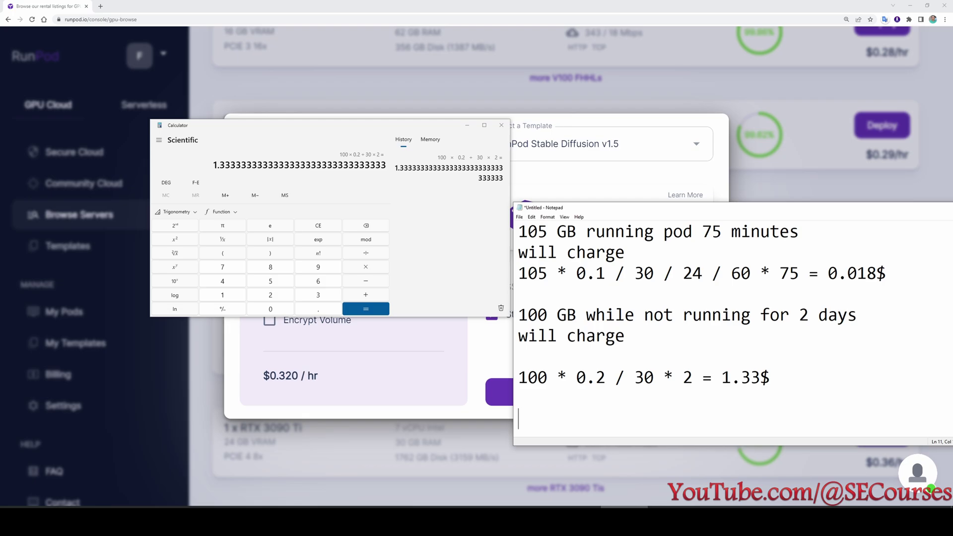
Return from Calculator to the RTX A5000 deploy dialog at $0.320 / hr and deploy the pod.
{"action": "left_click", "coordinate": [467, 125]}
{"action": "left_click", "coordinate": [320, 329]}
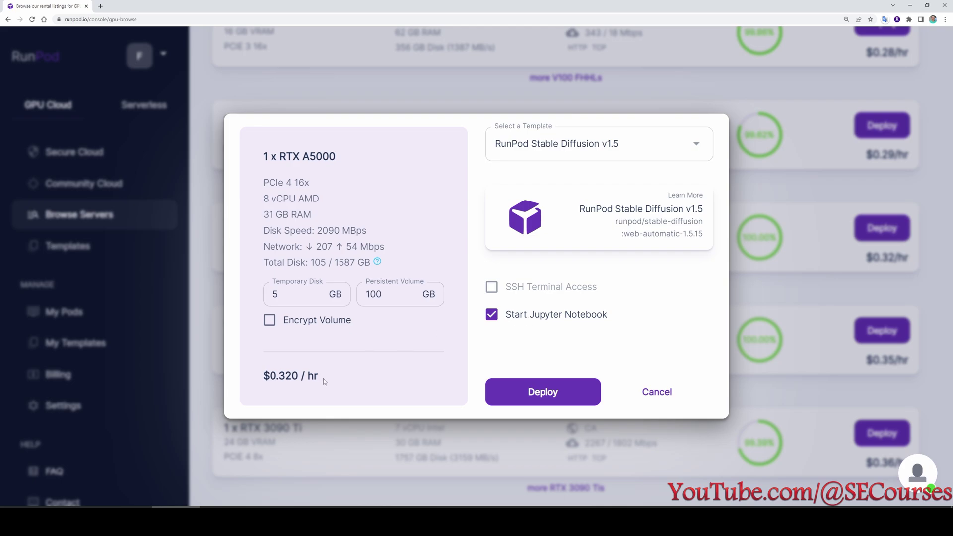
{"action": "left_click_drag", "start_coordinate": [323, 378], "coordinate": [270, 376]}
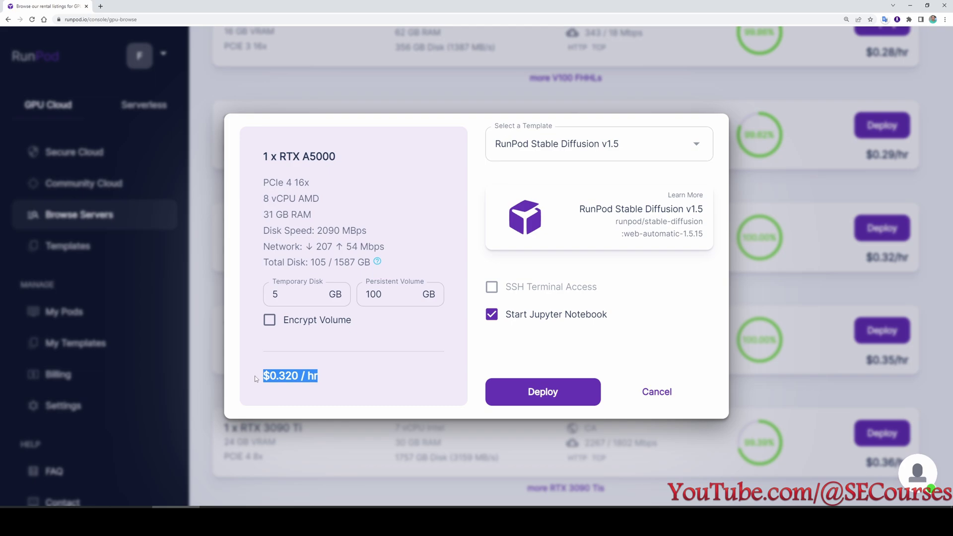
{"action": "left_click_drag", "start_coordinate": [335, 383], "coordinate": [267, 377]}
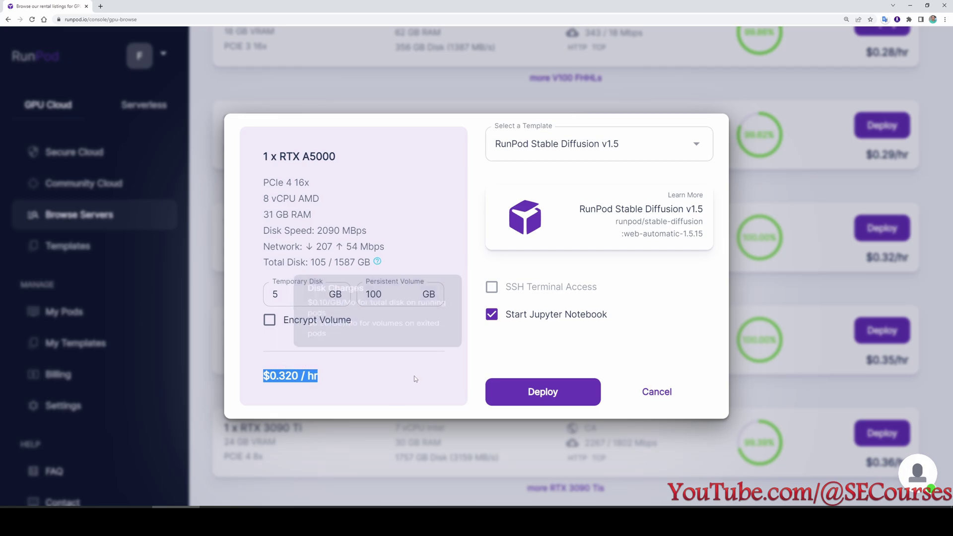
{"action": "left_click", "coordinate": [489, 392]}
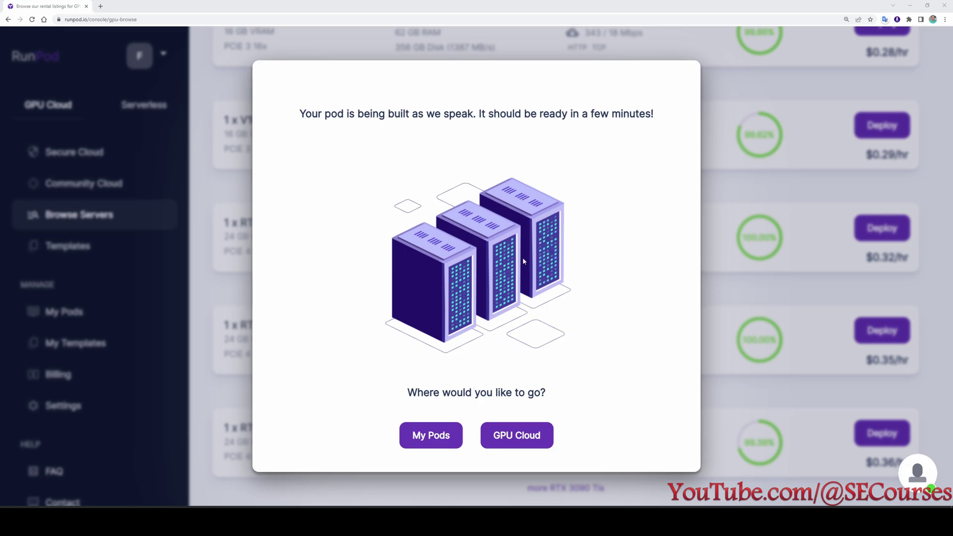
On My Pods, expand the Stable Diffusion v1.5 pod's logs and watch it reach Running.
{"action": "left_click", "coordinate": [437, 437]}
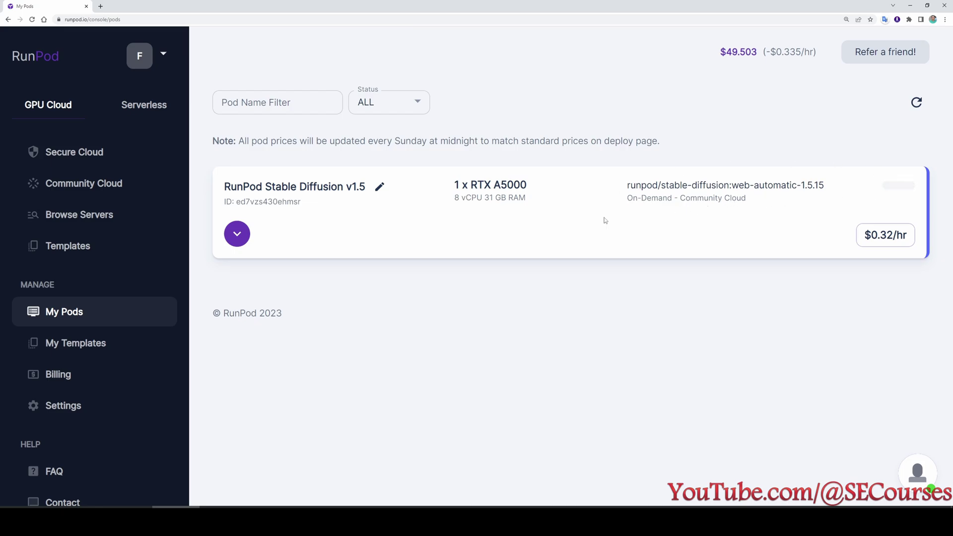
{"action": "left_click", "coordinate": [237, 233]}
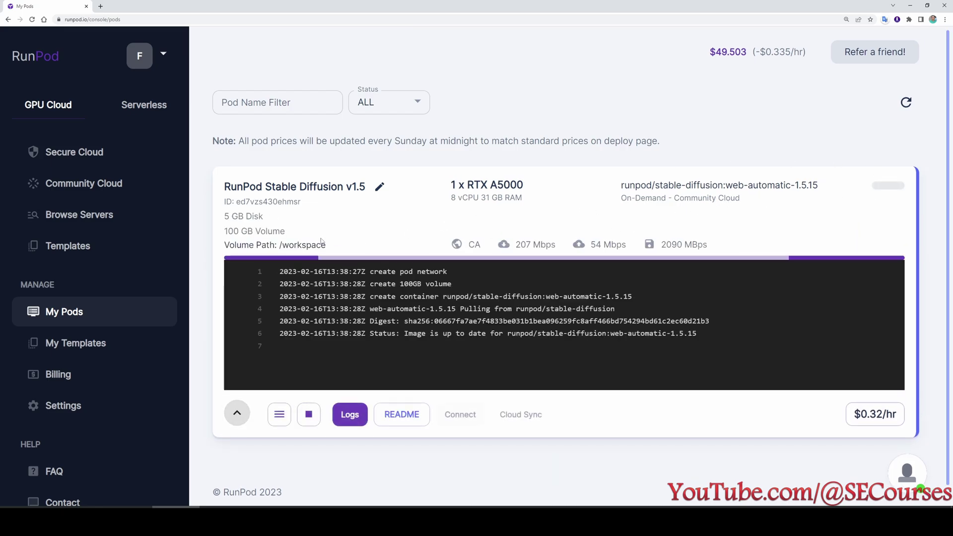
{"action": "left_click", "coordinate": [237, 413]}
{"action": "left_click", "coordinate": [237, 236]}
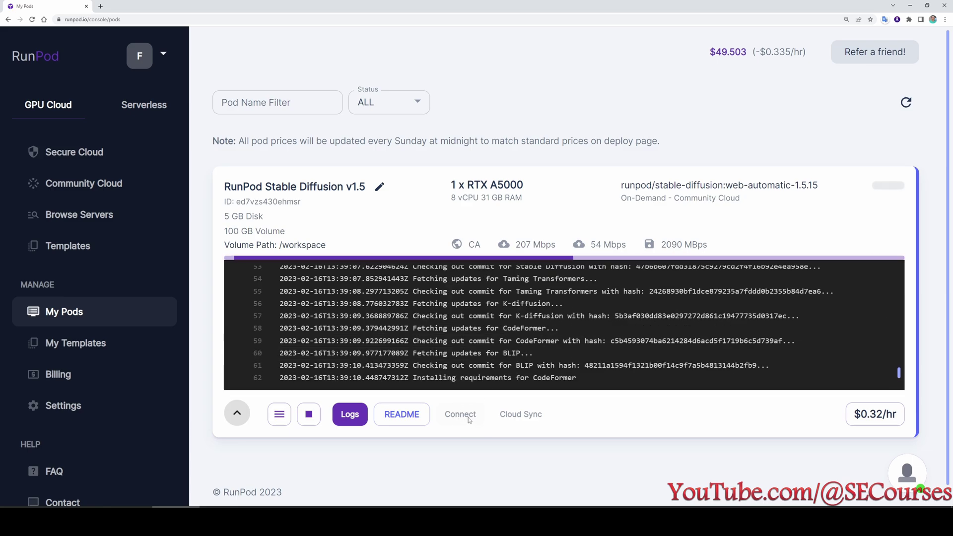
{"action": "scroll", "coordinate": [713, 342], "scroll_direction": "up", "scroll_amount": 3}
{"action": "scroll", "coordinate": [714, 341], "scroll_direction": "down", "scroll_amount": 3}
{"action": "scroll", "coordinate": [669, 334], "scroll_direction": "up", "scroll_amount": 3}
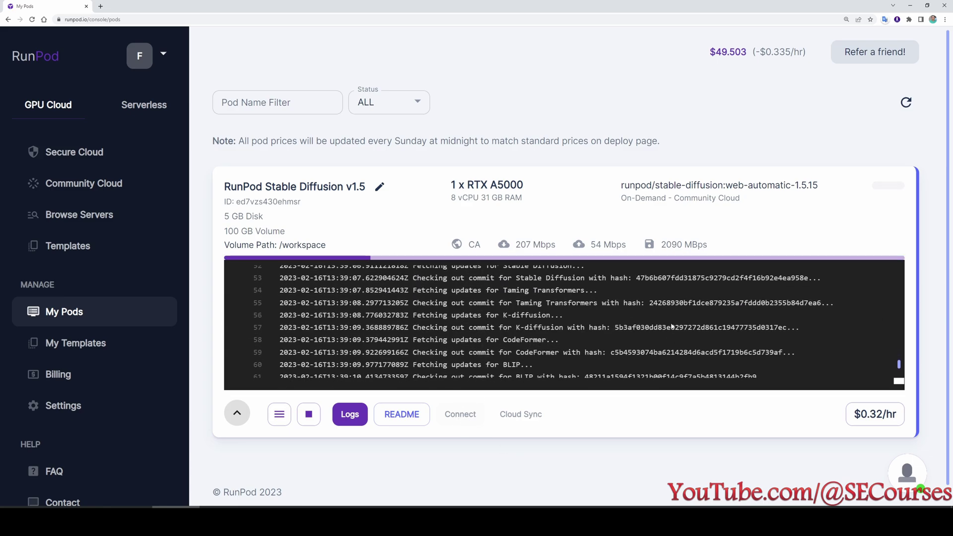
{"action": "scroll", "coordinate": [665, 343], "scroll_direction": "down", "scroll_amount": 1}
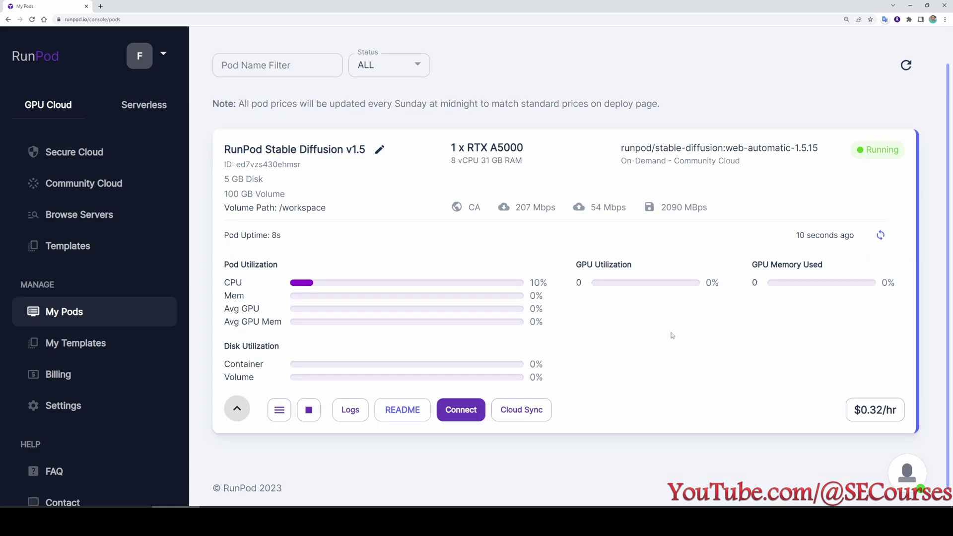
Reload the server listings, return to My Pods, then reopen Browse Servers for single-GPU options.
{"action": "mouse_move", "coordinate": [872, 153]}
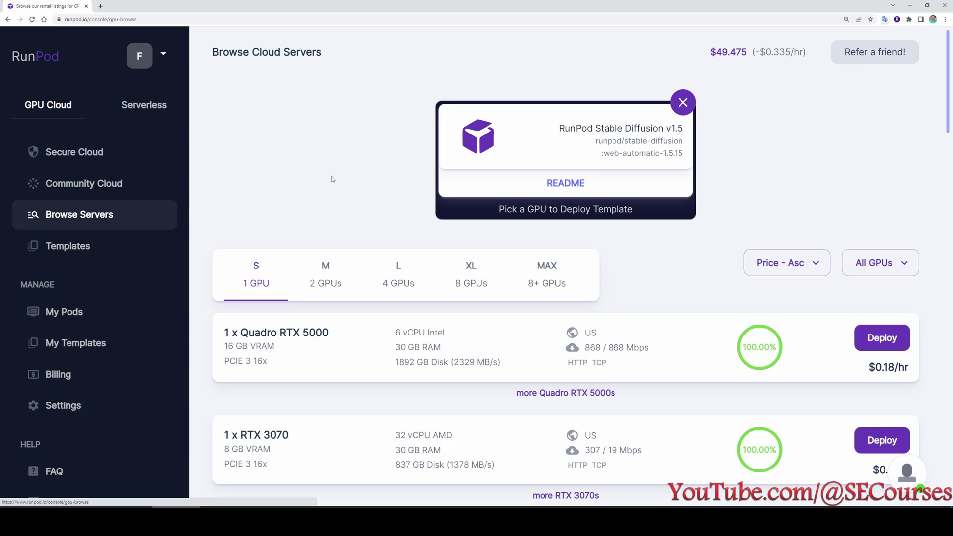
{"action": "left_click", "coordinate": [32, 21]}
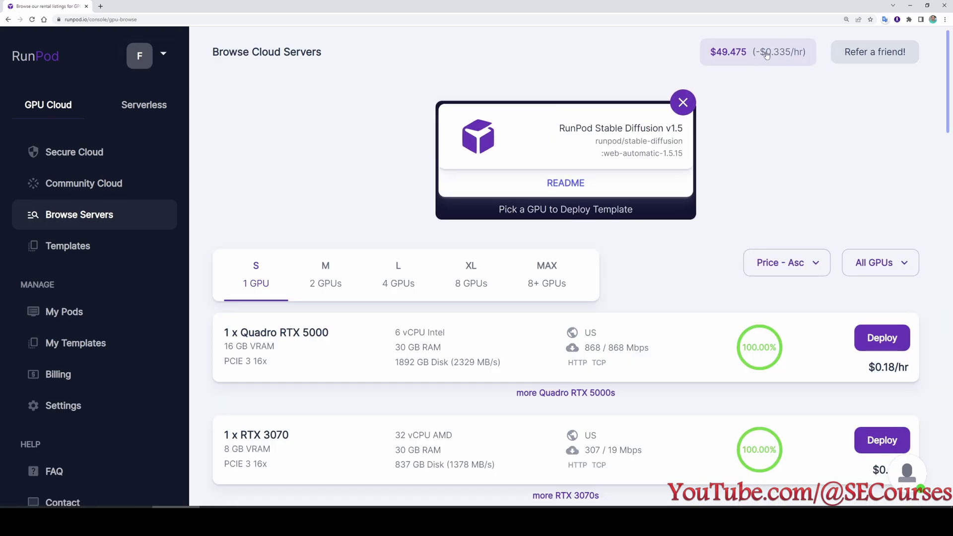
{"action": "left_click", "coordinate": [102, 316]}
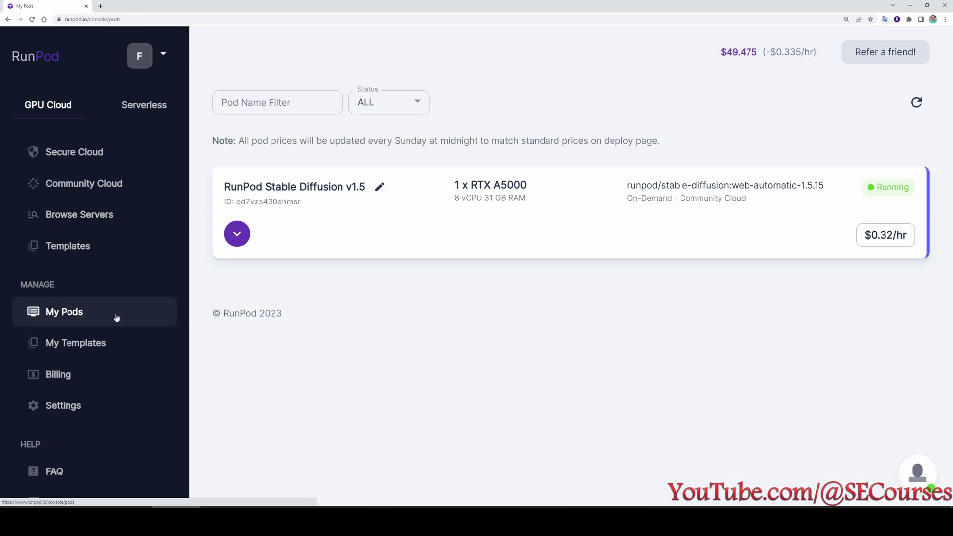
{"action": "left_click", "coordinate": [91, 220]}
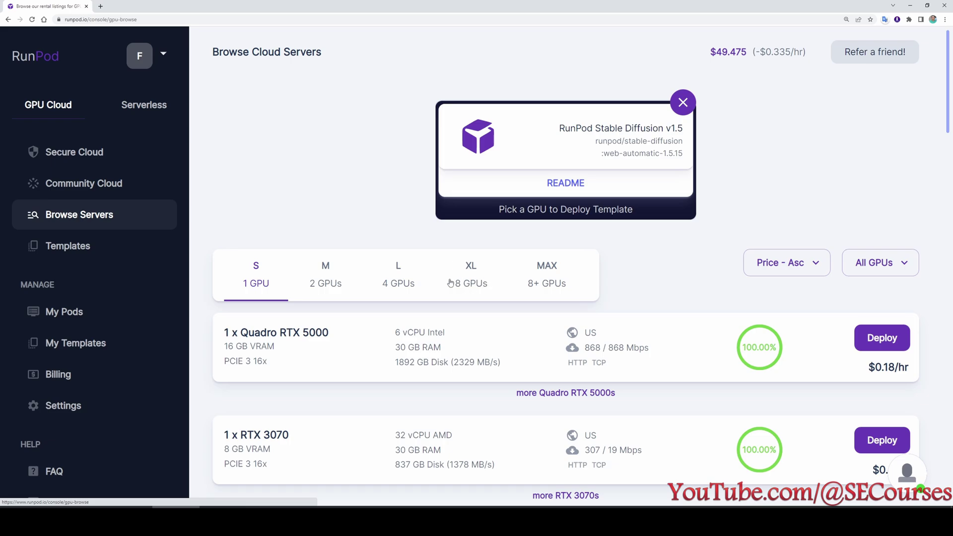
{"action": "scroll", "coordinate": [466, 284], "scroll_direction": "down", "scroll_amount": 2}
{"action": "left_click", "coordinate": [327, 201]}
{"action": "left_click", "coordinate": [264, 201]}
{"action": "scroll", "coordinate": [447, 248], "scroll_direction": "down", "scroll_amount": 2}
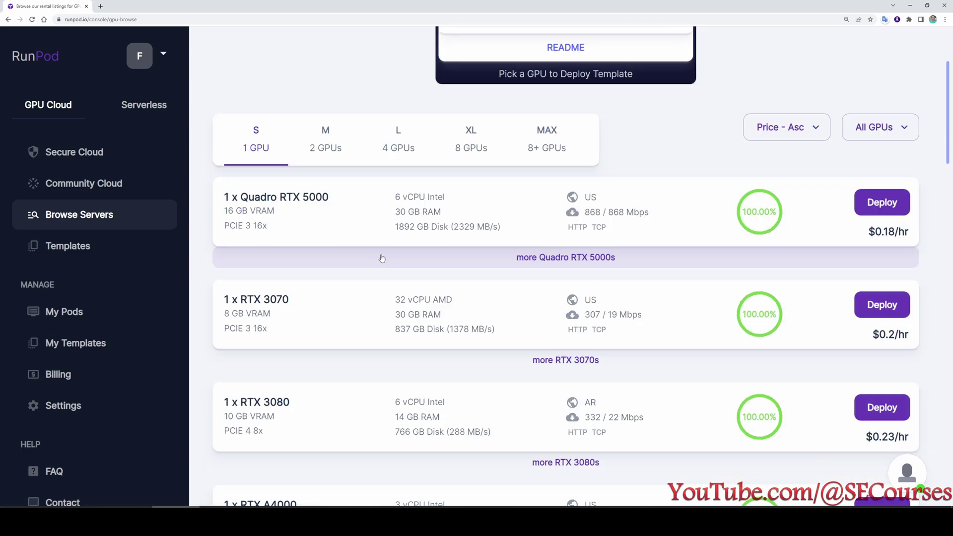
{"action": "scroll", "coordinate": [601, 220], "scroll_direction": "up", "scroll_amount": 1}
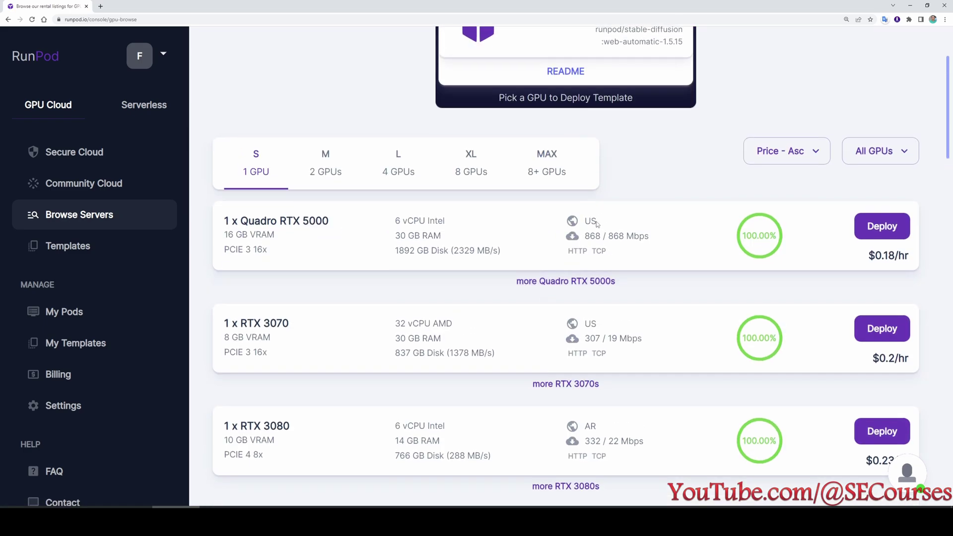
{"action": "double_click", "coordinate": [644, 237]}
{"action": "left_click_drag", "start_coordinate": [618, 236], "coordinate": [585, 237]}
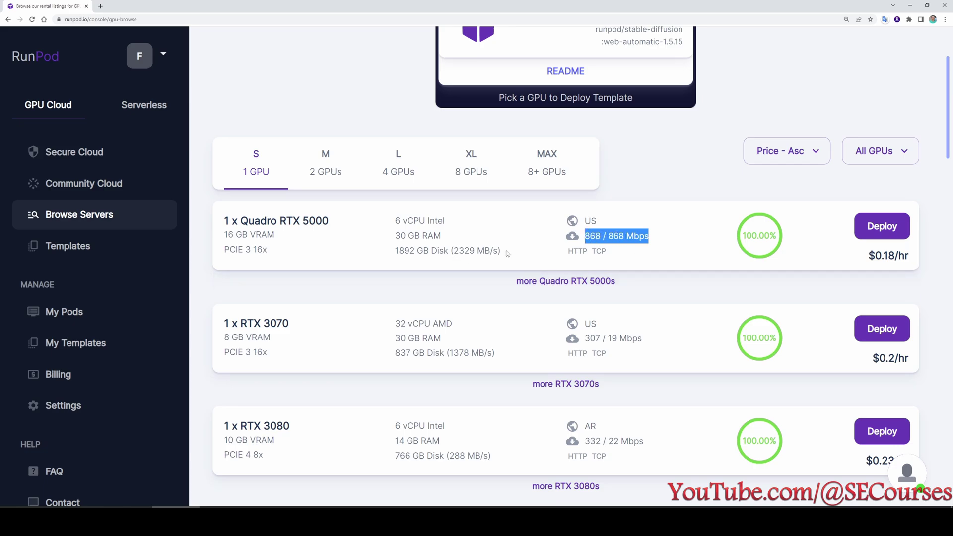
{"action": "left_click_drag", "start_coordinate": [503, 253], "coordinate": [389, 252]}
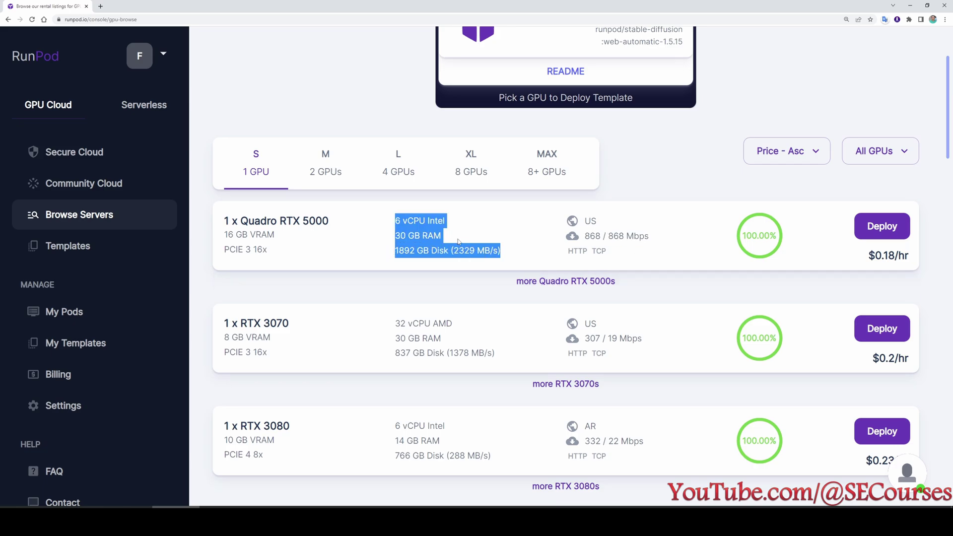
{"action": "scroll", "coordinate": [455, 238], "scroll_direction": "down", "scroll_amount": 1}
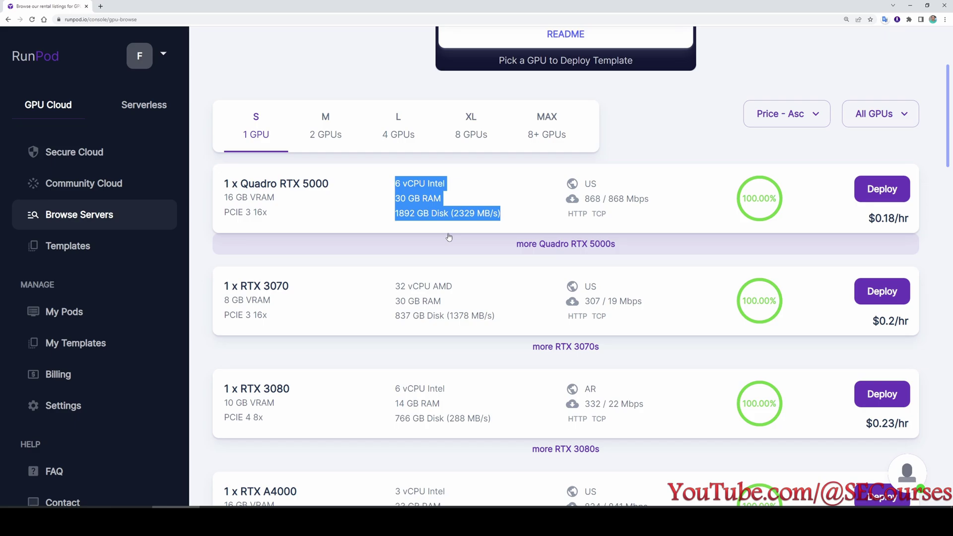
{"action": "scroll", "coordinate": [471, 198], "scroll_direction": "down", "scroll_amount": 2}
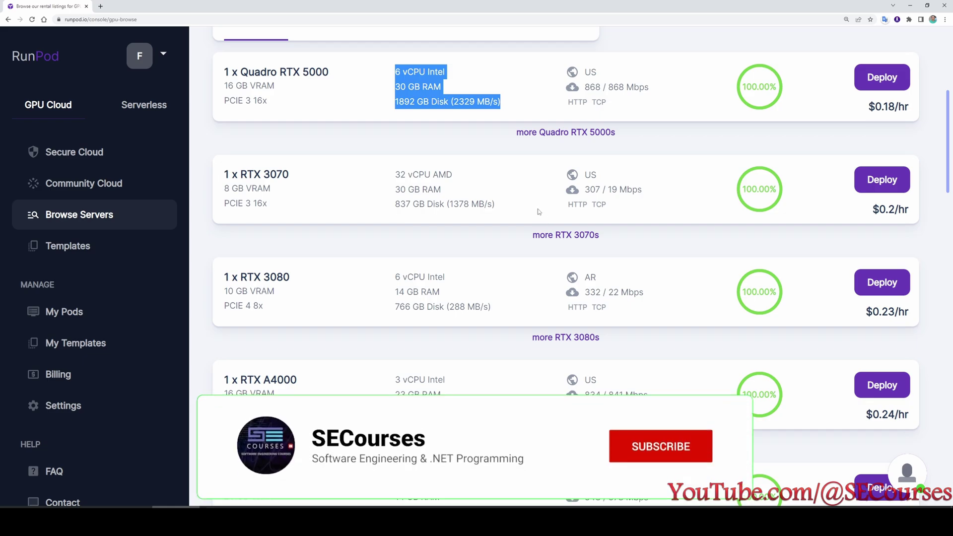
{"action": "scroll", "coordinate": [491, 248], "scroll_direction": "down", "scroll_amount": 1}
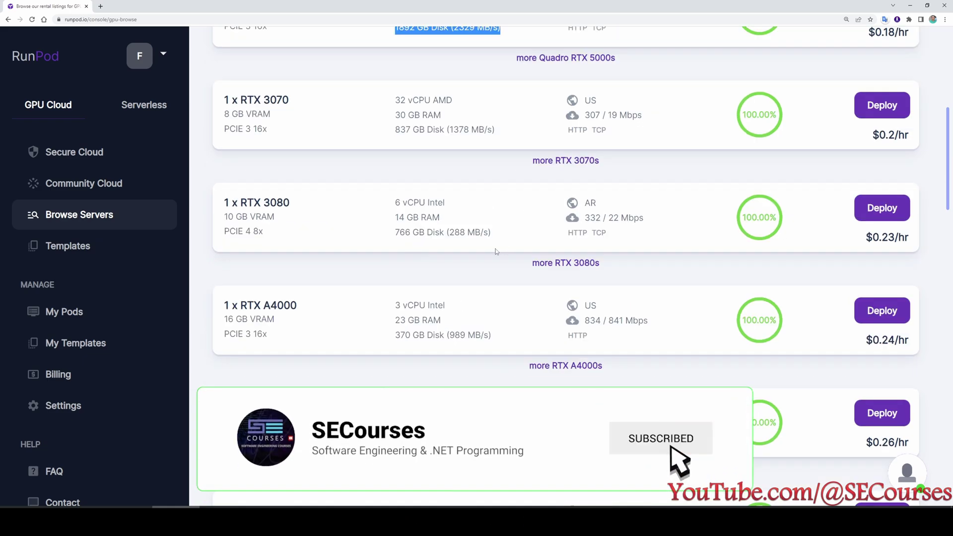
{"action": "scroll", "coordinate": [496, 251], "scroll_direction": "down", "scroll_amount": 6}
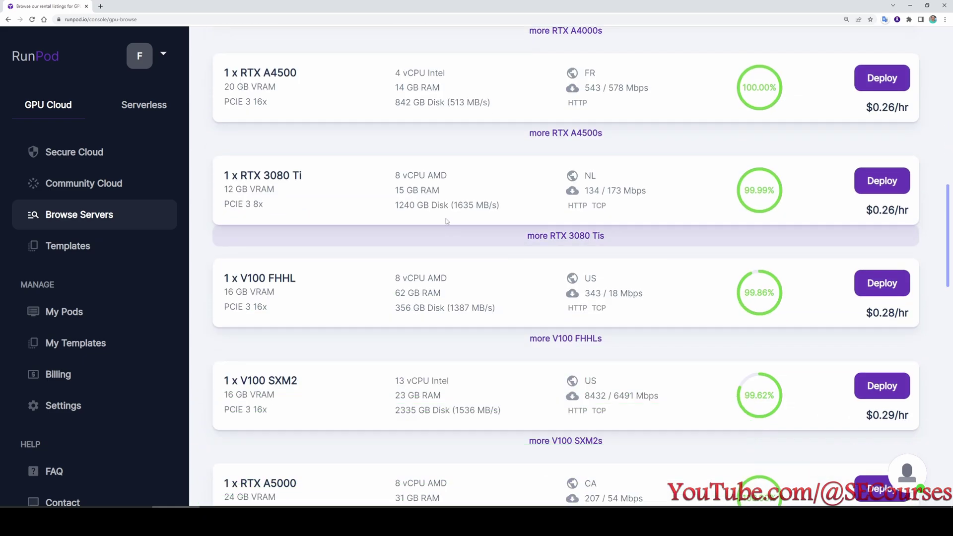
{"action": "scroll", "coordinate": [457, 229], "scroll_direction": "down", "scroll_amount": 3}
{"action": "scroll", "coordinate": [507, 274], "scroll_direction": "up", "scroll_amount": 1}
{"action": "scroll", "coordinate": [537, 248], "scroll_direction": "down", "scroll_amount": 3}
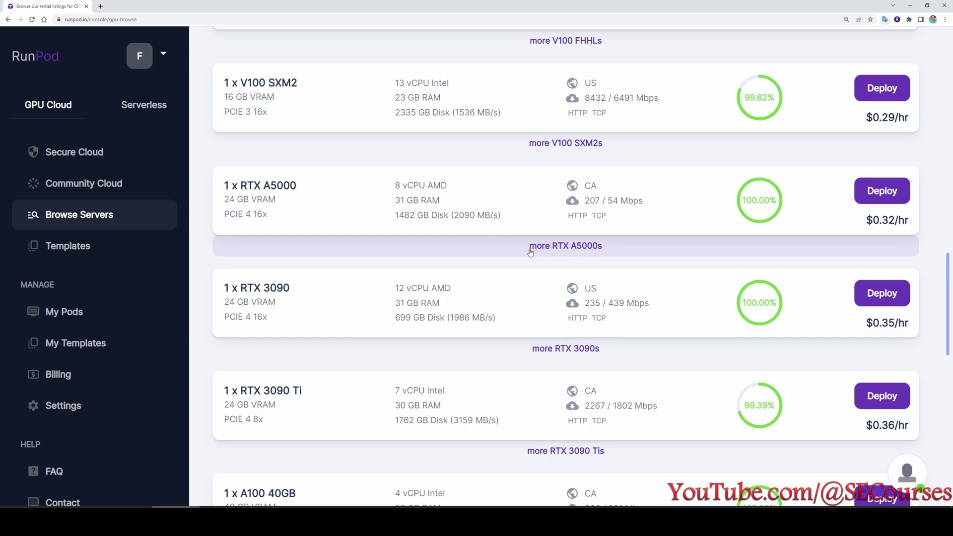
{"action": "left_click", "coordinate": [564, 248]}
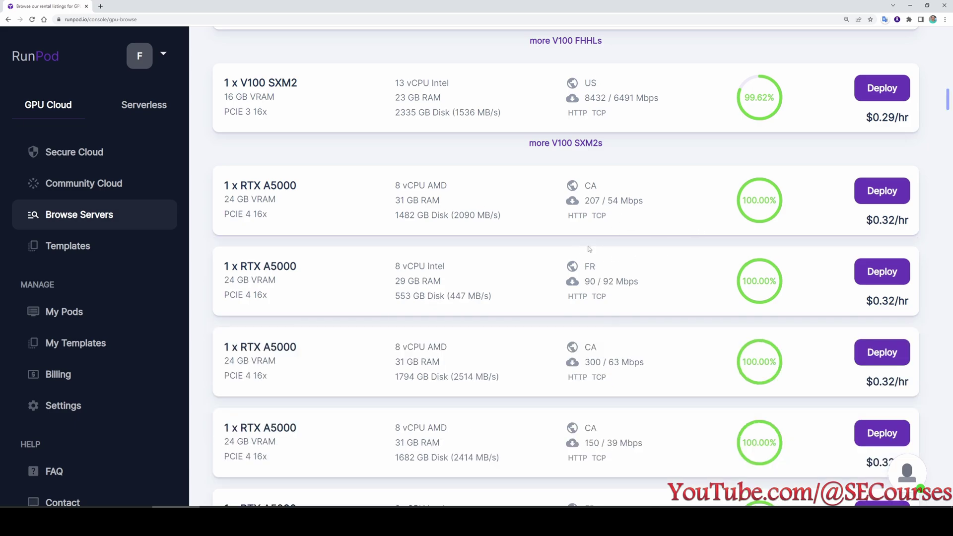
{"action": "scroll", "coordinate": [606, 211], "scroll_direction": "down", "scroll_amount": 3}
{"action": "scroll", "coordinate": [670, 239], "scroll_direction": "up", "scroll_amount": 2}
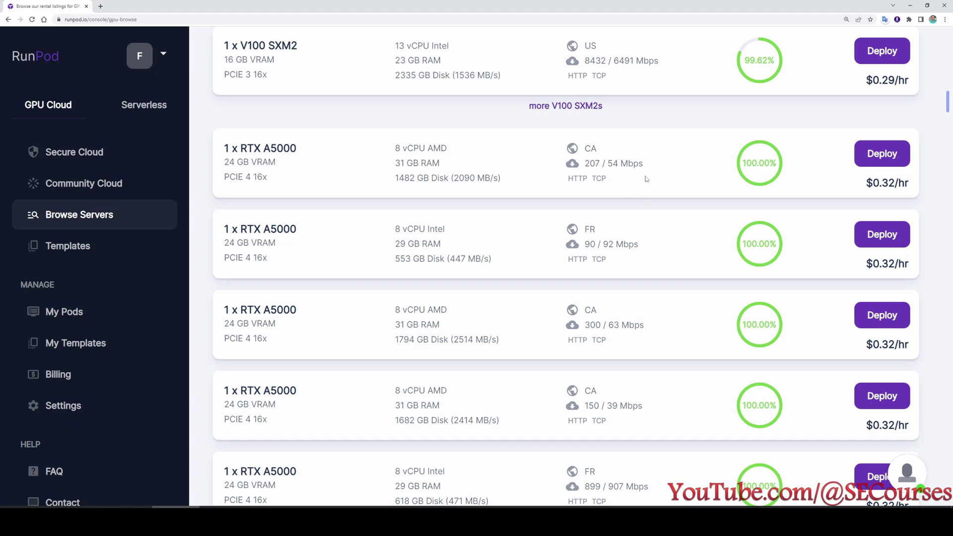
{"action": "left_click_drag", "start_coordinate": [646, 164], "coordinate": [584, 165]}
{"action": "left_click_drag", "start_coordinate": [645, 326], "coordinate": [583, 326]}
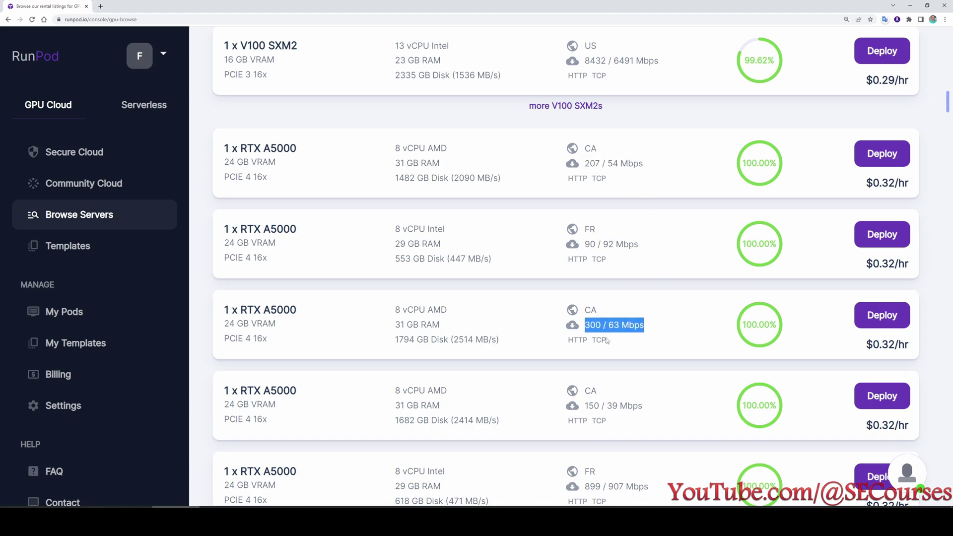
{"action": "scroll", "coordinate": [607, 341], "scroll_direction": "down", "scroll_amount": 2}
{"action": "scroll", "coordinate": [551, 258], "scroll_direction": "down", "scroll_amount": 2}
{"action": "left_click", "coordinate": [504, 197]}
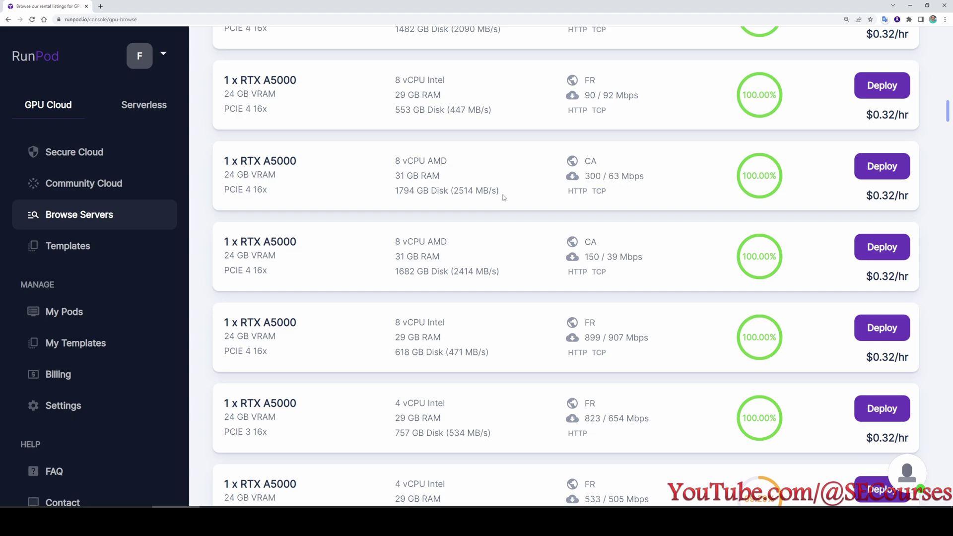
{"action": "left_click_drag", "start_coordinate": [504, 197], "coordinate": [430, 191]}
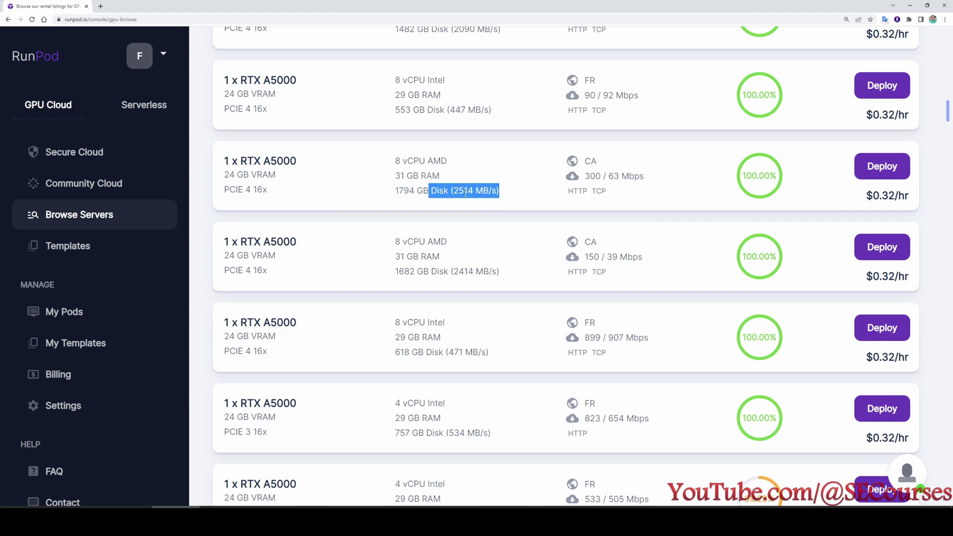
{"action": "left_click", "coordinate": [529, 198]}
{"action": "left_click_drag", "start_coordinate": [522, 197], "coordinate": [397, 191]}
{"action": "left_click_drag", "start_coordinate": [602, 163], "coordinate": [579, 163]}
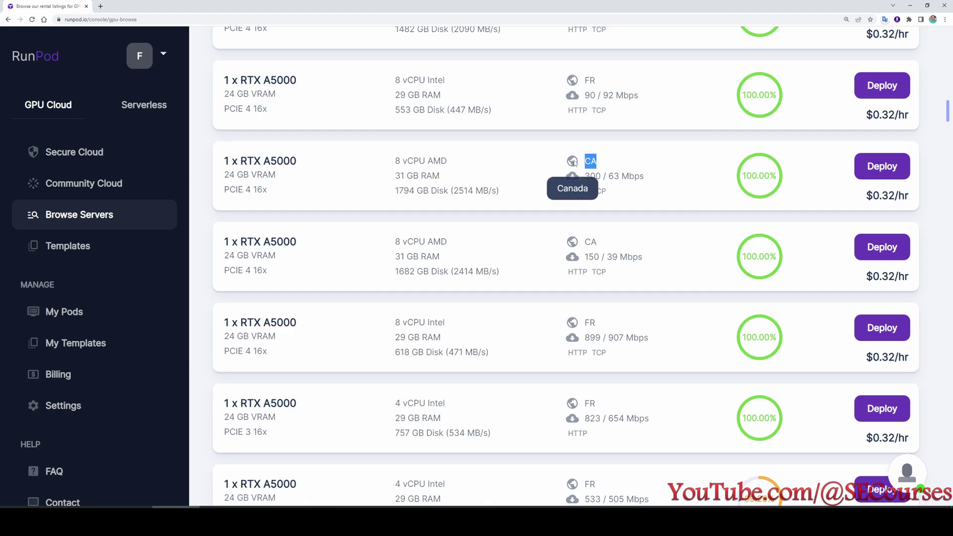
{"action": "left_click_drag", "start_coordinate": [507, 202], "coordinate": [224, 171]}
{"action": "scroll", "coordinate": [484, 265], "scroll_direction": "down", "scroll_amount": 1}
{"action": "scroll", "coordinate": [484, 265], "scroll_direction": "down", "scroll_amount": 1}
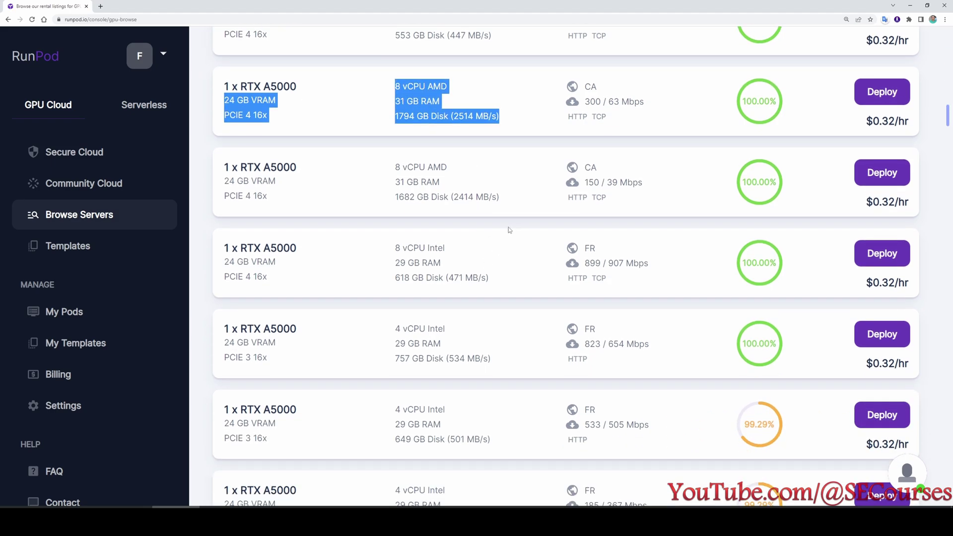
{"action": "left_click", "coordinate": [462, 132]}
{"action": "scroll", "coordinate": [546, 164], "scroll_direction": "down", "scroll_amount": 10}
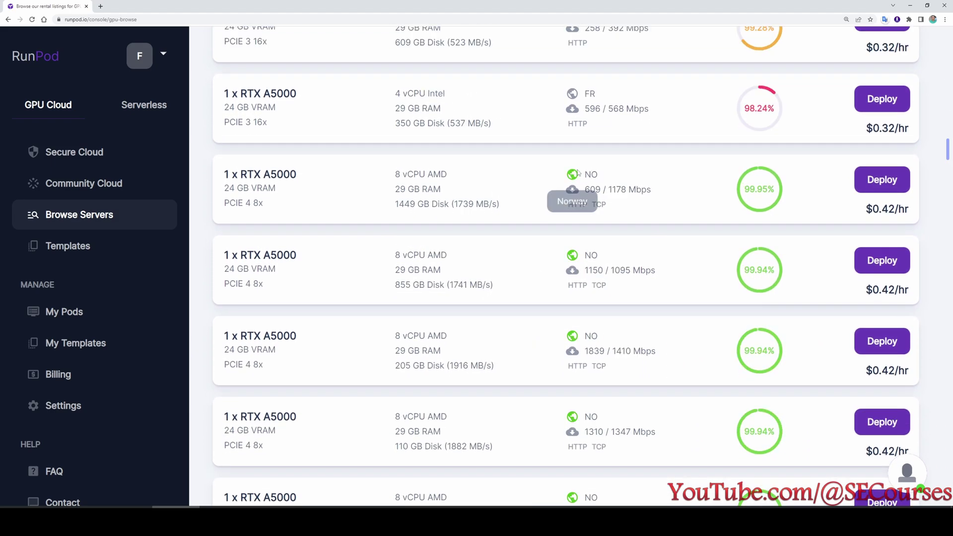
{"action": "left_click_drag", "start_coordinate": [655, 190], "coordinate": [584, 190]}
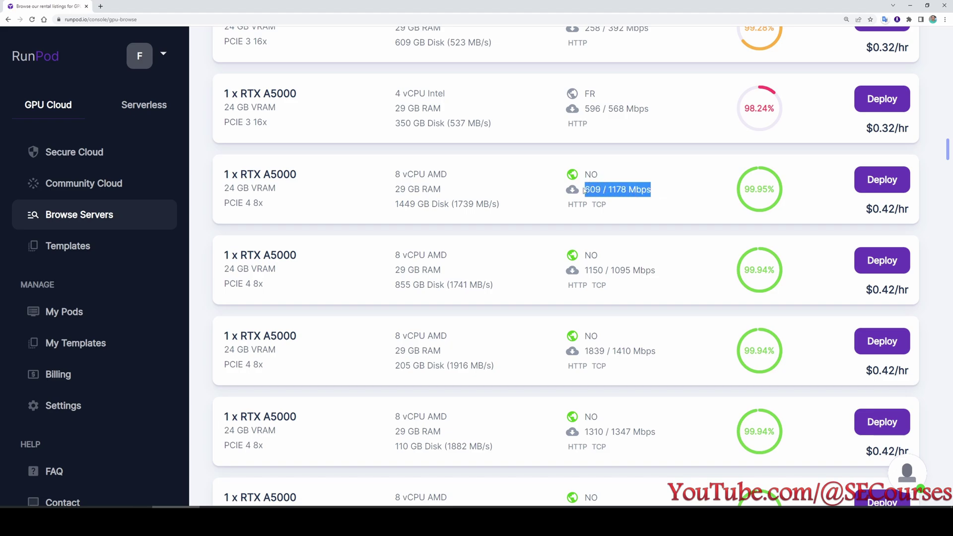
{"action": "left_click_drag", "start_coordinate": [499, 204], "coordinate": [387, 204]}
{"action": "scroll", "coordinate": [461, 237], "scroll_direction": "down", "scroll_amount": 1}
{"action": "scroll", "coordinate": [461, 236], "scroll_direction": "down", "scroll_amount": 5}
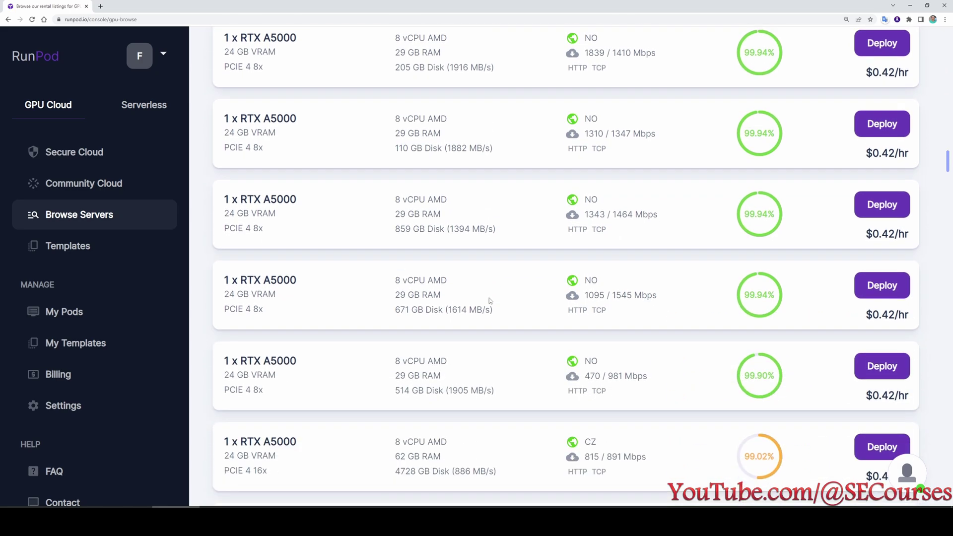
{"action": "scroll", "coordinate": [521, 334], "scroll_direction": "up", "scroll_amount": 7}
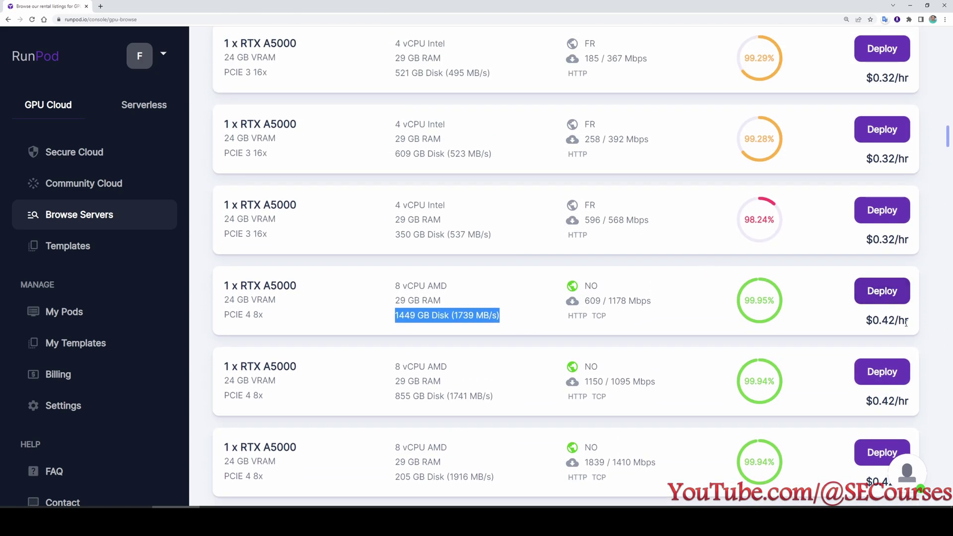
{"action": "left_click_drag", "start_coordinate": [915, 324], "coordinate": [864, 323]}
{"action": "scroll", "coordinate": [633, 318], "scroll_direction": "up", "scroll_amount": 10}
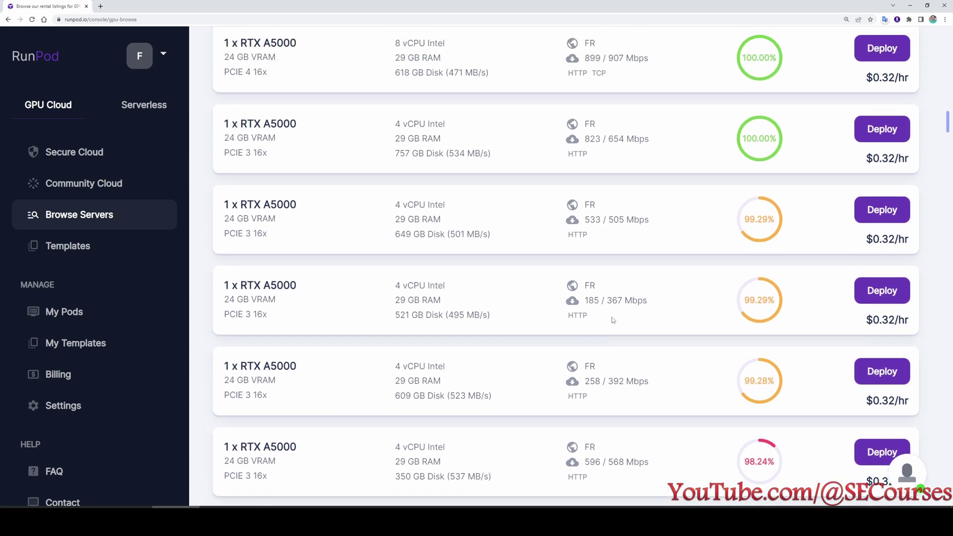
{"action": "scroll", "coordinate": [621, 303], "scroll_direction": "up", "scroll_amount": 2}
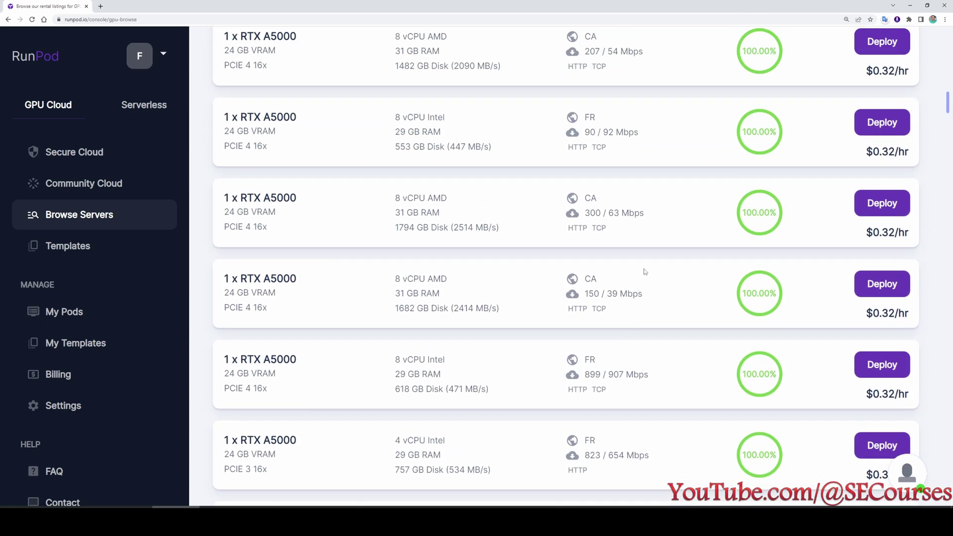
{"action": "left_click_drag", "start_coordinate": [658, 297], "coordinate": [580, 295]}
{"action": "scroll", "coordinate": [642, 323], "scroll_direction": "up", "scroll_amount": 2}
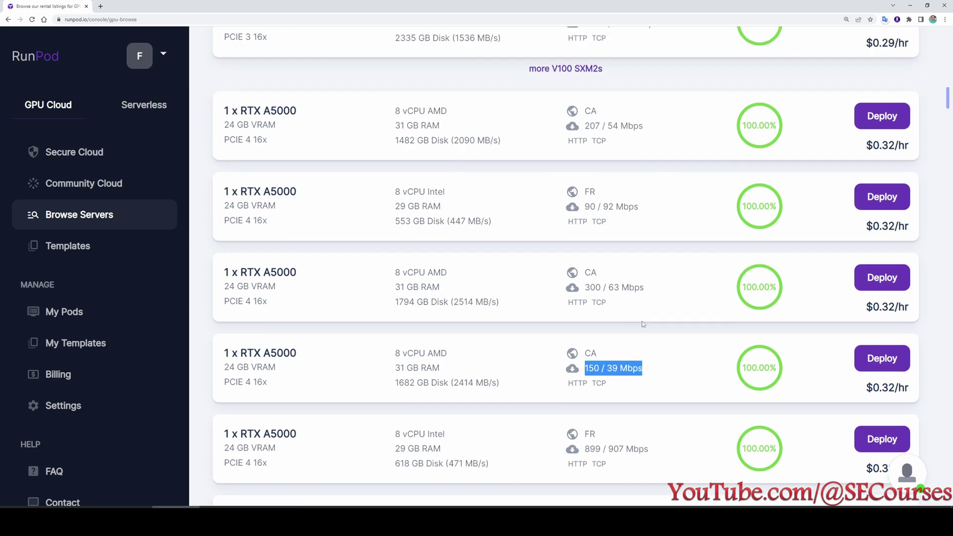
{"action": "left_click", "coordinate": [650, 374]}
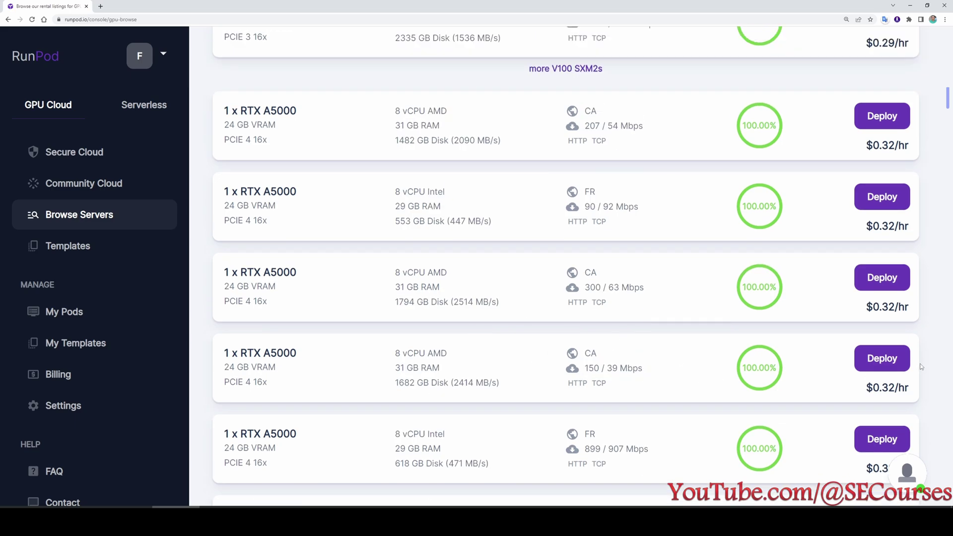
{"action": "left_click", "coordinate": [889, 363]}
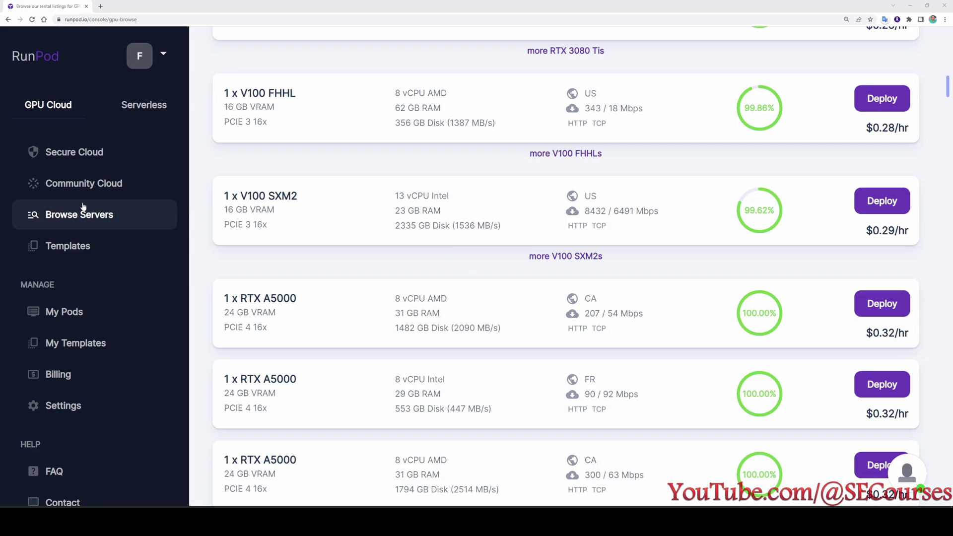
Select the 1x RTX A5000 from the Community Cloud GPU listing and reset page zoom.
{"action": "left_click", "coordinate": [107, 194]}
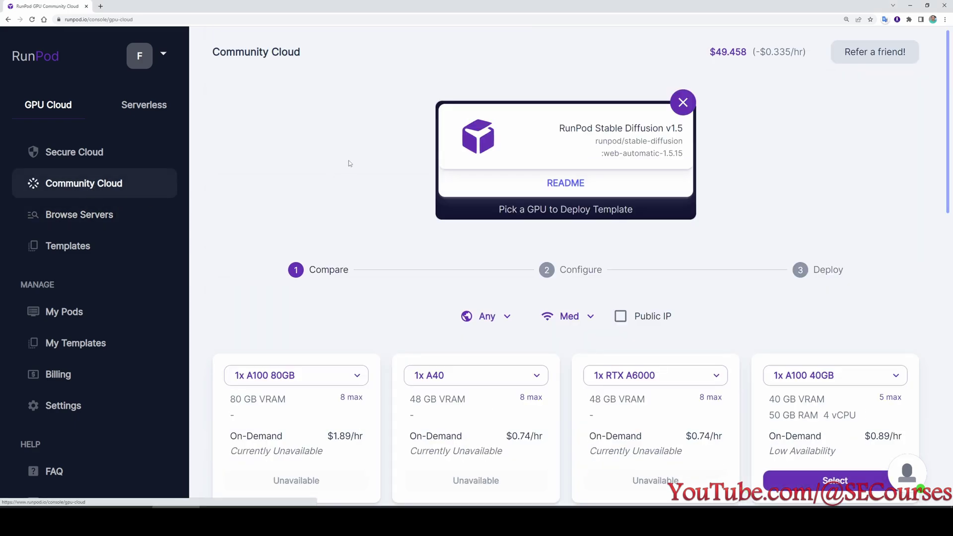
{"action": "scroll", "coordinate": [347, 164], "scroll_direction": "down", "scroll_amount": 2}
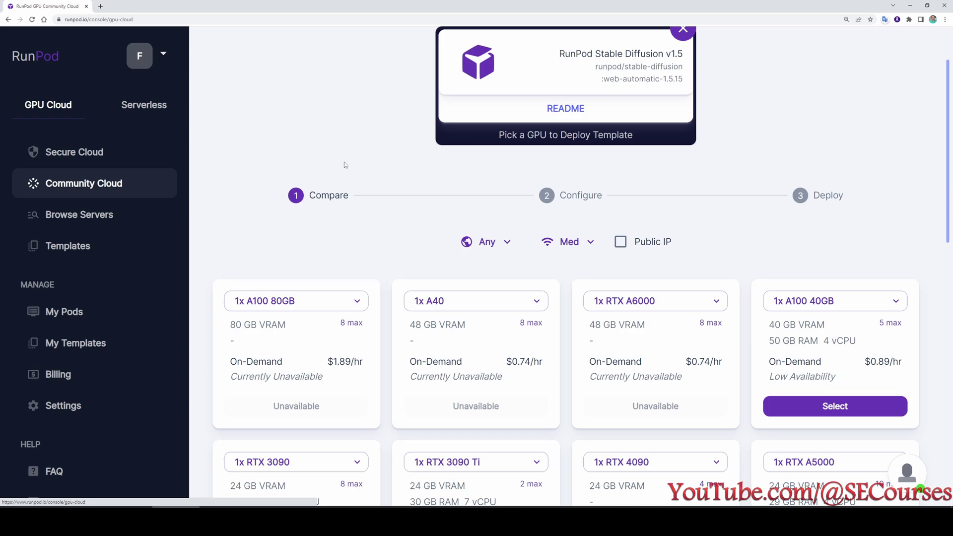
{"action": "scroll", "coordinate": [344, 162], "scroll_direction": "down", "scroll_amount": 2}
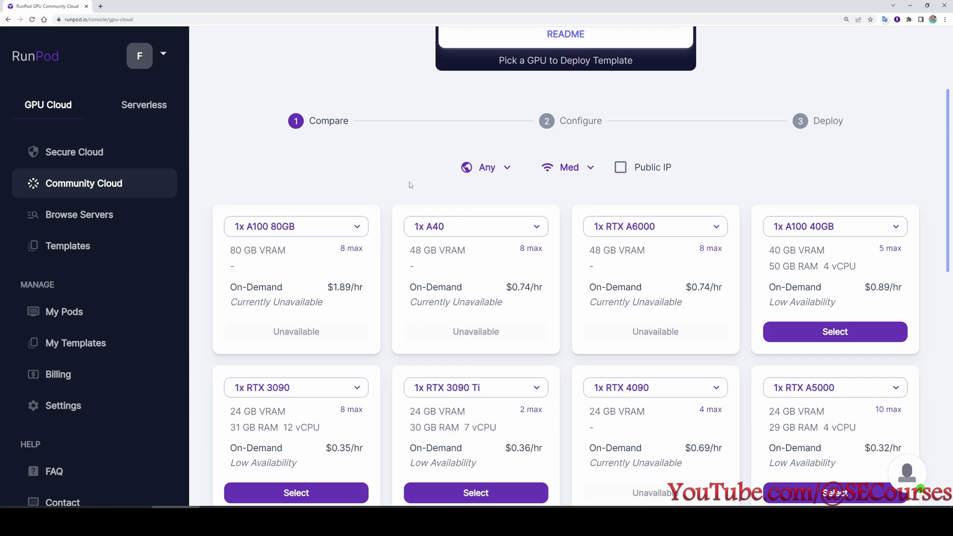
{"action": "scroll", "coordinate": [414, 264], "scroll_direction": "down", "scroll_amount": 3}
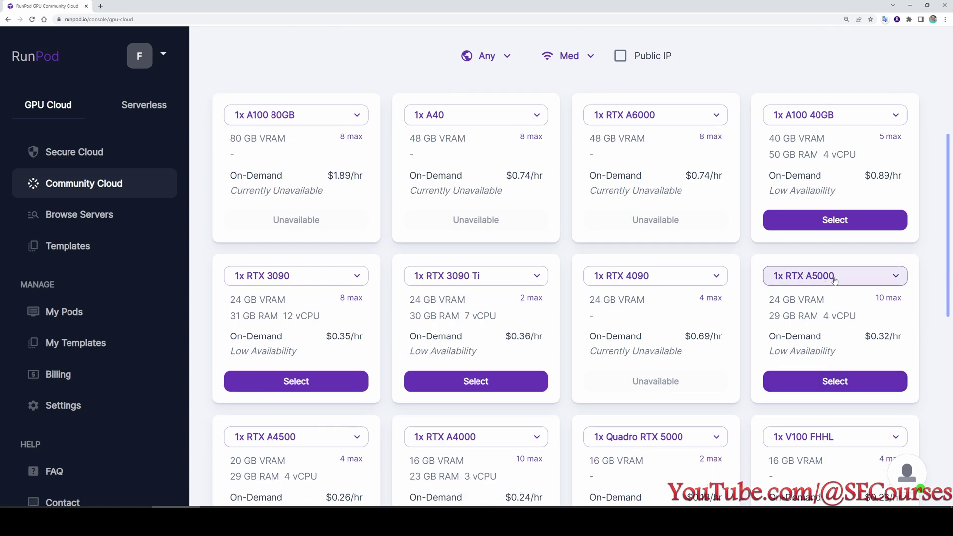
{"action": "left_click", "coordinate": [835, 381]}
{"action": "key", "text": "ctrl+0"}
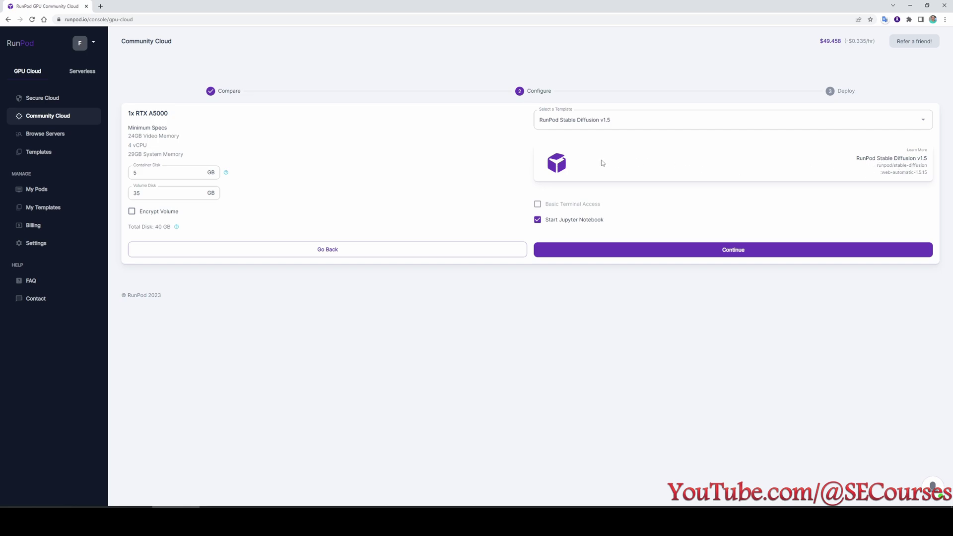
Switch the template to RunPod Stable Diffusion v2.1 and continue to the Deploy step.
{"action": "left_click", "coordinate": [653, 120]}
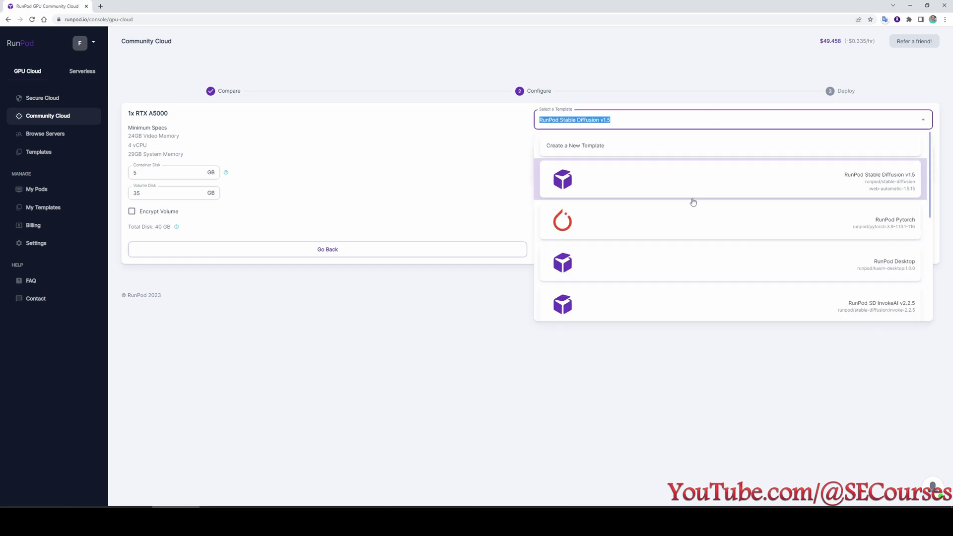
{"action": "scroll", "coordinate": [711, 258], "scroll_direction": "down", "scroll_amount": 2}
{"action": "scroll", "coordinate": [720, 258], "scroll_direction": "down", "scroll_amount": 2}
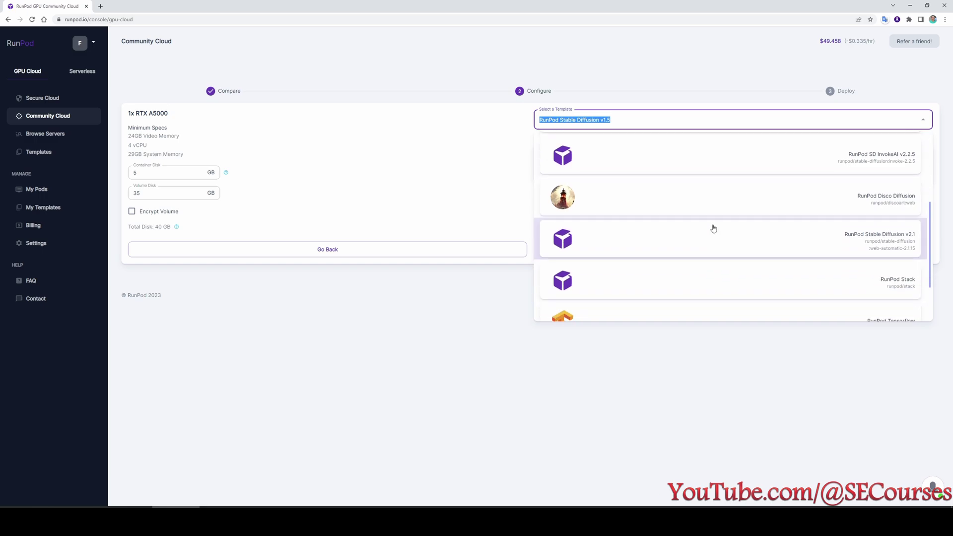
{"action": "left_click", "coordinate": [706, 236]}
{"action": "left_click", "coordinate": [659, 255]}
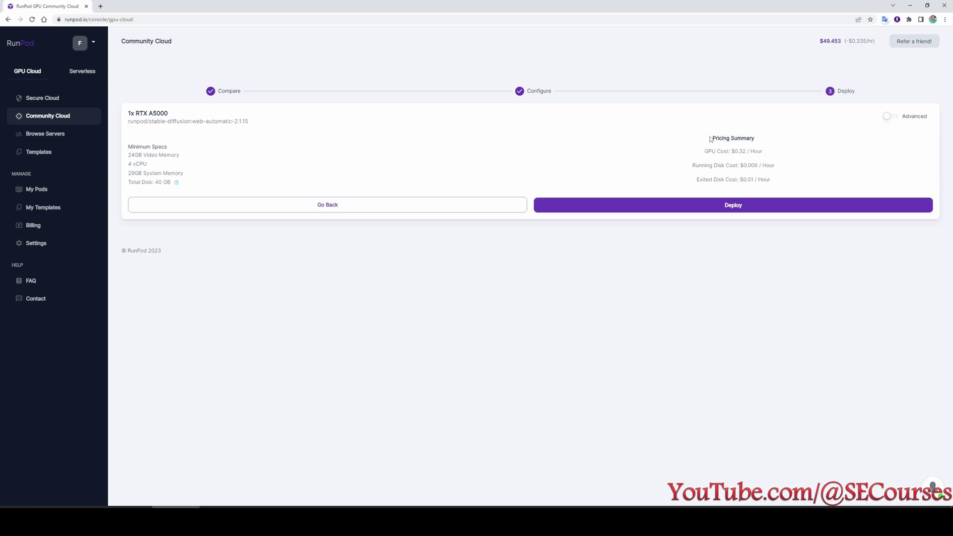
Enable Advanced spot pricing and select the 0.197 GPU bid price for editing.
{"action": "left_click_drag", "start_coordinate": [711, 139], "coordinate": [771, 138]}
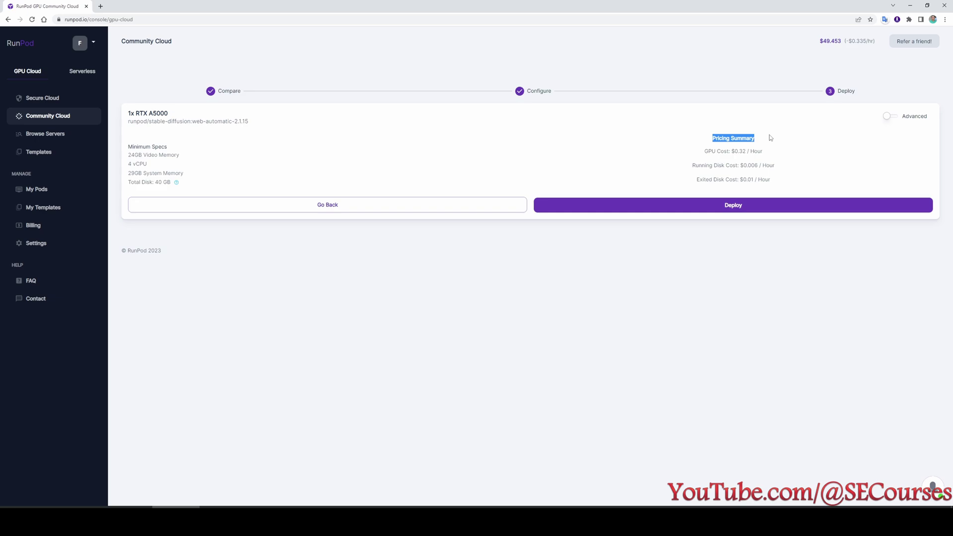
{"action": "left_click", "coordinate": [890, 117]}
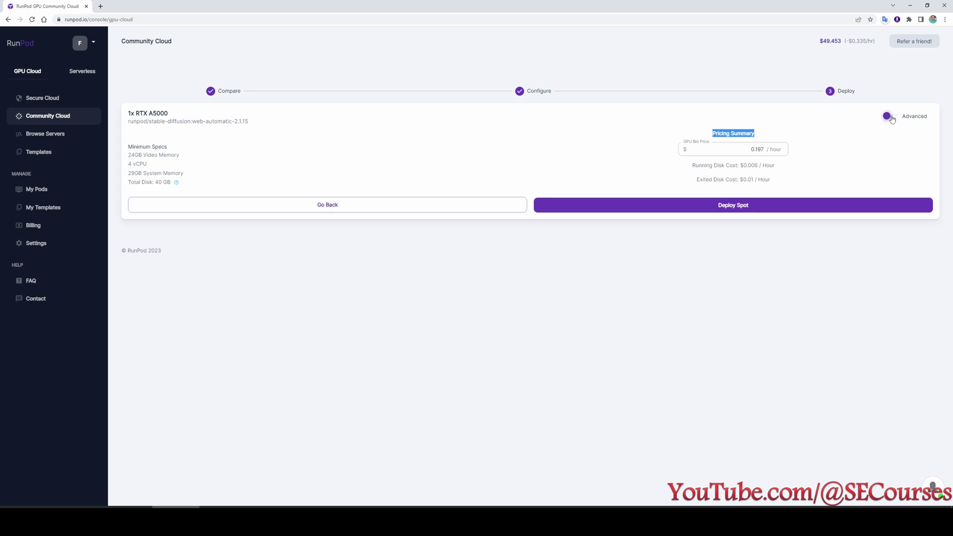
{"action": "left_click", "coordinate": [733, 152]}
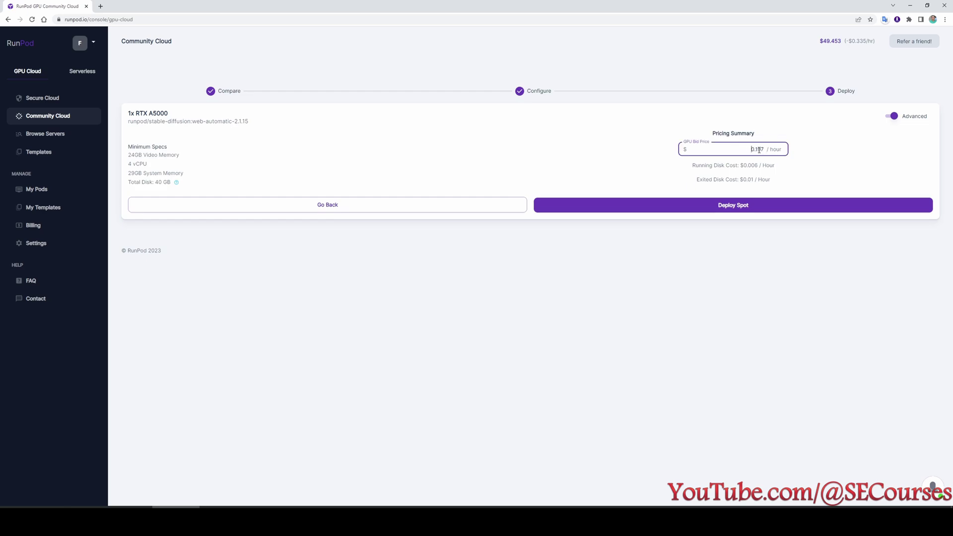
{"action": "left_click_drag", "start_coordinate": [765, 149], "coordinate": [748, 148]}
{"action": "left_click", "coordinate": [747, 147]}
Change the spot GPU bid price from 0.197 to 0.2 per hour.
{"action": "key", "text": "ctrl+plus"}
{"action": "key", "text": "ctrl+plus"}
{"action": "key", "text": "ctrl+plus"}
{"action": "key", "text": "ctrl+plus"}
{"action": "key", "text": "ctrl+plus"}
{"action": "key", "text": "ctrl+plus"}
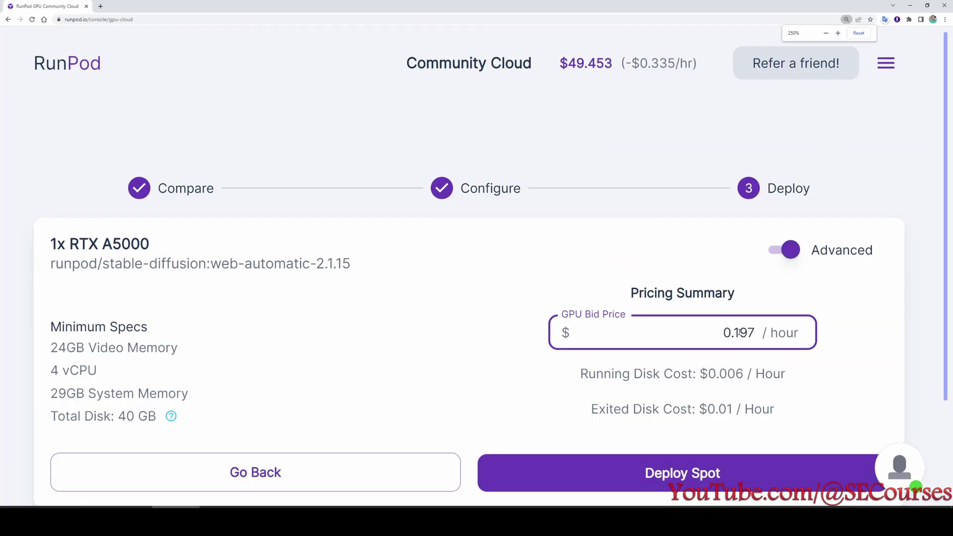
{"action": "left_click_drag", "start_coordinate": [733, 333], "coordinate": [756, 333]}
{"action": "type", "text": "2"}
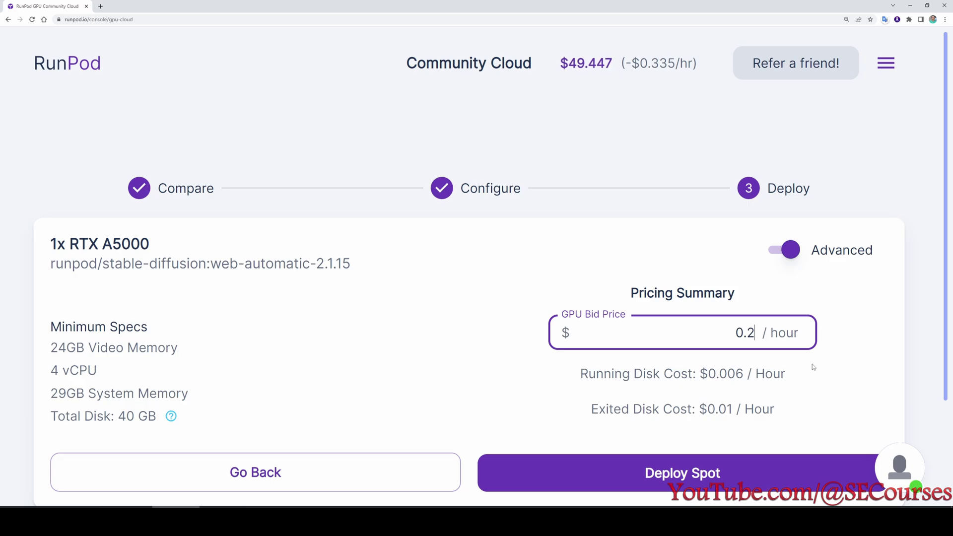
Review the Exited Disk Cost line and the pricing summary below the bid.
{"action": "left_click_drag", "start_coordinate": [765, 366], "coordinate": [672, 361]}
{"action": "scroll", "coordinate": [610, 350], "scroll_direction": "down", "scroll_amount": 1}
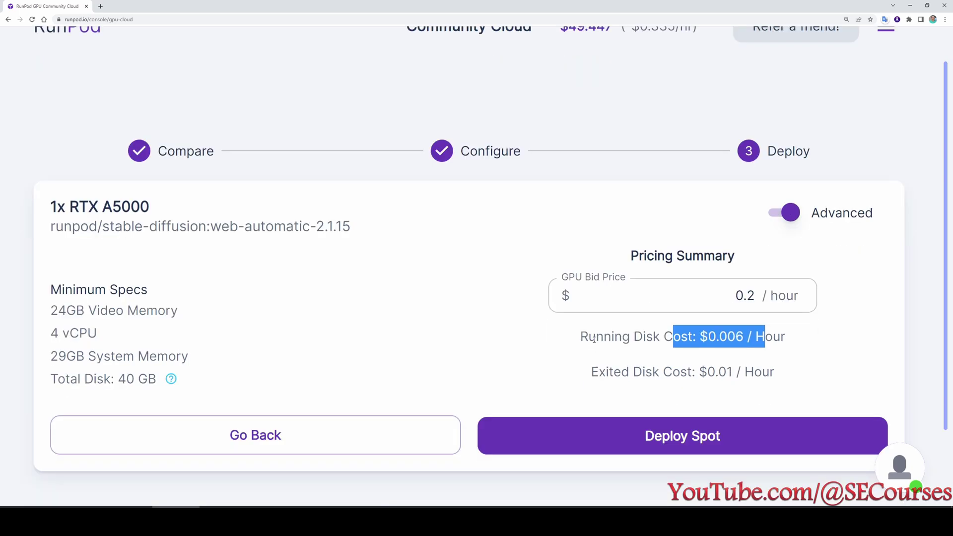
{"action": "left_click_drag", "start_coordinate": [590, 372], "coordinate": [775, 374]}
{"action": "left_click", "coordinate": [828, 365]}
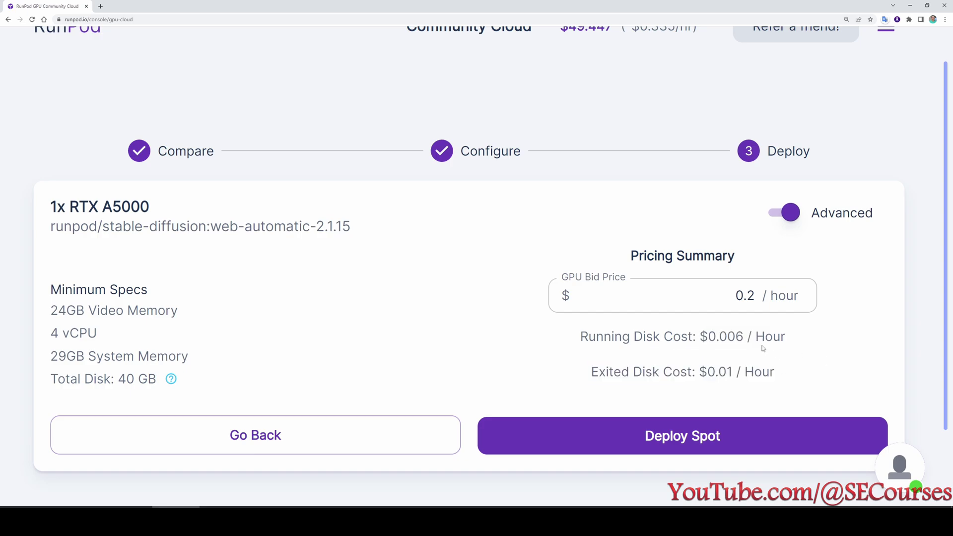
{"action": "scroll", "coordinate": [763, 348], "scroll_direction": "down", "scroll_amount": 1}
{"action": "scroll", "coordinate": [754, 333], "scroll_direction": "down", "scroll_amount": 1}
{"action": "scroll", "coordinate": [747, 318], "scroll_direction": "up", "scroll_amount": 2}
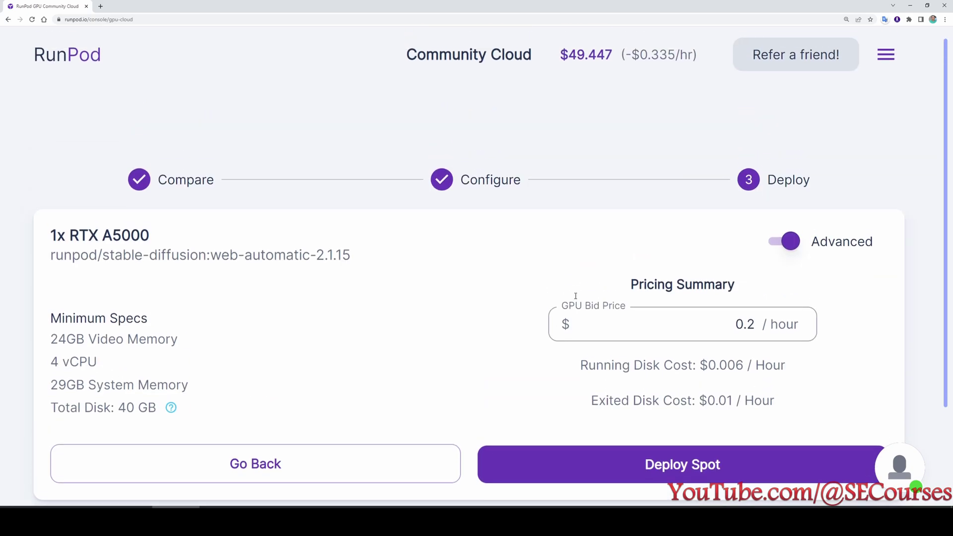
{"action": "scroll", "coordinate": [546, 268], "scroll_direction": "down", "scroll_amount": 2}
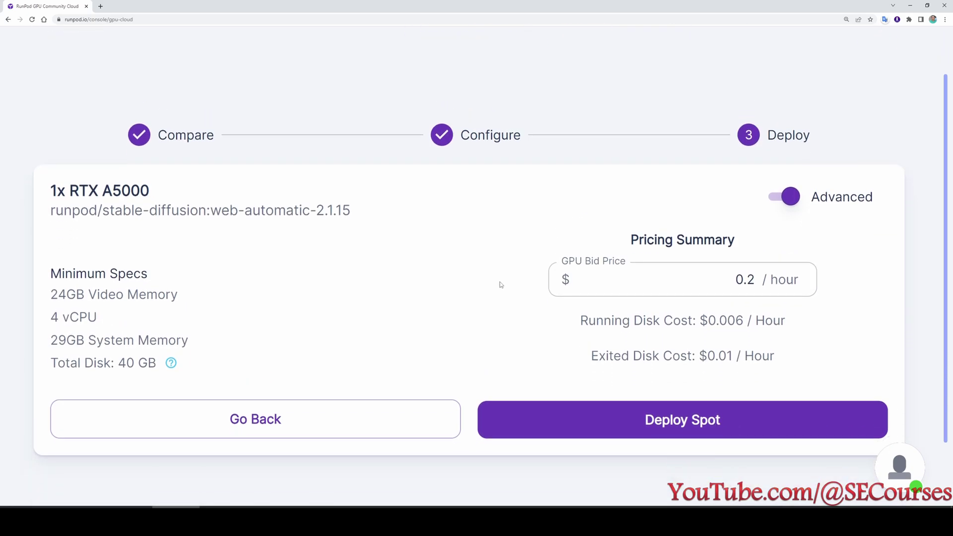
{"action": "scroll", "coordinate": [510, 235], "scroll_direction": "down", "scroll_amount": 3, "text": "ctrl"}
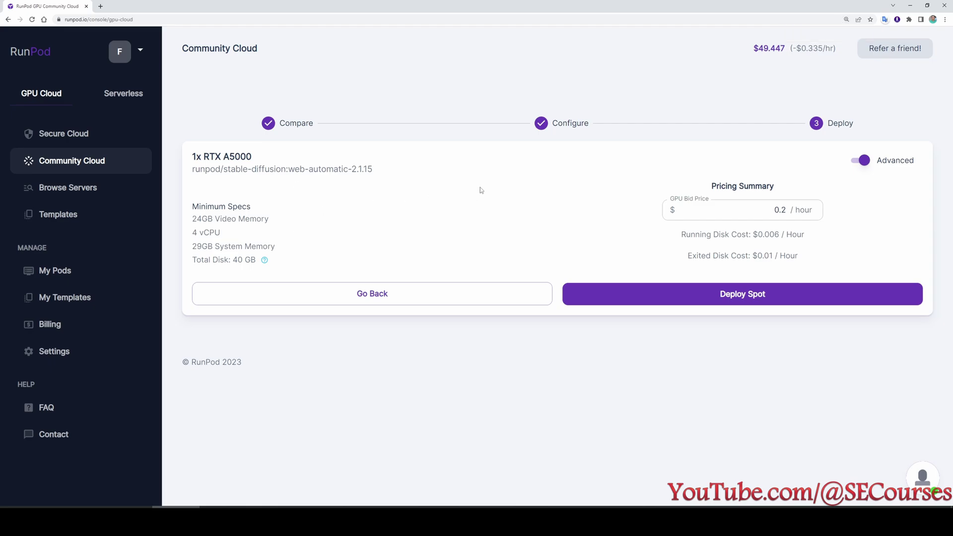
In Browse Servers, show more RTX A5000 servers and start deploying the Canadian one.
{"action": "left_click", "coordinate": [73, 191]}
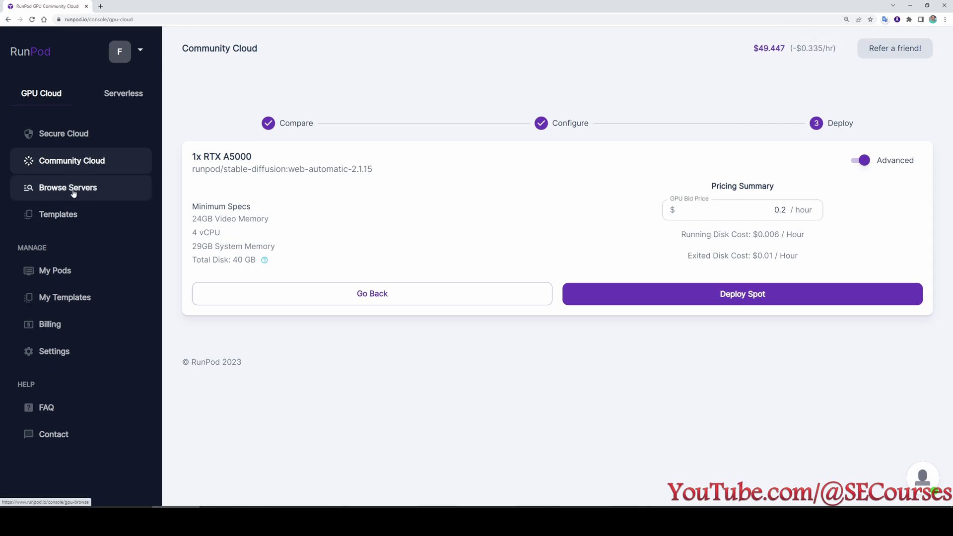
{"action": "scroll", "coordinate": [561, 263], "scroll_direction": "down", "scroll_amount": 5}
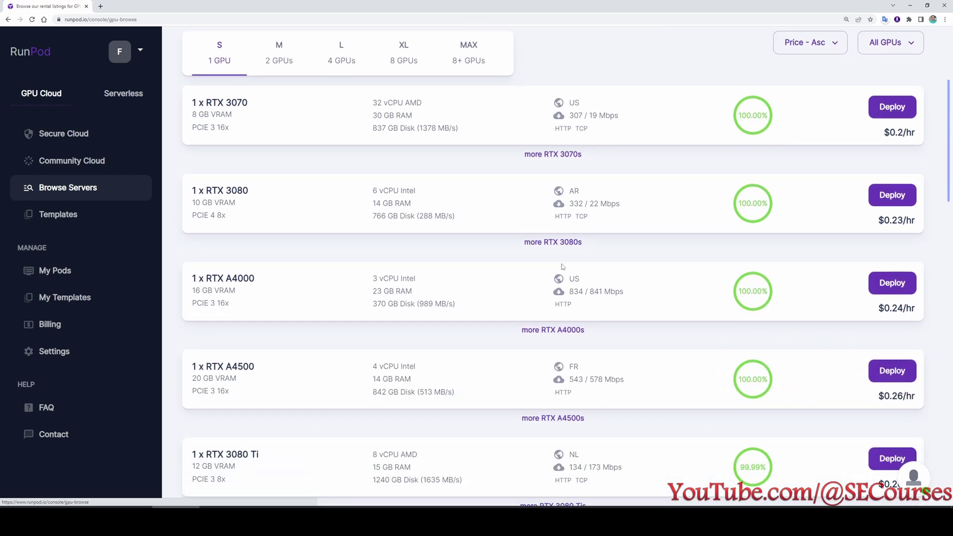
{"action": "scroll", "coordinate": [404, 298], "scroll_direction": "down", "scroll_amount": 12}
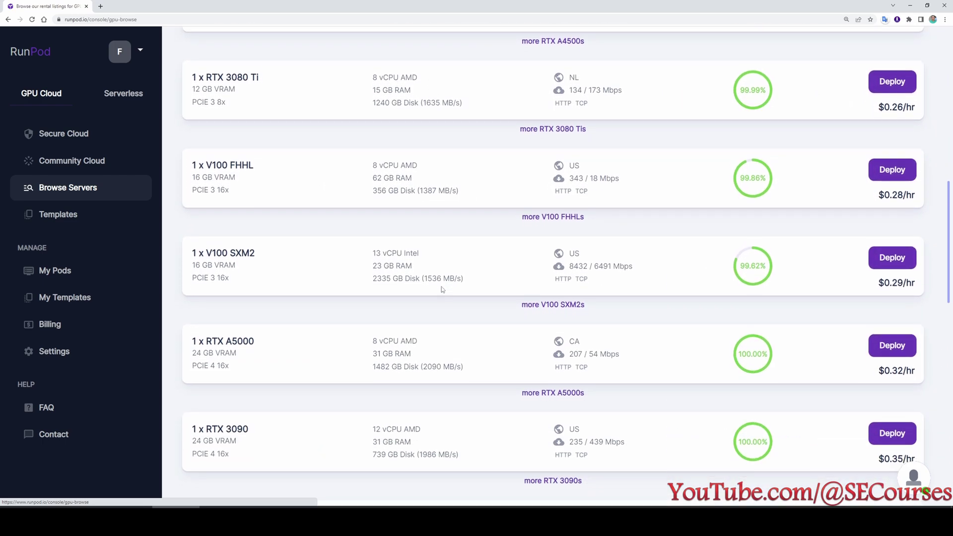
{"action": "scroll", "coordinate": [442, 290], "scroll_direction": "up", "scroll_amount": 1}
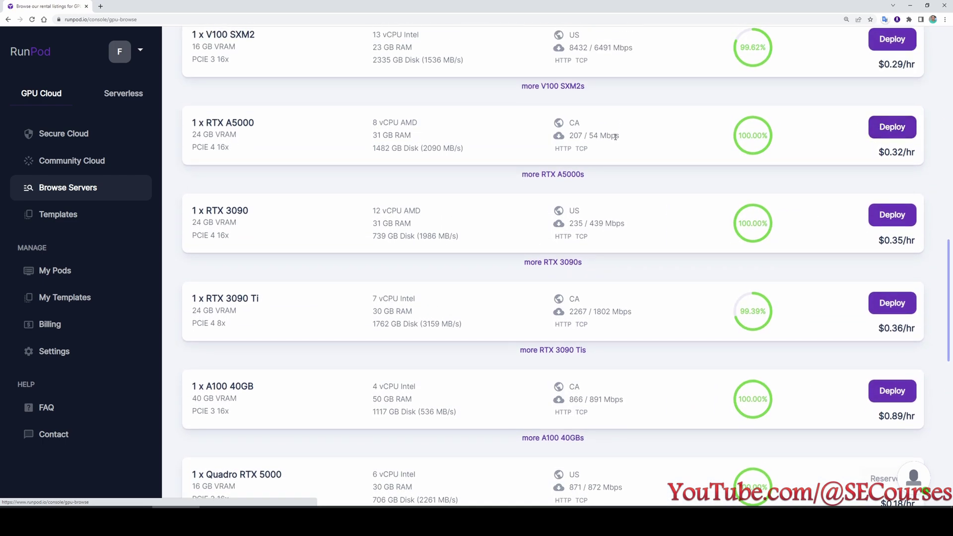
{"action": "left_click", "coordinate": [556, 174]}
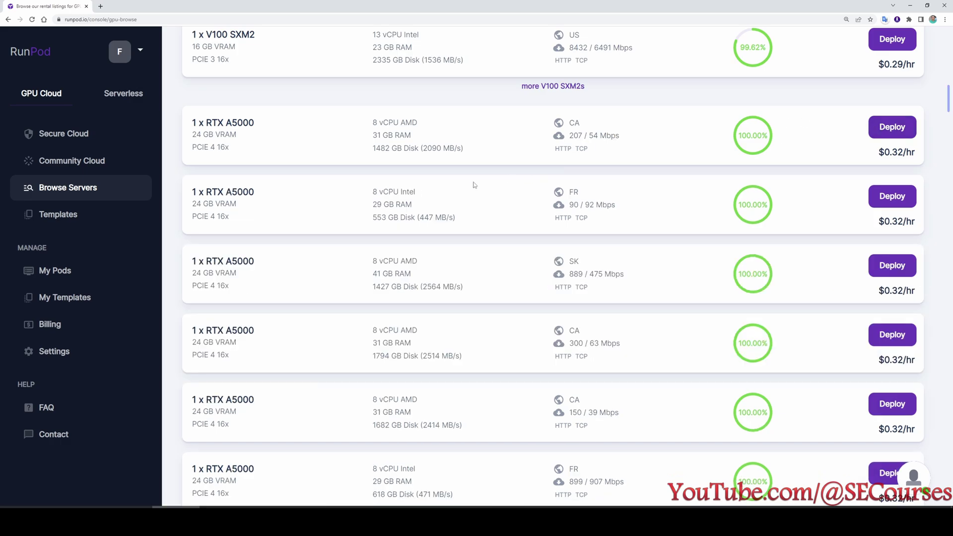
{"action": "scroll", "coordinate": [512, 133], "scroll_direction": "down", "scroll_amount": 2}
{"action": "left_click_drag", "start_coordinate": [461, 244], "coordinate": [373, 248]}
{"action": "left_click", "coordinate": [893, 223]}
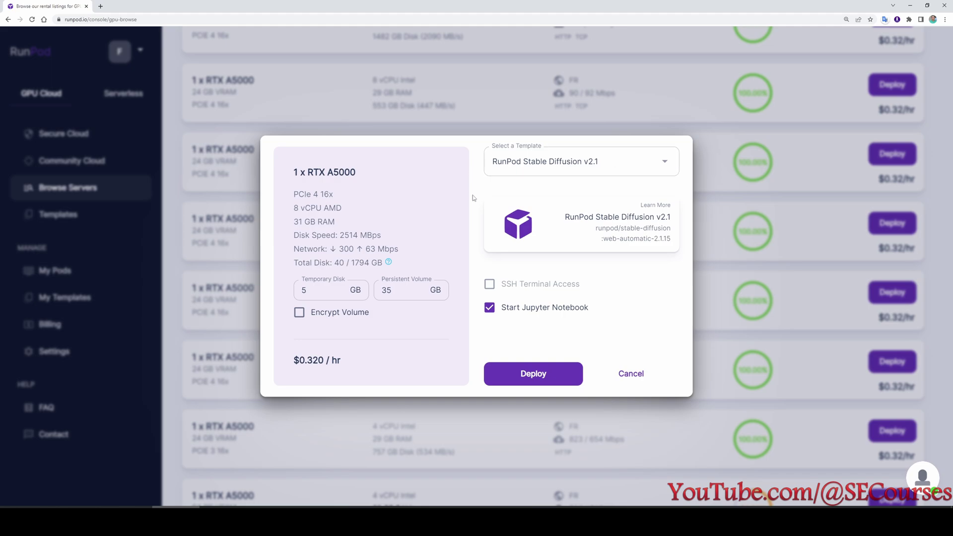
Set the persistent volume to 100 GB and deploy the pod.
{"action": "double_click", "coordinate": [389, 290]}
{"action": "type", "text": "100"}
{"action": "left_click", "coordinate": [532, 377]}
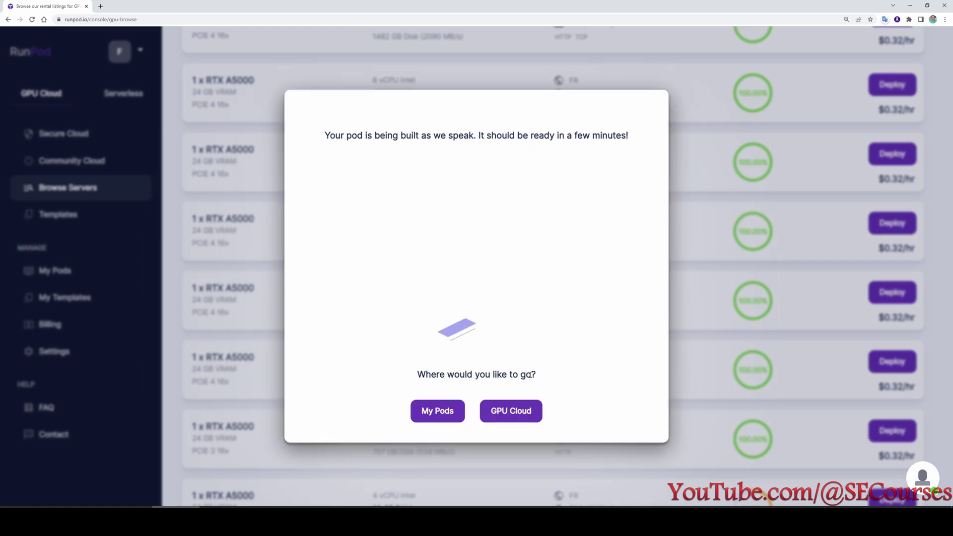
On My Pods, read the maintenance notice and its start time.
{"action": "left_click", "coordinate": [442, 416]}
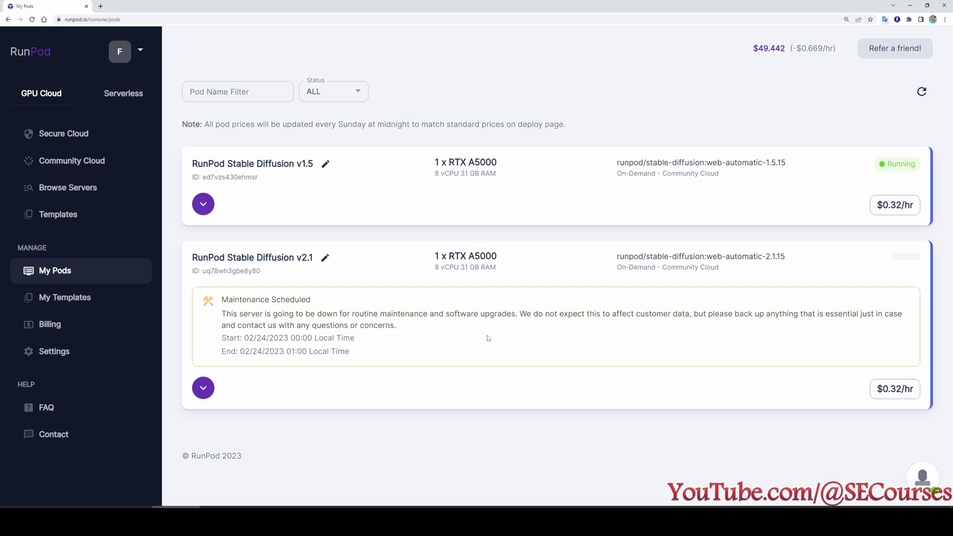
{"action": "left_click_drag", "start_coordinate": [400, 326], "coordinate": [244, 314]}
{"action": "left_click", "coordinate": [316, 349]}
{"action": "left_click_drag", "start_coordinate": [314, 338], "coordinate": [261, 338]}
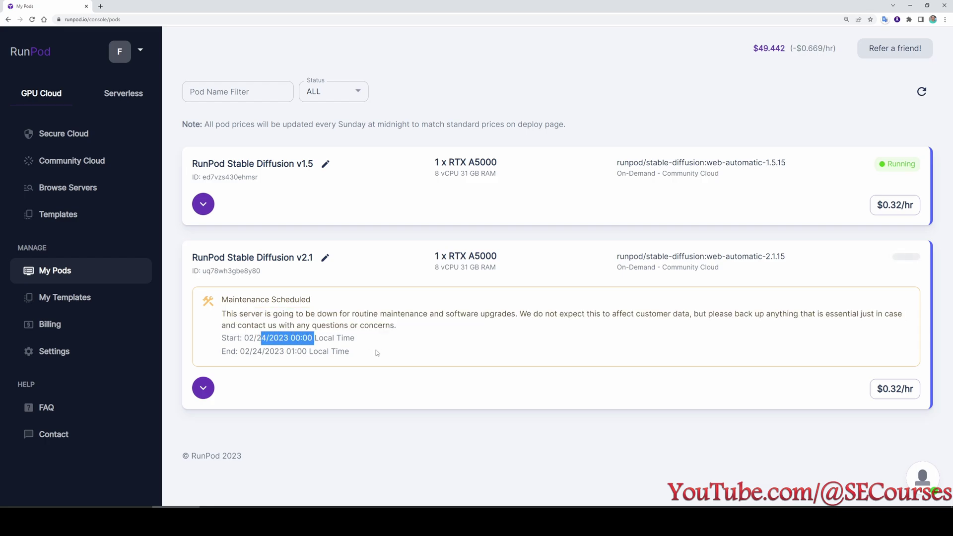
Stop the Stable Diffusion v2.1 pod, then terminate it permanently.
{"action": "left_click", "coordinate": [203, 388]}
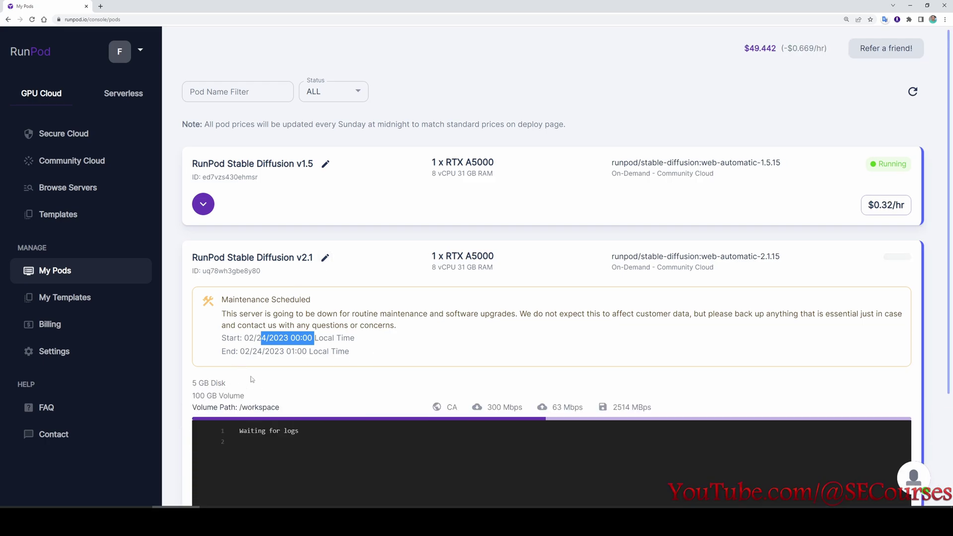
{"action": "scroll", "coordinate": [251, 379], "scroll_direction": "down", "scroll_amount": 3}
{"action": "left_click", "coordinate": [265, 412]}
{"action": "left_click", "coordinate": [543, 333]}
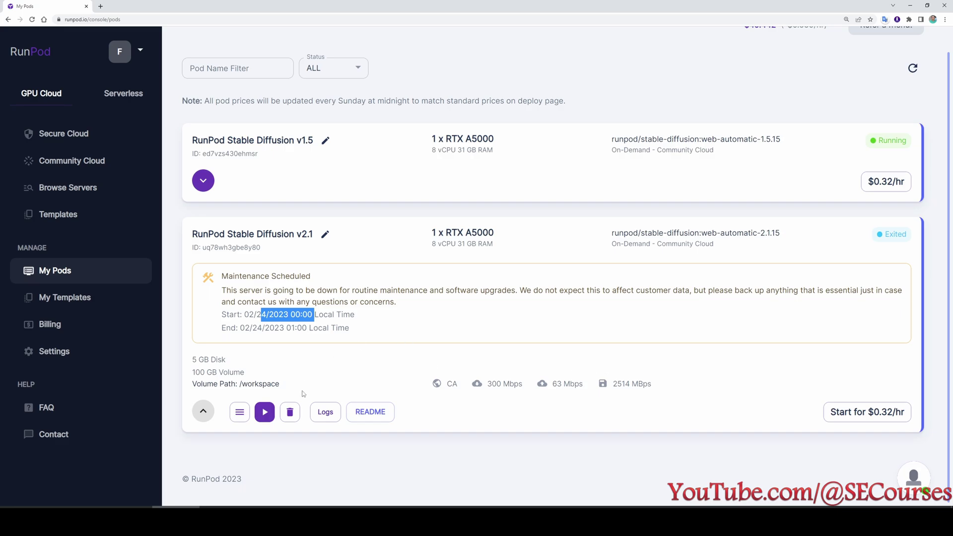
{"action": "left_click", "coordinate": [290, 412]}
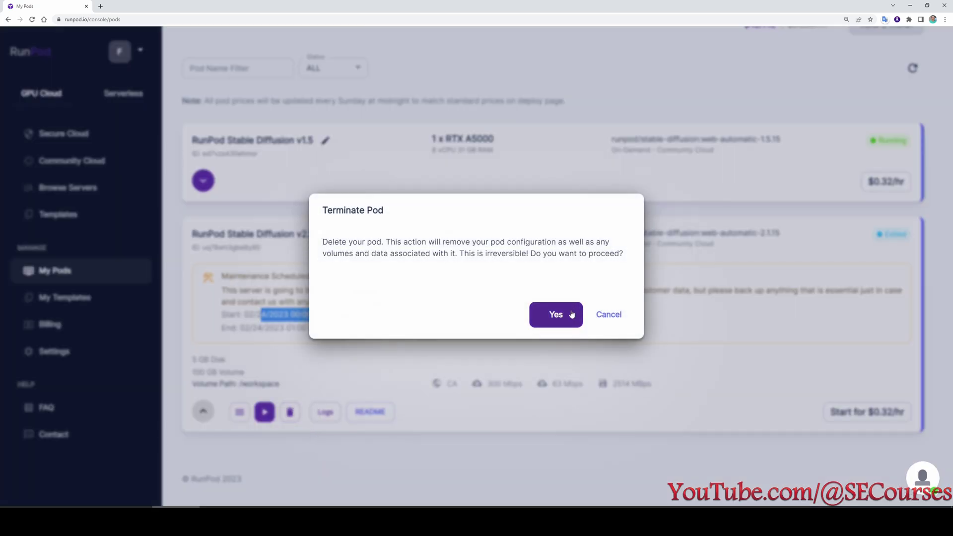
{"action": "left_click", "coordinate": [556, 316]}
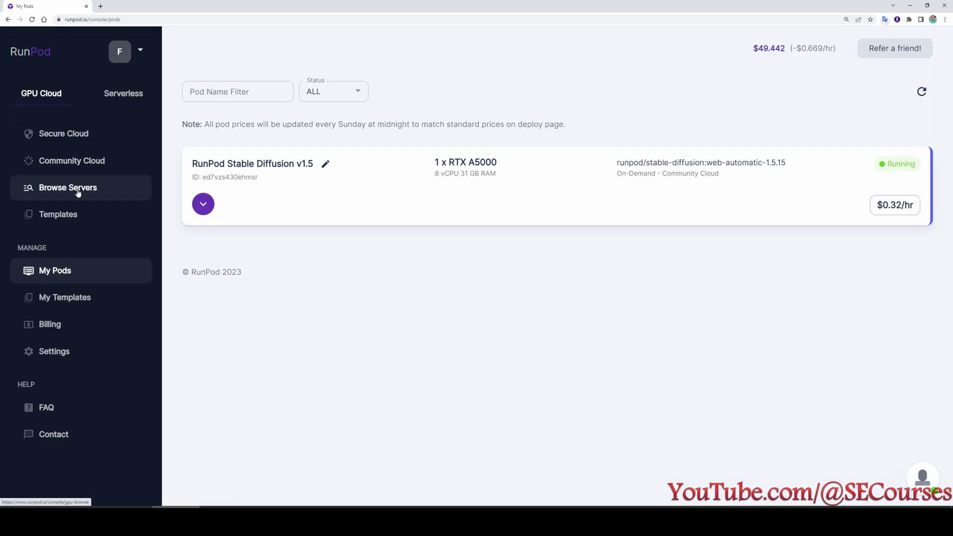
Show more RTX A5000 servers and start deploying on the SK server with 1427 GB disk.
{"action": "left_click", "coordinate": [21, 191]}
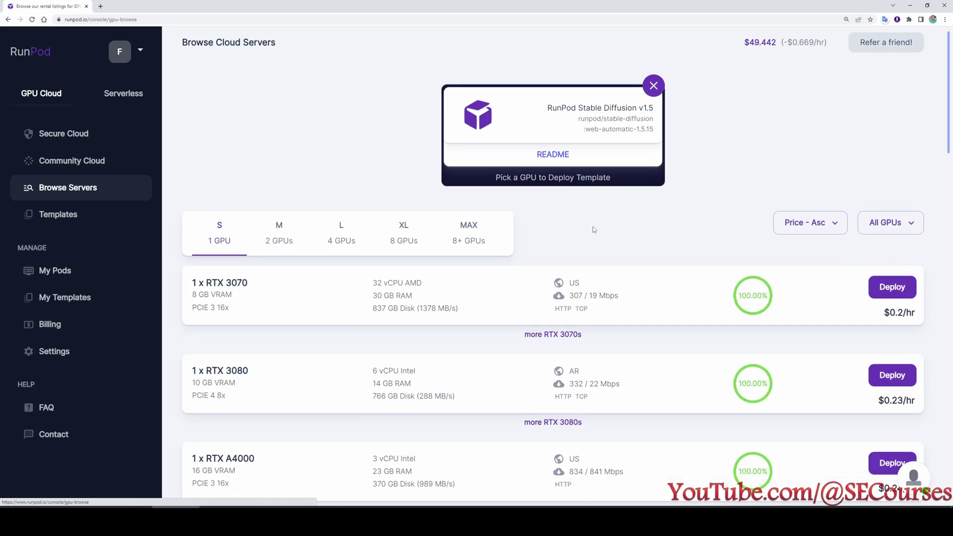
{"action": "scroll", "coordinate": [497, 218], "scroll_direction": "down", "scroll_amount": 8}
{"action": "scroll", "coordinate": [460, 225], "scroll_direction": "down", "scroll_amount": 7}
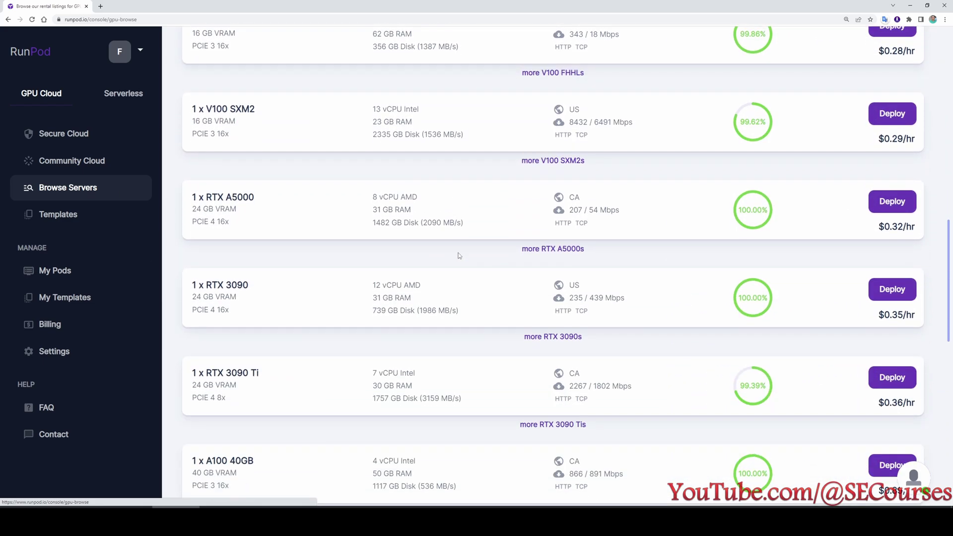
{"action": "left_click", "coordinate": [556, 182]}
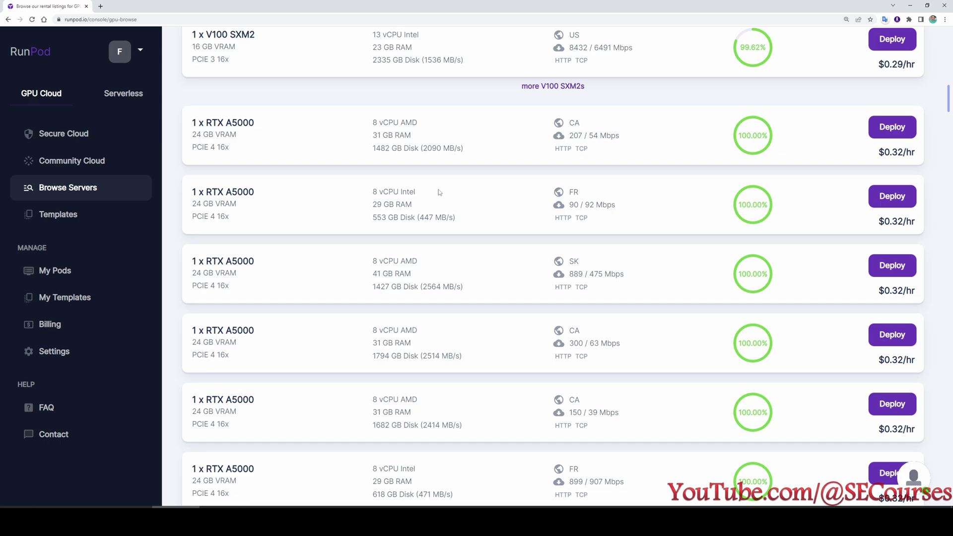
{"action": "scroll", "coordinate": [468, 189], "scroll_direction": "down", "scroll_amount": 2}
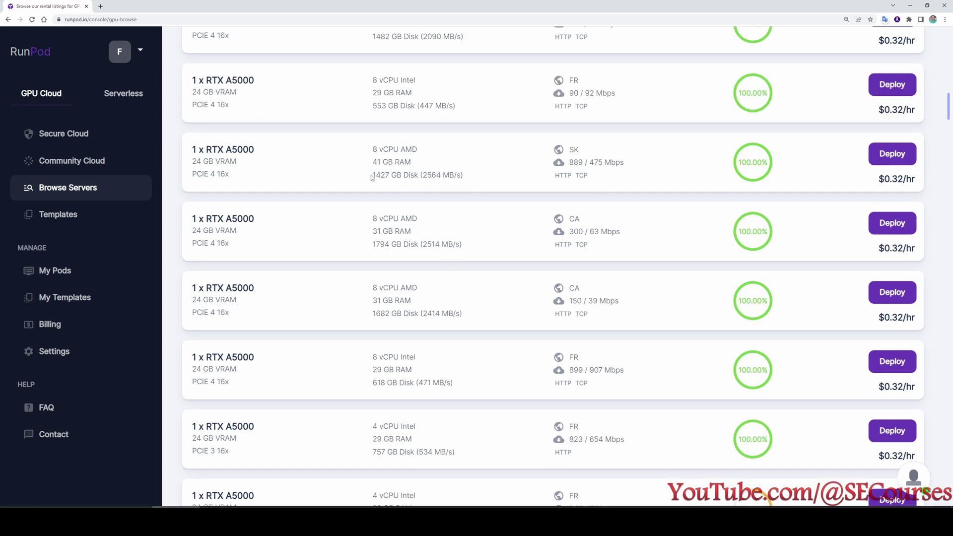
{"action": "left_click_drag", "start_coordinate": [373, 175], "coordinate": [411, 175]}
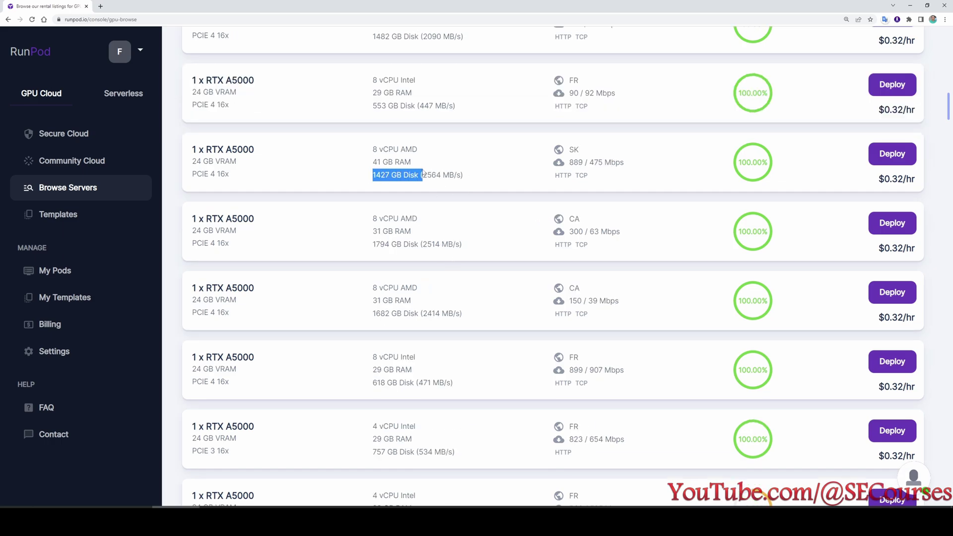
{"action": "left_click", "coordinate": [892, 154]}
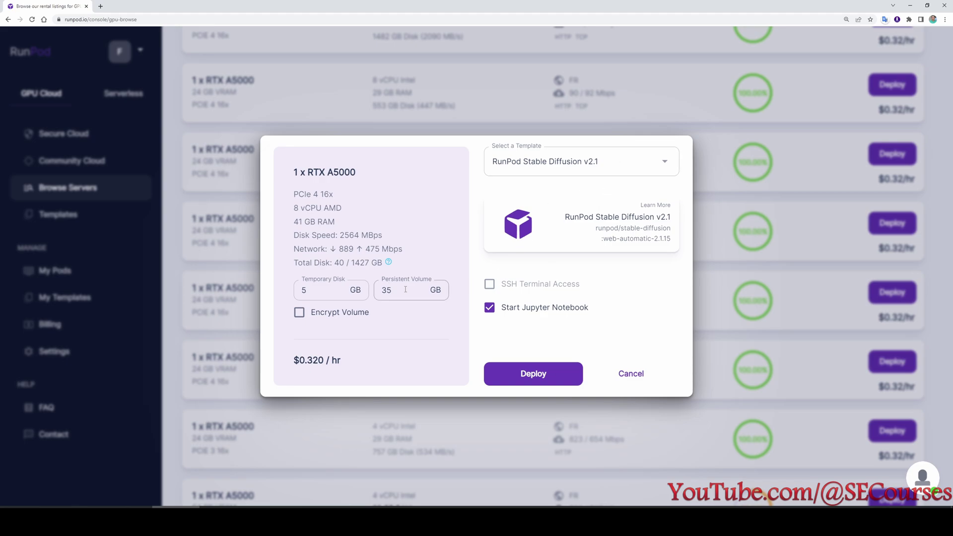
Change the persistent volume from 35 to 100 GB, deploy, and view My Pods.
{"action": "double_click", "coordinate": [387, 290]}
{"action": "type", "text": "100"}
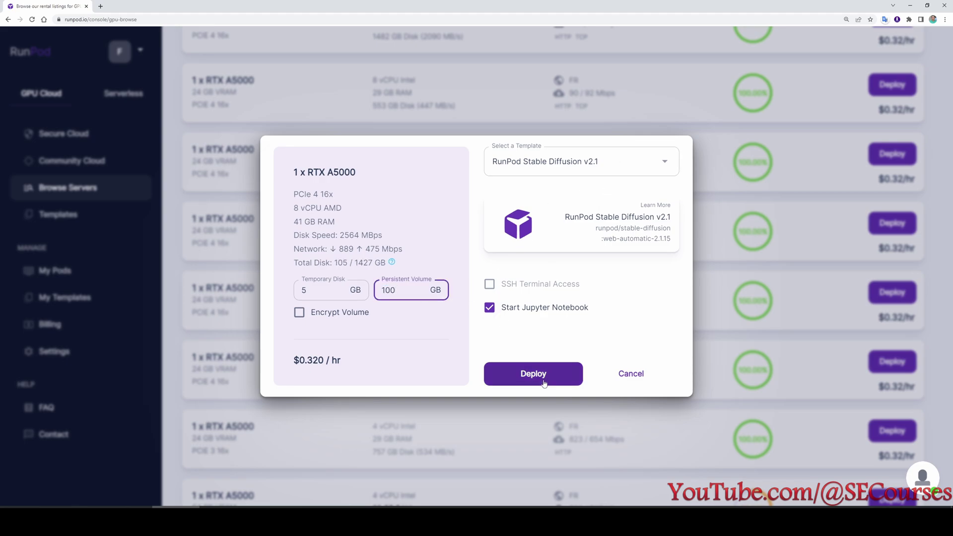
{"action": "left_click", "coordinate": [534, 376]}
{"action": "left_click", "coordinate": [439, 413]}
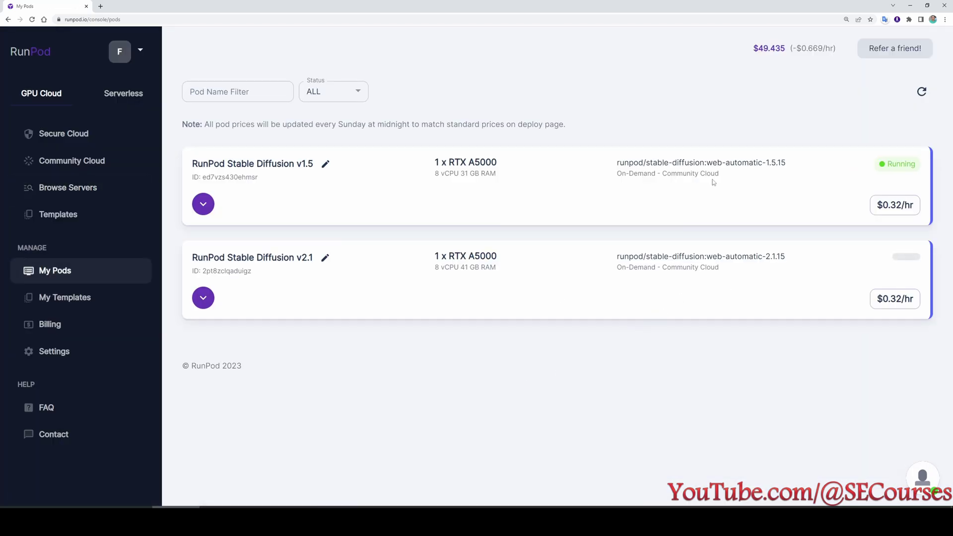
Expand the v2.1 pod card, reload My Pods, and expand the v1.5 pod to show its utilization.
{"action": "double_click", "coordinate": [912, 165]}
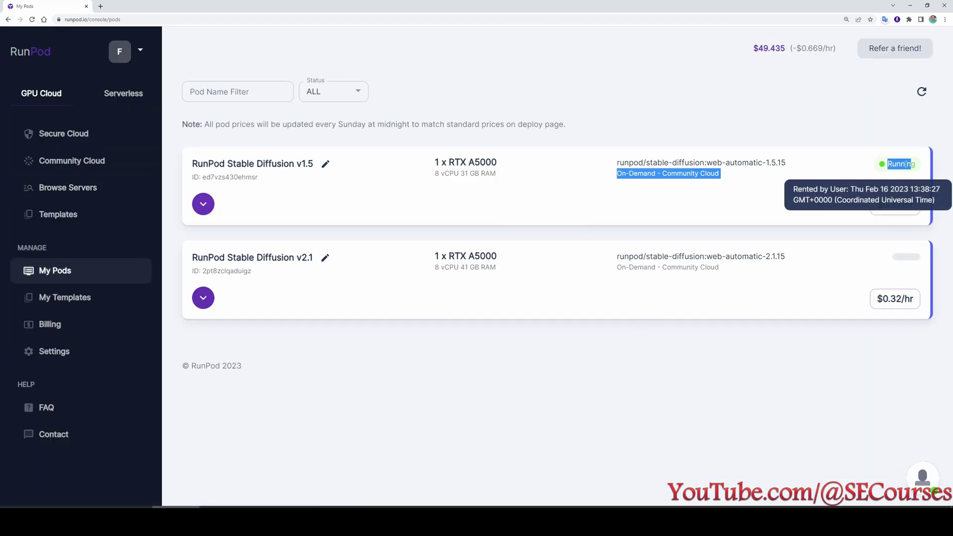
{"action": "left_click", "coordinate": [904, 165]}
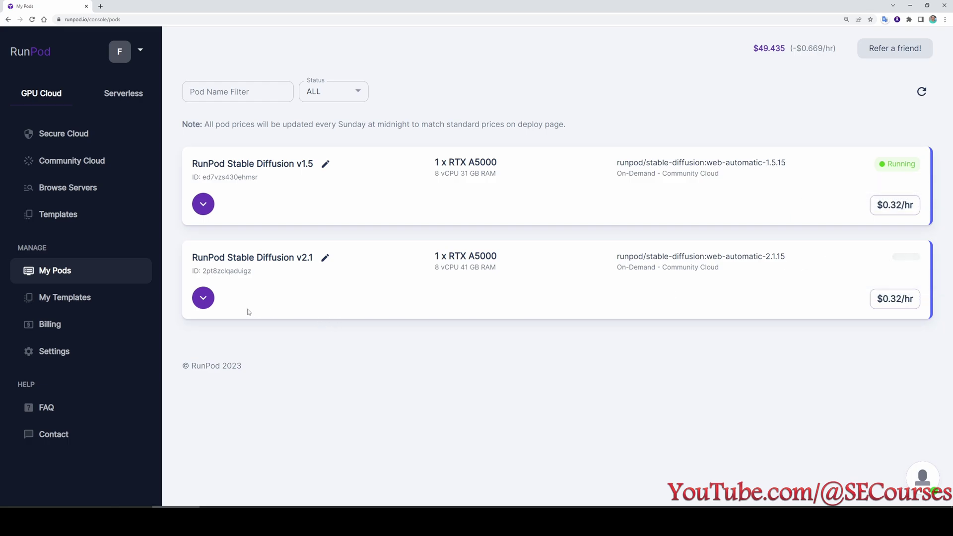
{"action": "left_click", "coordinate": [203, 298]}
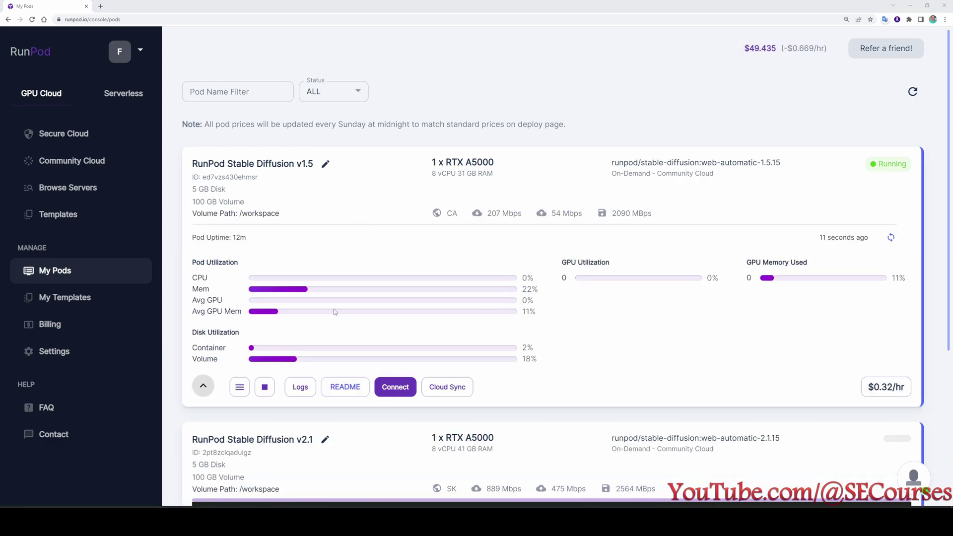
{"action": "left_click", "coordinate": [92, 276]}
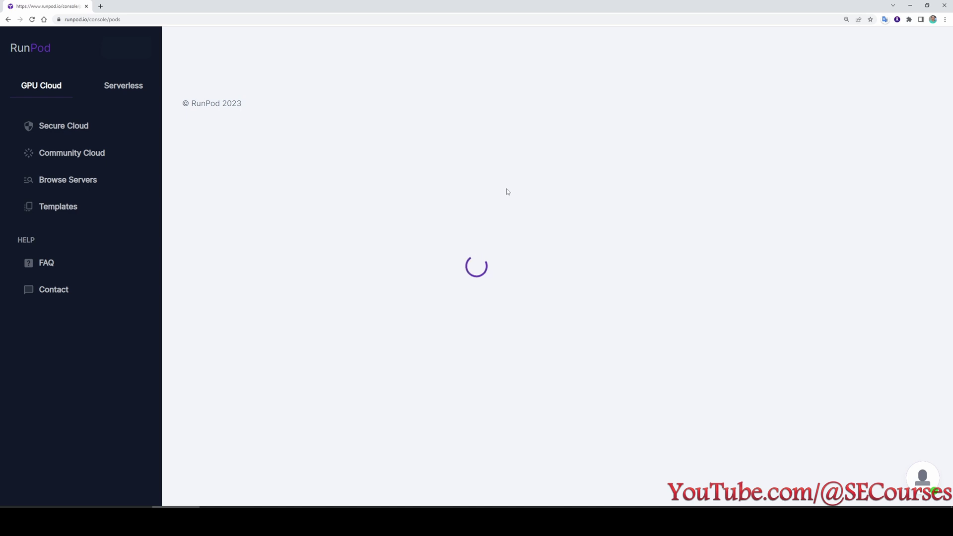
{"action": "left_click", "coordinate": [208, 211]}
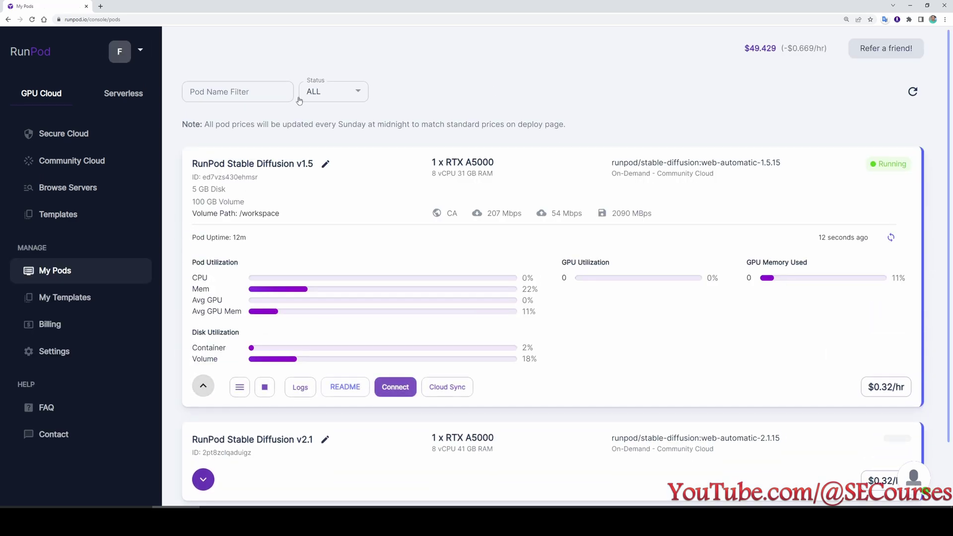
{"action": "left_click", "coordinate": [300, 387]}
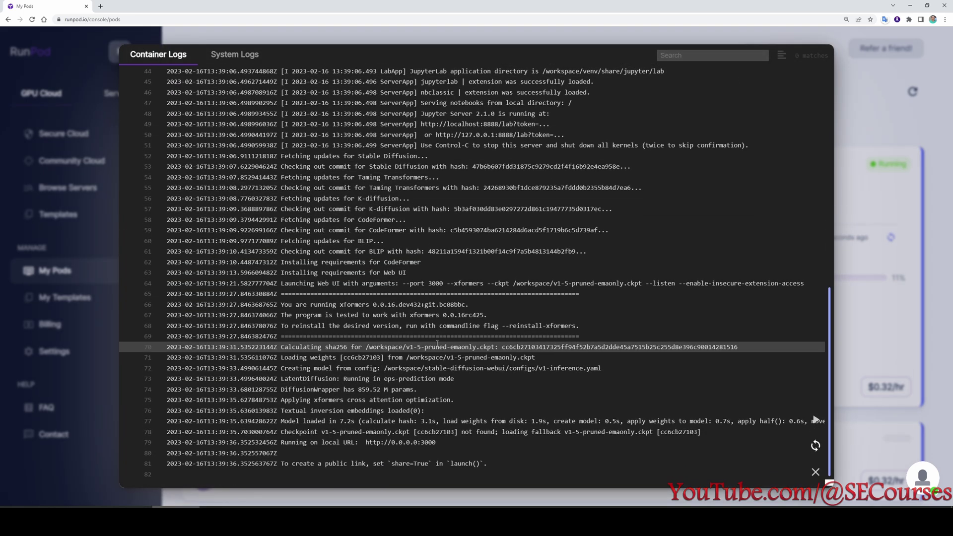
{"action": "scroll", "coordinate": [442, 341], "scroll_direction": "up", "scroll_amount": 5}
{"action": "scroll", "coordinate": [445, 349], "scroll_direction": "down", "scroll_amount": 5}
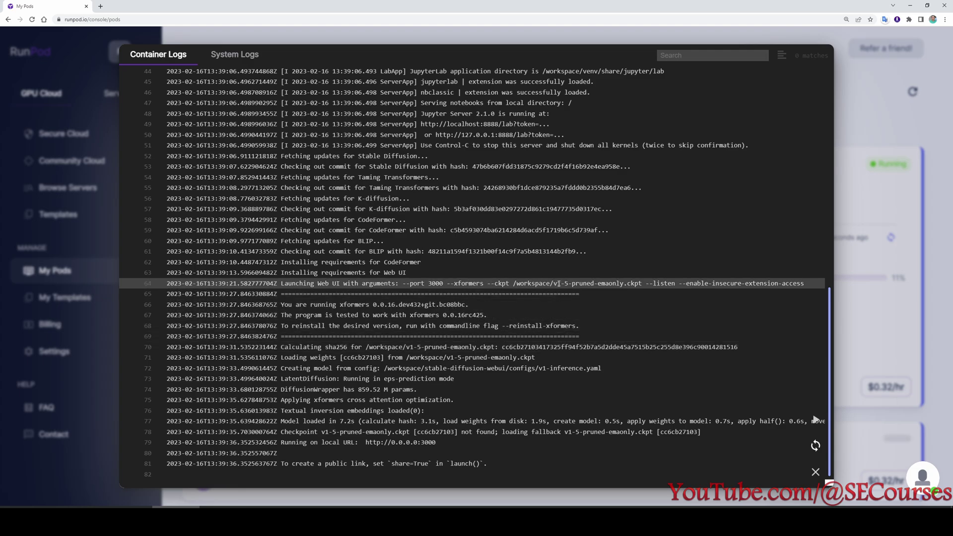
{"action": "left_click_drag", "start_coordinate": [558, 284], "coordinate": [645, 283]}
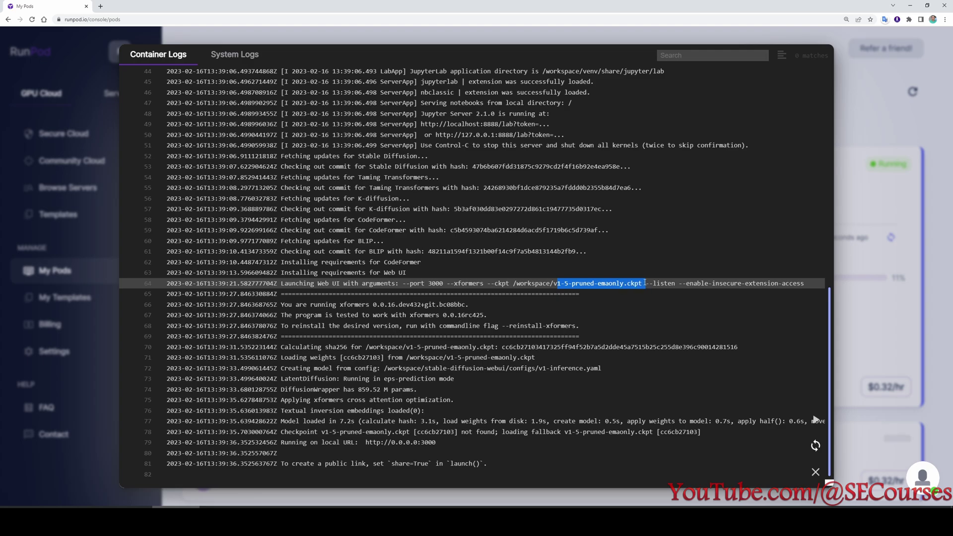
{"action": "left_click", "coordinate": [434, 282]}
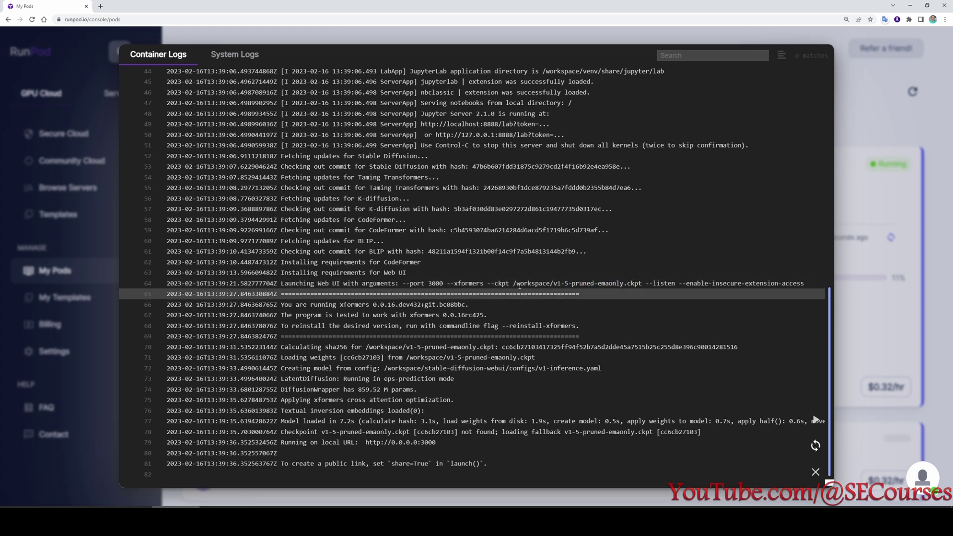
{"action": "left_click_drag", "start_coordinate": [517, 283], "coordinate": [640, 282]}
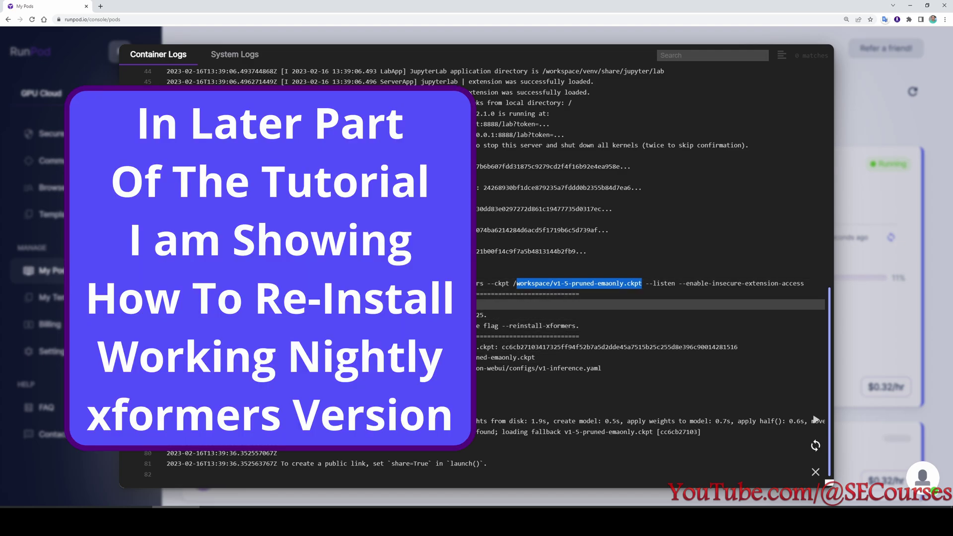
{"action": "left_click", "coordinate": [367, 304]}
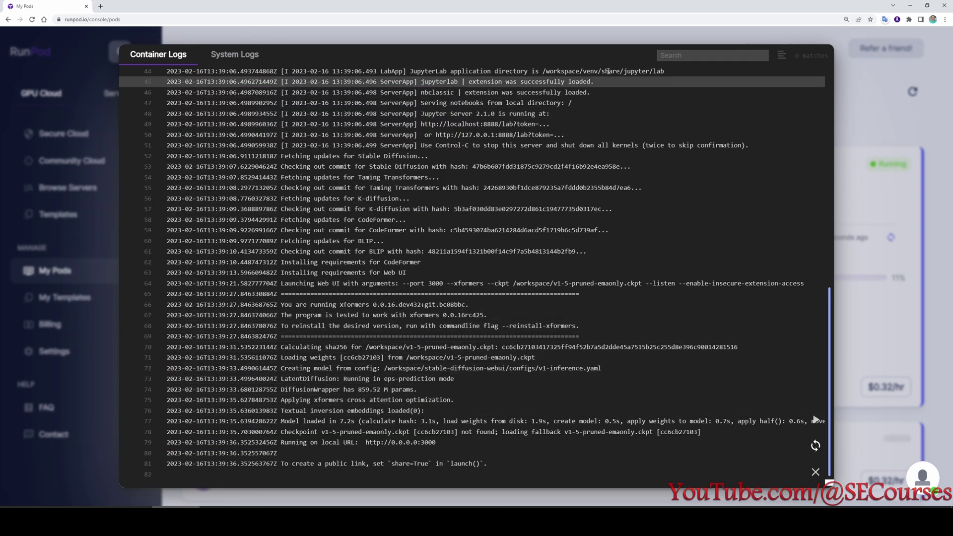
{"action": "left_click", "coordinate": [236, 57]}
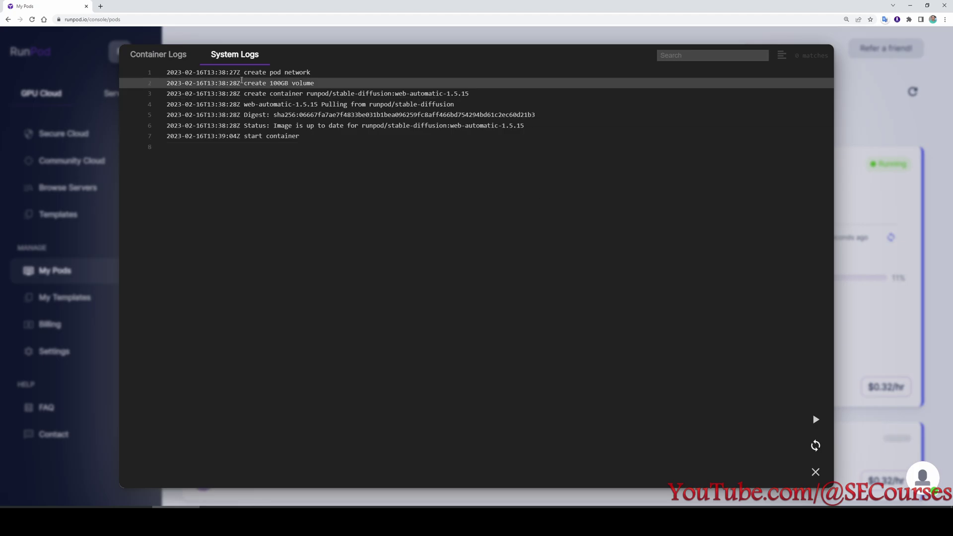
{"action": "left_click", "coordinate": [154, 53]}
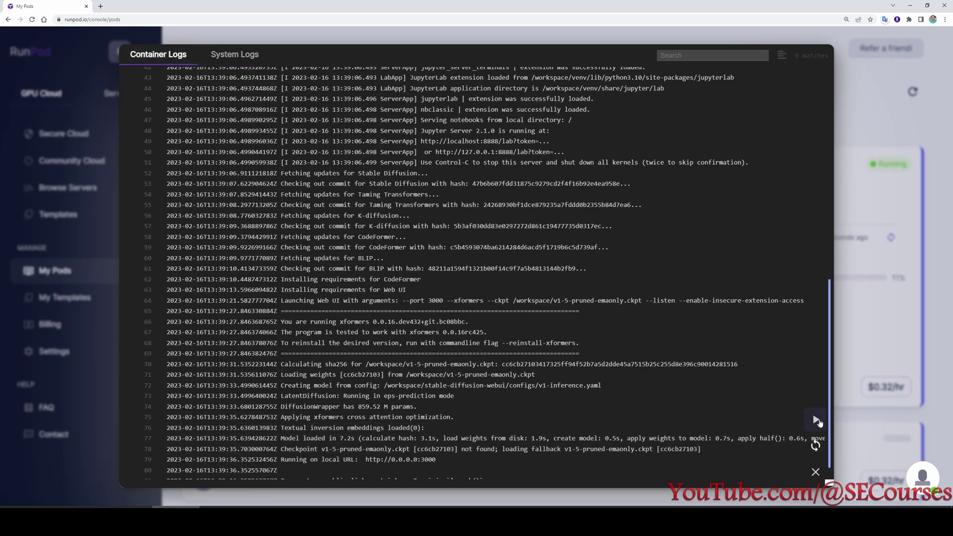
{"action": "left_click", "coordinate": [817, 473]}
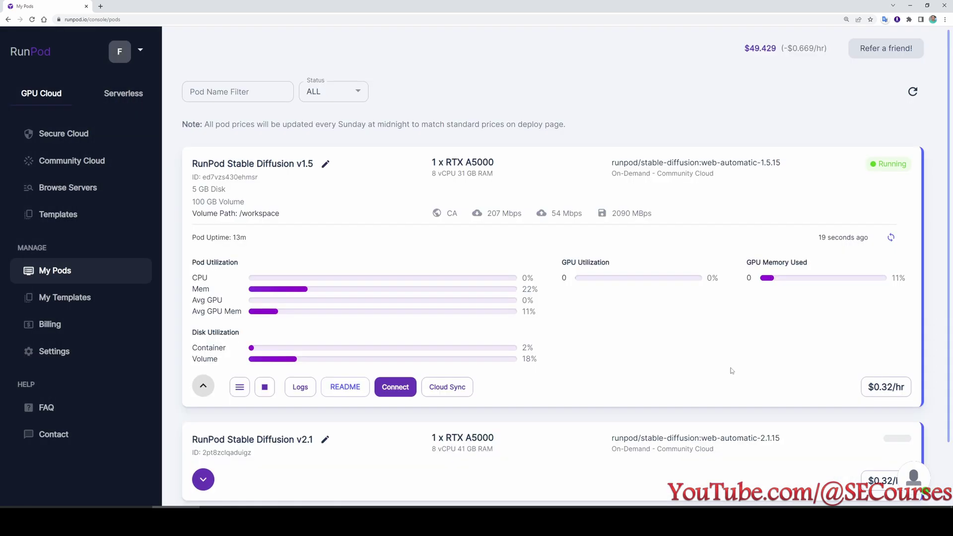
Connect to JupyterLab on port 8888 for the v1.5 pod.
{"action": "left_click", "coordinate": [396, 390]}
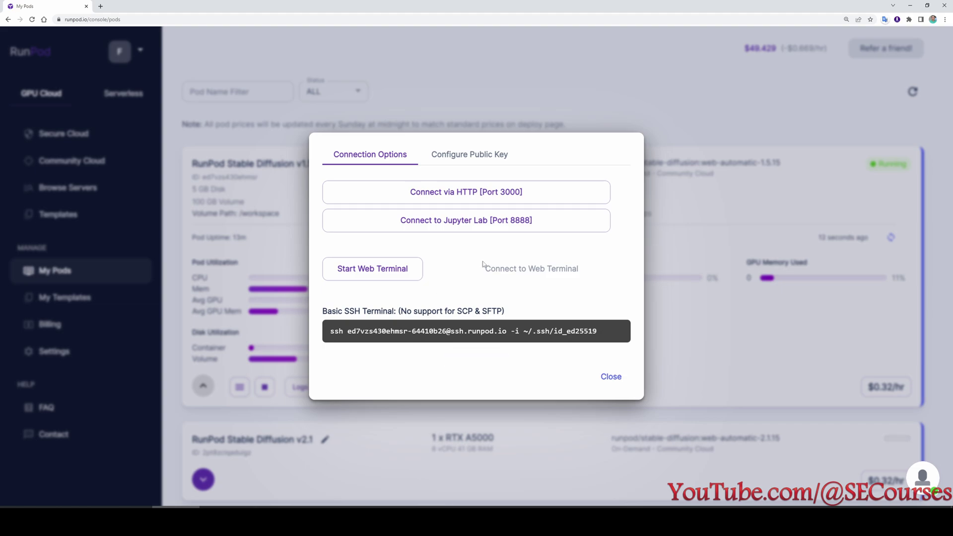
{"action": "left_click", "coordinate": [462, 223]}
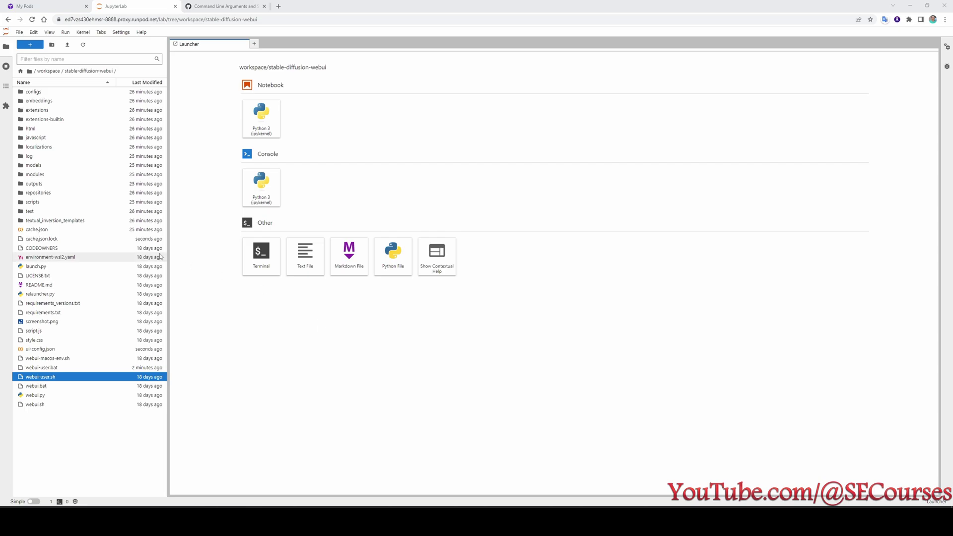
Zoom in on JupyterLab and open webui-user.sh from the file browser.
{"action": "key", "text": "ctrl+plus"}
{"action": "key", "text": "ctrl+plus"}
{"action": "key", "text": "ctrl+plus"}
{"action": "key", "text": "ctrl+plus"}
{"action": "key", "text": "ctrl+plus"}
{"action": "scroll", "coordinate": [91, 357], "scroll_direction": "down", "scroll_amount": 5}
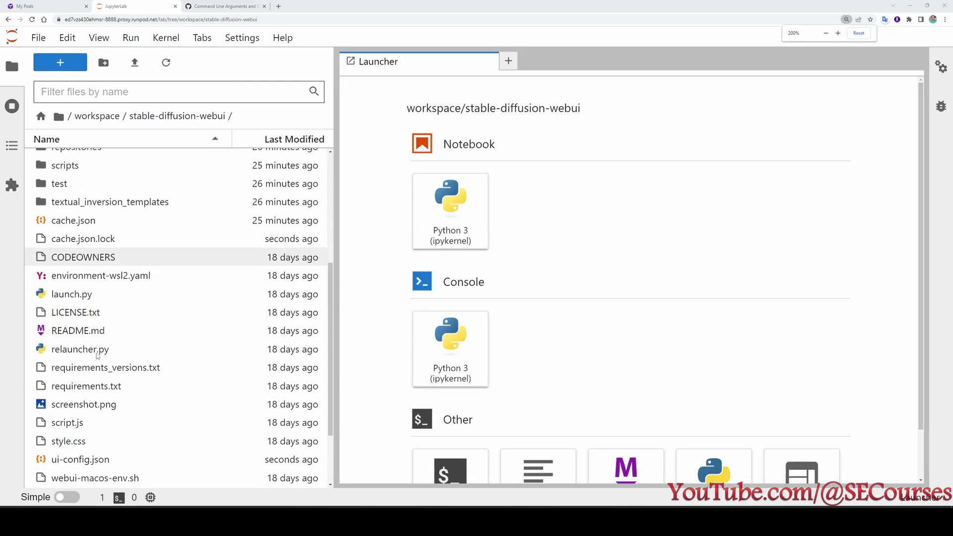
{"action": "key", "text": "ctrl+plus"}
{"action": "scroll", "coordinate": [223, 369], "scroll_direction": "down", "scroll_amount": 2}
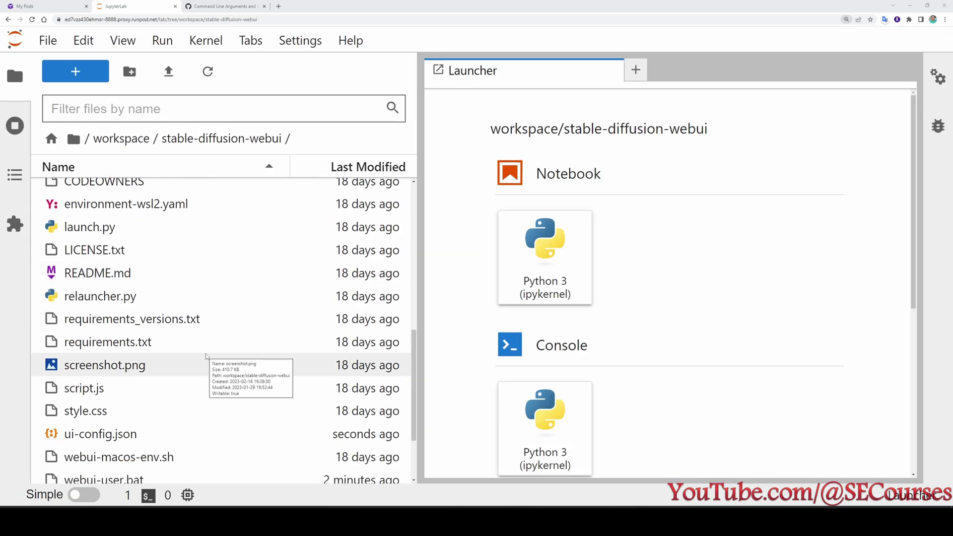
{"action": "scroll", "coordinate": [222, 370], "scroll_direction": "down", "scroll_amount": 3}
{"action": "left_click", "coordinate": [131, 430]}
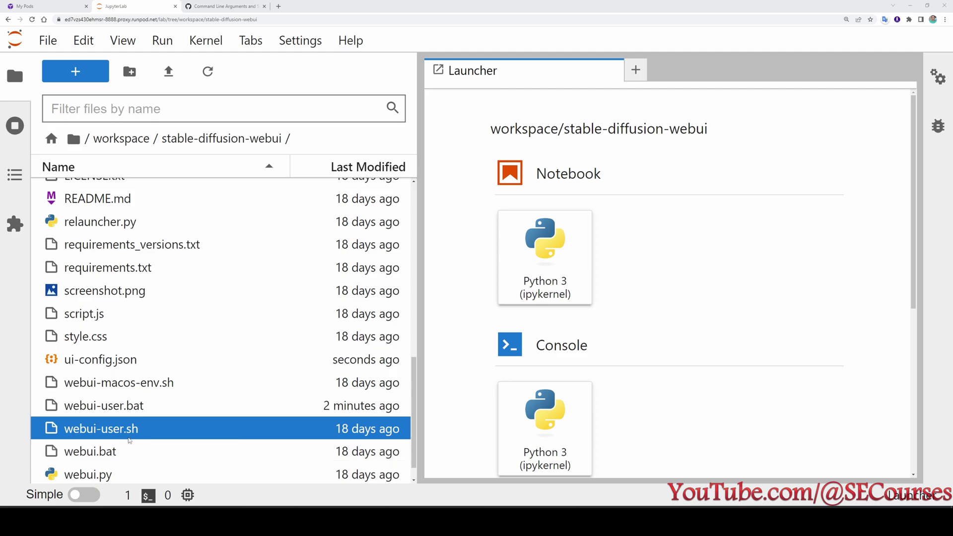
{"action": "double_click", "coordinate": [122, 432]}
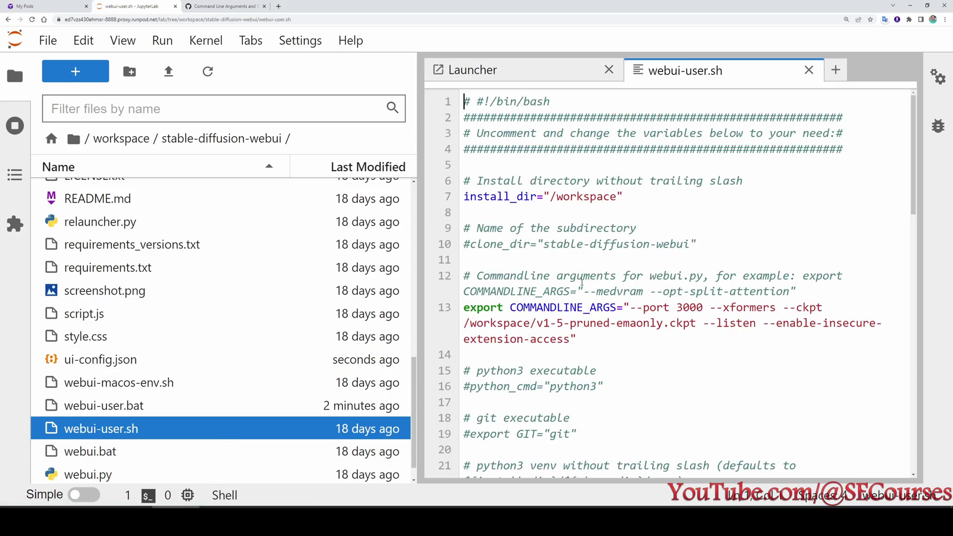
Review line 13's COMMANDLINE_ARGS: --xformers, the v1-5-pruned-emaonly.ckpt checkpoint path, and --listen.
{"action": "scroll", "coordinate": [651, 309], "scroll_direction": "down", "scroll_amount": 1}
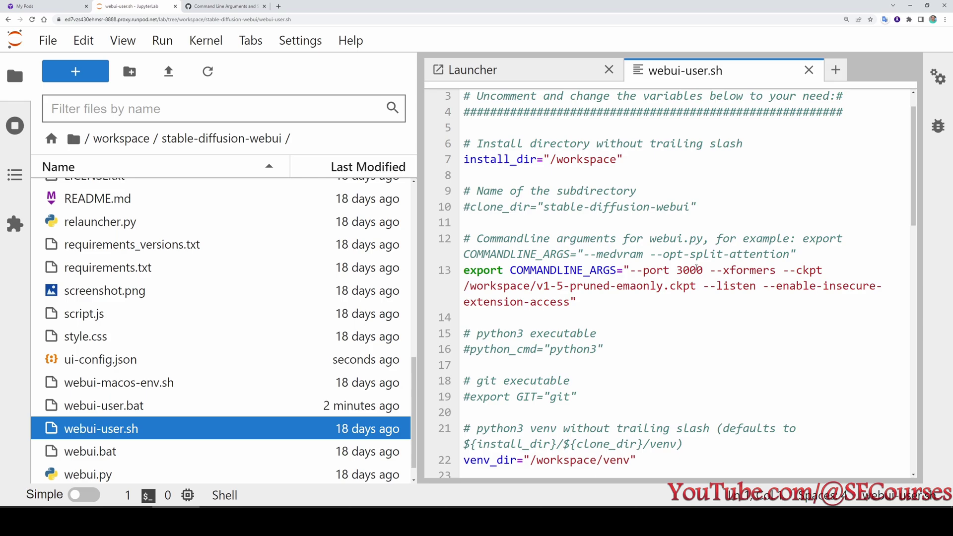
{"action": "left_click_drag", "start_coordinate": [710, 270], "coordinate": [776, 270]}
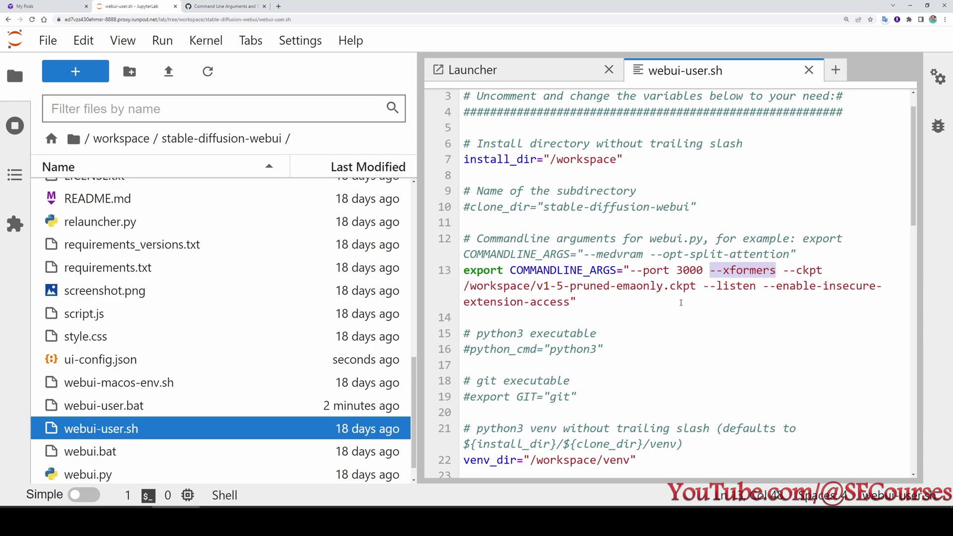
{"action": "left_click_drag", "start_coordinate": [694, 287], "coordinate": [464, 287]}
{"action": "left_click", "coordinate": [690, 306]}
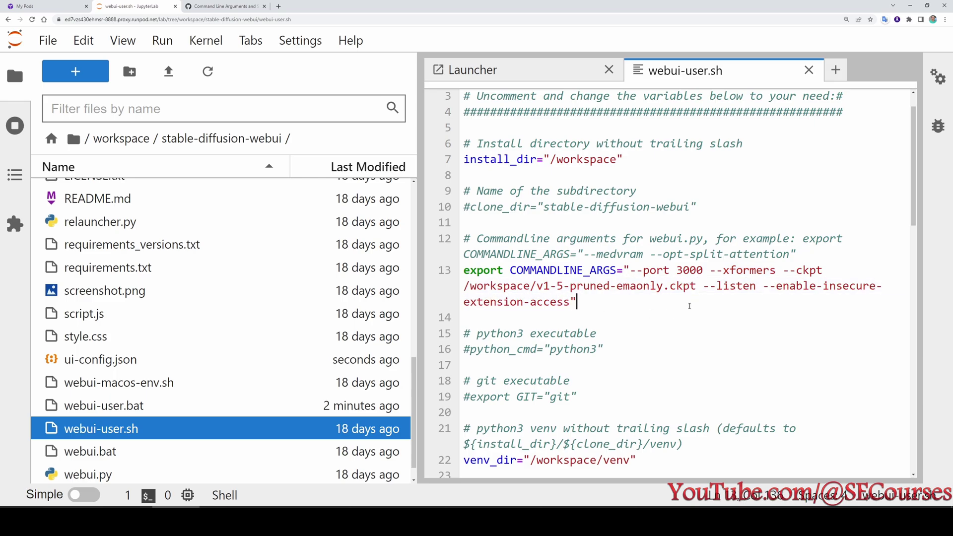
{"action": "left_click_drag", "start_coordinate": [704, 287], "coordinate": [751, 289]}
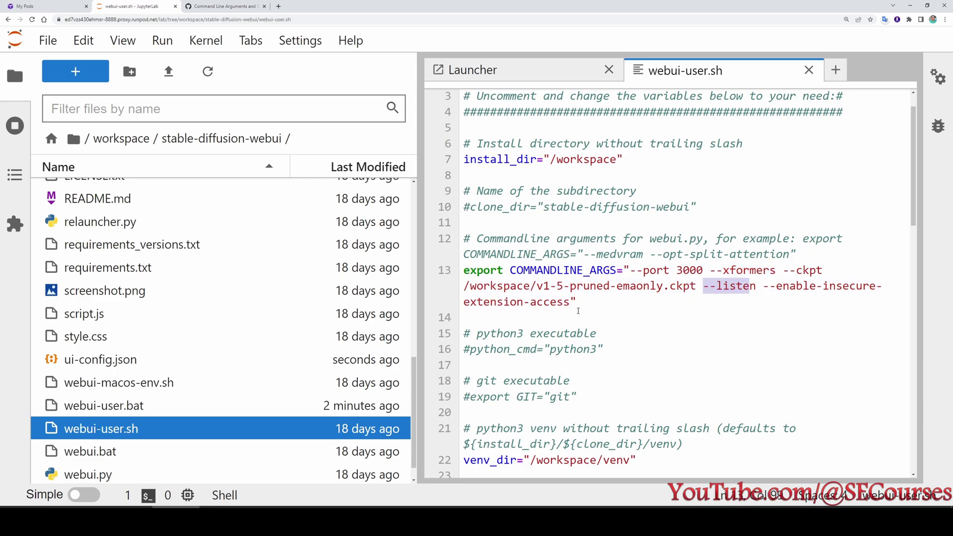
{"action": "left_click", "coordinate": [570, 301]}
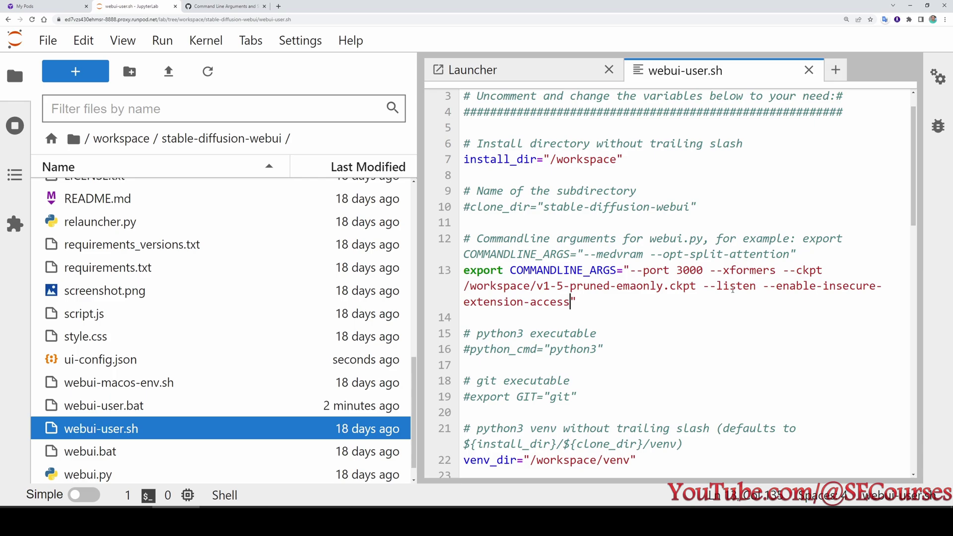
Glance over the Command Line Arguments wiki page, then return to webui-user.sh.
{"action": "left_click", "coordinate": [203, 5]}
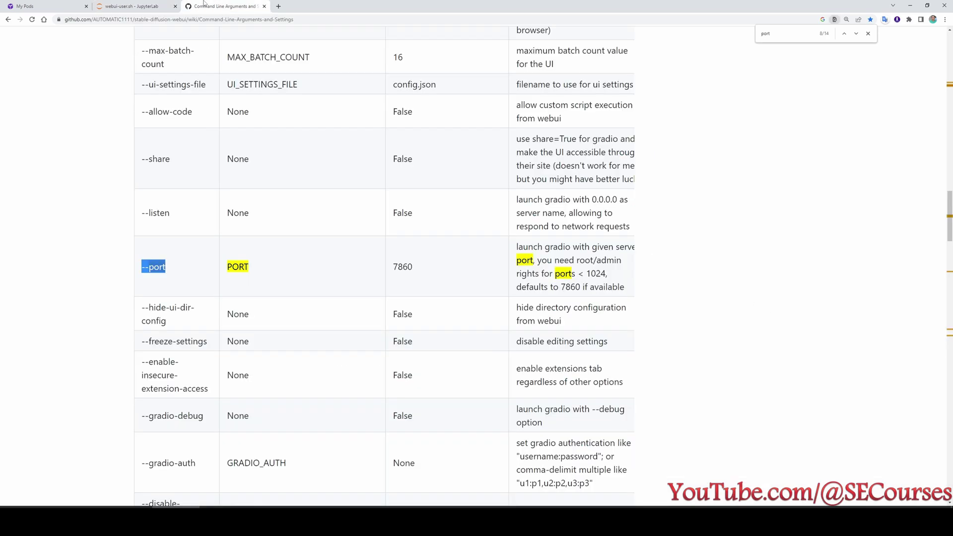
{"action": "scroll", "coordinate": [467, 342], "scroll_direction": "up", "scroll_amount": 3}
{"action": "scroll", "coordinate": [466, 342], "scroll_direction": "down", "scroll_amount": 3}
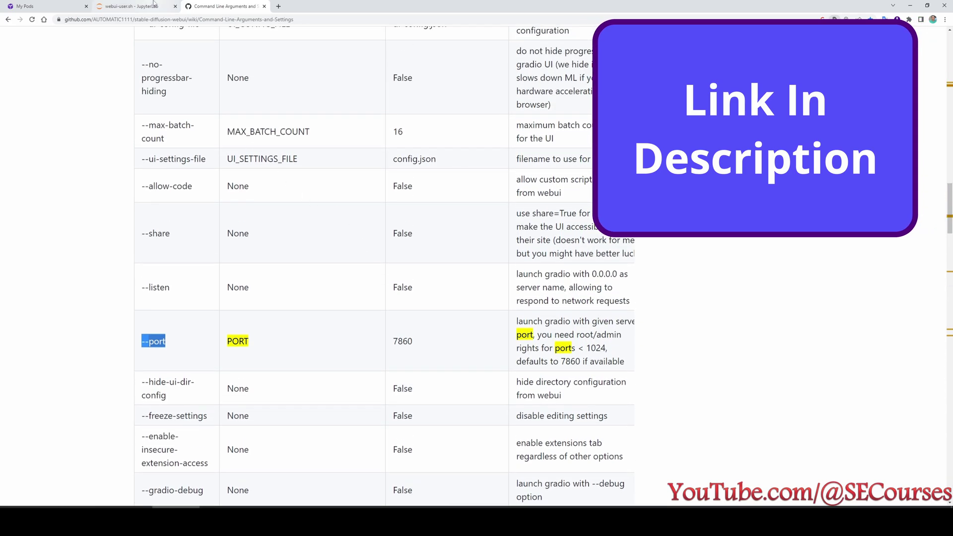
{"action": "left_click", "coordinate": [132, 6]}
Copy --listen from line 13 and find it on the wiki, highlighting its description.
{"action": "left_click_drag", "start_coordinate": [757, 287], "coordinate": [703, 287]}
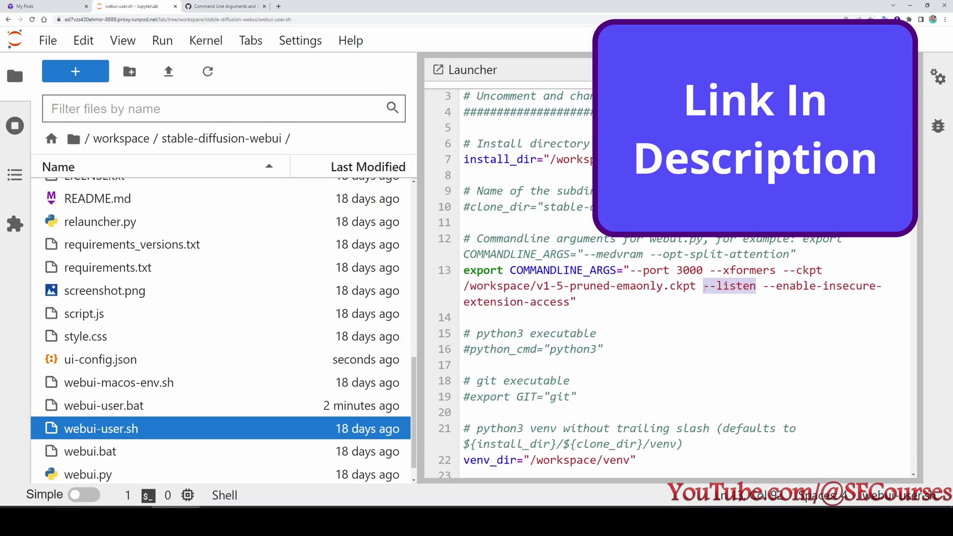
{"action": "key", "text": "ctrl+c"}
{"action": "key", "text": "ctrl+Tab"}
{"action": "key", "text": "ctrl+f"}
{"action": "key", "text": "ctrl+v"}
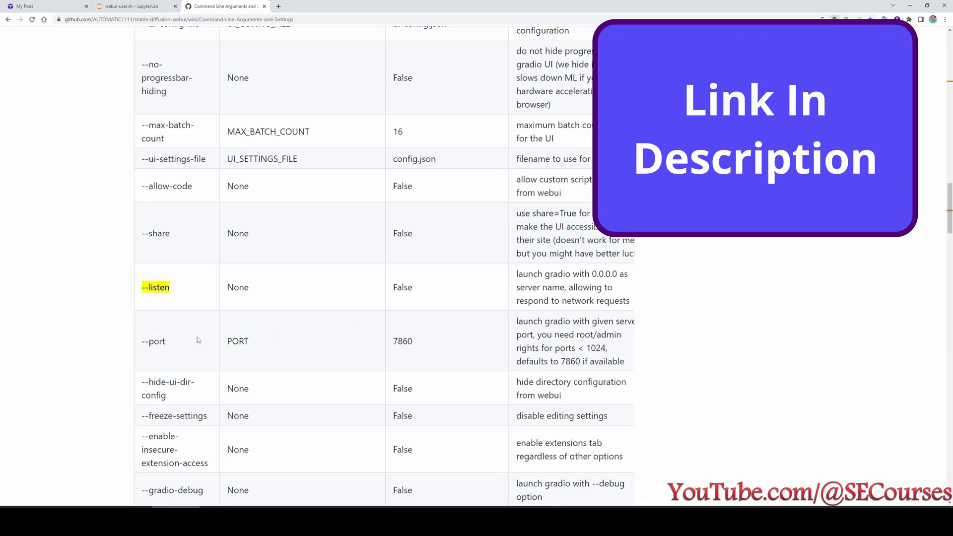
{"action": "left_click_drag", "start_coordinate": [517, 273], "coordinate": [638, 310]}
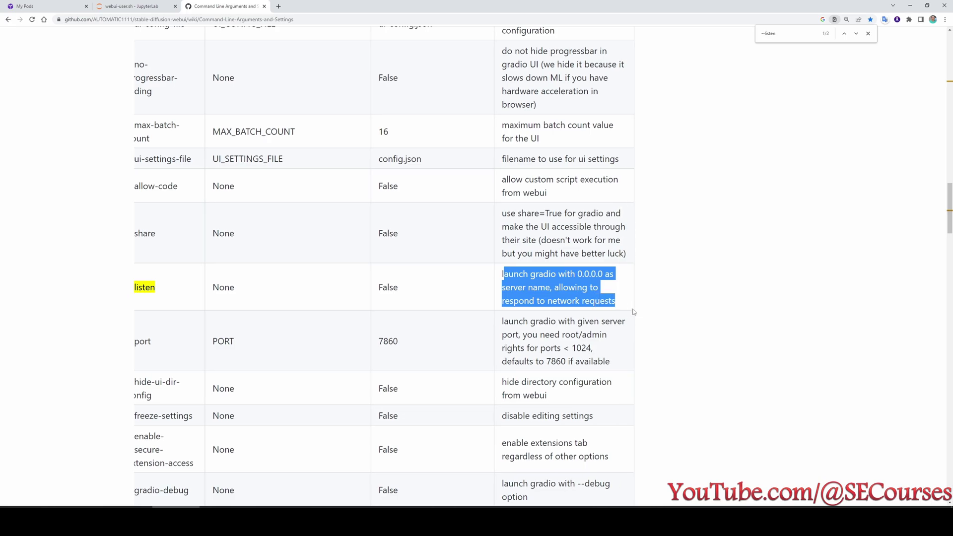
Append --share inside the COMMANDLINE_ARGS quotes beside --listen and --enable-insecure-extension-access.
{"action": "left_click_drag", "start_coordinate": [157, 239], "coordinate": [133, 235]}
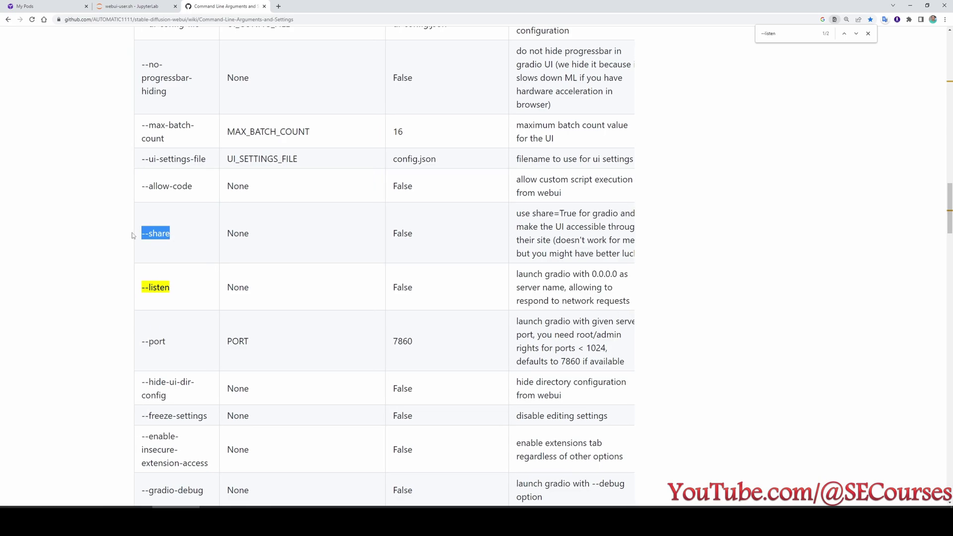
{"action": "left_click", "coordinate": [131, 6]}
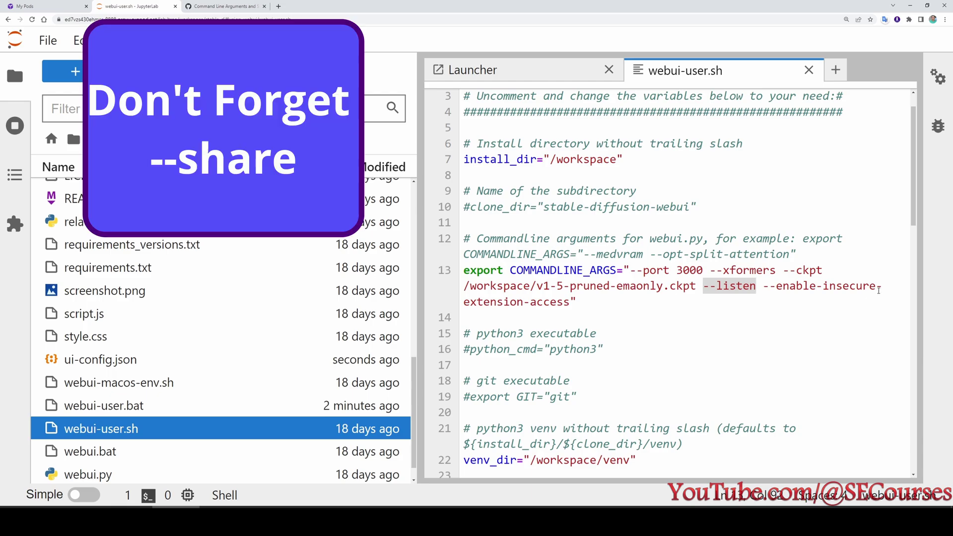
{"action": "left_click", "coordinate": [572, 301]}
{"action": "type", "text": "--share"}
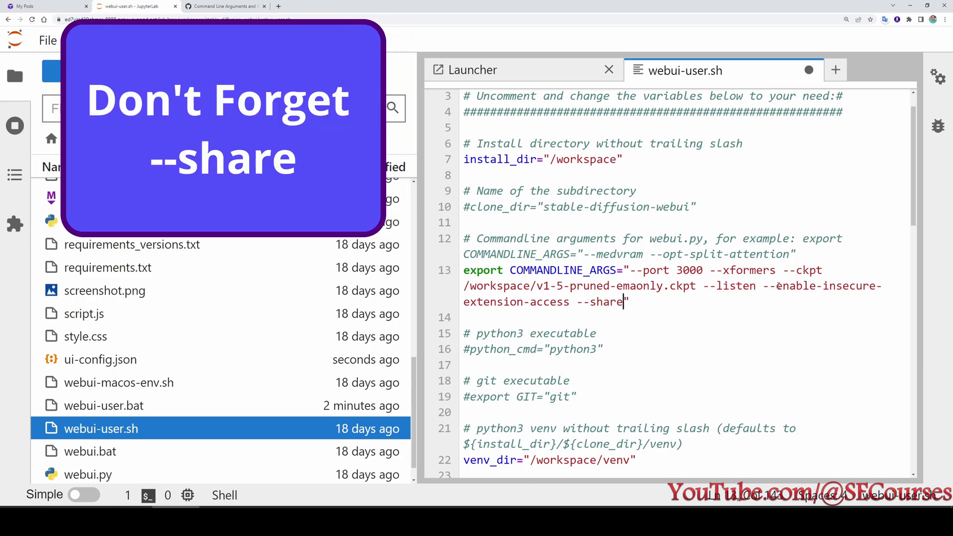
{"action": "left_click_drag", "start_coordinate": [779, 286], "coordinate": [569, 300]}
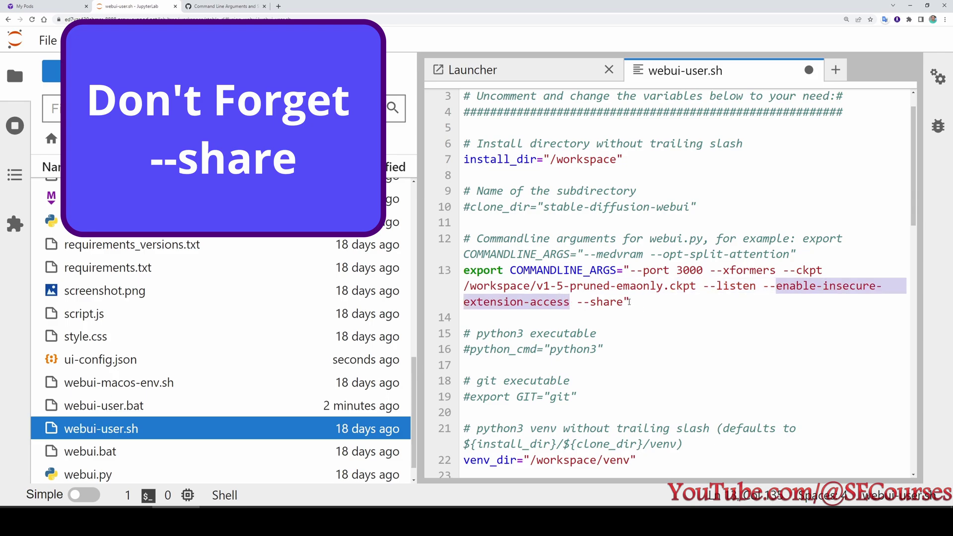
{"action": "left_click", "coordinate": [635, 302]}
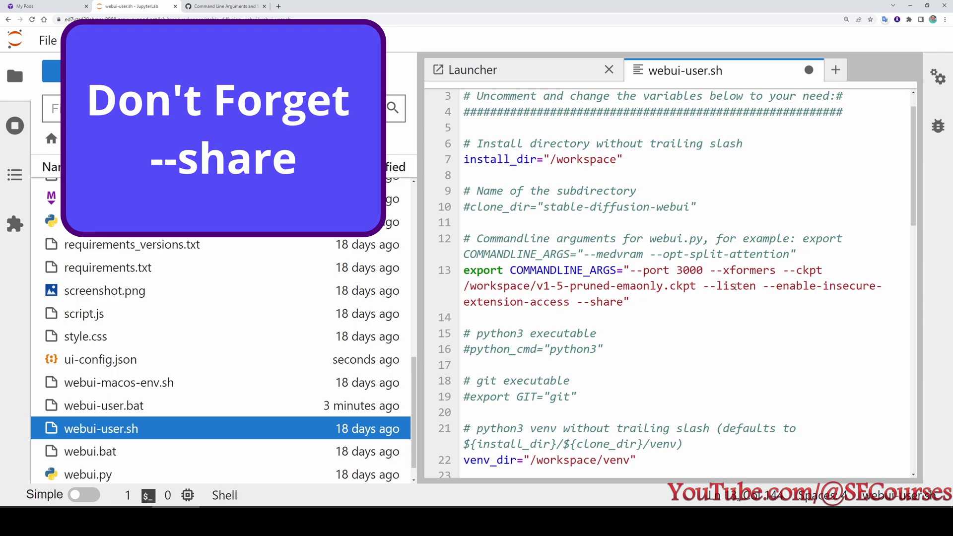
{"action": "left_click_drag", "start_coordinate": [765, 286], "coordinate": [572, 308]}
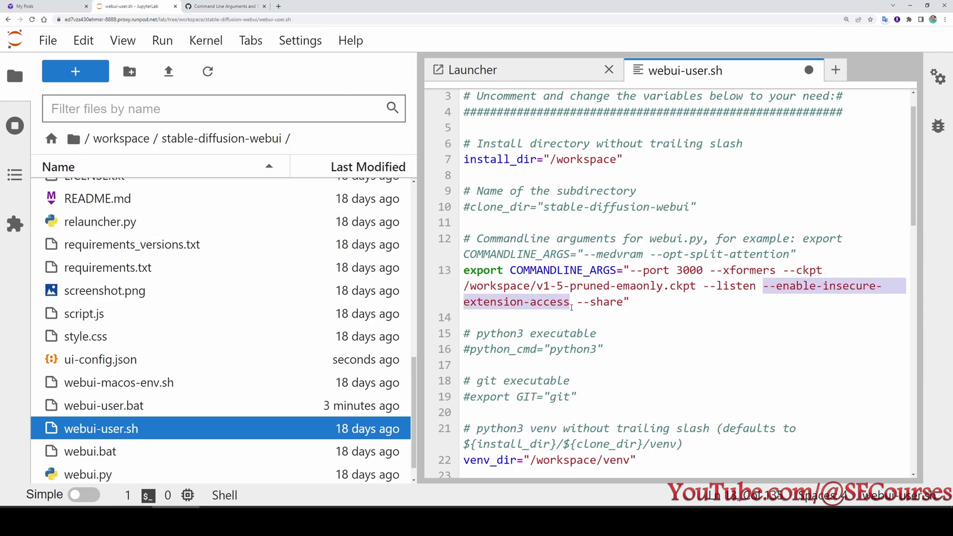
{"action": "left_click_drag", "start_coordinate": [705, 287], "coordinate": [571, 303]}
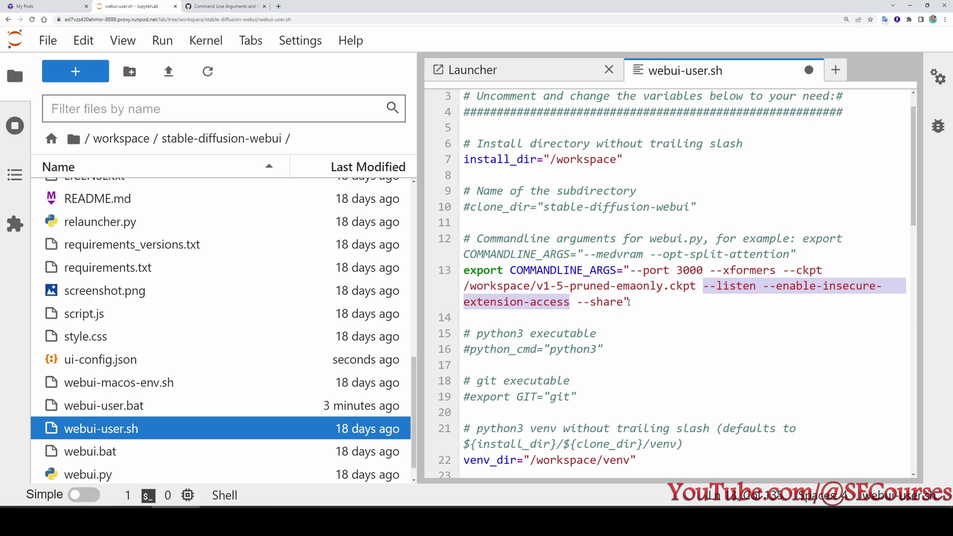
{"action": "left_click", "coordinate": [626, 301]}
Change --port 3000 to 3010, save webui-user.sh, and close its editor.
{"action": "left_click_drag", "start_coordinate": [697, 270], "coordinate": [691, 271]}
{"action": "type", "text": "1"}
{"action": "left_click", "coordinate": [635, 303]}
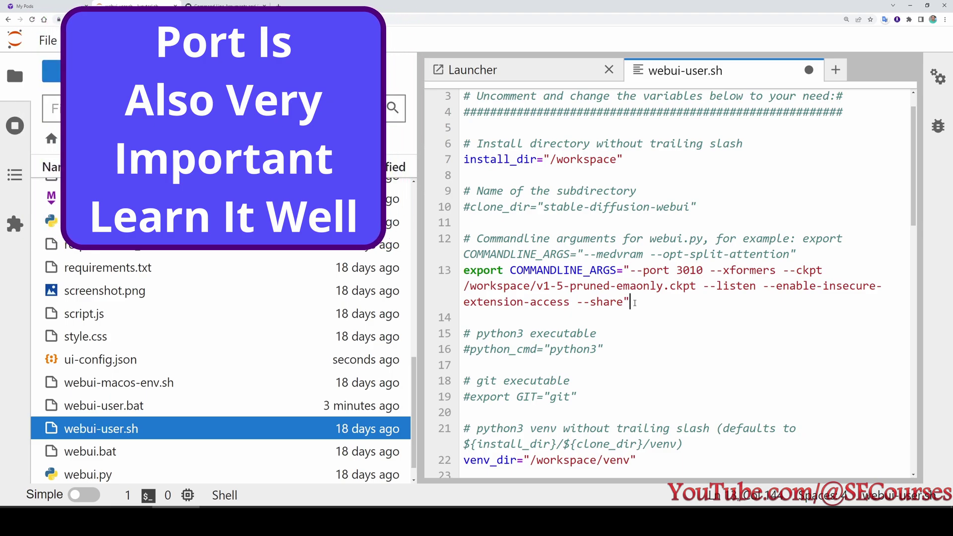
{"action": "key", "text": "ctrl+s"}
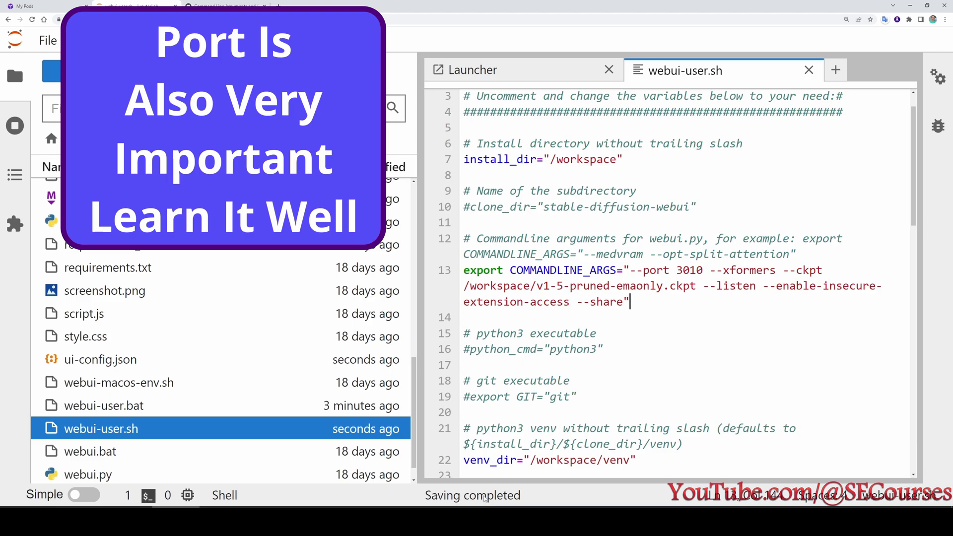
{"action": "left_click", "coordinate": [809, 71]}
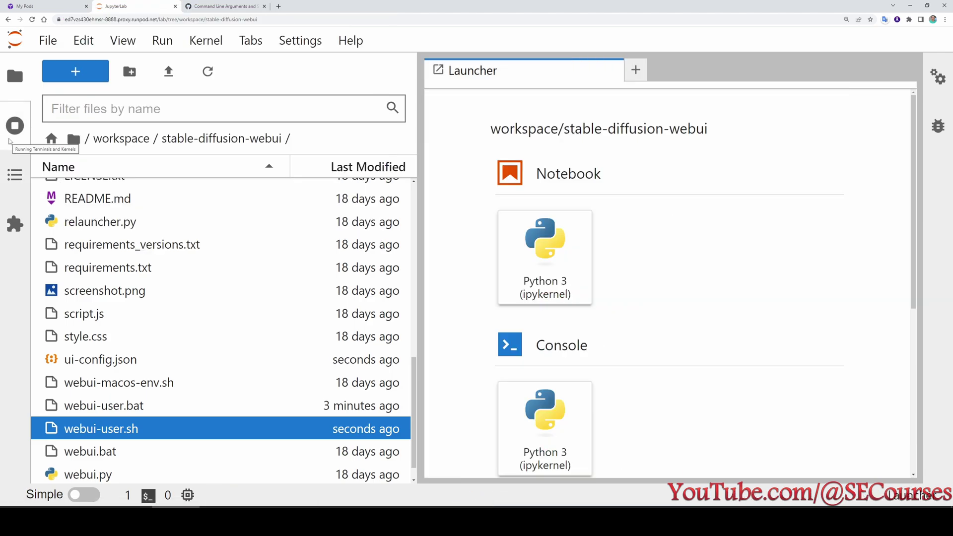
Shut down all running JupyterLab terminals.
{"action": "left_click", "coordinate": [14, 126]}
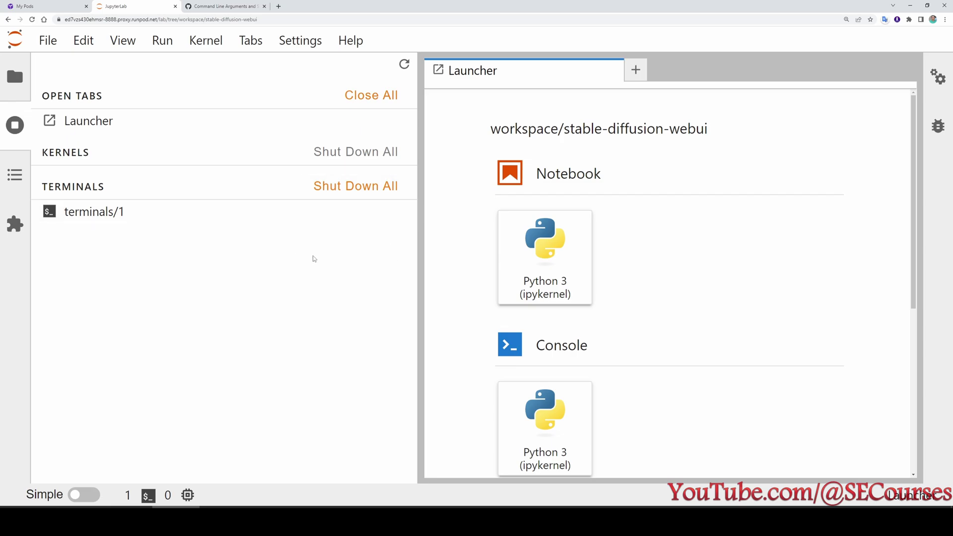
{"action": "left_click", "coordinate": [336, 187]}
{"action": "left_click", "coordinate": [570, 311]}
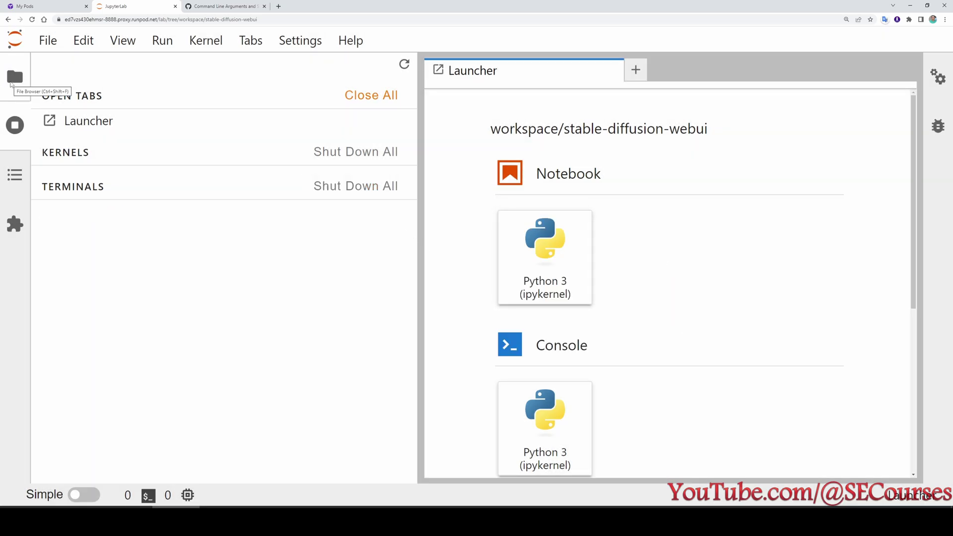
Open a new terminal in the workspace/stable-diffusion-webui folder.
{"action": "left_click", "coordinate": [15, 76]}
{"action": "left_click", "coordinate": [128, 141]}
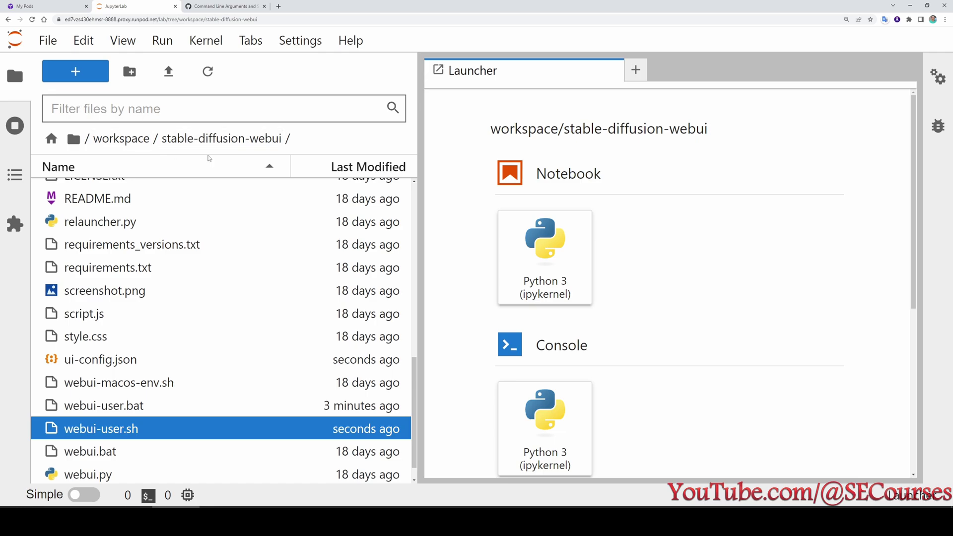
{"action": "double_click", "coordinate": [105, 219]}
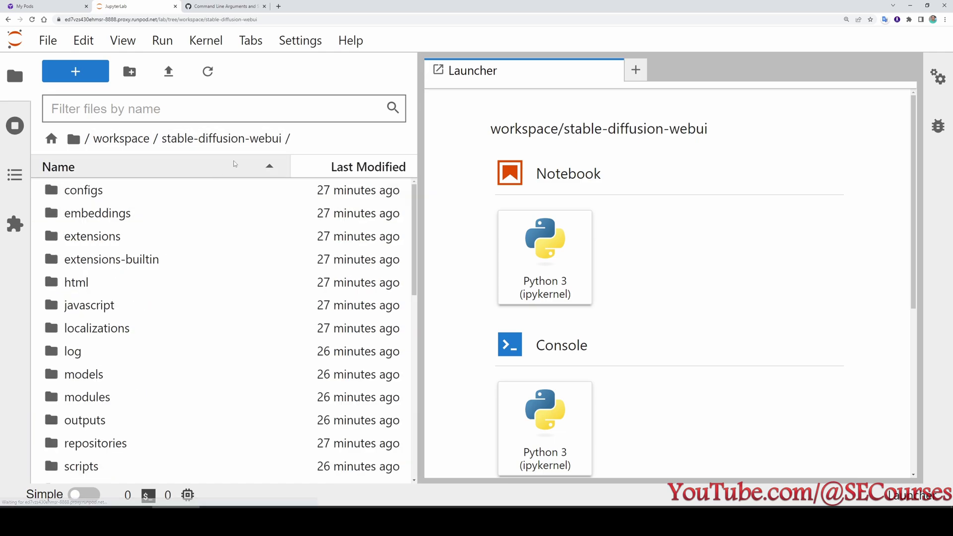
{"action": "scroll", "coordinate": [232, 356], "scroll_direction": "down", "scroll_amount": 4}
{"action": "scroll", "coordinate": [540, 268], "scroll_direction": "down", "scroll_amount": 6}
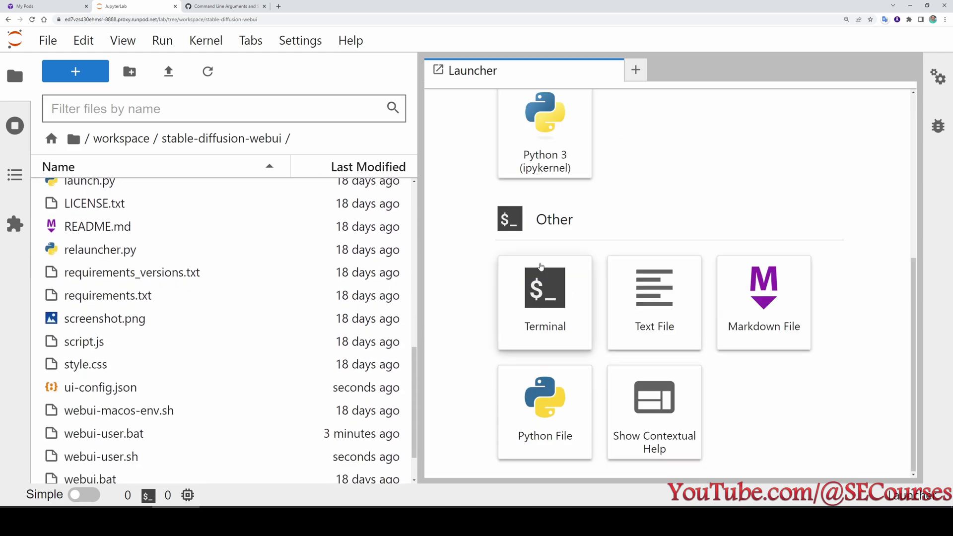
{"action": "double_click", "coordinate": [542, 290]}
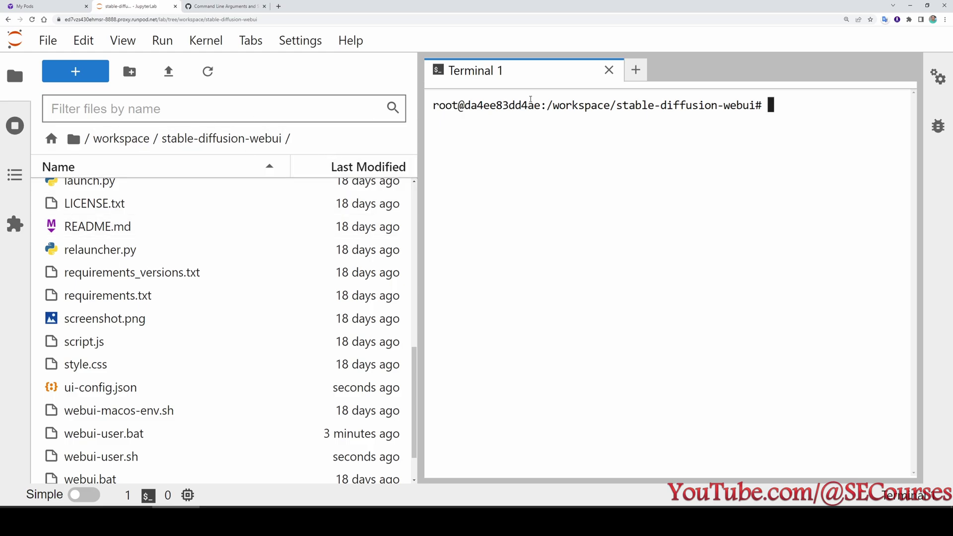
{"action": "triple_click", "coordinate": [567, 104]}
{"action": "left_click", "coordinate": [664, 105]}
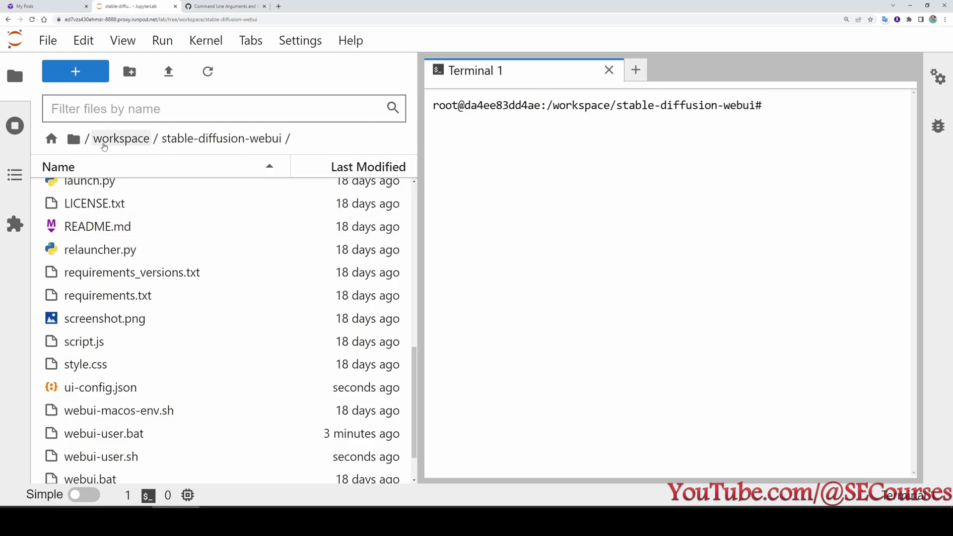
{"action": "scroll", "coordinate": [209, 323], "scroll_direction": "down", "scroll_amount": 2}
{"action": "scroll", "coordinate": [179, 382], "scroll_direction": "up", "scroll_amount": 5}
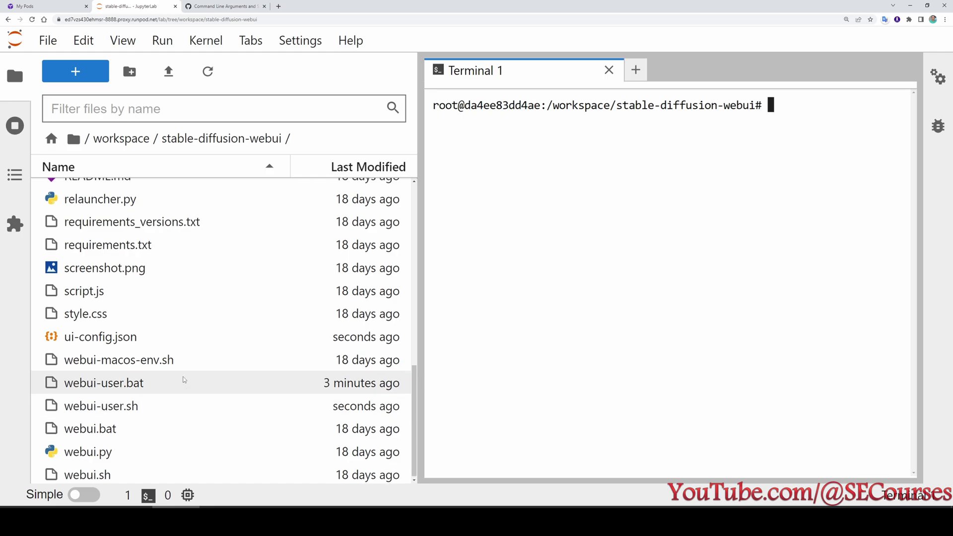
Run 'python relauncher.py' in the terminal, copying the file name from the browser.
{"action": "left_click", "coordinate": [142, 420]}
{"action": "key", "text": "F2"}
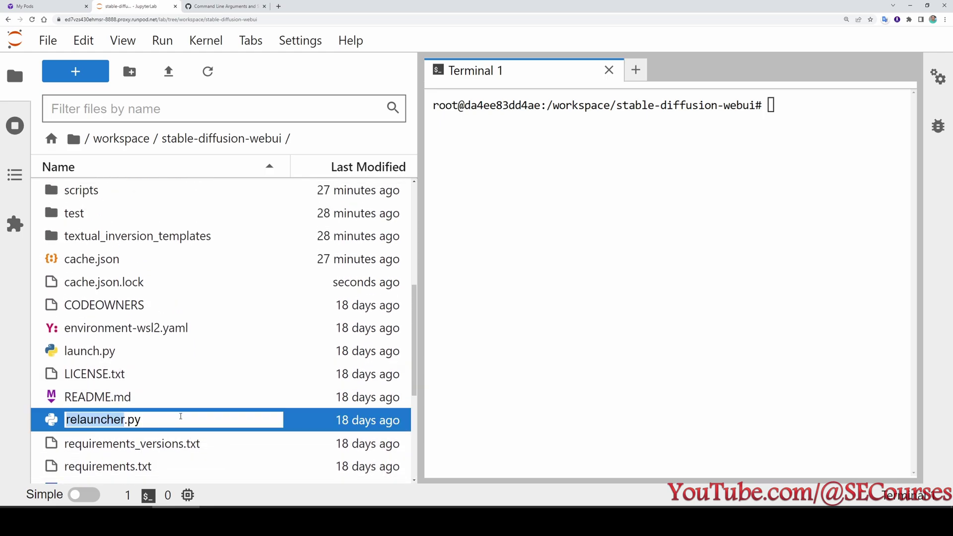
{"action": "key", "text": "ctrl+a"}
{"action": "left_click", "coordinate": [810, 114]}
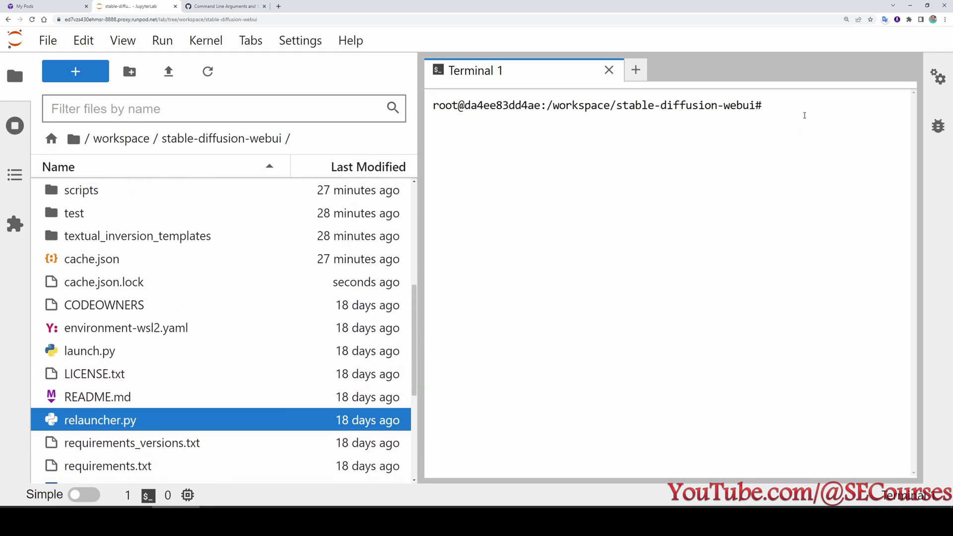
{"action": "type", "text": "python"}
{"action": "right_click", "coordinate": [806, 113]}
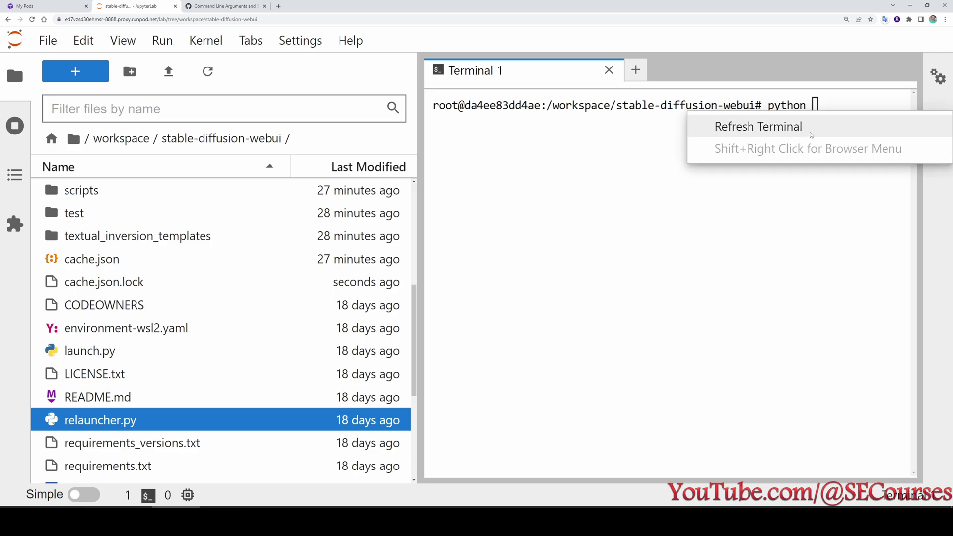
{"action": "left_click", "coordinate": [823, 105]}
{"action": "type", "text": "relauncher.py"}
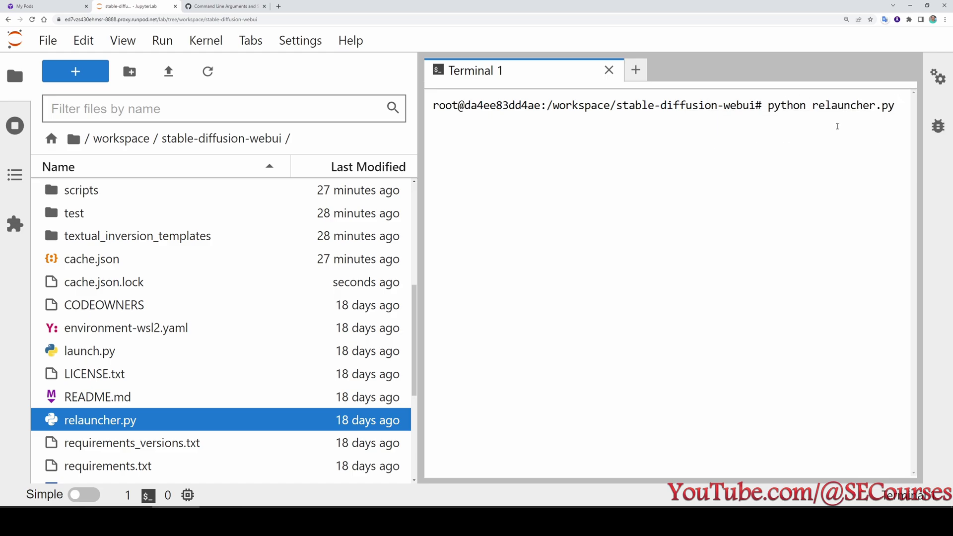
{"action": "key", "text": "Return"}
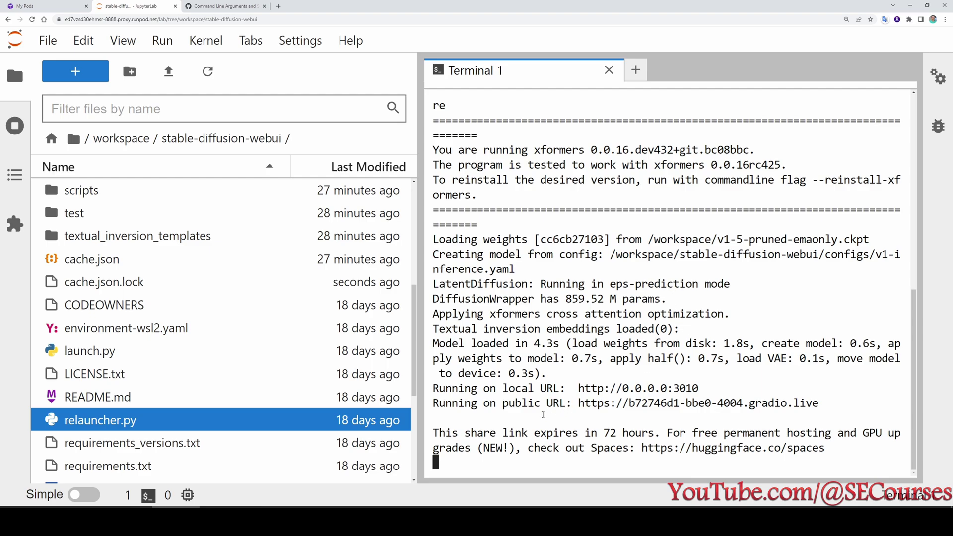
Select the public gradio.live share link in the relauncher output.
{"action": "left_click_drag", "start_coordinate": [580, 403], "coordinate": [820, 403]}
Copy the gradio.live link and load it in a new browser tab.
{"action": "key", "text": "ctrl+c"}
{"action": "key", "text": "ctrl+t"}
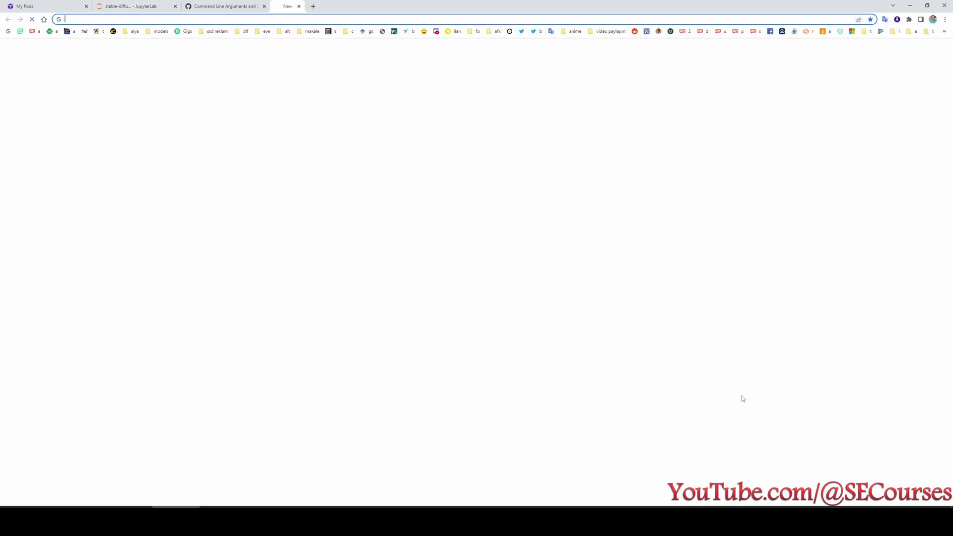
{"action": "key", "text": "ctrl+v"}
{"action": "key", "text": "Return"}
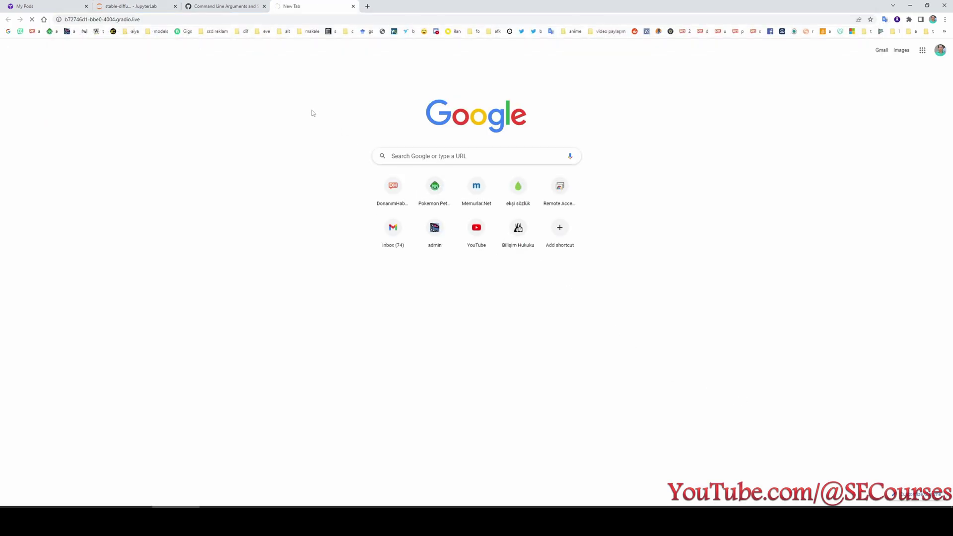
Search the wiki for 'password' and select the --gradio-auth username:password example.
{"action": "left_click", "coordinate": [232, 4]}
{"action": "key", "text": "ctrl+f"}
{"action": "type", "text": "password"}
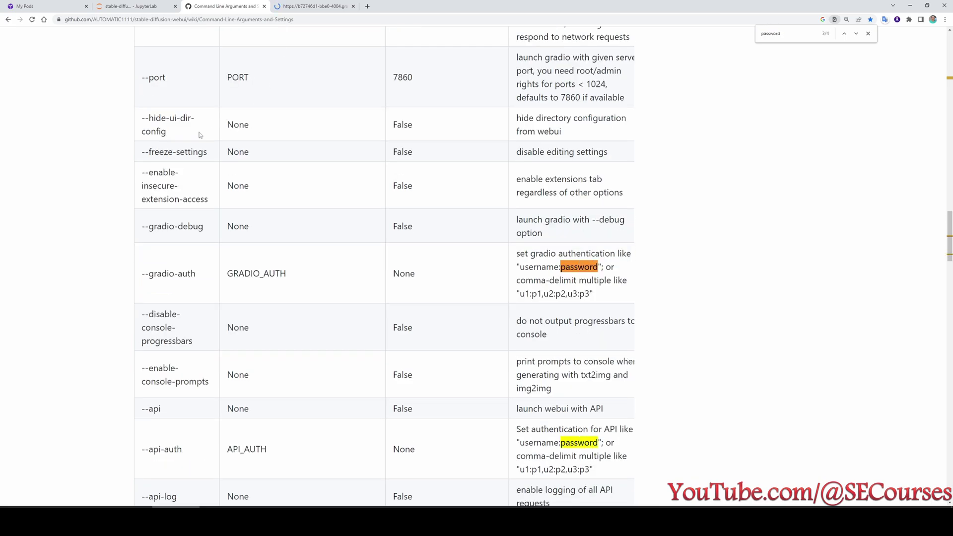
{"action": "key", "text": "shift+Return"}
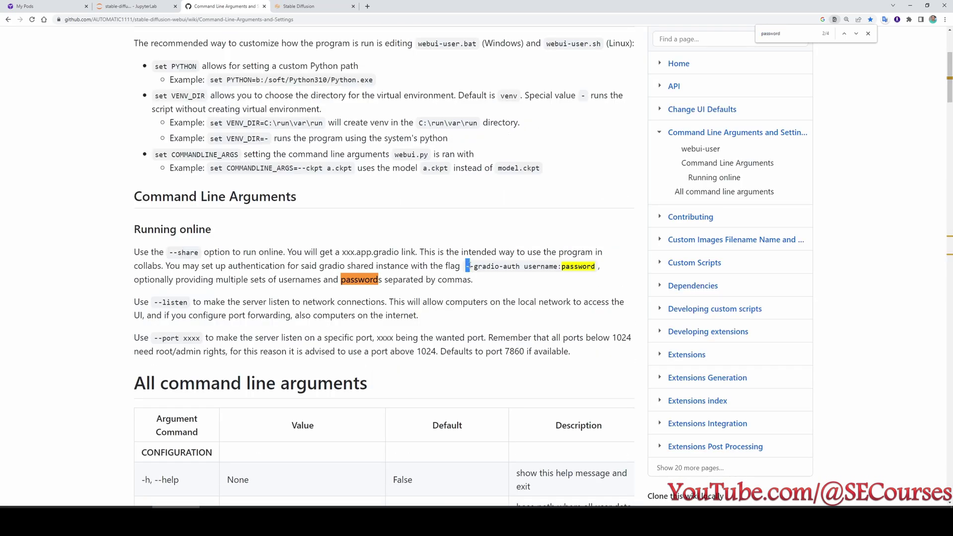
{"action": "left_click_drag", "start_coordinate": [467, 267], "coordinate": [595, 267]}
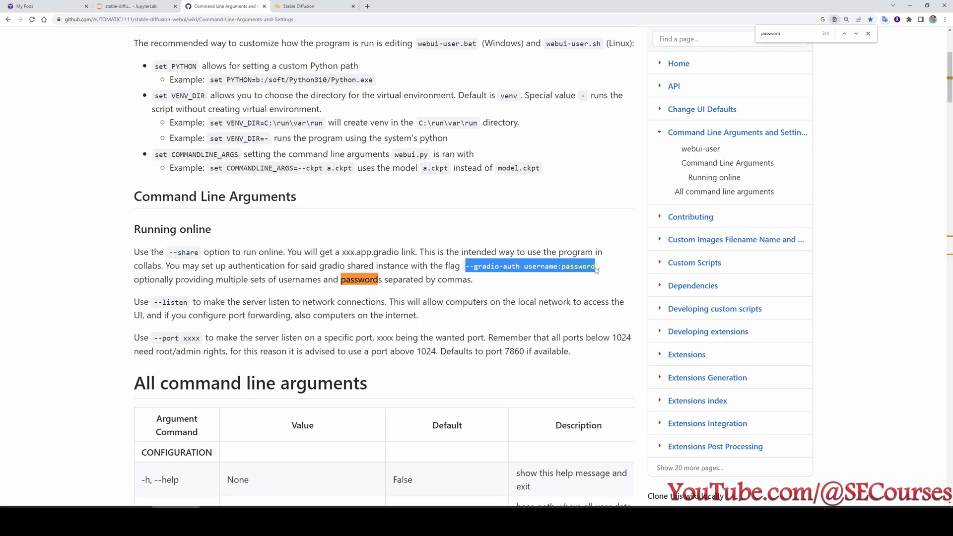
{"action": "key", "text": "ctrl+Tab"}
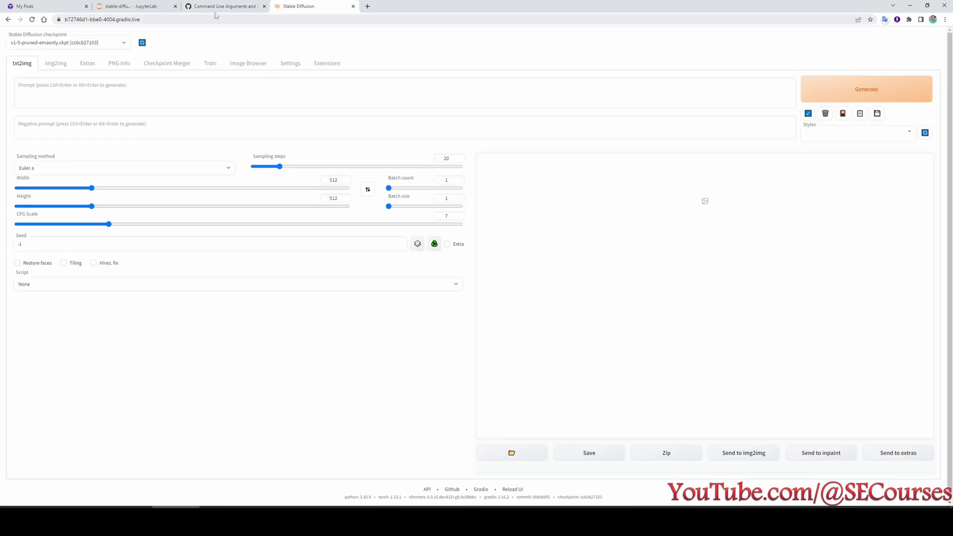
Zoom the web UI to 175%, paste 'awesome fantastic artstation futuristic tank', generate, and check My Pods.
{"action": "left_click", "coordinate": [196, 19]}
{"action": "left_click", "coordinate": [230, 39]}
{"action": "key", "text": "ctrl+plus"}
{"action": "key", "text": "ctrl+plus"}
{"action": "key", "text": "ctrl+plus"}
{"action": "key", "text": "ctrl+plus"}
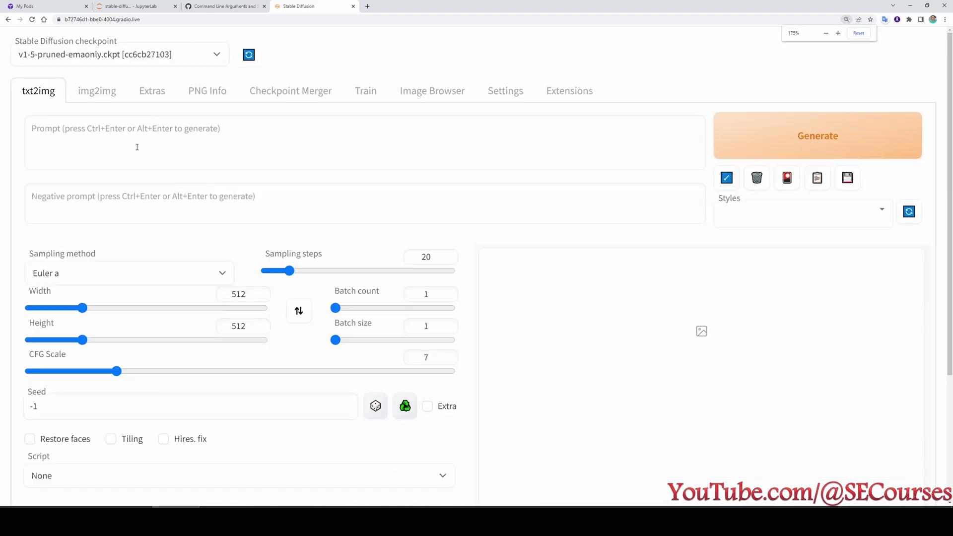
{"action": "left_click", "coordinate": [124, 142]}
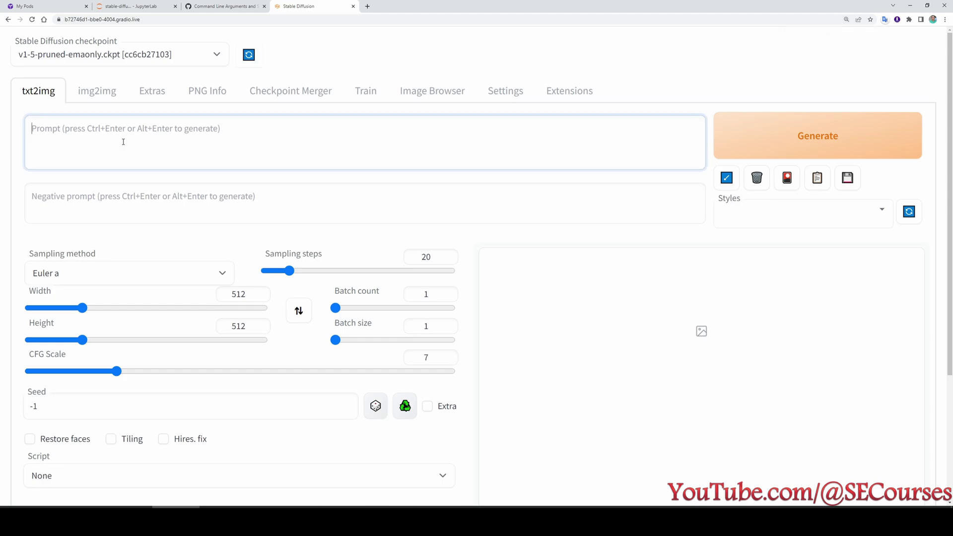
{"action": "key", "text": "ctrl+v"}
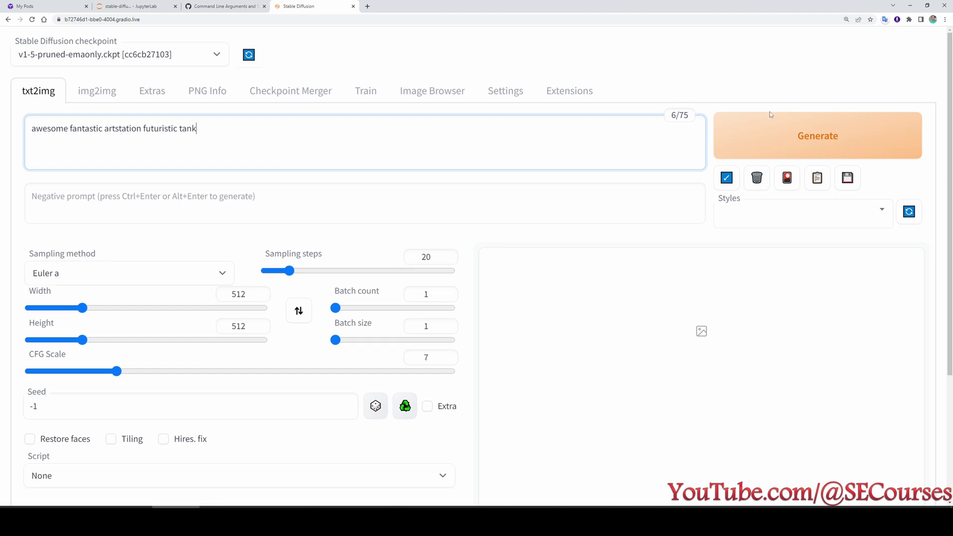
{"action": "left_click", "coordinate": [768, 127]}
{"action": "scroll", "coordinate": [504, 304], "scroll_direction": "down", "scroll_amount": 1}
{"action": "left_click", "coordinate": [57, 5]}
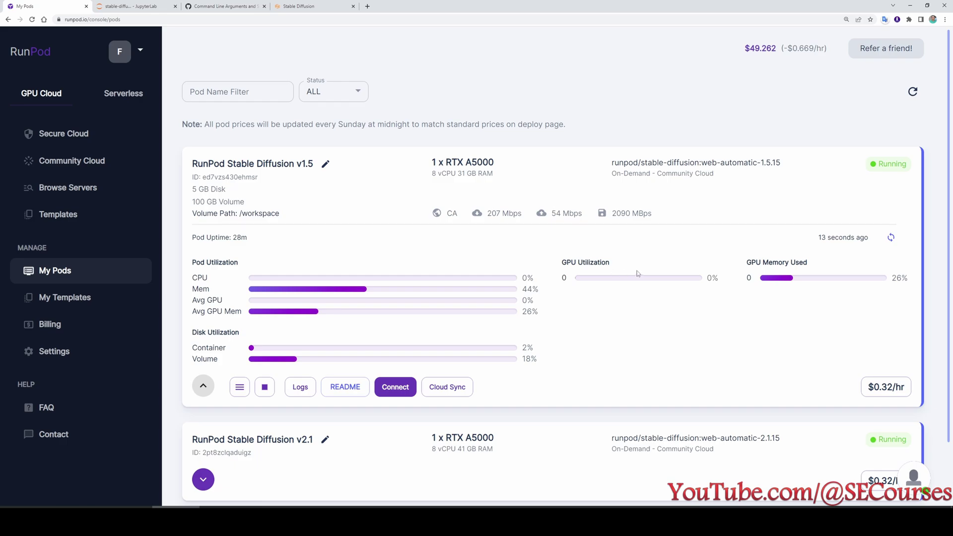
Set Batch size 8 and Batch count 100, generate the tank images, and check pod usage.
{"action": "left_click", "coordinate": [312, 3]}
{"action": "left_click", "coordinate": [540, 223]}
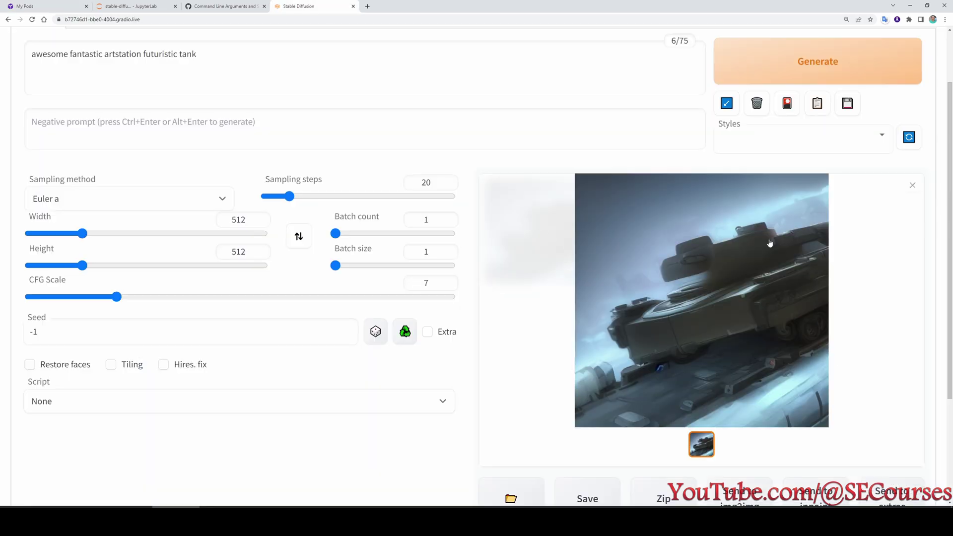
{"action": "left_click_drag", "start_coordinate": [335, 266], "coordinate": [513, 276]}
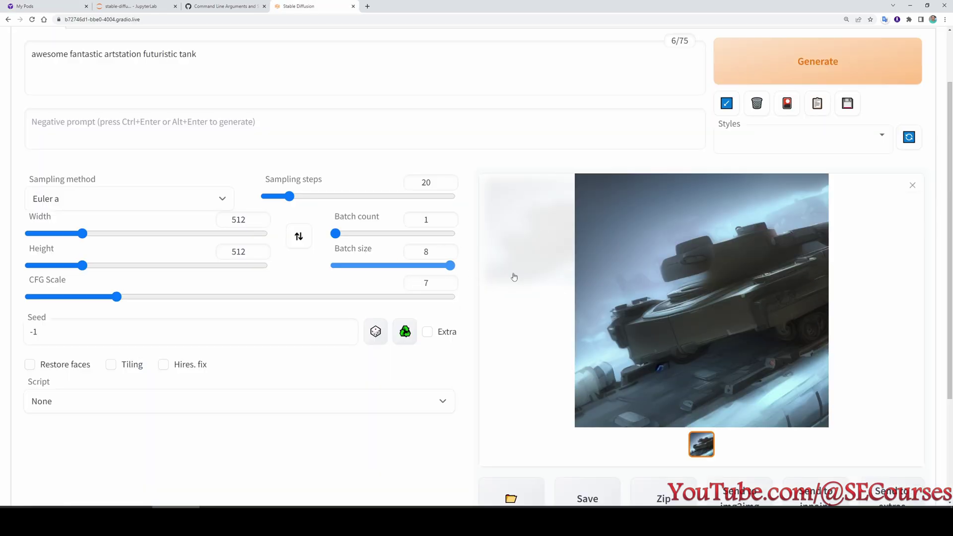
{"action": "left_click_drag", "start_coordinate": [336, 234], "coordinate": [518, 265]}
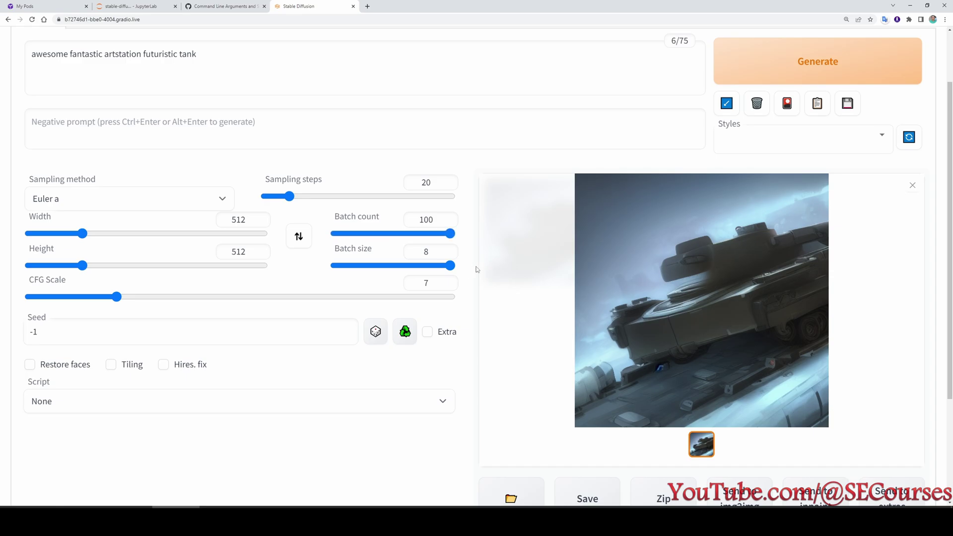
{"action": "left_click", "coordinate": [818, 61]}
{"action": "left_click", "coordinate": [44, 6]}
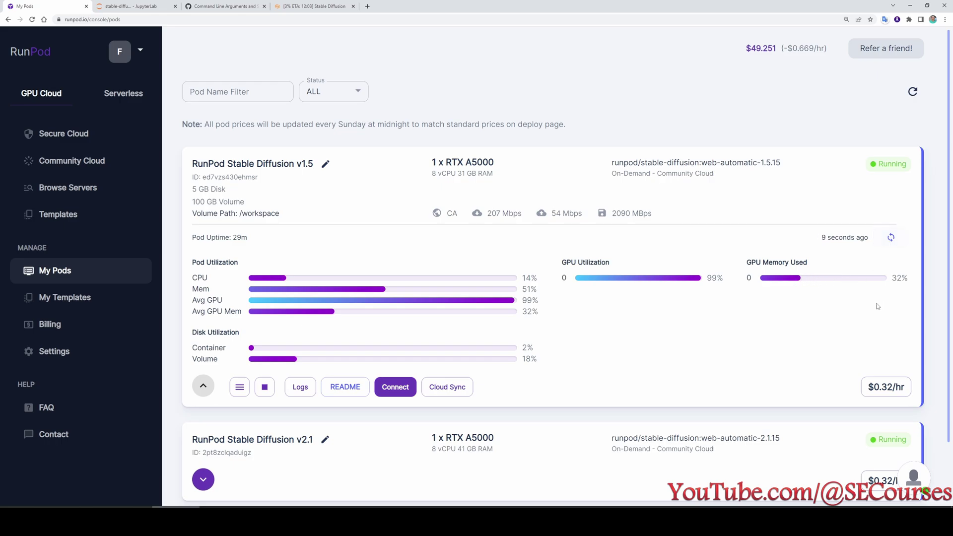
{"action": "left_click", "coordinate": [891, 237]}
{"action": "left_click", "coordinate": [316, 4]}
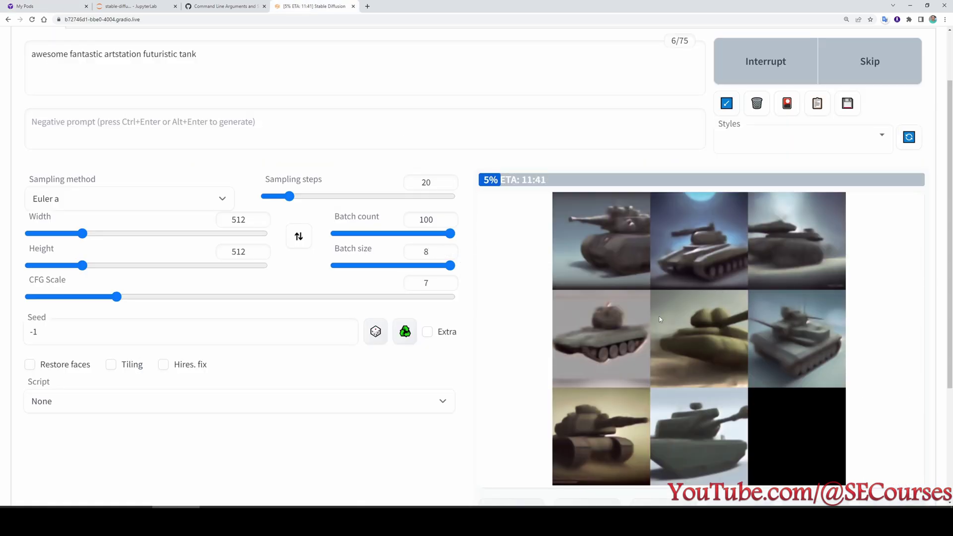
{"action": "scroll", "coordinate": [661, 319], "scroll_direction": "down", "scroll_amount": 2}
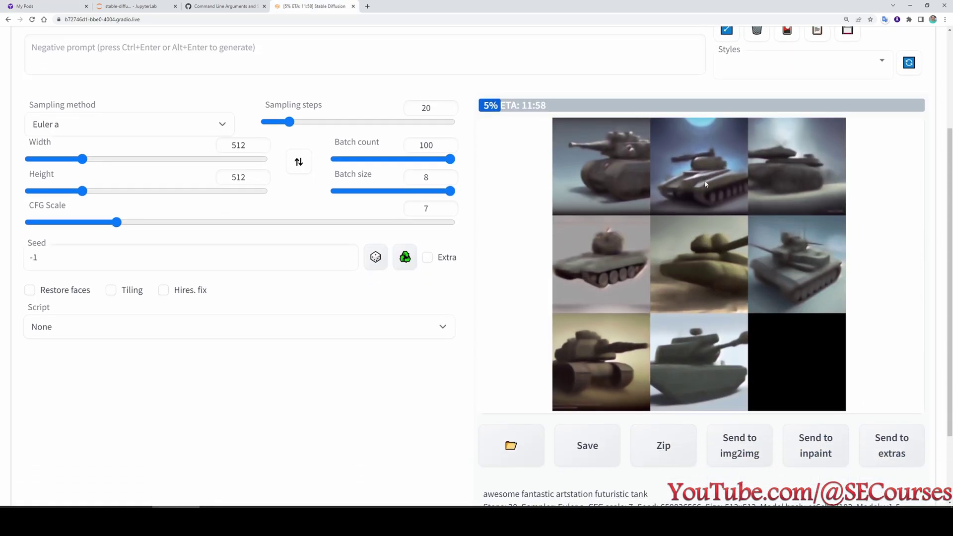
{"action": "scroll", "coordinate": [596, 318], "scroll_direction": "up", "scroll_amount": 3}
{"action": "left_click", "coordinate": [130, 6]}
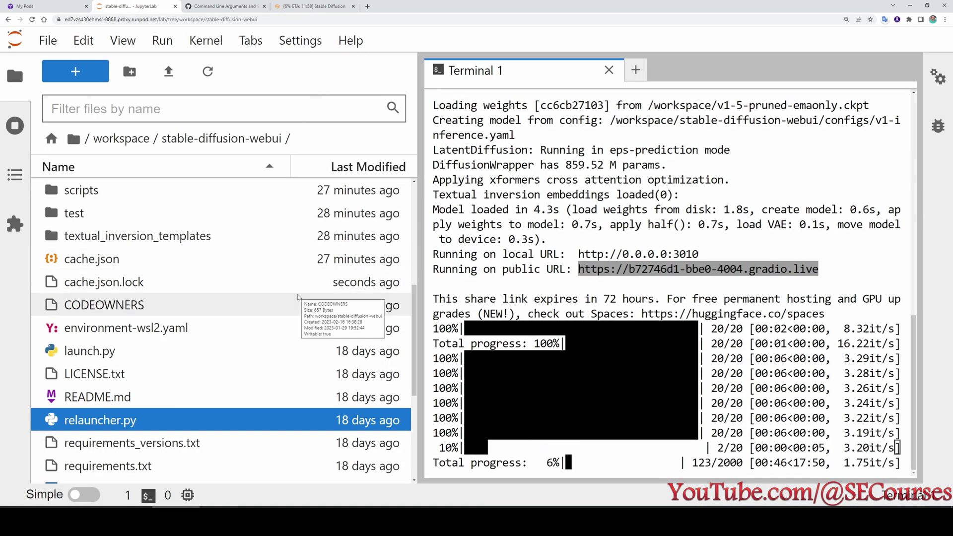
{"action": "left_click", "coordinate": [49, 6]}
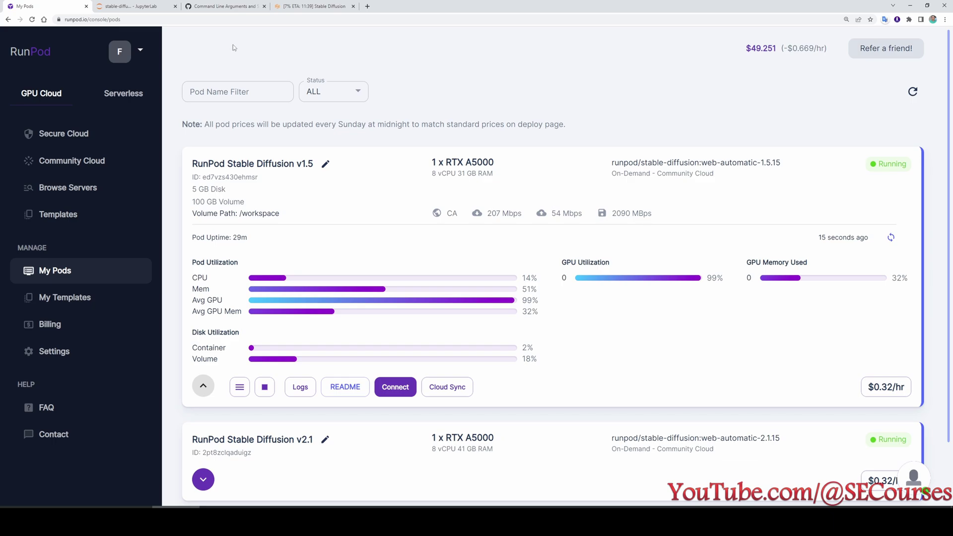
Check the pod's Container Logs, then return to JupyterLab showing the tank batch at 181/2000 steps.
{"action": "left_click", "coordinate": [300, 391]}
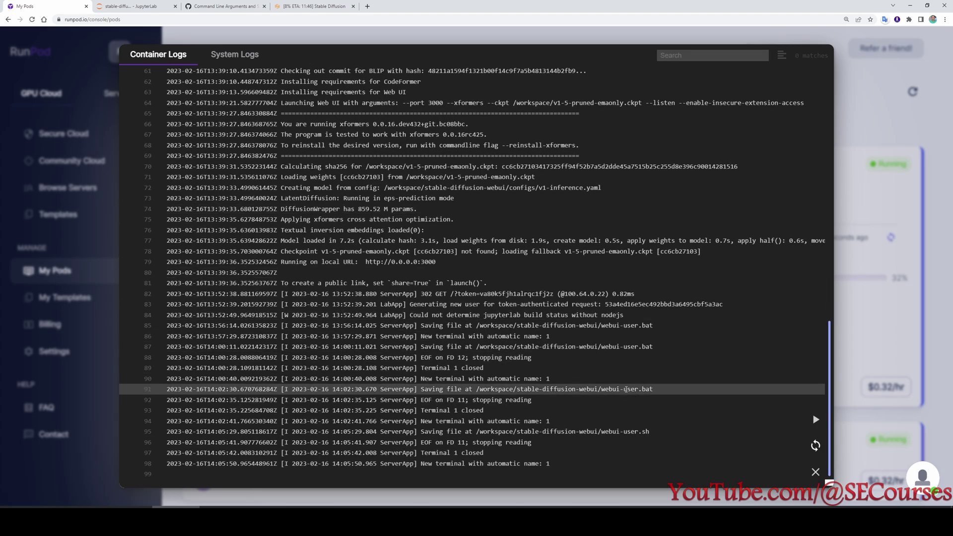
{"action": "left_click", "coordinate": [123, 6]}
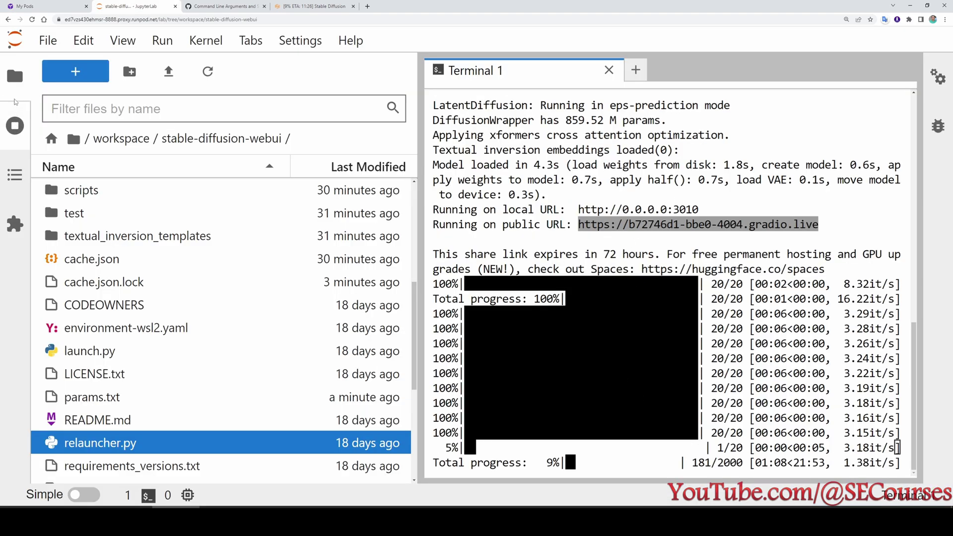
Reopen terminals/1 from the Running Terminals and Kernels sidebar, leaving one Terminal 1 tab showing progress.
{"action": "left_click", "coordinate": [14, 80]}
{"action": "left_click", "coordinate": [14, 80]}
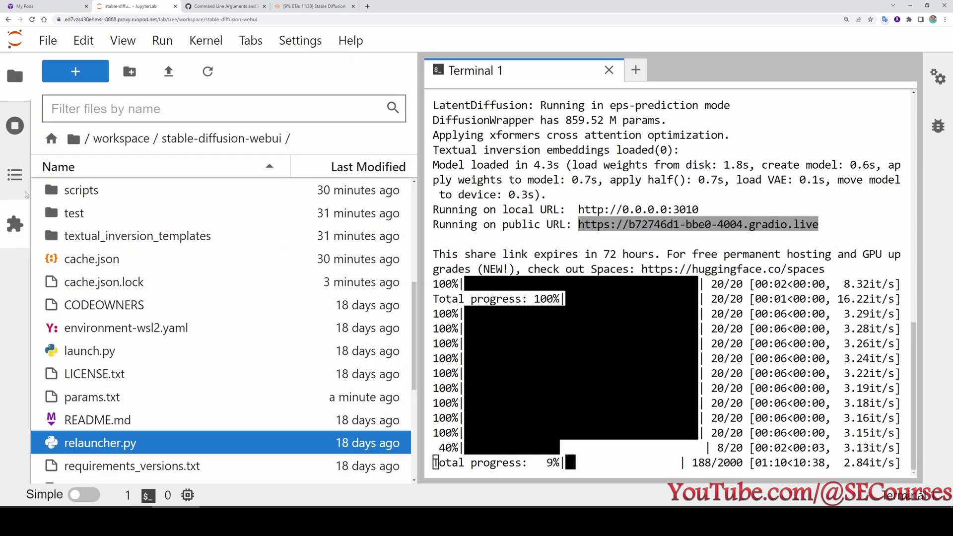
{"action": "left_click", "coordinate": [15, 125]}
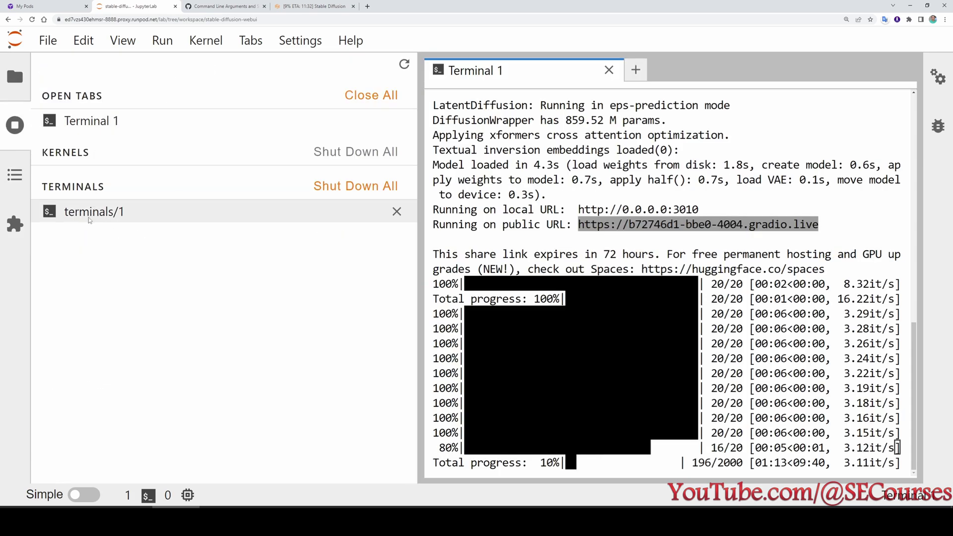
{"action": "left_click", "coordinate": [397, 120]}
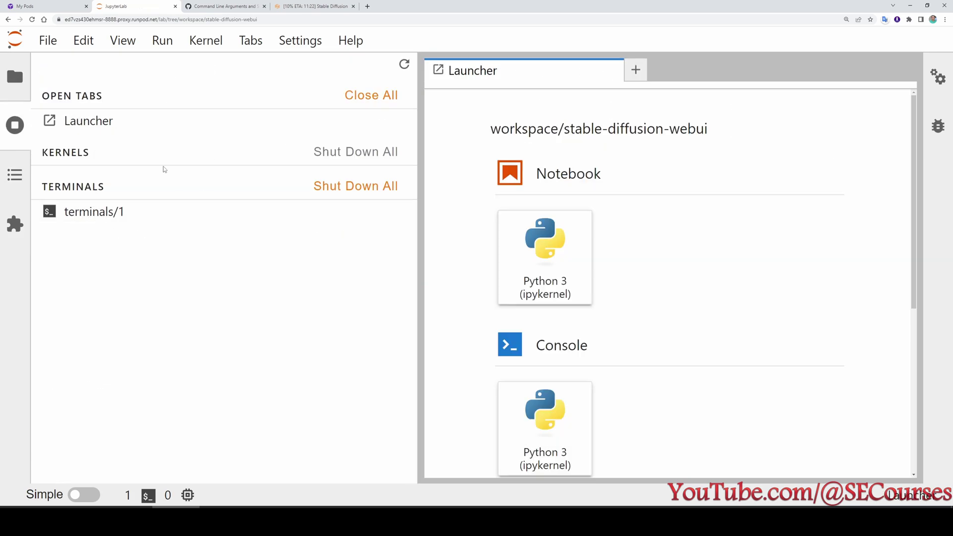
{"action": "double_click", "coordinate": [92, 215]}
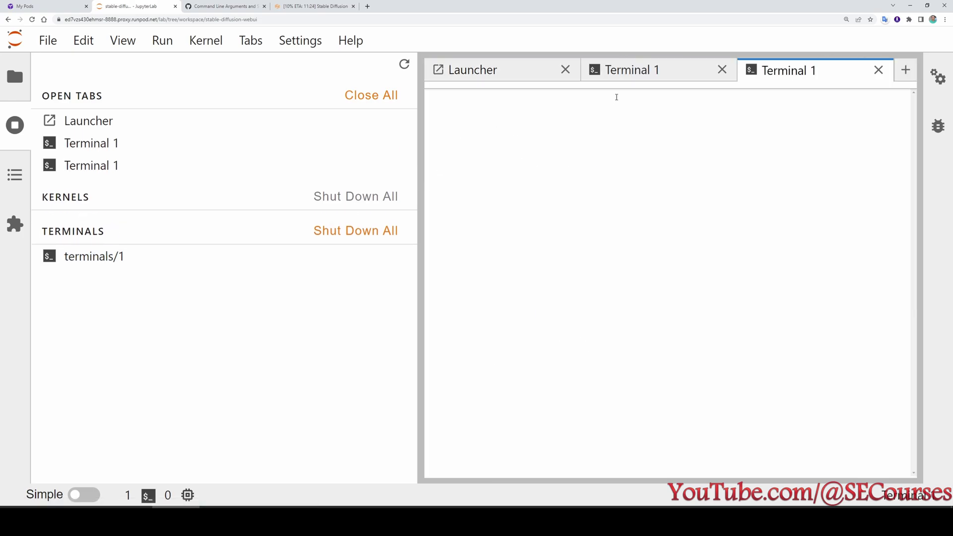
{"action": "left_click", "coordinate": [800, 70]}
{"action": "left_click", "coordinate": [879, 70]}
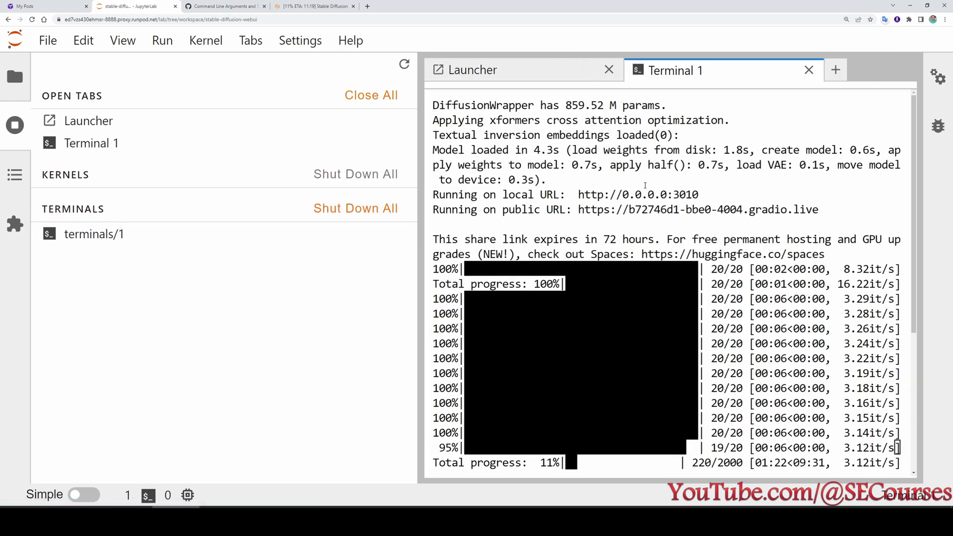
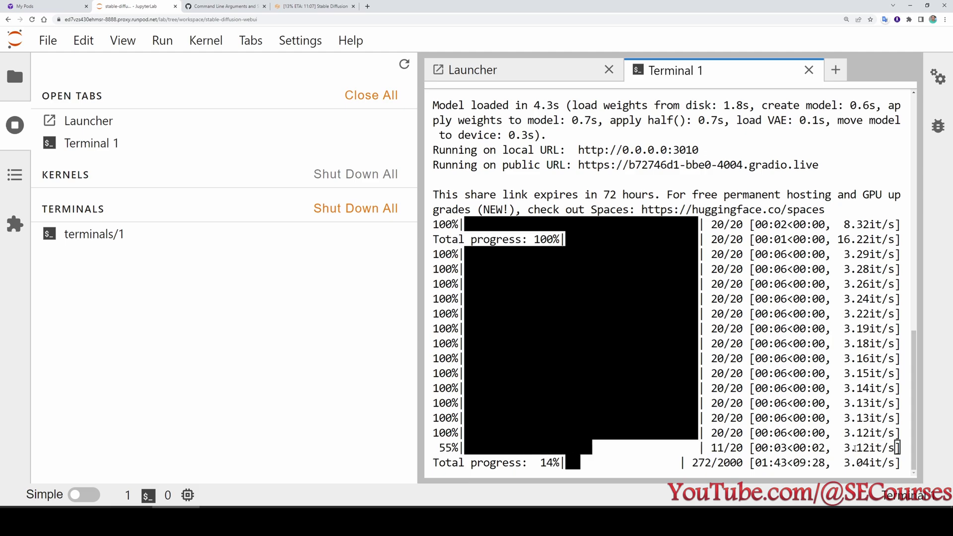
Highlight the latest it/s generation speed in Terminal 1, then view the Stable Diffusion txt2img page.
{"action": "left_click_drag", "start_coordinate": [870, 433], "coordinate": [851, 433]}
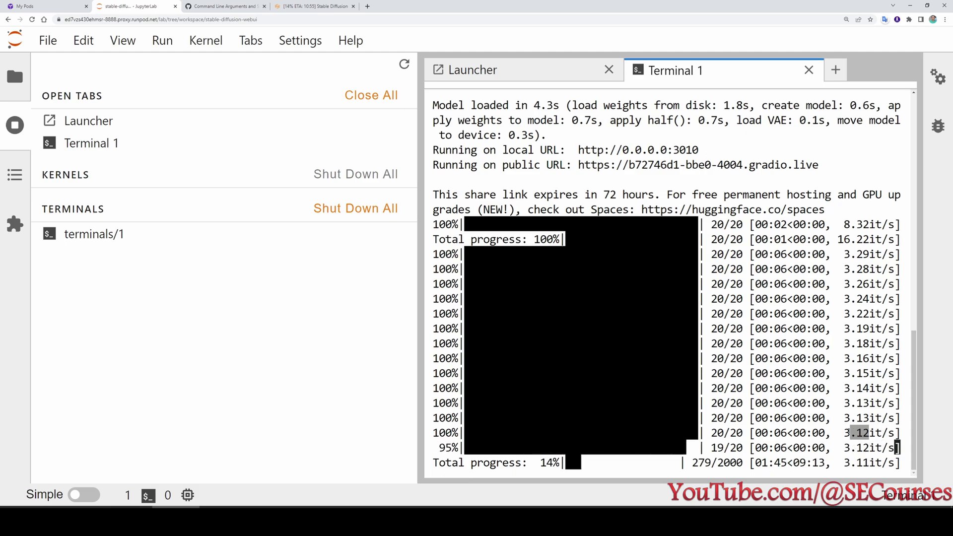
{"action": "left_click", "coordinate": [331, 6]}
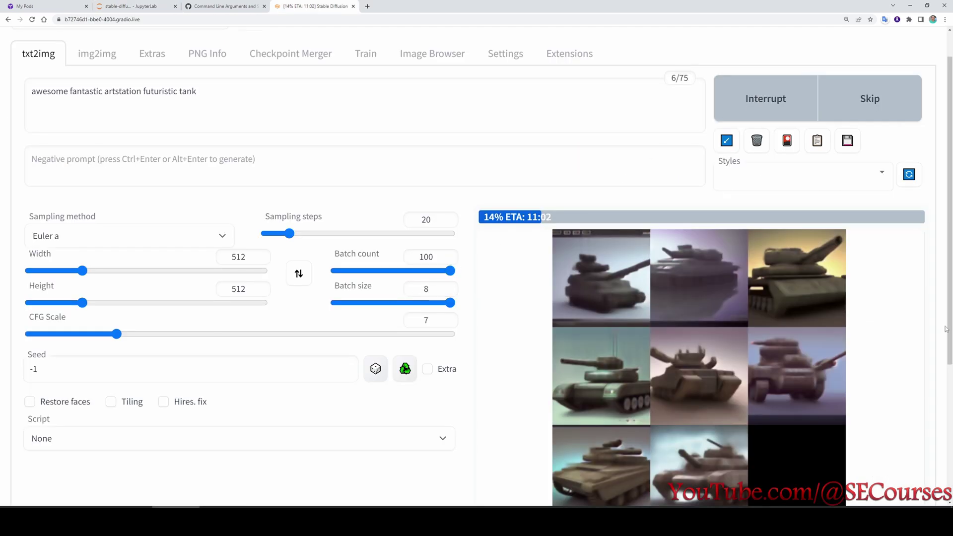
Open the Extensions > Available list and search the page for 'dreambooth'.
{"action": "left_click", "coordinate": [566, 56]}
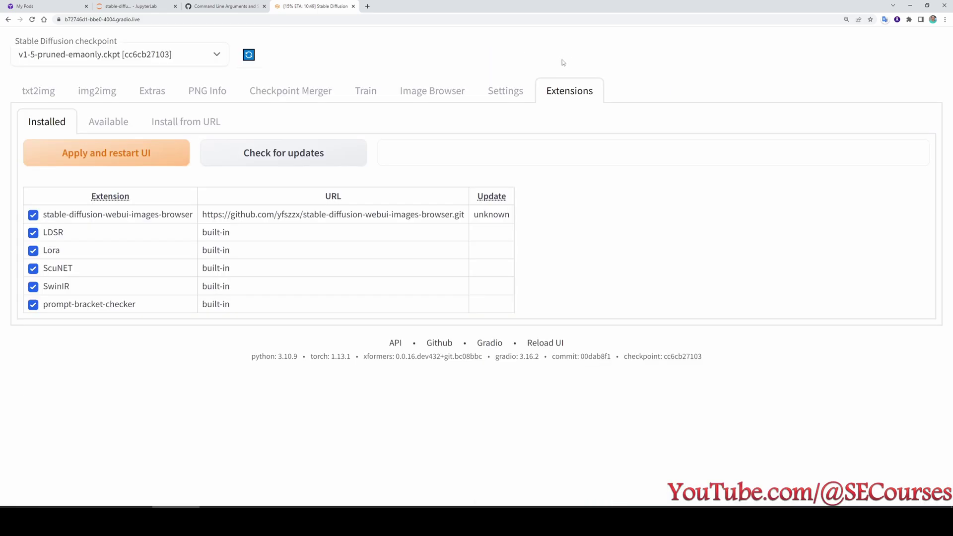
{"action": "left_click", "coordinate": [108, 121]}
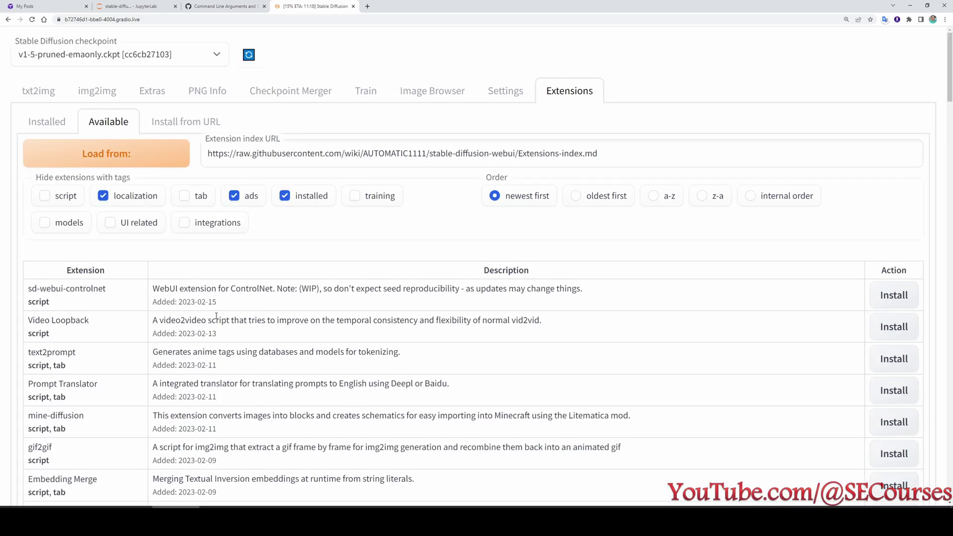
{"action": "key", "text": "ctrl+f"}
{"action": "type", "text": "dreambooth"}
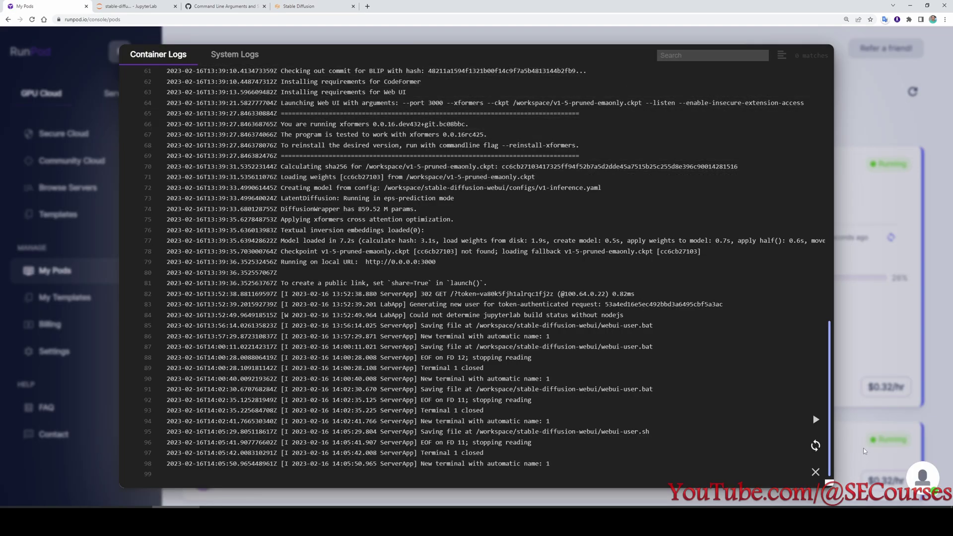
Stop the RunPod Stable Diffusion v2.1 pod, then return to JupyterLab's file browser.
{"action": "left_click", "coordinate": [813, 474]}
{"action": "scroll", "coordinate": [383, 394], "scroll_direction": "down", "scroll_amount": 2}
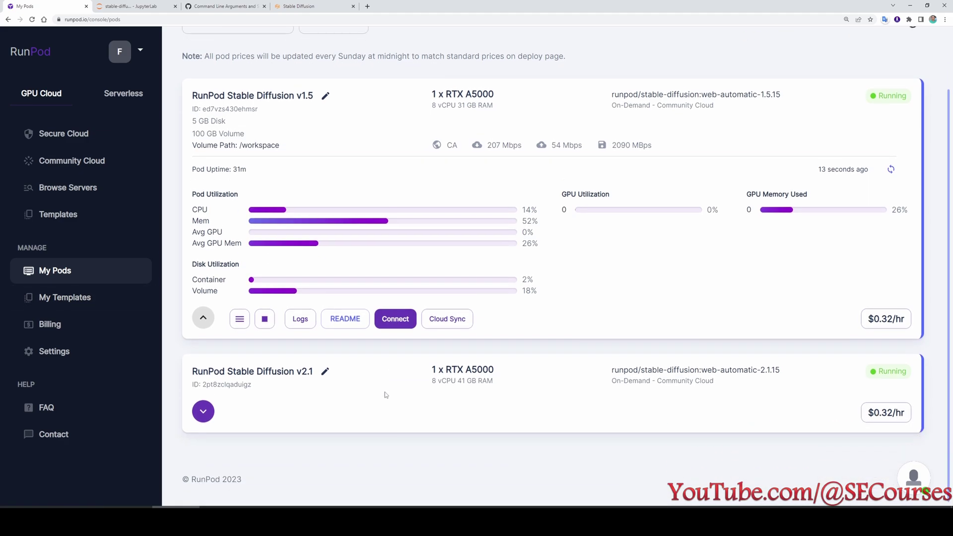
{"action": "left_click", "coordinate": [203, 410]}
{"action": "scroll", "coordinate": [561, 350], "scroll_direction": "down", "scroll_amount": 4}
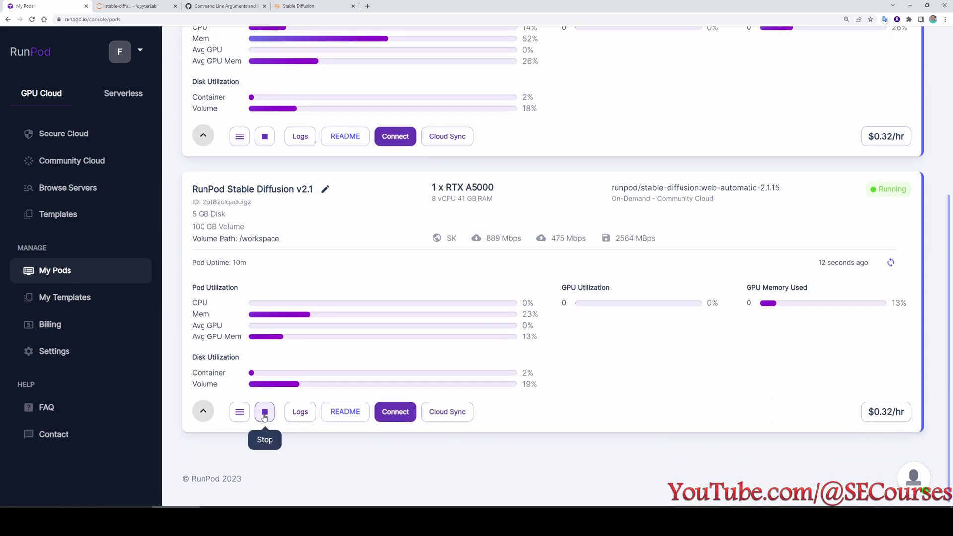
{"action": "left_click", "coordinate": [265, 412]}
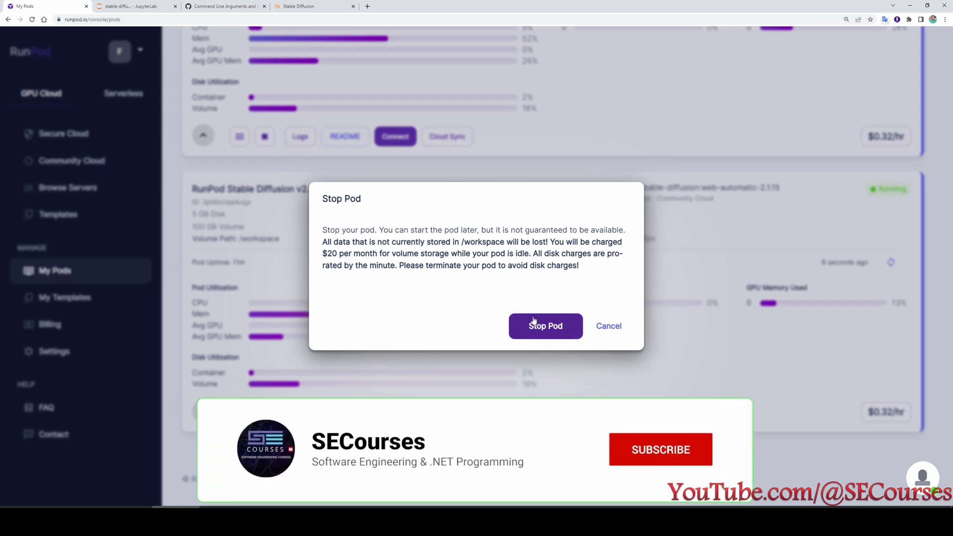
{"action": "left_click", "coordinate": [546, 329]}
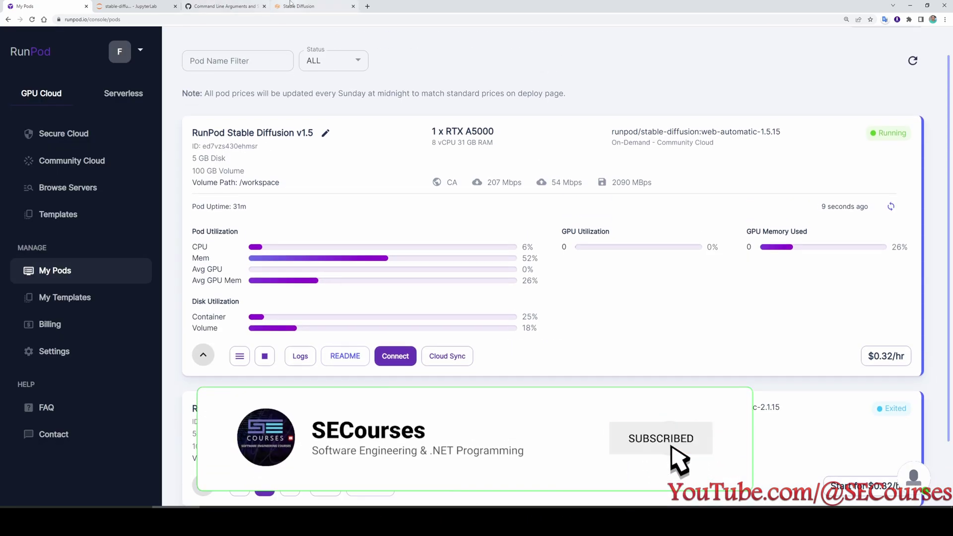
{"action": "left_click", "coordinate": [134, 6]}
{"action": "left_click", "coordinate": [11, 78]}
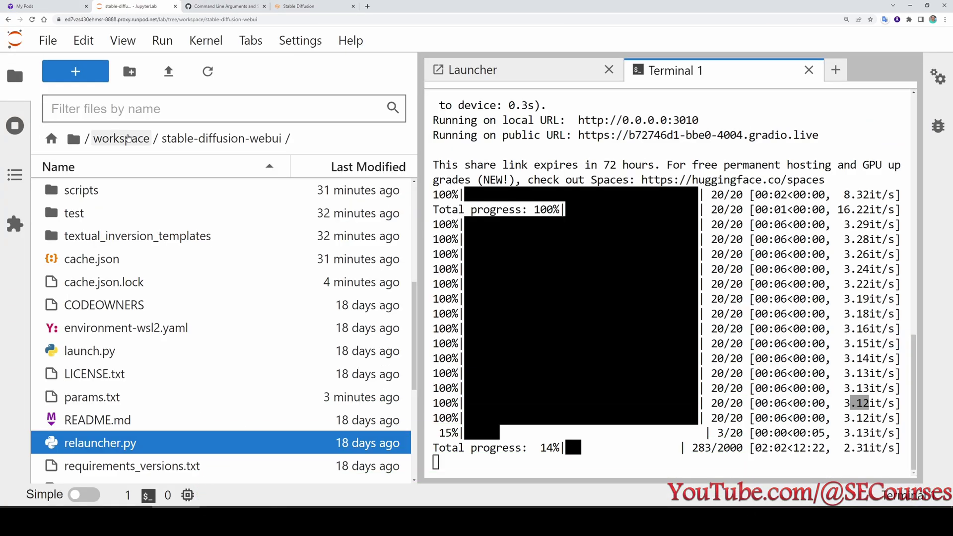
Go up to the workspace folder, check the Dreambooth install output, and list running terminals.
{"action": "scroll", "coordinate": [204, 278], "scroll_direction": "up", "scroll_amount": 5}
{"action": "scroll", "coordinate": [212, 332], "scroll_direction": "up", "scroll_amount": 2}
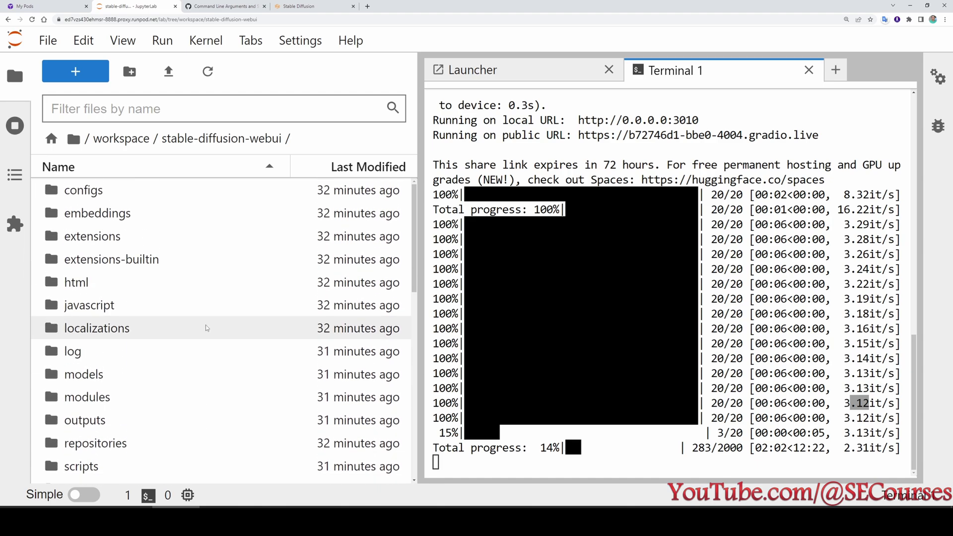
{"action": "left_click", "coordinate": [122, 139]}
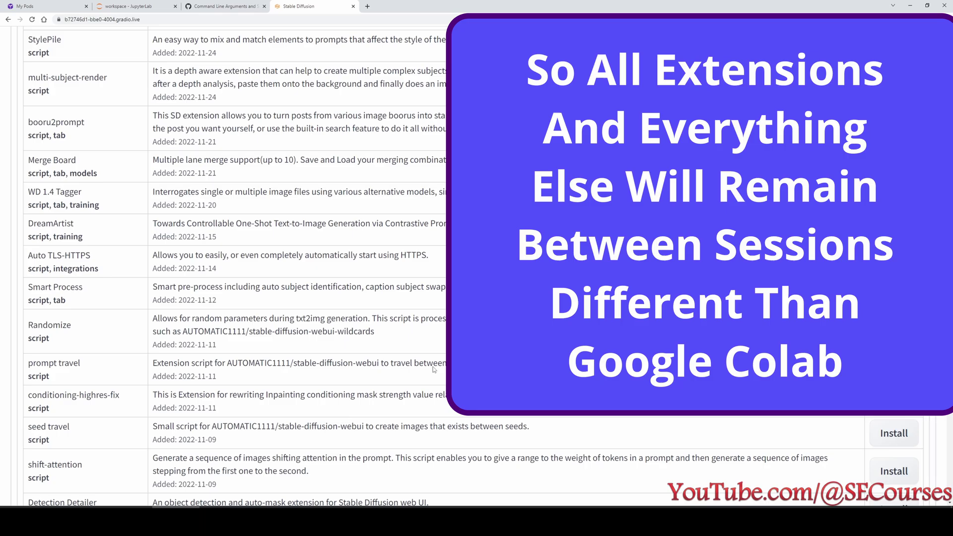
{"action": "scroll", "coordinate": [436, 398], "scroll_direction": "up", "scroll_amount": 12}
{"action": "scroll", "coordinate": [436, 397], "scroll_direction": "up", "scroll_amount": 20}
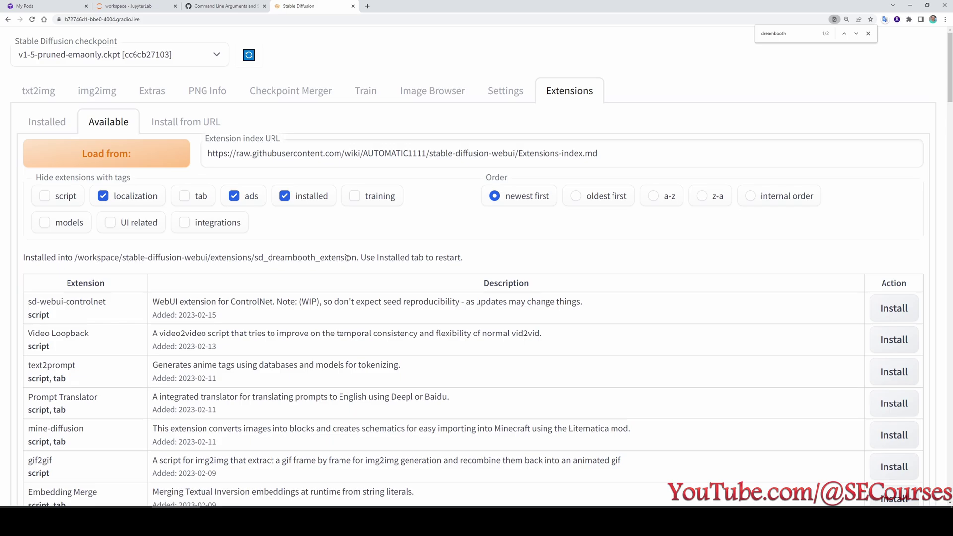
{"action": "left_click", "coordinate": [129, 6]}
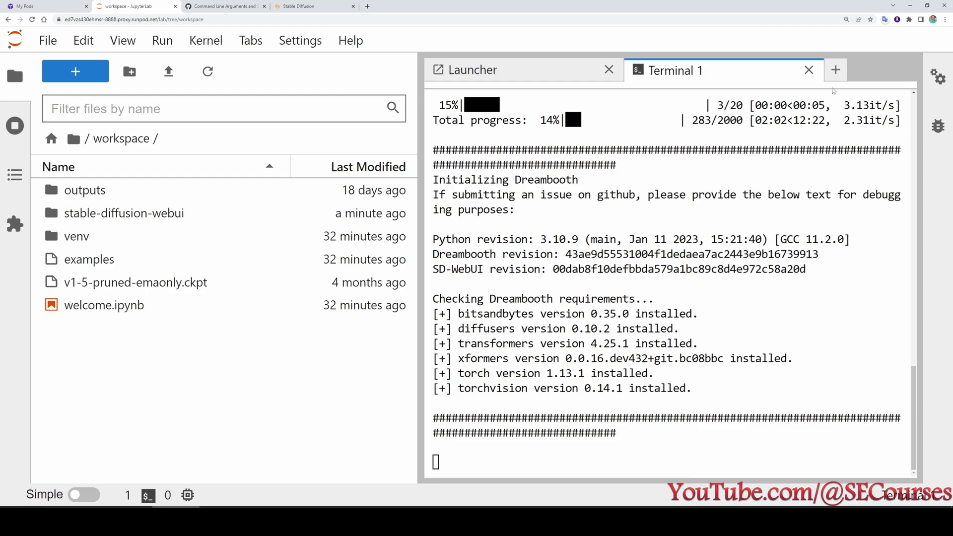
{"action": "left_click", "coordinate": [14, 124]}
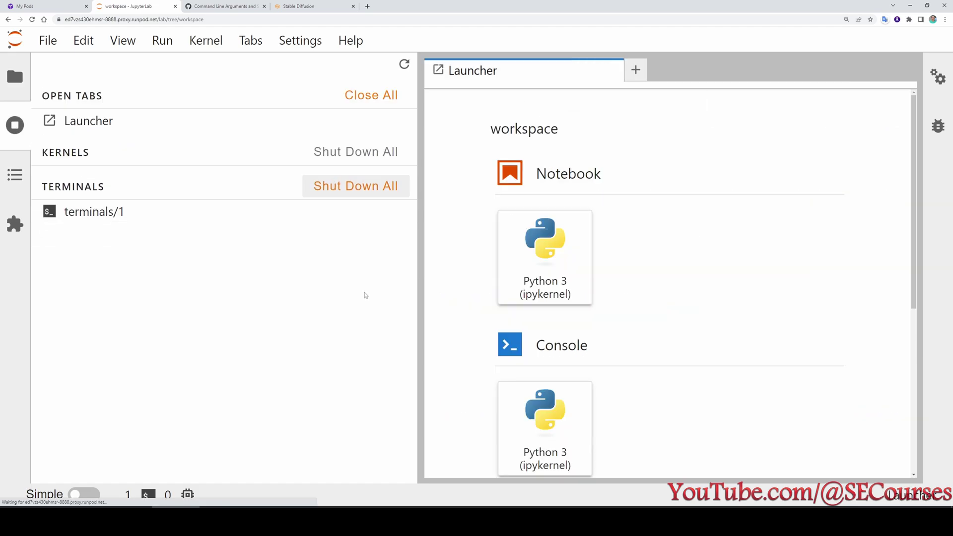
Open a new terminal in stable-diffusion-webui and run 'python relauncher.py'.
{"action": "left_click", "coordinate": [15, 76]}
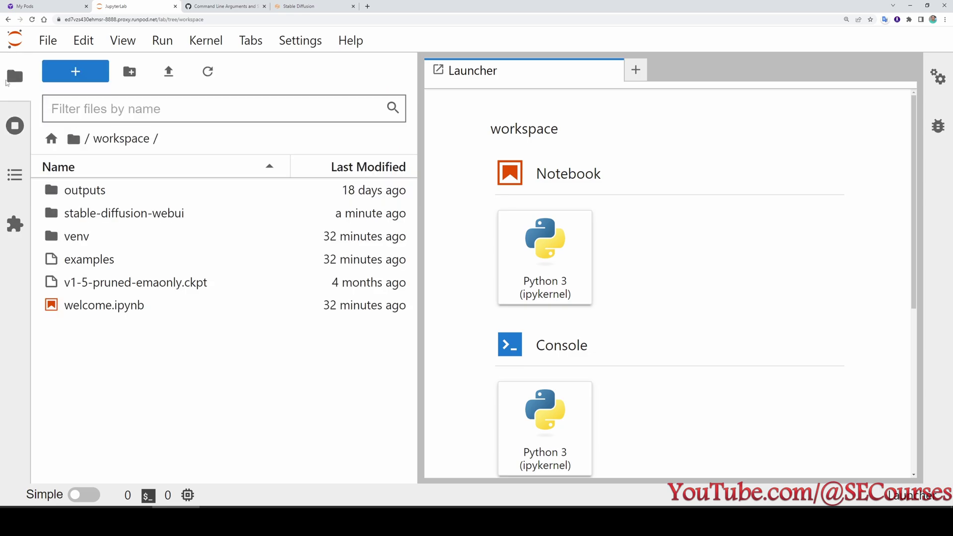
{"action": "double_click", "coordinate": [120, 213]}
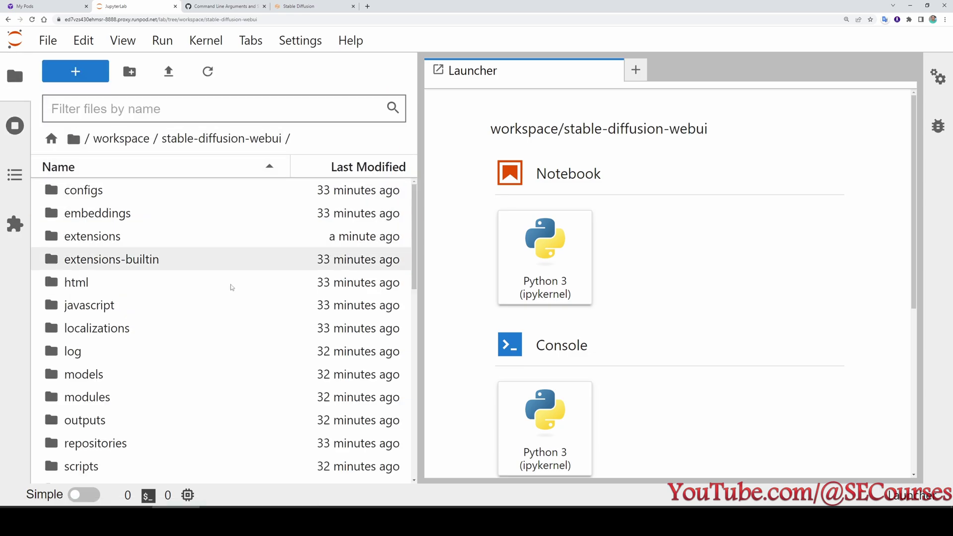
{"action": "scroll", "coordinate": [231, 348], "scroll_direction": "down", "scroll_amount": 12}
{"action": "scroll", "coordinate": [640, 422], "scroll_direction": "down", "scroll_amount": 4}
{"action": "scroll", "coordinate": [639, 422], "scroll_direction": "down", "scroll_amount": 2}
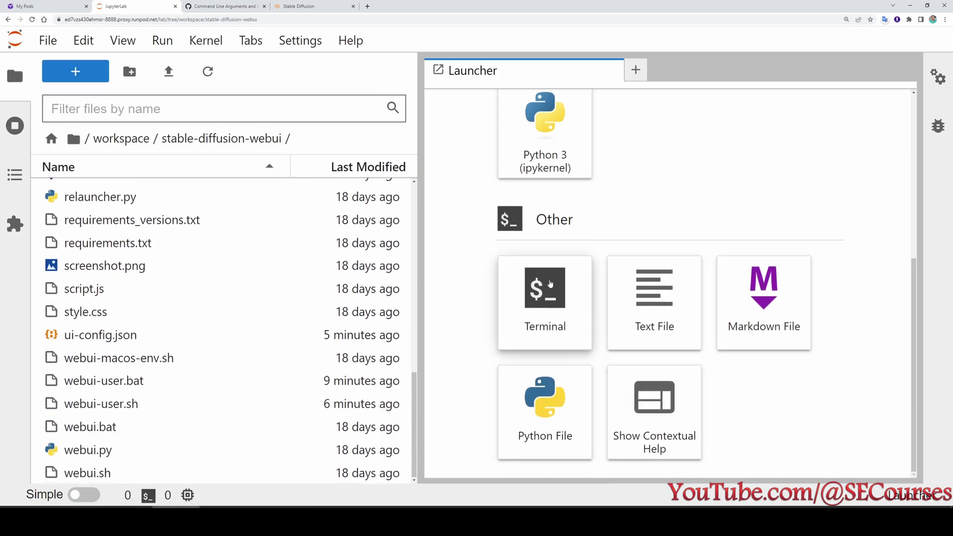
{"action": "left_click", "coordinate": [545, 317]}
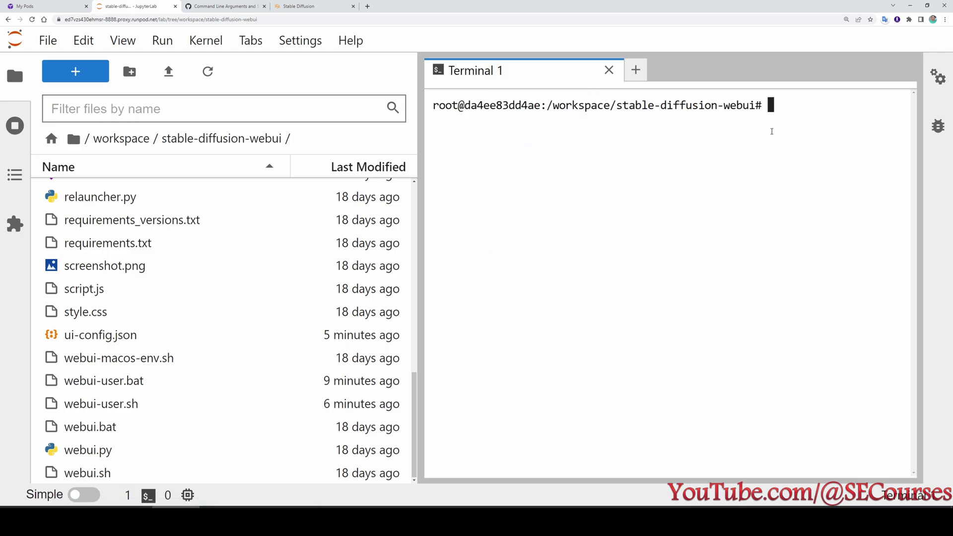
{"action": "type", "text": "python relauncher.py"}
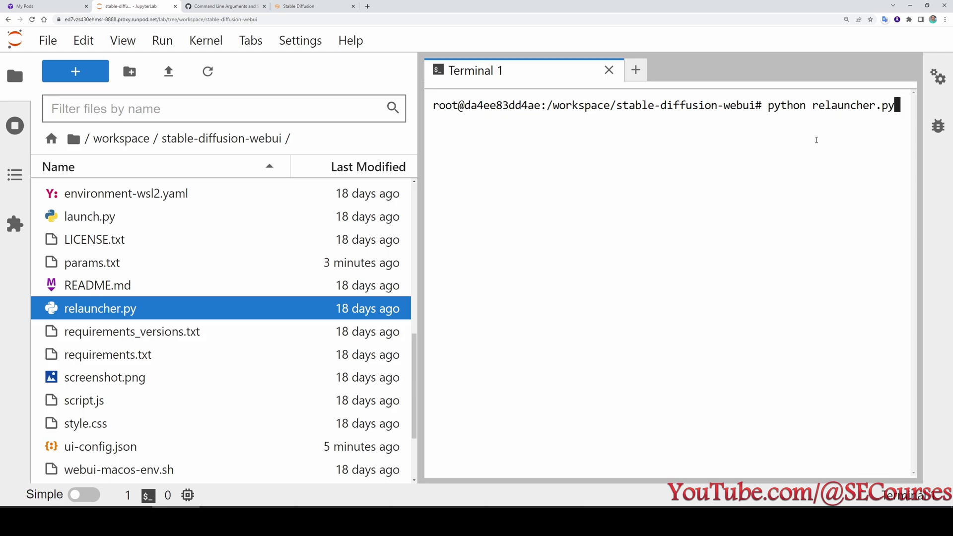
{"action": "key", "text": "Return"}
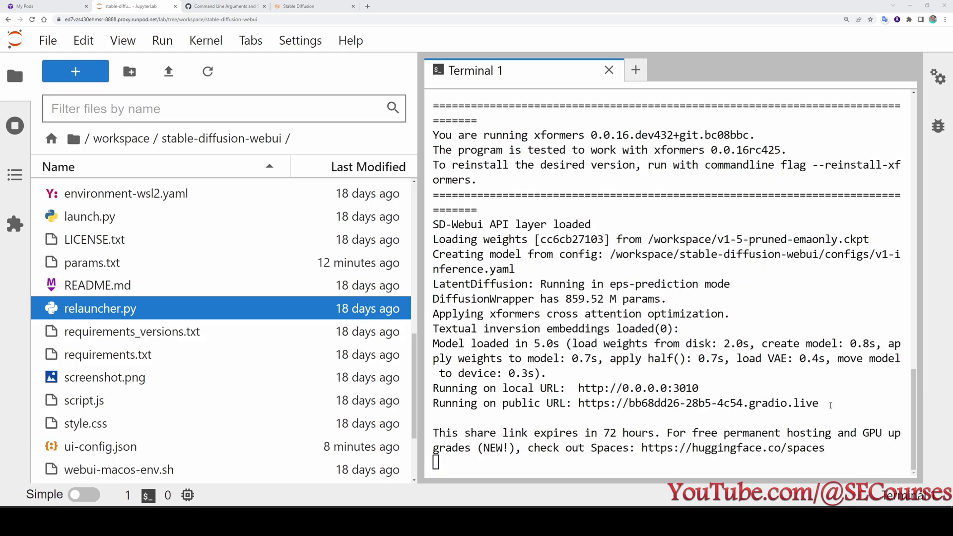
Load the new public gradio URL in a fresh tab and close the old Stable Diffusion tab.
{"action": "left_click_drag", "start_coordinate": [832, 403], "coordinate": [579, 403]}
{"action": "key", "text": "ctrl+c"}
{"action": "key", "text": "ctrl+t"}
{"action": "key", "text": "ctrl+v"}
{"action": "key", "text": "Return"}
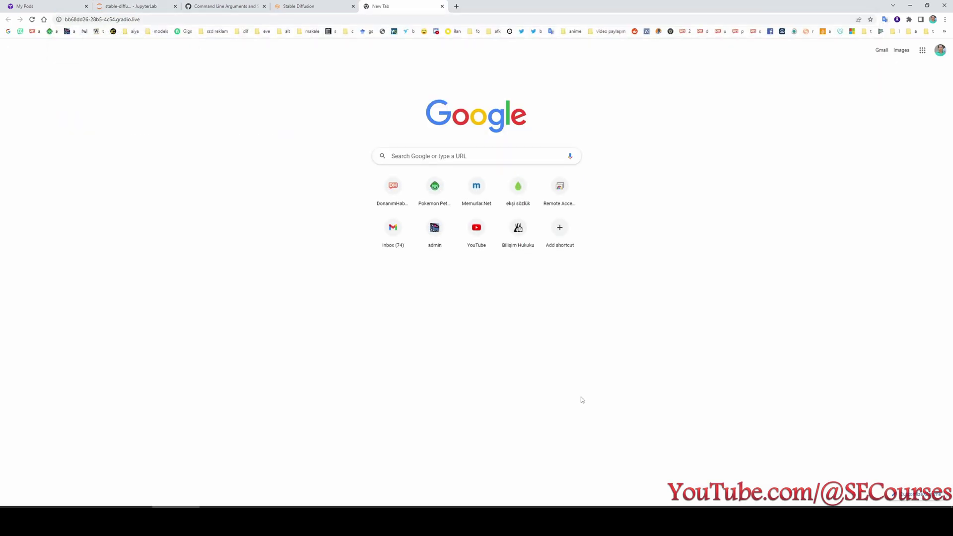
{"action": "left_click", "coordinate": [353, 7]}
{"action": "left_click", "coordinate": [60, 6]}
{"action": "left_click", "coordinate": [124, 6]}
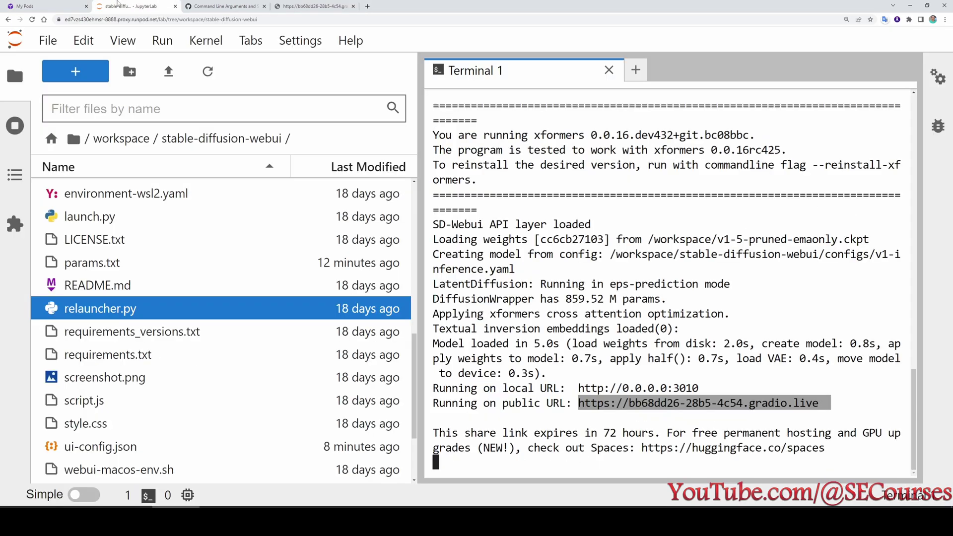
{"action": "scroll", "coordinate": [124, 235], "scroll_direction": "up", "scroll_amount": 6}
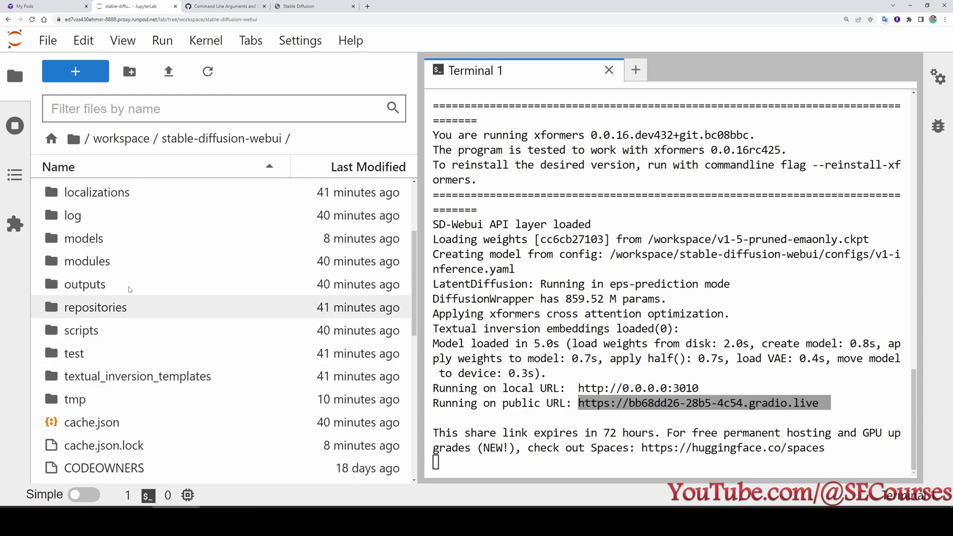
Open outputs/txt2img-images, select image files like 00086 and 00087, and view a downloaded image.
{"action": "double_click", "coordinate": [102, 286]}
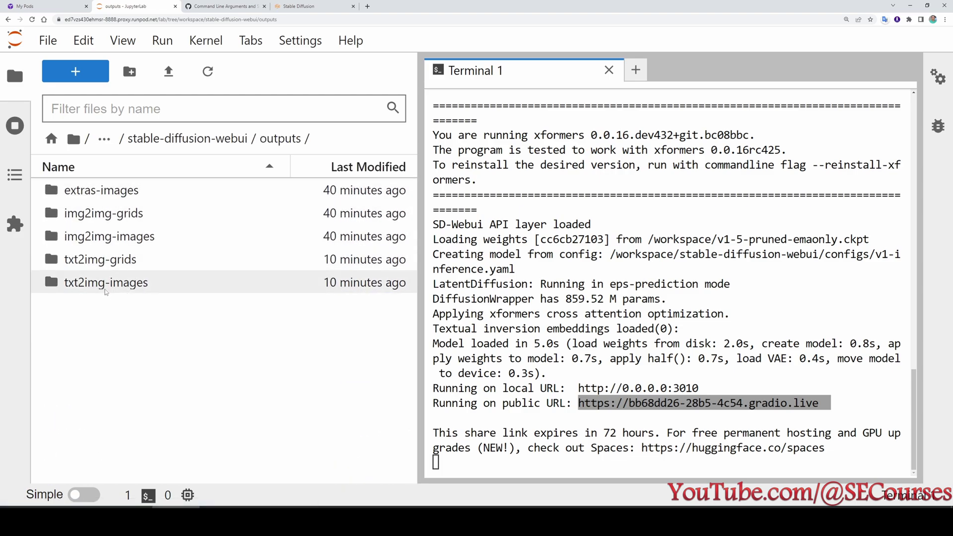
{"action": "double_click", "coordinate": [115, 285]}
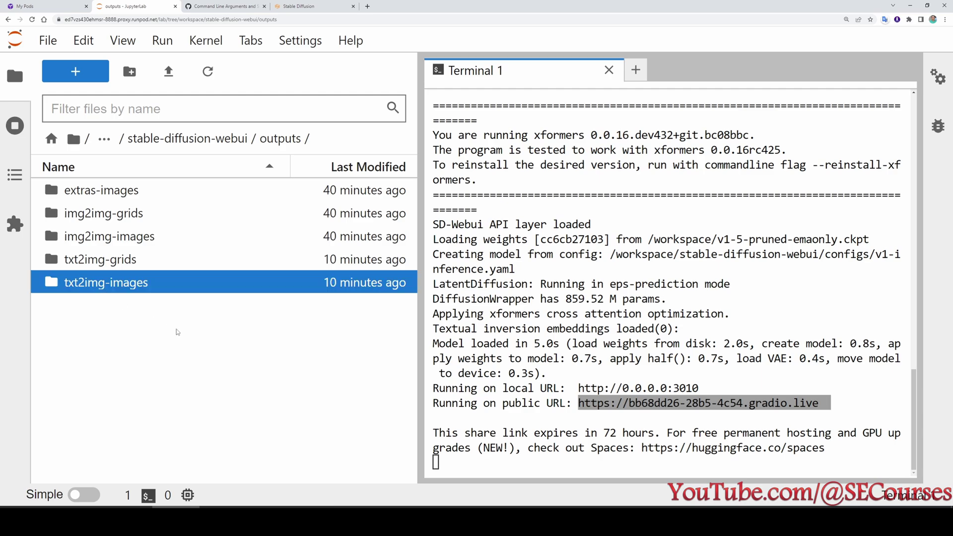
{"action": "scroll", "coordinate": [184, 324], "scroll_direction": "down", "scroll_amount": 6}
{"action": "scroll", "coordinate": [184, 324], "scroll_direction": "down", "scroll_amount": 20}
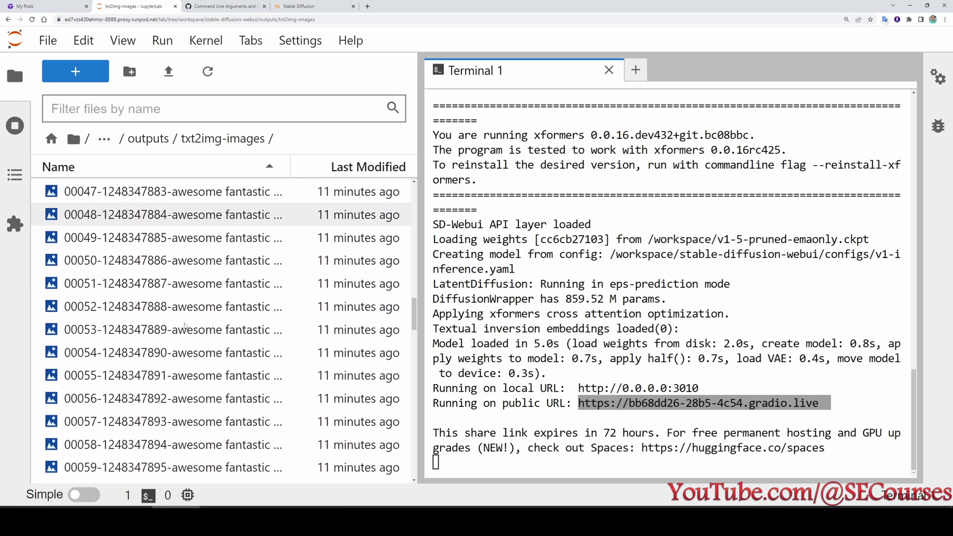
{"action": "key", "text": "ctrl+a"}
{"action": "left_click", "coordinate": [169, 241]}
{"action": "right_click", "coordinate": [139, 259]}
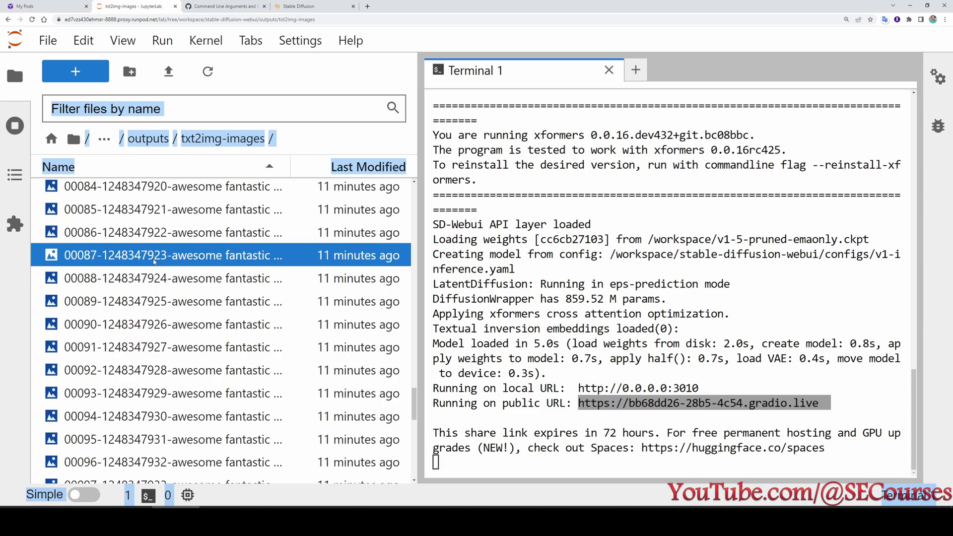
{"action": "right_click", "coordinate": [129, 264]}
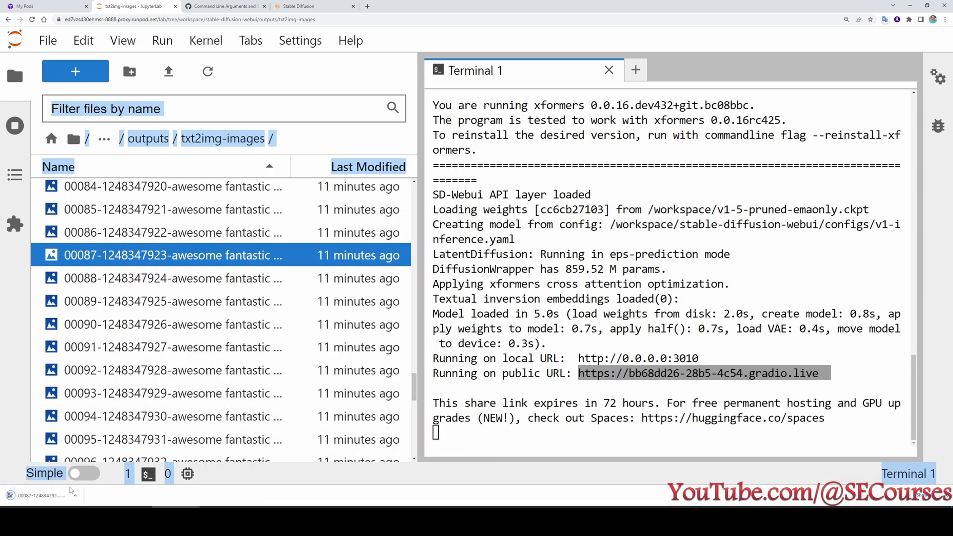
{"action": "left_click", "coordinate": [59, 498]}
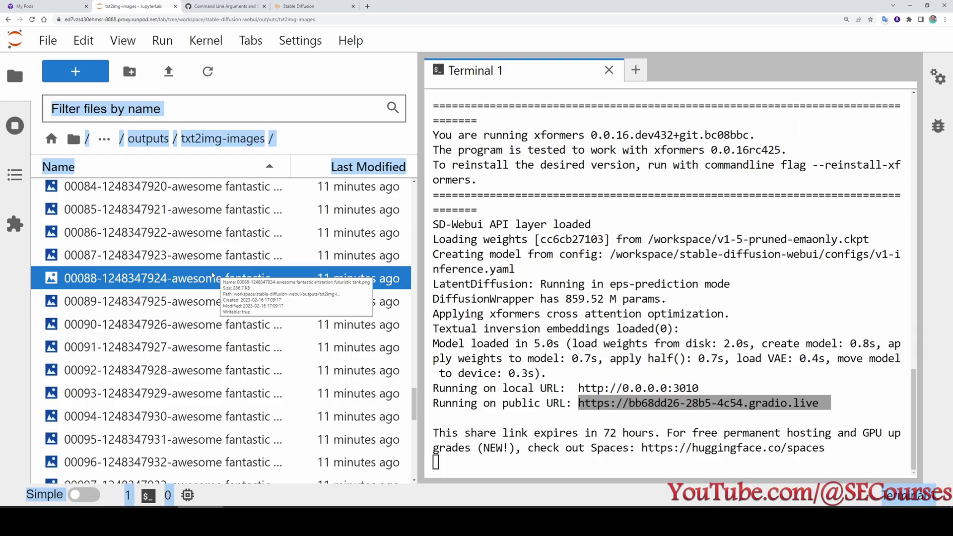
Download txt2img-images as a zip archive and inspect its contents in WinRAR.
{"action": "right_click", "coordinate": [154, 255]}
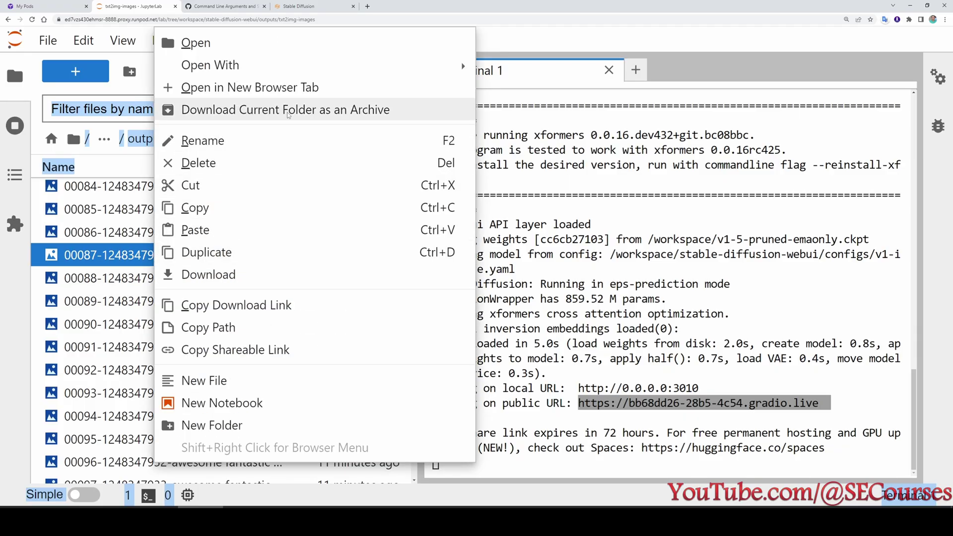
{"action": "left_click", "coordinate": [288, 113]}
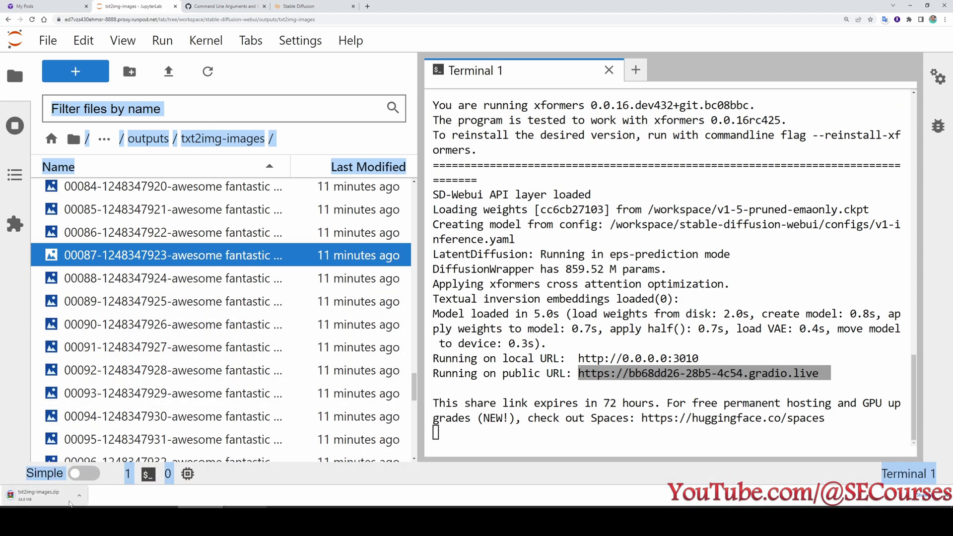
{"action": "left_click", "coordinate": [59, 495]}
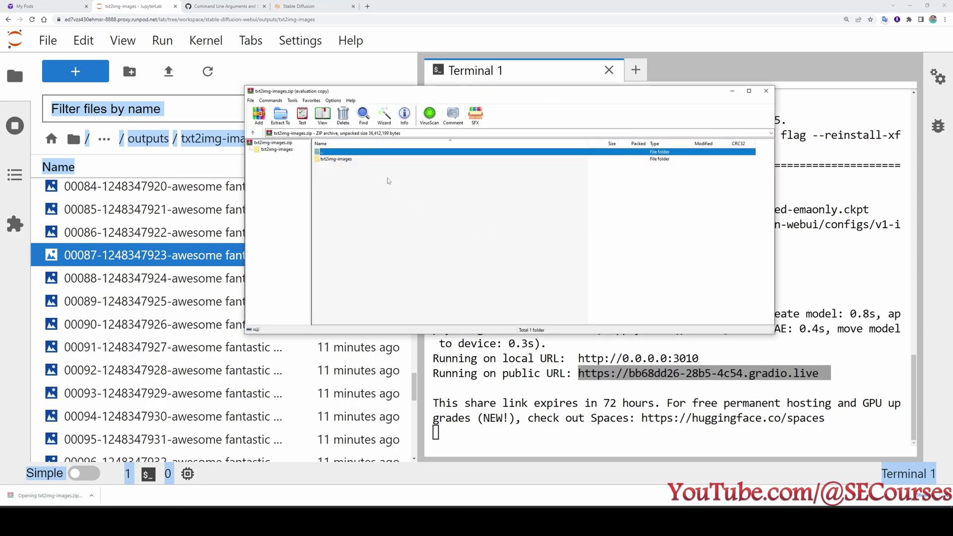
{"action": "double_click", "coordinate": [336, 159]}
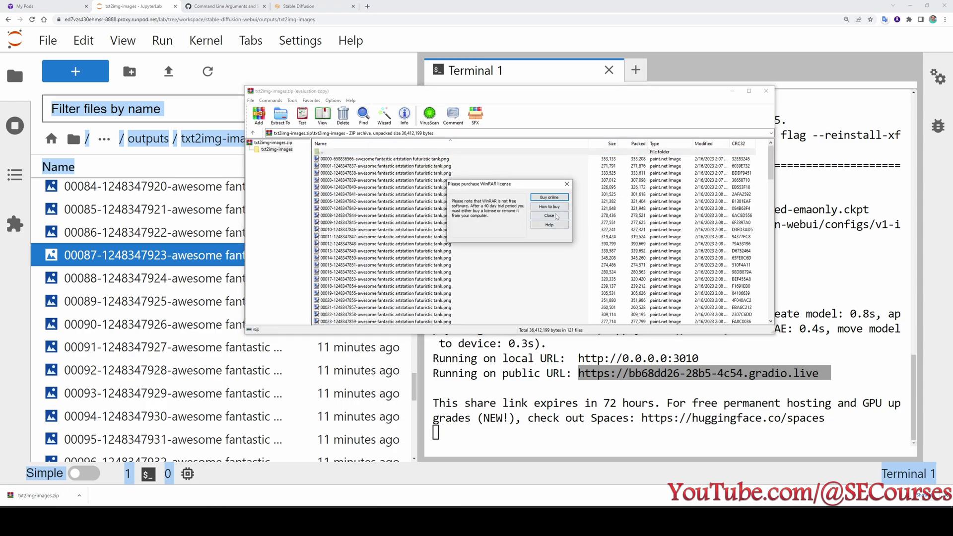
{"action": "left_click", "coordinate": [550, 216]}
{"action": "scroll", "coordinate": [571, 273], "scroll_direction": "down", "scroll_amount": 20}
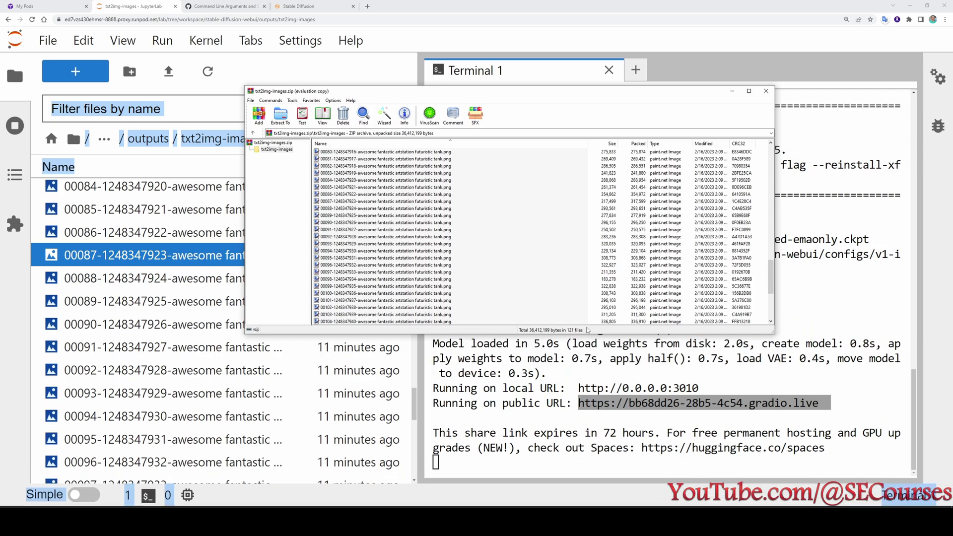
{"action": "left_click", "coordinate": [732, 91]}
Check installed extensions for updates and apply the sd_dreambooth_extension update with a UI restart.
{"action": "left_click", "coordinate": [298, 6]}
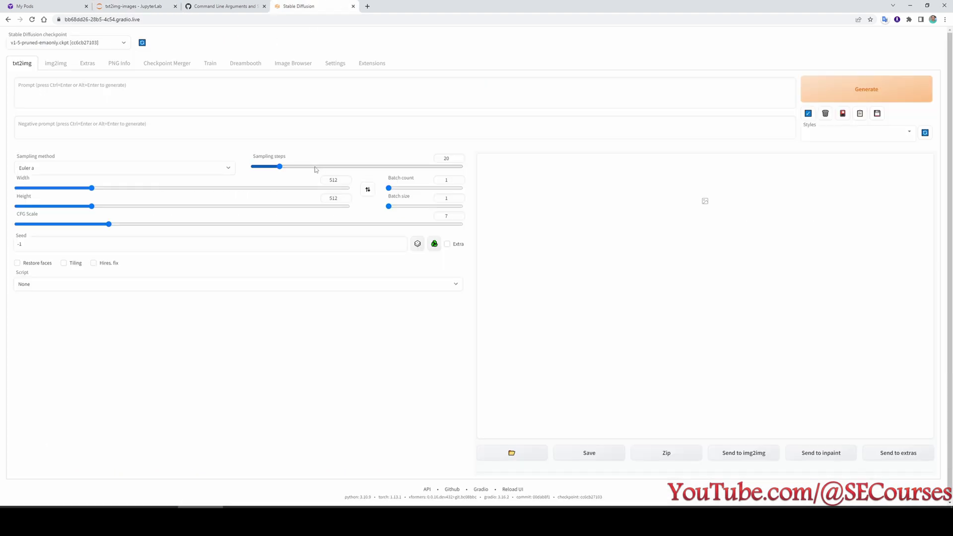
{"action": "key", "text": "ctrl+plus"}
{"action": "key", "text": "ctrl+plus"}
{"action": "key", "text": "ctrl+plus"}
{"action": "key", "text": "ctrl+plus"}
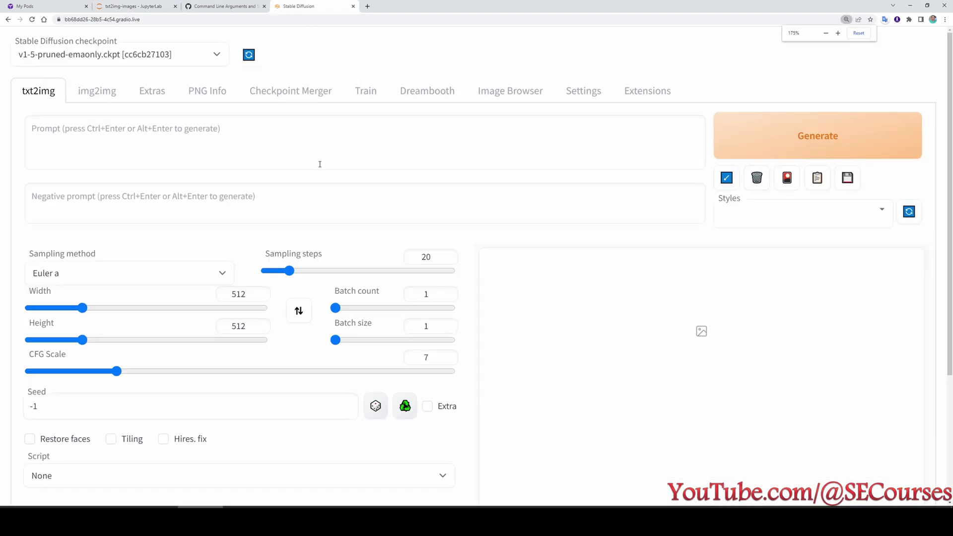
{"action": "left_click", "coordinate": [427, 91]}
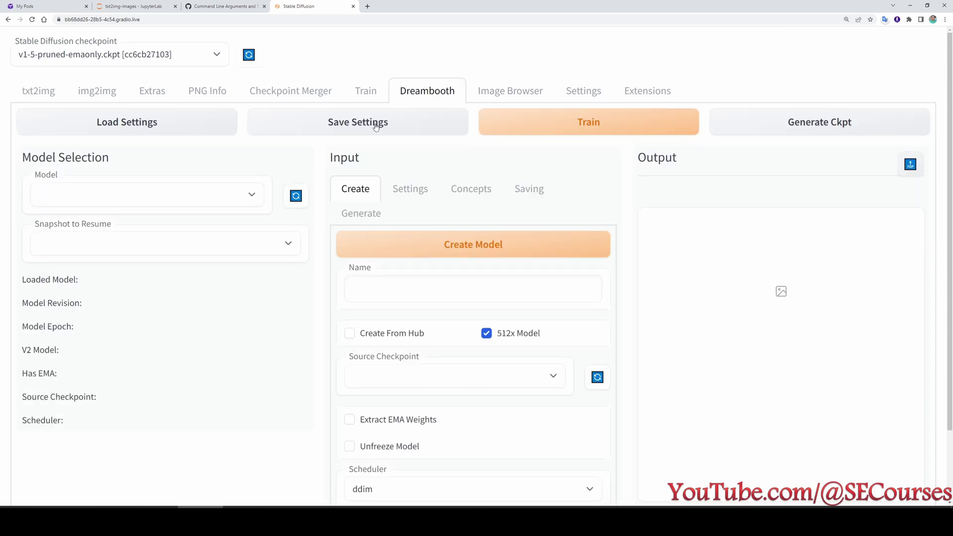
{"action": "key", "text": "ctrl+minus"}
{"action": "key", "text": "ctrl+minus"}
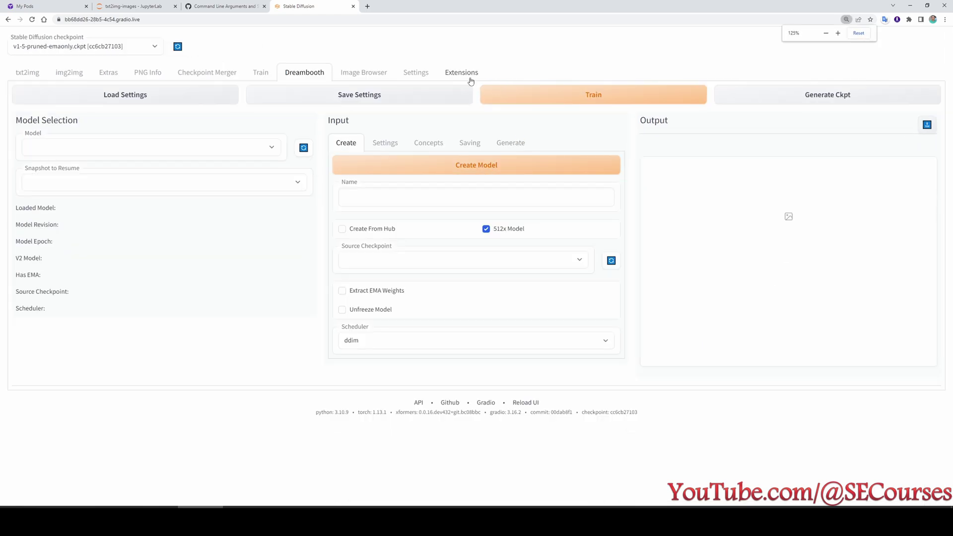
{"action": "left_click", "coordinate": [464, 76]}
{"action": "key", "text": "ctrl+plus"}
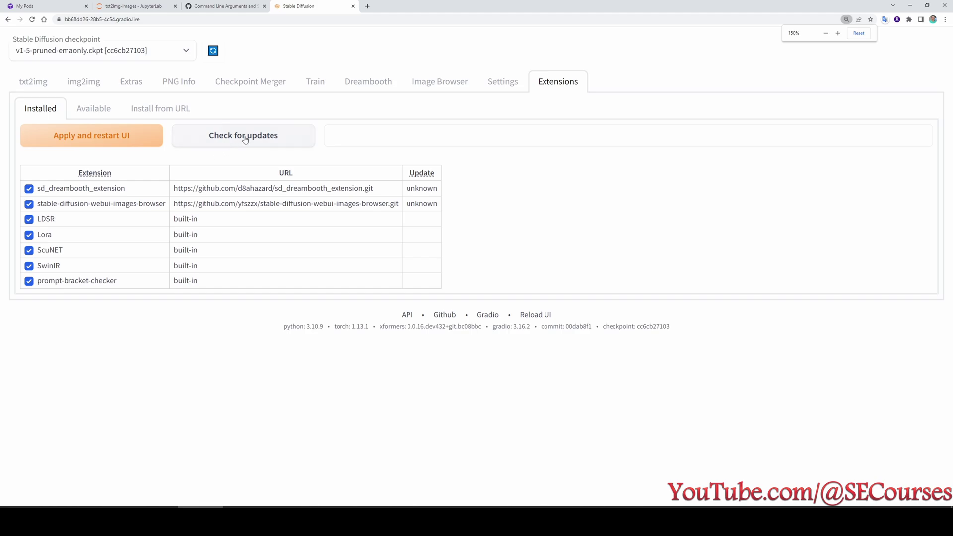
{"action": "left_click", "coordinate": [245, 136]}
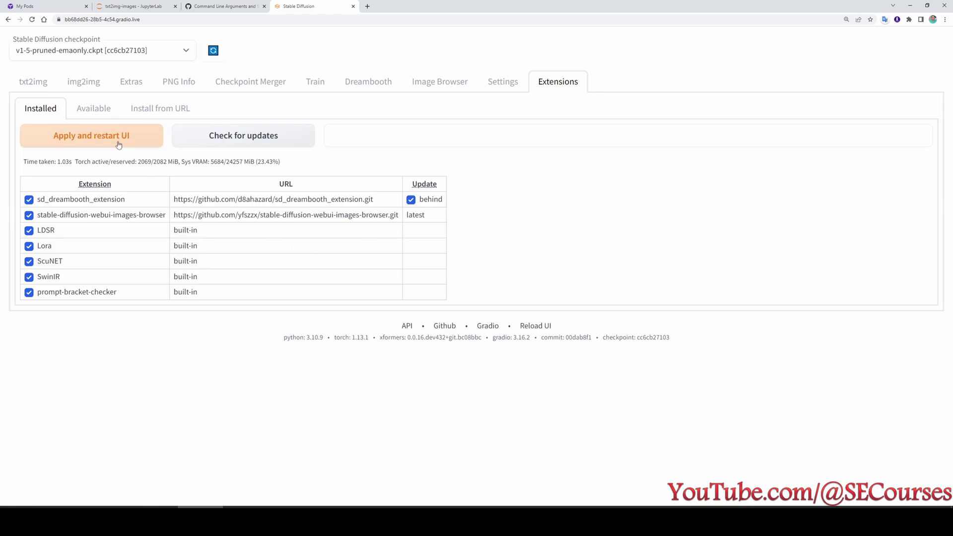
{"action": "left_click", "coordinate": [100, 140]}
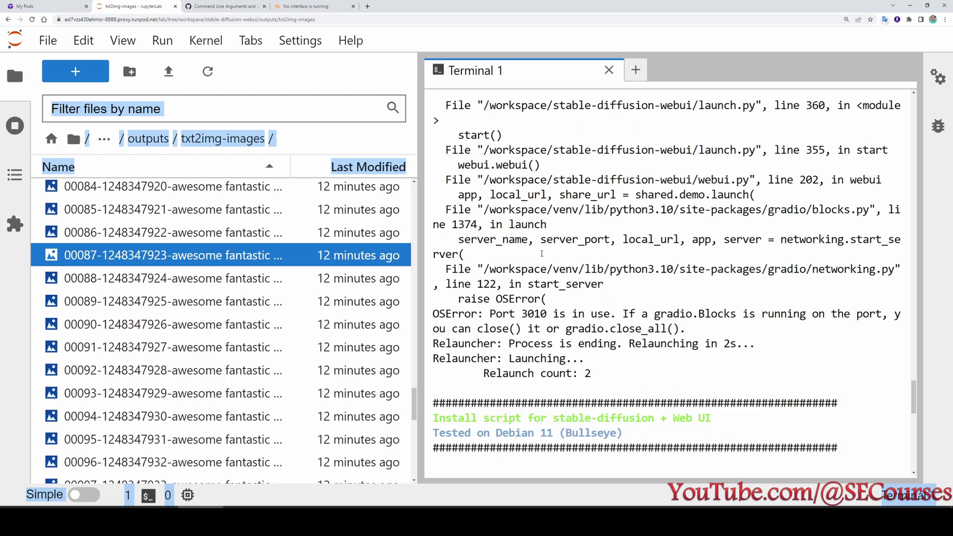
Close Terminal 1, shut down all running terminals, and browse to workspace/stable-diffusion-webui.
{"action": "scroll", "coordinate": [591, 318], "scroll_direction": "up", "scroll_amount": 4}
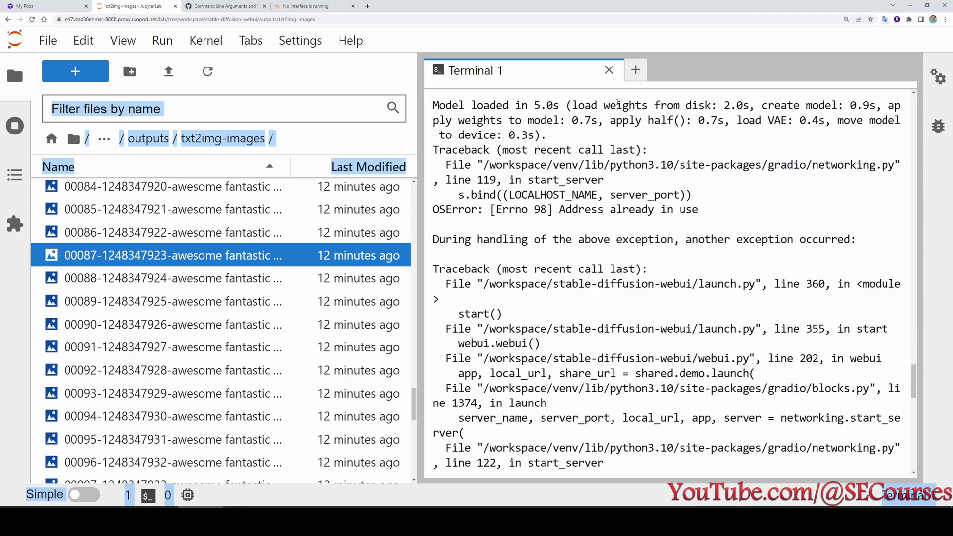
{"action": "left_click", "coordinate": [608, 70]}
{"action": "left_click", "coordinate": [14, 125]}
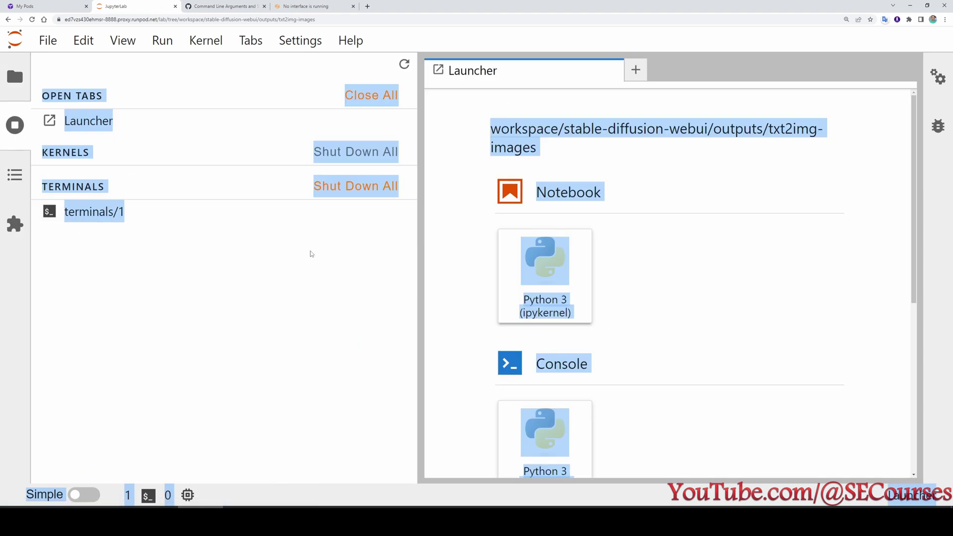
{"action": "left_click", "coordinate": [356, 185]}
{"action": "left_click", "coordinate": [615, 298]}
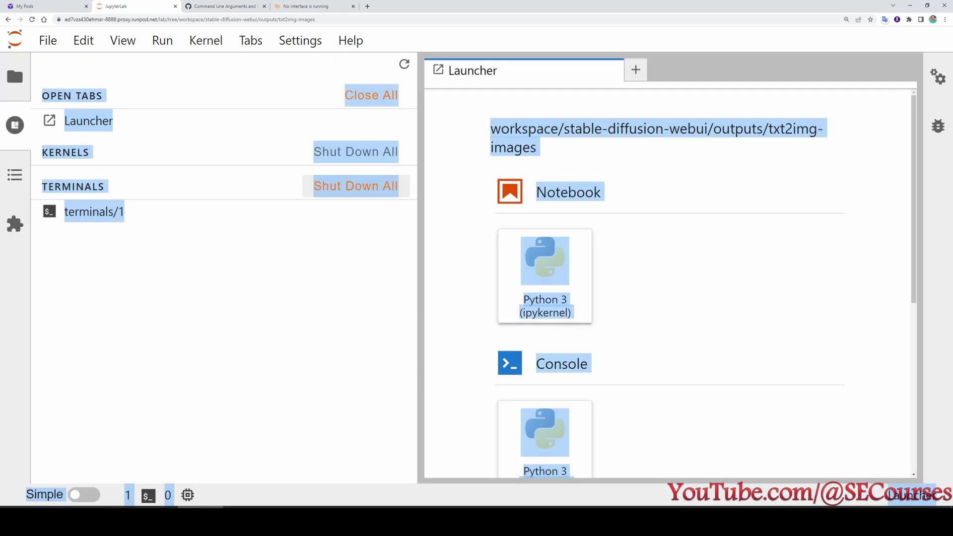
{"action": "left_click", "coordinate": [15, 76]}
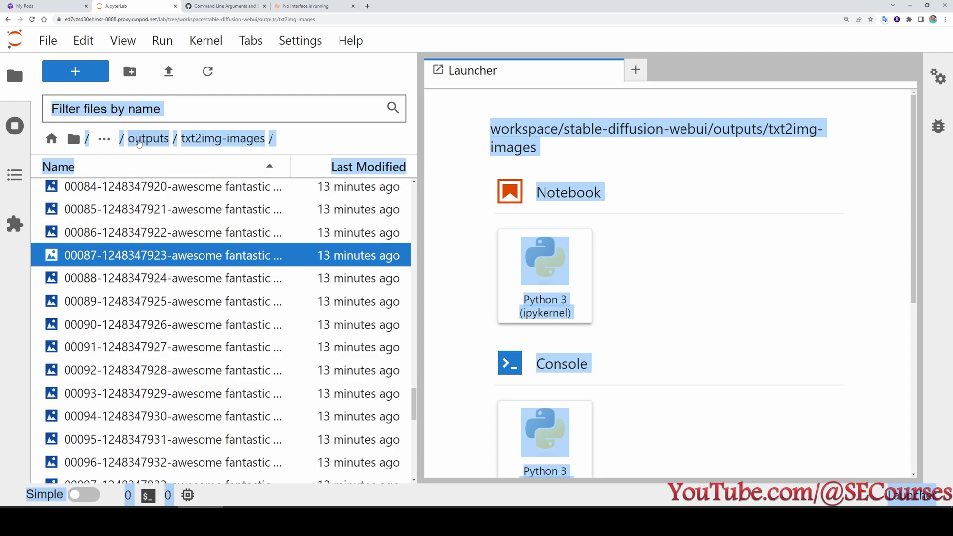
{"action": "left_click", "coordinate": [104, 139]}
{"action": "scroll", "coordinate": [241, 380], "scroll_direction": "down", "scroll_amount": 7}
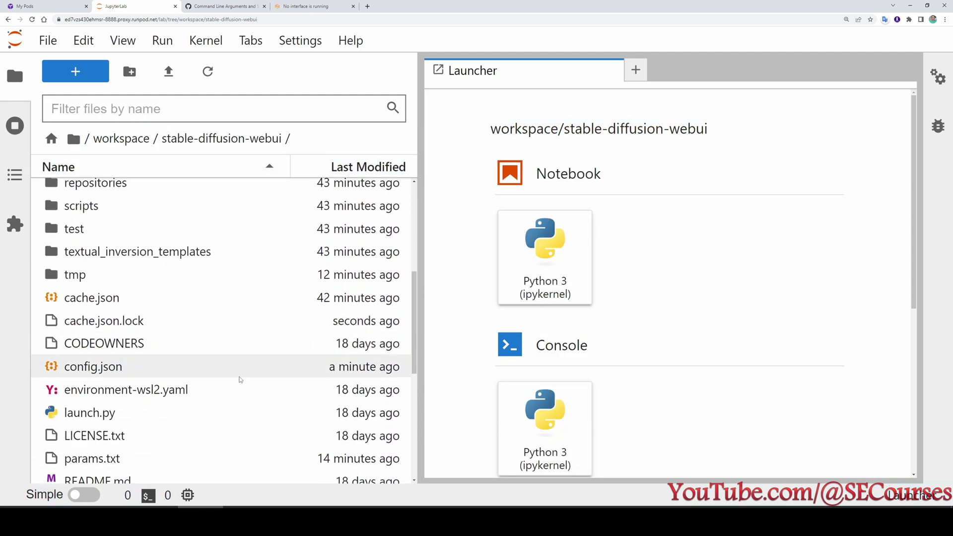
{"action": "scroll", "coordinate": [240, 380], "scroll_direction": "down", "scroll_amount": 5}
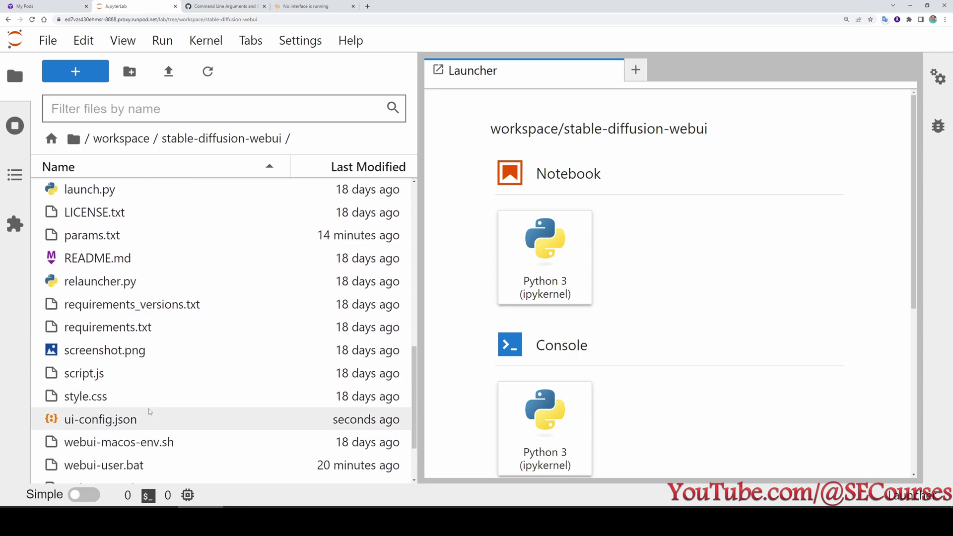
Change --port from 3010 to 3011 in webui-user.sh, save it, and start a new terminal.
{"action": "scroll", "coordinate": [139, 412], "scroll_direction": "down", "scroll_amount": 2}
{"action": "double_click", "coordinate": [145, 405]}
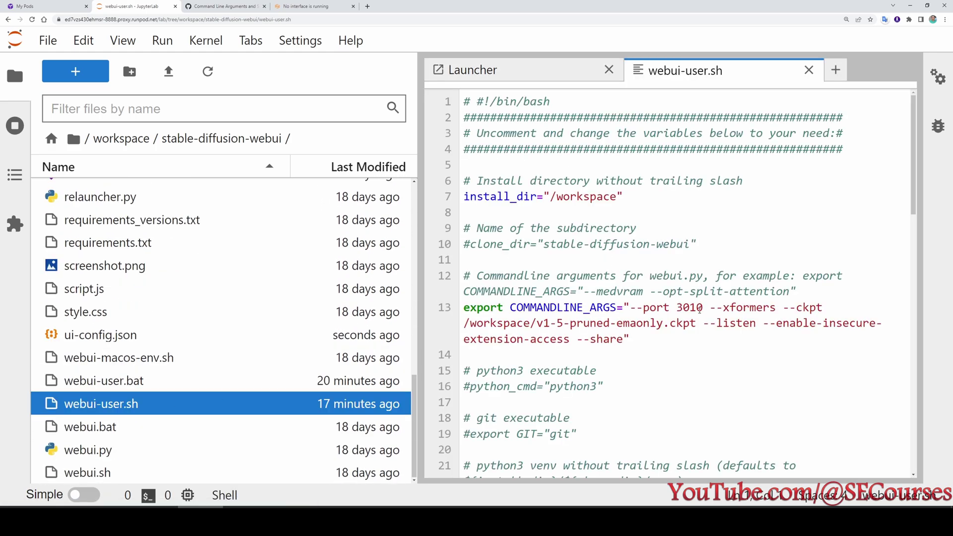
{"action": "left_click", "coordinate": [700, 309]}
{"action": "key", "text": "BackSpace"}
{"action": "type", "text": "1"}
{"action": "key", "text": "ctrl+s"}
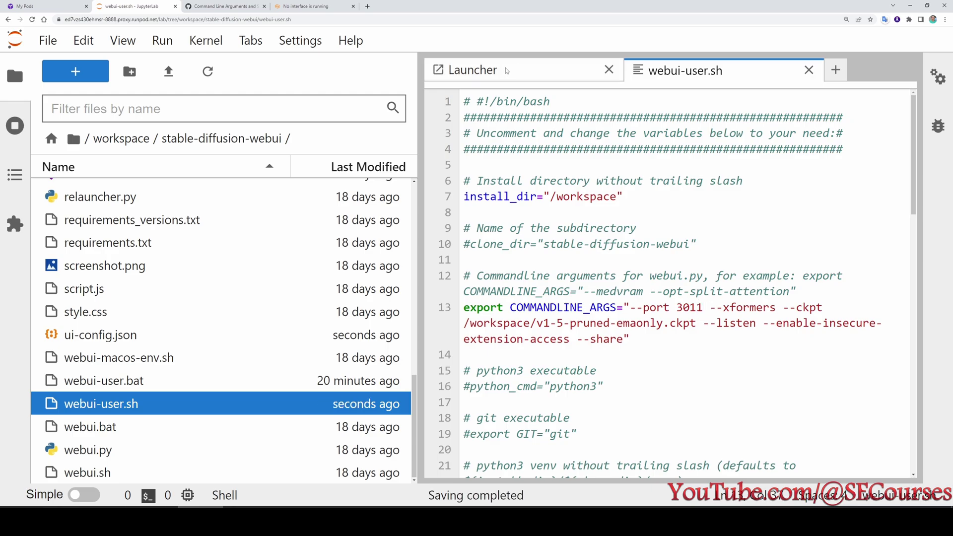
{"action": "left_click", "coordinate": [506, 70]}
{"action": "left_click", "coordinate": [550, 331]}
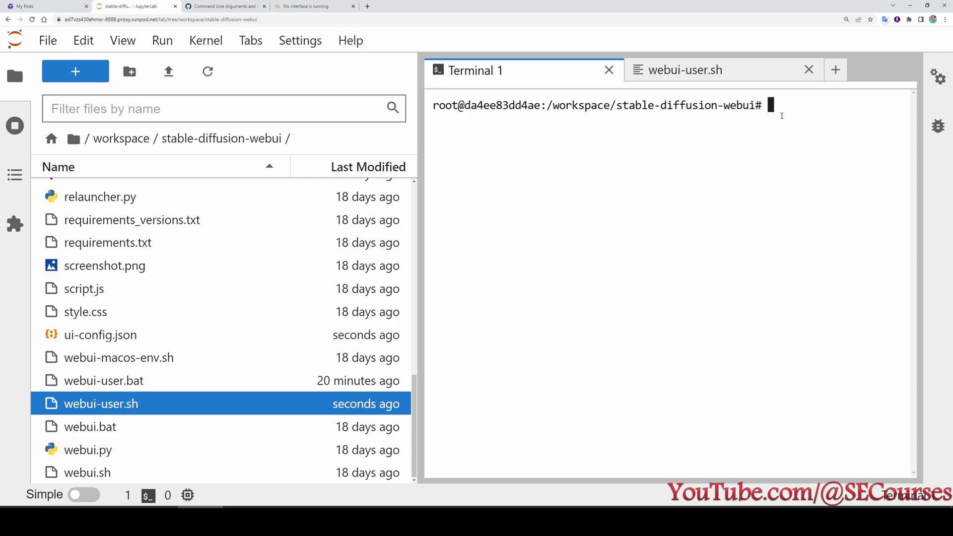
Run the relauncher script and note the Dreambooth and SD-WebUI revision hashes.
{"action": "type", "text": "python relauncher.py"}
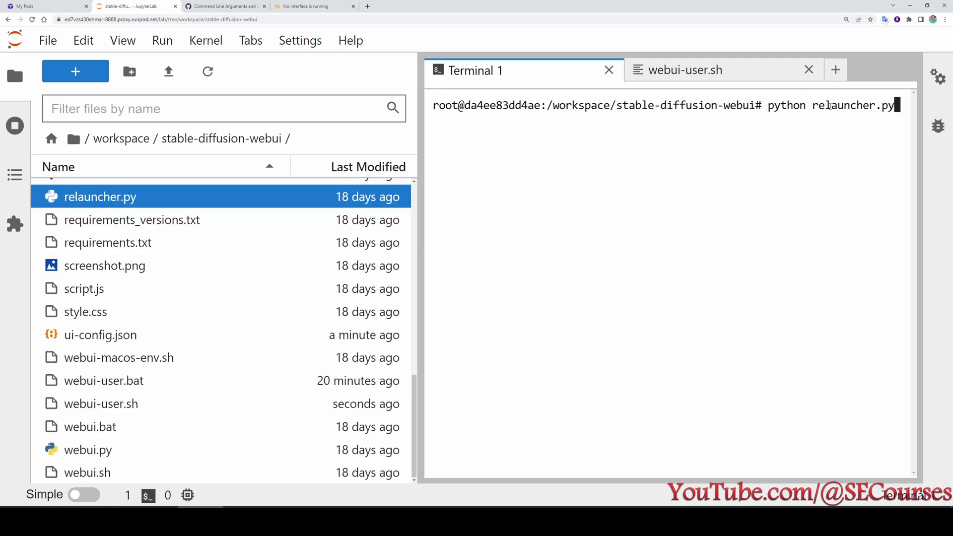
{"action": "key", "text": "Return"}
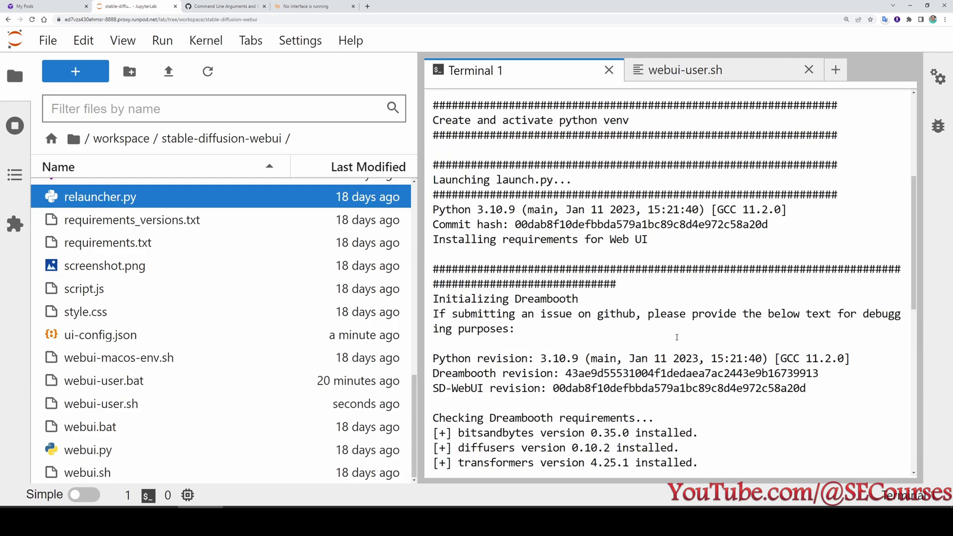
{"action": "scroll", "coordinate": [642, 293], "scroll_direction": "up", "scroll_amount": 2}
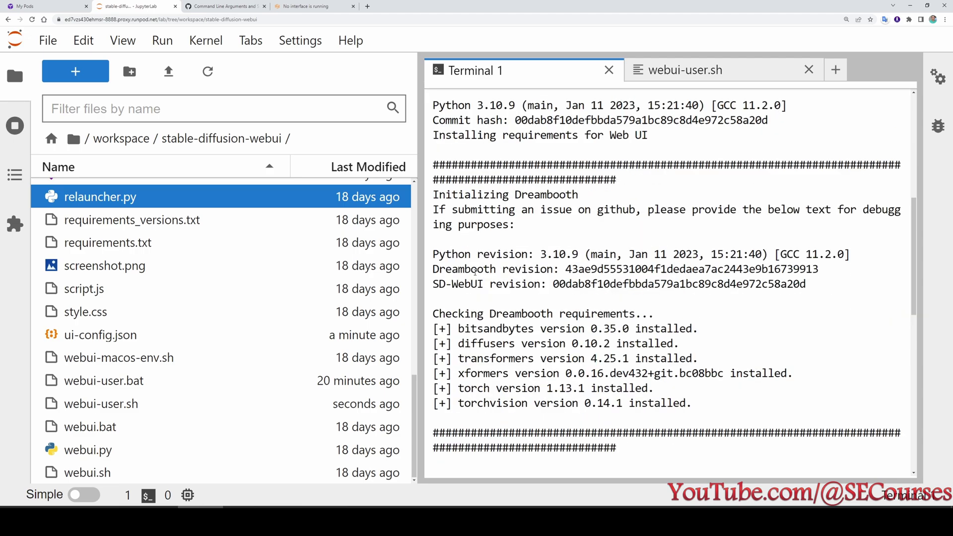
{"action": "double_click", "coordinate": [601, 269]}
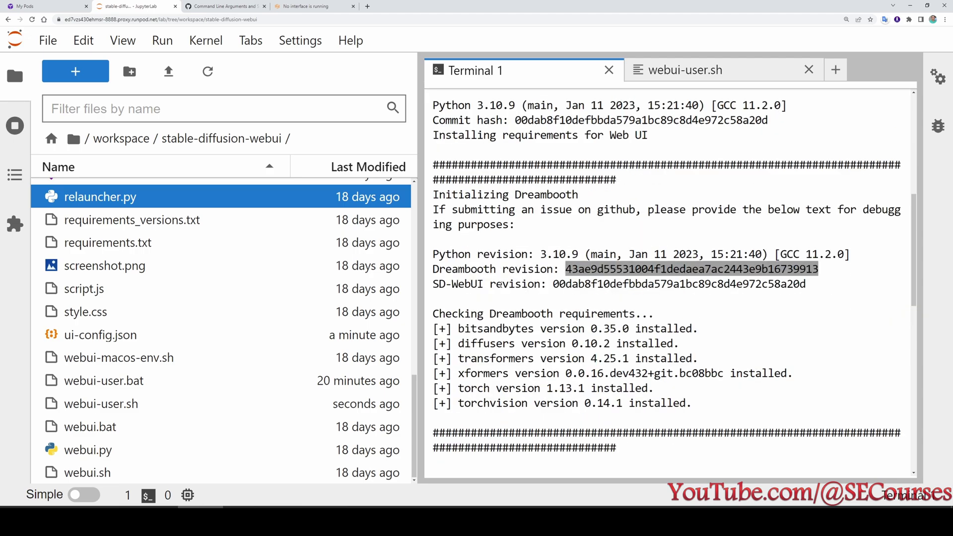
{"action": "double_click", "coordinate": [679, 284]}
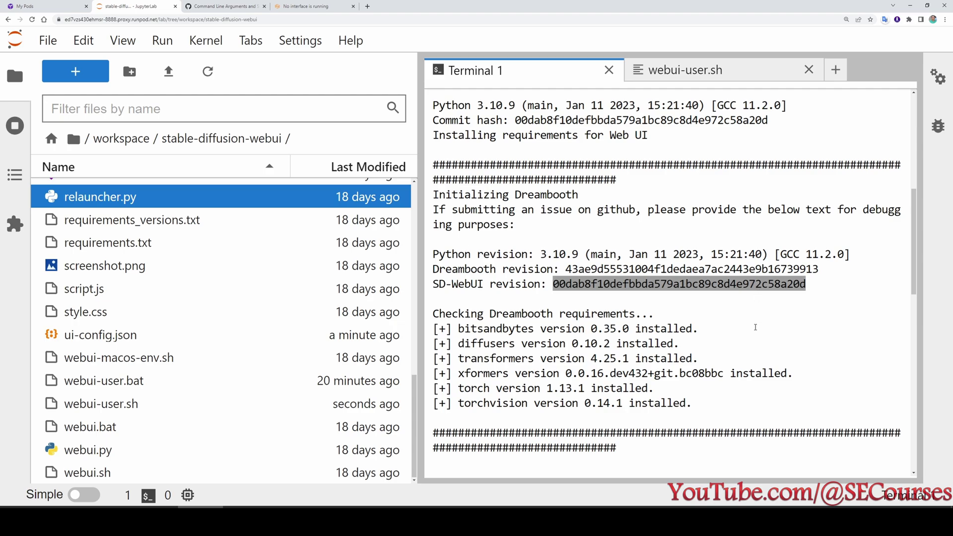
{"action": "scroll", "coordinate": [534, 244], "scroll_direction": "down", "scroll_amount": 2}
Open the new public gradio link in a new browser tab.
{"action": "left_click_drag", "start_coordinate": [826, 403], "coordinate": [581, 403]}
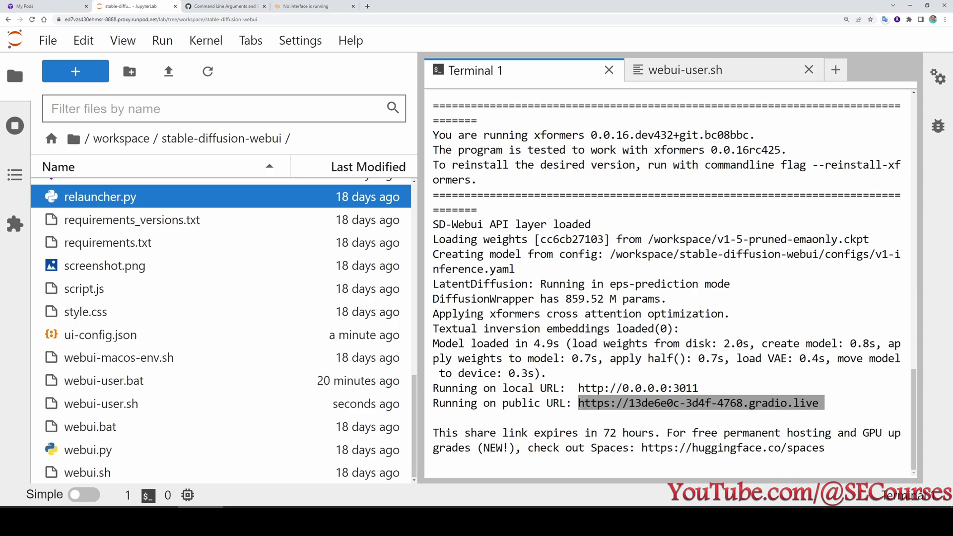
{"action": "key", "text": "ctrl+c"}
{"action": "key", "text": "ctrl+t"}
{"action": "key", "text": "ctrl+v"}
{"action": "key", "text": "Return"}
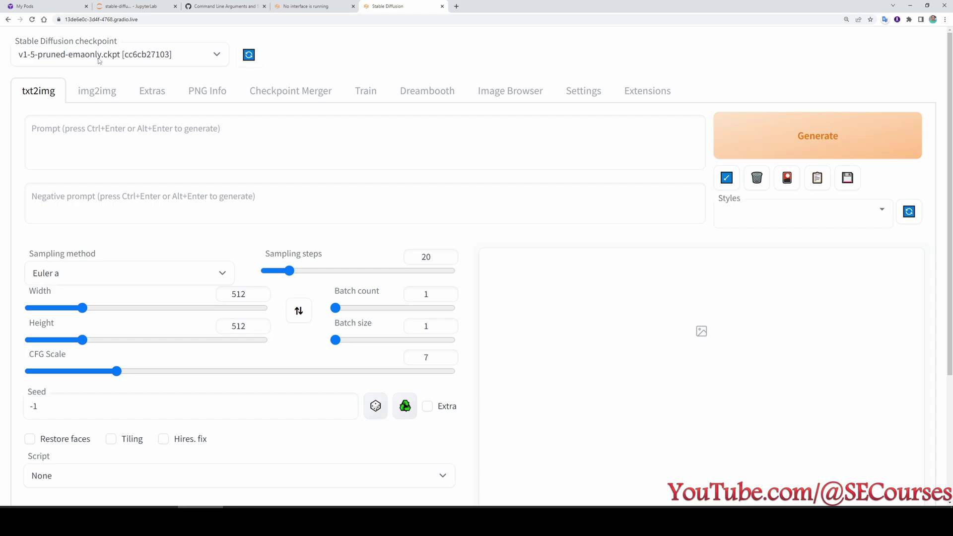
Check the Dreambooth Source Checkpoint list, which offers only v1-5-pruned-emaonly.ckpt, then view the Hugging Face model files.
{"action": "left_click", "coordinate": [428, 90]}
{"action": "scroll", "coordinate": [253, 221], "scroll_direction": "down", "scroll_amount": 1}
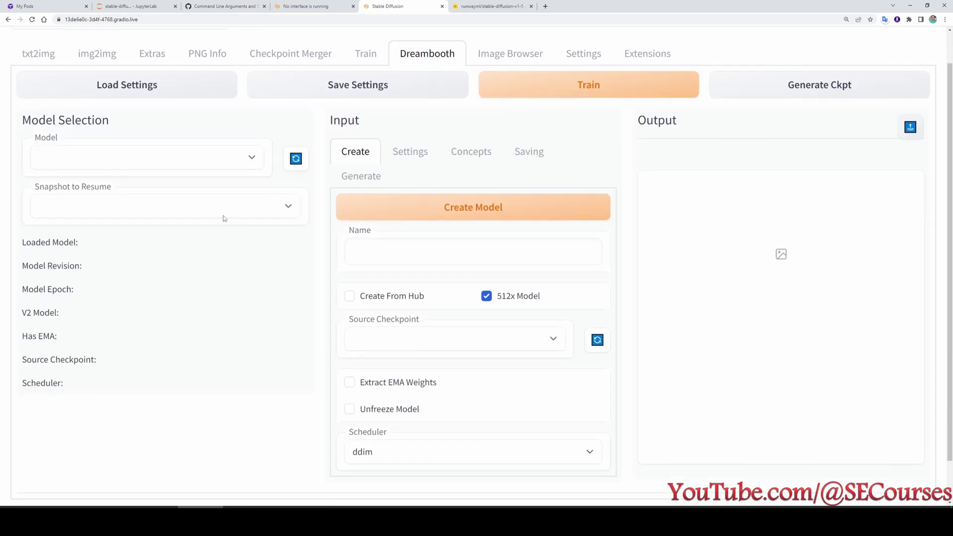
{"action": "scroll", "coordinate": [417, 286], "scroll_direction": "down", "scroll_amount": 1}
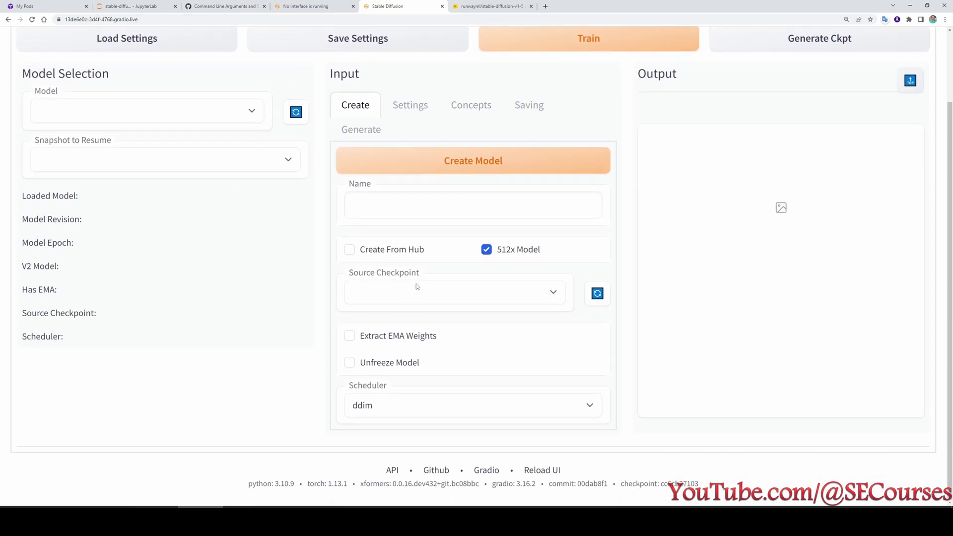
{"action": "left_click", "coordinate": [404, 299]}
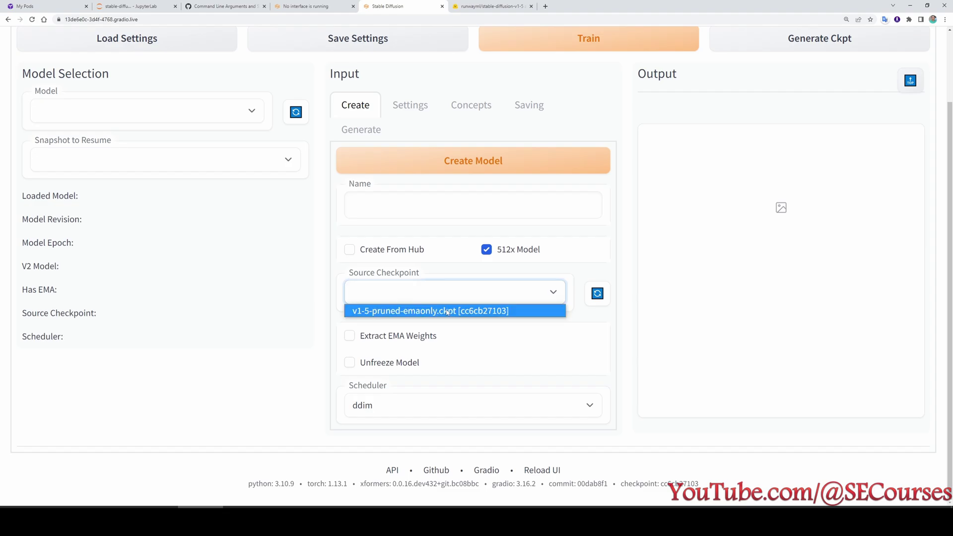
{"action": "left_click", "coordinate": [476, 5]}
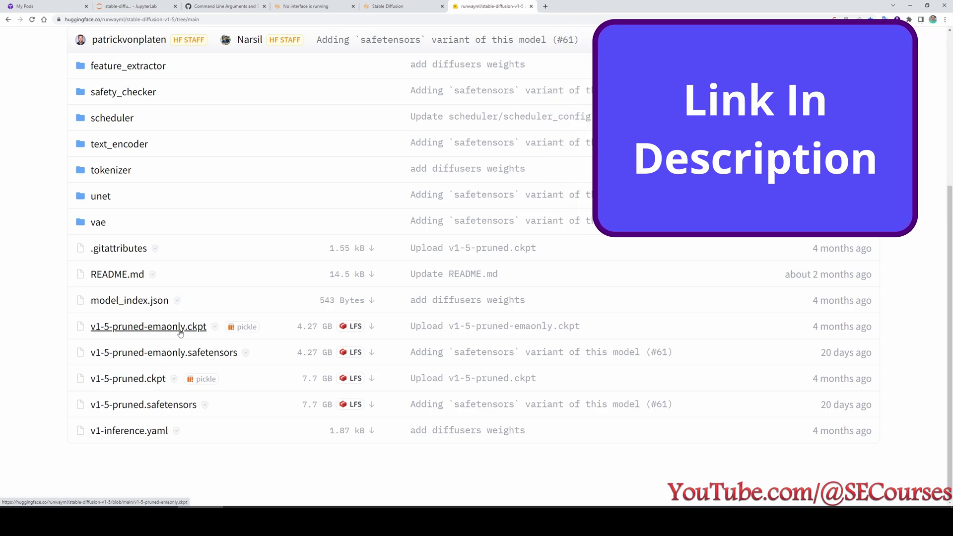
Copy the download link address of the 7.7 GB v1-5-pruned.ckpt from its Hugging Face file page.
{"action": "left_click", "coordinate": [141, 380]}
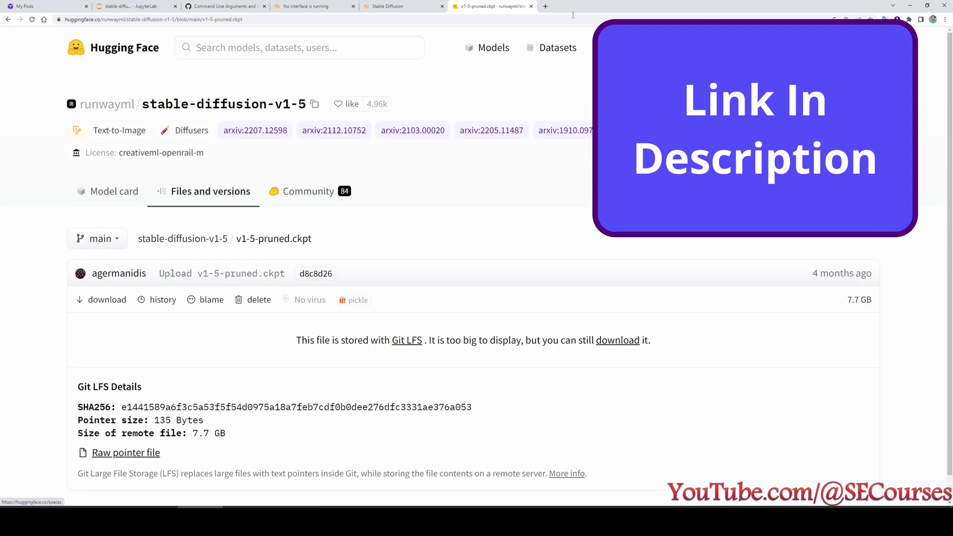
{"action": "scroll", "coordinate": [395, 240], "scroll_direction": "down", "scroll_amount": 1}
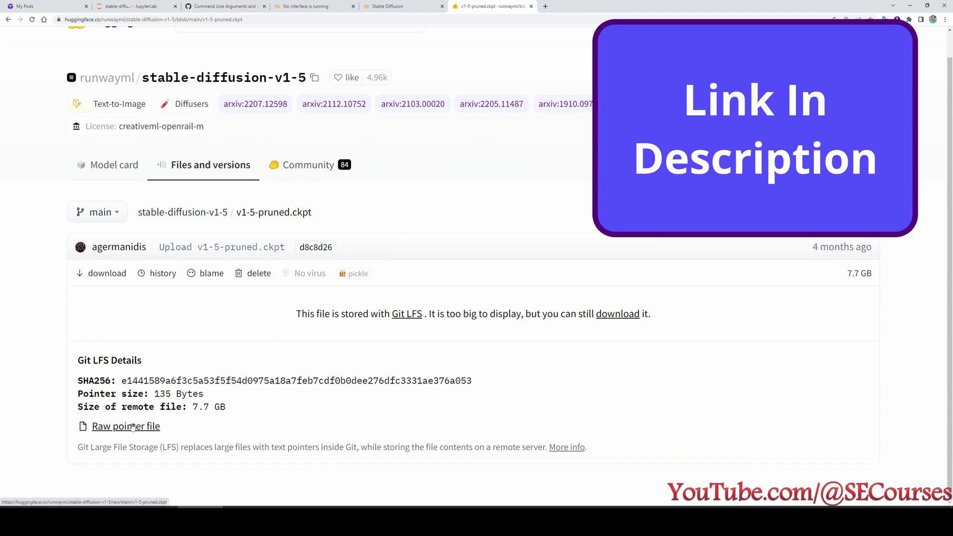
{"action": "right_click", "coordinate": [121, 277]}
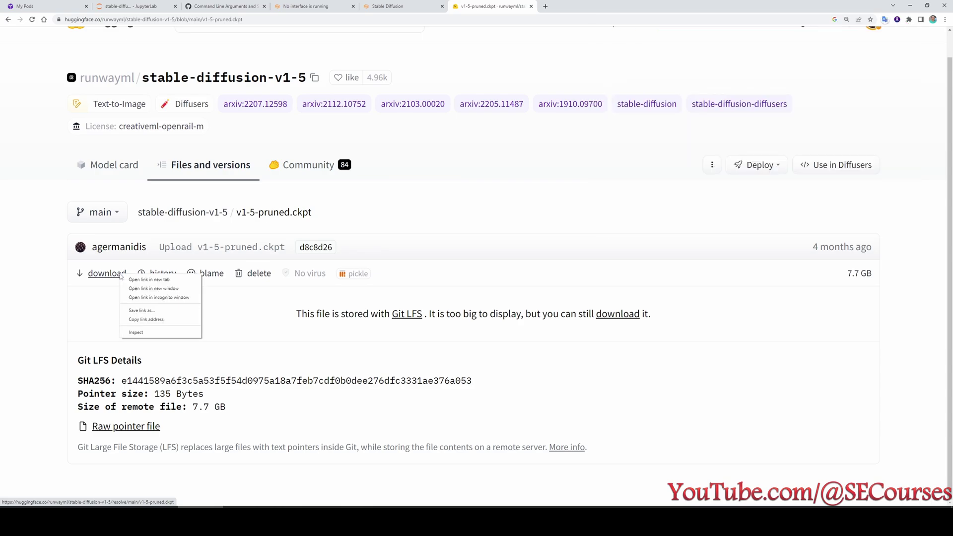
{"action": "left_click", "coordinate": [156, 323]}
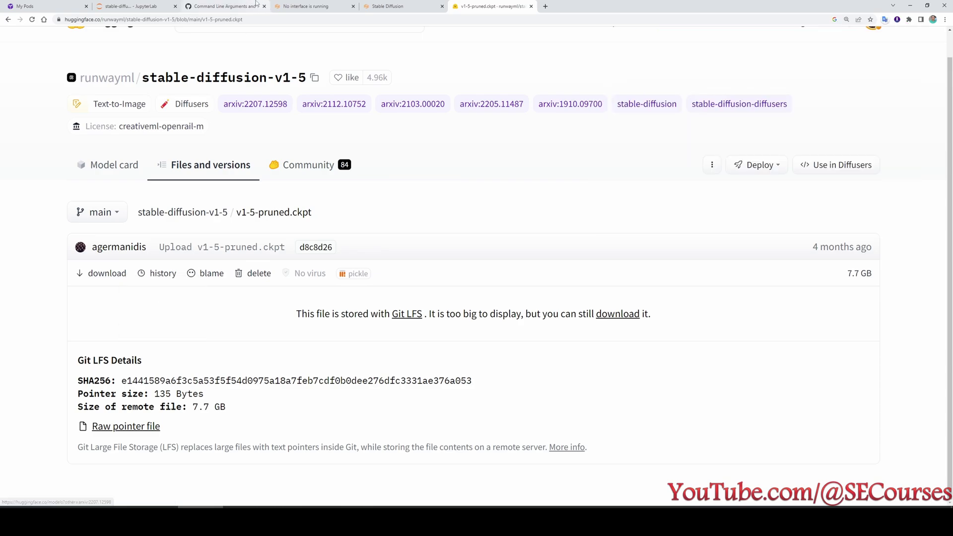
{"action": "left_click", "coordinate": [134, 6]}
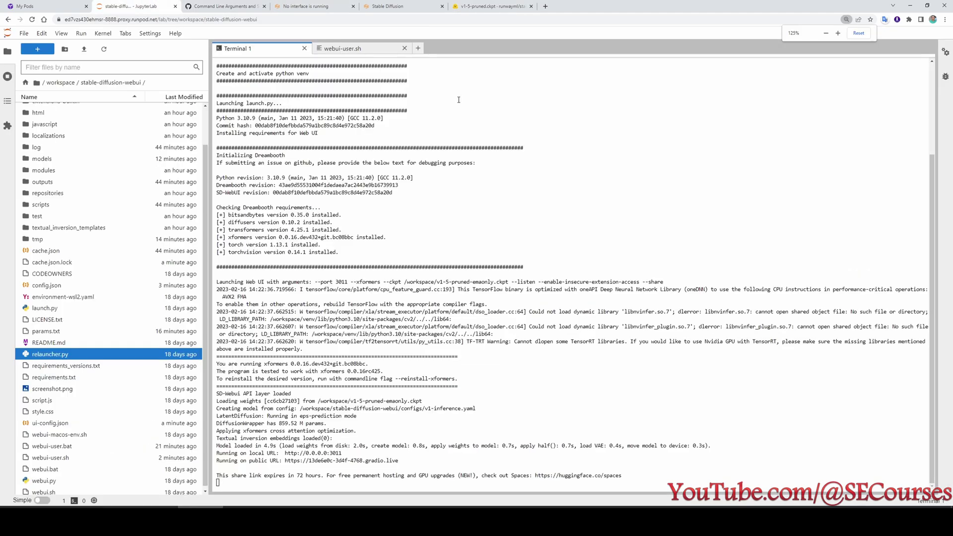
Start a second JupyterLab terminal in stable-diffusion-webui and bring up the runpod/runpodctl GitHub repository.
{"action": "left_click", "coordinate": [418, 49]}
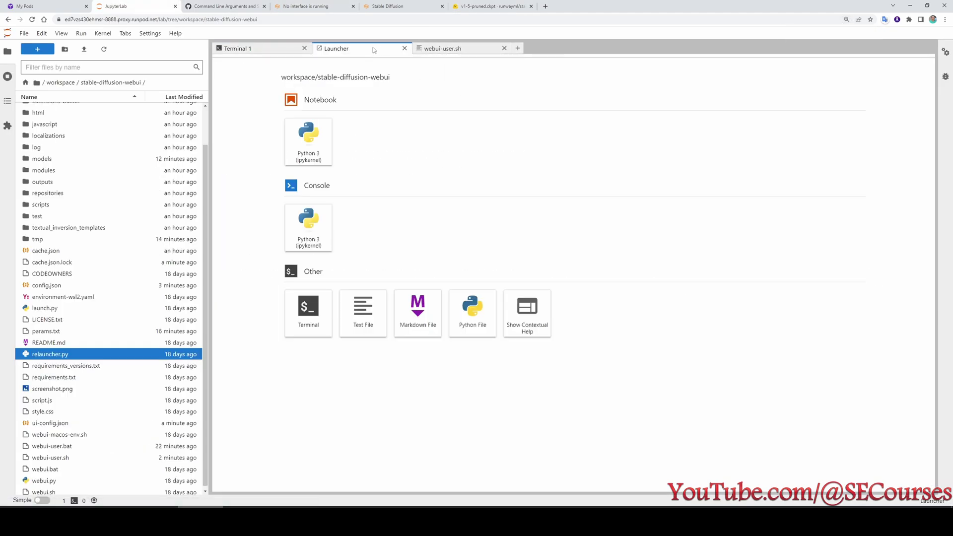
{"action": "left_click", "coordinate": [519, 49]}
{"action": "double_click", "coordinate": [312, 321]}
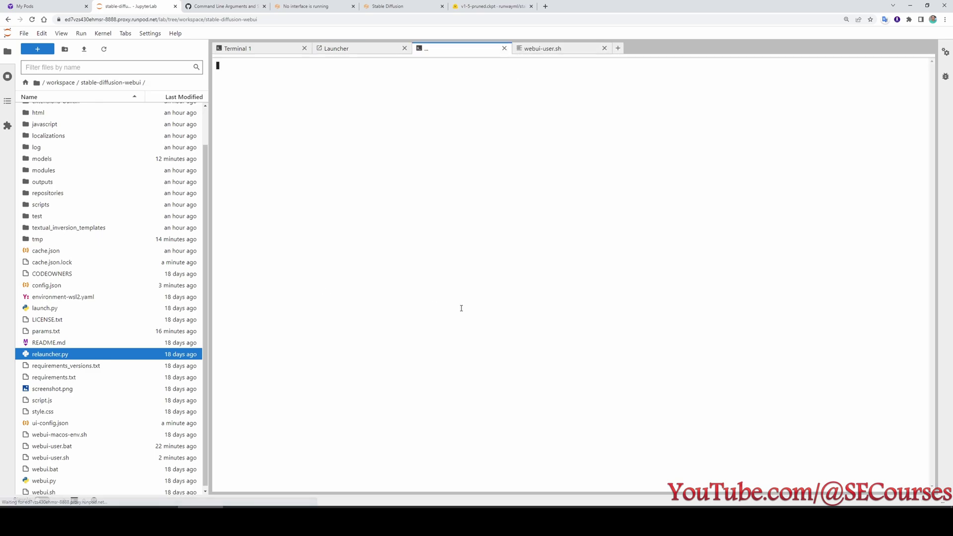
{"action": "left_click", "coordinate": [546, 6]}
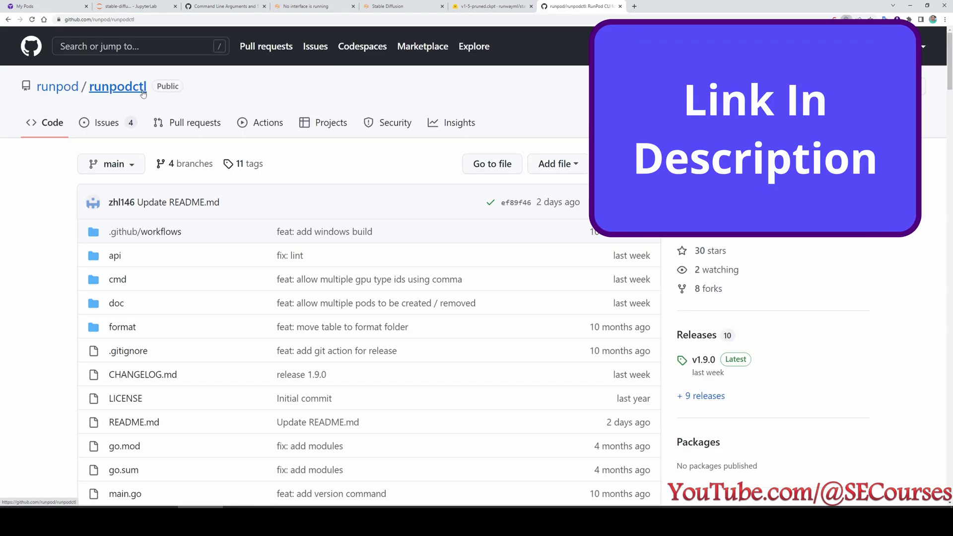
Copy the linux wget install command for runpodctl from the GitHub README.
{"action": "scroll", "coordinate": [101, 264], "scroll_direction": "down", "scroll_amount": 2}
{"action": "scroll", "coordinate": [100, 265], "scroll_direction": "down", "scroll_amount": 8}
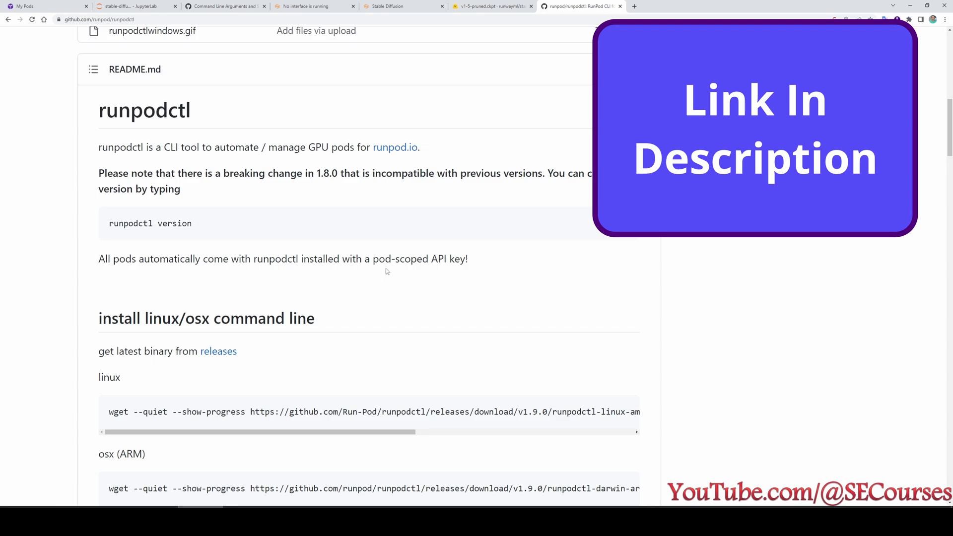
{"action": "scroll", "coordinate": [404, 263], "scroll_direction": "down", "scroll_amount": 1}
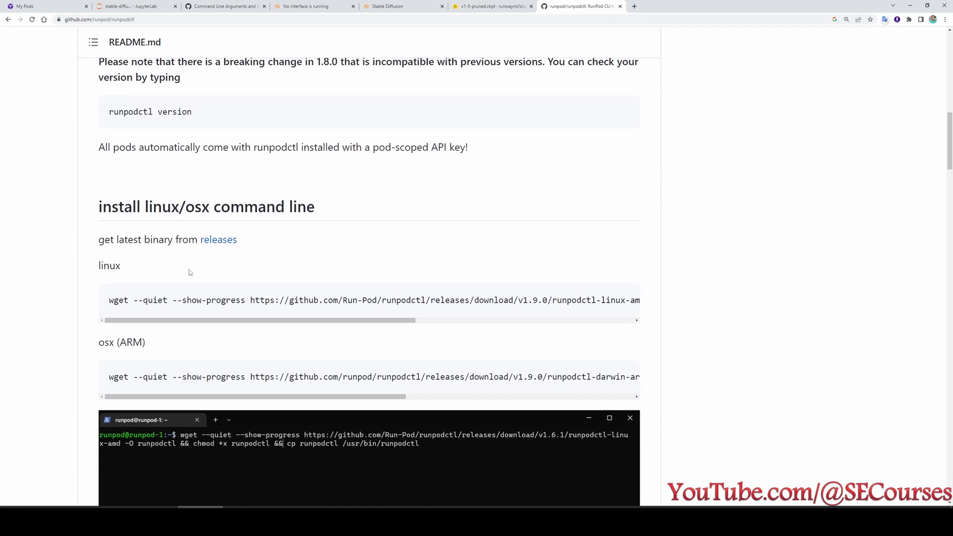
{"action": "left_click_drag", "start_coordinate": [108, 305], "coordinate": [667, 300]}
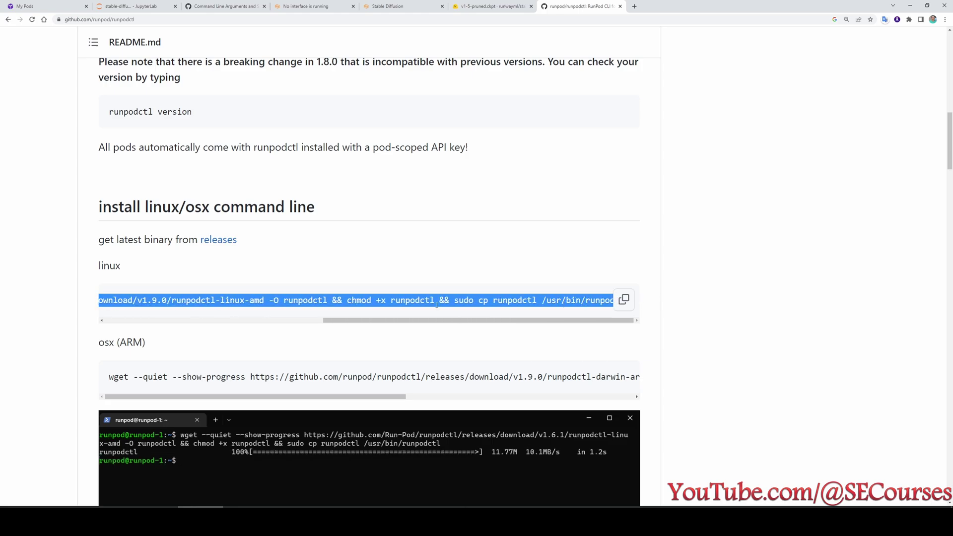
{"action": "type", "text": "runpodc"}
{"action": "left_click", "coordinate": [624, 300]}
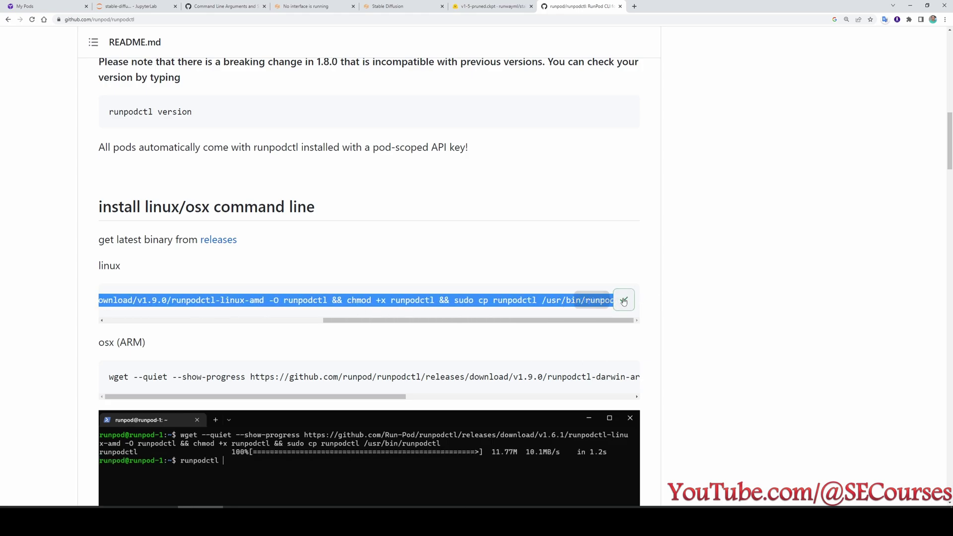
{"action": "left_click", "coordinate": [134, 7]}
Paste and run the runpodctl wget/chmod/cp install command in Terminal 2.
{"action": "key", "text": "ctrl+plus"}
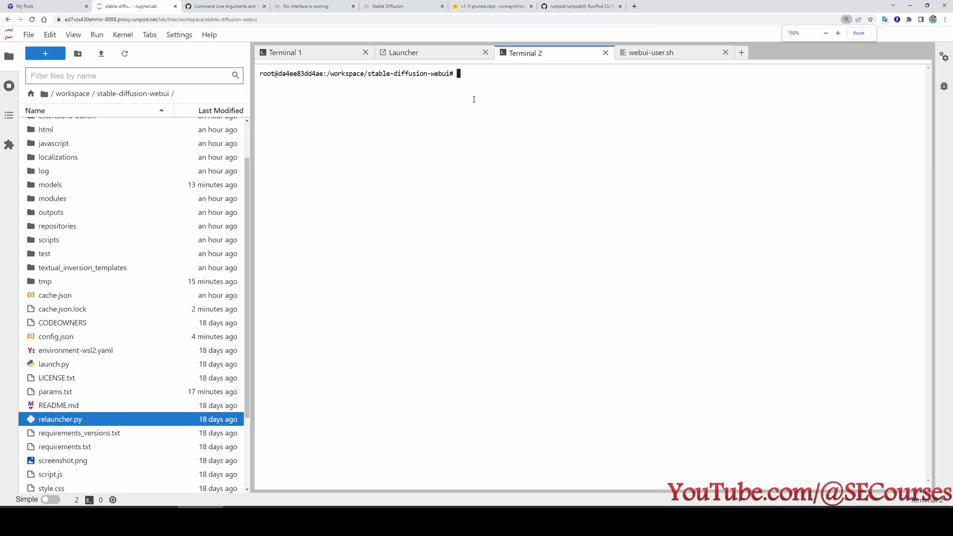
{"action": "right_click", "coordinate": [485, 76]}
{"action": "left_click", "coordinate": [466, 73]}
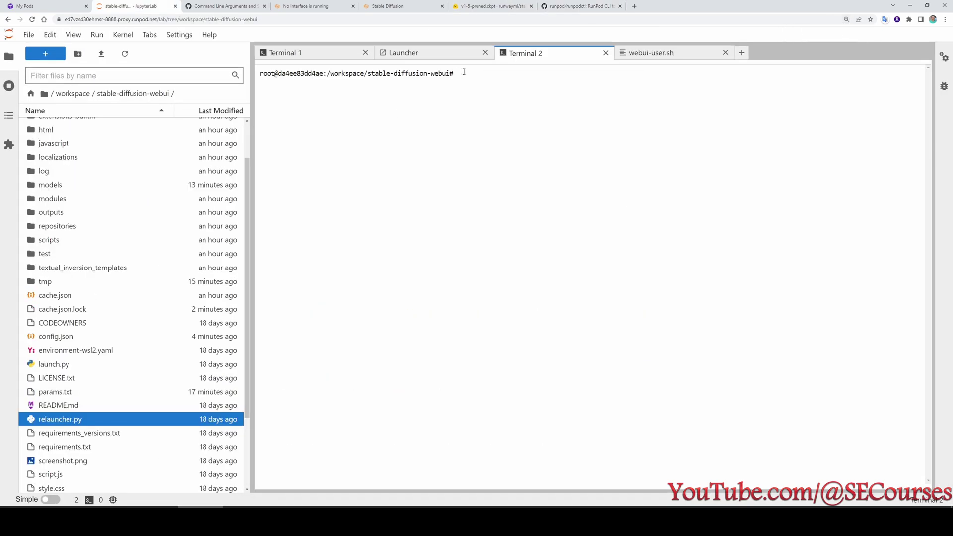
{"action": "key", "text": "ctrl+v"}
{"action": "key", "text": "Return"}
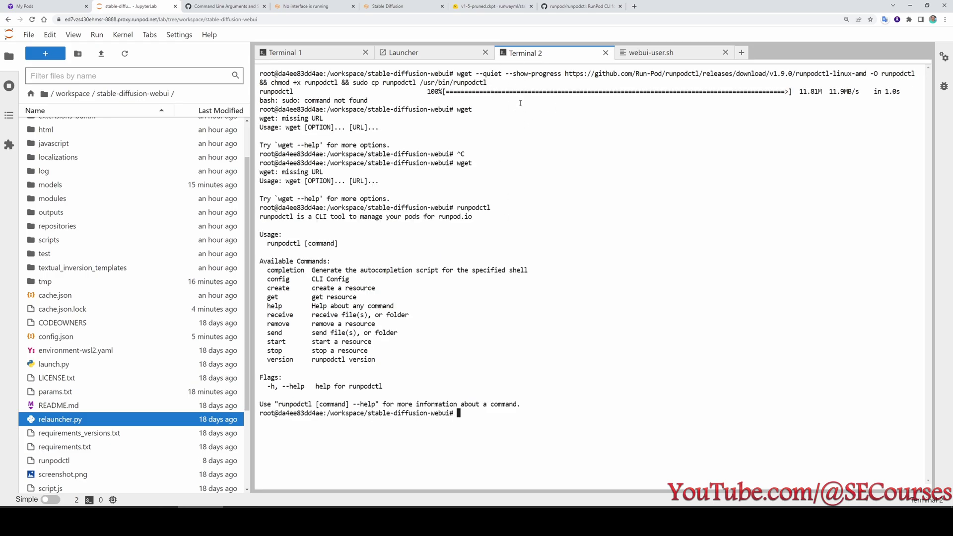
Run runpodctl to list its commands such as send, receive, start and stop.
{"action": "key", "text": "Up"}
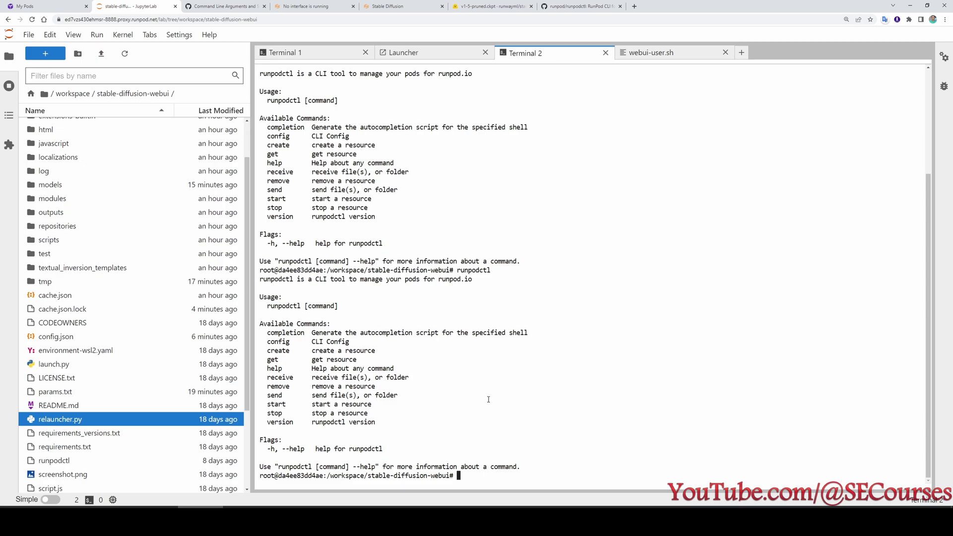
{"action": "left_click", "coordinate": [485, 6]}
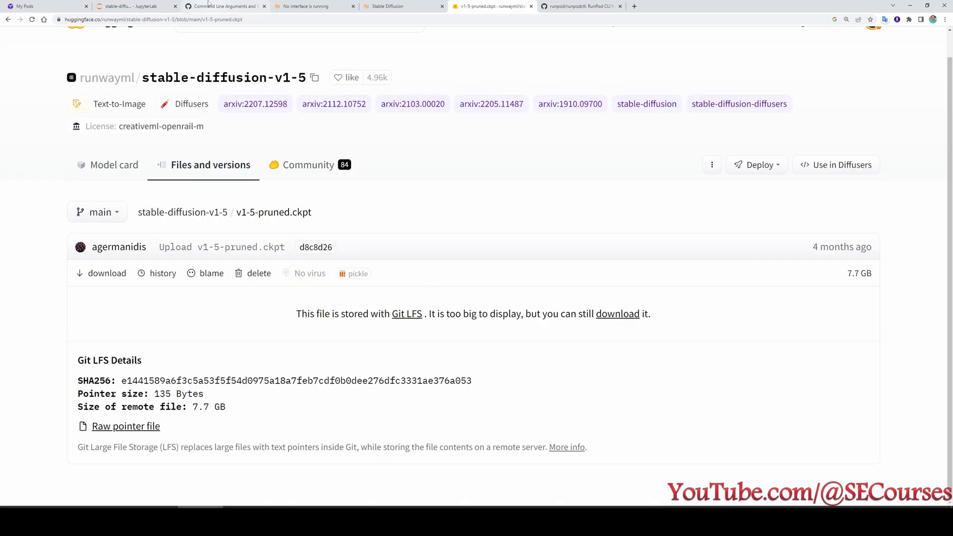
{"action": "left_click", "coordinate": [210, 5]}
{"action": "left_click", "coordinate": [133, 6]}
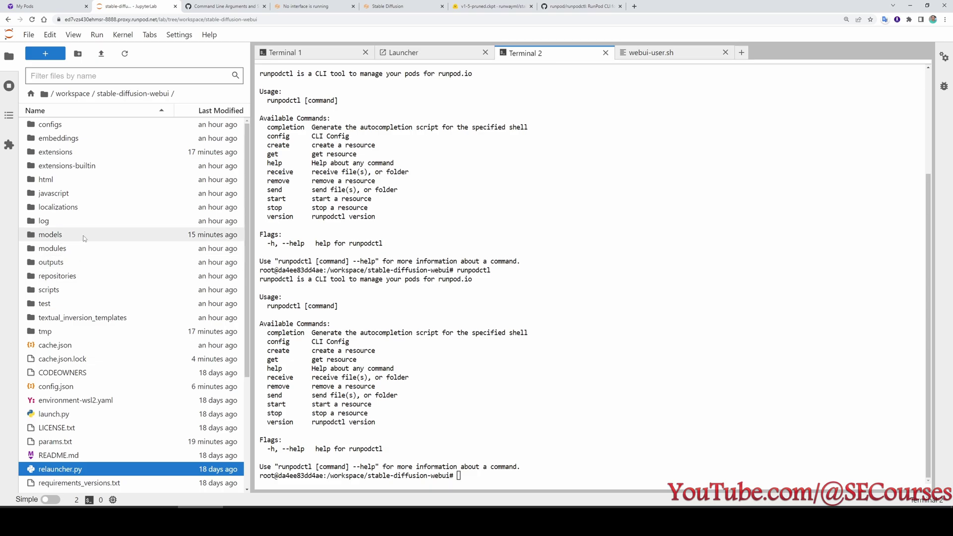
Open Terminal 3 in models/Stable-diffusion and type wget at the prompt.
{"action": "left_click", "coordinate": [63, 236]}
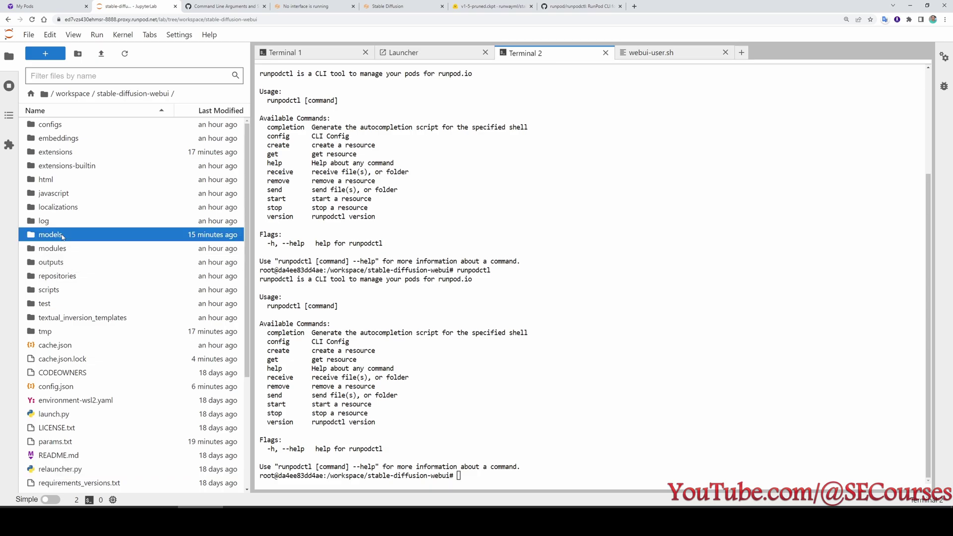
{"action": "double_click", "coordinate": [63, 236]}
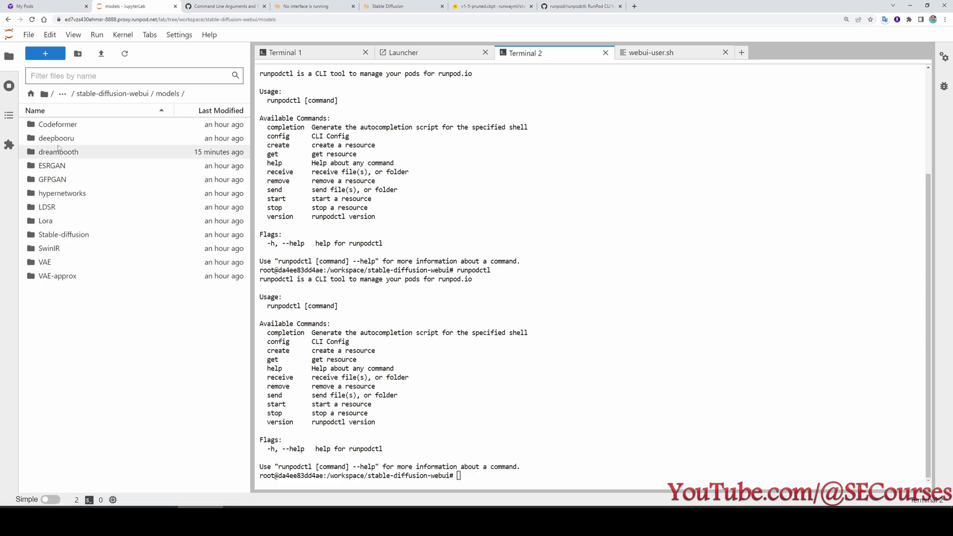
{"action": "left_click", "coordinate": [66, 237]}
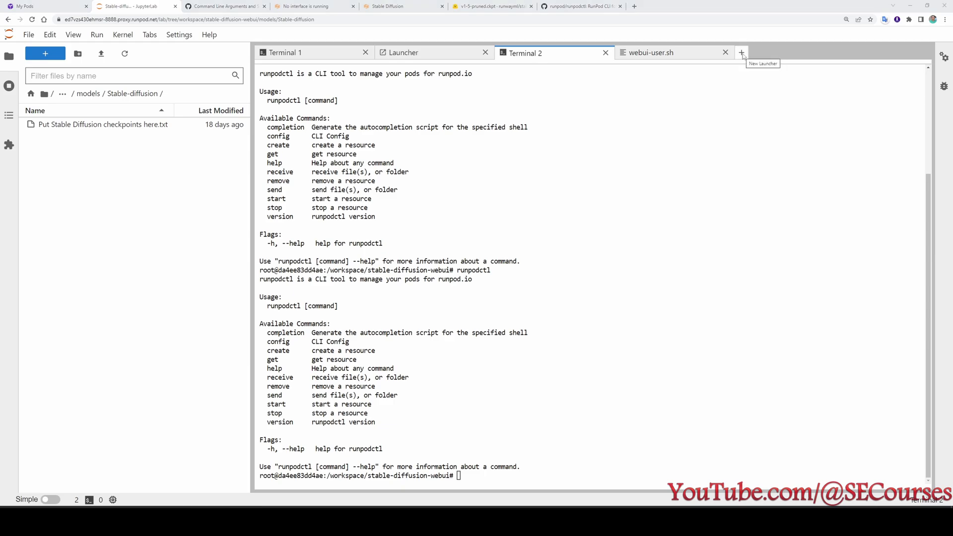
{"action": "left_click", "coordinate": [742, 52]}
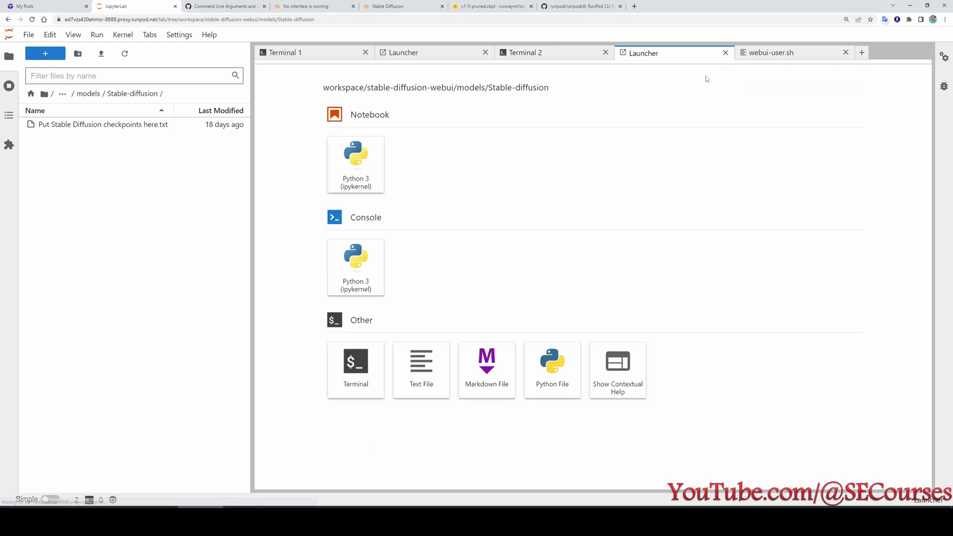
{"action": "left_click", "coordinate": [355, 370]}
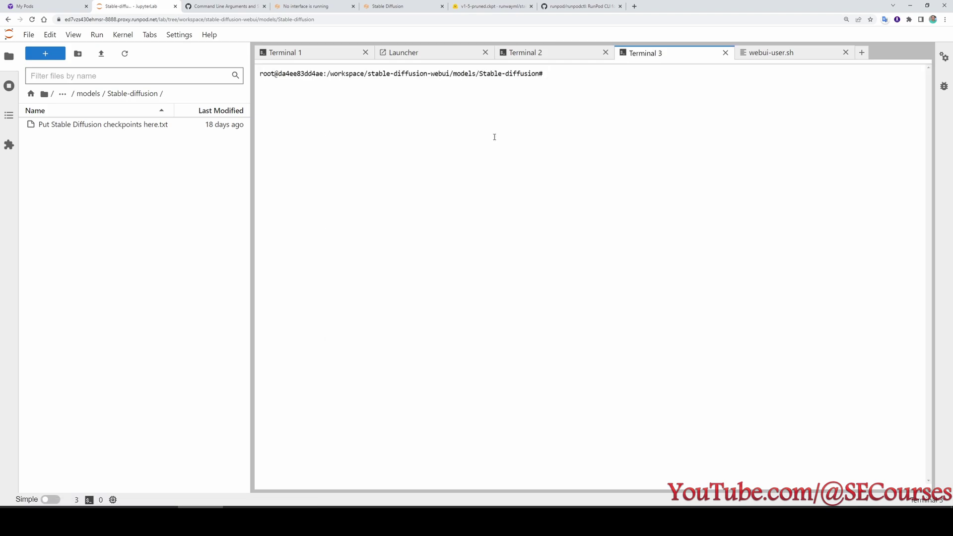
{"action": "left_click_drag", "start_coordinate": [541, 73], "coordinate": [327, 73]}
{"action": "left_click", "coordinate": [570, 85]}
{"action": "type", "text": "wget"}
Copy the v1-5-pruned.ckpt download link again from Hugging Face.
{"action": "left_click", "coordinate": [491, 6]}
{"action": "right_click", "coordinate": [103, 273]}
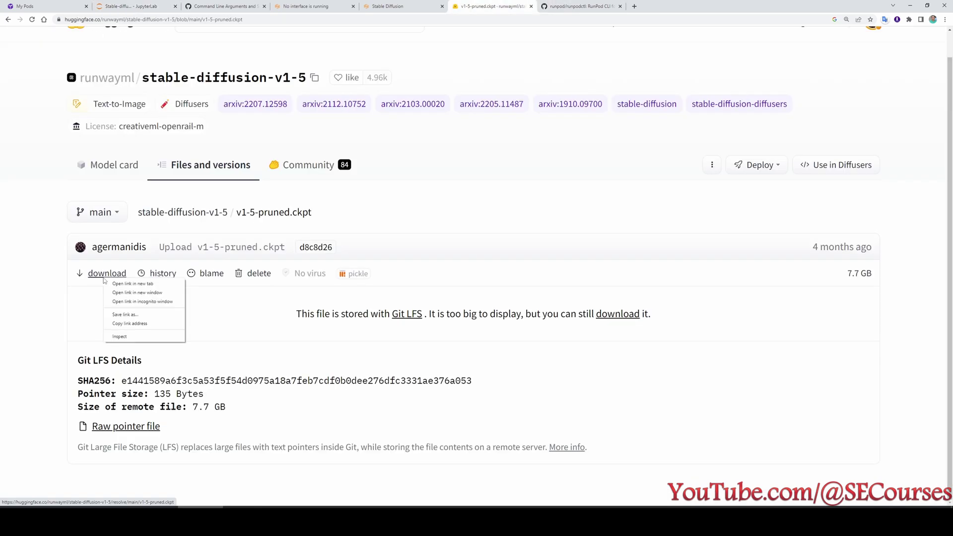
{"action": "left_click", "coordinate": [140, 325]}
{"action": "left_click", "coordinate": [223, 6]}
{"action": "left_click", "coordinate": [132, 6]}
Paste the link after wget and download the 7.17G v1-5-pruned.ckpt into models/Stable-diffusion.
{"action": "key", "text": "ctrl+v"}
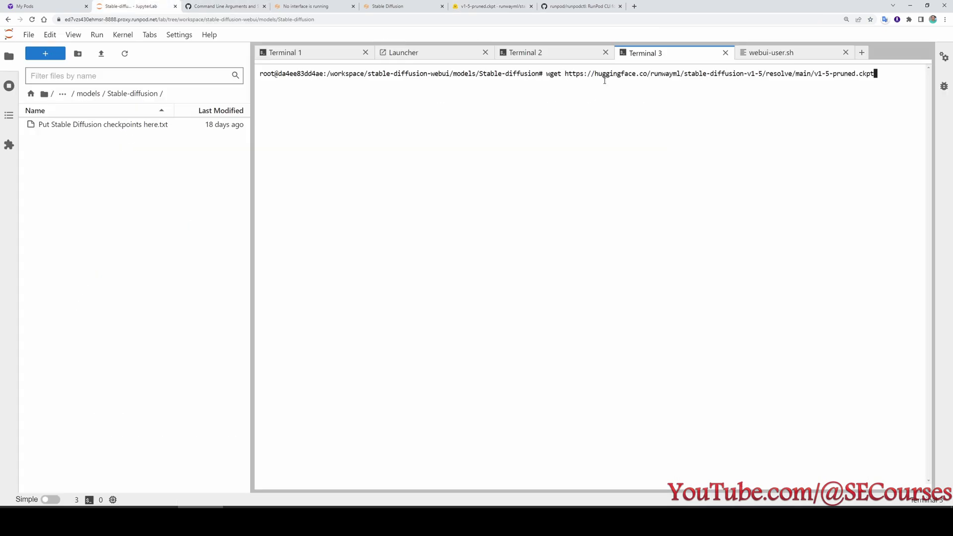
{"action": "key", "text": "Return"}
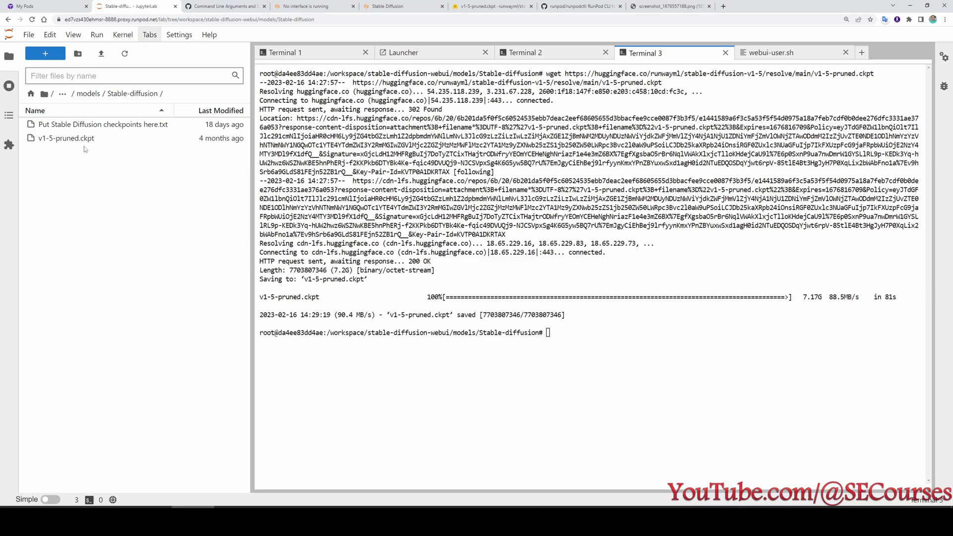
{"action": "mouse_move", "coordinate": [84, 145]}
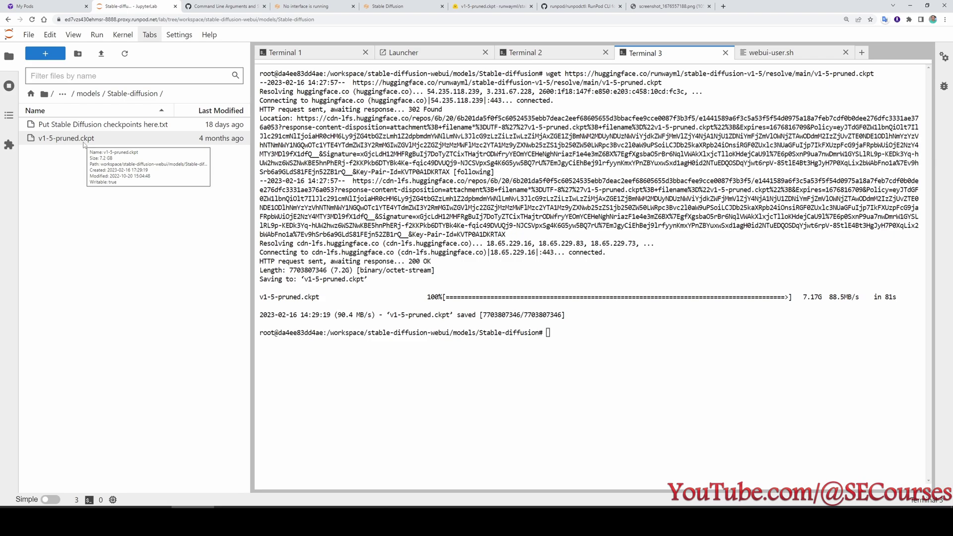
{"action": "left_click", "coordinate": [400, 5]}
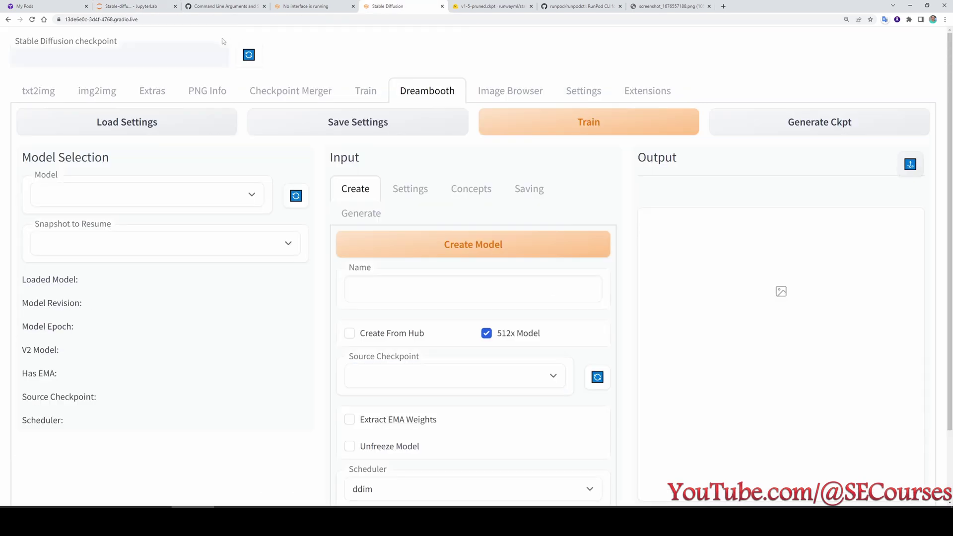
Load v1-5-pruned.ckpt [e1441589a6] as the web UI's active Stable Diffusion checkpoint.
{"action": "left_click", "coordinate": [203, 59]}
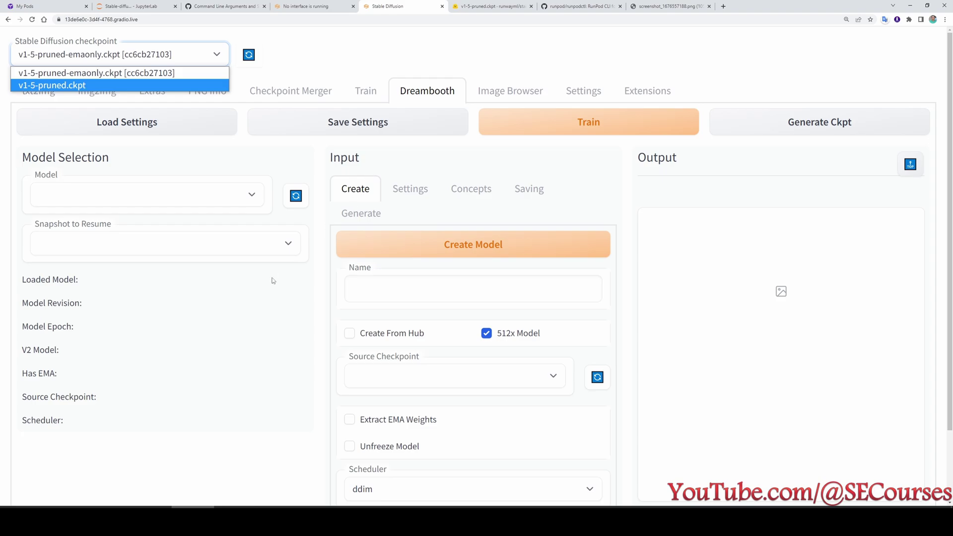
{"action": "scroll", "coordinate": [273, 281], "scroll_direction": "down", "scroll_amount": 2}
{"action": "scroll", "coordinate": [271, 290], "scroll_direction": "up", "scroll_amount": 2}
{"action": "scroll", "coordinate": [256, 338], "scroll_direction": "down", "scroll_amount": 1}
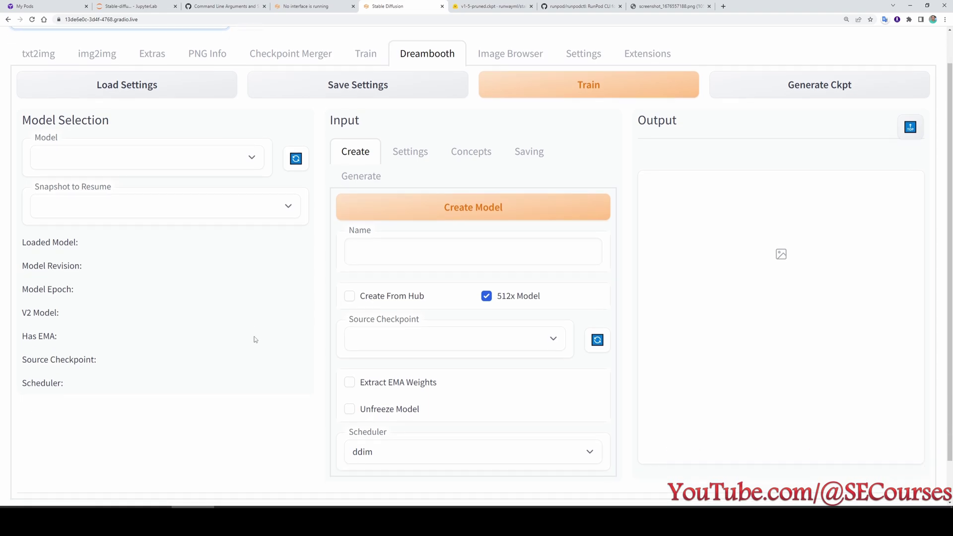
{"action": "scroll", "coordinate": [255, 338], "scroll_direction": "up", "scroll_amount": 1}
{"action": "left_click", "coordinate": [143, 57]}
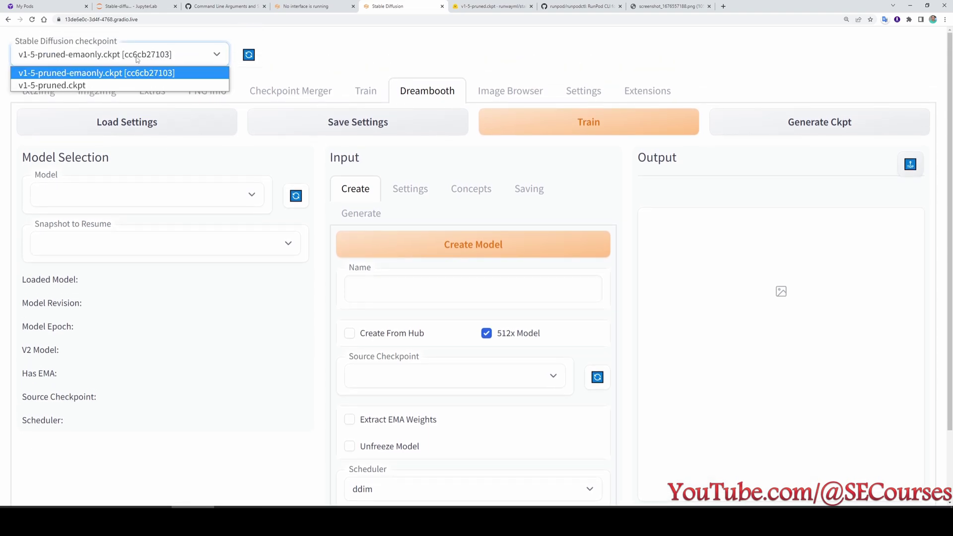
{"action": "left_click", "coordinate": [79, 86]}
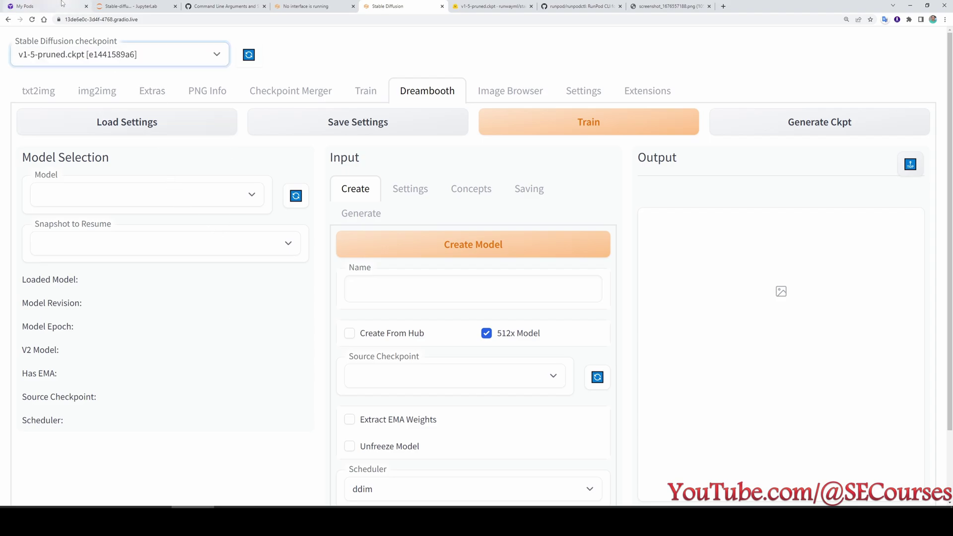
{"action": "left_click", "coordinate": [128, 6]}
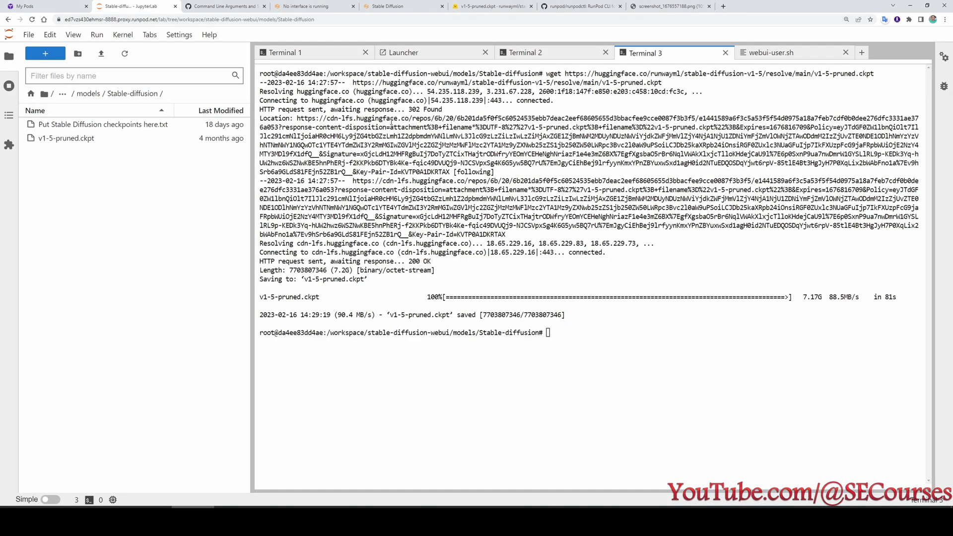
Confirm in Terminal 1 that the v1-5-pruned.ckpt weights loaded in 10.6s.
{"action": "left_click", "coordinate": [284, 52]}
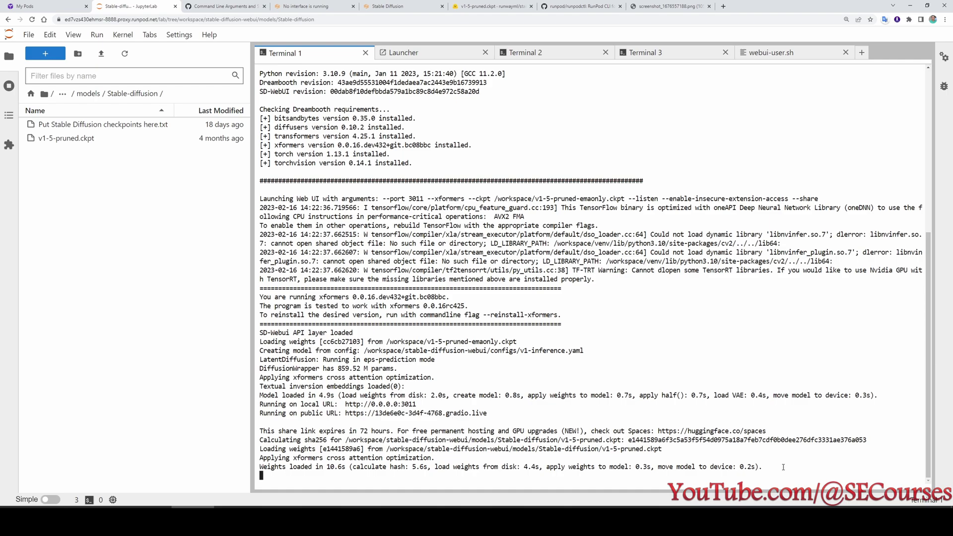
{"action": "scroll", "coordinate": [695, 461], "scroll_direction": "up", "scroll_amount": 4}
{"action": "scroll", "coordinate": [645, 457], "scroll_direction": "down", "scroll_amount": 4}
{"action": "scroll", "coordinate": [620, 454], "scroll_direction": "up", "scroll_amount": 7}
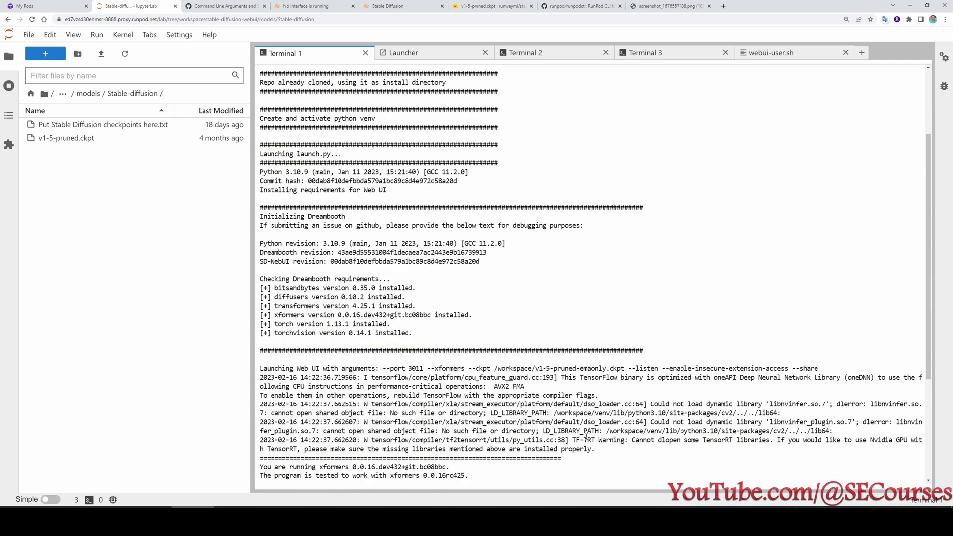
{"action": "scroll", "coordinate": [597, 452], "scroll_direction": "down", "scroll_amount": 7}
Open the RunPod pod's container logs.
{"action": "left_click", "coordinate": [25, 5]}
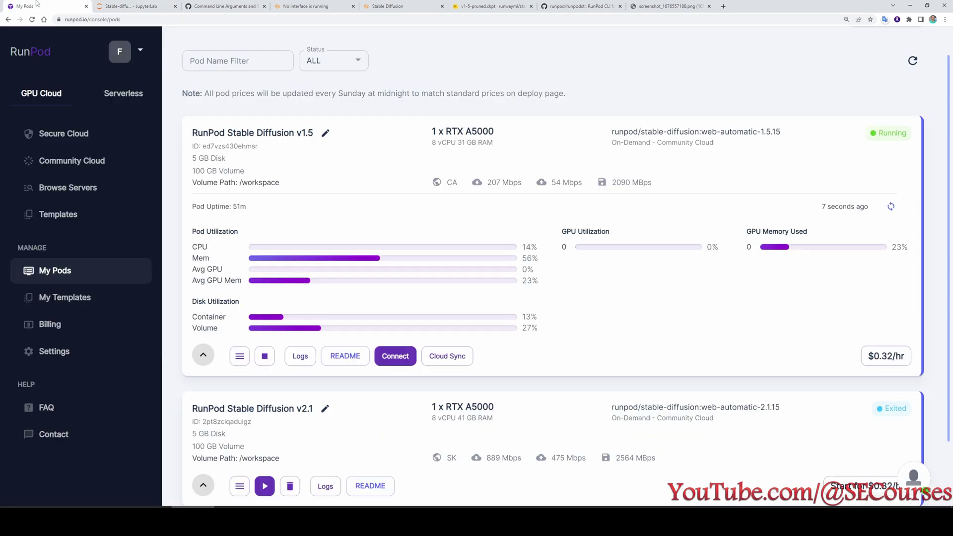
{"action": "left_click", "coordinate": [300, 355]}
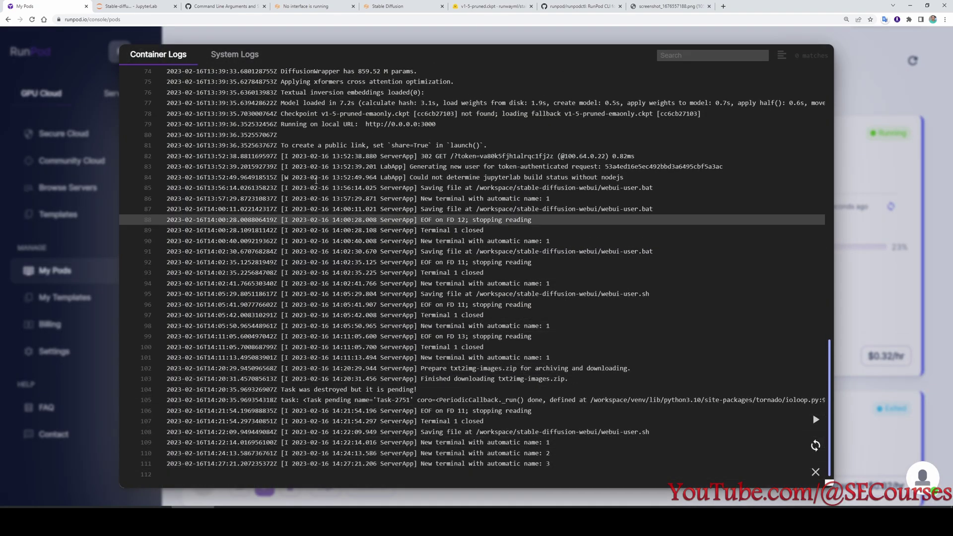
{"action": "left_click", "coordinate": [392, 6]}
Name the new Dreambooth model testsd15 and choose v1-5-pruned.ckpt as Source Checkpoint.
{"action": "left_click", "coordinate": [372, 210]}
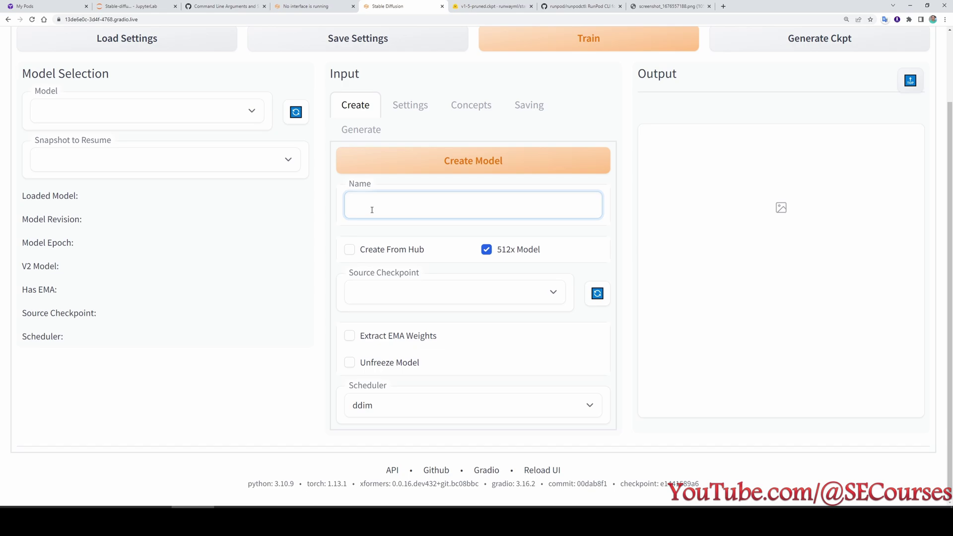
{"action": "type", "text": "testsd15"}
{"action": "left_click", "coordinate": [387, 293]}
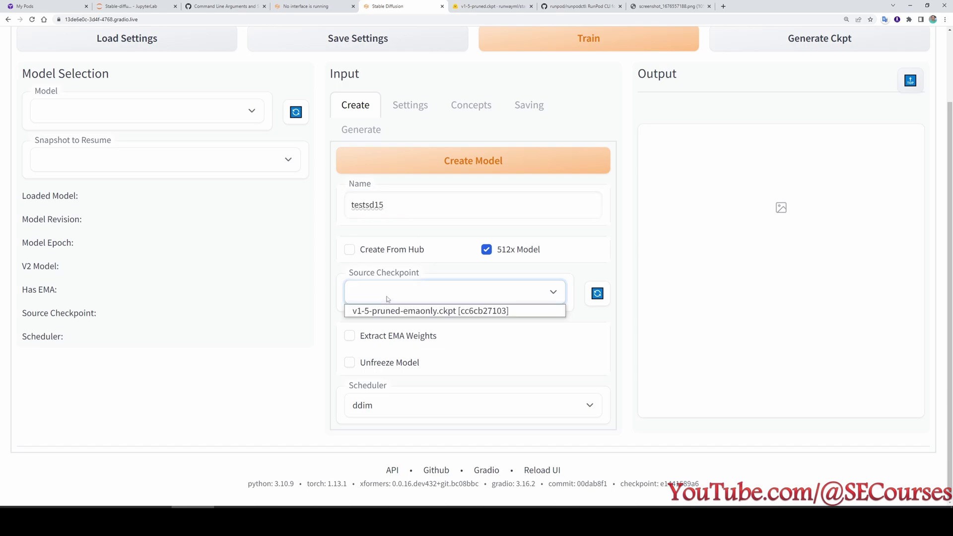
{"action": "left_click", "coordinate": [413, 297]}
{"action": "left_click", "coordinate": [416, 295]}
{"action": "left_click", "coordinate": [427, 292]}
{"action": "left_click", "coordinate": [598, 294]}
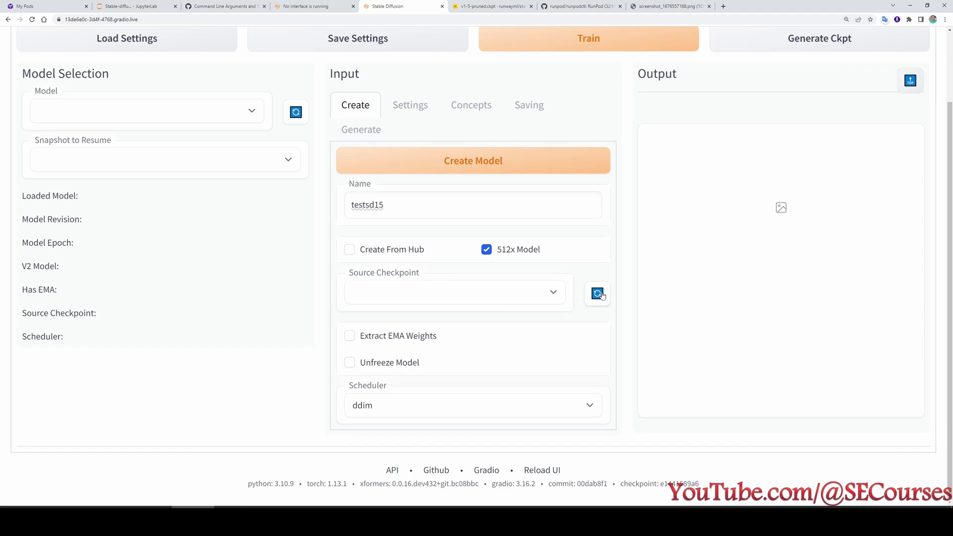
{"action": "left_click", "coordinate": [448, 297]}
{"action": "left_click", "coordinate": [437, 322]}
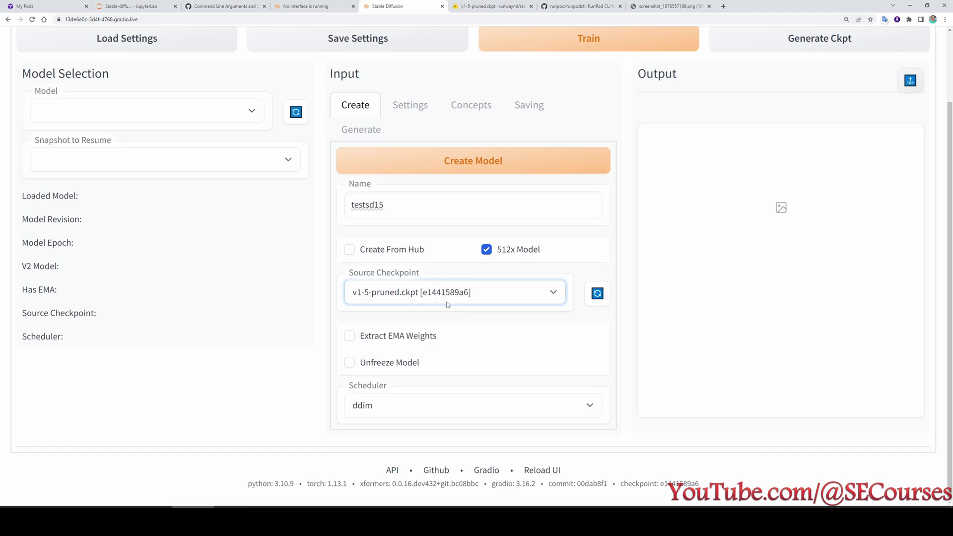
Create the model and confirm the checkpoint extracted to models/dreambooth/testsd15/working.
{"action": "scroll", "coordinate": [464, 397], "scroll_direction": "up", "scroll_amount": 1}
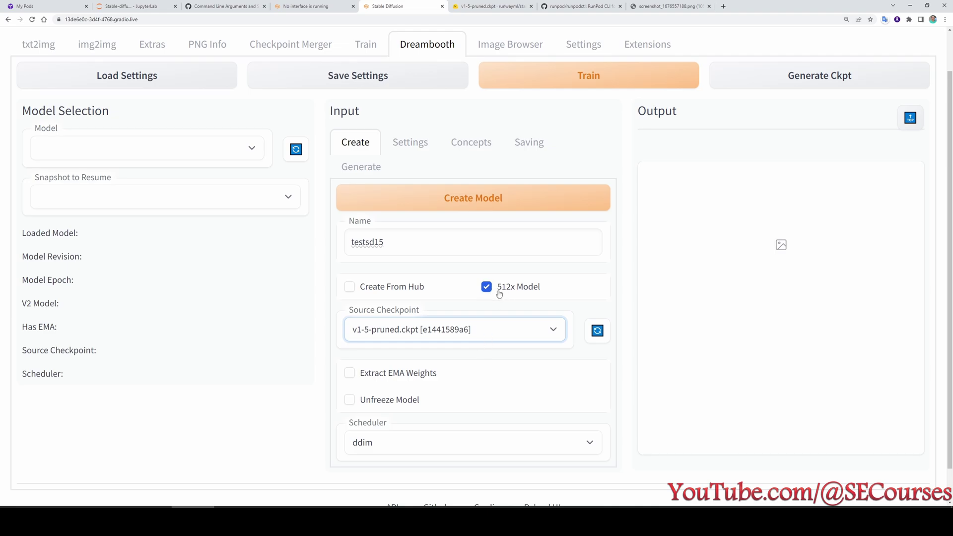
{"action": "scroll", "coordinate": [494, 356], "scroll_direction": "down", "scroll_amount": 1}
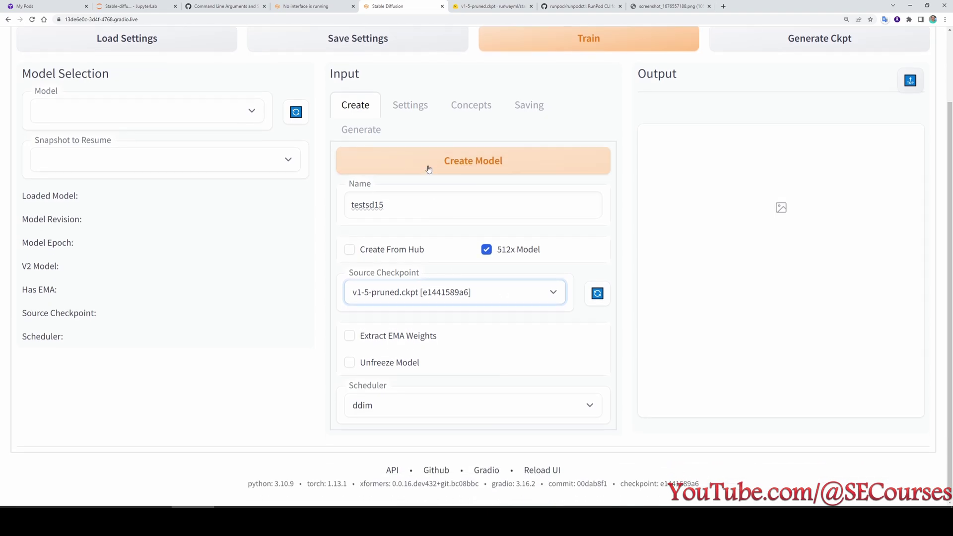
{"action": "left_click", "coordinate": [421, 162]}
{"action": "scroll", "coordinate": [506, 363], "scroll_direction": "up", "scroll_amount": 1}
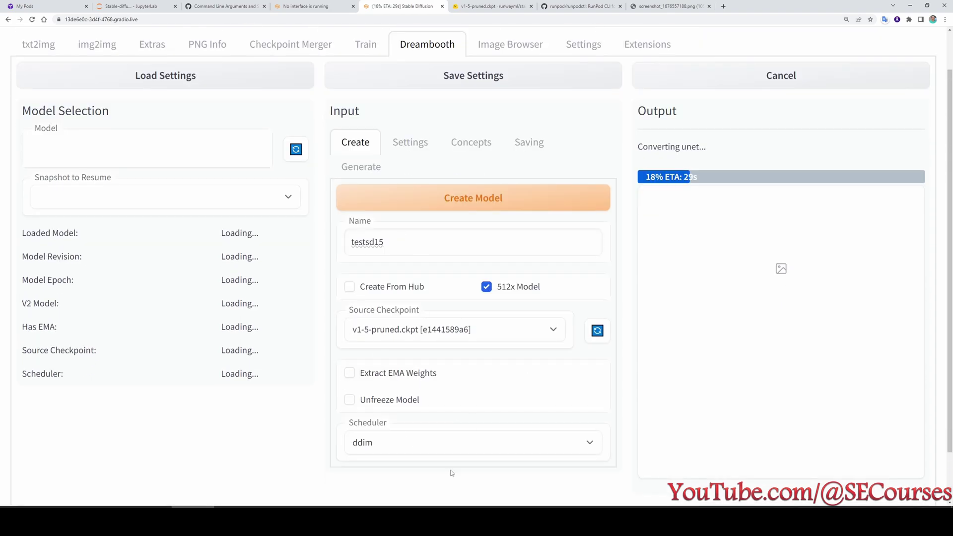
{"action": "scroll", "coordinate": [513, 421], "scroll_direction": "down", "scroll_amount": 1}
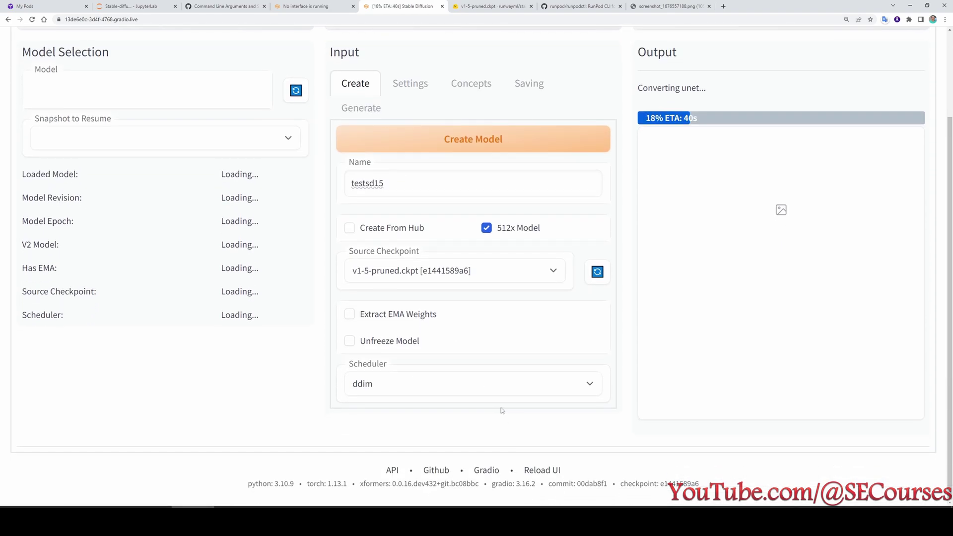
{"action": "scroll", "coordinate": [557, 401], "scroll_direction": "up", "scroll_amount": 1}
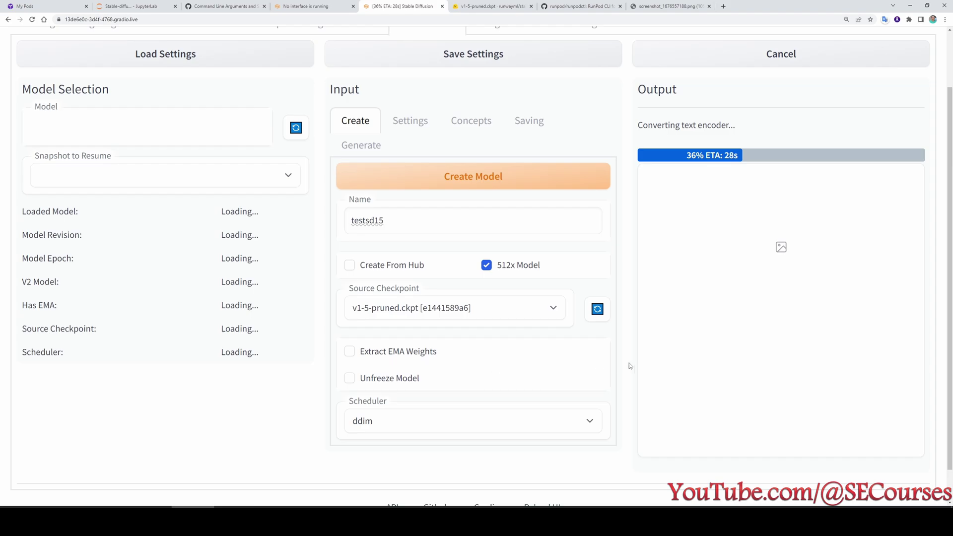
{"action": "key", "text": "ctrl+2"}
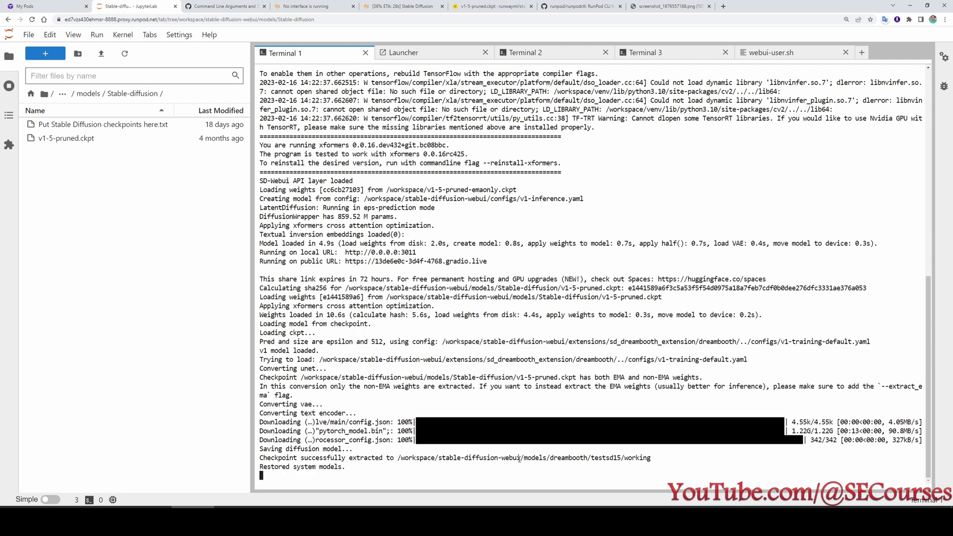
Reload the Stable Diffusion web UI page and check the pod's system logs.
{"action": "left_click", "coordinate": [402, 6]}
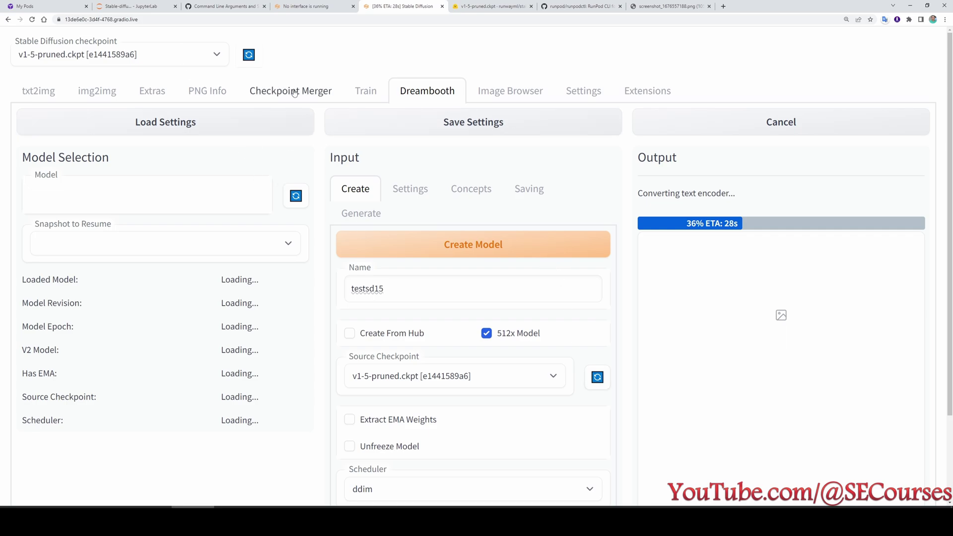
{"action": "left_click", "coordinate": [31, 19]}
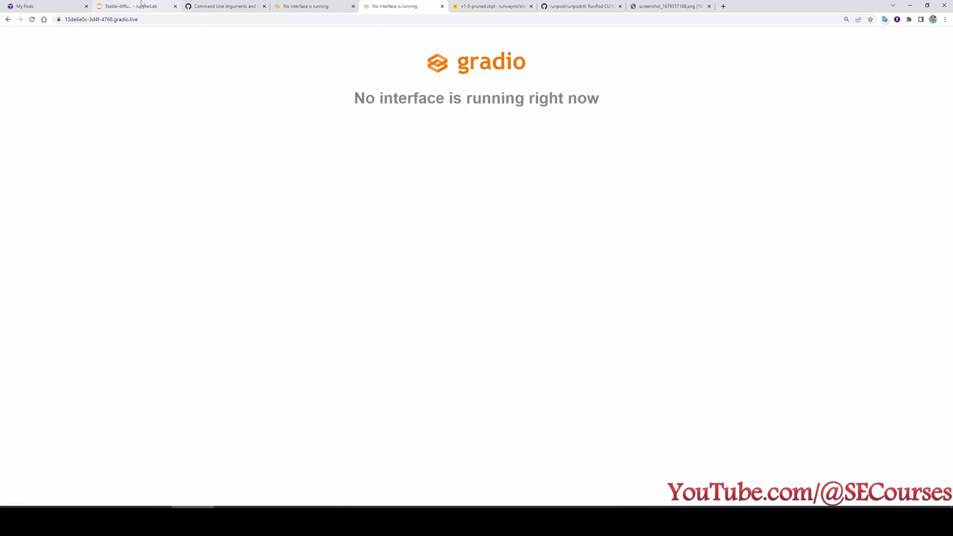
{"action": "left_click", "coordinate": [142, 2]}
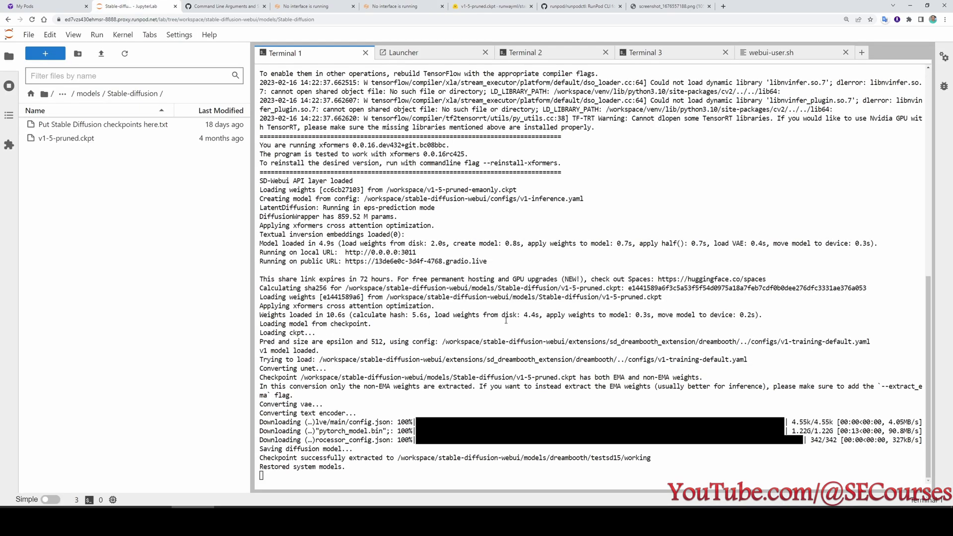
{"action": "left_click", "coordinate": [60, 6]}
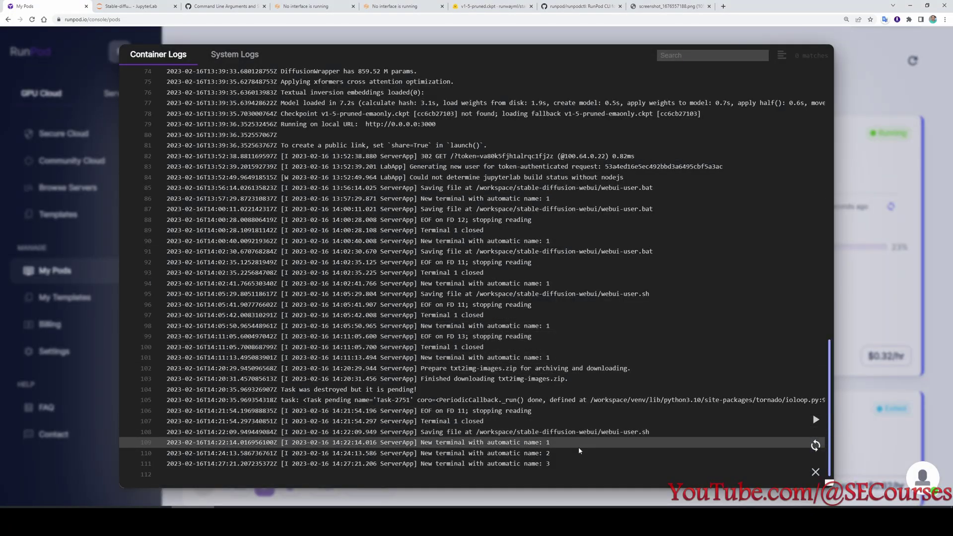
{"action": "left_click", "coordinate": [235, 54]}
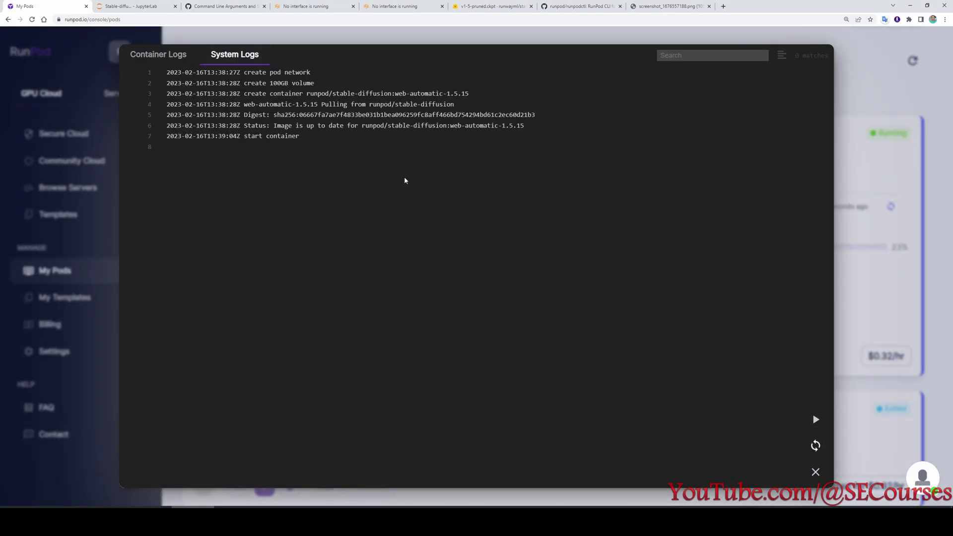
{"action": "left_click", "coordinate": [133, 5]}
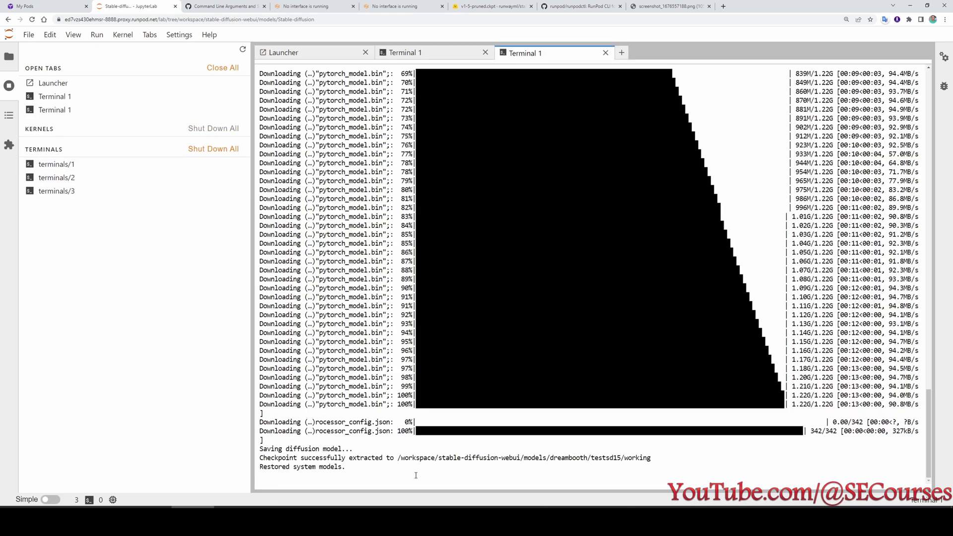
{"action": "scroll", "coordinate": [398, 473], "scroll_direction": "up", "scroll_amount": 15}
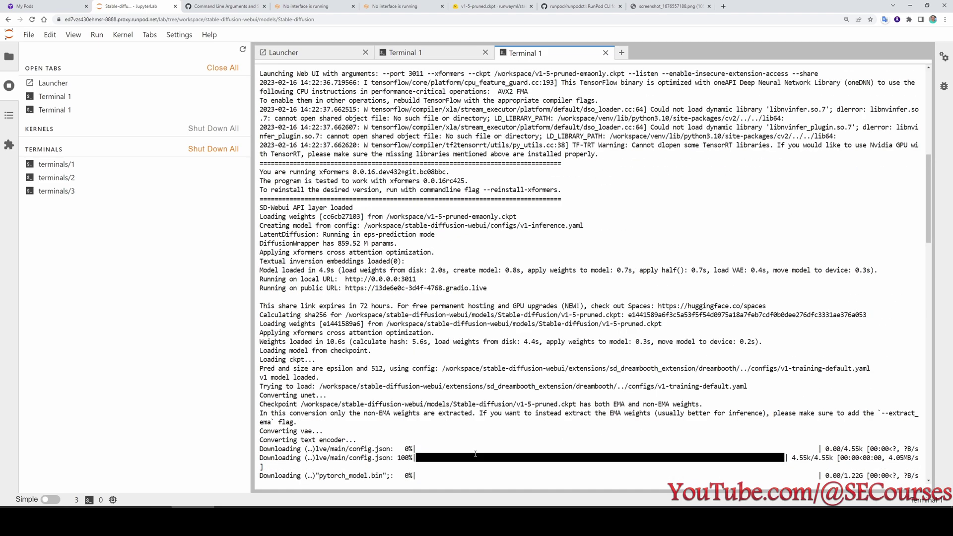
{"action": "scroll", "coordinate": [492, 447], "scroll_direction": "down", "scroll_amount": 15}
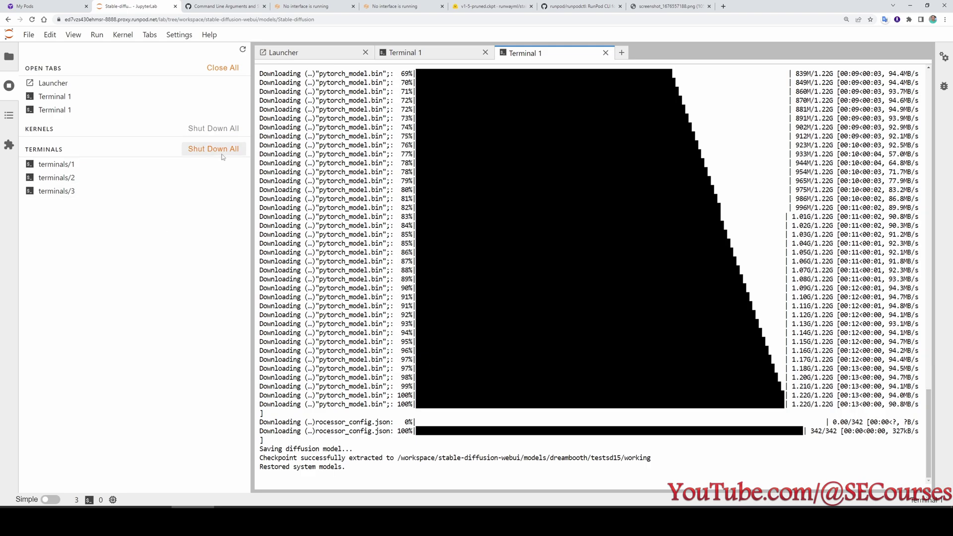
Shut down all running terminals and start a fresh terminal in models/Stable-diffusion.
{"action": "left_click", "coordinate": [217, 150]}
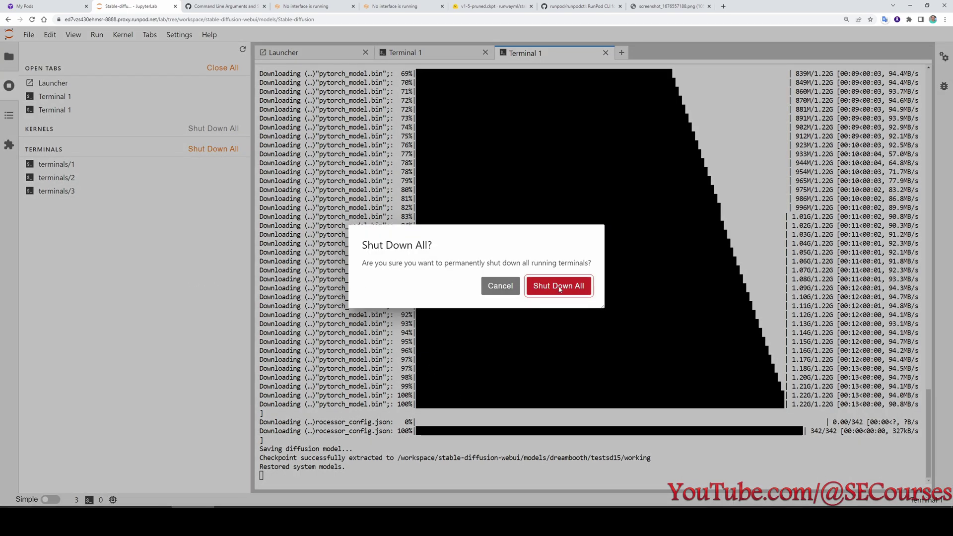
{"action": "left_click", "coordinate": [585, 287]}
{"action": "left_click", "coordinate": [361, 372]}
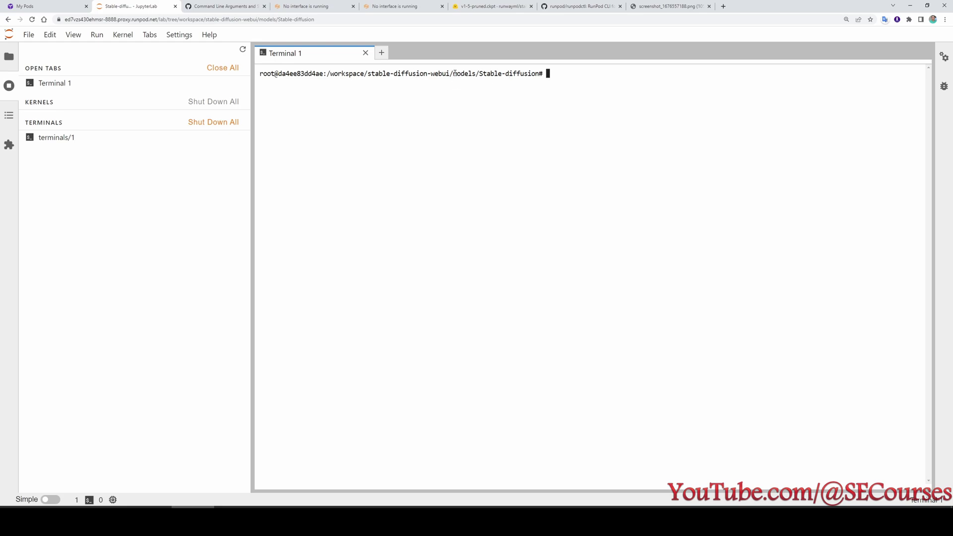
Move the terminal up one folder with cd.. and close it.
{"action": "left_click_drag", "start_coordinate": [453, 73], "coordinate": [540, 74]}
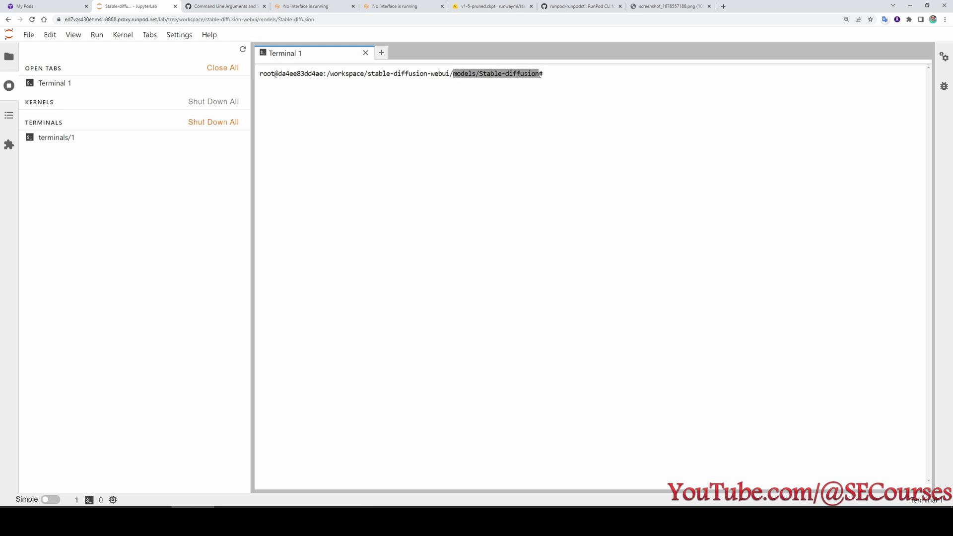
{"action": "left_click", "coordinate": [9, 57]}
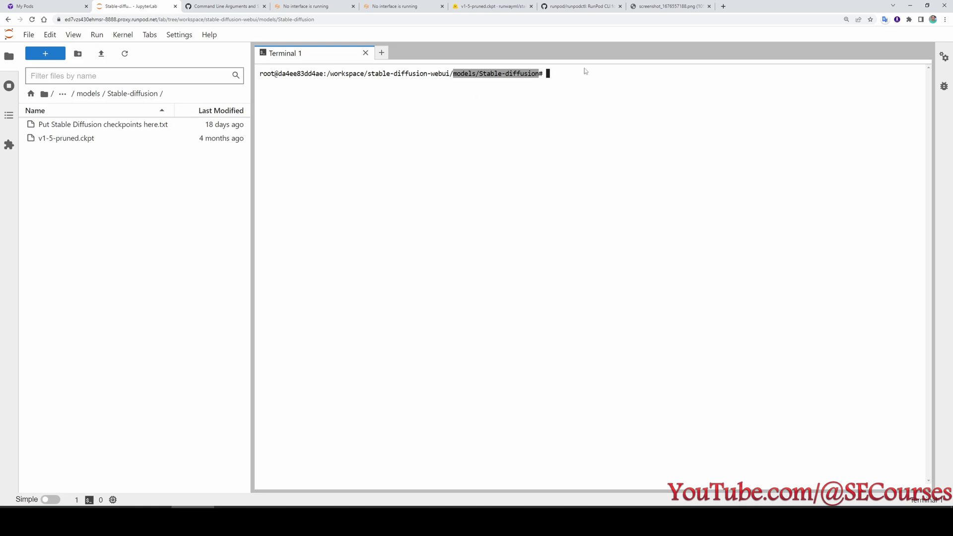
{"action": "left_click", "coordinate": [566, 82]}
{"action": "type", "text": "cd.."}
{"action": "key", "text": "Return"}
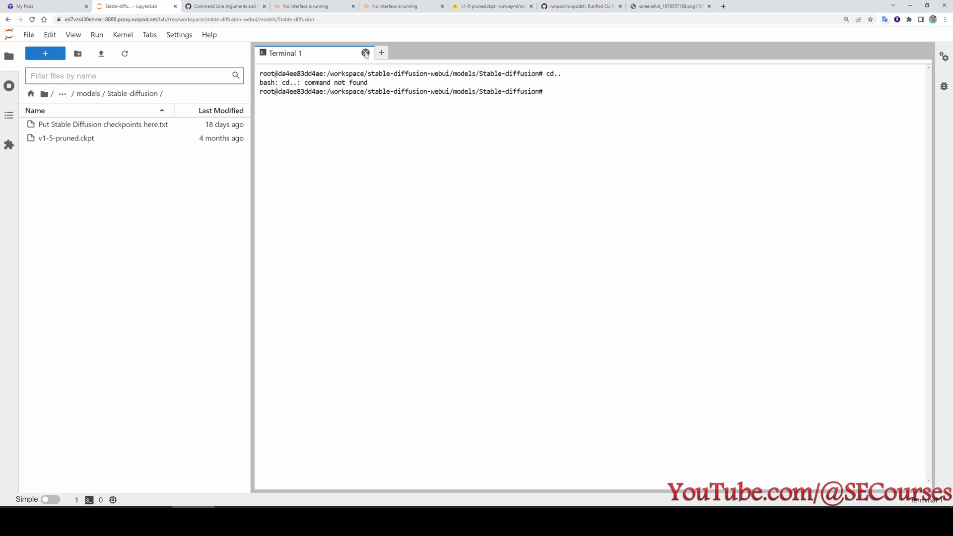
{"action": "left_click", "coordinate": [365, 53]}
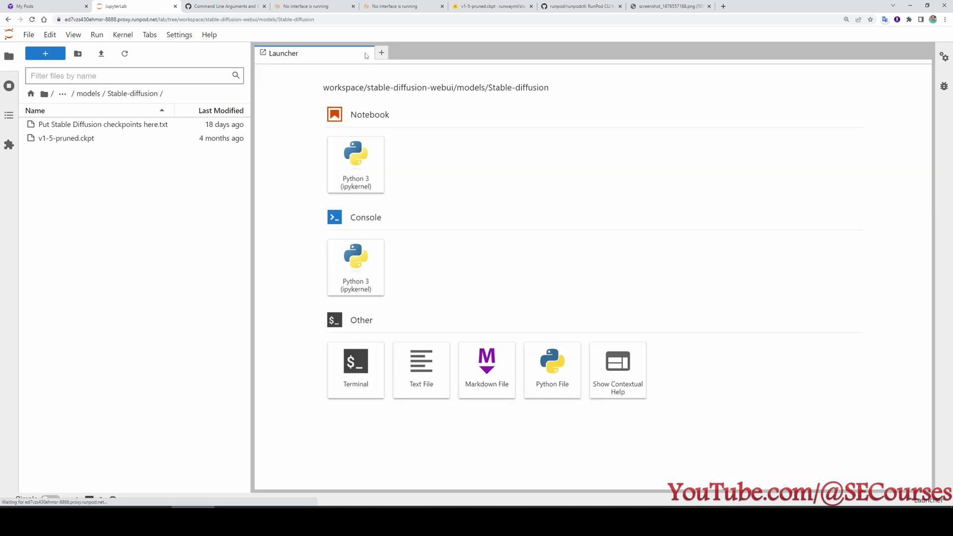
Open a new terminal in stable-diffusion-webui and run relauncher.py to restart the web UI.
{"action": "left_click", "coordinate": [9, 88]}
{"action": "left_click", "coordinate": [9, 57]}
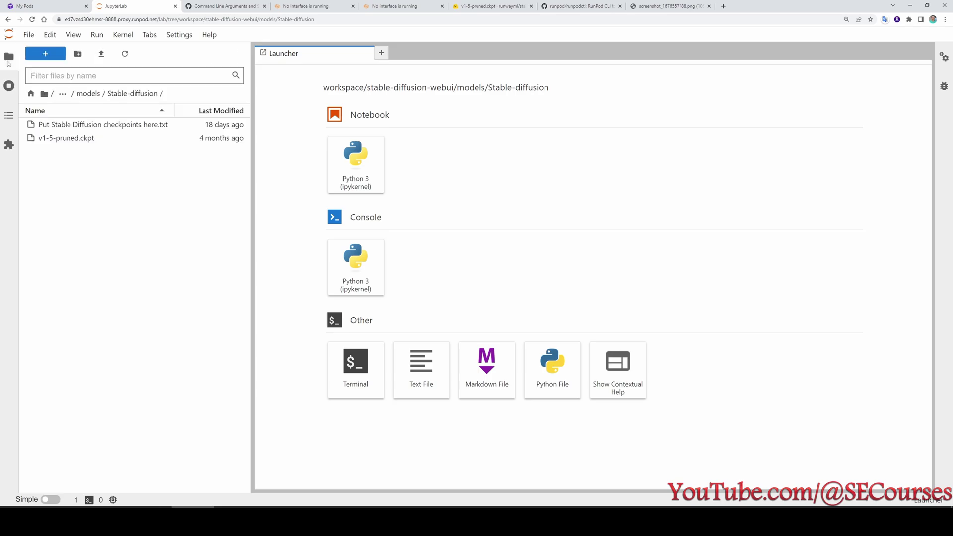
{"action": "left_click", "coordinate": [92, 94]}
{"action": "left_click", "coordinate": [93, 94]}
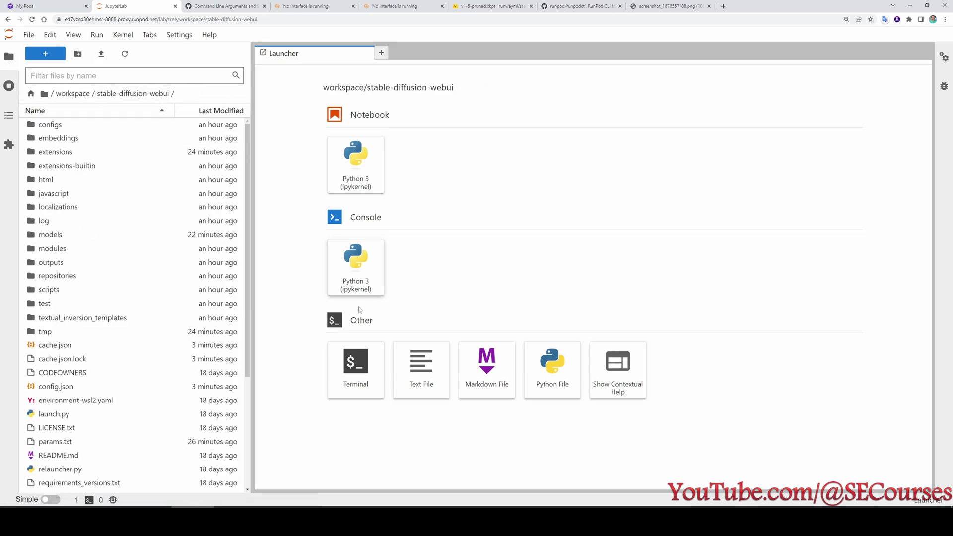
{"action": "double_click", "coordinate": [355, 358]}
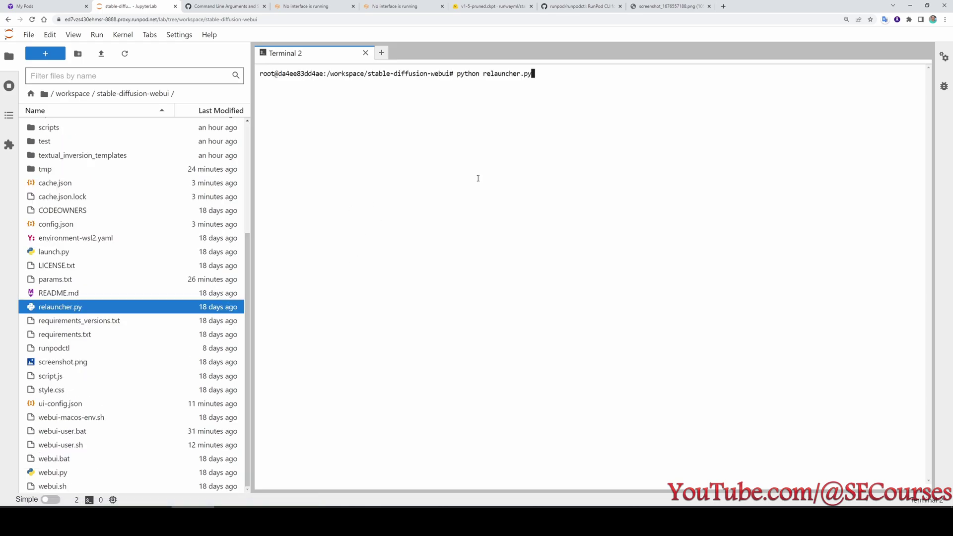
{"action": "key", "text": "Return"}
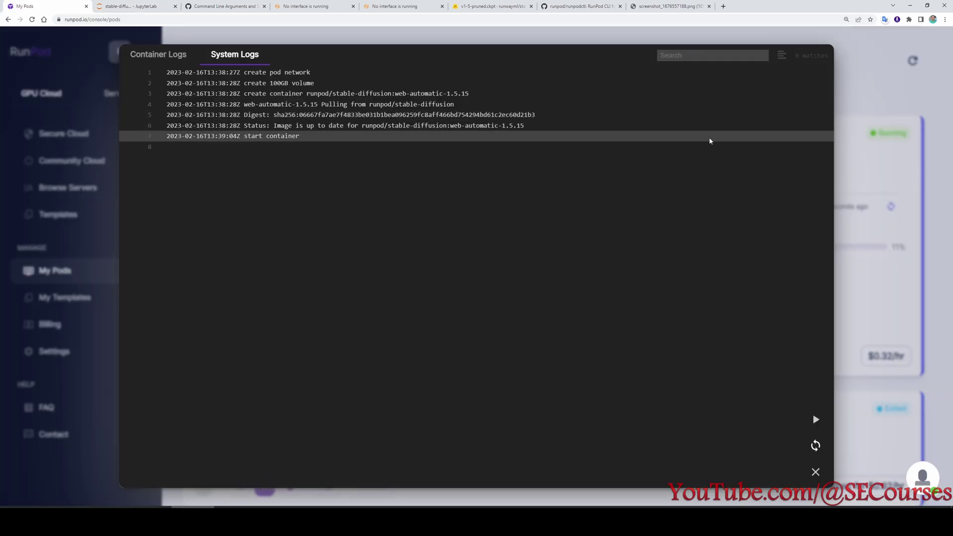
Close the pod logs and stale tabs, then load the public gradio link in a new tab.
{"action": "left_click", "coordinate": [815, 472]}
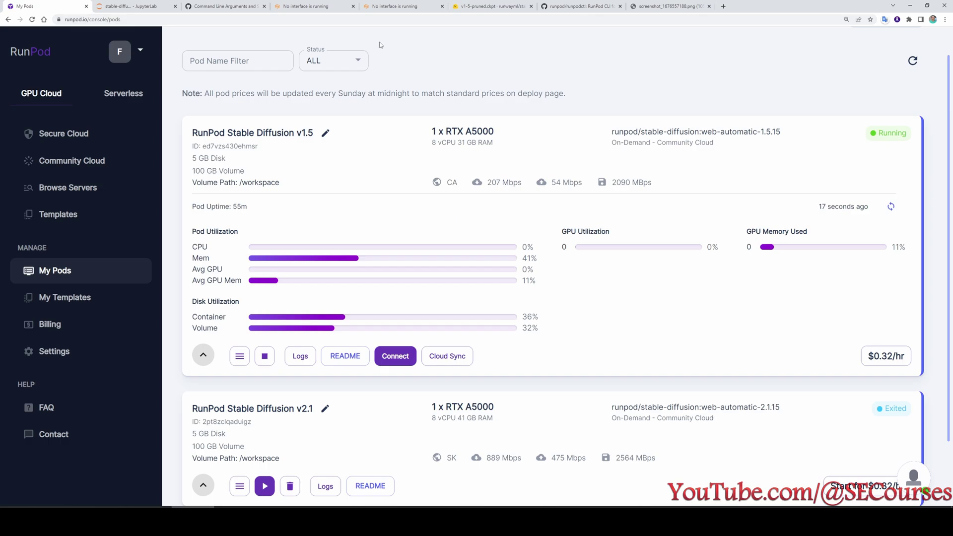
{"action": "left_click", "coordinate": [353, 7]}
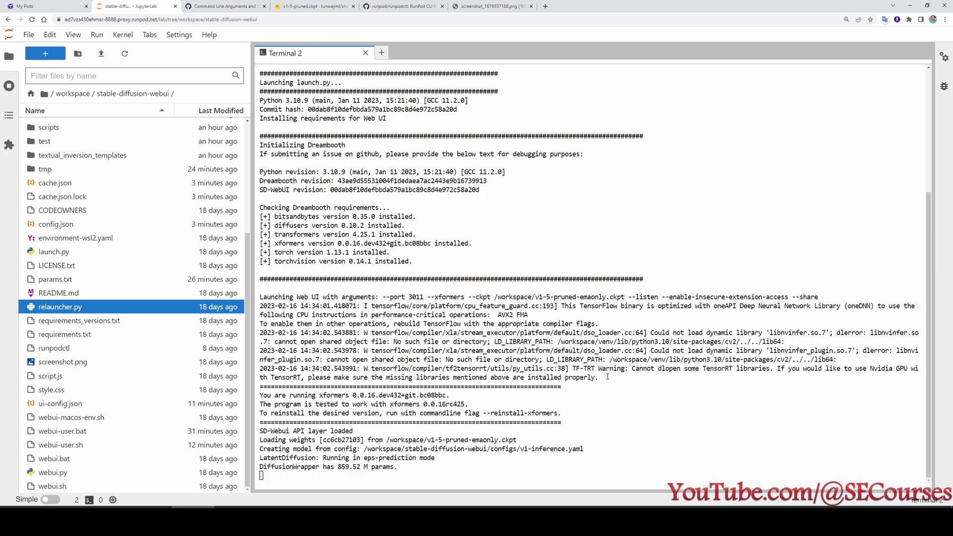
{"action": "left_click_drag", "start_coordinate": [498, 450], "coordinate": [346, 450]}
{"action": "key", "text": "ctrl+c"}
{"action": "key", "text": "ctrl+t"}
{"action": "key", "text": "ctrl+v"}
{"action": "key", "text": "Return"}
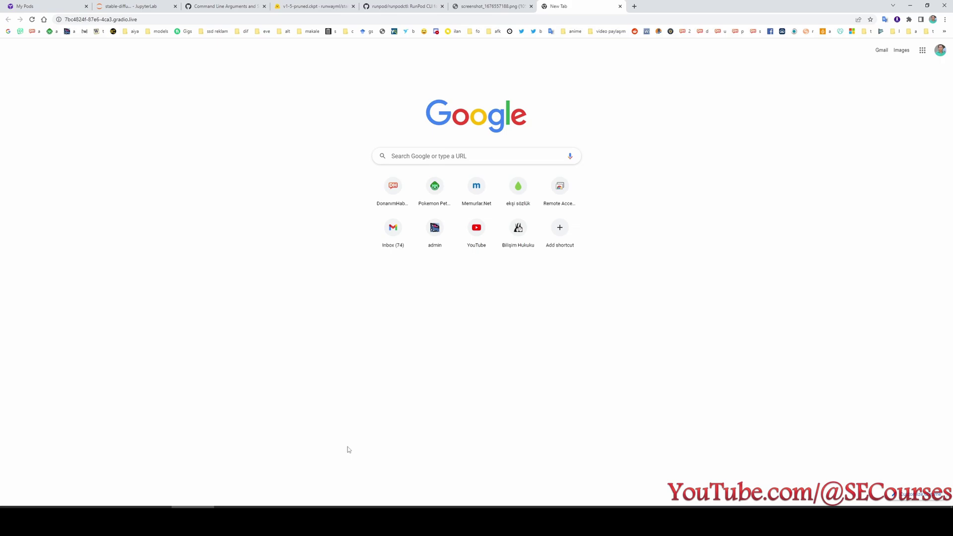
Zoom the web UI to 150% and load the testsd15 model's Dreambooth settings.
{"action": "key", "text": "ctrl+plus"}
{"action": "key", "text": "ctrl+plus"}
{"action": "key", "text": "ctrl+plus"}
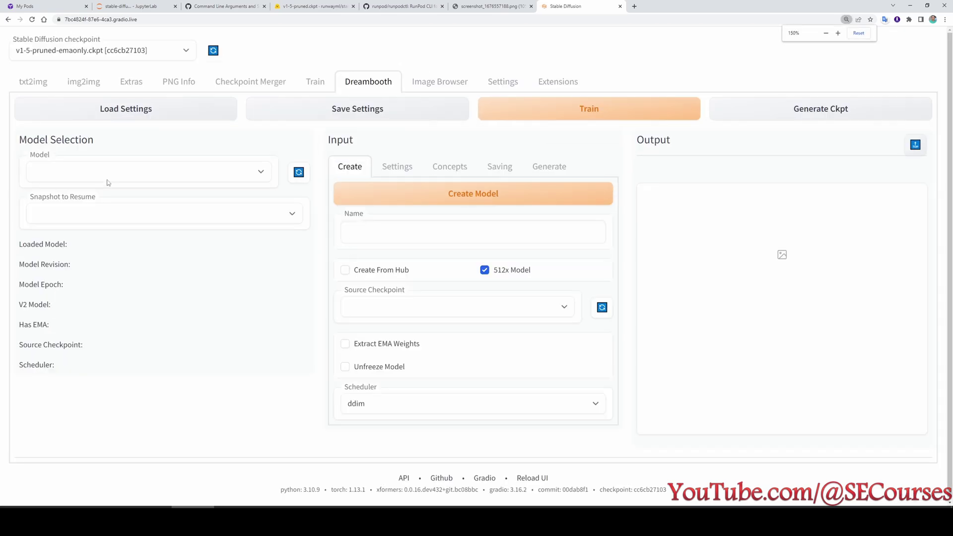
{"action": "left_click", "coordinate": [104, 171]}
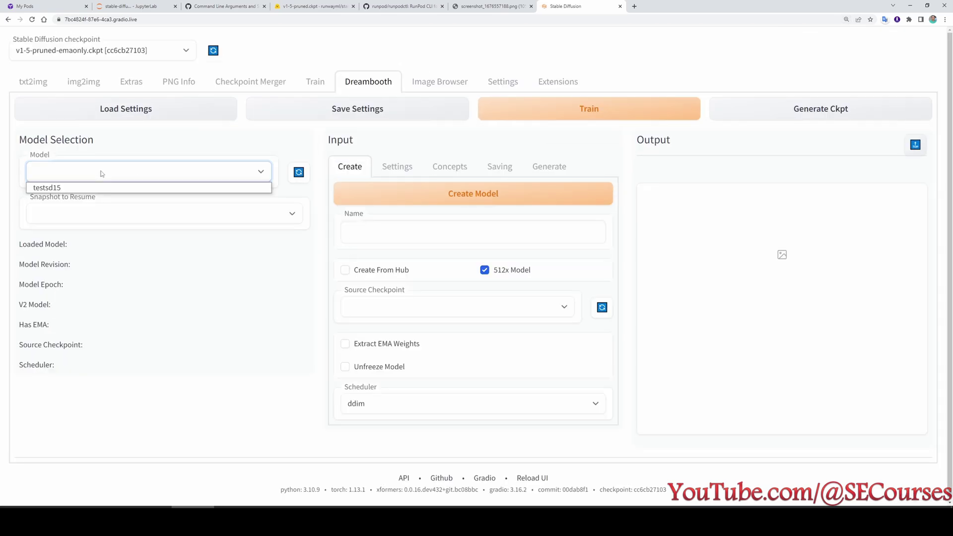
{"action": "left_click", "coordinate": [67, 188]}
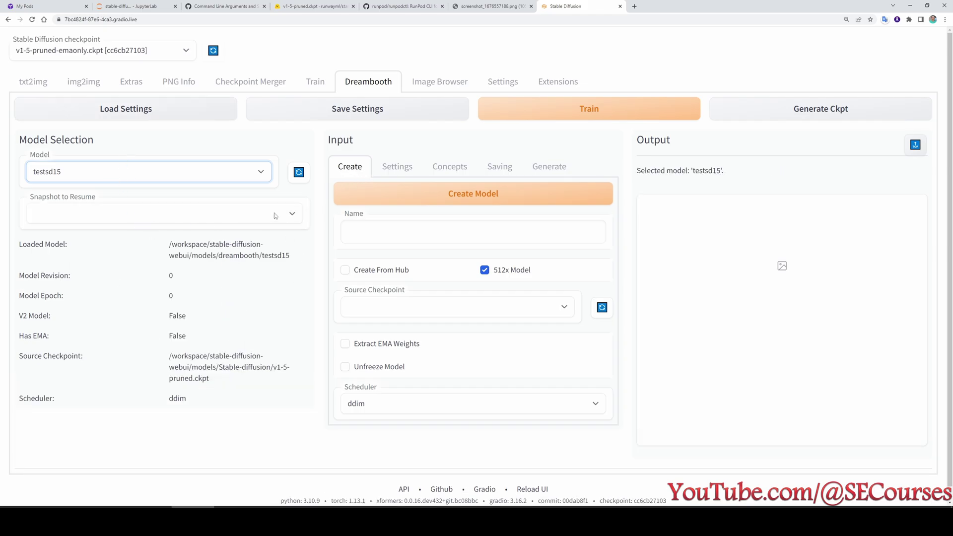
{"action": "left_click", "coordinate": [397, 167]}
Set the epoch pause time to 0 and the model and preview save frequency to 10.
{"action": "scroll", "coordinate": [392, 164], "scroll_direction": "down", "scroll_amount": 3}
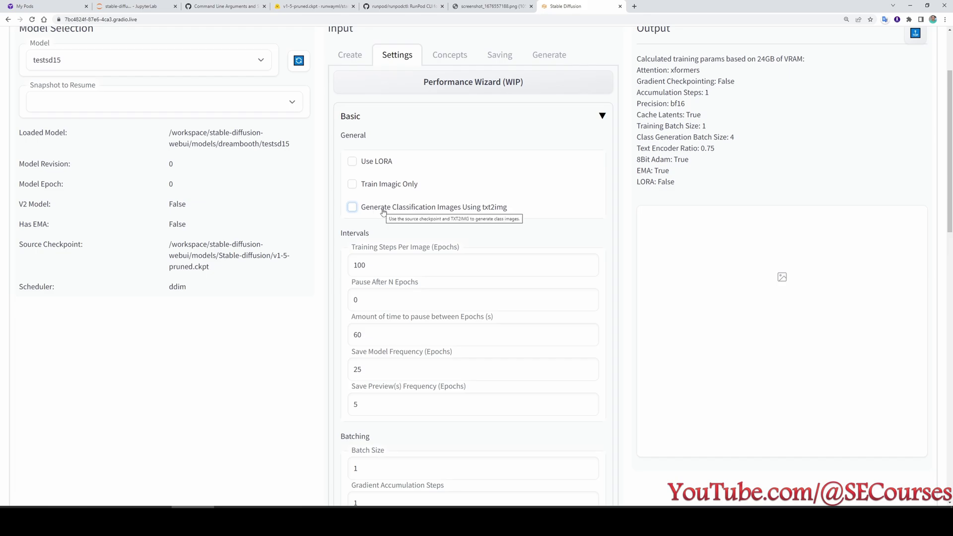
{"action": "scroll", "coordinate": [383, 209], "scroll_direction": "down", "scroll_amount": 3}
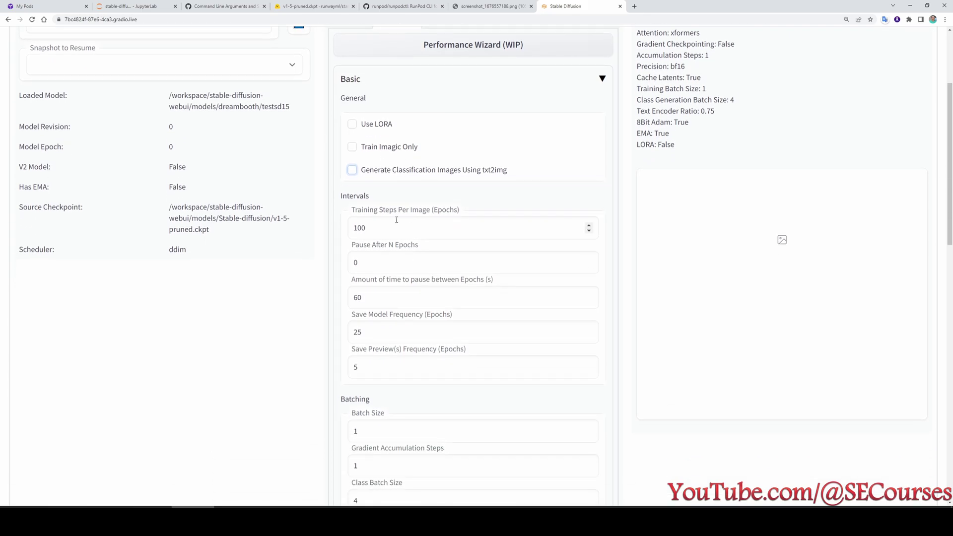
{"action": "scroll", "coordinate": [385, 171], "scroll_direction": "up", "scroll_amount": 2}
{"action": "double_click", "coordinate": [359, 226]}
{"action": "scroll", "coordinate": [258, 386], "scroll_direction": "up", "scroll_amount": 2}
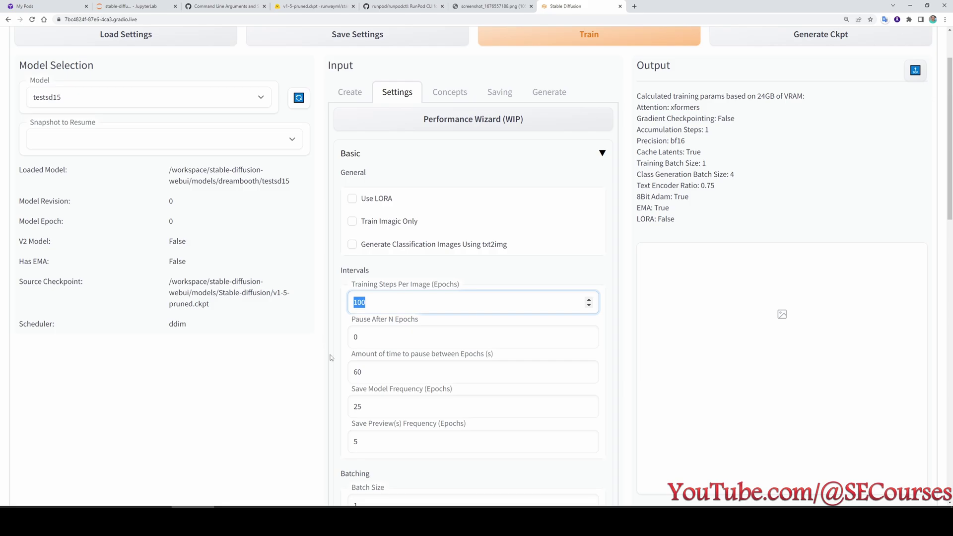
{"action": "type", "text": "20"}
{"action": "scroll", "coordinate": [424, 299], "scroll_direction": "down", "scroll_amount": 2}
{"action": "key", "text": "Tab"}
{"action": "key", "text": "Tab"}
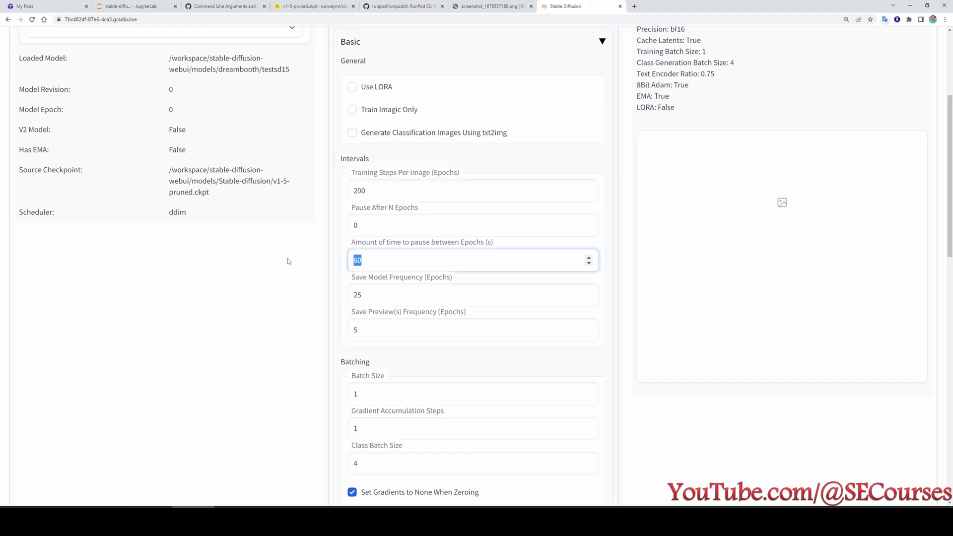
{"action": "type", "text": "0"}
{"action": "key", "text": "Tab"}
{"action": "type", "text": "10"}
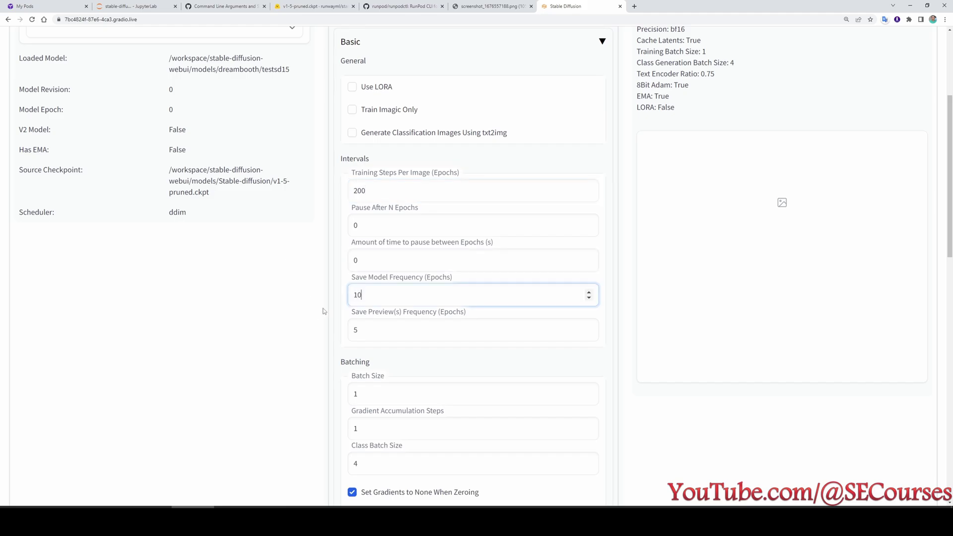
{"action": "left_click", "coordinate": [410, 330]}
{"action": "key", "text": "BackSpace"}
{"action": "type", "text": "10"}
Lower Training Steps Per Image from 200 to 160.
{"action": "scroll", "coordinate": [402, 218], "scroll_direction": "down", "scroll_amount": 1}
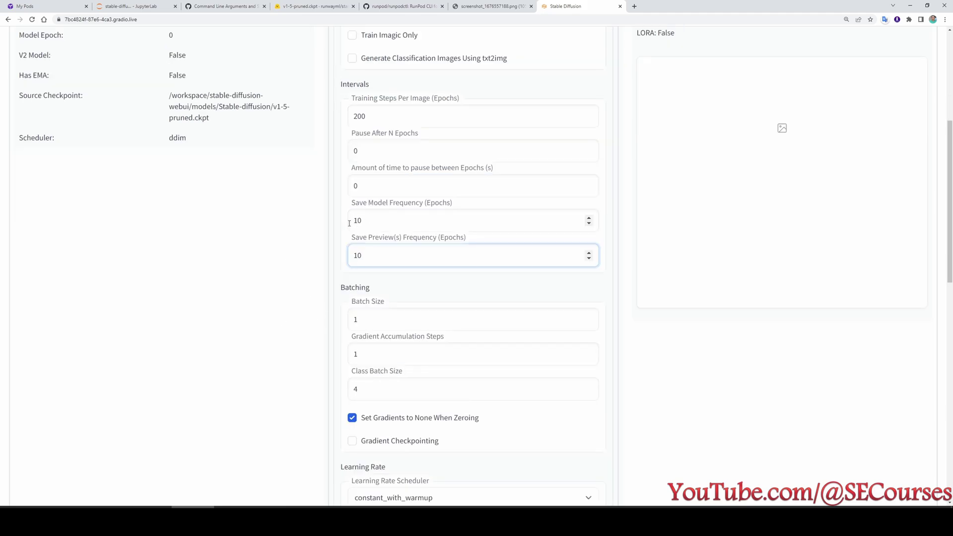
{"action": "scroll", "coordinate": [402, 218], "scroll_direction": "up", "scroll_amount": 1}
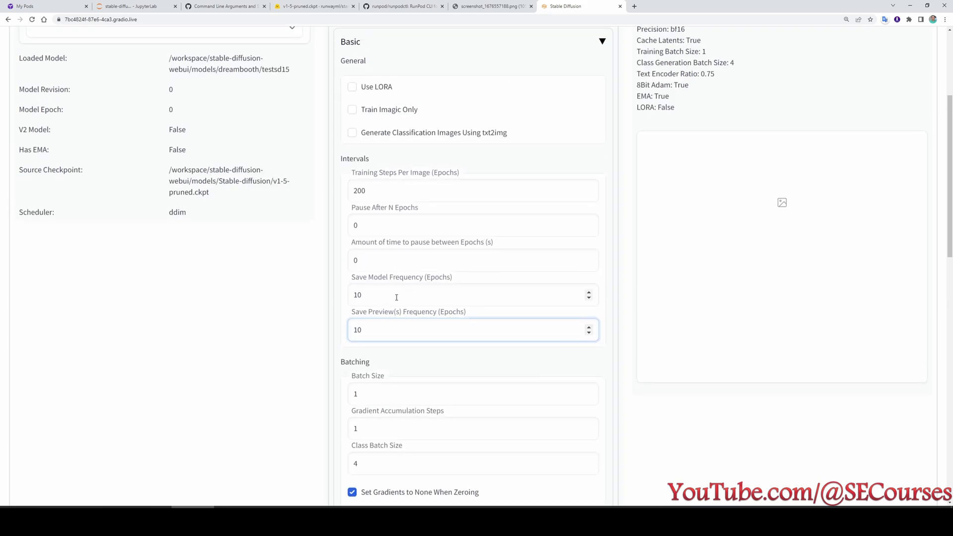
{"action": "scroll", "coordinate": [397, 297], "scroll_direction": "up", "scroll_amount": 2}
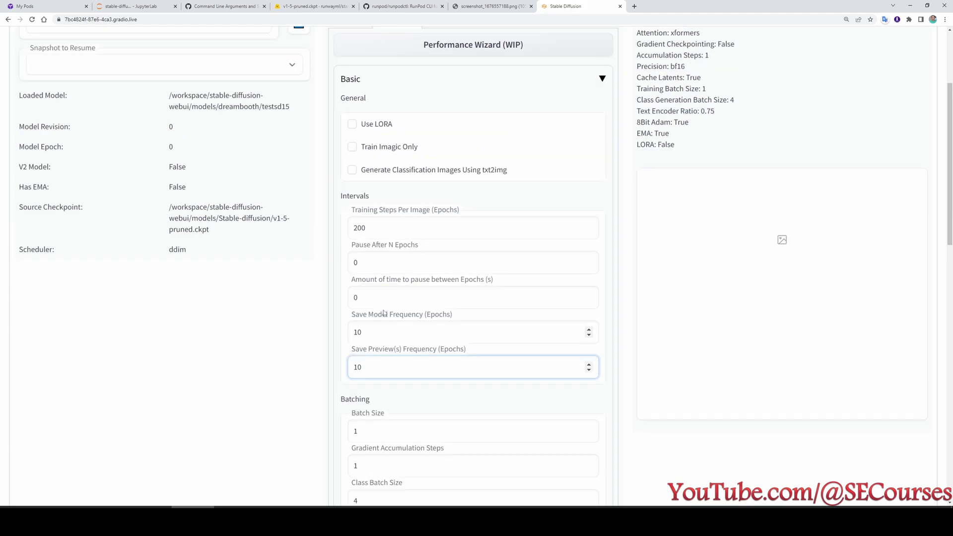
{"action": "scroll", "coordinate": [386, 414], "scroll_direction": "down", "scroll_amount": 1}
{"action": "double_click", "coordinate": [368, 228]}
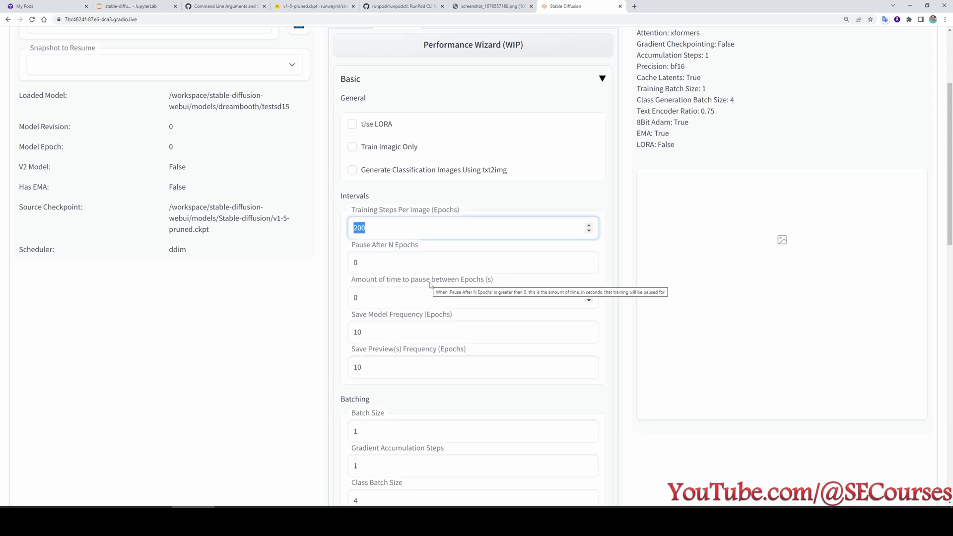
{"action": "type", "text": "180"}
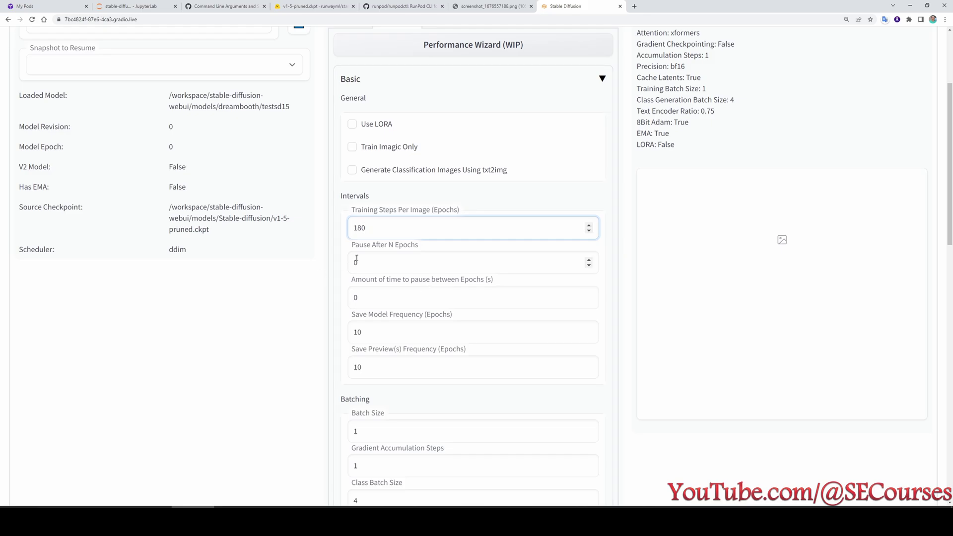
{"action": "key", "text": "ctrl+a"}
{"action": "type", "text": "160"}
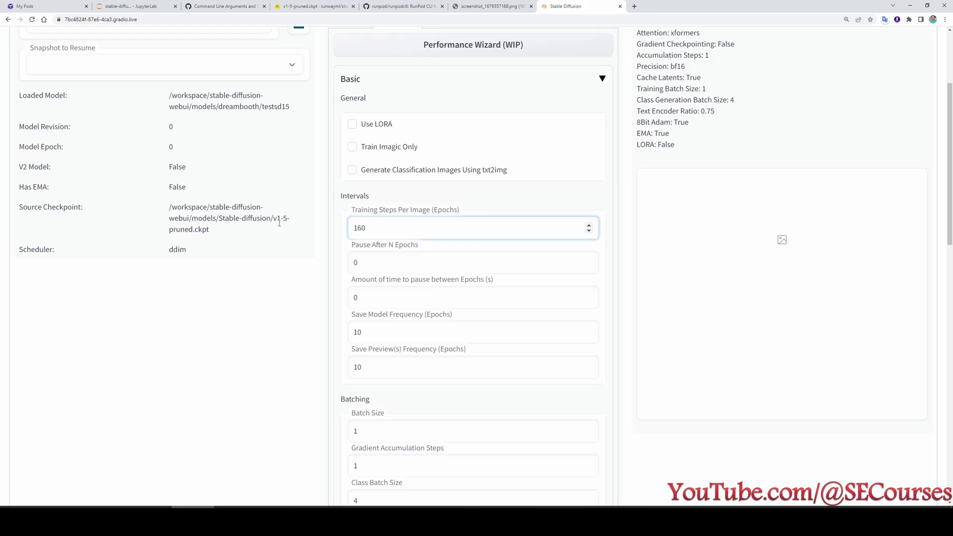
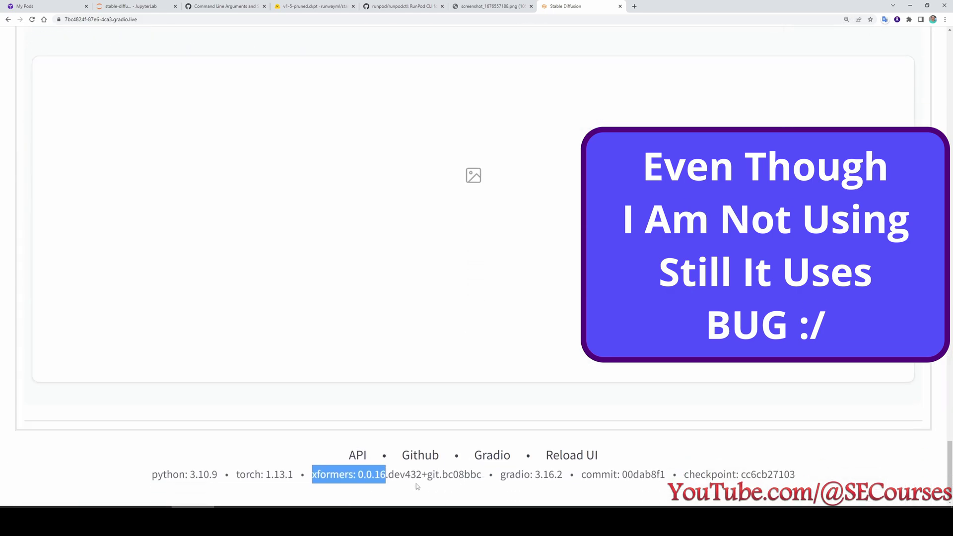
Check the xformers version in the web UI footer and find the Dataset Directory field.
{"action": "left_click", "coordinate": [335, 479]}
{"action": "left_click_drag", "start_coordinate": [313, 477], "coordinate": [386, 477]}
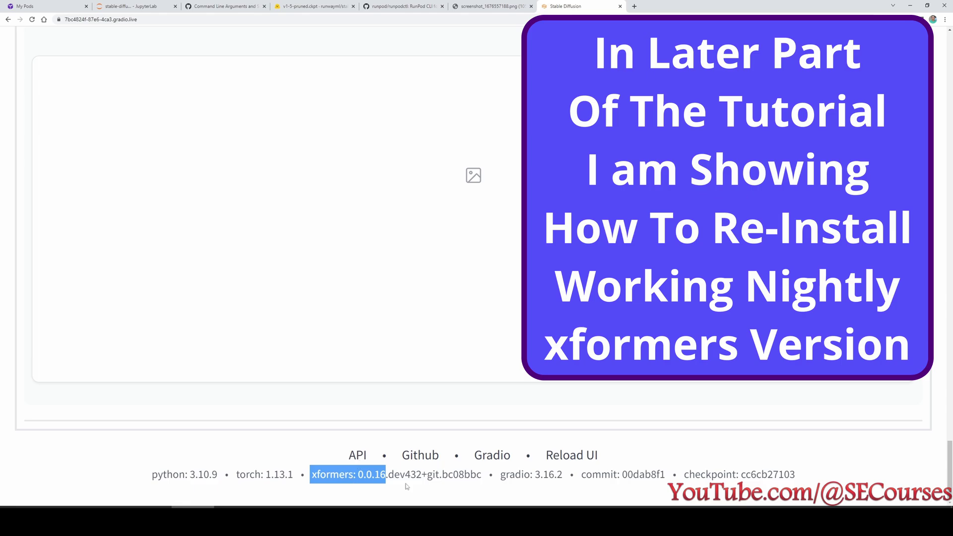
{"action": "key", "text": "ctrl+minus"}
{"action": "key", "text": "ctrl+minus"}
{"action": "key", "text": "ctrl+minus"}
{"action": "scroll", "coordinate": [412, 348], "scroll_direction": "up", "scroll_amount": 3}
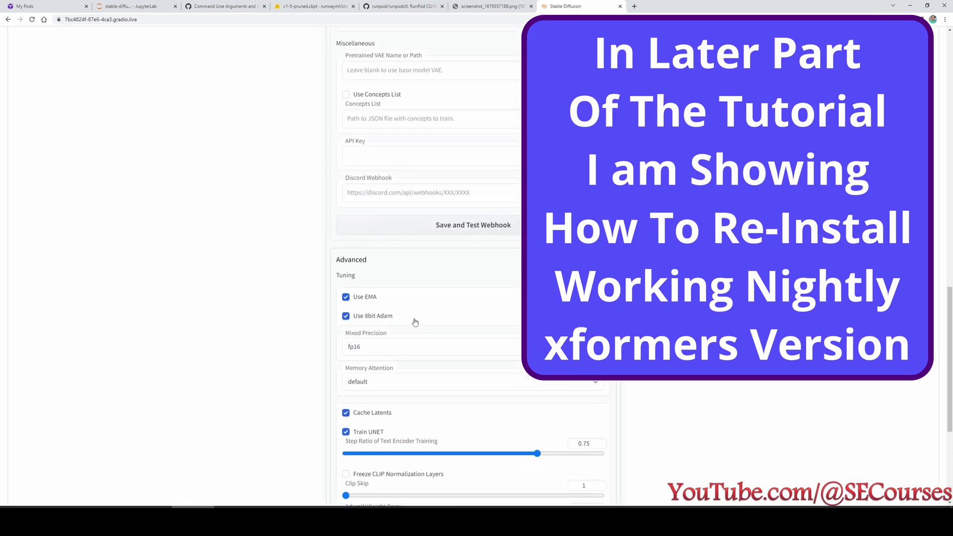
{"action": "key", "text": "ctrl+plus"}
{"action": "scroll", "coordinate": [268, 376], "scroll_direction": "down", "scroll_amount": 4}
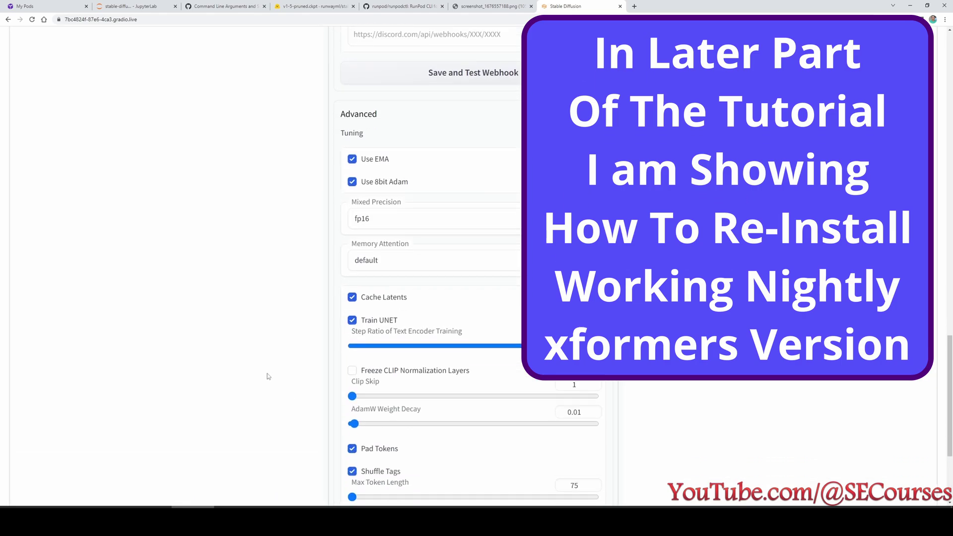
{"action": "scroll", "coordinate": [284, 315], "scroll_direction": "down", "scroll_amount": 2}
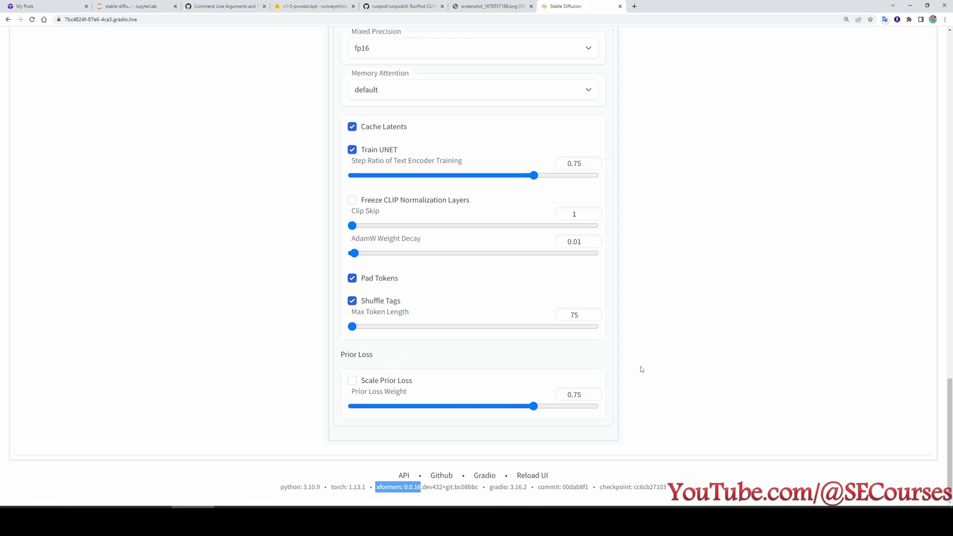
{"action": "scroll", "coordinate": [667, 343], "scroll_direction": "up", "scroll_amount": 20}
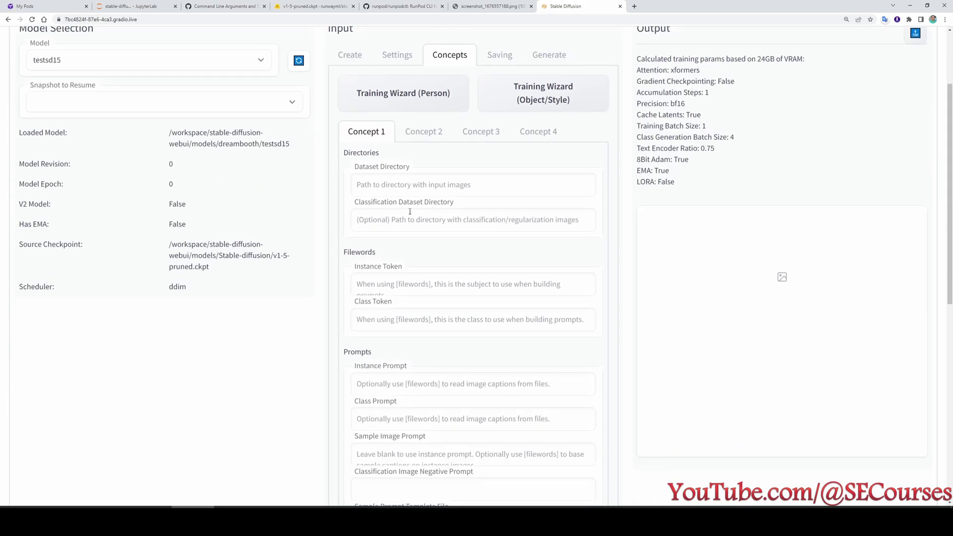
{"action": "left_click", "coordinate": [390, 182]}
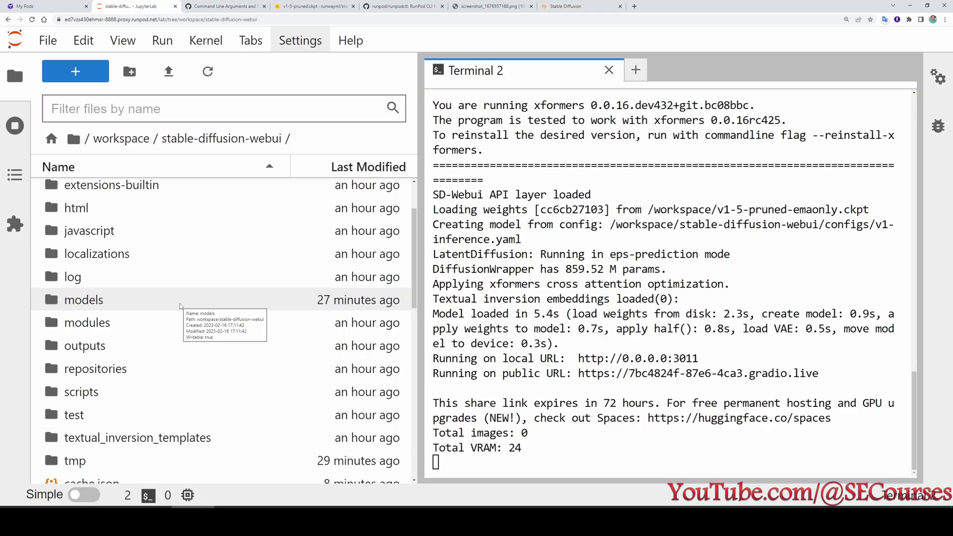
{"action": "scroll", "coordinate": [180, 307], "scroll_direction": "down", "scroll_amount": 3}
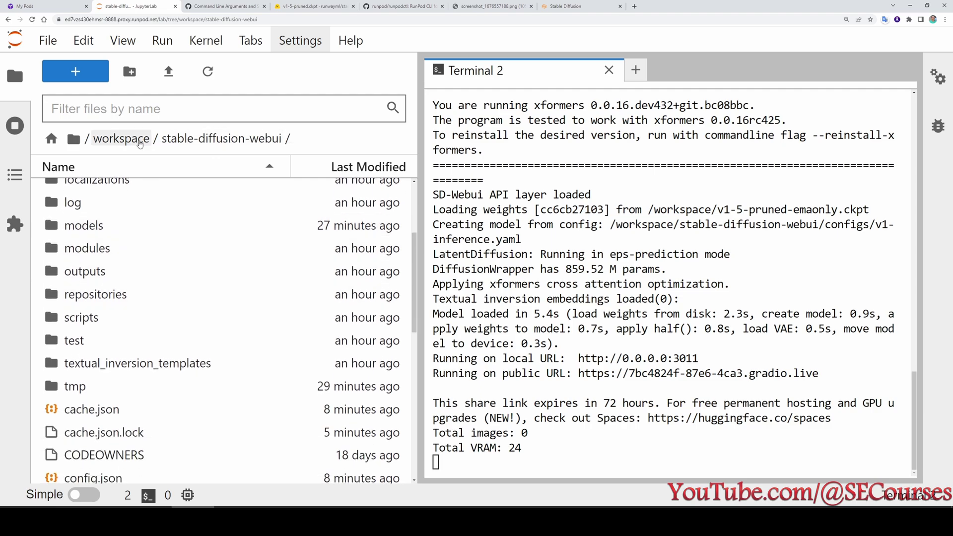
Create a training_dataset folder in workspace and open it.
{"action": "left_click", "coordinate": [121, 138]}
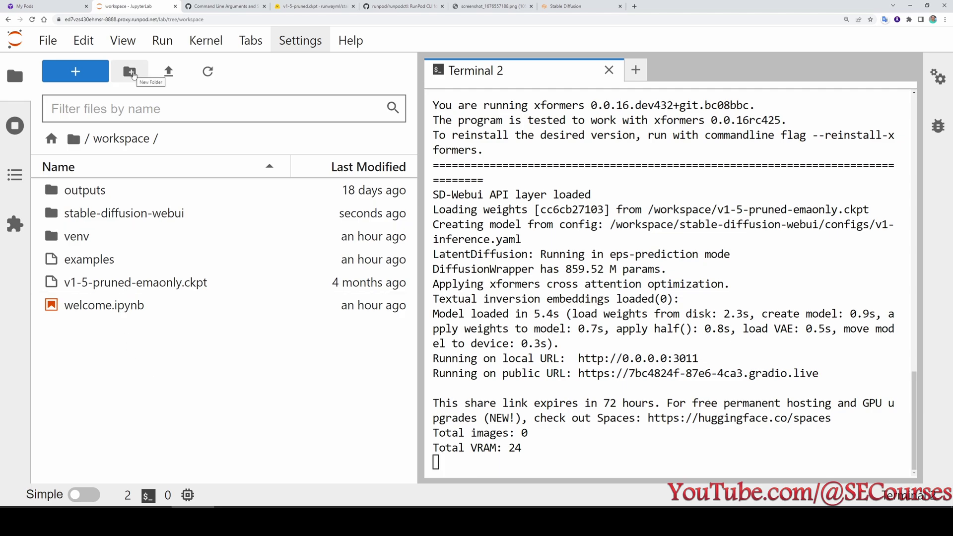
{"action": "left_click", "coordinate": [130, 72]}
{"action": "type", "text": "training"}
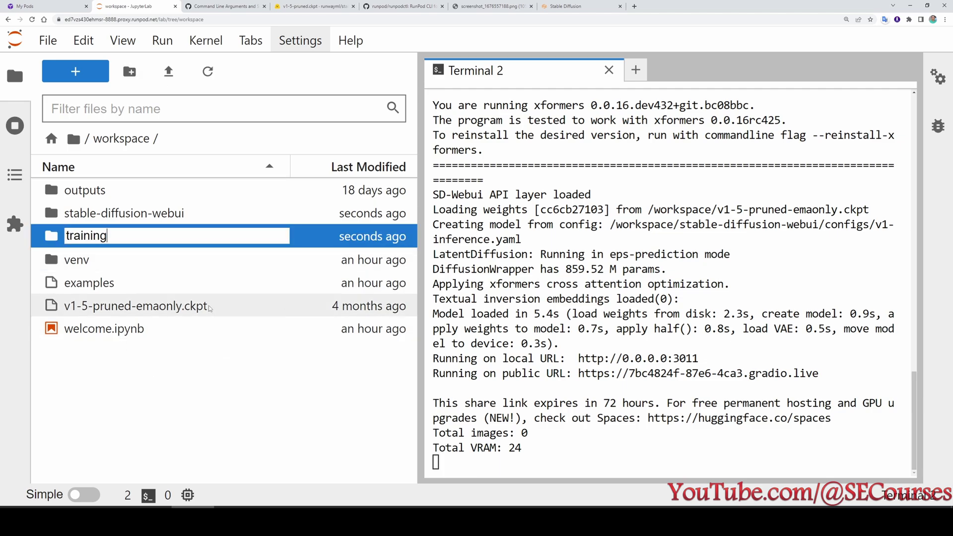
{"action": "type", "text": "_dataset"}
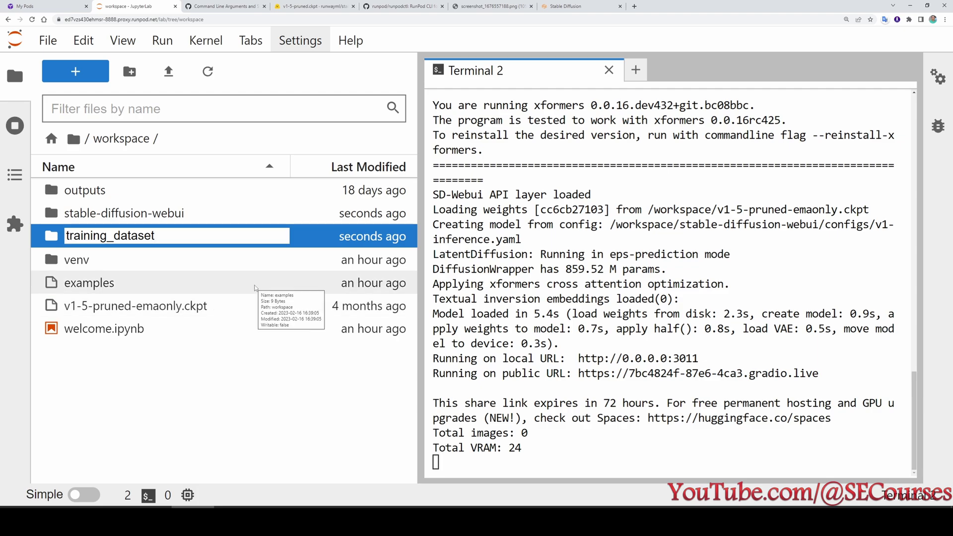
{"action": "key", "text": "Return"}
{"action": "double_click", "coordinate": [149, 244]}
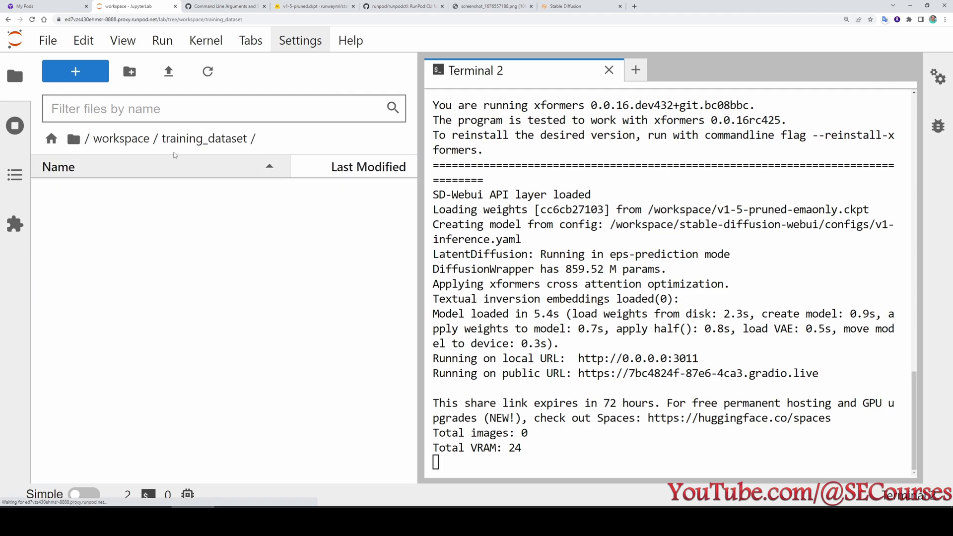
Upload all nine photos from Pictures\p2 into training_dataset.
{"action": "left_click", "coordinate": [168, 72]}
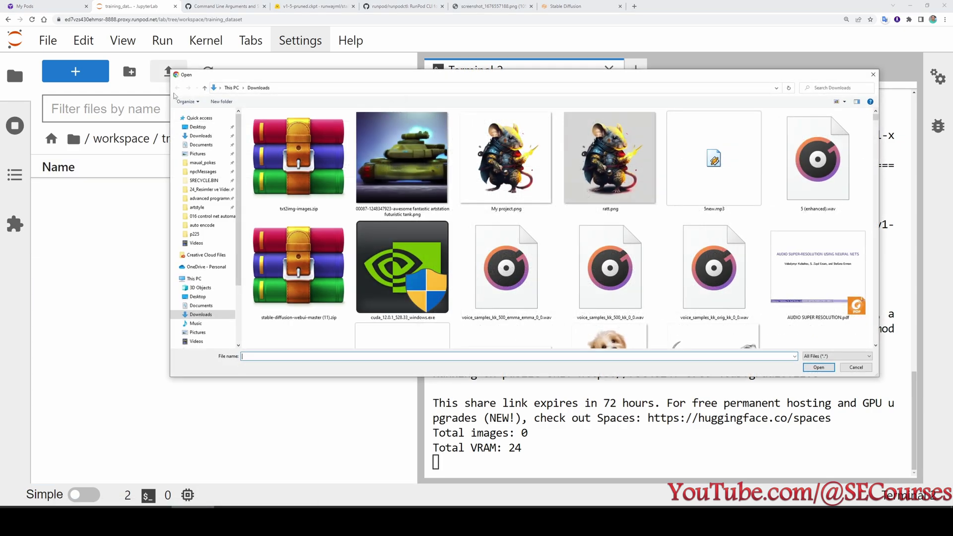
{"action": "left_click", "coordinate": [198, 154]}
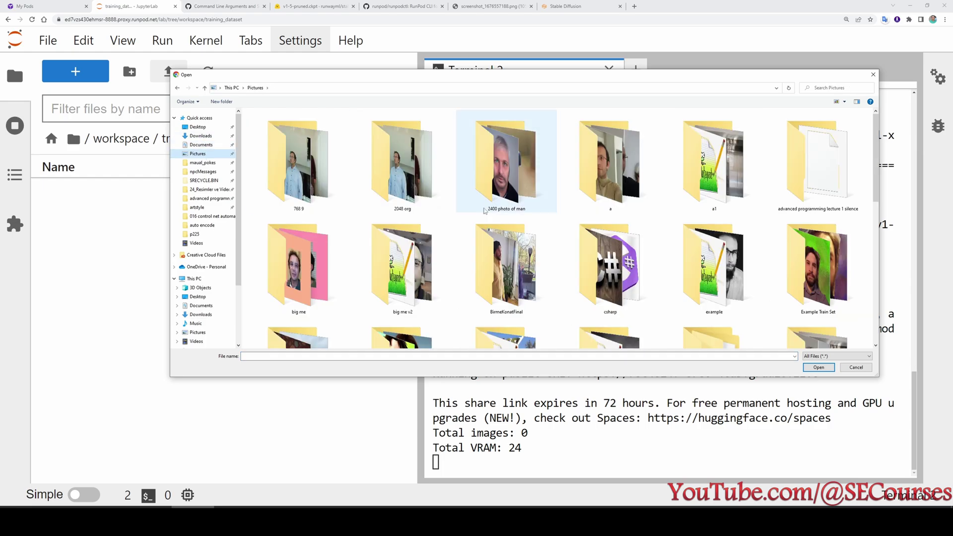
{"action": "scroll", "coordinate": [522, 216], "scroll_direction": "down", "scroll_amount": 5}
{"action": "double_click", "coordinate": [407, 199]}
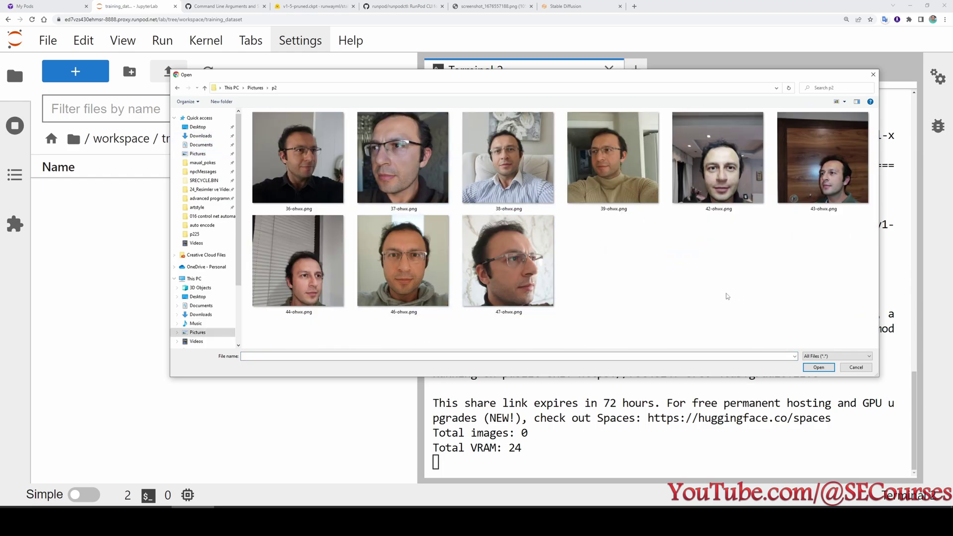
{"action": "key", "text": "ctrl+a"}
{"action": "left_click", "coordinate": [663, 277]}
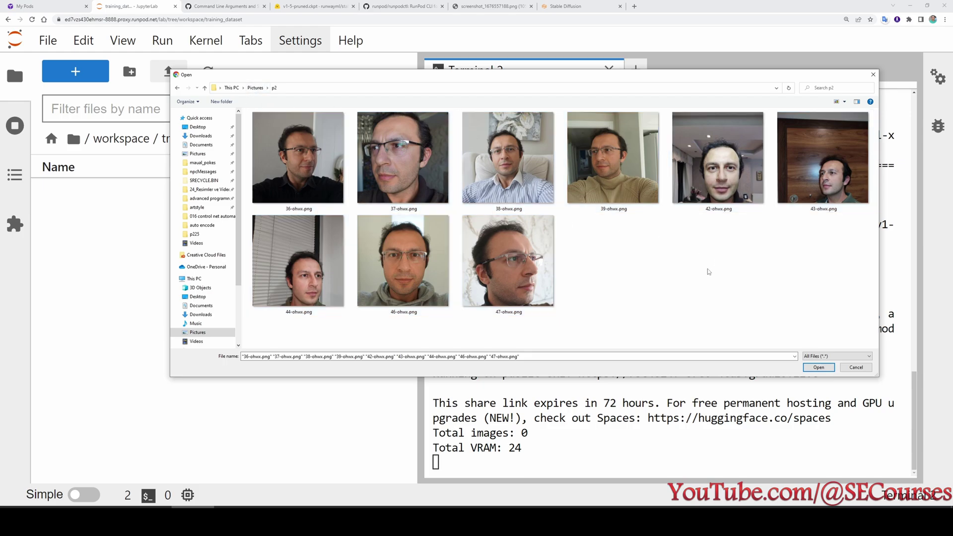
{"action": "key", "text": "ctrl+a"}
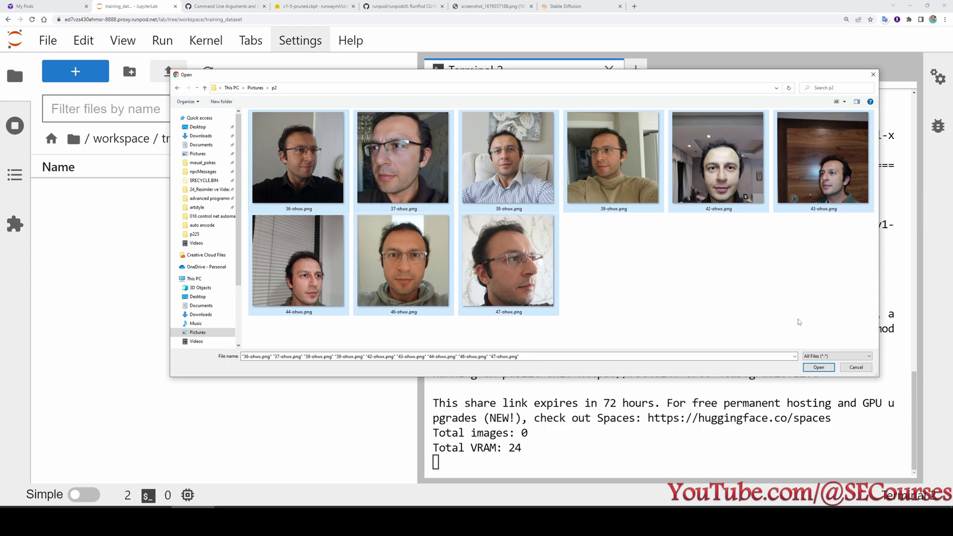
{"action": "left_click", "coordinate": [821, 370]}
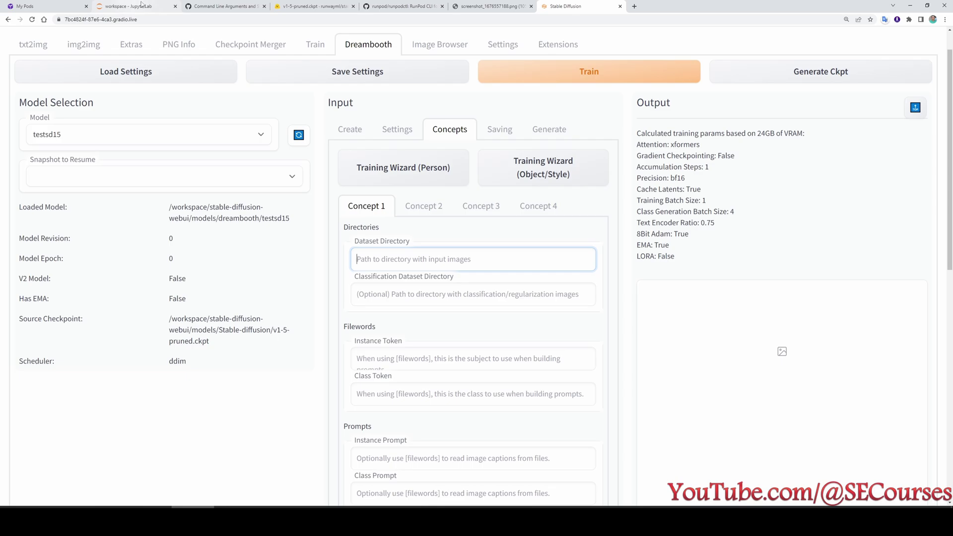
Set Concept 1's Dataset Directory to /workspace/training_dataset using the copied folder path.
{"action": "left_click", "coordinate": [141, 6]}
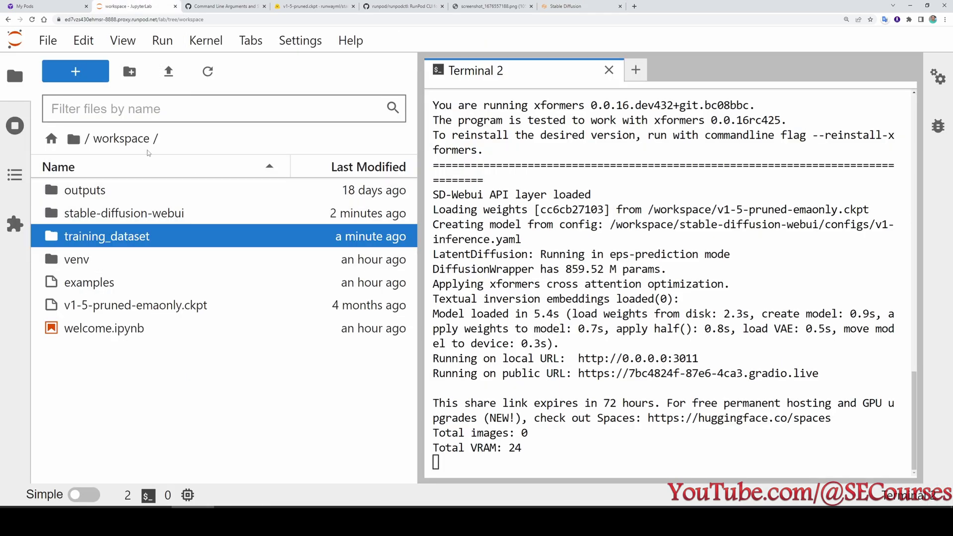
{"action": "right_click", "coordinate": [122, 237]}
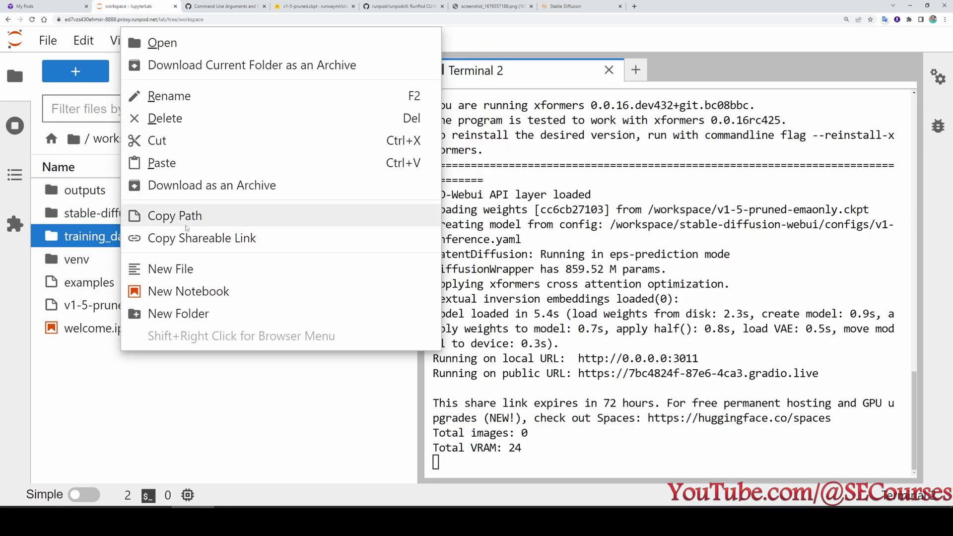
{"action": "left_click", "coordinate": [187, 215]}
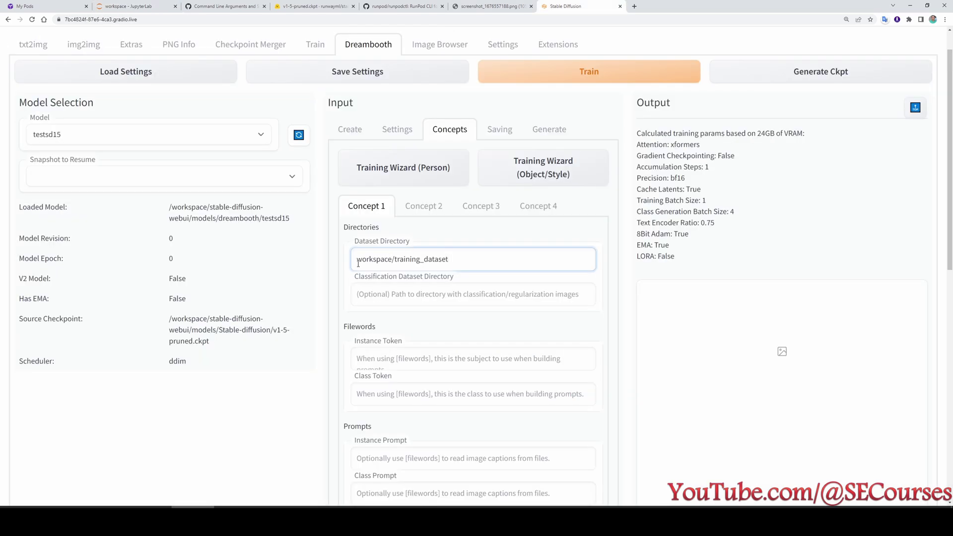
{"action": "left_click", "coordinate": [357, 261]}
{"action": "type", "text": "/"}
Set the Classification Dataset Directory to /workspace/classification_images.
{"action": "left_click", "coordinate": [389, 295]}
{"action": "scroll", "coordinate": [446, 248], "scroll_direction": "down", "scroll_amount": 2}
{"action": "scroll", "coordinate": [451, 248], "scroll_direction": "up", "scroll_amount": 1}
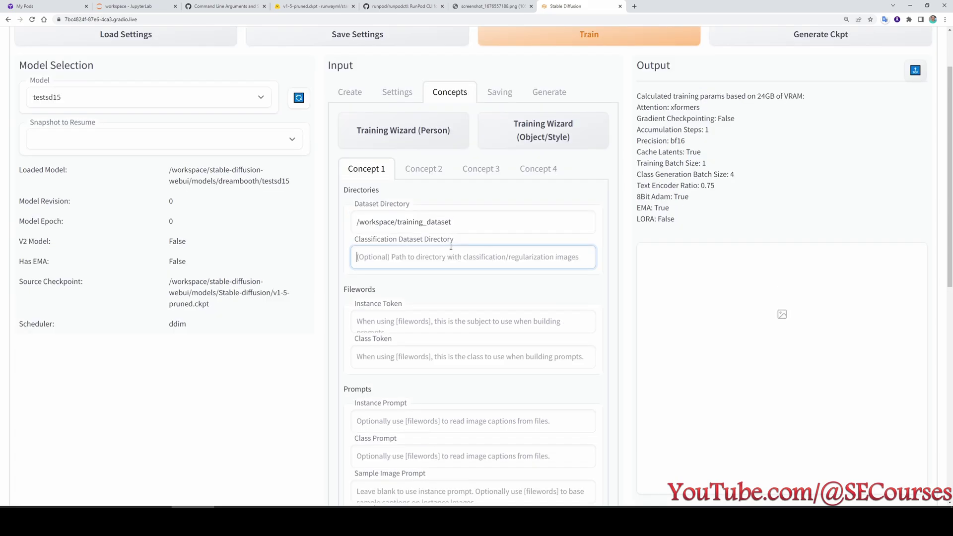
{"action": "key", "text": "ctrl+v"}
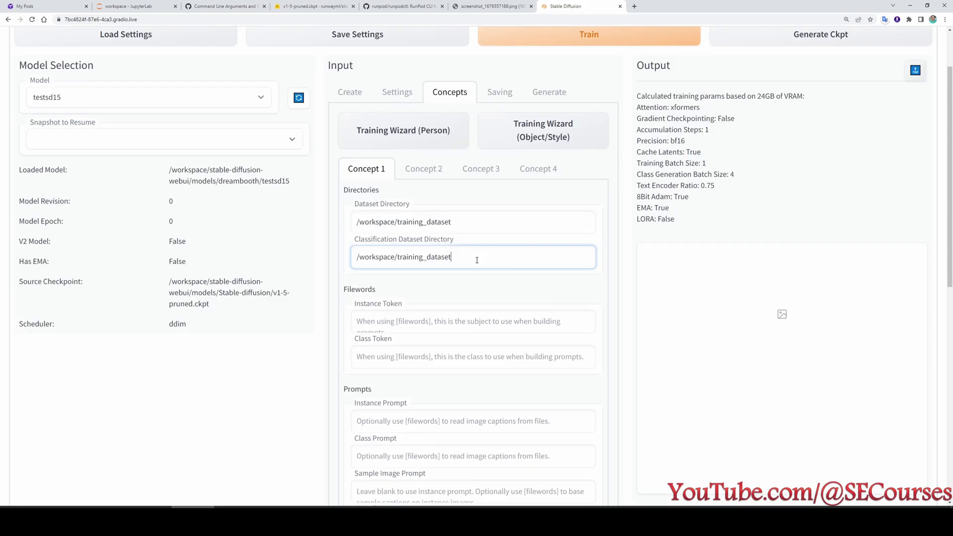
{"action": "left_click_drag", "start_coordinate": [458, 258], "coordinate": [399, 265]}
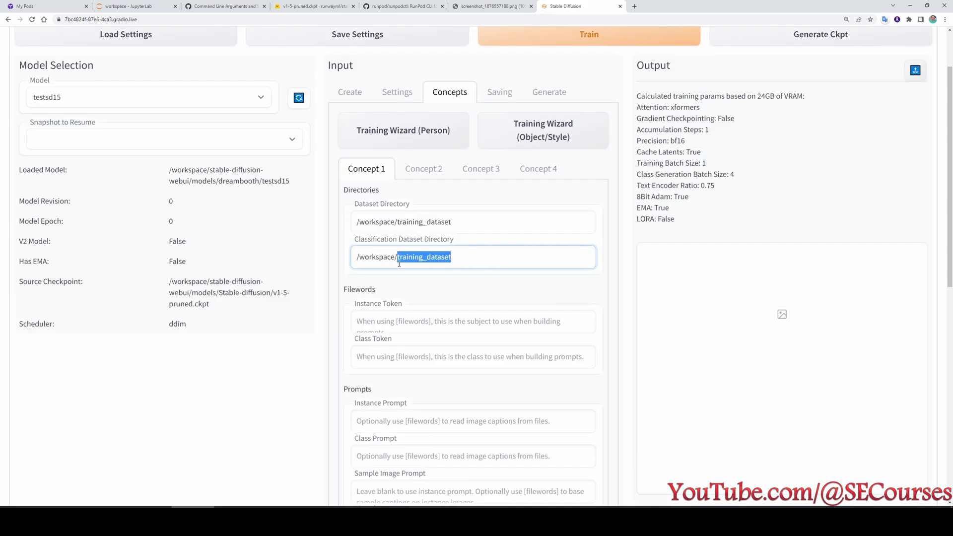
{"action": "type", "text": "classification_images"}
{"action": "scroll", "coordinate": [378, 222], "scroll_direction": "down", "scroll_amount": 2}
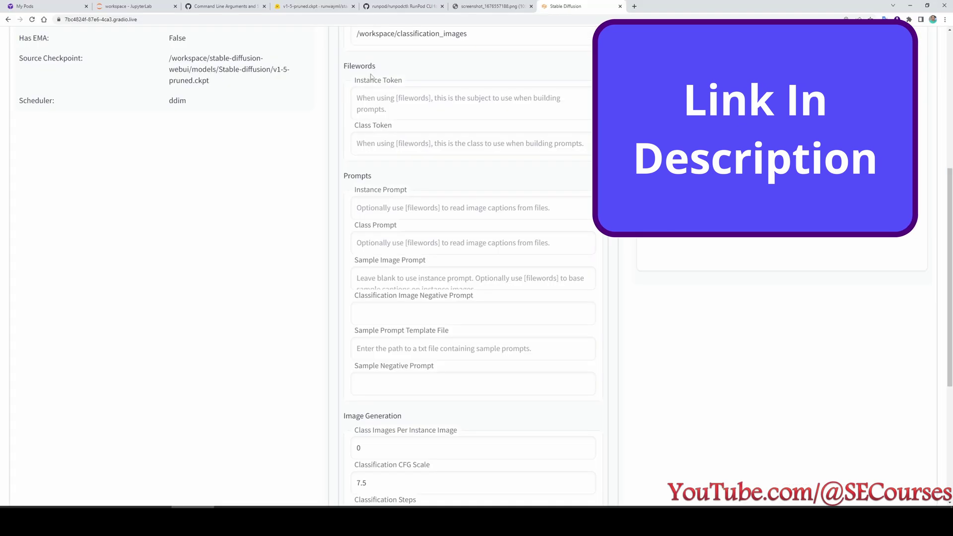
Enter instance prompt 'ohwx man', class prompt 'photo of man' and sample prompt 'photo of ohwx man'.
{"action": "left_click_drag", "start_coordinate": [372, 66], "coordinate": [349, 66]}
{"action": "left_click", "coordinate": [367, 201]}
{"action": "scroll", "coordinate": [393, 236], "scroll_direction": "down", "scroll_amount": 1}
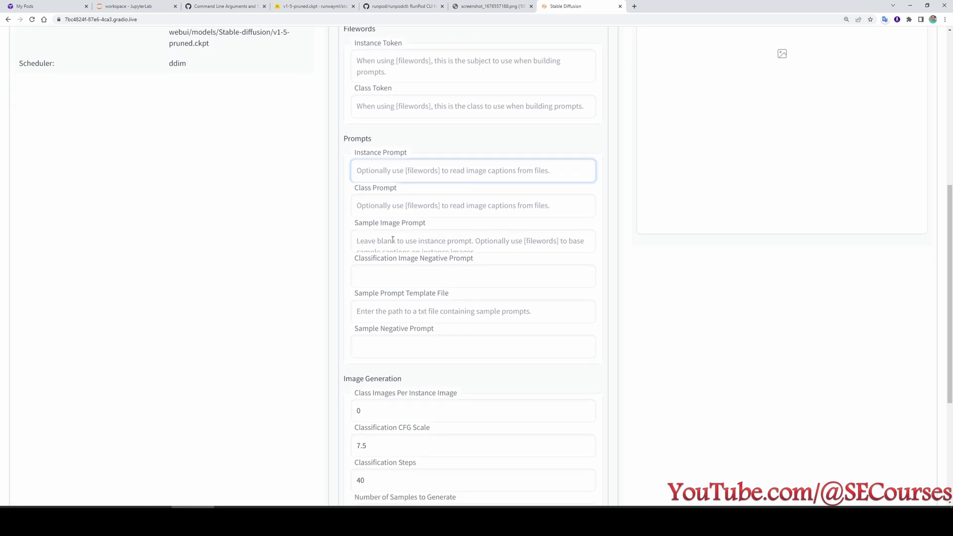
{"action": "type", "text": "ohwx man"}
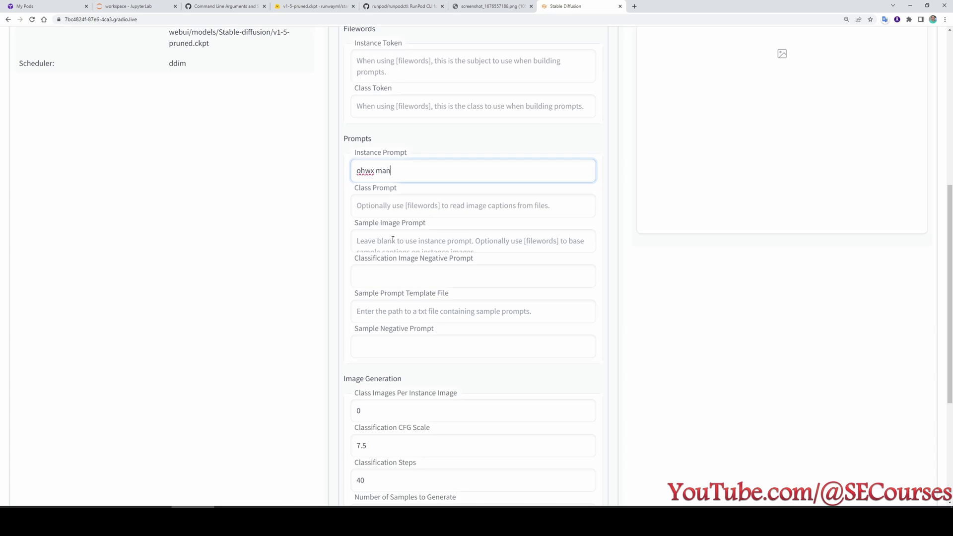
{"action": "key", "text": "Tab"}
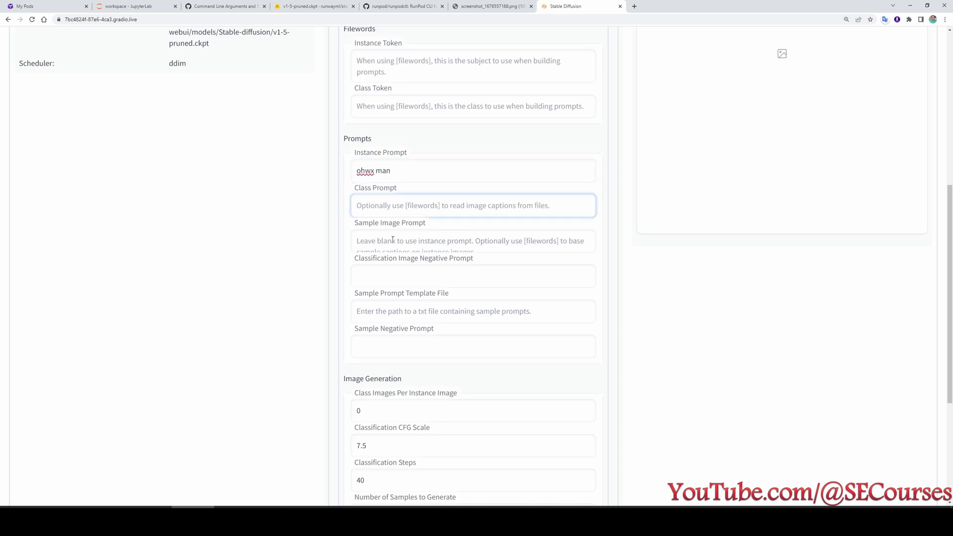
{"action": "type", "text": "photo of man"}
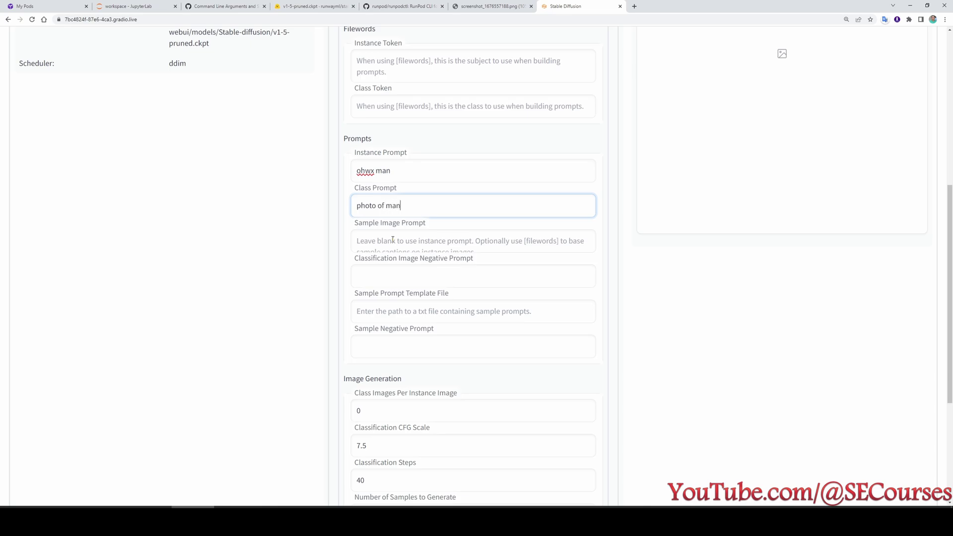
{"action": "key", "text": "Tab"}
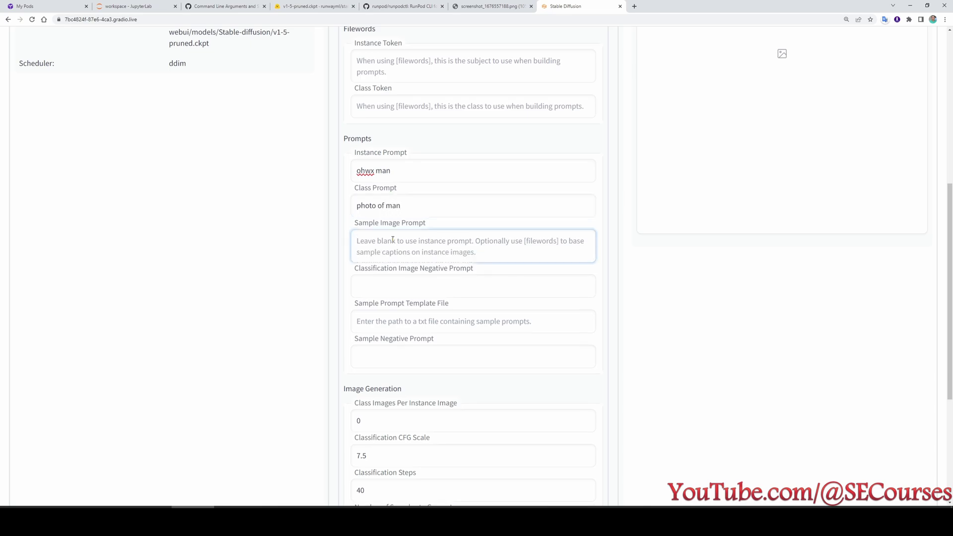
{"action": "type", "text": "photo of ho"}
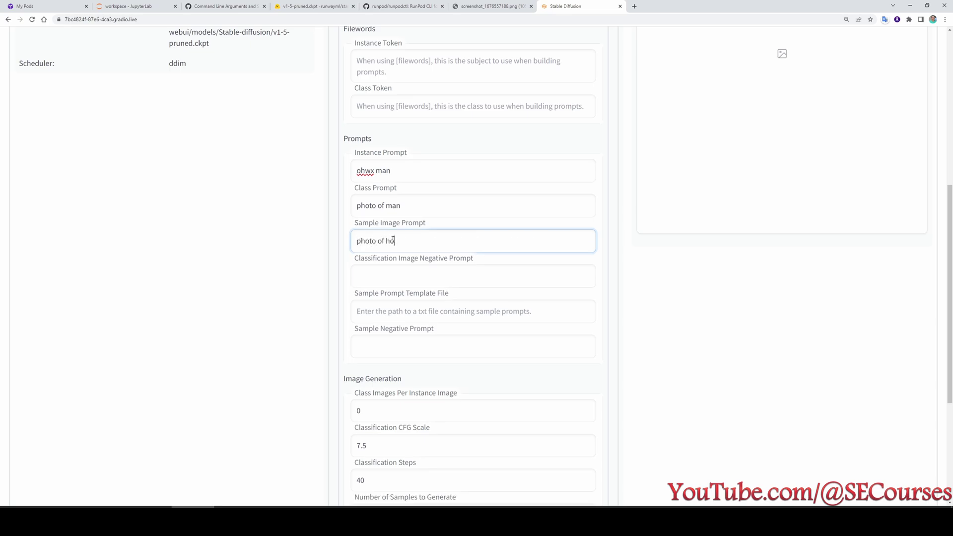
{"action": "key", "text": "BackSpace"}
{"action": "key", "text": "BackSpace"}
{"action": "type", "text": "ohwx man"}
{"action": "scroll", "coordinate": [402, 268], "scroll_direction": "down", "scroll_amount": 4}
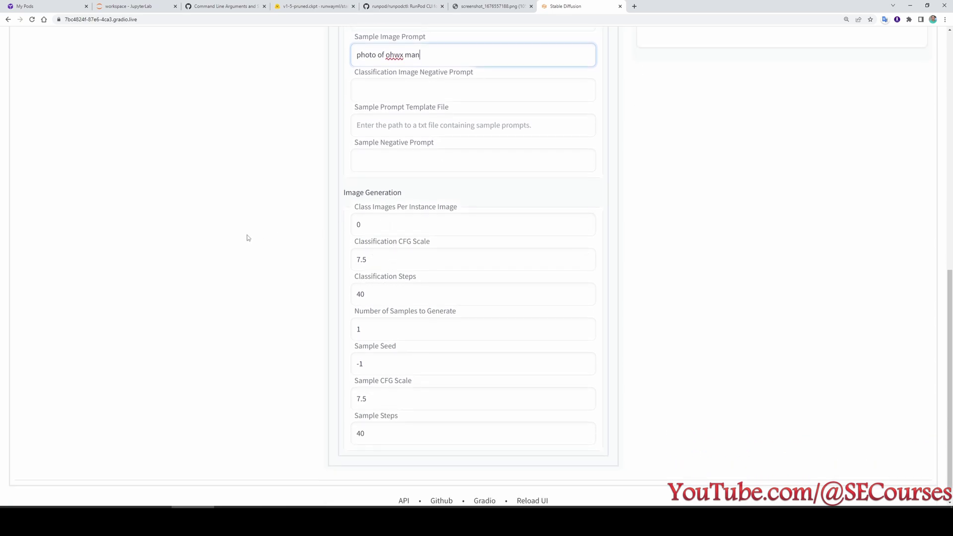
{"action": "scroll", "coordinate": [246, 236], "scroll_direction": "up", "scroll_amount": 1}
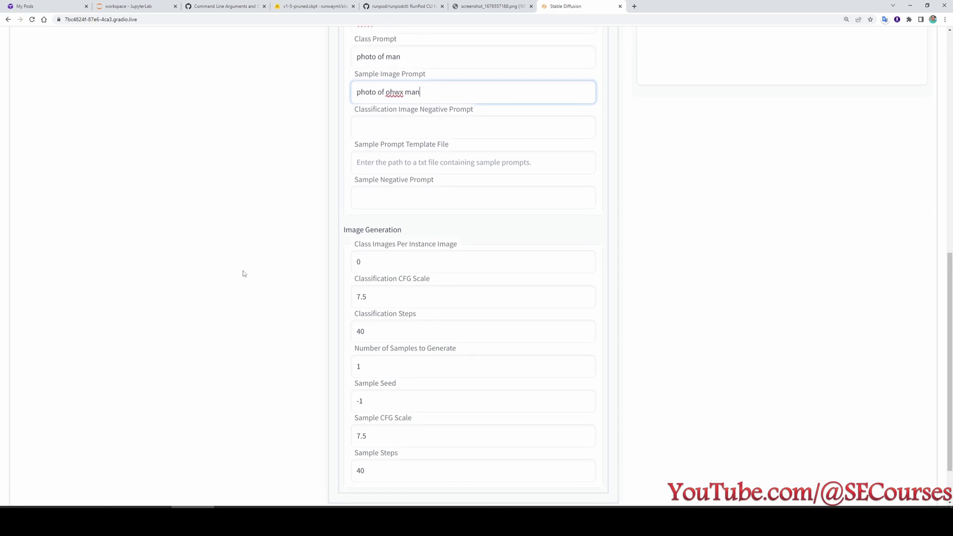
Set Class Images Per Instance Image to 100.
{"action": "left_click", "coordinate": [390, 257]}
{"action": "key", "text": "ctrl+a"}
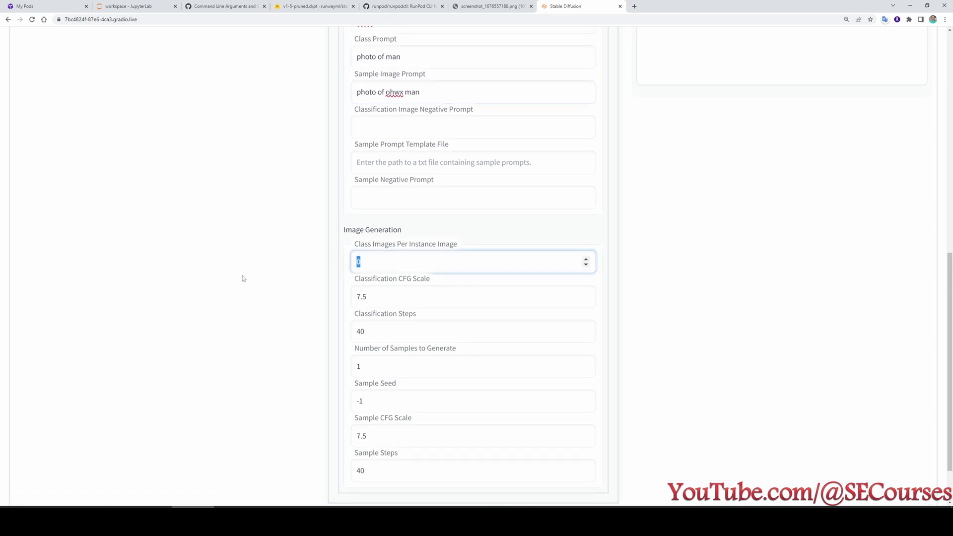
{"action": "type", "text": "50"}
{"action": "scroll", "coordinate": [244, 286], "scroll_direction": "down", "scroll_amount": 1}
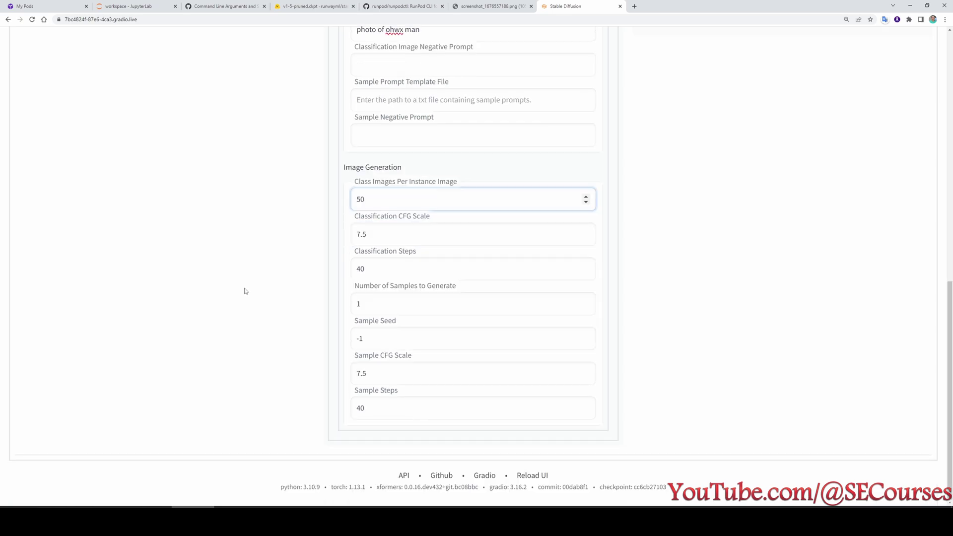
{"action": "scroll", "coordinate": [421, 348], "scroll_direction": "up", "scroll_amount": 3}
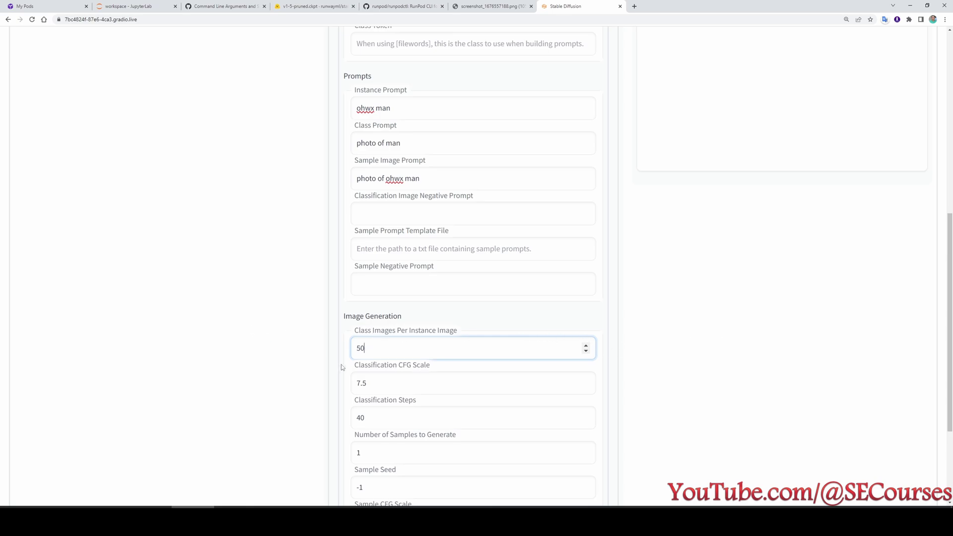
{"action": "left_click_drag", "start_coordinate": [411, 357], "coordinate": [330, 356]}
{"action": "type", "text": "100"}
Enable generating a .ckpt file when saving during training.
{"action": "left_click", "coordinate": [501, 168]}
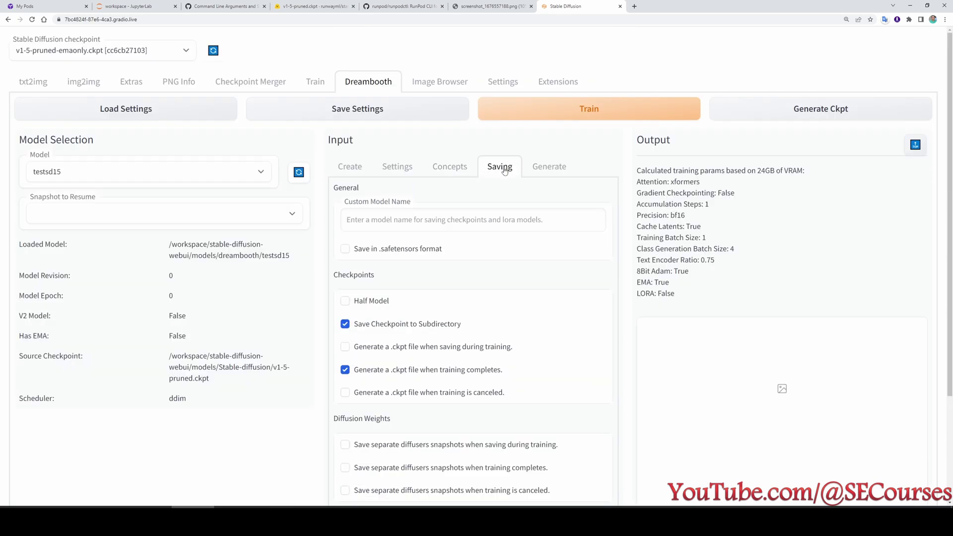
{"action": "scroll", "coordinate": [427, 273], "scroll_direction": "down", "scroll_amount": 2}
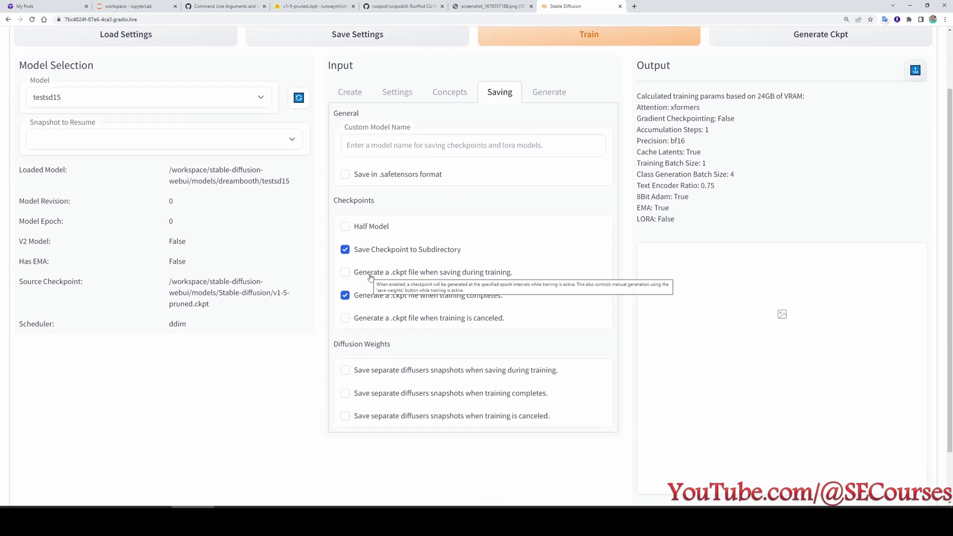
{"action": "left_click", "coordinate": [371, 275]}
{"action": "scroll", "coordinate": [466, 287], "scroll_direction": "up", "scroll_amount": 2}
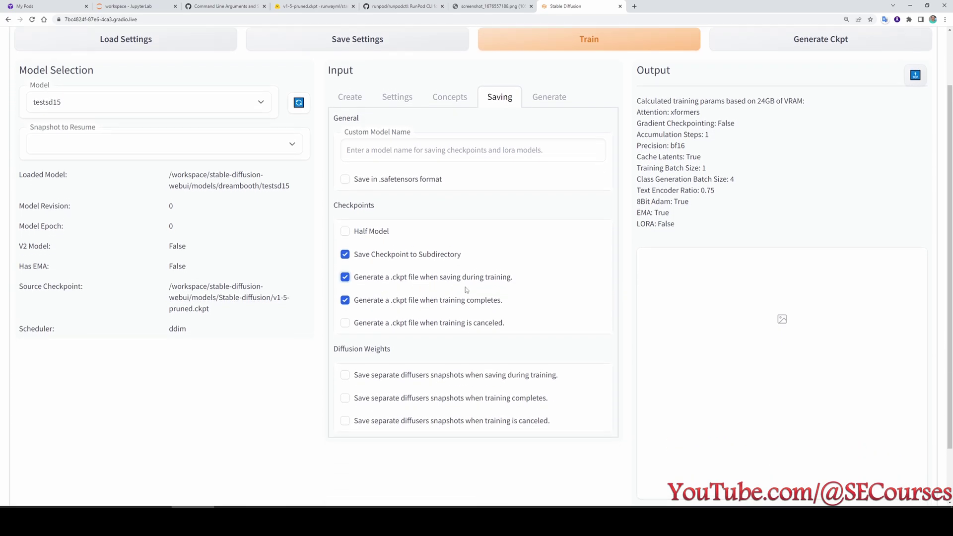
Review the model and preview save frequency values in the training settings.
{"action": "left_click", "coordinate": [397, 166]}
{"action": "scroll", "coordinate": [469, 363], "scroll_direction": "down", "scroll_amount": 3}
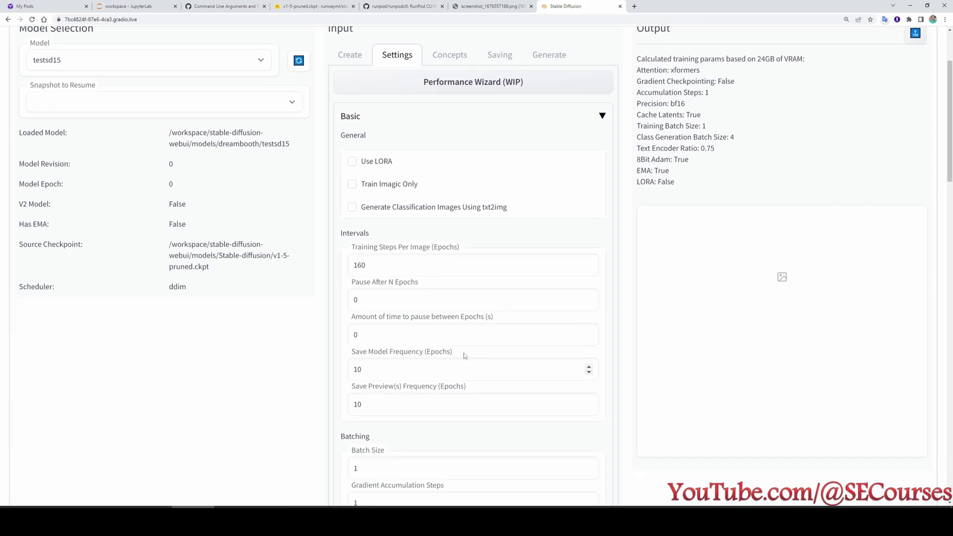
{"action": "scroll", "coordinate": [468, 363], "scroll_direction": "down", "scroll_amount": 2}
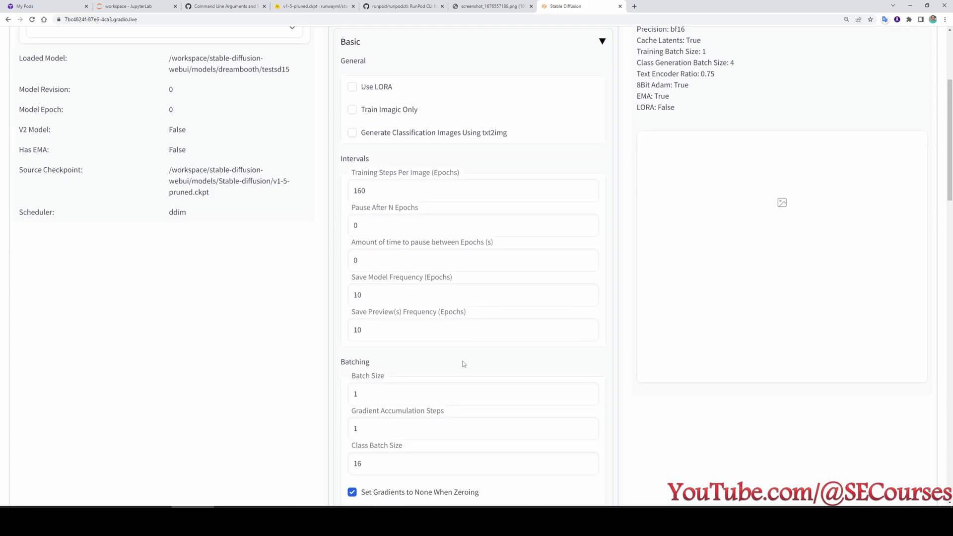
{"action": "left_click_drag", "start_coordinate": [386, 298], "coordinate": [347, 296]}
{"action": "left_click_drag", "start_coordinate": [392, 332], "coordinate": [337, 340]}
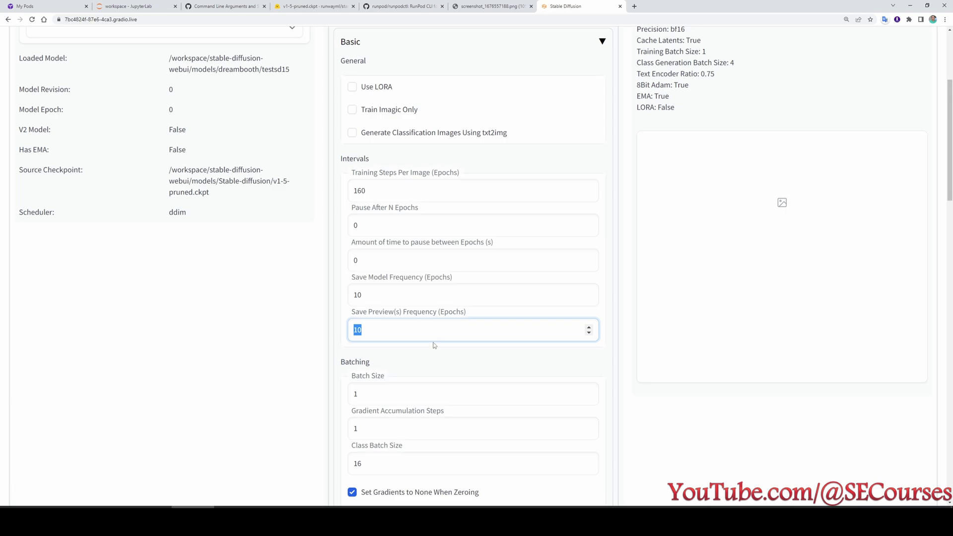
{"action": "scroll", "coordinate": [443, 361], "scroll_direction": "up", "scroll_amount": 3}
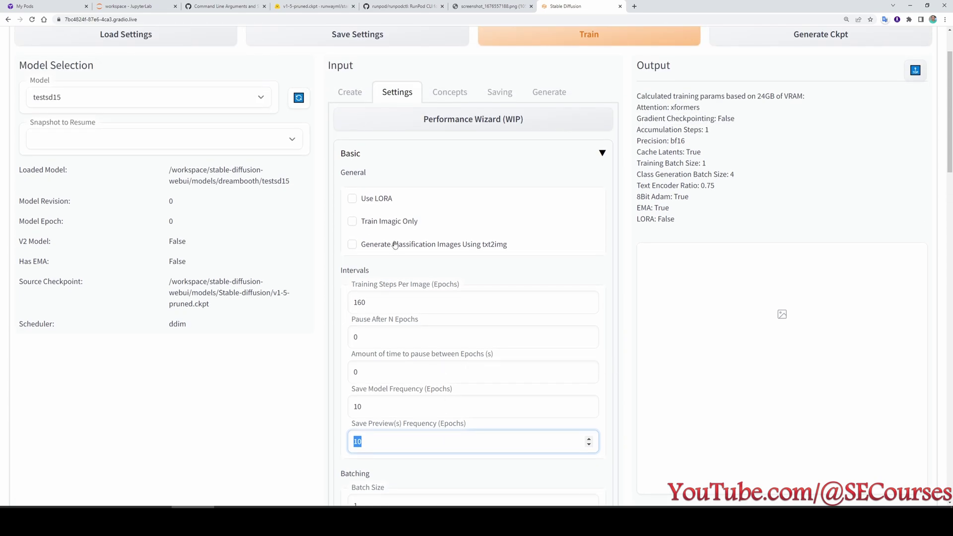
{"action": "scroll", "coordinate": [461, 290], "scroll_direction": "down", "scroll_amount": 1}
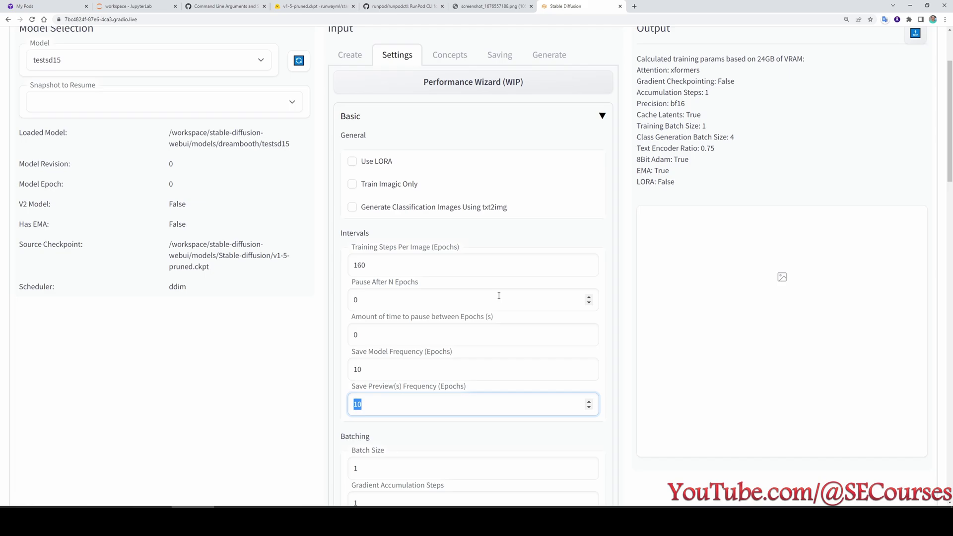
{"action": "scroll", "coordinate": [499, 296], "scroll_direction": "up", "scroll_amount": 1}
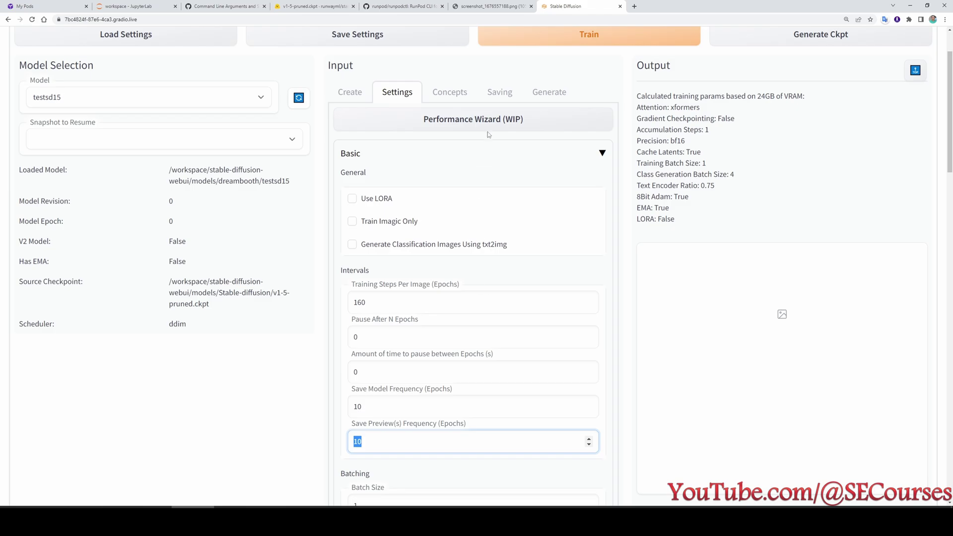
Save and confirm the settings, start Dreambooth training, and check GPU usage on RunPod.
{"action": "left_click", "coordinate": [499, 92]}
{"action": "left_click", "coordinate": [457, 115]}
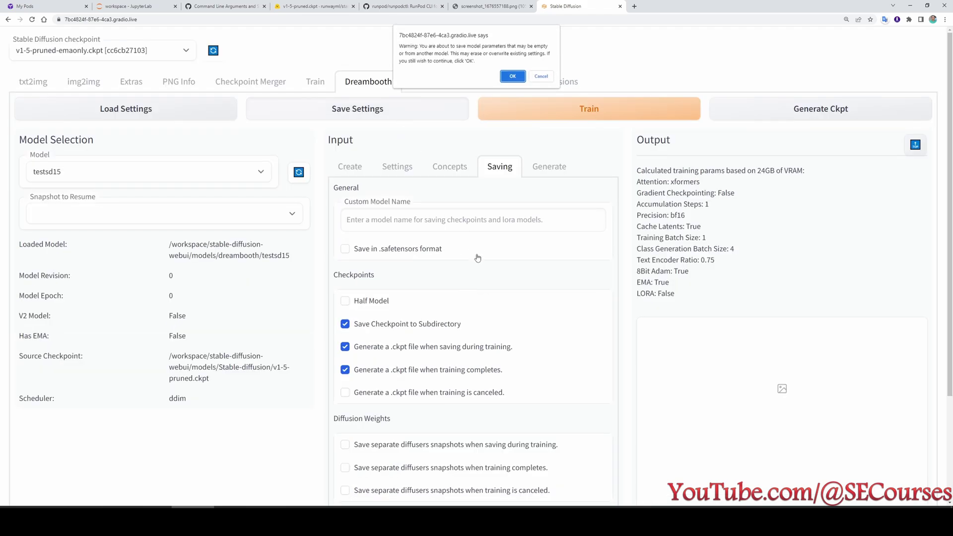
{"action": "left_click", "coordinate": [512, 76]}
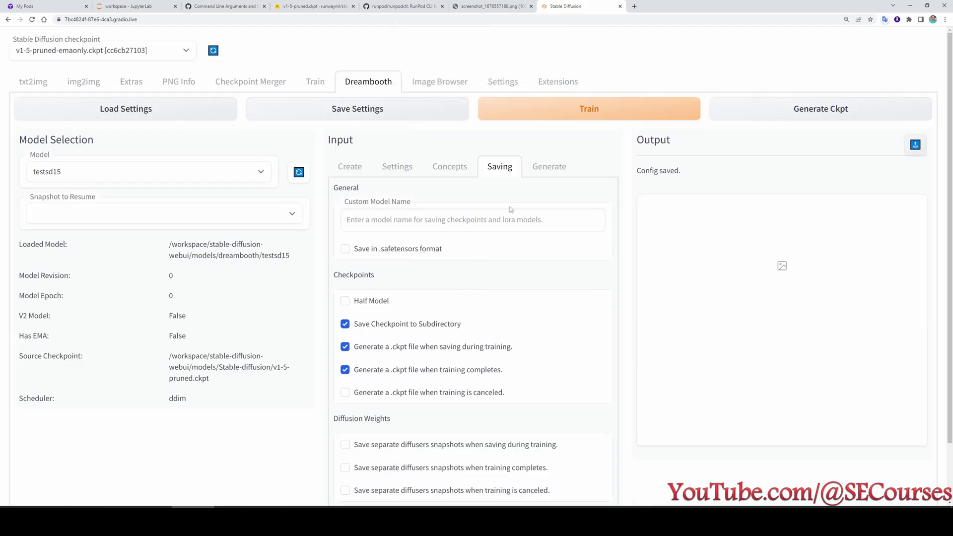
{"action": "left_click", "coordinate": [588, 113]}
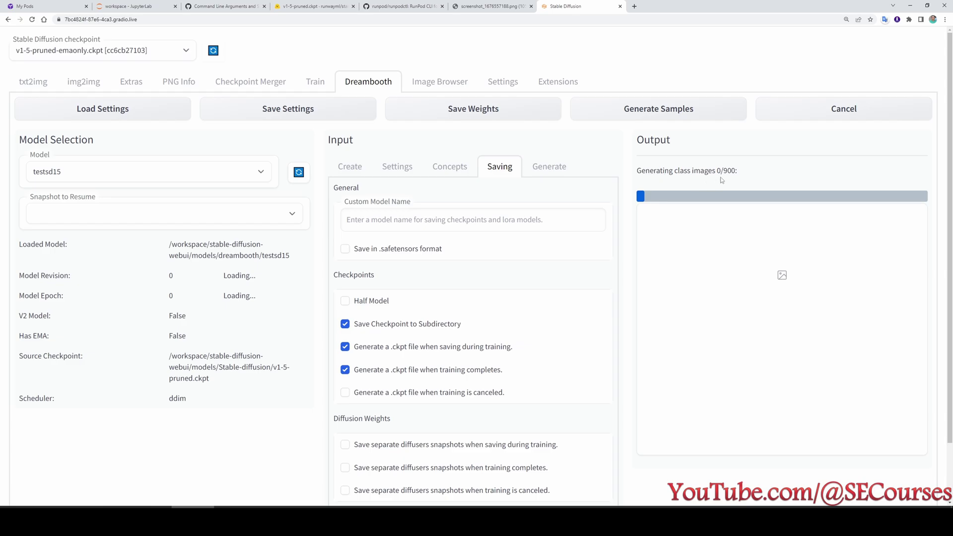
{"action": "left_click", "coordinate": [39, 7]}
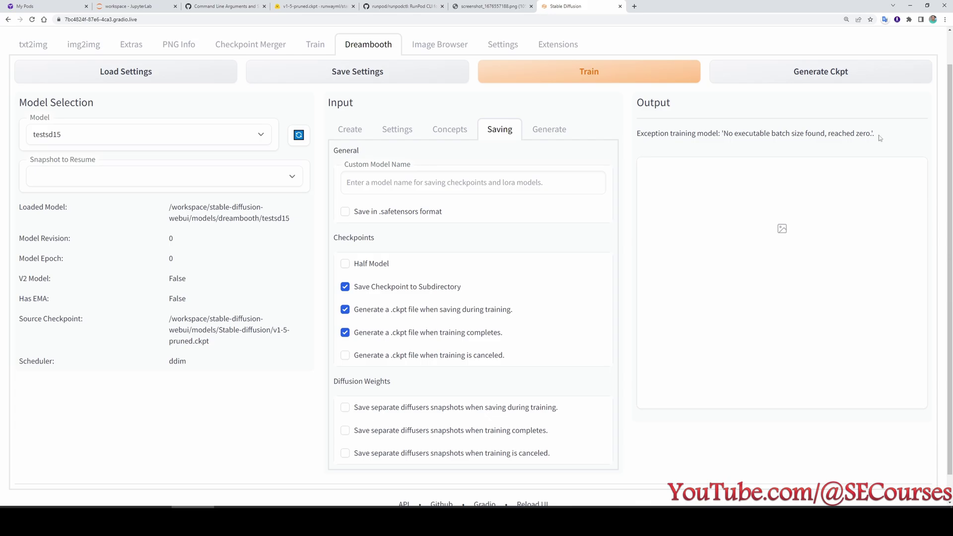
Read the training error in the terminal, then lower Class Batch Size from 16 to 1.
{"action": "scroll", "coordinate": [871, 145], "scroll_direction": "up", "scroll_amount": 1}
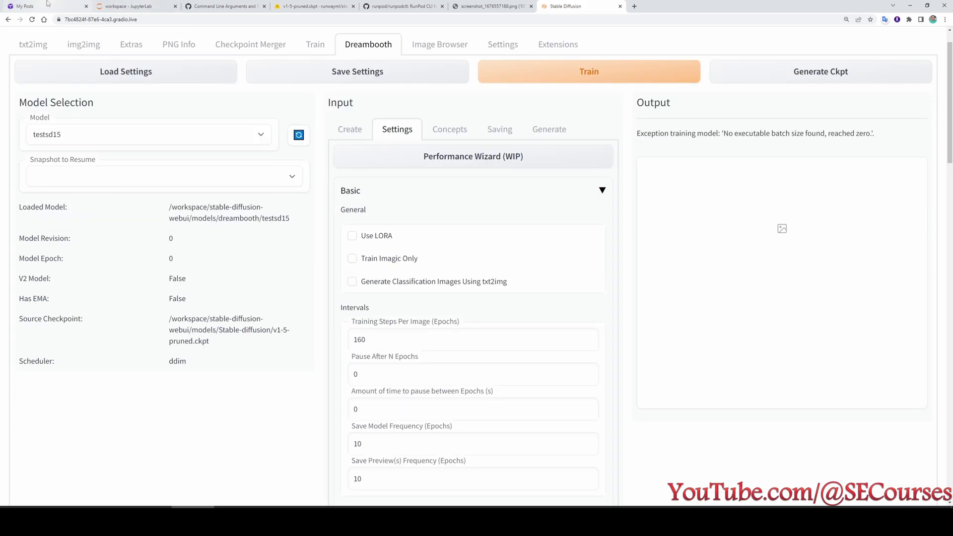
{"action": "left_click", "coordinate": [147, 6]}
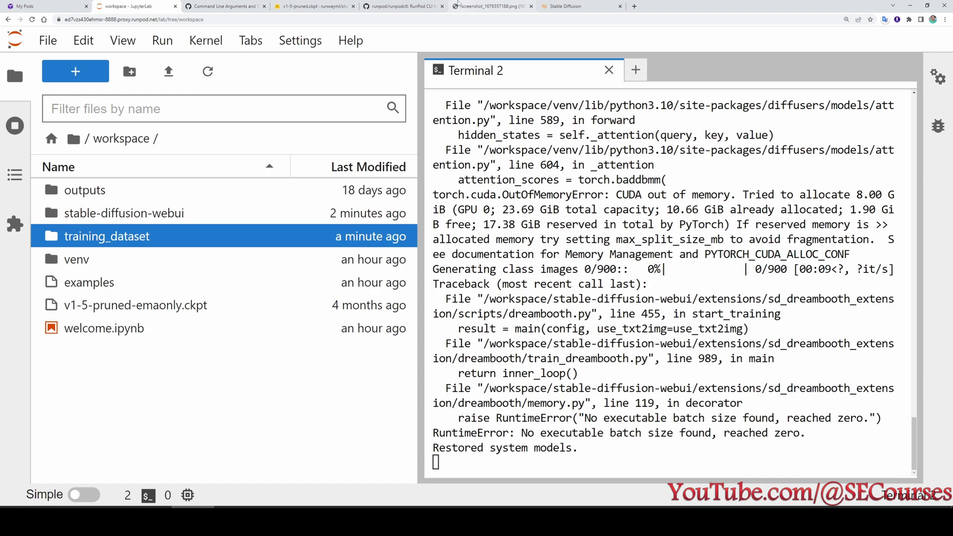
{"action": "left_click", "coordinate": [566, 6]}
{"action": "scroll", "coordinate": [519, 353], "scroll_direction": "down", "scroll_amount": 1}
{"action": "scroll", "coordinate": [519, 353], "scroll_direction": "down", "scroll_amount": 5}
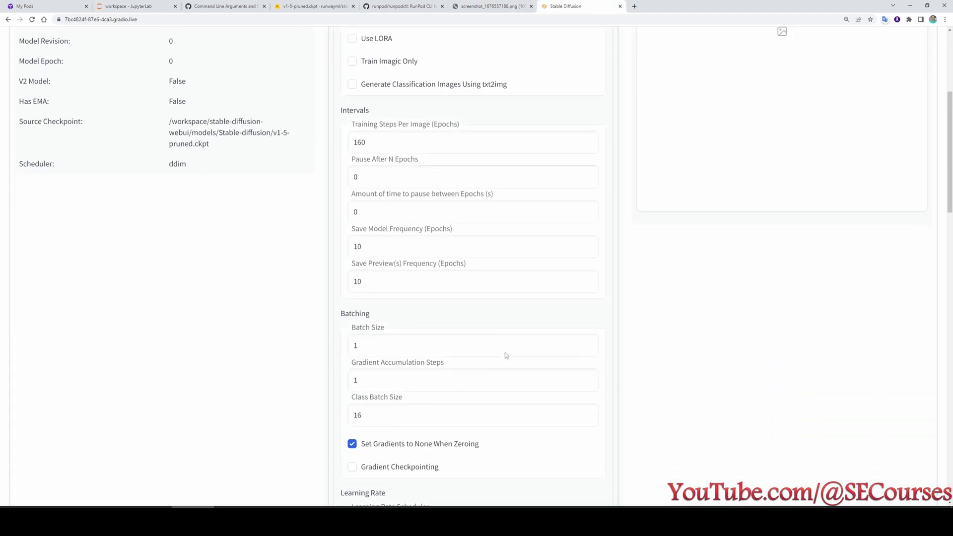
{"action": "left_click_drag", "start_coordinate": [579, 313], "coordinate": [332, 312]}
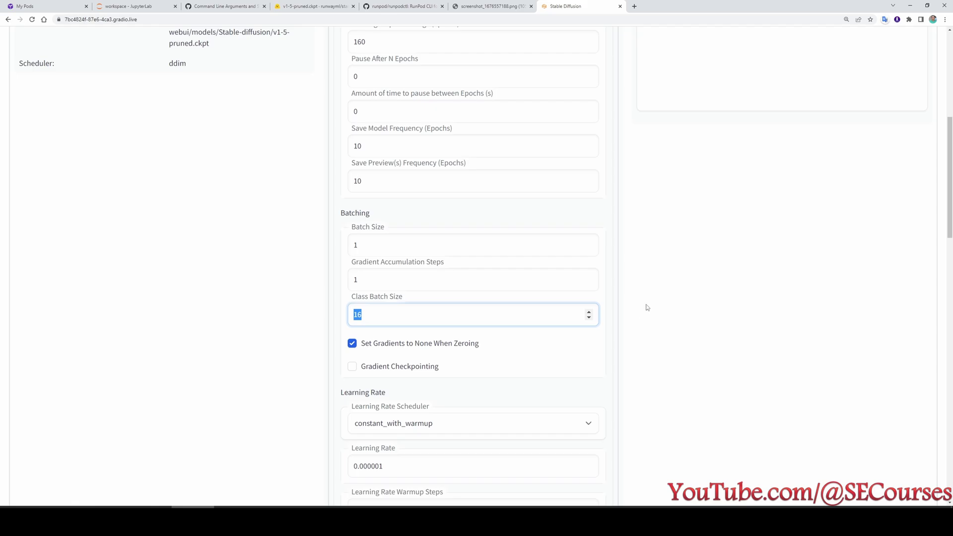
{"action": "type", "text": "1"}
{"action": "scroll", "coordinate": [650, 342], "scroll_direction": "up", "scroll_amount": 7}
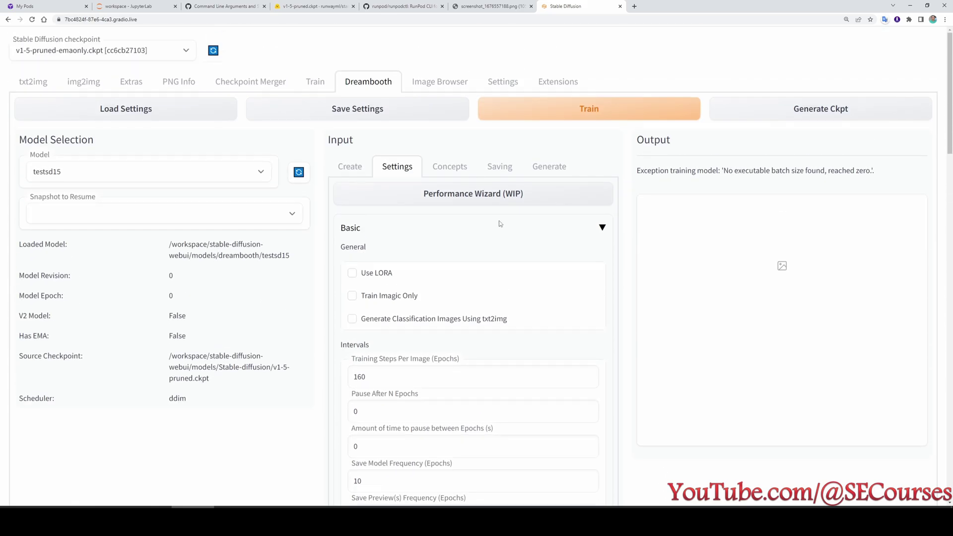
Save the reduced batch size and browse the generated 'photo of man' images in classification_images.
{"action": "left_click", "coordinate": [375, 109]}
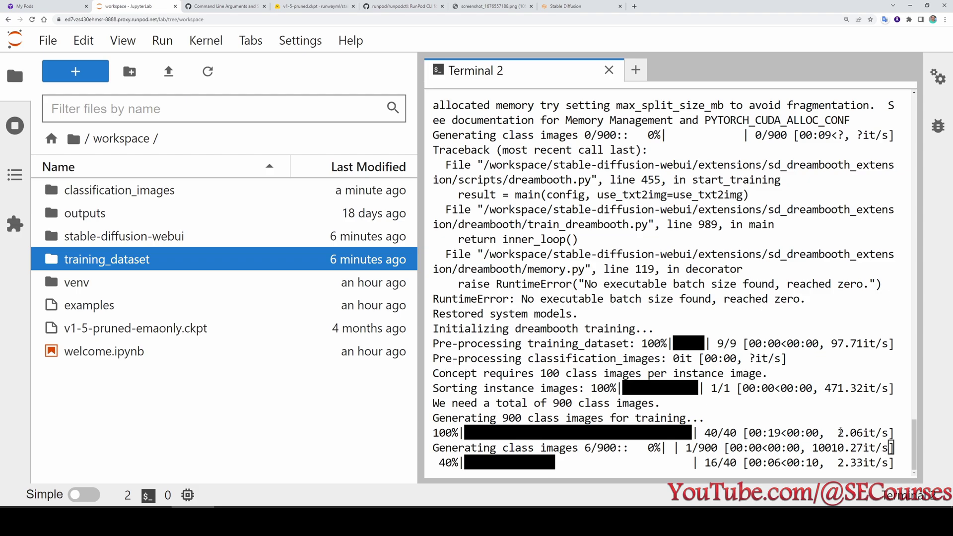
{"action": "left_click", "coordinate": [566, 7]}
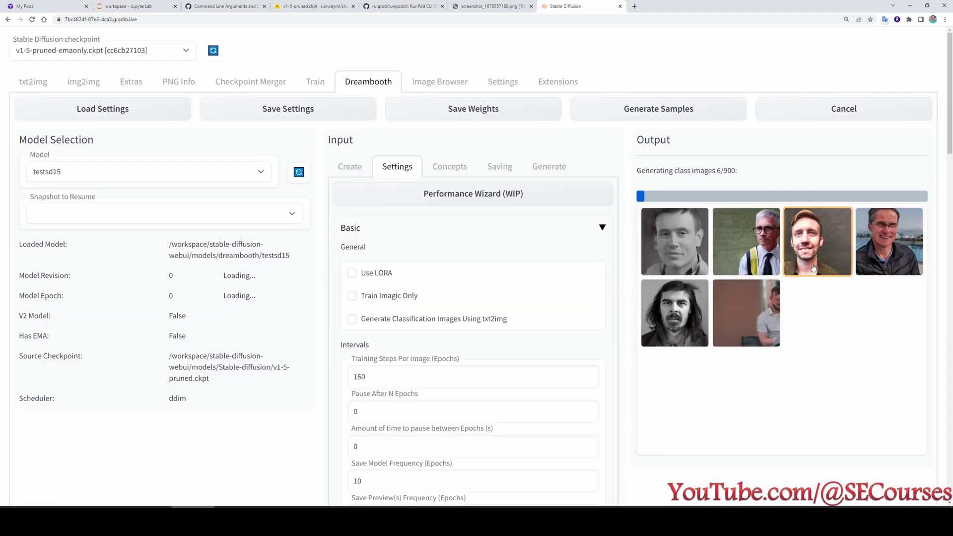
{"action": "left_click", "coordinate": [130, 6]}
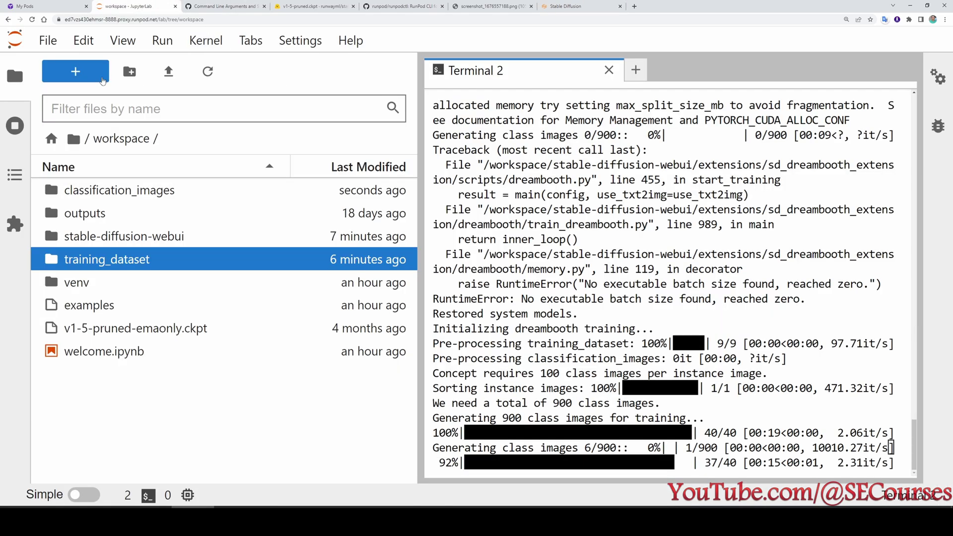
{"action": "left_click", "coordinate": [124, 194]}
{"action": "double_click", "coordinate": [124, 192]}
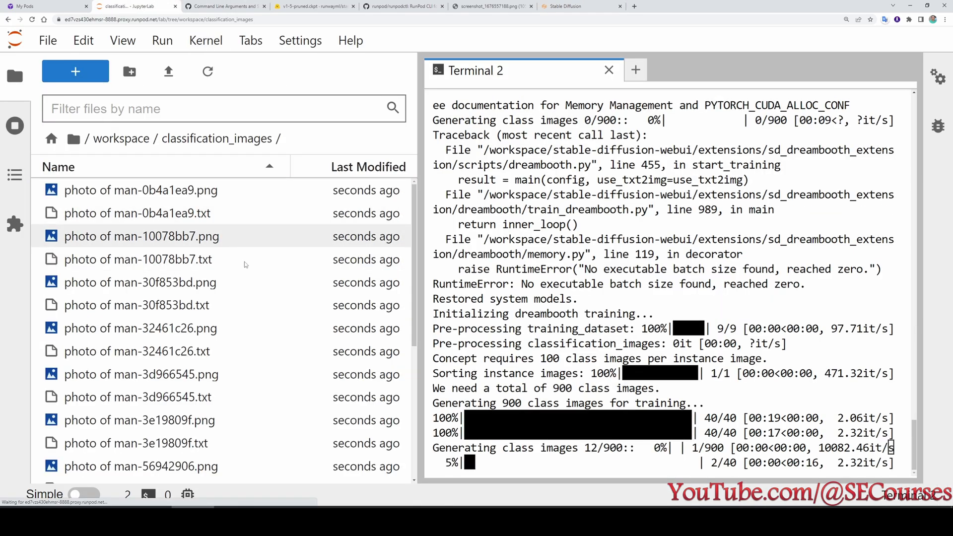
{"action": "scroll", "coordinate": [149, 268], "scroll_direction": "down", "scroll_amount": 10}
{"action": "scroll", "coordinate": [155, 276], "scroll_direction": "up", "scroll_amount": 5}
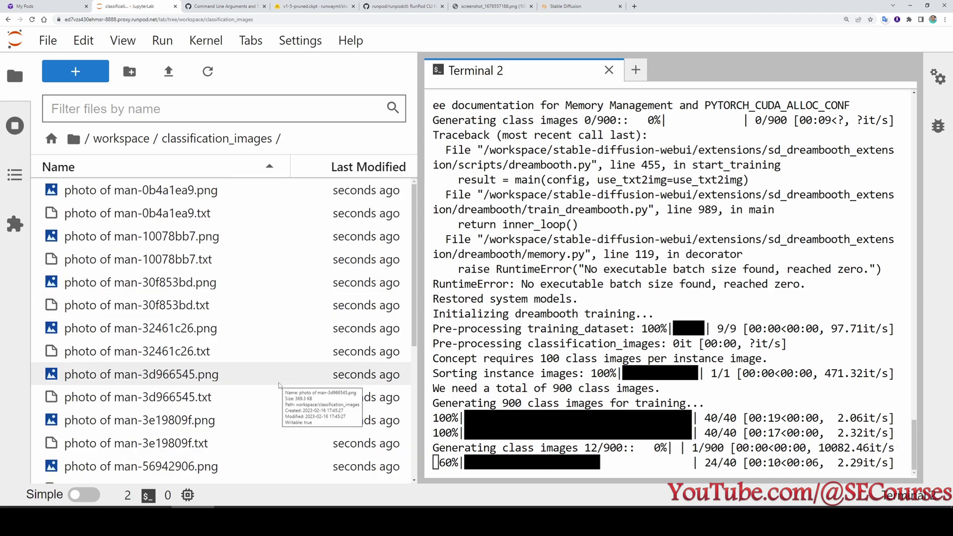
{"action": "scroll", "coordinate": [279, 384], "scroll_direction": "down", "scroll_amount": 5}
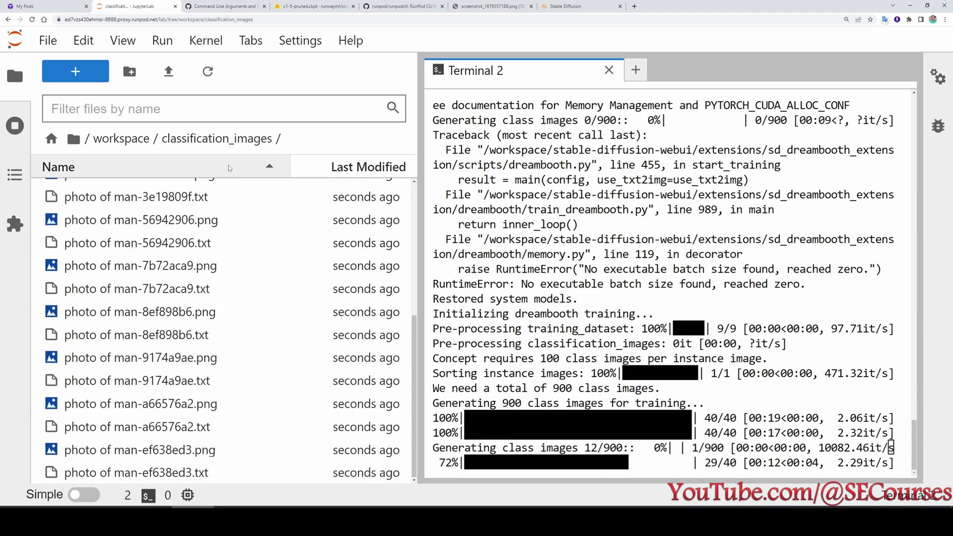
{"action": "left_click", "coordinate": [415, 5]}
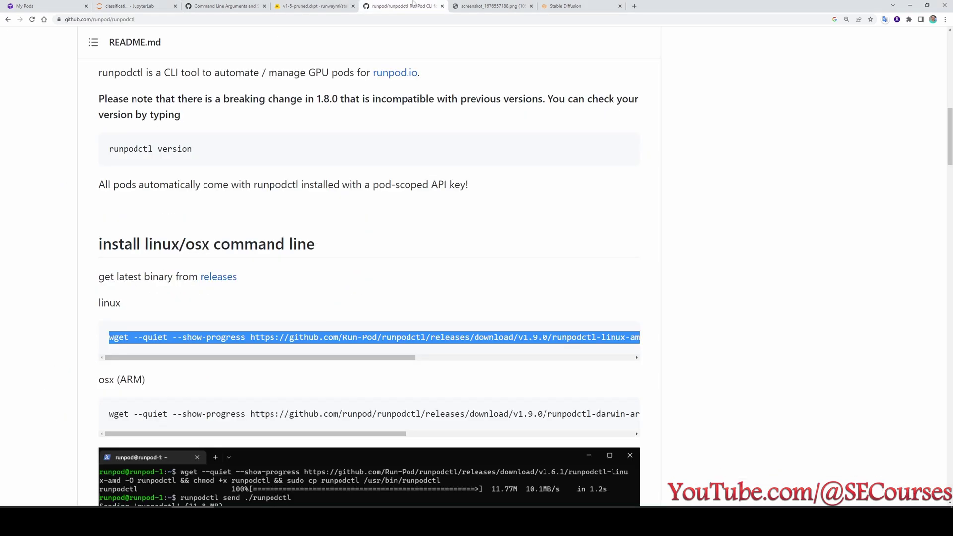
Copy the Windows wget download command from the runpodctl README.
{"action": "scroll", "coordinate": [345, 215], "scroll_direction": "down", "scroll_amount": 2}
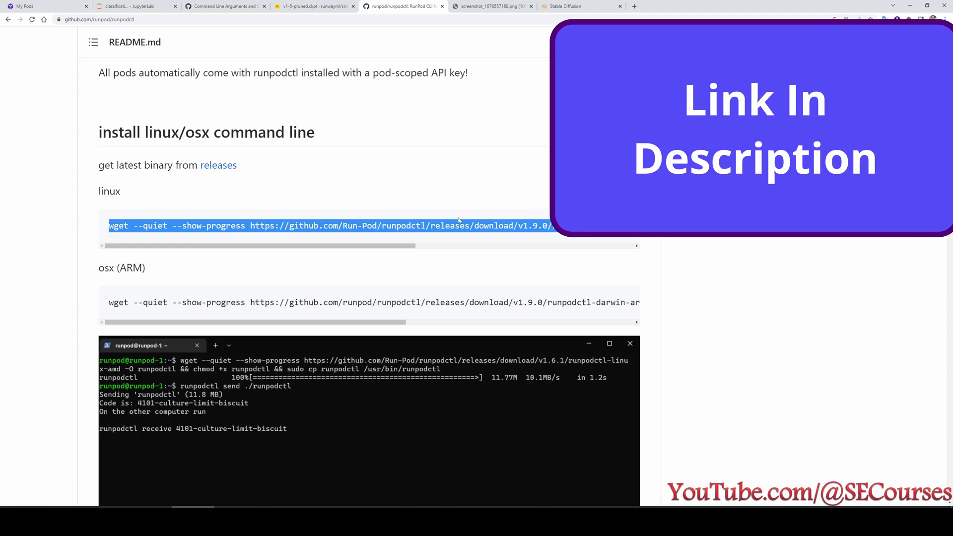
{"action": "scroll", "coordinate": [293, 346], "scroll_direction": "down", "scroll_amount": 15}
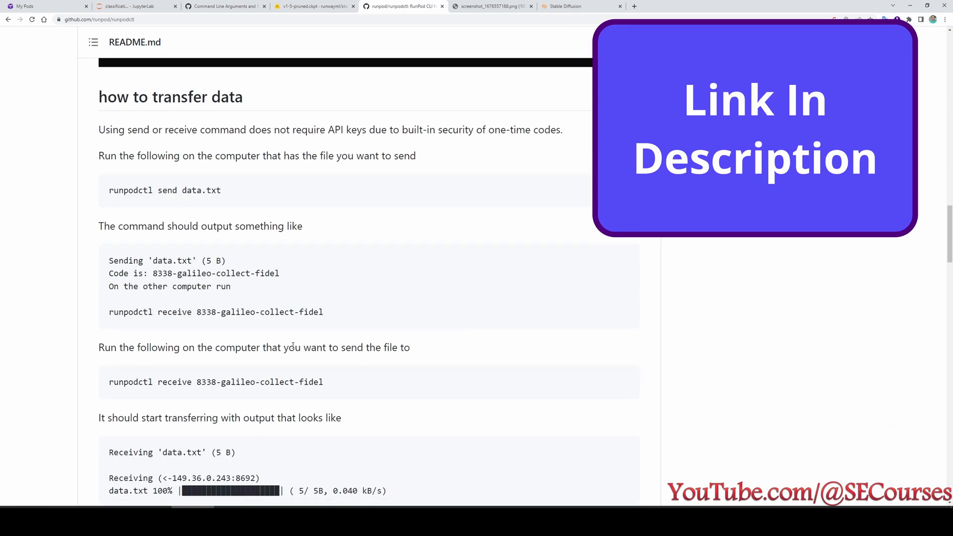
{"action": "scroll", "coordinate": [293, 346], "scroll_direction": "down", "scroll_amount": 7}
{"action": "left_click_drag", "start_coordinate": [598, 230], "coordinate": [109, 231]}
{"action": "right_click", "coordinate": [214, 231]}
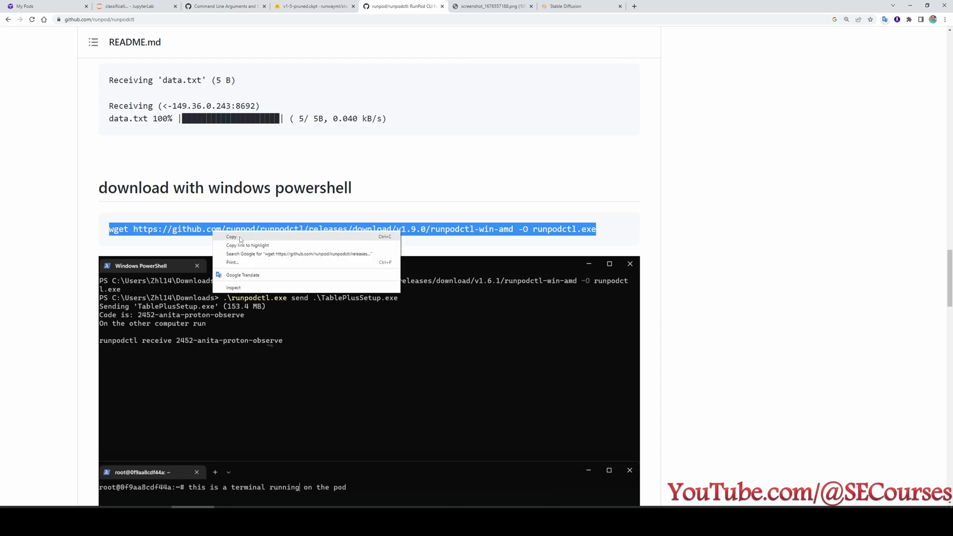
{"action": "left_click", "coordinate": [234, 238]}
Run the wget command in Windows PowerShell to download runpodctl.exe.
{"action": "key", "text": "super"}
{"action": "type", "text": "power"}
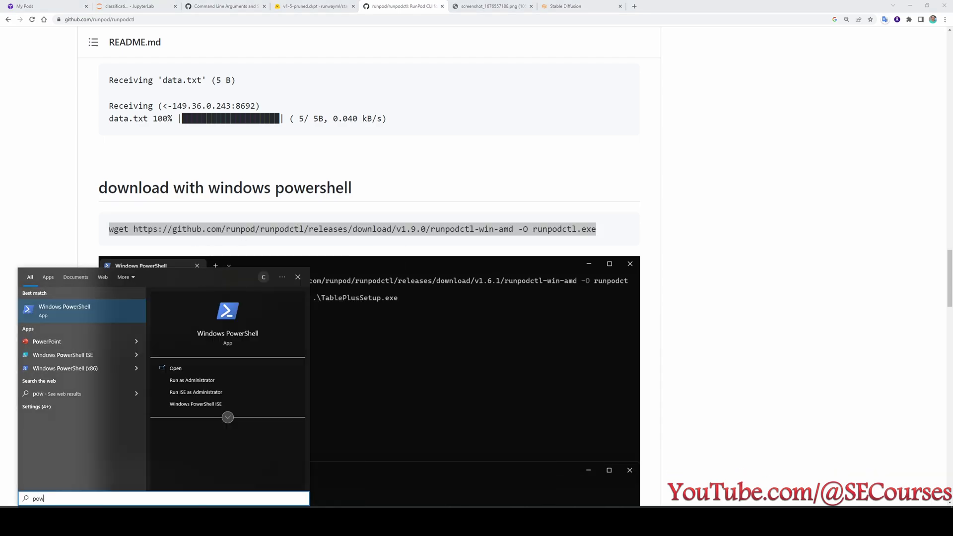
{"action": "key", "text": "Return"}
{"action": "right_click", "coordinate": [442, 204]}
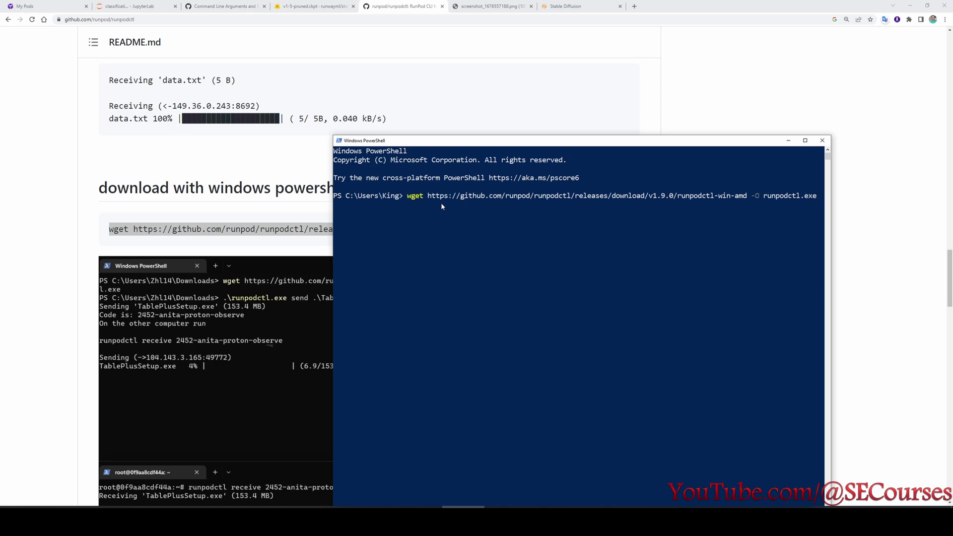
{"action": "key", "text": "Return"}
{"action": "type", "text": "runpodctl"}
{"action": "key", "text": "Return"}
{"action": "left_click", "coordinate": [473, 322]}
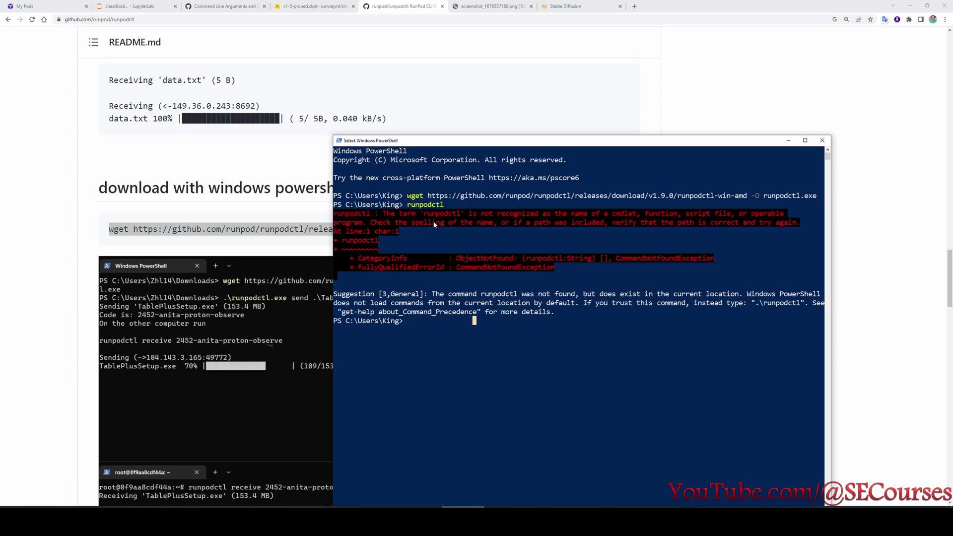
Run runpodctl in Command Prompt to show its usage help.
{"action": "key", "text": "super"}
{"action": "type", "text": "cmd"}
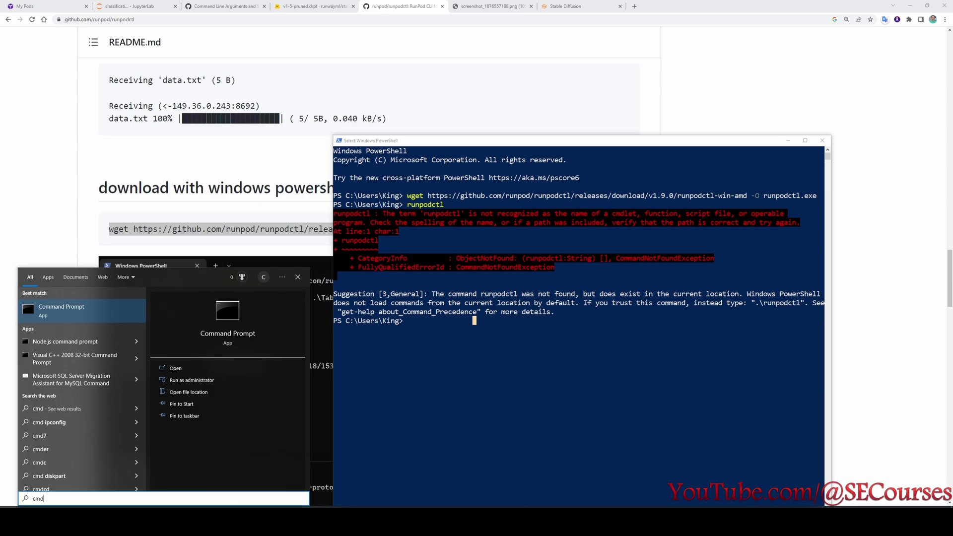
{"action": "key", "text": "Return"}
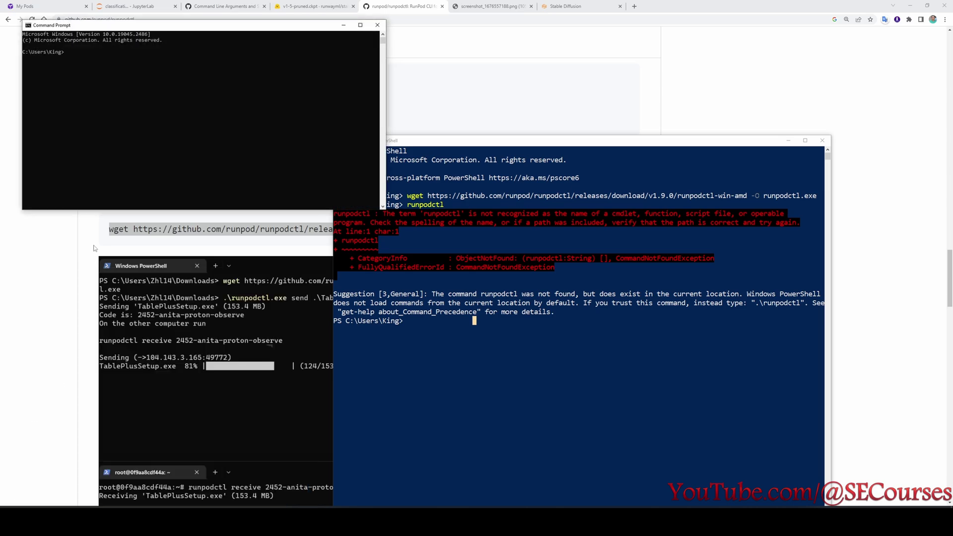
{"action": "scroll", "coordinate": [204, 108], "scroll_direction": "up", "scroll_amount": 2}
{"action": "type", "text": "runpodctl"}
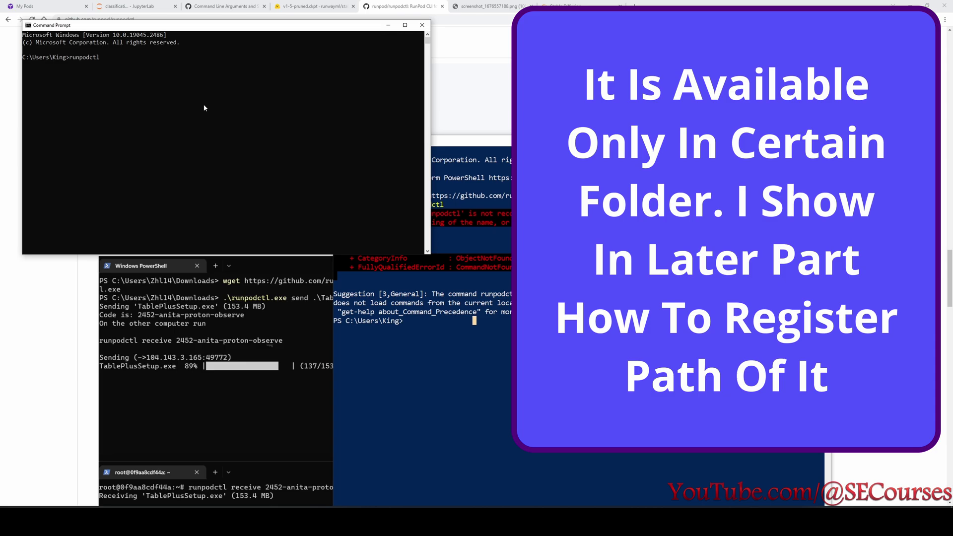
{"action": "key", "text": "Return"}
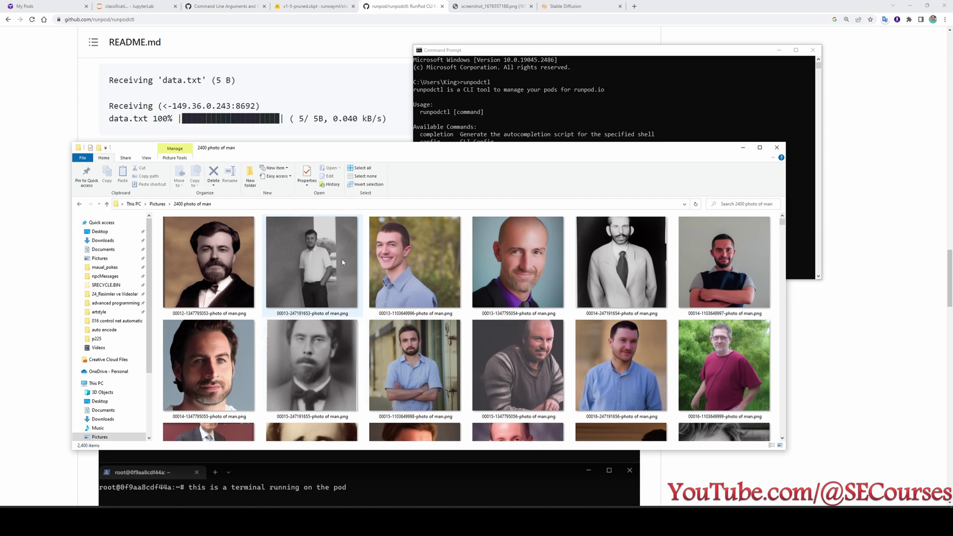
Copy the '2400 photo of man' folder path from the address bar.
{"action": "scroll", "coordinate": [439, 337], "scroll_direction": "down", "scroll_amount": 15}
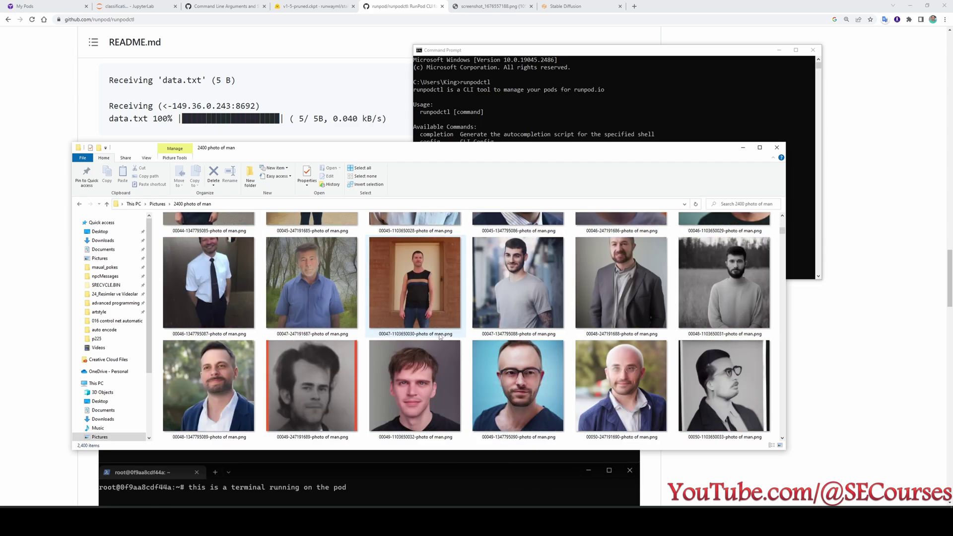
{"action": "scroll", "coordinate": [447, 343], "scroll_direction": "down", "scroll_amount": 5}
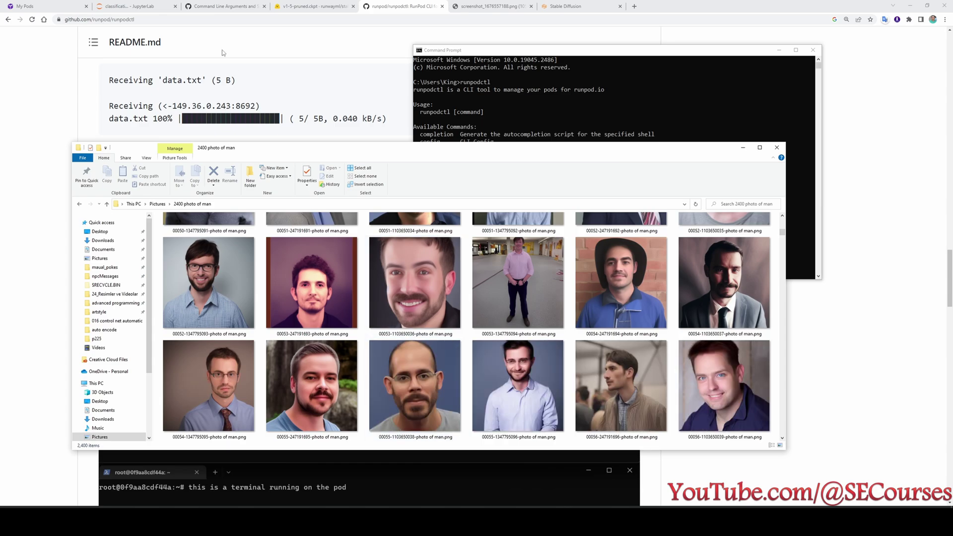
{"action": "left_click", "coordinate": [142, 6]}
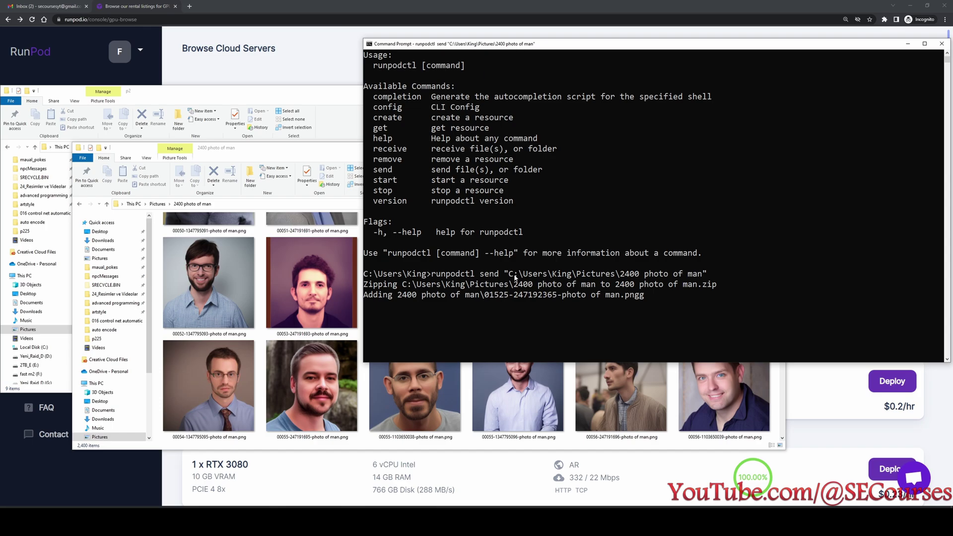
{"action": "left_click", "coordinate": [244, 204]}
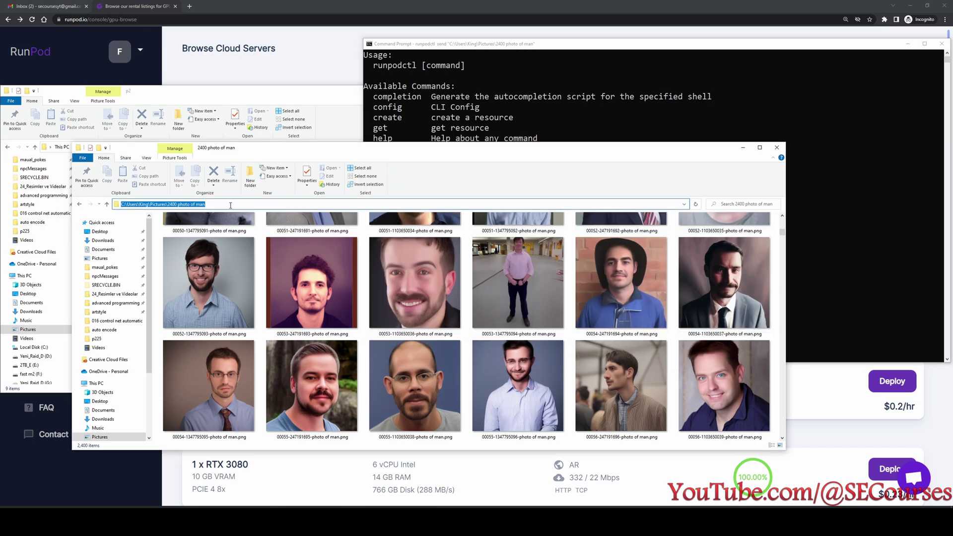
{"action": "left_click_drag", "start_coordinate": [230, 205], "coordinate": [140, 205]}
{"action": "key", "text": "ctrl+c"}
Paste the folder path into Notepad and wrap it in quotes.
{"action": "key", "text": "alt+Tab"}
{"action": "key", "text": "ctrl+v"}
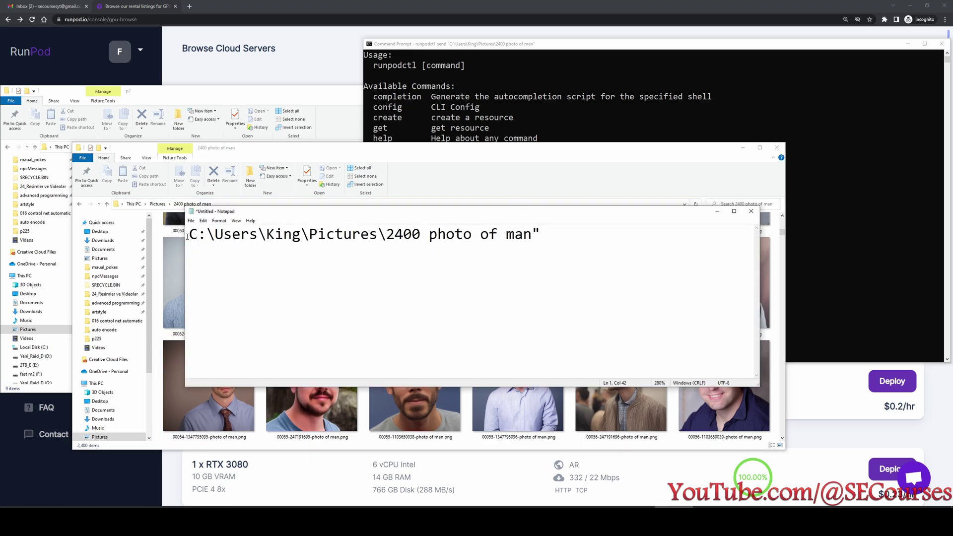
{"action": "type", "text": "\""}
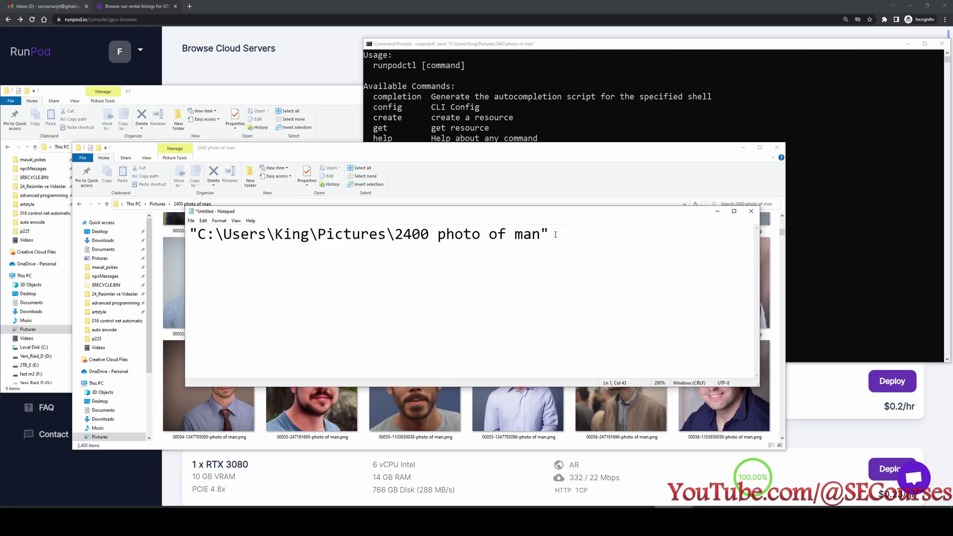
{"action": "left_click_drag", "start_coordinate": [555, 235], "coordinate": [101, 223]}
Check the runpodctl send output: an 837.2 MB zip and its receive code.
{"action": "left_click", "coordinate": [493, 133]}
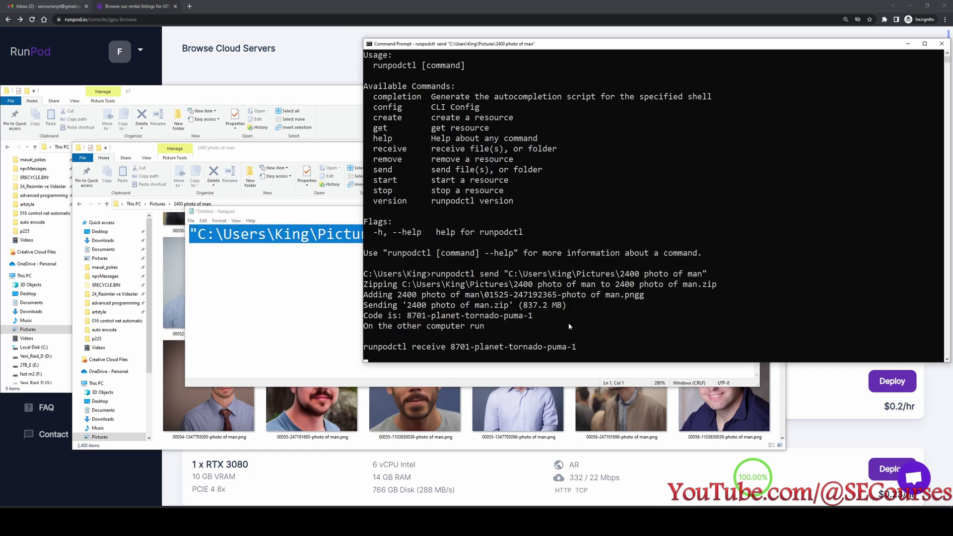
{"action": "scroll", "coordinate": [570, 326], "scroll_direction": "down", "scroll_amount": 1}
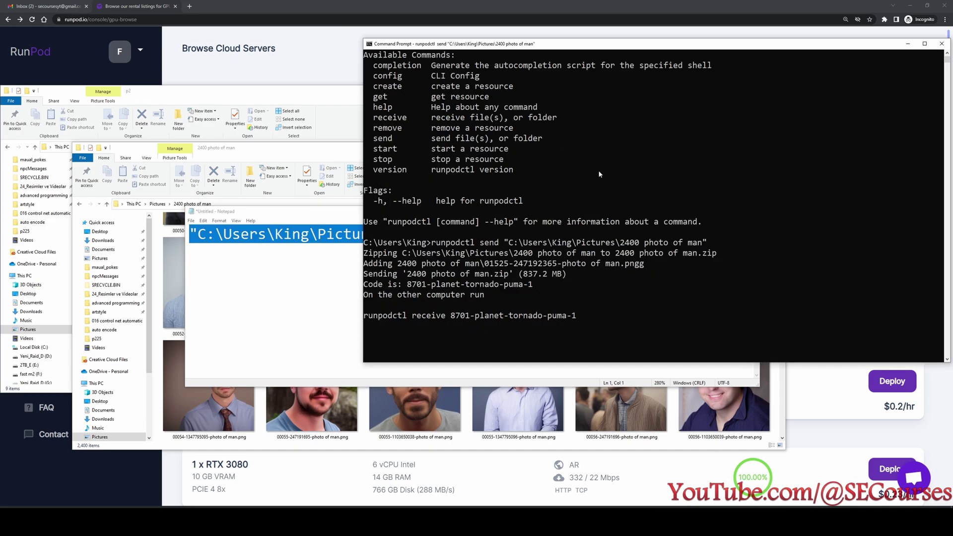
{"action": "left_click_drag", "start_coordinate": [716, 44], "coordinate": [575, 59]}
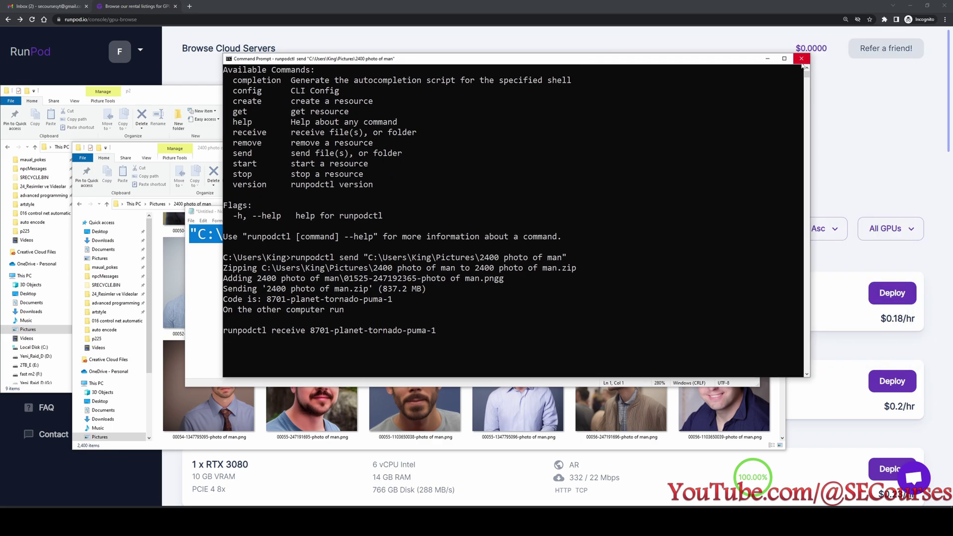
In a new Command Prompt, run runpodctl send on the quoted 2400 photo of man folder path.
{"action": "left_click", "coordinate": [801, 59]}
{"action": "key", "text": "super"}
{"action": "type", "text": "cmd"}
{"action": "key", "text": "Return"}
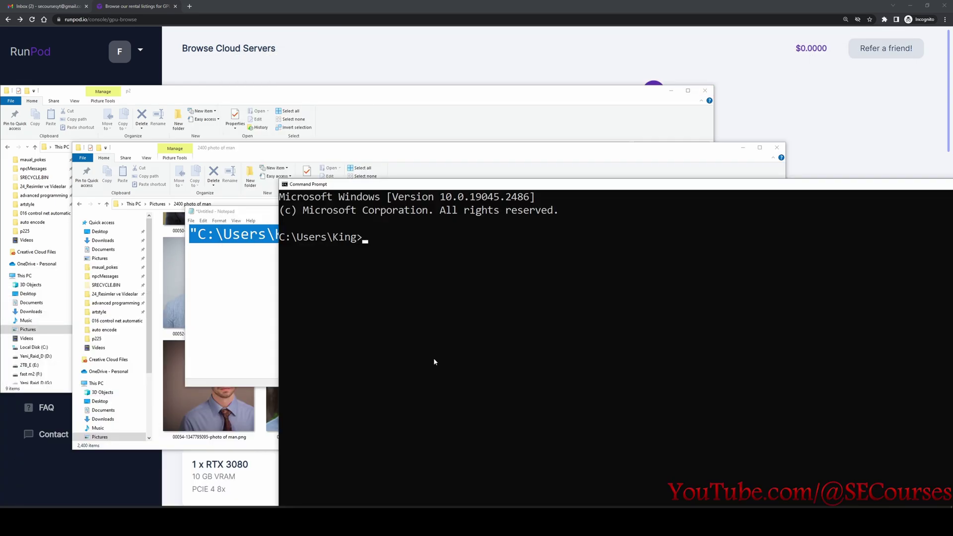
{"action": "type", "text": "runpodctl send"}
{"action": "key", "text": "ctrl+v"}
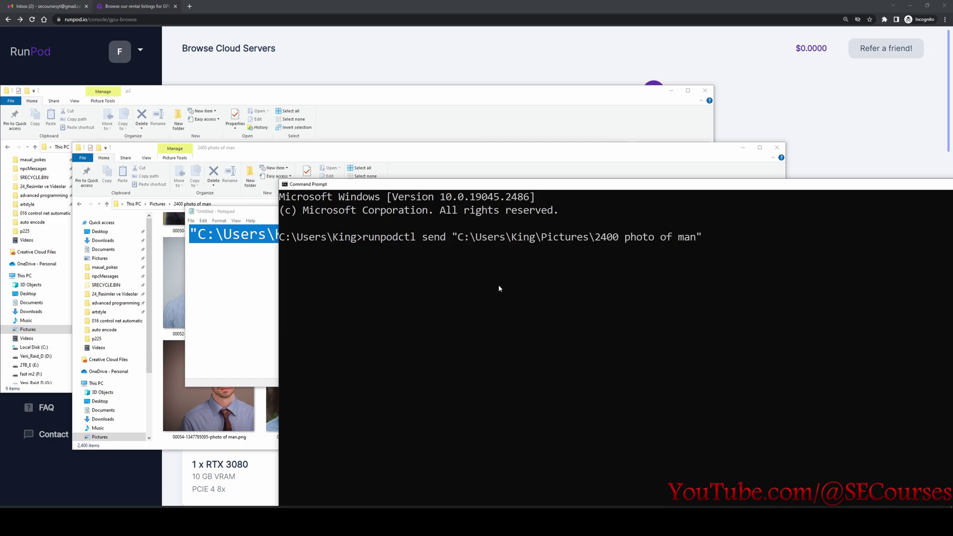
{"action": "key", "text": "Return"}
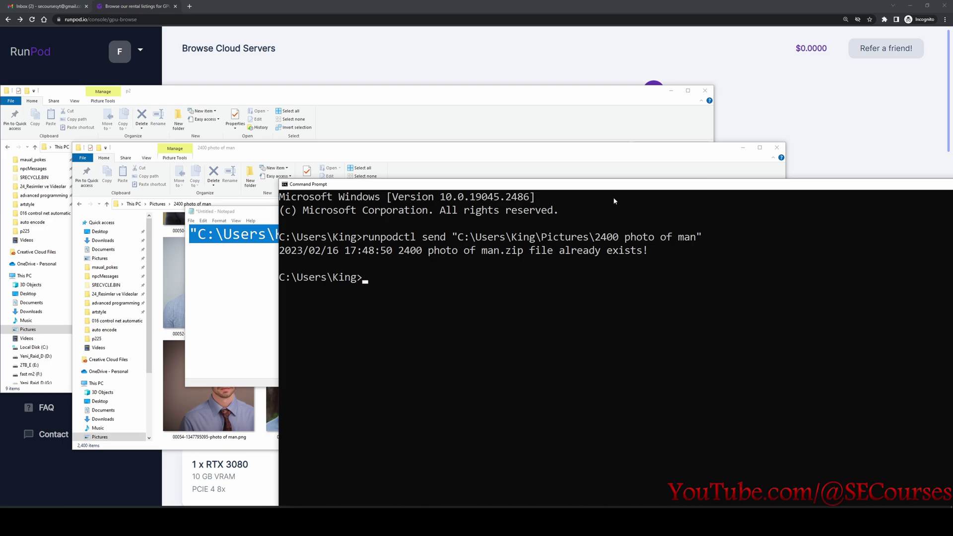
Delete the old 2400 photo of man.zip and rerun the send so the folder is re-zipped (837.2 MB).
{"action": "left_click_drag", "start_coordinate": [609, 193], "coordinate": [511, 87]}
{"action": "left_click", "coordinate": [738, 320]}
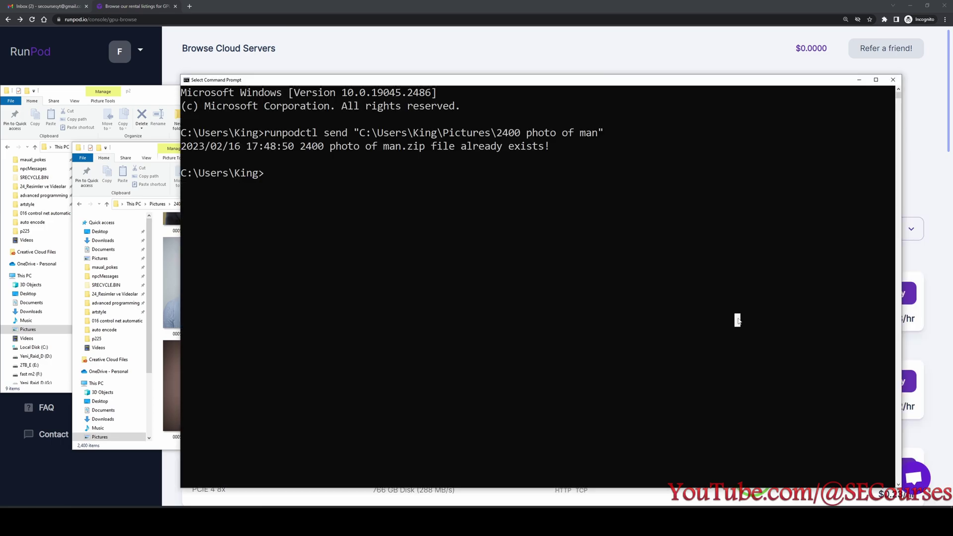
{"action": "left_click", "coordinate": [152, 155]}
{"action": "left_click_drag", "start_coordinate": [784, 233], "coordinate": [765, 216]}
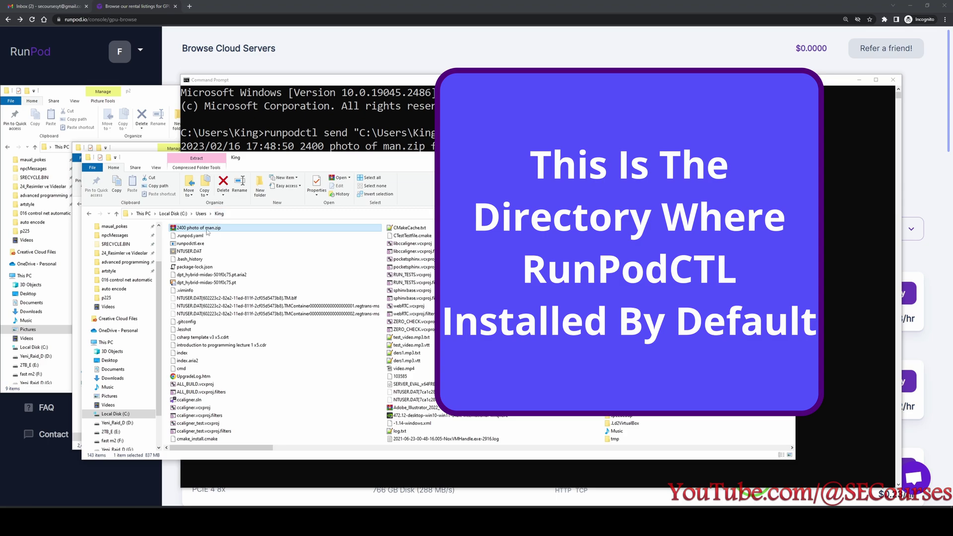
{"action": "key", "text": "Delete"}
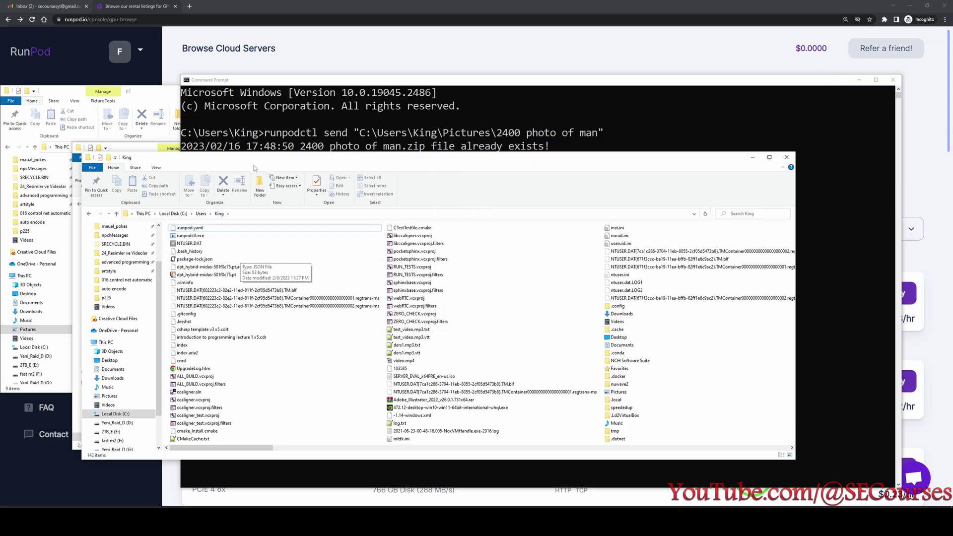
{"action": "left_click", "coordinate": [324, 132]}
{"action": "key", "text": "Up"}
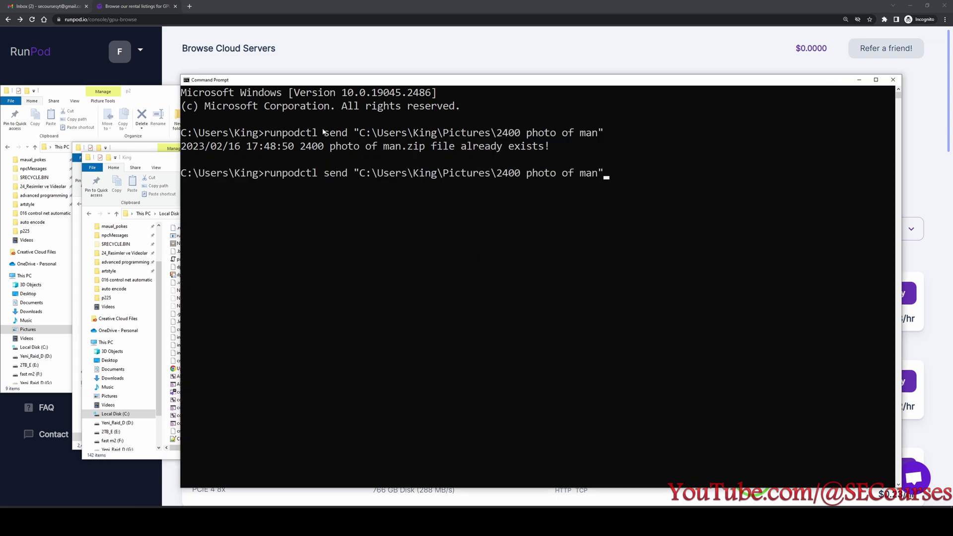
{"action": "key", "text": "Return"}
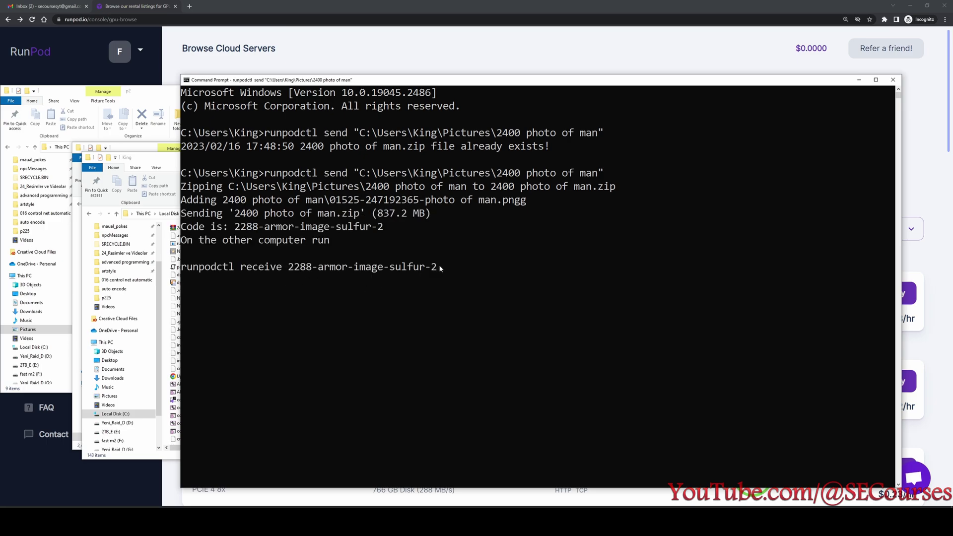
Copy the runpodctl receive command line, using the console's Mark mode.
{"action": "left_click_drag", "start_coordinate": [438, 267], "coordinate": [182, 269]}
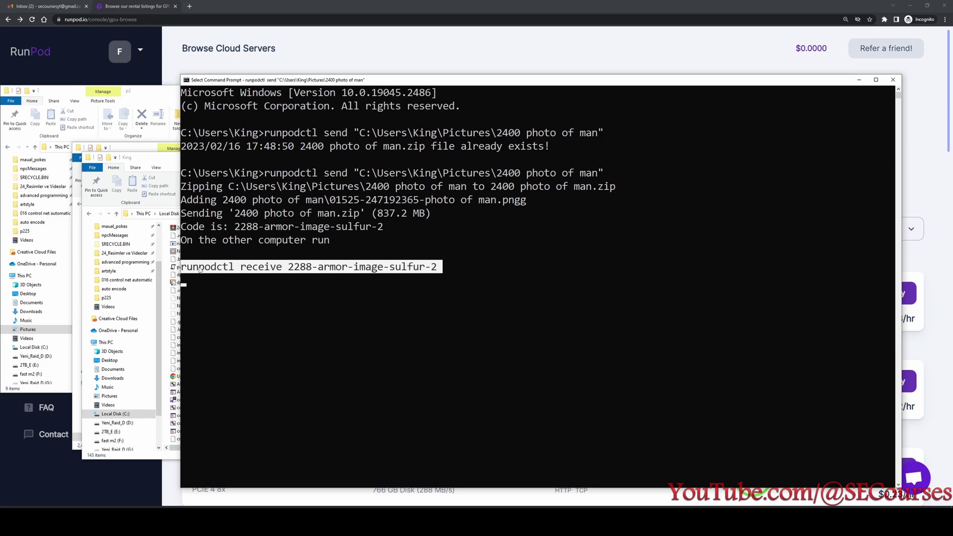
{"action": "key", "text": "ctrl+c"}
{"action": "left_click_drag", "start_coordinate": [439, 271], "coordinate": [187, 271]}
{"action": "key", "text": "ctrl+c"}
{"action": "left_click_drag", "start_coordinate": [441, 268], "coordinate": [183, 268]}
{"action": "right_click", "coordinate": [313, 86]}
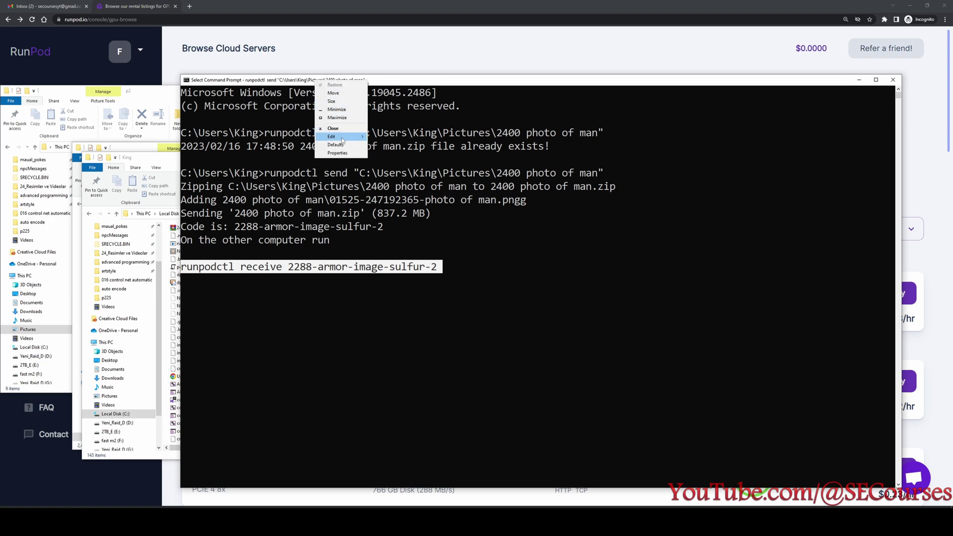
{"action": "mouse_move", "coordinate": [344, 138]}
{"action": "left_click", "coordinate": [380, 139]}
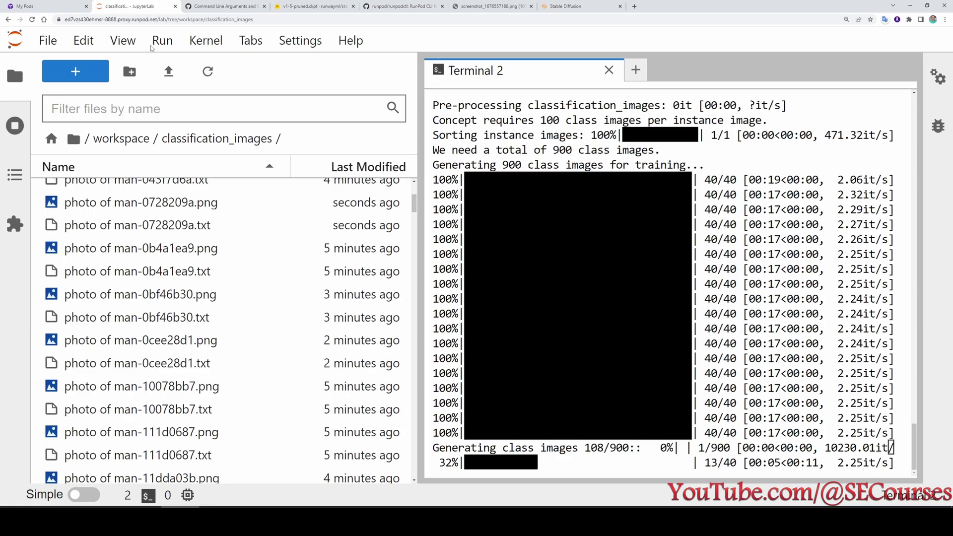
Create a ready_class folder in workspace and open it.
{"action": "left_click", "coordinate": [133, 141]}
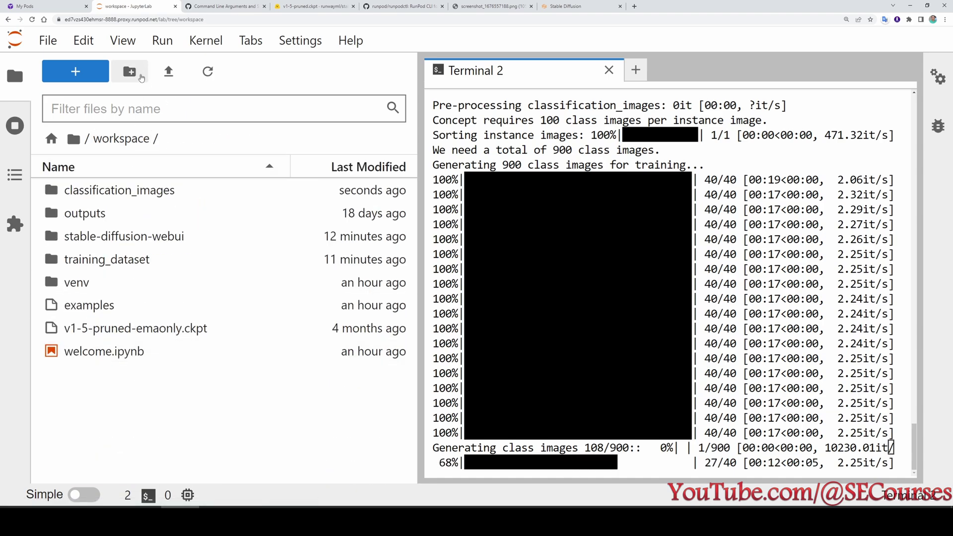
{"action": "left_click", "coordinate": [140, 78]}
{"action": "type", "text": "ready_class"}
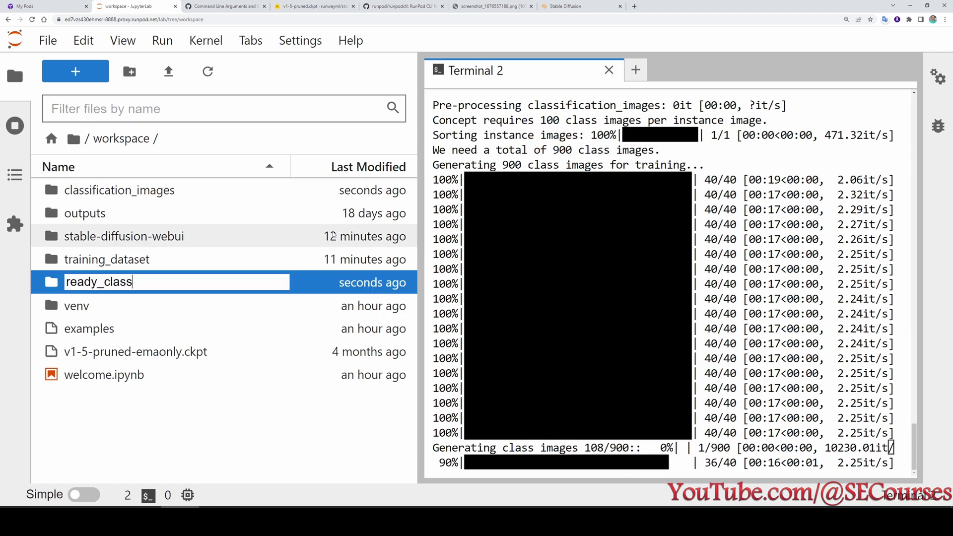
{"action": "key", "text": "Return"}
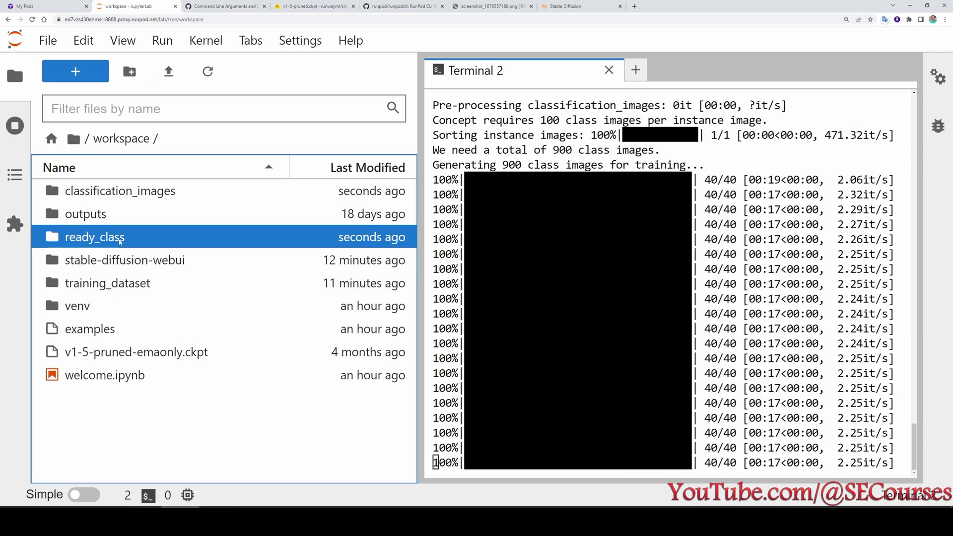
{"action": "double_click", "coordinate": [121, 242]}
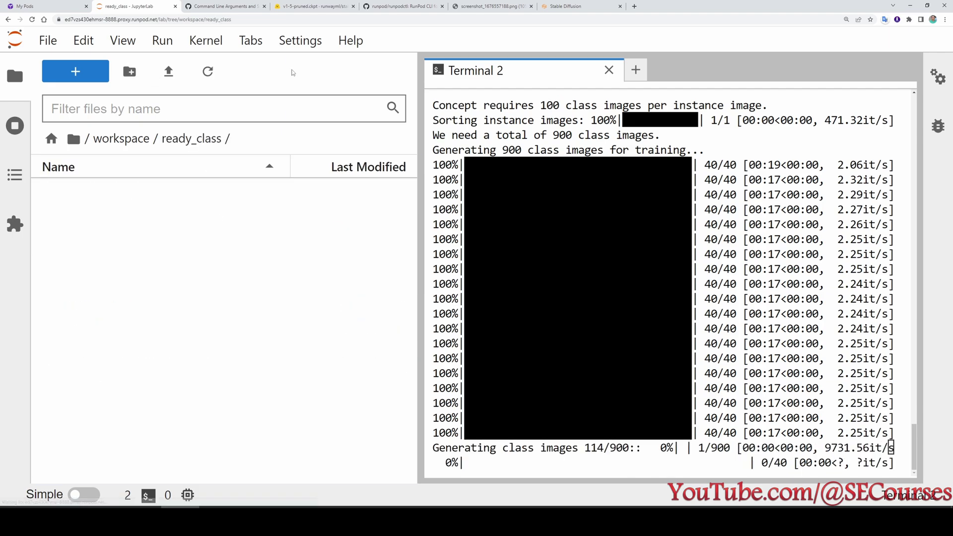
Start receiving 2400 photo of man.zip in a new ready_class terminal with the pasted runpodctl receive command.
{"action": "left_click", "coordinate": [635, 70]}
{"action": "scroll", "coordinate": [676, 344], "scroll_direction": "down", "scroll_amount": 5}
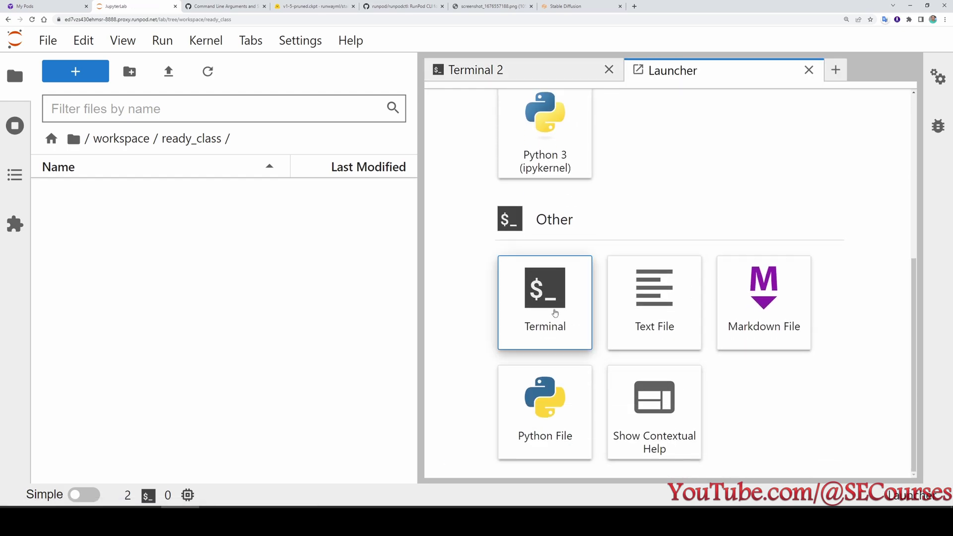
{"action": "left_click", "coordinate": [545, 281]}
{"action": "right_click", "coordinate": [700, 107]}
{"action": "key", "text": "Escape"}
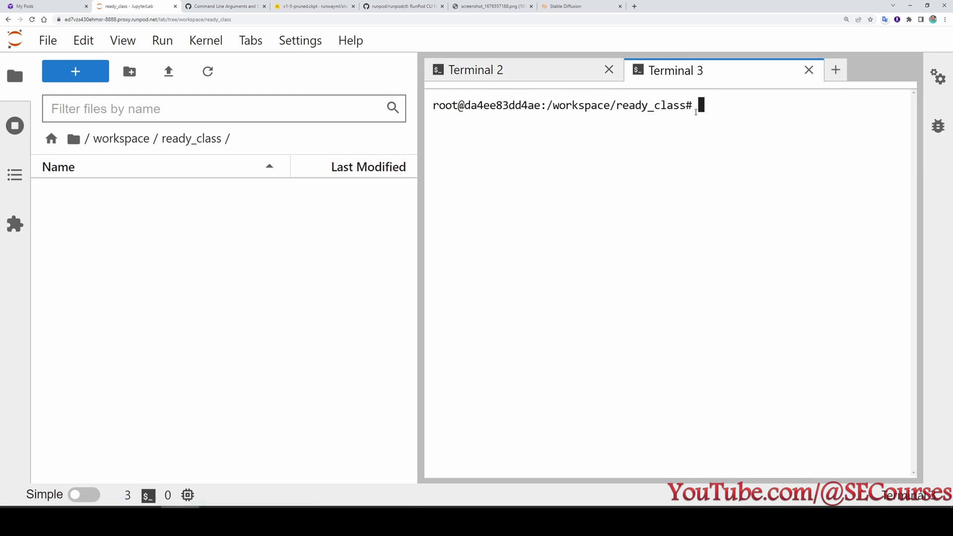
{"action": "key", "text": "ctrl+v"}
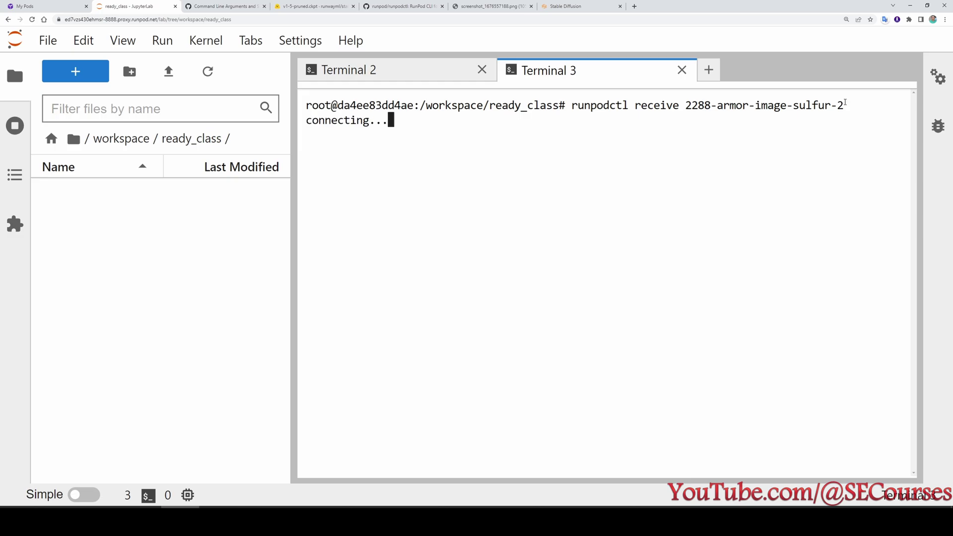
{"action": "left_click_drag", "start_coordinate": [294, 164], "coordinate": [372, 170]}
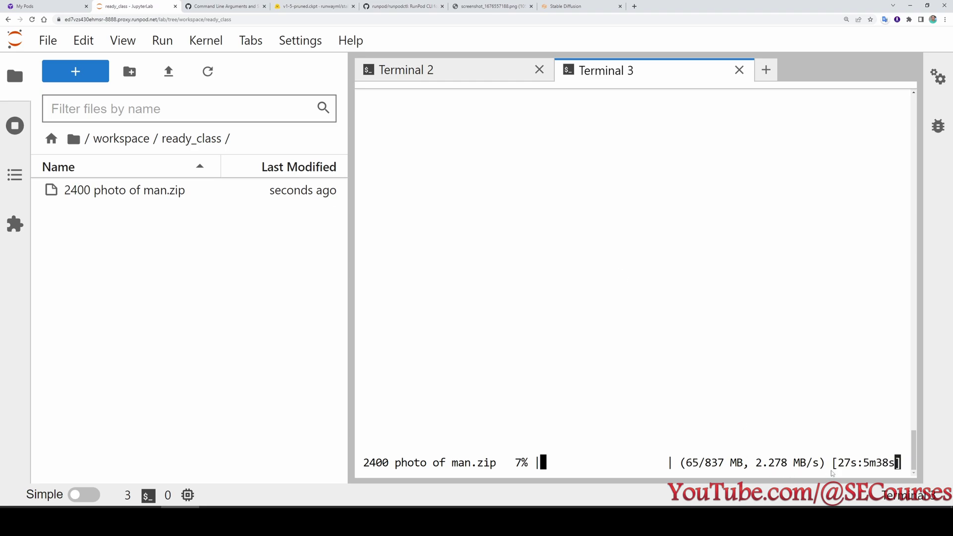
{"action": "key", "text": "ctrl+shift+Escape"}
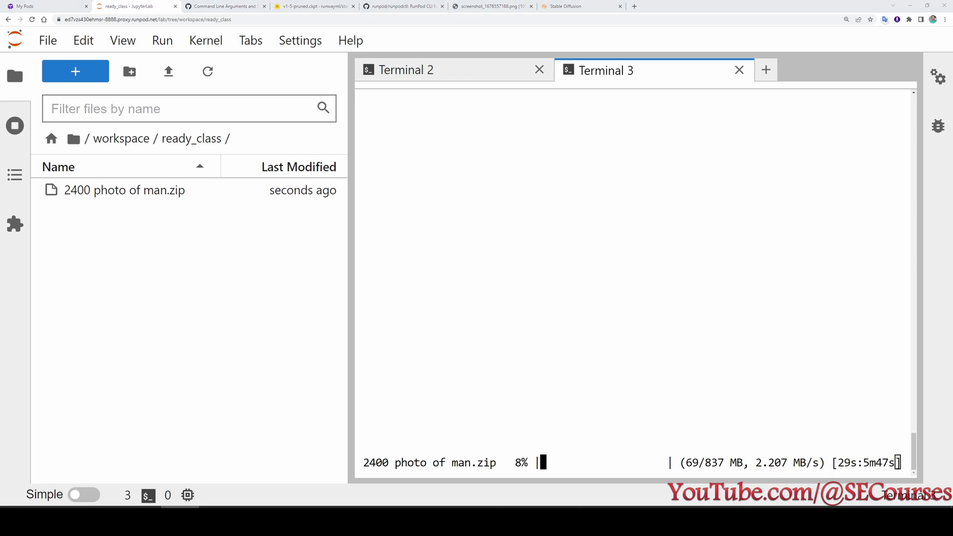
{"action": "left_click_drag", "start_coordinate": [582, 99], "coordinate": [409, 99]}
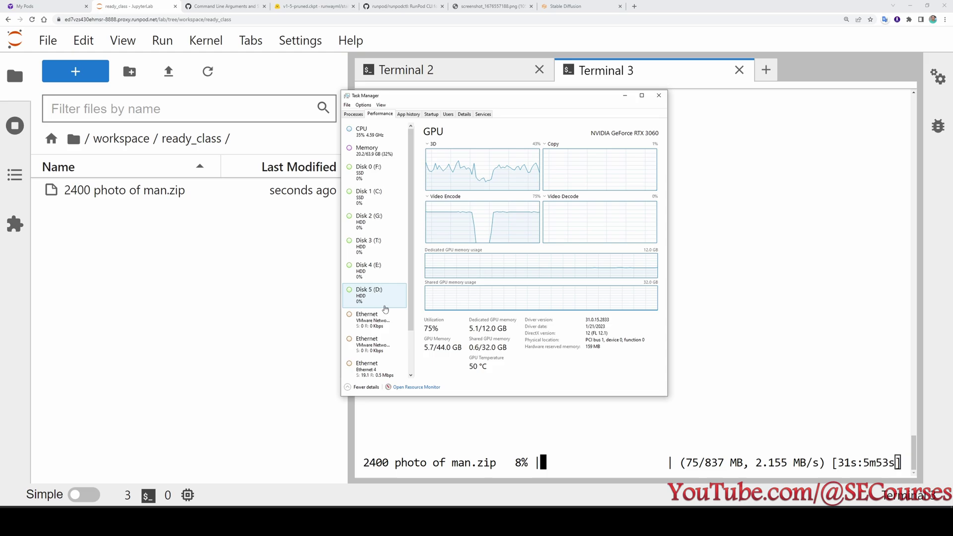
Check Ethernet 4 throughput in Task Manager, minimize it, and view Terminal 2's class-image output.
{"action": "left_click", "coordinate": [378, 368]}
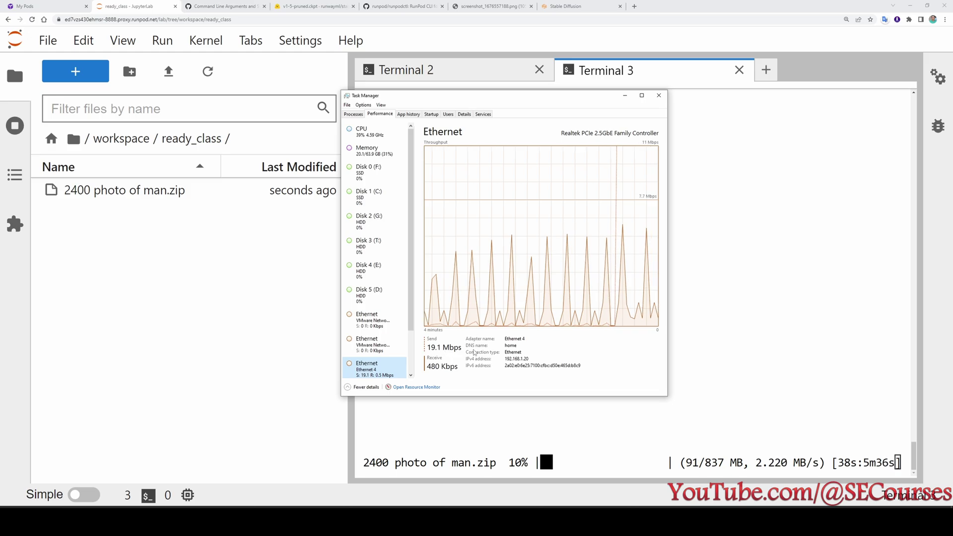
{"action": "left_click", "coordinate": [626, 96]}
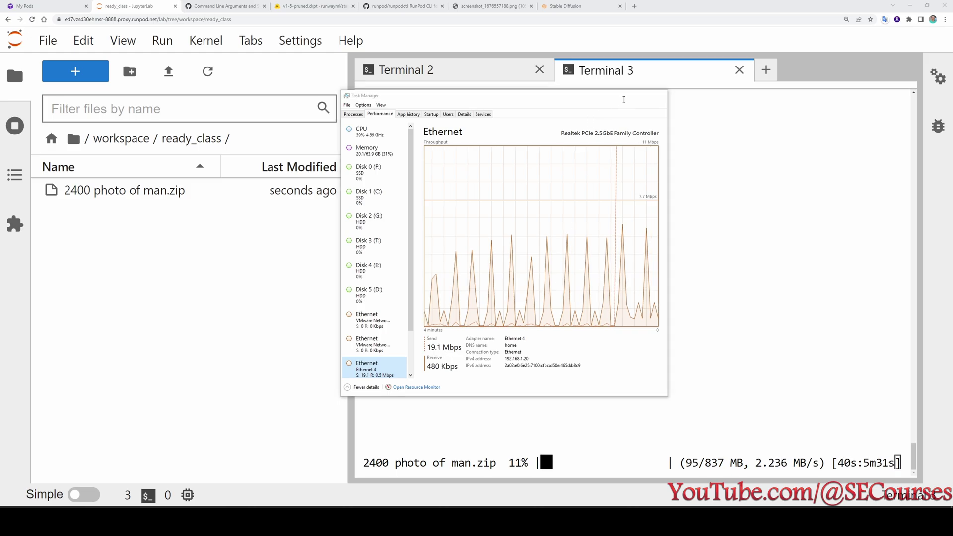
{"action": "left_click", "coordinate": [472, 70]}
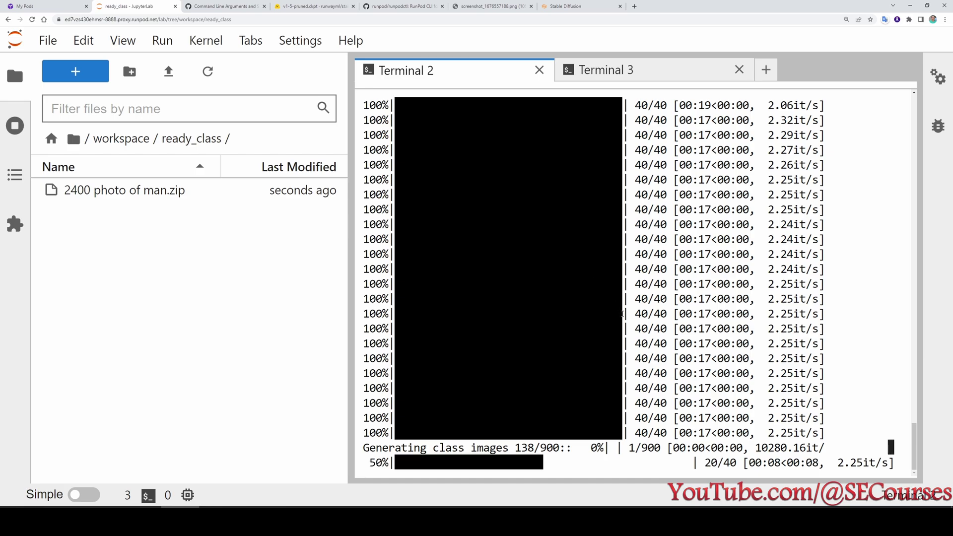
Confirm the send finished and refresh ready_class to show the extracted 2400 photo of man images.
{"action": "key", "text": "alt+Tab"}
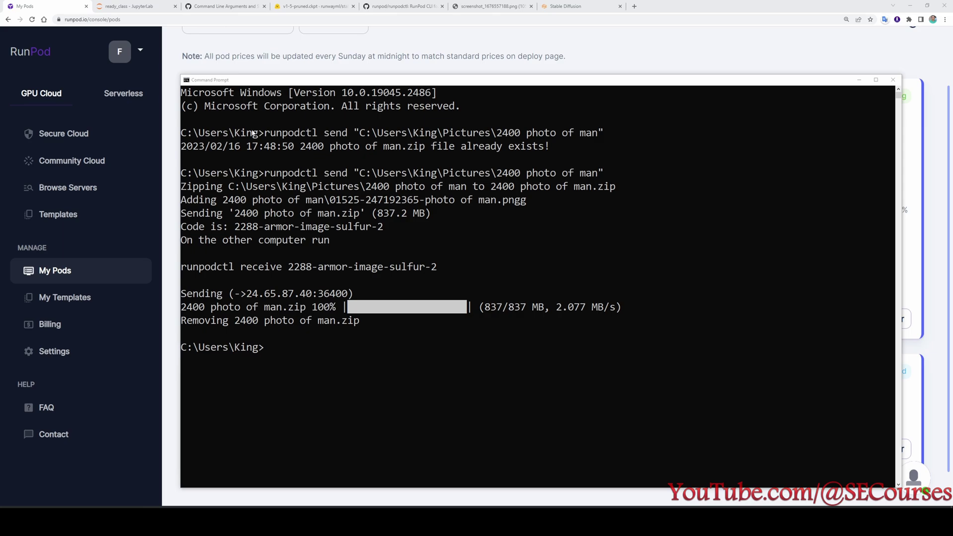
{"action": "left_click", "coordinate": [154, 4]}
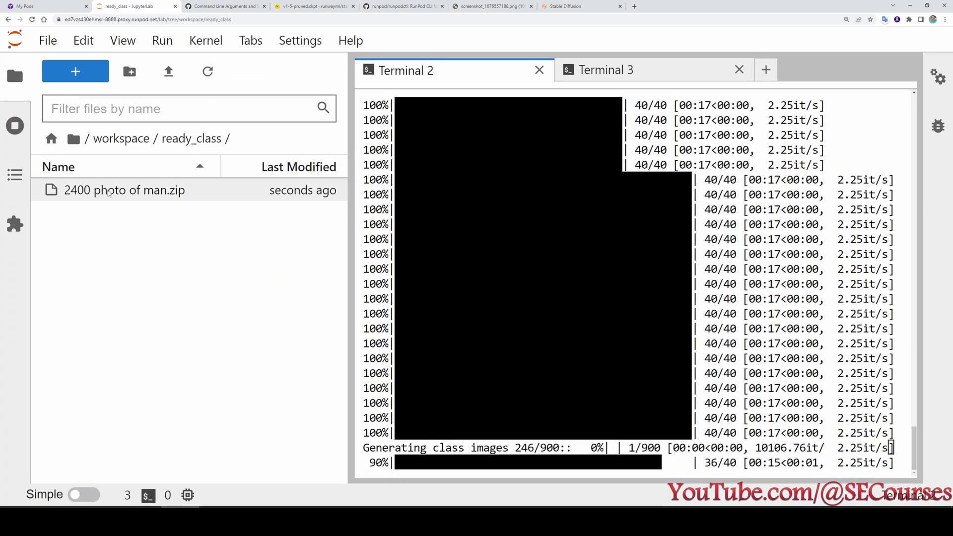
{"action": "mouse_move", "coordinate": [154, 194]}
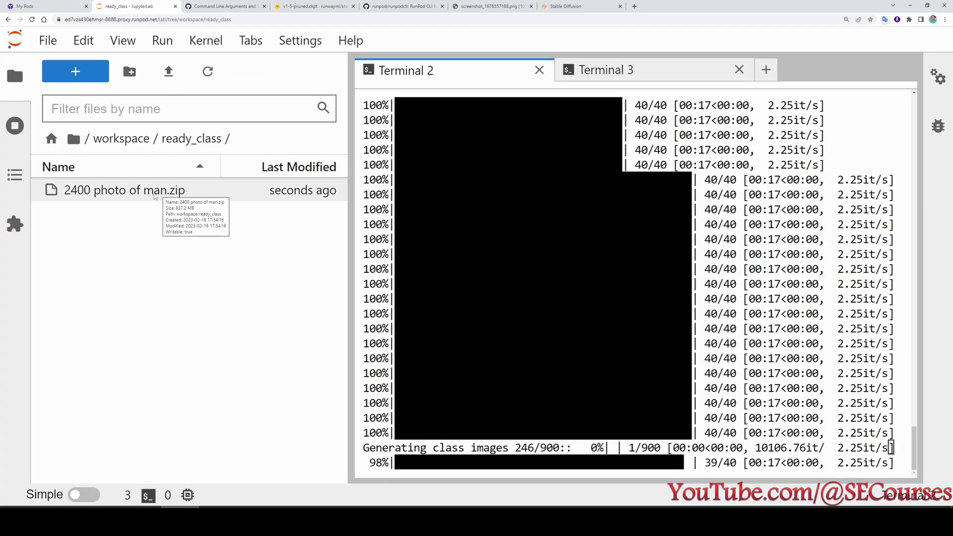
{"action": "right_click", "coordinate": [113, 191]}
{"action": "left_click", "coordinate": [98, 217]}
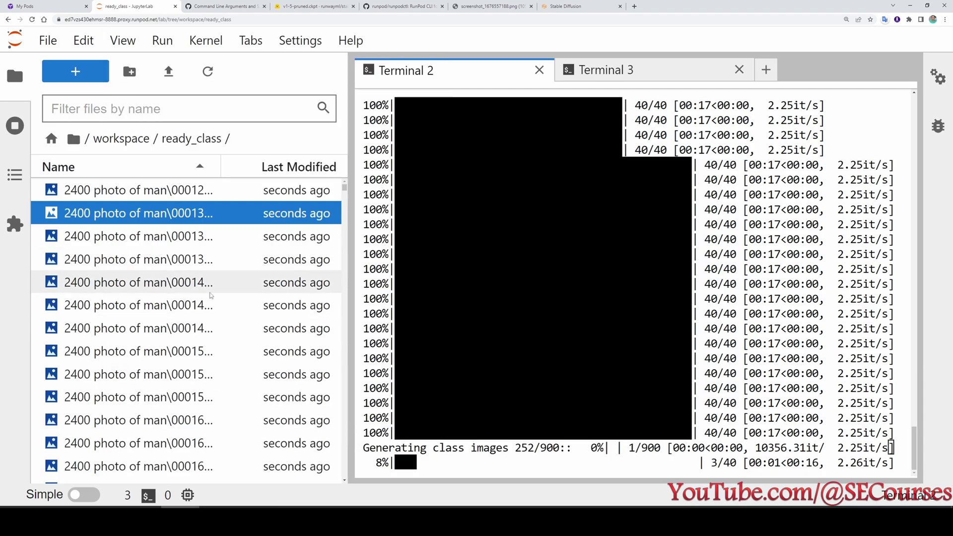
{"action": "scroll", "coordinate": [223, 288], "scroll_direction": "down", "scroll_amount": 6}
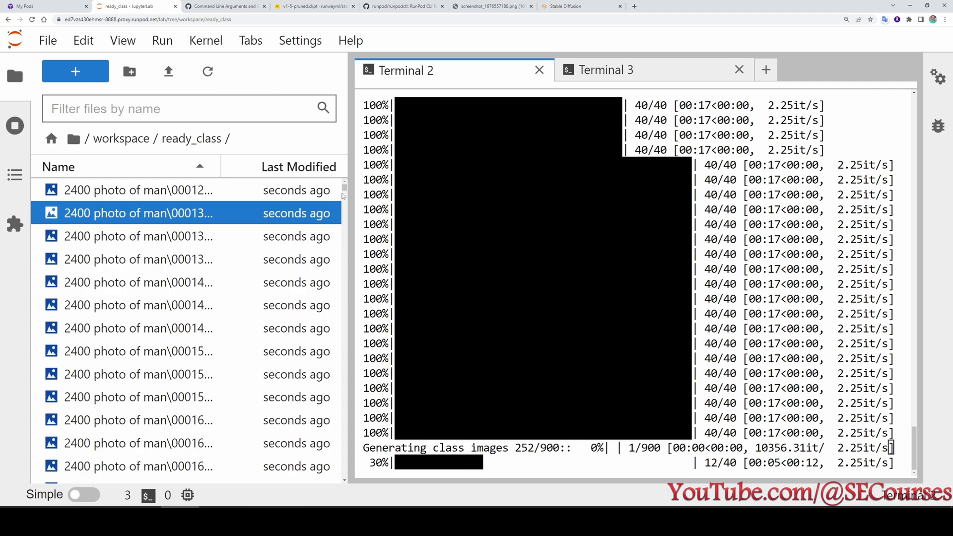
{"action": "left_click", "coordinate": [344, 193]}
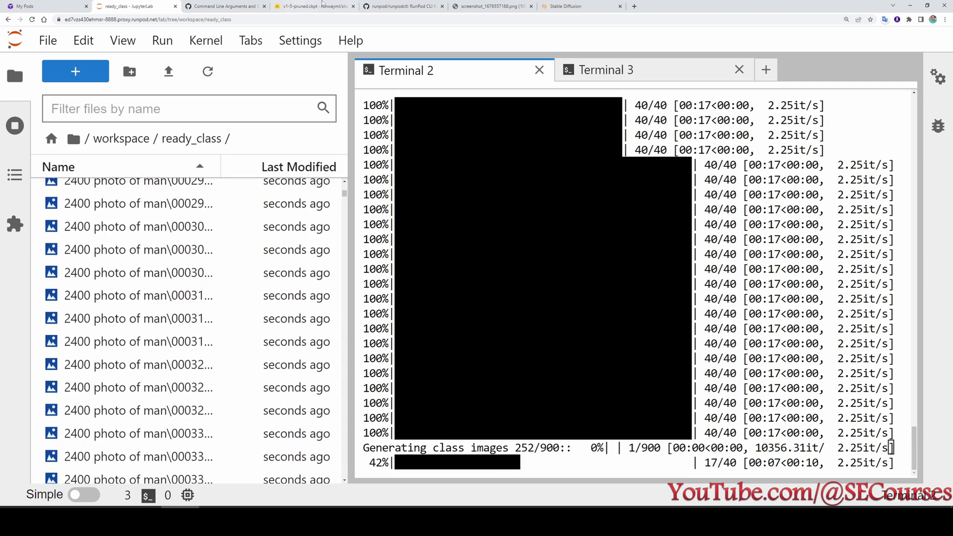
{"action": "left_click", "coordinate": [581, 6]}
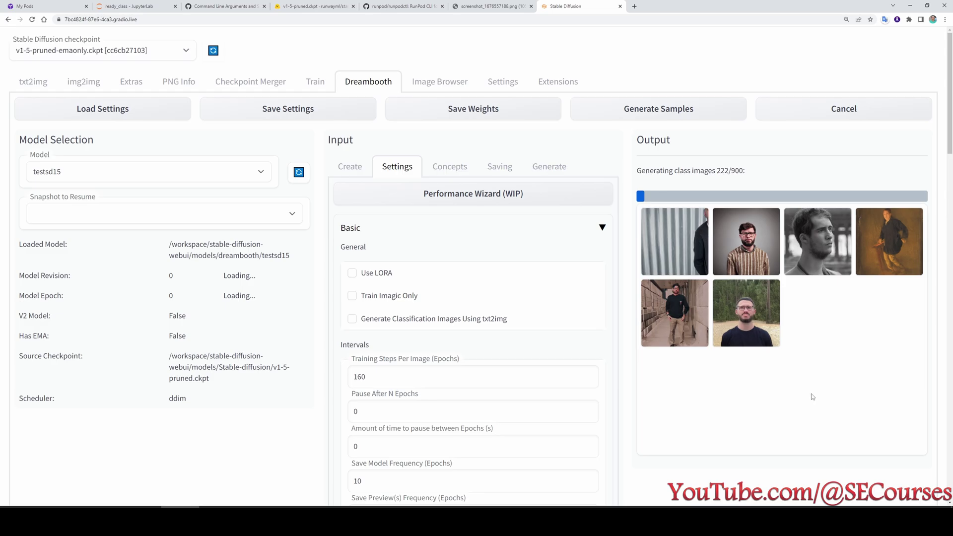
Set the Classification Dataset Directory to /workspace/ready_class and save the settings.
{"action": "key", "text": "ctrl+2"}
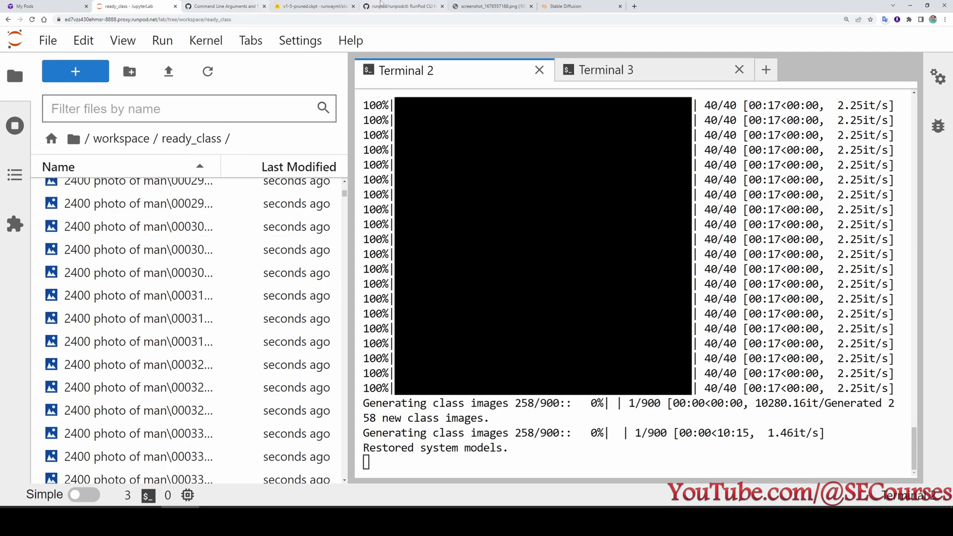
{"action": "left_click", "coordinate": [566, 6]}
{"action": "left_click_drag", "start_coordinate": [483, 299], "coordinate": [397, 298]}
{"action": "type", "text": "ready_class"}
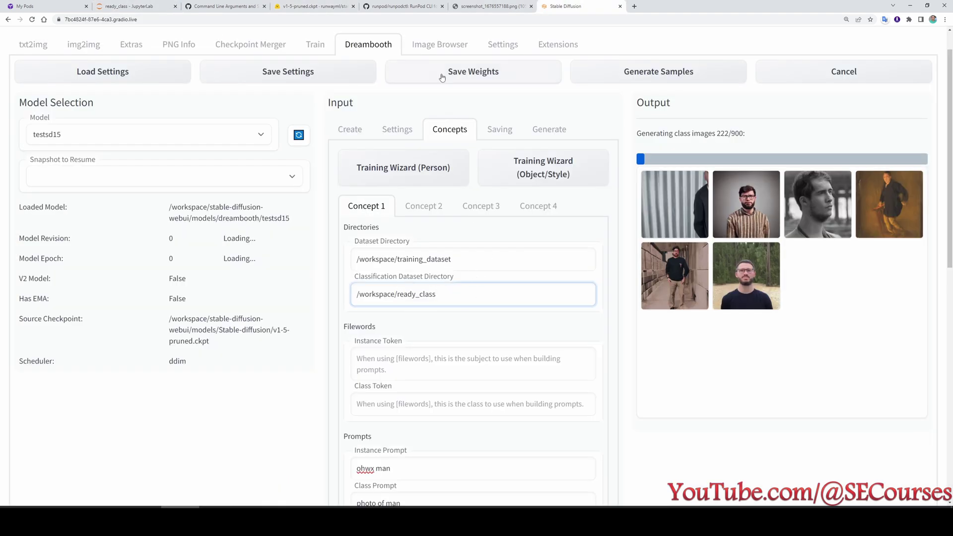
{"action": "scroll", "coordinate": [415, 123], "scroll_direction": "up", "scroll_amount": 1}
{"action": "left_click", "coordinate": [315, 119]}
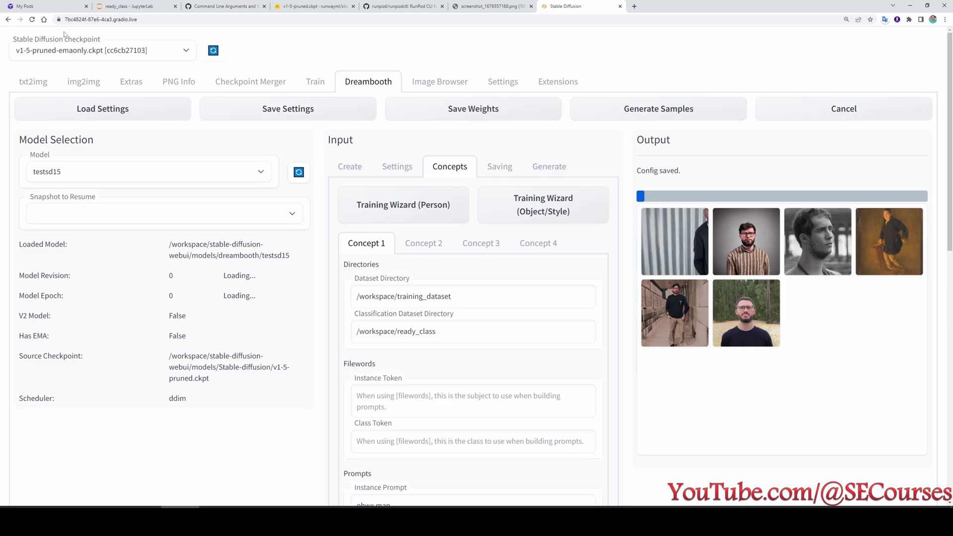
Reload the web UI and load the testsd15 Dreambooth model.
{"action": "left_click", "coordinate": [316, 86]}
{"action": "left_click", "coordinate": [339, 86]}
{"action": "left_click", "coordinate": [32, 19]}
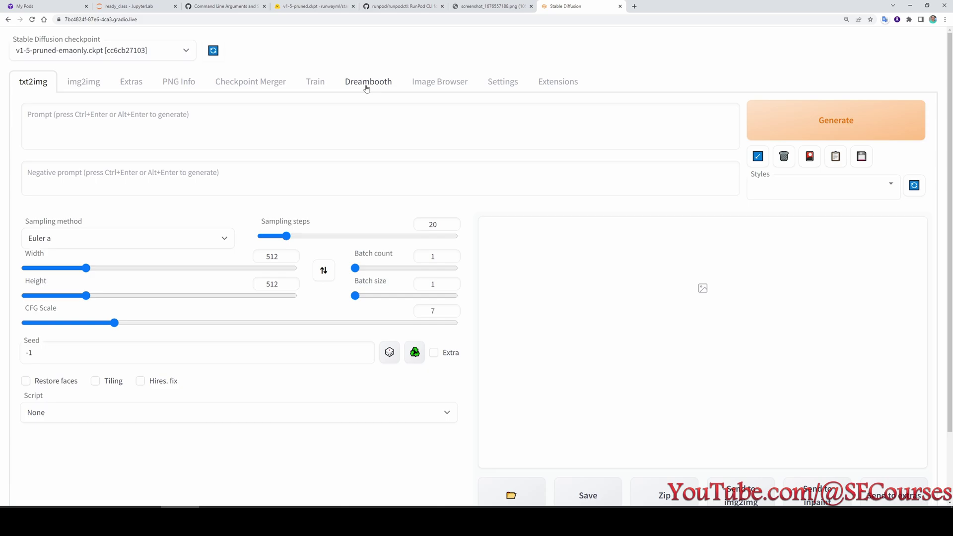
{"action": "left_click", "coordinate": [367, 89]}
{"action": "left_click", "coordinate": [149, 172]}
{"action": "left_click", "coordinate": [127, 186]}
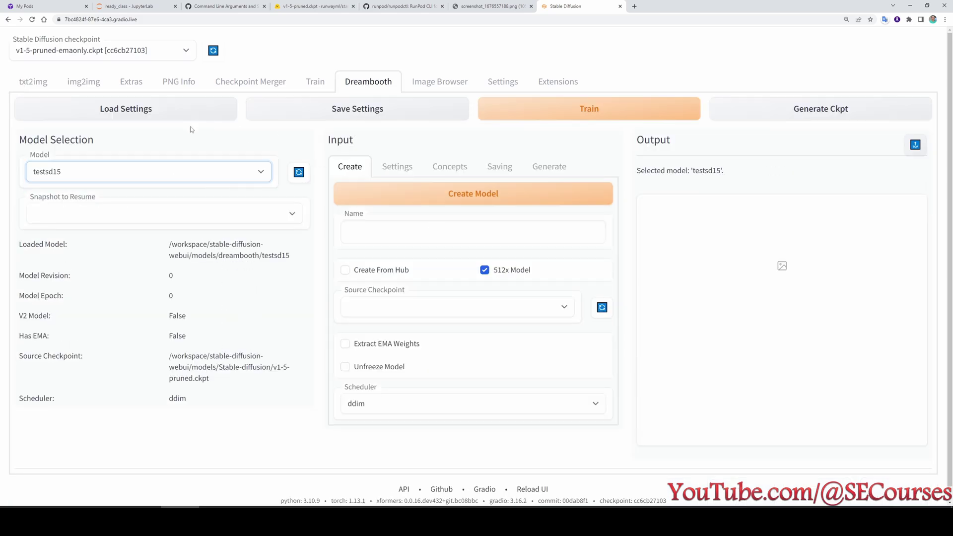
Turn off Generate Classification Images Using txt2img and start training.
{"action": "left_click", "coordinate": [398, 166]}
{"action": "scroll", "coordinate": [439, 249], "scroll_direction": "down", "scroll_amount": 2}
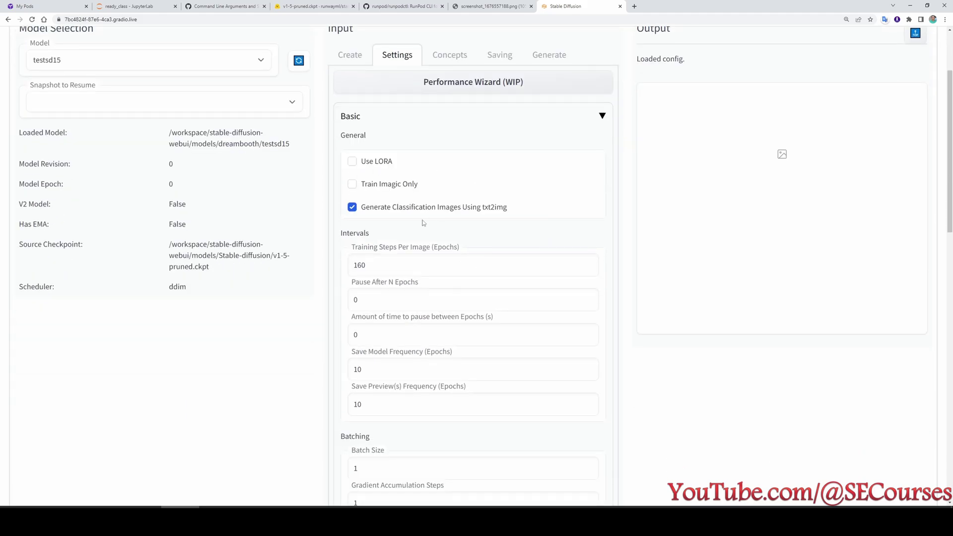
{"action": "left_click", "coordinate": [376, 208]}
{"action": "scroll", "coordinate": [417, 223], "scroll_direction": "down", "scroll_amount": 5}
{"action": "scroll", "coordinate": [434, 348], "scroll_direction": "up", "scroll_amount": 7}
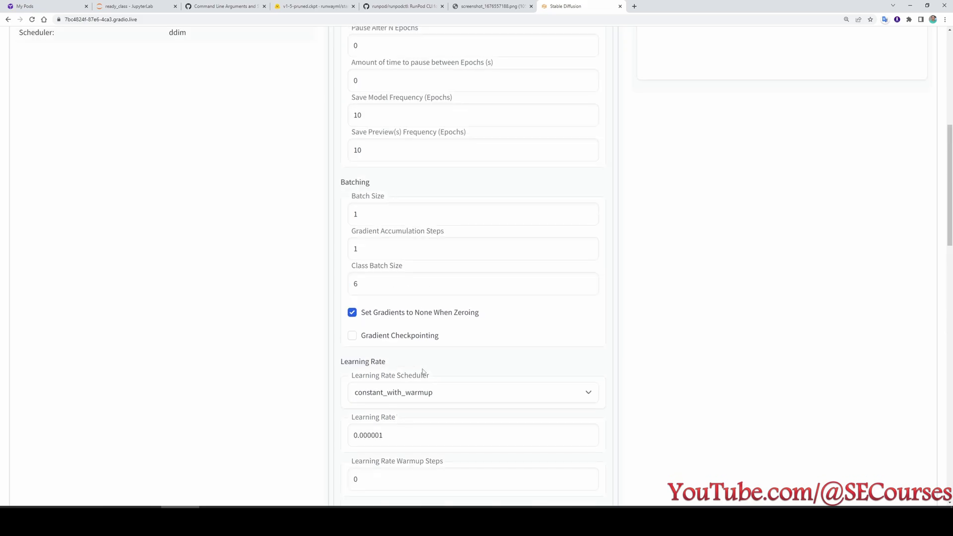
{"action": "scroll", "coordinate": [434, 380], "scroll_direction": "up", "scroll_amount": 1}
{"action": "left_click", "coordinate": [448, 168]}
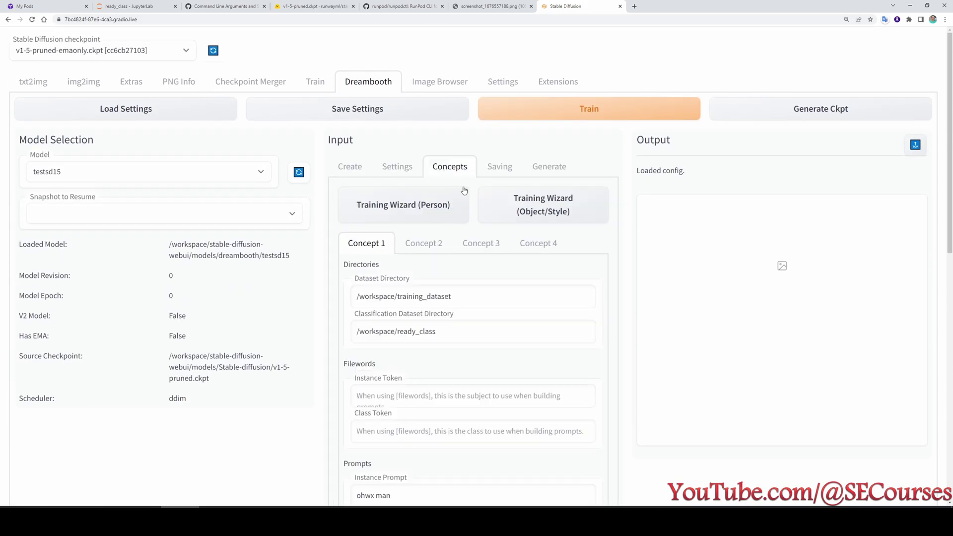
{"action": "left_click", "coordinate": [589, 109]}
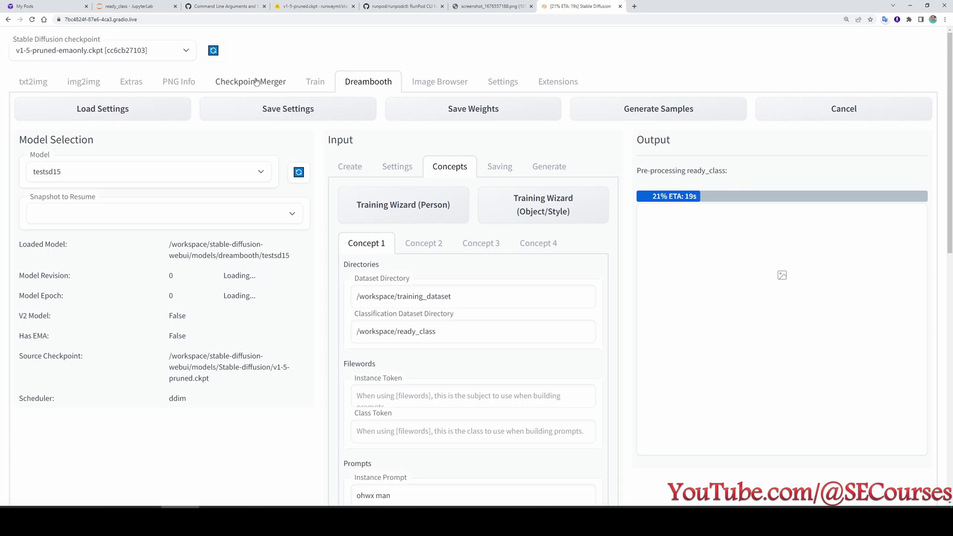
Monitor training progress, alternating between the Dreambooth page and the JupyterLab terminal.
{"action": "left_click", "coordinate": [125, 6]}
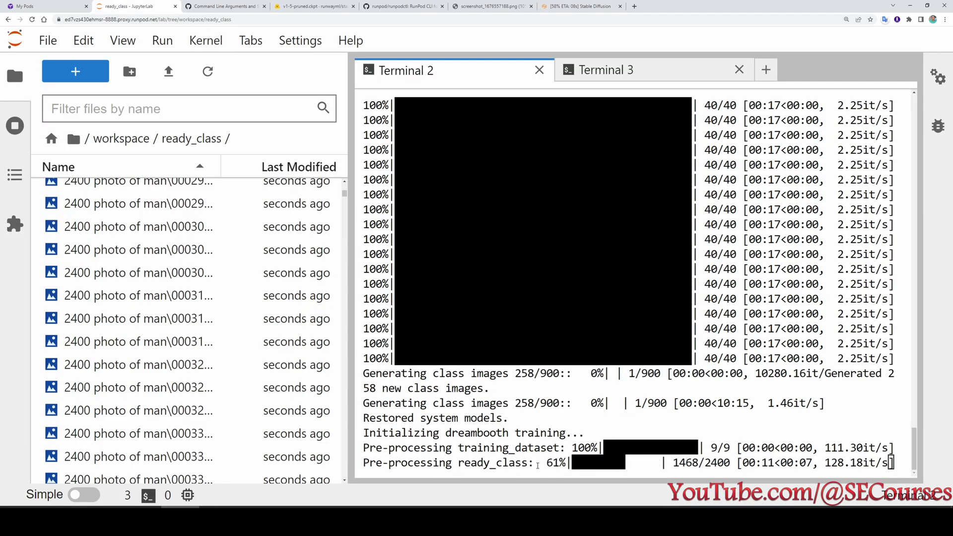
{"action": "scroll", "coordinate": [260, 385], "scroll_direction": "down", "scroll_amount": 2}
{"action": "scroll", "coordinate": [260, 385], "scroll_direction": "down", "scroll_amount": 10}
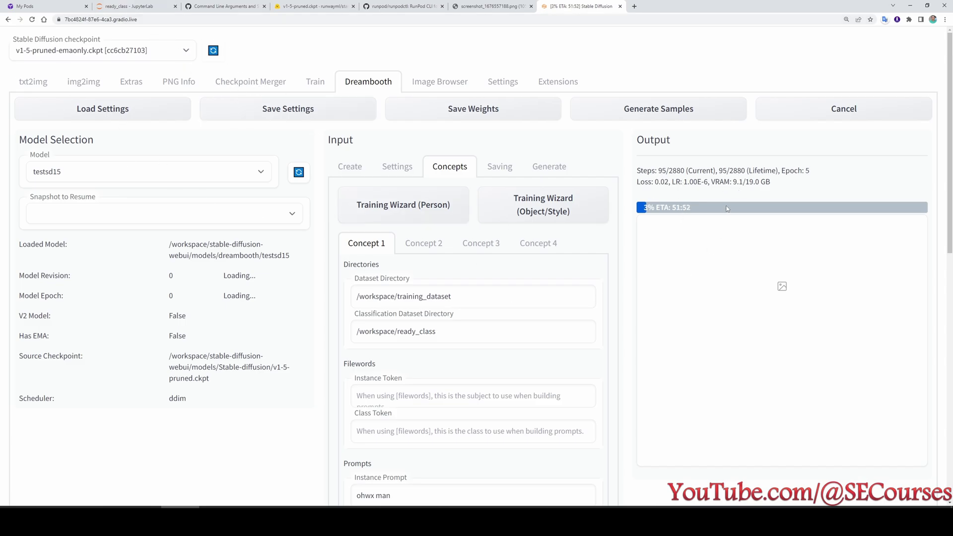
{"action": "left_click", "coordinate": [124, 6]}
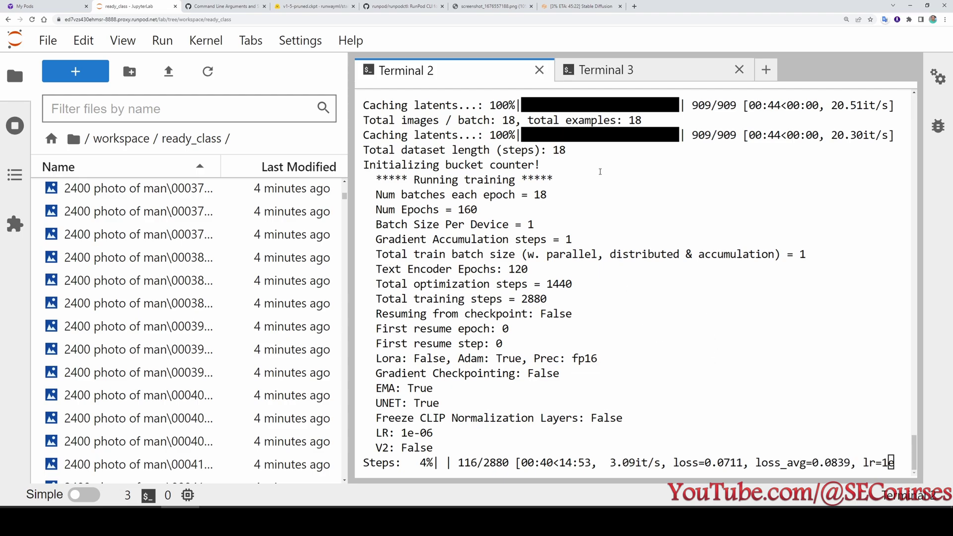
{"action": "left_click", "coordinate": [594, 5]}
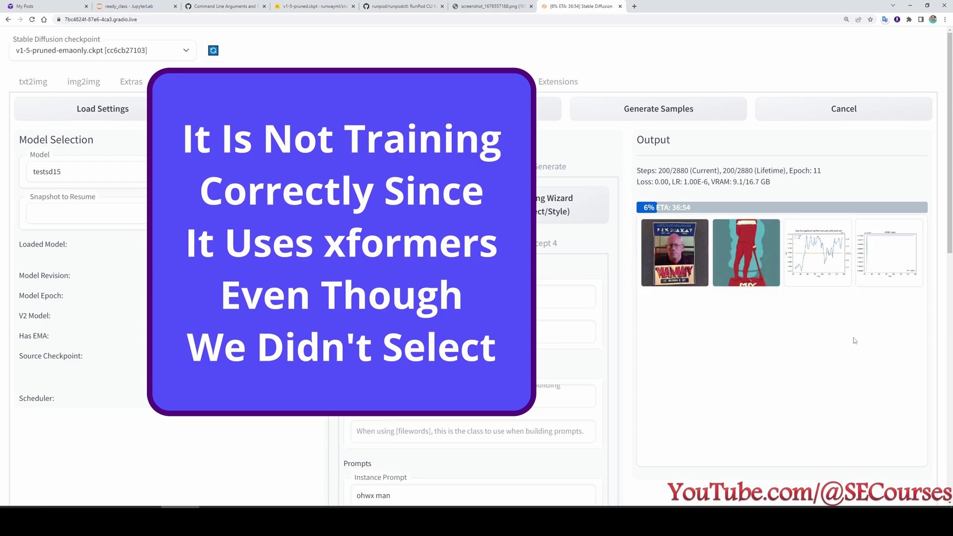
{"action": "left_click", "coordinate": [128, 6]}
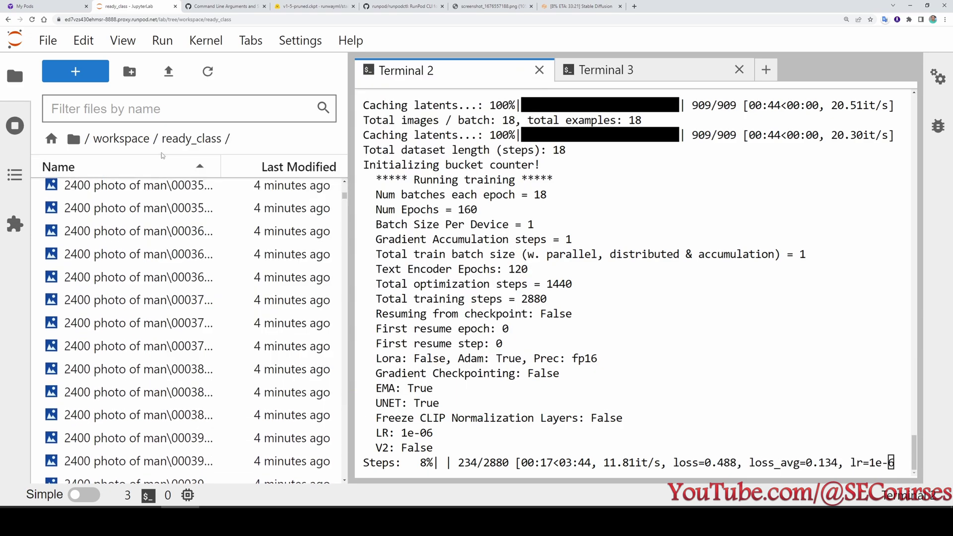
Open sample_540-1.txt and sample_540-1.png from models/dreambooth/testsd15/samples.
{"action": "left_click", "coordinate": [121, 139]}
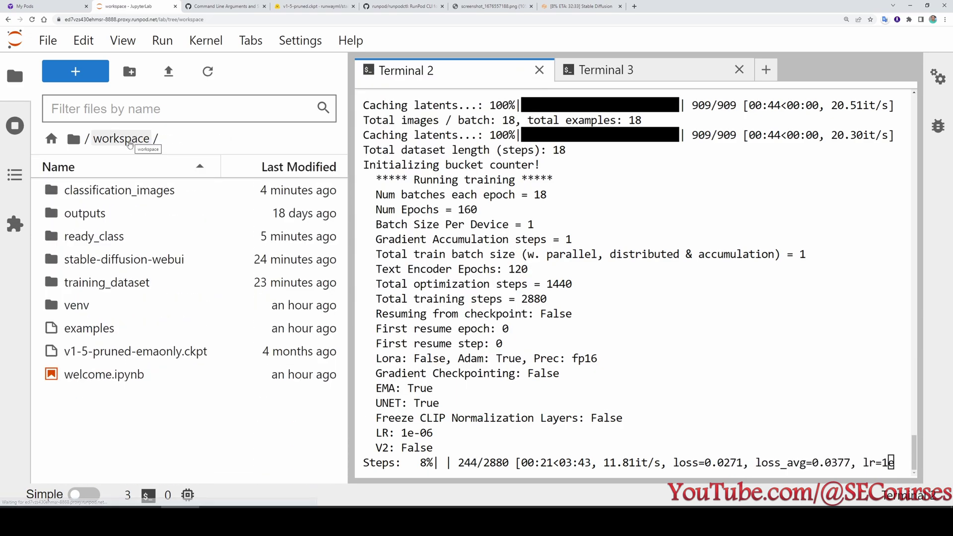
{"action": "left_click", "coordinate": [120, 262]}
{"action": "double_click", "coordinate": [120, 262]}
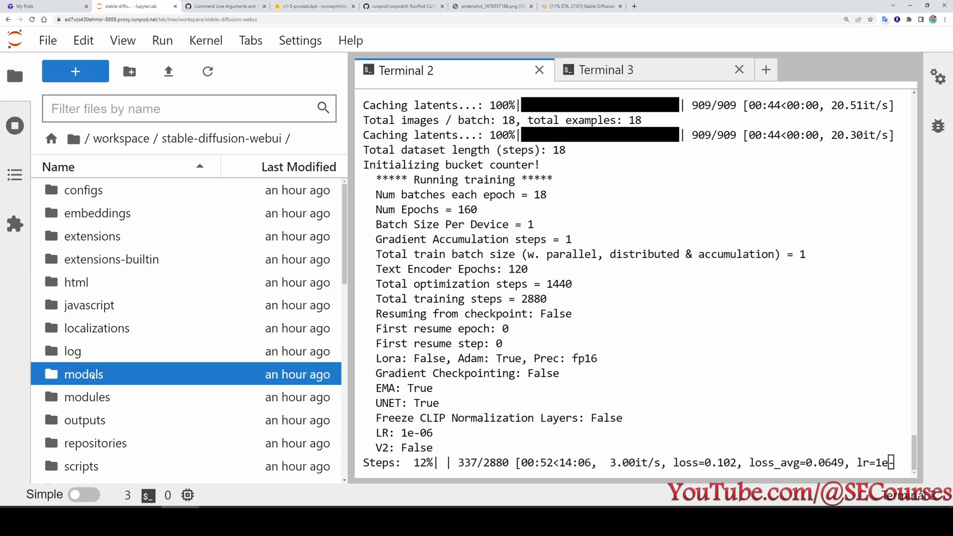
{"action": "double_click", "coordinate": [78, 373]}
{"action": "double_click", "coordinate": [82, 374]}
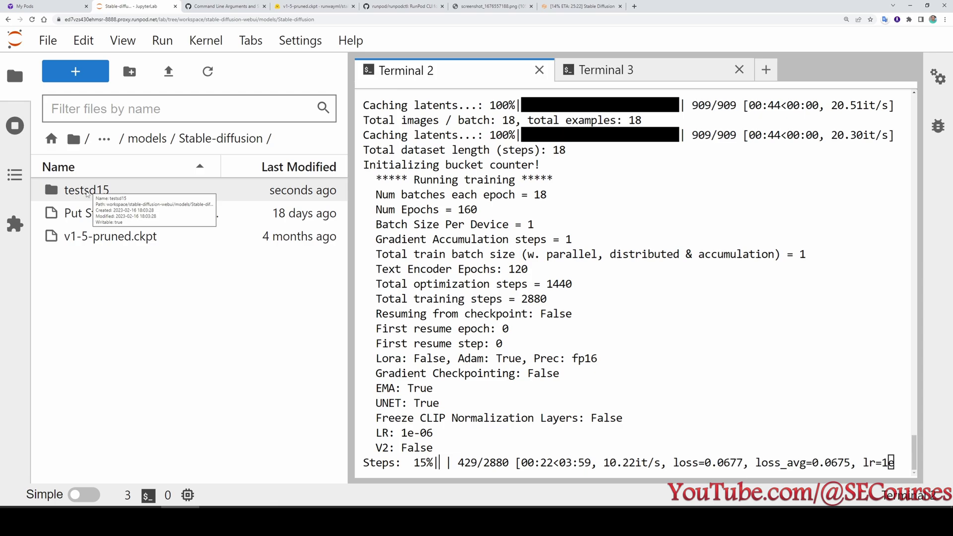
{"action": "double_click", "coordinate": [74, 195]}
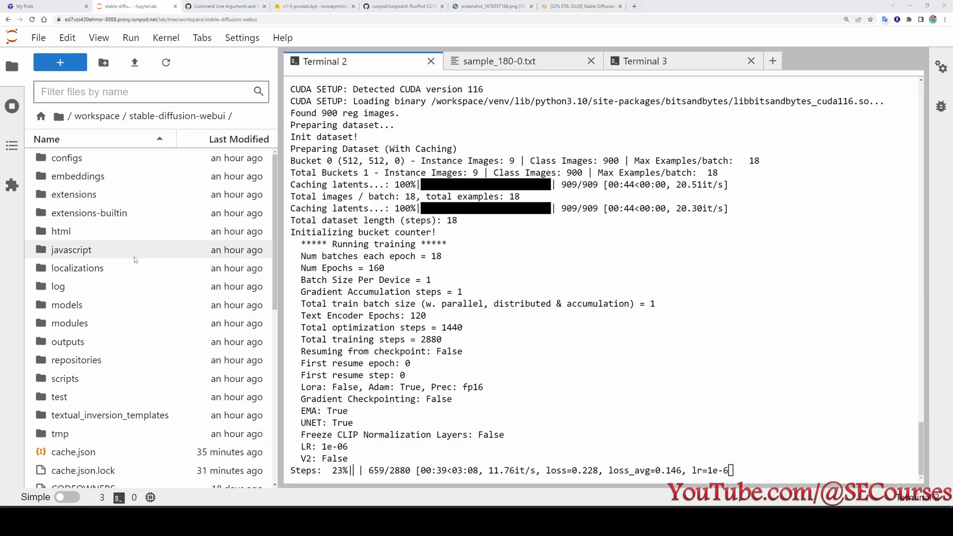
{"action": "double_click", "coordinate": [70, 305]}
{"action": "double_click", "coordinate": [95, 197]}
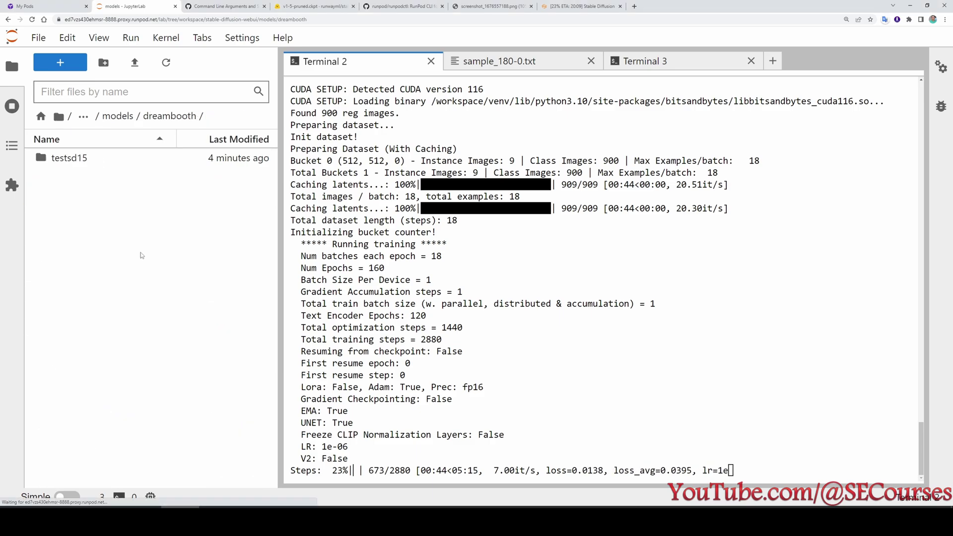
{"action": "left_click", "coordinate": [77, 164]}
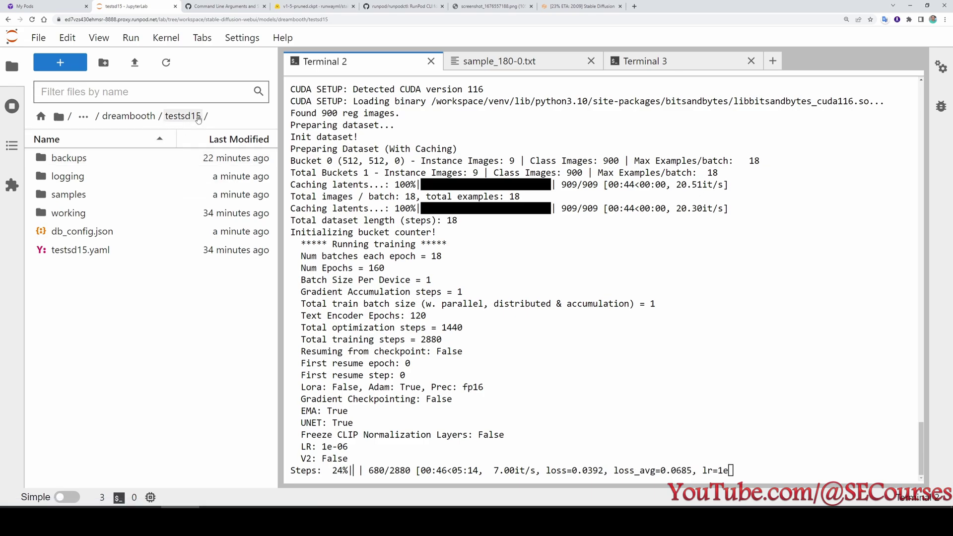
{"action": "double_click", "coordinate": [83, 194]}
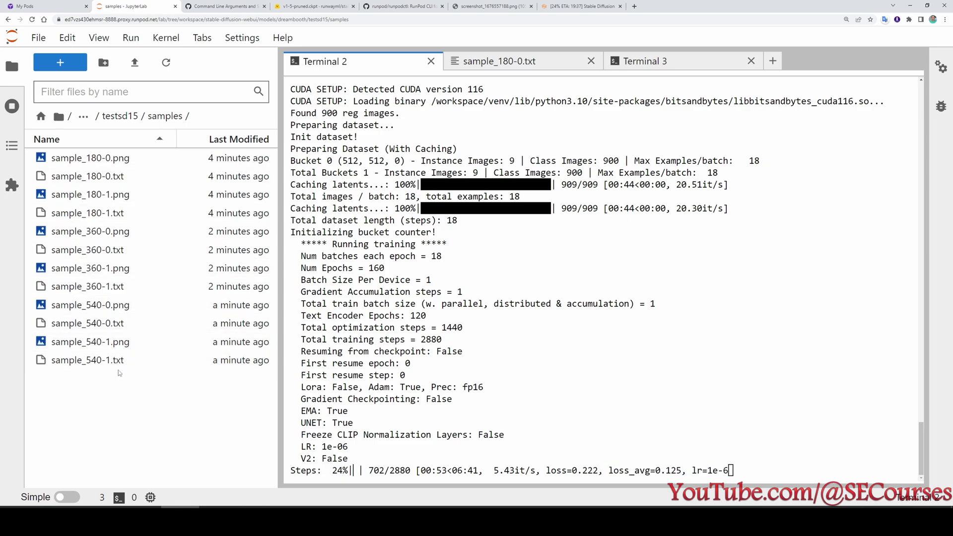
{"action": "double_click", "coordinate": [95, 360]}
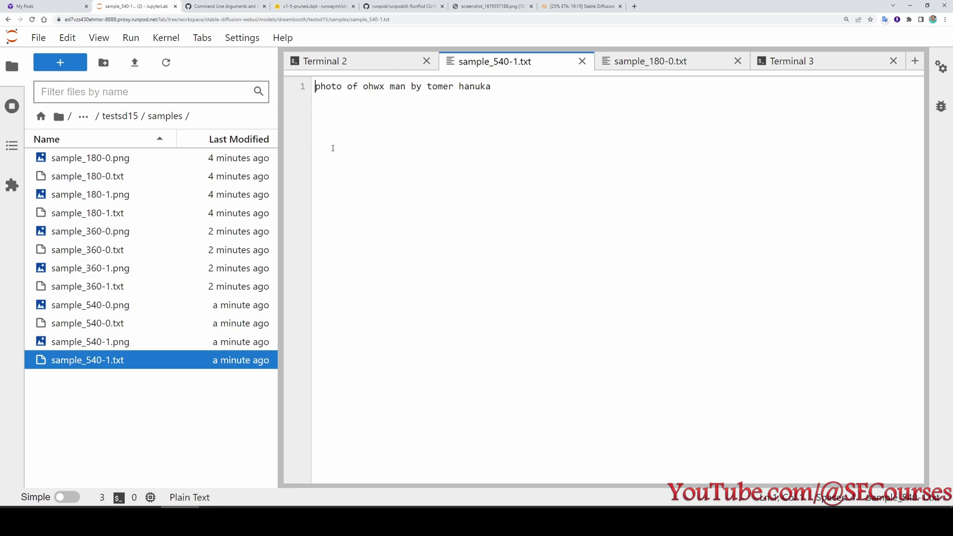
{"action": "double_click", "coordinate": [90, 341]}
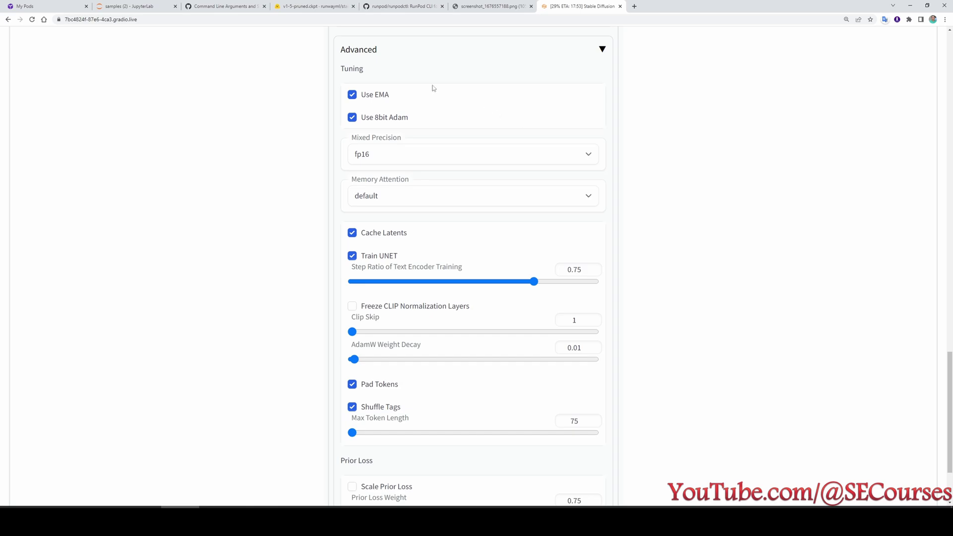
Leave Memory Attention at default and display the Loss Average/Learning Rate chart in the output gallery.
{"action": "mouse_move", "coordinate": [374, 101]}
{"action": "left_click", "coordinate": [398, 194]}
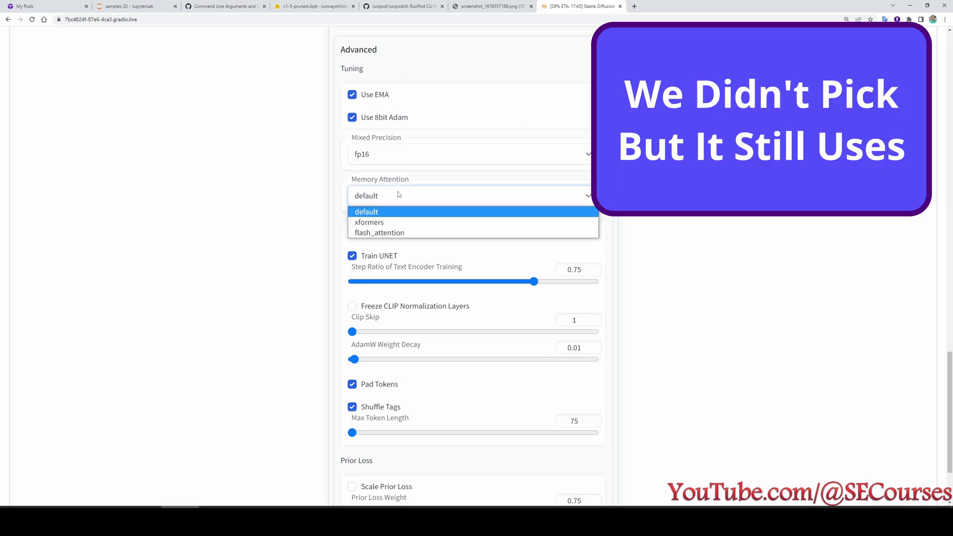
{"action": "left_click", "coordinate": [398, 192]}
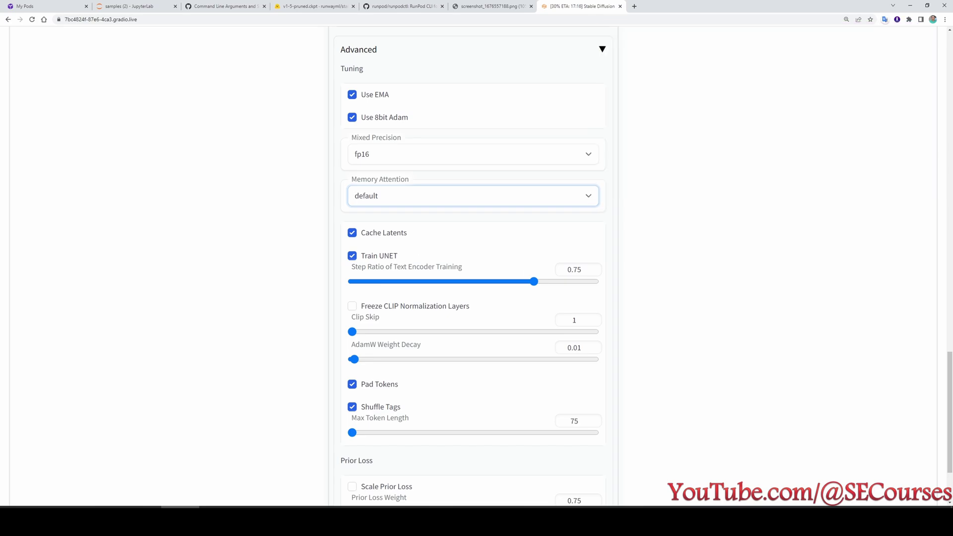
{"action": "scroll", "coordinate": [323, 263], "scroll_direction": "up", "scroll_amount": 15}
{"action": "mouse_move", "coordinate": [373, 335]}
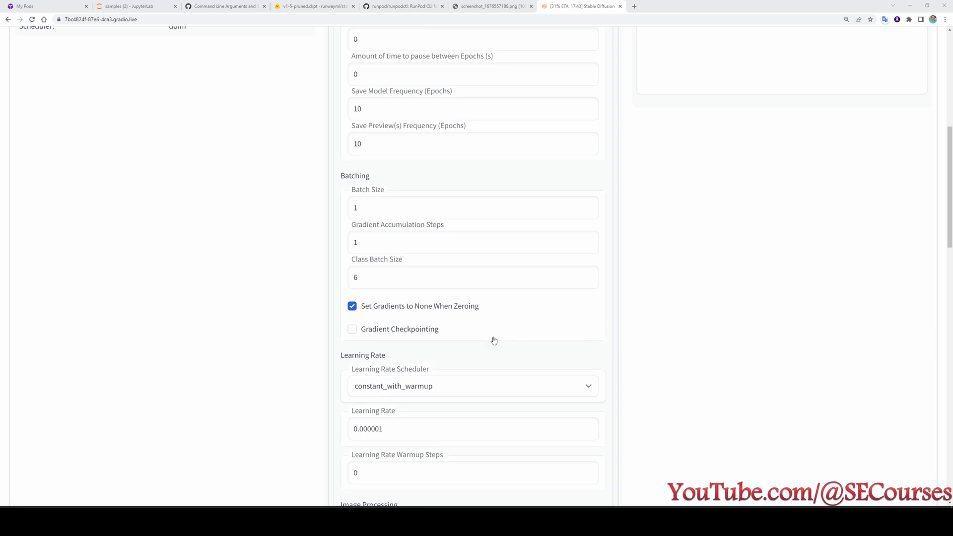
{"action": "mouse_move", "coordinate": [408, 336]}
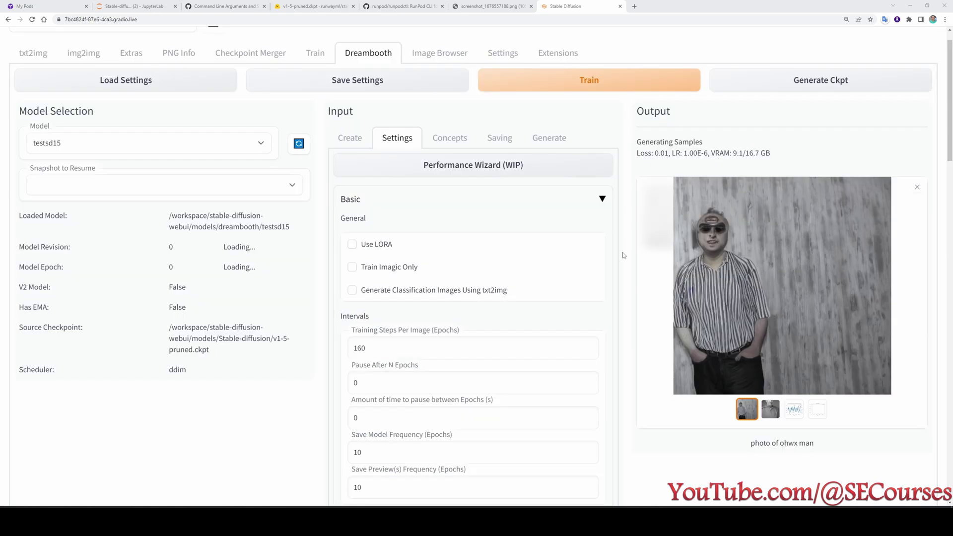
{"action": "left_click", "coordinate": [794, 409]}
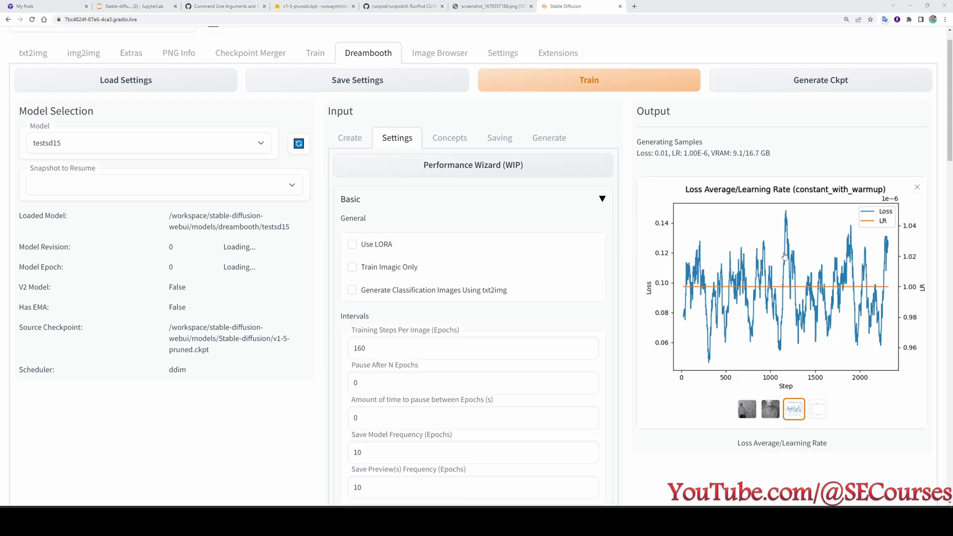
{"action": "left_click", "coordinate": [131, 6]}
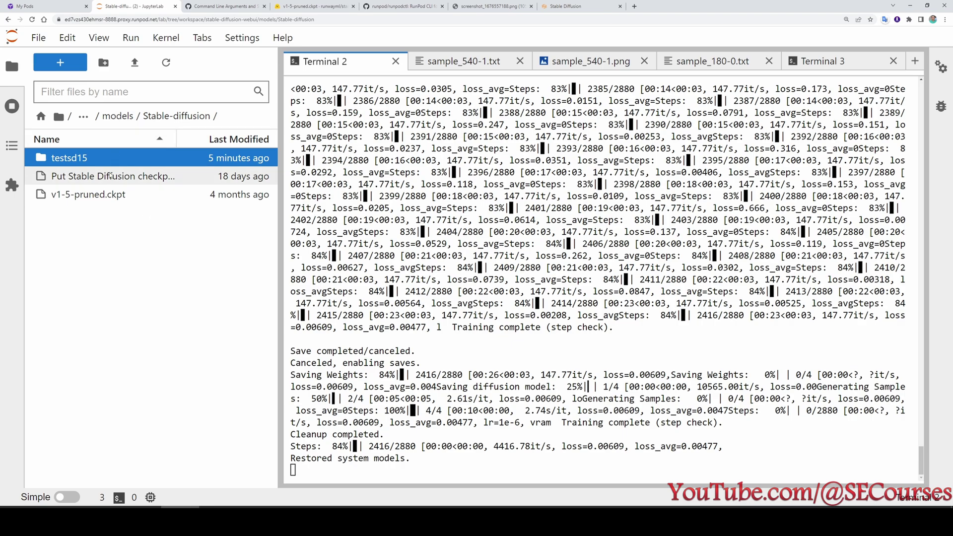
Remove the non-empty testsd15 folder with rm -r after the file-browser delete fails.
{"action": "right_click", "coordinate": [76, 159]}
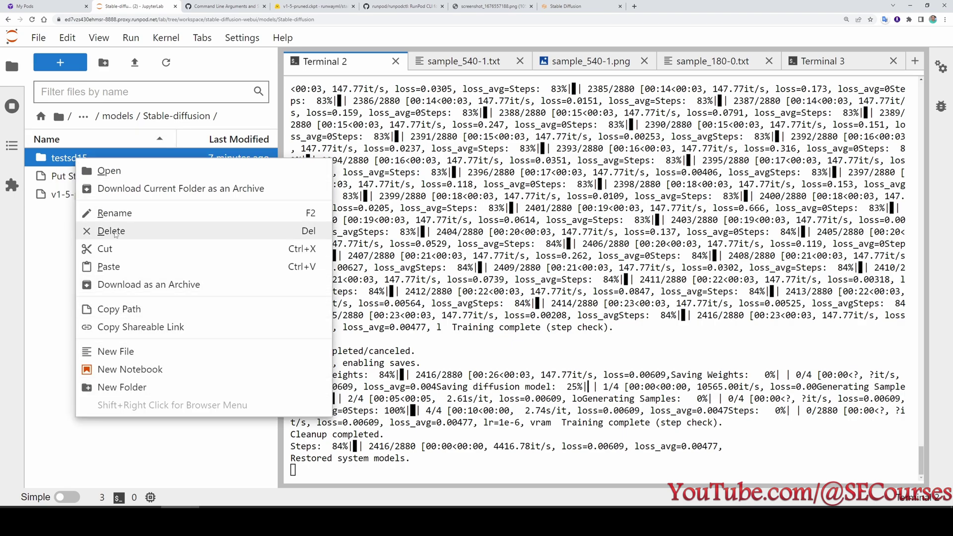
{"action": "left_click", "coordinate": [97, 231]}
{"action": "left_click", "coordinate": [574, 298]}
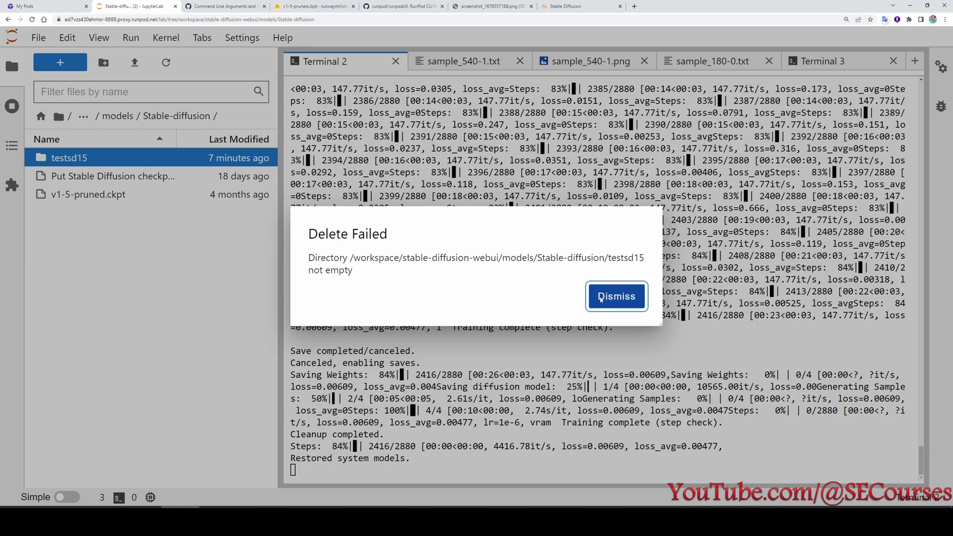
{"action": "left_click", "coordinate": [596, 293]}
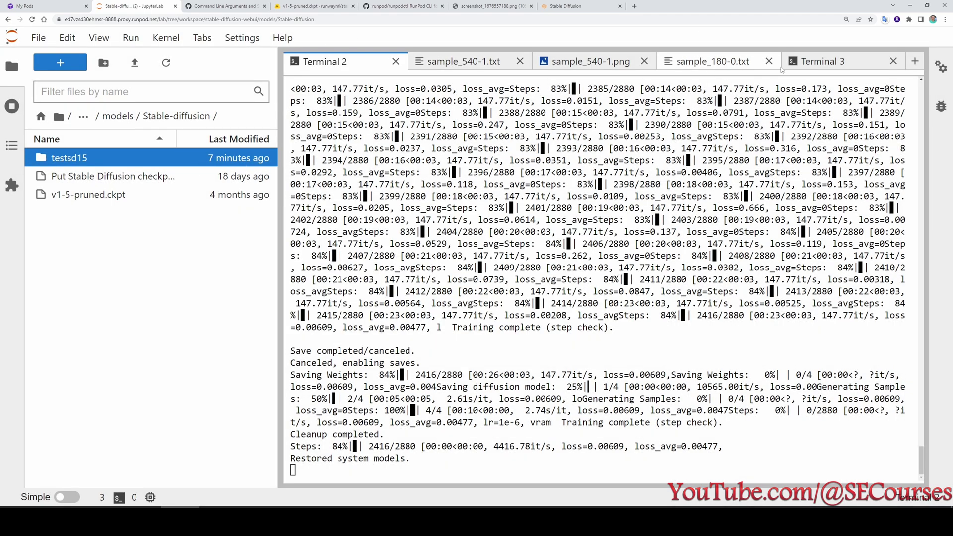
{"action": "left_click", "coordinate": [913, 63]}
{"action": "scroll", "coordinate": [596, 273], "scroll_direction": "down", "scroll_amount": 2}
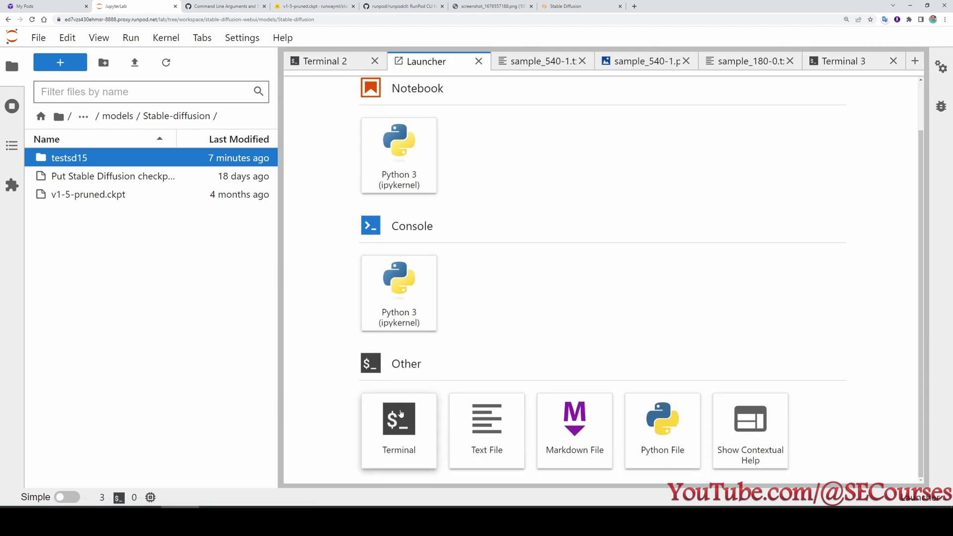
{"action": "left_click", "coordinate": [400, 427]}
{"action": "type", "text": "rm -r "}
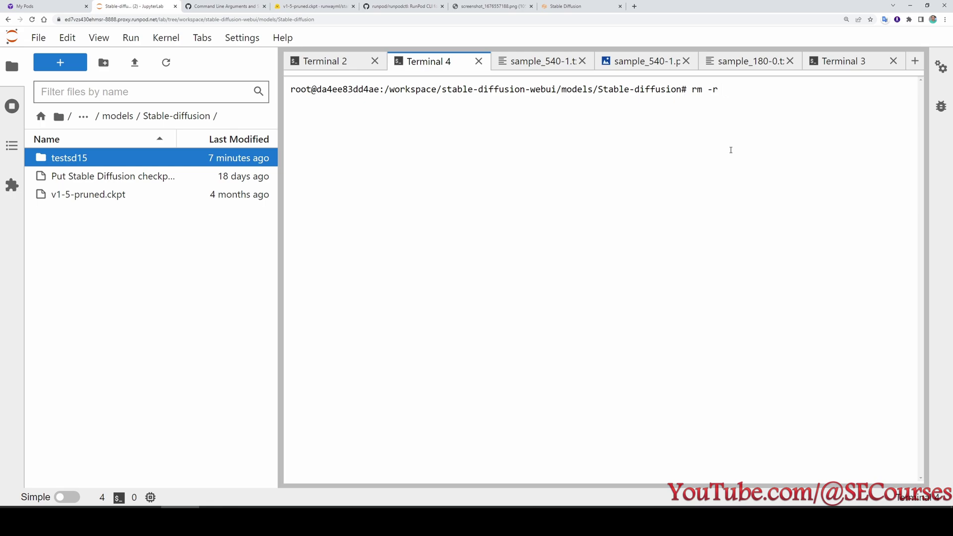
{"action": "type", "text": "testsd15"}
{"action": "key", "text": "Return"}
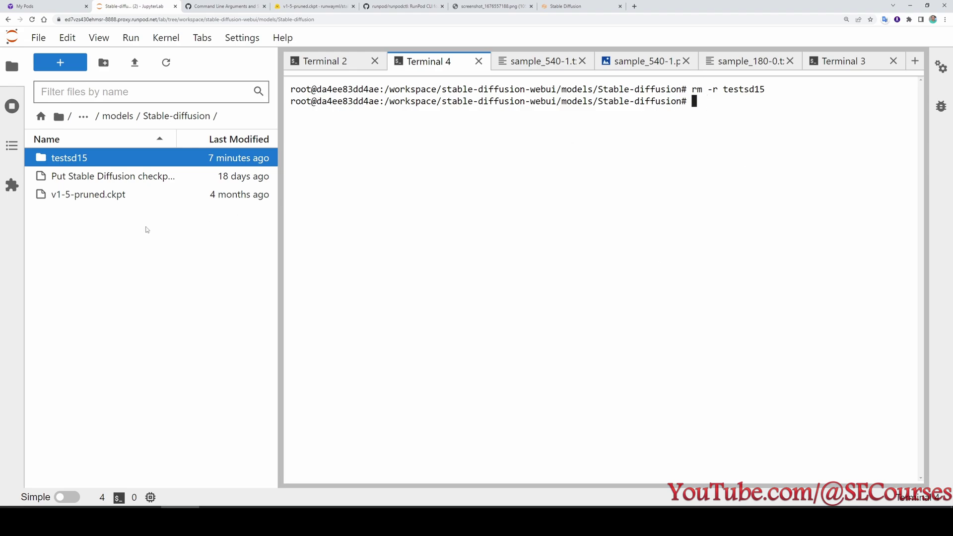
{"action": "left_click", "coordinate": [167, 70]}
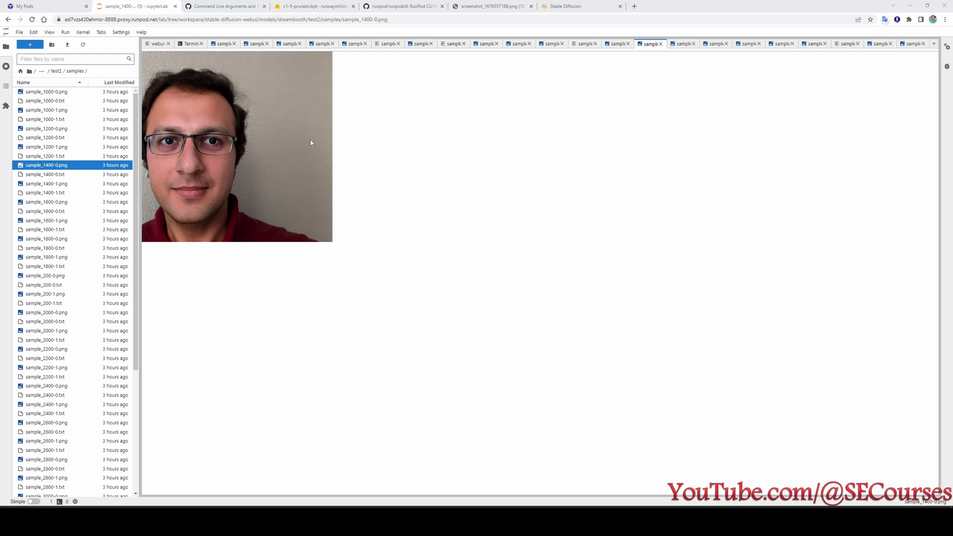
Review the Dreambooth training settings, then return JupyterLab to the stable-diffusion-webui folder.
{"action": "left_click", "coordinate": [564, 7]}
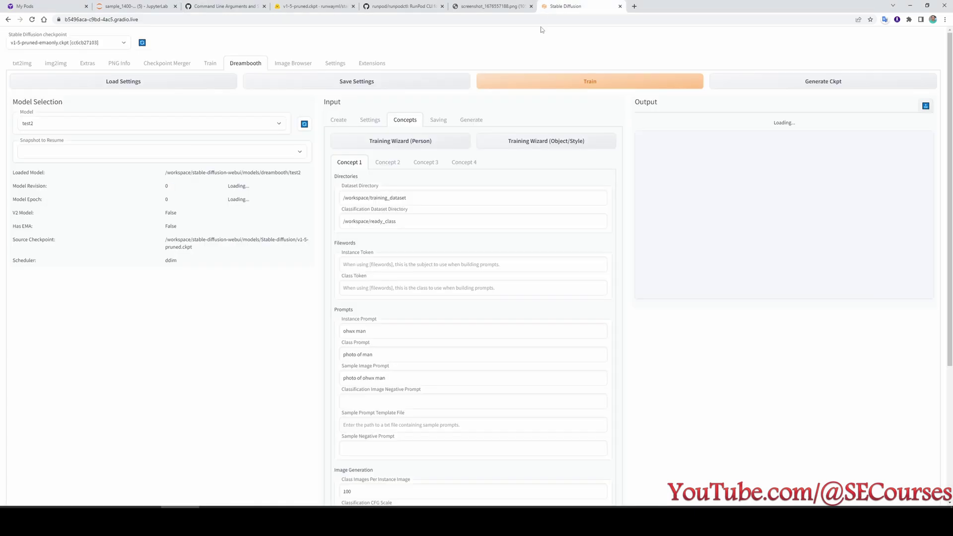
{"action": "scroll", "coordinate": [481, 258], "scroll_direction": "down", "scroll_amount": 4}
{"action": "scroll", "coordinate": [472, 326], "scroll_direction": "up", "scroll_amount": 3}
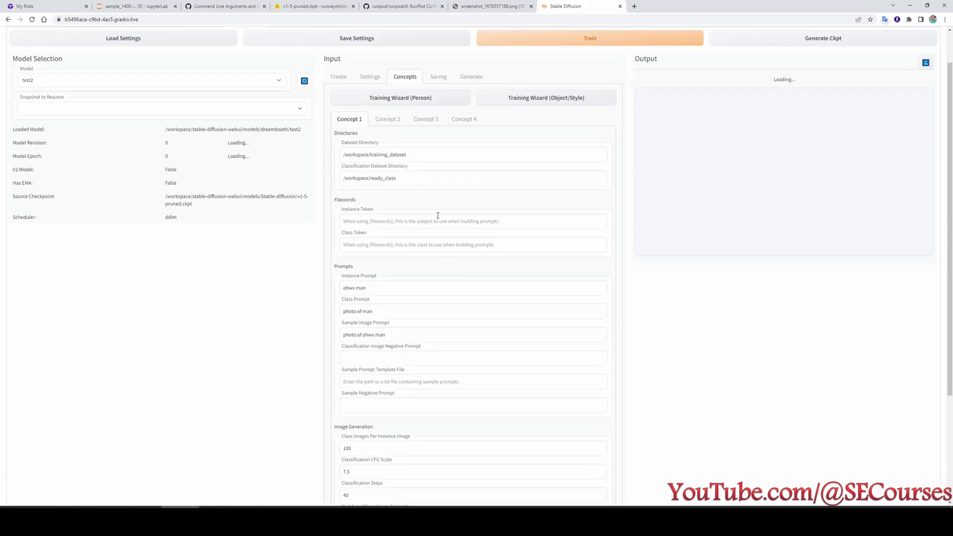
{"action": "left_click", "coordinate": [368, 78]}
{"action": "scroll", "coordinate": [460, 337], "scroll_direction": "down", "scroll_amount": 15}
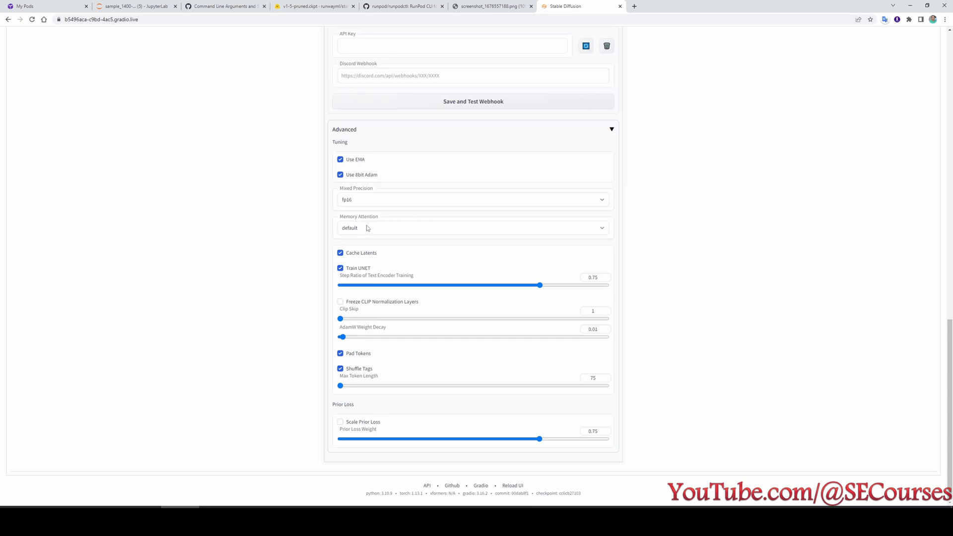
{"action": "mouse_move", "coordinate": [371, 223]}
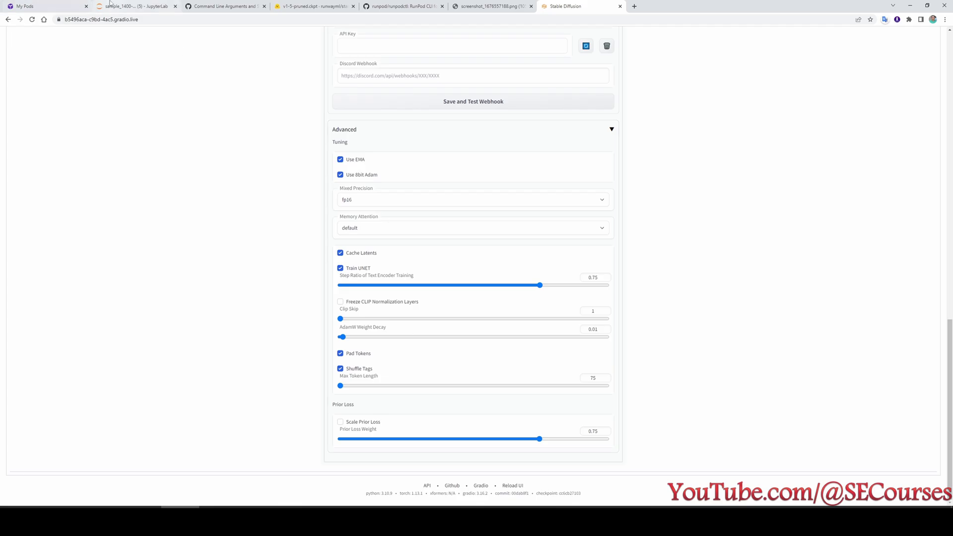
{"action": "left_click", "coordinate": [132, 6]}
{"action": "left_click", "coordinate": [41, 73]}
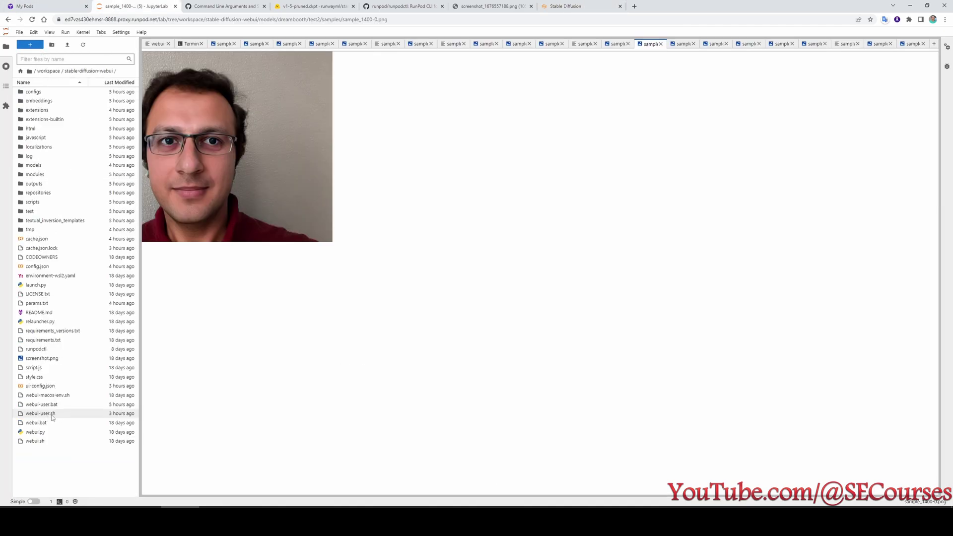
Open webui-user.sh zoomed in to review its launch arguments, glancing back at the Dreambooth settings.
{"action": "double_click", "coordinate": [56, 416]}
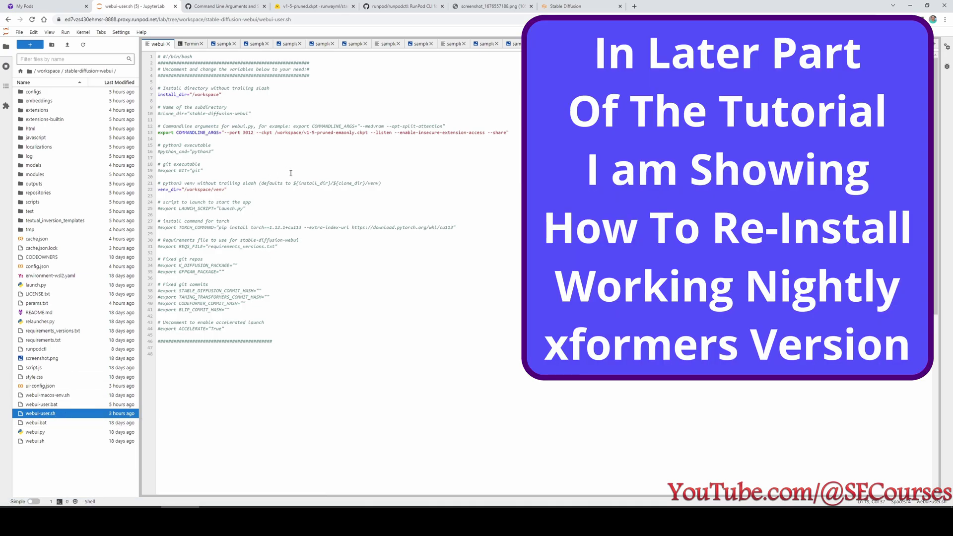
{"action": "key", "text": "ctrl+plus"}
{"action": "key", "text": "ctrl+plus"}
{"action": "key", "text": "ctrl+plus"}
{"action": "key", "text": "ctrl+plus"}
{"action": "key", "text": "ctrl+plus"}
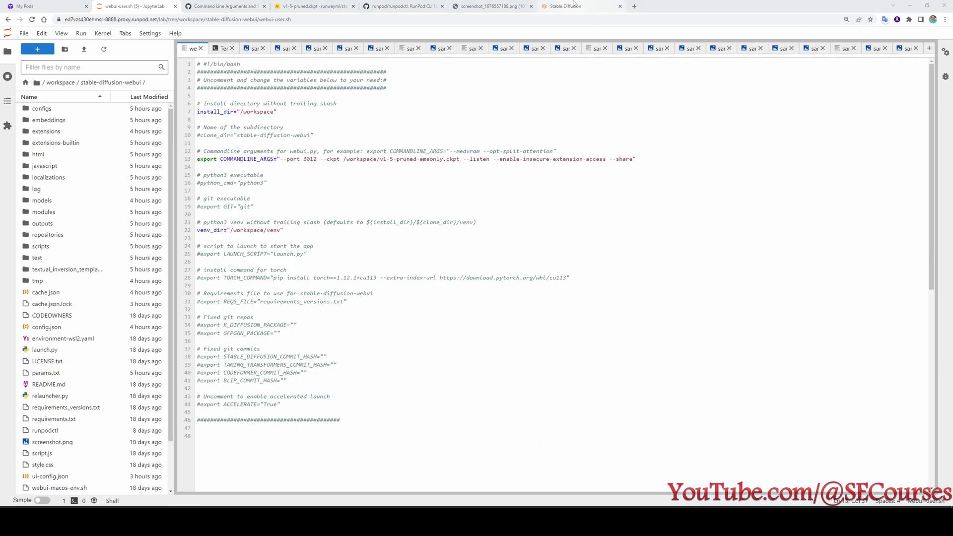
{"action": "left_click", "coordinate": [559, 4]}
{"action": "scroll", "coordinate": [425, 157], "scroll_direction": "up", "scroll_amount": 6}
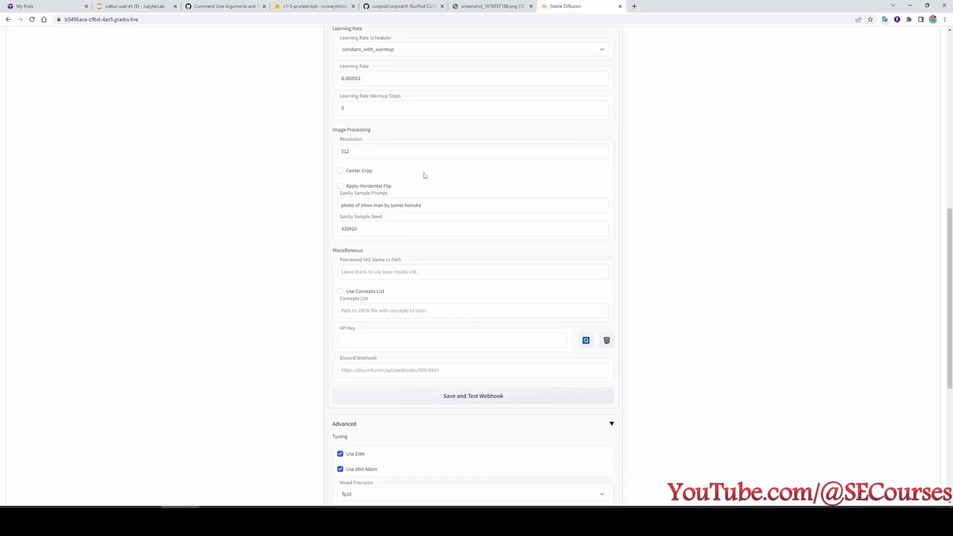
{"action": "scroll", "coordinate": [425, 175], "scroll_direction": "up", "scroll_amount": 10}
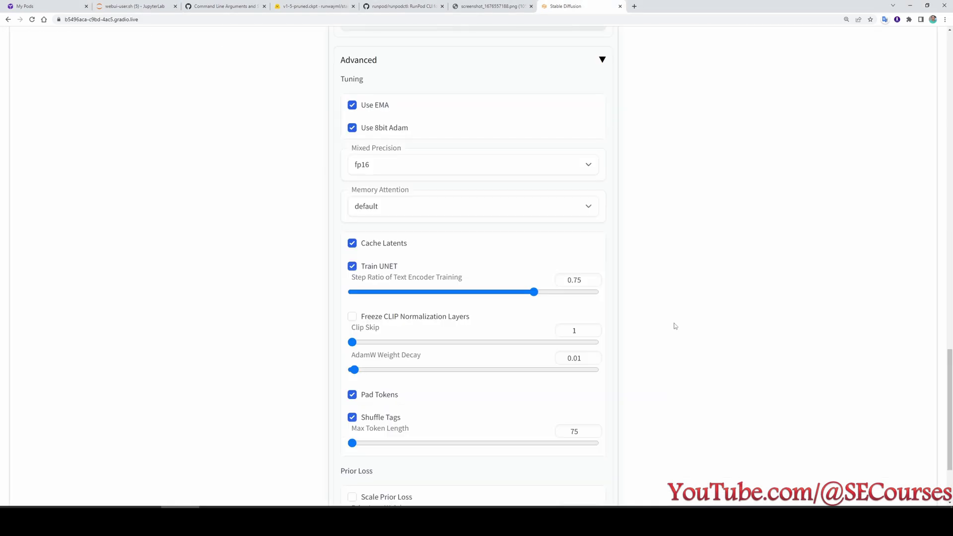
{"action": "scroll", "coordinate": [676, 328], "scroll_direction": "up", "scroll_amount": 20}
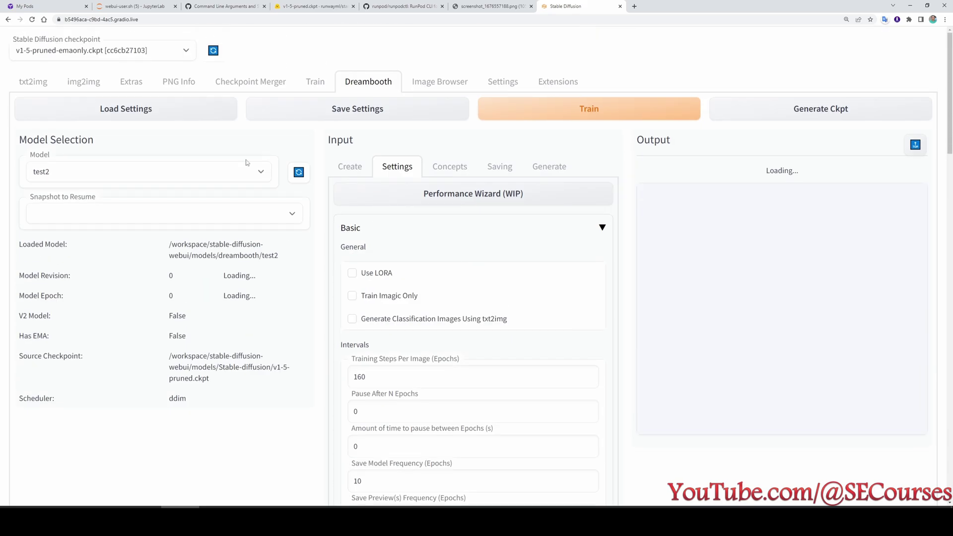
Back in JupyterLab, go up to /workspace and reopen the stable-diffusion-webui folder.
{"action": "left_click", "coordinate": [135, 6]}
{"action": "left_click", "coordinate": [60, 83]}
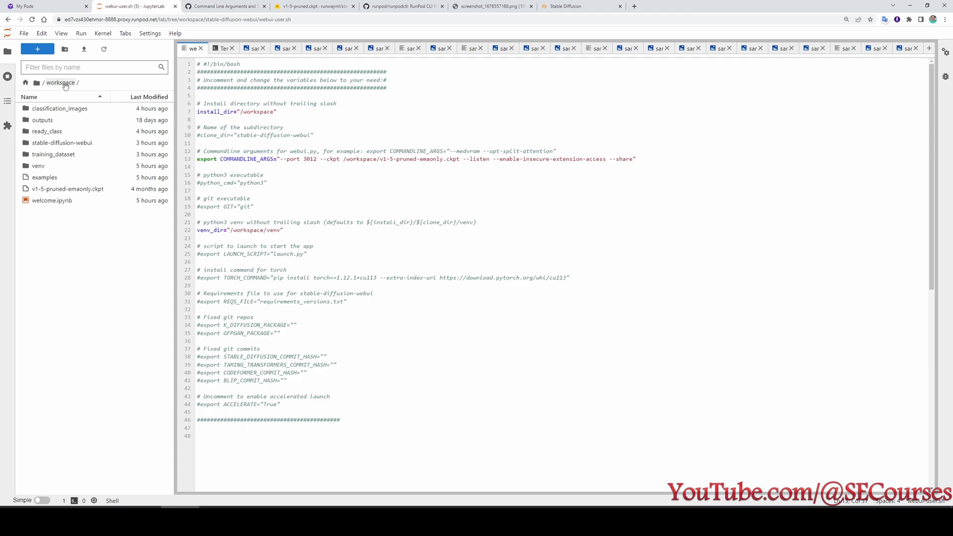
{"action": "double_click", "coordinate": [84, 143]}
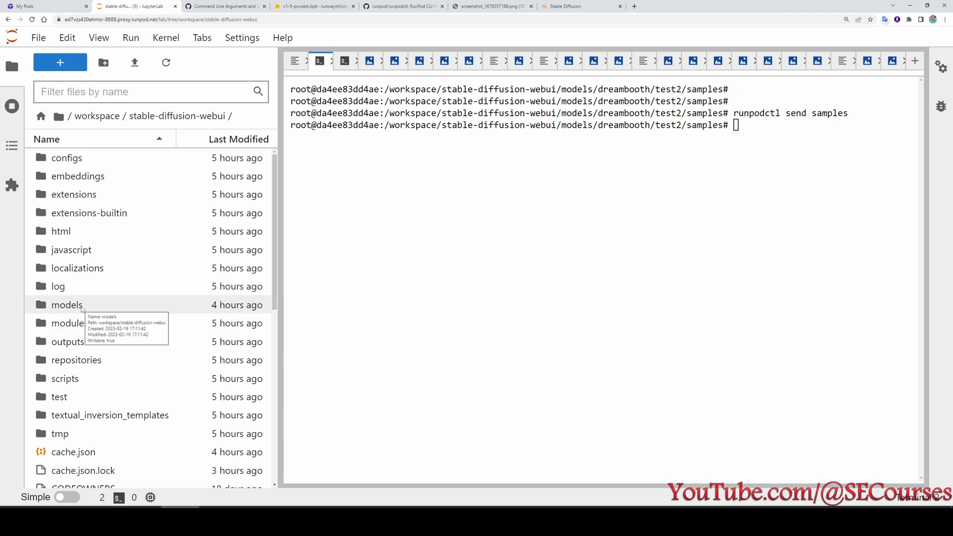
Open models/dreambooth/test2 and start a new terminal in that folder.
{"action": "left_click", "coordinate": [82, 309]}
{"action": "double_click", "coordinate": [82, 309]}
{"action": "double_click", "coordinate": [84, 195]}
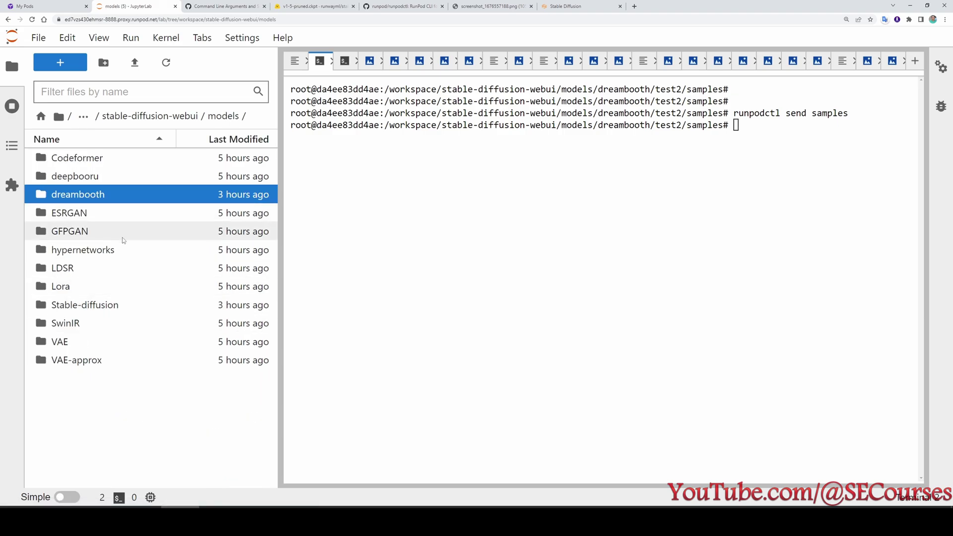
{"action": "double_click", "coordinate": [90, 159]}
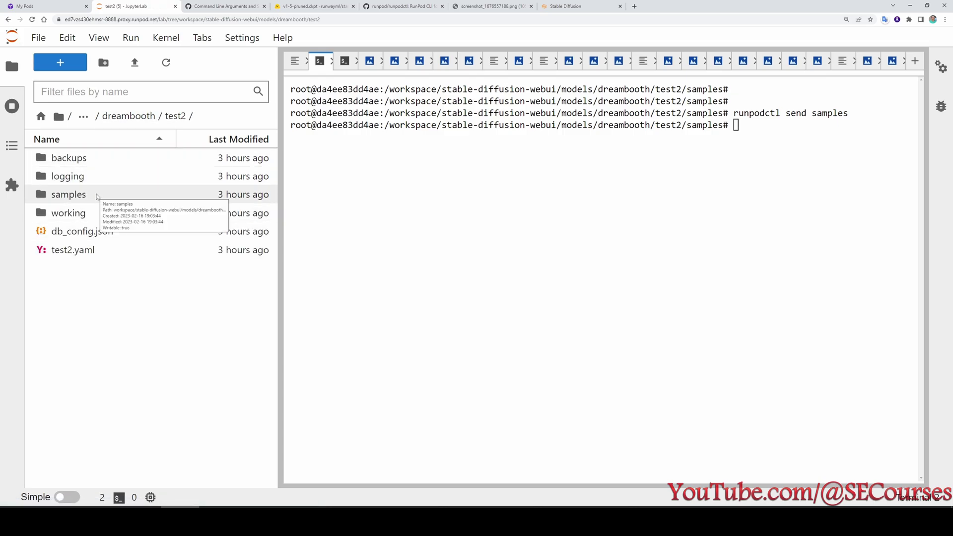
{"action": "left_click", "coordinate": [915, 60]}
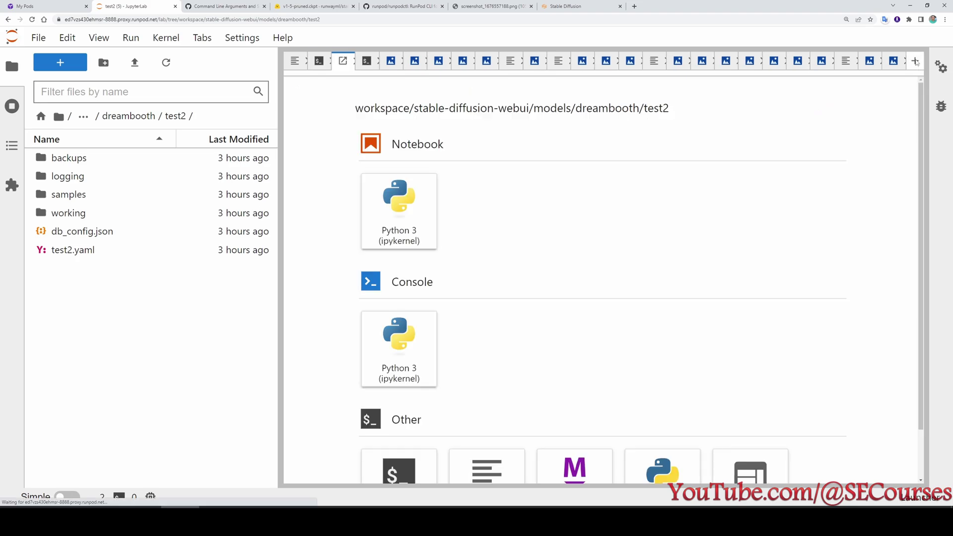
{"action": "scroll", "coordinate": [440, 372], "scroll_direction": "down", "scroll_amount": 2}
{"action": "left_click", "coordinate": [397, 427]}
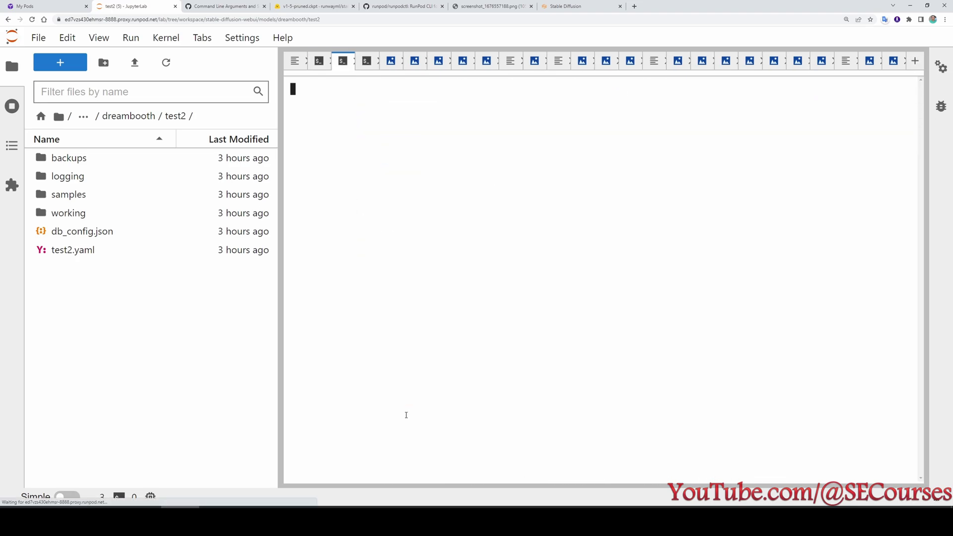
Run 'runpodctl send samples' and select the printed receive command.
{"action": "type", "text": "runpodctl send "}
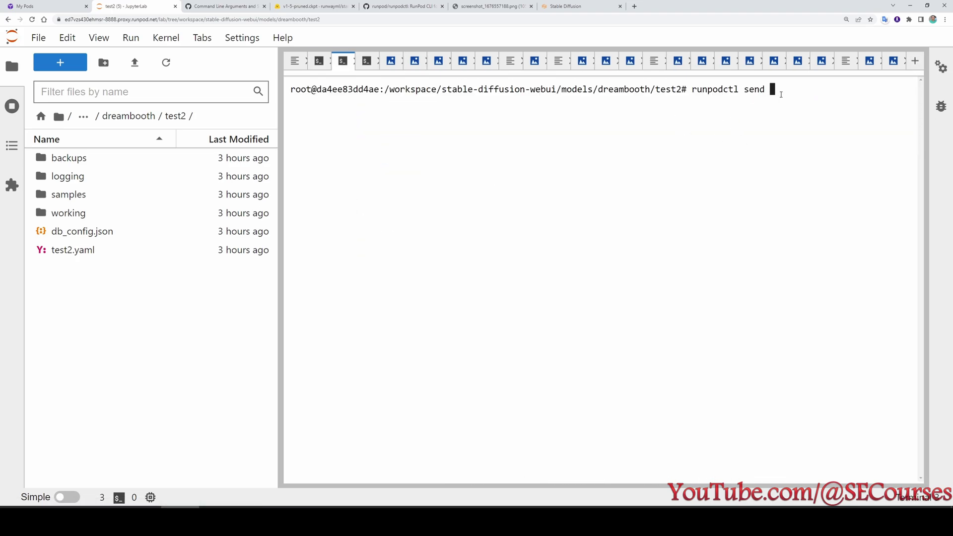
{"action": "type", "text": "samples"}
{"action": "key", "text": "Return"}
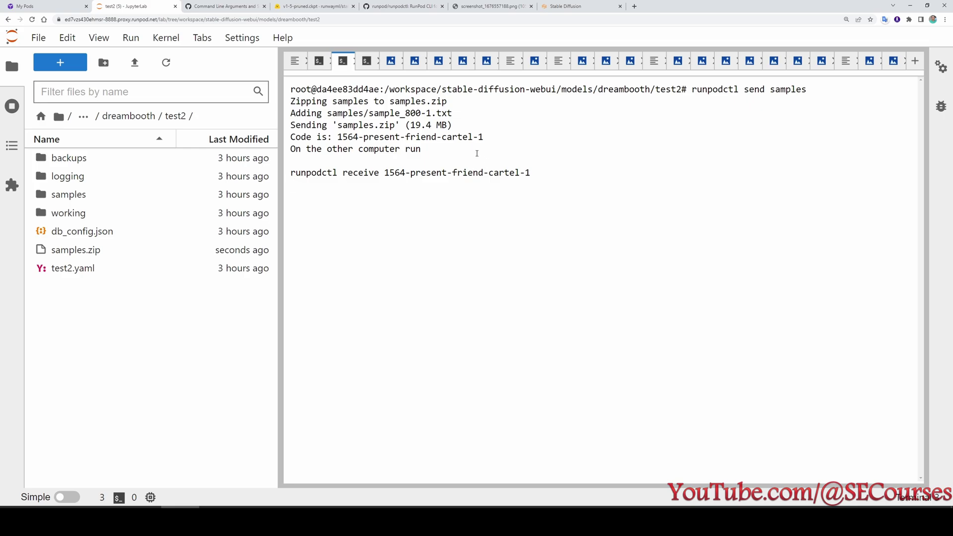
{"action": "left_click_drag", "start_coordinate": [547, 173], "coordinate": [289, 173]}
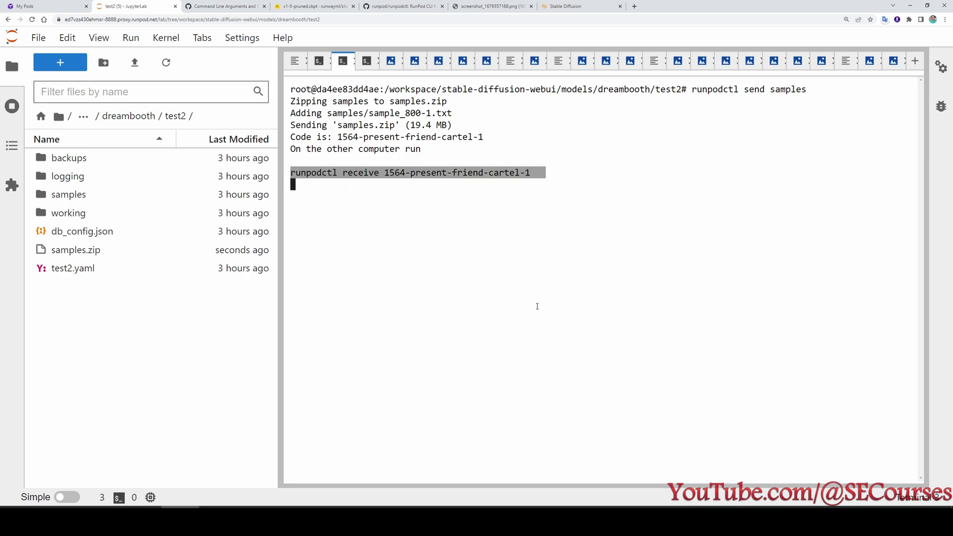
{"action": "key", "text": "alt+Tab"}
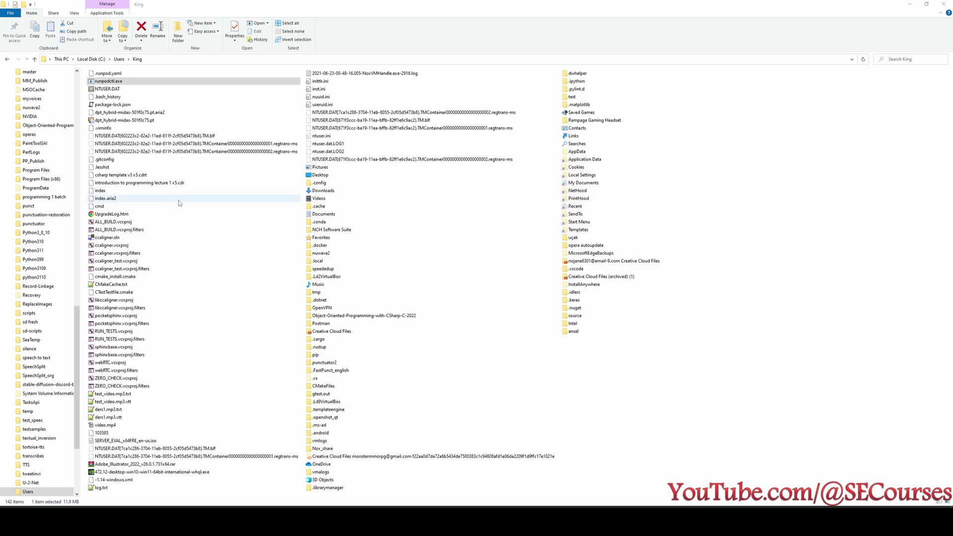
In the user folder, copy both .runpod.yaml and runpodctl.exe.
{"action": "left_click", "coordinate": [115, 73]}
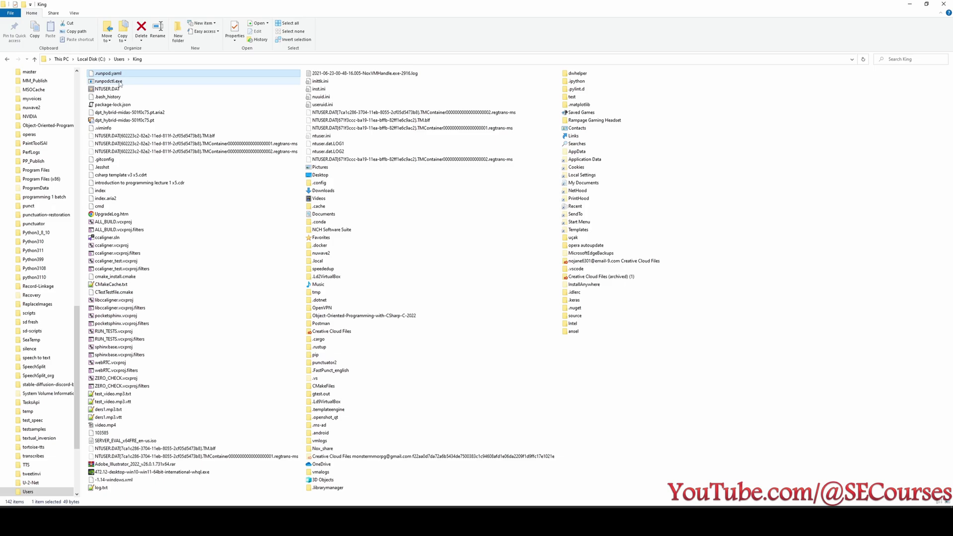
{"action": "left_click", "coordinate": [123, 82]}
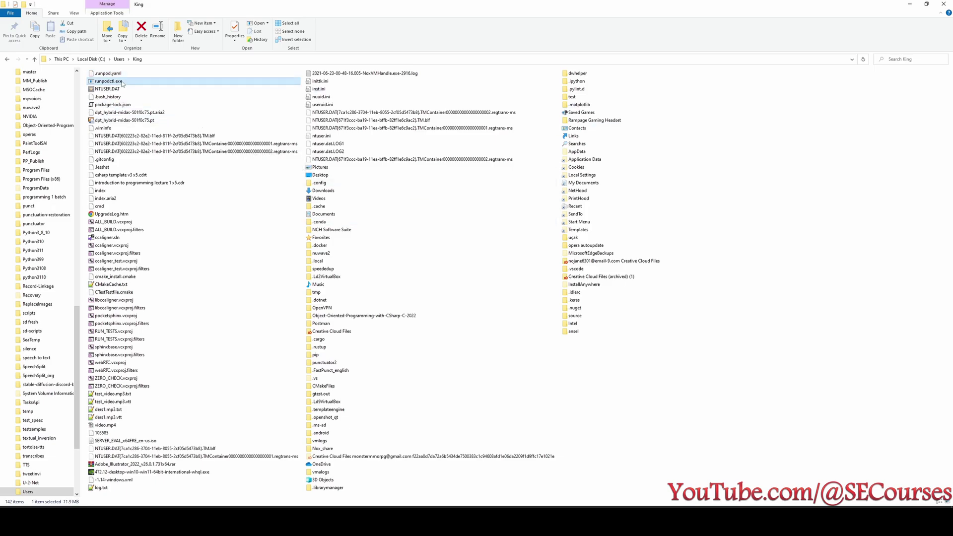
{"action": "scroll", "coordinate": [131, 103], "scroll_direction": "up", "scroll_amount": 1}
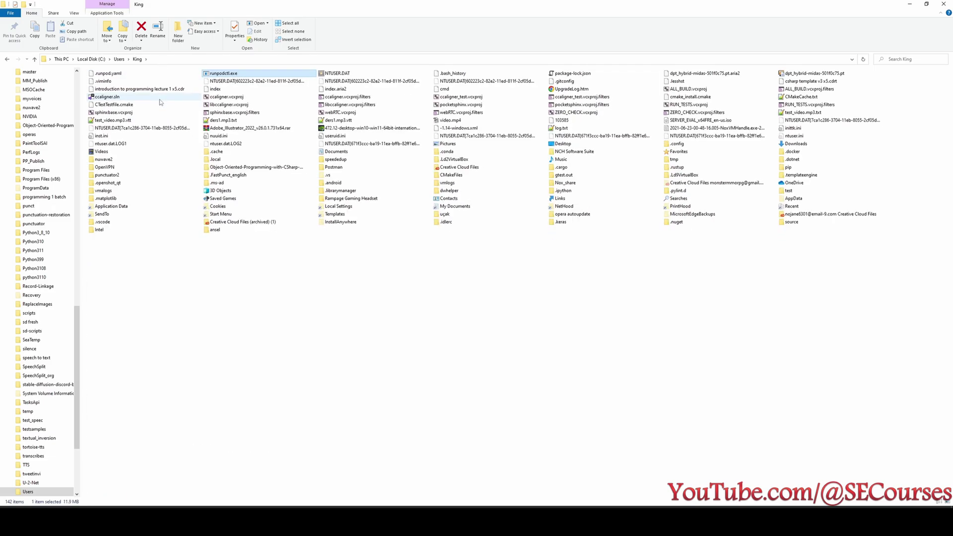
{"action": "left_click", "coordinate": [119, 59]}
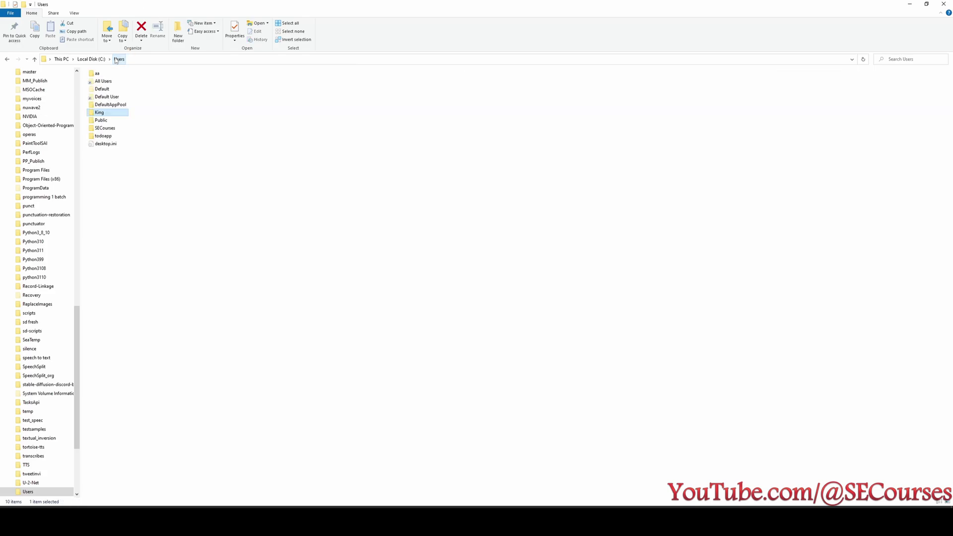
{"action": "double_click", "coordinate": [109, 112]}
{"action": "left_click", "coordinate": [109, 84]}
{"action": "left_click", "coordinate": [118, 91], "text": "ctrl"}
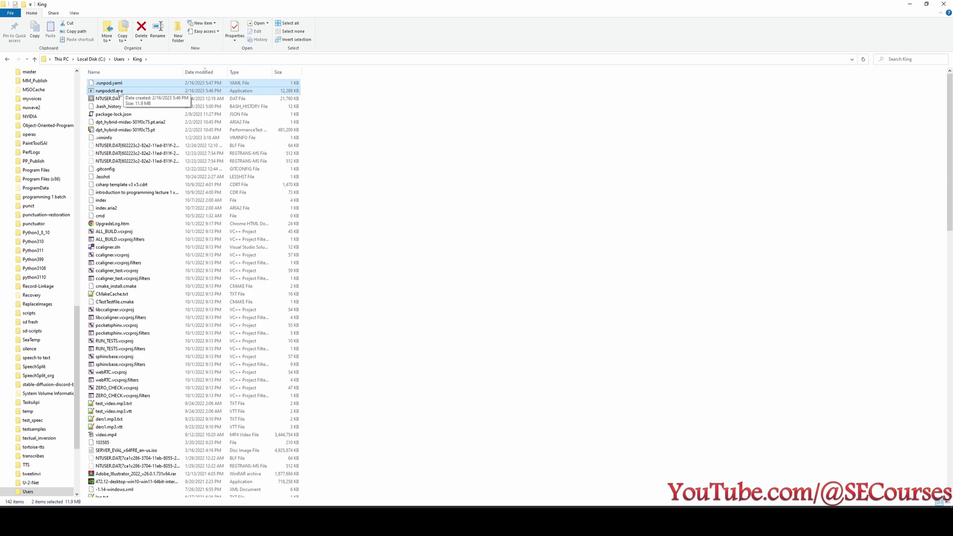
{"action": "right_click", "coordinate": [119, 93]}
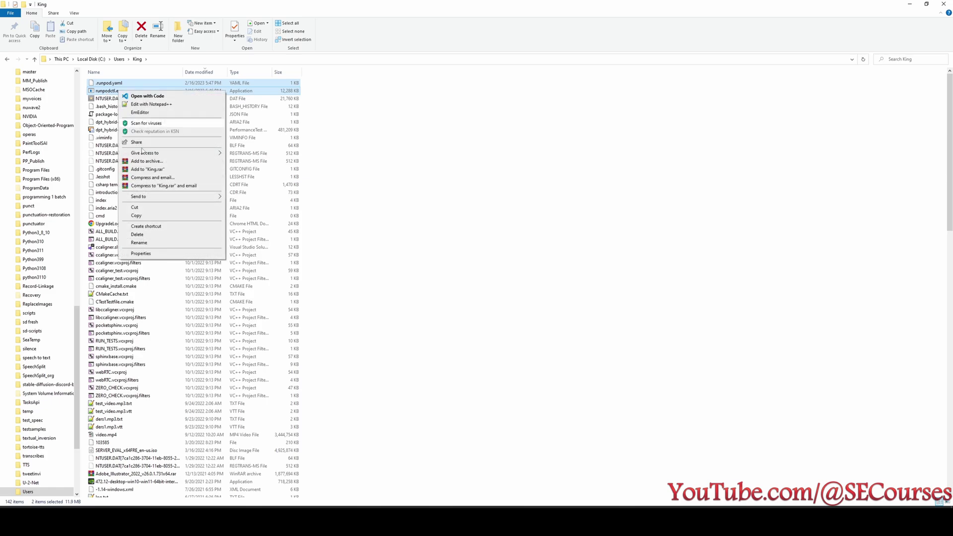
{"action": "left_click", "coordinate": [136, 216]}
Create a new folder at the root of drive C:.
{"action": "left_click", "coordinate": [91, 59]}
{"action": "right_click", "coordinate": [394, 245]}
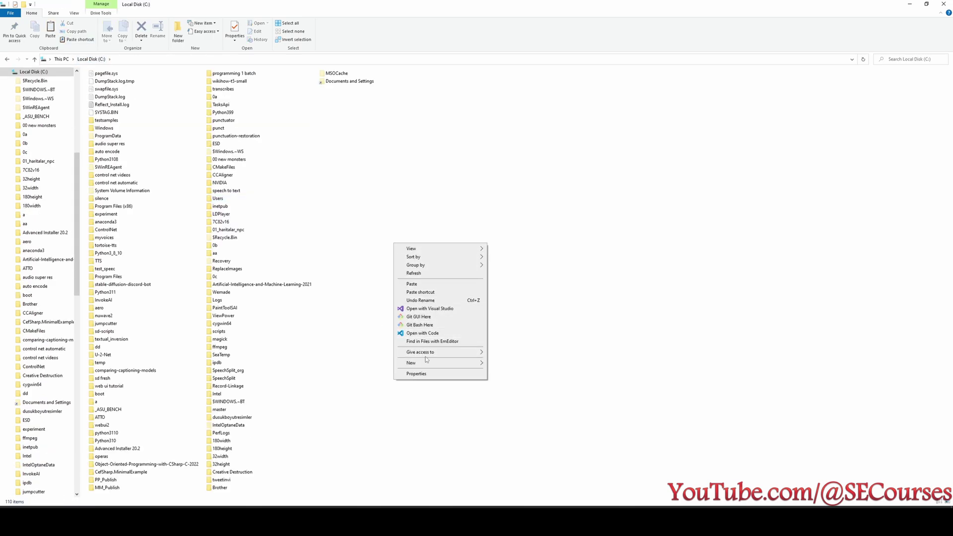
{"action": "mouse_move", "coordinate": [426, 361]}
{"action": "left_click", "coordinate": [516, 364]}
Name the new folder runpodexe and open the Environment Variables editor from System Properties.
{"action": "type", "text": "run"}
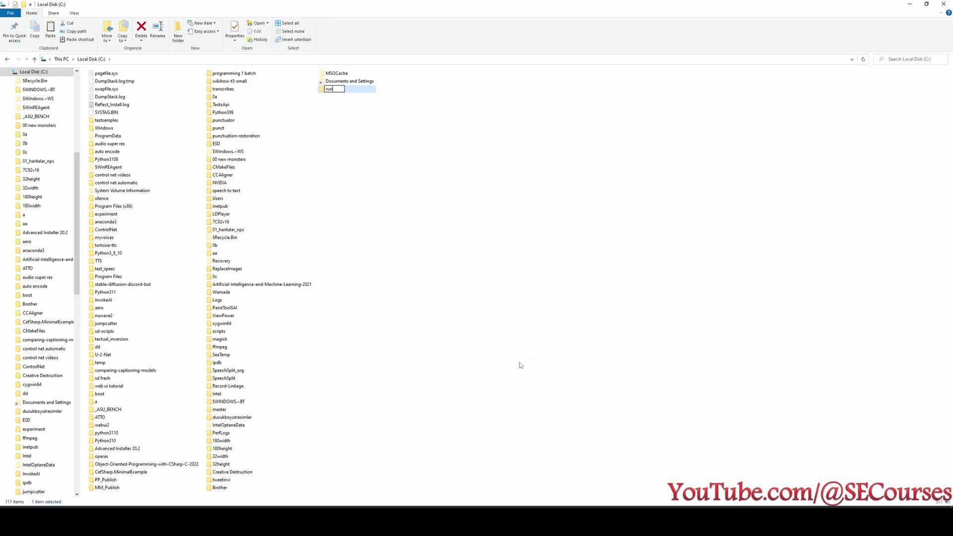
{"action": "type", "text": "pod"}
{"action": "type", "text": "exe"}
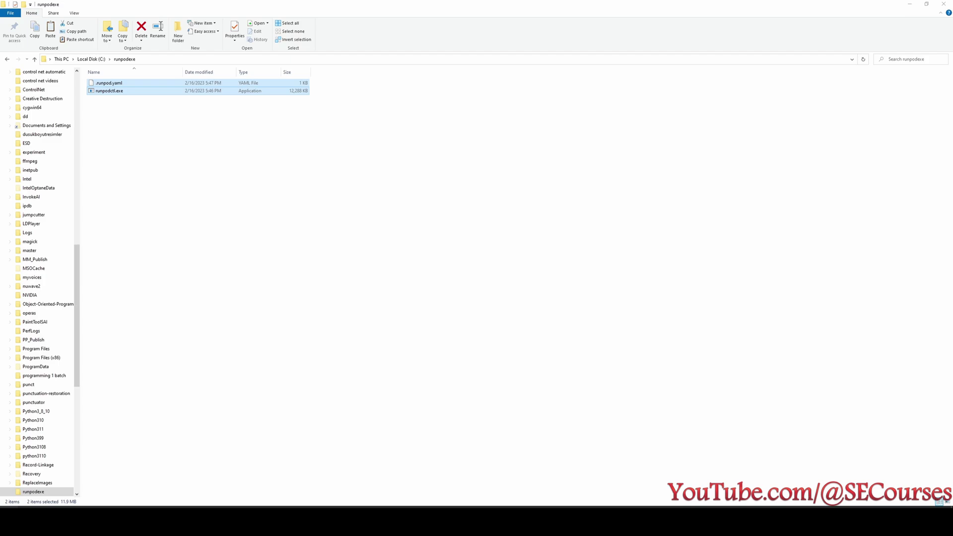
{"action": "key", "text": "super"}
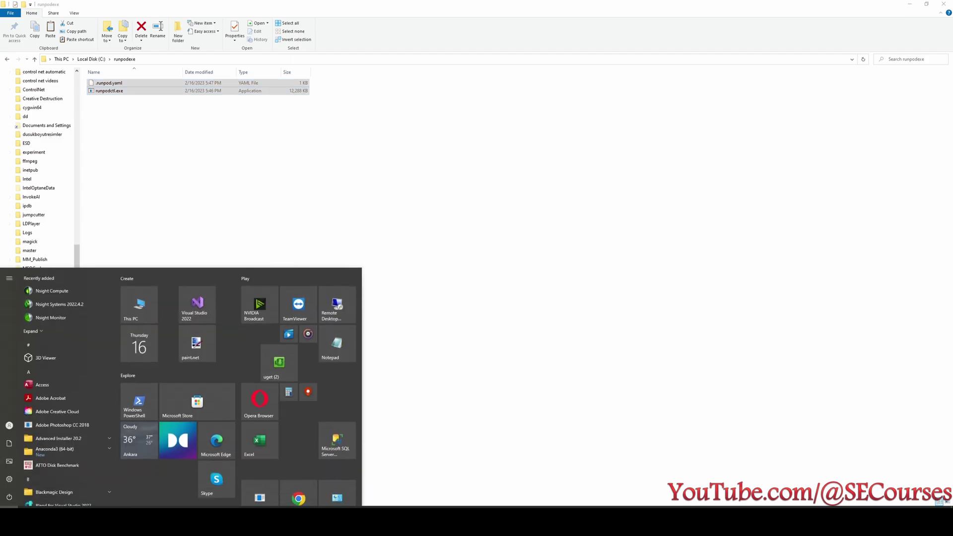
{"action": "type", "text": "envşi"}
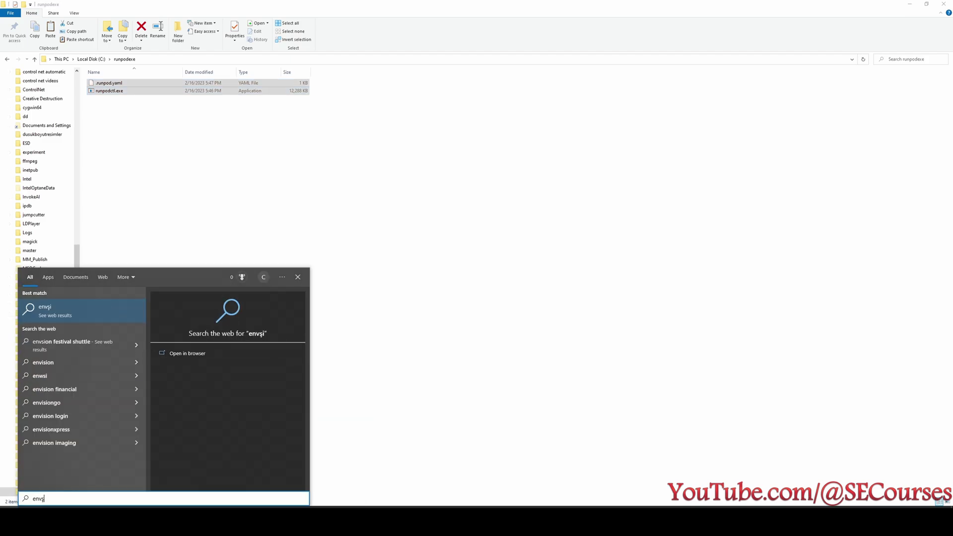
{"action": "key", "text": "Return"}
{"action": "left_click_drag", "start_coordinate": [140, 84], "coordinate": [278, 143]}
{"action": "left_click", "coordinate": [343, 283]}
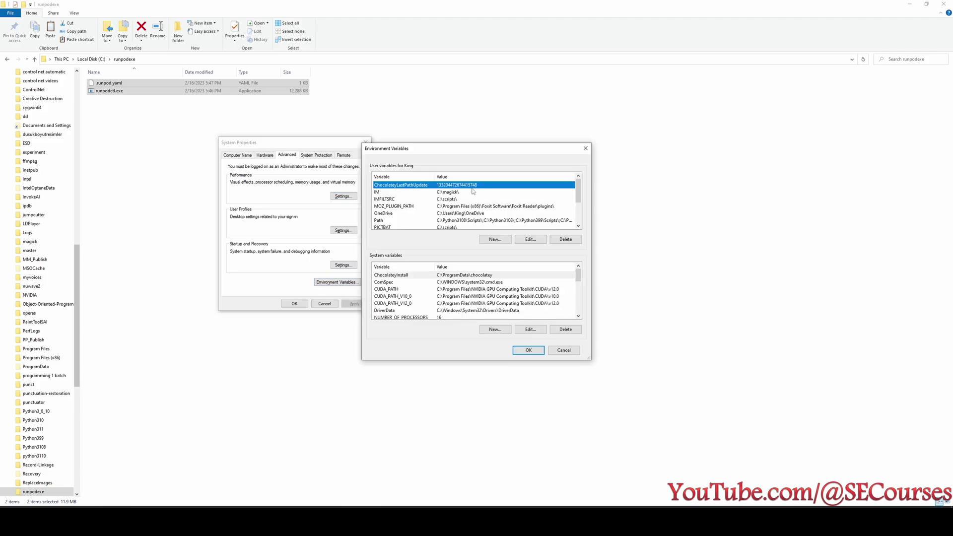
Select the Path system variable and open it for editing.
{"action": "scroll", "coordinate": [456, 201], "scroll_direction": "down", "scroll_amount": 1}
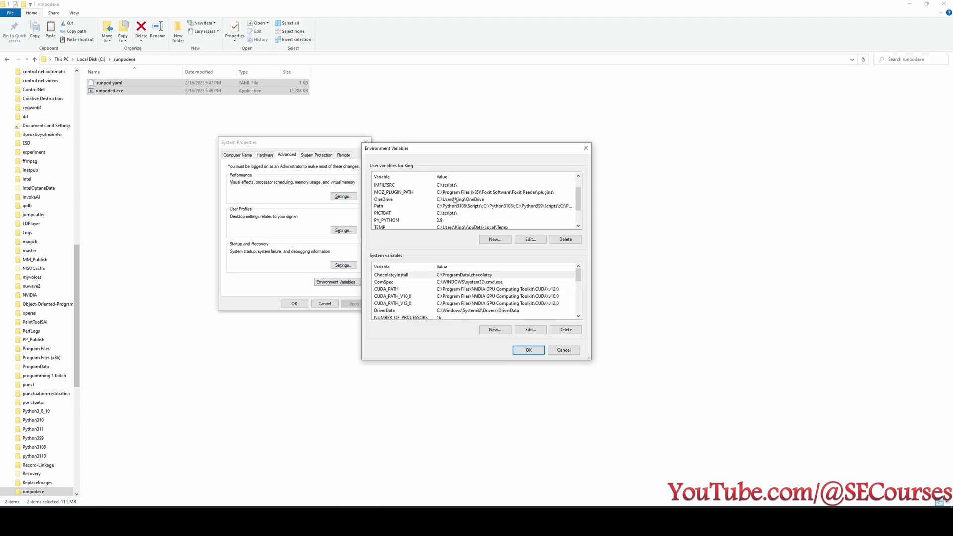
{"action": "scroll", "coordinate": [454, 201], "scroll_direction": "down", "scroll_amount": 1}
{"action": "scroll", "coordinate": [442, 296], "scroll_direction": "down", "scroll_amount": 2}
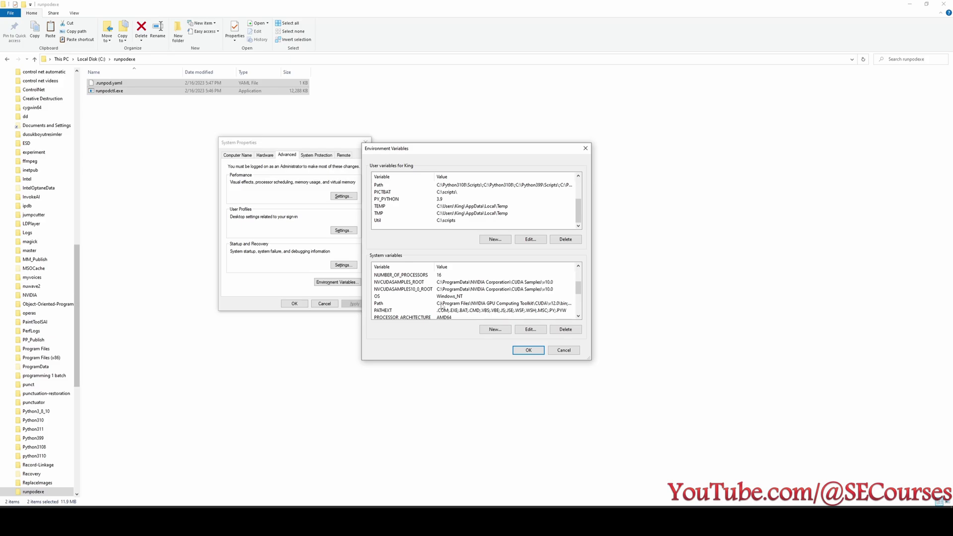
{"action": "left_click", "coordinate": [461, 304]}
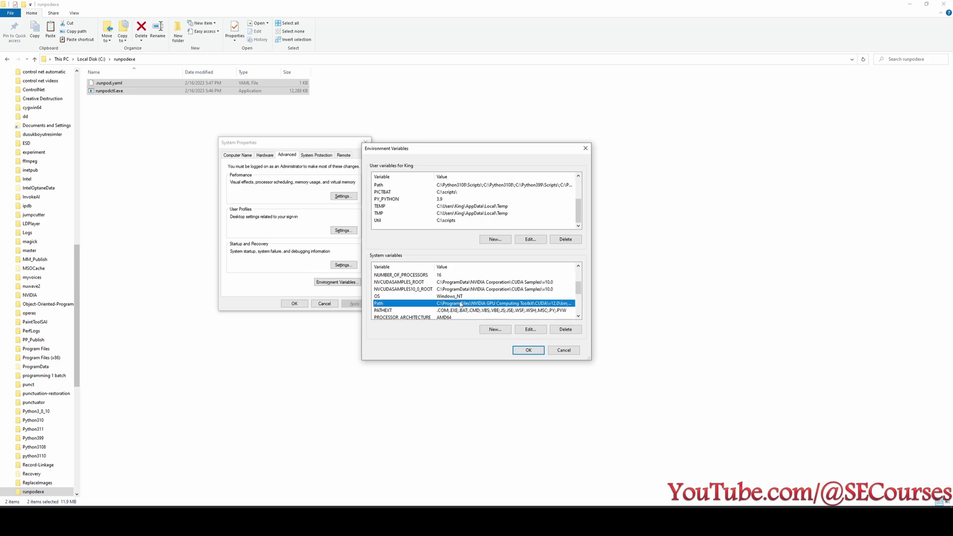
{"action": "left_click", "coordinate": [531, 329]}
Browse to C:\runpodexe and add it as a new Path entry.
{"action": "scroll", "coordinate": [457, 248], "scroll_direction": "down", "scroll_amount": 4}
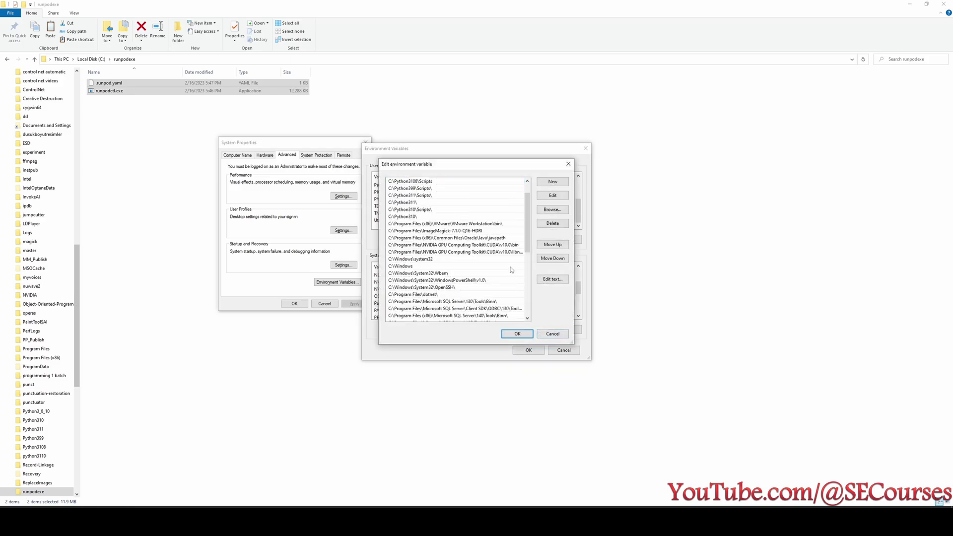
{"action": "left_click", "coordinate": [564, 213]}
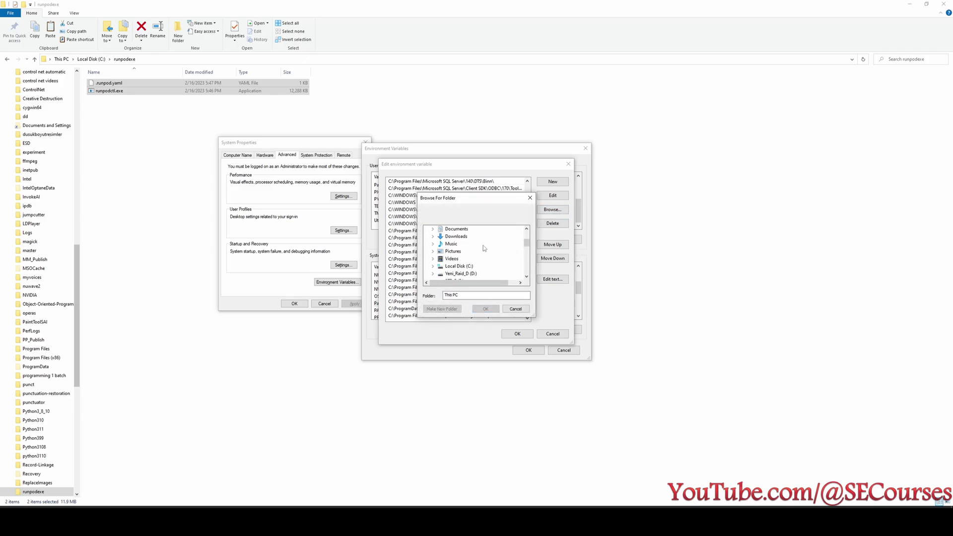
{"action": "scroll", "coordinate": [484, 249], "scroll_direction": "down", "scroll_amount": 1}
{"action": "left_click", "coordinate": [465, 245]}
{"action": "scroll", "coordinate": [519, 249], "scroll_direction": "down", "scroll_amount": 3}
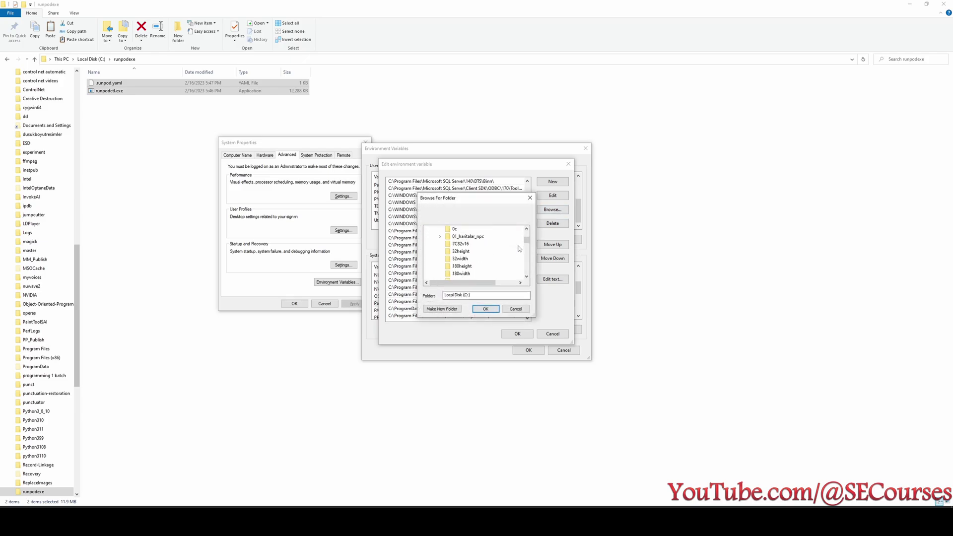
{"action": "scroll", "coordinate": [519, 249], "scroll_direction": "down", "scroll_amount": 10}
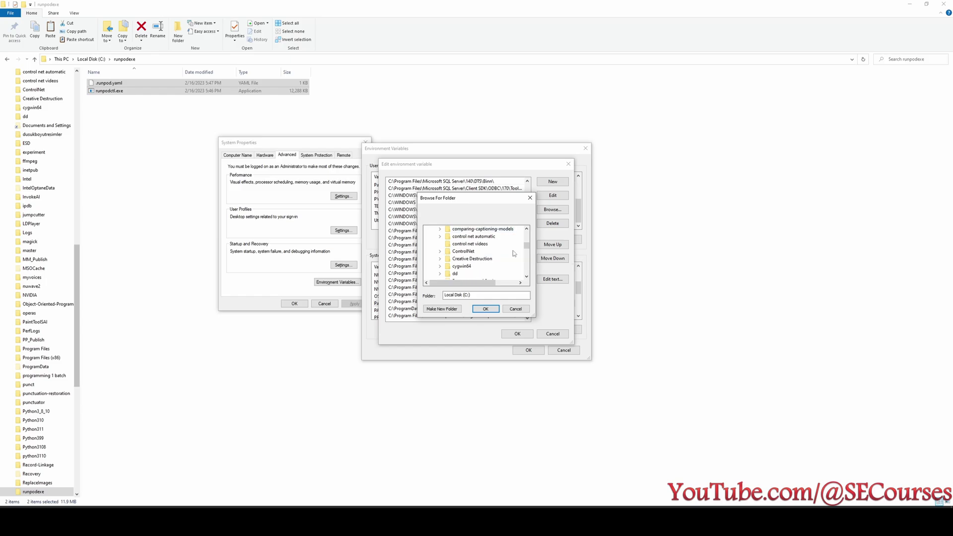
{"action": "scroll", "coordinate": [514, 254], "scroll_direction": "down", "scroll_amount": 10}
{"action": "left_click", "coordinate": [464, 258]}
{"action": "left_click", "coordinate": [486, 309]}
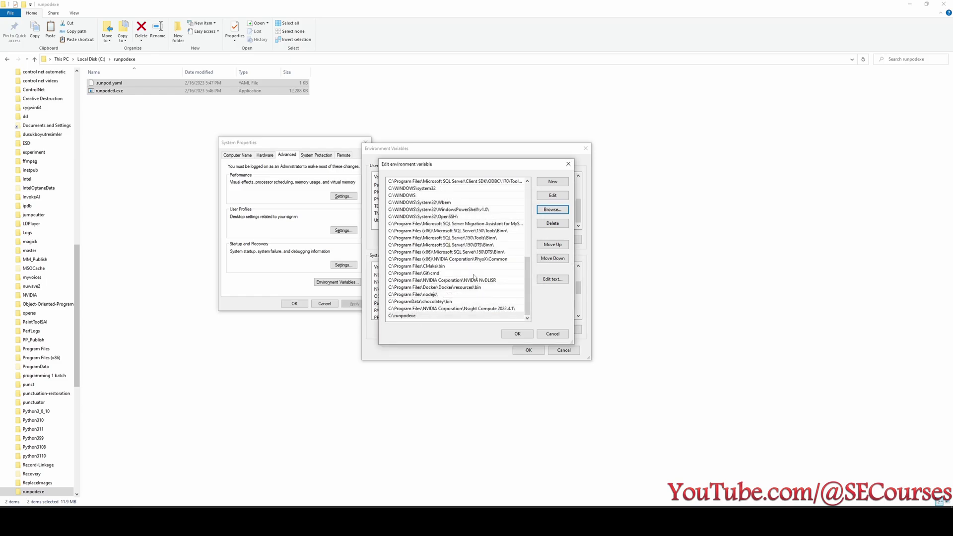
Confirm the C:\runpodexe entry and OK out of the Path, Environment Variables and System Properties dialogs.
{"action": "left_click", "coordinate": [429, 317]}
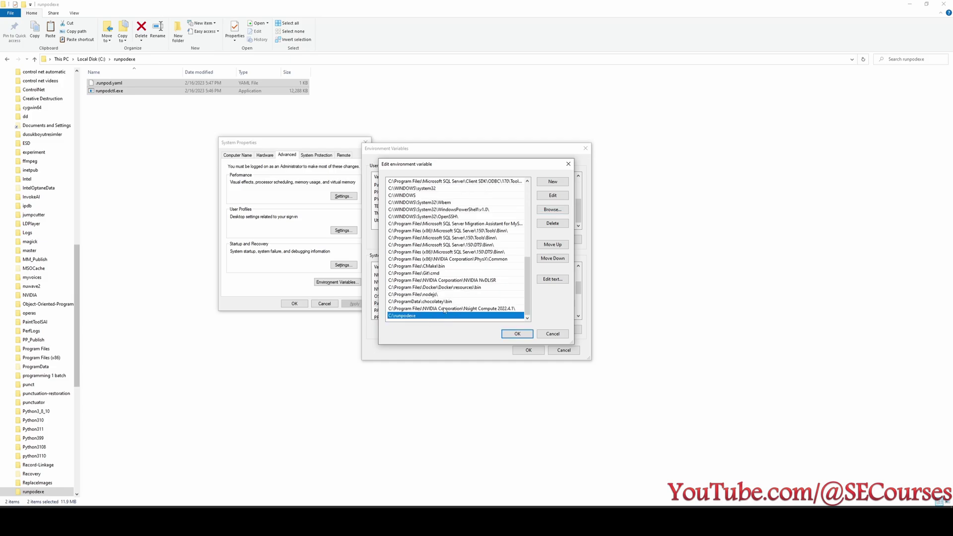
{"action": "left_click", "coordinate": [517, 334]}
{"action": "left_click", "coordinate": [529, 351]}
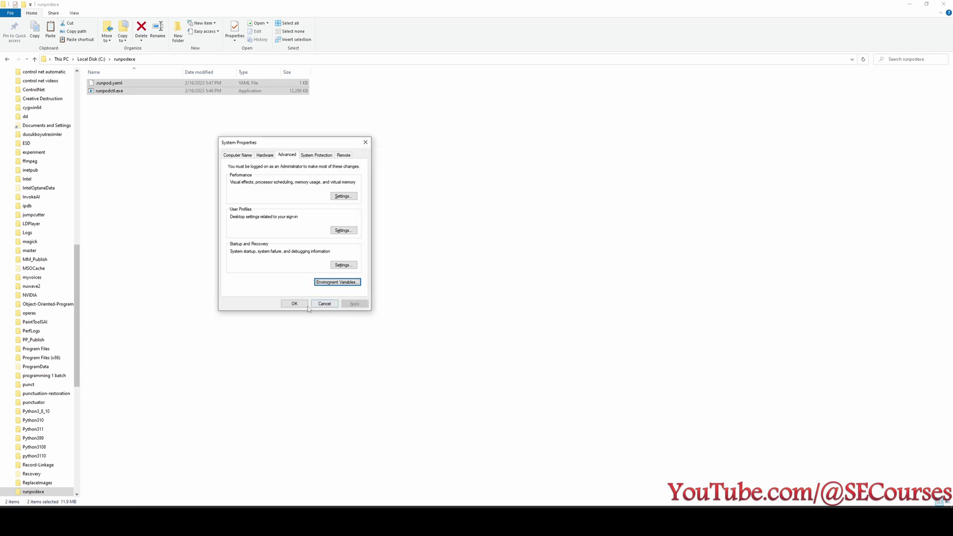
{"action": "left_click", "coordinate": [294, 304]}
Back in File Explorer, clear the selection and open the Pictures folder.
{"action": "left_click", "coordinate": [262, 180]}
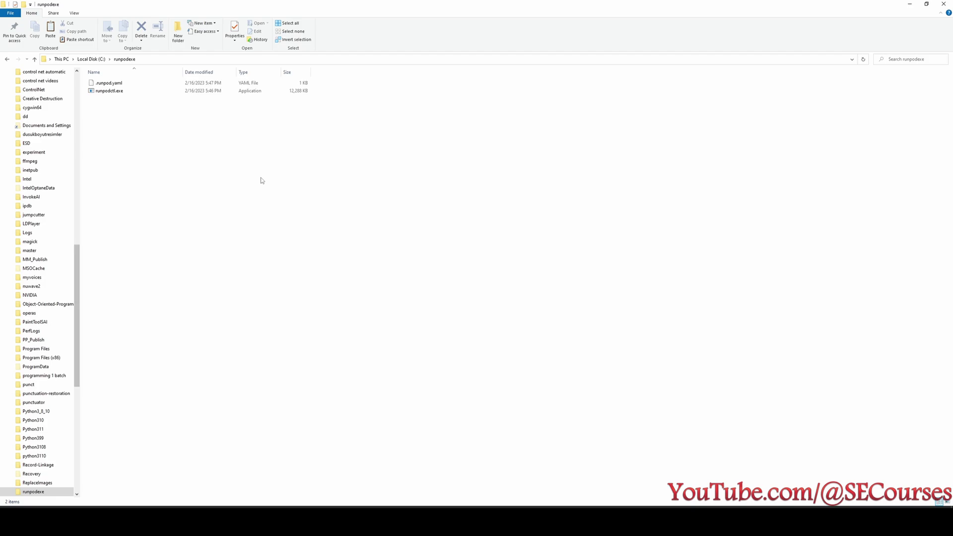
{"action": "scroll", "coordinate": [59, 211], "scroll_direction": "up", "scroll_amount": 1}
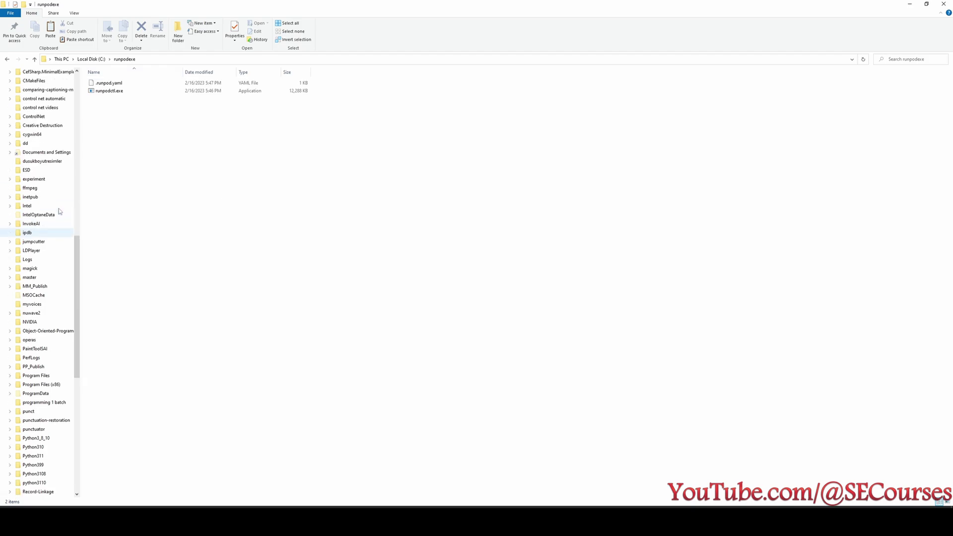
{"action": "scroll", "coordinate": [58, 211], "scroll_direction": "up", "scroll_amount": 20}
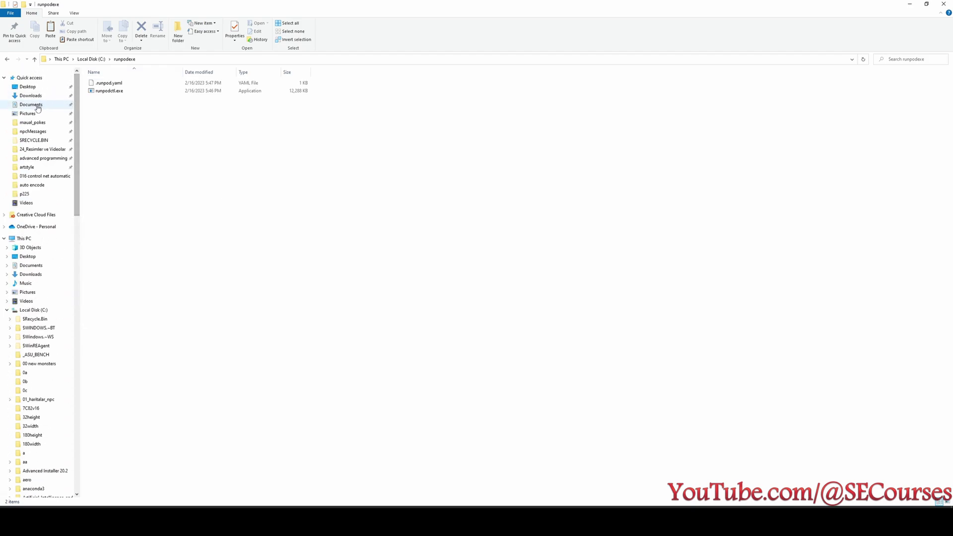
{"action": "left_click", "coordinate": [28, 113]}
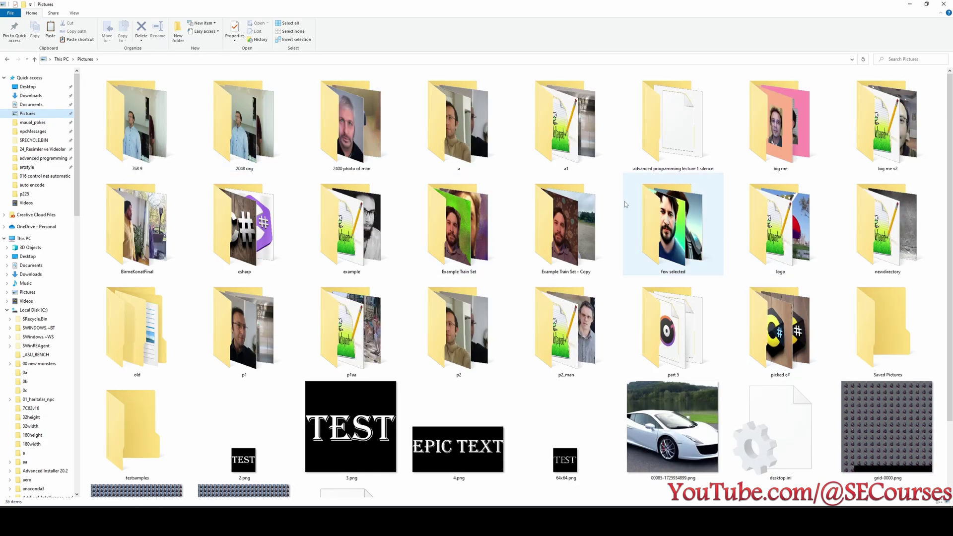
Open a Command Prompt in the testsamples folder by typing cmd in its address bar.
{"action": "double_click", "coordinate": [148, 418]}
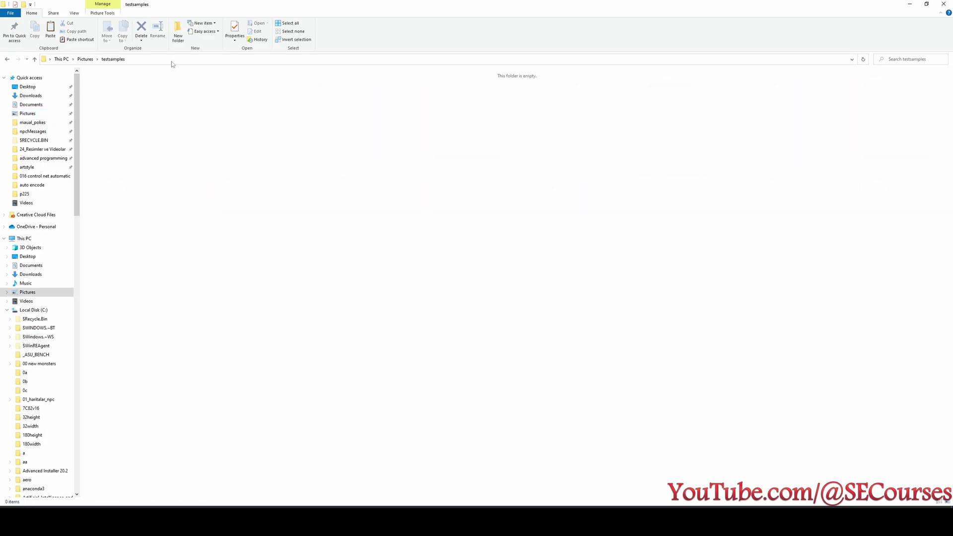
{"action": "left_click", "coordinate": [145, 60]}
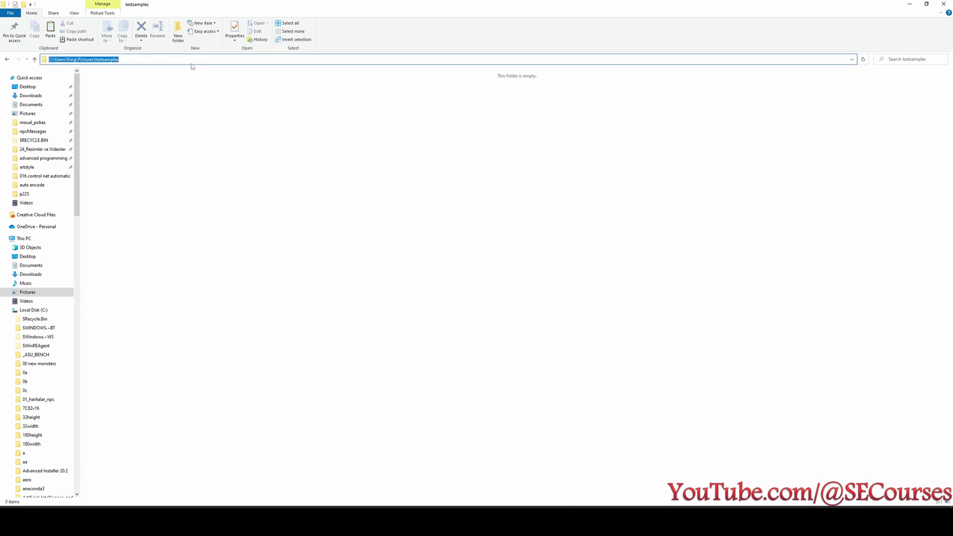
{"action": "type", "text": "cmd"}
{"action": "key", "text": "Return"}
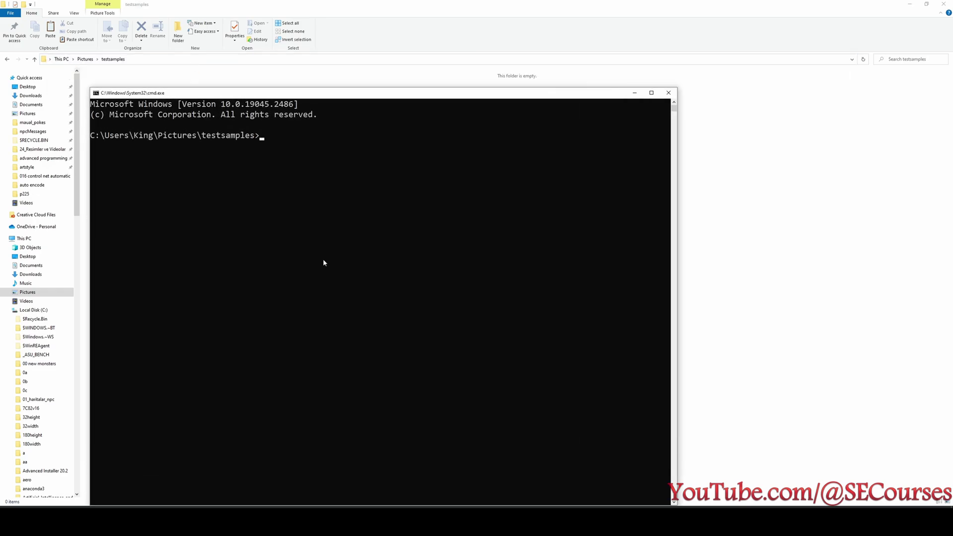
Copy the runpodctl receive command from the JupyterLab terminal and run it at the prompt.
{"action": "scroll", "coordinate": [298, 217], "scroll_direction": "up", "scroll_amount": 3, "text": "ctrl"}
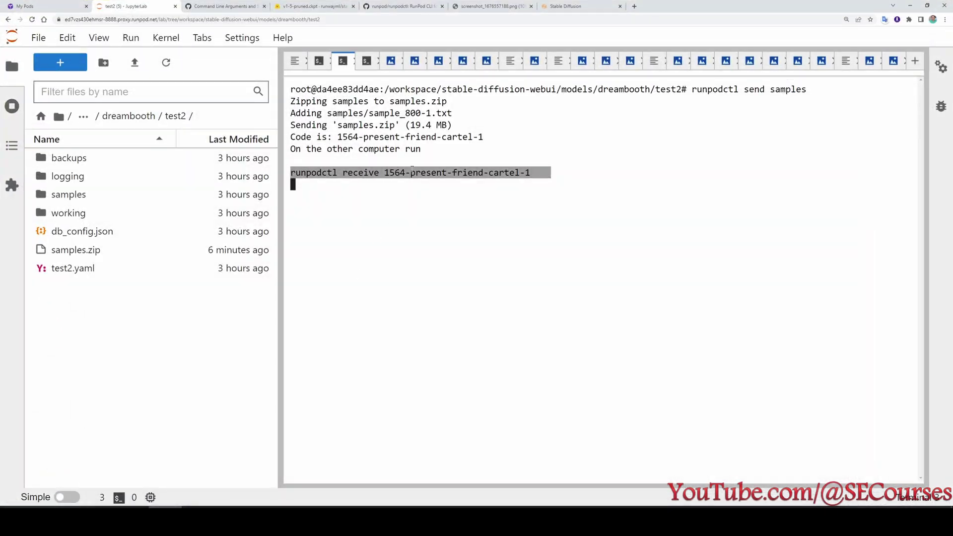
{"action": "right_click", "coordinate": [403, 170]}
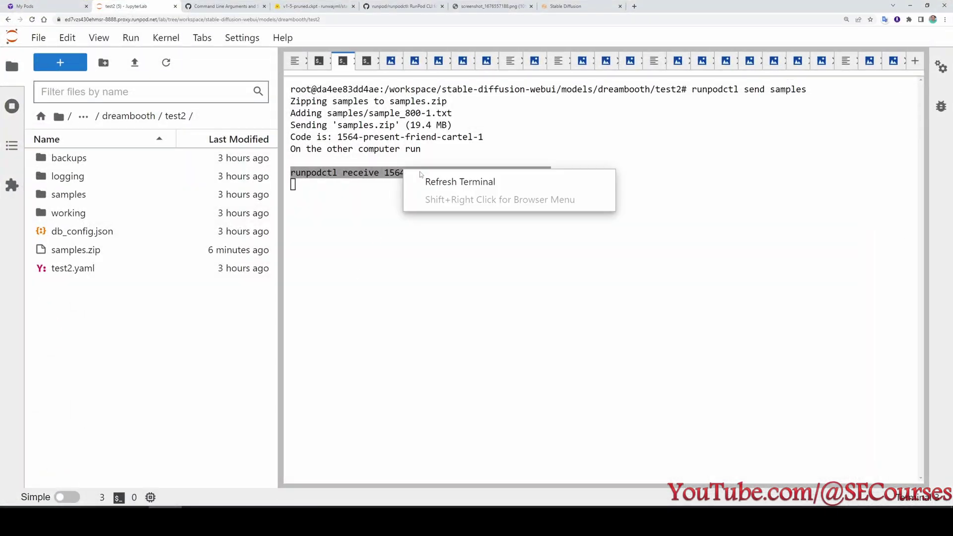
{"action": "left_click", "coordinate": [368, 179]}
{"action": "left_click_drag", "start_coordinate": [541, 169], "coordinate": [279, 170]}
{"action": "key", "text": "ctrl+c"}
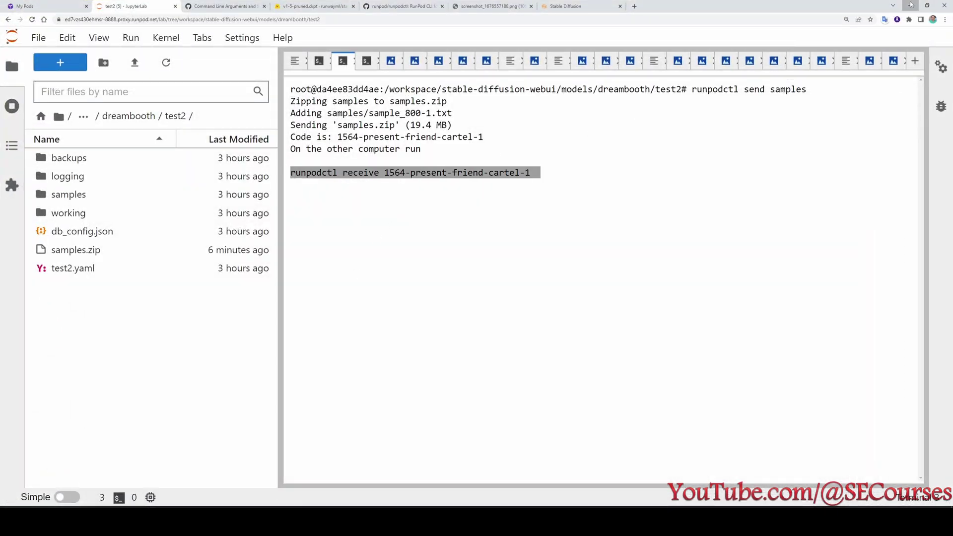
{"action": "left_click", "coordinate": [912, 5]}
{"action": "right_click", "coordinate": [403, 202]}
{"action": "key", "text": "Return"}
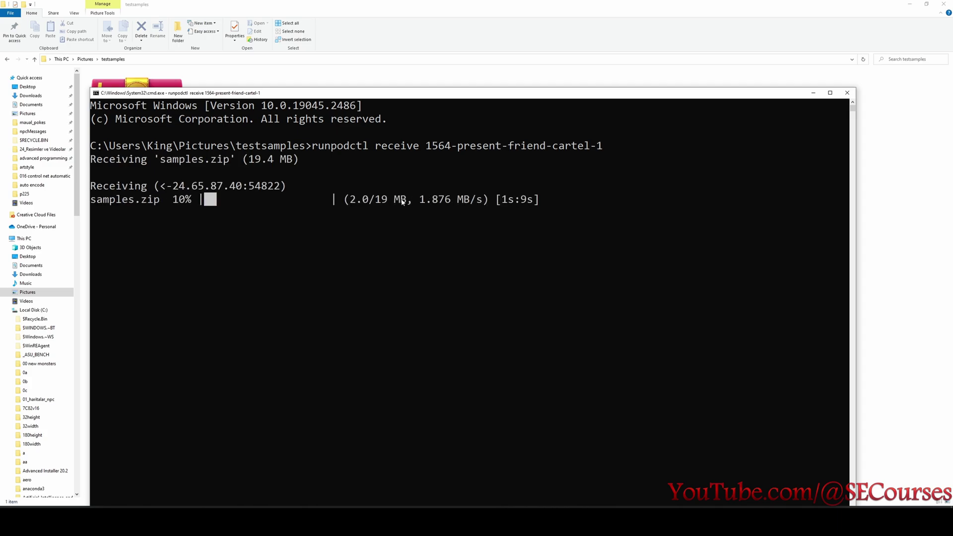
{"action": "left_click_drag", "start_coordinate": [199, 93], "coordinate": [326, 111]}
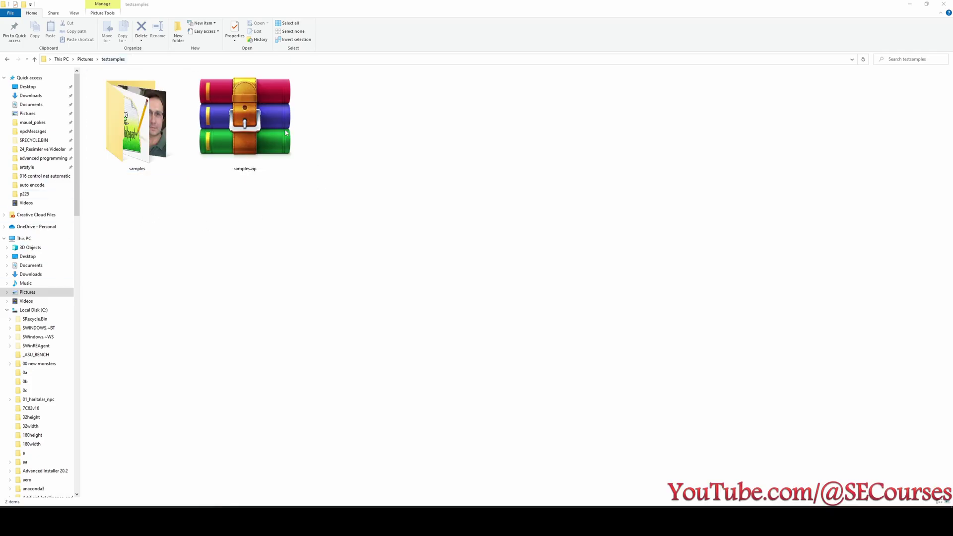
Open the extracted samples folder and browse images such as sample_800-0.png and sample_3200-0.png.
{"action": "double_click", "coordinate": [142, 137]}
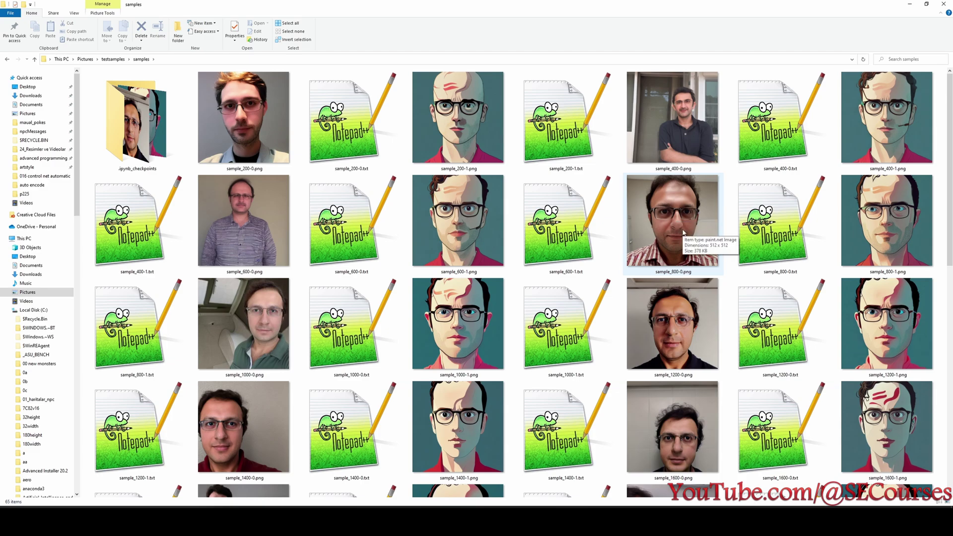
{"action": "left_click", "coordinate": [671, 260]}
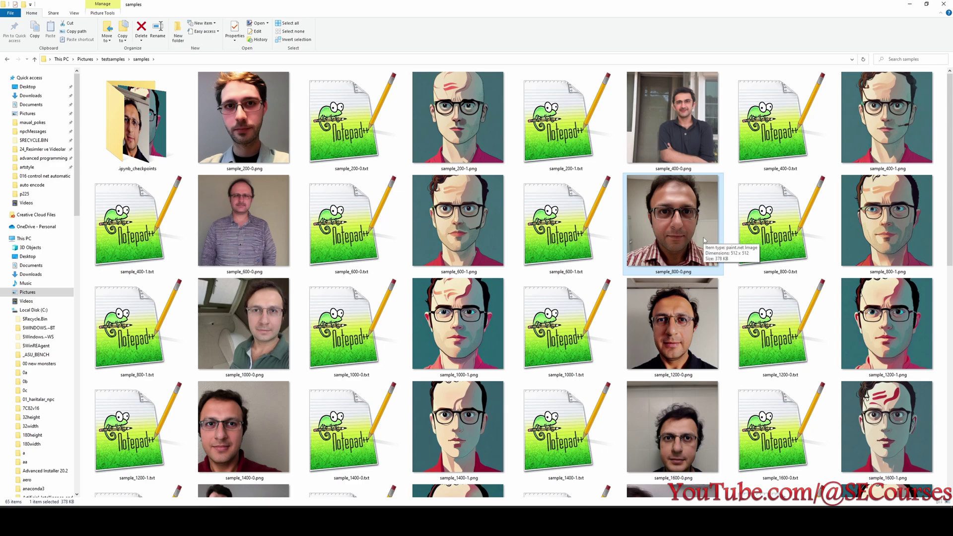
{"action": "scroll", "coordinate": [704, 237], "scroll_direction": "down", "scroll_amount": 5}
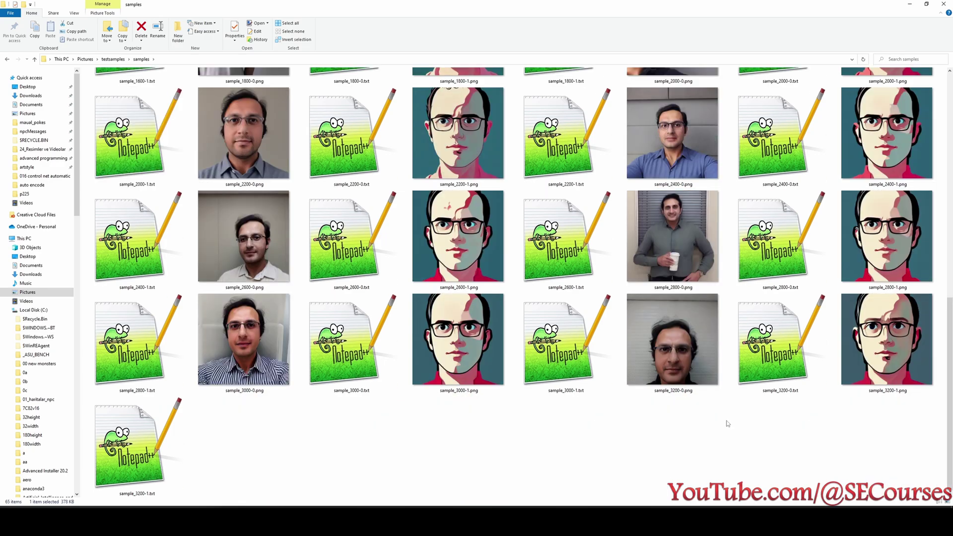
{"action": "scroll", "coordinate": [727, 424], "scroll_direction": "up", "scroll_amount": 5}
{"action": "scroll", "coordinate": [727, 423], "scroll_direction": "down", "scroll_amount": 5}
{"action": "left_click", "coordinate": [676, 346]}
{"action": "scroll", "coordinate": [702, 426], "scroll_direction": "up", "scroll_amount": 6}
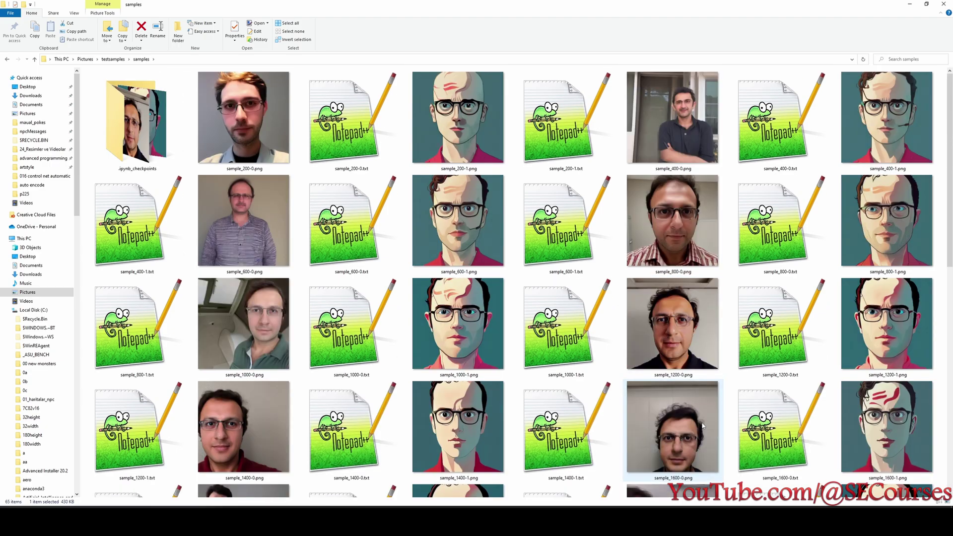
{"action": "scroll", "coordinate": [700, 239], "scroll_direction": "down", "scroll_amount": 6}
{"action": "scroll", "coordinate": [700, 333], "scroll_direction": "up", "scroll_amount": 6}
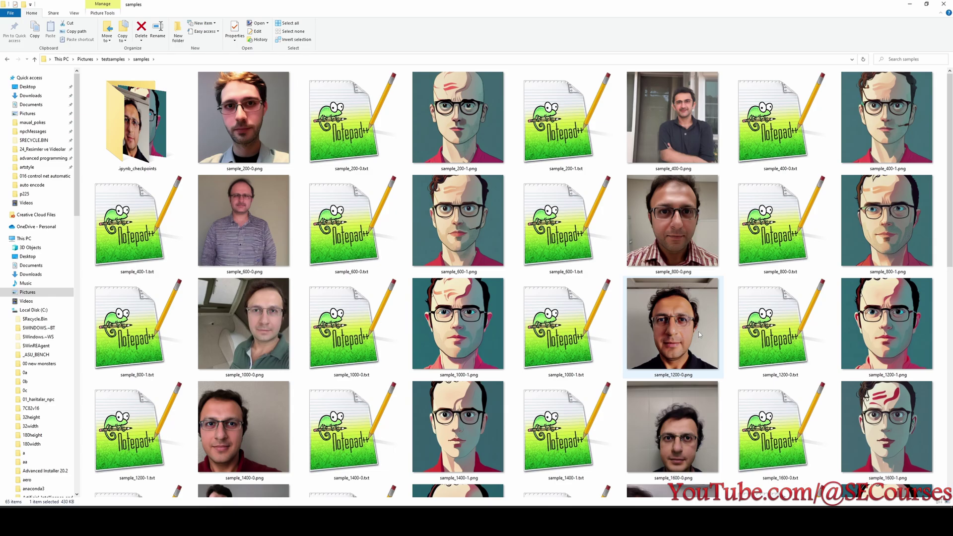
{"action": "scroll", "coordinate": [699, 332], "scroll_direction": "down", "scroll_amount": 6}
View sample_3000-0.png in paint.net, minimise it, and return to the Stable Diffusion page.
{"action": "left_click", "coordinate": [236, 348]}
{"action": "double_click", "coordinate": [236, 348]}
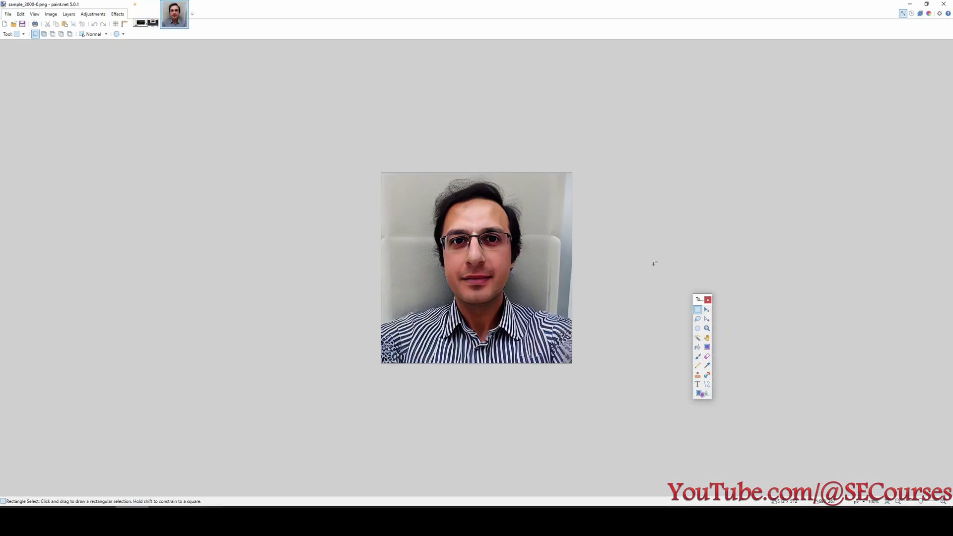
{"action": "left_click", "coordinate": [912, 3]}
{"action": "scroll", "coordinate": [560, 313], "scroll_direction": "up", "scroll_amount": 6}
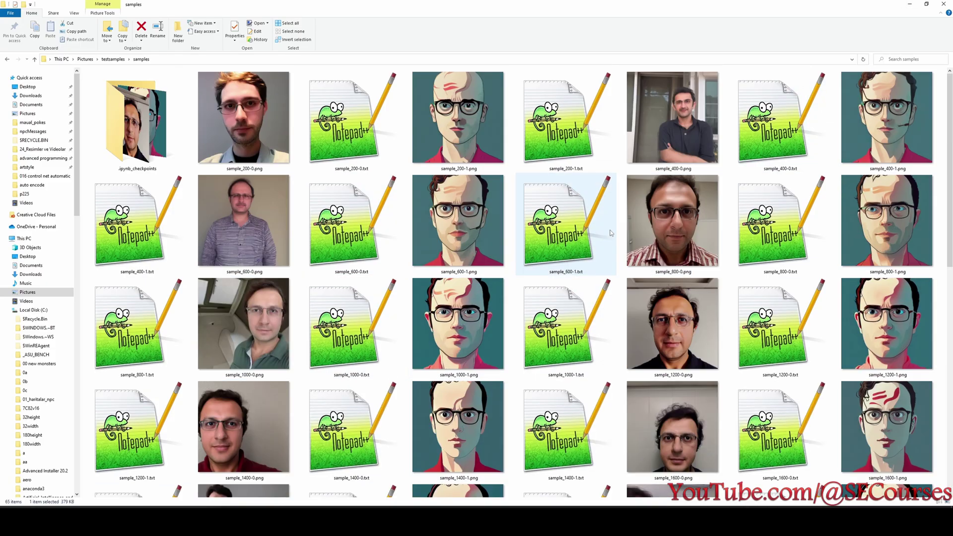
{"action": "scroll", "coordinate": [560, 312], "scroll_direction": "down", "scroll_amount": 6}
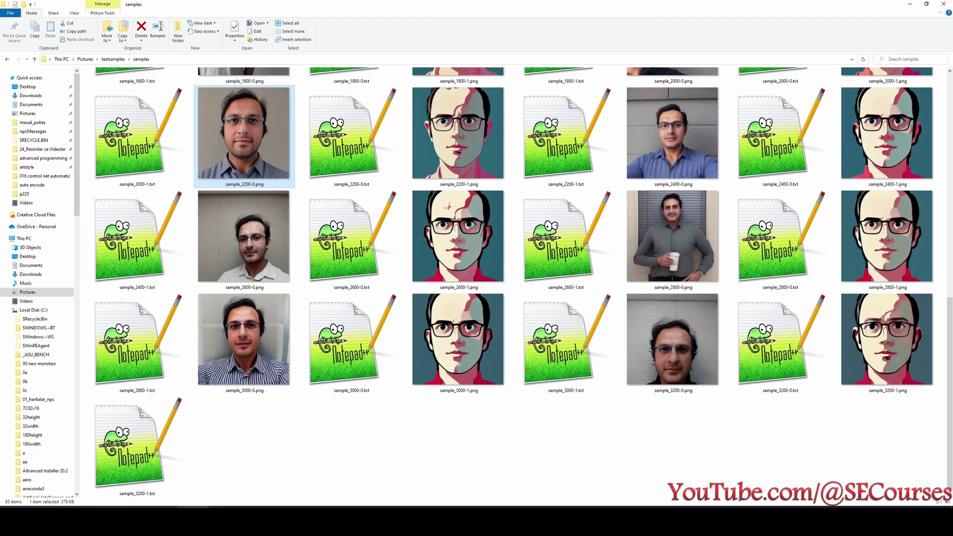
{"action": "left_click", "coordinate": [162, 519]}
{"action": "left_click", "coordinate": [591, 8]}
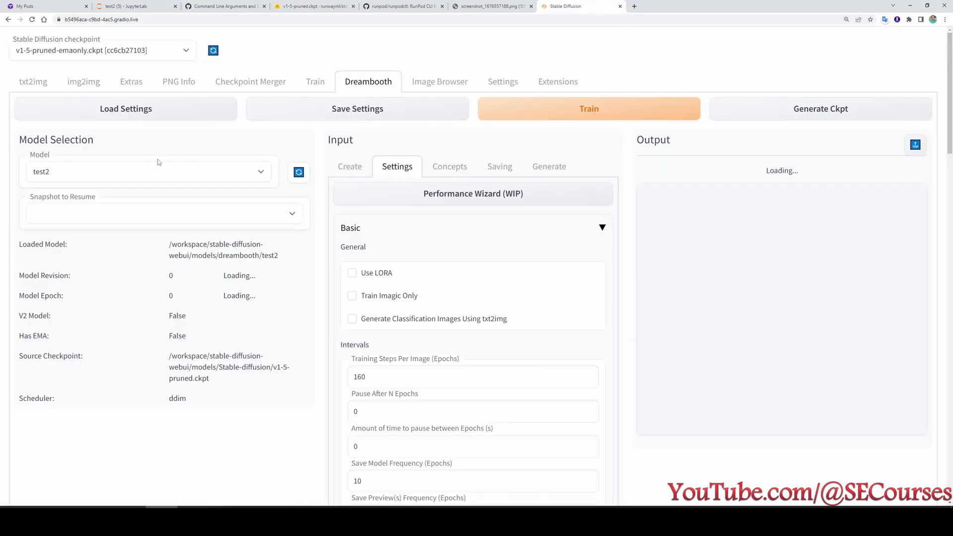
On the txt2img page, pick the X/Y/Z plot script, then reload the web UI with F5.
{"action": "left_click", "coordinate": [34, 83]}
{"action": "scroll", "coordinate": [346, 355], "scroll_direction": "down", "scroll_amount": 2}
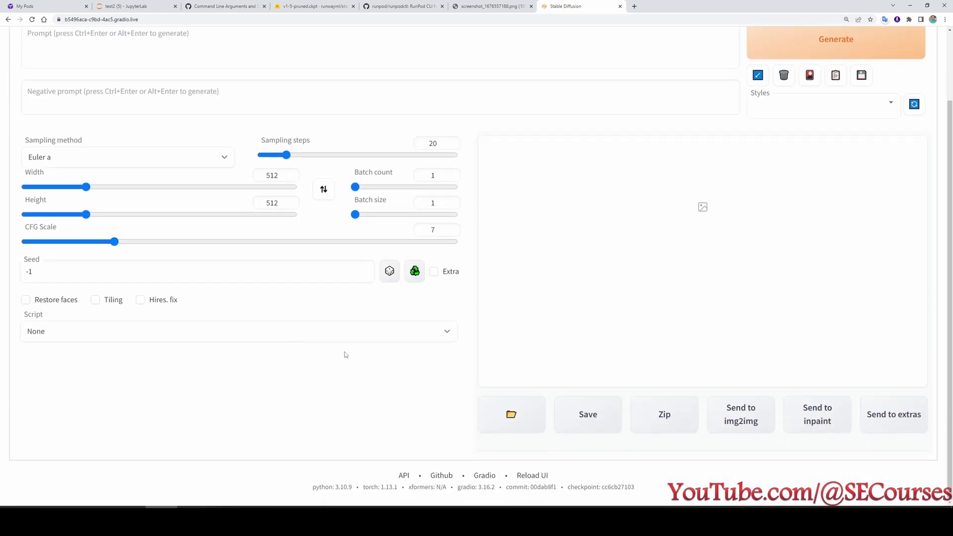
{"action": "left_click", "coordinate": [134, 339]}
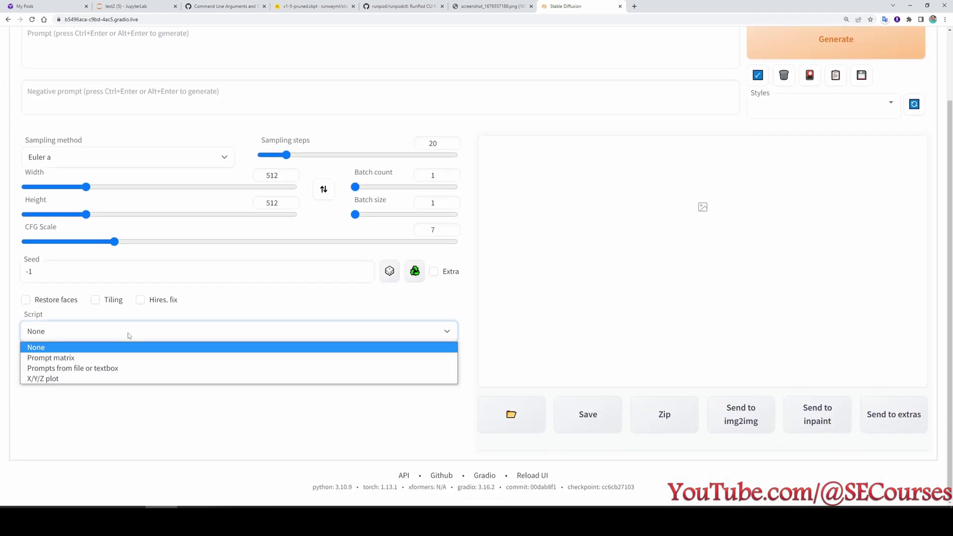
{"action": "left_click", "coordinate": [49, 381]}
{"action": "scroll", "coordinate": [182, 417], "scroll_direction": "up", "scroll_amount": 2}
{"action": "scroll", "coordinate": [358, 373], "scroll_direction": "down", "scroll_amount": 2}
{"action": "left_click", "coordinate": [82, 334]}
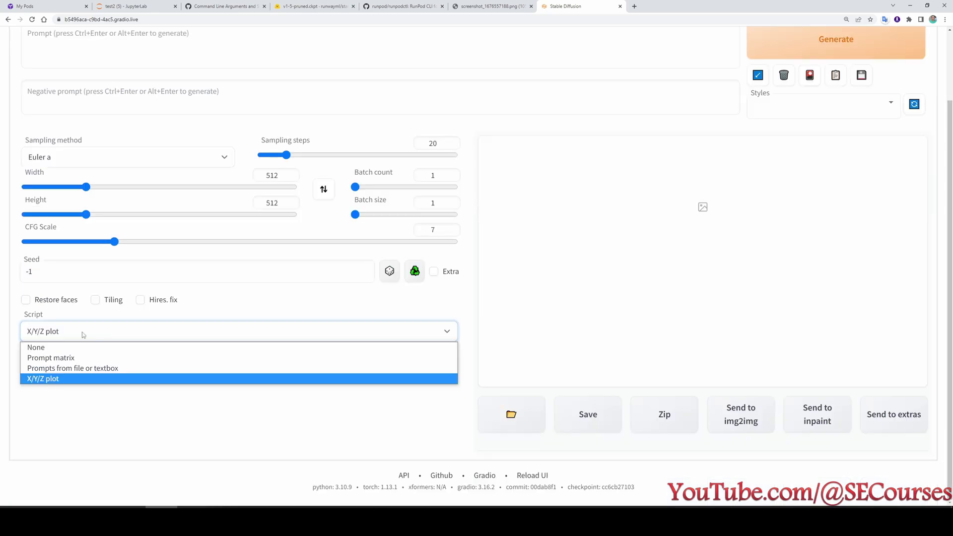
{"action": "left_click", "coordinate": [83, 379]}
{"action": "scroll", "coordinate": [277, 411], "scroll_direction": "up", "scroll_amount": 1}
{"action": "scroll", "coordinate": [277, 412], "scroll_direction": "down", "scroll_amount": 2}
{"action": "key", "text": "F5"}
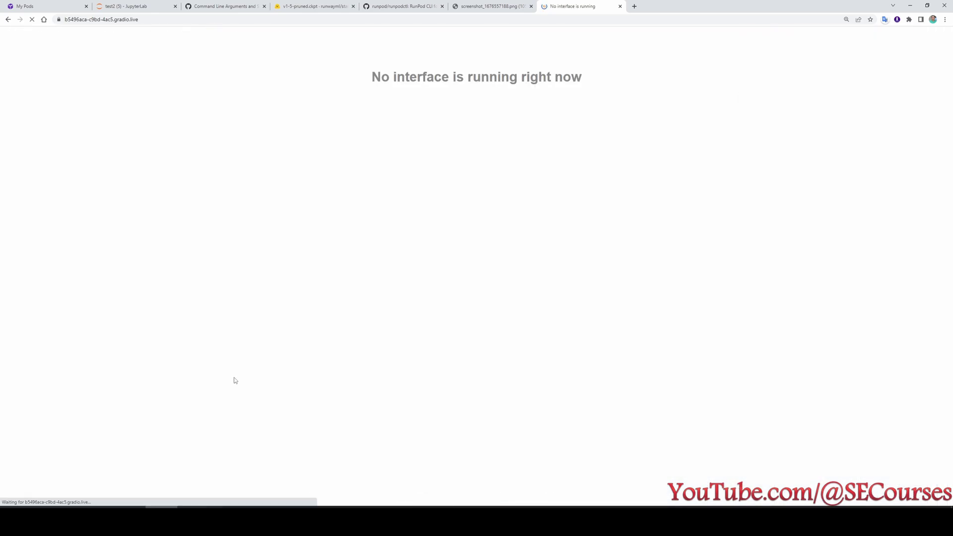
In JupyterLab, shut down all running terminals and close all open tabs.
{"action": "left_click", "coordinate": [121, 5]}
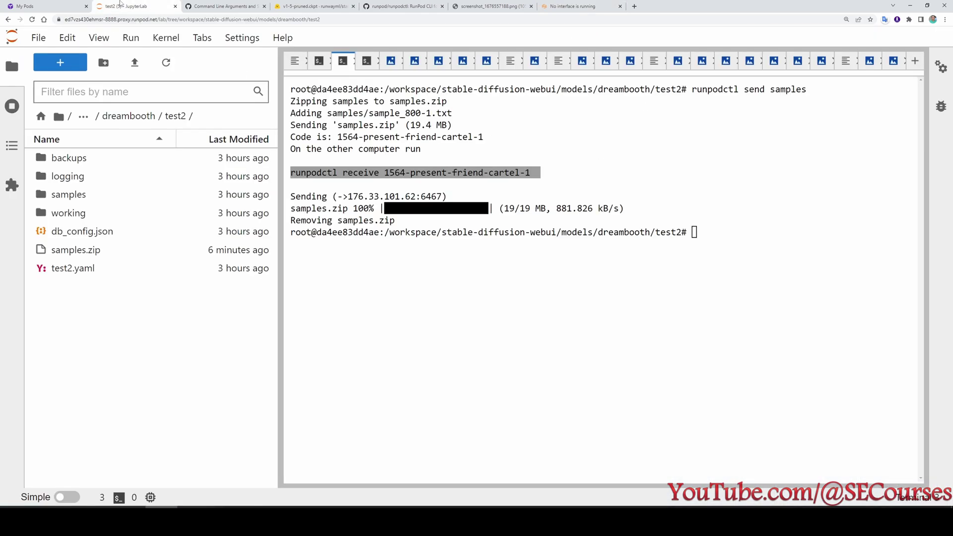
{"action": "left_click", "coordinate": [715, 233]}
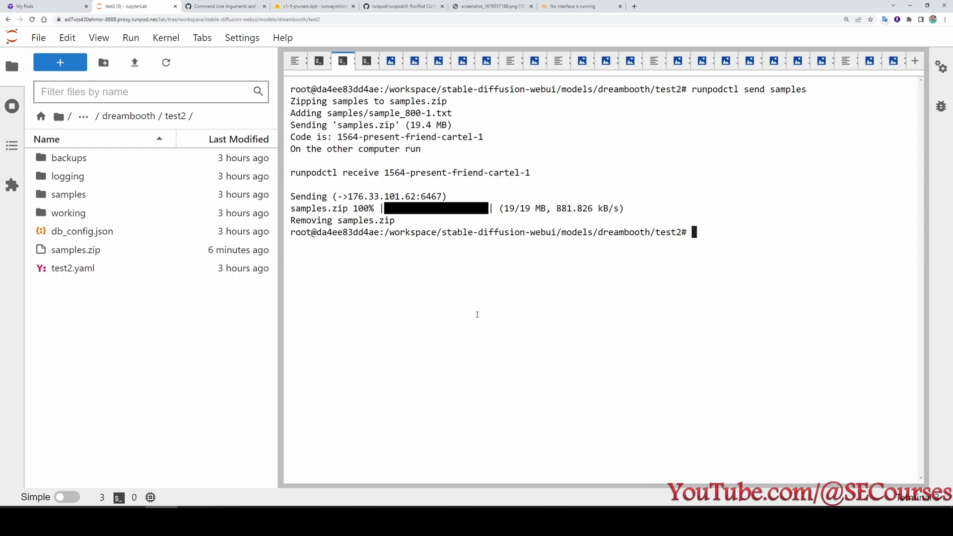
{"action": "left_click", "coordinate": [12, 102]}
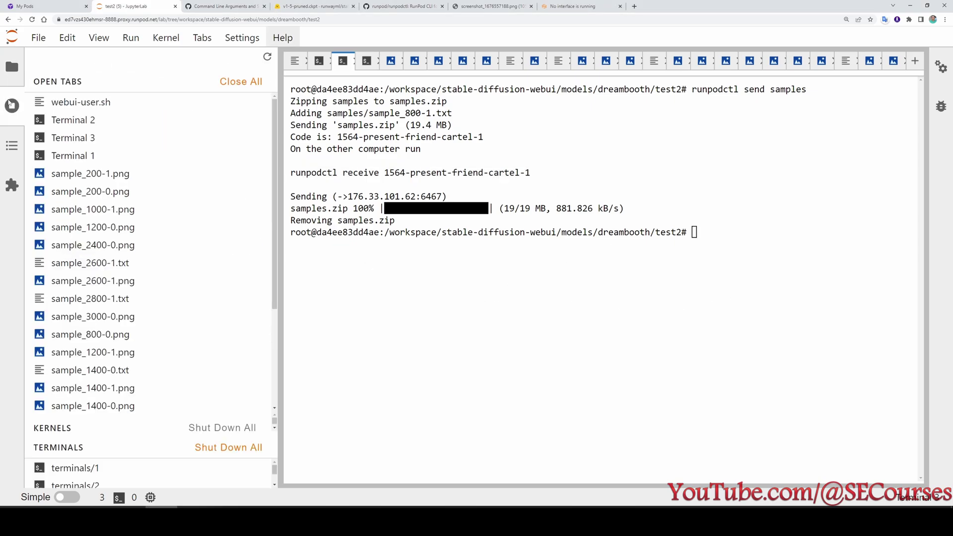
{"action": "scroll", "coordinate": [157, 243], "scroll_direction": "down", "scroll_amount": 3}
{"action": "scroll", "coordinate": [157, 243], "scroll_direction": "up", "scroll_amount": 5}
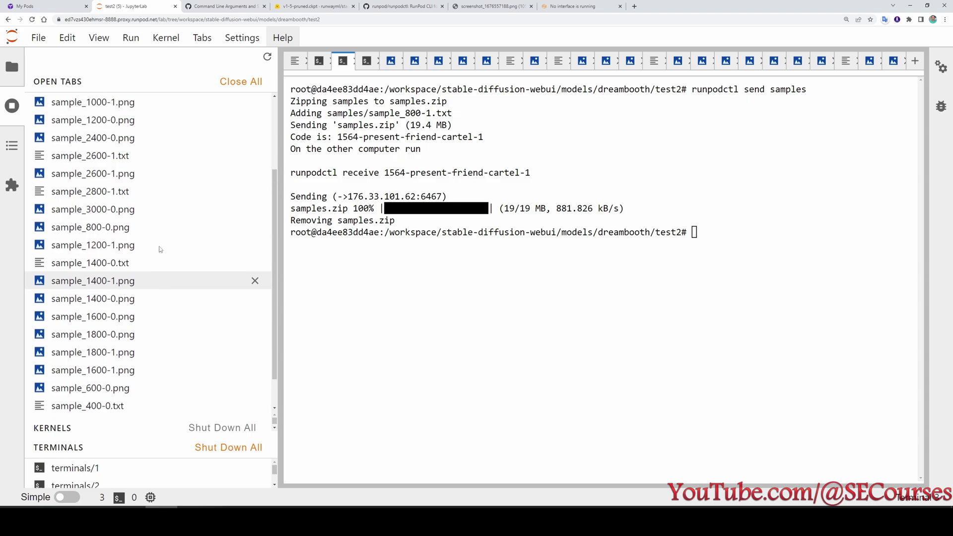
{"action": "left_click", "coordinate": [228, 447]}
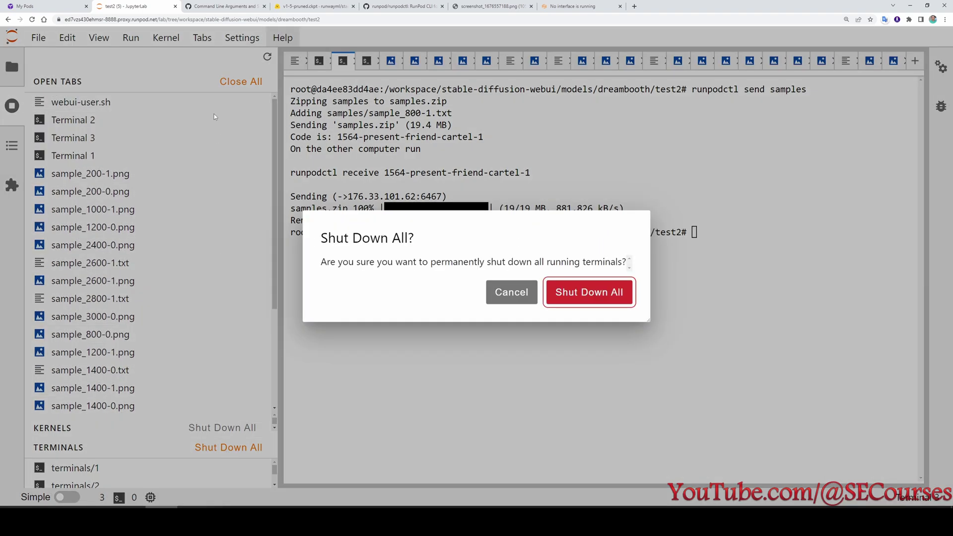
{"action": "left_click", "coordinate": [623, 295]}
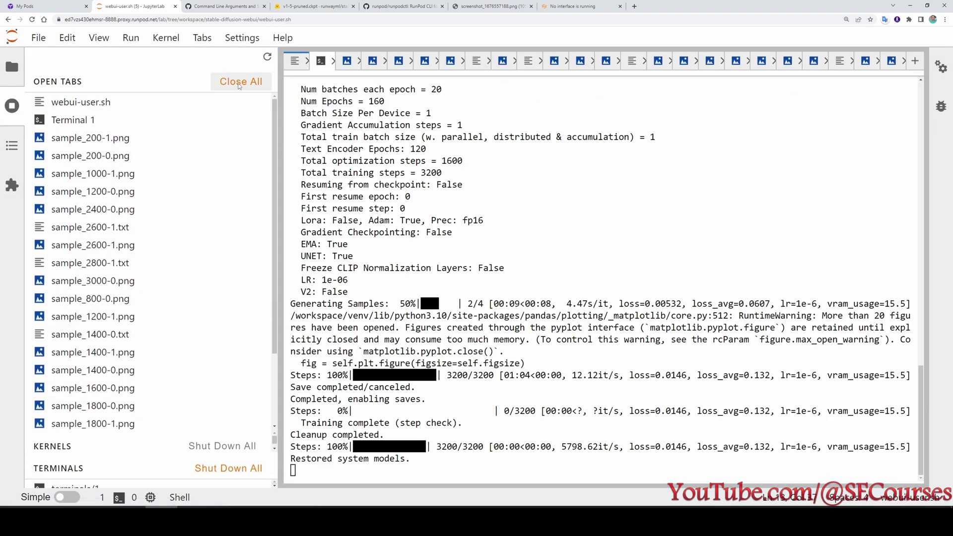
{"action": "left_click", "coordinate": [240, 83]}
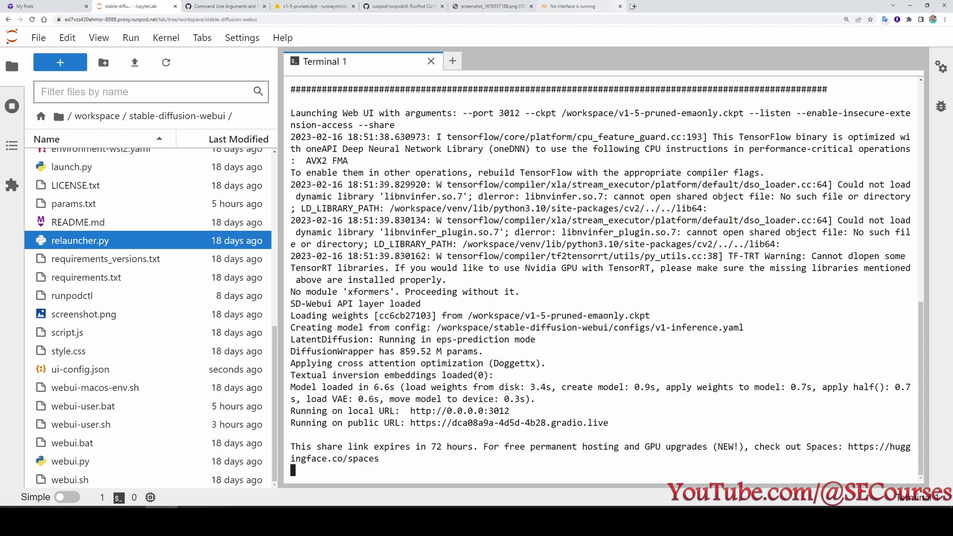
Load the new gradio.live web UI link in a new browser tab and view the checkpoints.
{"action": "left_click", "coordinate": [635, 6]}
{"action": "key", "text": "Return"}
{"action": "left_click", "coordinate": [79, 44]}
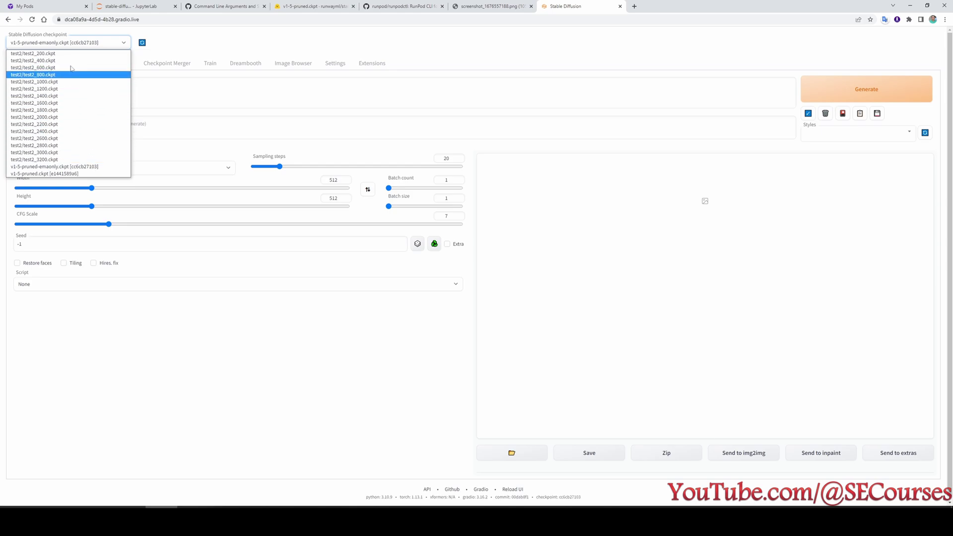
Compare against sample_2200-0.png in the downloaded samples before choosing a checkpoint.
{"action": "left_click", "coordinate": [65, 45]}
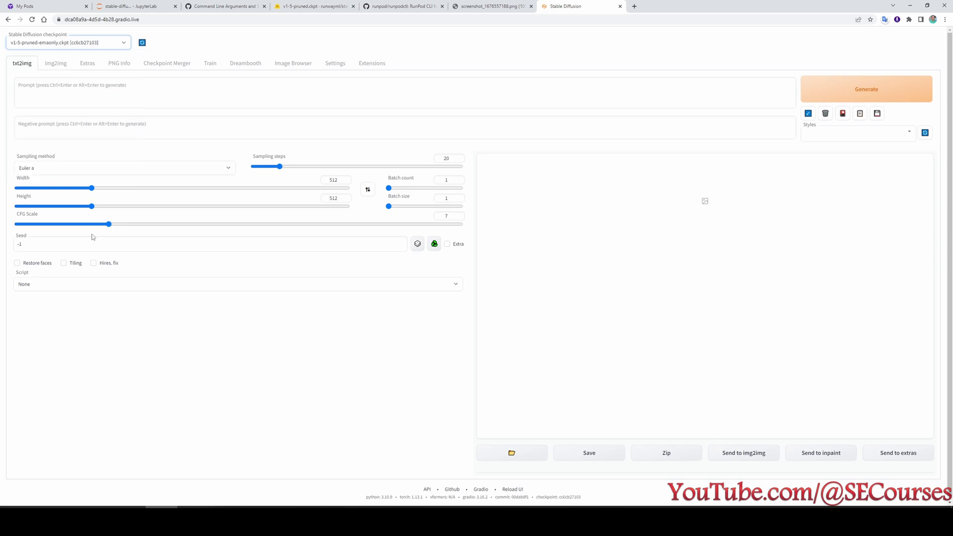
{"action": "left_click", "coordinate": [42, 285]}
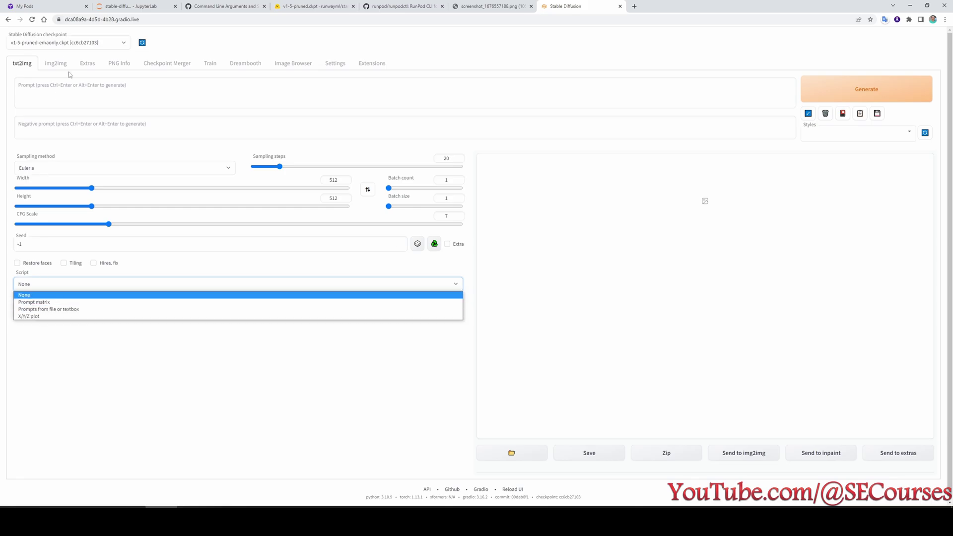
{"action": "left_click", "coordinate": [51, 89]}
{"action": "scroll", "coordinate": [145, 163], "scroll_direction": "up", "scroll_amount": 5}
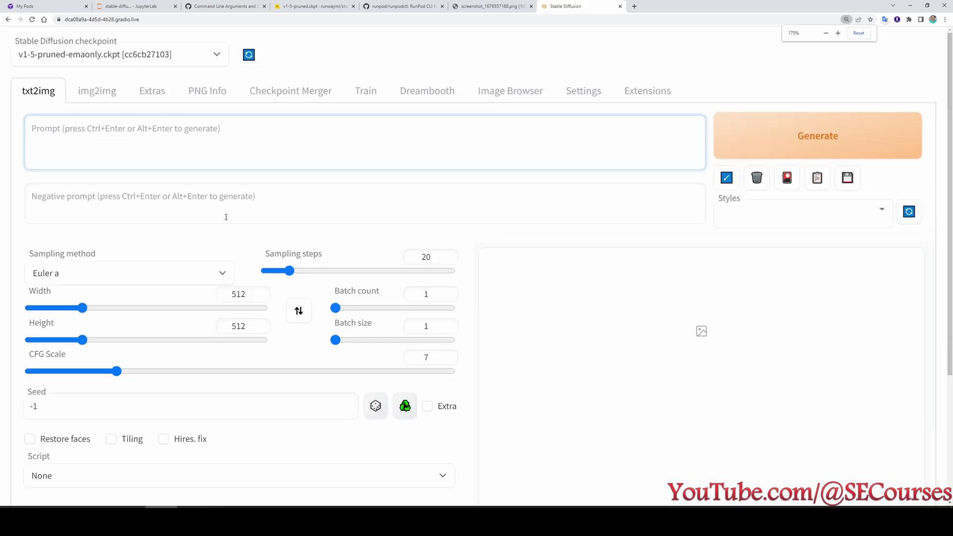
{"action": "key", "text": "alt+Tab"}
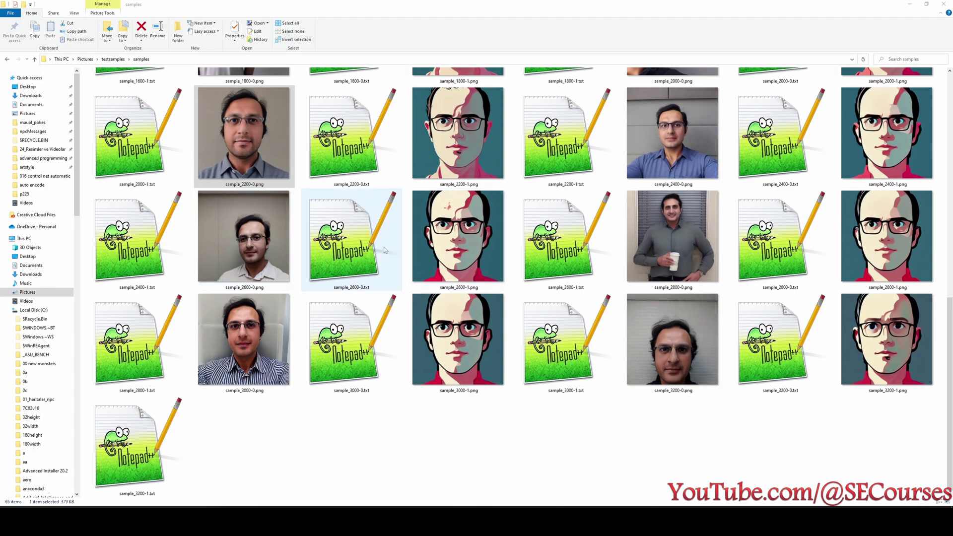
{"action": "left_click", "coordinate": [228, 143]}
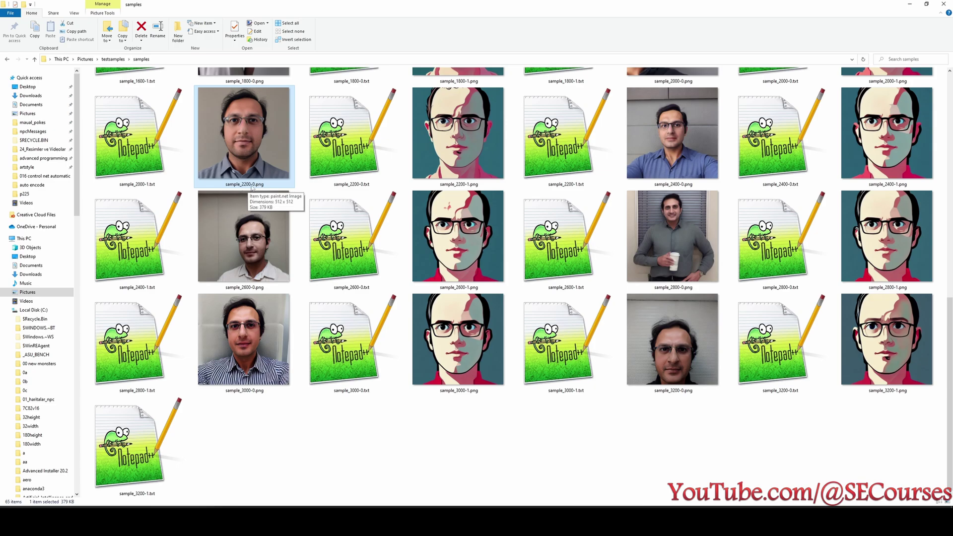
{"action": "key", "text": "alt+Tab"}
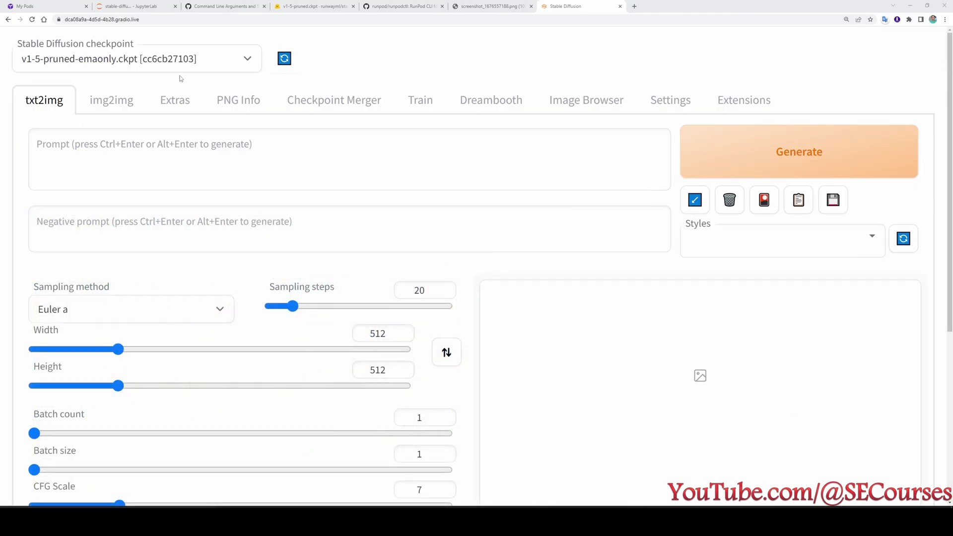
Load the test2_2200.ckpt checkpoint and enter the prompt 'ohwx man'.
{"action": "left_click", "coordinate": [122, 60]}
{"action": "left_click", "coordinate": [149, 217]}
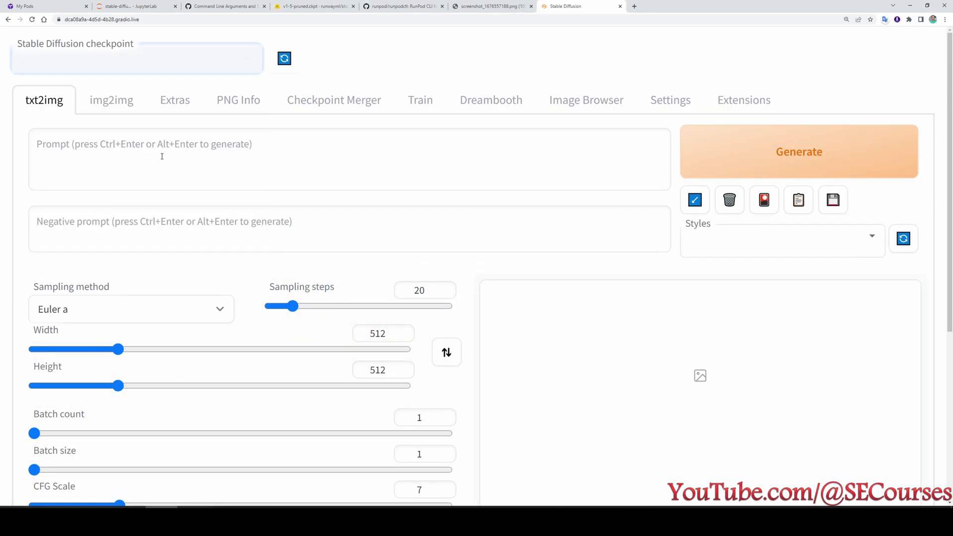
{"action": "left_click", "coordinate": [177, 149]}
{"action": "type", "text": "o"}
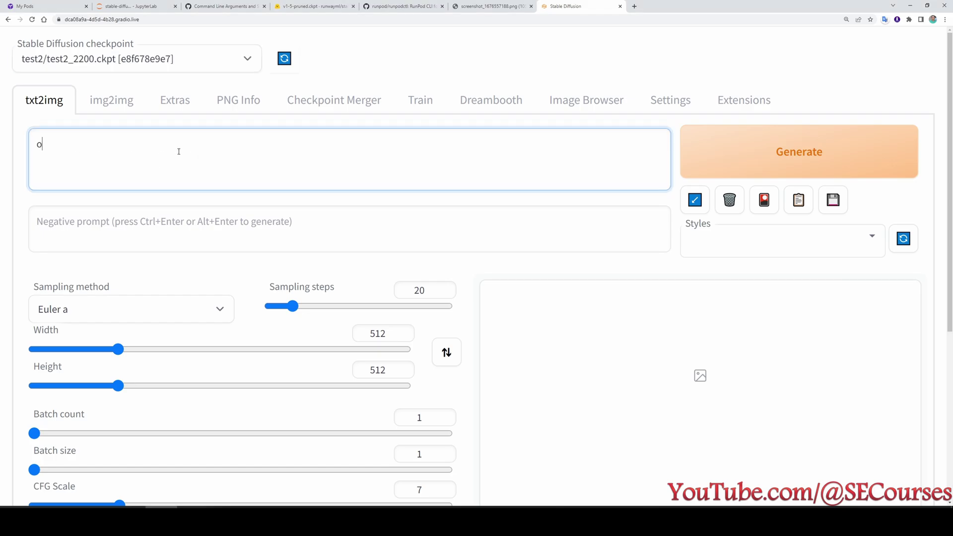
{"action": "type", "text": "hwx man"}
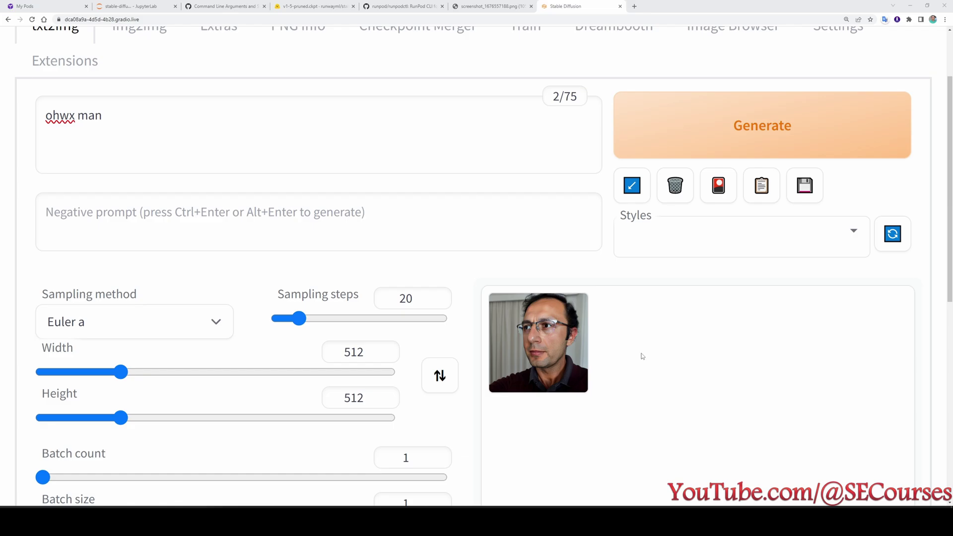
{"action": "scroll", "coordinate": [642, 357], "scroll_direction": "down", "scroll_amount": 6}
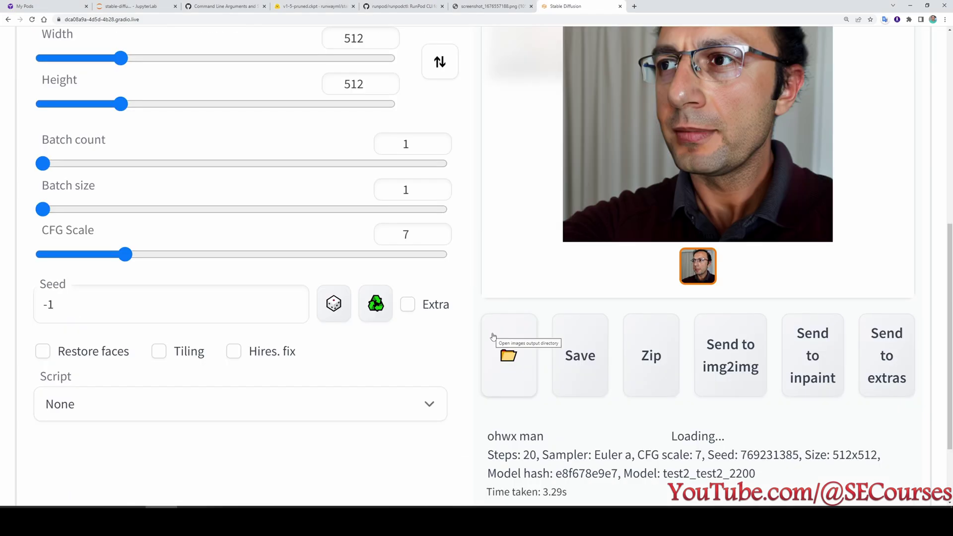
{"action": "scroll", "coordinate": [661, 298], "scroll_direction": "up", "scroll_amount": 2}
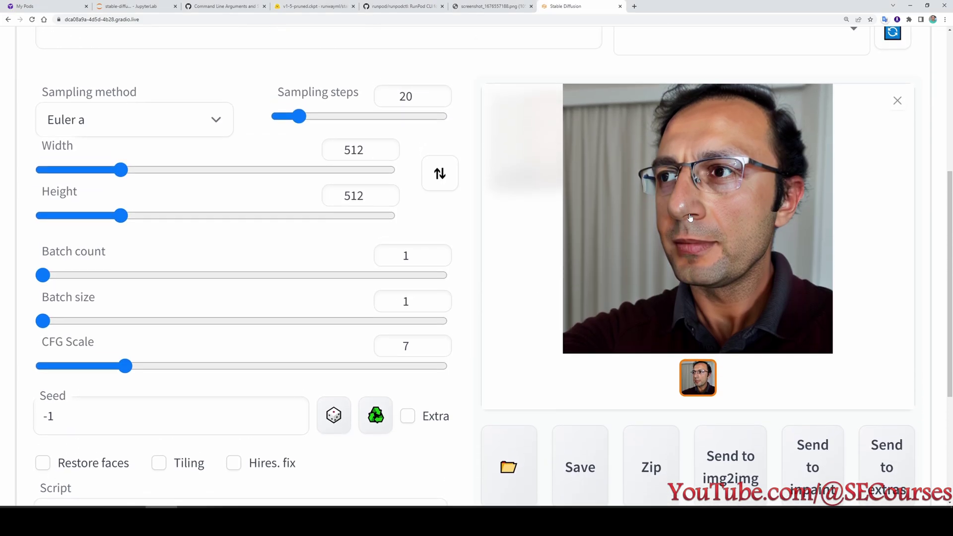
{"action": "key", "text": "alt+Tab"}
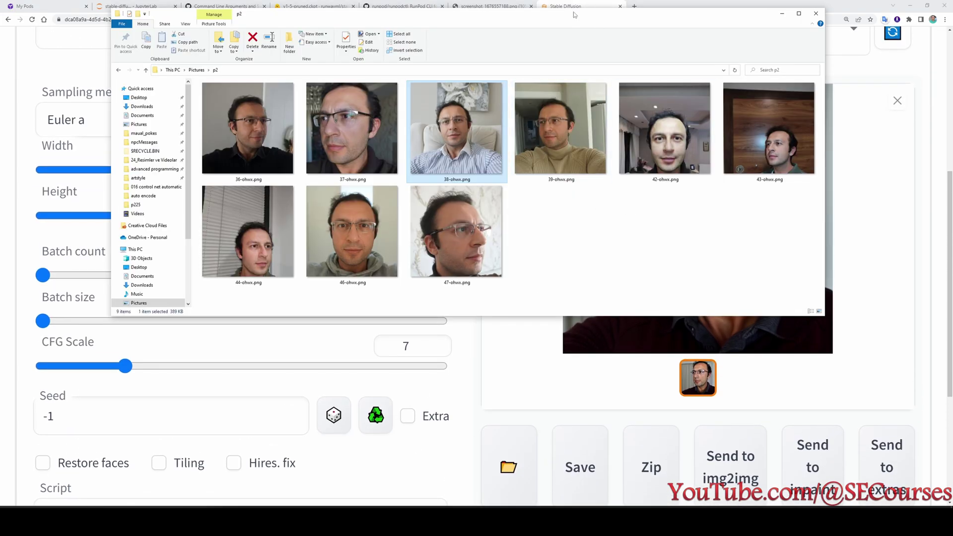
Place the narrowed p2 photo window beside the portrait, select 37-ohwx.png, and highlight 'Killed' in the log.
{"action": "left_click_drag", "start_coordinate": [573, 16], "coordinate": [407, 101]}
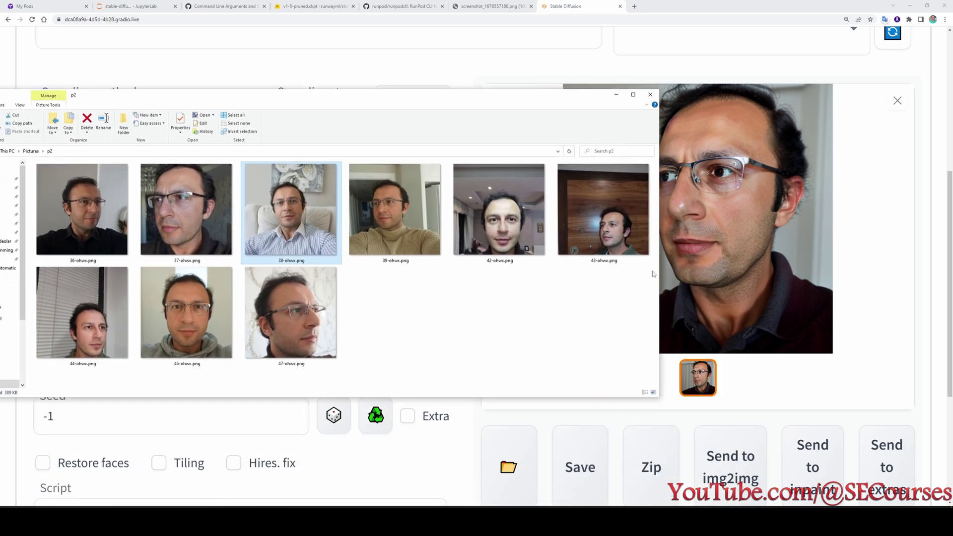
{"action": "left_click_drag", "start_coordinate": [661, 269], "coordinate": [564, 270]}
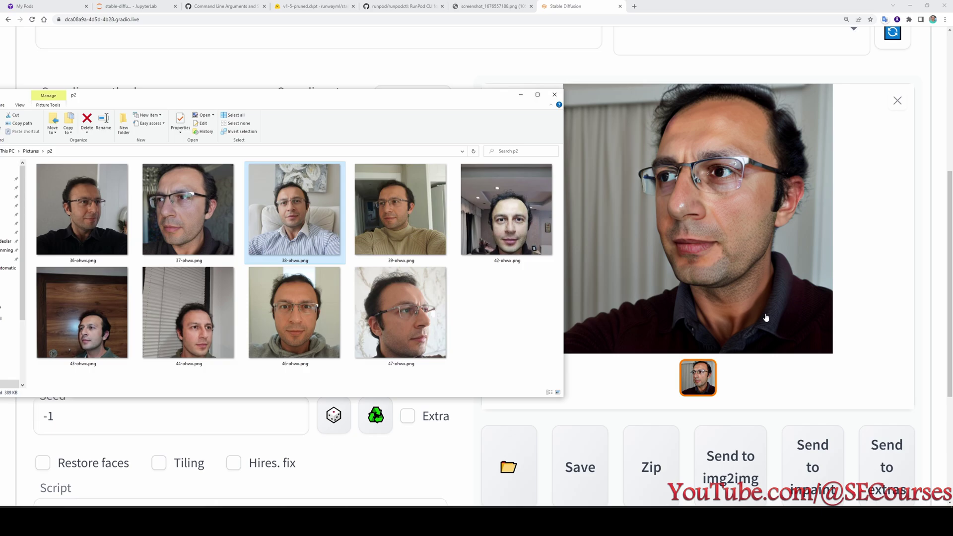
{"action": "left_click", "coordinate": [232, 248]}
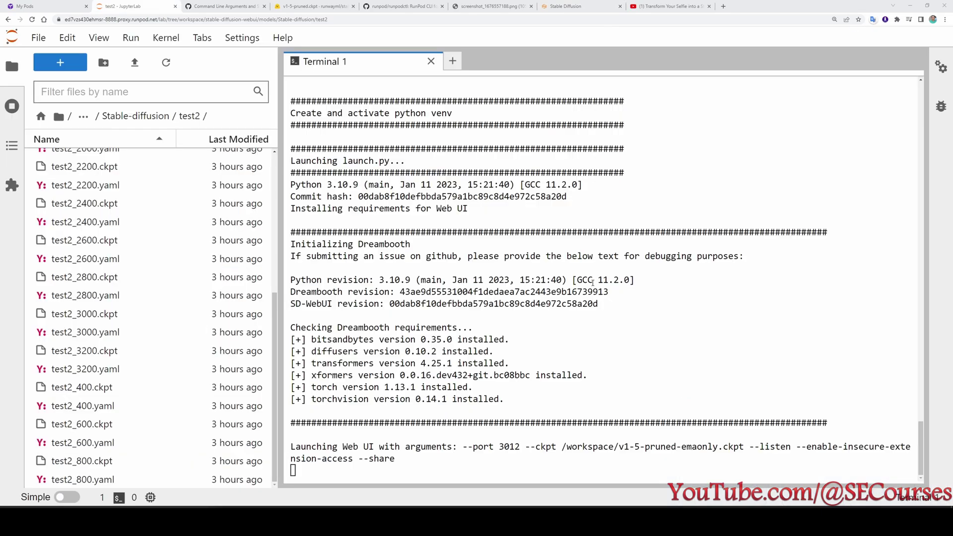
{"action": "scroll", "coordinate": [583, 305], "scroll_direction": "up", "scroll_amount": 10}
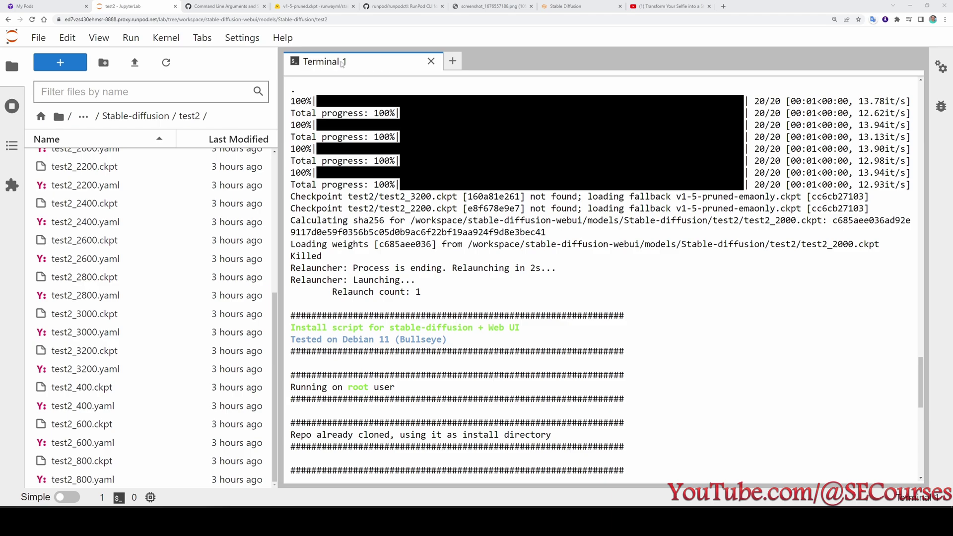
{"action": "left_click_drag", "start_coordinate": [324, 256], "coordinate": [292, 258]}
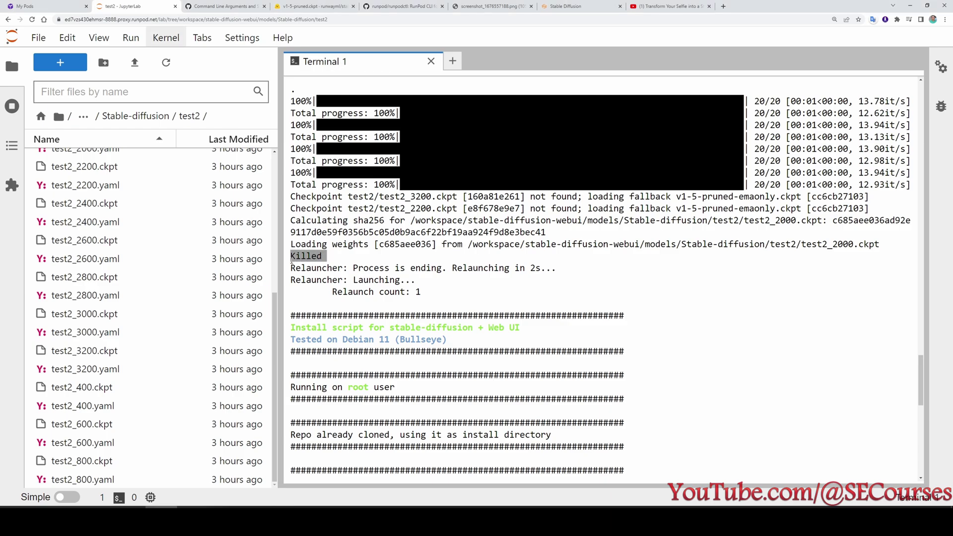
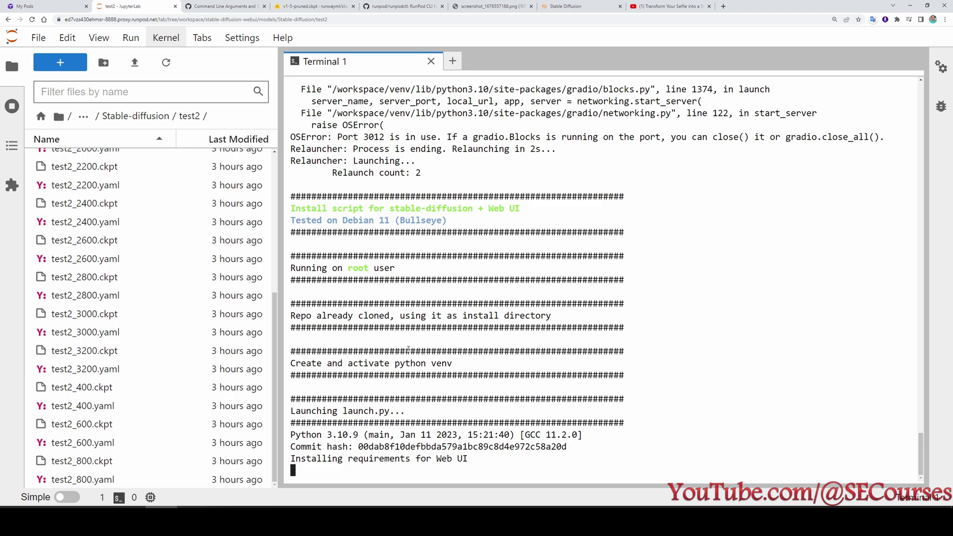
Close Terminal 1 and shut down all running terminals.
{"action": "left_click", "coordinate": [431, 61]}
{"action": "left_click", "coordinate": [11, 106]}
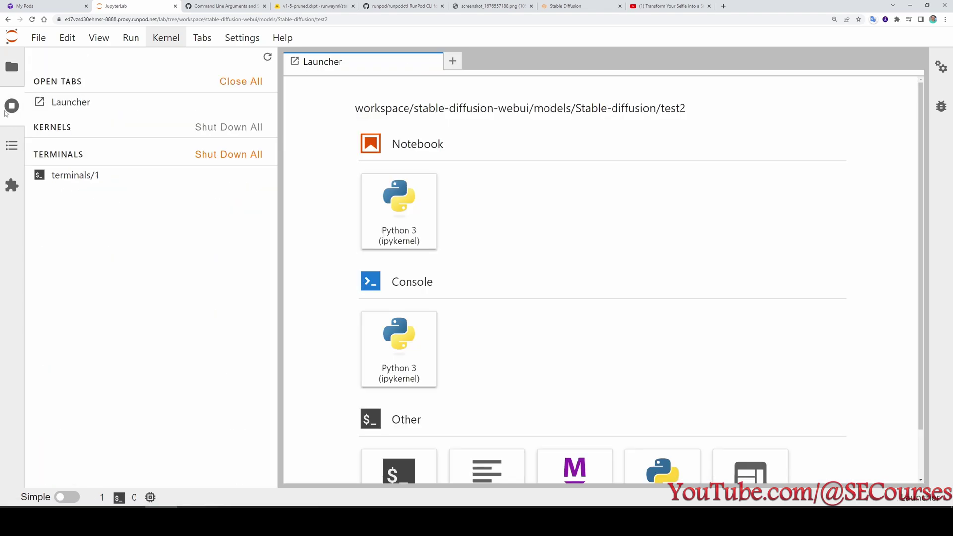
{"action": "left_click", "coordinate": [233, 157]}
{"action": "left_click", "coordinate": [615, 298]}
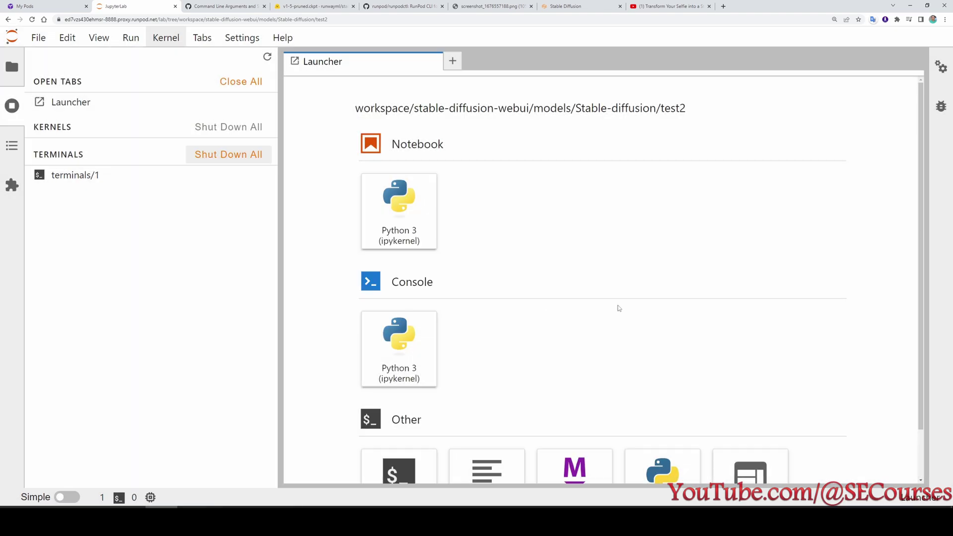
Open webui-user.sh from stable-diffusion-webui, edit the line 13 launch arguments, and save it.
{"action": "left_click", "coordinate": [12, 66]}
{"action": "left_click", "coordinate": [12, 145]}
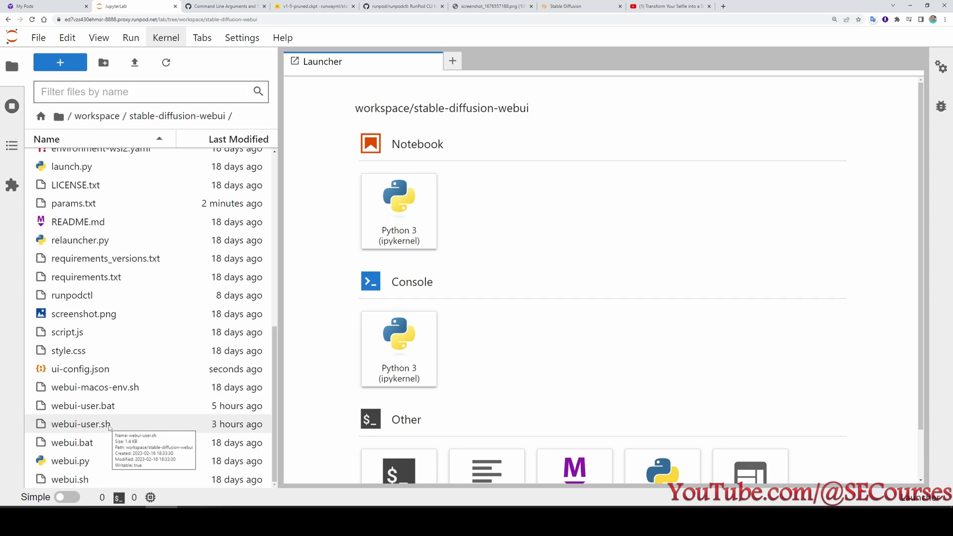
{"action": "double_click", "coordinate": [109, 426]}
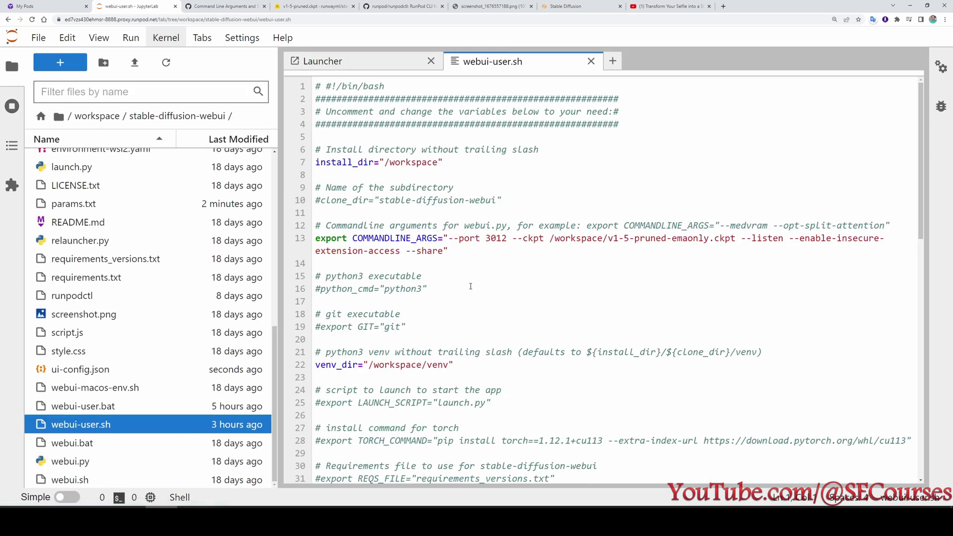
{"action": "left_click", "coordinate": [503, 240]}
{"action": "key", "text": "ctrl+s"}
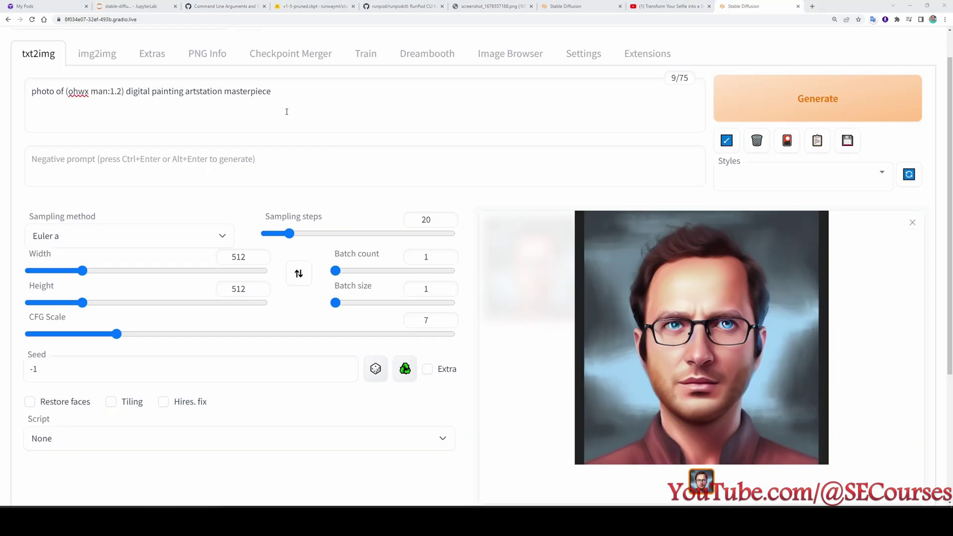
{"action": "scroll", "coordinate": [265, 123], "scroll_direction": "up", "scroll_amount": 1}
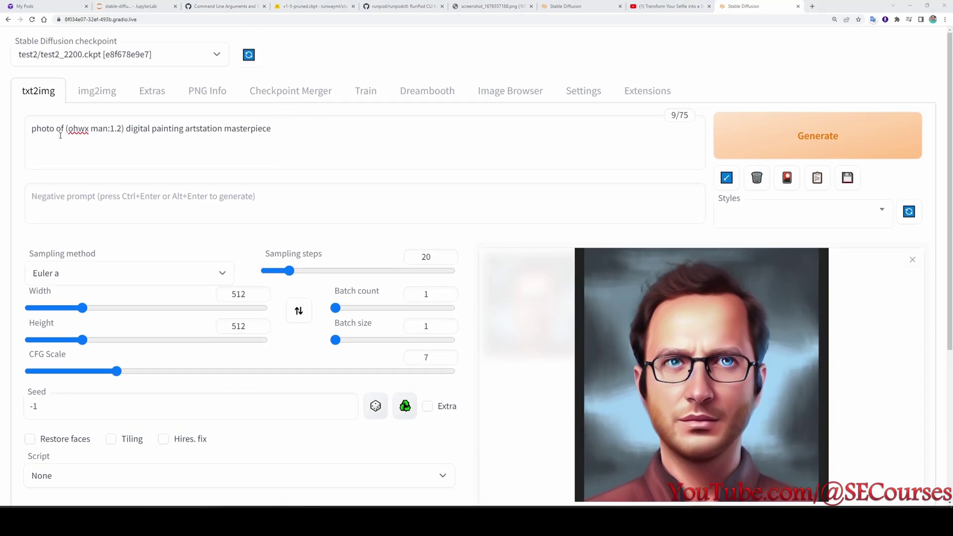
{"action": "double_click", "coordinate": [116, 129]}
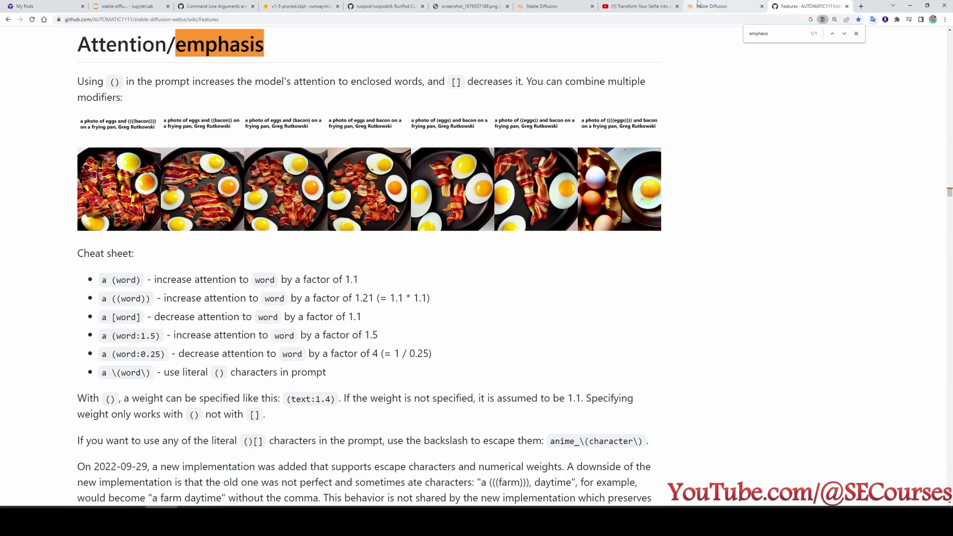
{"action": "left_click", "coordinate": [715, 6]}
{"action": "left_click", "coordinate": [145, 130]}
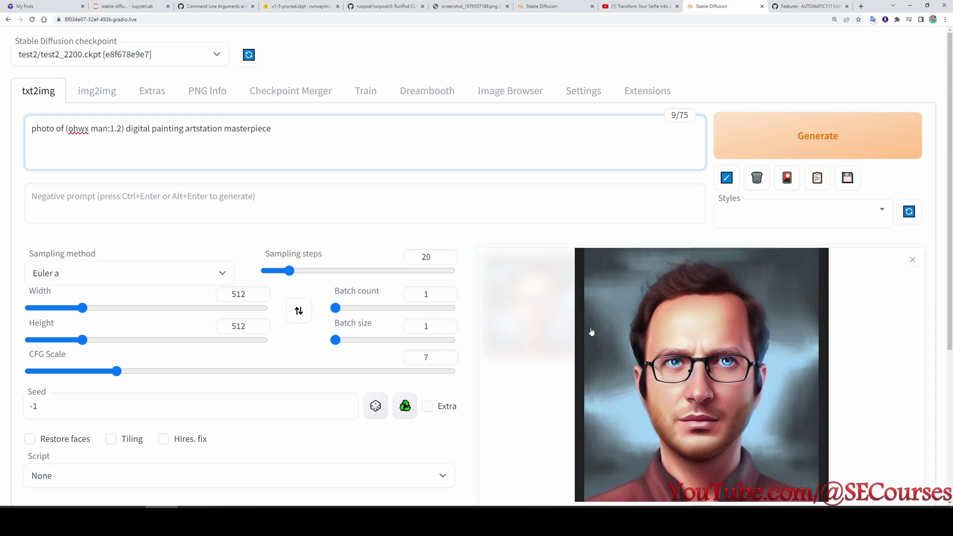
{"action": "scroll", "coordinate": [501, 343], "scroll_direction": "down", "scroll_amount": 1}
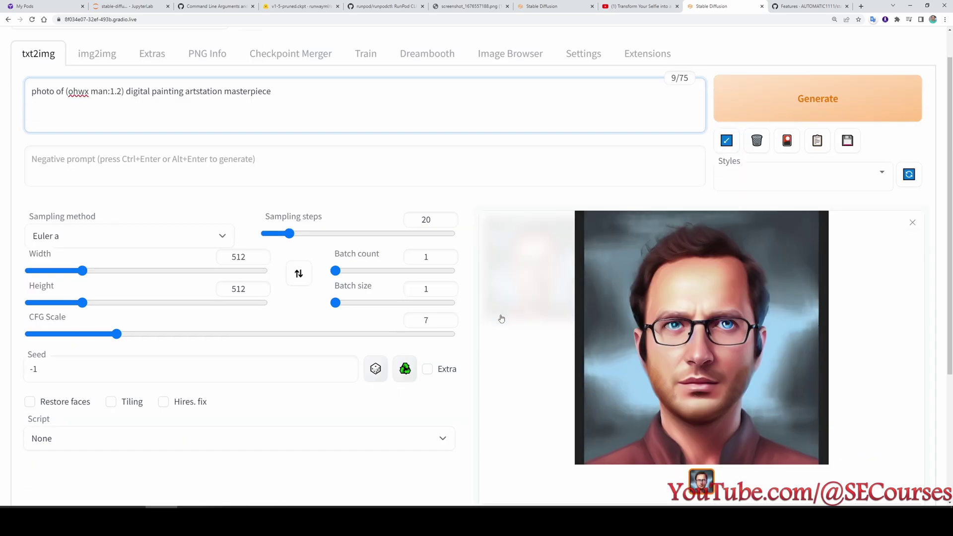
{"action": "scroll", "coordinate": [501, 324], "scroll_direction": "down", "scroll_amount": 2}
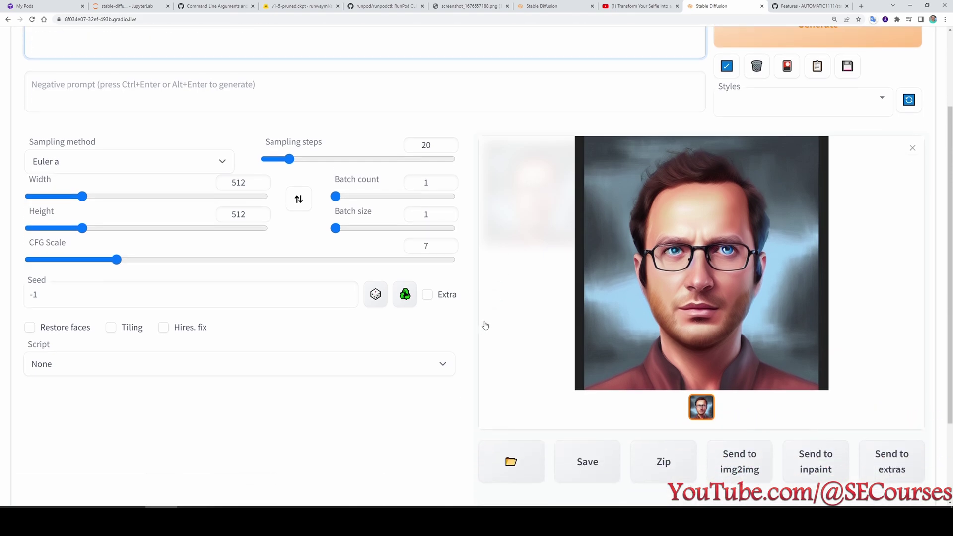
{"action": "scroll", "coordinate": [489, 324], "scroll_direction": "up", "scroll_amount": 3}
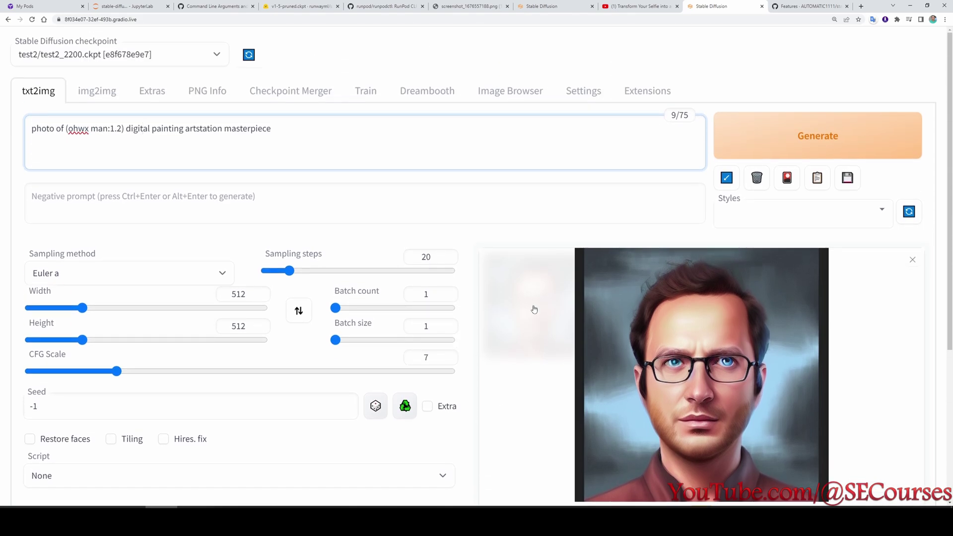
Load the test2 model in the Dreambooth tab and open its settings.
{"action": "left_click", "coordinate": [427, 91]}
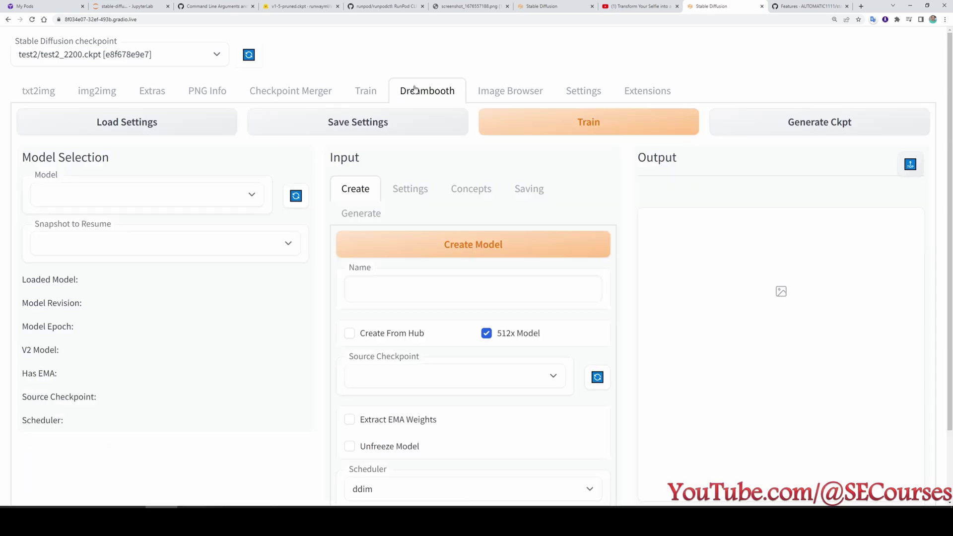
{"action": "left_click", "coordinate": [103, 200]}
{"action": "left_click", "coordinate": [49, 214]}
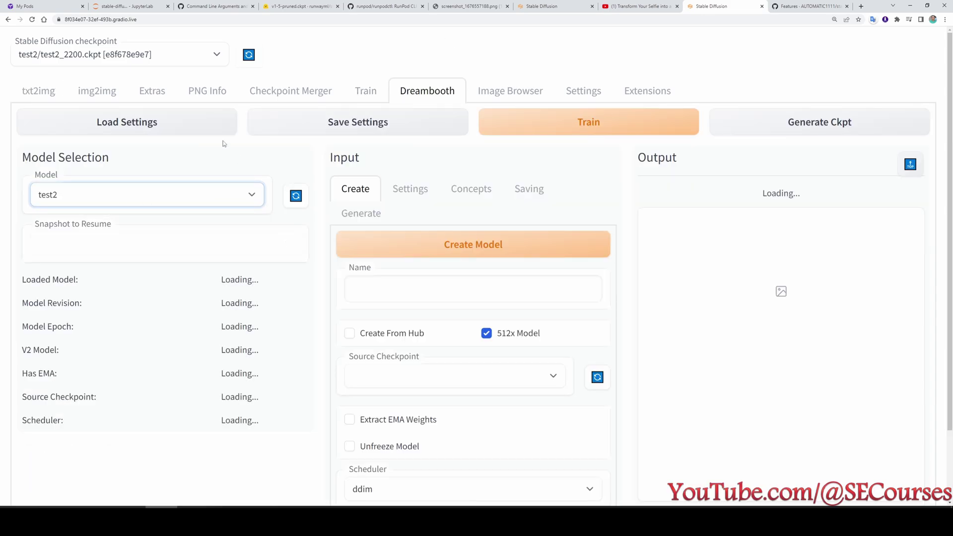
{"action": "left_click", "coordinate": [409, 192]}
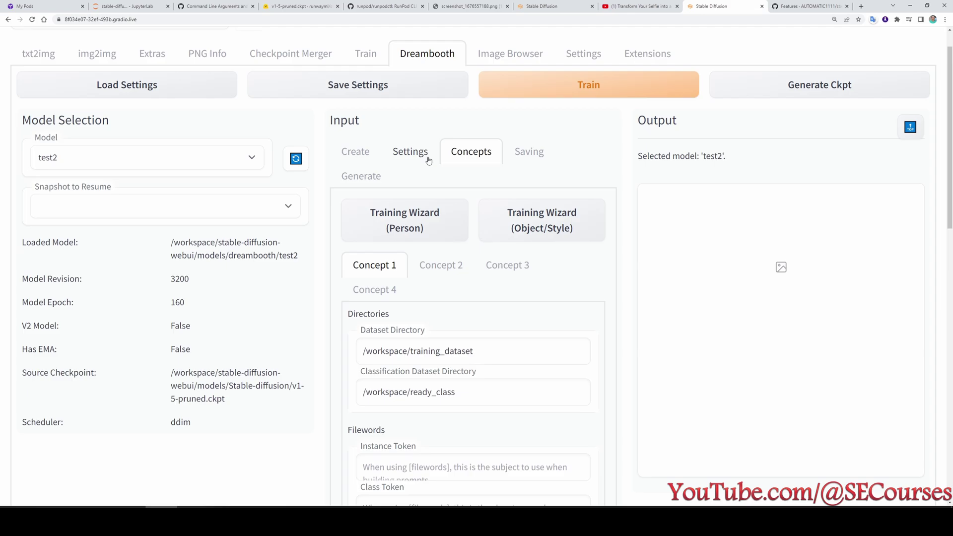
Review the training settings, including the 160 steps value and 3200 model revision.
{"action": "left_click", "coordinate": [429, 161]}
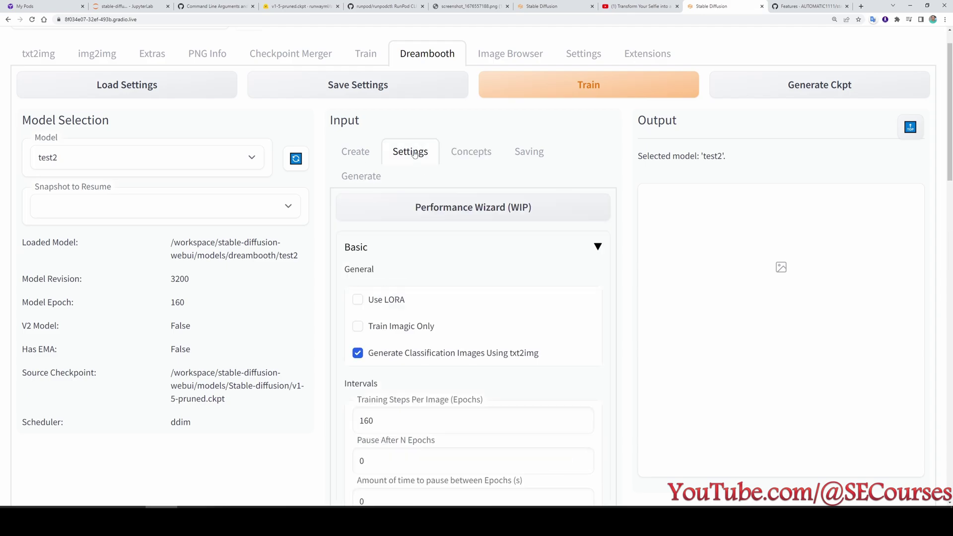
{"action": "scroll", "coordinate": [485, 296], "scroll_direction": "down", "scroll_amount": 3}
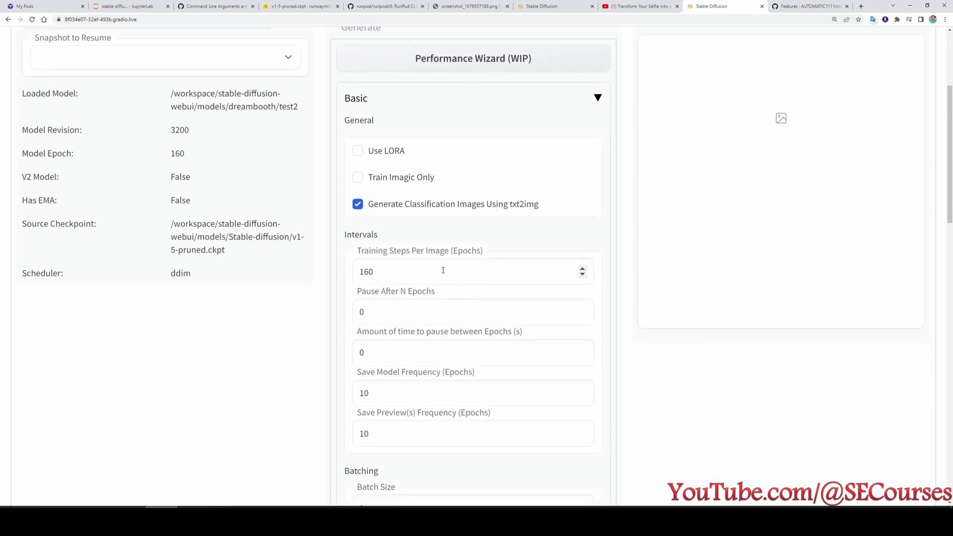
{"action": "double_click", "coordinate": [405, 265]}
{"action": "scroll", "coordinate": [327, 324], "scroll_direction": "up", "scroll_amount": 2}
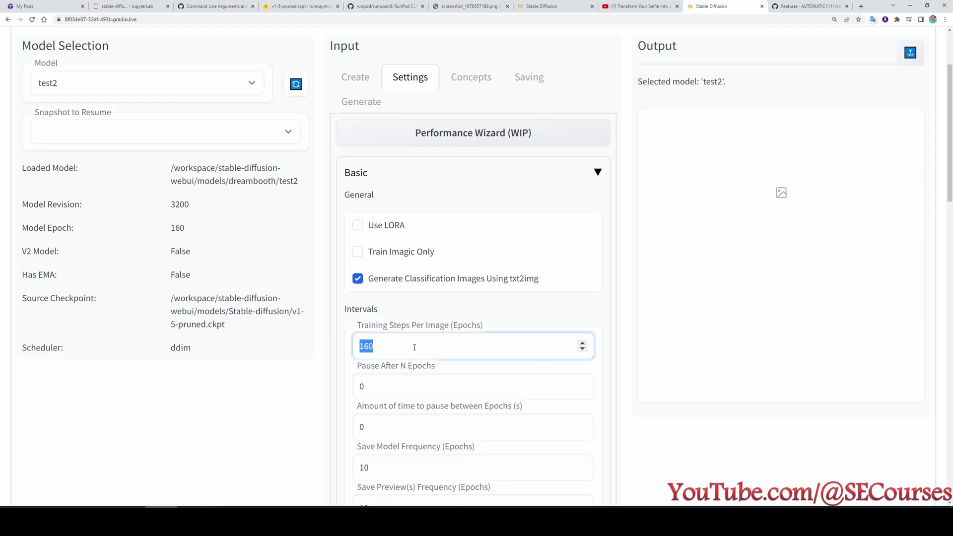
{"action": "scroll", "coordinate": [415, 346], "scroll_direction": "up", "scroll_amount": 2}
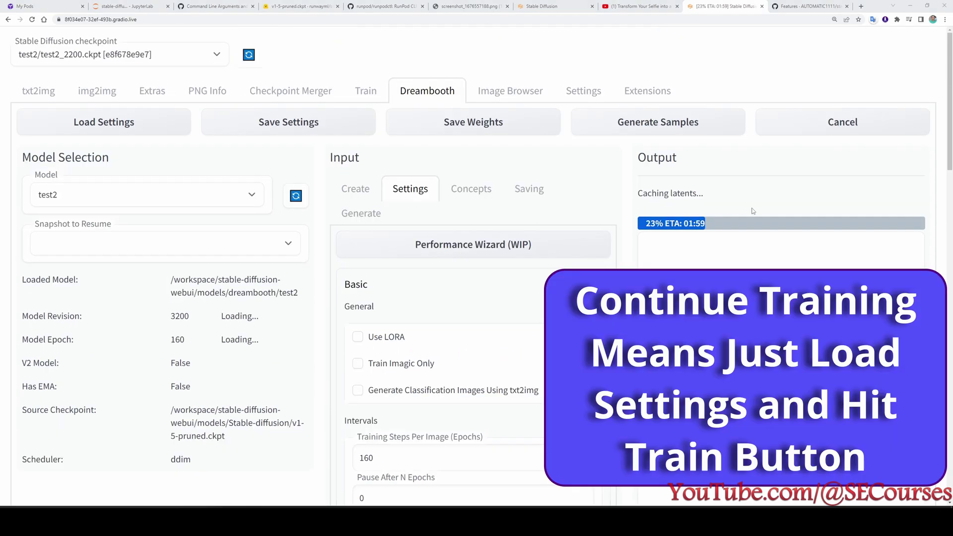
{"action": "left_click_drag", "start_coordinate": [189, 314], "coordinate": [173, 339]}
{"action": "left_click", "coordinate": [198, 335]}
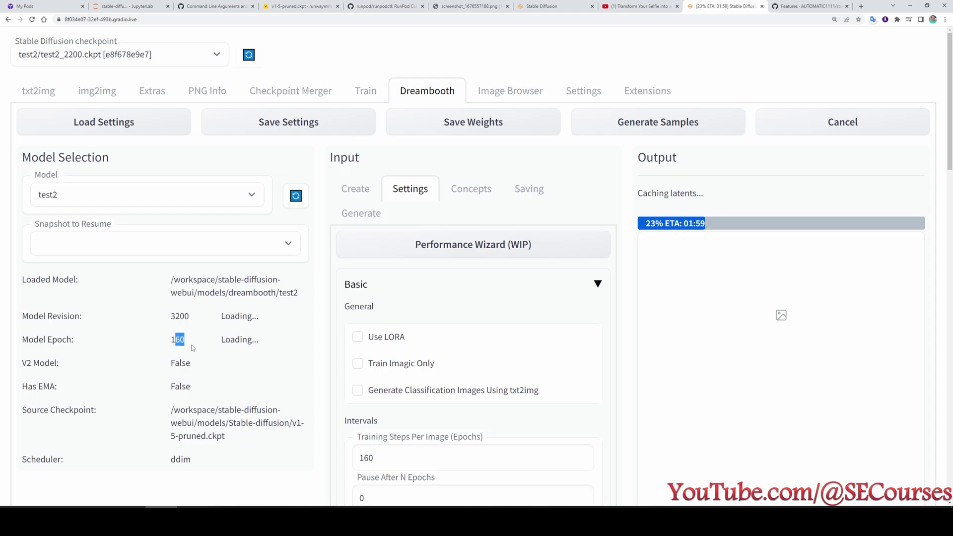
{"action": "left_click", "coordinate": [190, 344]}
Look over the remaining settings and check training progress in JupyterLab.
{"action": "scroll", "coordinate": [192, 339], "scroll_direction": "down", "scroll_amount": 1}
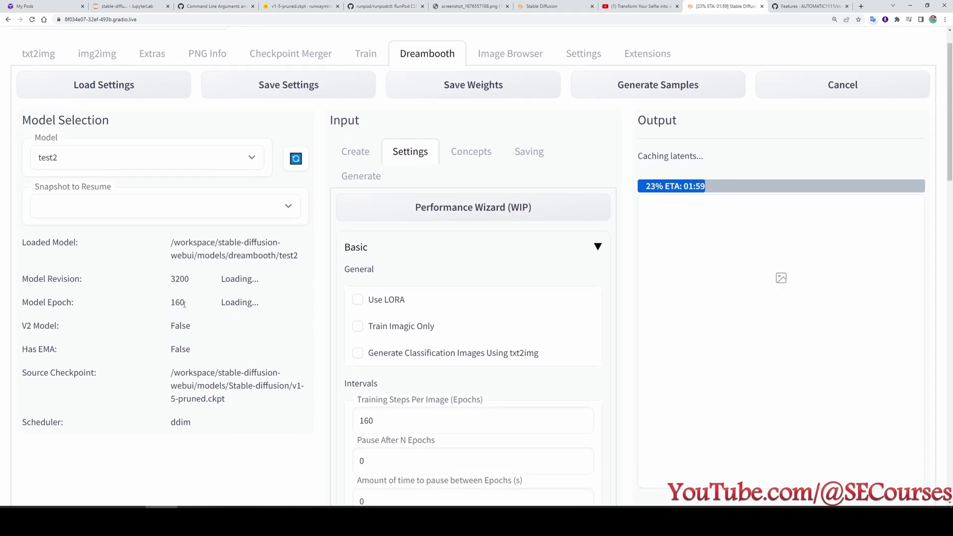
{"action": "left_click_drag", "start_coordinate": [188, 305], "coordinate": [153, 305]}
{"action": "scroll", "coordinate": [390, 382], "scroll_direction": "down", "scroll_amount": 1}
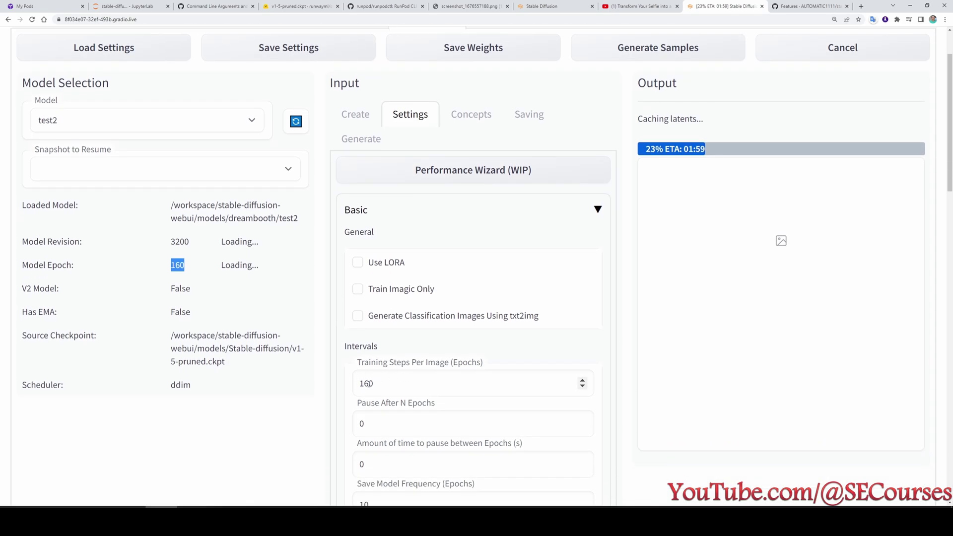
{"action": "scroll", "coordinate": [654, 178], "scroll_direction": "up", "scroll_amount": 2}
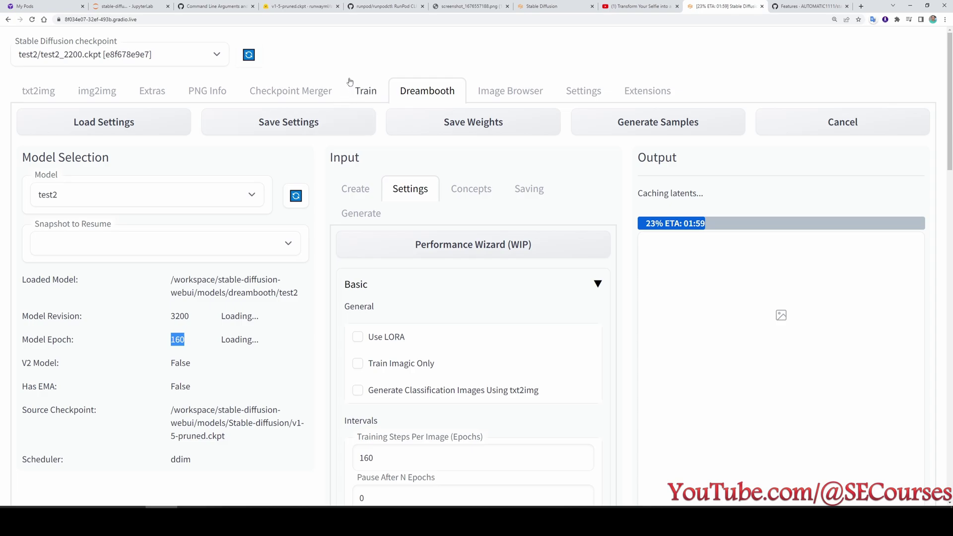
{"action": "left_click", "coordinate": [127, 6]}
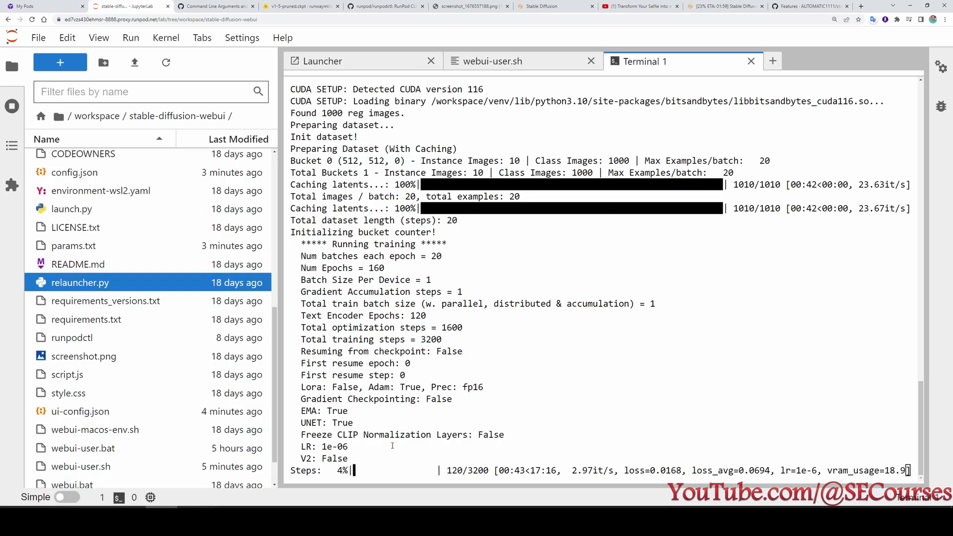
Highlight the 179/3200 training progress line, then return to the Stable Diffusion page.
{"action": "left_click_drag", "start_coordinate": [305, 470], "coordinate": [554, 477]}
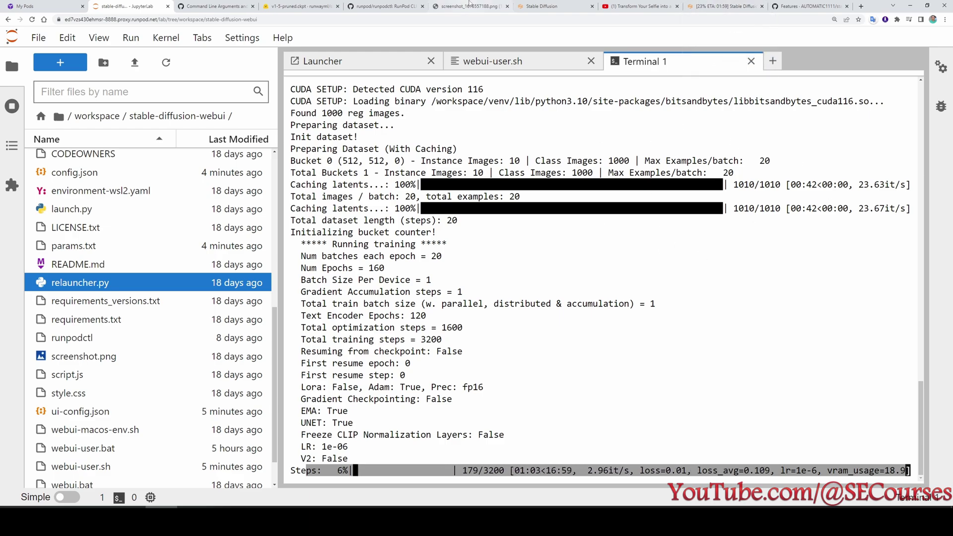
{"action": "left_click", "coordinate": [725, 6]}
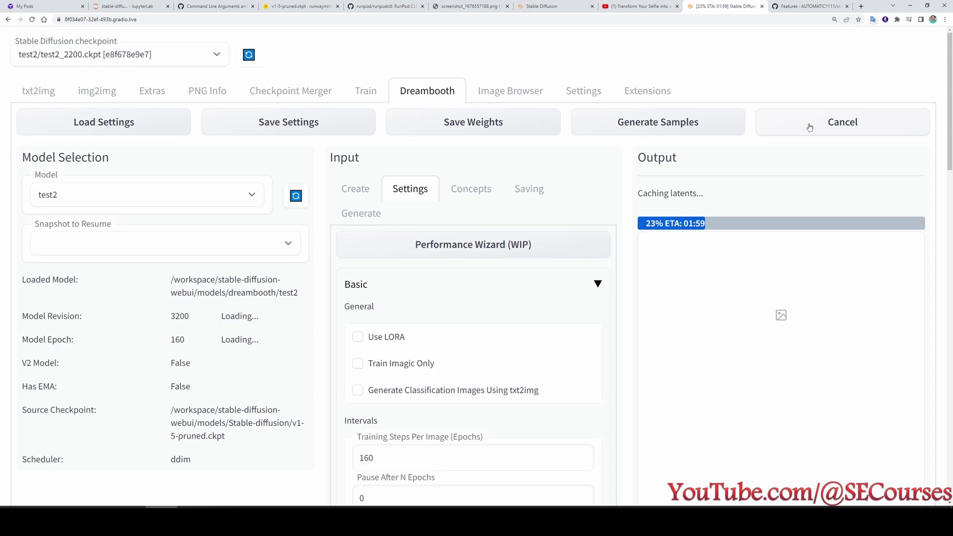
Reload the web UI and select the 1.7 weight in the ohwx man prompt.
{"action": "left_click", "coordinate": [32, 19]}
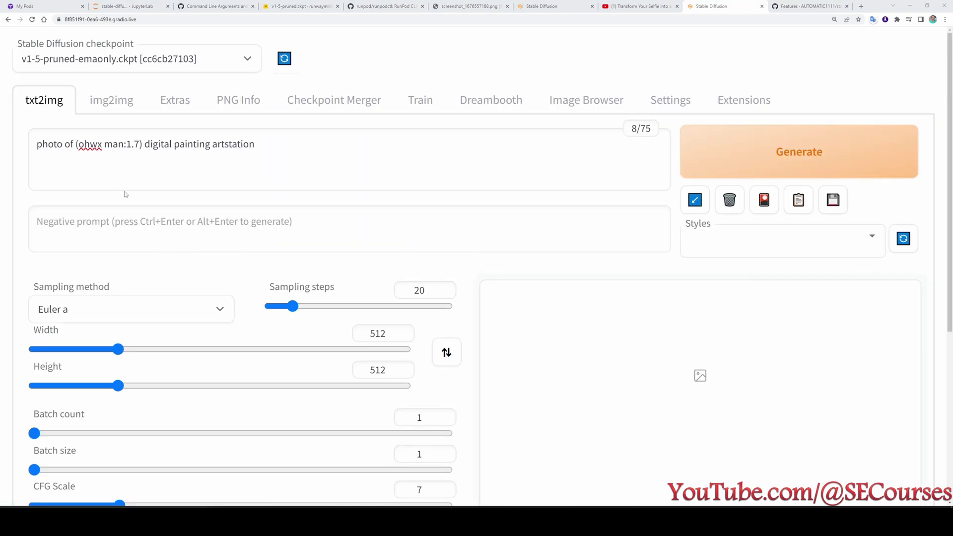
{"action": "left_click", "coordinate": [132, 179]}
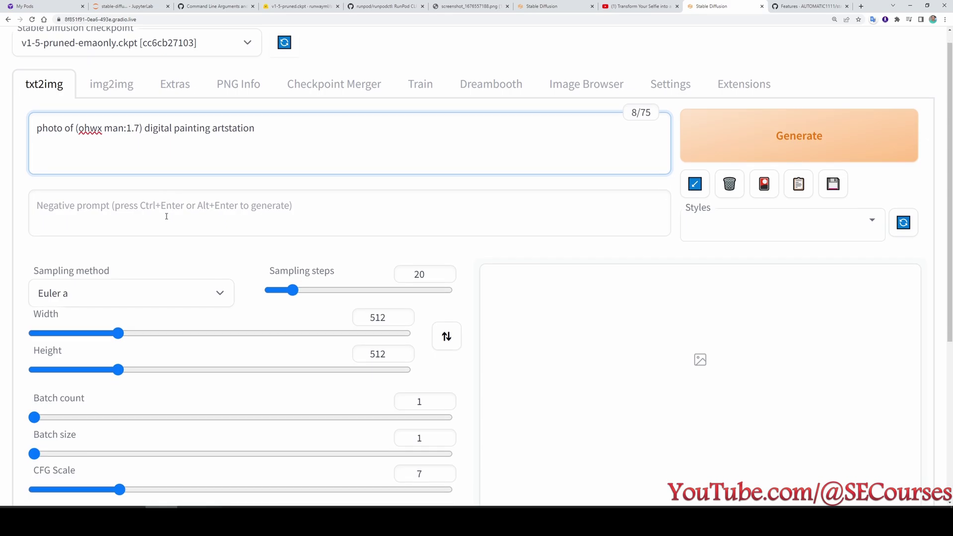
{"action": "scroll", "coordinate": [140, 184], "scroll_direction": "down", "scroll_amount": 4}
{"action": "scroll", "coordinate": [151, 392], "scroll_direction": "up", "scroll_amount": 4}
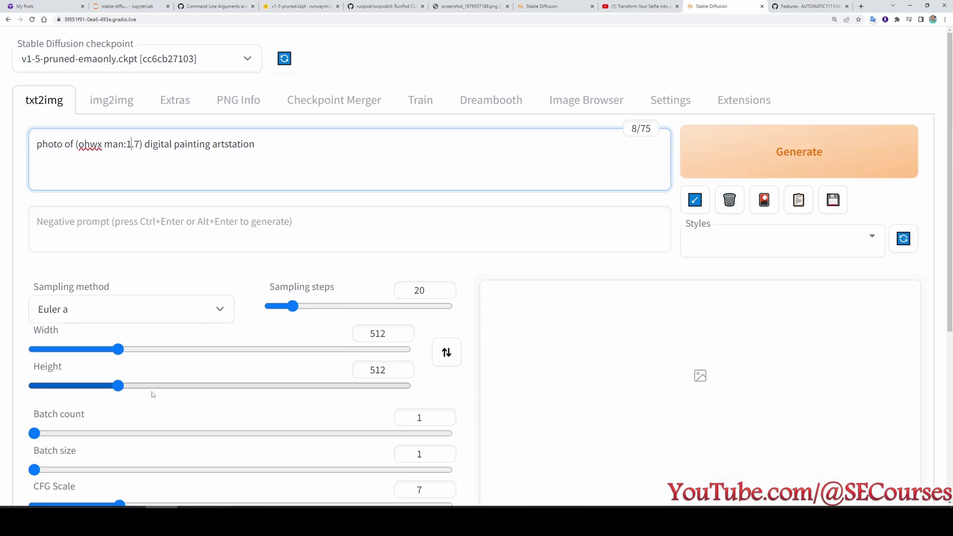
{"action": "double_click", "coordinate": [134, 145]}
{"action": "scroll", "coordinate": [131, 174], "scroll_direction": "down", "scroll_amount": 8}
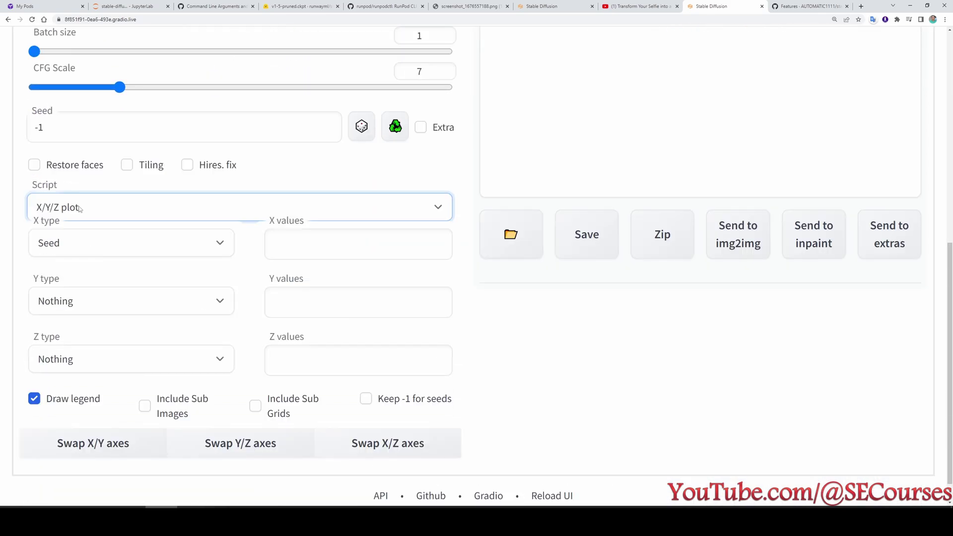
With the X/Y/Z plot script, set X type to Checkpoint name filled with all checkpoints.
{"action": "left_click", "coordinate": [79, 208]}
{"action": "left_click", "coordinate": [80, 209]}
{"action": "scroll", "coordinate": [85, 247], "scroll_direction": "up", "scroll_amount": 1}
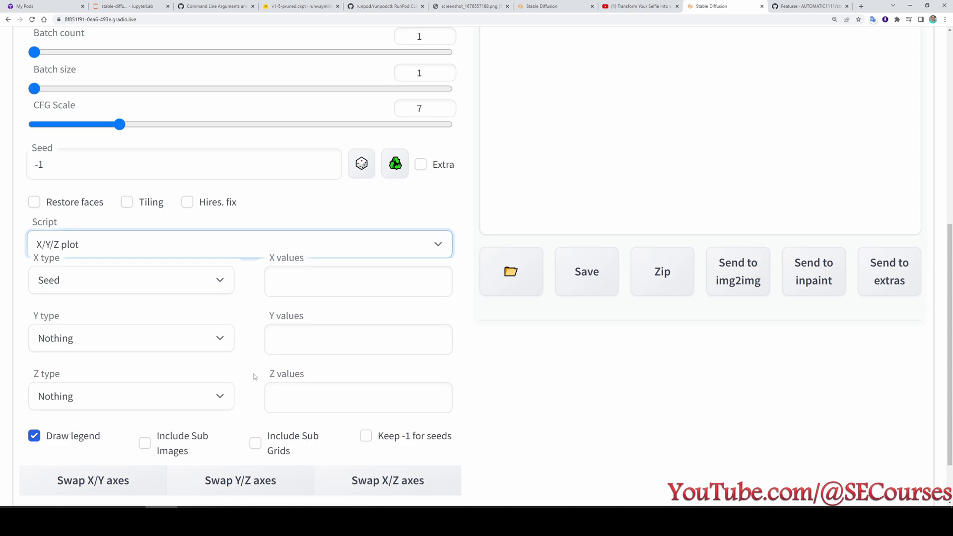
{"action": "left_click", "coordinate": [124, 281]}
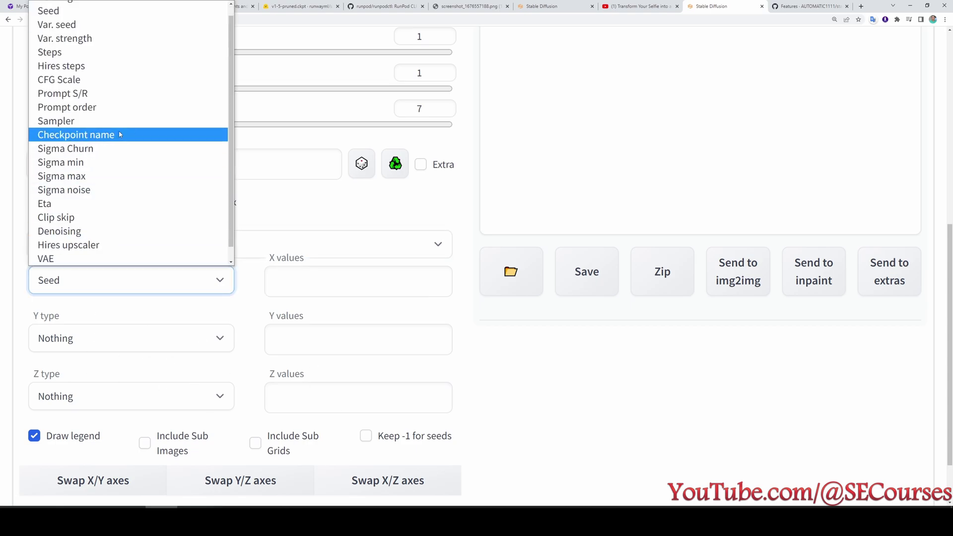
{"action": "left_click", "coordinate": [129, 134]}
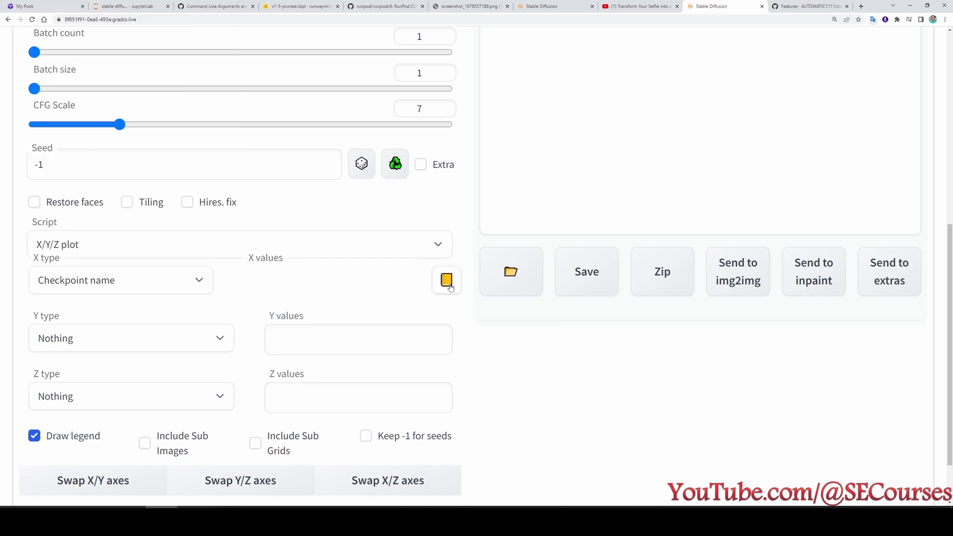
{"action": "left_click", "coordinate": [446, 281]}
{"action": "scroll", "coordinate": [327, 373], "scroll_direction": "down", "scroll_amount": 4}
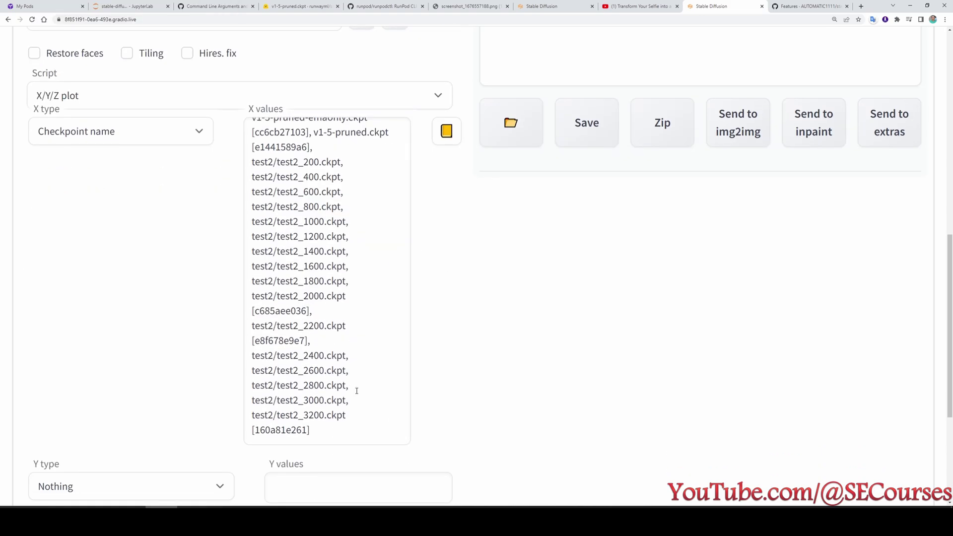
{"action": "scroll", "coordinate": [357, 391], "scroll_direction": "up", "scroll_amount": 1}
Trim the X values to test2 checkpoints 1600–3200, deleting the 200–1400 entries and trailing hash.
{"action": "left_click", "coordinate": [352, 282]}
{"action": "left_click_drag", "start_coordinate": [325, 282], "coordinate": [304, 281]}
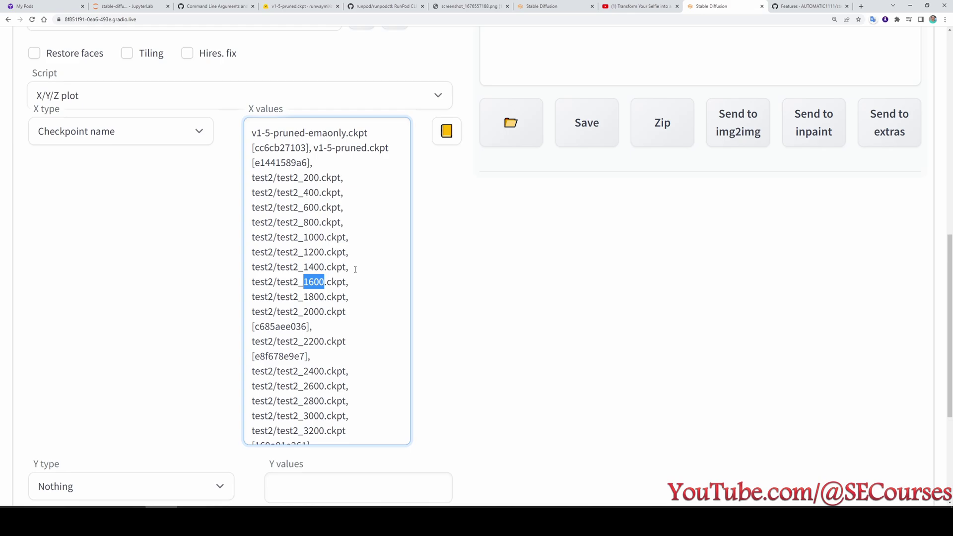
{"action": "left_click_drag", "start_coordinate": [351, 267], "coordinate": [251, 177]}
{"action": "scroll", "coordinate": [339, 306], "scroll_direction": "up", "scroll_amount": 1}
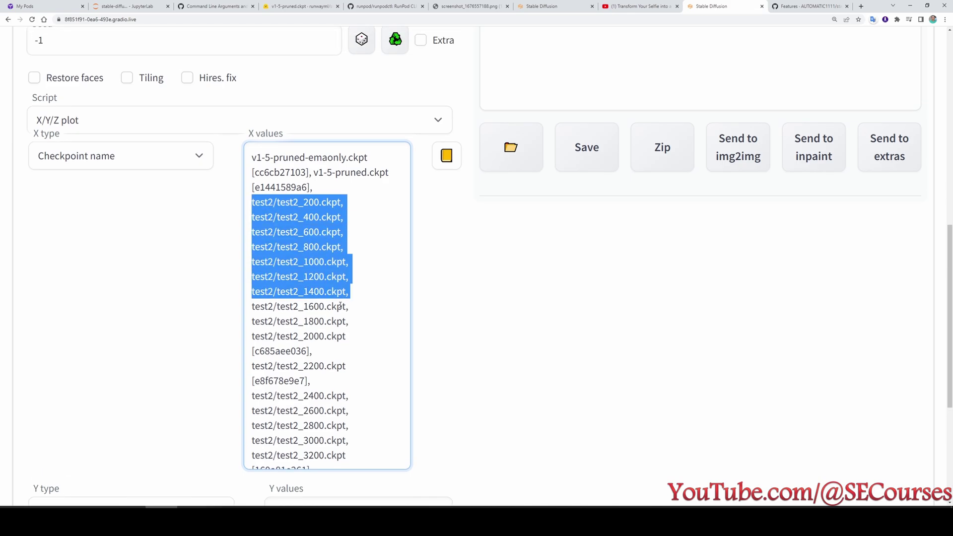
{"action": "scroll", "coordinate": [339, 307], "scroll_direction": "up", "scroll_amount": 2}
{"action": "left_click_drag", "start_coordinate": [354, 379], "coordinate": [246, 271]}
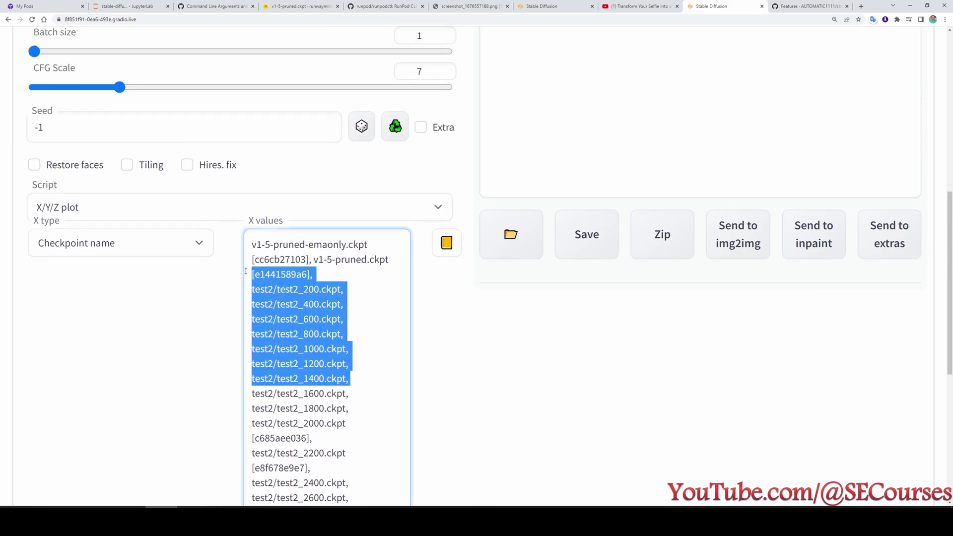
{"action": "key", "text": "Delete"}
{"action": "left_click_drag", "start_coordinate": [310, 409], "coordinate": [250, 406]}
{"action": "key", "text": "Delete"}
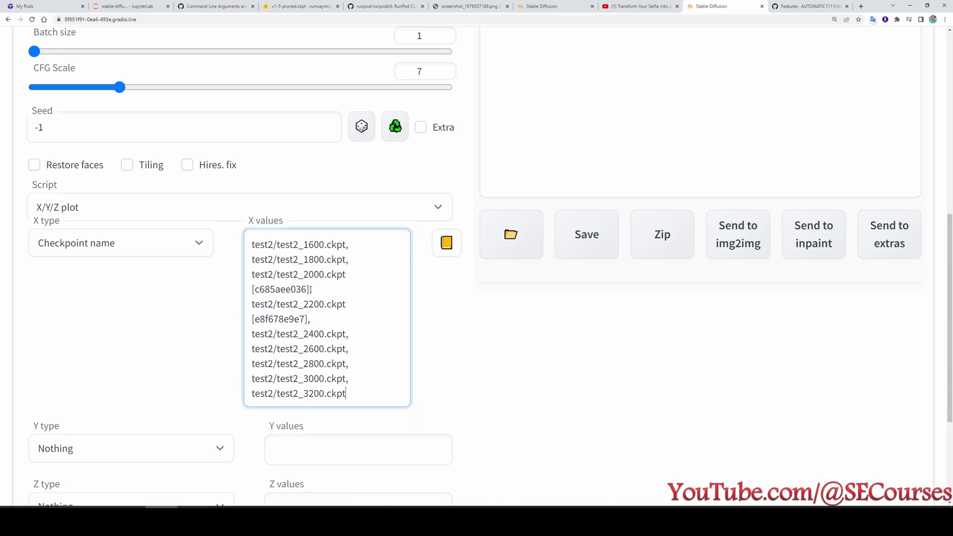
{"action": "double_click", "coordinate": [288, 290]}
{"action": "double_click", "coordinate": [279, 319]}
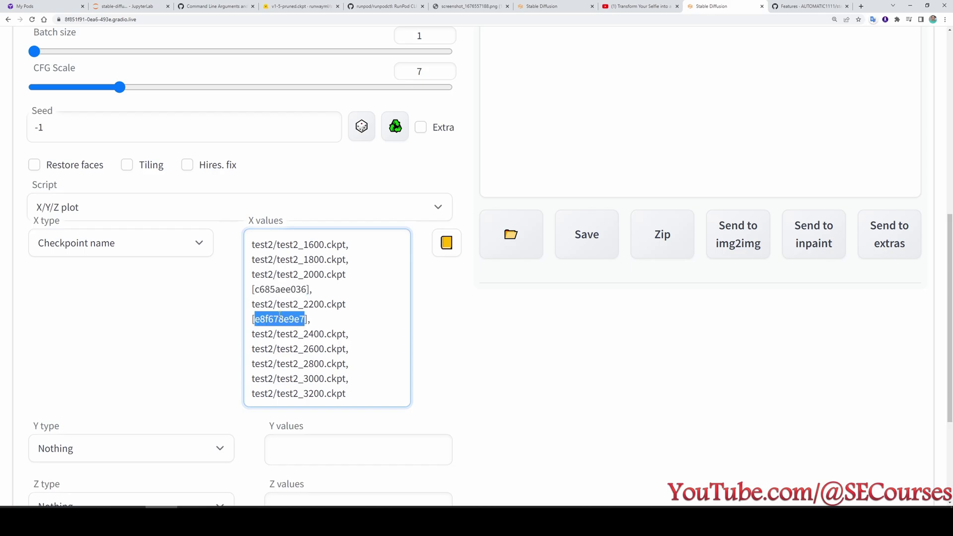
{"action": "left_click", "coordinate": [356, 395]}
Set the Y type to Prompt S/R and select the 1.7 prompt weight.
{"action": "scroll", "coordinate": [112, 305], "scroll_direction": "down", "scroll_amount": 3}
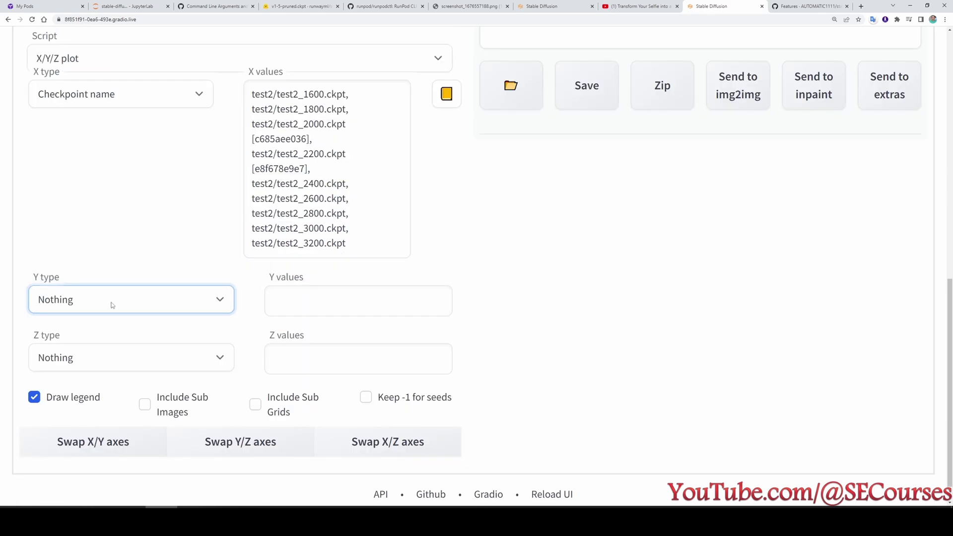
{"action": "left_click", "coordinate": [113, 305]}
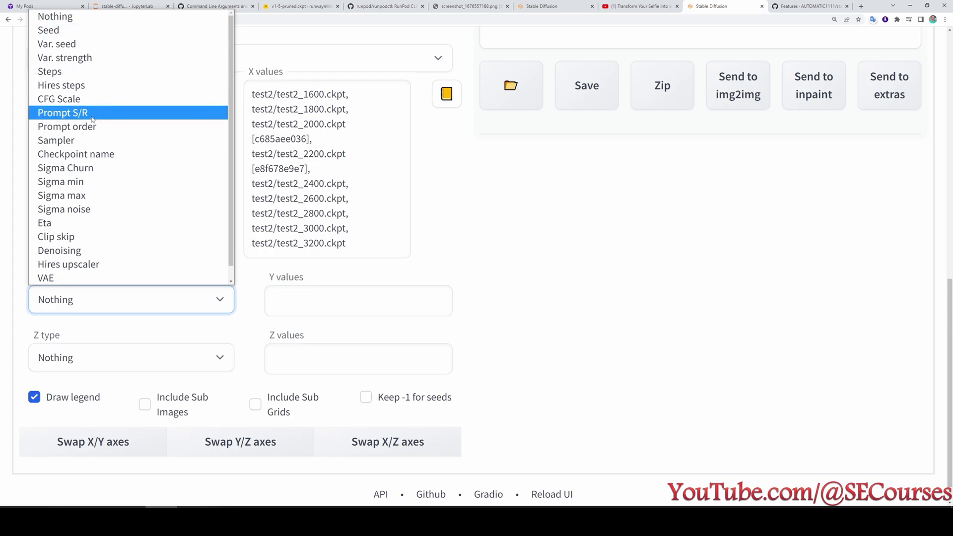
{"action": "left_click", "coordinate": [71, 113]}
{"action": "scroll", "coordinate": [140, 148], "scroll_direction": "up", "scroll_amount": 15}
{"action": "left_click_drag", "start_coordinate": [140, 148], "coordinate": [129, 150]}
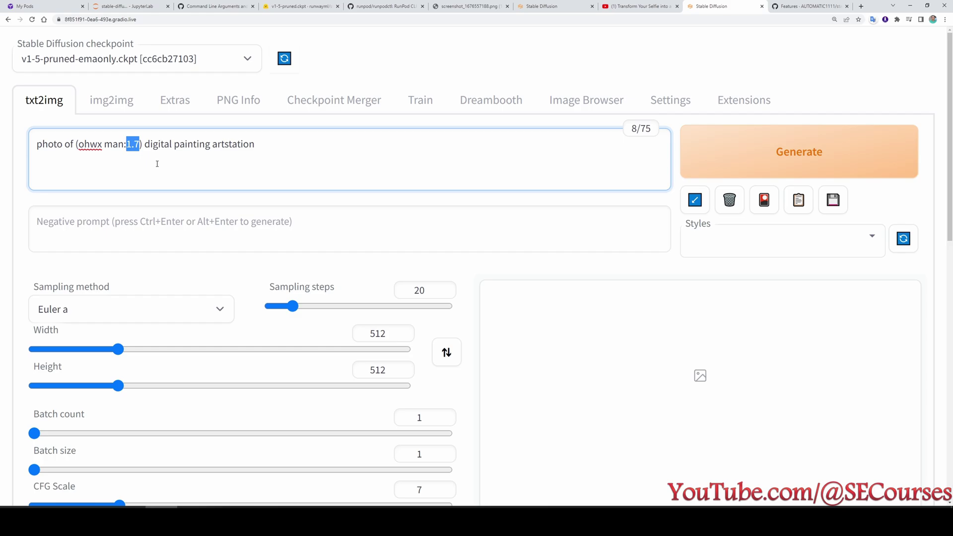
Replace the prompt weight with prsr and enter Y values prsr,1.0,1.1,…,1.7.
{"action": "type", "text": "prsr"}
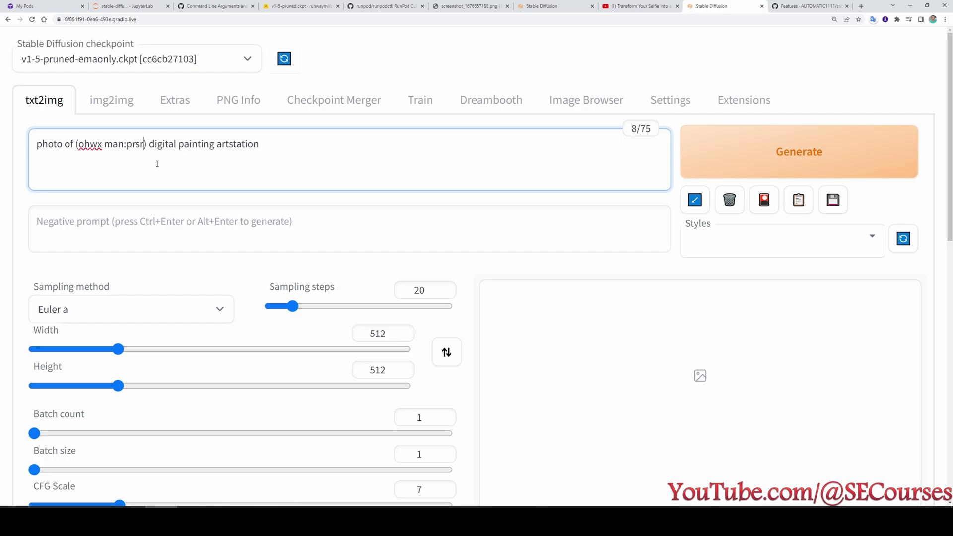
{"action": "scroll", "coordinate": [166, 168], "scroll_direction": "down", "scroll_amount": 15}
{"action": "left_click", "coordinate": [339, 280]}
{"action": "type", "text": "prsr"}
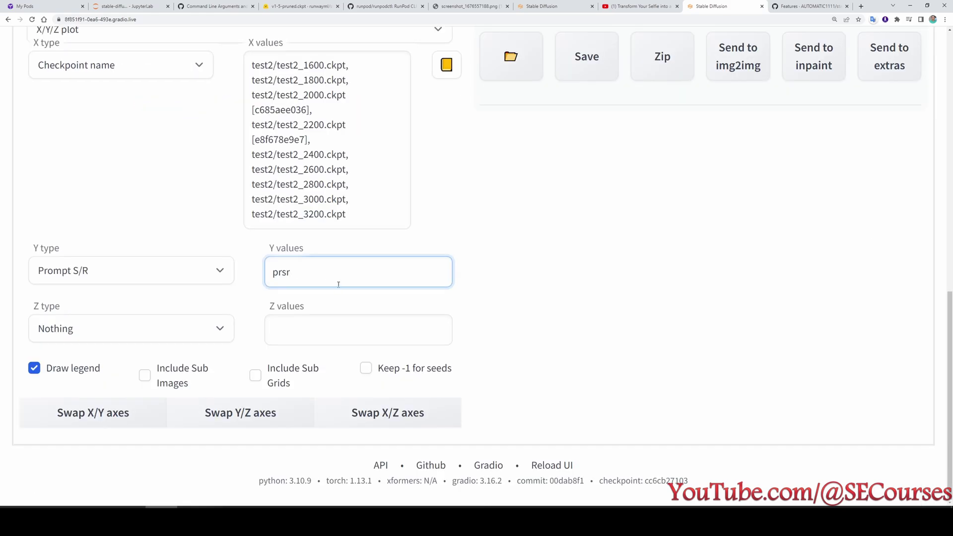
{"action": "type", "text": ",1.1,1.2,1.3"}
{"action": "key", "text": "ctrl+Left"}
{"action": "type", "text": "1.0,"}
{"action": "key", "text": "End"}
{"action": "type", "text": ",1.4,1.5,1.6,1.7"}
Set the Z type to CFG Scale with values running from 7 to 10.
{"action": "left_click", "coordinate": [119, 332]}
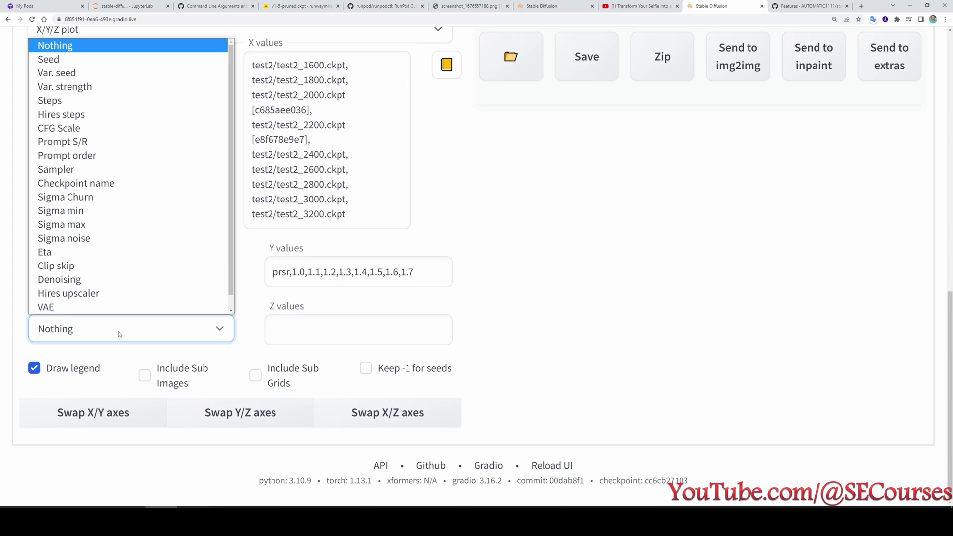
{"action": "left_click", "coordinate": [99, 127]}
{"action": "scroll", "coordinate": [301, 371], "scroll_direction": "up", "scroll_amount": 4}
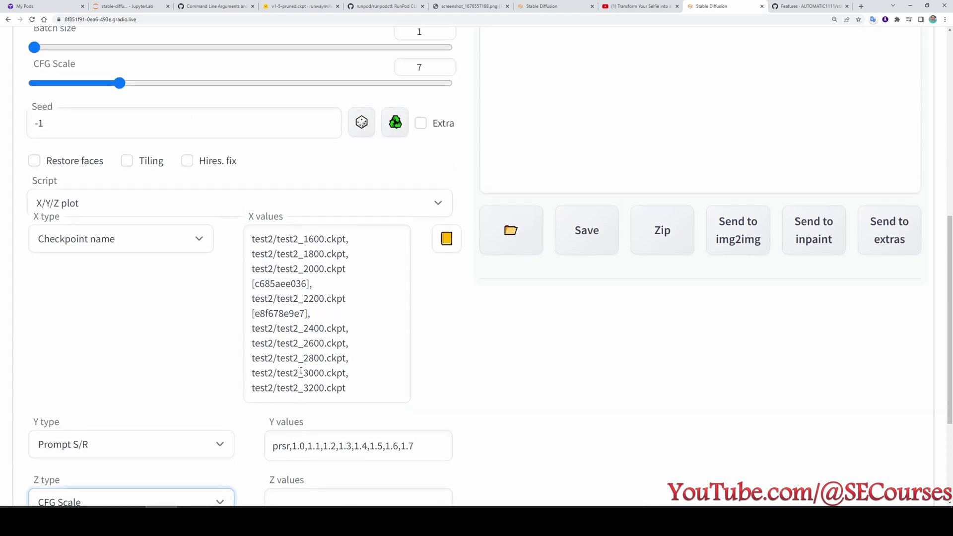
{"action": "scroll", "coordinate": [301, 372], "scroll_direction": "up", "scroll_amount": 6}
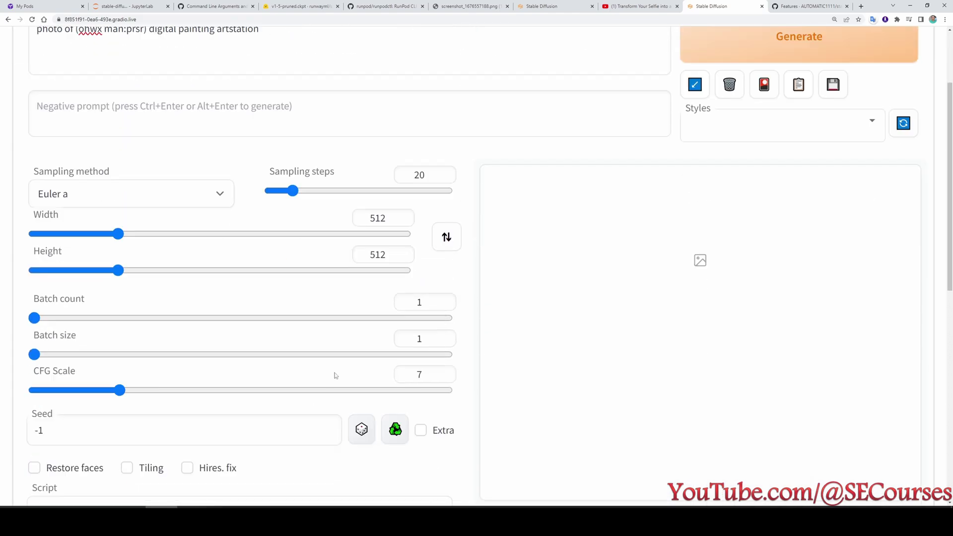
{"action": "scroll", "coordinate": [334, 376], "scroll_direction": "down", "scroll_amount": 10}
{"action": "left_click", "coordinate": [306, 331]}
{"action": "type", "text": "7,7.5"}
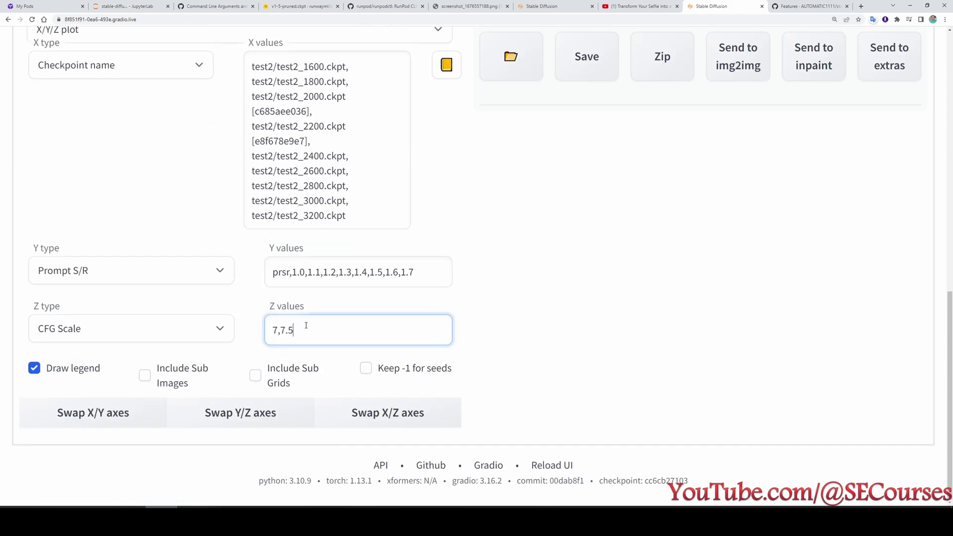
{"action": "type", "text": ",8,8.5,9,9.5,10"}
{"action": "scroll", "coordinate": [499, 403], "scroll_direction": "up", "scroll_amount": 3}
{"action": "scroll", "coordinate": [446, 402], "scroll_direction": "down", "scroll_amount": 3}
{"action": "scroll", "coordinate": [576, 370], "scroll_direction": "up", "scroll_amount": 6}
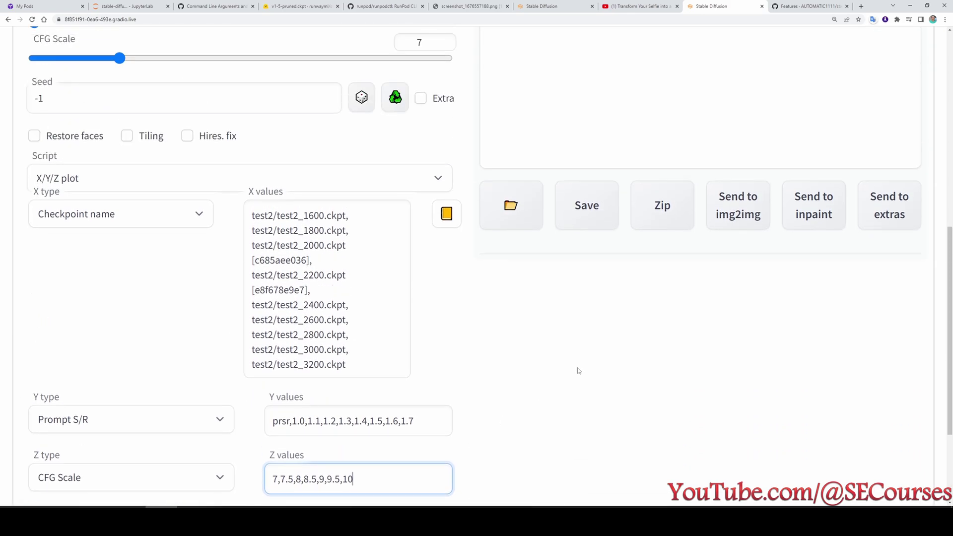
{"action": "scroll", "coordinate": [154, 321], "scroll_direction": "down", "scroll_amount": 2}
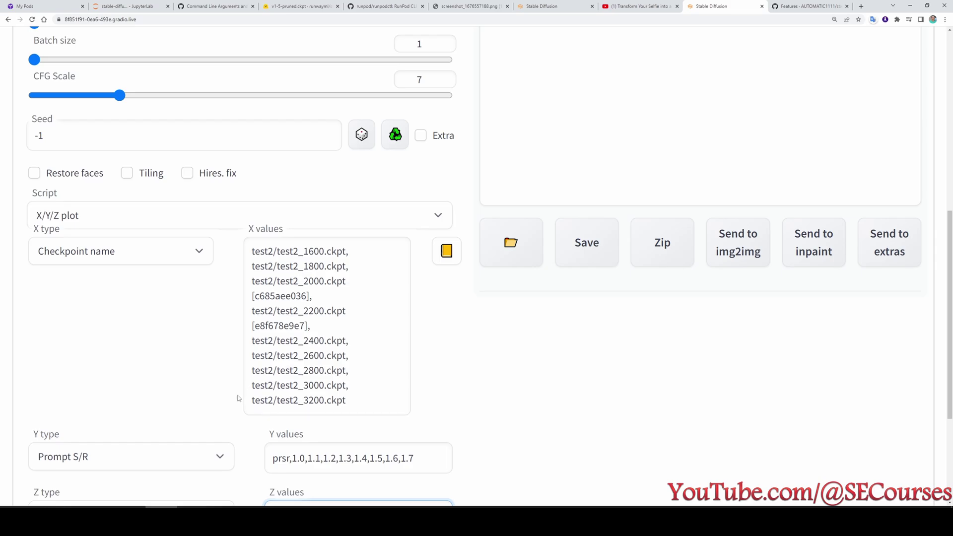
{"action": "scroll", "coordinate": [278, 422], "scroll_direction": "down", "scroll_amount": 3}
{"action": "scroll", "coordinate": [362, 391], "scroll_direction": "up", "scroll_amount": 3}
{"action": "scroll", "coordinate": [362, 391], "scroll_direction": "up", "scroll_amount": 8}
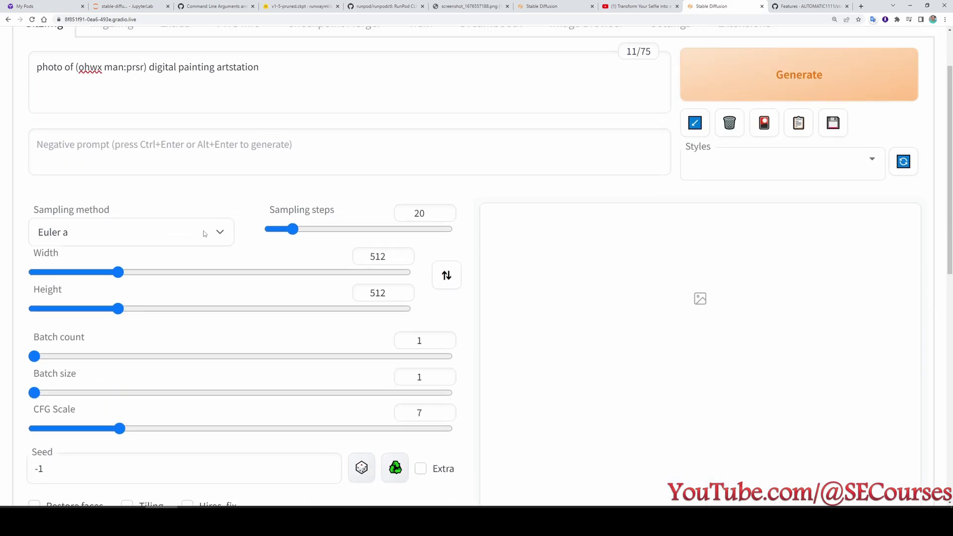
Start generating the X/Y/Z plot grid and check the JupyterLab terminal log.
{"action": "left_click", "coordinate": [738, 157]}
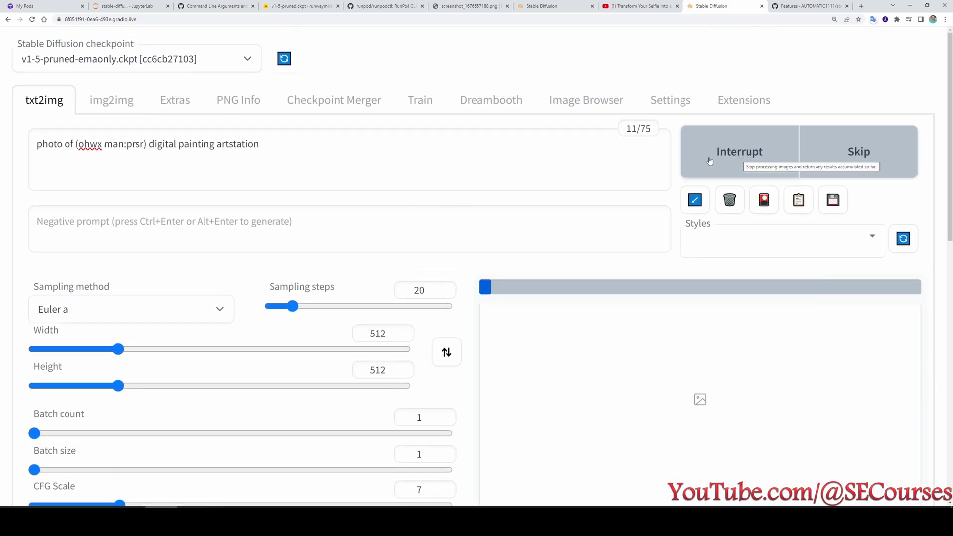
{"action": "scroll", "coordinate": [613, 317], "scroll_direction": "down", "scroll_amount": 2}
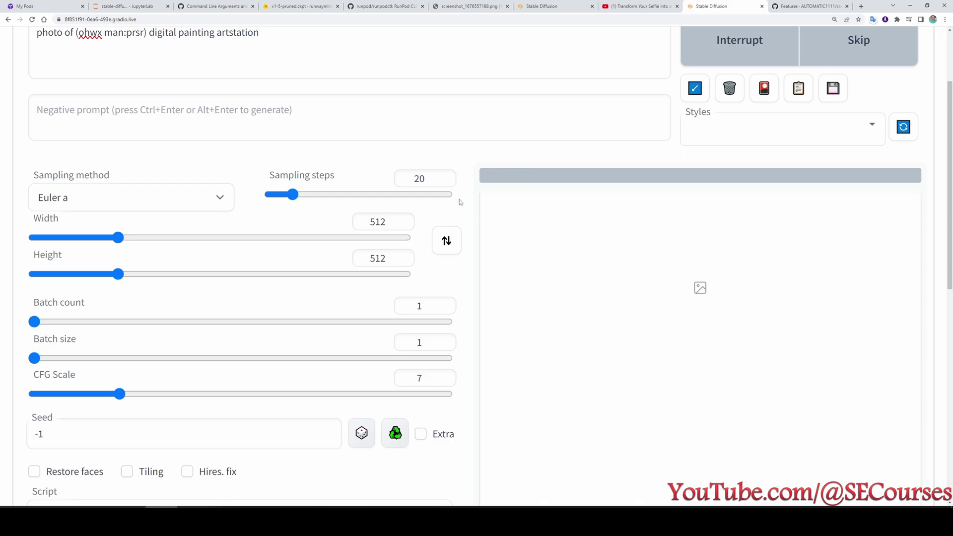
{"action": "left_click", "coordinate": [106, 4]}
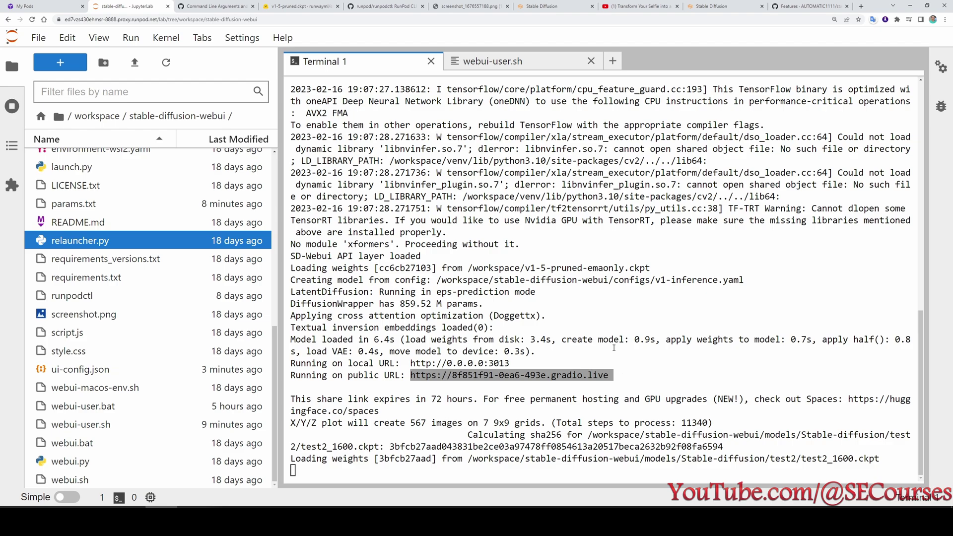
Start the exited v2.1 pod from RunPod's My Pods, checking the GPU count options.
{"action": "left_click", "coordinate": [45, 6]}
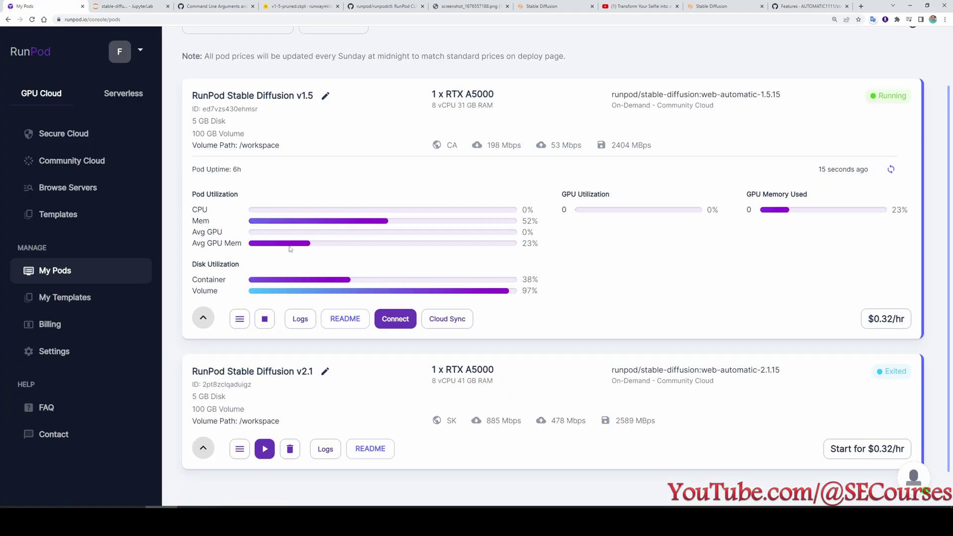
{"action": "scroll", "coordinate": [321, 389], "scroll_direction": "down", "scroll_amount": 1}
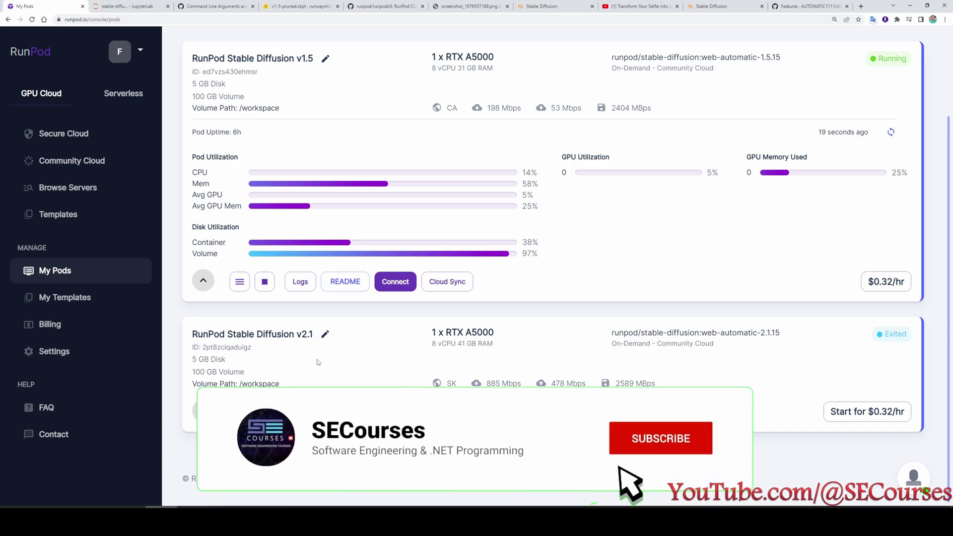
{"action": "left_click", "coordinate": [265, 411]}
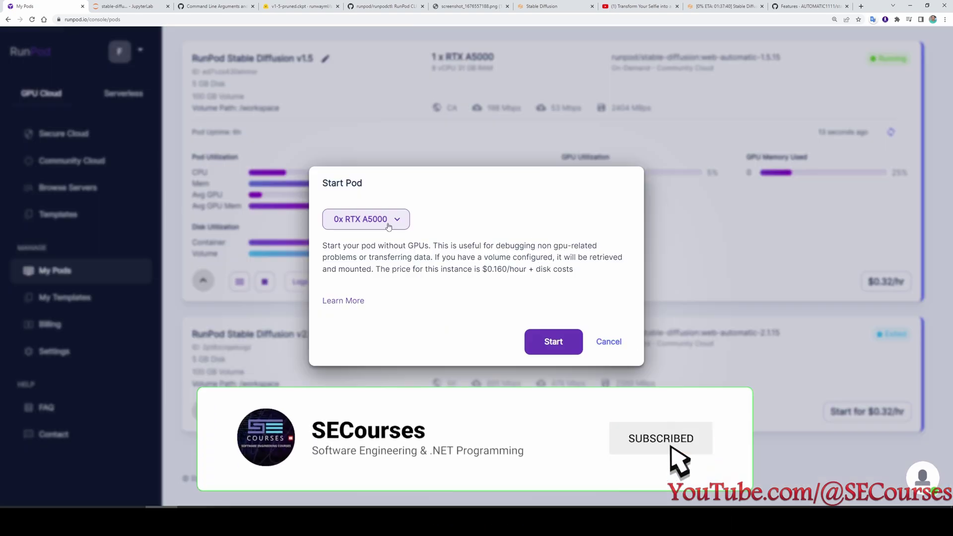
{"action": "left_click", "coordinate": [389, 219]}
{"action": "left_click", "coordinate": [390, 220]}
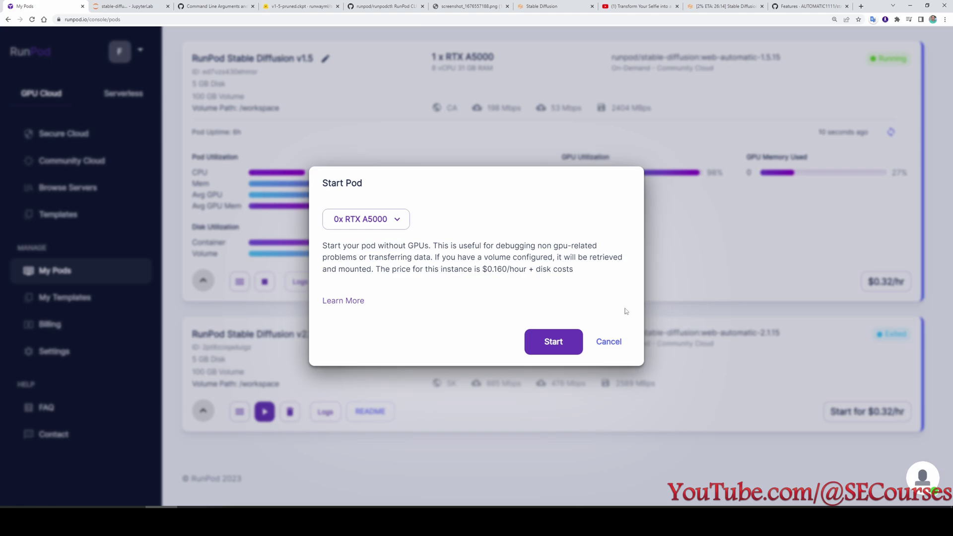
Cancel starting the exited v2.1 pod and terminate it instead.
{"action": "left_click", "coordinate": [621, 346]}
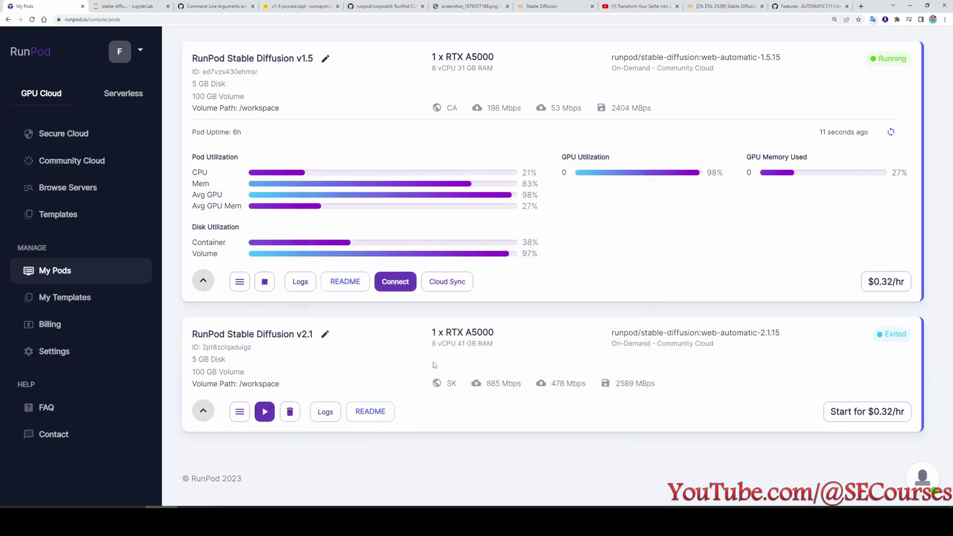
{"action": "left_click", "coordinate": [290, 419]}
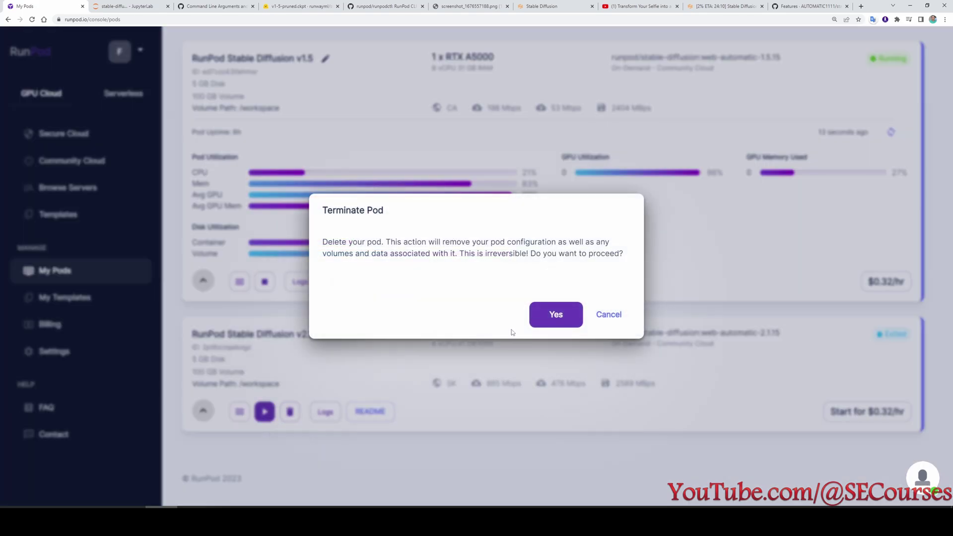
{"action": "left_click", "coordinate": [553, 314]}
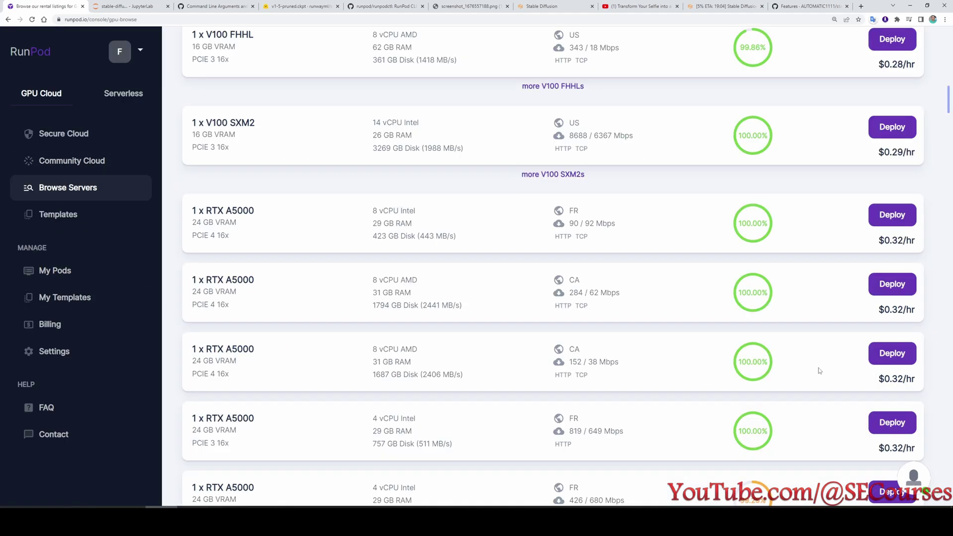
Deploy an RTX A5000 pod with the RunPod Stable Diffusion v2.1 template and 100 GB persistent volume.
{"action": "left_click", "coordinate": [902, 363]}
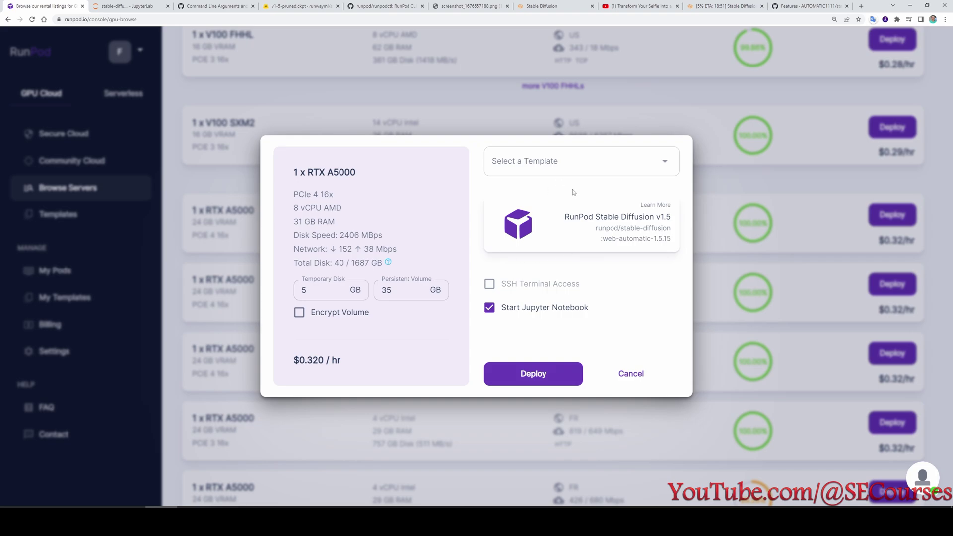
{"action": "left_click", "coordinate": [580, 162]}
{"action": "scroll", "coordinate": [621, 317], "scroll_direction": "down", "scroll_amount": 3}
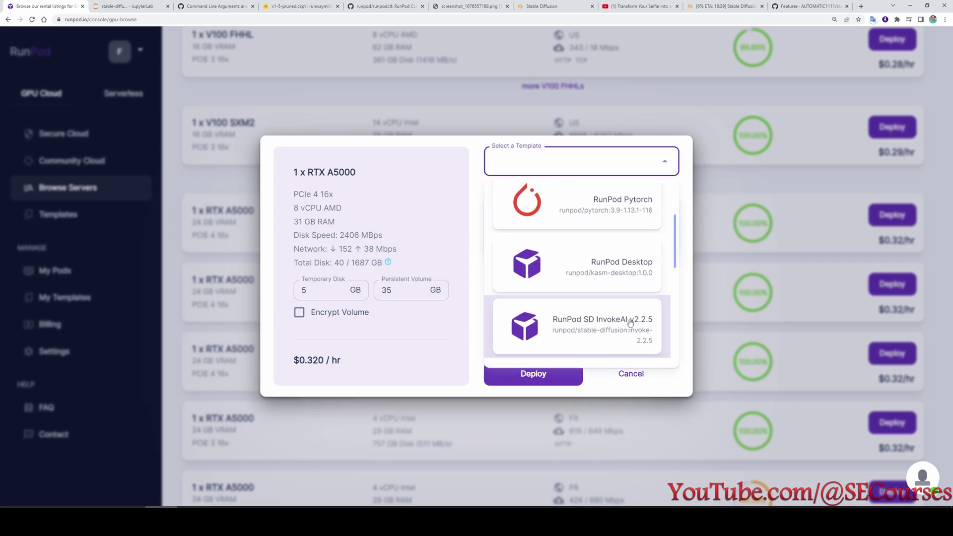
{"action": "scroll", "coordinate": [629, 323], "scroll_direction": "down", "scroll_amount": 3}
{"action": "left_click", "coordinate": [600, 239]}
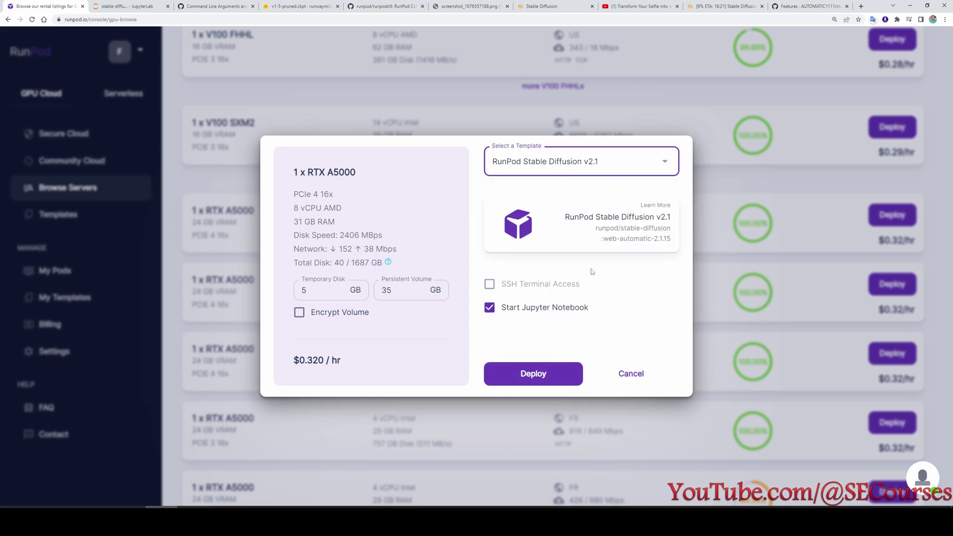
{"action": "double_click", "coordinate": [386, 290]}
{"action": "type", "text": "10"}
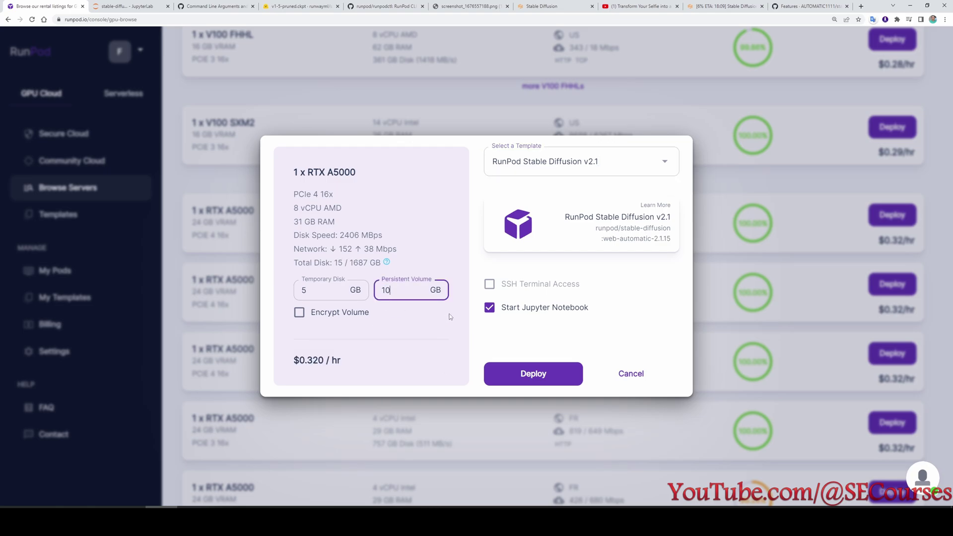
{"action": "type", "text": "0"}
{"action": "left_click", "coordinate": [525, 371]}
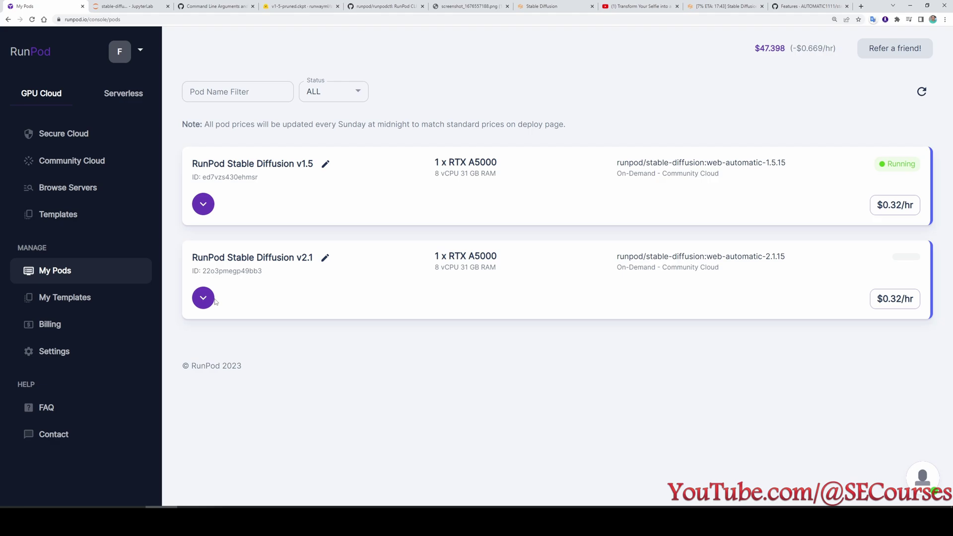
{"action": "left_click", "coordinate": [204, 299]}
Check the grid generation progress, then return to the RunPod pods list.
{"action": "left_click", "coordinate": [139, 6]}
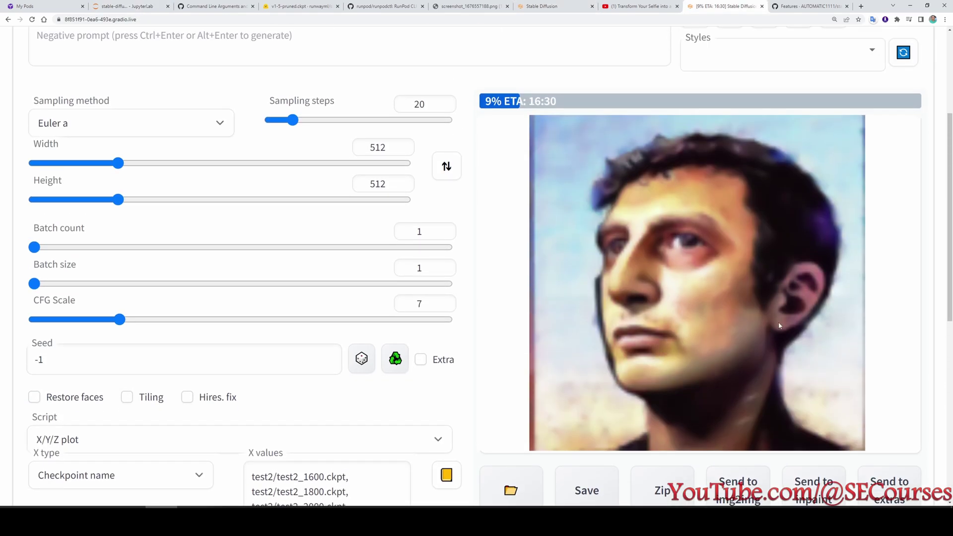
{"action": "scroll", "coordinate": [668, 186], "scroll_direction": "up", "scroll_amount": 1}
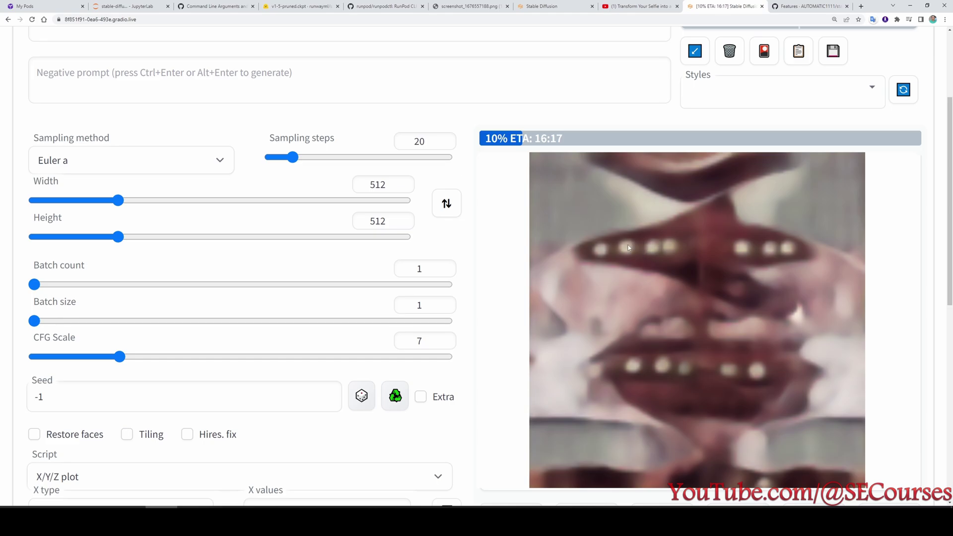
{"action": "left_click", "coordinate": [55, 6]}
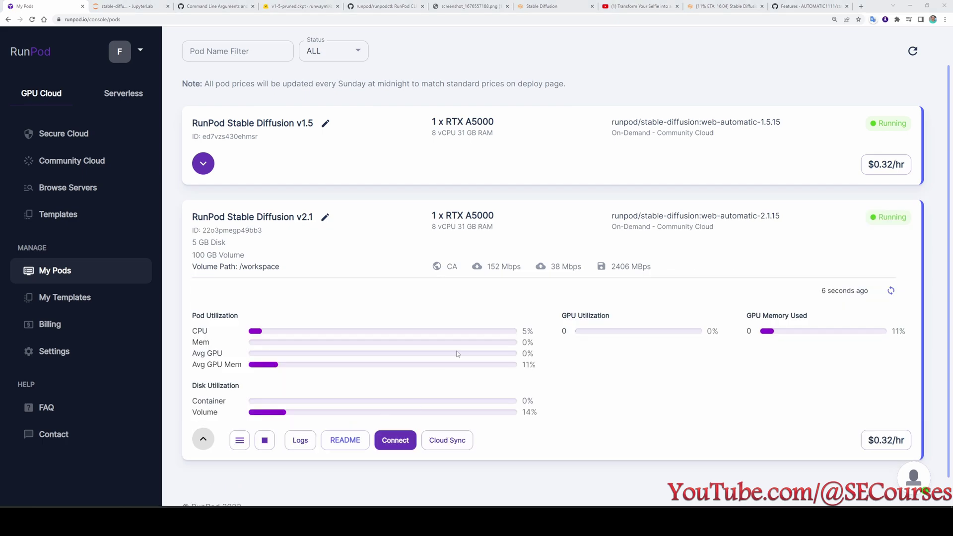
Connect to JupyterLab on the v2.1 pod, retrying after the first attempt fails.
{"action": "left_click", "coordinate": [388, 441]}
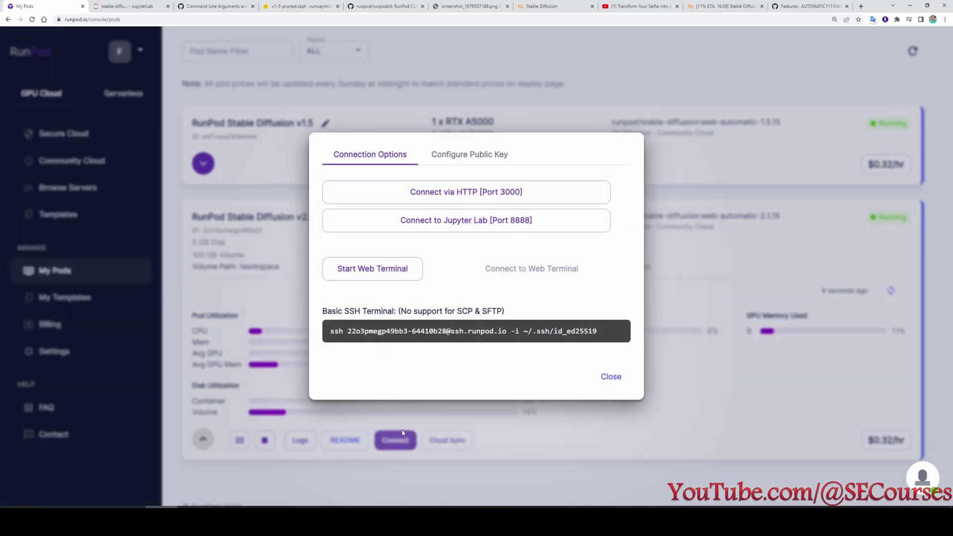
{"action": "left_click", "coordinate": [452, 223]}
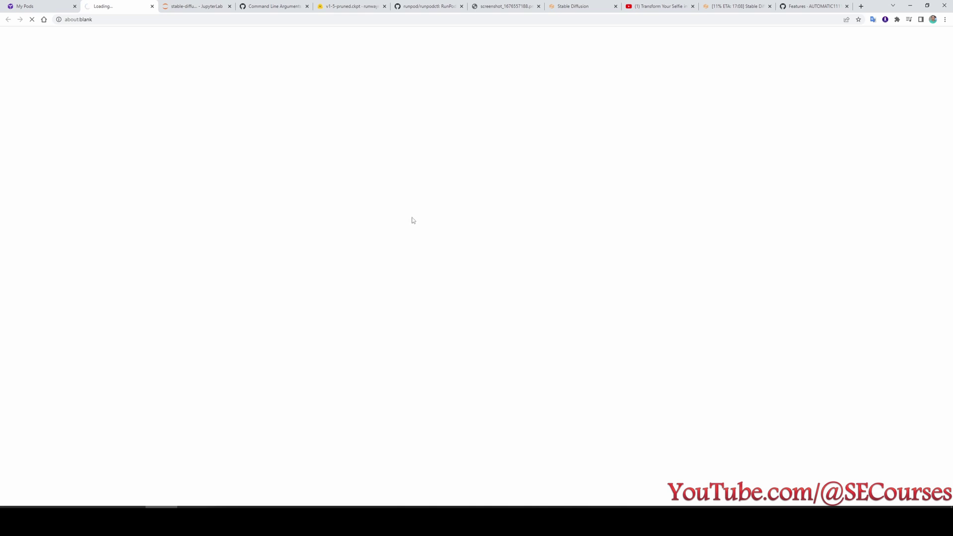
{"action": "key", "text": "ctrl+shift+Tab"}
{"action": "left_click", "coordinate": [611, 376]}
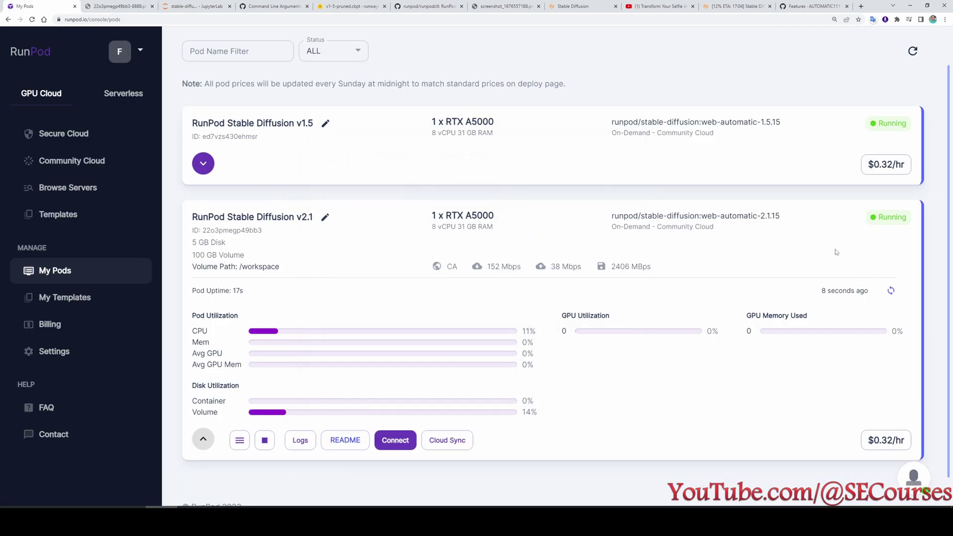
{"action": "left_click", "coordinate": [387, 443]}
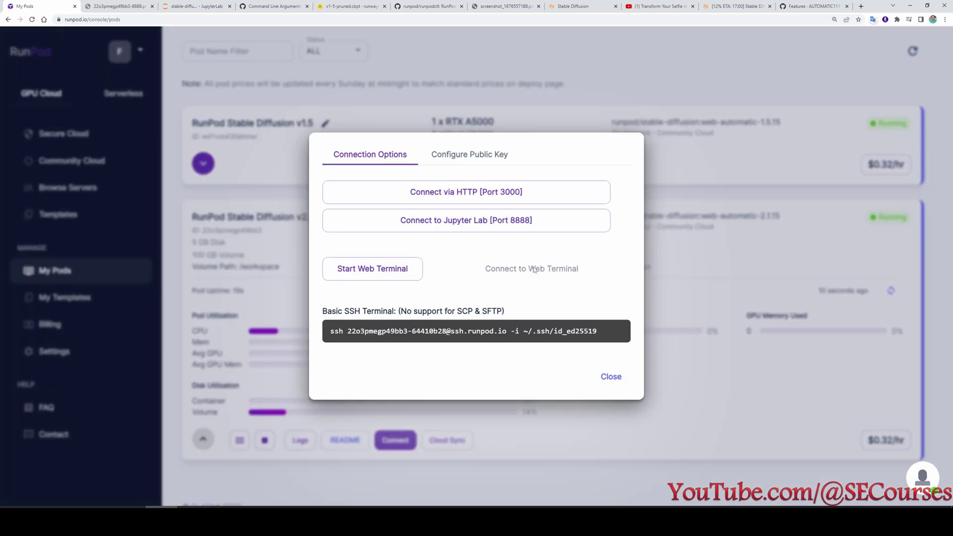
{"action": "left_click", "coordinate": [461, 227]}
{"action": "left_click", "coordinate": [30, 4]}
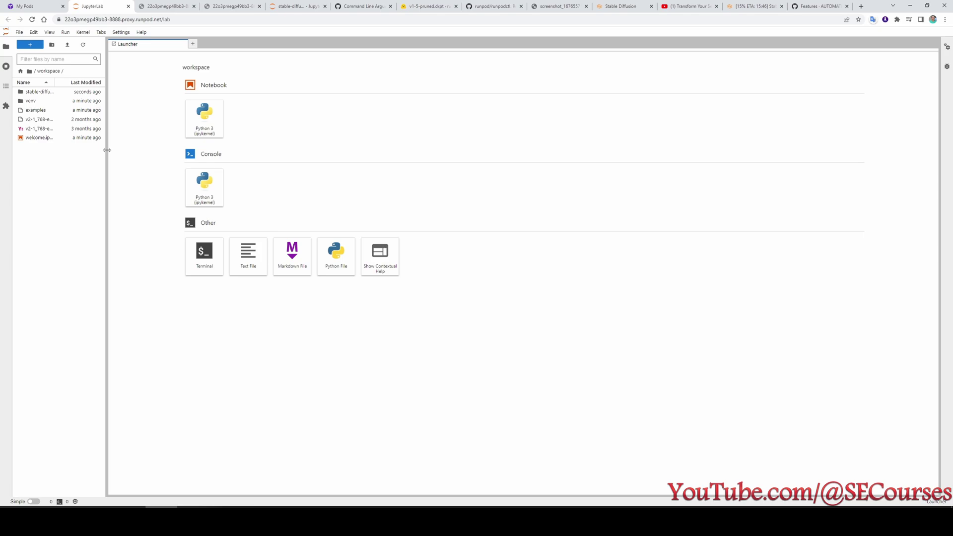
Open webui-user.sh from the stable-diffusion-webui folder.
{"action": "left_click_drag", "start_coordinate": [107, 150], "coordinate": [145, 151]}
{"action": "double_click", "coordinate": [47, 92]}
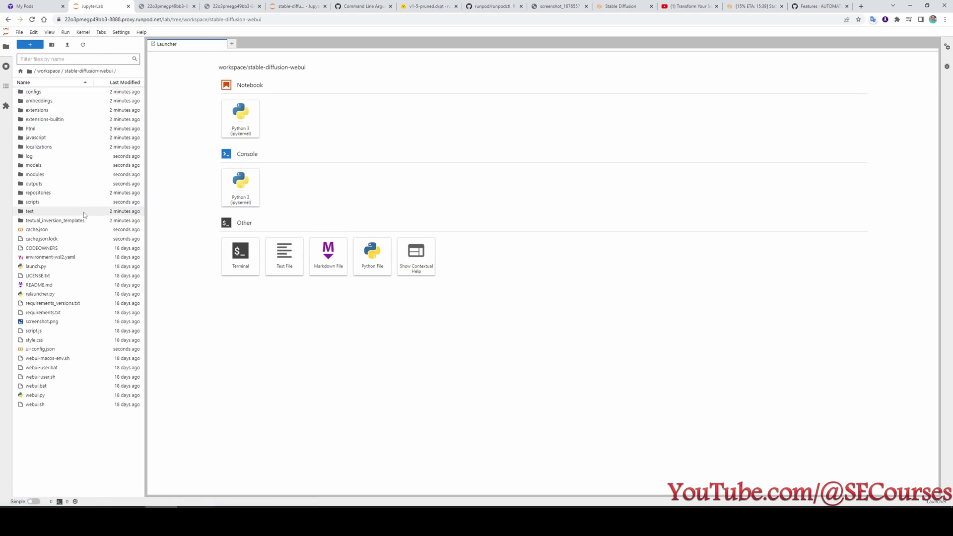
{"action": "double_click", "coordinate": [41, 377]}
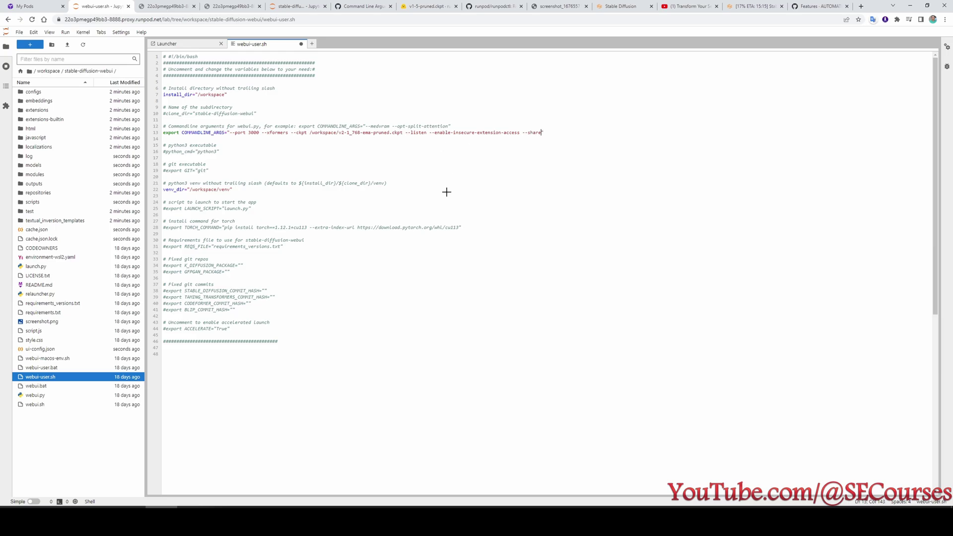
Remove --xformers from the launch arguments and save webui-user.sh.
{"action": "scroll", "coordinate": [447, 192], "scroll_direction": "up", "scroll_amount": 4}
{"action": "left_click_drag", "start_coordinate": [505, 213], "coordinate": [454, 213]}
{"action": "key", "text": "BackSpace"}
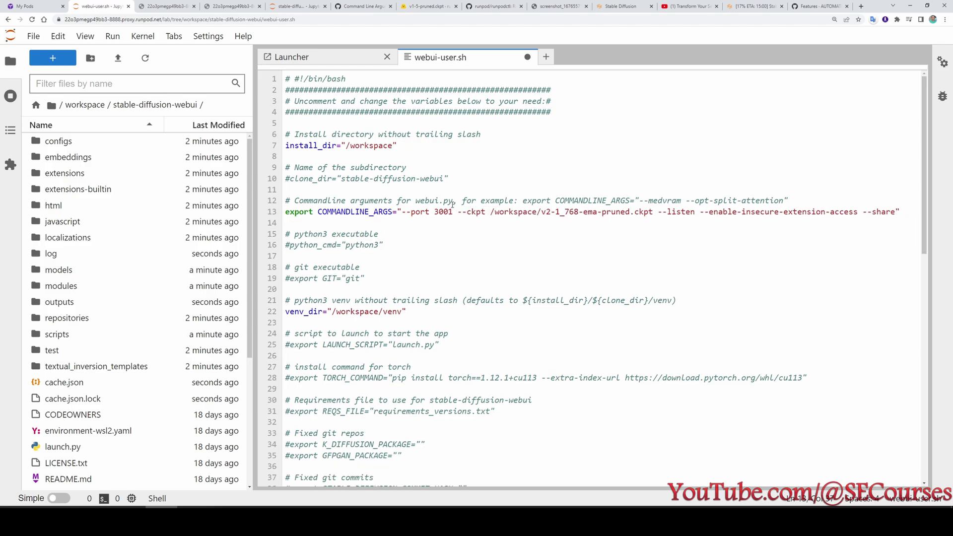
{"action": "key", "text": "ctrl+s"}
Run 'python relauncher.py' in a new terminal to relaunch the web UI.
{"action": "left_click", "coordinate": [10, 95]}
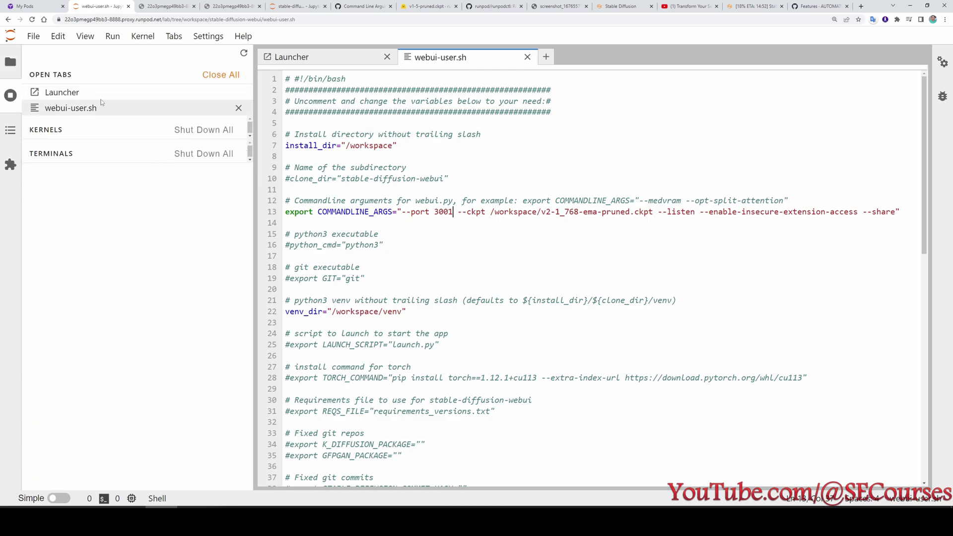
{"action": "left_click", "coordinate": [11, 62]}
{"action": "left_click", "coordinate": [48, 65]}
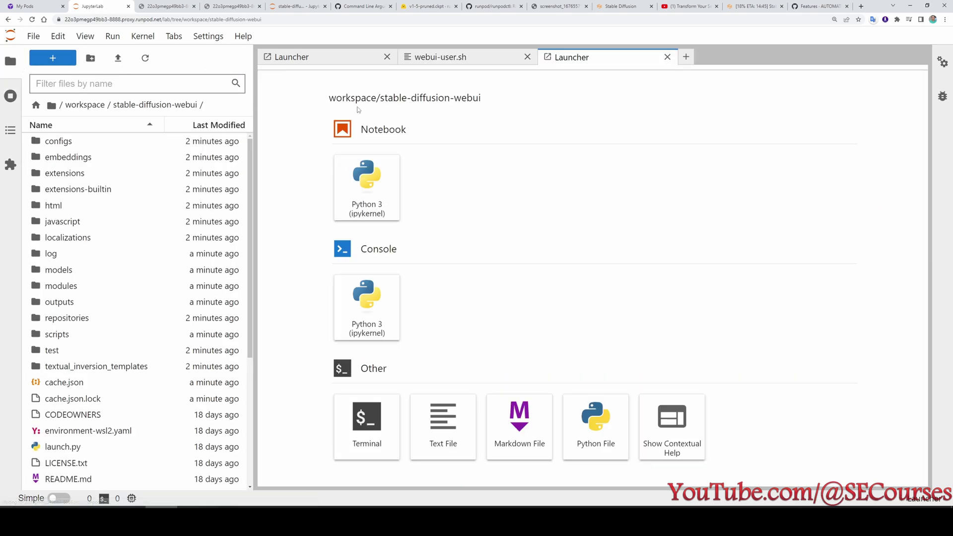
{"action": "double_click", "coordinate": [386, 417]}
{"action": "scroll", "coordinate": [134, 362], "scroll_direction": "down", "scroll_amount": 4}
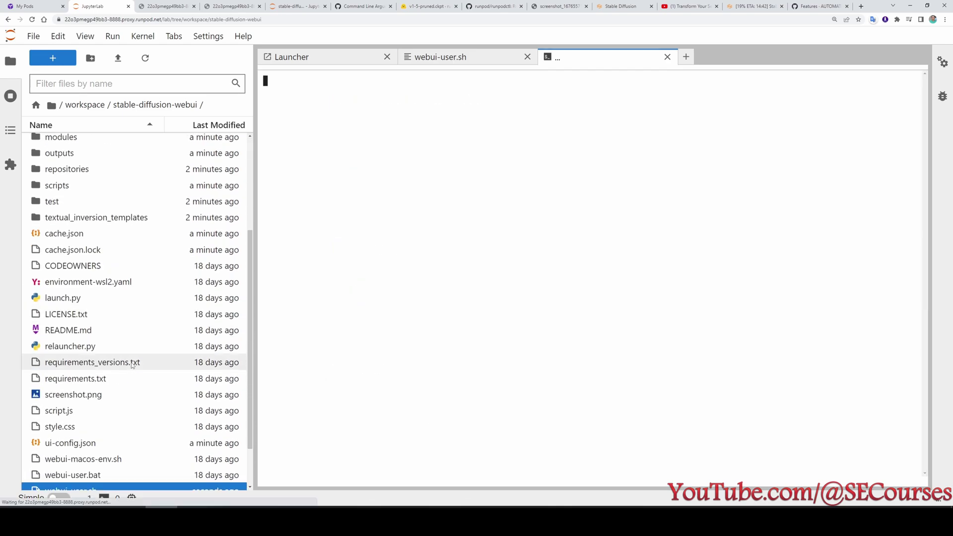
{"action": "left_click", "coordinate": [100, 290]}
{"action": "left_click", "coordinate": [625, 174]}
{"action": "type", "text": "python relauncher.py"}
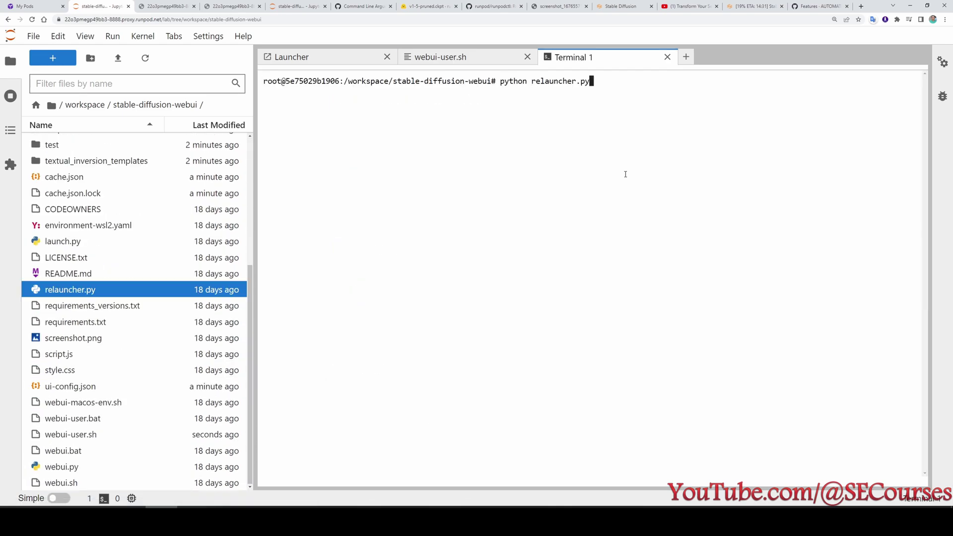
{"action": "key", "text": "Return"}
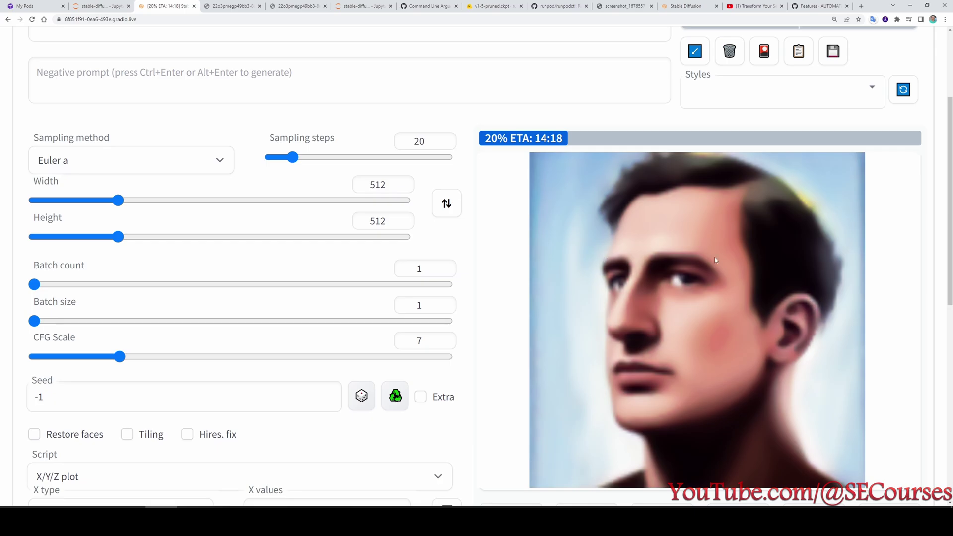
Open the relaunched web UI's public share link in a new browser window.
{"action": "scroll", "coordinate": [675, 282], "scroll_direction": "up", "scroll_amount": 3}
{"action": "scroll", "coordinate": [653, 287], "scroll_direction": "down", "scroll_amount": 2}
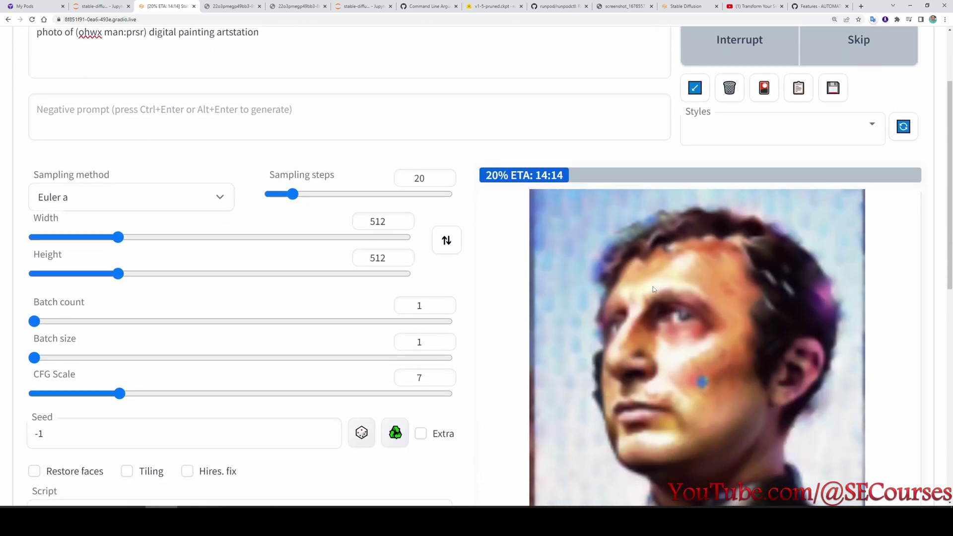
{"action": "scroll", "coordinate": [691, 276], "scroll_direction": "down", "scroll_amount": 2}
{"action": "scroll", "coordinate": [692, 276], "scroll_direction": "up", "scroll_amount": 3}
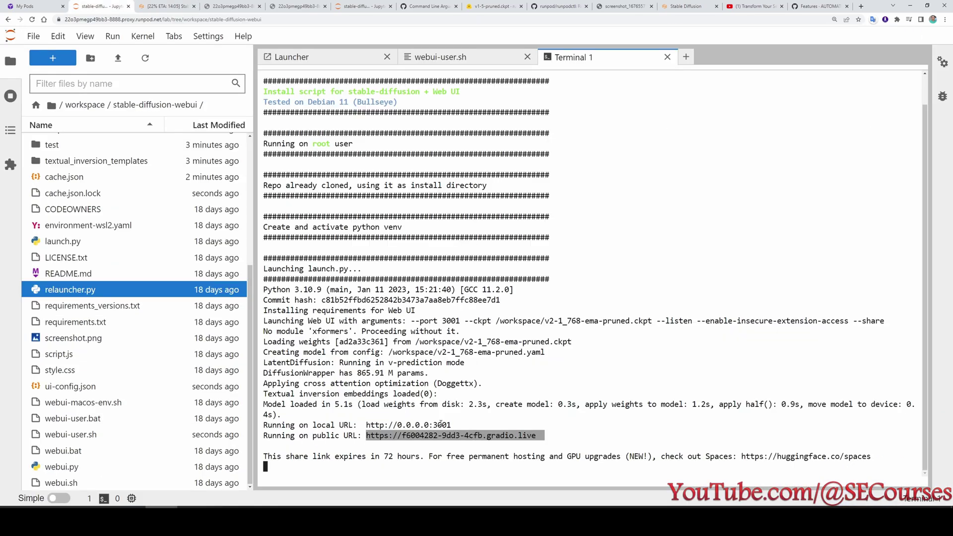
{"action": "key", "text": "ctrl+n"}
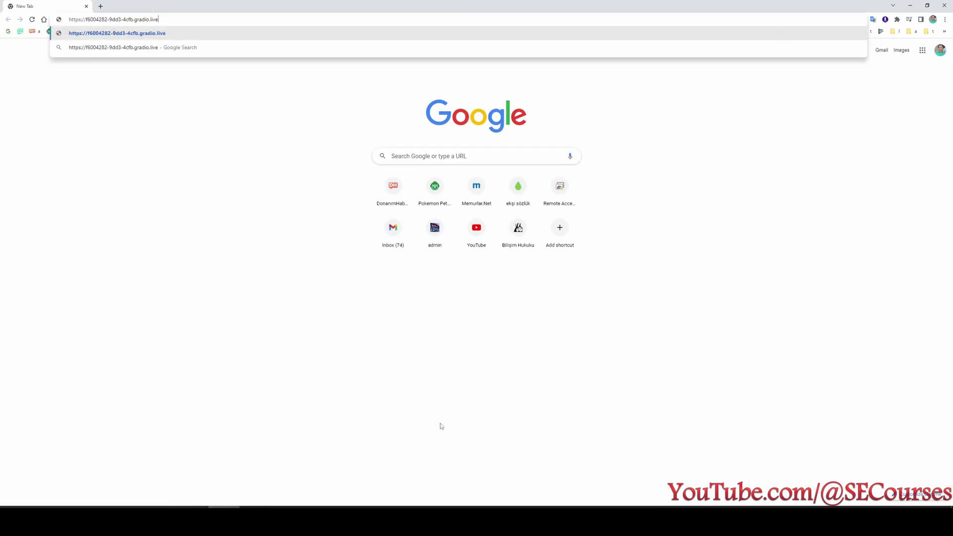
{"action": "key", "text": "Return"}
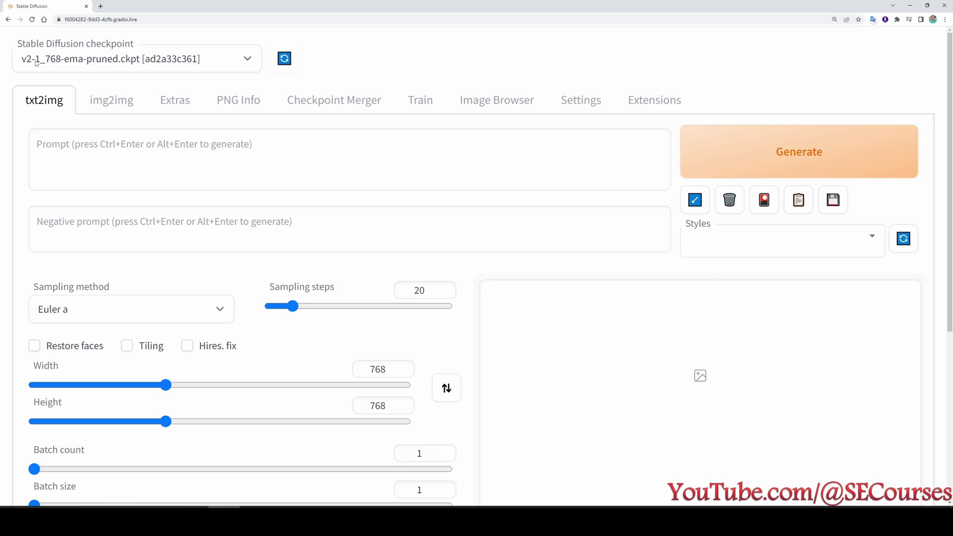
Generate a 768×768 image from the pasted futuristic tank prompt.
{"action": "left_click", "coordinate": [145, 165]}
{"action": "type", "text": "futuristic tank awesome intricate masterpiece high quality artstation"}
{"action": "key", "text": "ctrl+Return"}
{"action": "scroll", "coordinate": [144, 166], "scroll_direction": "down", "scroll_amount": 1}
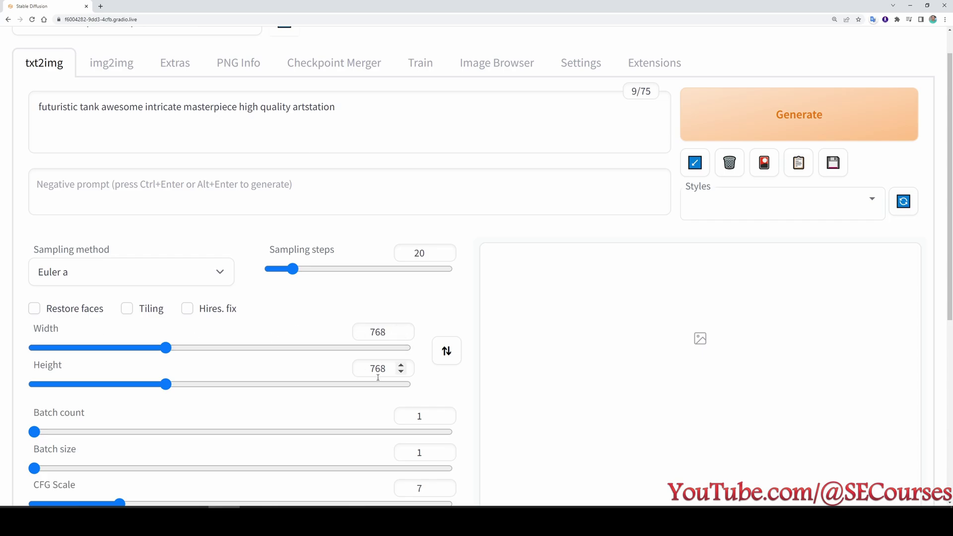
Read the NansException and select its --no-half recommendation.
{"action": "scroll", "coordinate": [378, 377], "scroll_direction": "up", "scroll_amount": 1}
{"action": "scroll", "coordinate": [446, 377], "scroll_direction": "down", "scroll_amount": 7}
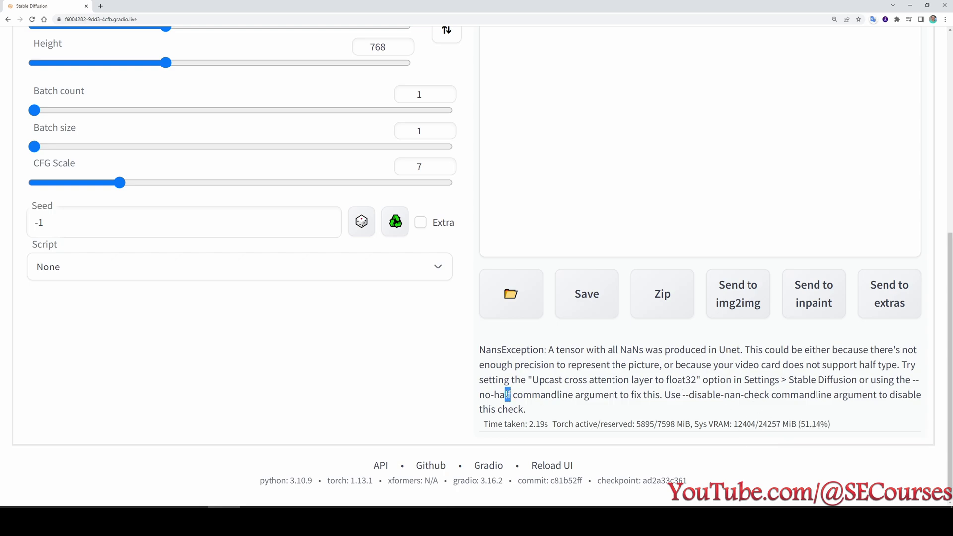
{"action": "left_click_drag", "start_coordinate": [512, 395], "coordinate": [914, 382]}
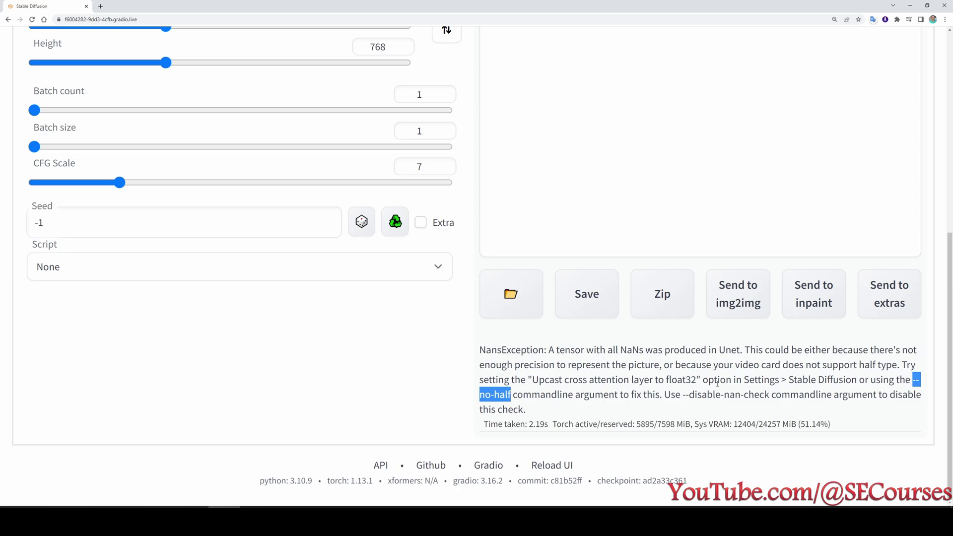
{"action": "scroll", "coordinate": [705, 407], "scroll_direction": "up", "scroll_amount": 7}
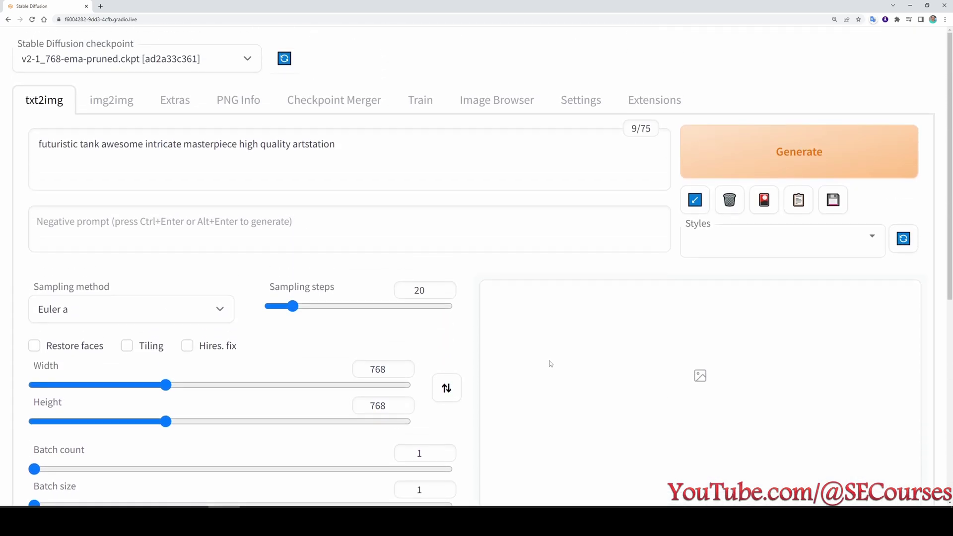
Add --no-half --no-half-vae --precision to webui-user.sh's launch arguments and save it.
{"action": "left_click", "coordinate": [162, 519]}
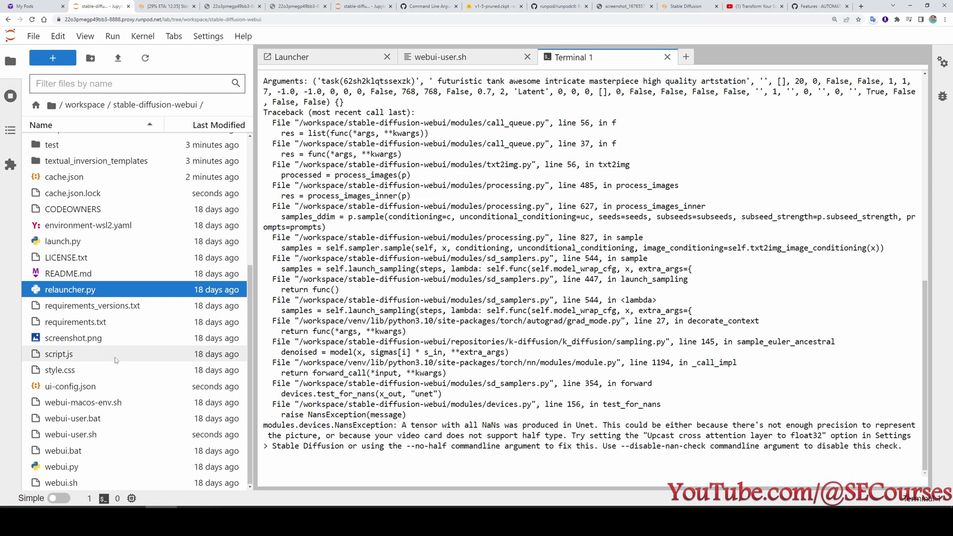
{"action": "left_click", "coordinate": [77, 439]}
{"action": "double_click", "coordinate": [77, 440]}
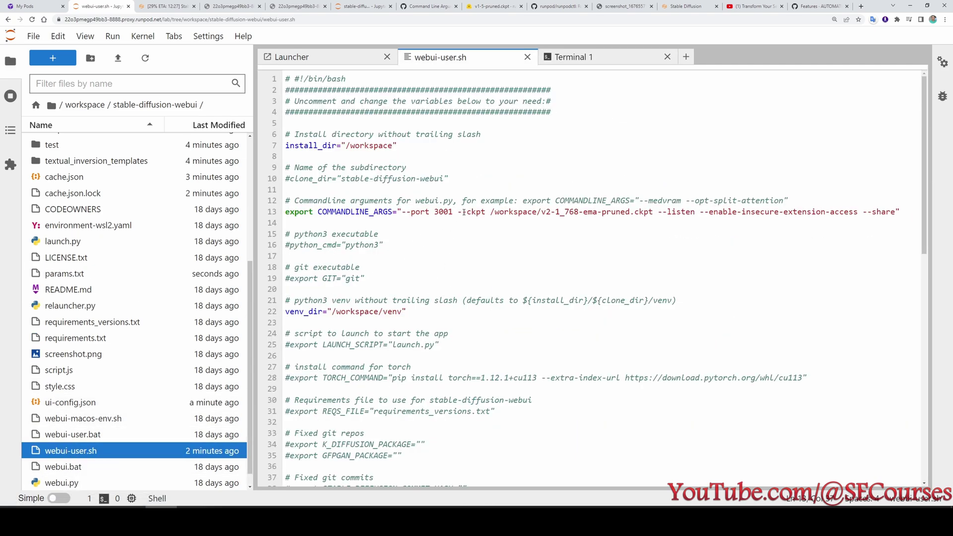
{"action": "type", "text": "--no-half --no-half-vae --precision"}
{"action": "key", "text": "ctrl+s"}
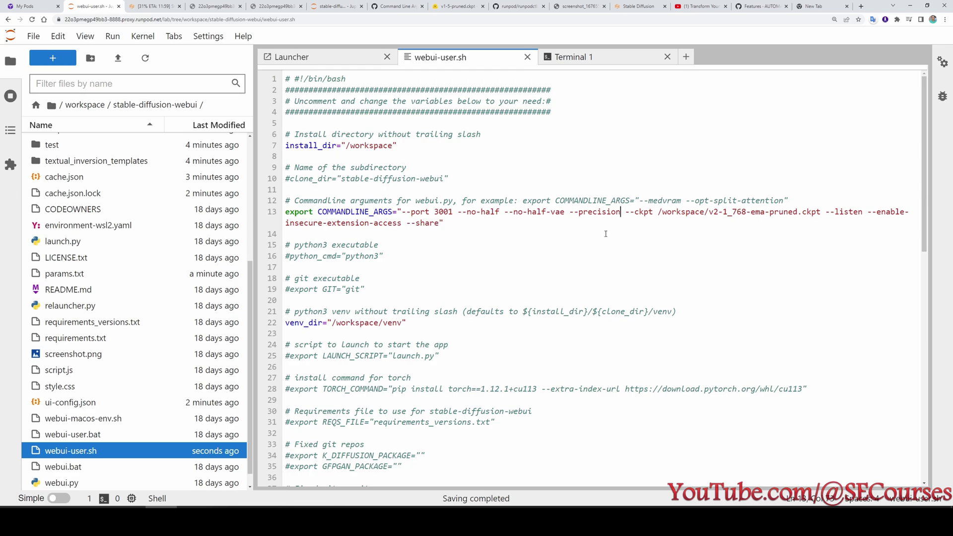
Review the added flags and the NaN traceback, then close the old terminal.
{"action": "left_click_drag", "start_coordinate": [457, 214], "coordinate": [614, 214]}
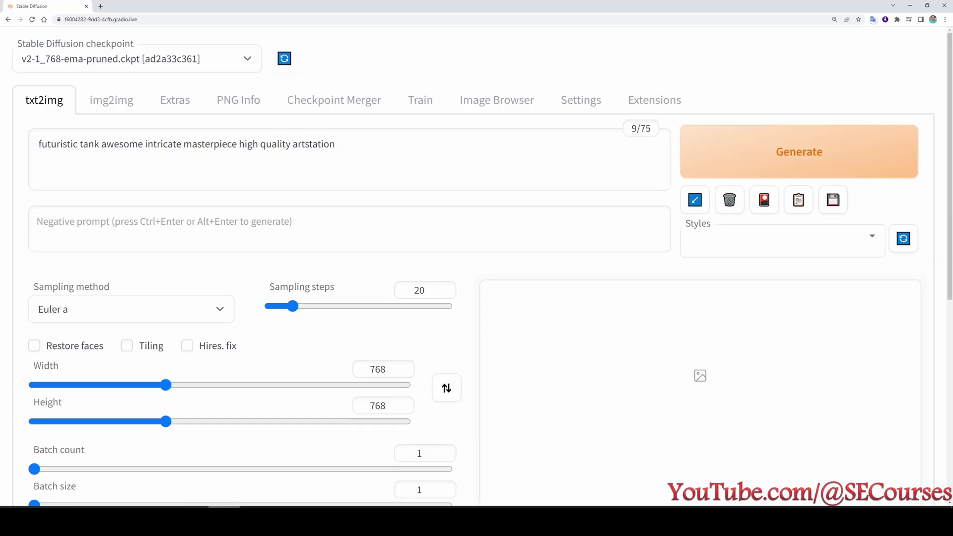
{"action": "scroll", "coordinate": [553, 424], "scroll_direction": "down", "scroll_amount": 3}
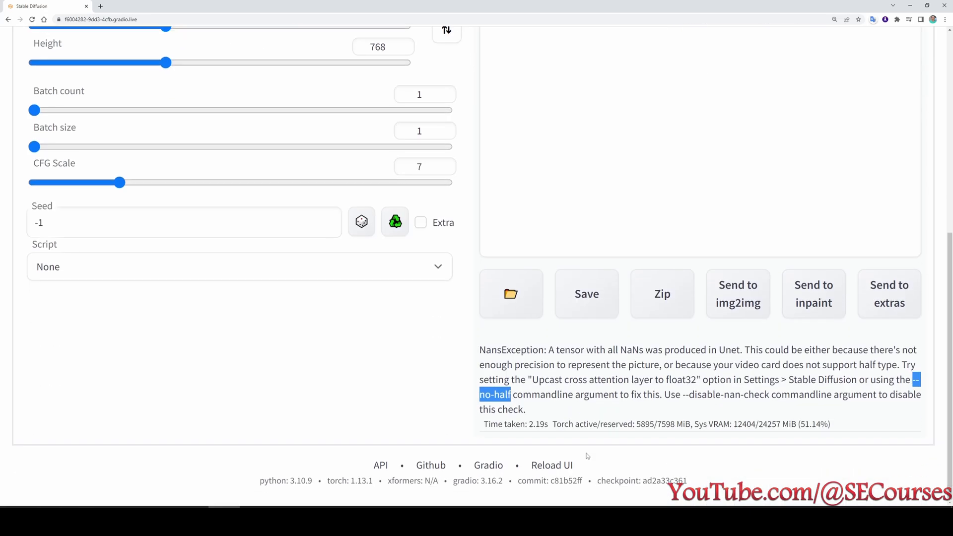
{"action": "left_click_drag", "start_coordinate": [712, 413], "coordinate": [548, 365]}
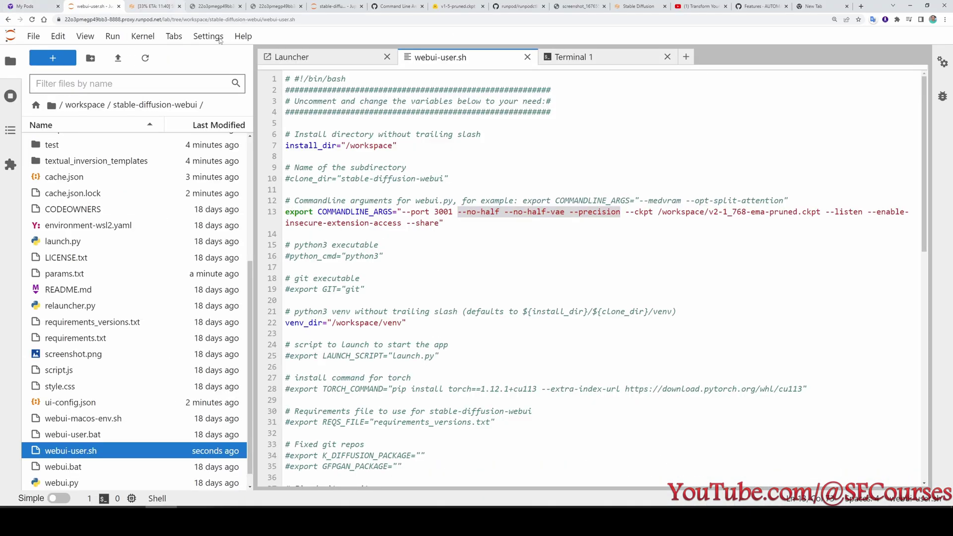
{"action": "left_click", "coordinate": [571, 56]}
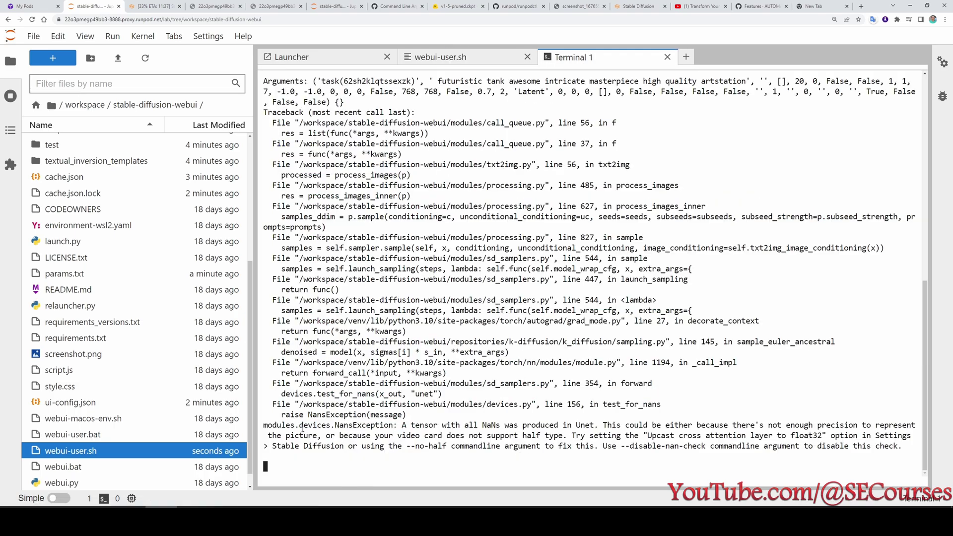
{"action": "left_click_drag", "start_coordinate": [277, 426], "coordinate": [927, 448]}
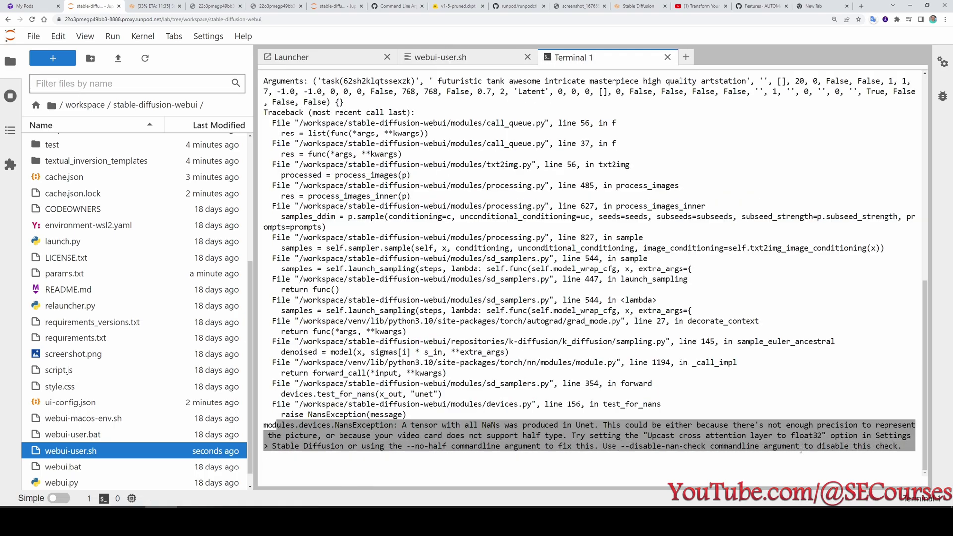
{"action": "left_click", "coordinate": [690, 441]}
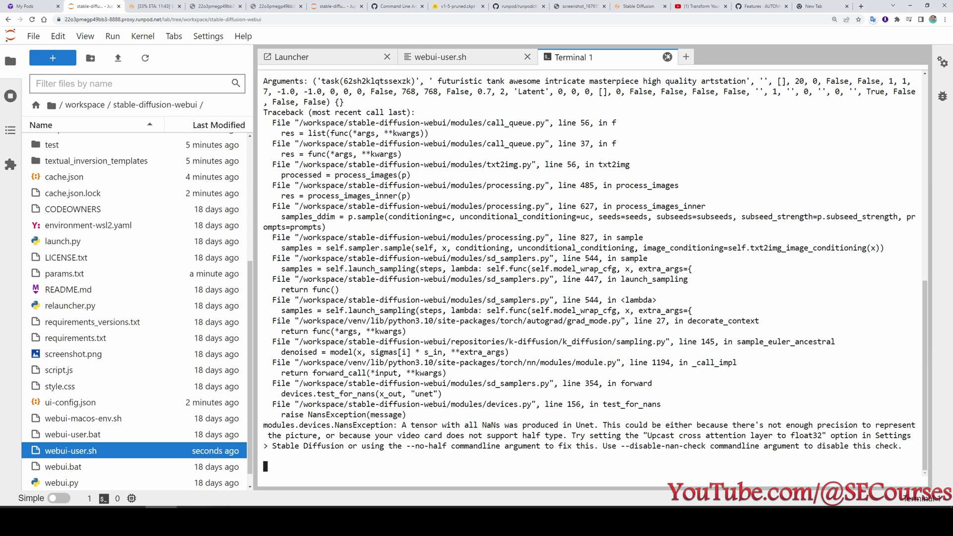
{"action": "left_click", "coordinate": [667, 57]}
Close the script editor and collapse the v2.1 pod's utilization details on RunPod.
{"action": "left_click", "coordinate": [527, 56]}
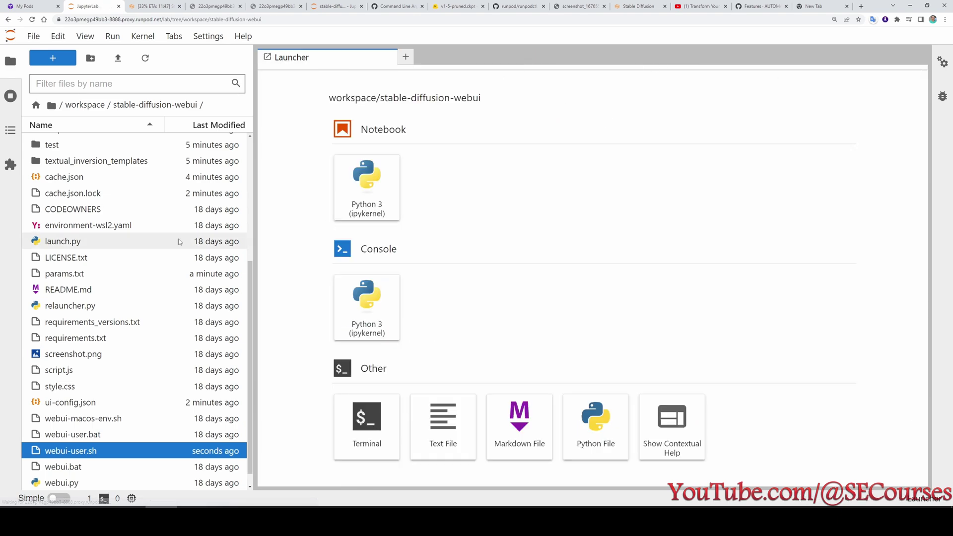
{"action": "key", "text": "ctrl+1"}
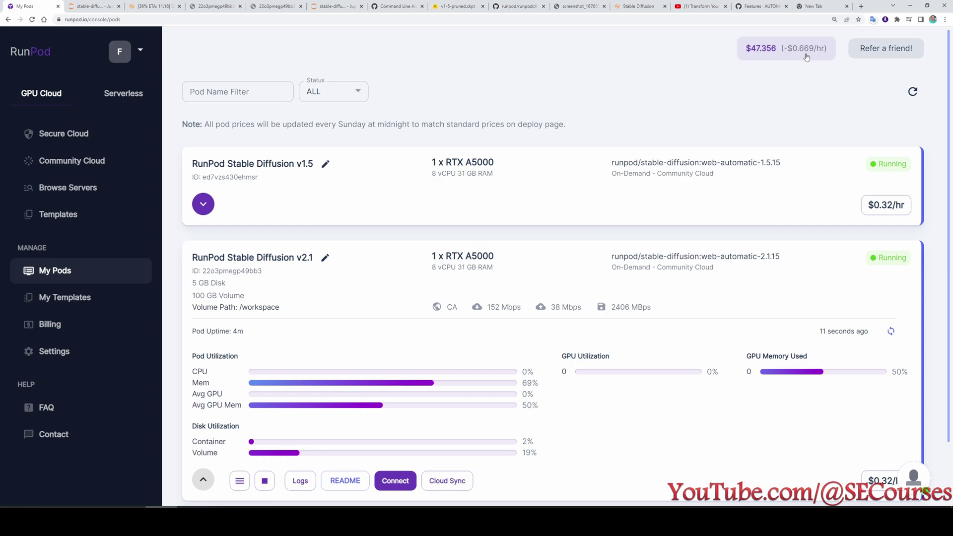
{"action": "scroll", "coordinate": [270, 267], "scroll_direction": "down", "scroll_amount": 2}
{"action": "left_click", "coordinate": [204, 413]}
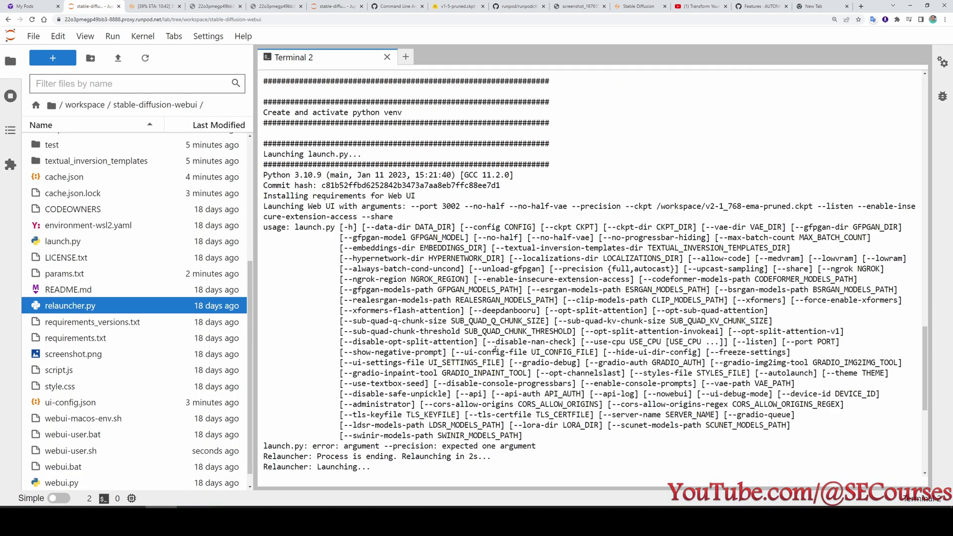
Check the '--precision: expected one argument' error and close the failing relaunch terminal.
{"action": "double_click", "coordinate": [620, 207]}
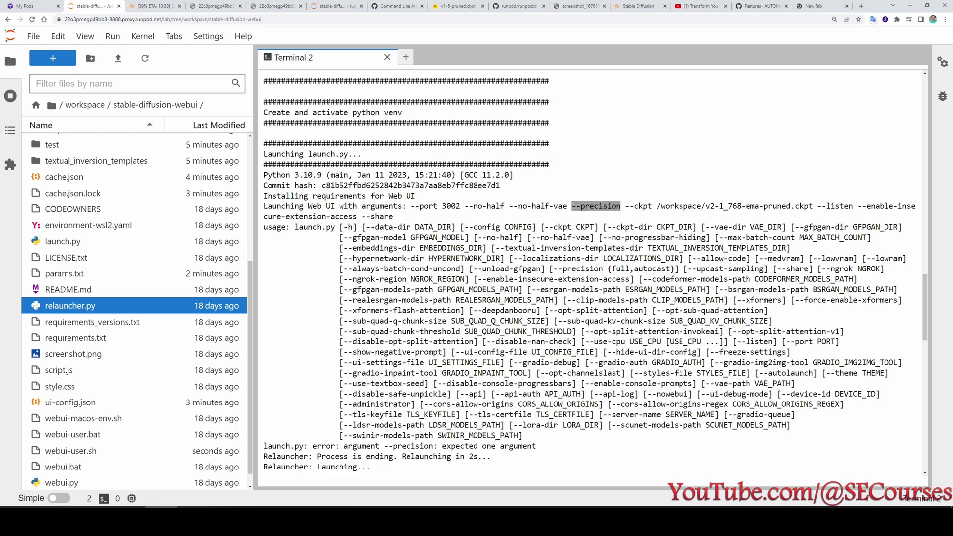
{"action": "left_click_drag", "start_coordinate": [344, 387], "coordinate": [554, 387]}
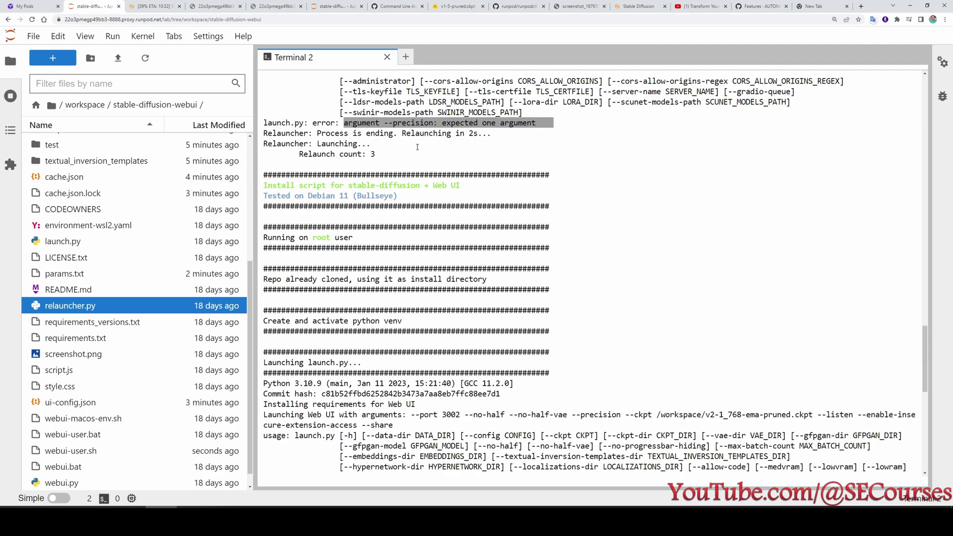
{"action": "left_click", "coordinate": [388, 57]}
Change webui-user.sh to pass --precision full and save it.
{"action": "double_click", "coordinate": [70, 450]}
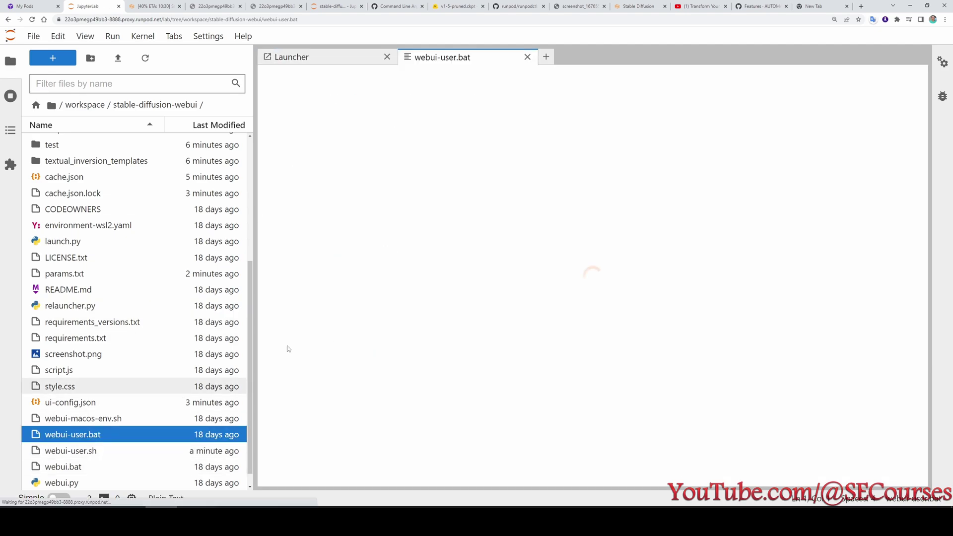
{"action": "left_click", "coordinate": [620, 212]}
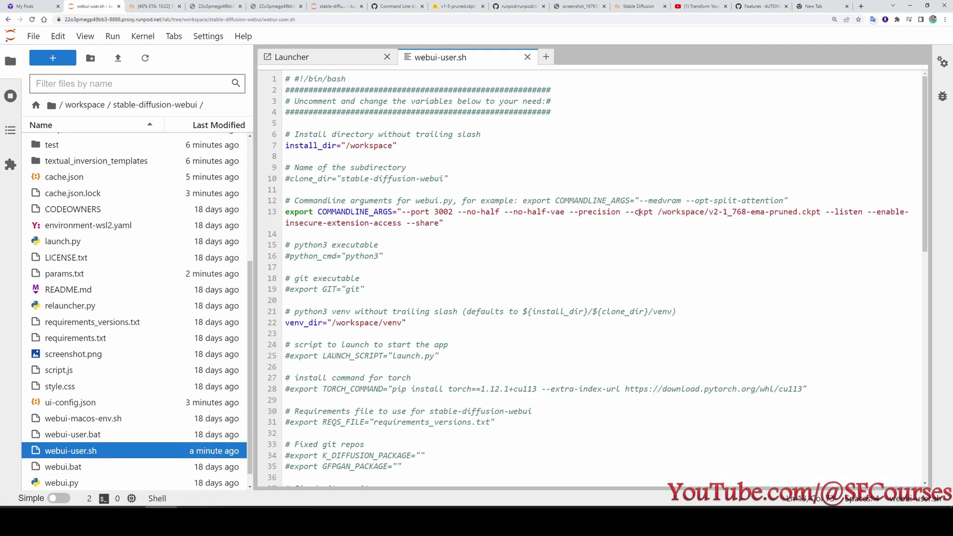
{"action": "type", "text": "full"}
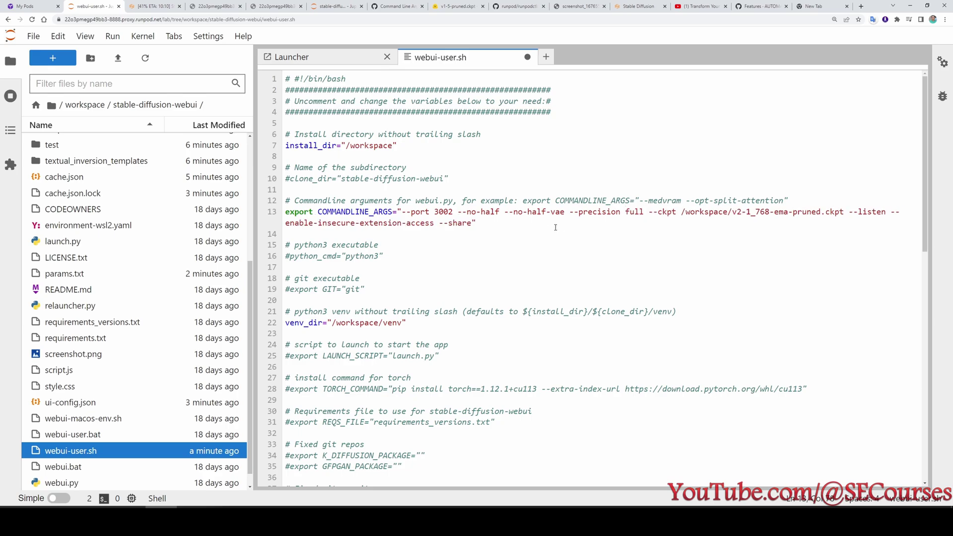
{"action": "left_click", "coordinate": [642, 213]}
{"action": "key", "text": "ctrl+s"}
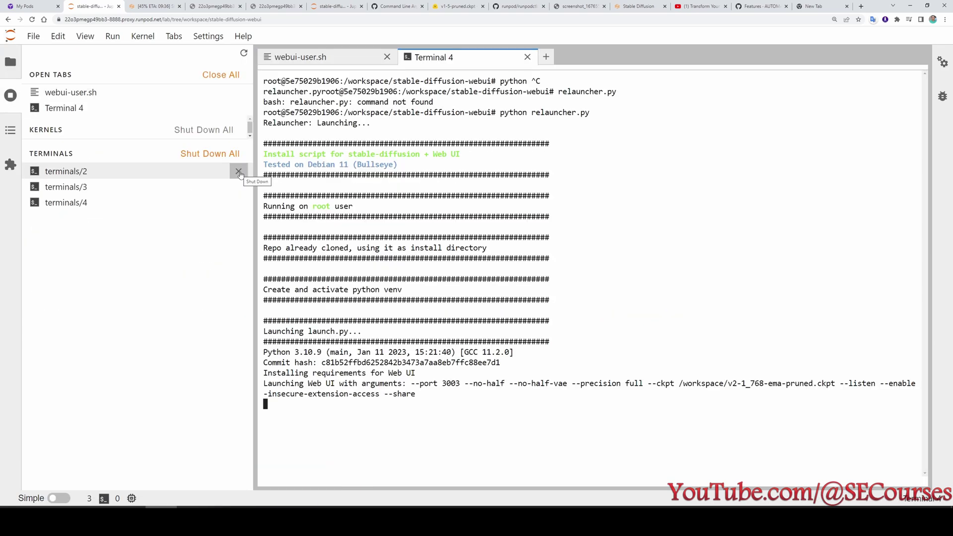
Shut down terminals/2 and copy the public gradio share URL from the relaunch output.
{"action": "left_click", "coordinate": [238, 172]}
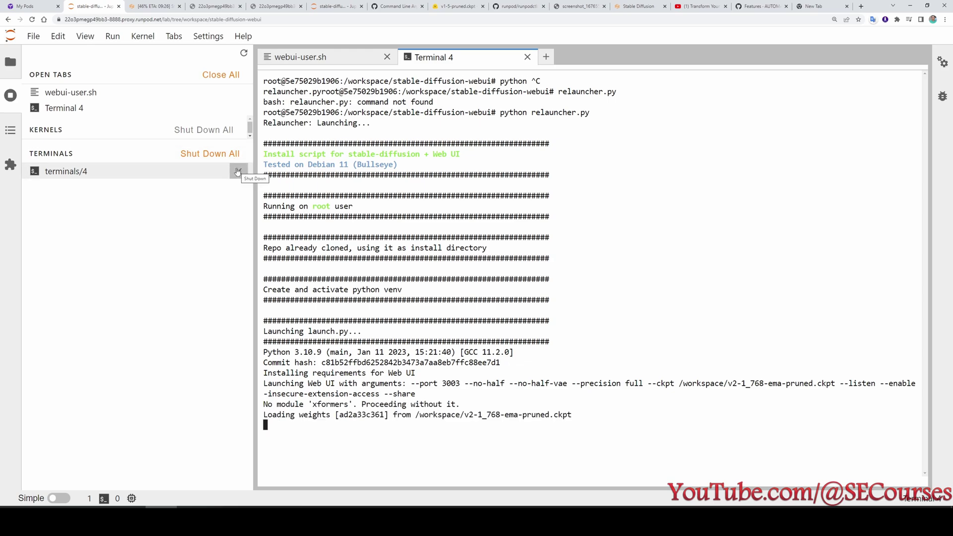
{"action": "key", "text": "ctrl+1"}
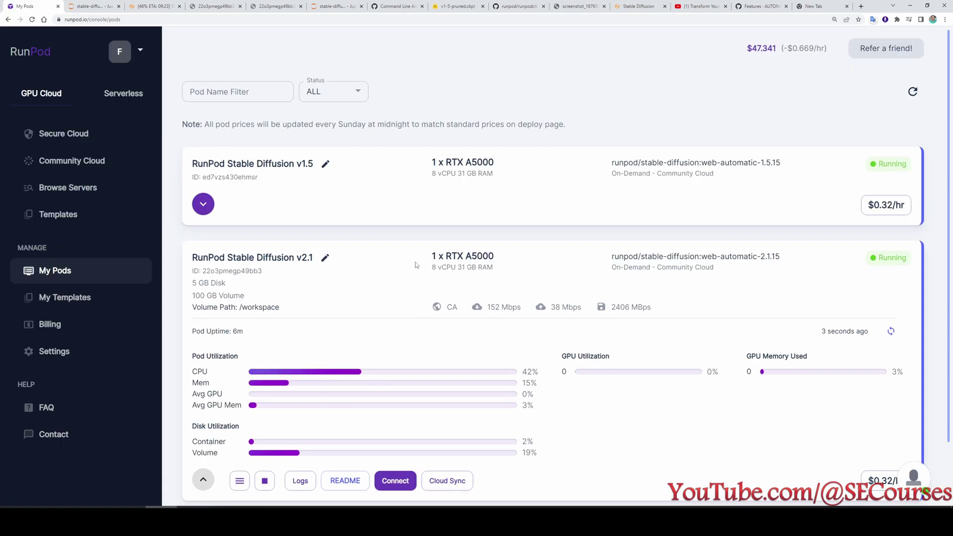
{"action": "scroll", "coordinate": [755, 289], "scroll_direction": "down", "scroll_amount": 2}
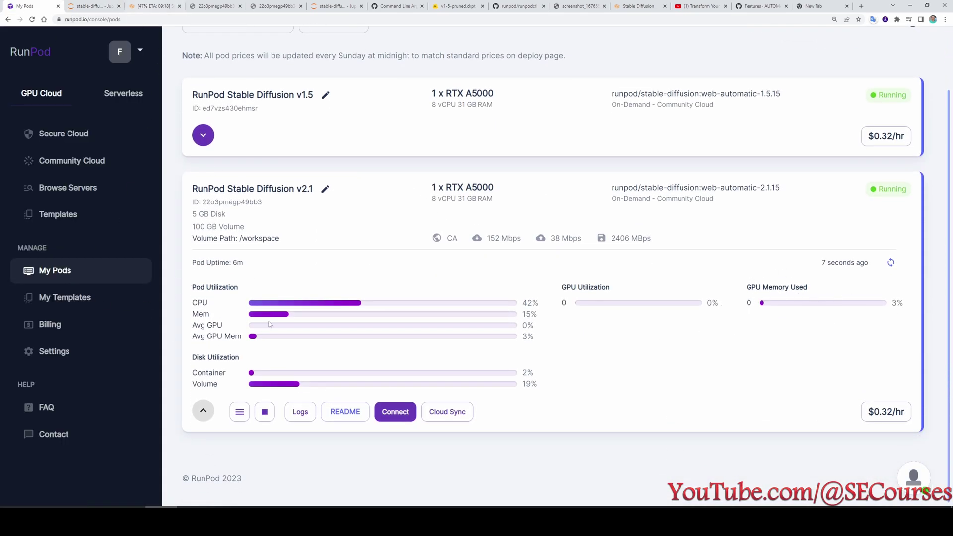
{"action": "left_click", "coordinate": [300, 413]}
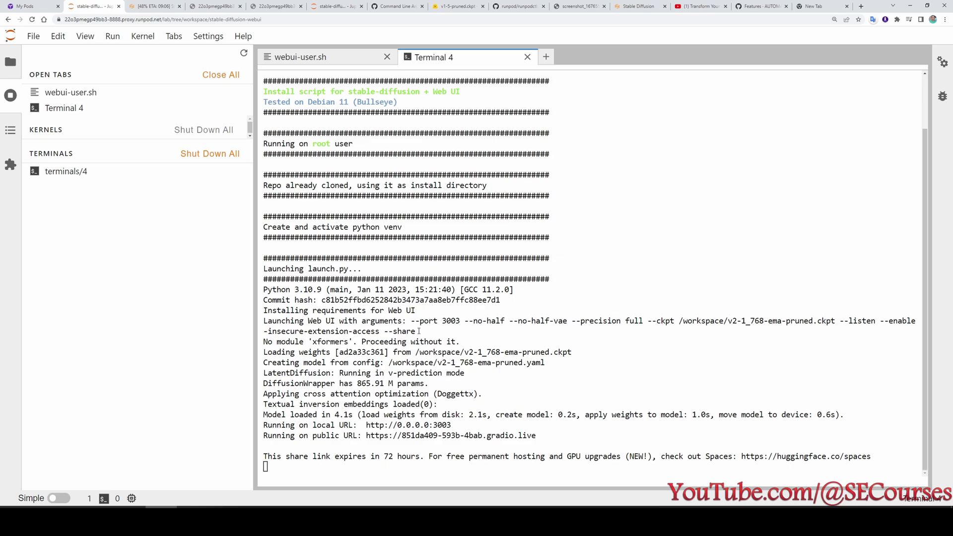
{"action": "left_click_drag", "start_coordinate": [411, 322], "coordinate": [442, 331]}
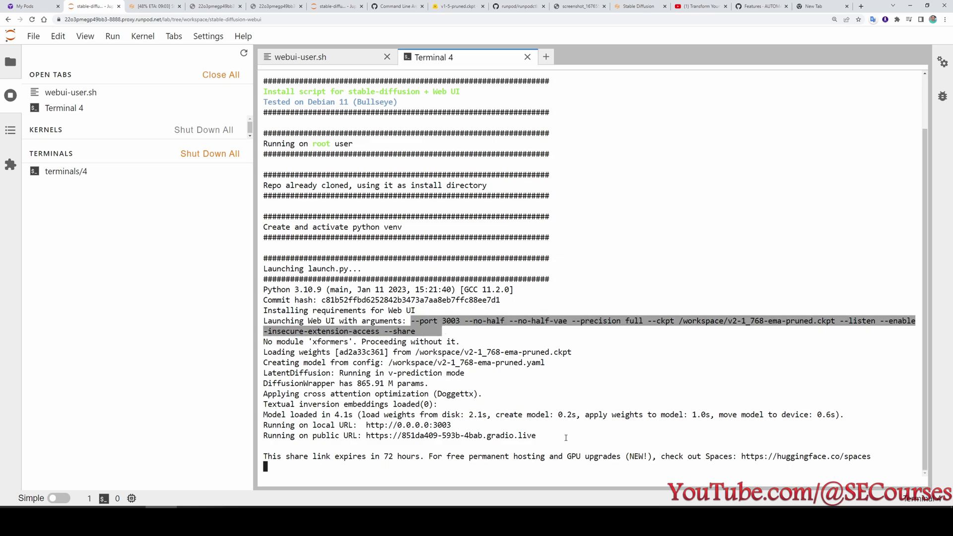
{"action": "left_click_drag", "start_coordinate": [541, 435], "coordinate": [366, 436]}
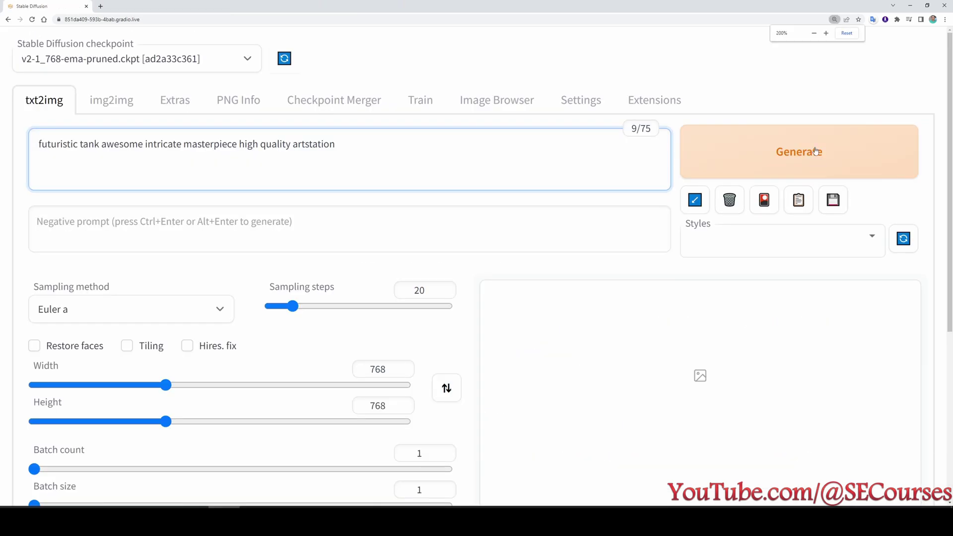
Generate the 768×768 futuristic tank image and confirm it renders without the NaN error.
{"action": "left_click", "coordinate": [799, 151]}
{"action": "scroll", "coordinate": [549, 232], "scroll_direction": "down", "scroll_amount": 2}
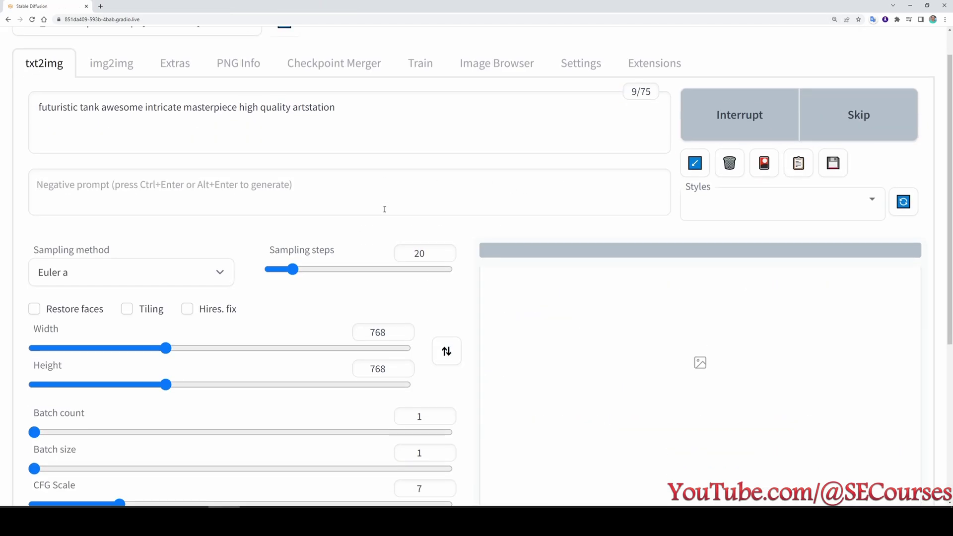
{"action": "scroll", "coordinate": [549, 232], "scroll_direction": "down", "scroll_amount": 1}
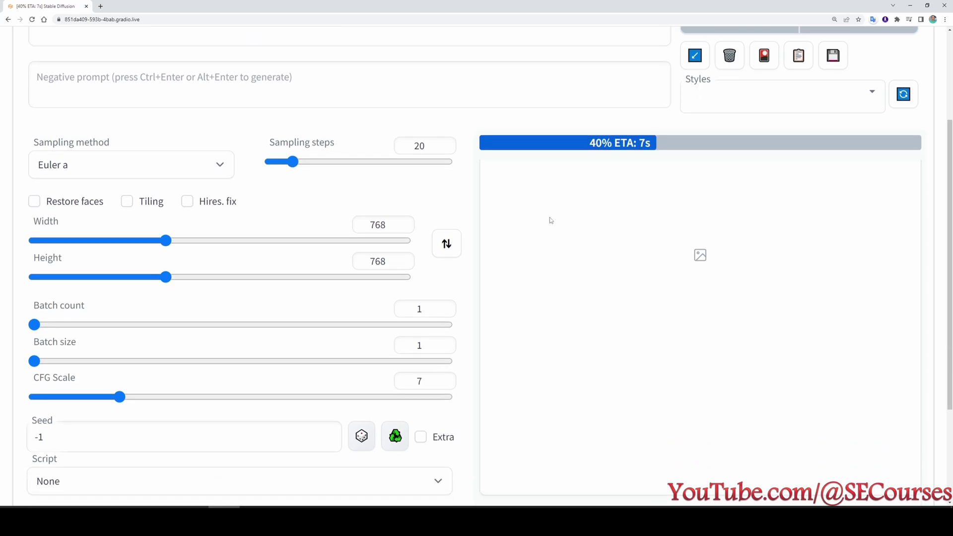
{"action": "scroll", "coordinate": [745, 230], "scroll_direction": "down", "scroll_amount": 4}
{"action": "scroll", "coordinate": [745, 229], "scroll_direction": "up", "scroll_amount": 3}
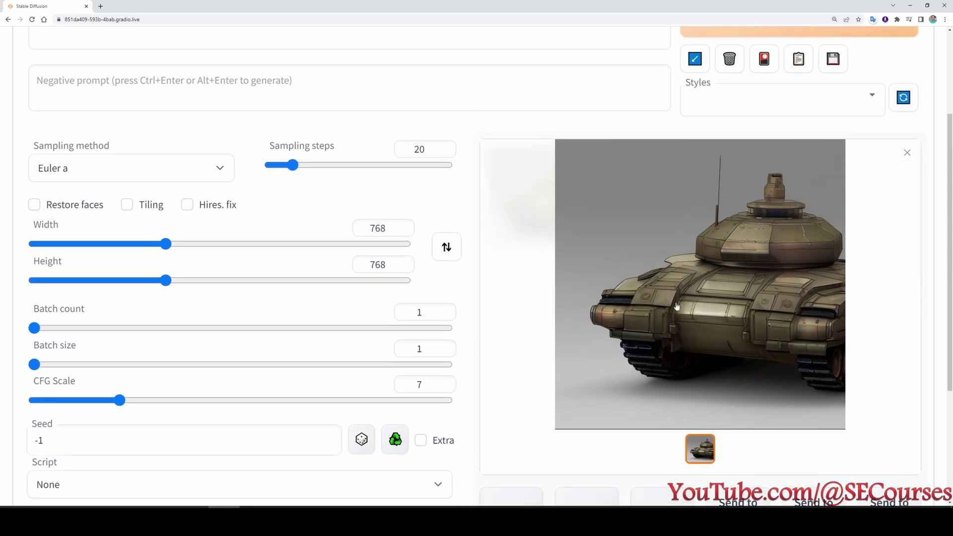
{"action": "scroll", "coordinate": [724, 328], "scroll_direction": "up", "scroll_amount": 3}
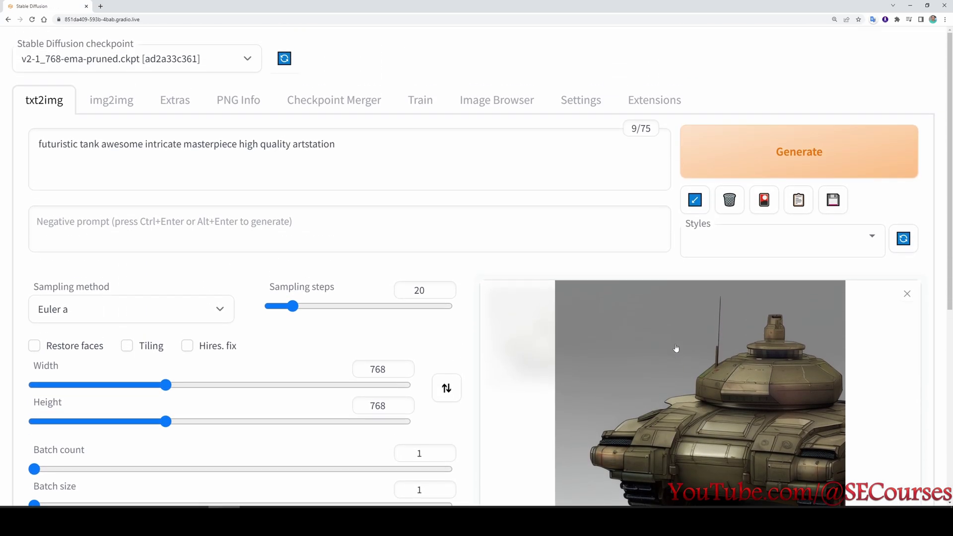
{"action": "left_click", "coordinate": [646, 99]}
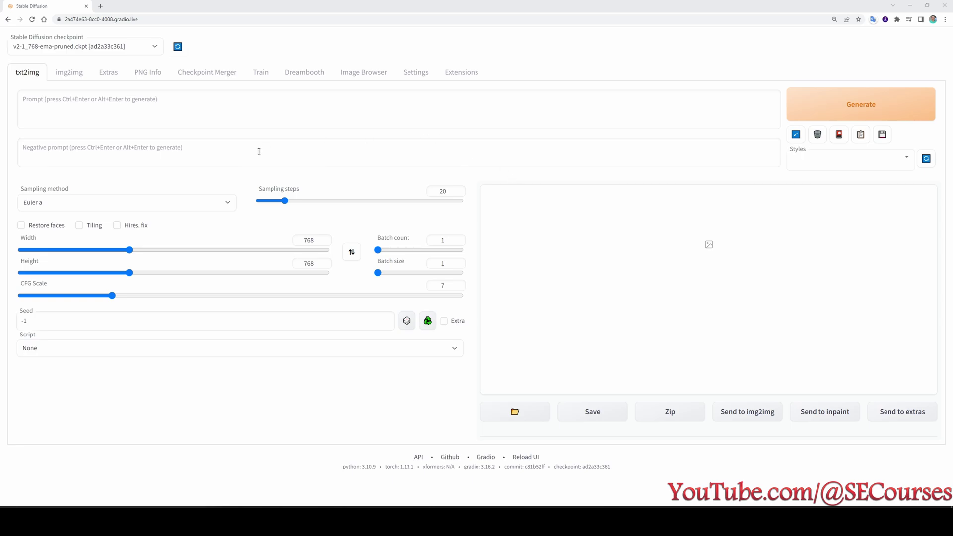
Create Dreambooth model 'test' from v2-1_768-ema-pruned.ckpt with 512x Model unchecked.
{"action": "left_click", "coordinate": [301, 74]}
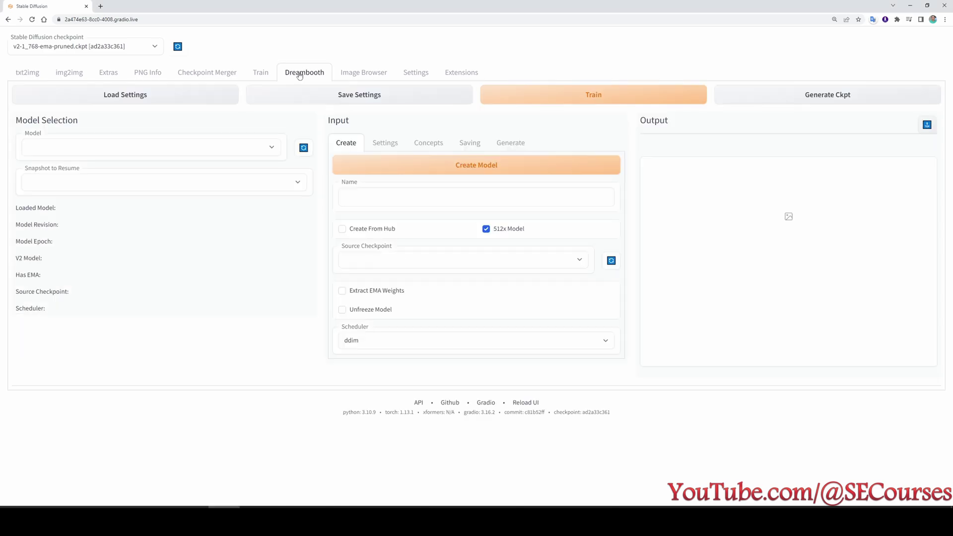
{"action": "left_click", "coordinate": [78, 152]}
{"action": "left_click", "coordinate": [377, 197]}
{"action": "type", "text": "test"}
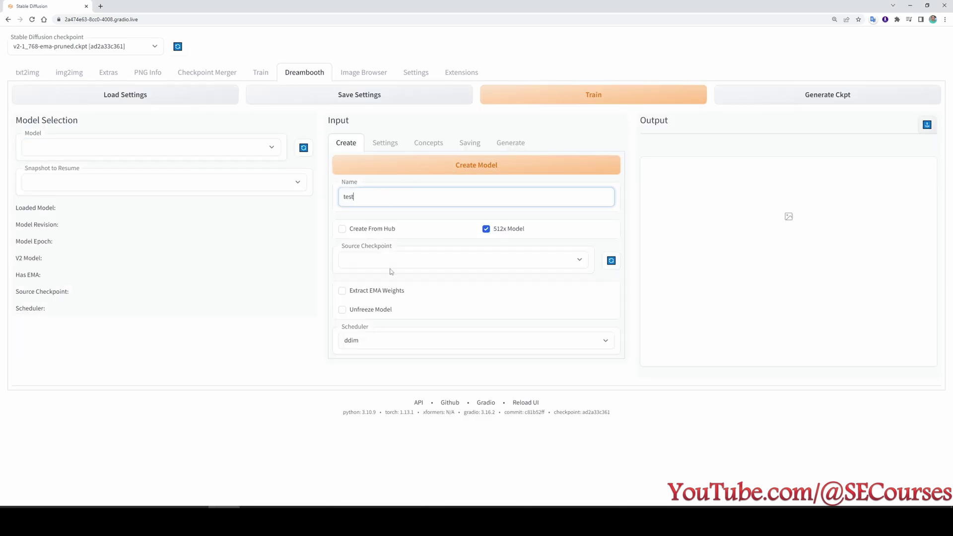
{"action": "left_click", "coordinate": [370, 260]}
{"action": "left_click", "coordinate": [376, 273]}
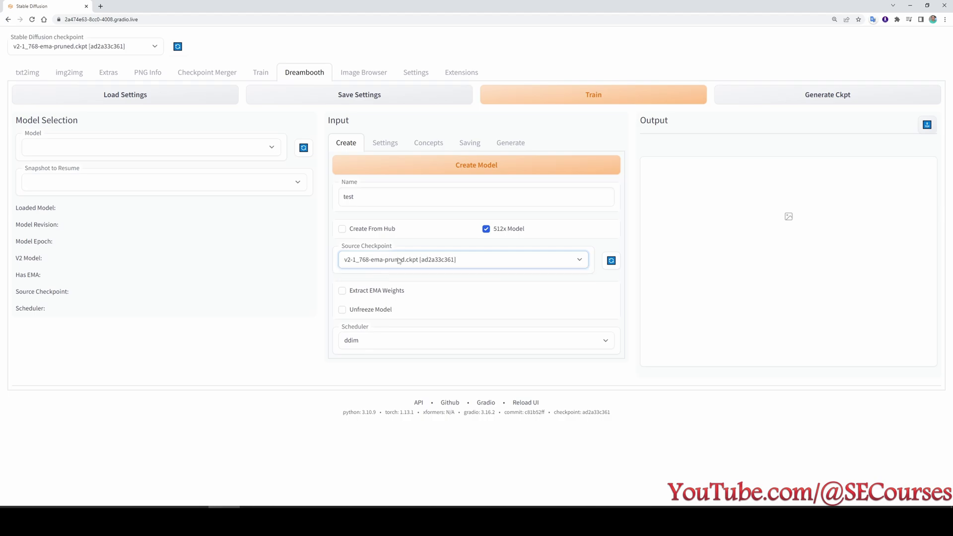
{"action": "left_click", "coordinate": [486, 229]}
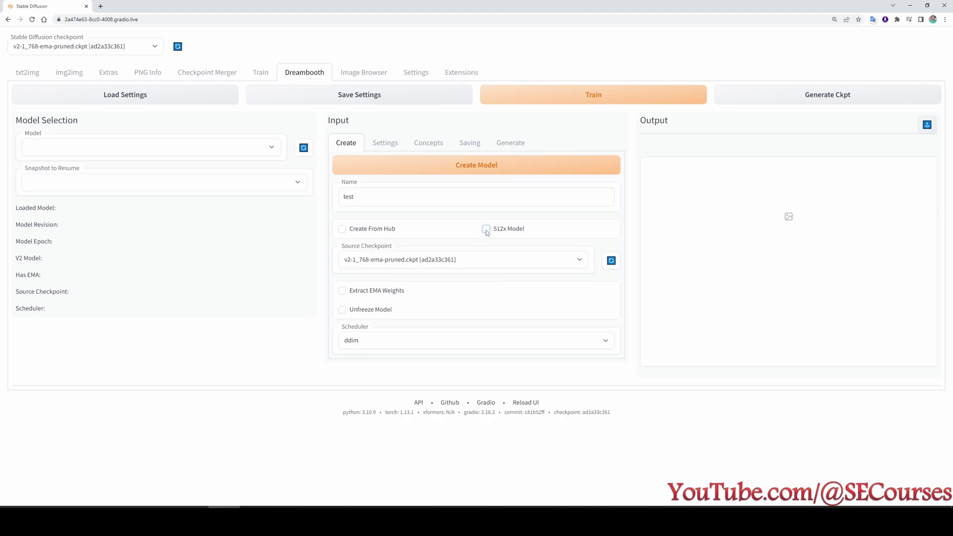
{"action": "left_click", "coordinate": [466, 168]}
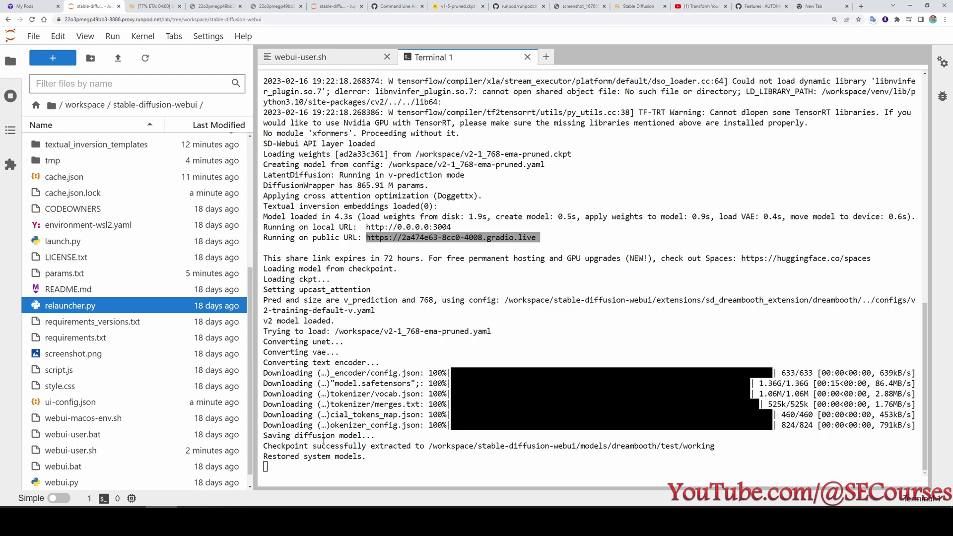
Confirm the extracted checkpoint path and bring up the model's training settings.
{"action": "left_click", "coordinate": [224, 518]}
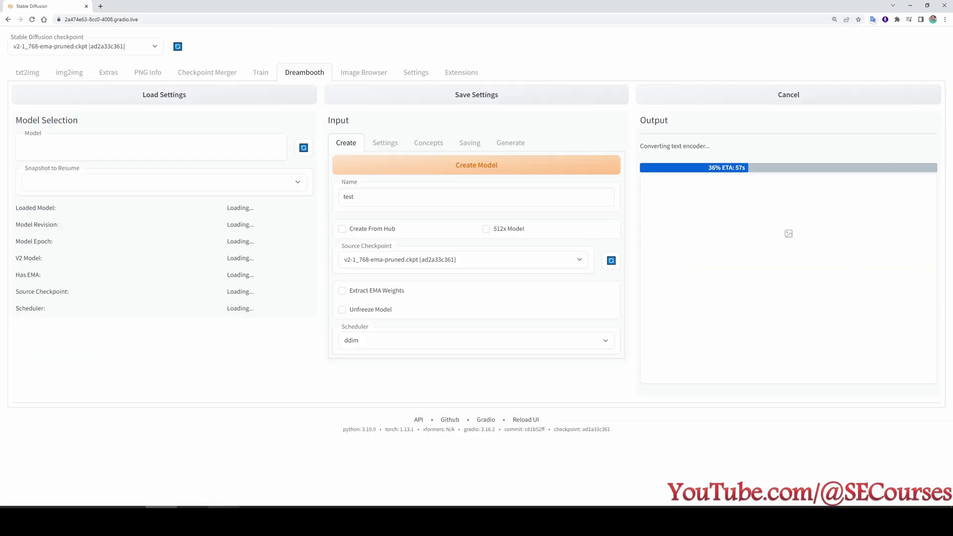
{"action": "left_click_drag", "start_coordinate": [721, 143], "coordinate": [926, 144]}
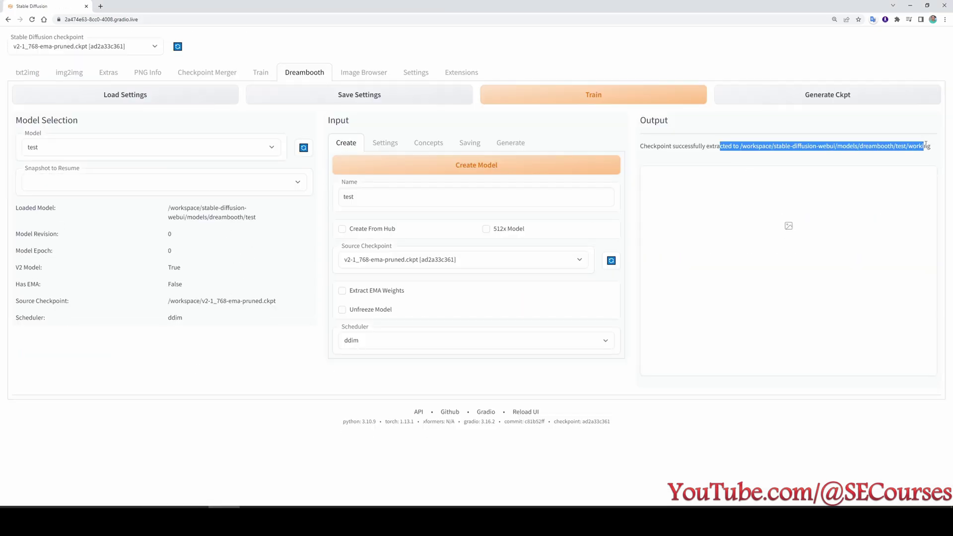
{"action": "left_click", "coordinate": [384, 151]}
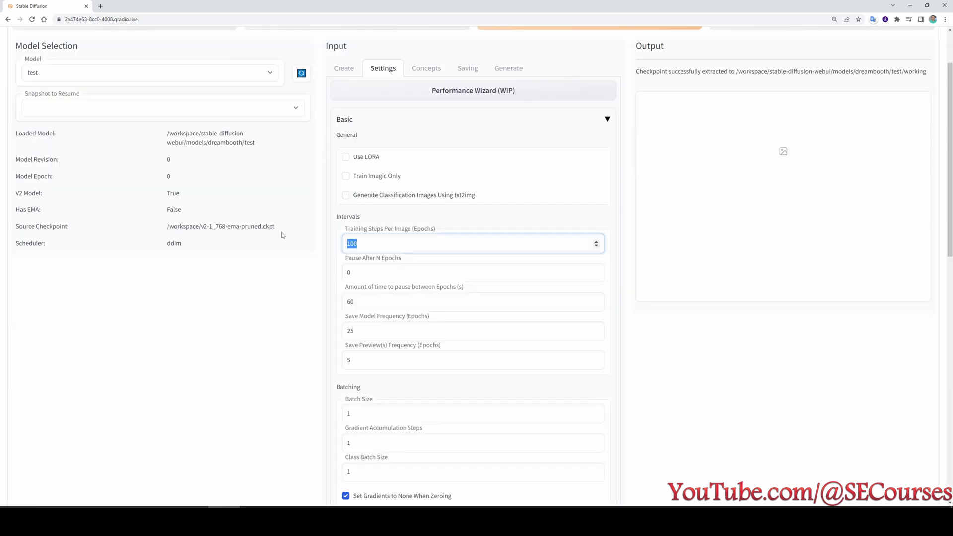
Set 300 training steps per image, pause 0, and model/preview save frequency 20.
{"action": "scroll", "coordinate": [437, 248], "scroll_direction": "up", "scroll_amount": 2}
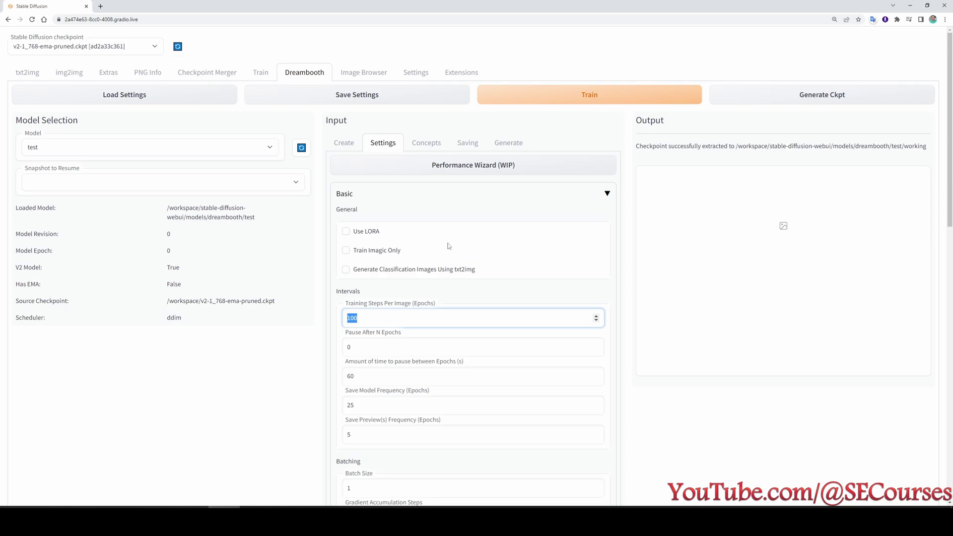
{"action": "type", "text": "300"}
{"action": "scroll", "coordinate": [443, 311], "scroll_direction": "down", "scroll_amount": 1}
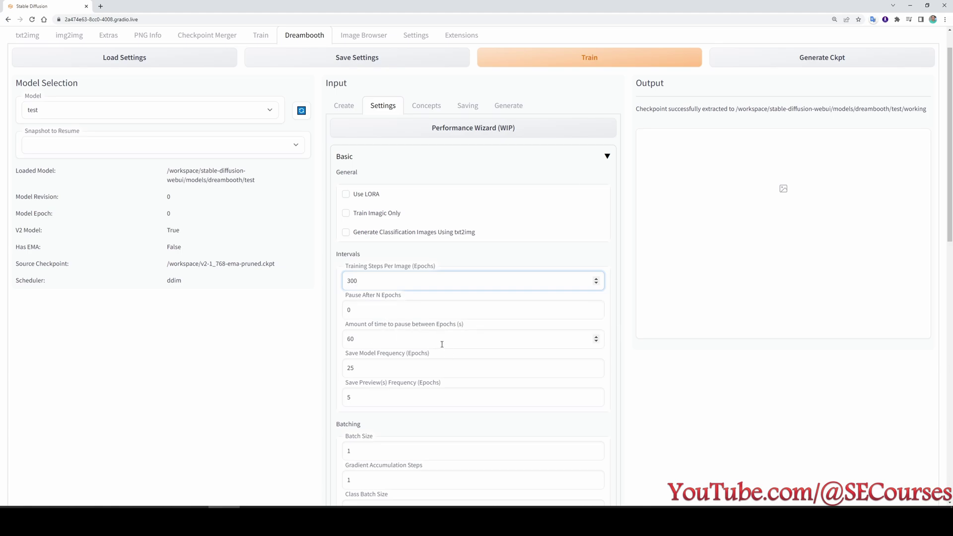
{"action": "double_click", "coordinate": [399, 337]}
{"action": "type", "text": "0"}
{"action": "left_click", "coordinate": [357, 367]}
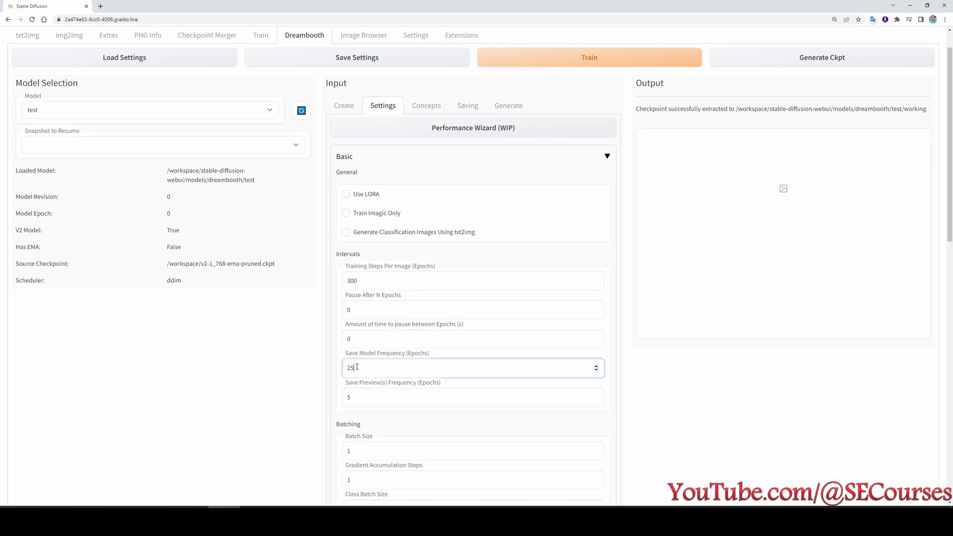
{"action": "left_click_drag", "start_coordinate": [357, 368], "coordinate": [290, 363]}
{"action": "type", "text": "15"}
{"action": "left_click_drag", "start_coordinate": [365, 396], "coordinate": [282, 393]}
{"action": "type", "text": "15"}
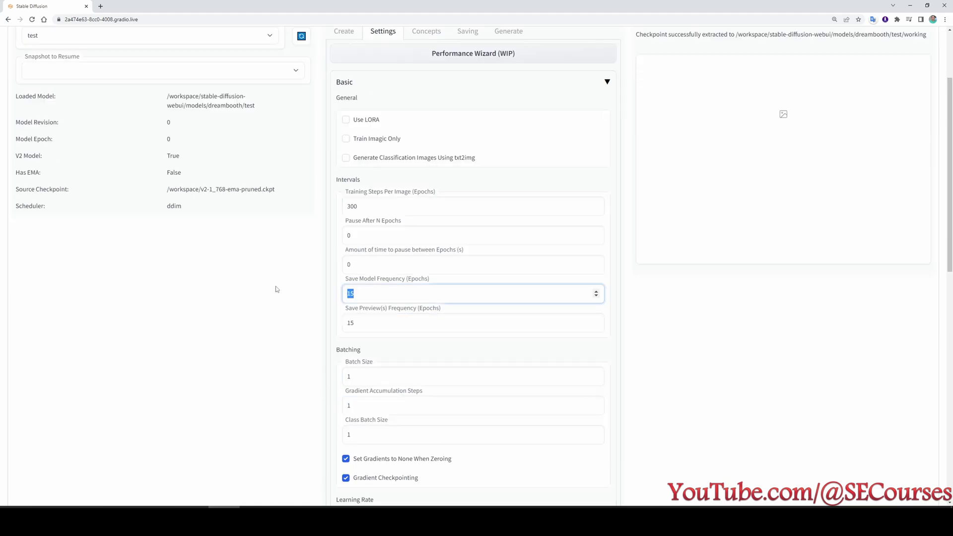
{"action": "type", "text": "20"}
{"action": "key", "text": "Tab"}
{"action": "type", "text": "2"}
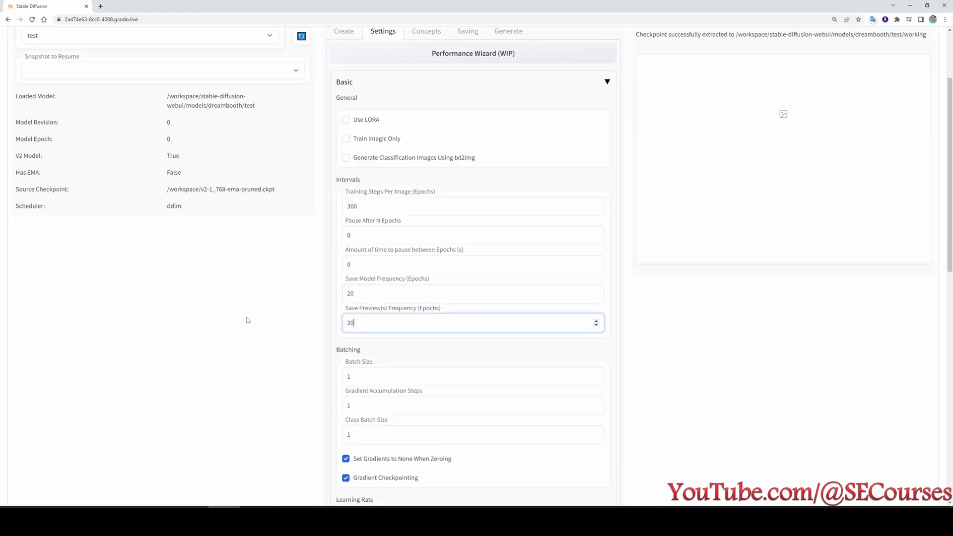
Set Class Batch Size to 4 and turn off Gradient Checkpointing.
{"action": "scroll", "coordinate": [253, 343], "scroll_direction": "down", "scroll_amount": 2}
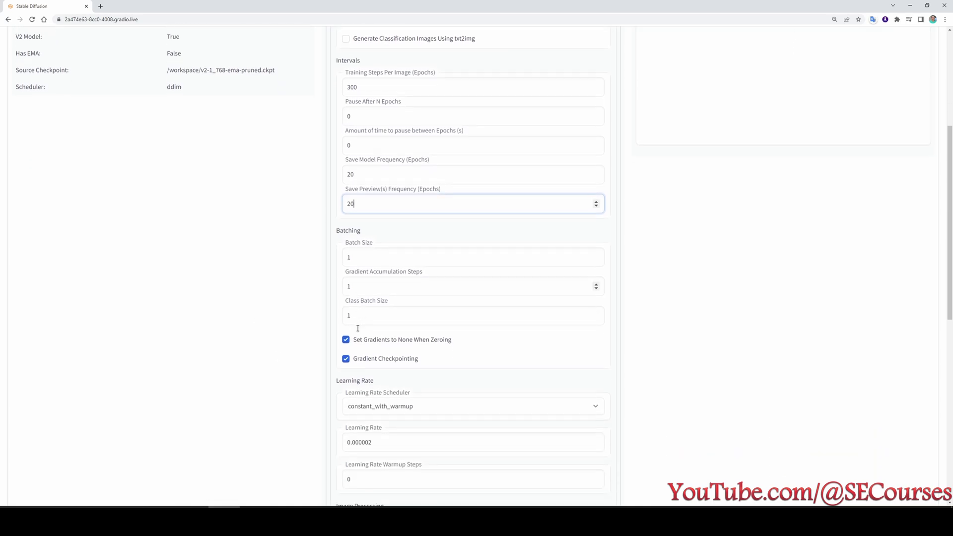
{"action": "scroll", "coordinate": [358, 328], "scroll_direction": "down", "scroll_amount": 1}
{"action": "double_click", "coordinate": [367, 285]}
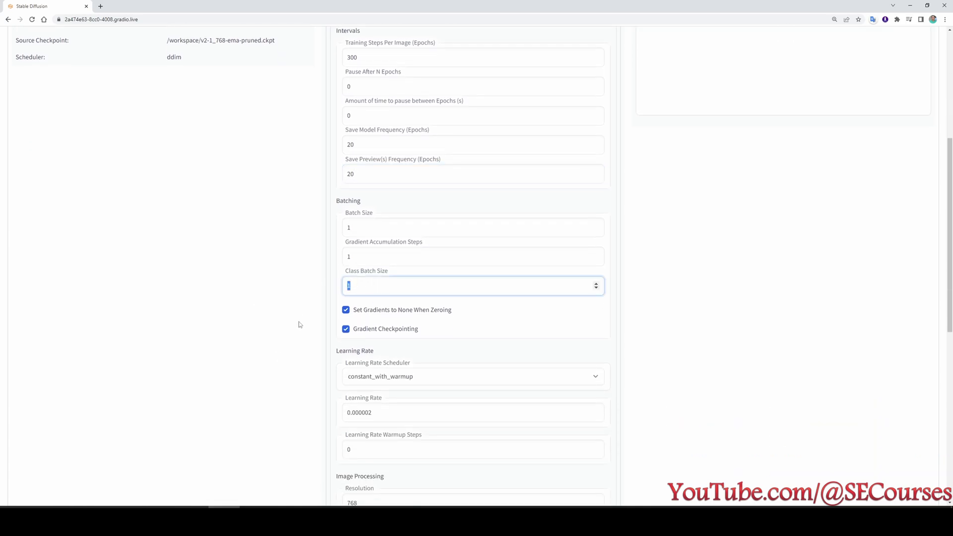
{"action": "type", "text": "4"}
{"action": "scroll", "coordinate": [309, 310], "scroll_direction": "down", "scroll_amount": 1}
{"action": "left_click", "coordinate": [377, 291]}
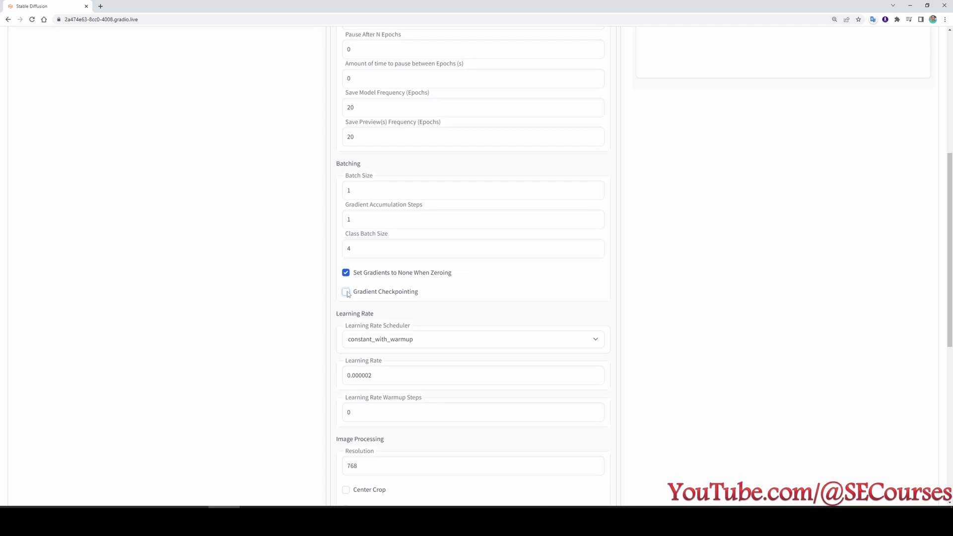
Lower the learning rate to 0.000001.
{"action": "scroll", "coordinate": [377, 292], "scroll_direction": "down", "scroll_amount": 2}
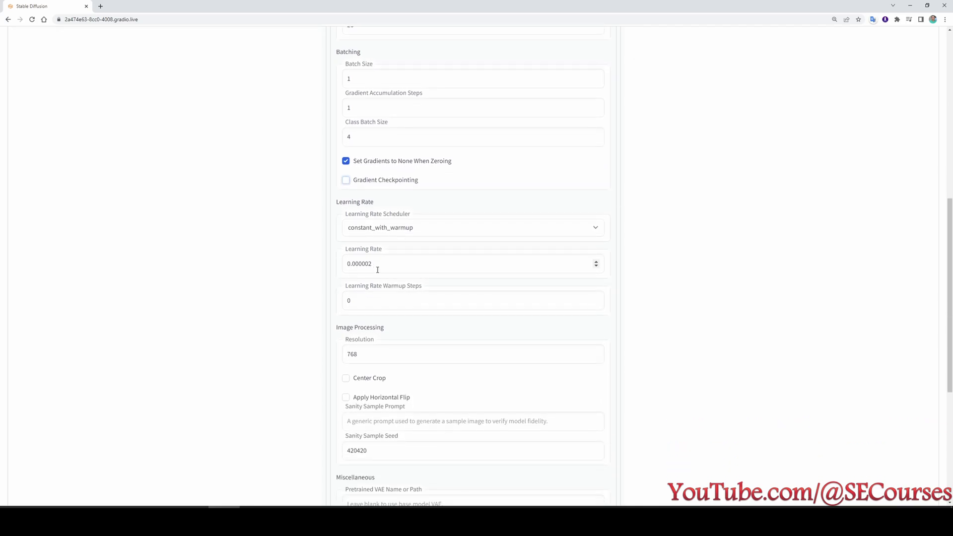
{"action": "left_click_drag", "start_coordinate": [377, 263], "coordinate": [346, 263]}
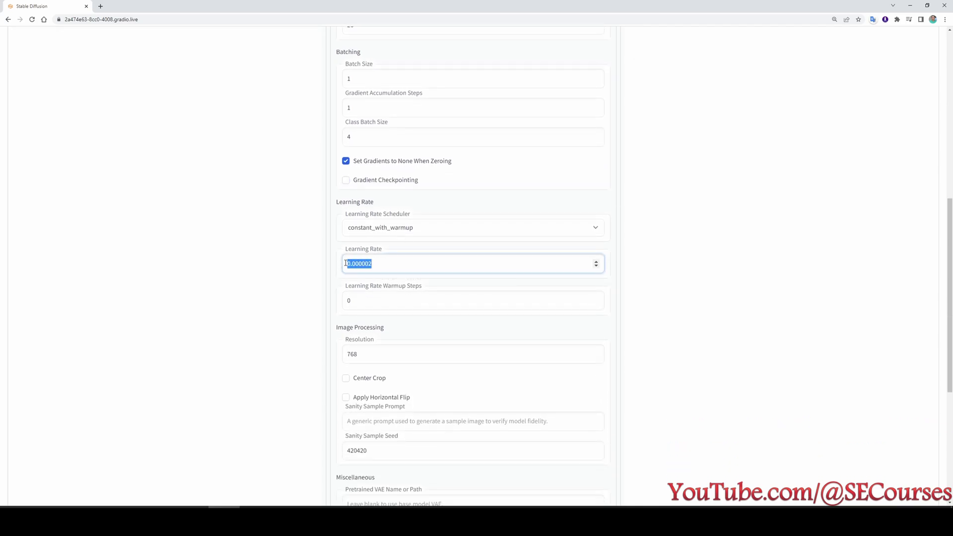
{"action": "left_click", "coordinate": [391, 262]}
{"action": "key", "text": "BackSpace"}
{"action": "type", "text": "1"}
{"action": "scroll", "coordinate": [303, 297], "scroll_direction": "down", "scroll_amount": 2}
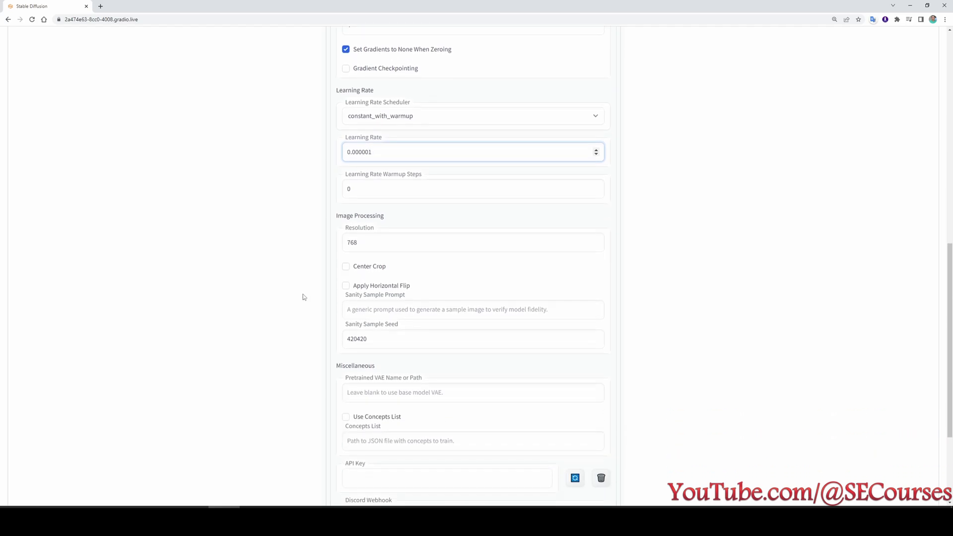
{"action": "scroll", "coordinate": [301, 296], "scroll_direction": "down", "scroll_amount": 2}
{"action": "scroll", "coordinate": [506, 177], "scroll_direction": "up", "scroll_amount": 2}
{"action": "scroll", "coordinate": [277, 253], "scroll_direction": "down", "scroll_amount": 2}
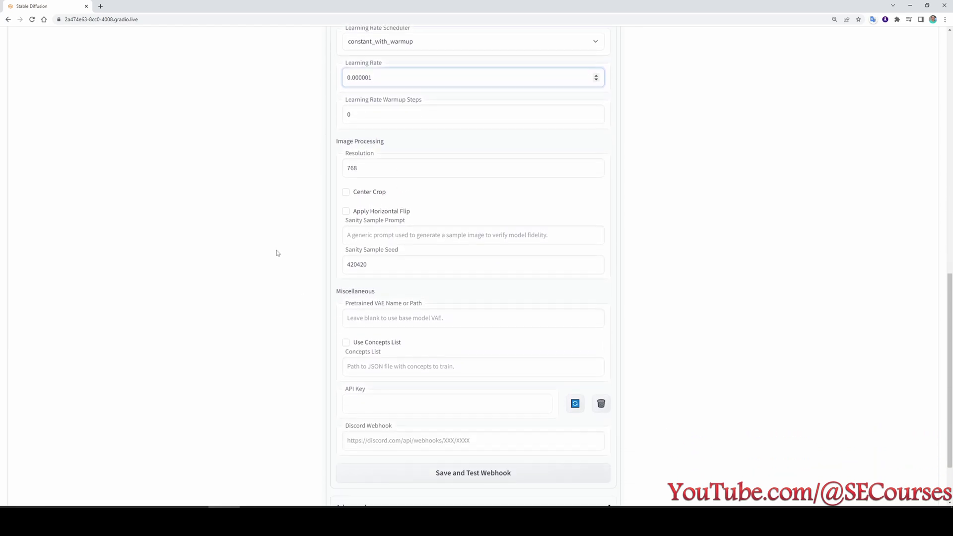
{"action": "scroll", "coordinate": [337, 243], "scroll_direction": "down", "scroll_amount": 2}
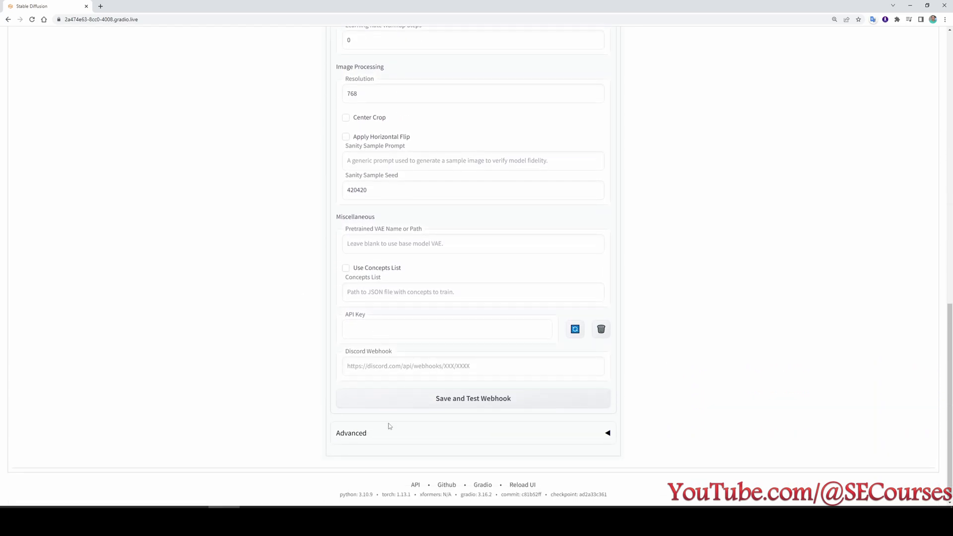
In advanced options, enable EMA and 8bit Adam, set fp16 mixed precision, and set text encoder ratio 0.75.
{"action": "left_click", "coordinate": [358, 433]}
{"action": "scroll", "coordinate": [328, 249], "scroll_direction": "down", "scroll_amount": 6}
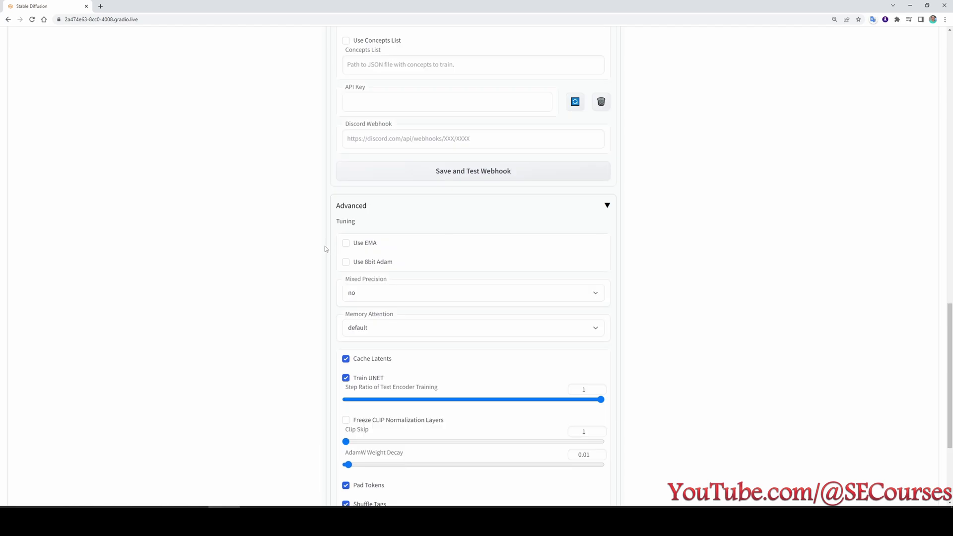
{"action": "scroll", "coordinate": [338, 209], "scroll_direction": "down", "scroll_amount": 2}
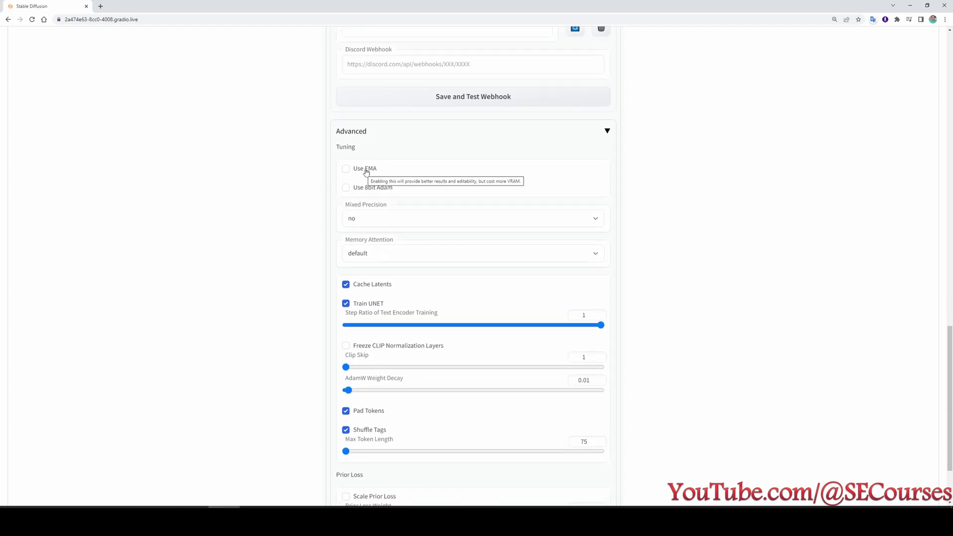
{"action": "left_click", "coordinate": [366, 171]}
{"action": "left_click", "coordinate": [377, 189]}
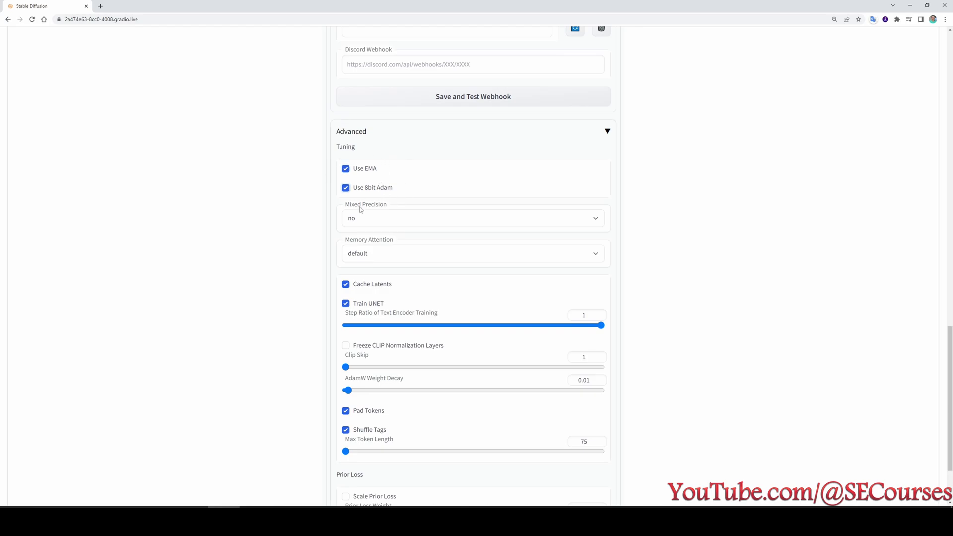
{"action": "left_click", "coordinate": [367, 224]}
{"action": "left_click", "coordinate": [368, 240]}
{"action": "scroll", "coordinate": [496, 243], "scroll_direction": "down", "scroll_amount": 2}
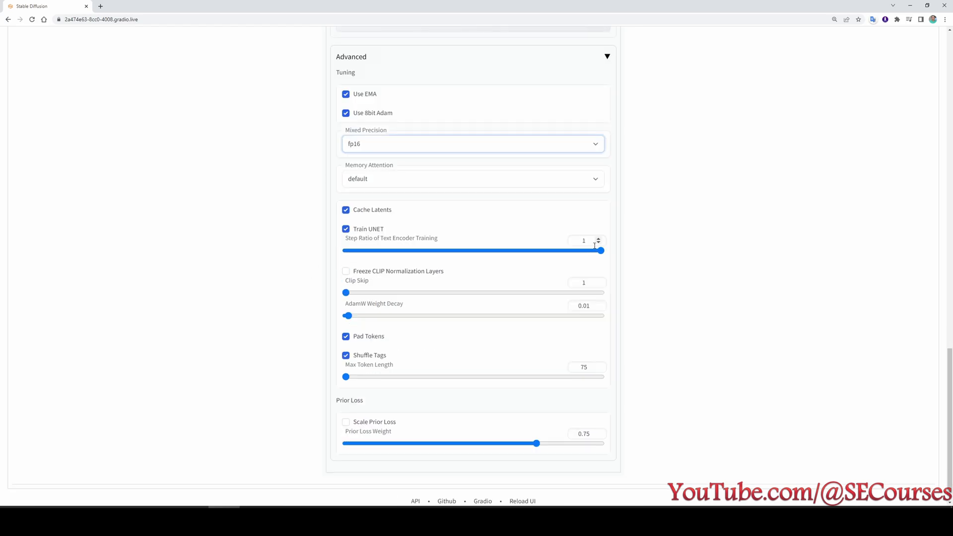
{"action": "double_click", "coordinate": [571, 242]}
{"action": "type", "text": "0.75"}
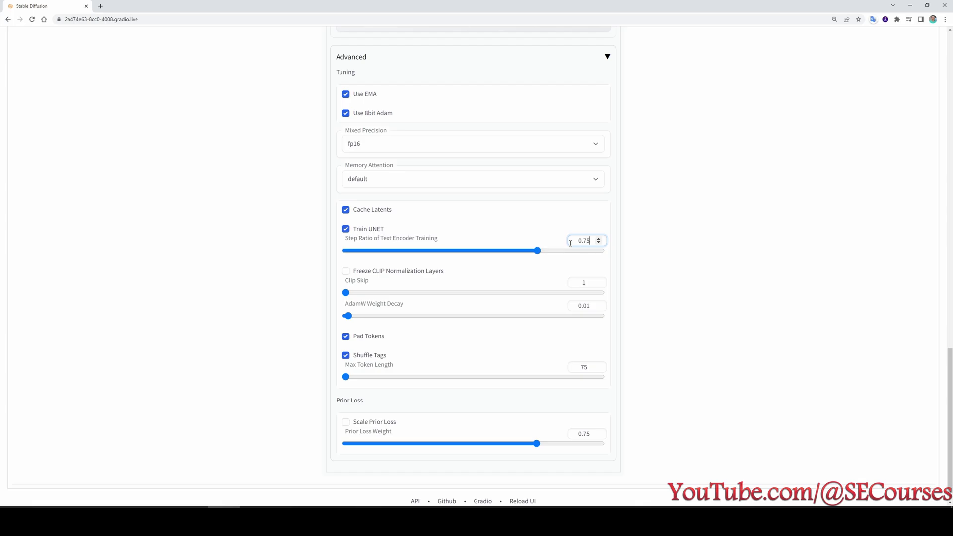
Set memory attention to default and show Concept 1's settings.
{"action": "scroll", "coordinate": [571, 258], "scroll_direction": "up", "scroll_amount": 10}
{"action": "scroll", "coordinate": [576, 296], "scroll_direction": "up", "scroll_amount": 9}
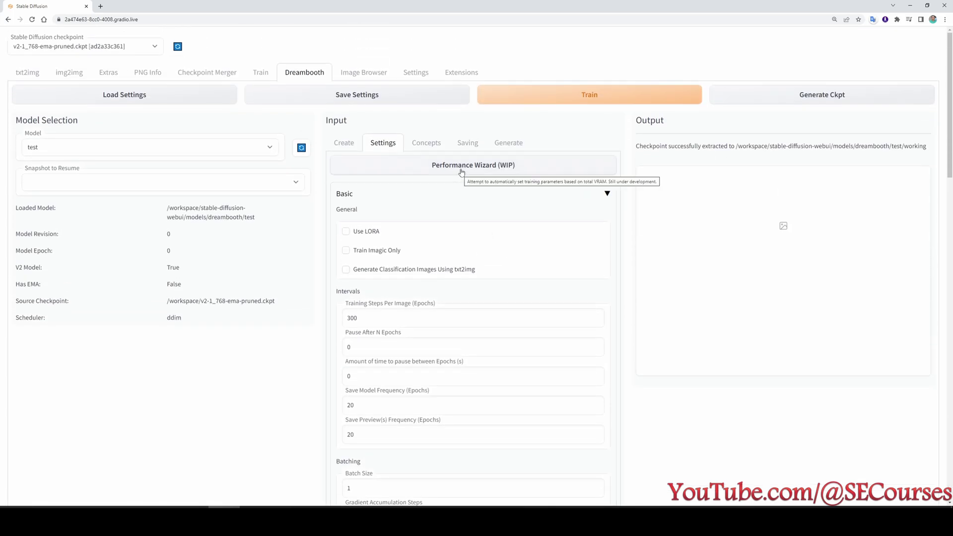
{"action": "scroll", "coordinate": [437, 278], "scroll_direction": "down", "scroll_amount": 3}
{"action": "scroll", "coordinate": [455, 309], "scroll_direction": "down", "scroll_amount": 8}
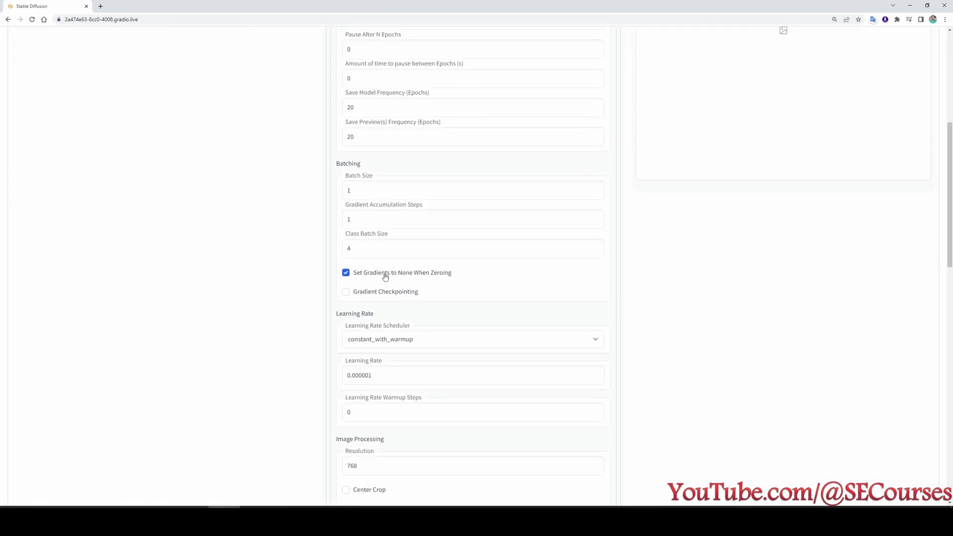
{"action": "scroll", "coordinate": [439, 316], "scroll_direction": "down", "scroll_amount": 5}
{"action": "scroll", "coordinate": [449, 339], "scroll_direction": "up", "scroll_amount": 7}
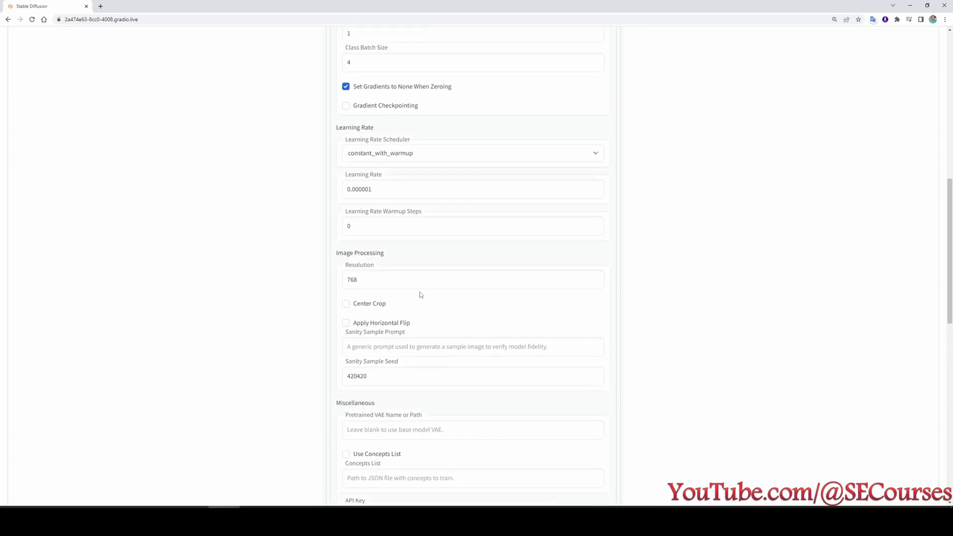
{"action": "scroll", "coordinate": [419, 295], "scroll_direction": "down", "scroll_amount": 11}
{"action": "scroll", "coordinate": [499, 385], "scroll_direction": "up", "scroll_amount": 1}
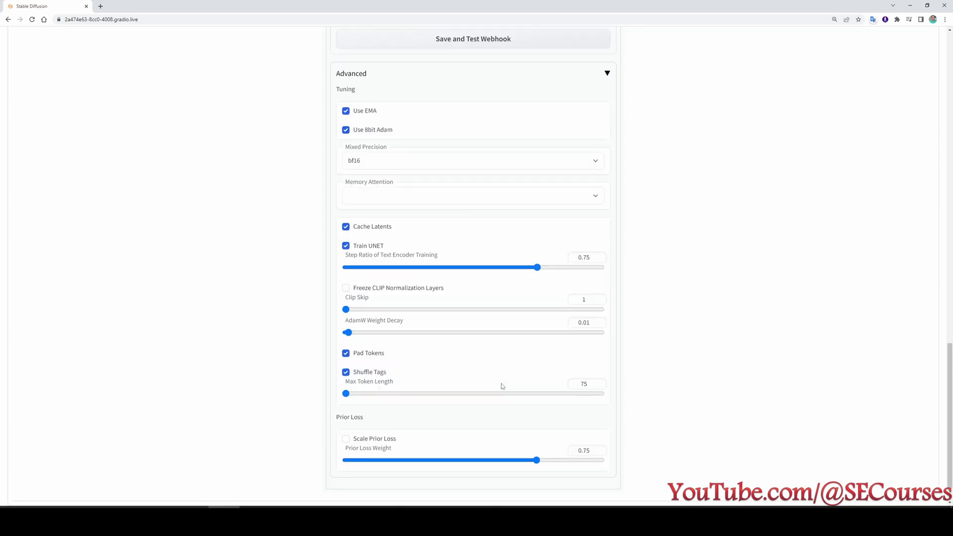
{"action": "left_click", "coordinate": [392, 196]}
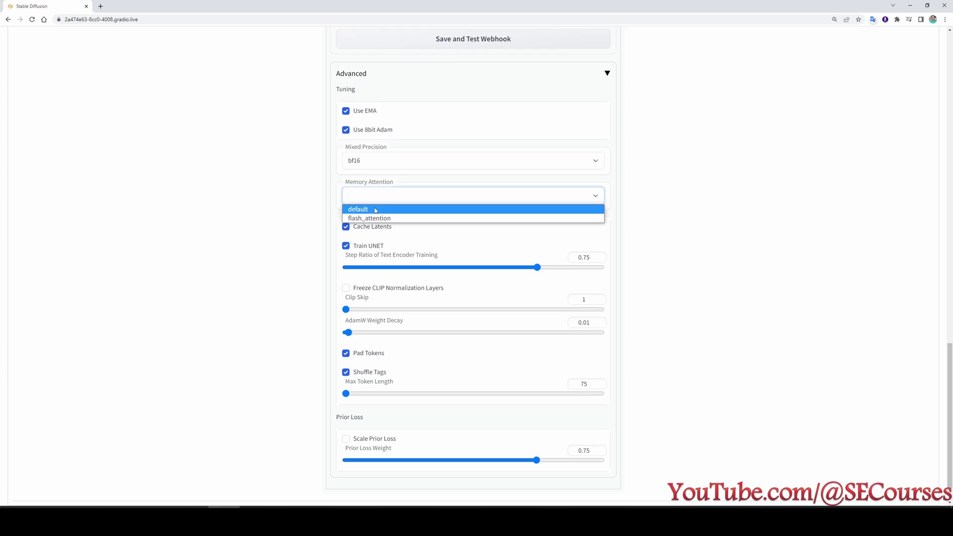
{"action": "left_click", "coordinate": [378, 208]}
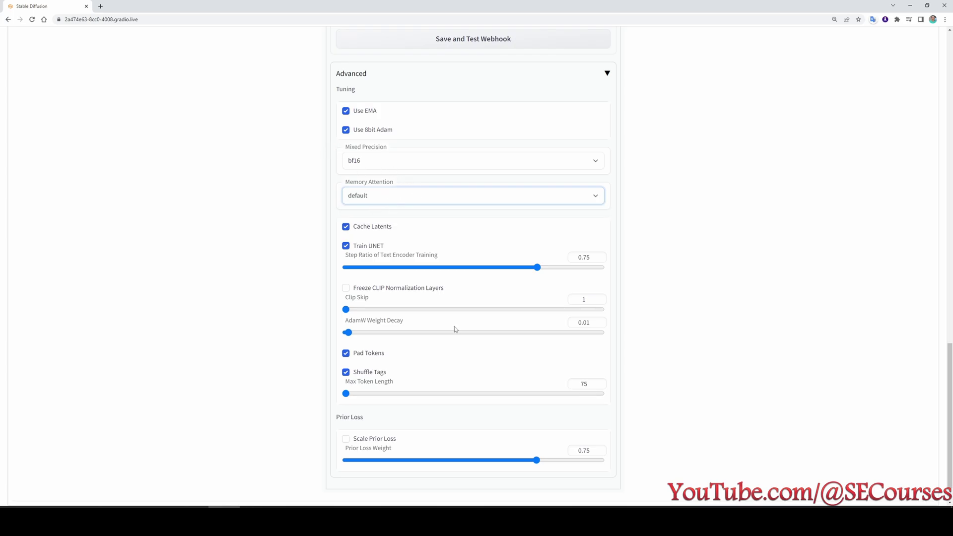
{"action": "scroll", "coordinate": [454, 328], "scroll_direction": "up", "scroll_amount": 20}
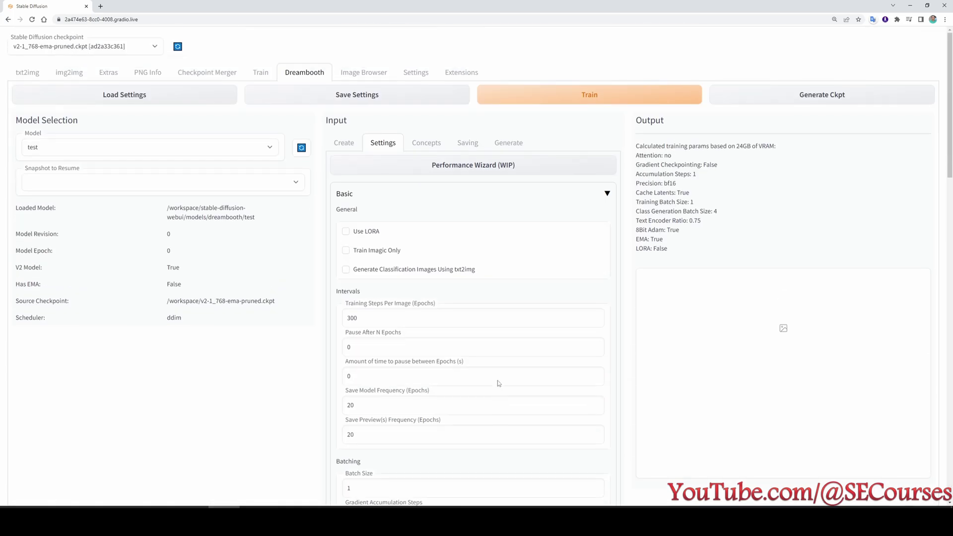
{"action": "left_click", "coordinate": [426, 143]}
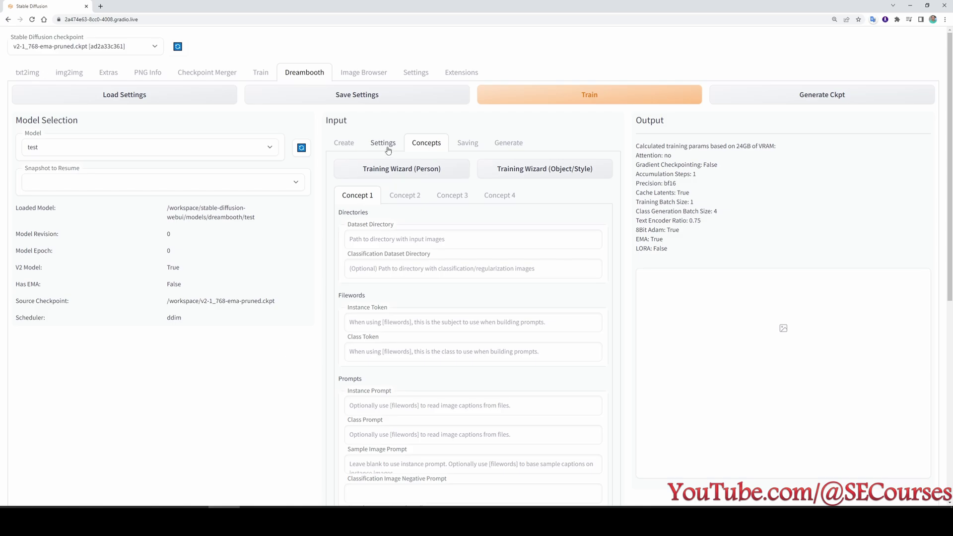
Create a new training_set folder in the JupyterLab workspace.
{"action": "double_click", "coordinate": [220, 301]}
{"action": "left_click", "coordinate": [199, 506]}
{"action": "right_click", "coordinate": [87, 248]}
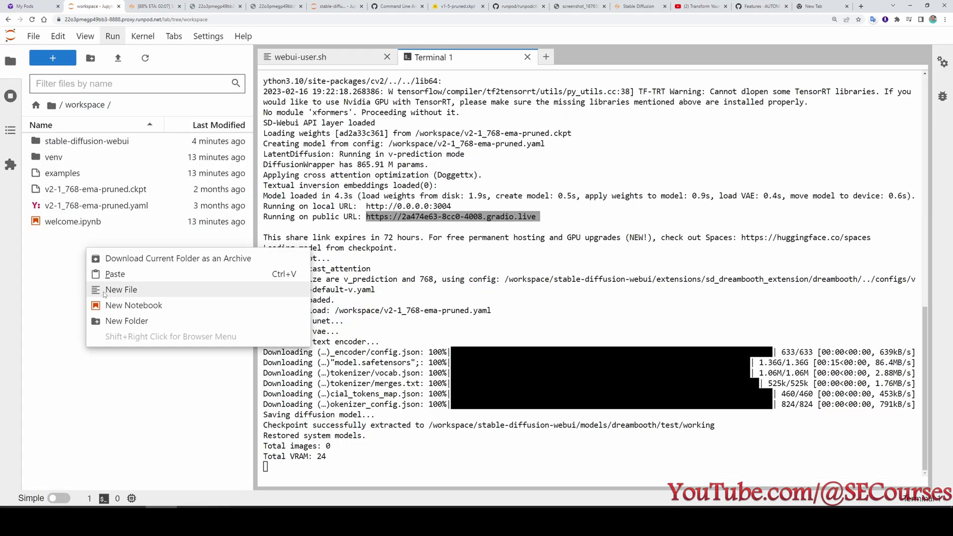
{"action": "left_click", "coordinate": [128, 321]}
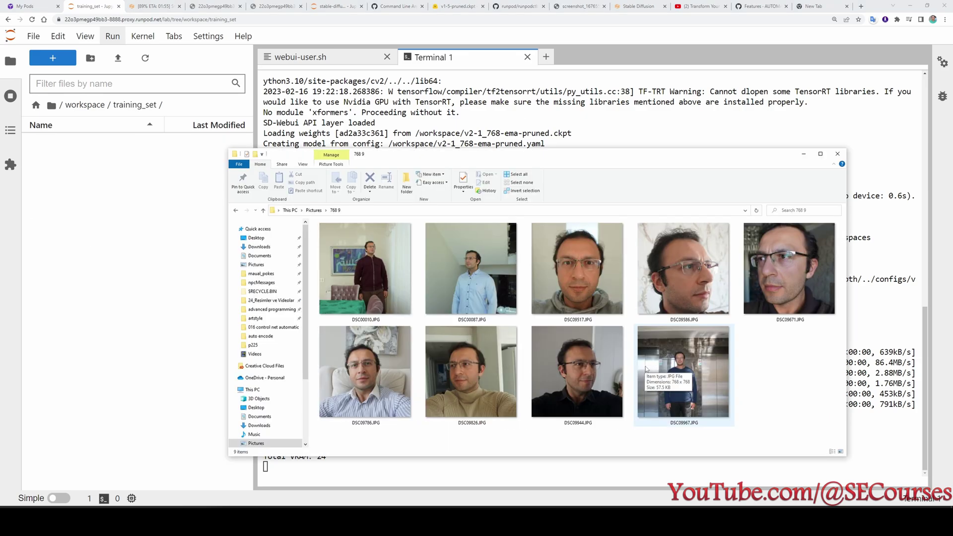
Upload the nine training photos into training_set and return to the workspace folder.
{"action": "key", "text": "ctrl+a"}
{"action": "left_click_drag", "start_coordinate": [719, 393], "coordinate": [93, 209]}
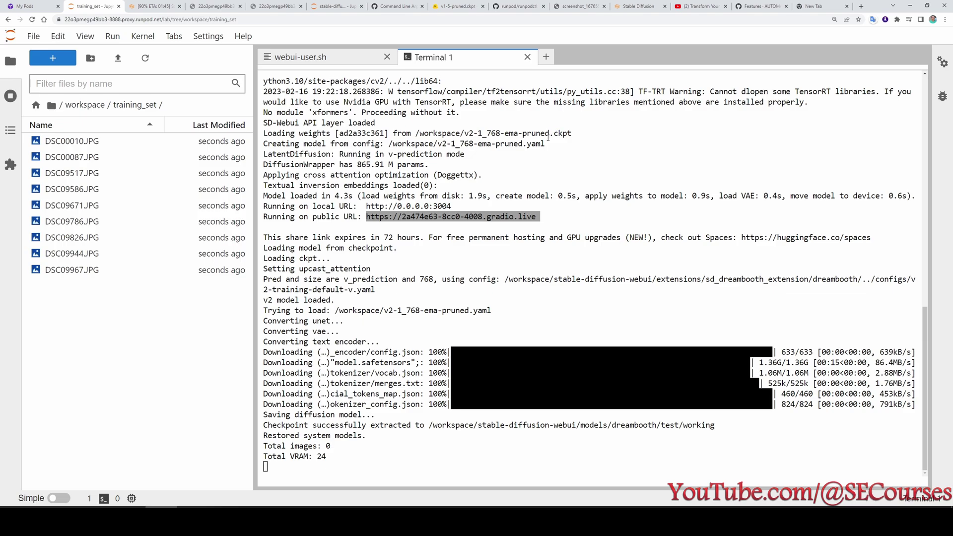
{"action": "left_click", "coordinate": [79, 104]}
{"action": "right_click", "coordinate": [72, 159]}
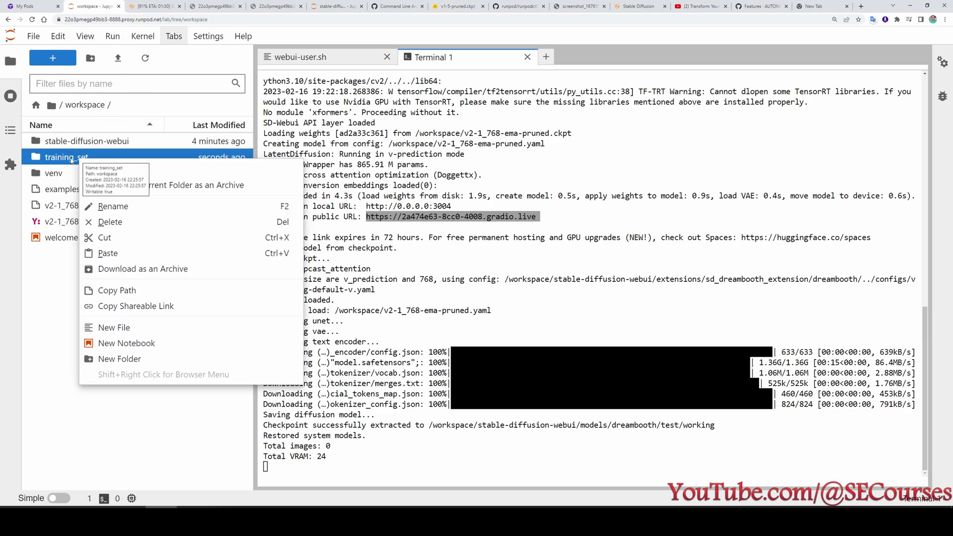
Set the dataset directory to /workspace/training_set and the classification directory to /workspace/class768.
{"action": "left_click", "coordinate": [126, 291]}
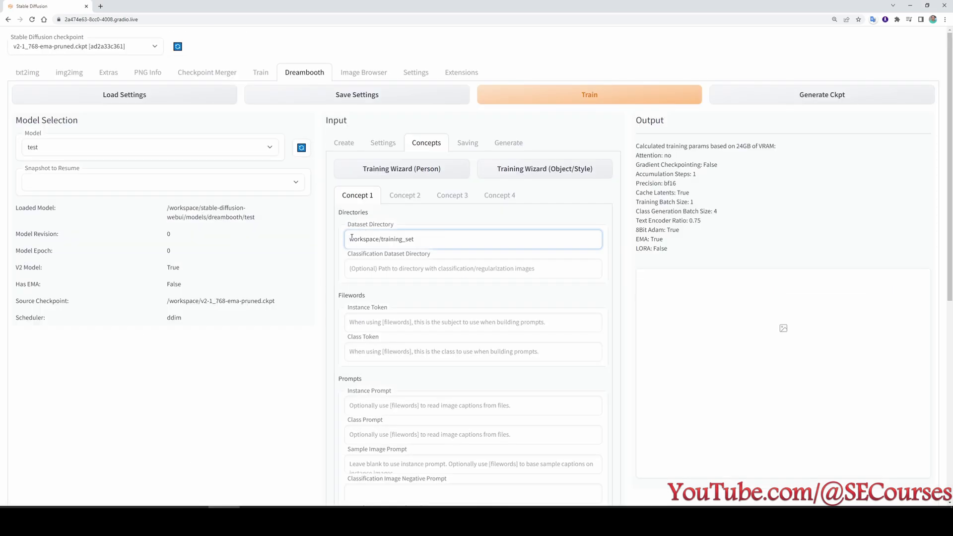
{"action": "type", "text": "/"}
{"action": "left_click", "coordinate": [394, 266]}
{"action": "type", "text": "/workspace/training_set"}
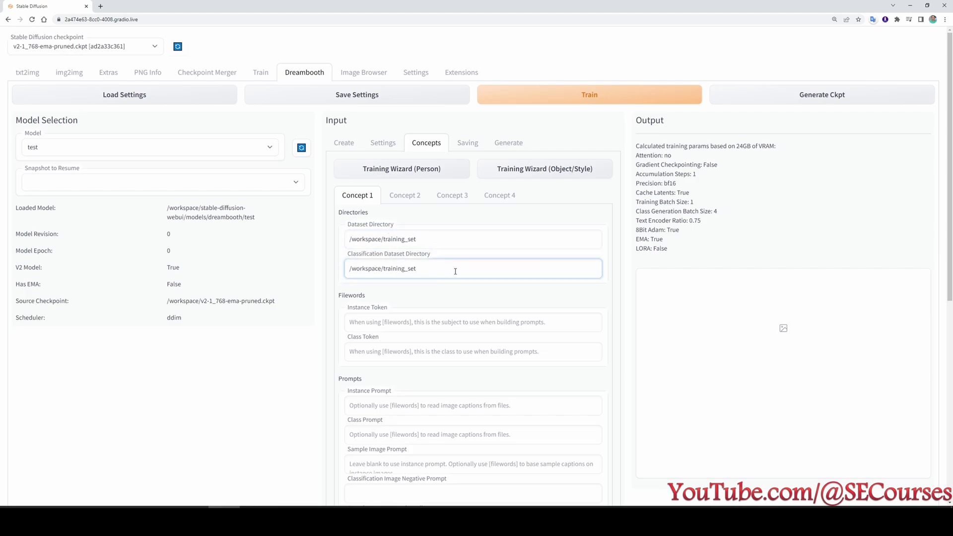
{"action": "key", "text": "BackSpace"}
{"action": "key", "text": "BackSpace"}
{"action": "key", "text": "BackSpace"}
{"action": "key", "text": "BackSpace"}
{"action": "key", "text": "BackSpace"}
{"action": "key", "text": "BackSpace"}
{"action": "key", "text": "BackSpace"}
{"action": "key", "text": "BackSpace"}
{"action": "key", "text": "BackSpace"}
{"action": "key", "text": "BackSpace"}
{"action": "type", "text": "class"}
Fill in the concept prompts 'photo of man' and 'photo of ohwx man'.
{"action": "scroll", "coordinate": [455, 272], "scroll_direction": "down", "scroll_amount": 2}
{"action": "left_click", "coordinate": [385, 296]}
{"action": "scroll", "coordinate": [386, 298], "scroll_direction": "down", "scroll_amount": 2}
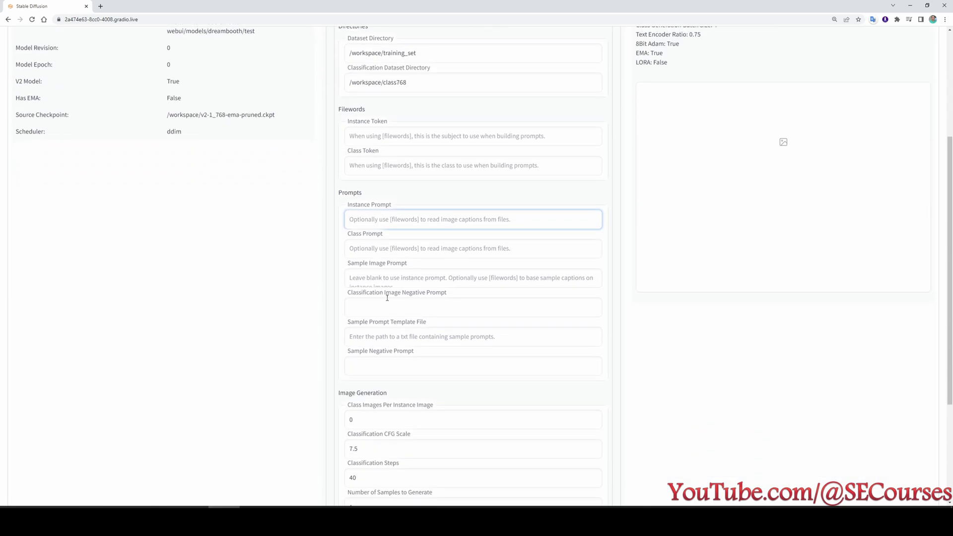
{"action": "type", "text": "pho"}
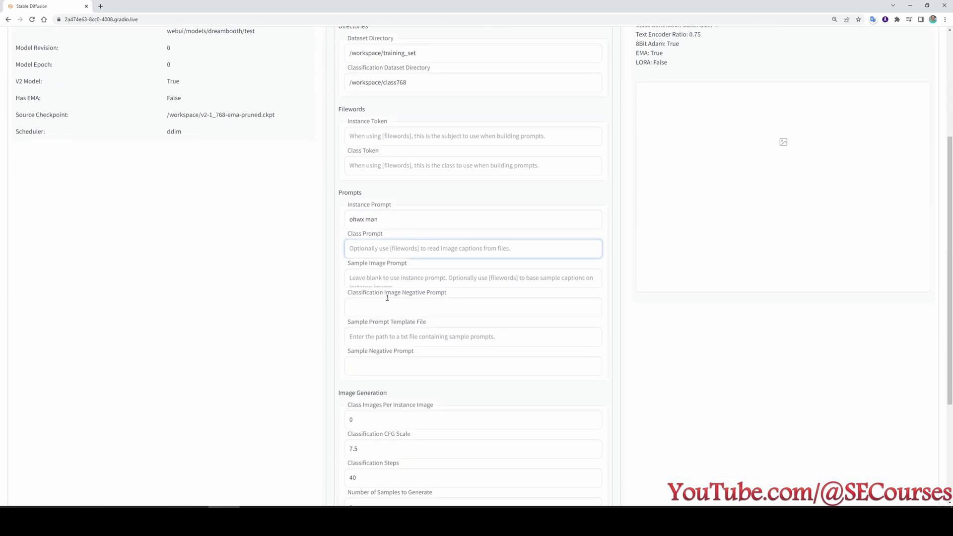
{"action": "type", "text": "photo of man"}
{"action": "key", "text": "Tab"}
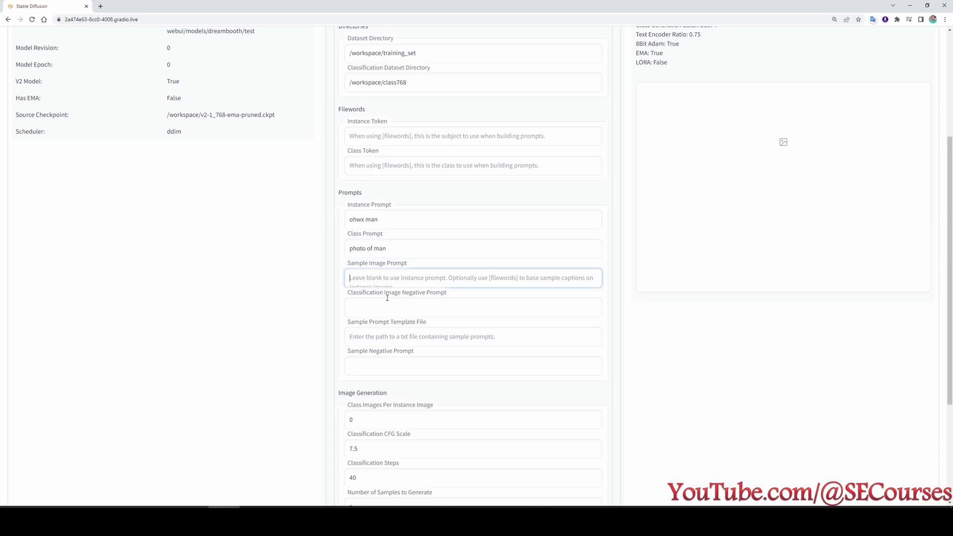
{"action": "type", "text": "photo of ohwx man"}
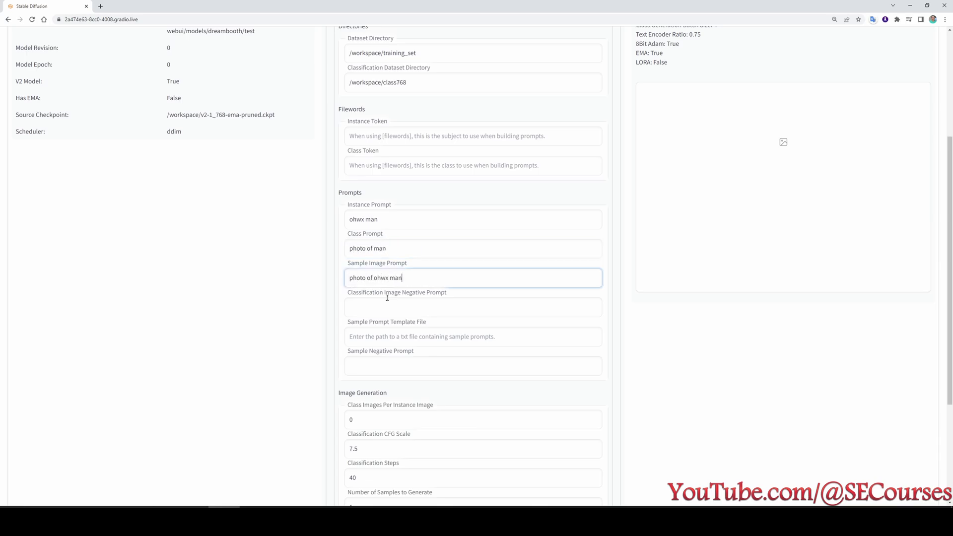
Set Class Images Per Instance to 12.
{"action": "scroll", "coordinate": [368, 270], "scroll_direction": "down", "scroll_amount": 3}
{"action": "double_click", "coordinate": [419, 266]}
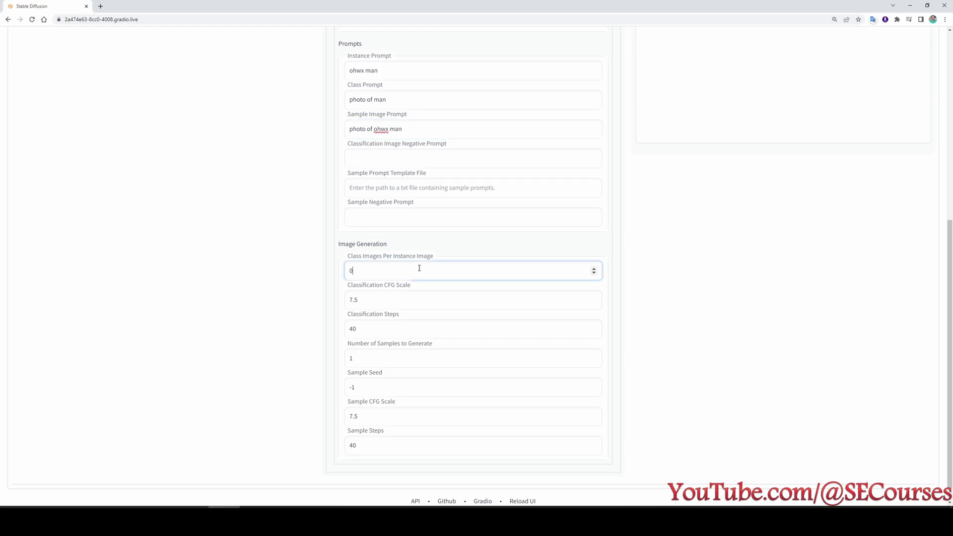
{"action": "type", "text": "12"}
{"action": "scroll", "coordinate": [487, 427], "scroll_direction": "down", "scroll_amount": 1}
{"action": "scroll", "coordinate": [447, 398], "scroll_direction": "up", "scroll_amount": 2}
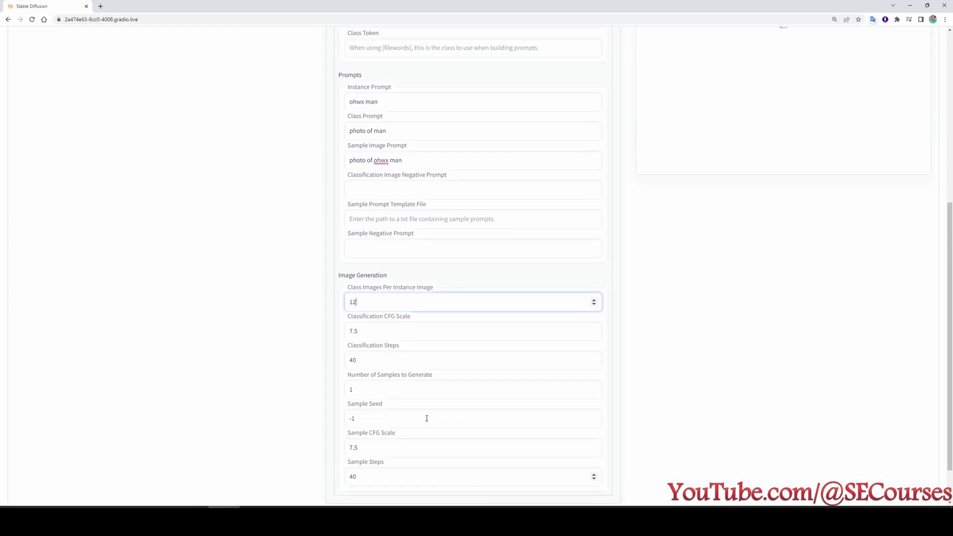
{"action": "scroll", "coordinate": [437, 356], "scroll_direction": "down", "scroll_amount": 2}
{"action": "scroll", "coordinate": [484, 374], "scroll_direction": "up", "scroll_amount": 4}
{"action": "scroll", "coordinate": [483, 374], "scroll_direction": "up", "scroll_amount": 1}
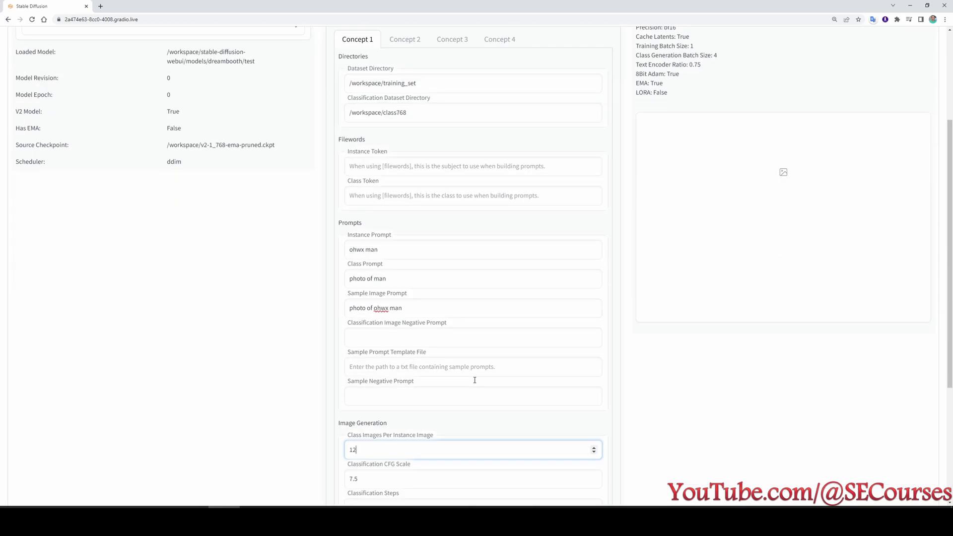
{"action": "scroll", "coordinate": [477, 379], "scroll_direction": "down", "scroll_amount": 1}
{"action": "scroll", "coordinate": [388, 412], "scroll_direction": "up", "scroll_amount": 4}
{"action": "scroll", "coordinate": [405, 400], "scroll_direction": "up", "scroll_amount": 1}
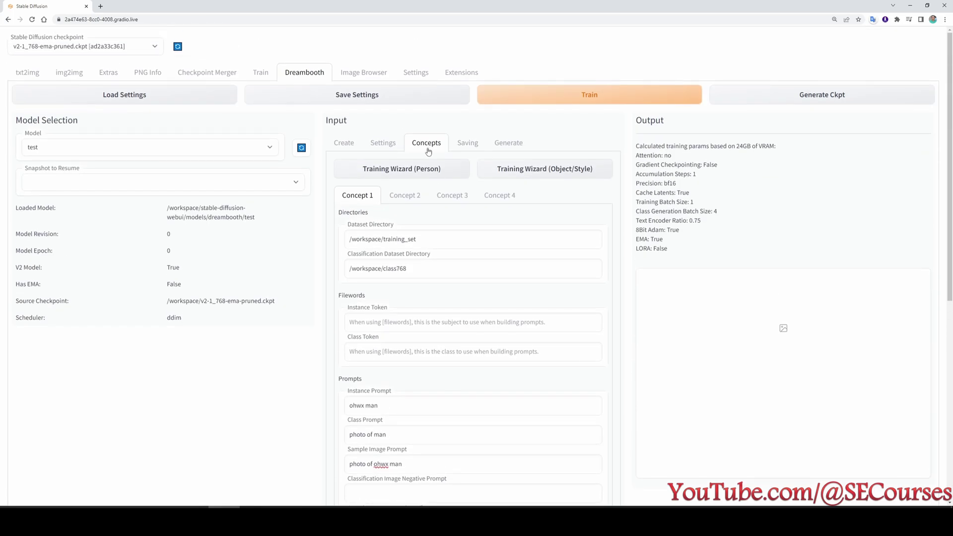
{"action": "left_click", "coordinate": [467, 142]}
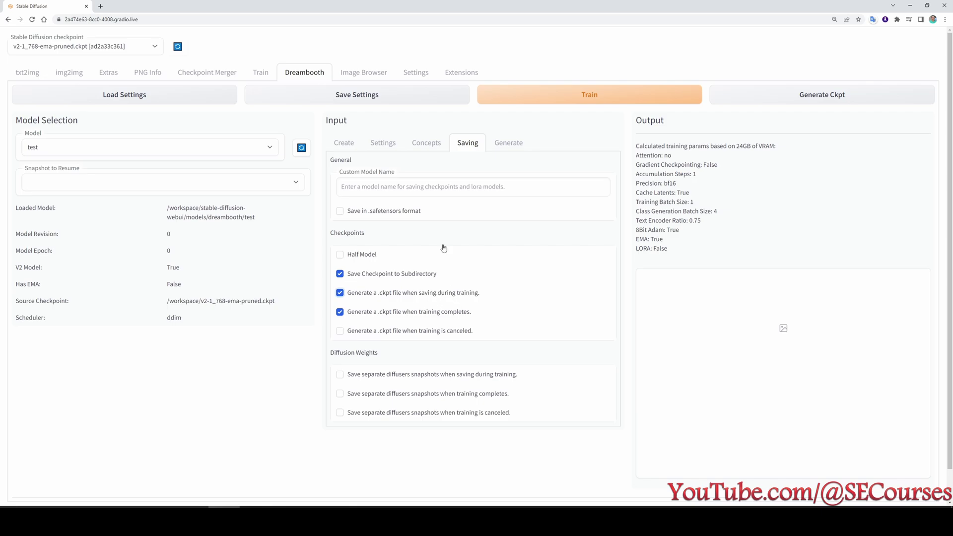
Save the Dreambooth settings for model 'test' and start training, generating class images 0/108.
{"action": "left_click", "coordinate": [380, 96]}
{"action": "left_click", "coordinate": [511, 75]}
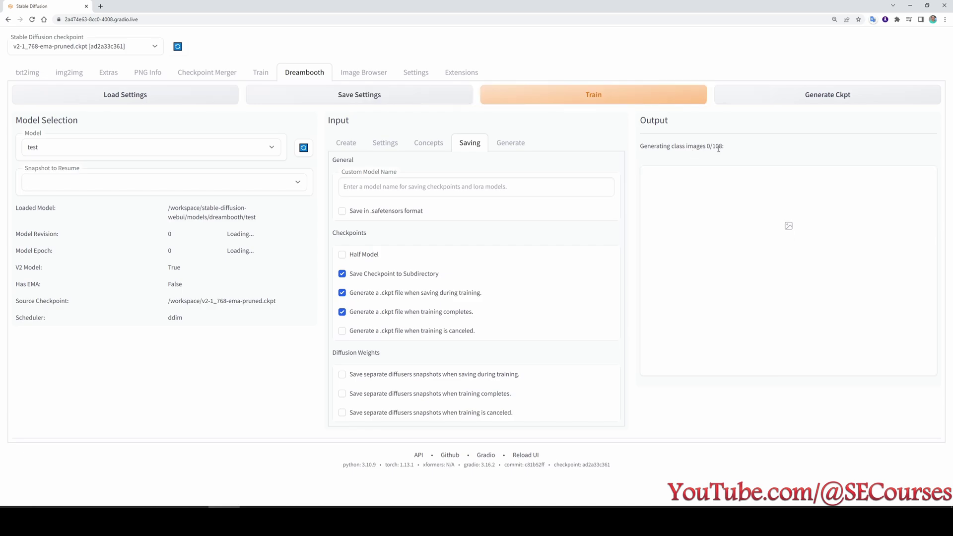
After the batch-size exception, check Class Batch Size under Settings > Batching and restart training.
{"action": "left_click", "coordinate": [385, 142]}
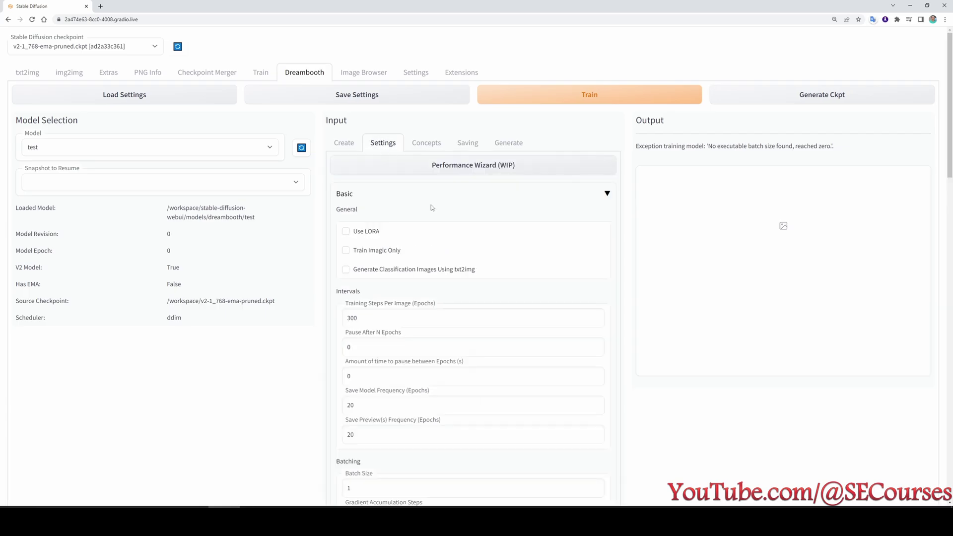
{"action": "scroll", "coordinate": [431, 204], "scroll_direction": "down", "scroll_amount": 6}
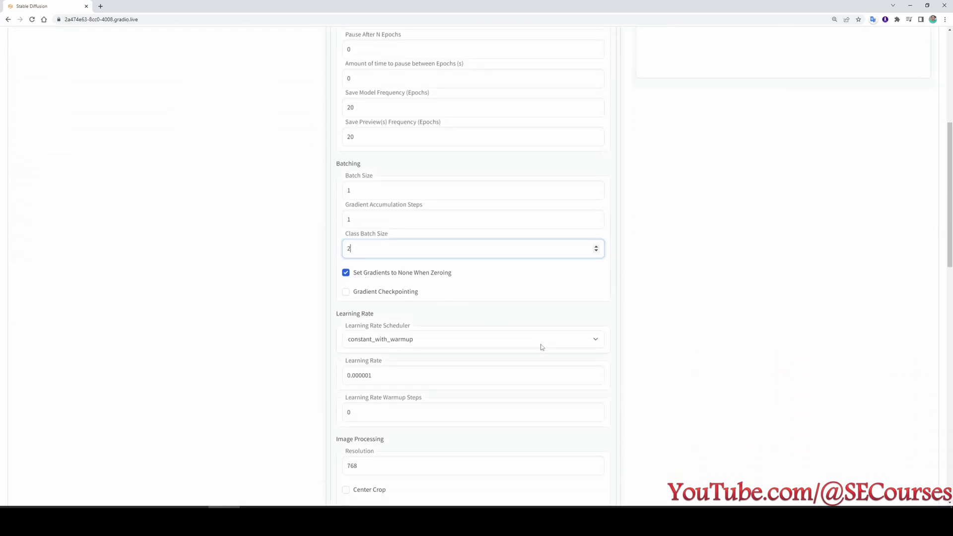
{"action": "scroll", "coordinate": [536, 343], "scroll_direction": "up", "scroll_amount": 6}
{"action": "left_click", "coordinate": [569, 102]}
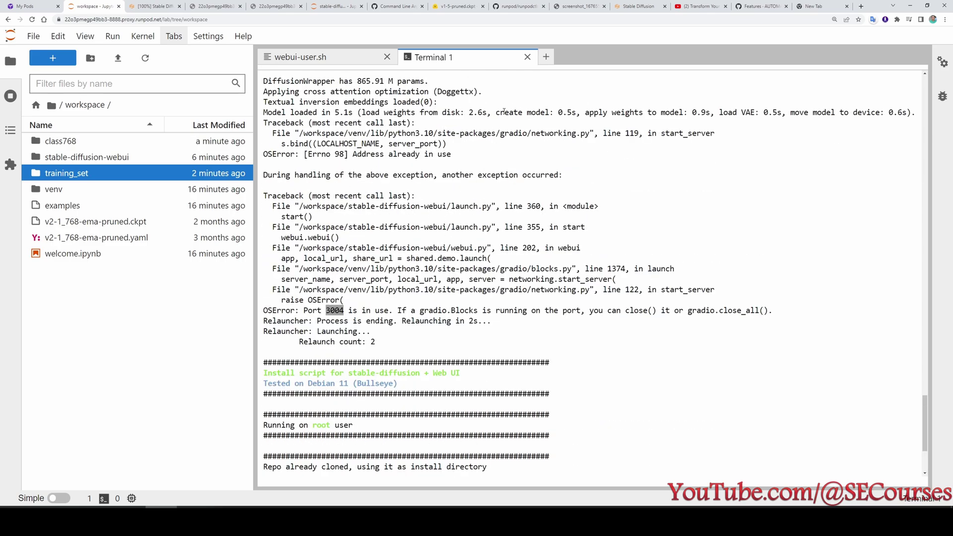
Close Terminal 1 and save webui-user.sh with the web UI port changed from 3004 to 3005.
{"action": "left_click", "coordinate": [527, 57]}
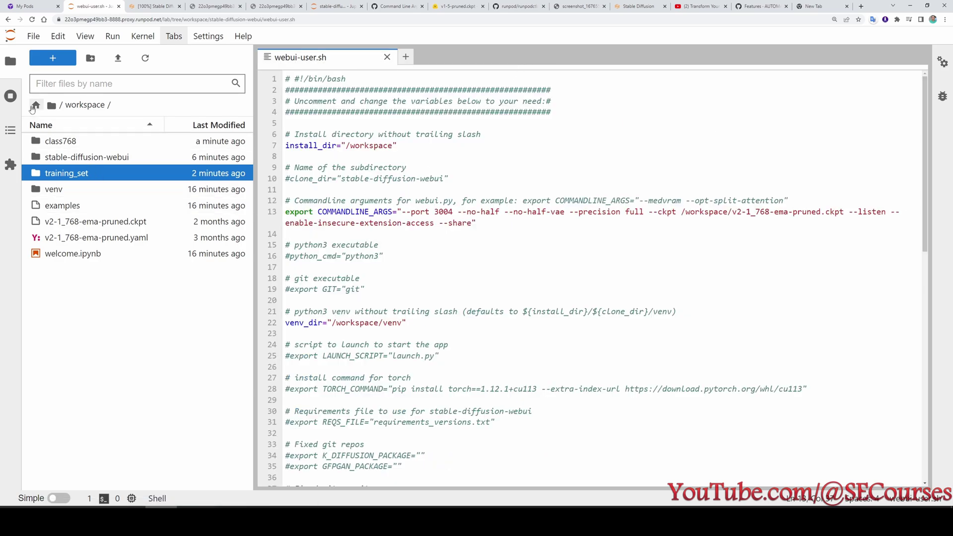
{"action": "left_click", "coordinate": [9, 95]}
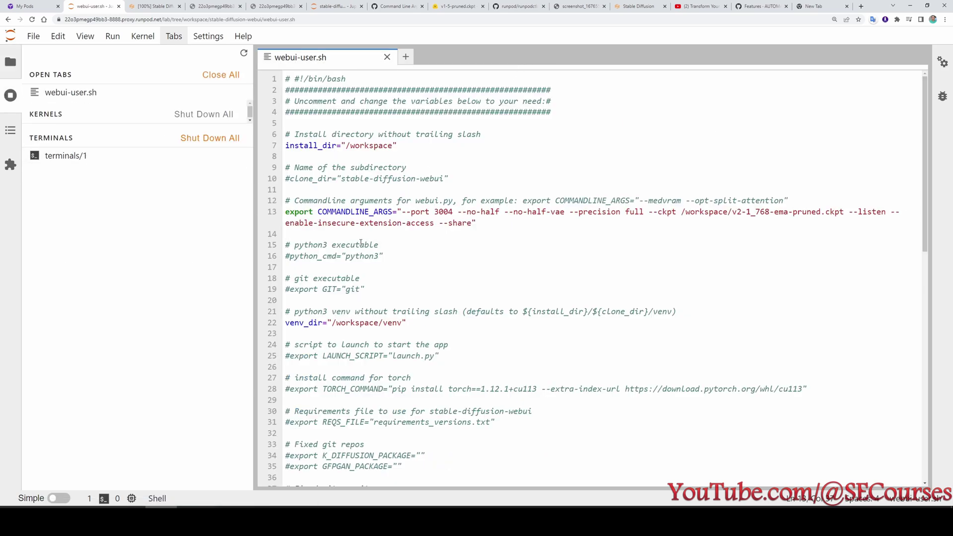
{"action": "type", "text": "5"}
{"action": "key", "text": "ctrl+s"}
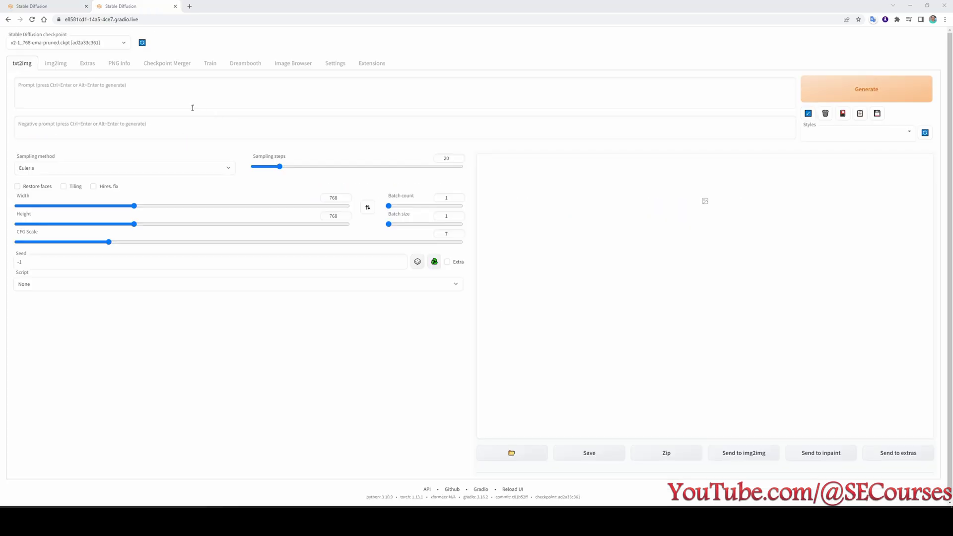
Load the 'test' model in Dreambooth and turn off txt2img class image generation.
{"action": "scroll", "coordinate": [245, 137], "scroll_direction": "up", "scroll_amount": 5}
{"action": "left_click", "coordinate": [427, 91]}
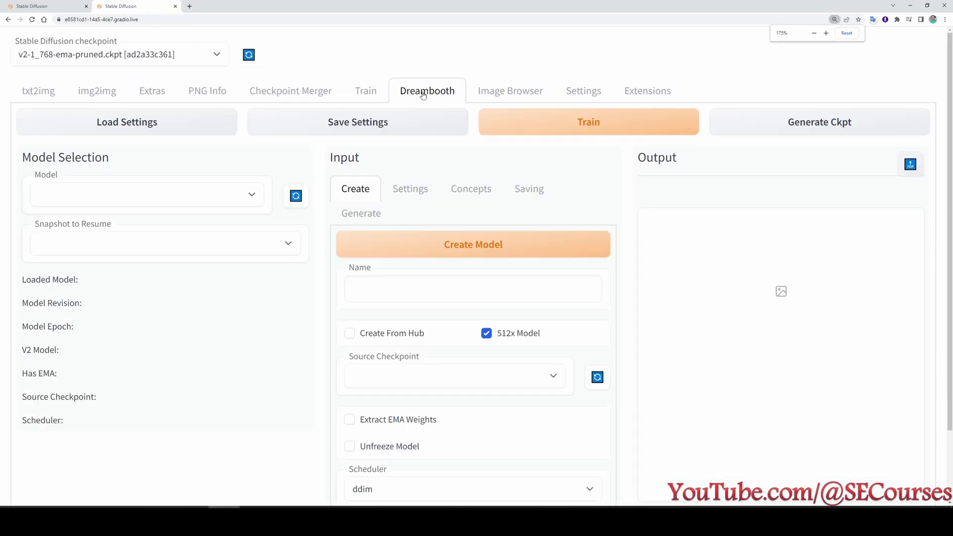
{"action": "left_click", "coordinate": [134, 196]}
{"action": "left_click", "coordinate": [139, 210]}
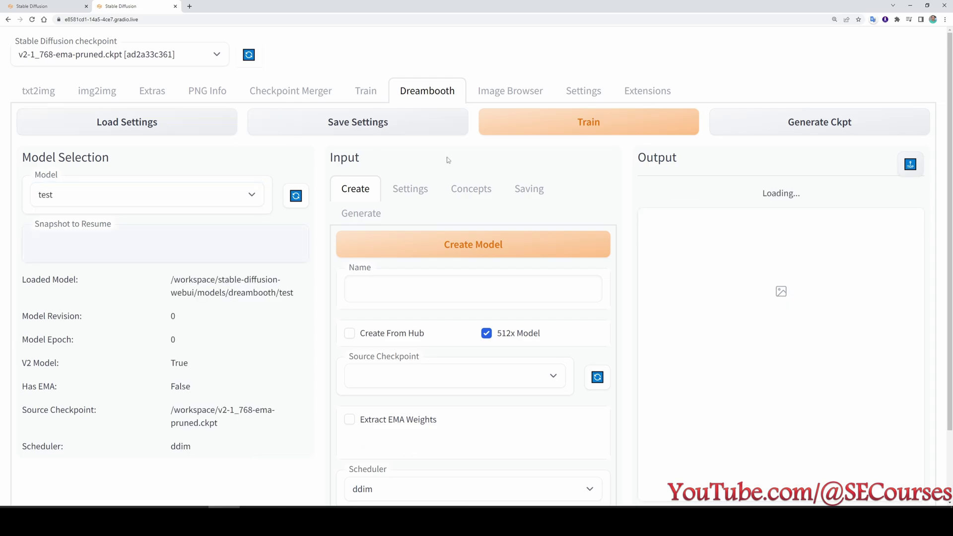
{"action": "left_click", "coordinate": [410, 189]}
{"action": "scroll", "coordinate": [476, 308], "scroll_direction": "down", "scroll_amount": 3}
{"action": "left_click", "coordinate": [441, 244]}
Launch Dreambooth training of the 'test' model.
{"action": "scroll", "coordinate": [484, 322], "scroll_direction": "down", "scroll_amount": 2}
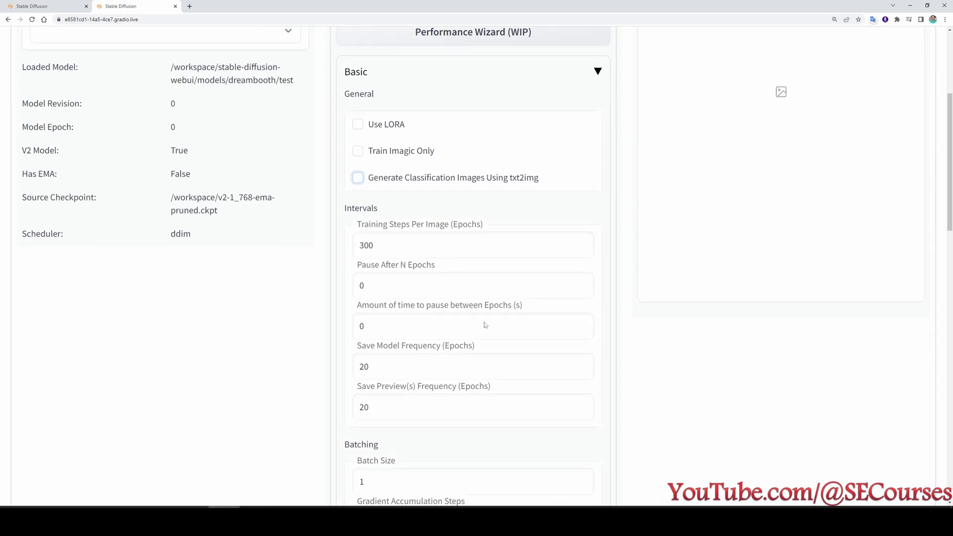
{"action": "scroll", "coordinate": [442, 248], "scroll_direction": "down", "scroll_amount": 7}
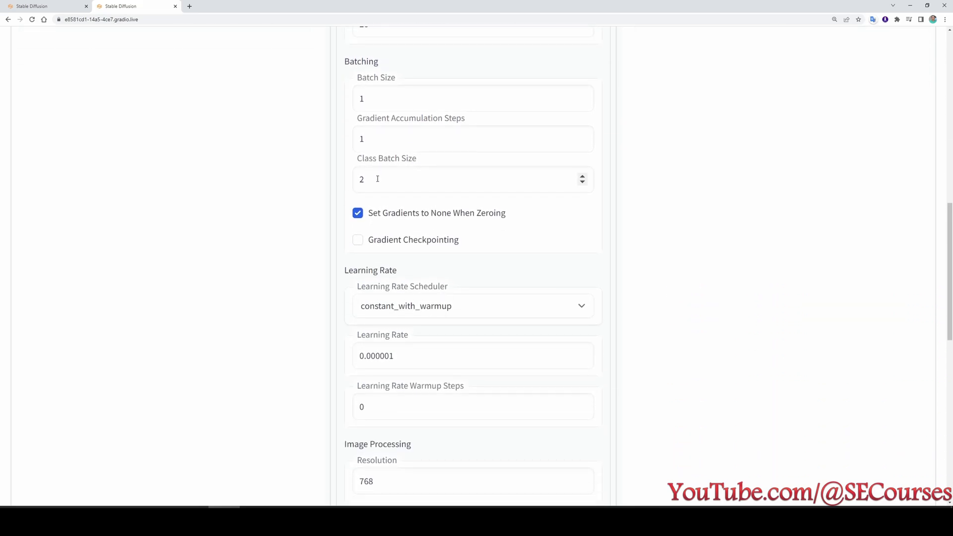
{"action": "scroll", "coordinate": [462, 342], "scroll_direction": "down", "scroll_amount": 4}
{"action": "scroll", "coordinate": [470, 355], "scroll_direction": "up", "scroll_amount": 15}
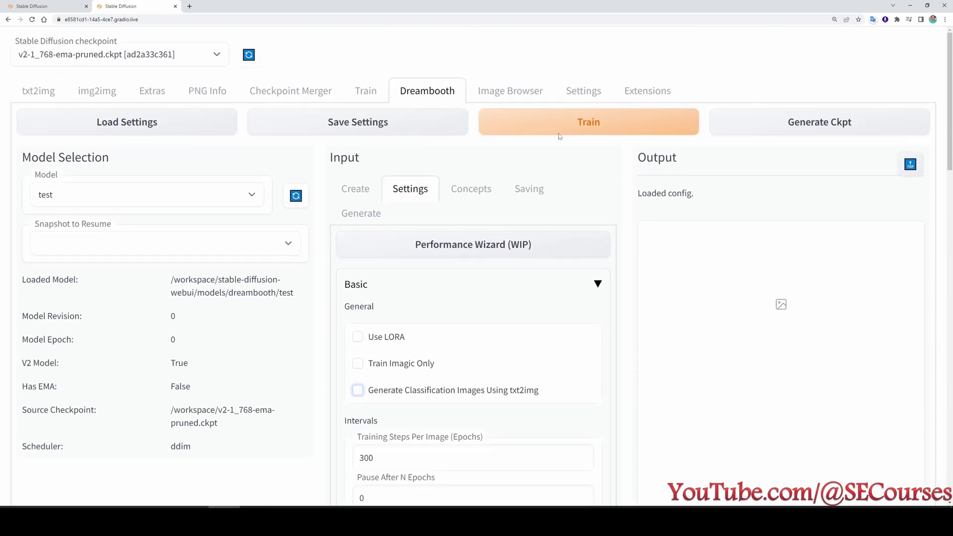
{"action": "left_click", "coordinate": [643, 123]}
{"action": "scroll", "coordinate": [546, 329], "scroll_direction": "down", "scroll_amount": 6}
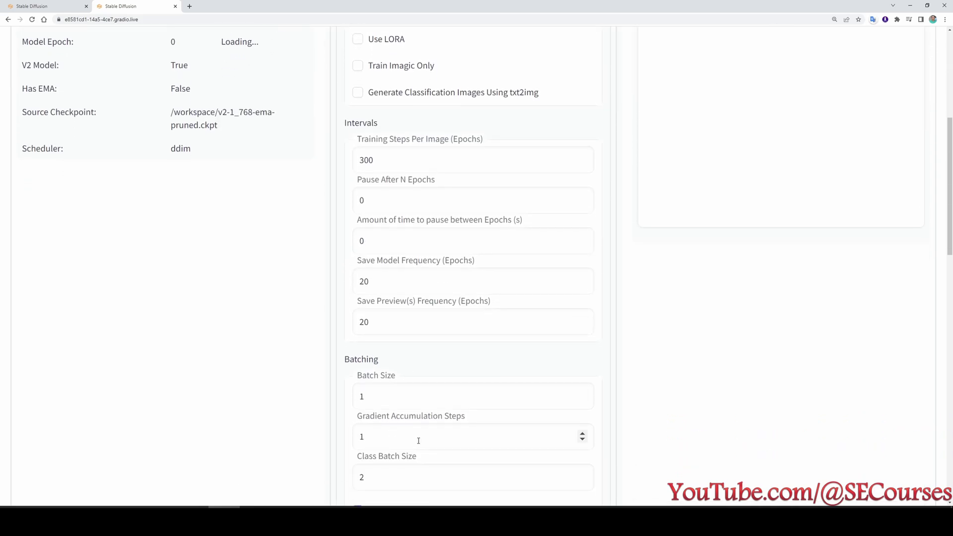
{"action": "scroll", "coordinate": [419, 441], "scroll_direction": "down", "scroll_amount": 1}
{"action": "scroll", "coordinate": [422, 425], "scroll_direction": "up", "scroll_amount": 7}
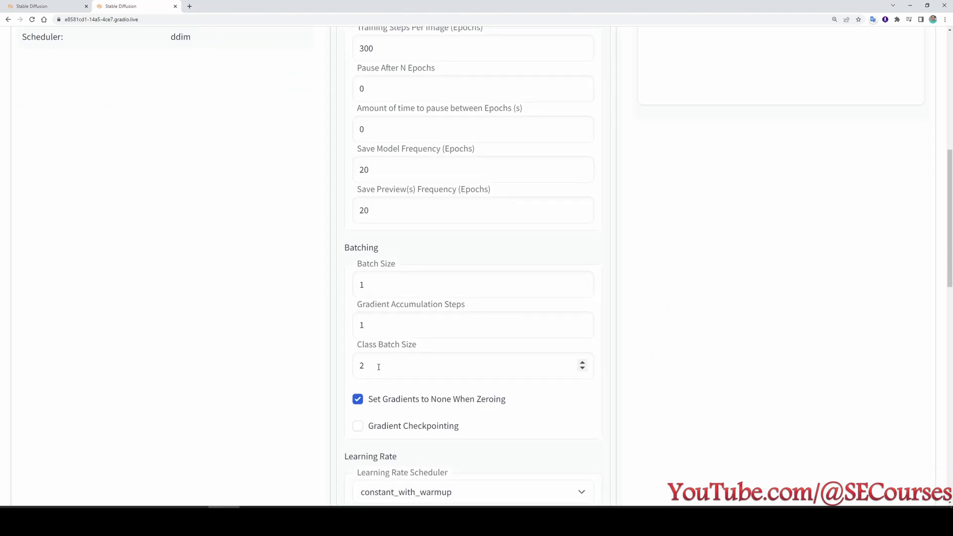
Lower Class Batch Size to 1 and restart training, reaching class images 2/108.
{"action": "left_click", "coordinate": [401, 376]}
{"action": "key", "text": "BackSpace"}
{"action": "type", "text": "1"}
{"action": "scroll", "coordinate": [401, 377], "scroll_direction": "up", "scroll_amount": 8}
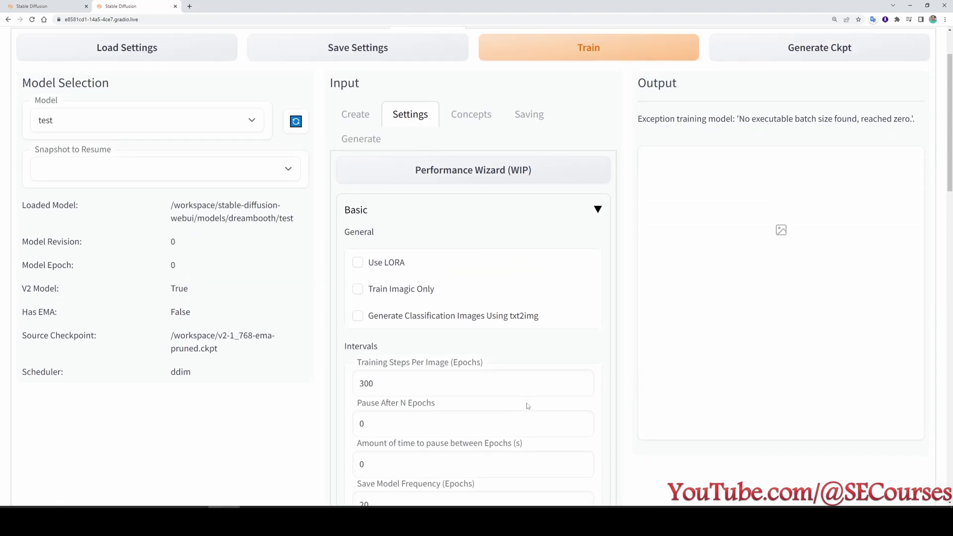
{"action": "left_click", "coordinate": [620, 124]}
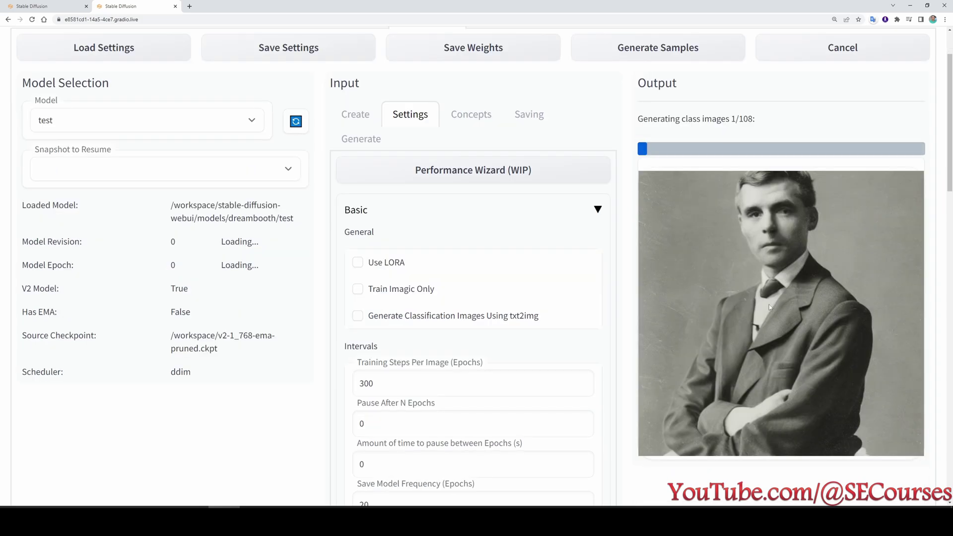
{"action": "scroll", "coordinate": [797, 294], "scroll_direction": "up", "scroll_amount": 2}
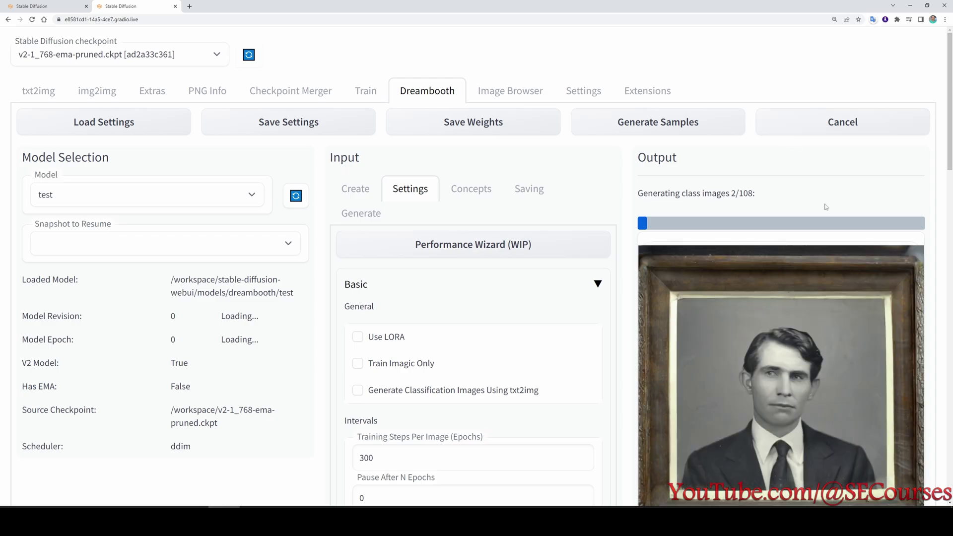
In JupyterLab, close Terminal 1 and shut down its running session.
{"action": "key", "text": "alt+Tab"}
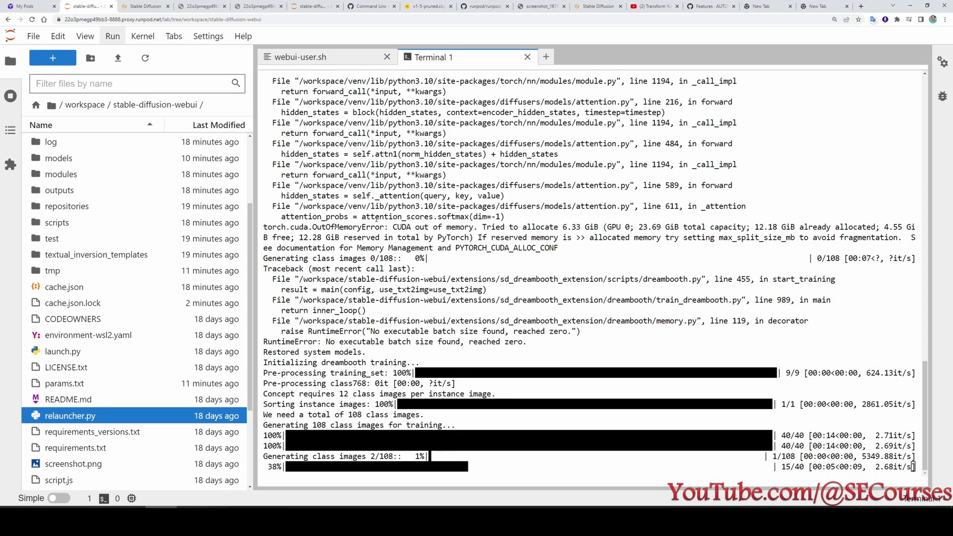
{"action": "left_click", "coordinate": [528, 57]}
{"action": "left_click", "coordinate": [10, 93]}
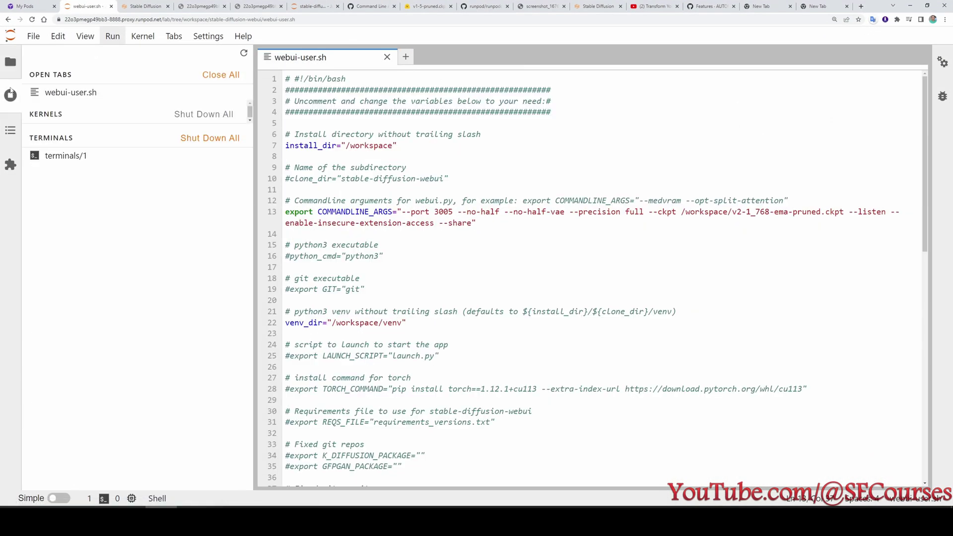
{"action": "left_click", "coordinate": [238, 156]}
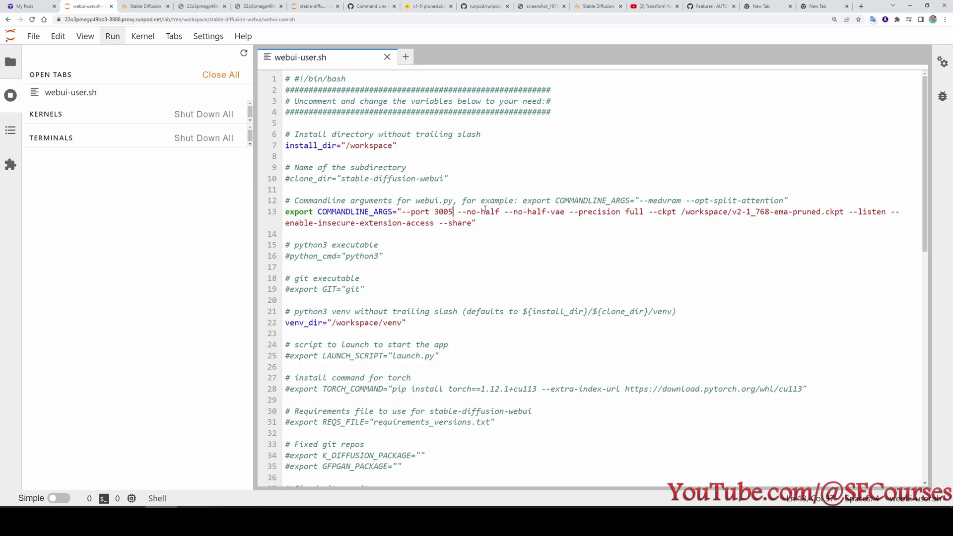
Add --xformers to COMMANDLINE_ARGS in webui-user.sh, save, and run python relauncher.py.
{"action": "type", "text": "--xformers"}
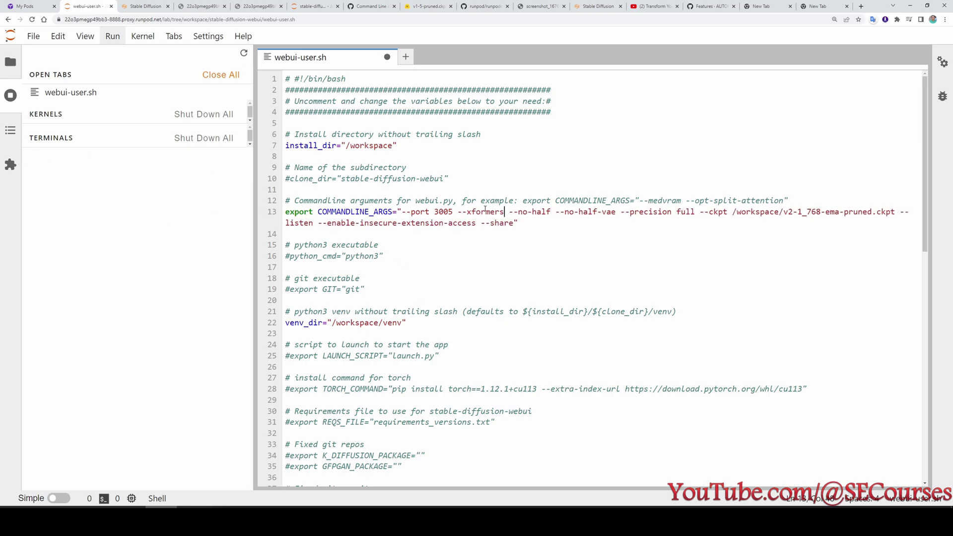
{"action": "key", "text": "ctrl+s"}
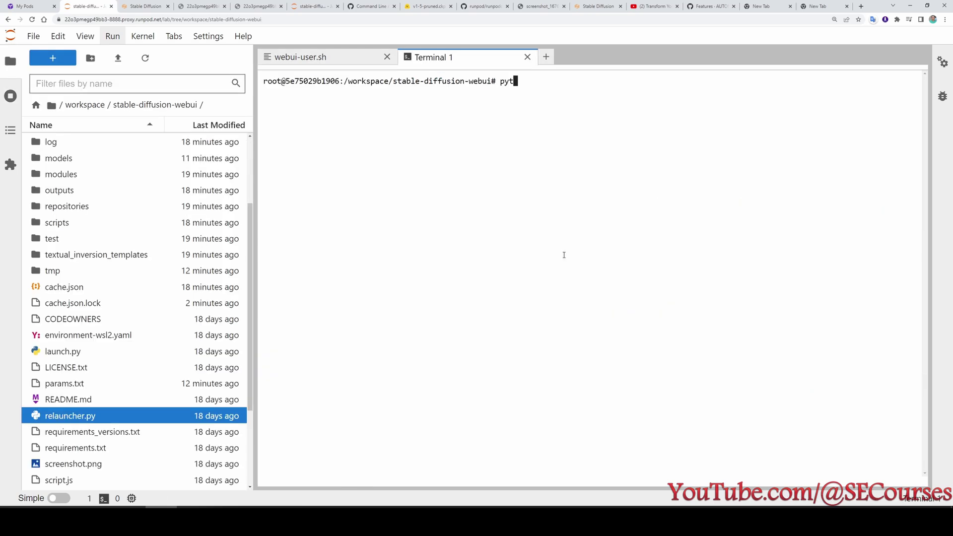
{"action": "type", "text": "hon relauncher.py"}
{"action": "key", "text": "Return"}
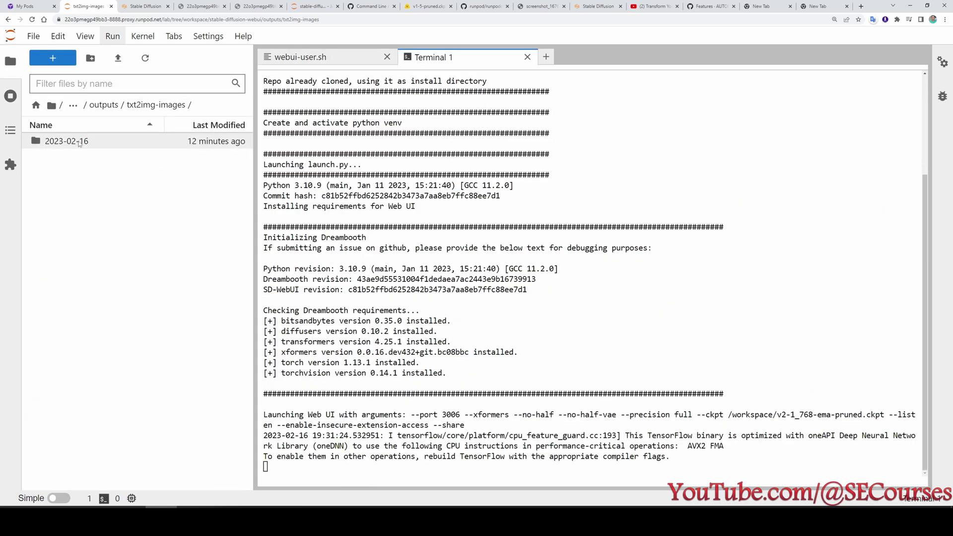
Rename folder 2023-02-16 to '2023-02-16 old' and select the new public share link.
{"action": "right_click", "coordinate": [79, 143]}
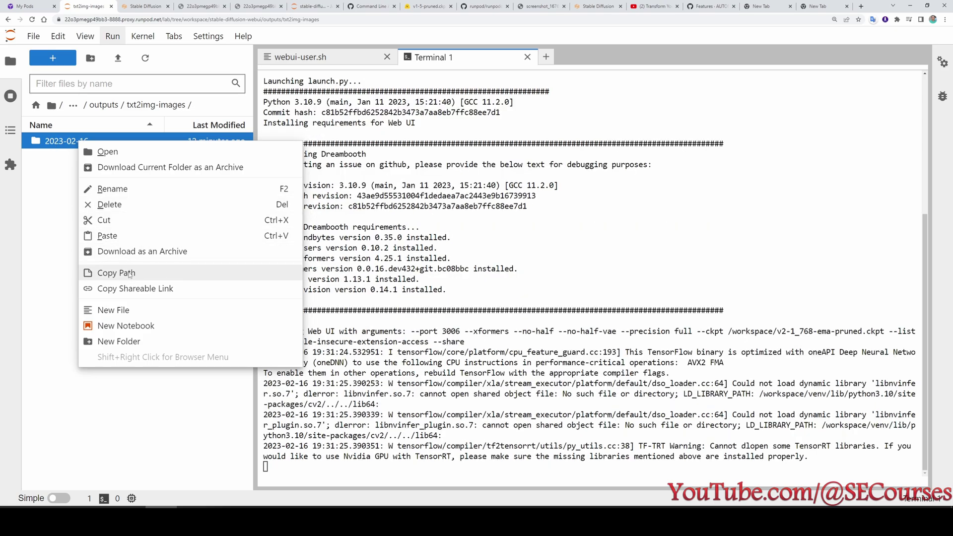
{"action": "left_click", "coordinate": [113, 189]}
{"action": "type", "text": "old"}
{"action": "key", "text": "Return"}
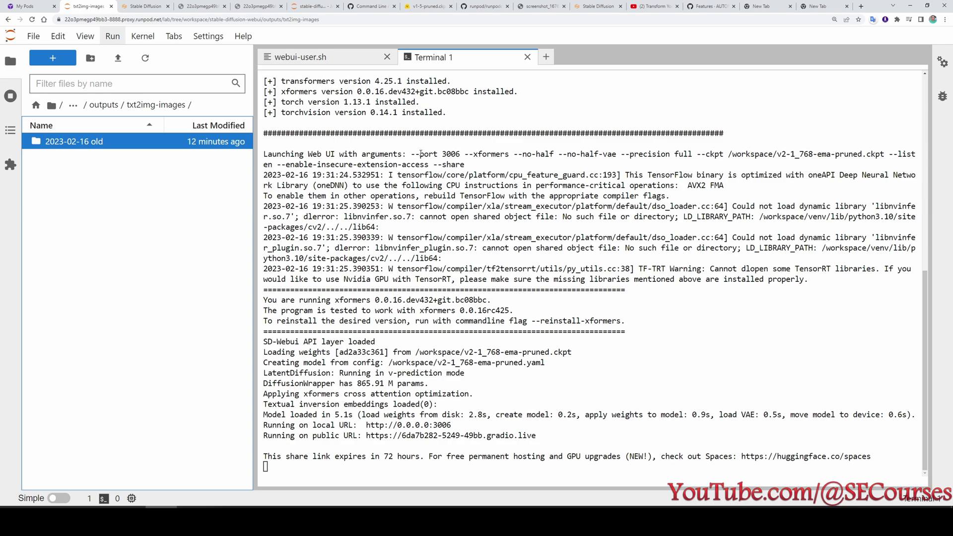
{"action": "left_click_drag", "start_coordinate": [545, 435], "coordinate": [366, 436]}
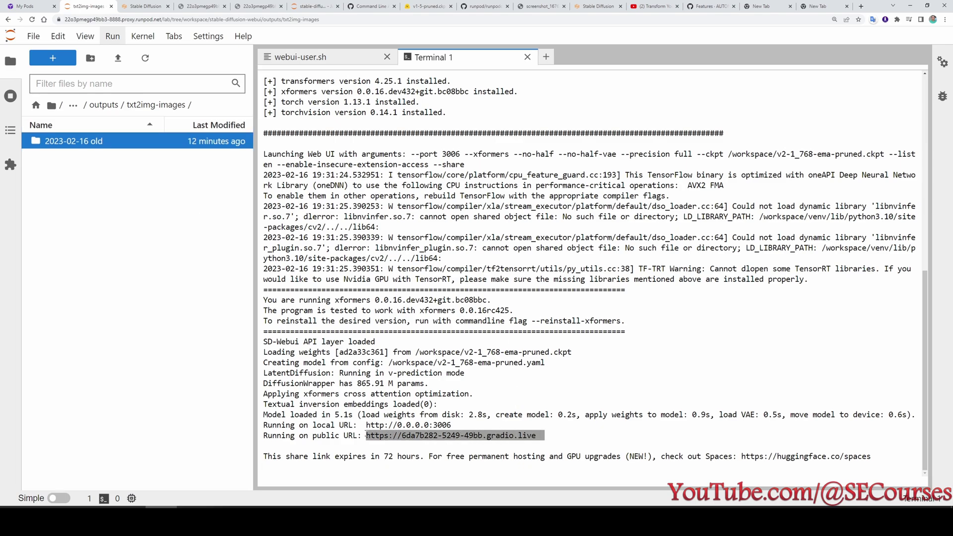
Open the relaunched web UI and set prompt 'photo of man' with 30 sampling steps.
{"action": "left_click", "coordinate": [161, 164]}
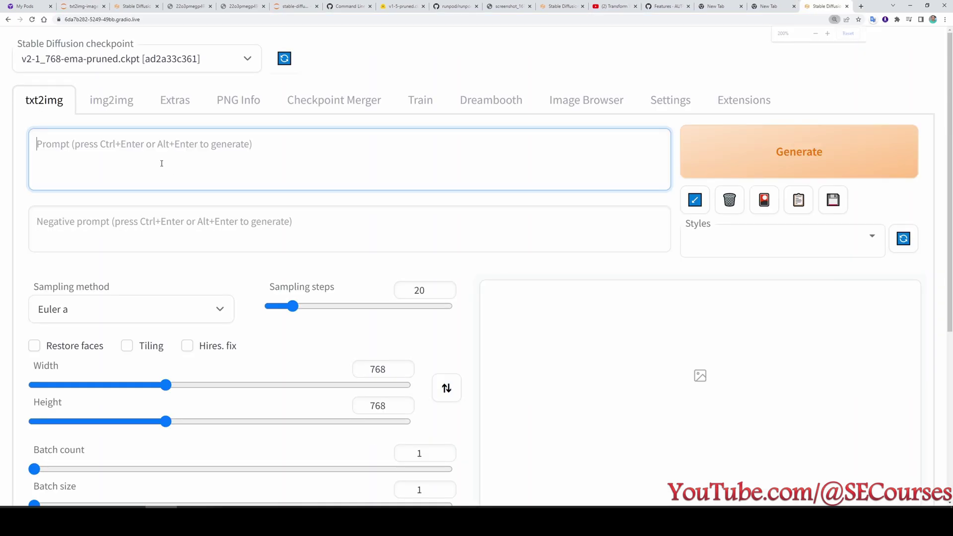
{"action": "type", "text": "photo of man"}
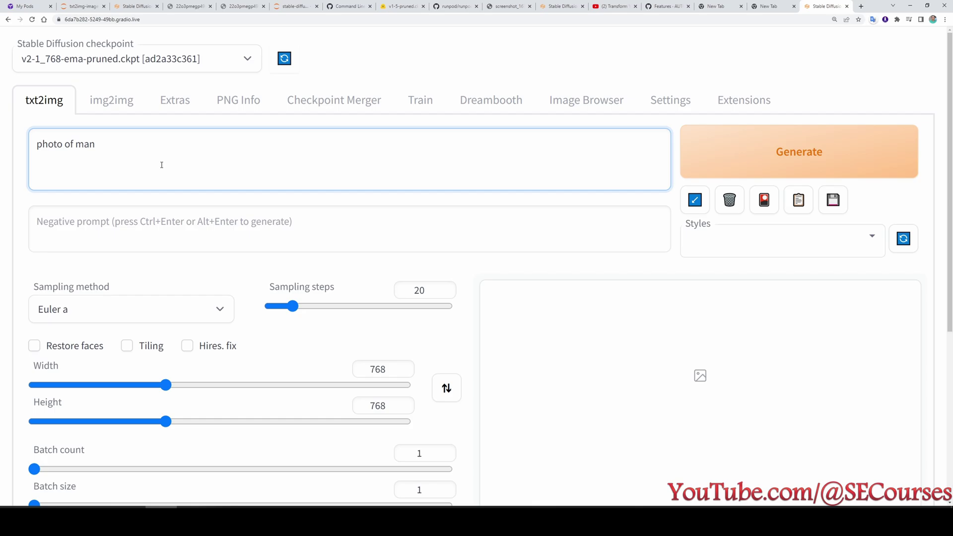
{"action": "scroll", "coordinate": [161, 165], "scroll_direction": "down", "scroll_amount": 2}
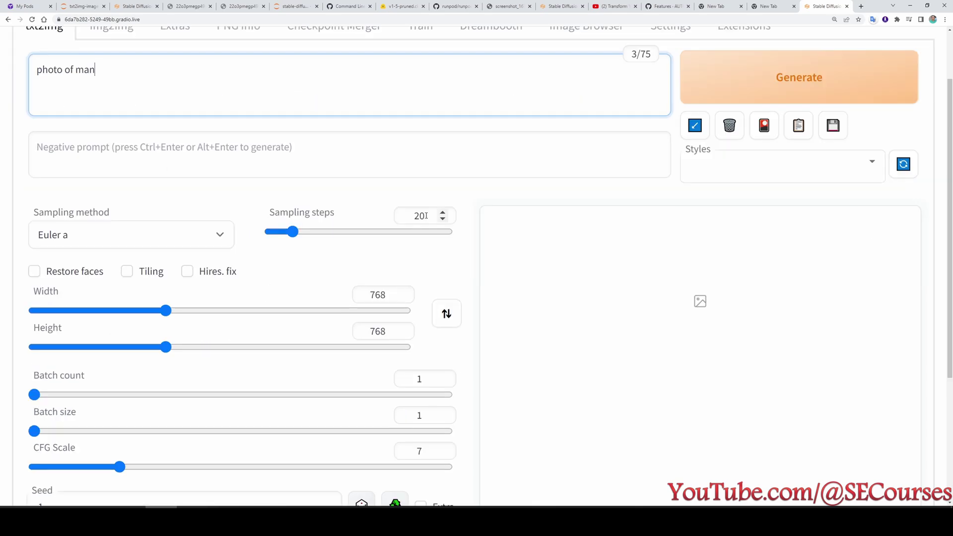
{"action": "left_click_drag", "start_coordinate": [427, 216], "coordinate": [369, 220]}
{"action": "type", "text": "30"}
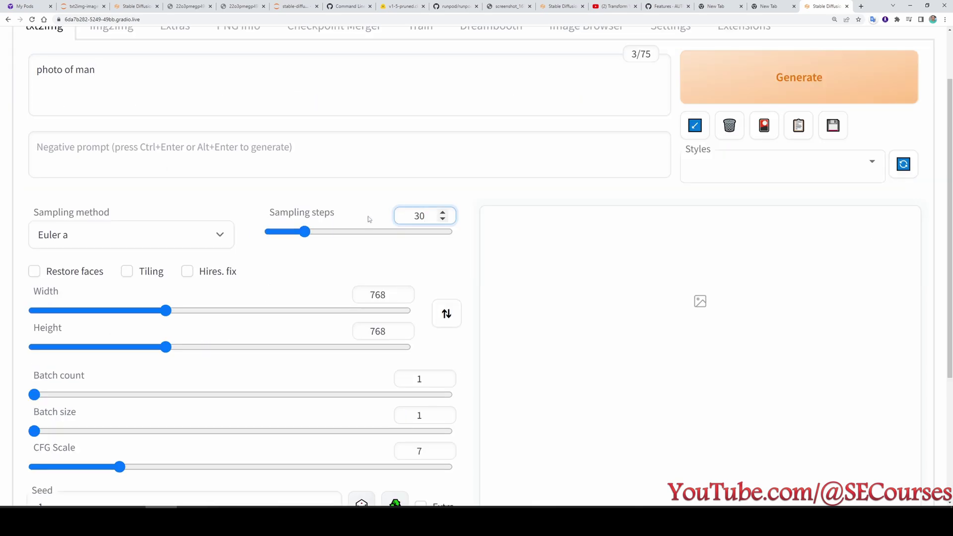
Set txt2img Batch size to 8 and Batch count to 57.
{"action": "scroll", "coordinate": [335, 297], "scroll_direction": "down", "scroll_amount": 2}
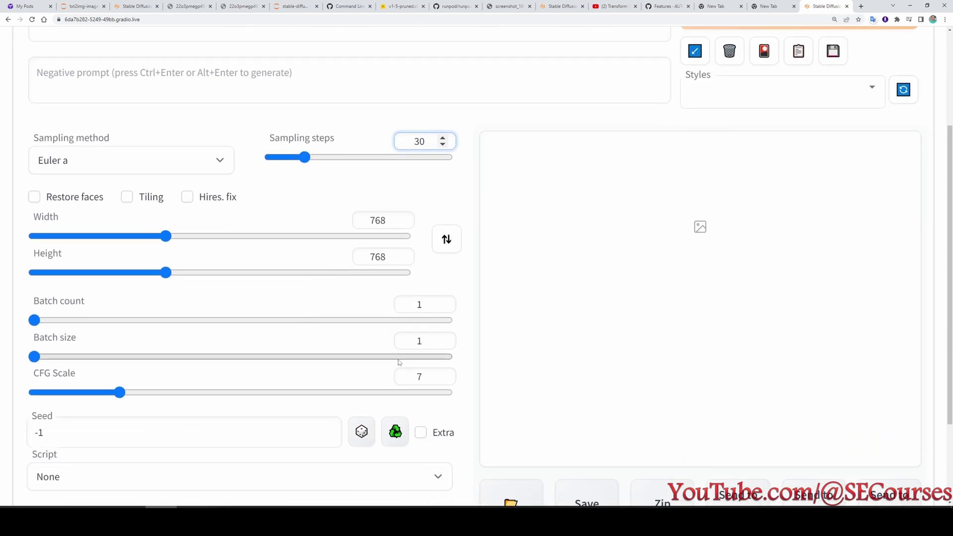
{"action": "scroll", "coordinate": [398, 207], "scroll_direction": "up", "scroll_amount": 1}
{"action": "scroll", "coordinate": [398, 207], "scroll_direction": "up", "scroll_amount": 2}
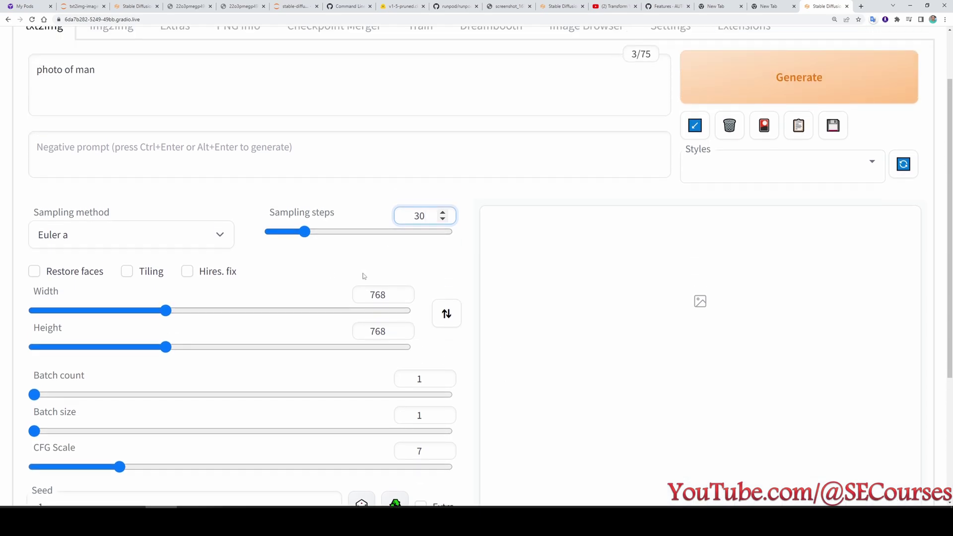
{"action": "scroll", "coordinate": [362, 274], "scroll_direction": "up", "scroll_amount": 1}
{"action": "scroll", "coordinate": [522, 190], "scroll_direction": "down", "scroll_amount": 3}
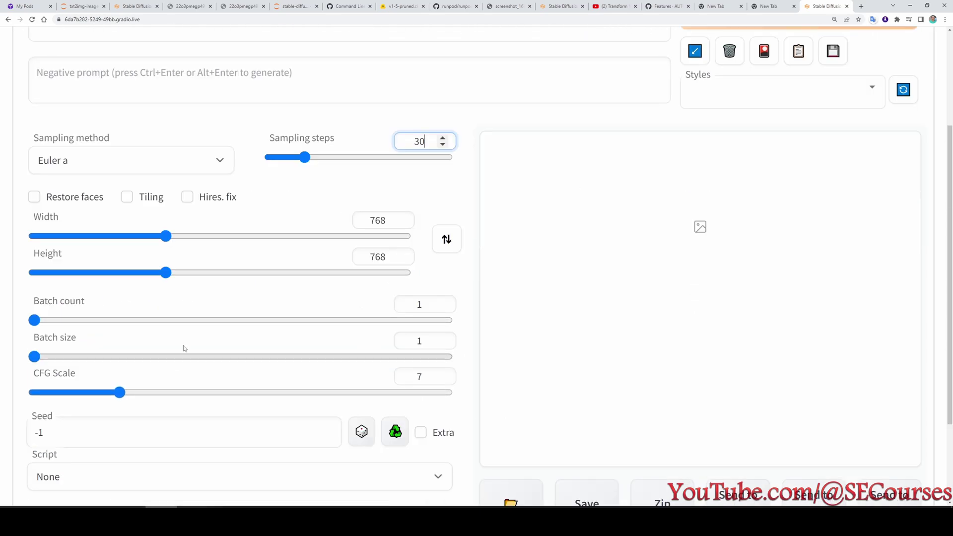
{"action": "left_click_drag", "start_coordinate": [35, 357], "coordinate": [532, 366]}
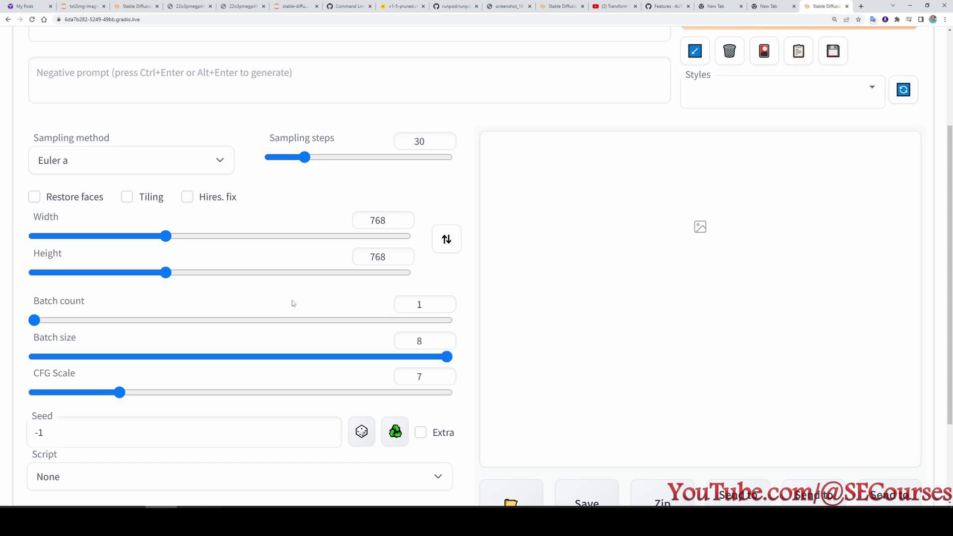
{"action": "scroll", "coordinate": [293, 303], "scroll_direction": "up", "scroll_amount": 2}
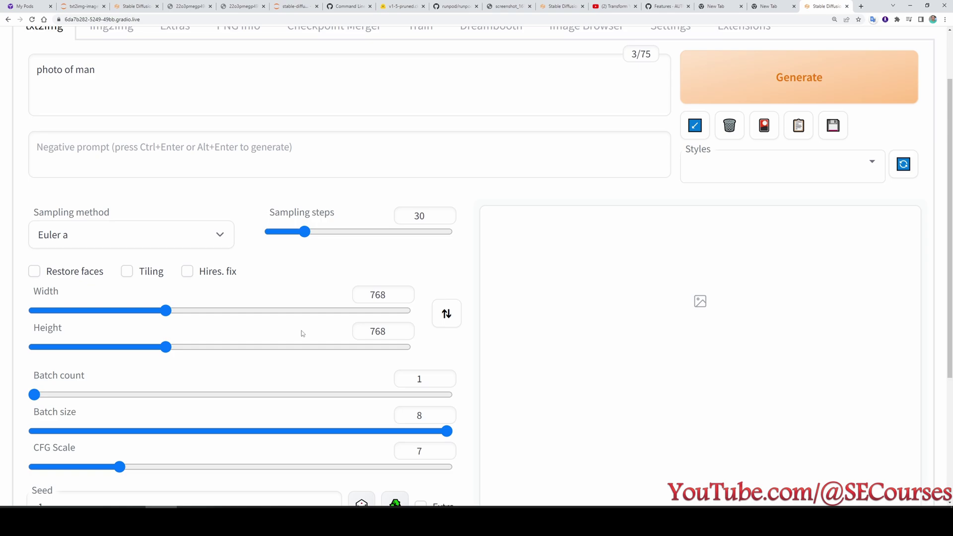
{"action": "left_click_drag", "start_coordinate": [34, 395], "coordinate": [267, 396]}
{"action": "scroll", "coordinate": [661, 368], "scroll_direction": "up", "scroll_amount": 1}
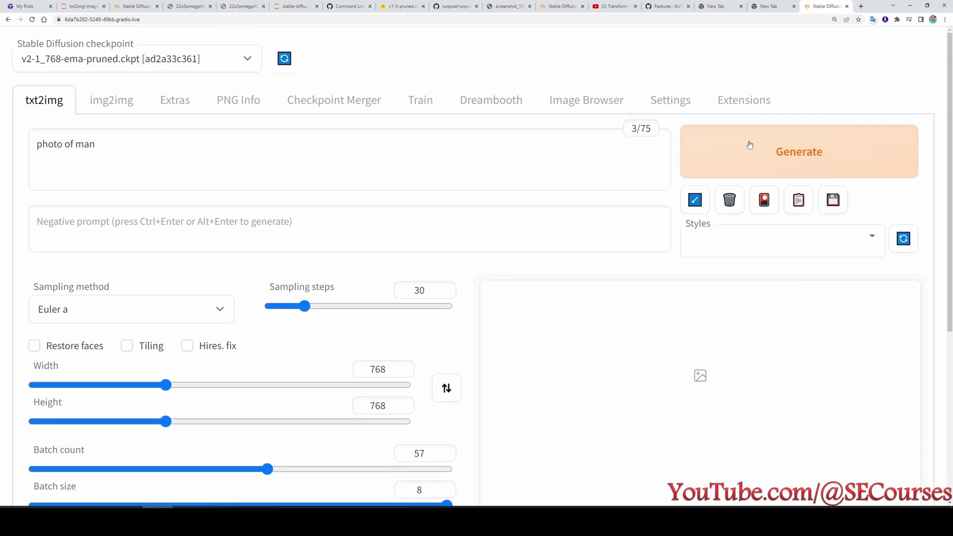
Generate the 'photo of man' batch and watch the first preview grid of eight portraits at 1%.
{"action": "left_click", "coordinate": [747, 147]}
{"action": "scroll", "coordinate": [555, 250], "scroll_direction": "down", "scroll_amount": 3}
{"action": "scroll", "coordinate": [556, 246], "scroll_direction": "up", "scroll_amount": 1}
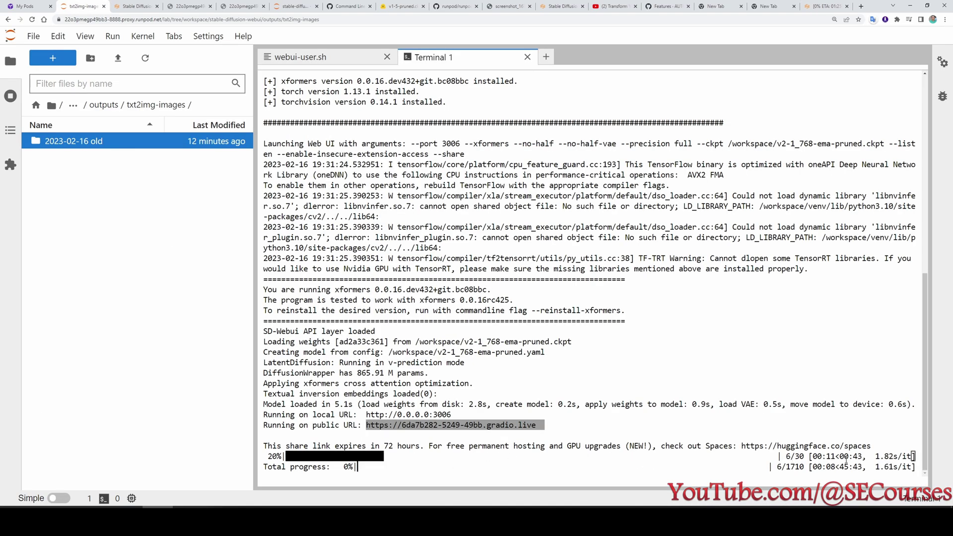
{"action": "left_click", "coordinate": [824, 7]}
{"action": "scroll", "coordinate": [288, 262], "scroll_direction": "up", "scroll_amount": 2}
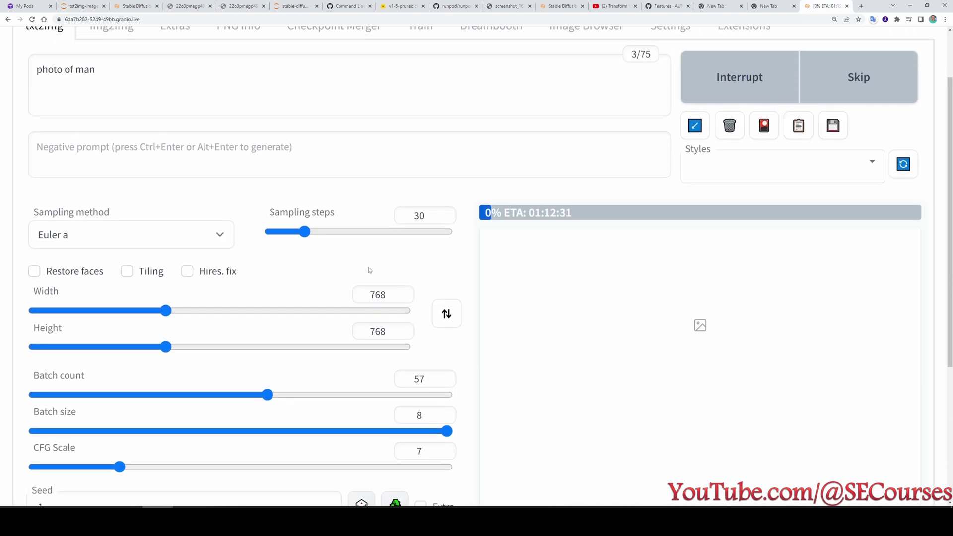
{"action": "scroll", "coordinate": [376, 279], "scroll_direction": "down", "scroll_amount": 2}
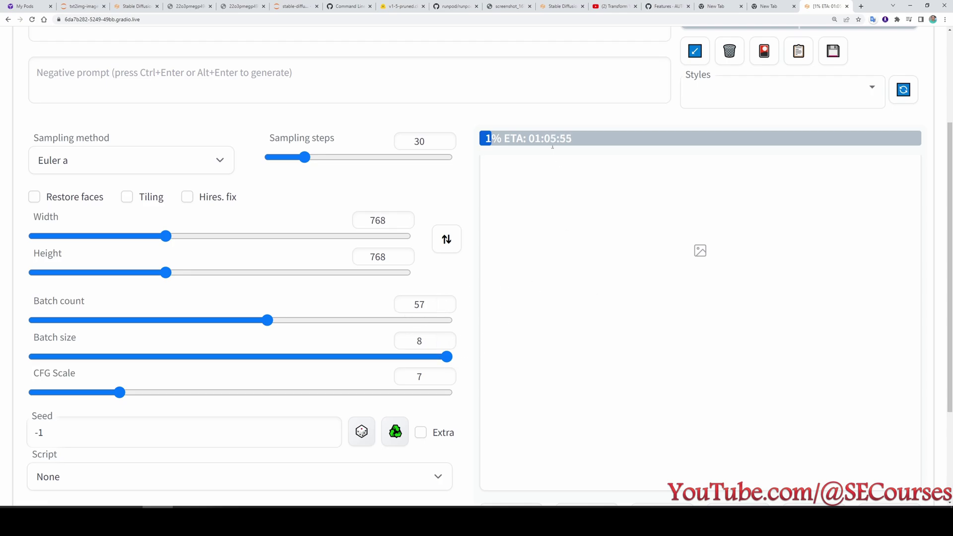
{"action": "scroll", "coordinate": [515, 191], "scroll_direction": "up", "scroll_amount": 3}
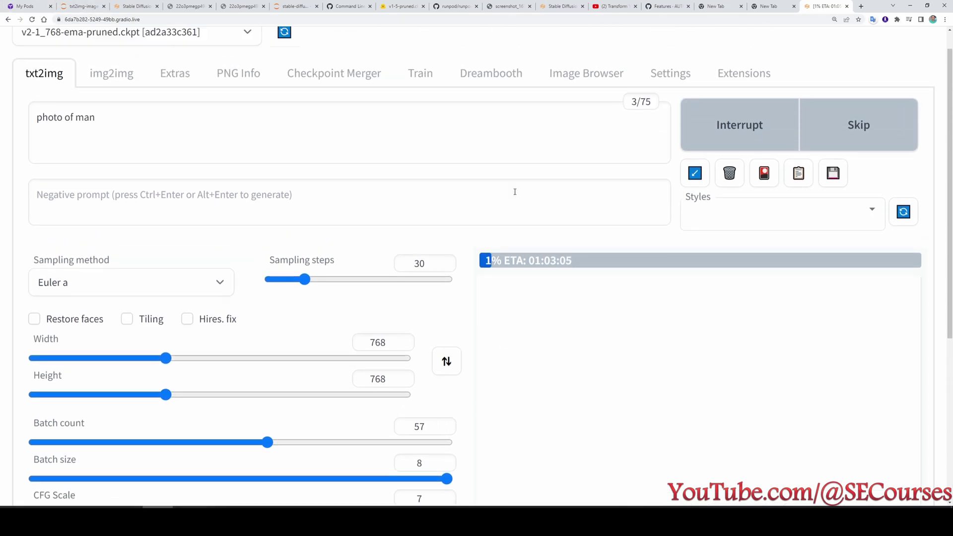
{"action": "scroll", "coordinate": [623, 291], "scroll_direction": "down", "scroll_amount": 3}
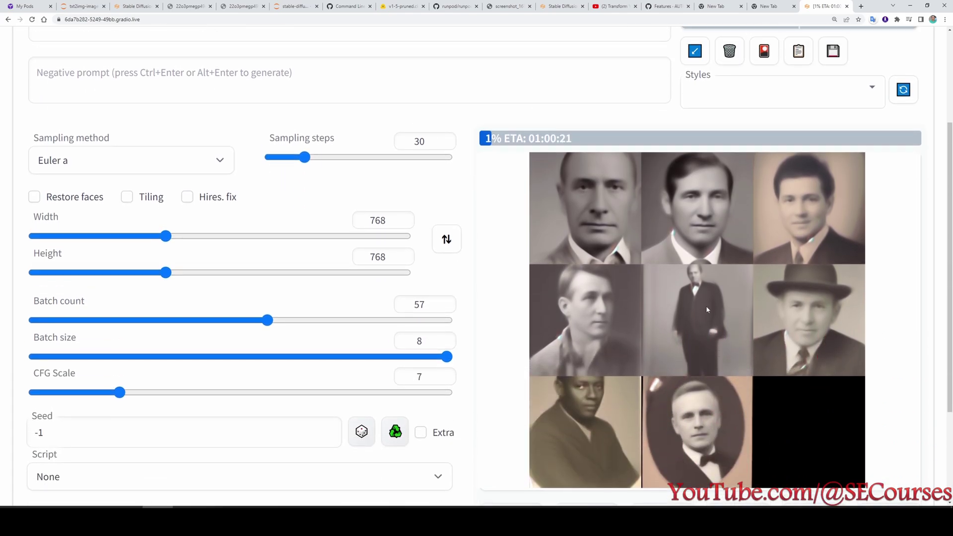
{"action": "scroll", "coordinate": [630, 343], "scroll_direction": "up", "scroll_amount": 3}
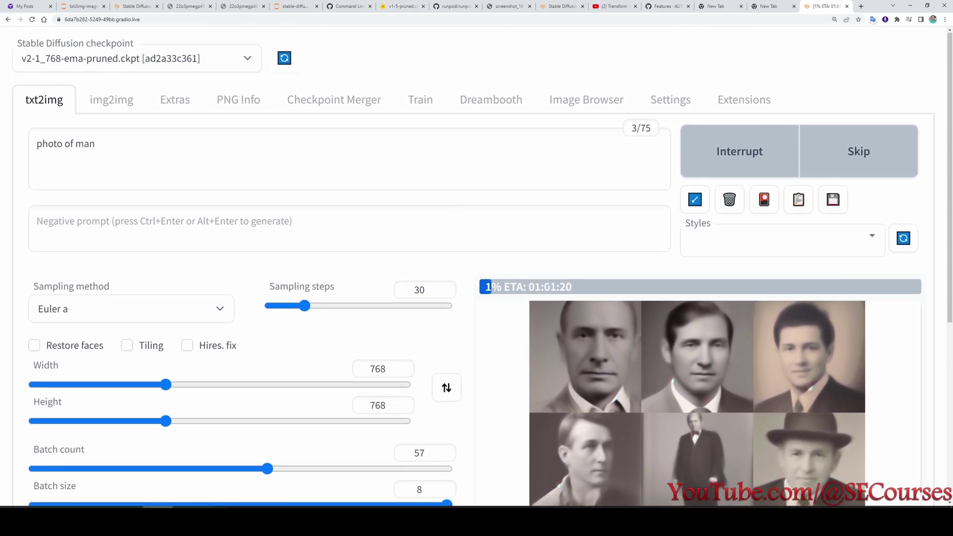
{"action": "scroll", "coordinate": [840, 364], "scroll_direction": "down", "scroll_amount": 3}
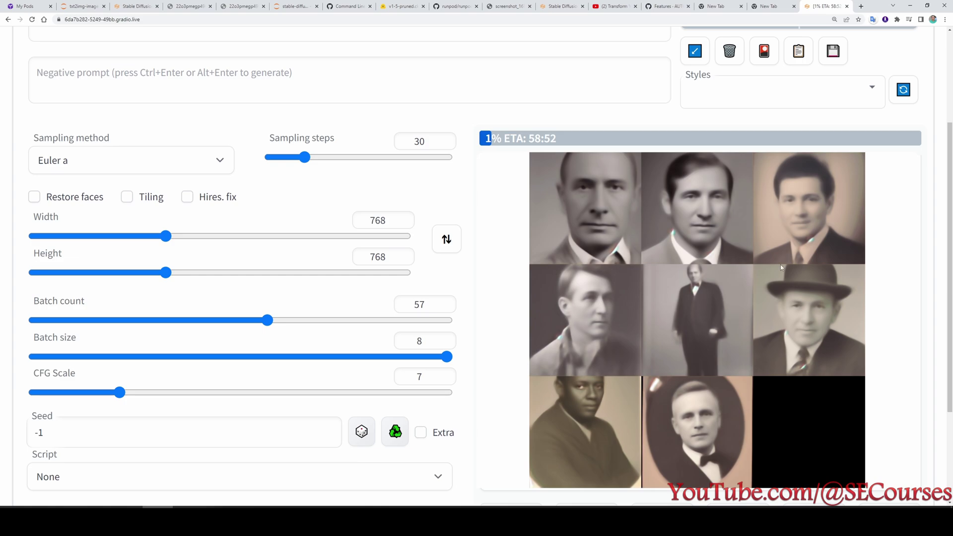
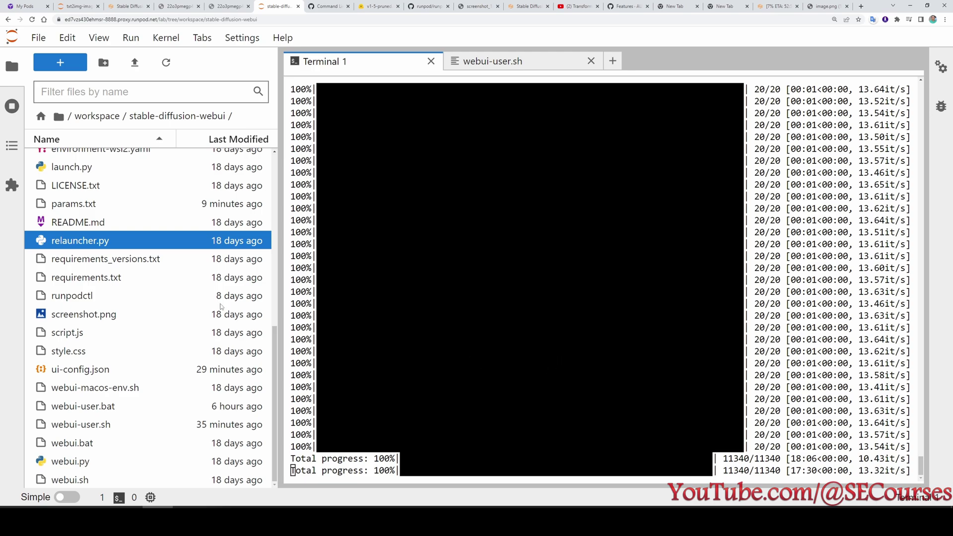
Preview grid-0000.png in outputs/txt2img-grids and download it to the computer.
{"action": "scroll", "coordinate": [221, 306], "scroll_direction": "up", "scroll_amount": 8}
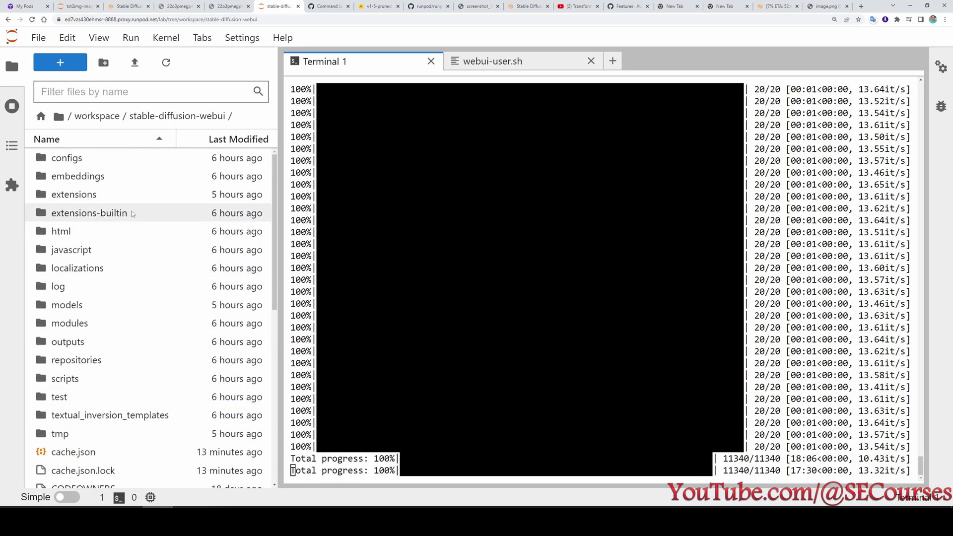
{"action": "left_click", "coordinate": [101, 346]}
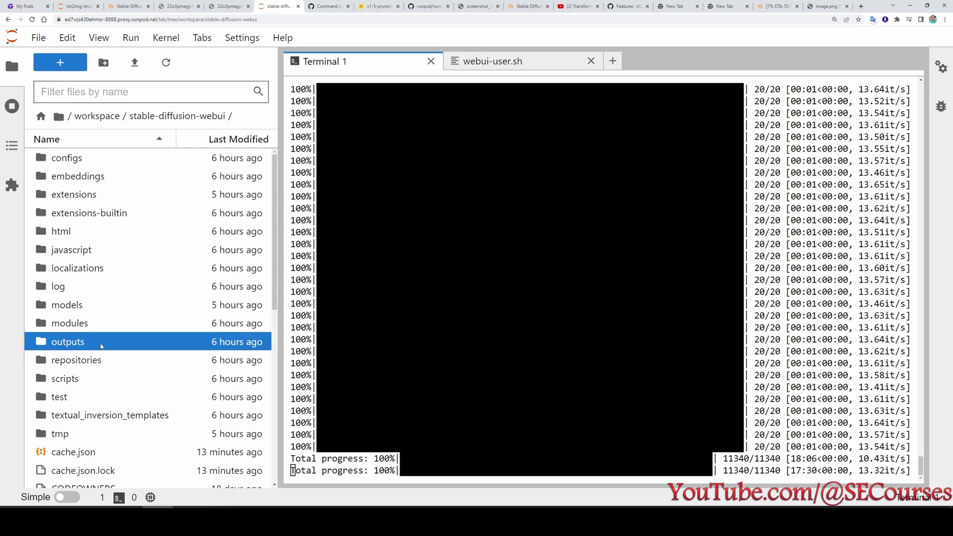
{"action": "double_click", "coordinate": [101, 346]}
{"action": "double_click", "coordinate": [99, 217]}
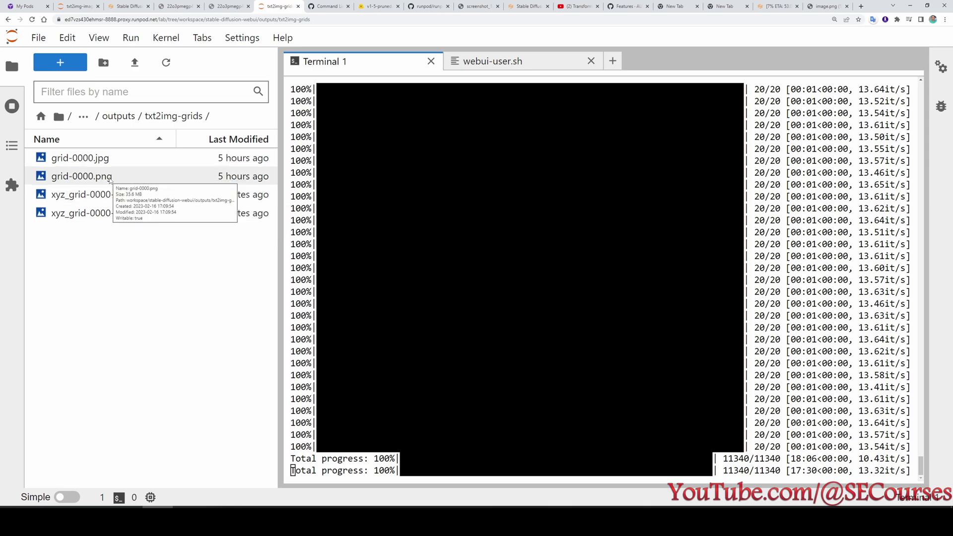
{"action": "double_click", "coordinate": [106, 177]}
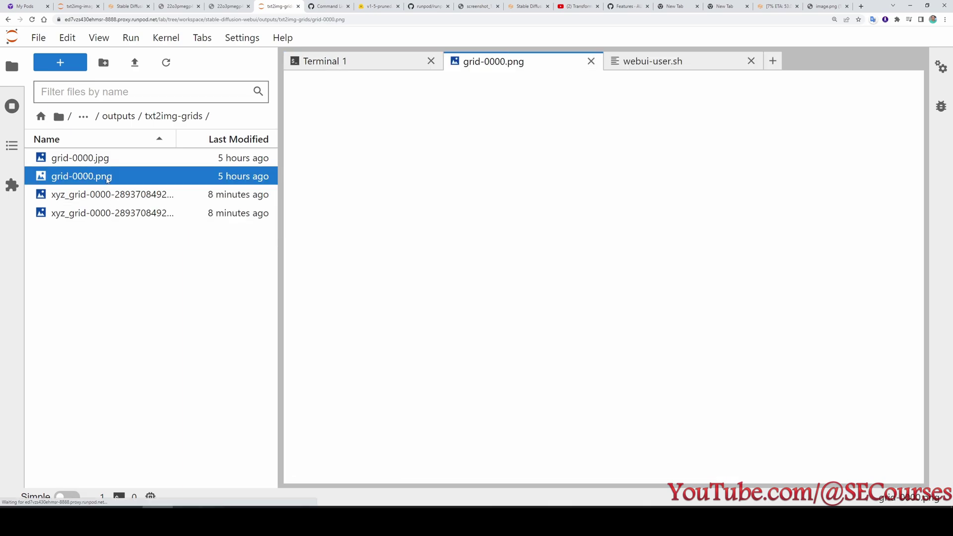
{"action": "right_click", "coordinate": [102, 177]}
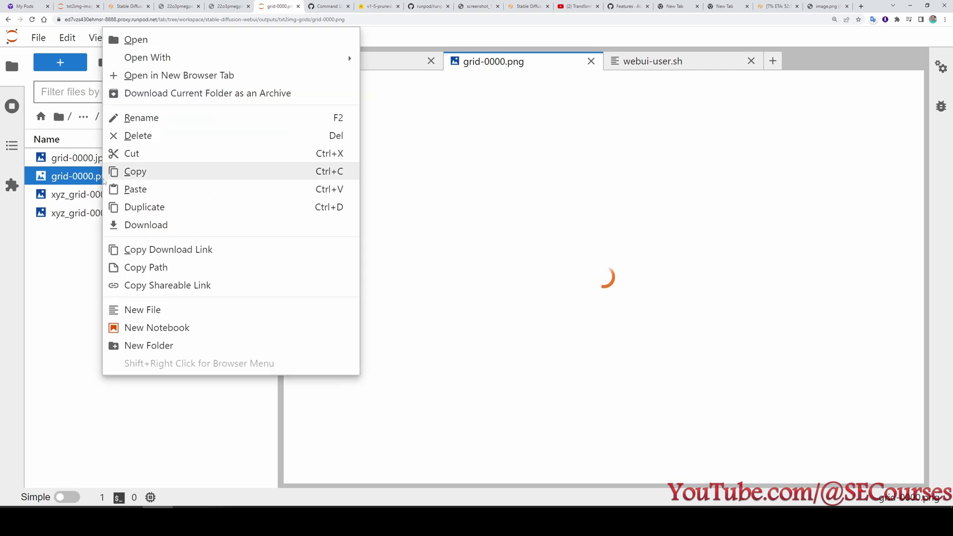
{"action": "left_click", "coordinate": [144, 223]}
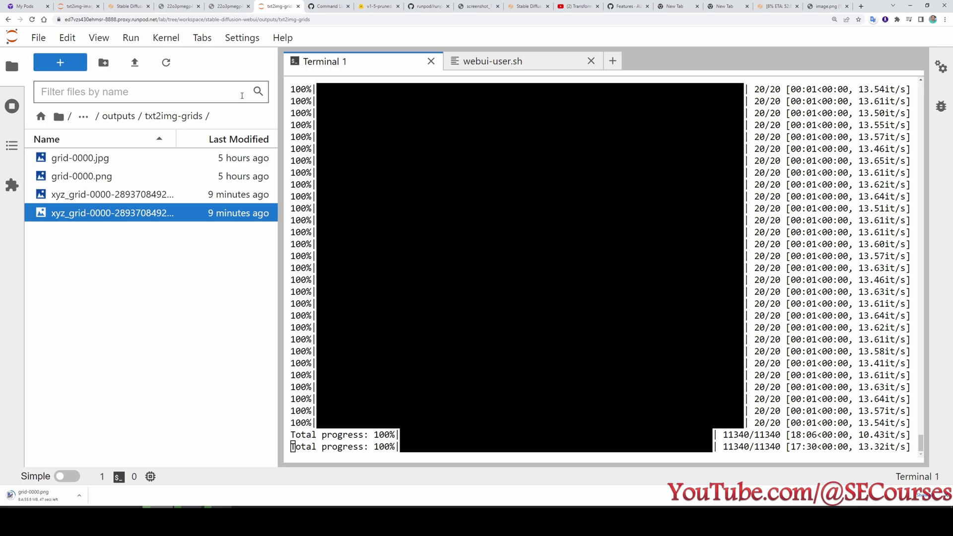
In a new terminal in outputs, run runpodctl send on txt2img-grids and copy the receive command.
{"action": "left_click", "coordinate": [119, 117]}
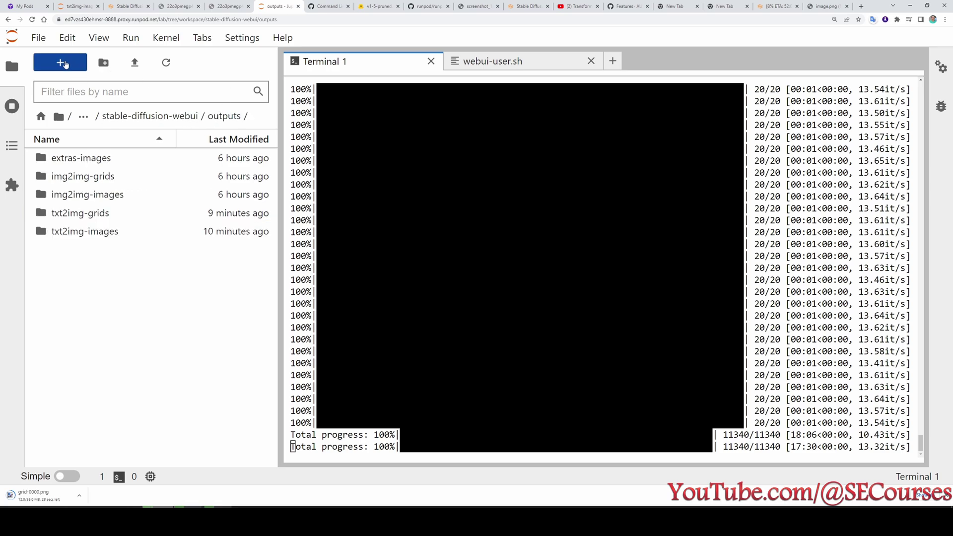
{"action": "left_click", "coordinate": [65, 64]}
{"action": "left_click", "coordinate": [400, 457]}
{"action": "type", "text": "runpodctl"}
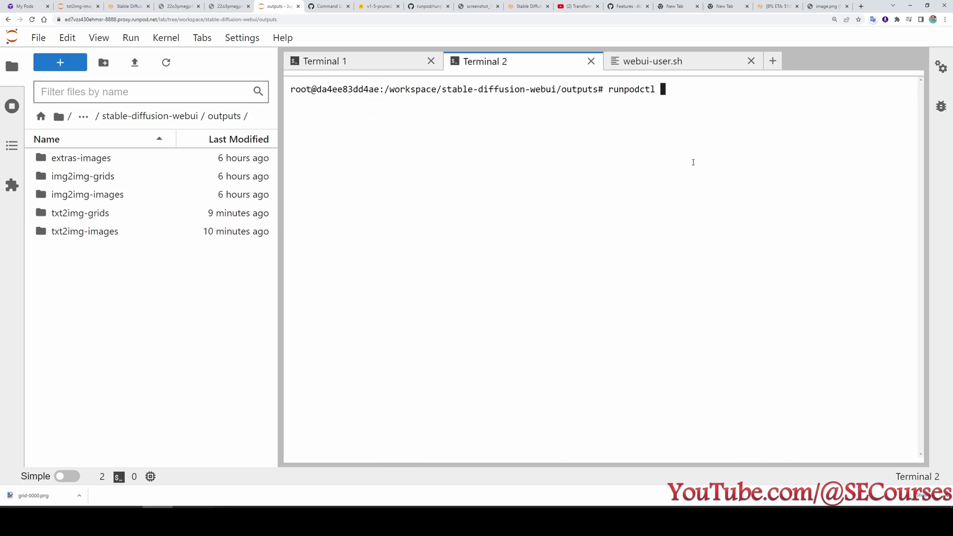
{"action": "type", "text": " send txt2img-grids"}
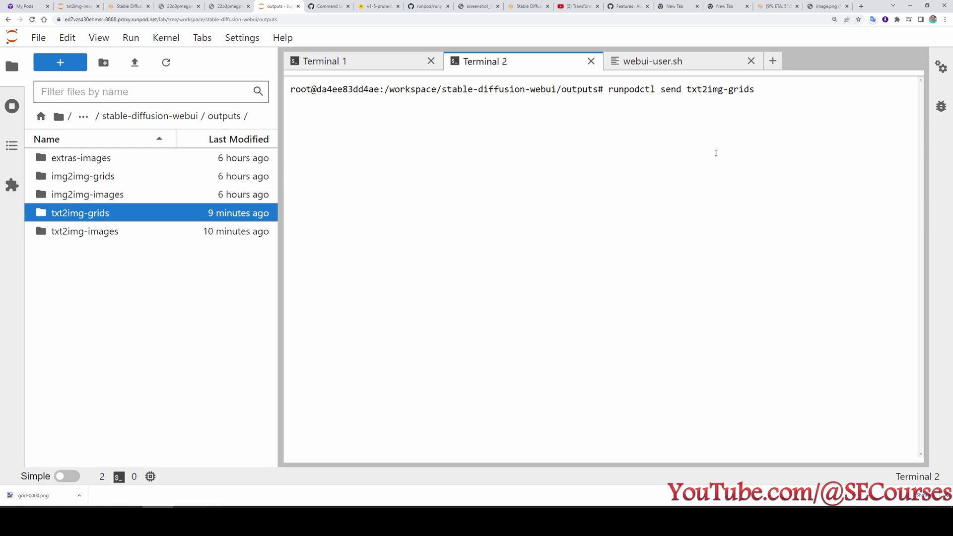
{"action": "key", "text": "Return"}
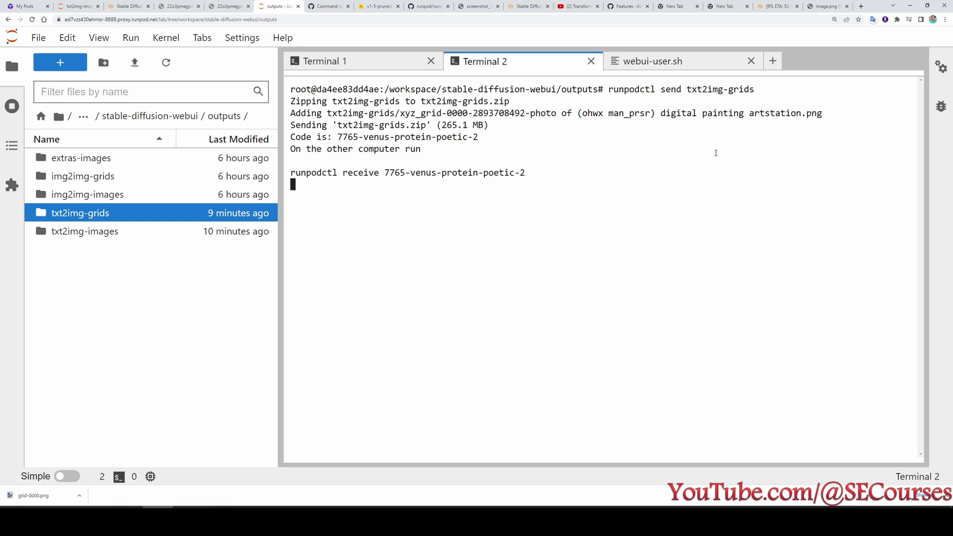
{"action": "left_click_drag", "start_coordinate": [545, 173], "coordinate": [288, 174]}
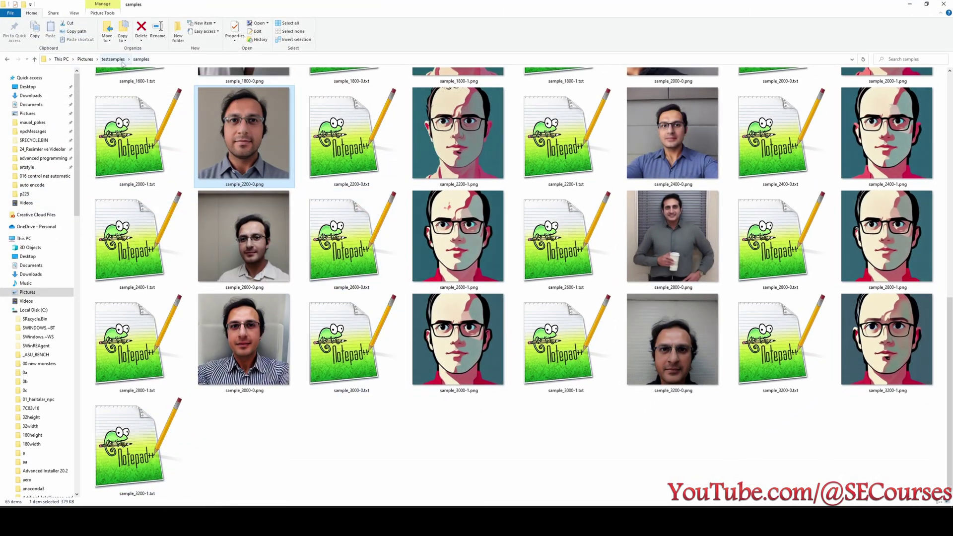
Open a Command Prompt in testsamples and run the pasted runpodctl receive command.
{"action": "left_click", "coordinate": [119, 59]}
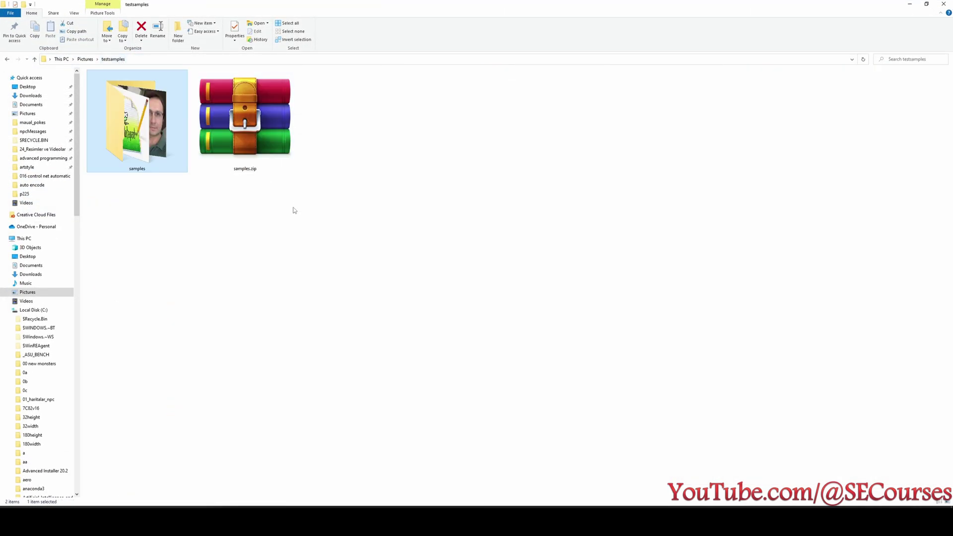
{"action": "right_click", "coordinate": [397, 155]}
{"action": "left_click", "coordinate": [343, 133]}
{"action": "left_click", "coordinate": [192, 59]}
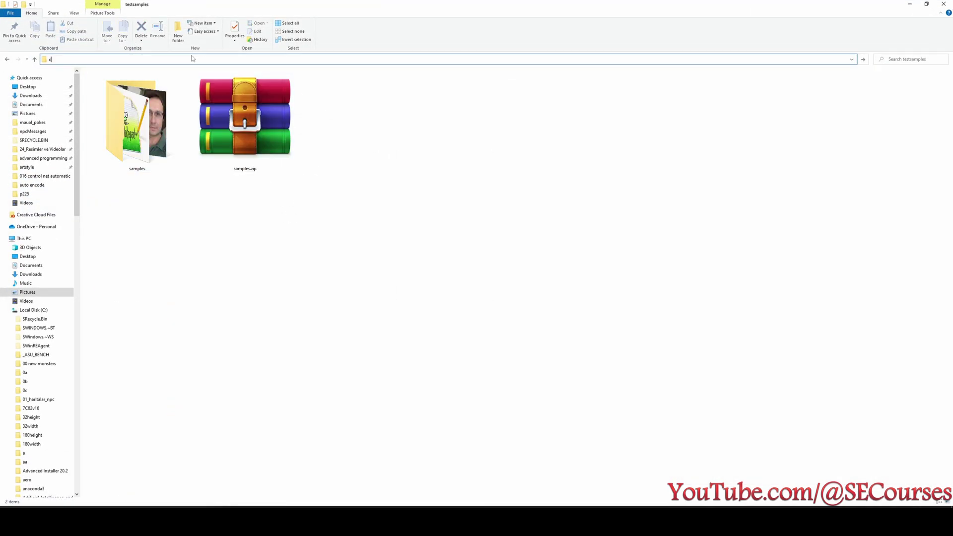
{"action": "type", "text": "cmd"}
{"action": "key", "text": "Return"}
{"action": "key", "text": "ctrl+v"}
{"action": "key", "text": "Return"}
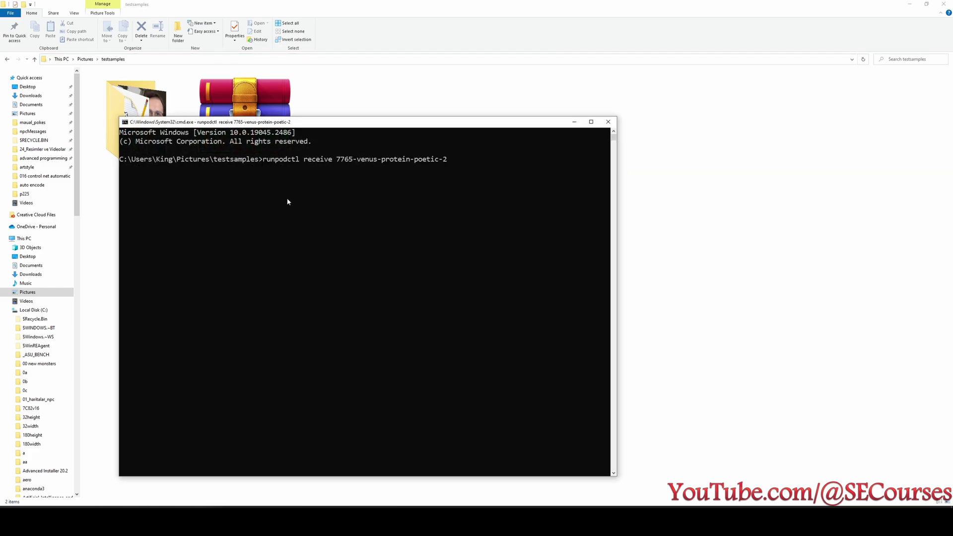
Open the received txt2img-grids folder and select the large xyz grid PNG.
{"action": "scroll", "coordinate": [316, 238], "scroll_direction": "up", "scroll_amount": 2, "text": "ctrl"}
{"action": "scroll", "coordinate": [316, 238], "scroll_direction": "up", "scroll_amount": 1, "text": "ctrl"}
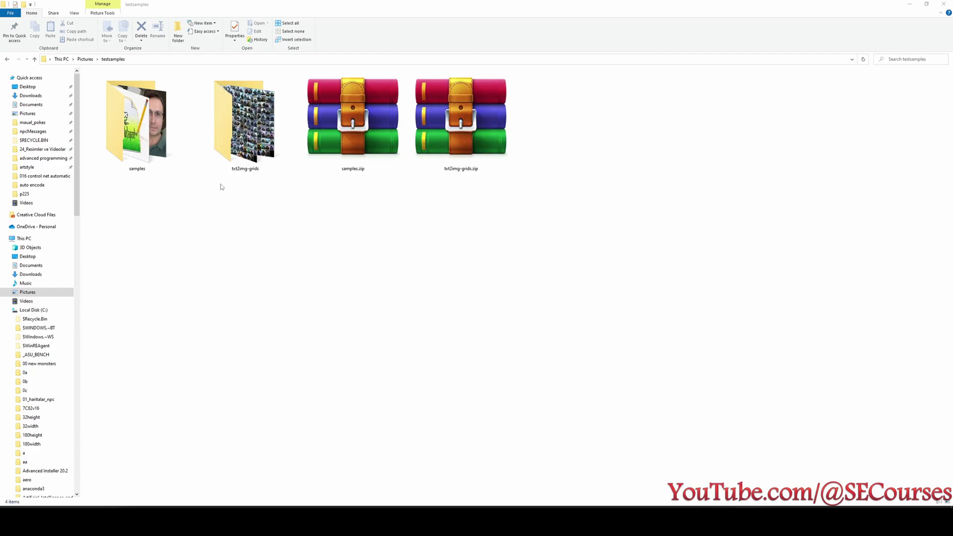
{"action": "double_click", "coordinate": [231, 144]}
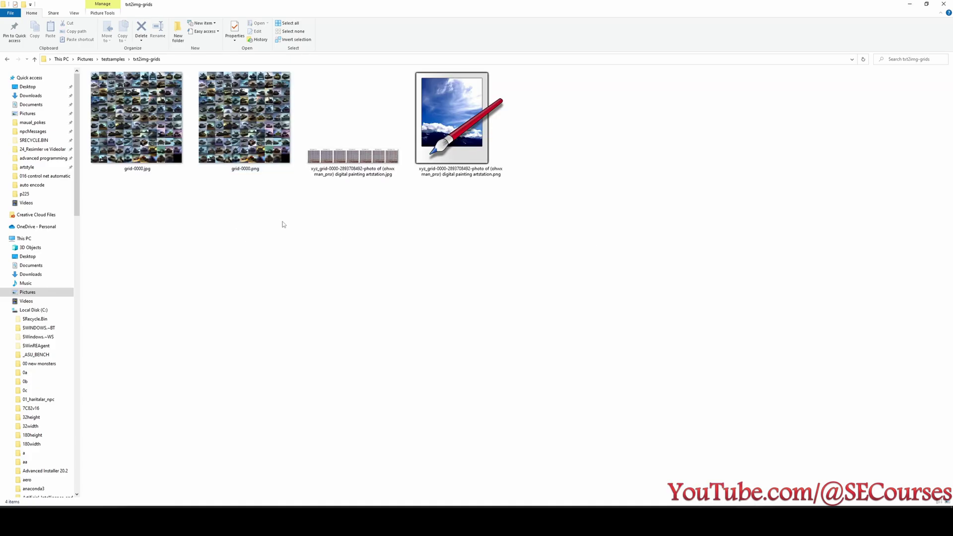
{"action": "left_click", "coordinate": [473, 158]}
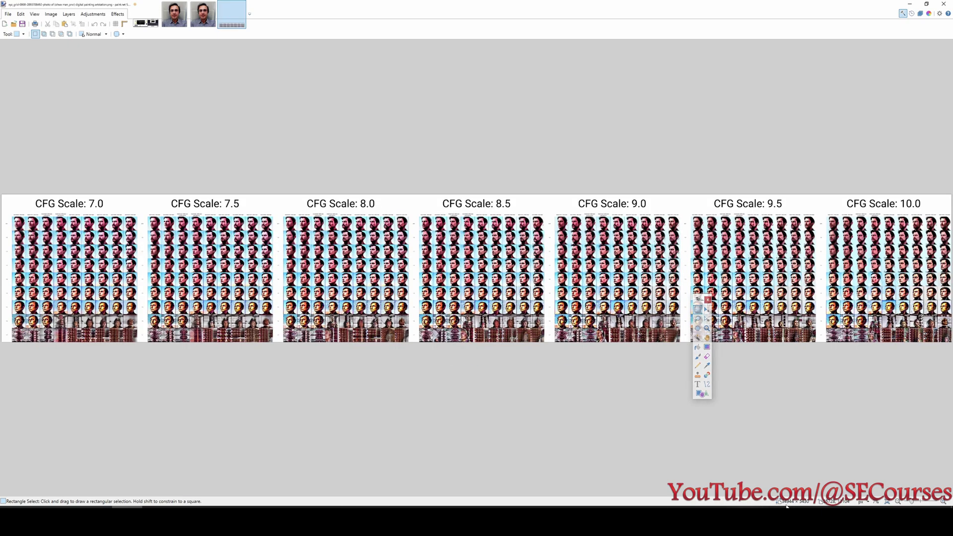
Scroll and pan through the xyz grid to compare test2 checkpoints across the CFG Scale sections.
{"action": "scroll", "coordinate": [276, 286], "scroll_direction": "up", "scroll_amount": 4}
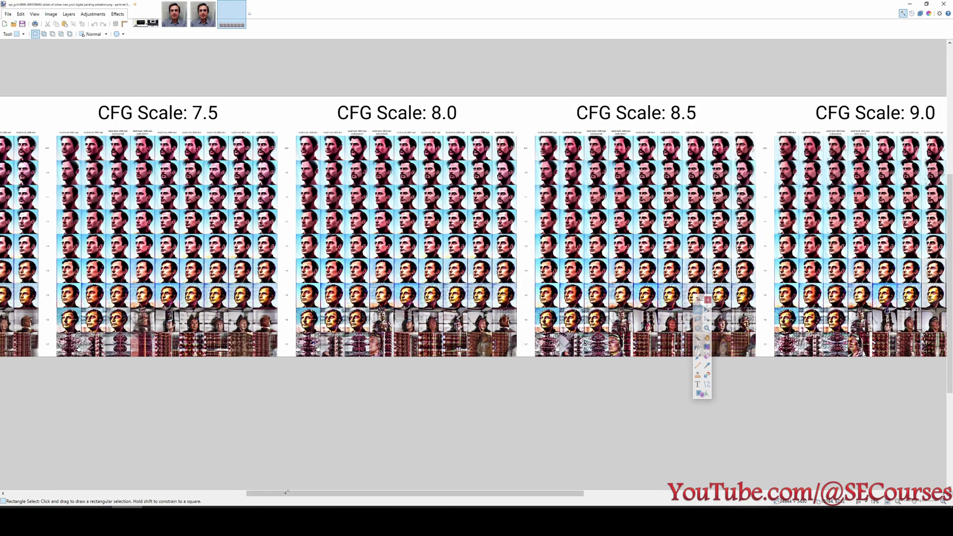
{"action": "left_click_drag", "start_coordinate": [265, 492], "coordinate": [177, 490]}
{"action": "scroll", "coordinate": [228, 160], "scroll_direction": "up", "scroll_amount": 5}
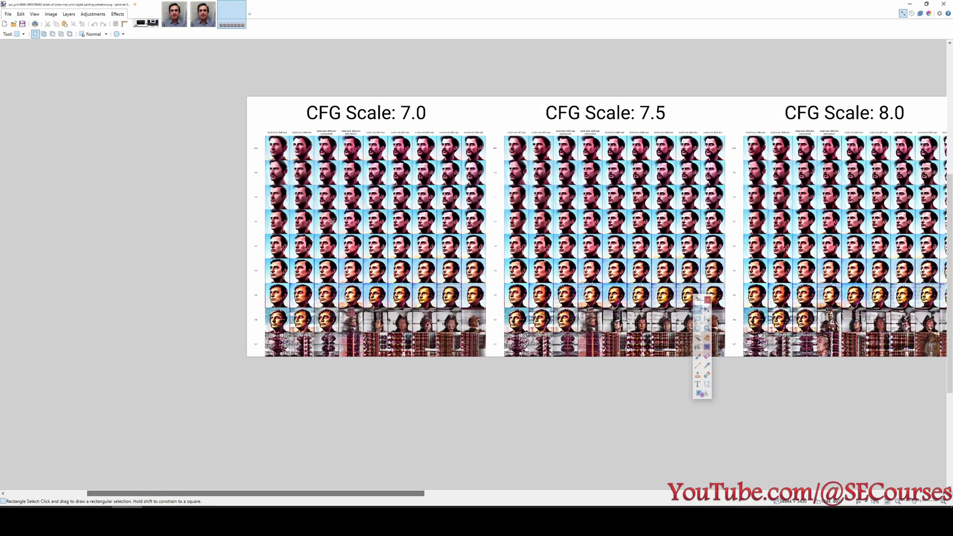
{"action": "scroll", "coordinate": [228, 160], "scroll_direction": "up", "scroll_amount": 2}
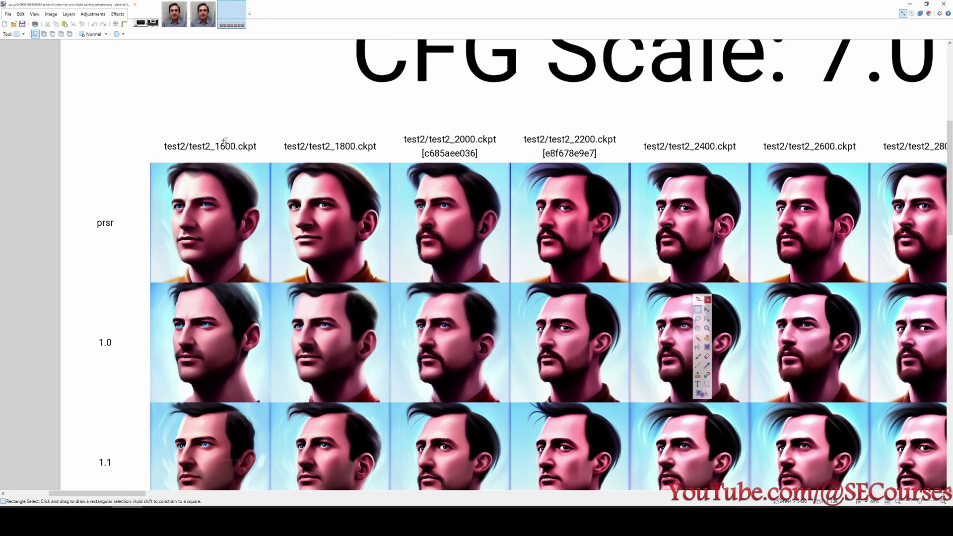
{"action": "scroll", "coordinate": [101, 233], "scroll_direction": "down", "scroll_amount": 2}
{"action": "scroll", "coordinate": [111, 263], "scroll_direction": "down", "scroll_amount": 3}
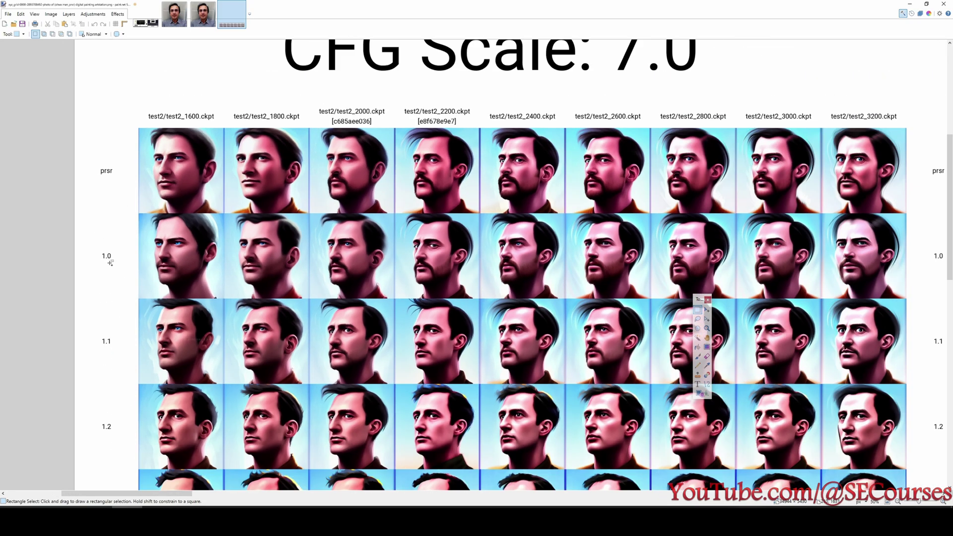
{"action": "scroll", "coordinate": [579, 170], "scroll_direction": "up", "scroll_amount": 4}
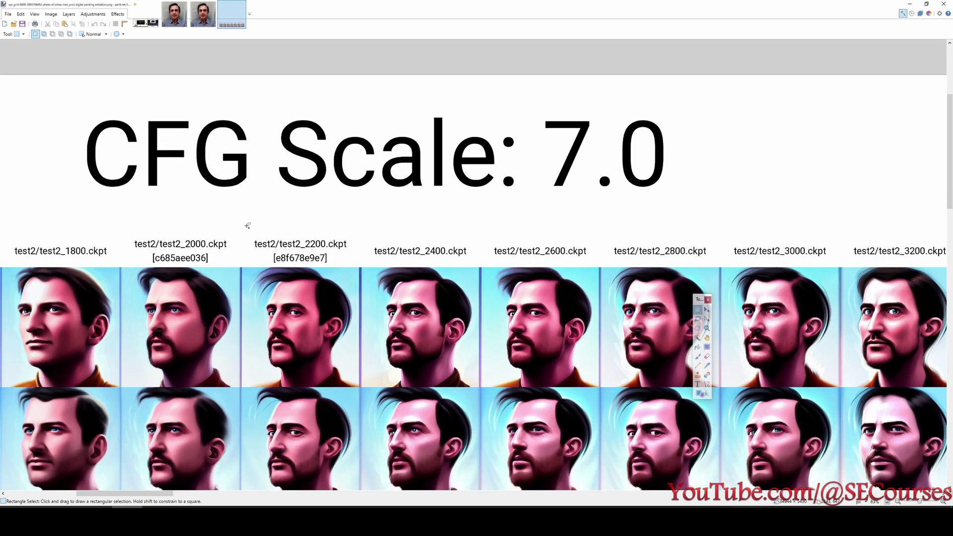
{"action": "scroll", "coordinate": [247, 224], "scroll_direction": "down", "scroll_amount": 3}
{"action": "scroll", "coordinate": [311, 199], "scroll_direction": "down", "scroll_amount": 6}
{"action": "scroll", "coordinate": [311, 199], "scroll_direction": "up", "scroll_amount": 5}
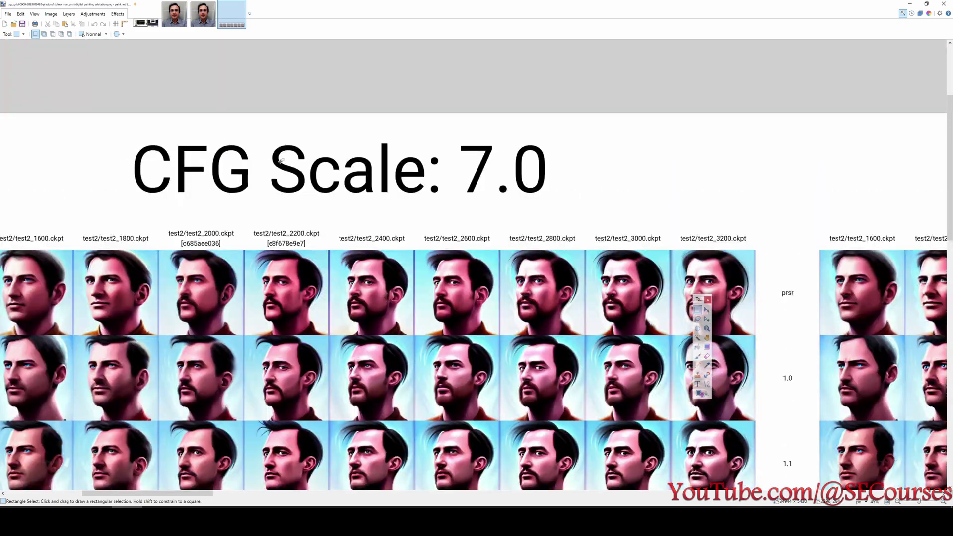
{"action": "scroll", "coordinate": [358, 167], "scroll_direction": "down", "scroll_amount": 2}
{"action": "scroll", "coordinate": [266, 137], "scroll_direction": "up", "scroll_amount": 4}
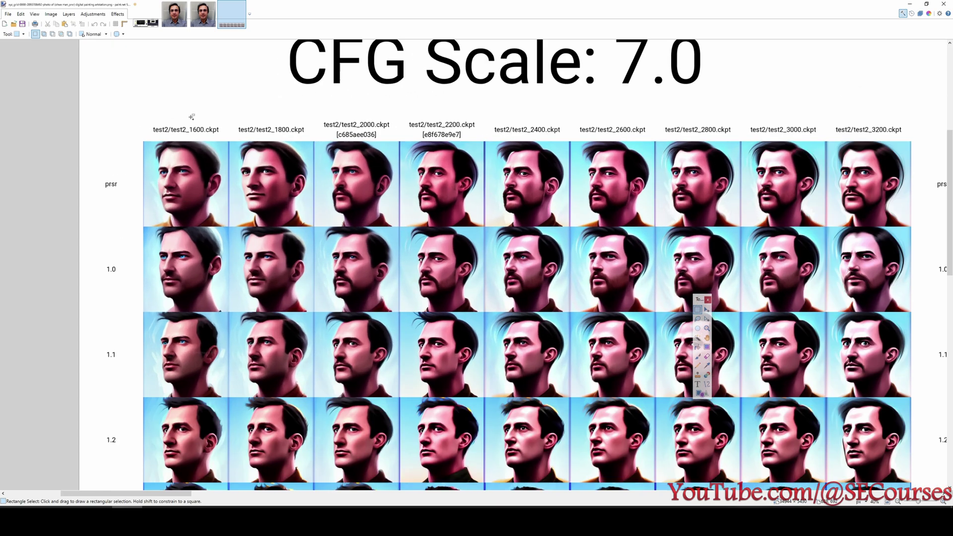
{"action": "scroll", "coordinate": [265, 138], "scroll_direction": "down", "scroll_amount": 1}
{"action": "scroll", "coordinate": [482, 189], "scroll_direction": "up", "scroll_amount": 3}
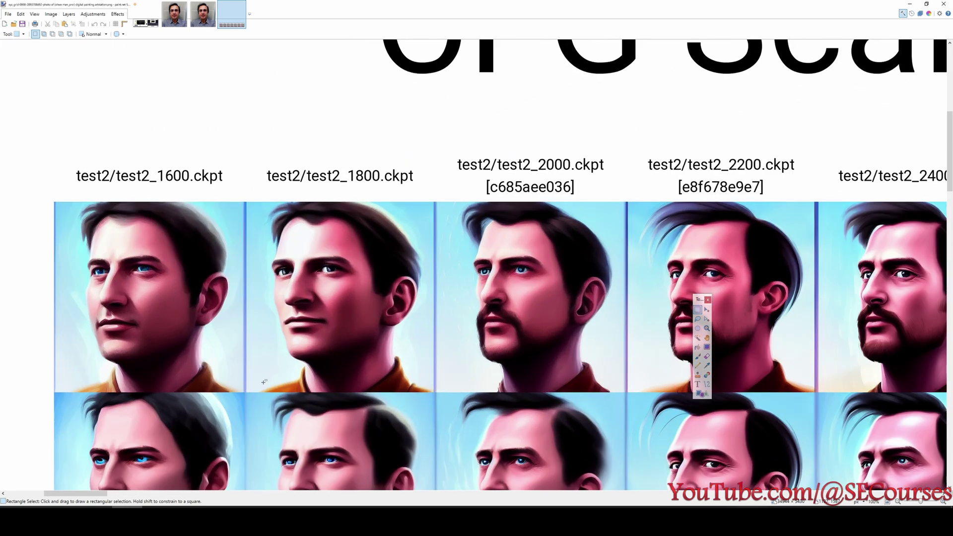
{"action": "scroll", "coordinate": [263, 382], "scroll_direction": "down", "scroll_amount": 3}
{"action": "scroll", "coordinate": [139, 400], "scroll_direction": "up", "scroll_amount": 1}
{"action": "left_click_drag", "start_coordinate": [106, 495], "coordinate": [157, 469]}
{"action": "scroll", "coordinate": [157, 470], "scroll_direction": "down", "scroll_amount": 1}
{"action": "scroll", "coordinate": [245, 309], "scroll_direction": "down", "scroll_amount": 10}
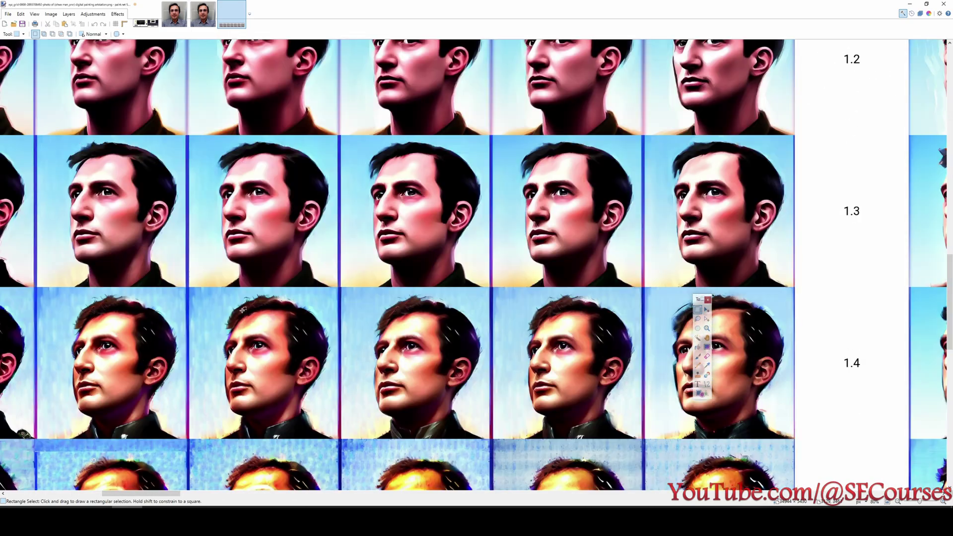
{"action": "scroll", "coordinate": [246, 309], "scroll_direction": "up", "scroll_amount": 2}
{"action": "scroll", "coordinate": [428, 281], "scroll_direction": "down", "scroll_amount": 1}
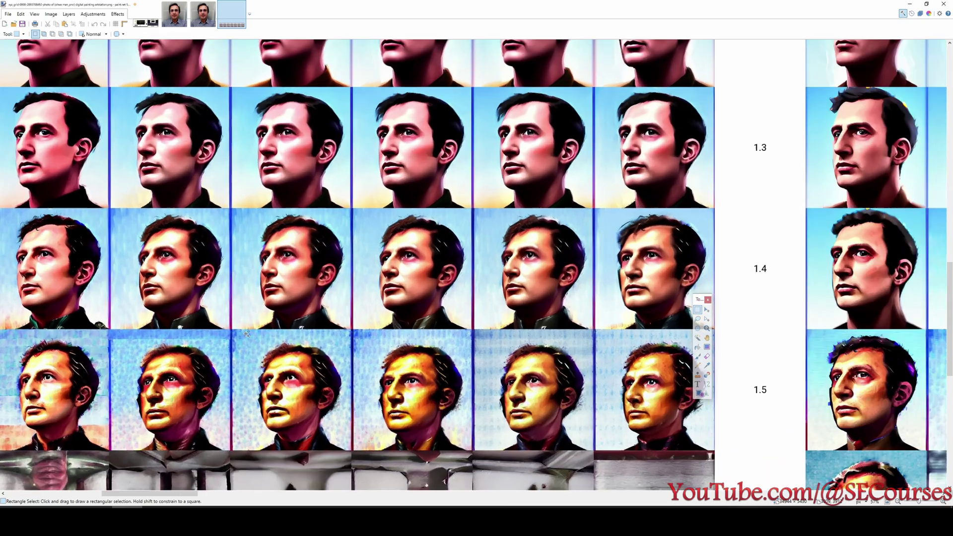
{"action": "scroll", "coordinate": [348, 223], "scroll_direction": "up", "scroll_amount": 1}
{"action": "scroll", "coordinate": [249, 149], "scroll_direction": "up", "scroll_amount": 10}
{"action": "scroll", "coordinate": [249, 149], "scroll_direction": "up", "scroll_amount": 1}
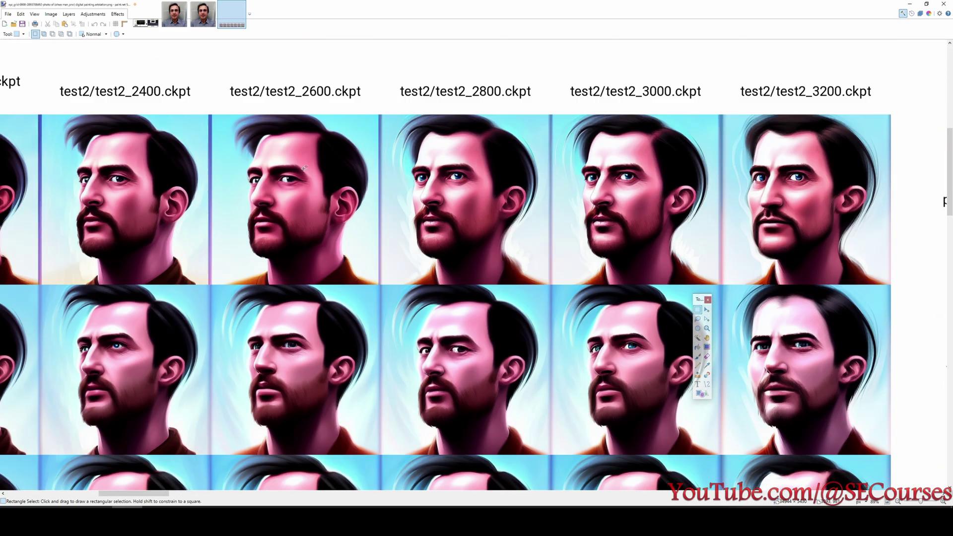
{"action": "scroll", "coordinate": [305, 231], "scroll_direction": "down", "scroll_amount": 10}
{"action": "scroll", "coordinate": [331, 305], "scroll_direction": "down", "scroll_amount": 2}
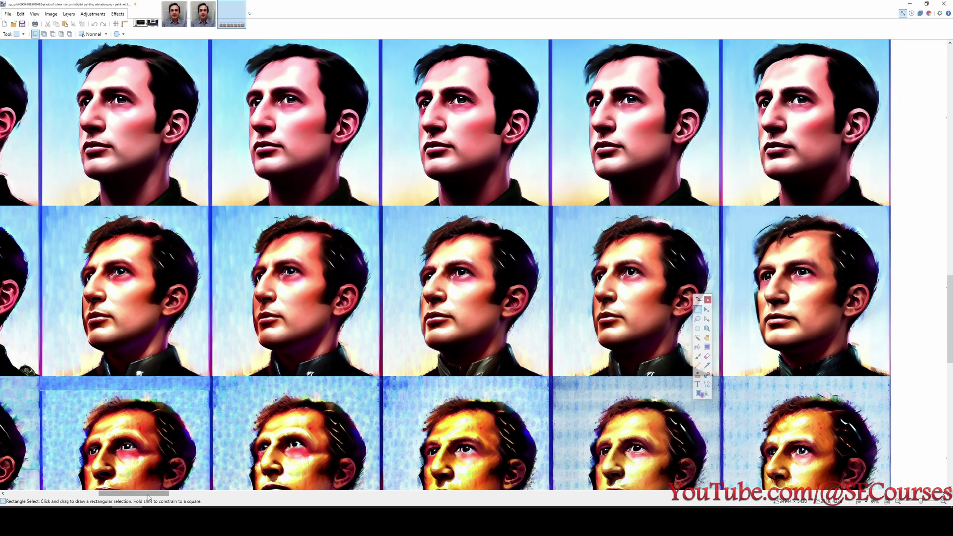
{"action": "left_click_drag", "start_coordinate": [149, 493], "coordinate": [83, 494]}
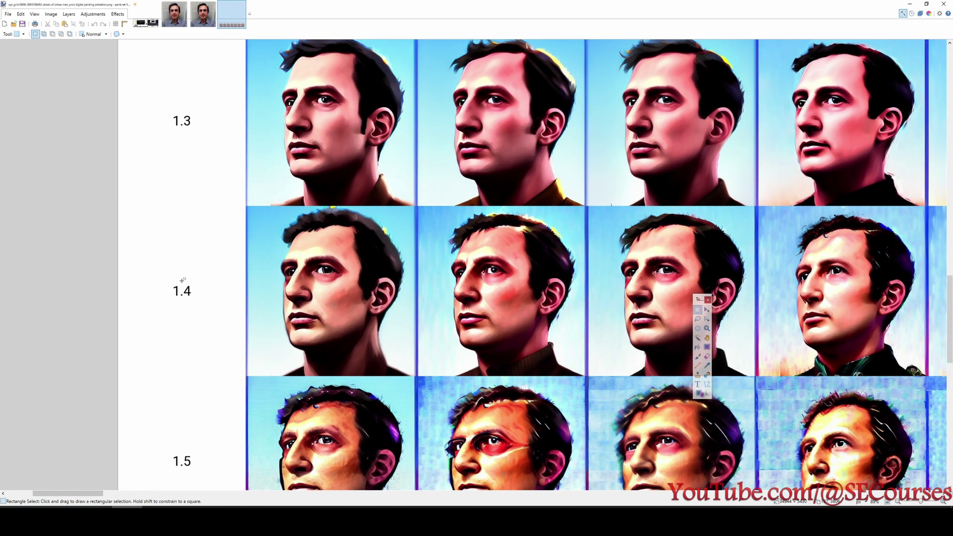
{"action": "scroll", "coordinate": [298, 422], "scroll_direction": "up", "scroll_amount": 20}
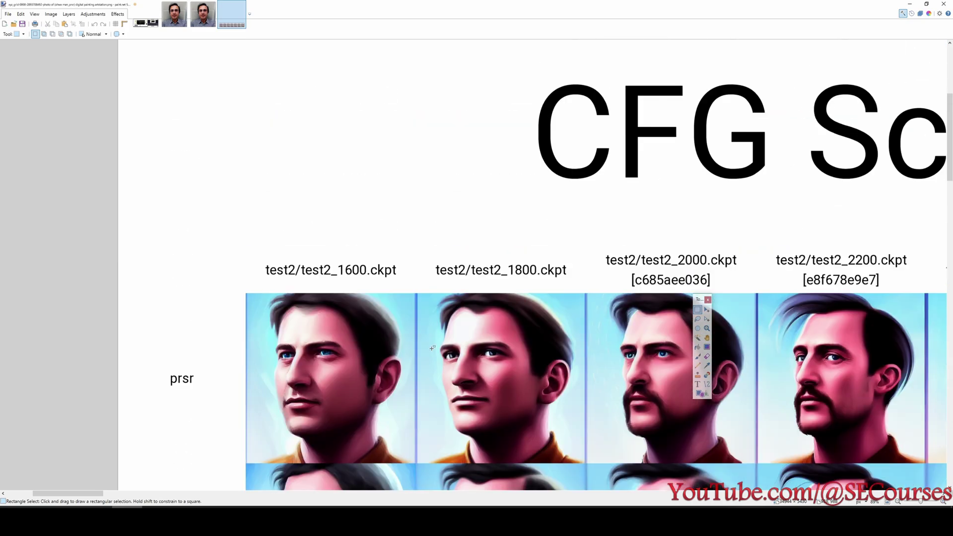
{"action": "scroll", "coordinate": [504, 270], "scroll_direction": "down", "scroll_amount": 20}
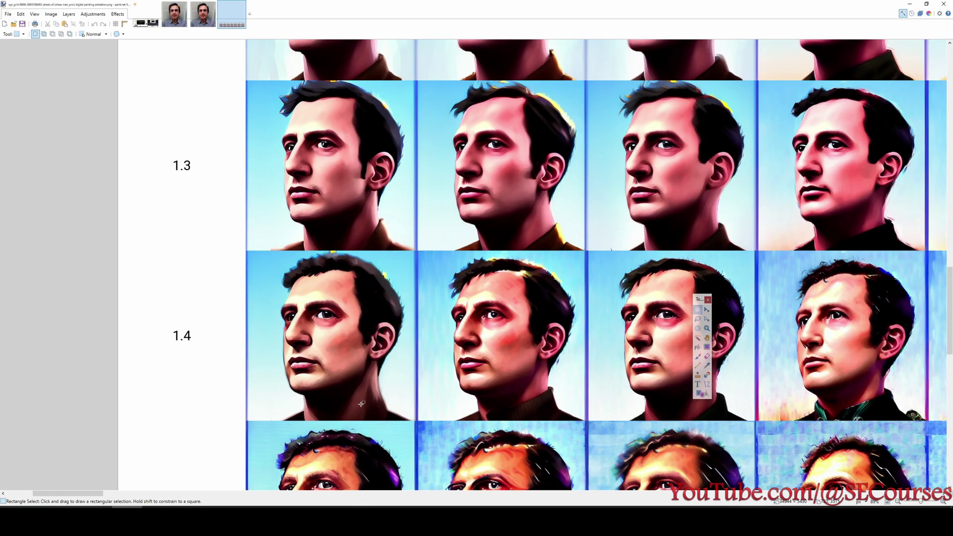
{"action": "scroll", "coordinate": [351, 393], "scroll_direction": "down", "scroll_amount": 1}
Zoom into the grid and mark the degraded portraits in rows 1.5–1.7.
{"action": "left_click_drag", "start_coordinate": [89, 494], "coordinate": [172, 495]}
{"action": "left_click_drag", "start_coordinate": [323, 196], "coordinate": [524, 387]}
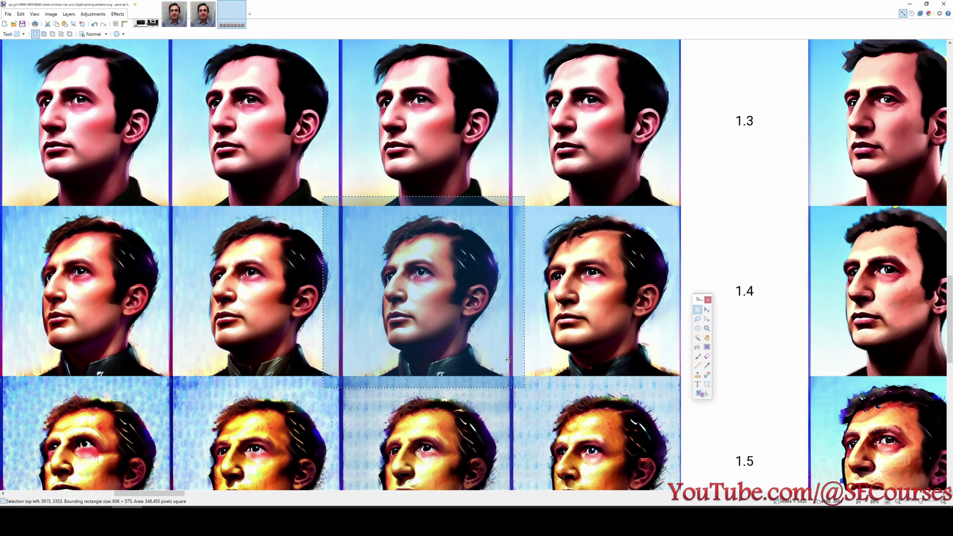
{"action": "scroll", "coordinate": [511, 363], "scroll_direction": "up", "scroll_amount": 1}
{"action": "scroll", "coordinate": [459, 346], "scroll_direction": "down", "scroll_amount": 4}
{"action": "scroll", "coordinate": [401, 303], "scroll_direction": "up", "scroll_amount": 6}
{"action": "scroll", "coordinate": [402, 304], "scroll_direction": "up", "scroll_amount": 5}
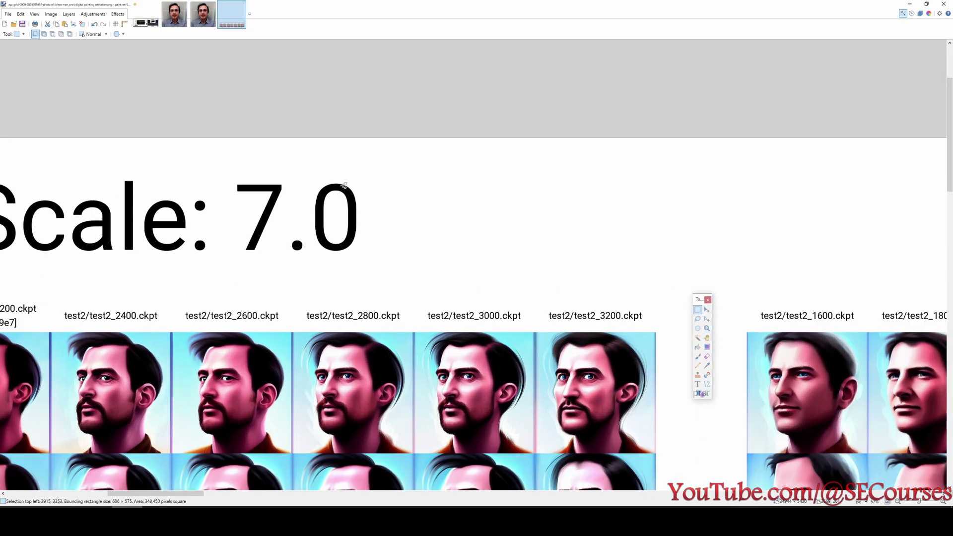
{"action": "scroll", "coordinate": [604, 208], "scroll_direction": "down", "scroll_amount": 5}
{"action": "scroll", "coordinate": [604, 208], "scroll_direction": "up", "scroll_amount": 1}
{"action": "scroll", "coordinate": [605, 122], "scroll_direction": "up", "scroll_amount": 5}
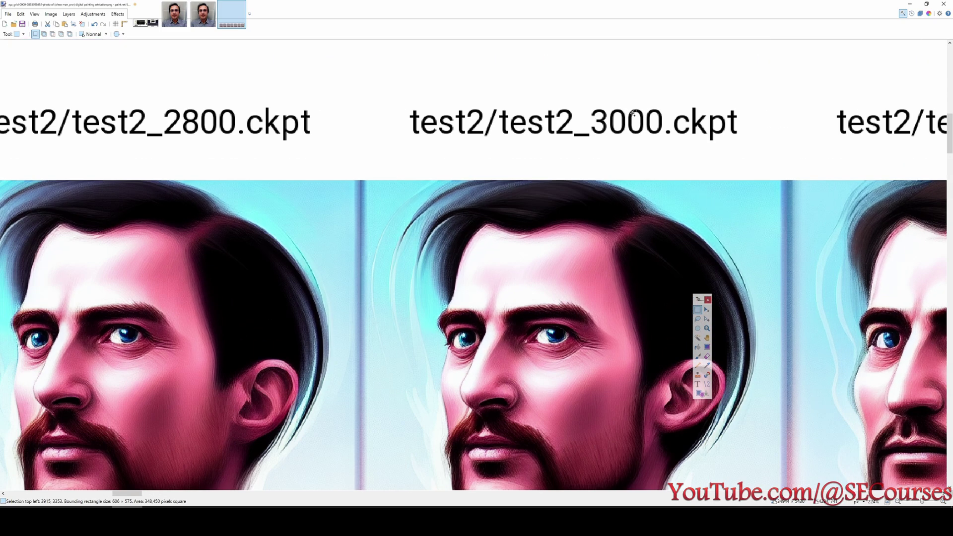
{"action": "left_click_drag", "start_coordinate": [575, 99], "coordinate": [718, 155]}
{"action": "scroll", "coordinate": [687, 159], "scroll_direction": "down", "scroll_amount": 6}
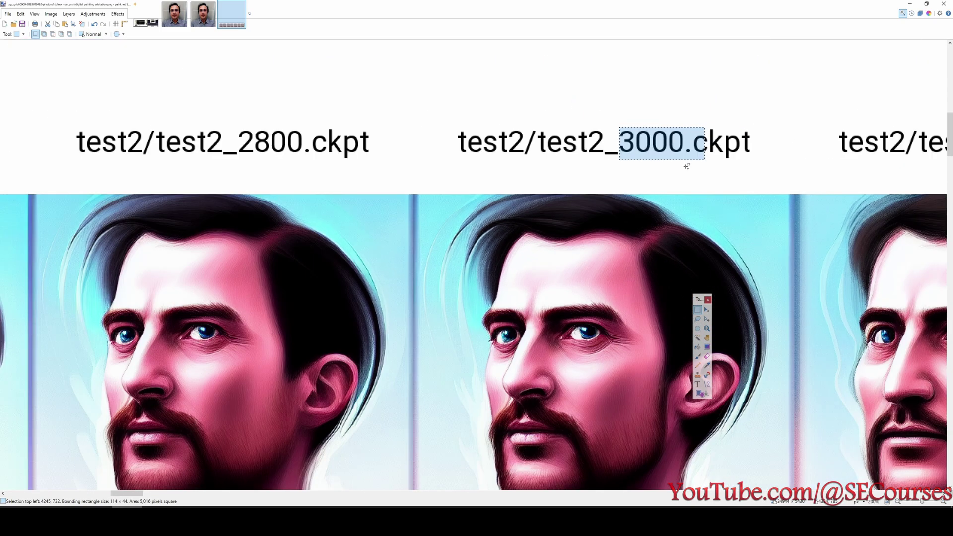
{"action": "scroll", "coordinate": [677, 196], "scroll_direction": "down", "scroll_amount": 5}
{"action": "left_click_drag", "start_coordinate": [572, 189], "coordinate": [661, 281]}
{"action": "scroll", "coordinate": [376, 349], "scroll_direction": "up", "scroll_amount": 1}
{"action": "scroll", "coordinate": [357, 411], "scroll_direction": "down", "scroll_amount": 3}
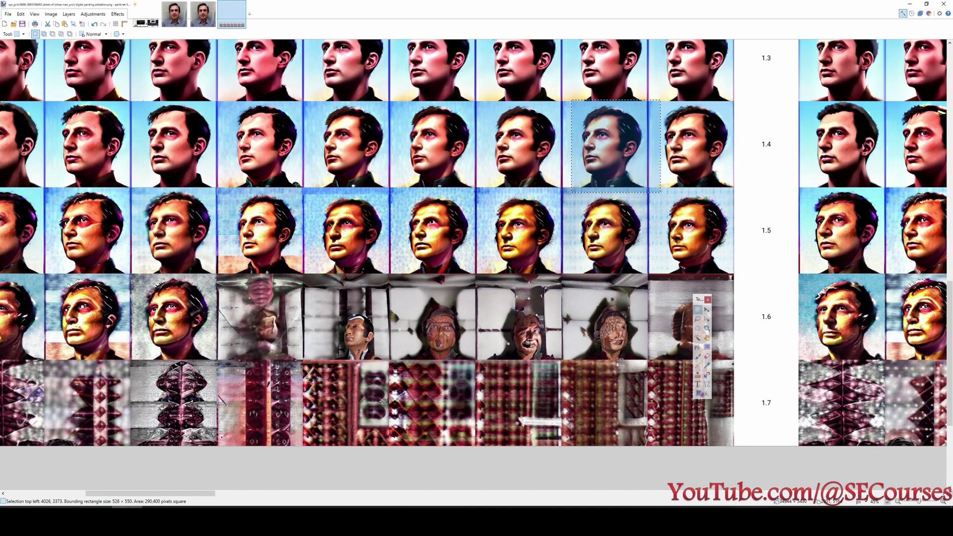
{"action": "scroll", "coordinate": [608, 302], "scroll_direction": "up", "scroll_amount": 1}
{"action": "scroll", "coordinate": [524, 273], "scroll_direction": "down", "scroll_amount": 1}
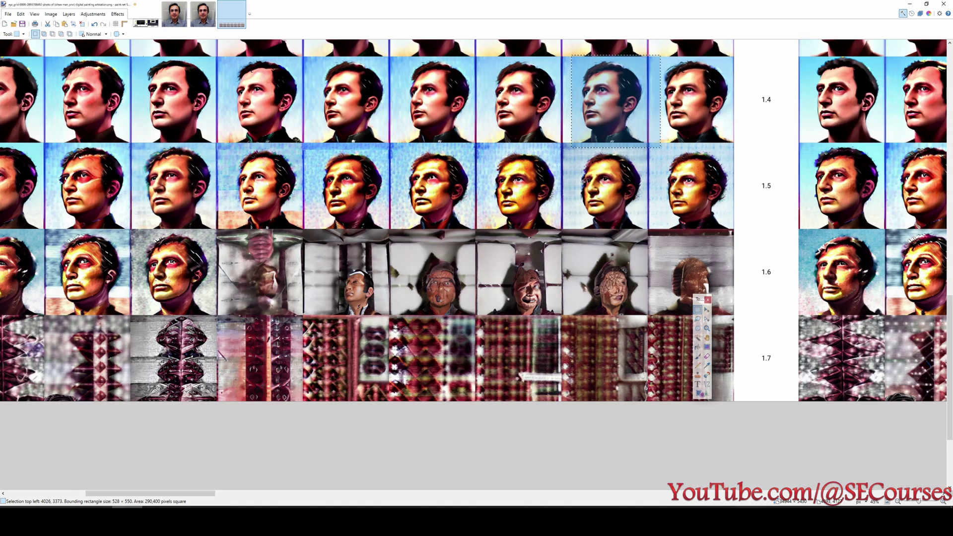
{"action": "left_click_drag", "start_coordinate": [569, 139], "coordinate": [734, 401]}
Pan left across the grid and mark the 1.4 row label.
{"action": "scroll", "coordinate": [382, 311], "scroll_direction": "up", "scroll_amount": 10}
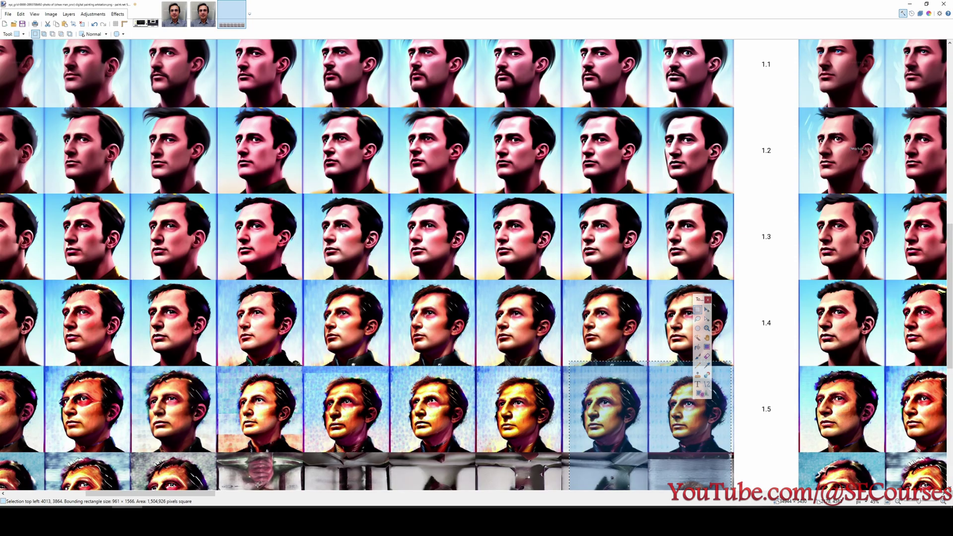
{"action": "scroll", "coordinate": [460, 296], "scroll_direction": "down", "scroll_amount": 8}
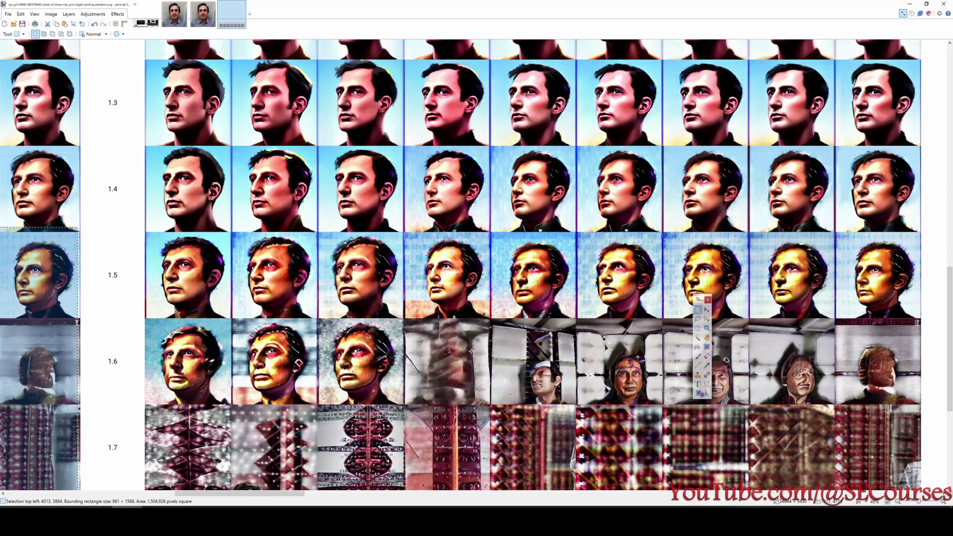
{"action": "scroll", "coordinate": [462, 306], "scroll_direction": "up", "scroll_amount": 2}
{"action": "scroll", "coordinate": [461, 305], "scroll_direction": "down", "scroll_amount": 1}
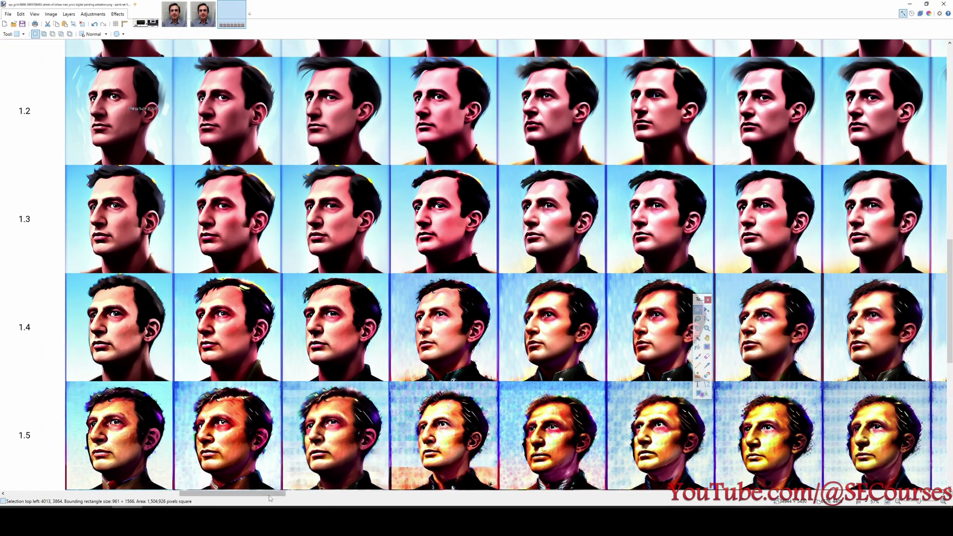
{"action": "scroll", "coordinate": [461, 306], "scroll_direction": "up", "scroll_amount": 2}
{"action": "scroll", "coordinate": [629, 294], "scroll_direction": "up", "scroll_amount": 1}
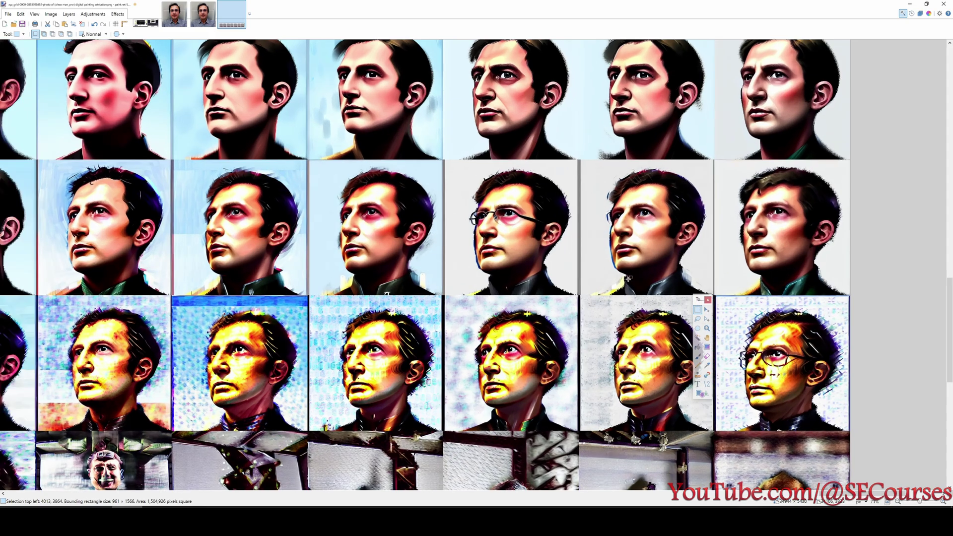
{"action": "scroll", "coordinate": [629, 269], "scroll_direction": "up", "scroll_amount": 1}
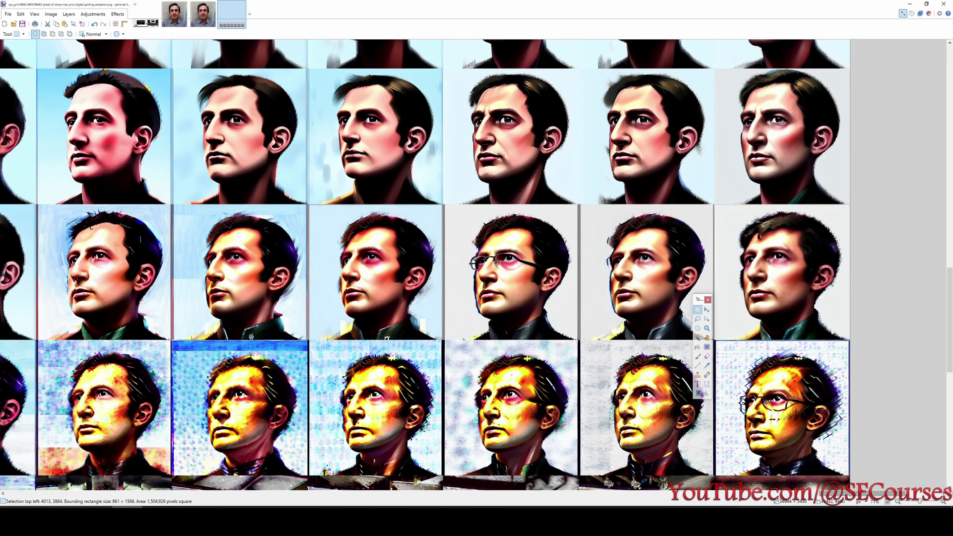
{"action": "scroll", "coordinate": [687, 189], "scroll_direction": "left", "scroll_amount": 1}
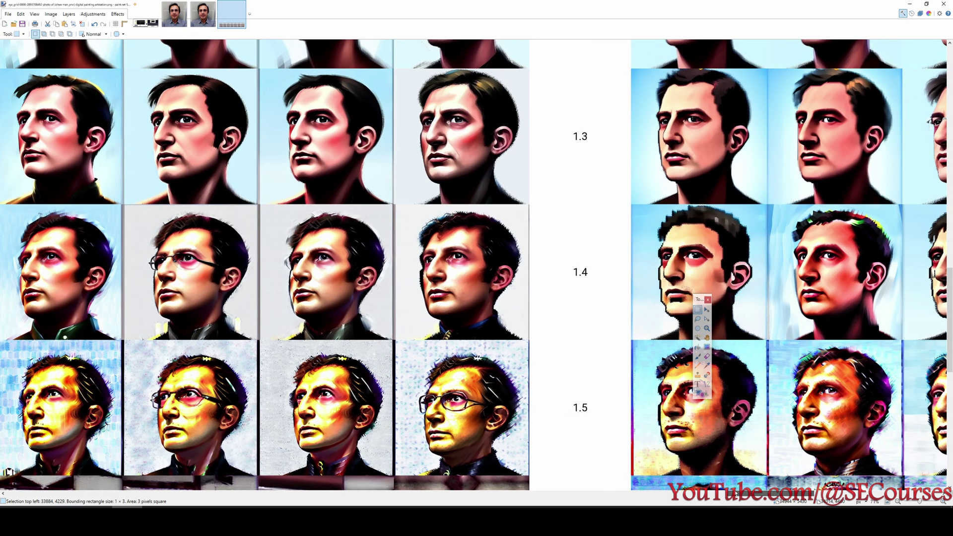
{"action": "scroll", "coordinate": [349, 265], "scroll_direction": "left", "scroll_amount": 8}
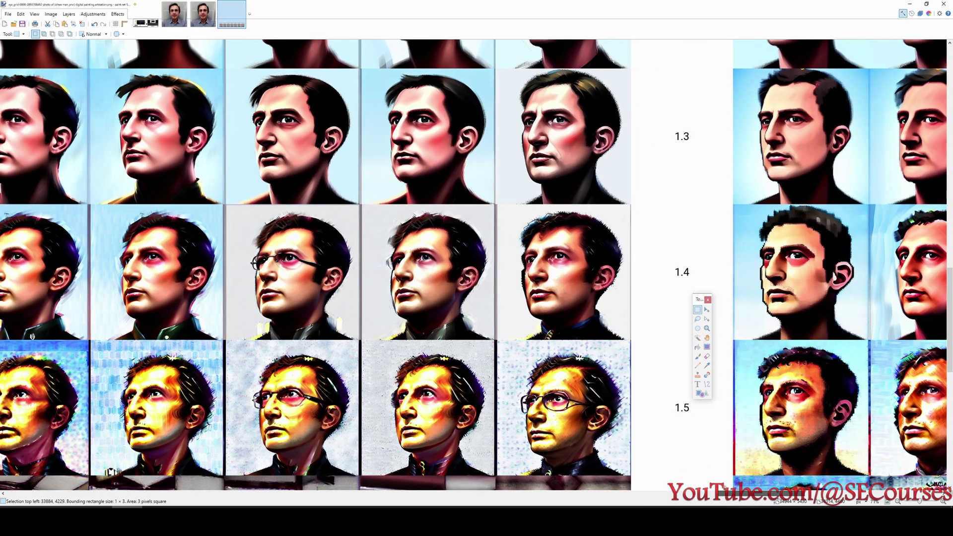
{"action": "scroll", "coordinate": [349, 265], "scroll_direction": "left", "scroll_amount": 16}
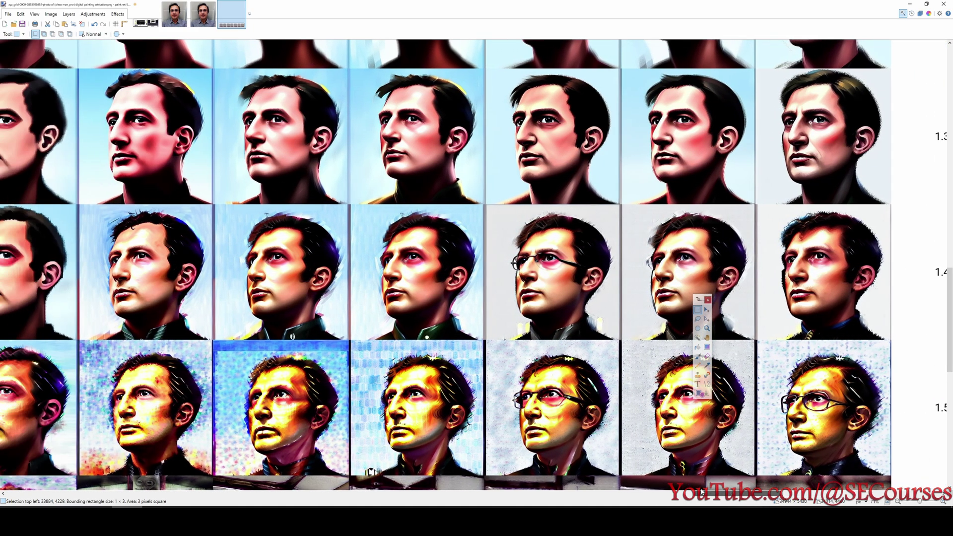
{"action": "scroll", "coordinate": [650, 490], "scroll_direction": "left", "scroll_amount": 16}
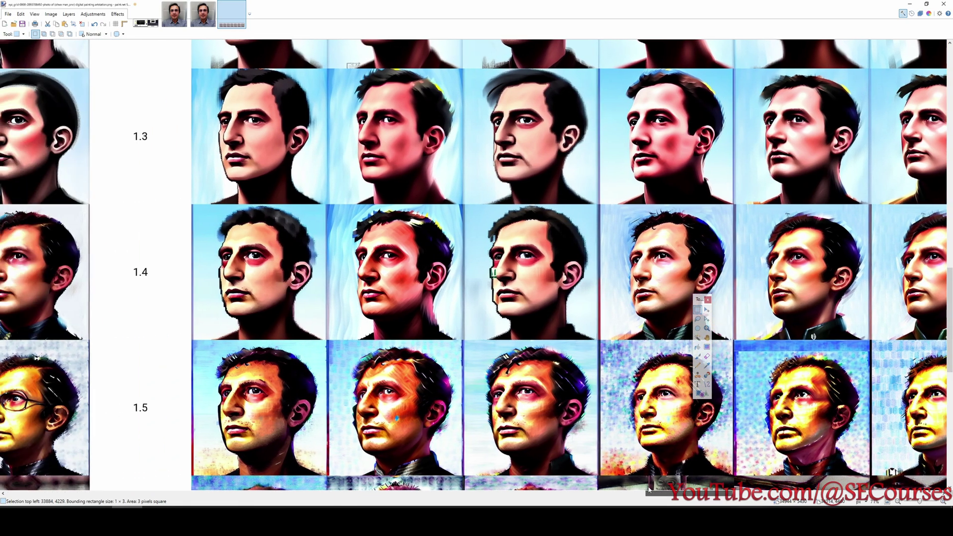
{"action": "left_click_drag", "start_coordinate": [649, 491], "coordinate": [637, 321]}
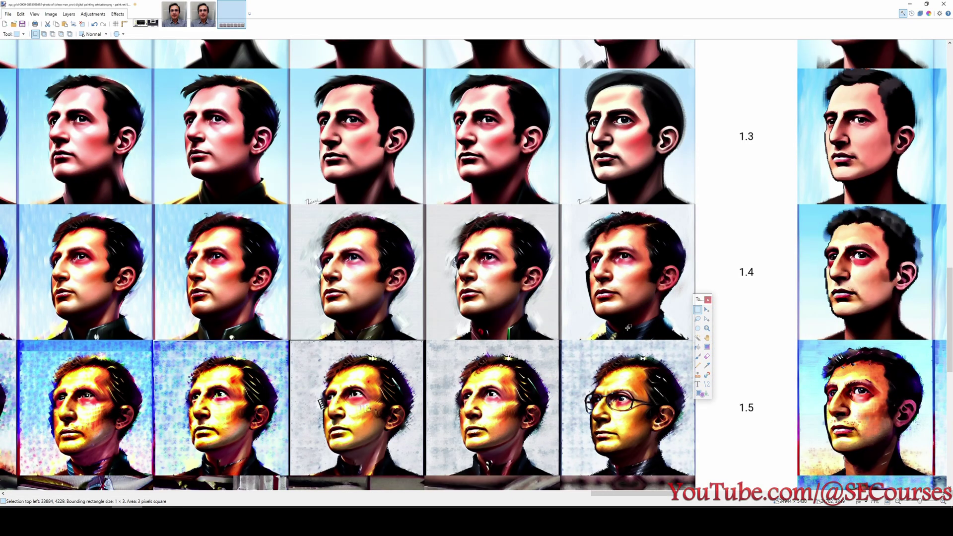
{"action": "scroll", "coordinate": [628, 327], "scroll_direction": "up", "scroll_amount": 15}
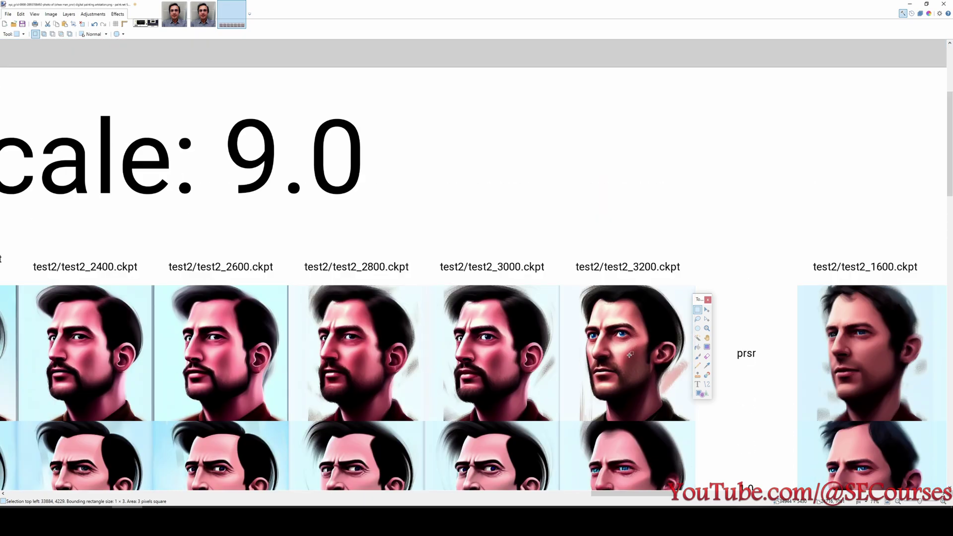
{"action": "scroll", "coordinate": [630, 354], "scroll_direction": "down", "scroll_amount": 15}
{"action": "left_click_drag", "start_coordinate": [716, 198], "coordinate": [777, 254]}
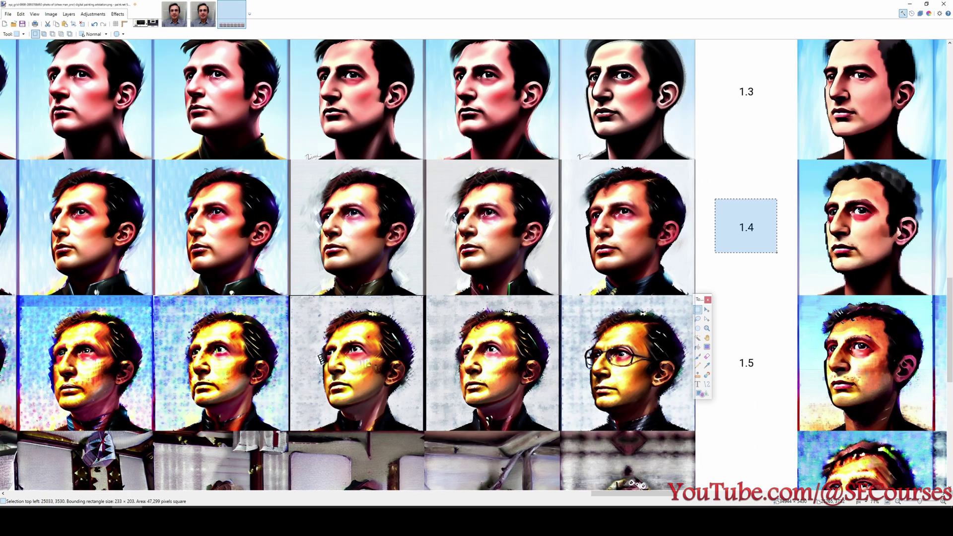
Mark the last 1.4-row portrait and the test2/test2_3200.ckpt column label, then return to the browser.
{"action": "scroll", "coordinate": [611, 216], "scroll_direction": "up", "scroll_amount": 15}
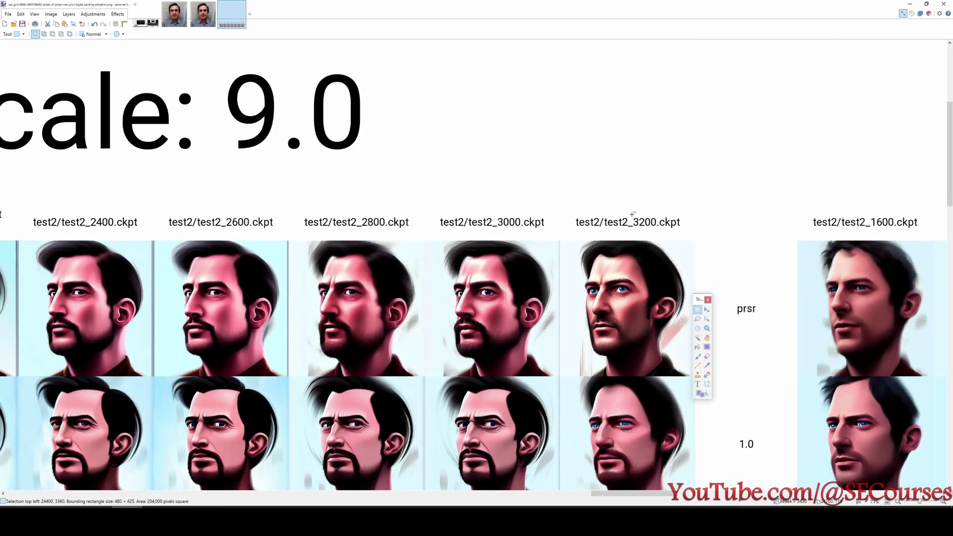
{"action": "left_click_drag", "start_coordinate": [627, 211], "coordinate": [681, 237]}
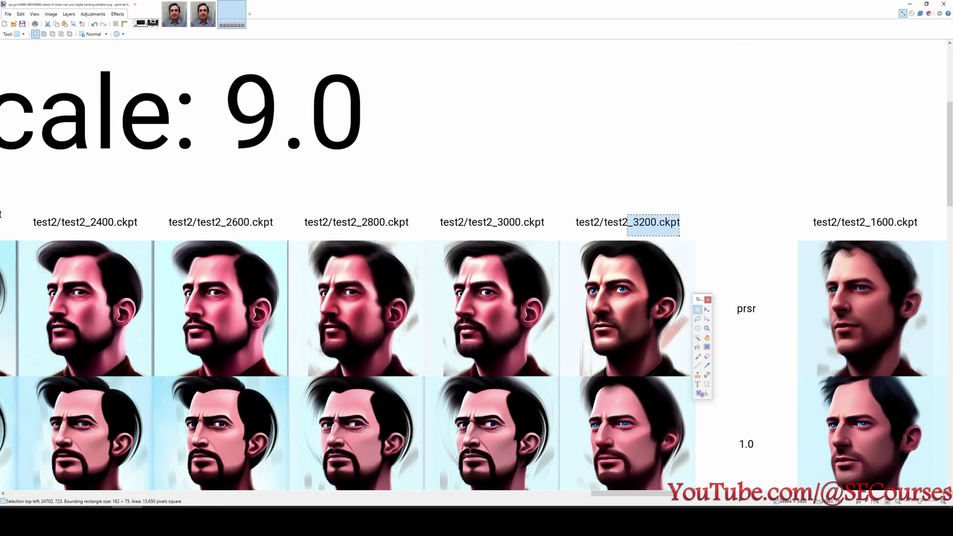
{"action": "scroll", "coordinate": [629, 271], "scroll_direction": "down", "scroll_amount": 12}
{"action": "scroll", "coordinate": [628, 271], "scroll_direction": "up", "scroll_amount": 1}
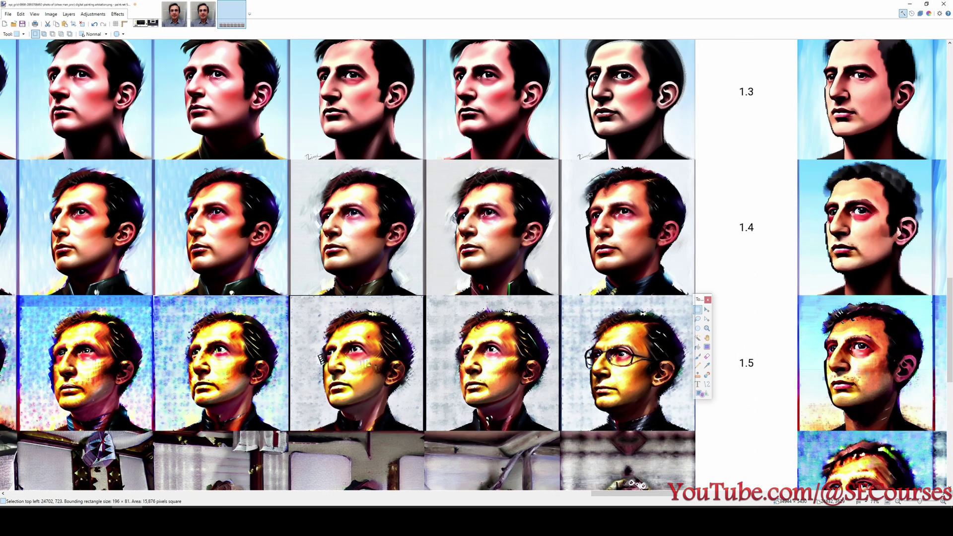
{"action": "left_click_drag", "start_coordinate": [561, 163], "coordinate": [713, 296]}
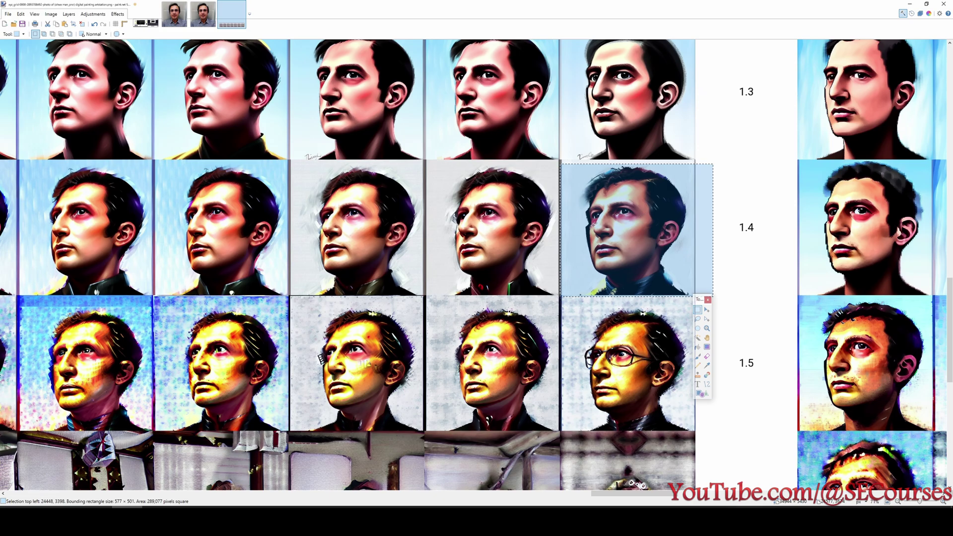
{"action": "left_click", "coordinate": [558, 167]}
{"action": "mouse_move", "coordinate": [571, 157]}
{"action": "left_mouse_down"}
{"action": "mouse_move", "coordinate": [642, 265]}
{"action": "mouse_move", "coordinate": [700, 305]}
{"action": "left_mouse_up"}
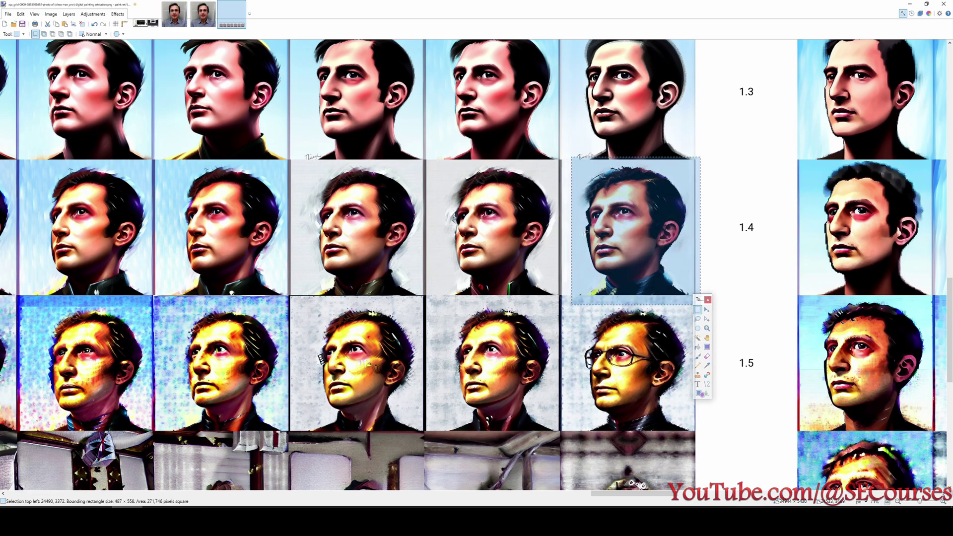
{"action": "scroll", "coordinate": [621, 296], "scroll_direction": "up", "scroll_amount": 10}
{"action": "scroll", "coordinate": [620, 296], "scroll_direction": "up", "scroll_amount": 3}
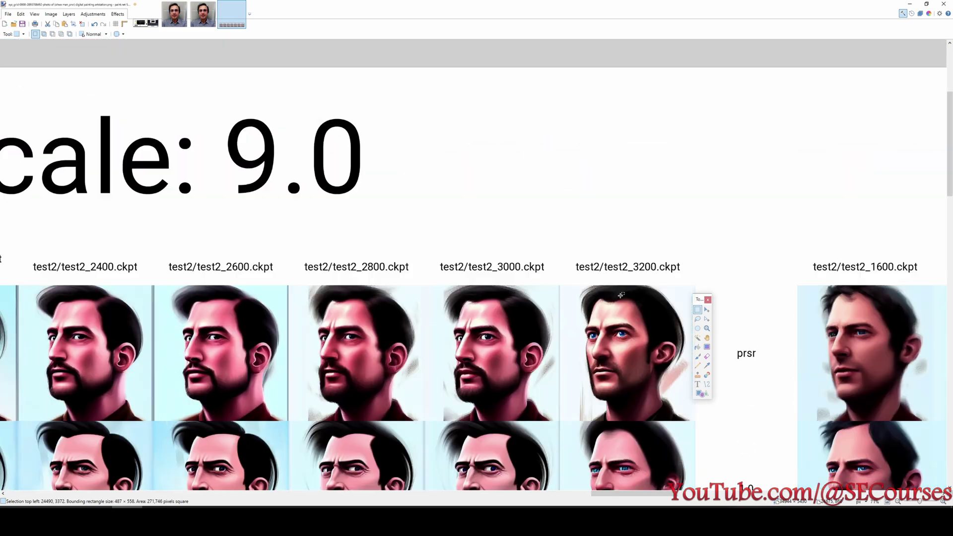
{"action": "left_click_drag", "start_coordinate": [556, 234], "coordinate": [696, 280]}
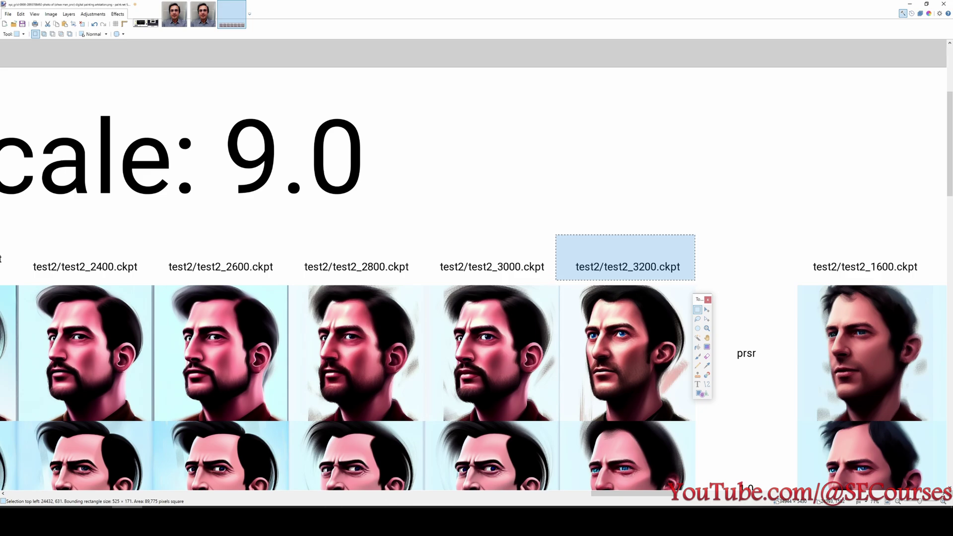
{"action": "left_click", "coordinate": [158, 519]}
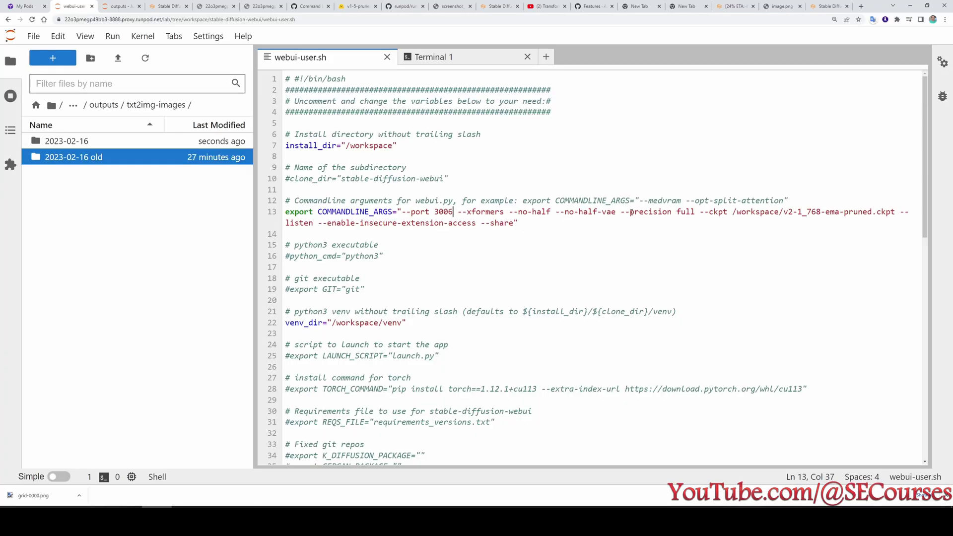
Highlight the '--precision full' argument on line 13 of webui-user.sh.
{"action": "left_click_drag", "start_coordinate": [626, 213], "coordinate": [695, 212]}
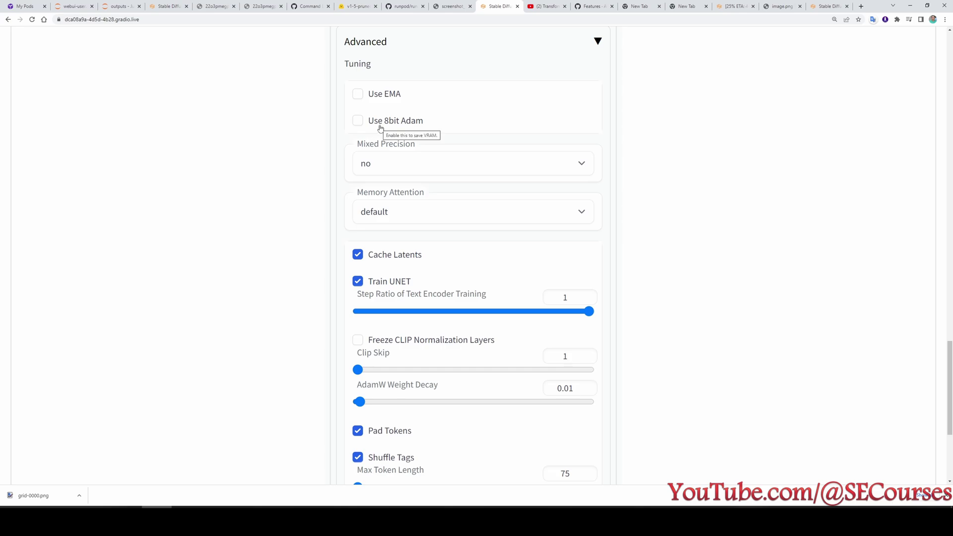
Try the 8bit Adam toggle and the fp16 and bf16 Mixed Precision options, leaving it at no.
{"action": "left_click", "coordinate": [384, 125]}
{"action": "left_click", "coordinate": [384, 124]}
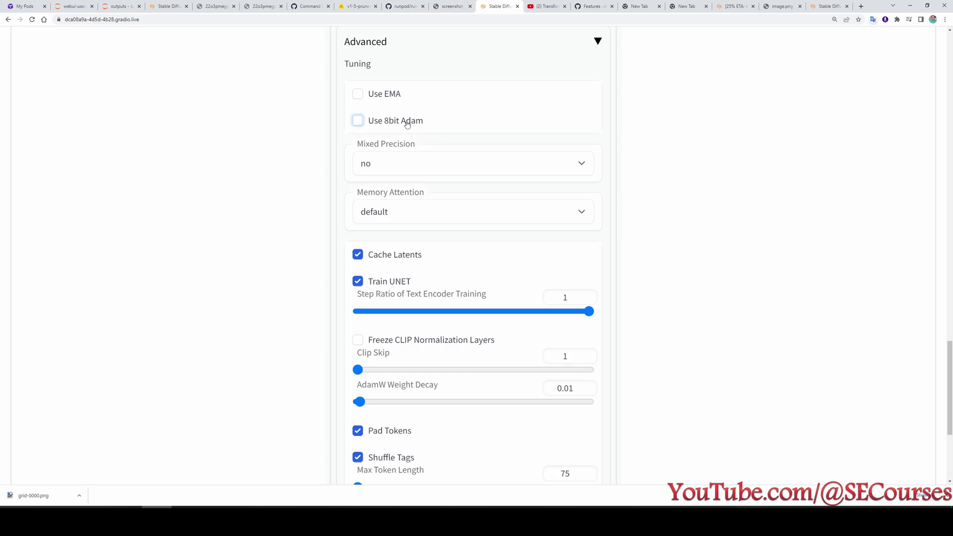
{"action": "left_click", "coordinate": [391, 166]}
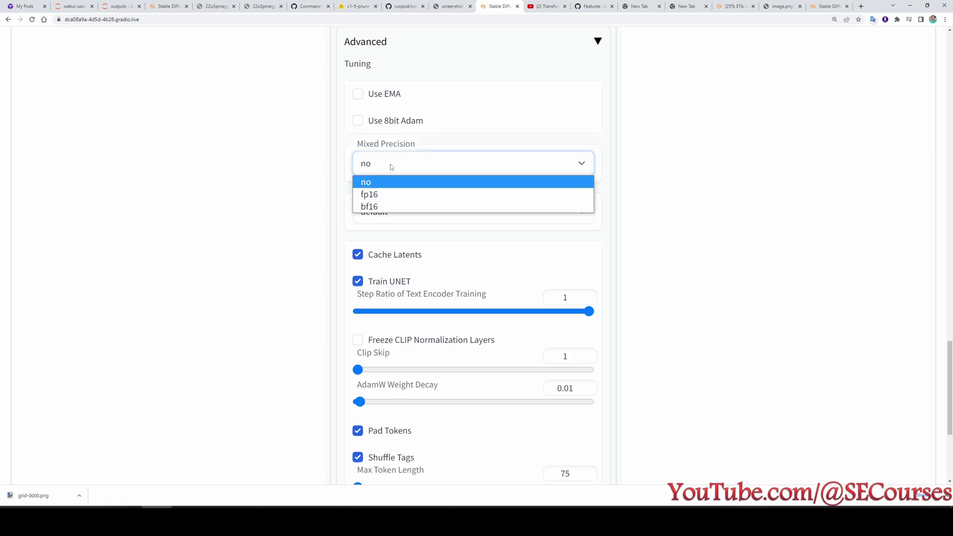
{"action": "left_click", "coordinate": [427, 166]}
{"action": "left_click", "coordinate": [427, 166]}
{"action": "left_click", "coordinate": [386, 195]}
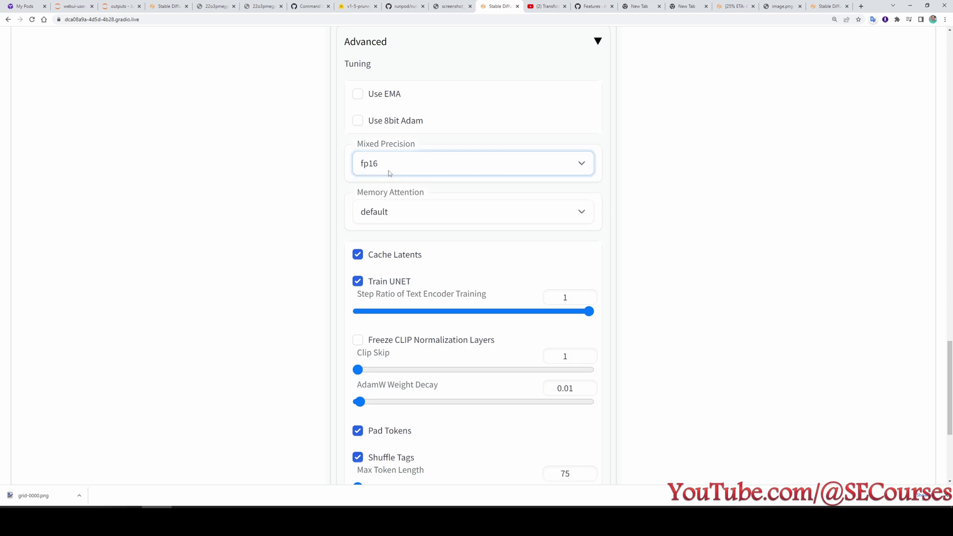
{"action": "left_click", "coordinate": [390, 168]}
{"action": "left_click", "coordinate": [386, 207]}
{"action": "left_click", "coordinate": [390, 165]}
{"action": "left_click", "coordinate": [391, 181]}
{"action": "scroll", "coordinate": [553, 249], "scroll_direction": "up", "scroll_amount": 2}
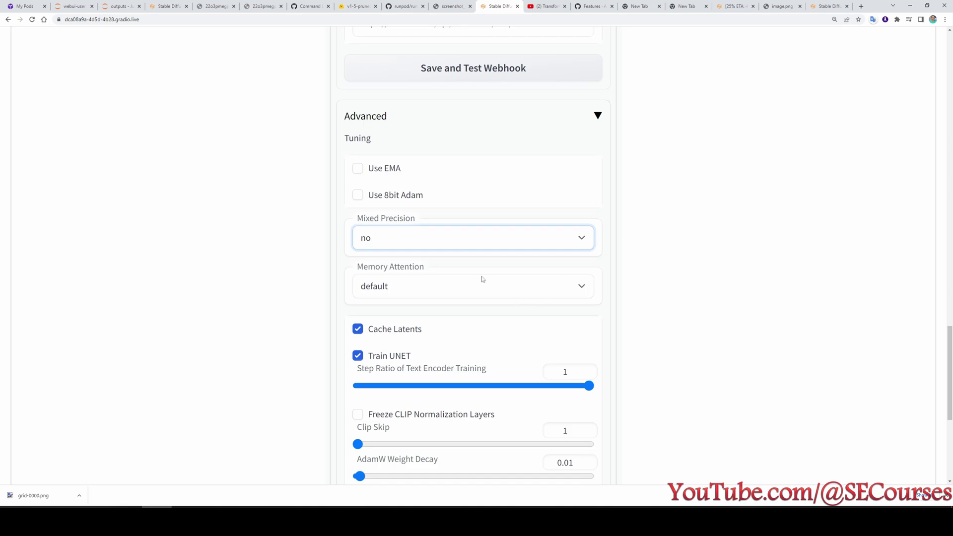
Turn on Use EMA and Use 8bit Adam, and set Mixed Precision to bf16.
{"action": "left_click", "coordinate": [466, 244]}
{"action": "left_click", "coordinate": [465, 243]}
{"action": "left_click", "coordinate": [368, 170]}
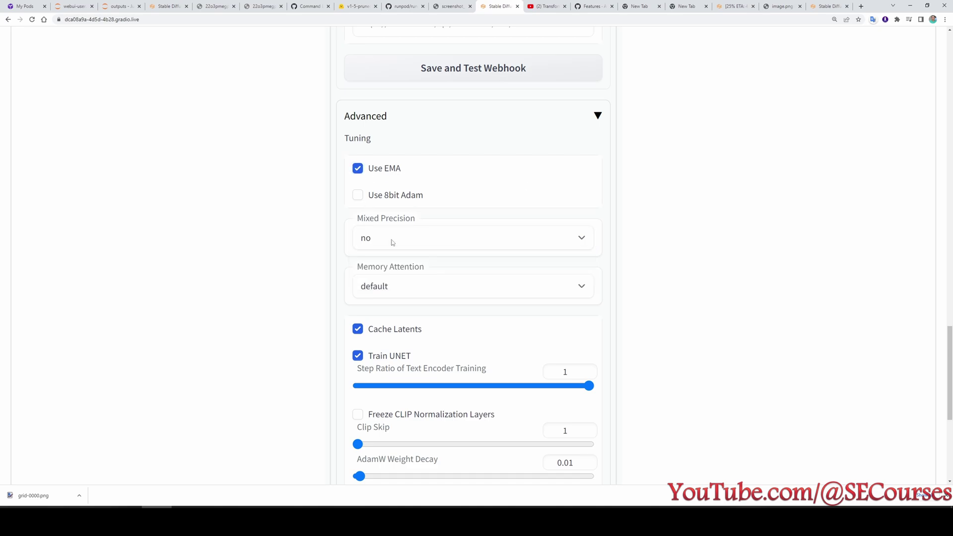
{"action": "left_click", "coordinate": [365, 198]}
{"action": "left_click", "coordinate": [404, 236]}
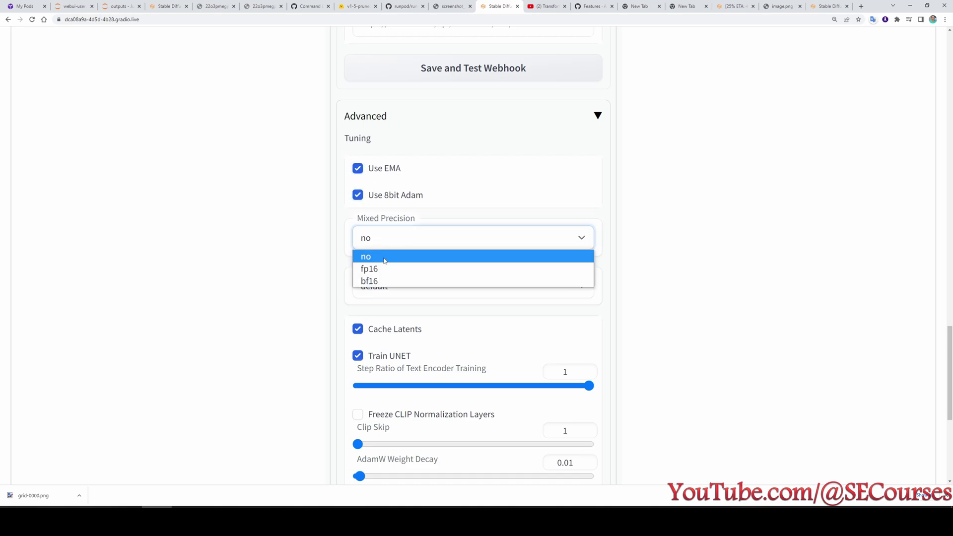
{"action": "left_click", "coordinate": [404, 249]}
{"action": "left_click", "coordinate": [411, 237]}
{"action": "left_click", "coordinate": [390, 278]}
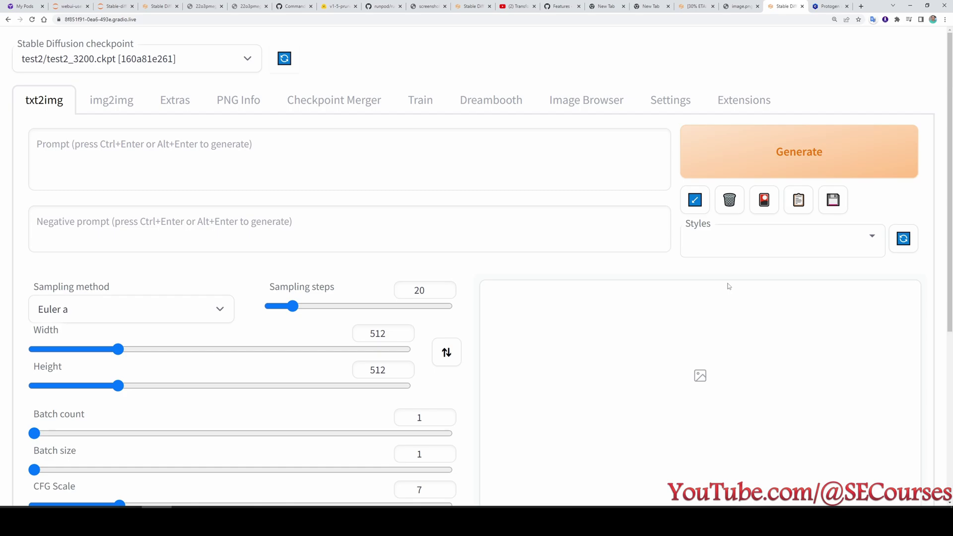
Copy the Protogen x3.4 download link address from its Civitai page.
{"action": "left_click", "coordinate": [830, 6]}
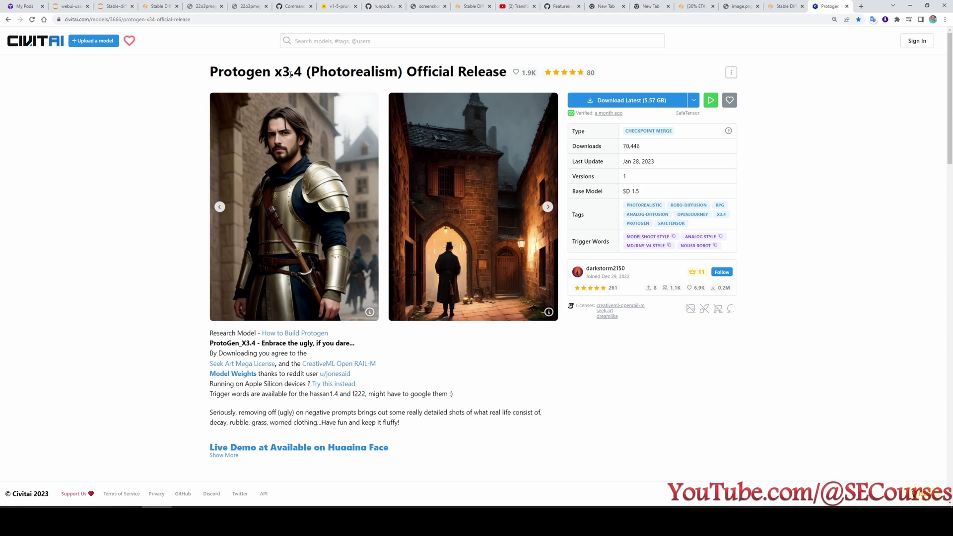
{"action": "right_click", "coordinate": [625, 103]}
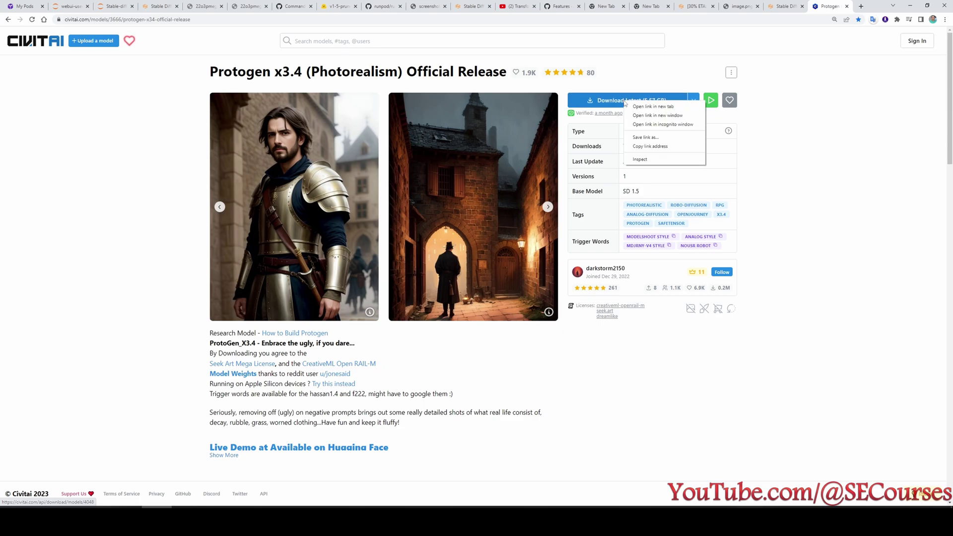
{"action": "left_click", "coordinate": [647, 145]}
{"action": "left_click", "coordinate": [115, 6]}
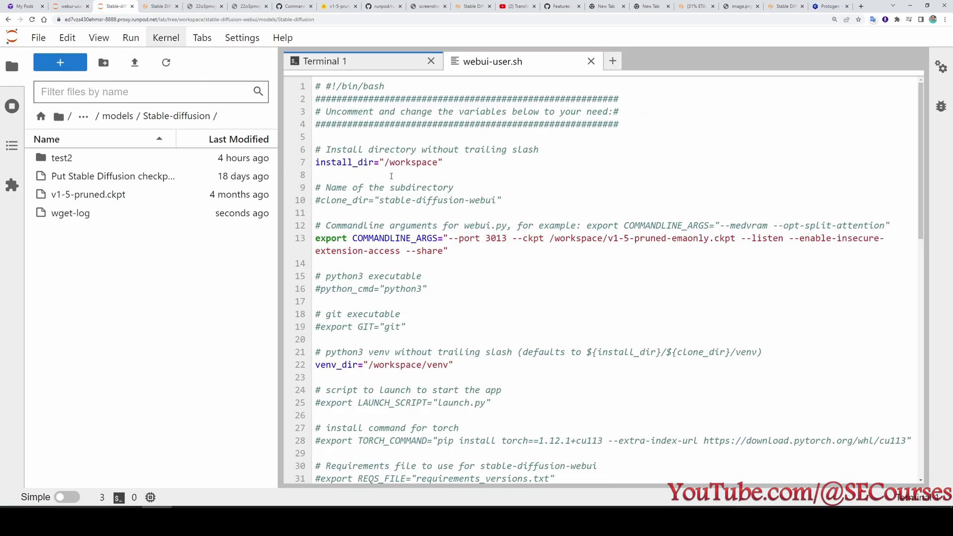
In the models/Stable-diffusion folder, run wget with the pasted Protogen link in a new terminal.
{"action": "left_click", "coordinate": [159, 6]}
{"action": "left_click", "coordinate": [57, 4]}
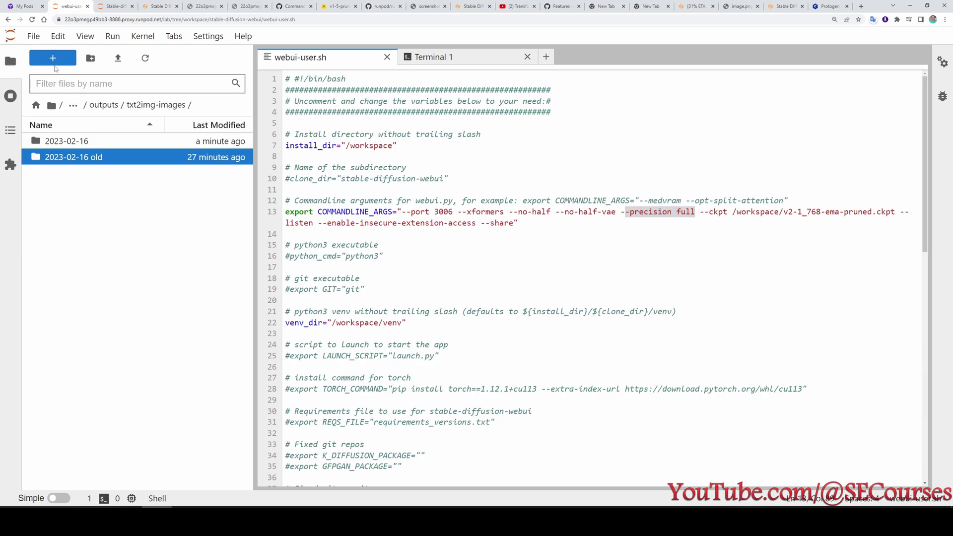
{"action": "left_click", "coordinate": [110, 5]}
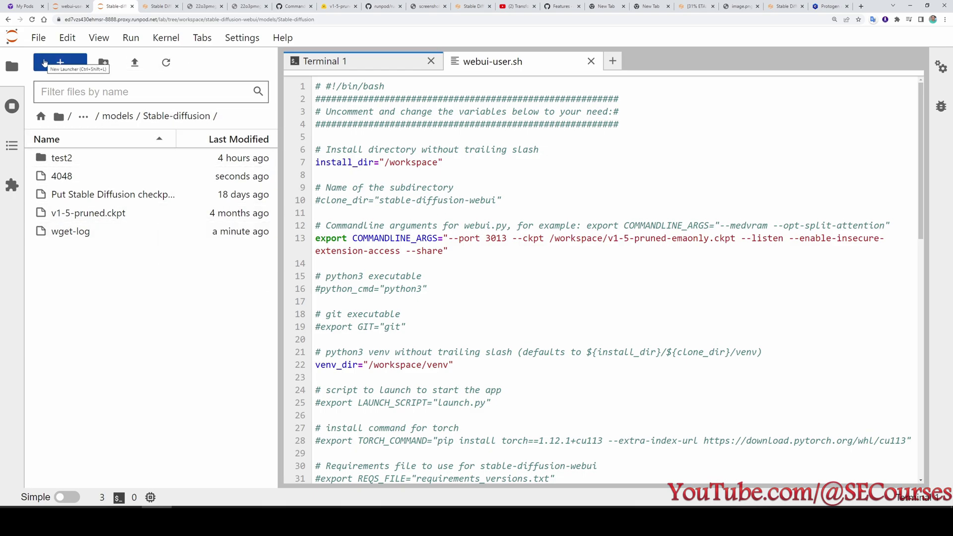
{"action": "left_click", "coordinate": [45, 62]}
{"action": "left_click", "coordinate": [408, 464]}
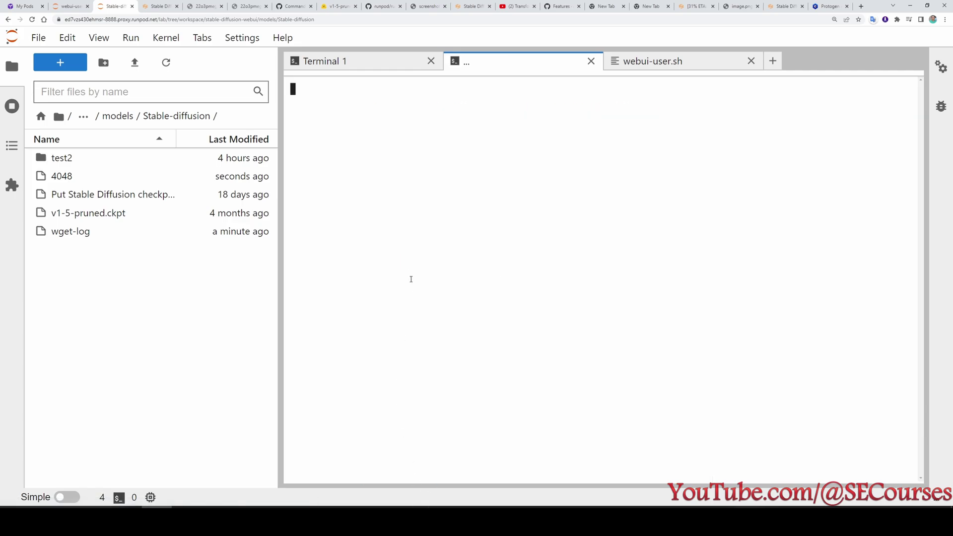
{"action": "type", "text": "wget"}
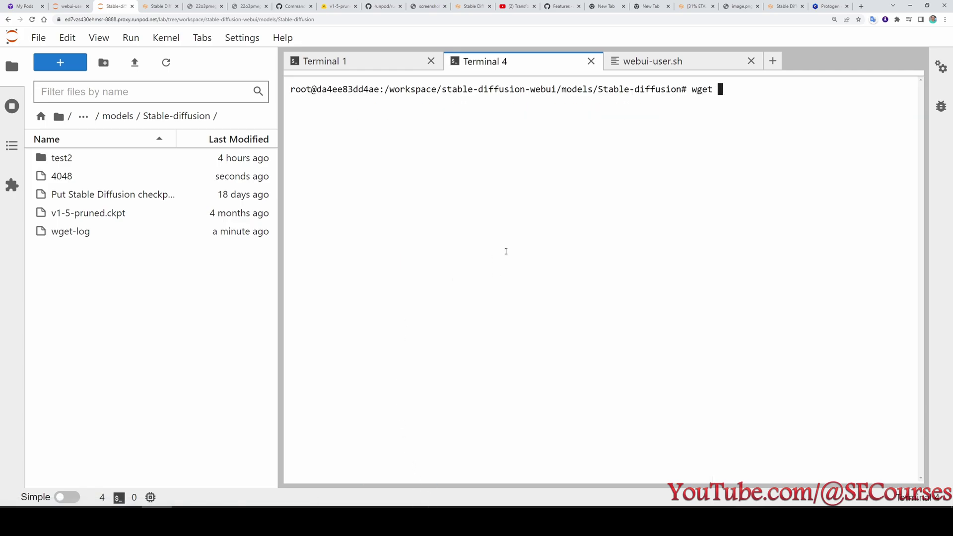
{"action": "key", "text": "ctrl+v"}
{"action": "key", "text": "Return"}
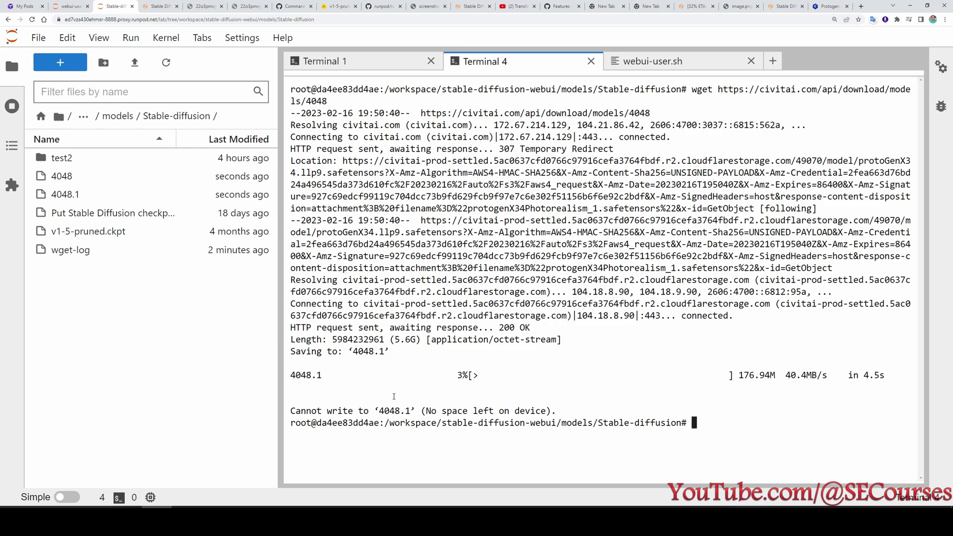
Delete the partial 4048 download file from the Stable-diffusion folder.
{"action": "right_click", "coordinate": [69, 180]}
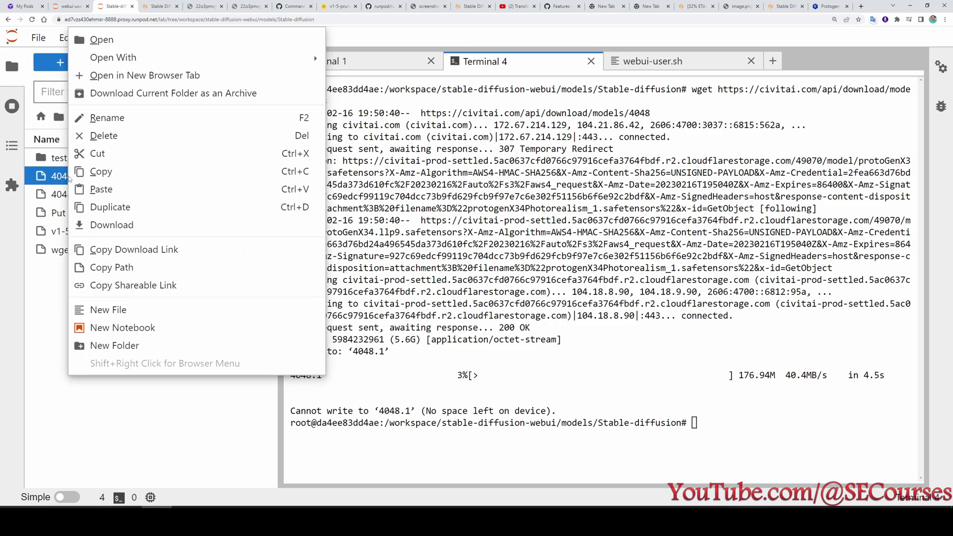
{"action": "left_click", "coordinate": [104, 136]}
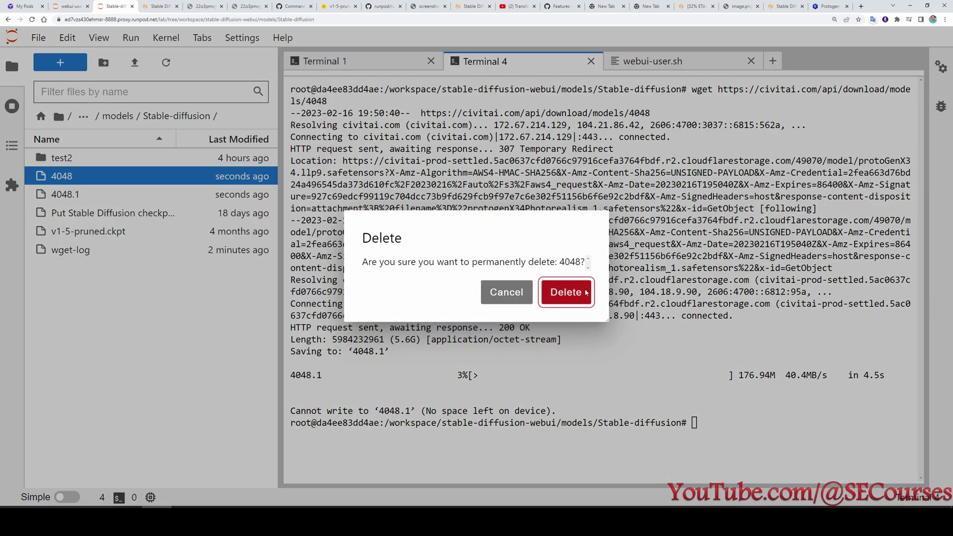
{"action": "left_click", "coordinate": [566, 291]}
Open models/Stable-diffusion/test2 and delete test2_200.ckpt.
{"action": "left_click", "coordinate": [83, 116]}
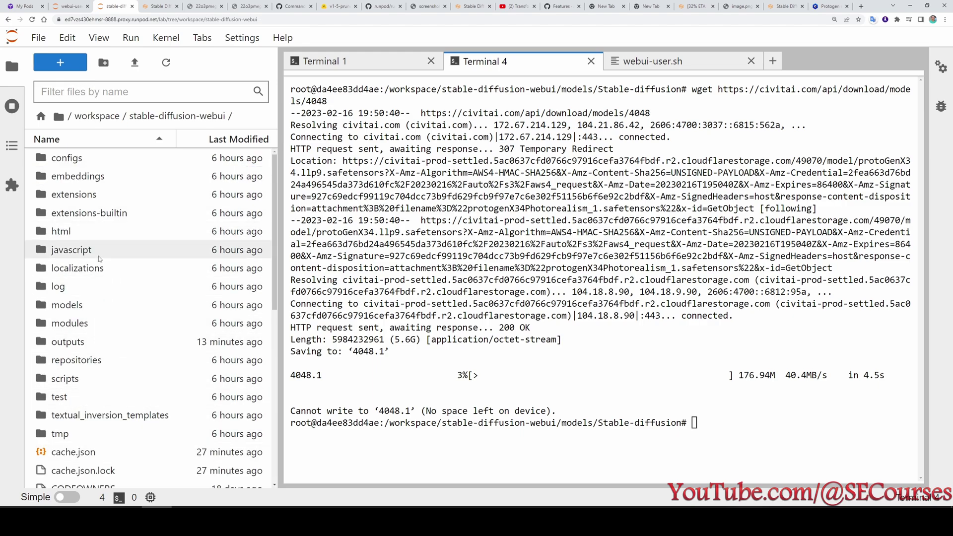
{"action": "double_click", "coordinate": [99, 305]}
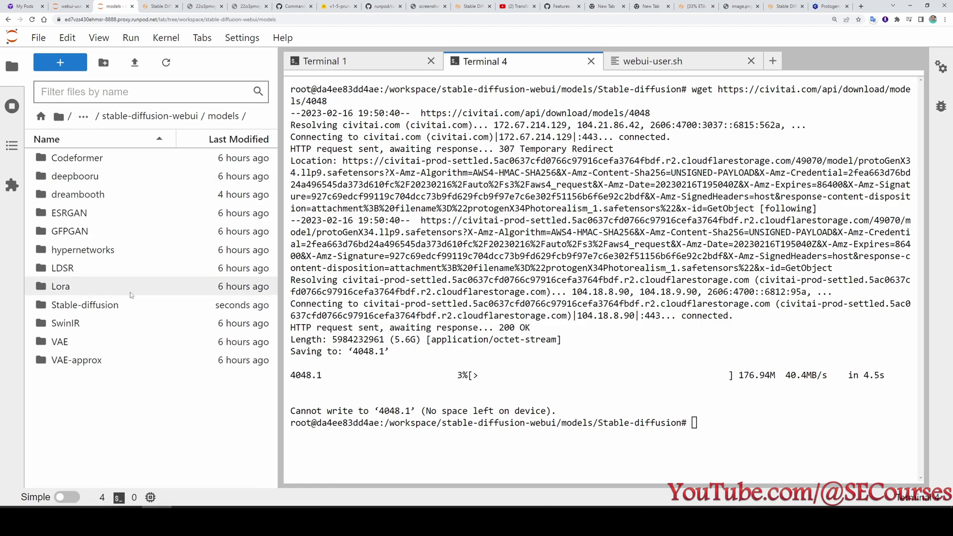
{"action": "double_click", "coordinate": [99, 305]}
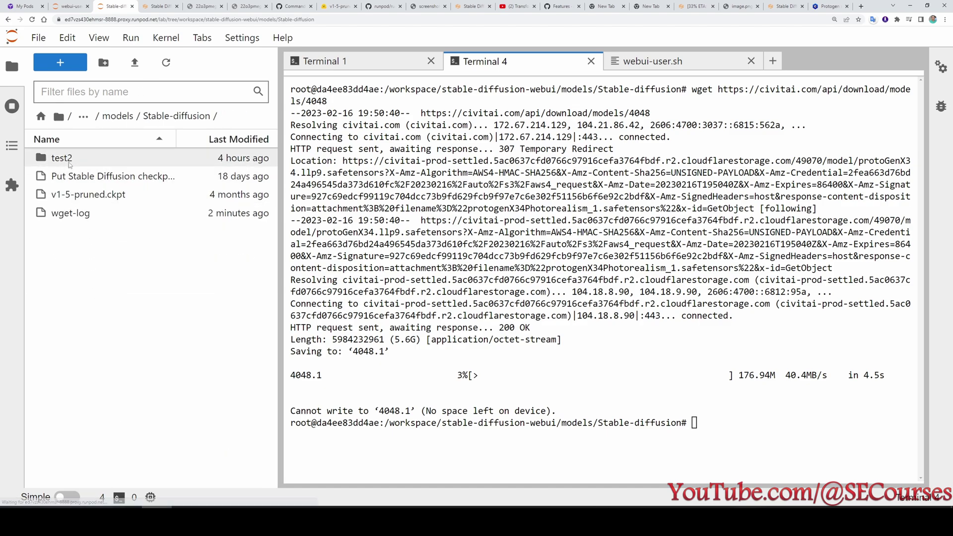
{"action": "double_click", "coordinate": [75, 158]}
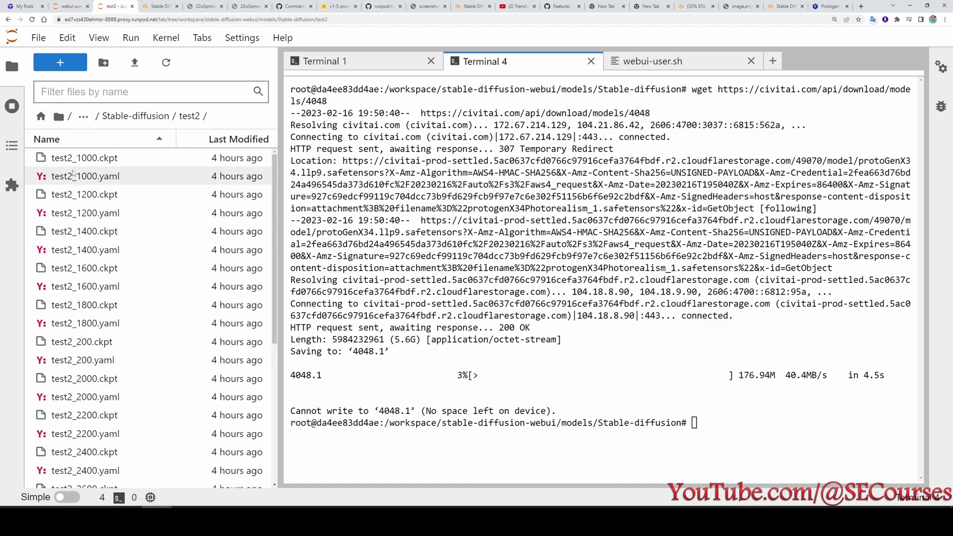
{"action": "scroll", "coordinate": [94, 243], "scroll_direction": "down", "scroll_amount": 2}
{"action": "scroll", "coordinate": [95, 242], "scroll_direction": "down", "scroll_amount": 1}
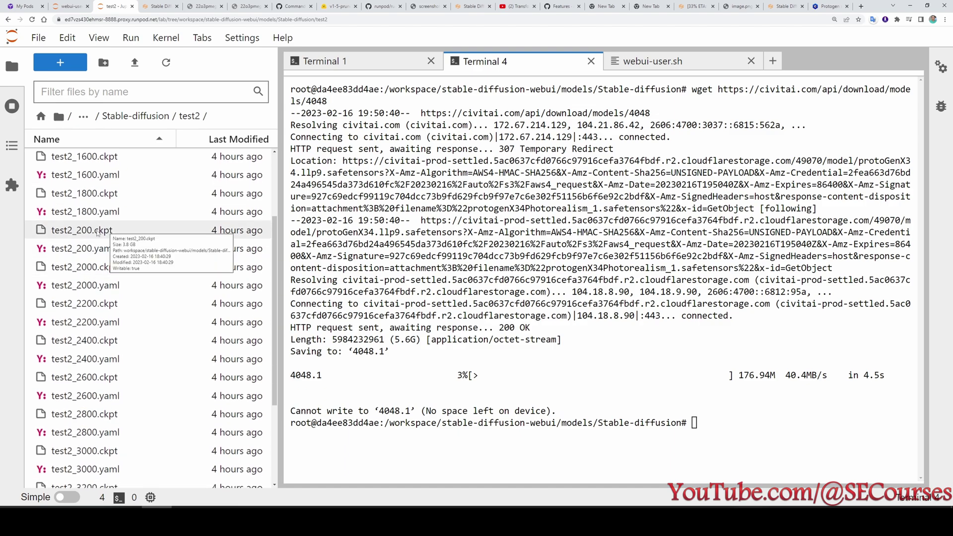
{"action": "right_click", "coordinate": [94, 231]}
{"action": "key", "text": "Delete"}
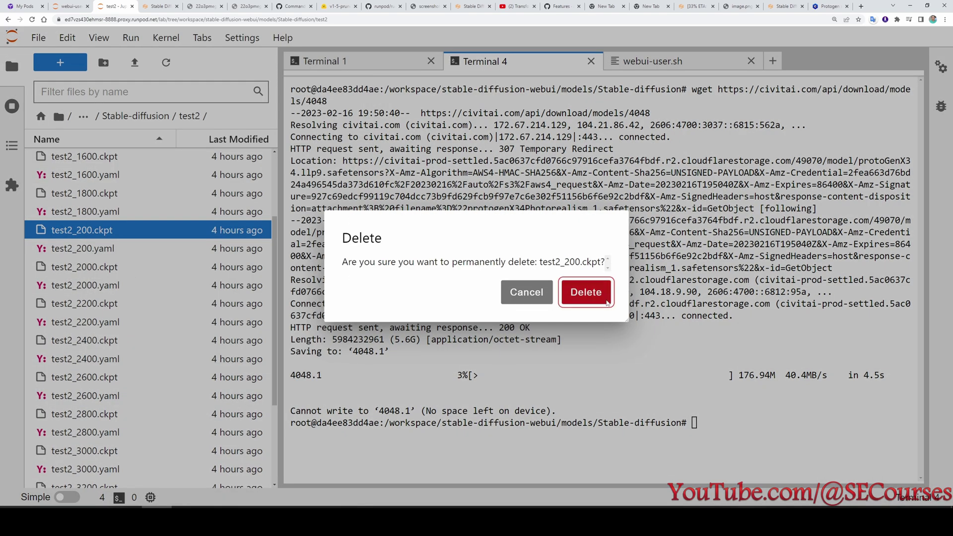
{"action": "left_click", "coordinate": [585, 291]}
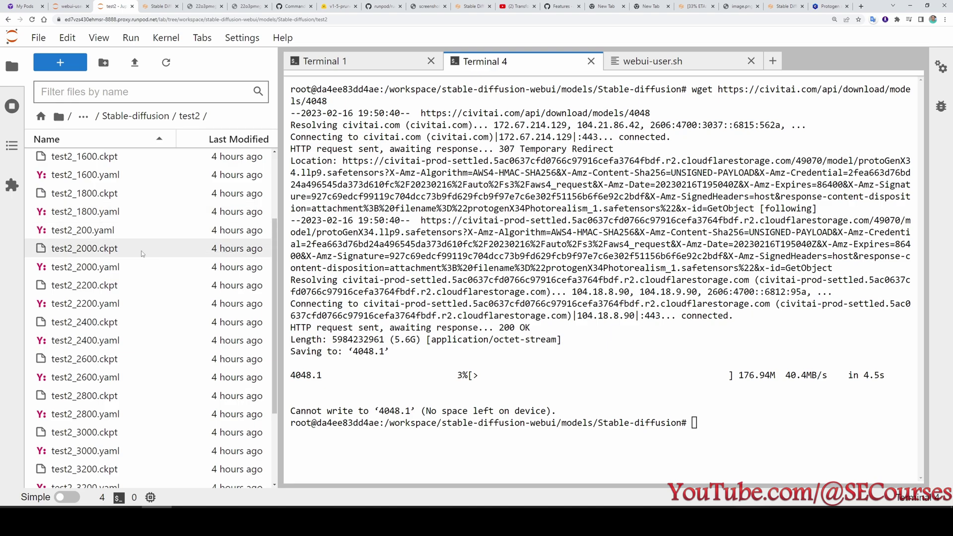
Delete test2_400.ckpt and test2_600.ckpt from the test2 folder.
{"action": "scroll", "coordinate": [143, 254], "scroll_direction": "down", "scroll_amount": 3}
{"action": "right_click", "coordinate": [105, 387]}
{"action": "left_click", "coordinate": [146, 148]}
{"action": "key", "text": "Return"}
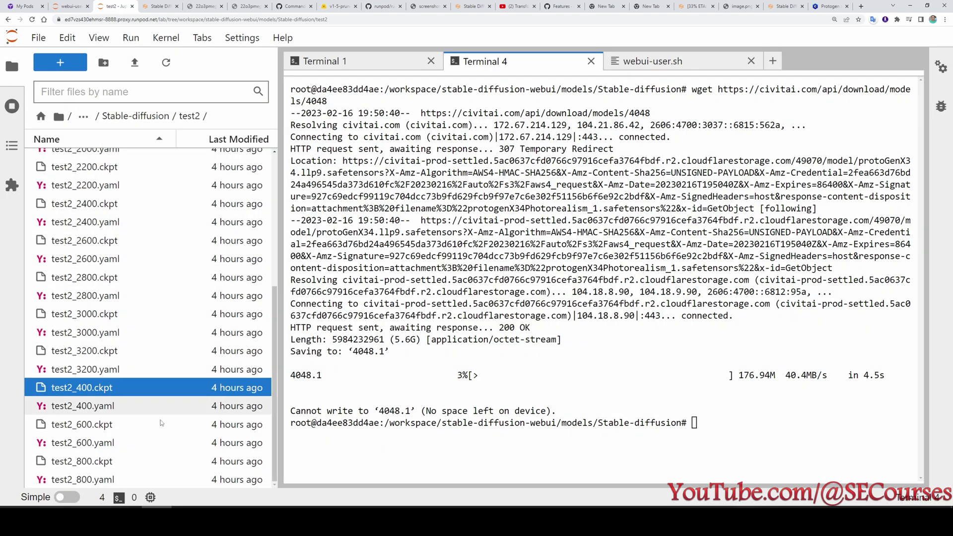
{"action": "left_click", "coordinate": [102, 428]}
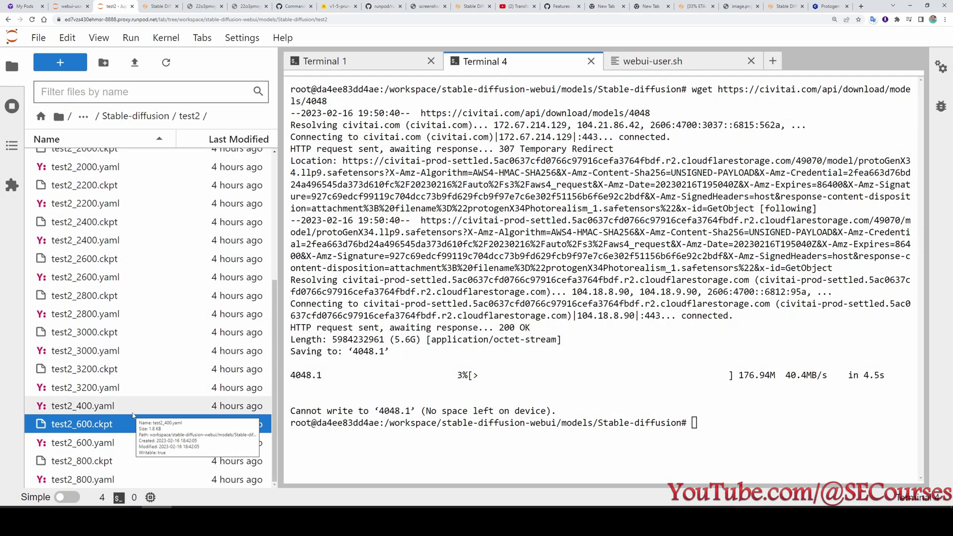
{"action": "key", "text": "Delete"}
{"action": "key", "text": "Return"}
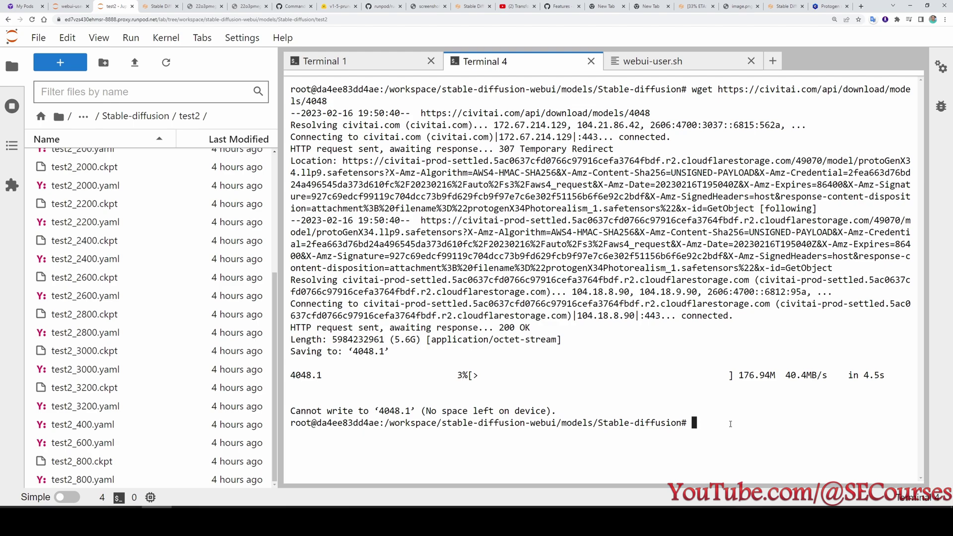
Rerun the previous Protogen download command in the terminal.
{"action": "key", "text": "Up"}
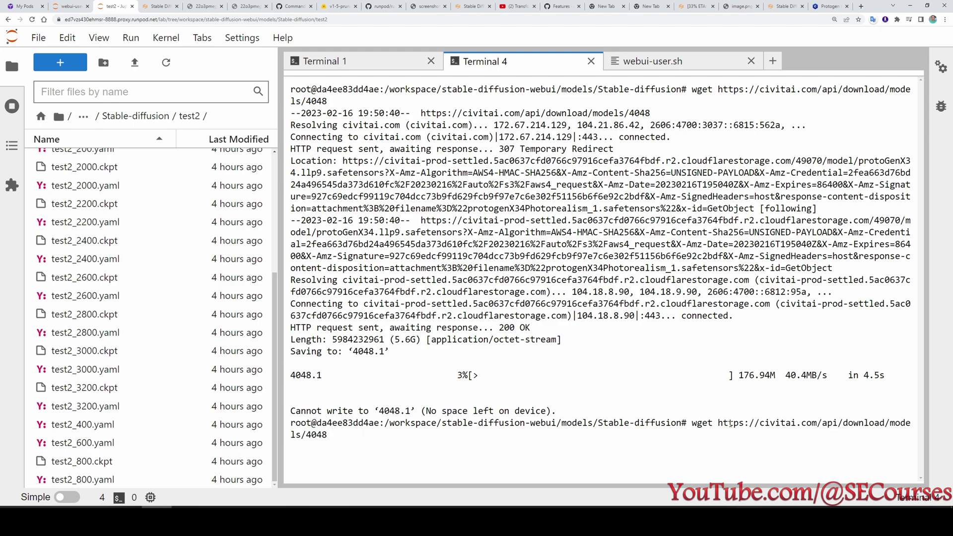
{"action": "key", "text": "Return"}
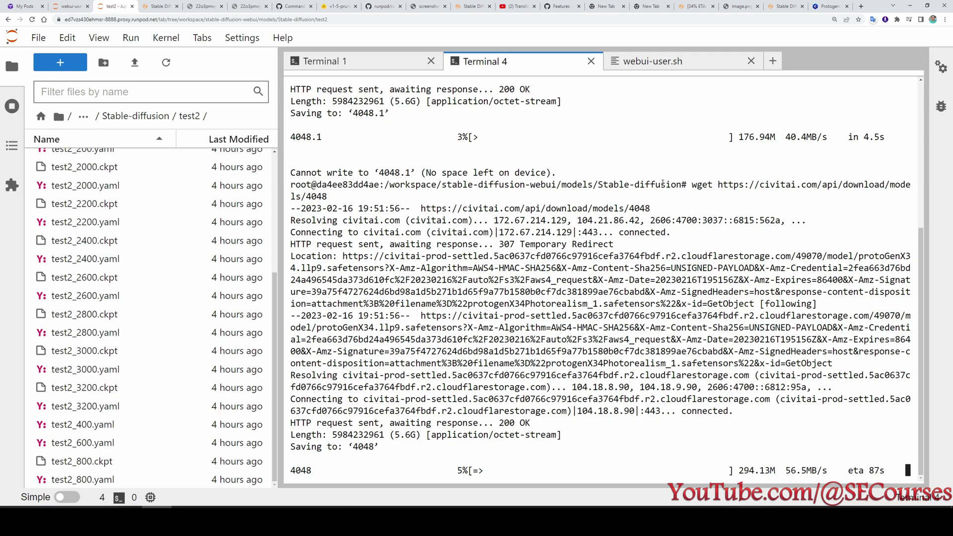
{"action": "left_click_drag", "start_coordinate": [682, 184], "coordinate": [384, 184]}
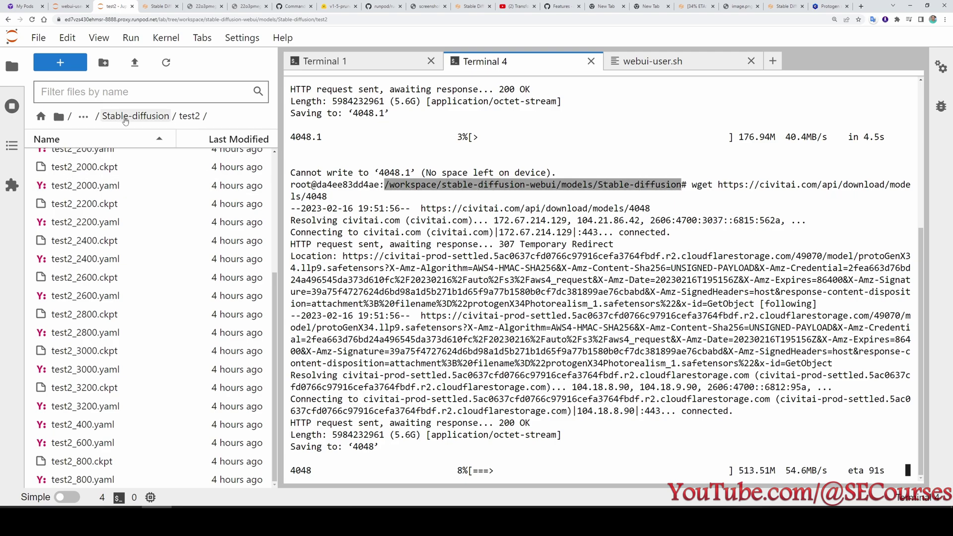
Go back from test2 to the models/Stable-diffusion folder.
{"action": "left_click", "coordinate": [125, 117]}
{"action": "left_click", "coordinate": [119, 117]}
{"action": "left_click", "coordinate": [92, 305]}
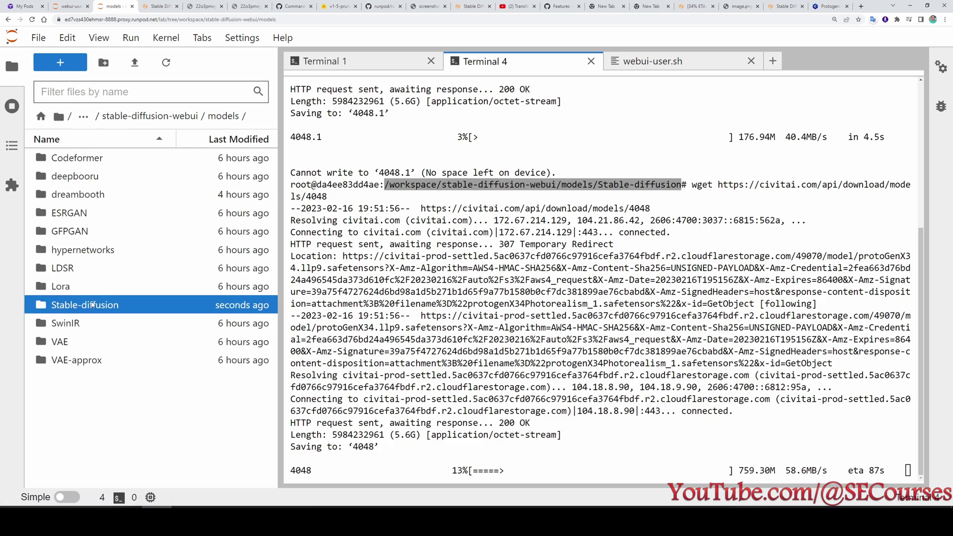
{"action": "double_click", "coordinate": [93, 305]}
{"action": "mouse_move", "coordinate": [75, 178]}
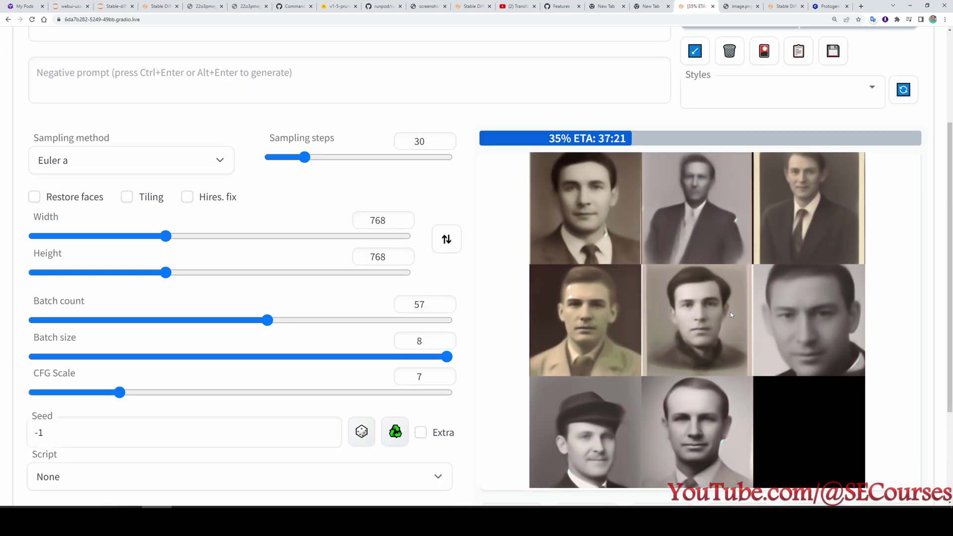
{"action": "scroll", "coordinate": [746, 344], "scroll_direction": "down", "scroll_amount": 2}
{"action": "scroll", "coordinate": [770, 352], "scroll_direction": "up", "scroll_amount": 1}
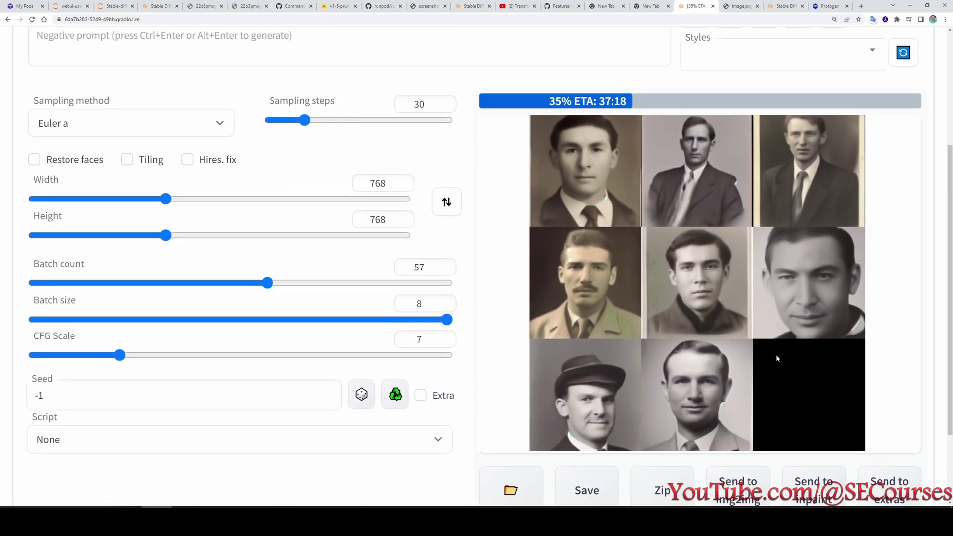
{"action": "scroll", "coordinate": [619, 268], "scroll_direction": "up", "scroll_amount": 1}
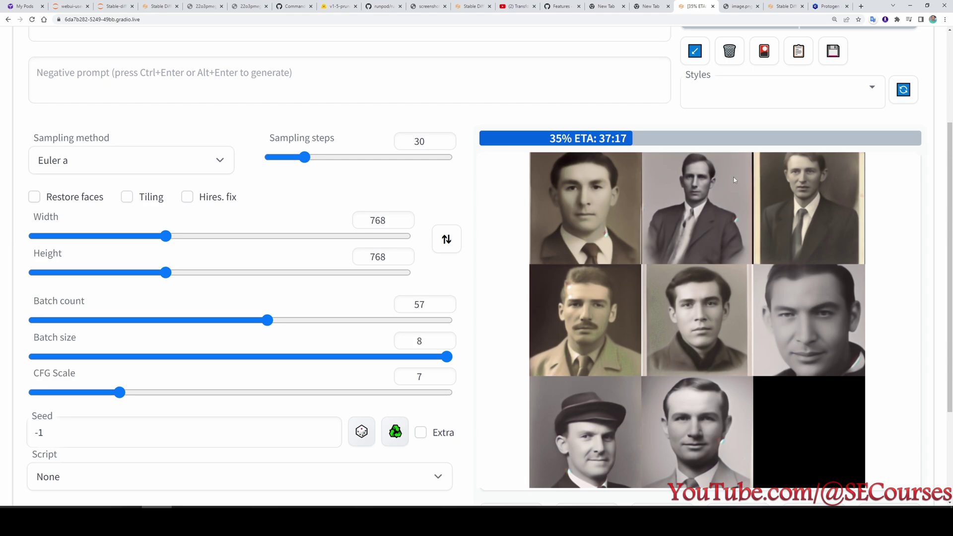
{"action": "left_click", "coordinate": [71, 6]}
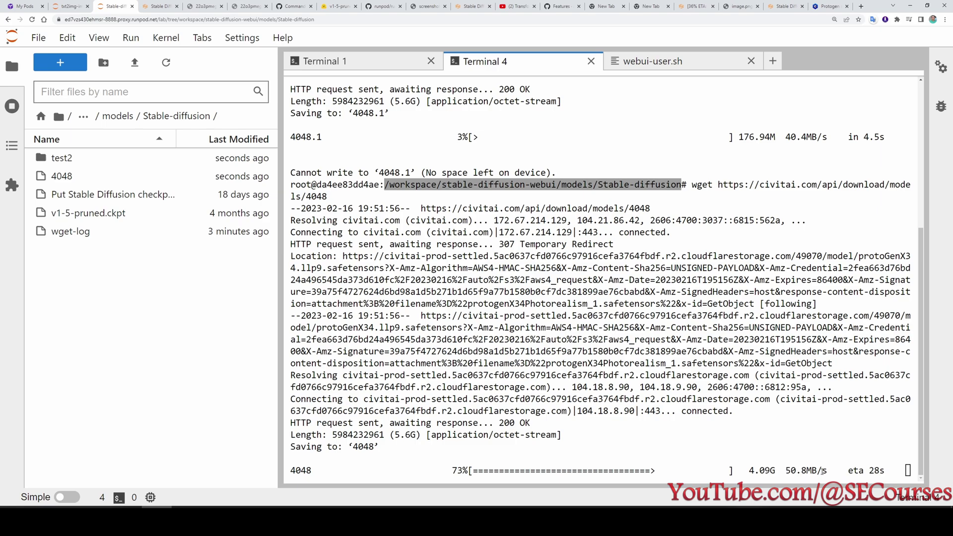
After the 5.57G wget download finishes, rename file 4048 to protogenx34.
{"action": "double_click", "coordinate": [823, 471]}
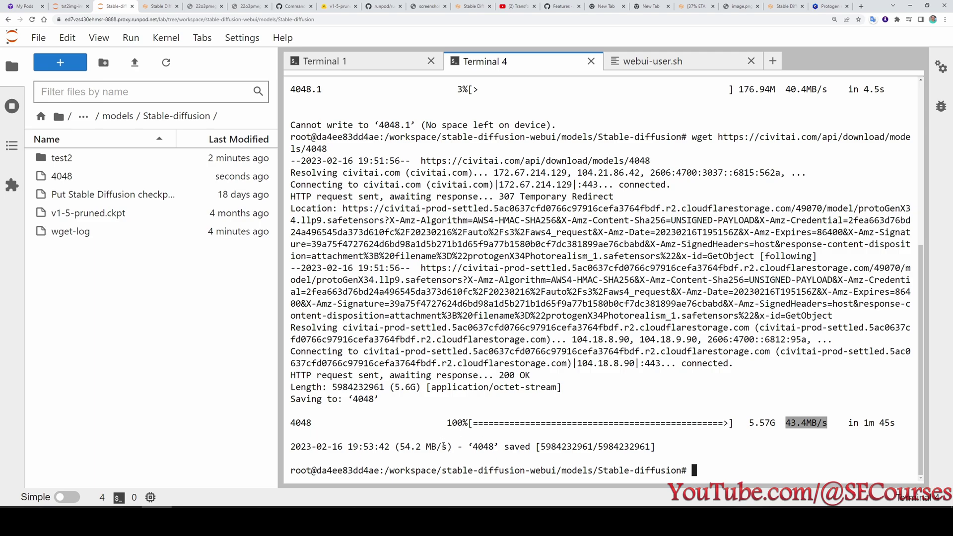
{"action": "double_click", "coordinate": [484, 446]}
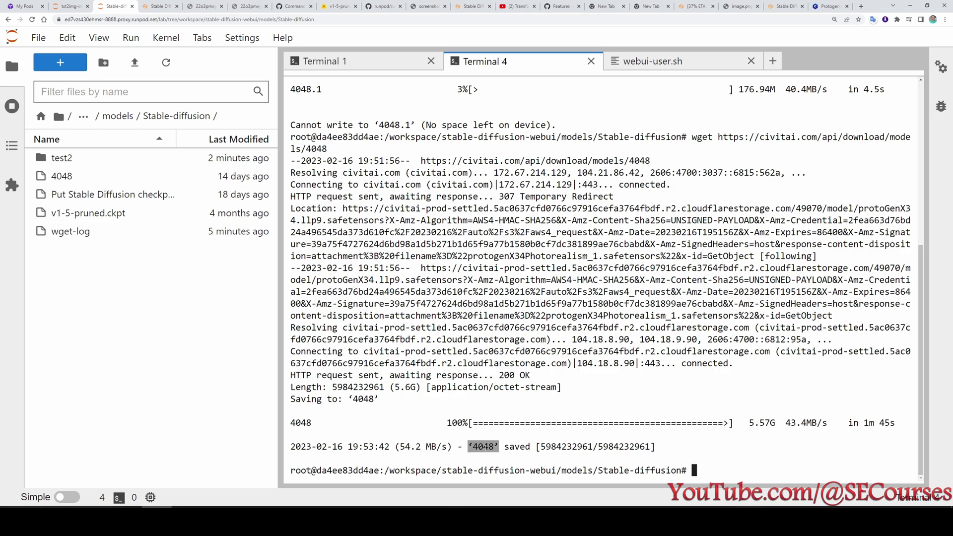
{"action": "right_click", "coordinate": [67, 176]}
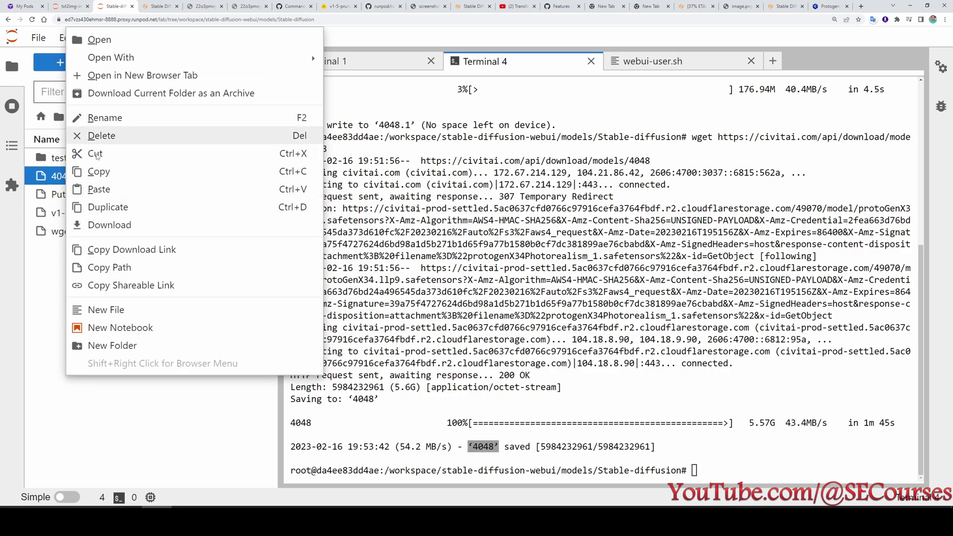
{"action": "left_click", "coordinate": [104, 118]}
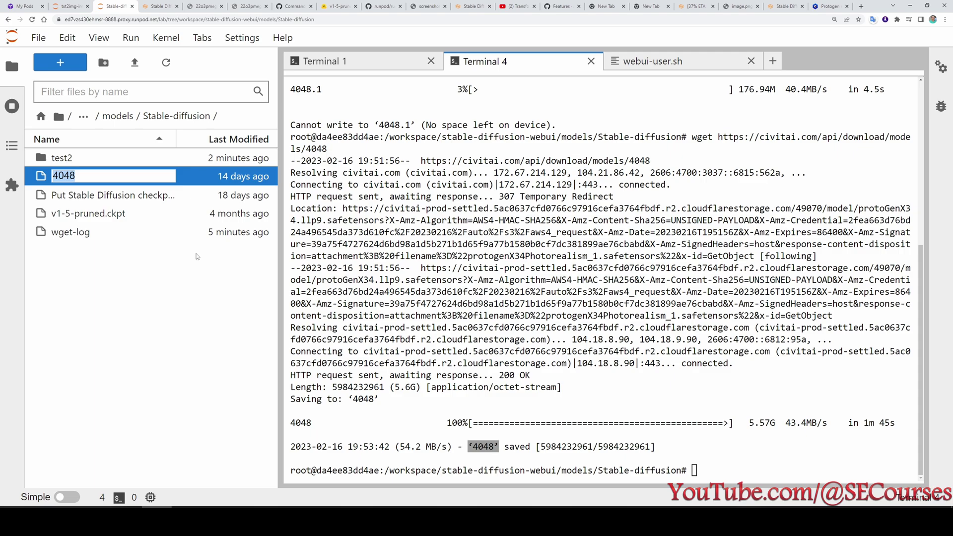
{"action": "type", "text": "protogenx34"}
{"action": "key", "text": "Return"}
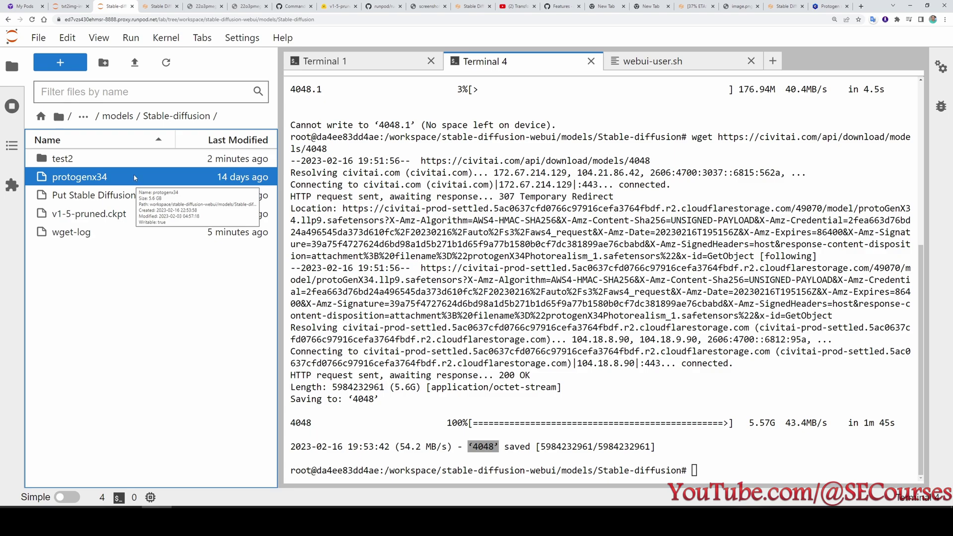
Refresh the web UI checkpoint list, leaving the selected checkpoint unchanged.
{"action": "left_click", "coordinate": [787, 6]}
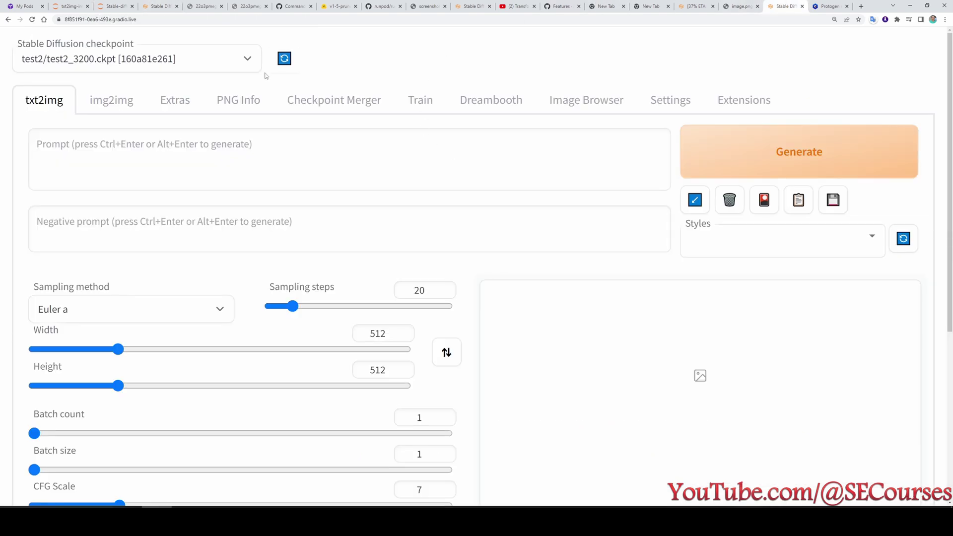
{"action": "left_click", "coordinate": [286, 64]}
{"action": "left_click", "coordinate": [198, 65]}
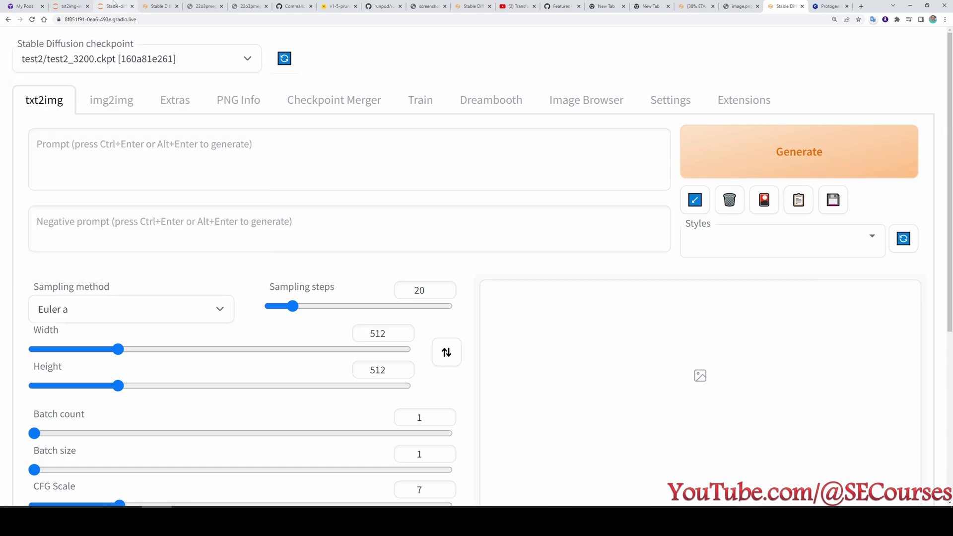
{"action": "left_click", "coordinate": [114, 6]}
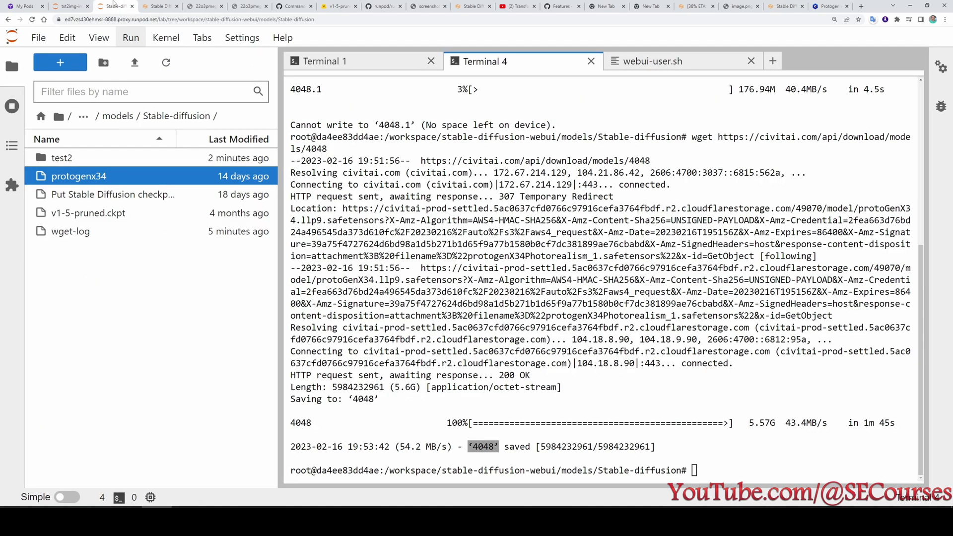
Rename protogenx34 to protogenx34.ckpt in JupyterLab.
{"action": "right_click", "coordinate": [103, 179]}
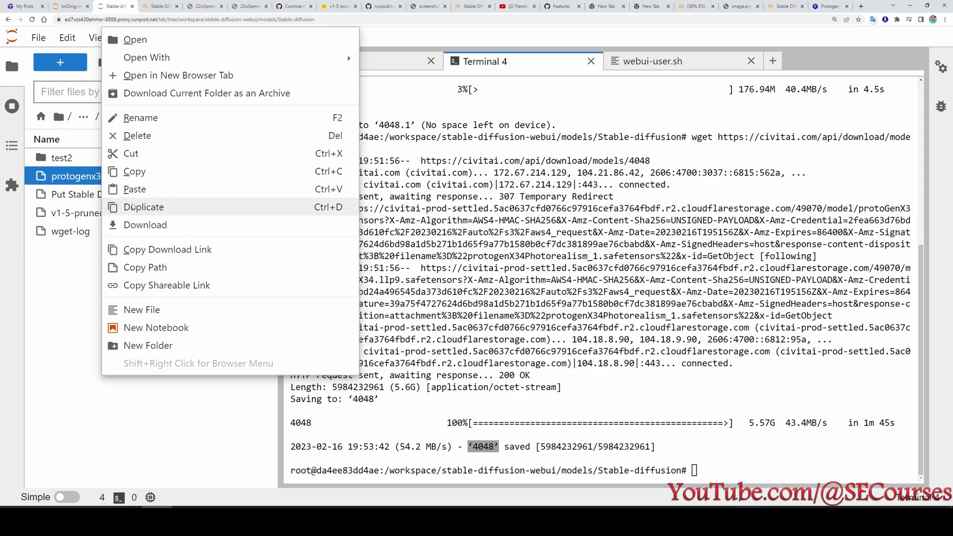
{"action": "left_click", "coordinate": [133, 118]}
{"action": "left_click", "coordinate": [124, 175]}
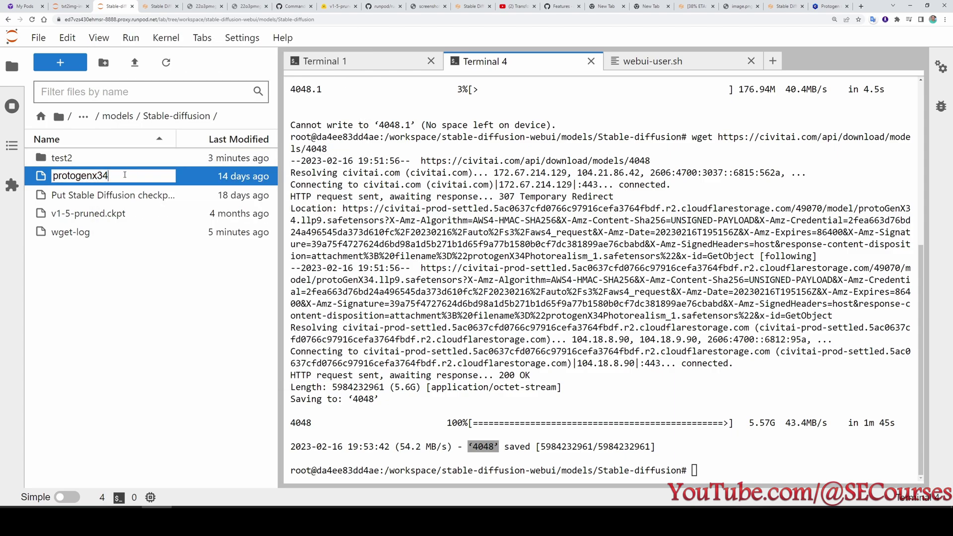
{"action": "type", "text": ".ckpt"}
{"action": "key", "text": "Return"}
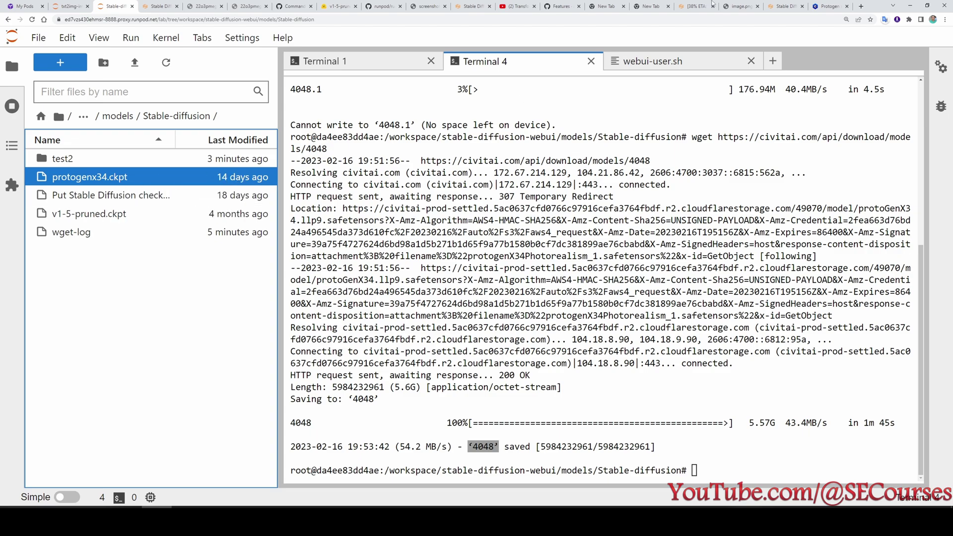
Try loading protogenx34.ckpt from the web UI checkpoint dropdown, twice.
{"action": "left_click", "coordinate": [785, 6]}
{"action": "left_click", "coordinate": [74, 62]}
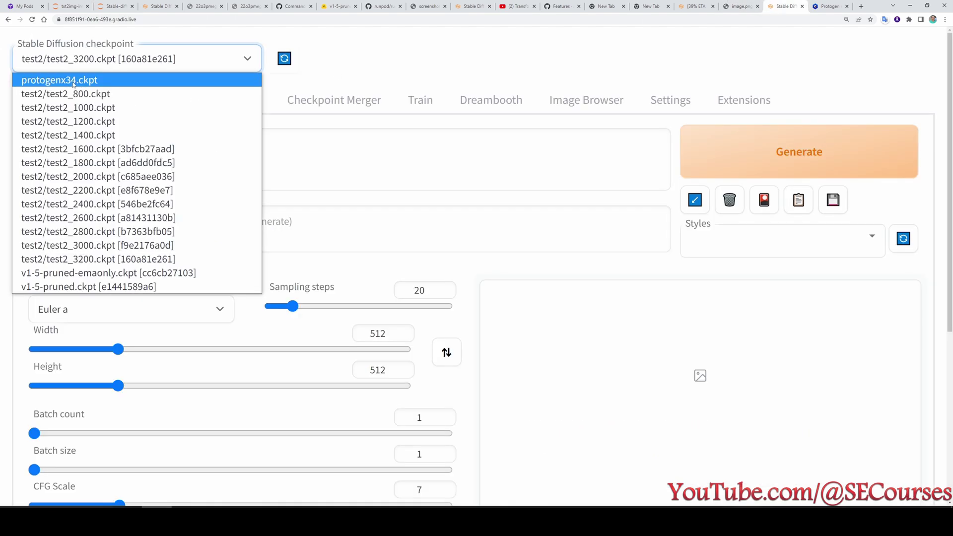
{"action": "left_click", "coordinate": [73, 81]}
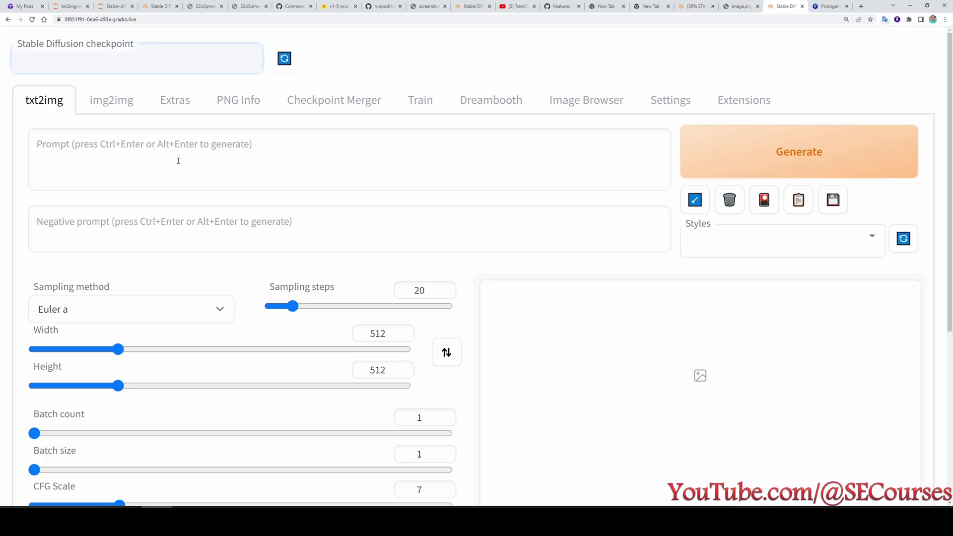
{"action": "left_click", "coordinate": [124, 61]}
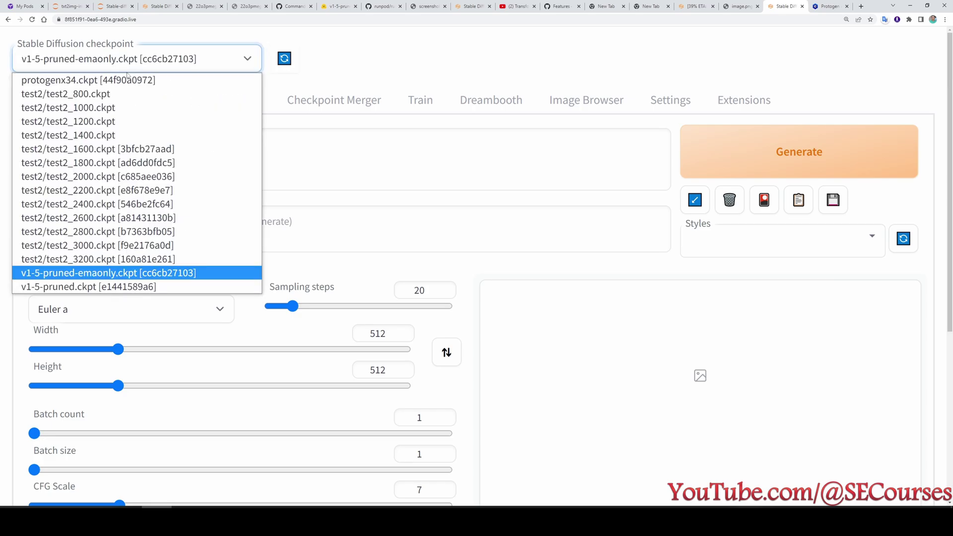
{"action": "left_click", "coordinate": [127, 79]}
Copy the --disable-safe-unpickle argument from the error in Terminal 1's log.
{"action": "left_click", "coordinate": [114, 5]}
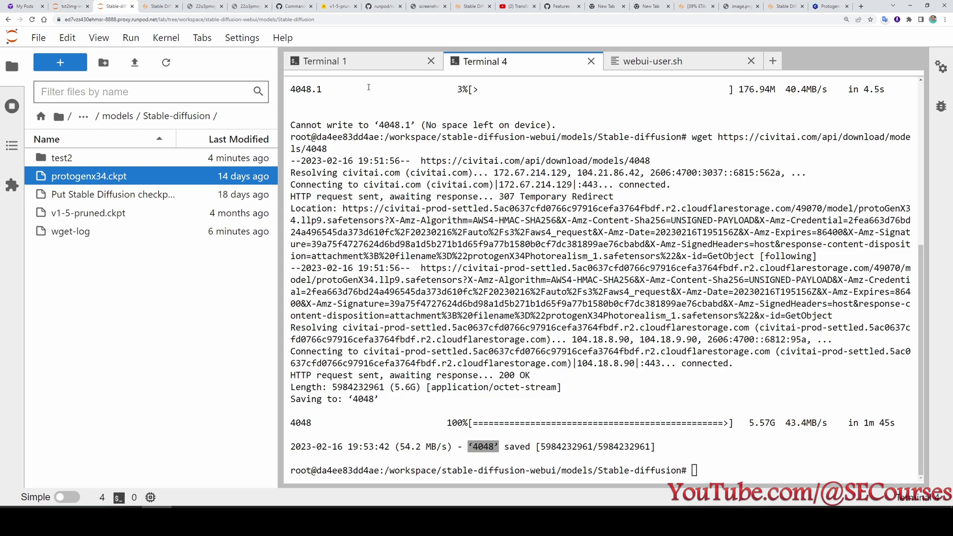
{"action": "left_click", "coordinate": [363, 61]}
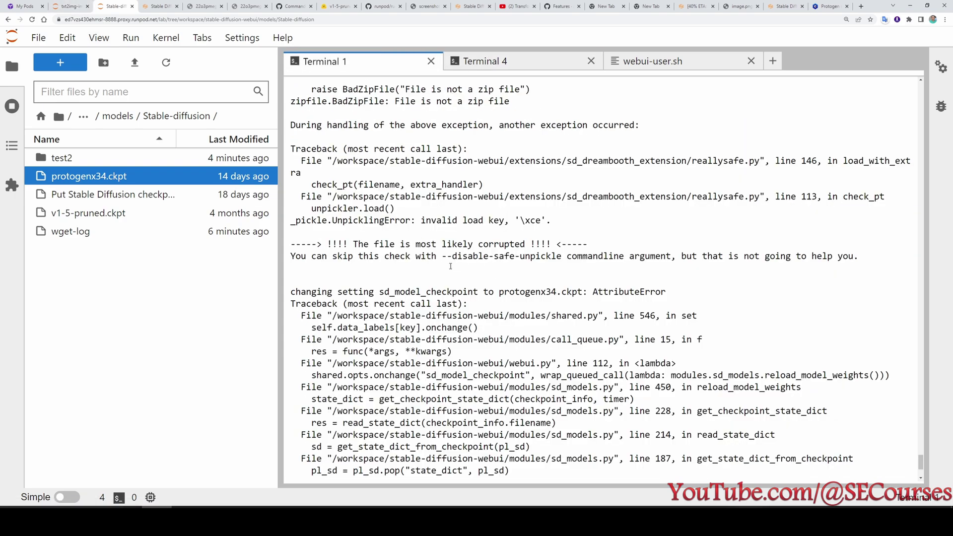
{"action": "mouse_move", "coordinate": [445, 256]}
{"action": "left_mouse_down"}
{"action": "mouse_move", "coordinate": [578, 256]}
{"action": "mouse_move", "coordinate": [446, 256]}
{"action": "left_mouse_up"}
{"action": "right_click", "coordinate": [562, 256]}
{"action": "left_click", "coordinate": [562, 256]}
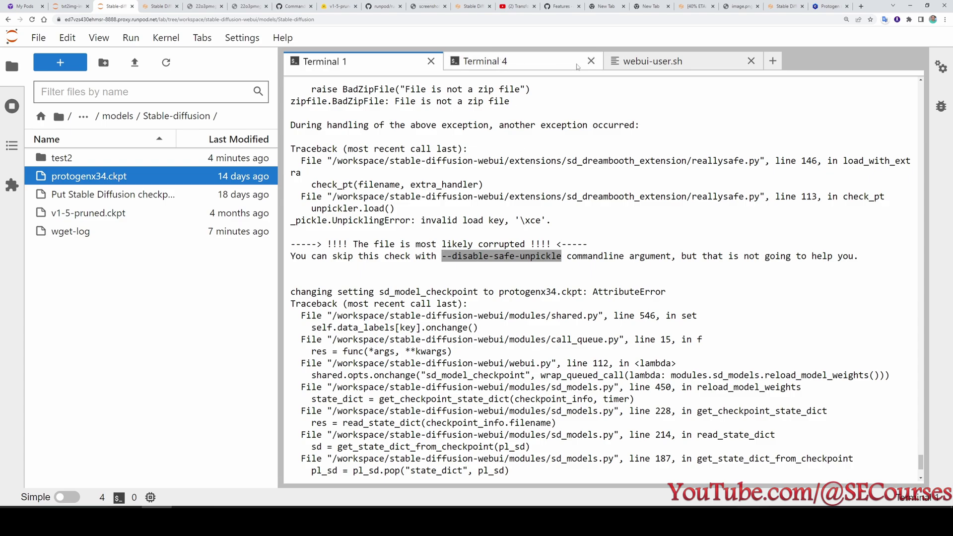
Add --disable-safe-unpickle and port 3014 to webui-user.sh, save, and shut down all terminals.
{"action": "left_click", "coordinate": [631, 60]}
{"action": "left_click", "coordinate": [510, 242]}
{"action": "type", "text": "--disable-safe-unpickle"}
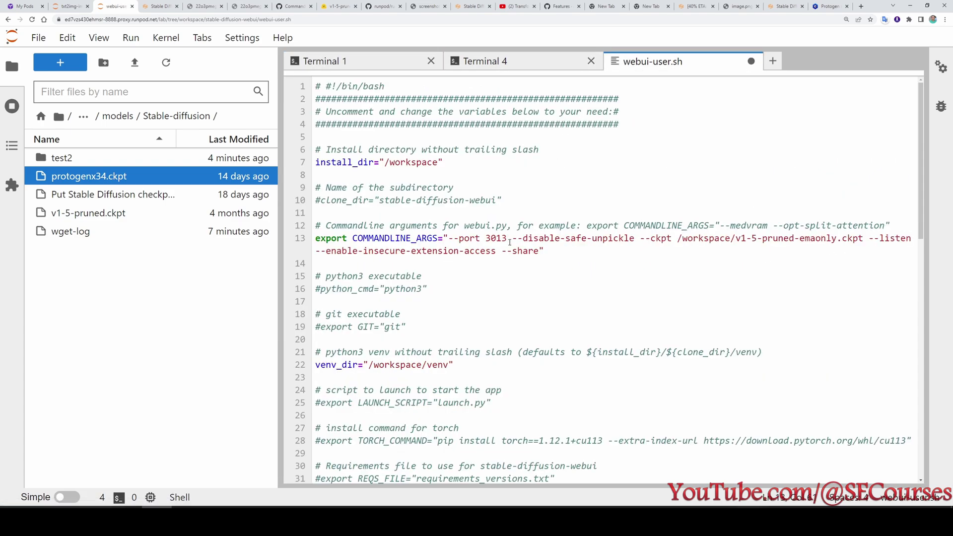
{"action": "key", "text": "BackSpace"}
{"action": "type", "text": "4"}
{"action": "key", "text": "ctrl+s"}
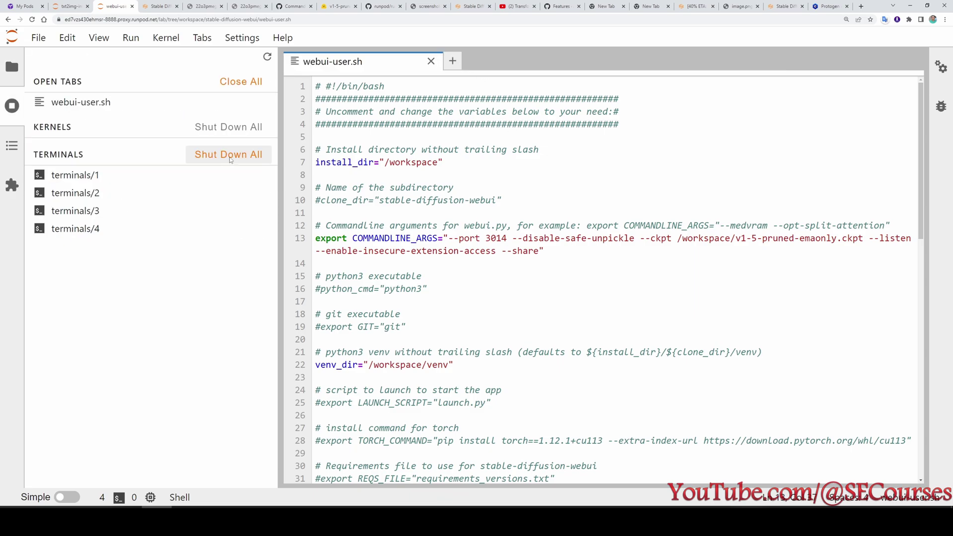
{"action": "left_click", "coordinate": [229, 156]}
{"action": "left_click", "coordinate": [589, 292]}
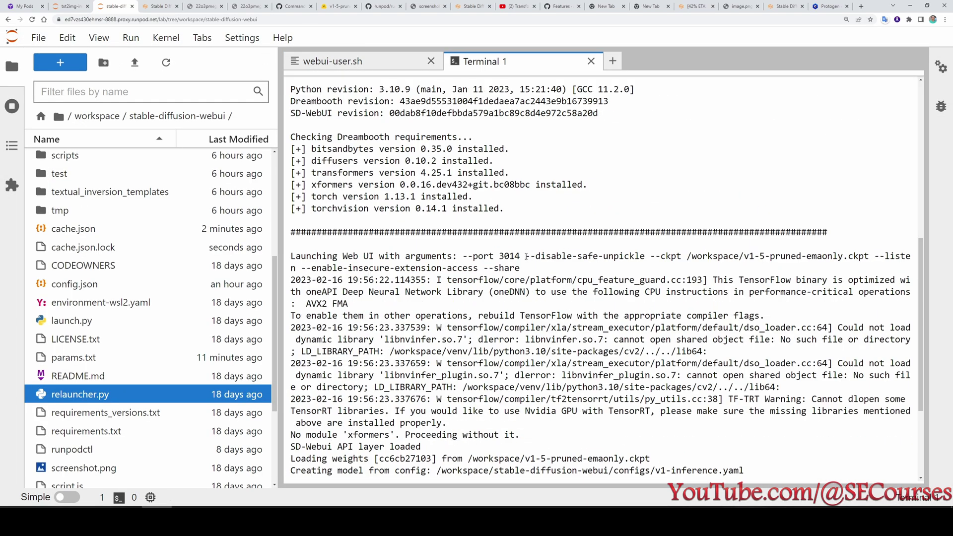
Cancel Chrome's Protogen x3.4 safetensors download from Civitai.
{"action": "left_click_drag", "start_coordinate": [526, 256], "coordinate": [655, 256]}
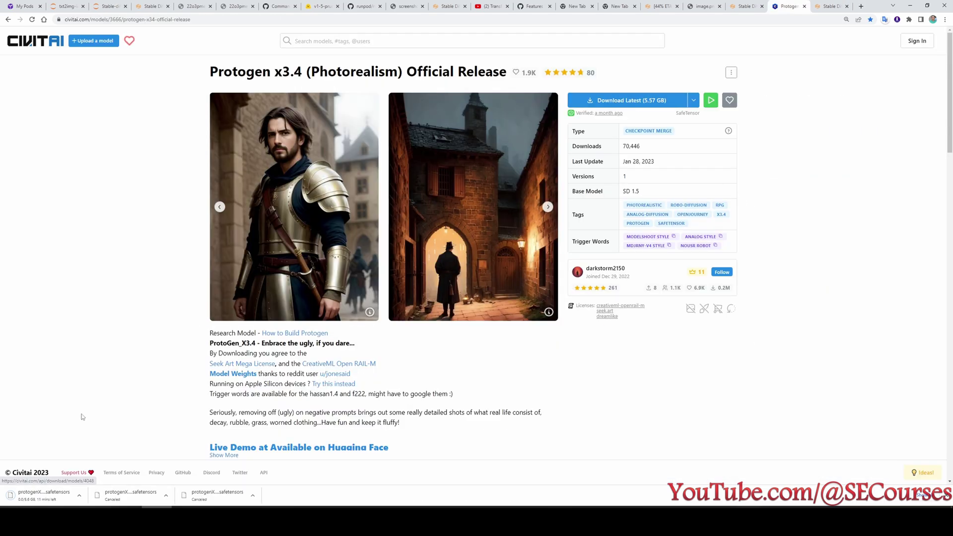
{"action": "left_click", "coordinate": [79, 496]}
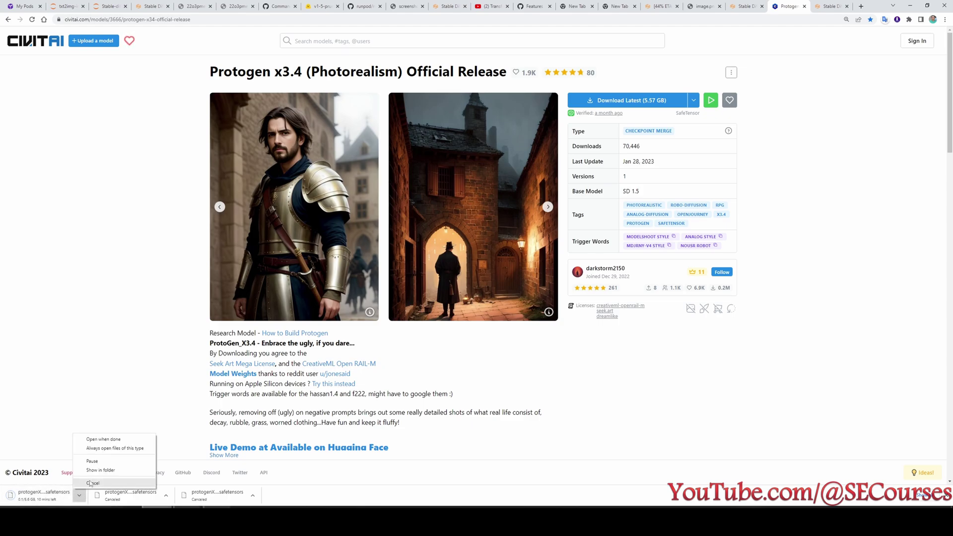
{"action": "left_click", "coordinate": [85, 484]}
{"action": "left_click", "coordinate": [67, 6]}
Rename protogenx34.ckpt to protogenx34.safetensors in JupyterLab.
{"action": "left_click", "coordinate": [102, 5]}
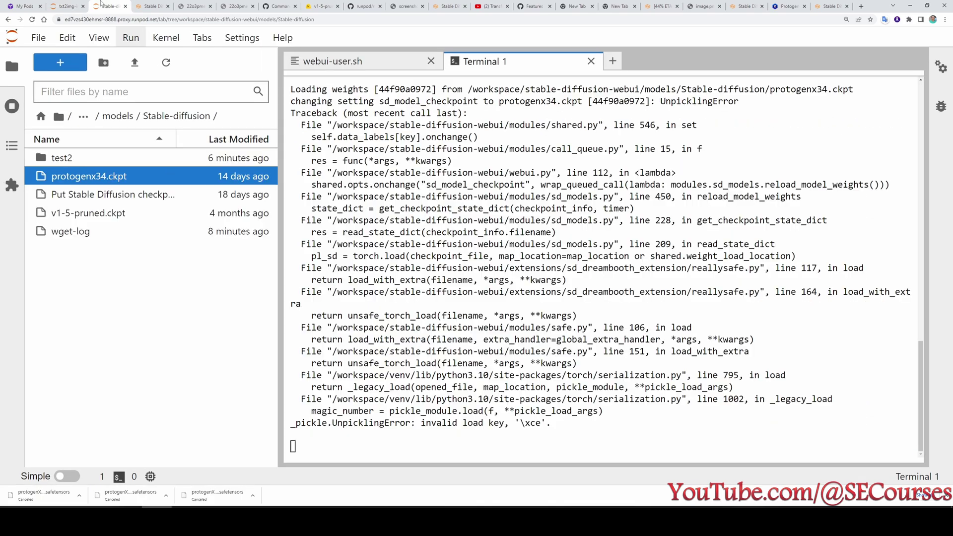
{"action": "key", "text": "F2"}
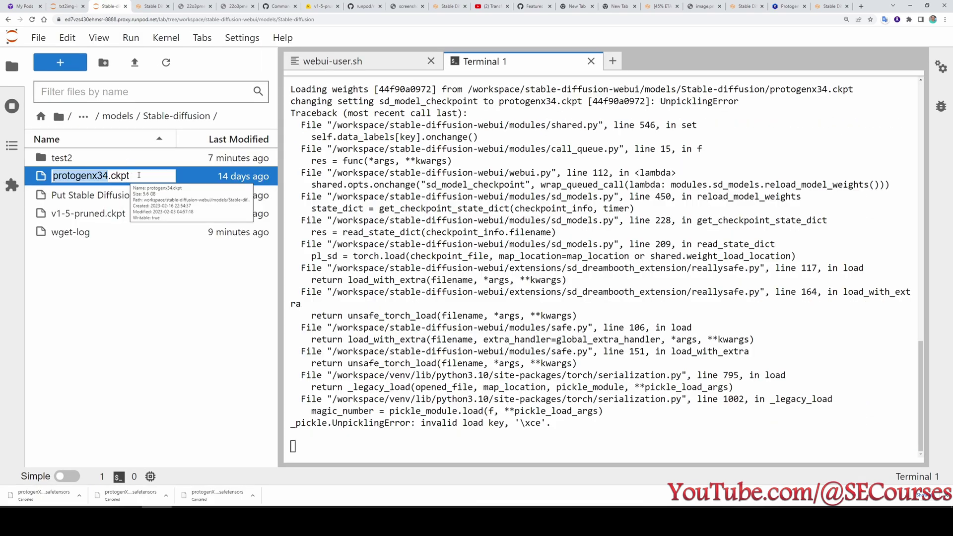
{"action": "left_click_drag", "start_coordinate": [131, 176], "coordinate": [110, 176]}
{"action": "type", "text": "safetensors"}
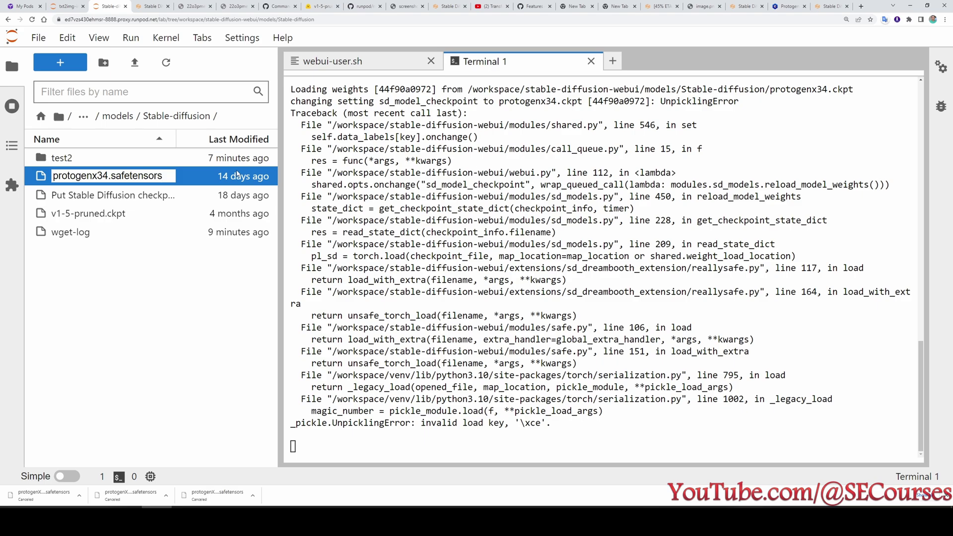
{"action": "key", "text": "Return"}
Load the protogenx34.safetensors checkpoint in the web UI.
{"action": "left_click", "coordinate": [829, 6]}
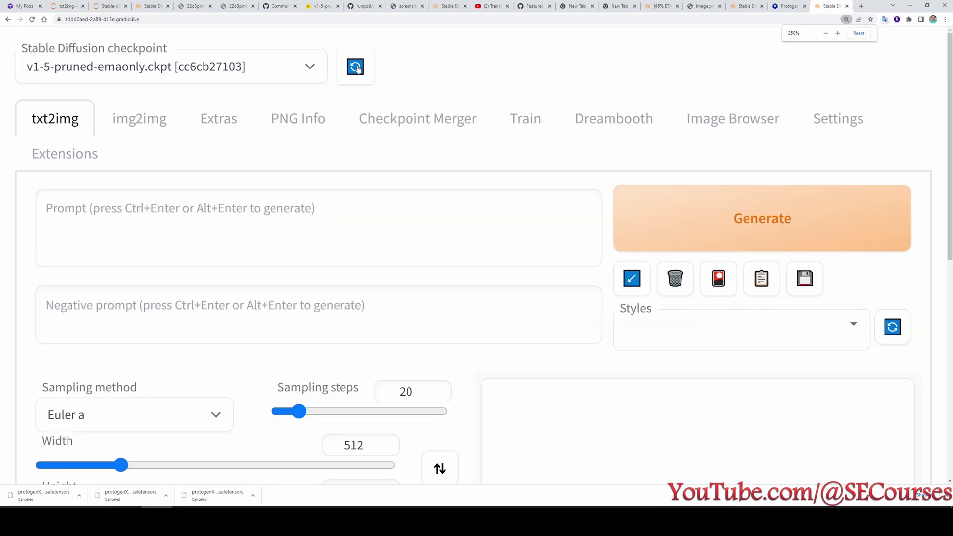
{"action": "left_click", "coordinate": [244, 71]}
{"action": "left_click", "coordinate": [129, 92]}
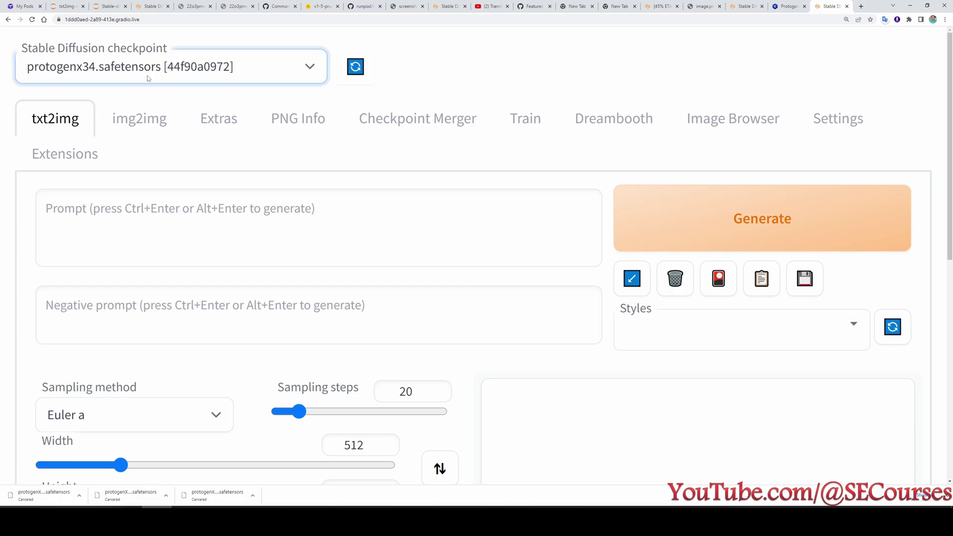
Generate an image from 'awesome intricate fantastic castle in a forest' and view it full-size.
{"action": "left_click", "coordinate": [164, 219]}
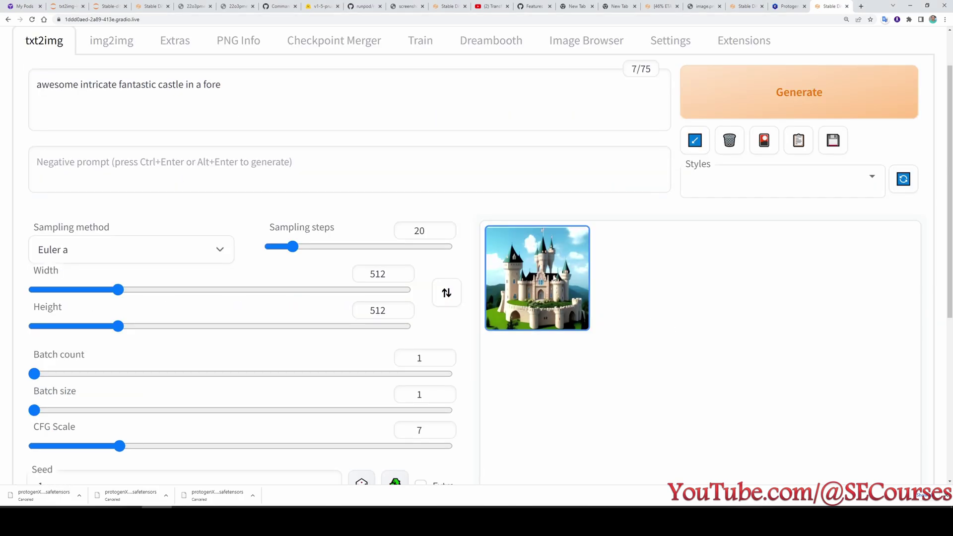
{"action": "scroll", "coordinate": [577, 260], "scroll_direction": "down", "scroll_amount": 5}
{"action": "scroll", "coordinate": [577, 260], "scroll_direction": "up", "scroll_amount": 4}
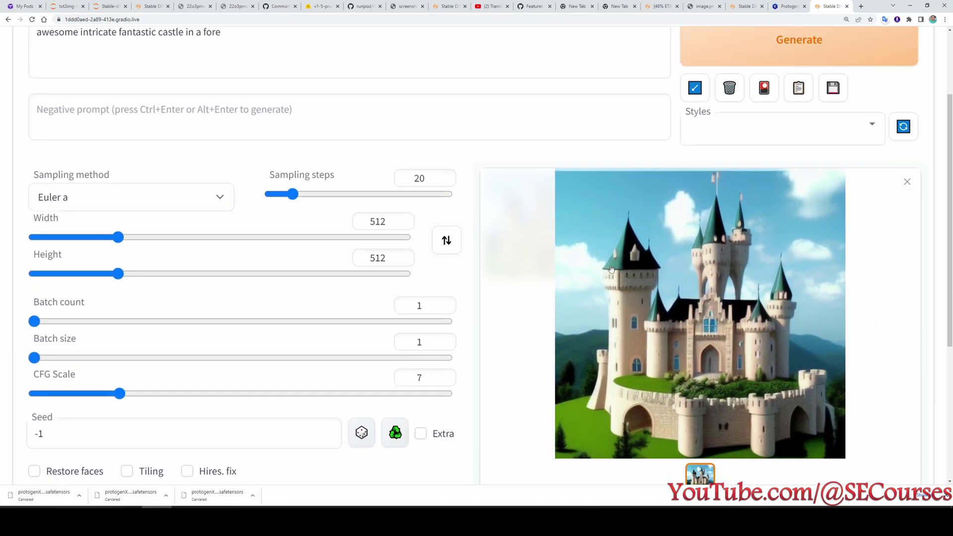
{"action": "scroll", "coordinate": [86, 131], "scroll_direction": "up", "scroll_amount": 2}
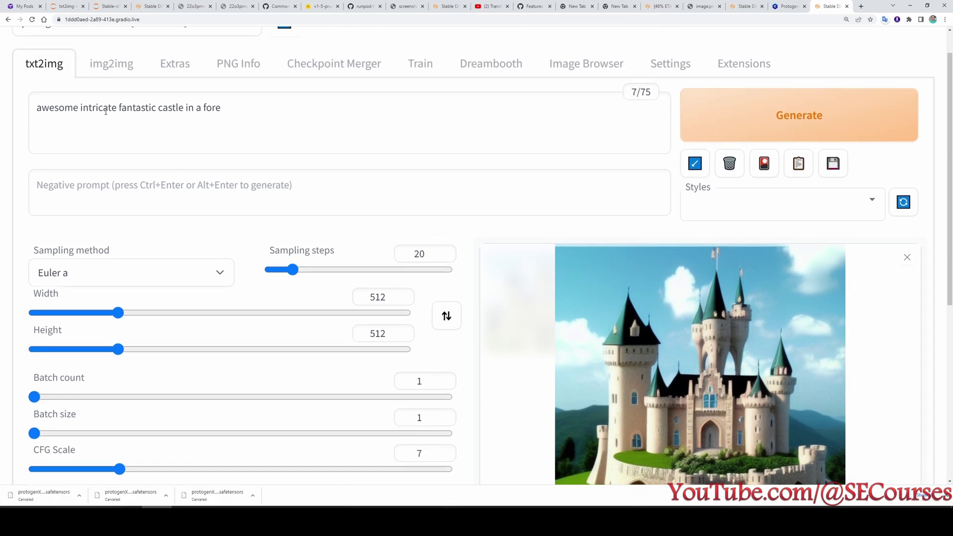
{"action": "scroll", "coordinate": [273, 196], "scroll_direction": "down", "scroll_amount": 2}
{"action": "left_click", "coordinate": [248, 149]}
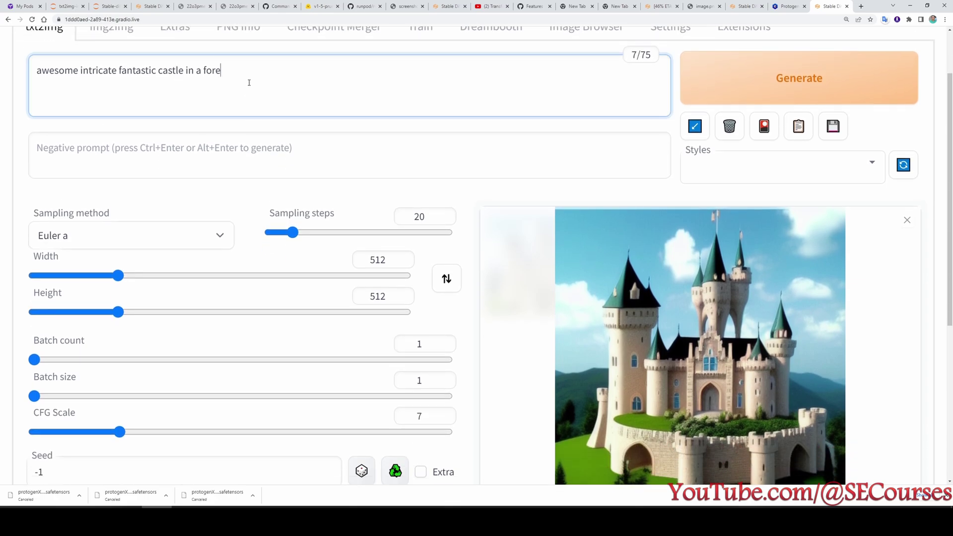
{"action": "type", "text": "st"}
{"action": "scroll", "coordinate": [771, 329], "scroll_direction": "up", "scroll_amount": 2}
{"action": "key", "text": "ctrl+Return"}
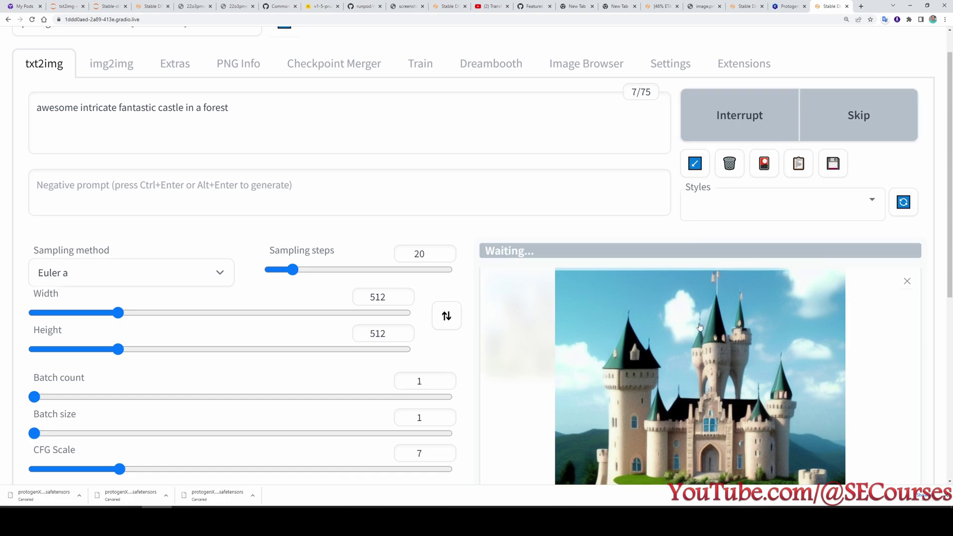
{"action": "scroll", "coordinate": [681, 319], "scroll_direction": "down", "scroll_amount": 2}
{"action": "left_click", "coordinate": [592, 209]}
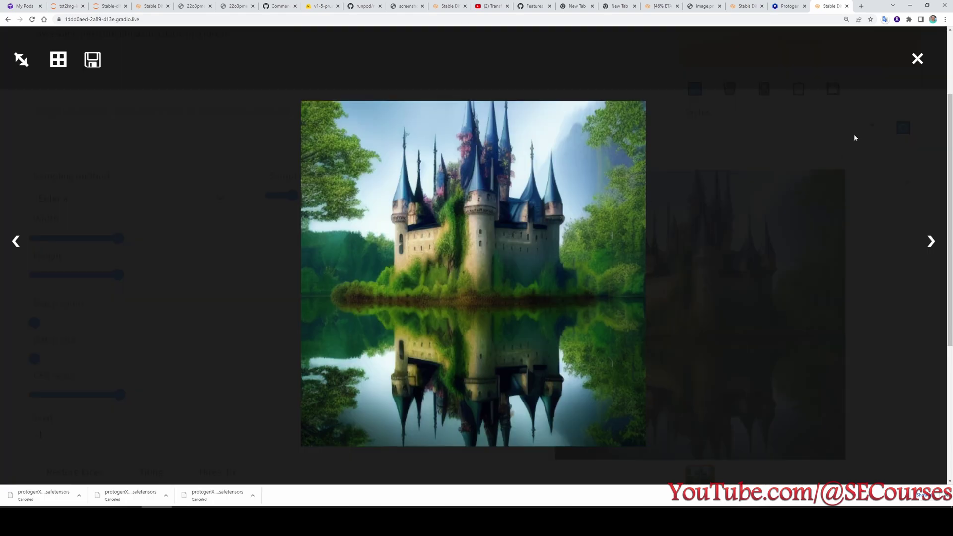
{"action": "left_click", "coordinate": [918, 58]}
Switch to v1-5-pruned.ckpt and view the new castle image full-size.
{"action": "scroll", "coordinate": [116, 39], "scroll_direction": "up", "scroll_amount": 2}
{"action": "left_click", "coordinate": [120, 53]}
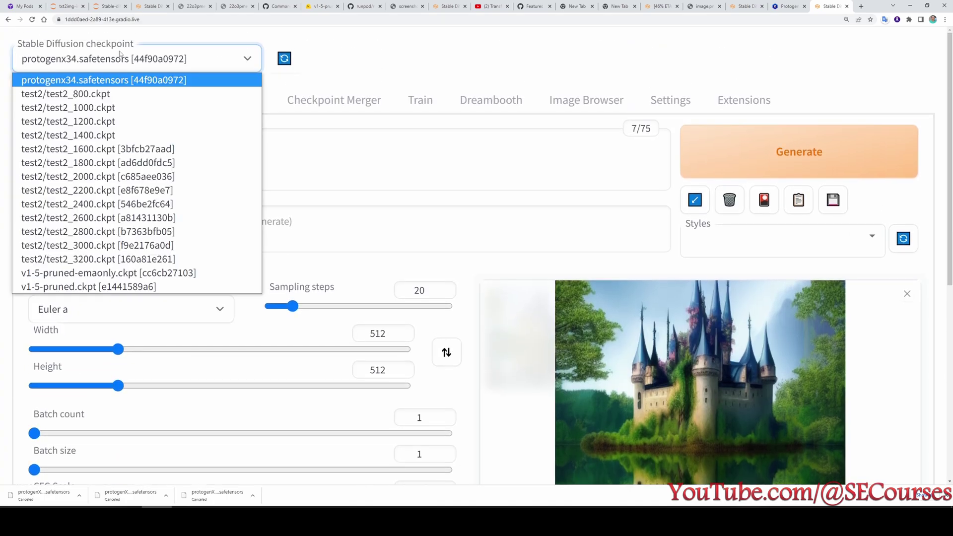
{"action": "left_click", "coordinate": [124, 287]}
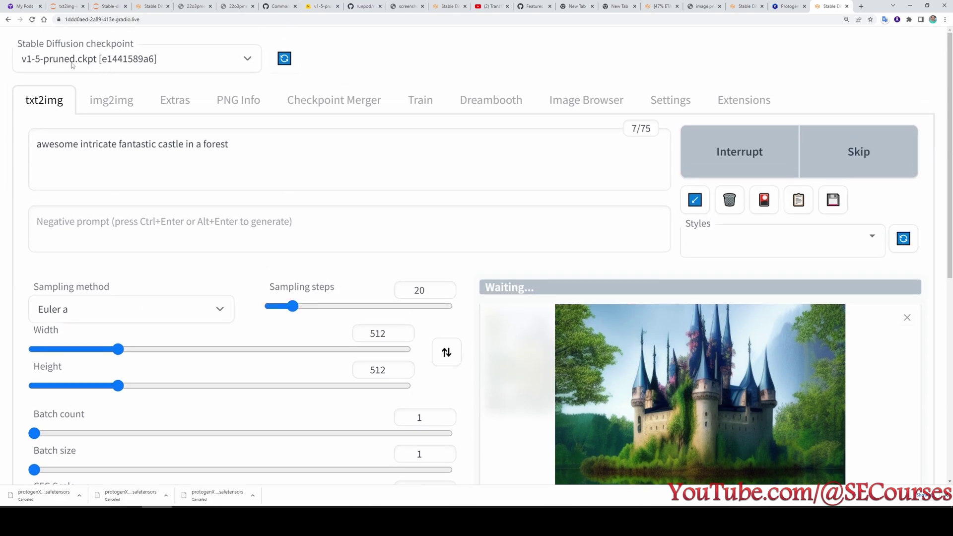
{"action": "scroll", "coordinate": [398, 198], "scroll_direction": "down", "scroll_amount": 2}
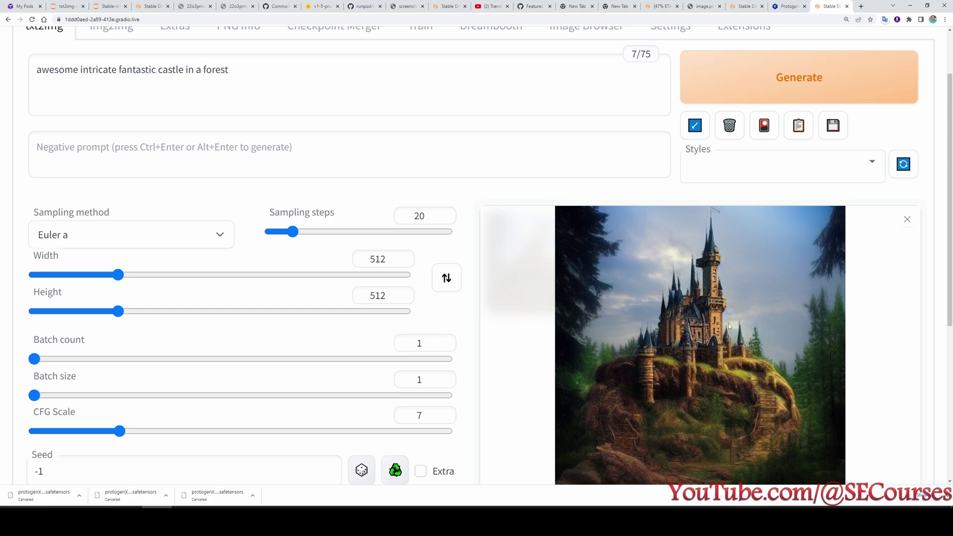
{"action": "left_click", "coordinate": [729, 326]}
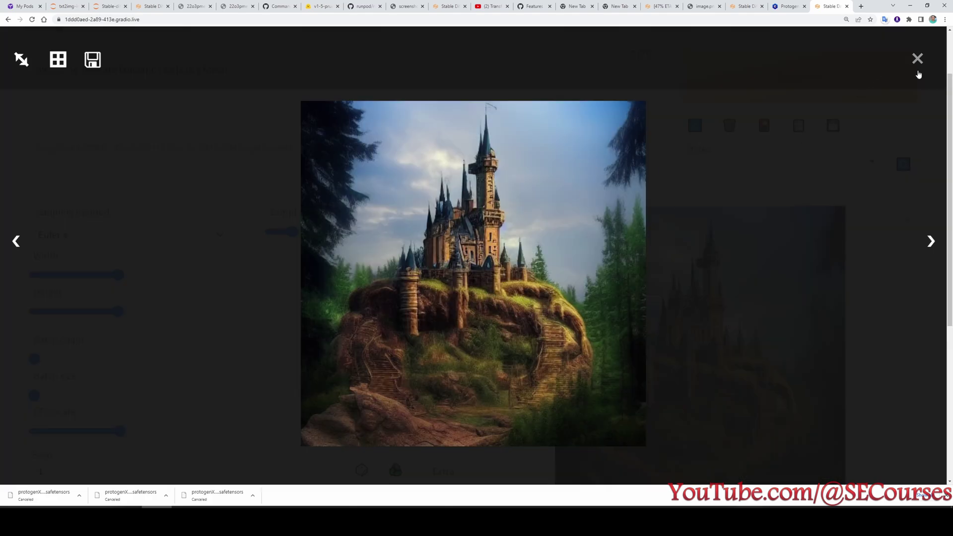
{"action": "left_click", "coordinate": [918, 58]}
{"action": "scroll", "coordinate": [539, 268], "scroll_direction": "up", "scroll_amount": 2}
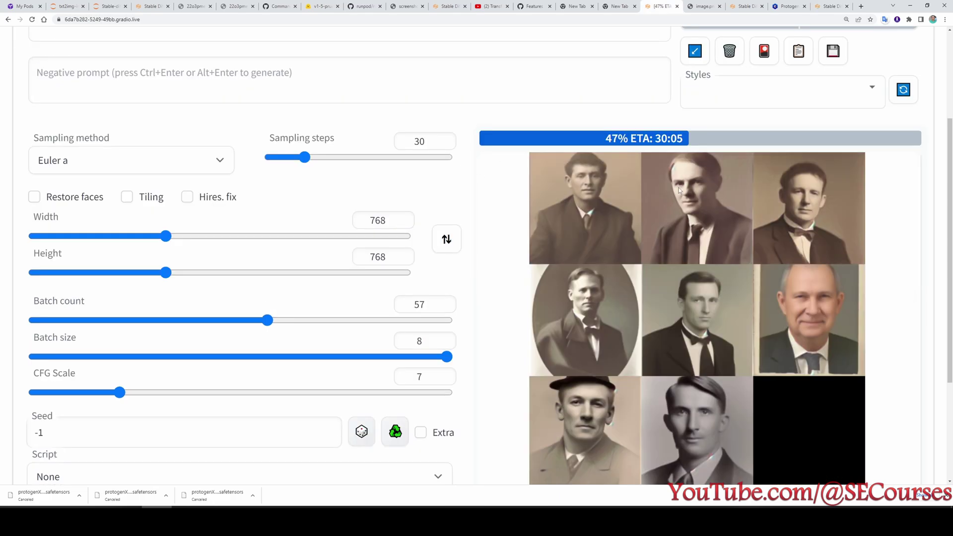
{"action": "scroll", "coordinate": [704, 228], "scroll_direction": "up", "scroll_amount": 4}
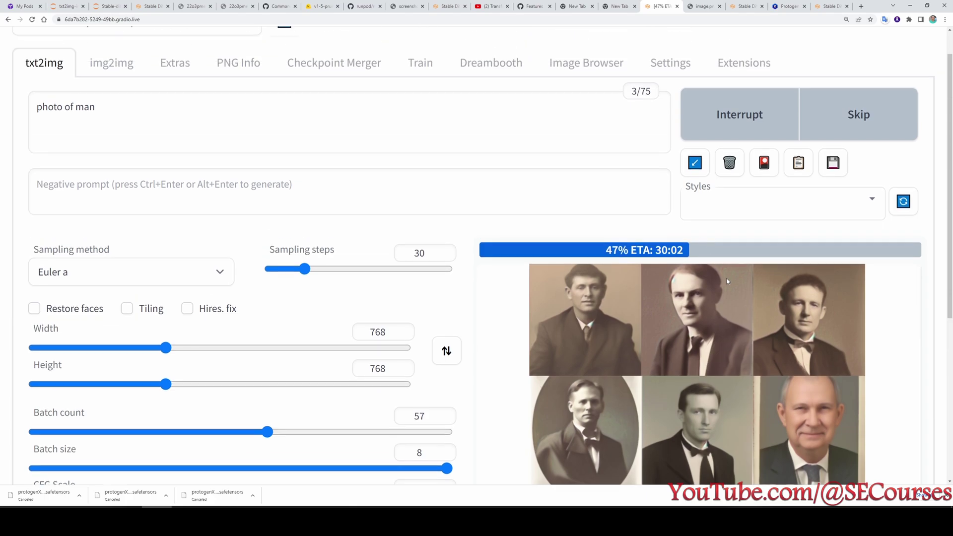
{"action": "scroll", "coordinate": [724, 314], "scroll_direction": "down", "scroll_amount": 6}
{"action": "scroll", "coordinate": [724, 306], "scroll_direction": "up", "scroll_amount": 3}
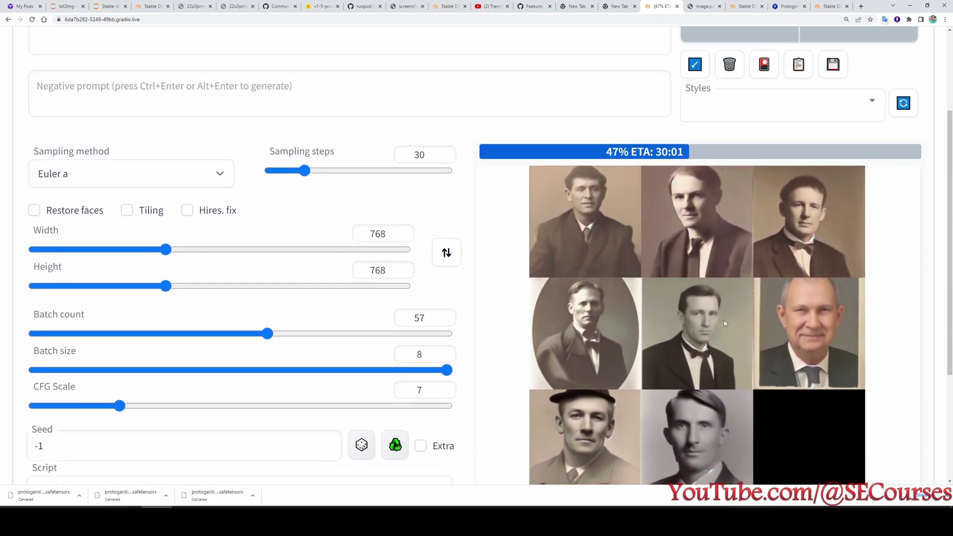
{"action": "left_click", "coordinate": [829, 6]}
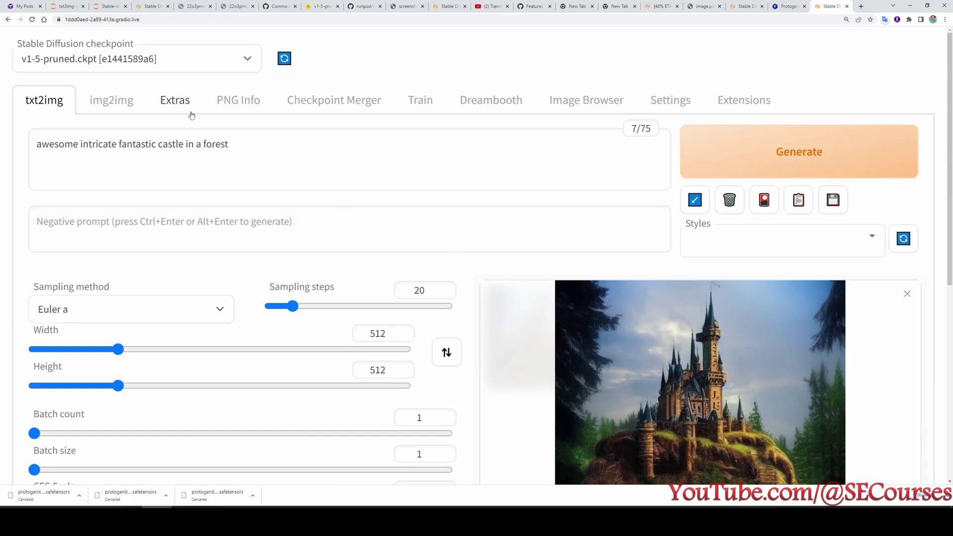
Open the Train tab, review Settings > Training without changes, and return to Create embedding.
{"action": "left_click", "coordinate": [428, 105]}
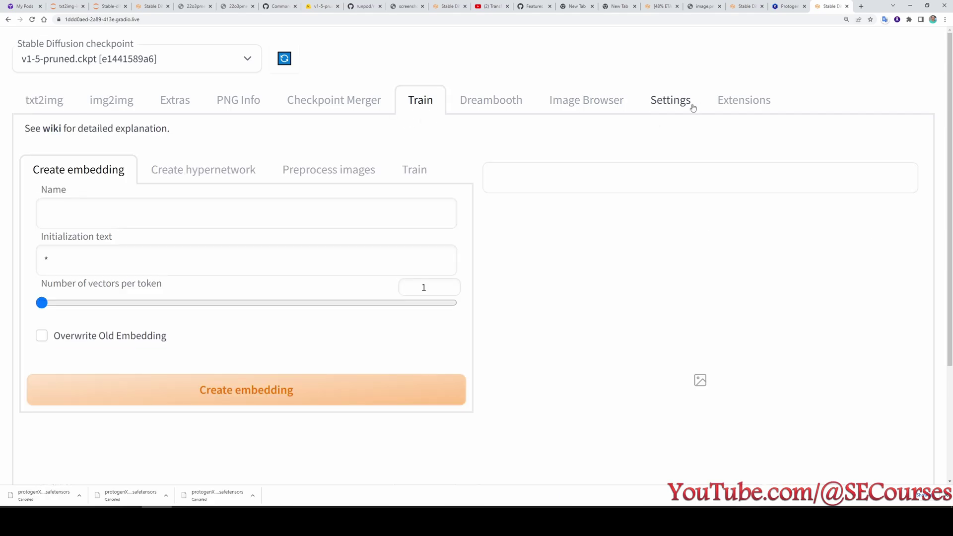
{"action": "scroll", "coordinate": [692, 102], "scroll_direction": "down", "scroll_amount": 1}
{"action": "left_click", "coordinate": [676, 62]}
{"action": "scroll", "coordinate": [447, 198], "scroll_direction": "up", "scroll_amount": 1}
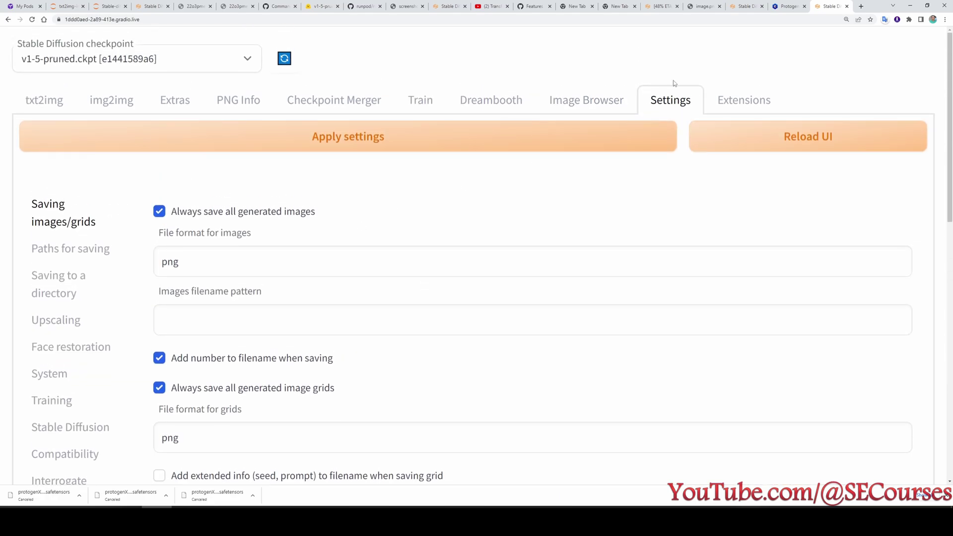
{"action": "scroll", "coordinate": [352, 228], "scroll_direction": "down", "scroll_amount": 1}
{"action": "left_click", "coordinate": [54, 329]}
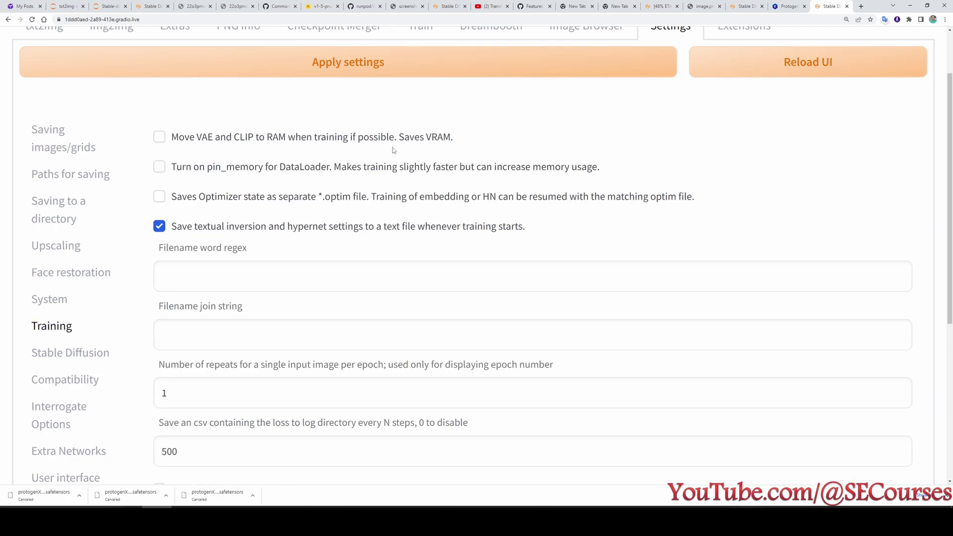
{"action": "scroll", "coordinate": [394, 150], "scroll_direction": "up", "scroll_amount": 1}
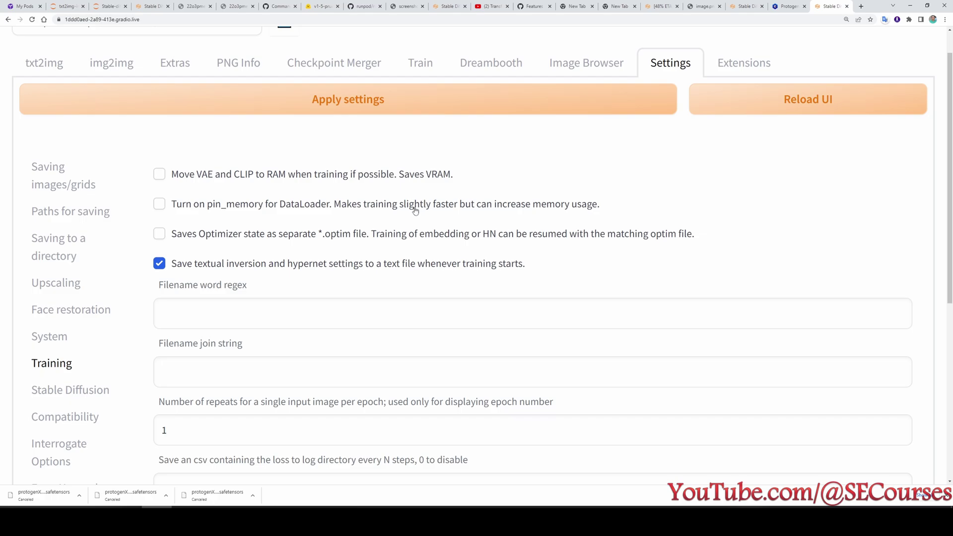
{"action": "scroll", "coordinate": [403, 199], "scroll_direction": "up", "scroll_amount": 1}
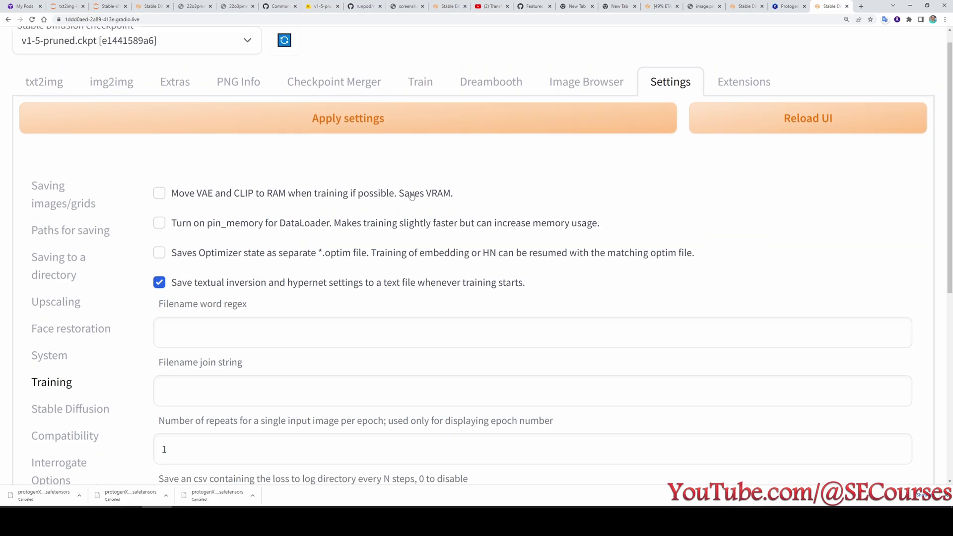
{"action": "left_click", "coordinate": [420, 100]}
{"action": "scroll", "coordinate": [126, 188], "scroll_direction": "down", "scroll_amount": 1}
Create embedding 'test' with blank initialization text and 2 vectors per token.
{"action": "left_click", "coordinate": [131, 172]}
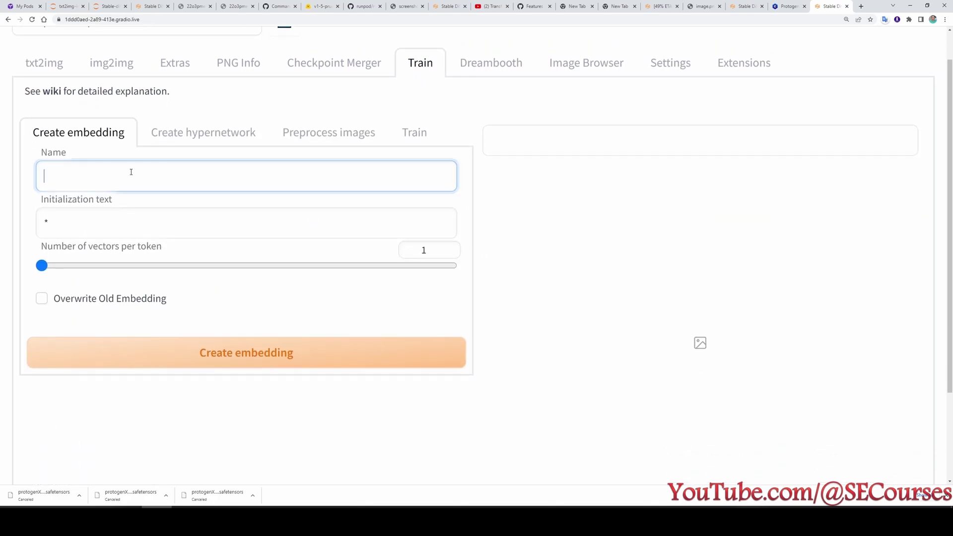
{"action": "type", "text": "test"}
{"action": "key", "text": "Tab"}
{"action": "key", "text": "BackSpace"}
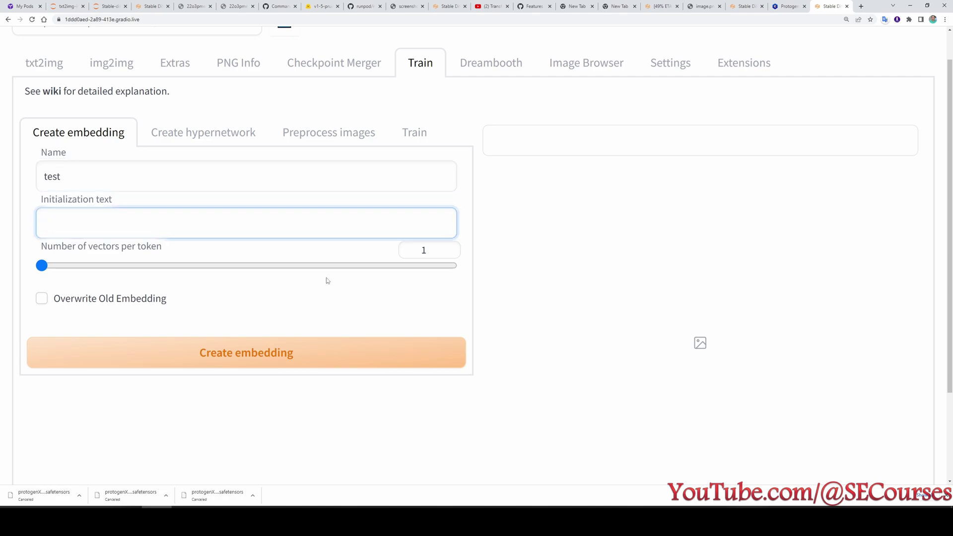
{"action": "left_click", "coordinate": [447, 247]}
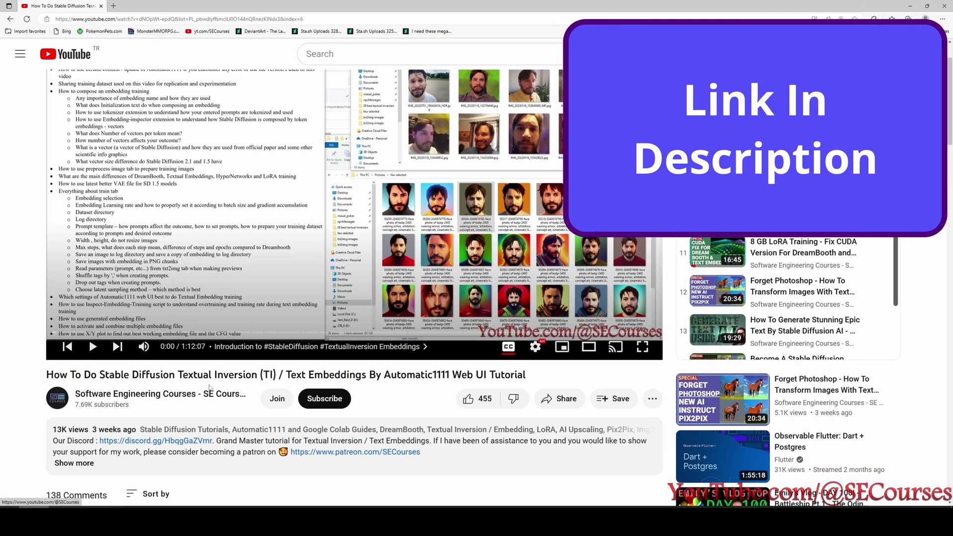
{"action": "scroll", "coordinate": [281, 306], "scroll_direction": "up", "scroll_amount": 2}
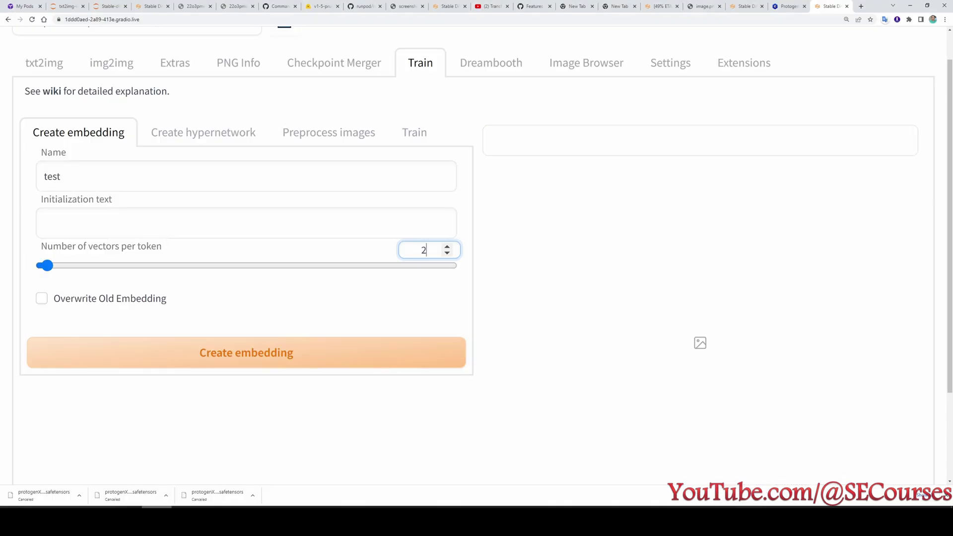
{"action": "left_click", "coordinate": [247, 352]}
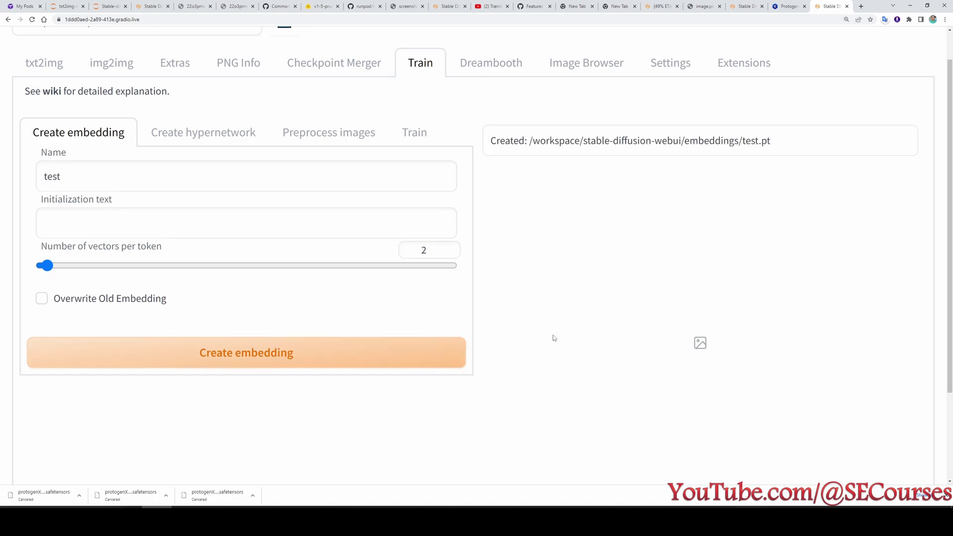
{"action": "left_click", "coordinate": [414, 132]}
Choose the test embedding for training and set Dataset directory to /workspace/training_dataset.
{"action": "scroll", "coordinate": [291, 186], "scroll_direction": "down", "scroll_amount": 1}
{"action": "left_click", "coordinate": [119, 154]}
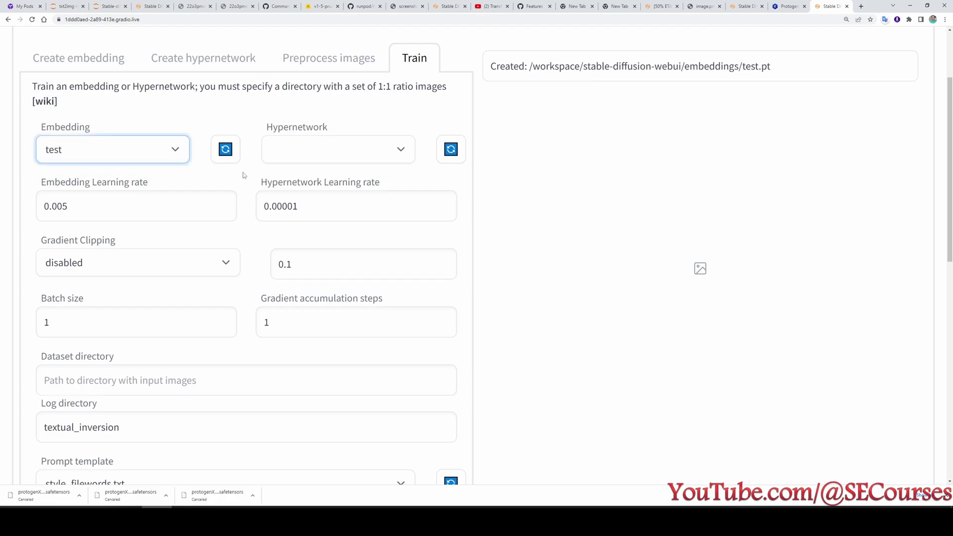
{"action": "scroll", "coordinate": [256, 174], "scroll_direction": "down", "scroll_amount": 1}
{"action": "scroll", "coordinate": [142, 272], "scroll_direction": "down", "scroll_amount": 2}
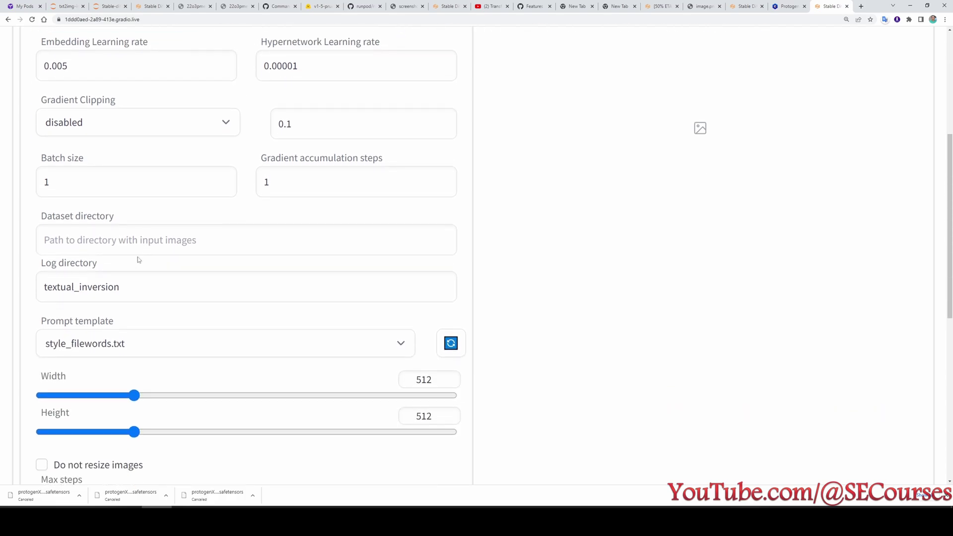
{"action": "left_click", "coordinate": [144, 233]}
{"action": "scroll", "coordinate": [445, 207], "scroll_direction": "up", "scroll_amount": 2}
{"action": "scroll", "coordinate": [472, 199], "scroll_direction": "up", "scroll_amount": 2}
{"action": "scroll", "coordinate": [138, 373], "scroll_direction": "down", "scroll_amount": 3}
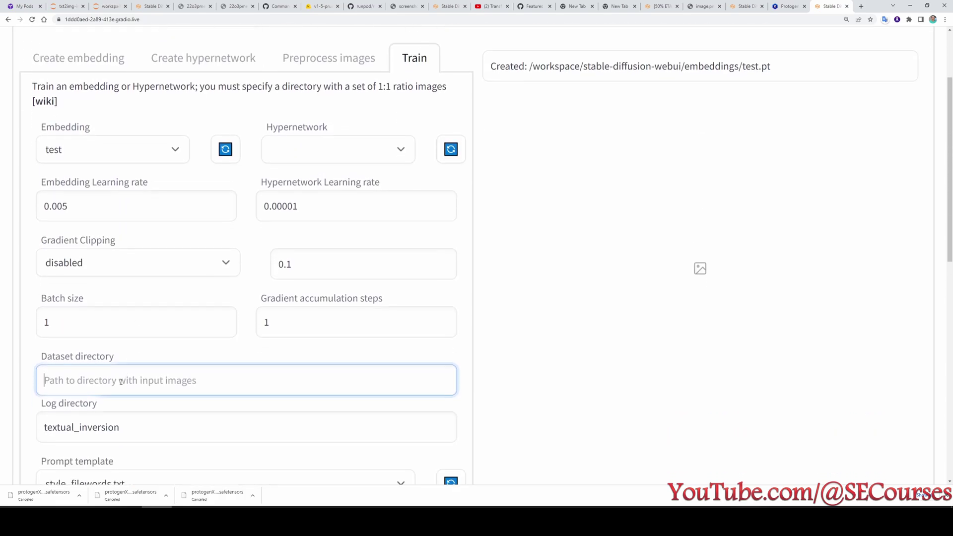
{"action": "type", "text": "workspace/training_dataset"}
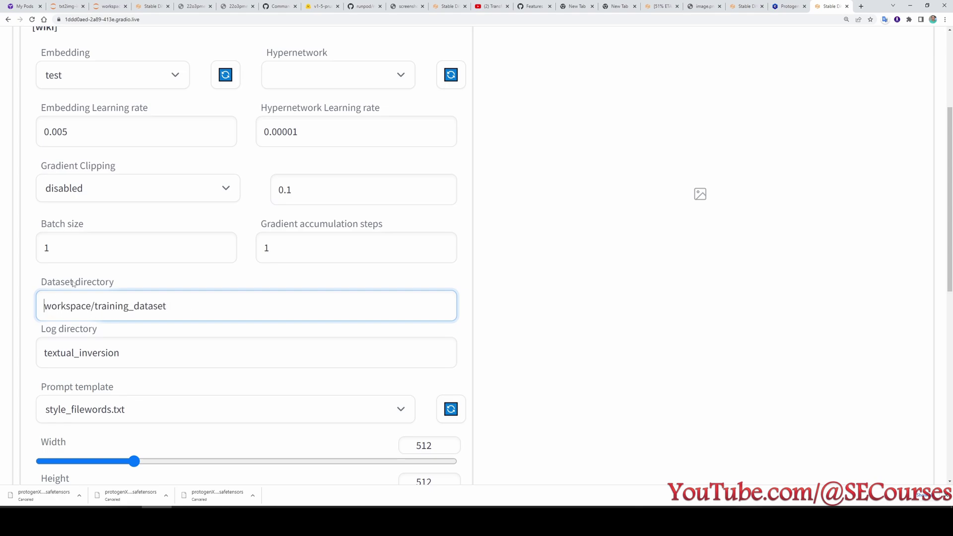
{"action": "type", "text": "/"}
{"action": "scroll", "coordinate": [99, 293], "scroll_direction": "down", "scroll_amount": 2}
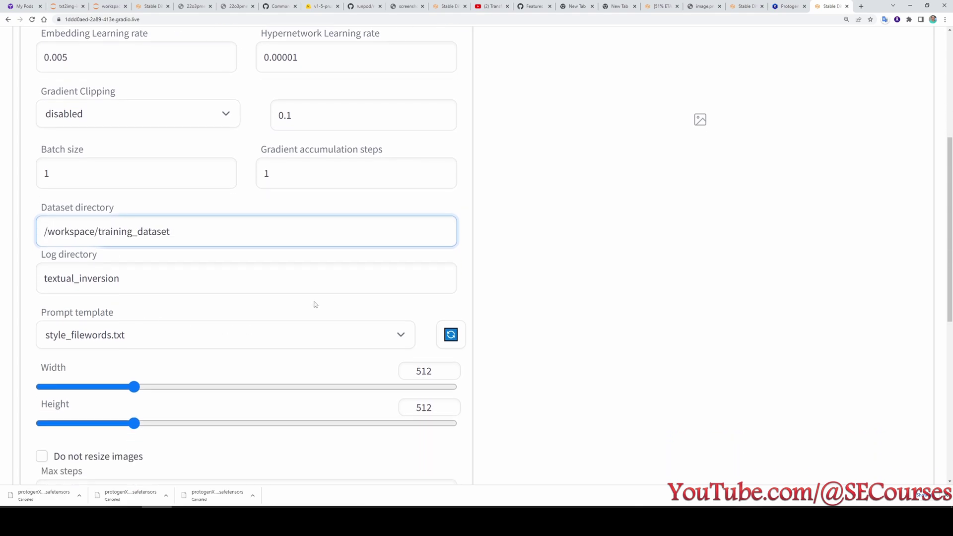
{"action": "scroll", "coordinate": [516, 321], "scroll_direction": "down", "scroll_amount": 1}
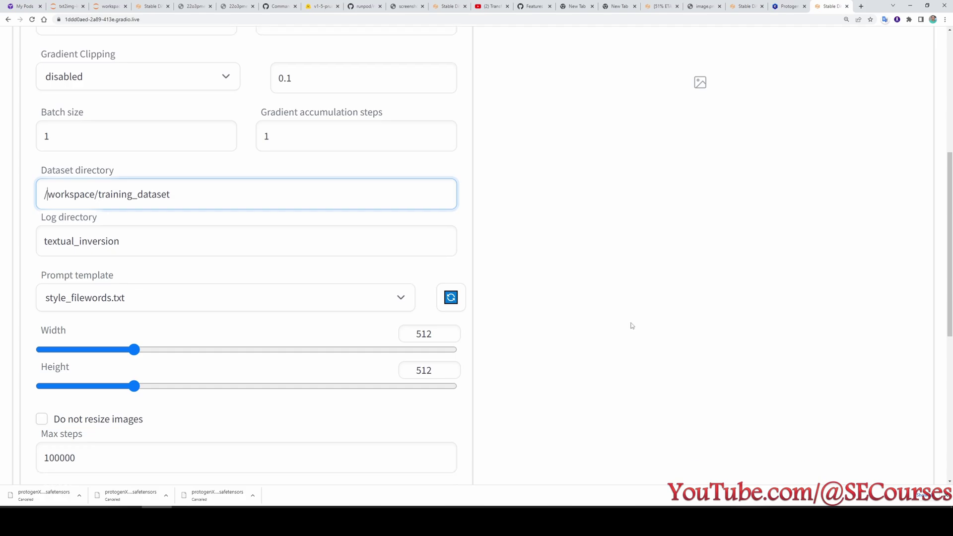
{"action": "scroll", "coordinate": [588, 315], "scroll_direction": "up", "scroll_amount": 4}
{"action": "scroll", "coordinate": [105, 151], "scroll_direction": "up", "scroll_amount": 1}
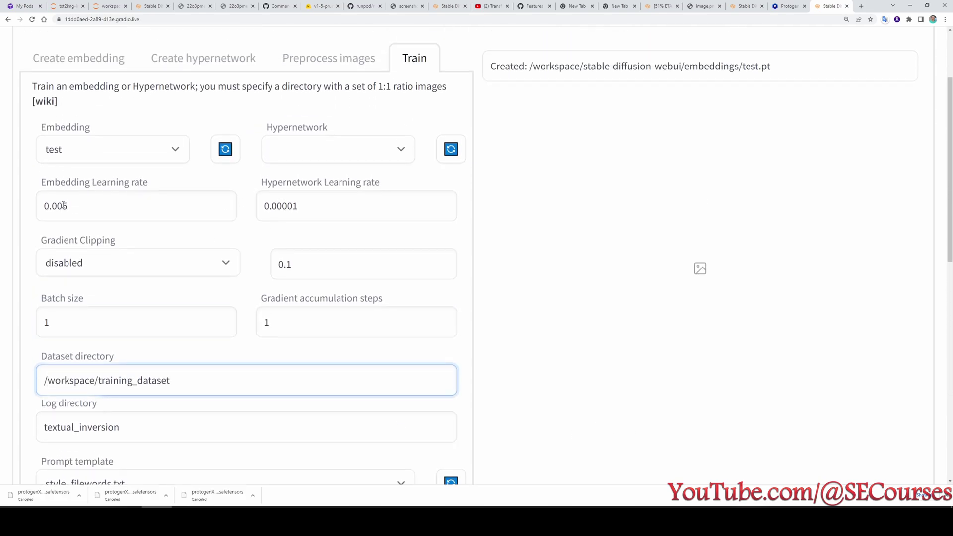
{"action": "left_click", "coordinate": [64, 207]}
Check the Prompt template list, leave it unchanged, and return to the JupyterLab workspace.
{"action": "scroll", "coordinate": [196, 318], "scroll_direction": "down", "scroll_amount": 8}
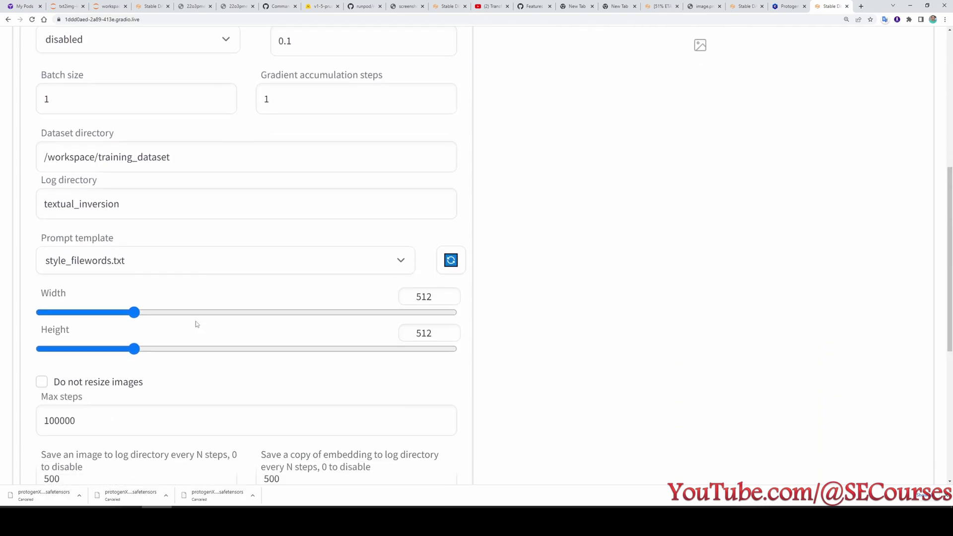
{"action": "left_click", "coordinate": [146, 185]}
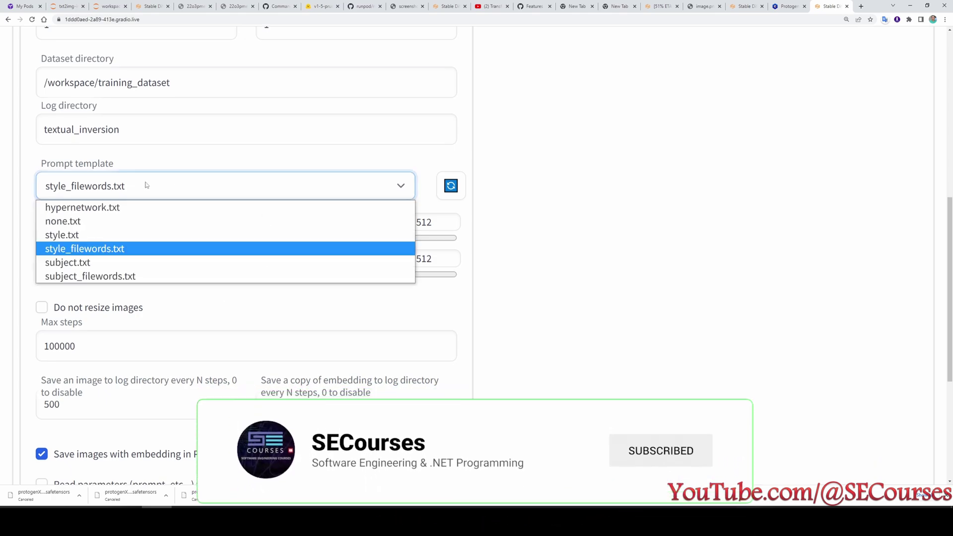
{"action": "left_click", "coordinate": [146, 185]}
{"action": "scroll", "coordinate": [159, 195], "scroll_direction": "up", "scroll_amount": 1}
{"action": "left_click", "coordinate": [67, 5]}
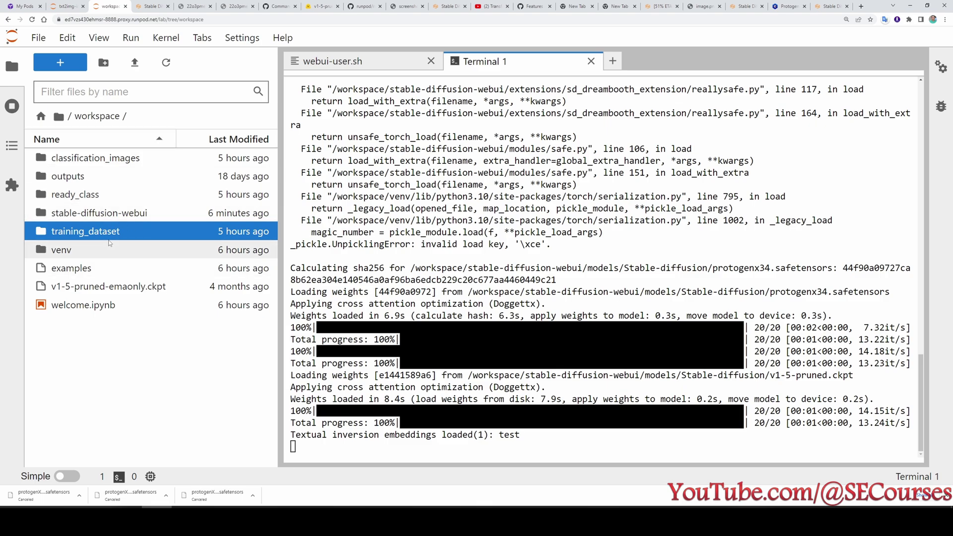
Open none.txt from stable-diffusion-webui/textual_inversion_templates.
{"action": "left_click", "coordinate": [112, 213]}
{"action": "double_click", "coordinate": [111, 213]}
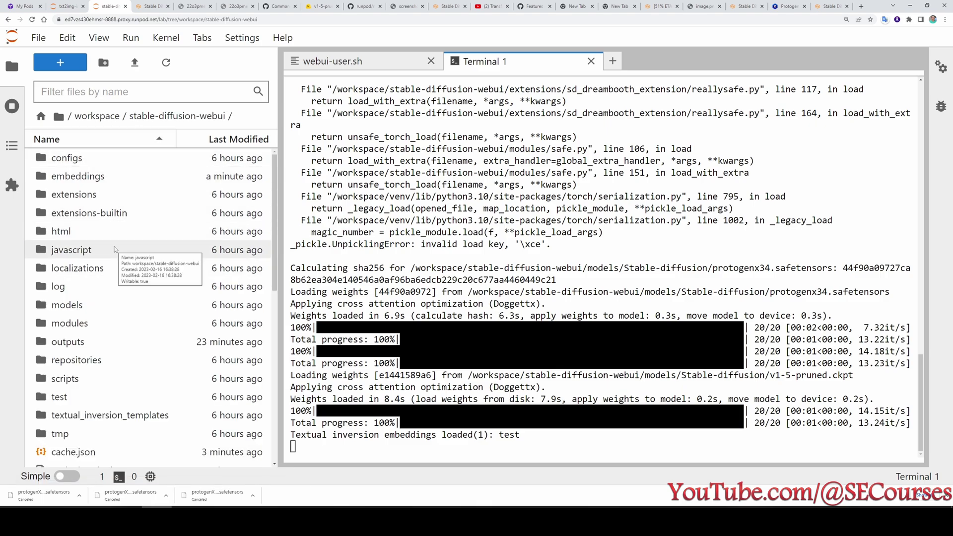
{"action": "left_click", "coordinate": [105, 421]}
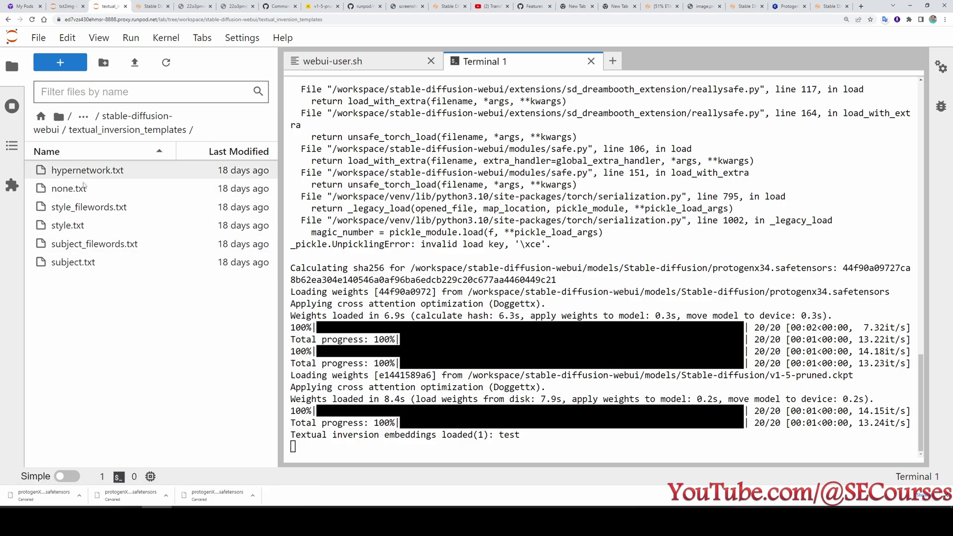
{"action": "double_click", "coordinate": [70, 189]}
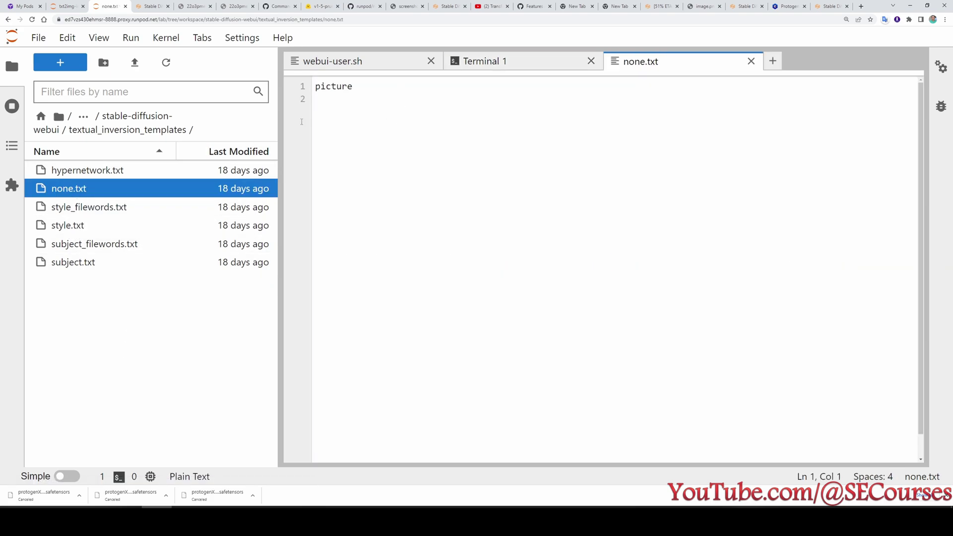
Replace 'picture' with '[name]' in none.txt and save it.
{"action": "key", "text": "ctrl+a"}
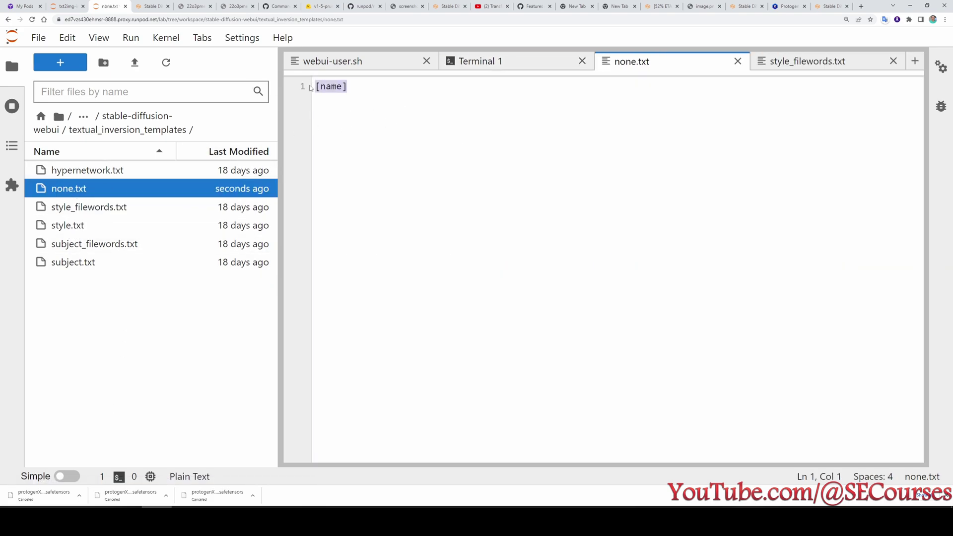
{"action": "key", "text": "ctrl+plus"}
{"action": "key", "text": "ctrl+plus"}
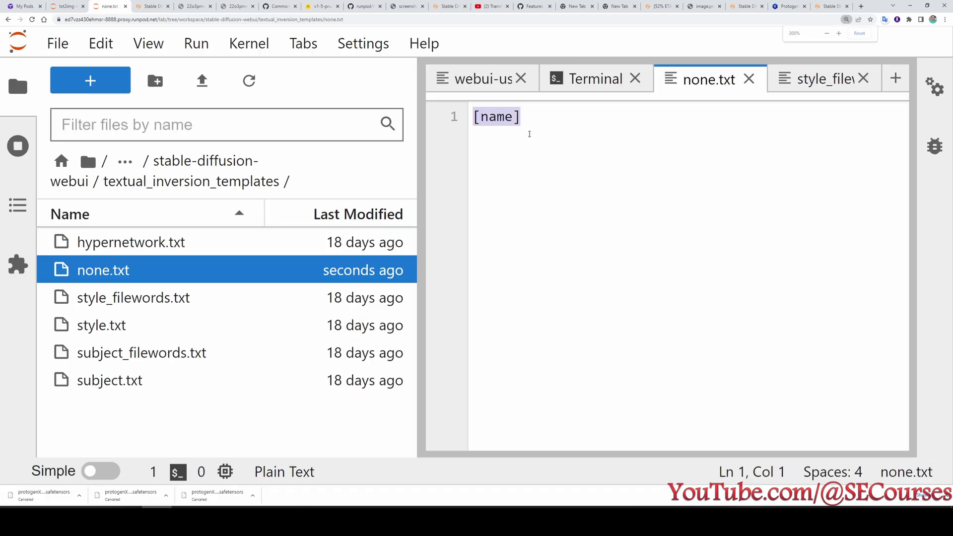
{"action": "key", "text": "ctrl+minus"}
{"action": "left_click", "coordinate": [487, 104]}
{"action": "left_click_drag", "start_coordinate": [488, 104], "coordinate": [393, 102]}
{"action": "key", "text": "ctrl+minus"}
{"action": "key", "text": "ctrl+minus"}
{"action": "key", "text": "ctrl+plus"}
{"action": "key", "text": "ctrl+plus"}
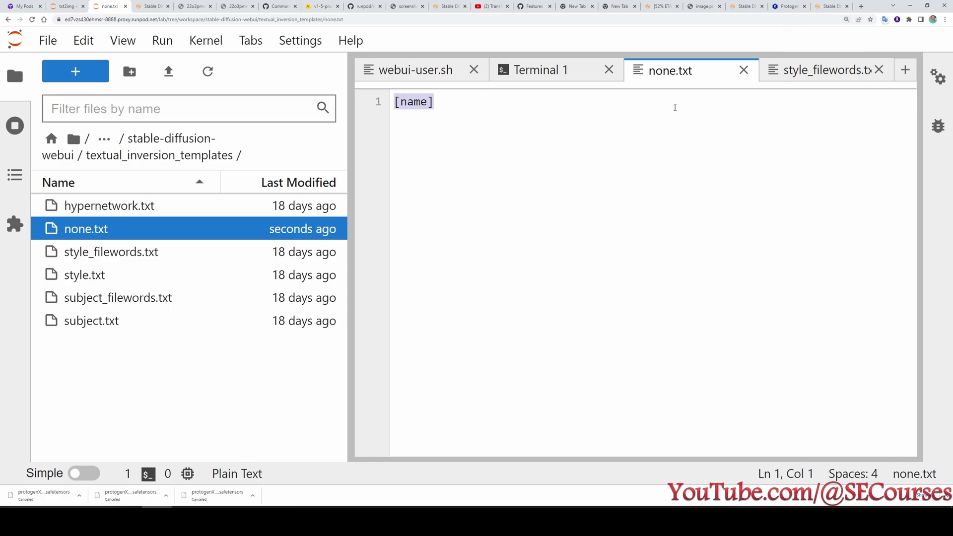
Select none.txt as the Train tab's prompt template, then return to JupyterLab's none.txt.
{"action": "left_click", "coordinate": [831, 6]}
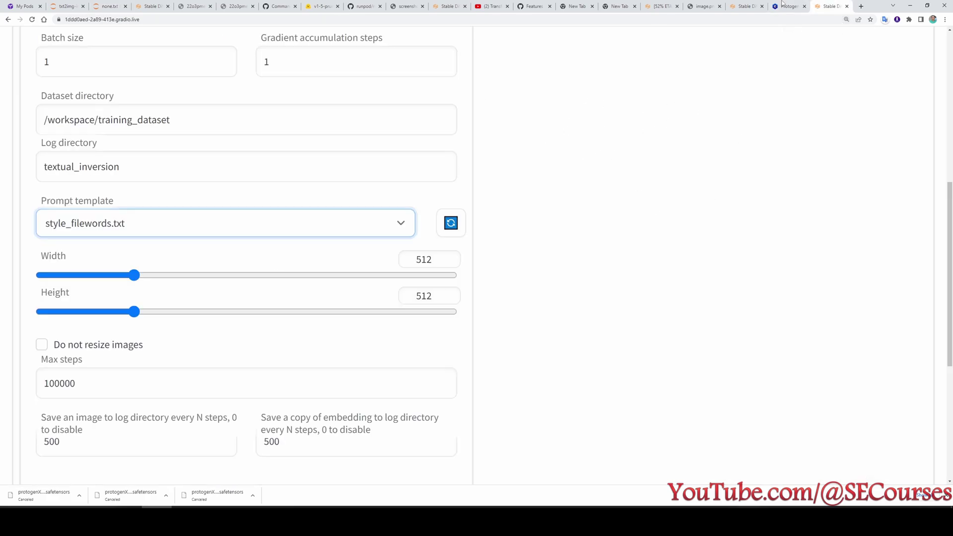
{"action": "left_click", "coordinate": [99, 223]}
{"action": "left_click", "coordinate": [93, 259]}
{"action": "scroll", "coordinate": [334, 240], "scroll_direction": "down", "scroll_amount": 1}
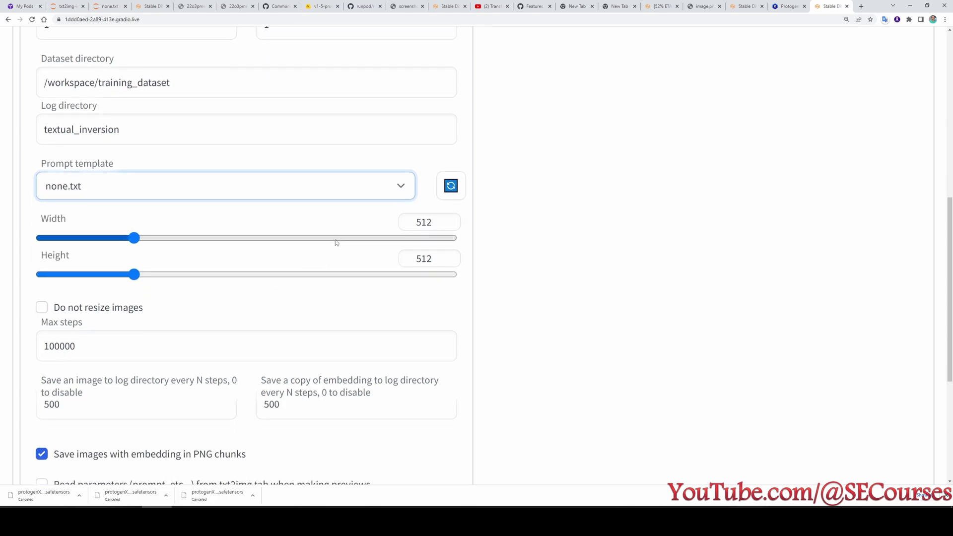
{"action": "scroll", "coordinate": [334, 241], "scroll_direction": "up", "scroll_amount": 2}
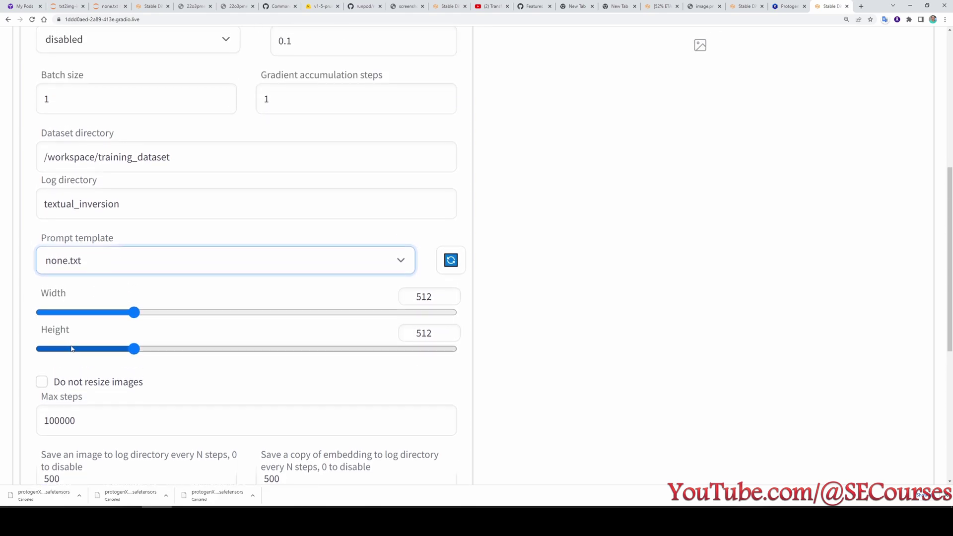
{"action": "scroll", "coordinate": [262, 314], "scroll_direction": "down", "scroll_amount": 5}
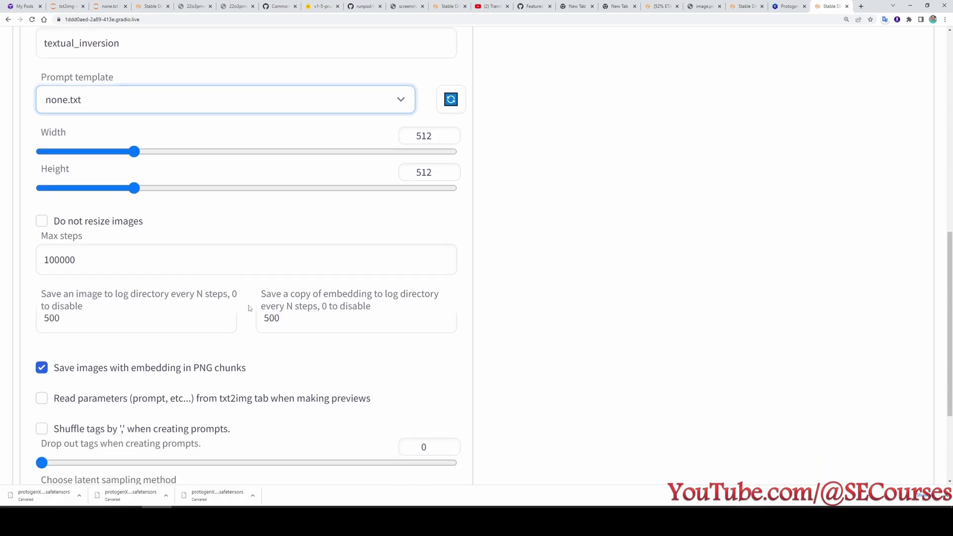
{"action": "scroll", "coordinate": [141, 244], "scroll_direction": "up", "scroll_amount": 1}
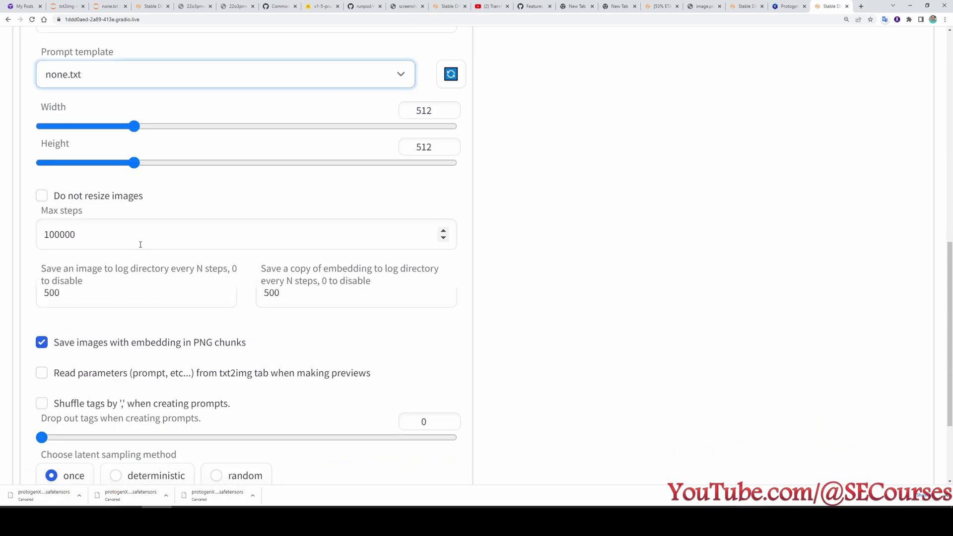
{"action": "left_click", "coordinate": [109, 6]}
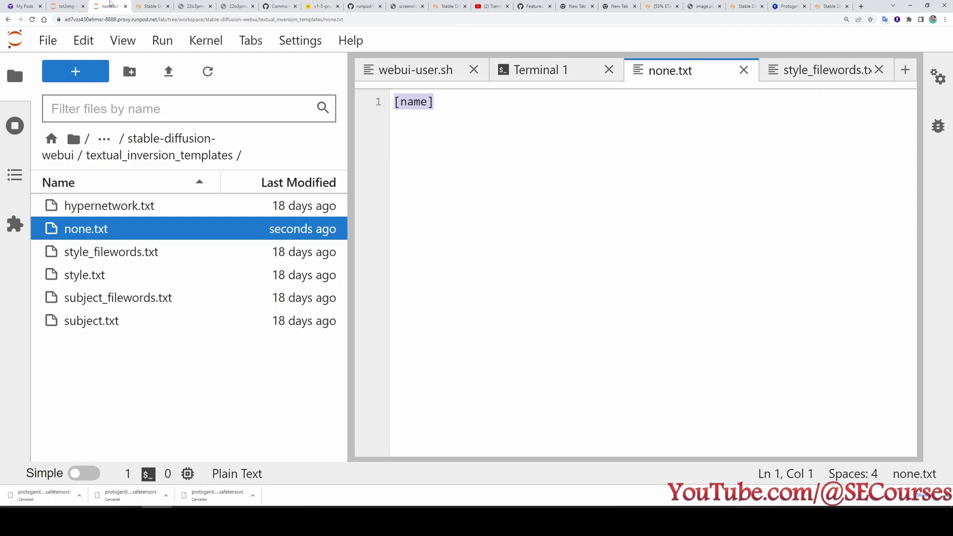
Browse to stable-diffusion-webui/models/Stable-diffusion/test2 in the file browser.
{"action": "left_click", "coordinate": [104, 140]}
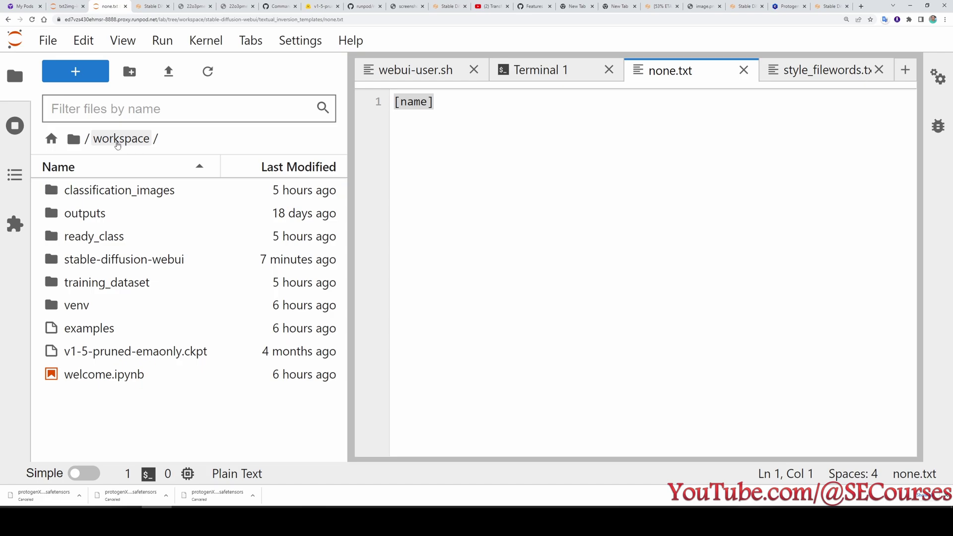
{"action": "double_click", "coordinate": [115, 259]}
{"action": "scroll", "coordinate": [112, 278], "scroll_direction": "down", "scroll_amount": 3}
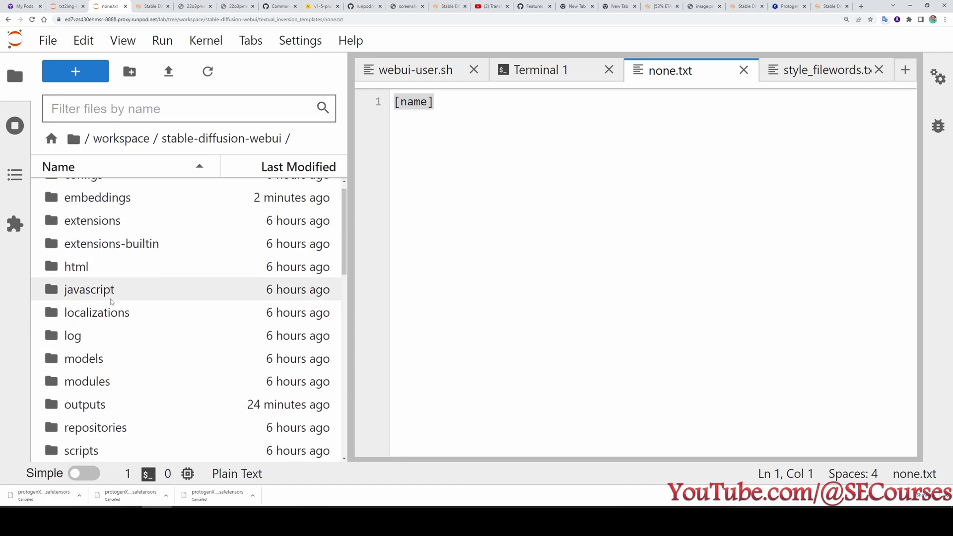
{"action": "double_click", "coordinate": [113, 273]}
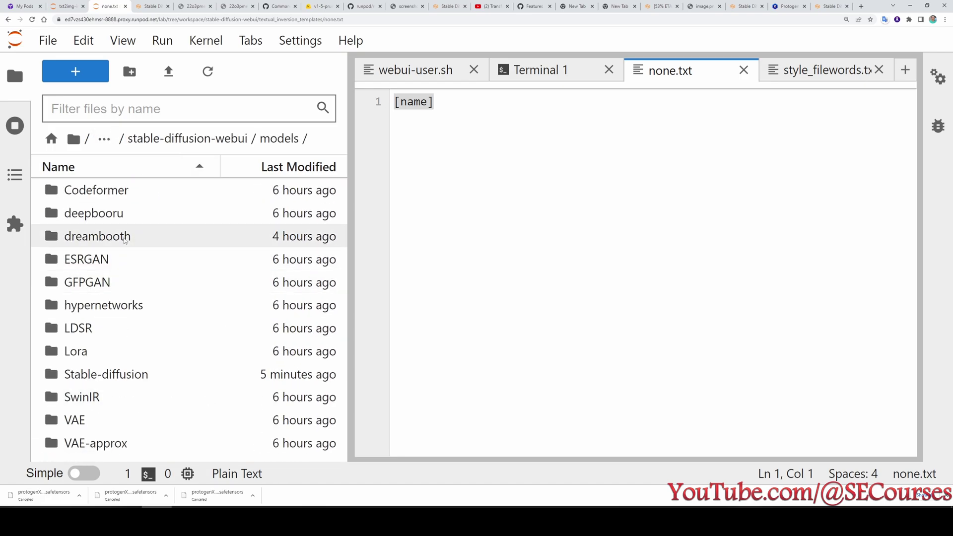
{"action": "double_click", "coordinate": [114, 375]}
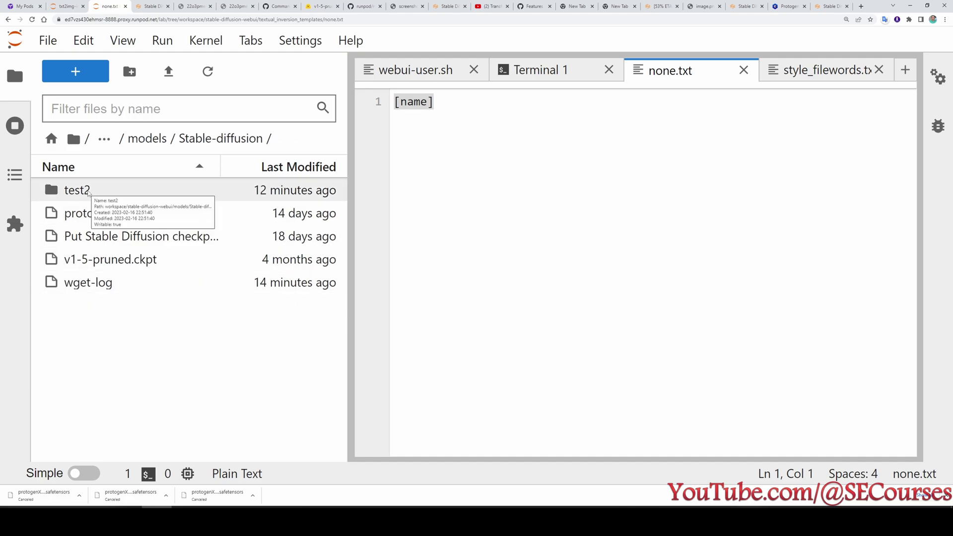
{"action": "left_click", "coordinate": [72, 192]}
{"action": "double_click", "coordinate": [99, 192]}
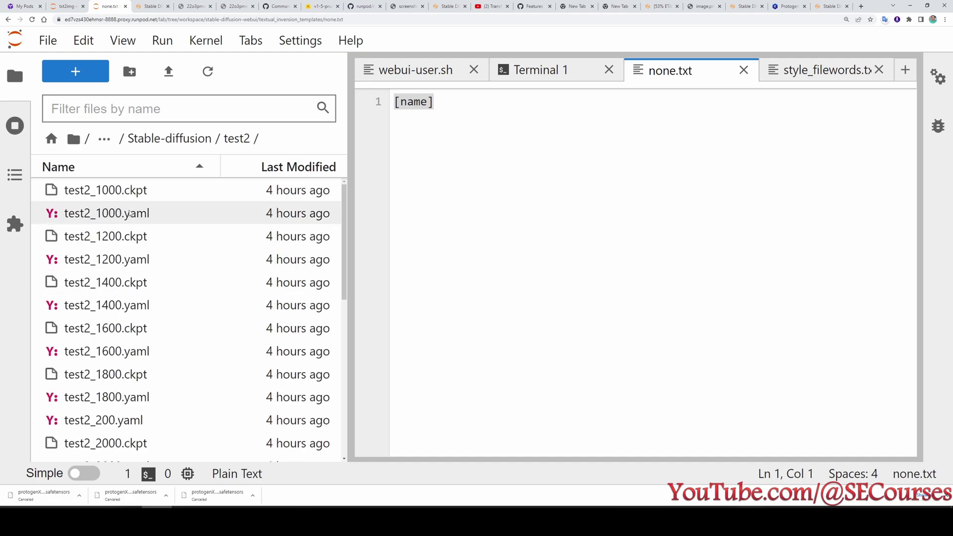
Delete the 25 test2 files, keeping only the test2_3000 and test2_3200 ckpt and yaml files.
{"action": "left_click", "coordinate": [131, 193]}
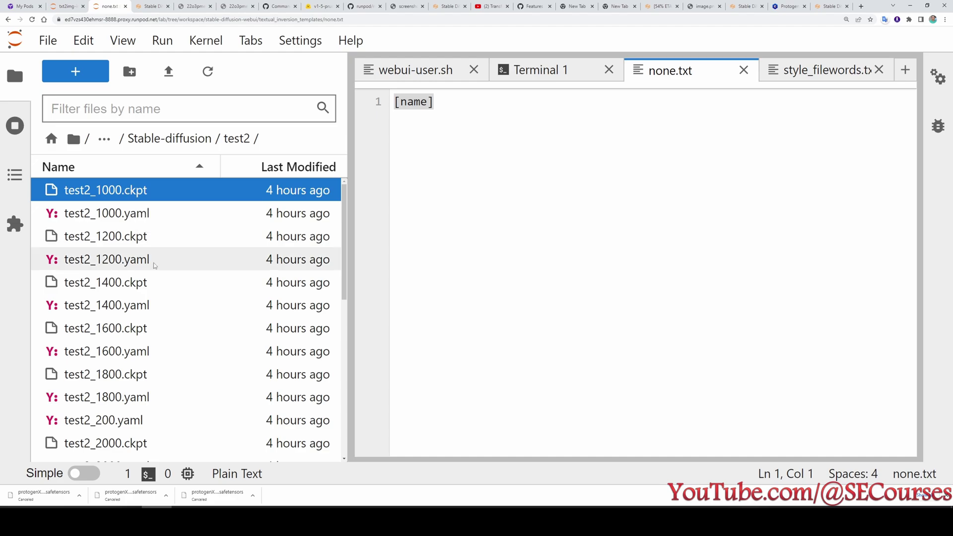
{"action": "scroll", "coordinate": [155, 272], "scroll_direction": "down", "scroll_amount": 8}
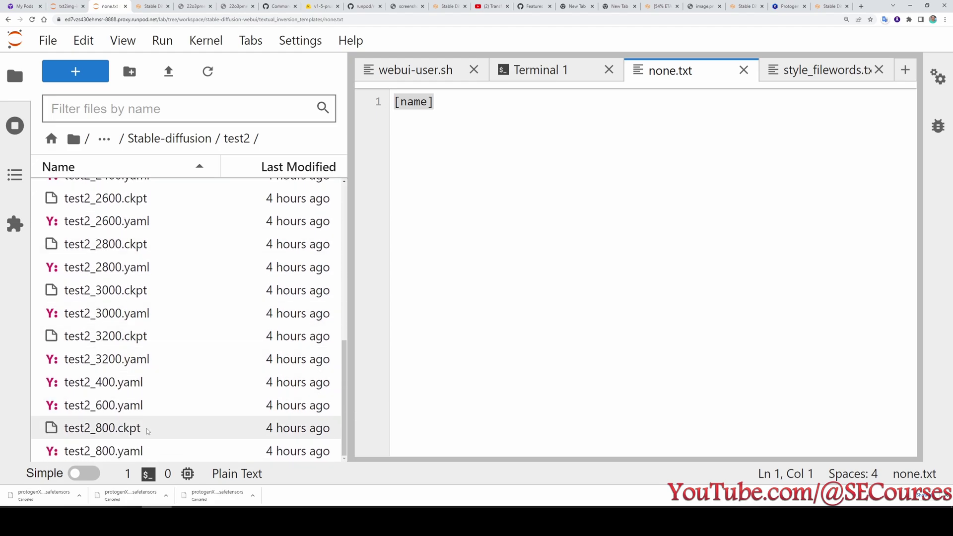
{"action": "left_click", "coordinate": [117, 453], "text": "shift"}
{"action": "scroll", "coordinate": [117, 453], "scroll_direction": "up", "scroll_amount": 3}
{"action": "scroll", "coordinate": [118, 452], "scroll_direction": "down", "scroll_amount": 3}
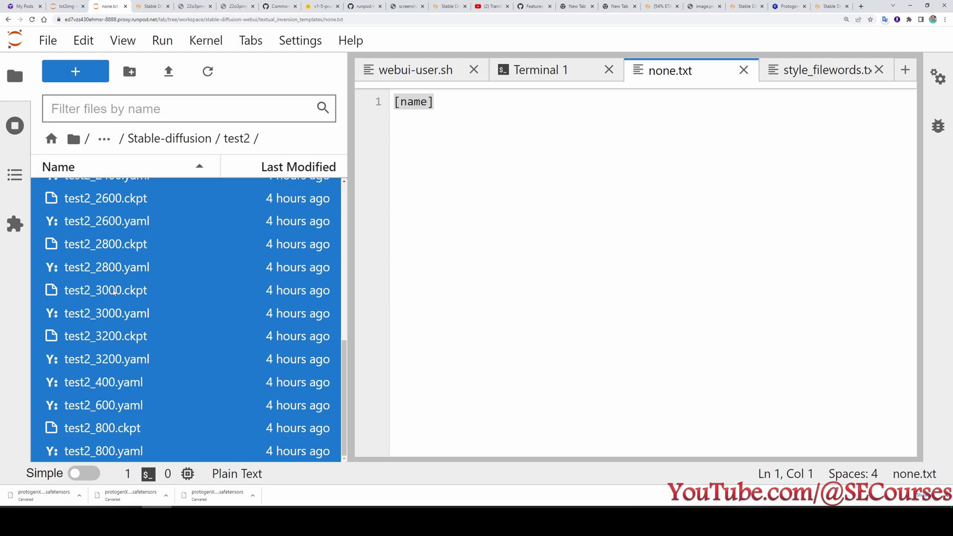
{"action": "left_click", "coordinate": [117, 322], "text": "ctrl"}
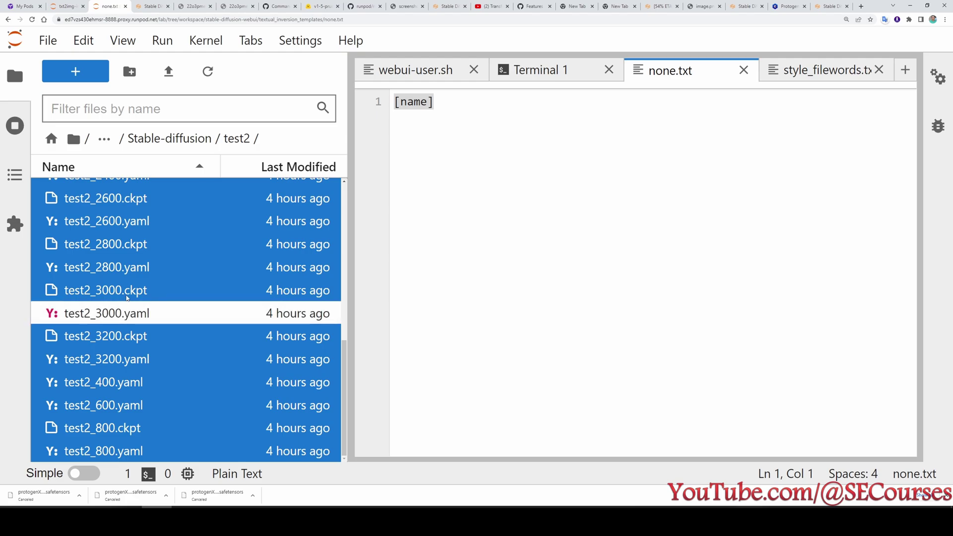
{"action": "left_click", "coordinate": [126, 297], "text": "ctrl"}
{"action": "left_click", "coordinate": [131, 336], "text": "ctrl"}
{"action": "left_click", "coordinate": [133, 360], "text": "ctrl"}
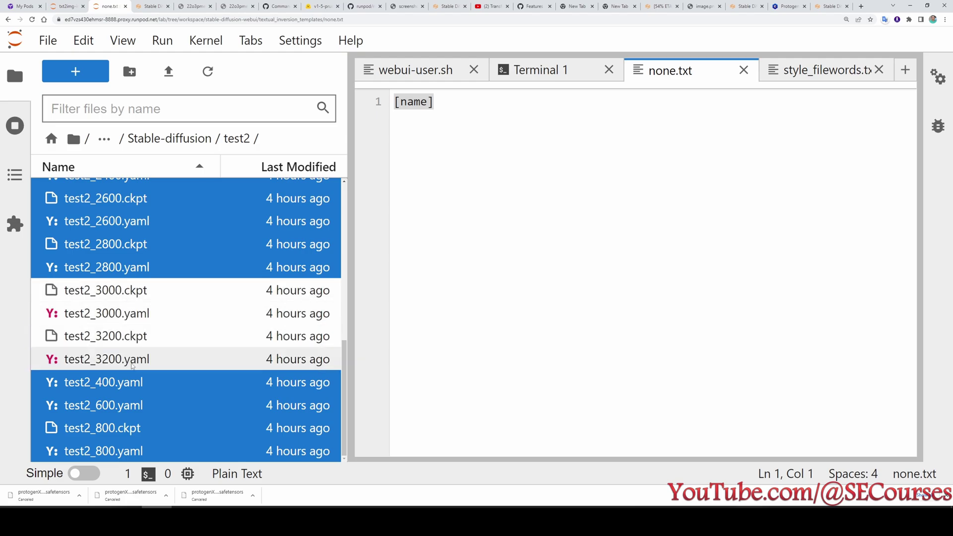
{"action": "right_click", "coordinate": [124, 268]}
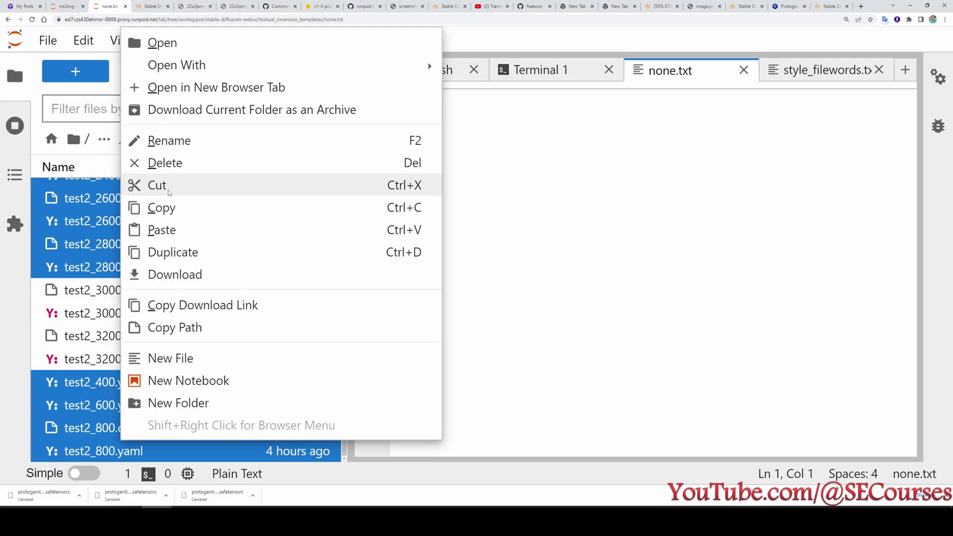
{"action": "left_click", "coordinate": [172, 165]}
{"action": "left_click", "coordinate": [626, 288]}
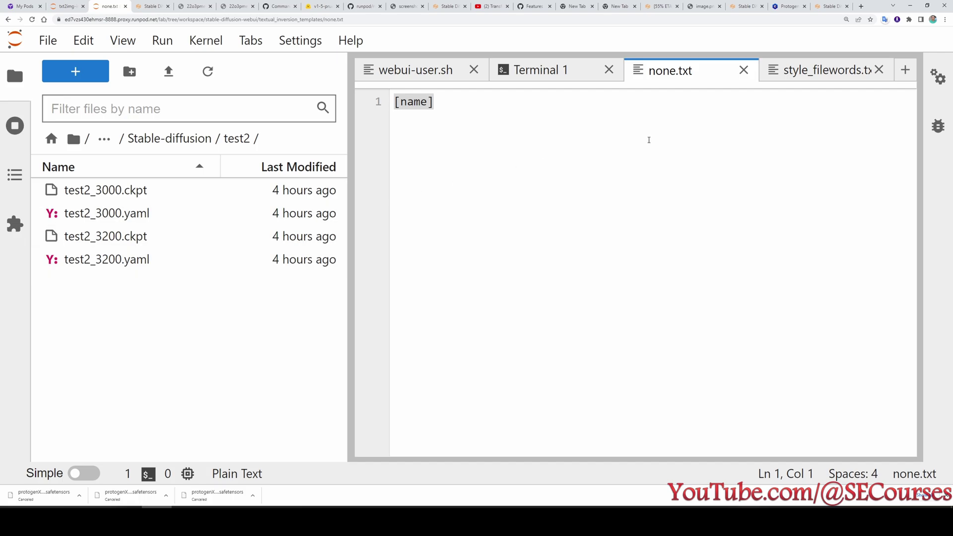
Close the 37-ohwx.png and 36-ohwx.png image previews.
{"action": "left_click", "coordinate": [822, 5]}
{"action": "scroll", "coordinate": [161, 351], "scroll_direction": "down", "scroll_amount": 1}
{"action": "scroll", "coordinate": [124, 311], "scroll_direction": "up", "scroll_amount": 2}
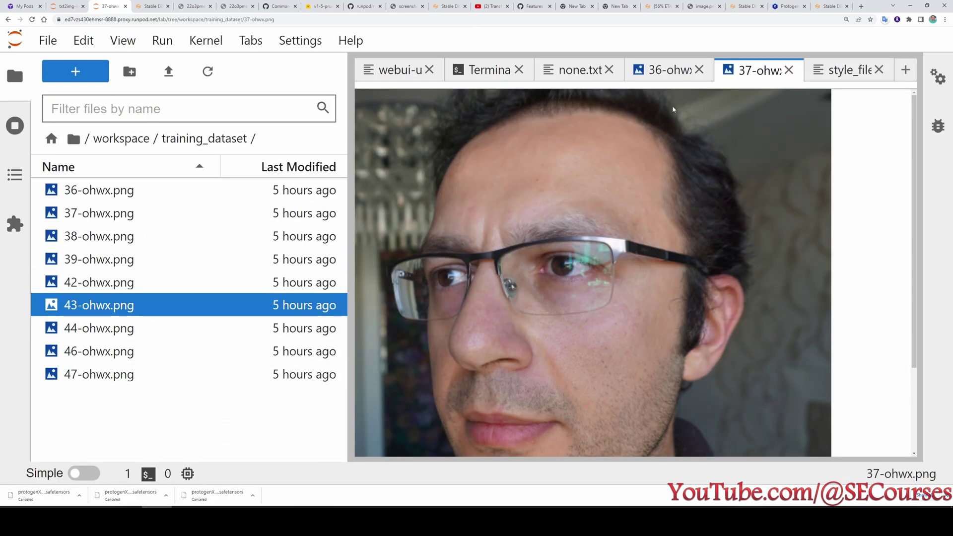
{"action": "left_click", "coordinate": [789, 70]}
{"action": "left_click", "coordinate": [773, 70]}
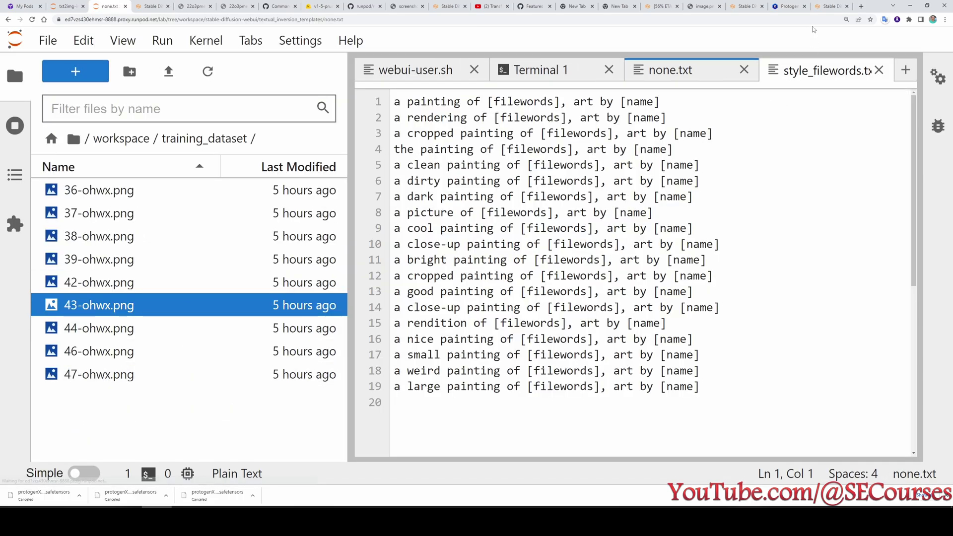
Set both the image-saving and embedding-saving intervals to 45 steps.
{"action": "left_click", "coordinate": [825, 5]}
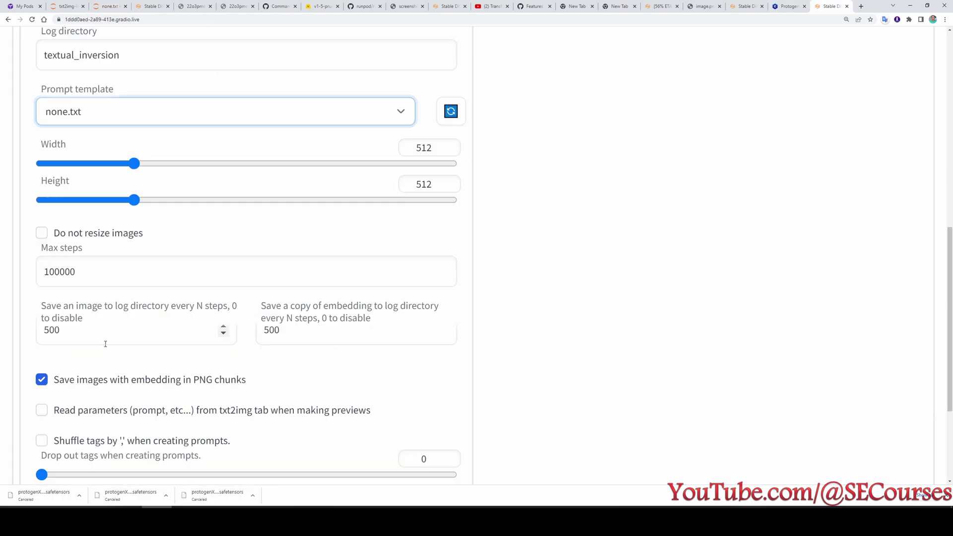
{"action": "scroll", "coordinate": [107, 346], "scroll_direction": "down", "scroll_amount": 1}
{"action": "double_click", "coordinate": [81, 297]}
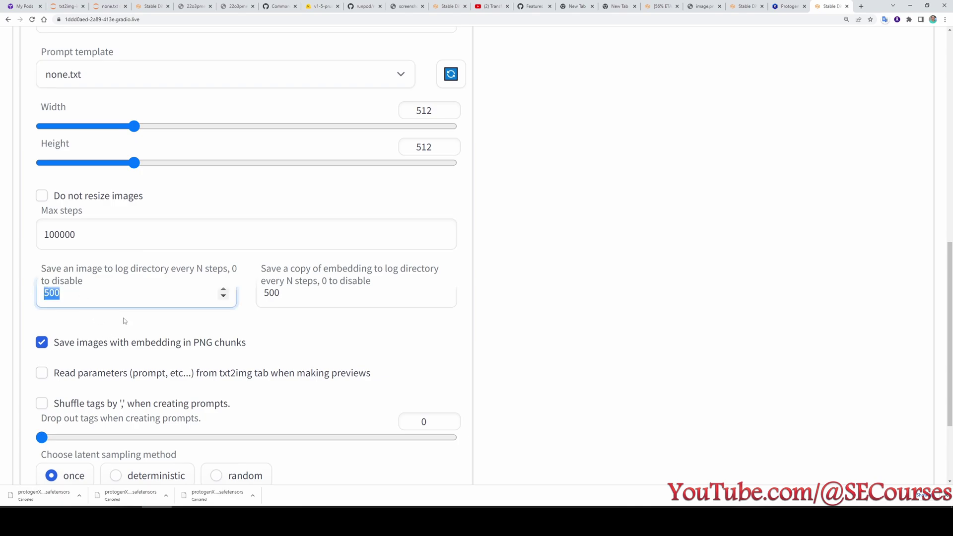
{"action": "type", "text": "454"}
{"action": "key", "text": "BackSpace"}
{"action": "double_click", "coordinate": [292, 298]}
{"action": "type", "text": "45"}
Turn off Save images in PNG chunks, choose deterministic sampling, and start training the test embedding.
{"action": "scroll", "coordinate": [324, 336], "scroll_direction": "down", "scroll_amount": 2}
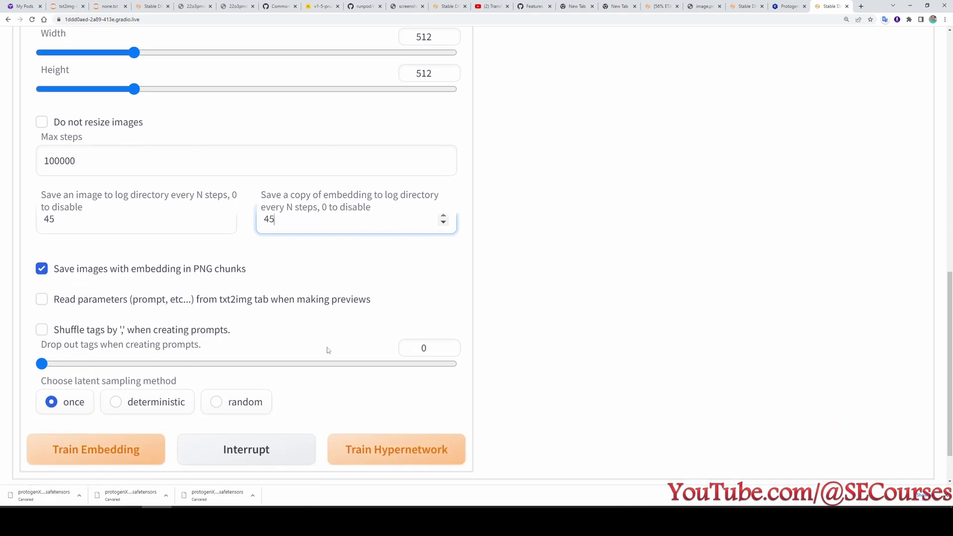
{"action": "left_click", "coordinate": [90, 274]}
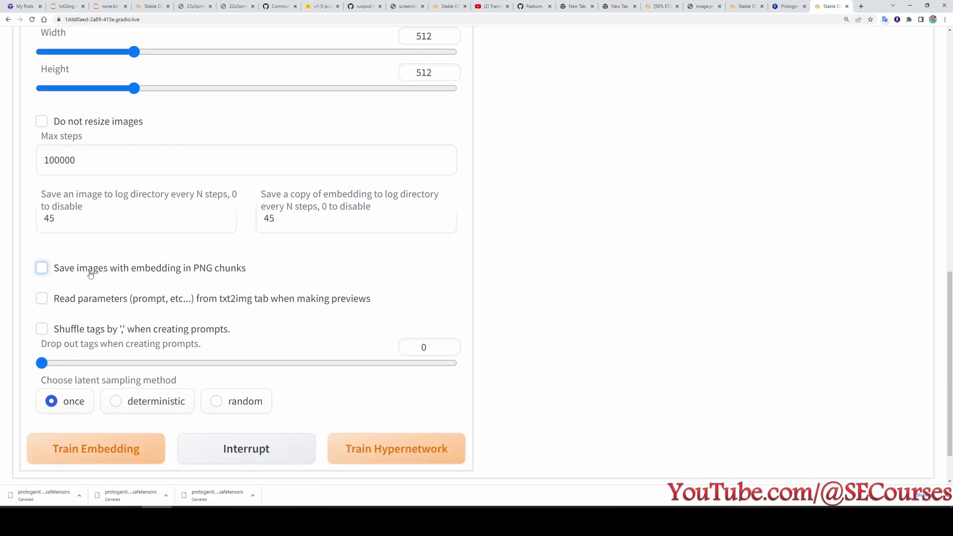
{"action": "left_click", "coordinate": [149, 403]}
{"action": "scroll", "coordinate": [207, 388], "scroll_direction": "up", "scroll_amount": 5}
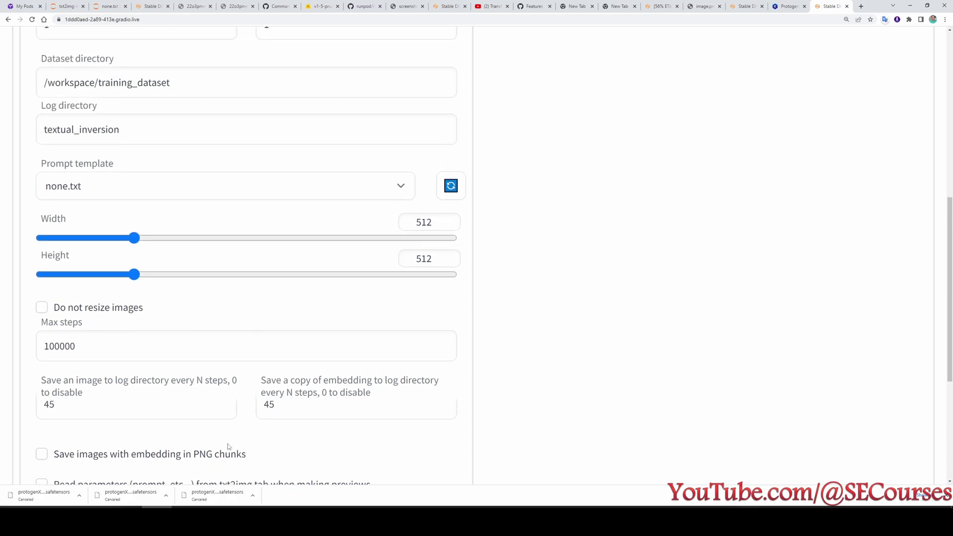
{"action": "scroll", "coordinate": [229, 446], "scroll_direction": "up", "scroll_amount": 1}
{"action": "scroll", "coordinate": [249, 377], "scroll_direction": "down", "scroll_amount": 6}
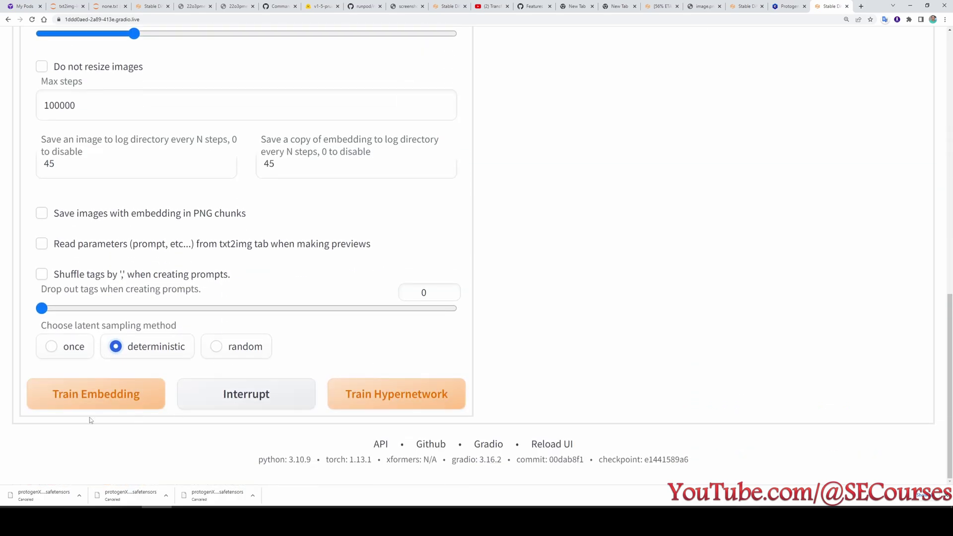
{"action": "left_click", "coordinate": [87, 401]}
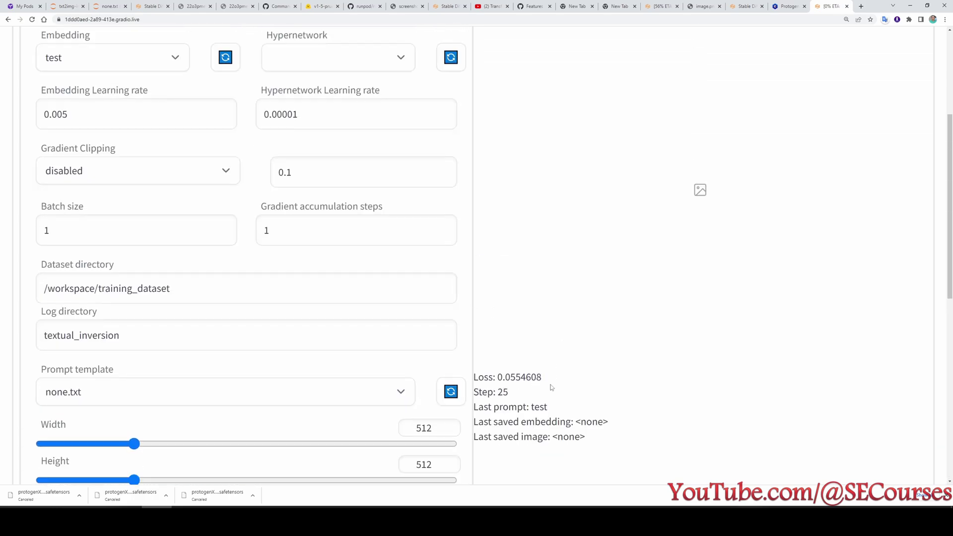
{"action": "scroll", "coordinate": [551, 387], "scroll_direction": "up", "scroll_amount": 4}
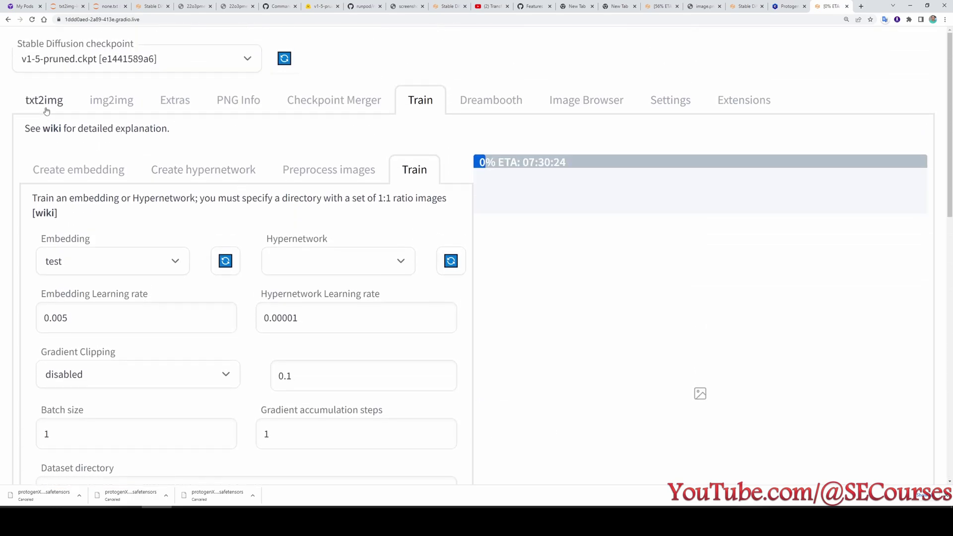
Check the other pod's generation terminal, the web UI Settings page, and the txt2img tabs.
{"action": "left_click", "coordinate": [65, 6]}
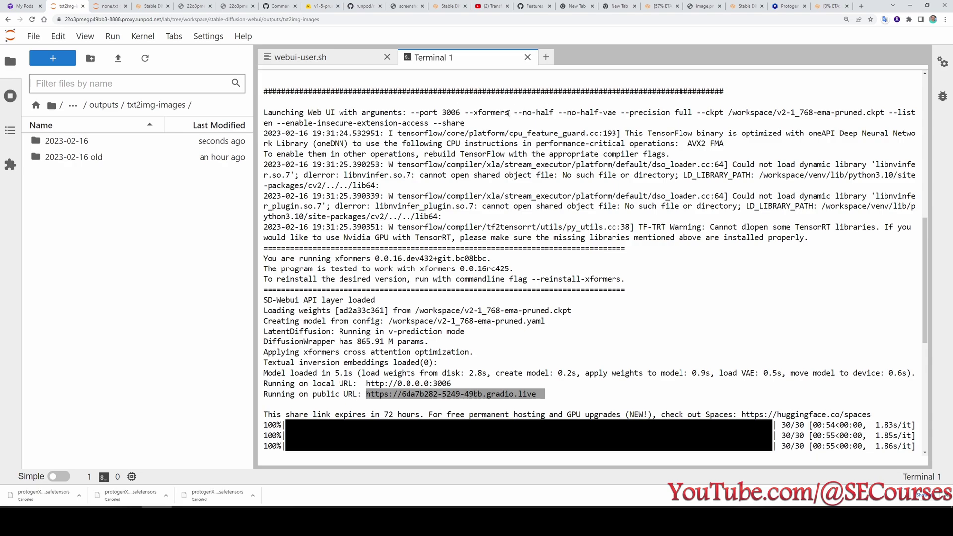
{"action": "scroll", "coordinate": [535, 323], "scroll_direction": "down", "scroll_amount": 10}
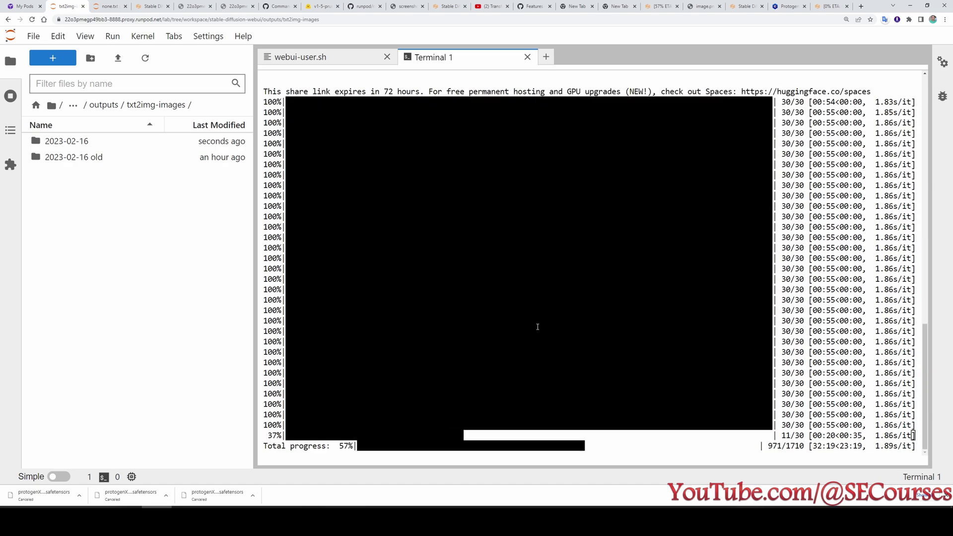
{"action": "scroll", "coordinate": [543, 314], "scroll_direction": "up", "scroll_amount": 10}
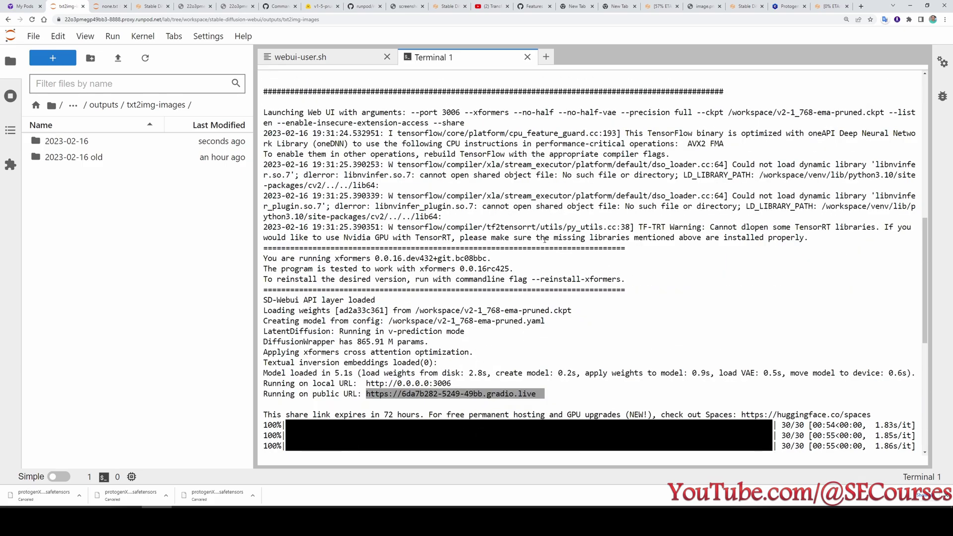
{"action": "scroll", "coordinate": [552, 323], "scroll_direction": "down", "scroll_amount": 10}
{"action": "left_click", "coordinate": [824, 6]}
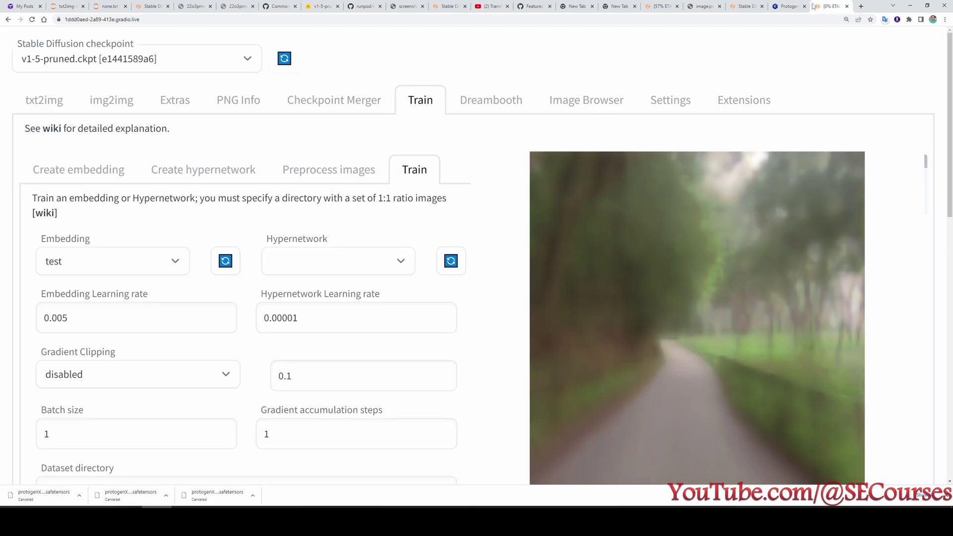
{"action": "left_click", "coordinate": [684, 107]}
{"action": "scroll", "coordinate": [438, 206], "scroll_direction": "down", "scroll_amount": 6}
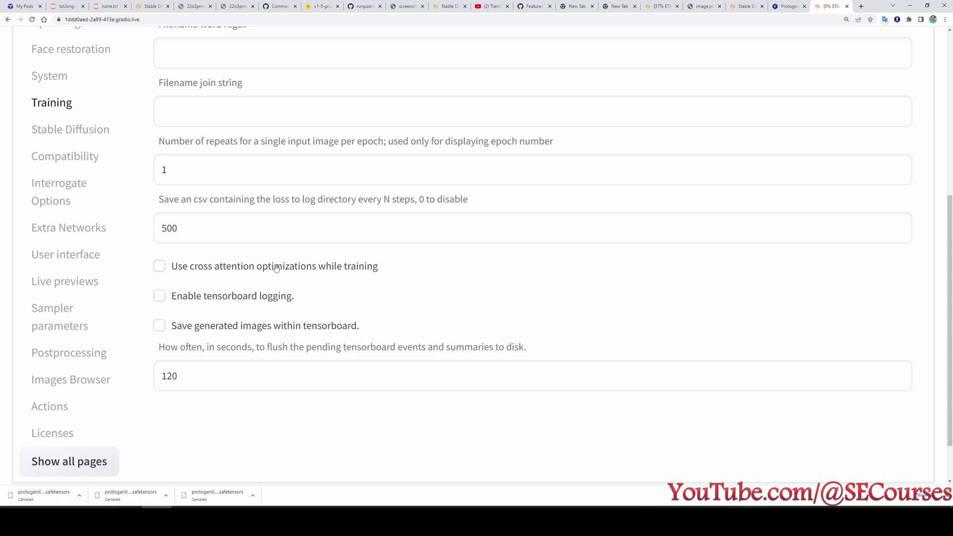
{"action": "scroll", "coordinate": [277, 269], "scroll_direction": "up", "scroll_amount": 8}
{"action": "left_click", "coordinate": [665, 4]}
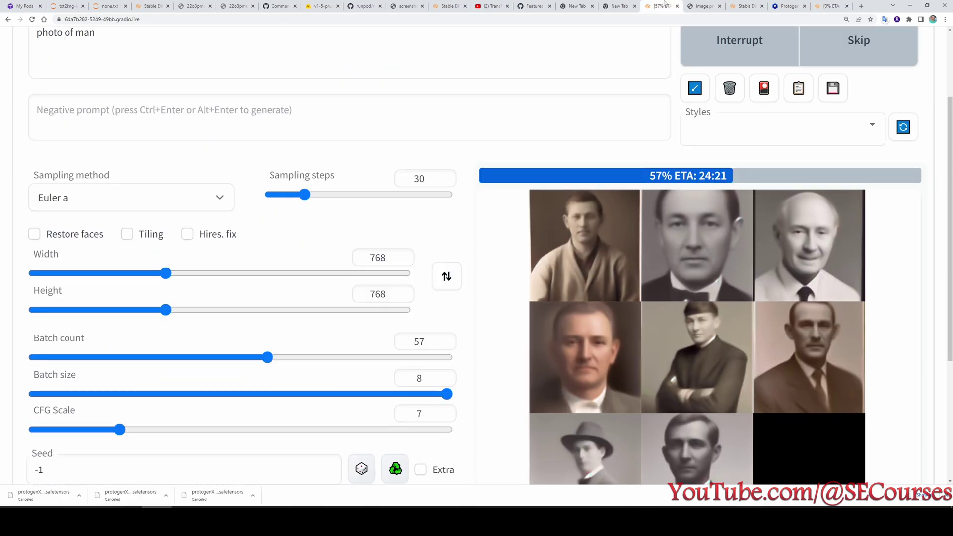
{"action": "left_click", "coordinate": [149, 6]}
{"action": "left_click", "coordinate": [107, 6]}
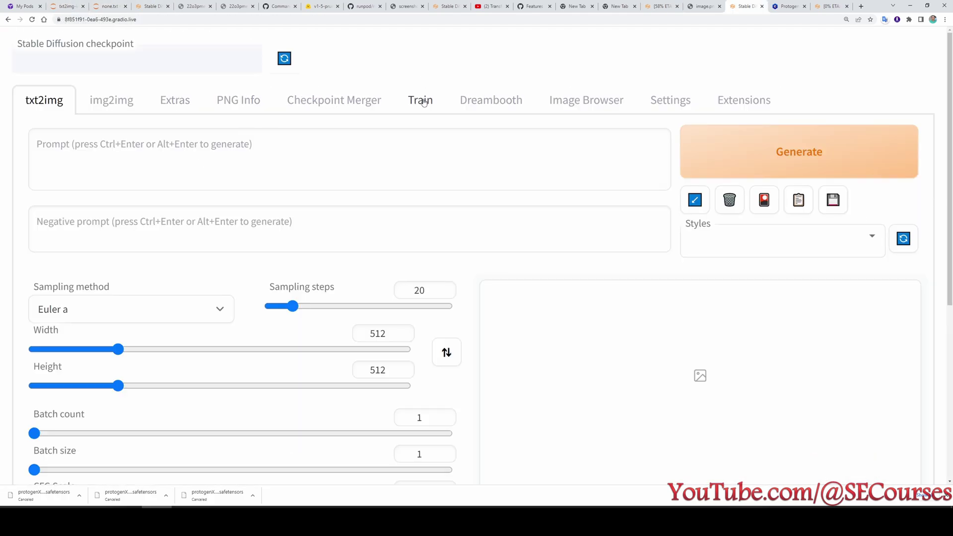
Monitor the test embedding training past step 200, then open the p2 training photos folder.
{"action": "left_click", "coordinate": [419, 99]}
{"action": "left_click", "coordinate": [828, 7]}
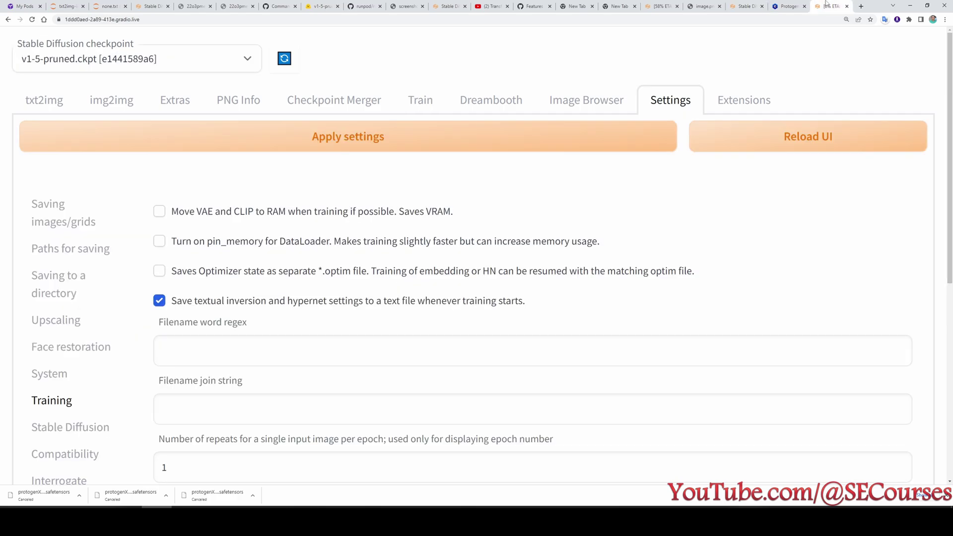
{"action": "scroll", "coordinate": [773, 175], "scroll_direction": "down", "scroll_amount": 1}
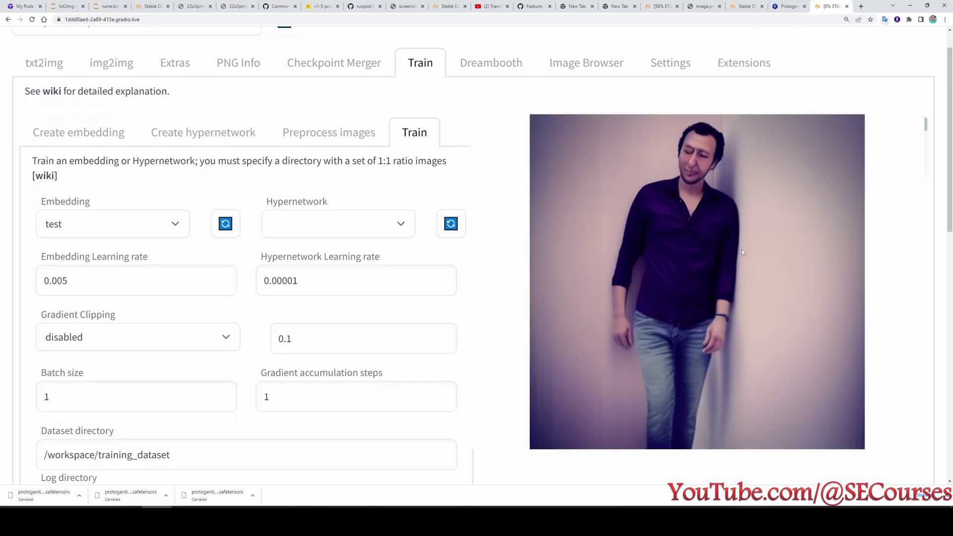
{"action": "scroll", "coordinate": [742, 249], "scroll_direction": "up", "scroll_amount": 1}
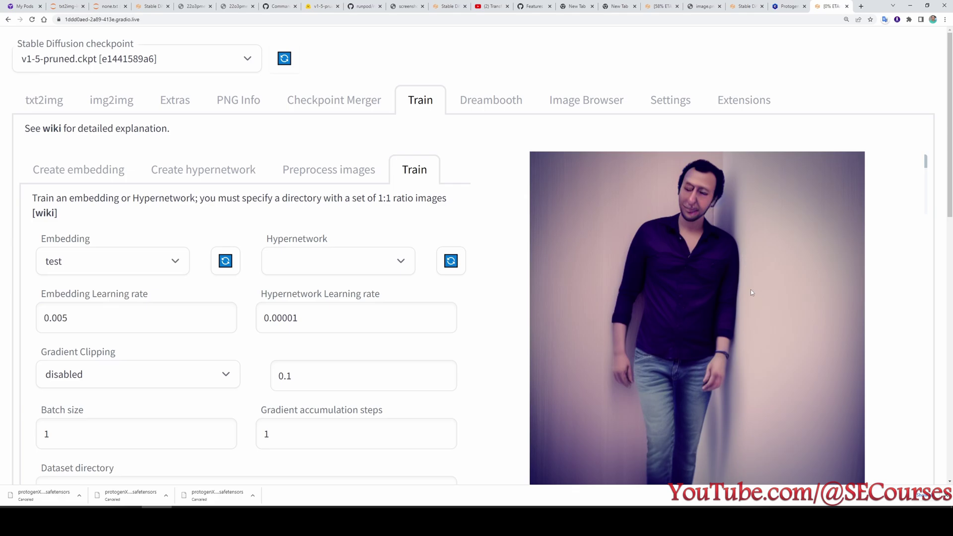
{"action": "scroll", "coordinate": [751, 293], "scroll_direction": "down", "scroll_amount": 4}
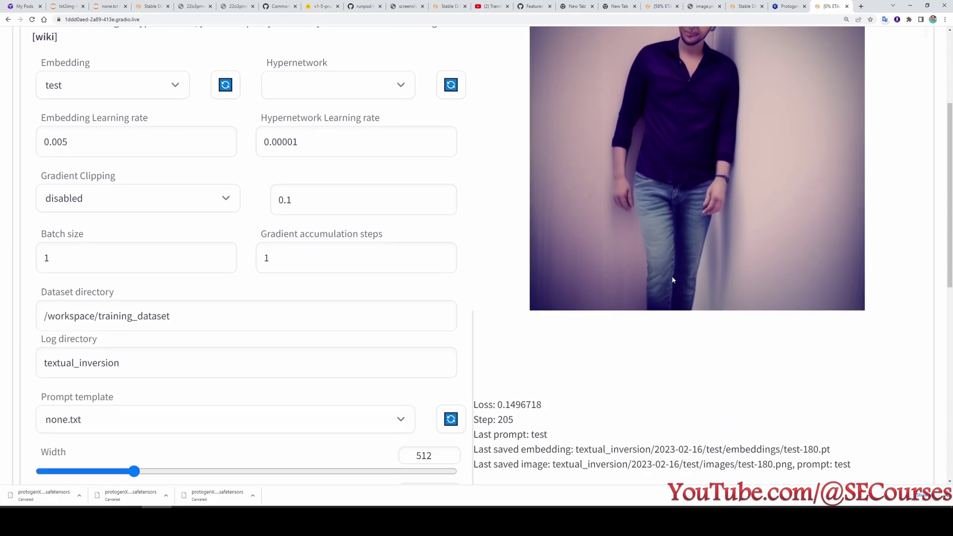
{"action": "scroll", "coordinate": [673, 281], "scroll_direction": "down", "scroll_amount": 2}
{"action": "left_click_drag", "start_coordinate": [495, 321], "coordinate": [554, 327]}
{"action": "scroll", "coordinate": [645, 381], "scroll_direction": "up", "scroll_amount": 4}
{"action": "scroll", "coordinate": [645, 381], "scroll_direction": "down", "scroll_amount": 2}
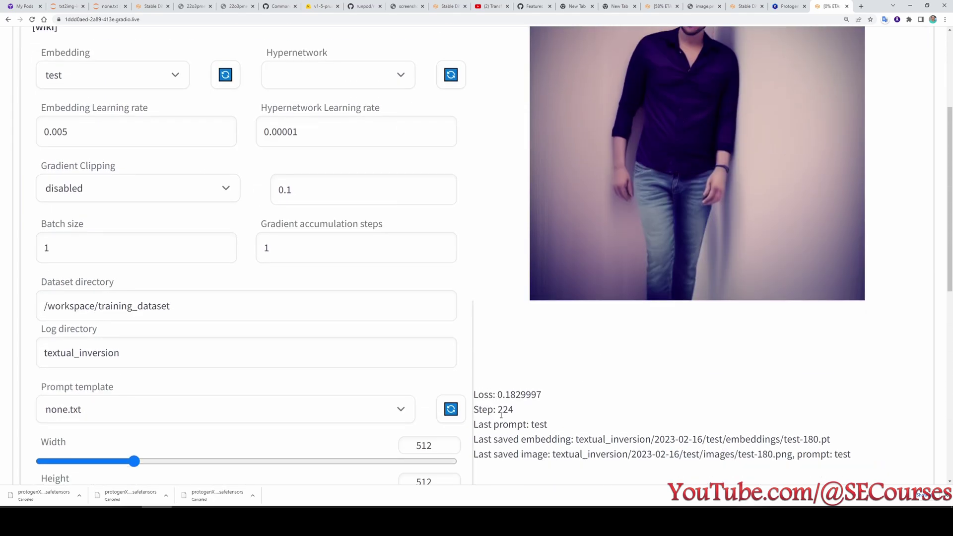
{"action": "scroll", "coordinate": [697, 241], "scroll_direction": "up", "scroll_amount": 2}
{"action": "scroll", "coordinate": [697, 241], "scroll_direction": "up", "scroll_amount": 1}
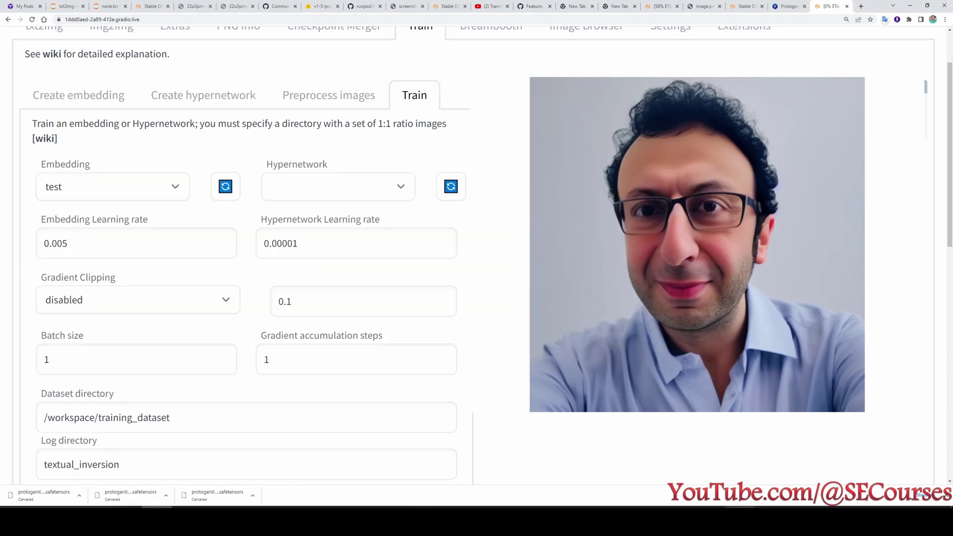
{"action": "left_click", "coordinate": [770, 520]}
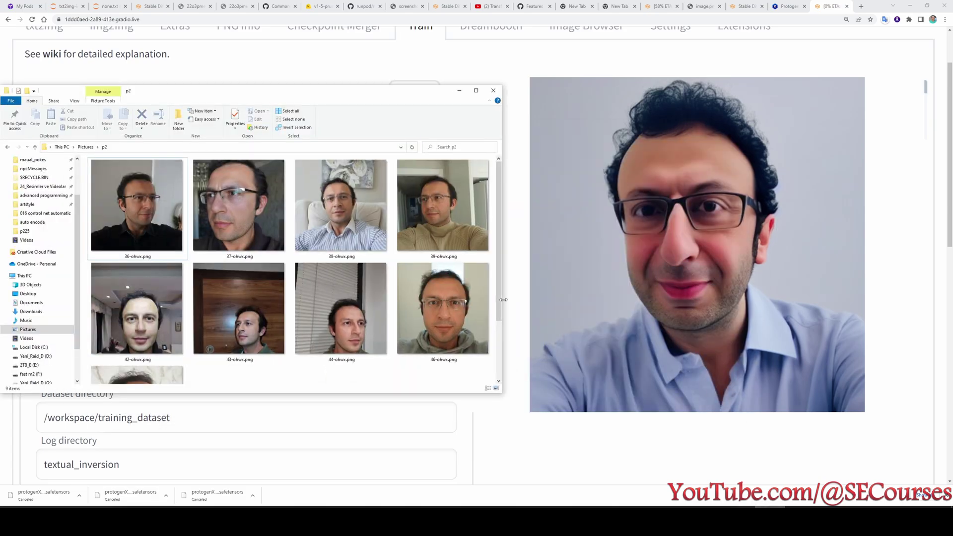
{"action": "scroll", "coordinate": [605, 422], "scroll_direction": "down", "scroll_amount": 2}
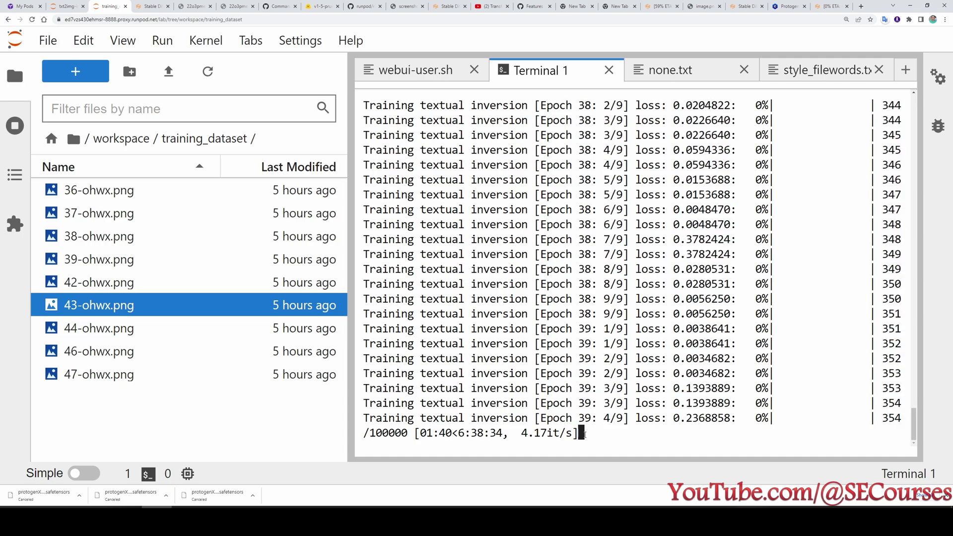
{"action": "left_click", "coordinate": [831, 6]}
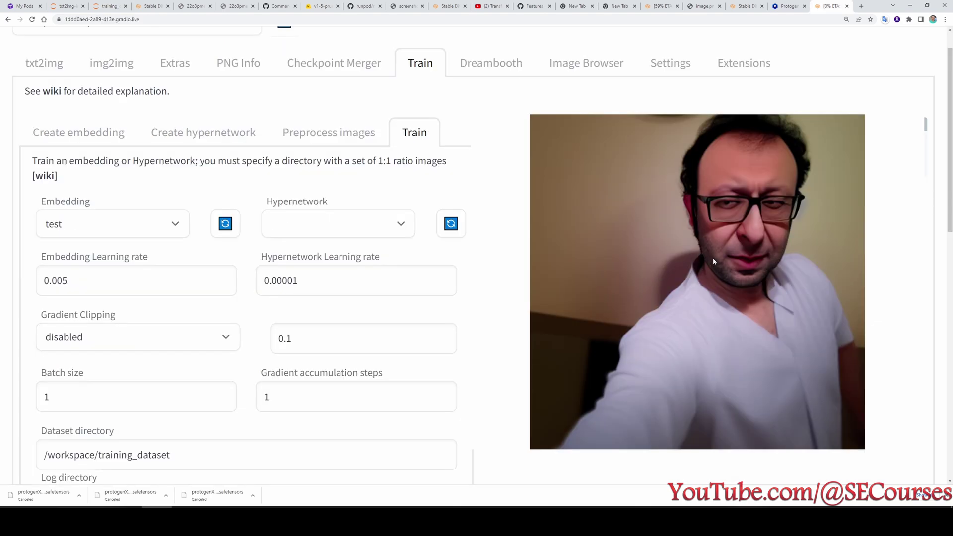
{"action": "scroll", "coordinate": [714, 261], "scroll_direction": "down", "scroll_amount": 1}
{"action": "scroll", "coordinate": [711, 261], "scroll_direction": "up", "scroll_amount": 1}
{"action": "scroll", "coordinate": [710, 258], "scroll_direction": "up", "scroll_amount": 1}
{"action": "scroll", "coordinate": [709, 264], "scroll_direction": "down", "scroll_amount": 2}
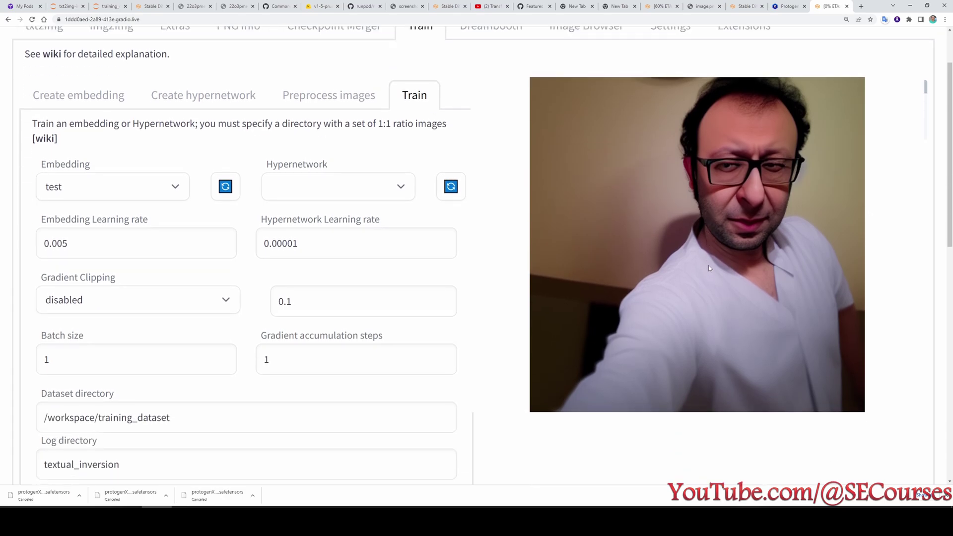
{"action": "key", "text": "alt+Tab"}
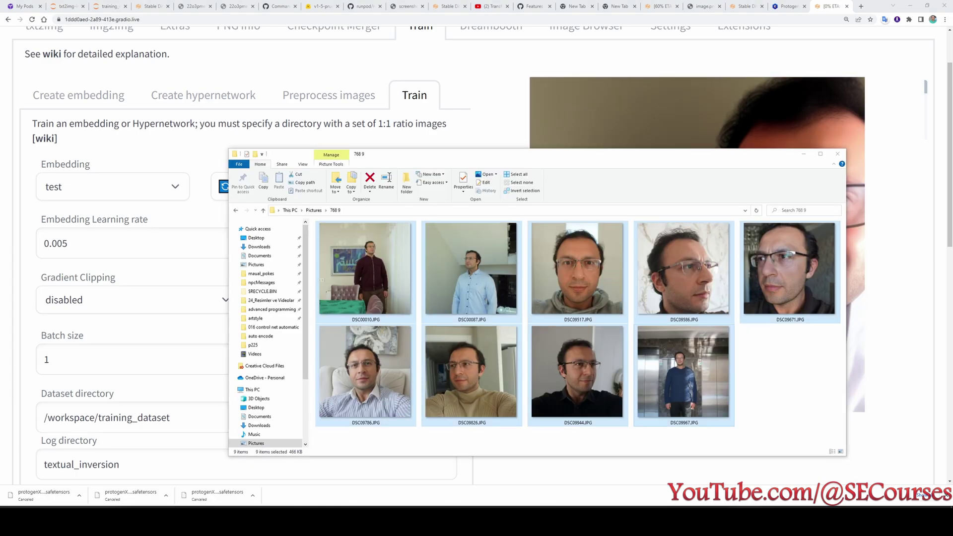
{"action": "key", "text": "alt+Tab"}
{"action": "left_click", "coordinate": [772, 516]}
{"action": "scroll", "coordinate": [651, 231], "scroll_direction": "up", "scroll_amount": 1}
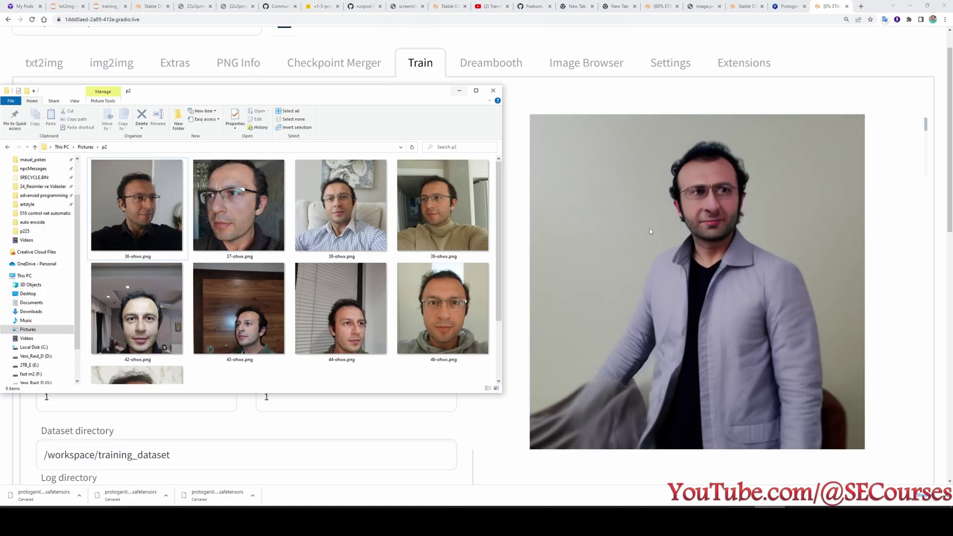
{"action": "left_click", "coordinate": [759, 175]}
{"action": "scroll", "coordinate": [362, 92], "scroll_direction": "up", "scroll_amount": 1}
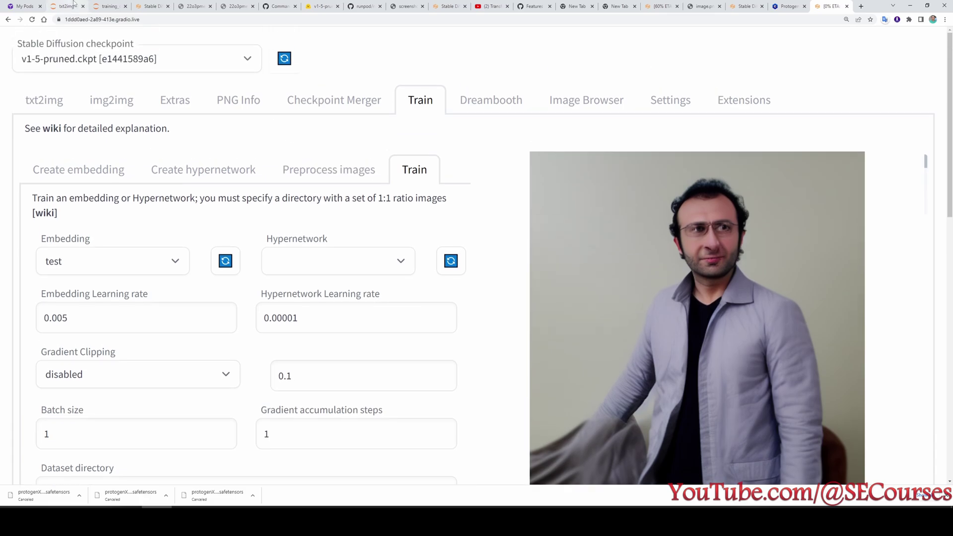
{"action": "left_click", "coordinate": [147, 6]}
Browse into textual_inversion/2023-02-16/test/images in JupyterLab.
{"action": "left_click", "coordinate": [110, 5]}
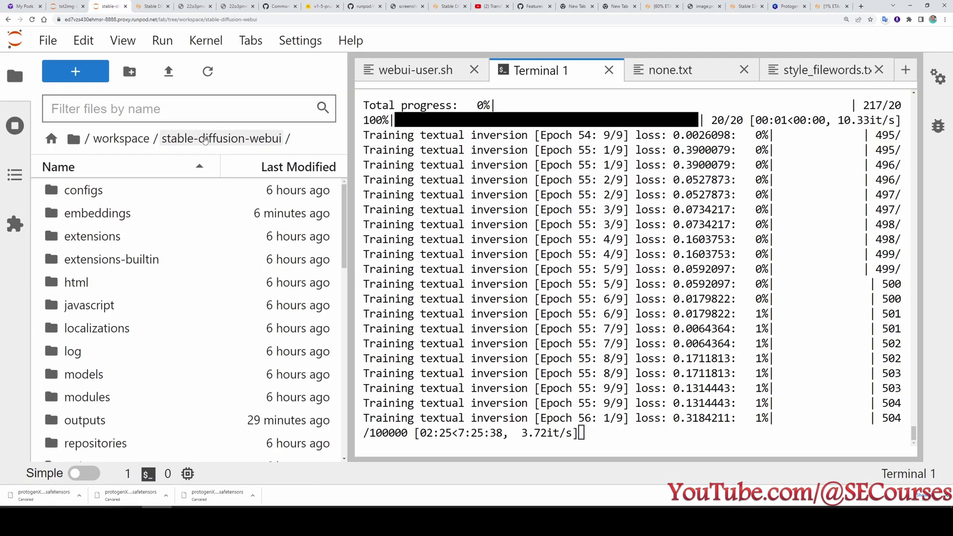
{"action": "scroll", "coordinate": [138, 298], "scroll_direction": "down", "scroll_amount": 3}
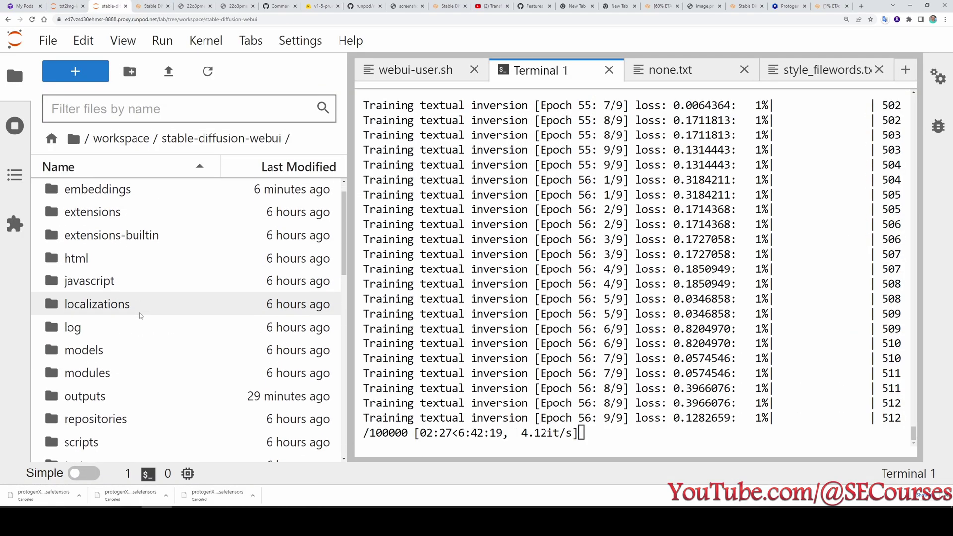
{"action": "scroll", "coordinate": [134, 344], "scroll_direction": "down", "scroll_amount": 2}
{"action": "double_click", "coordinate": [133, 392]}
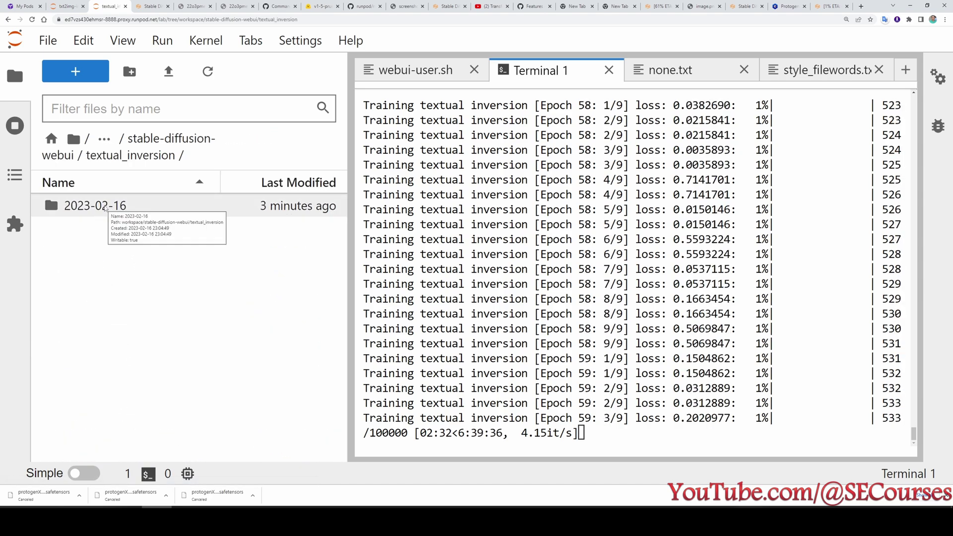
{"action": "left_click", "coordinate": [105, 209]}
{"action": "double_click", "coordinate": [106, 208]}
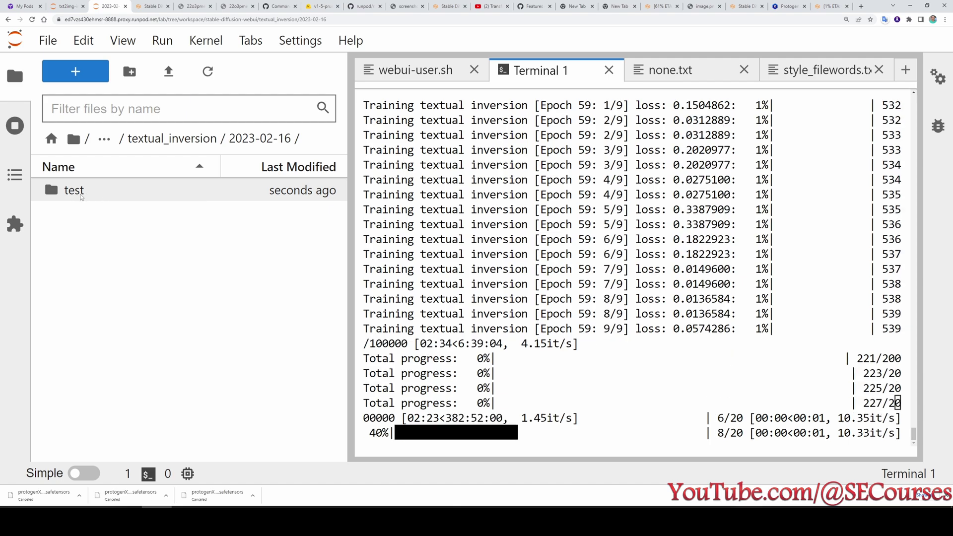
{"action": "double_click", "coordinate": [81, 195]}
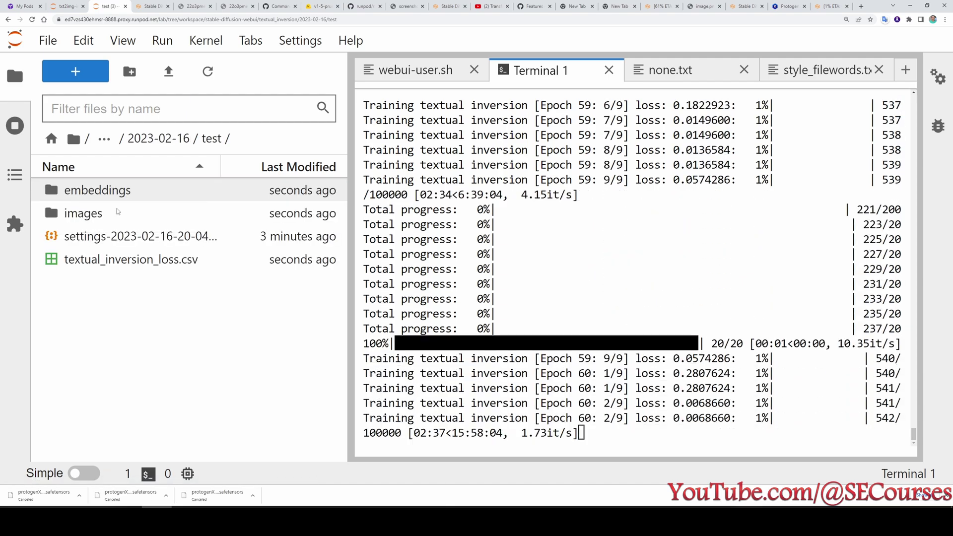
{"action": "double_click", "coordinate": [106, 209]}
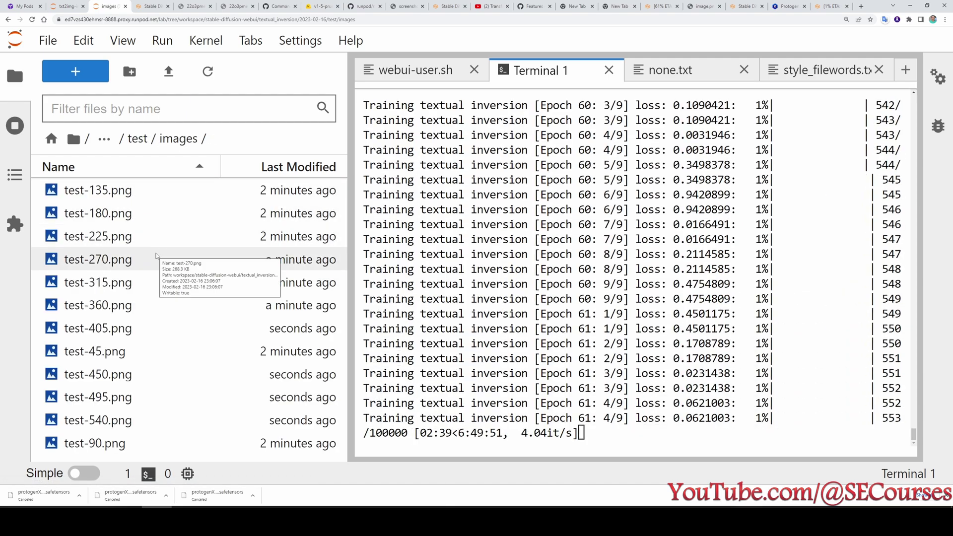
Open the previews test-270, test-315, test-360, test-405, test-450 and test-495.png.
{"action": "double_click", "coordinate": [105, 259]}
{"action": "double_click", "coordinate": [104, 282]}
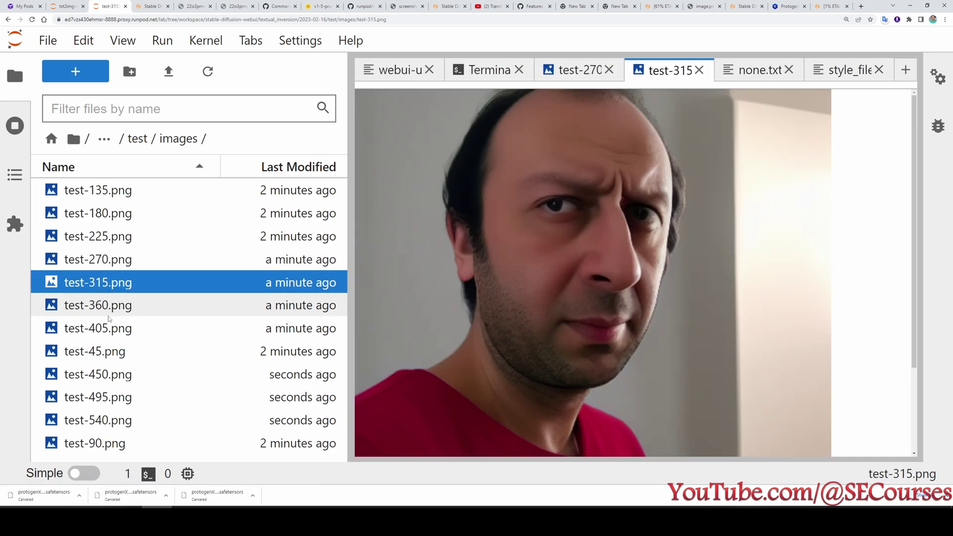
{"action": "double_click", "coordinate": [105, 305]}
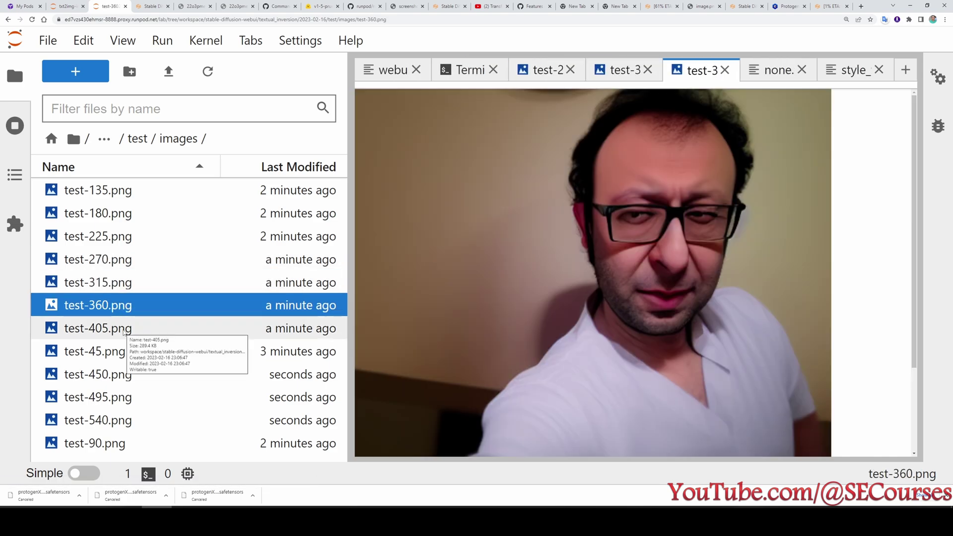
{"action": "double_click", "coordinate": [123, 331]}
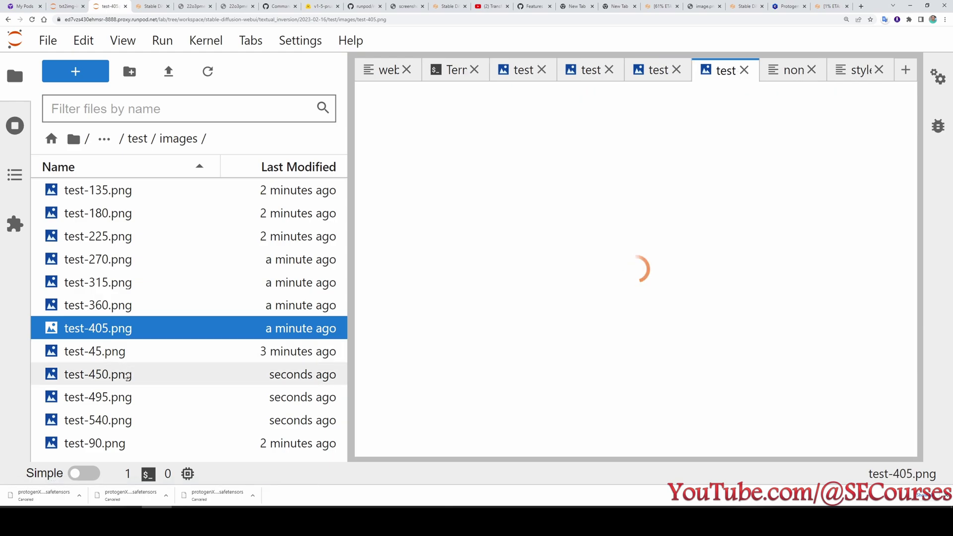
{"action": "double_click", "coordinate": [127, 376]}
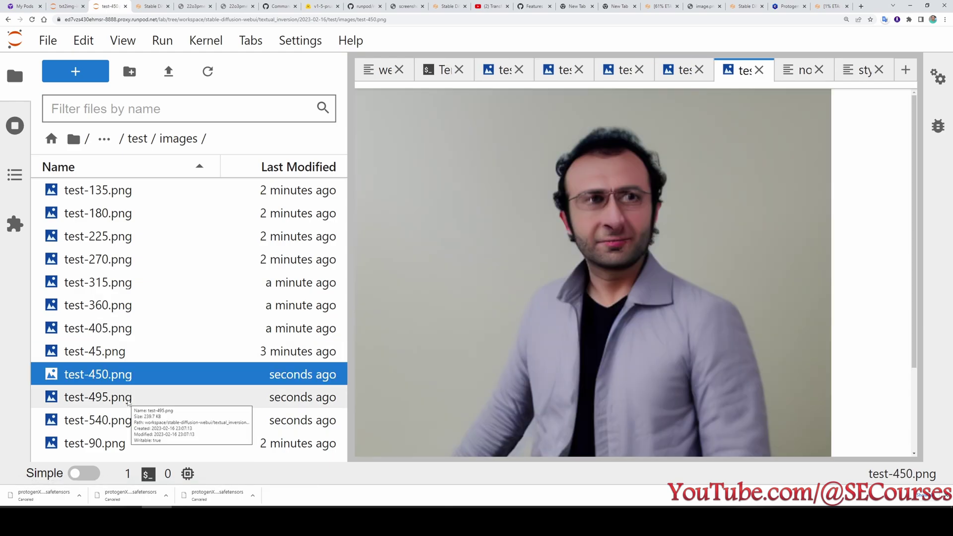
{"action": "double_click", "coordinate": [127, 398]}
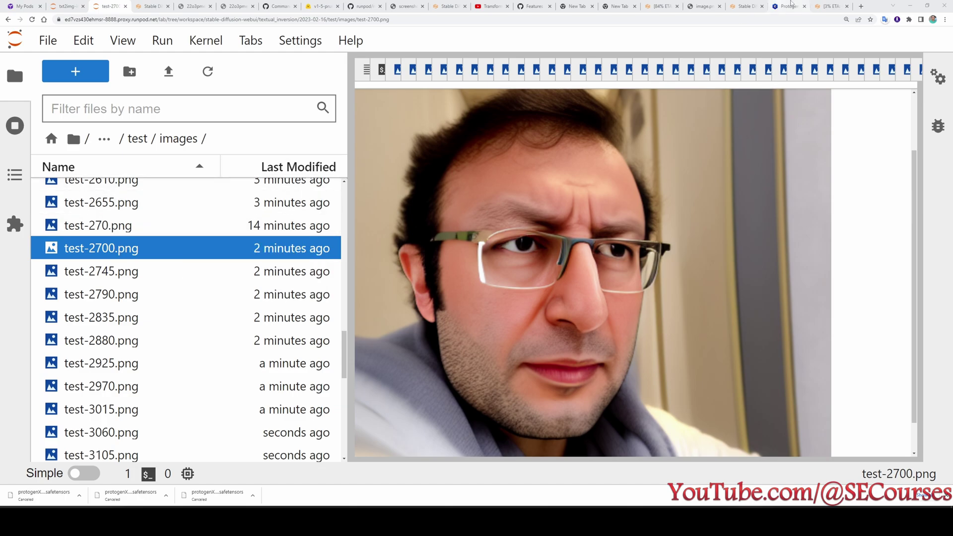
Review live training progress and the text-to-image page in the web UI, then return to JupyterLab.
{"action": "left_click", "coordinate": [830, 5]}
{"action": "scroll", "coordinate": [674, 300], "scroll_direction": "down", "scroll_amount": 3}
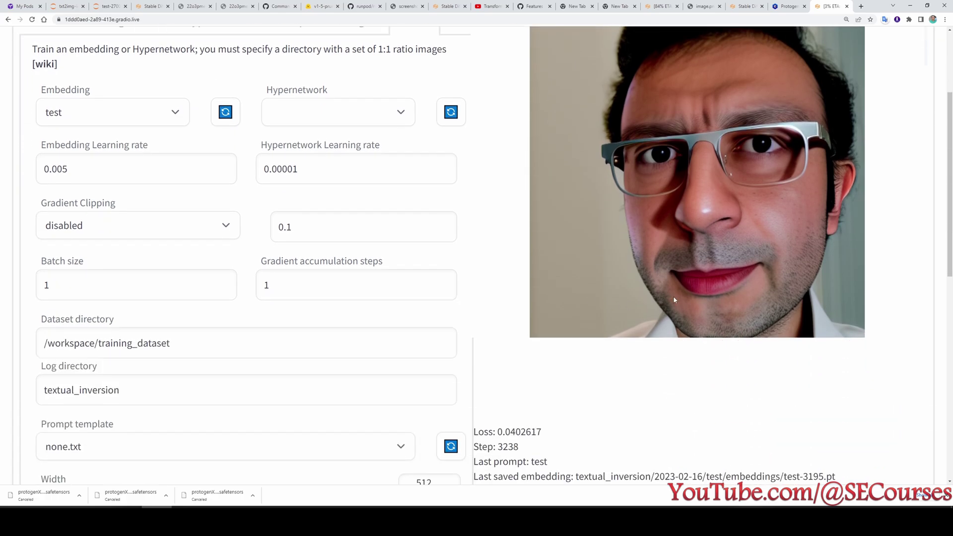
{"action": "scroll", "coordinate": [715, 234], "scroll_direction": "down", "scroll_amount": 3}
{"action": "scroll", "coordinate": [562, 335], "scroll_direction": "up", "scroll_amount": 2}
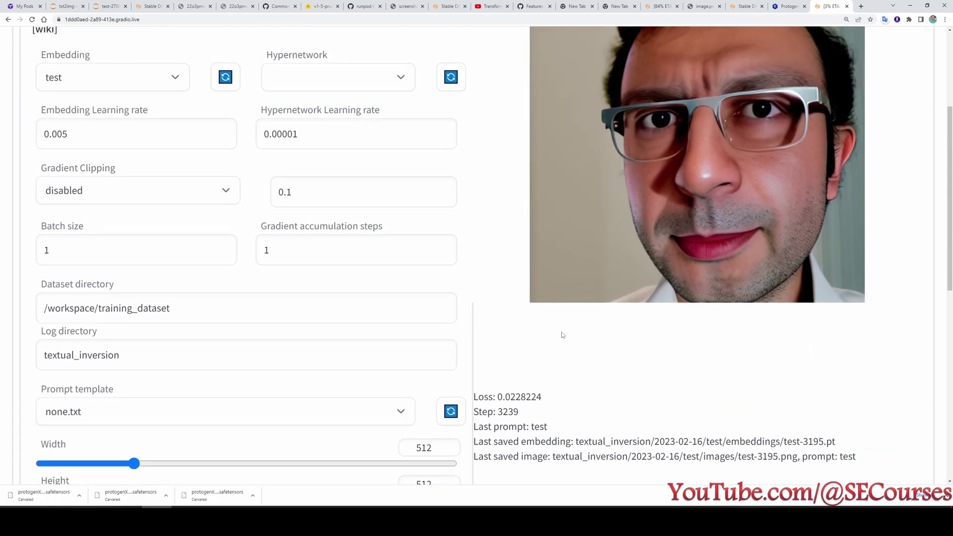
{"action": "scroll", "coordinate": [672, 332], "scroll_direction": "down", "scroll_amount": 1}
{"action": "scroll", "coordinate": [673, 332], "scroll_direction": "down", "scroll_amount": 8}
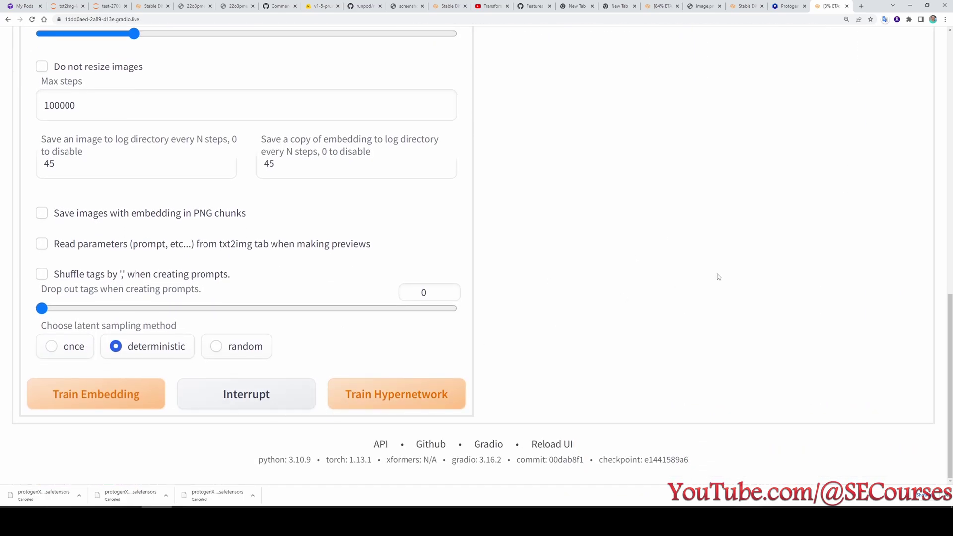
{"action": "scroll", "coordinate": [717, 298], "scroll_direction": "up", "scroll_amount": 7}
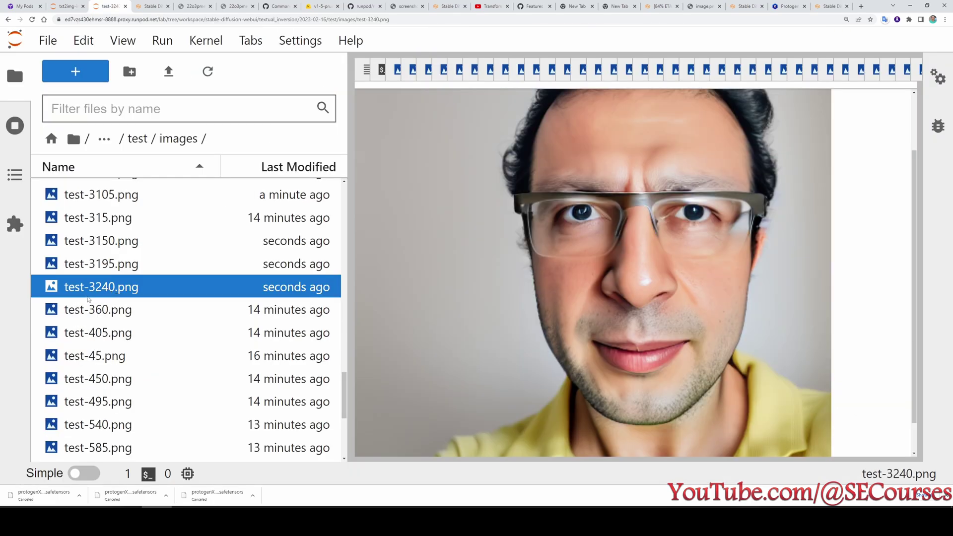
{"action": "scroll", "coordinate": [393, 310], "scroll_direction": "down", "scroll_amount": 1}
{"action": "scroll", "coordinate": [558, 342], "scroll_direction": "up", "scroll_amount": 3}
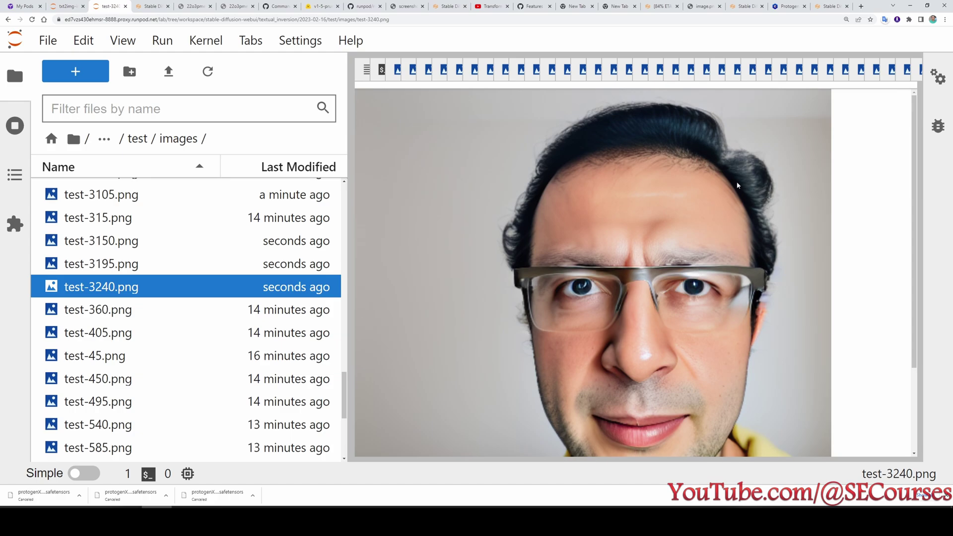
{"action": "left_click", "coordinate": [832, 5]}
{"action": "scroll", "coordinate": [336, 238], "scroll_direction": "up", "scroll_amount": 3}
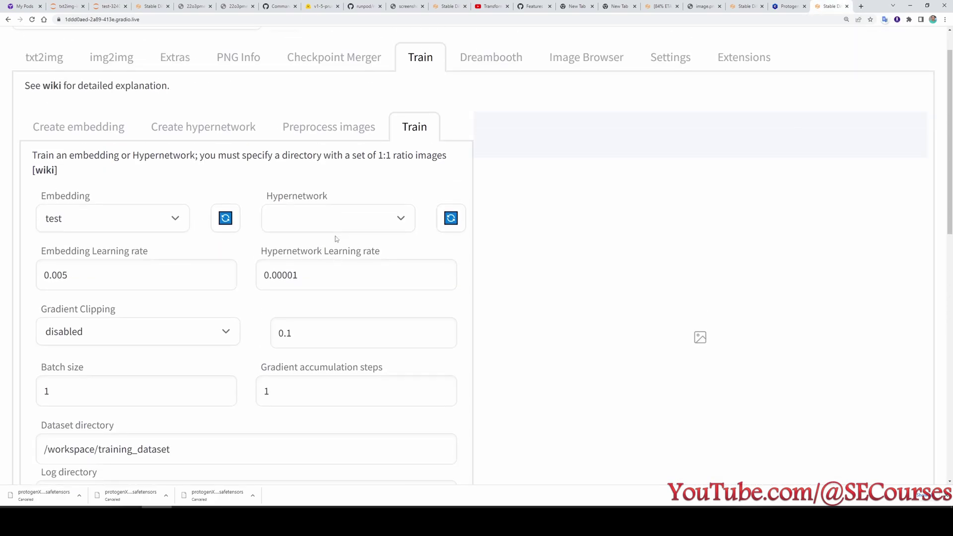
{"action": "left_click", "coordinate": [35, 100]}
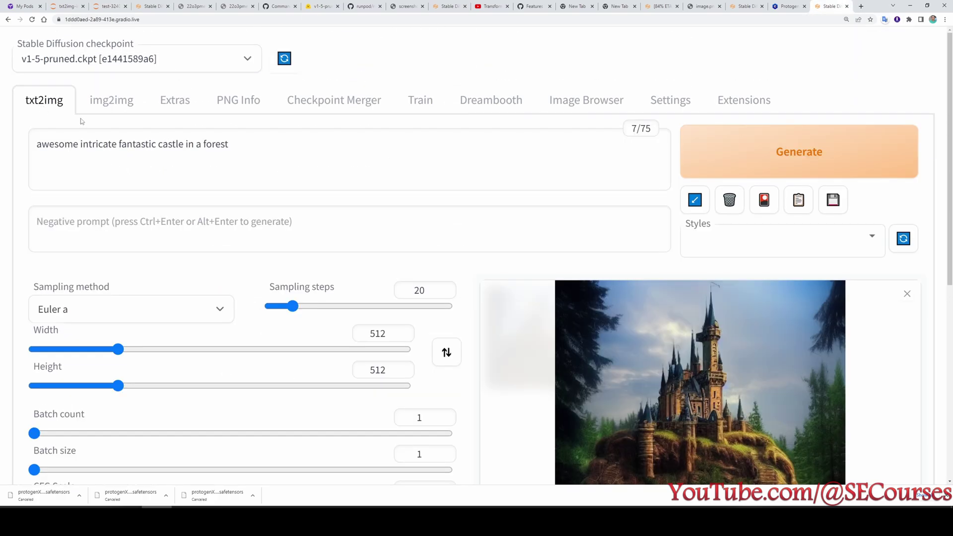
{"action": "key", "text": "ctrl+3"}
{"action": "scroll", "coordinate": [204, 310], "scroll_direction": "up", "scroll_amount": 1}
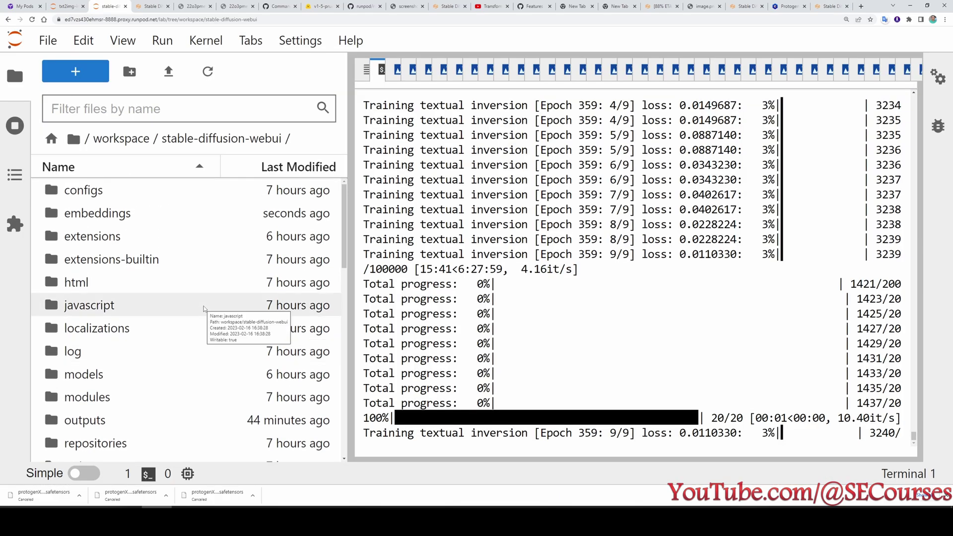
Copy test-3240.pt from textual_inversion/2023-02-16/test/embeddings.
{"action": "scroll", "coordinate": [160, 302], "scroll_direction": "down", "scroll_amount": 3}
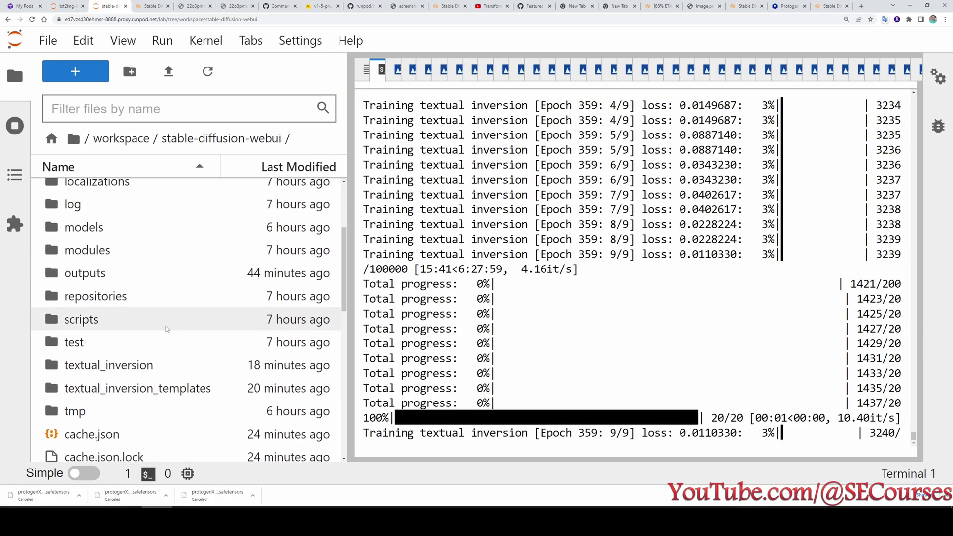
{"action": "double_click", "coordinate": [166, 363]}
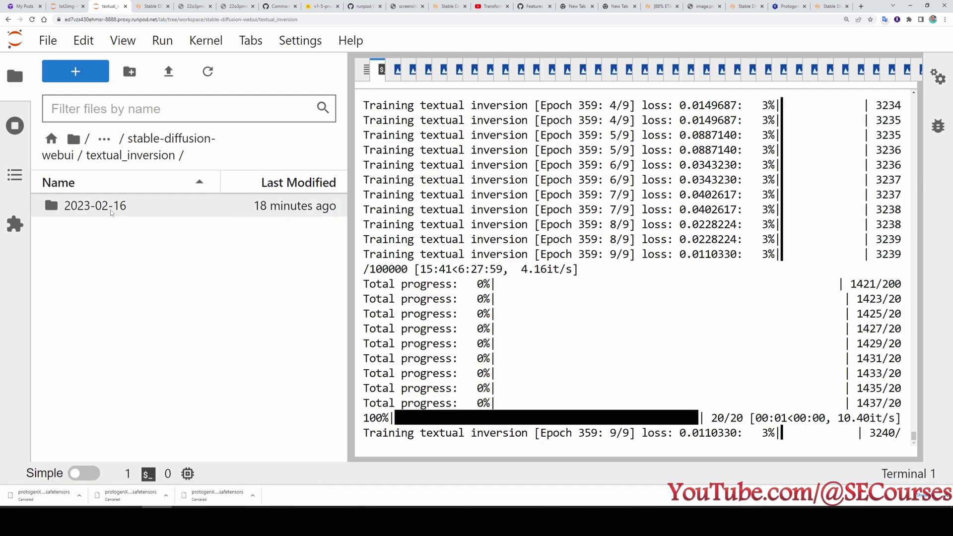
{"action": "left_click", "coordinate": [110, 212]}
{"action": "double_click", "coordinate": [110, 211]}
{"action": "left_click", "coordinate": [99, 189]}
{"action": "double_click", "coordinate": [98, 189]}
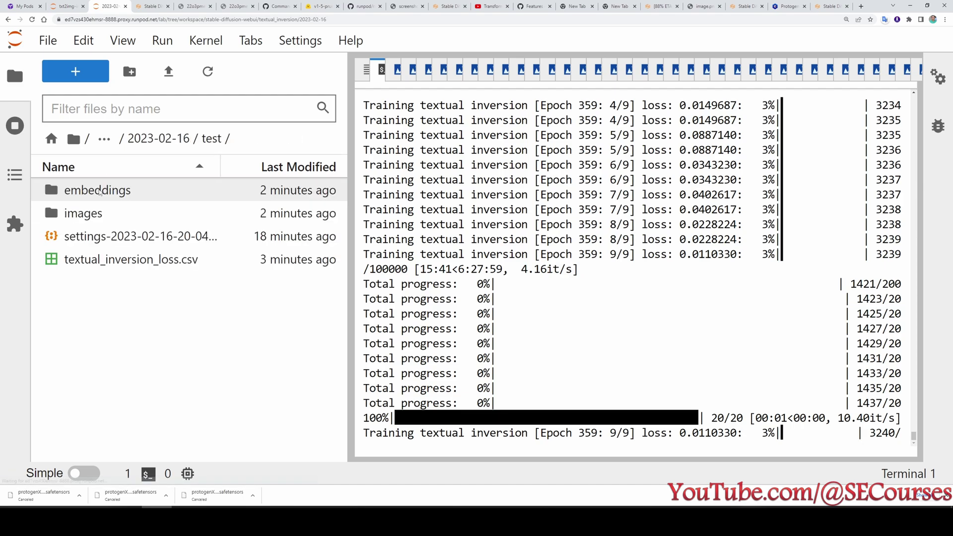
{"action": "left_click", "coordinate": [147, 148]}
{"action": "left_click", "coordinate": [147, 148]}
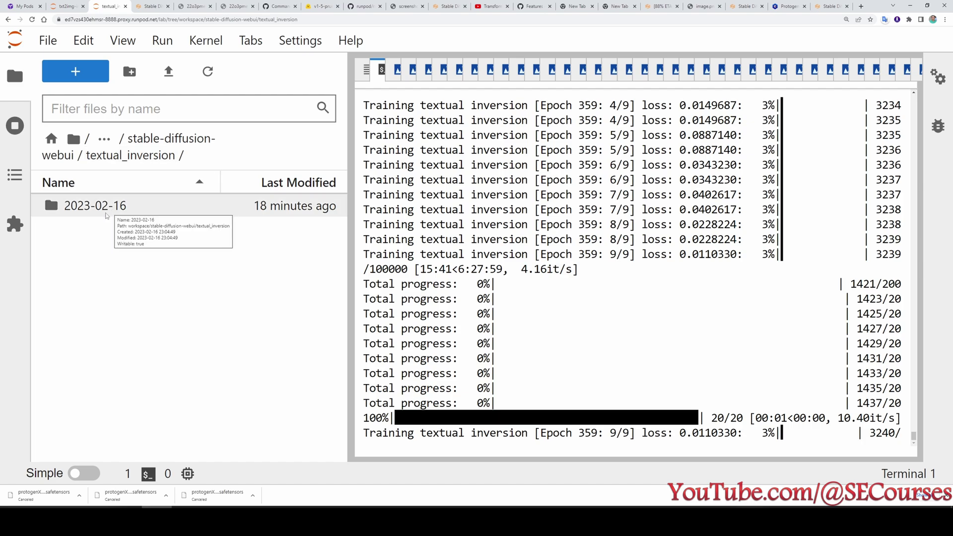
{"action": "double_click", "coordinate": [114, 211]}
{"action": "left_click", "coordinate": [83, 198]}
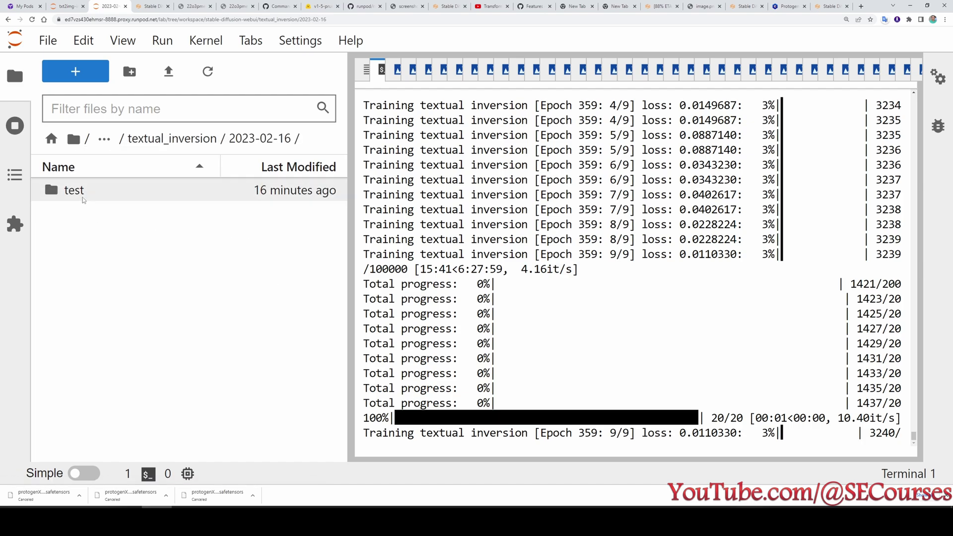
{"action": "double_click", "coordinate": [83, 198]}
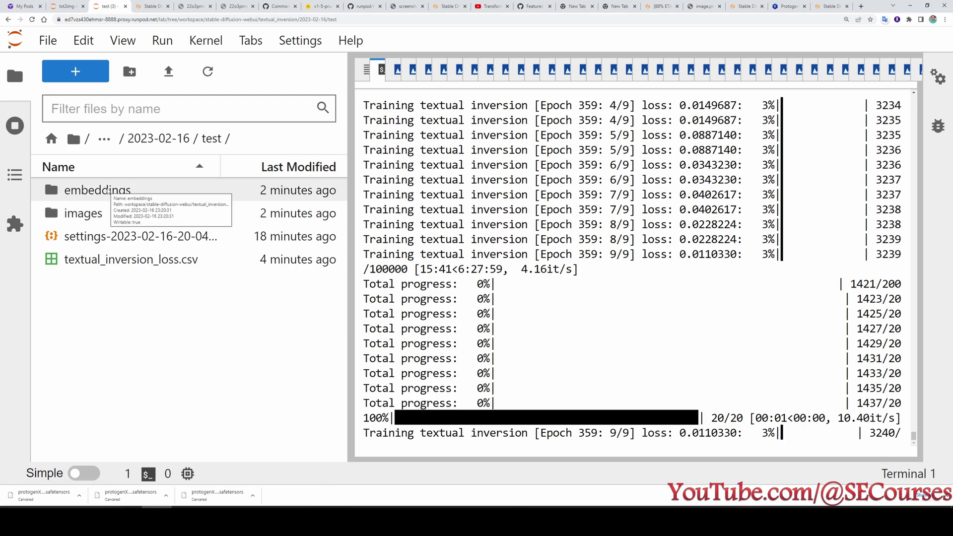
{"action": "double_click", "coordinate": [106, 189]}
{"action": "scroll", "coordinate": [157, 320], "scroll_direction": "down", "scroll_amount": 15}
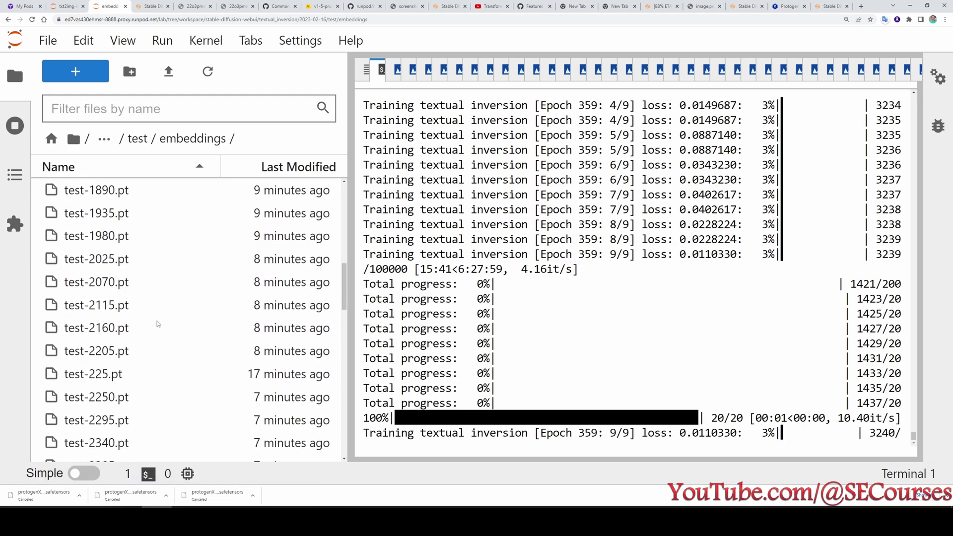
{"action": "scroll", "coordinate": [157, 324], "scroll_direction": "down", "scroll_amount": 5}
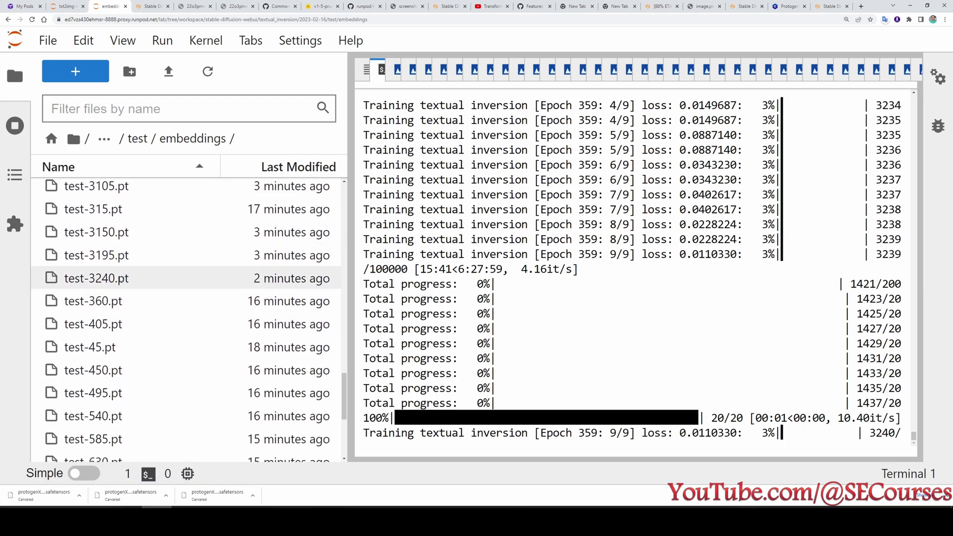
{"action": "left_click", "coordinate": [48, 286]}
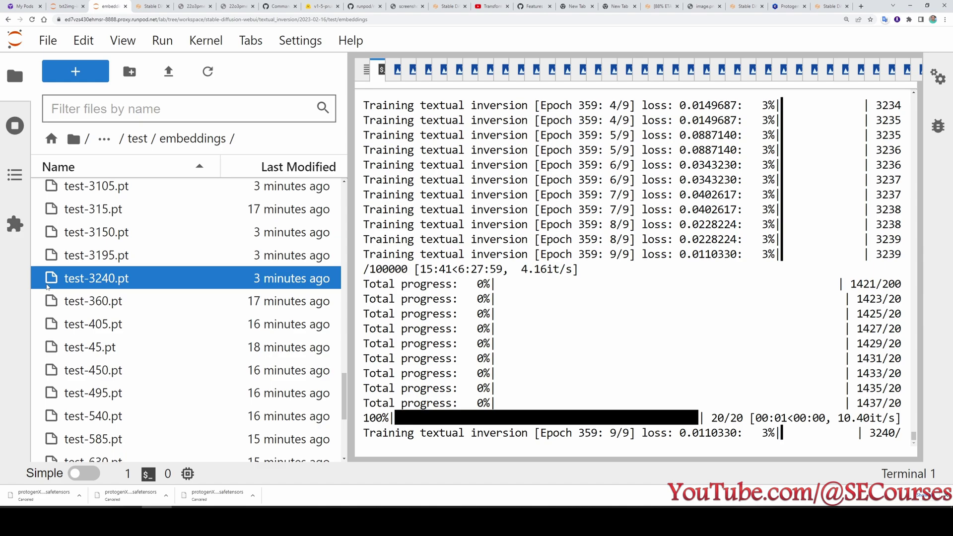
{"action": "right_click", "coordinate": [116, 283]}
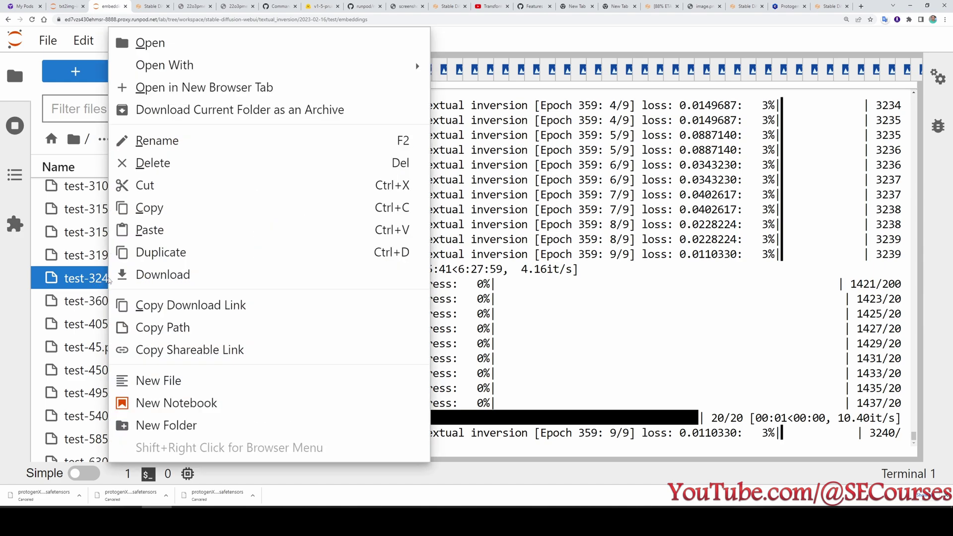
{"action": "left_click", "coordinate": [166, 216]}
Paste test-3240.pt into stable-diffusion-webui/embeddings beside test.pt.
{"action": "left_click", "coordinate": [136, 139]}
{"action": "left_click", "coordinate": [164, 139]}
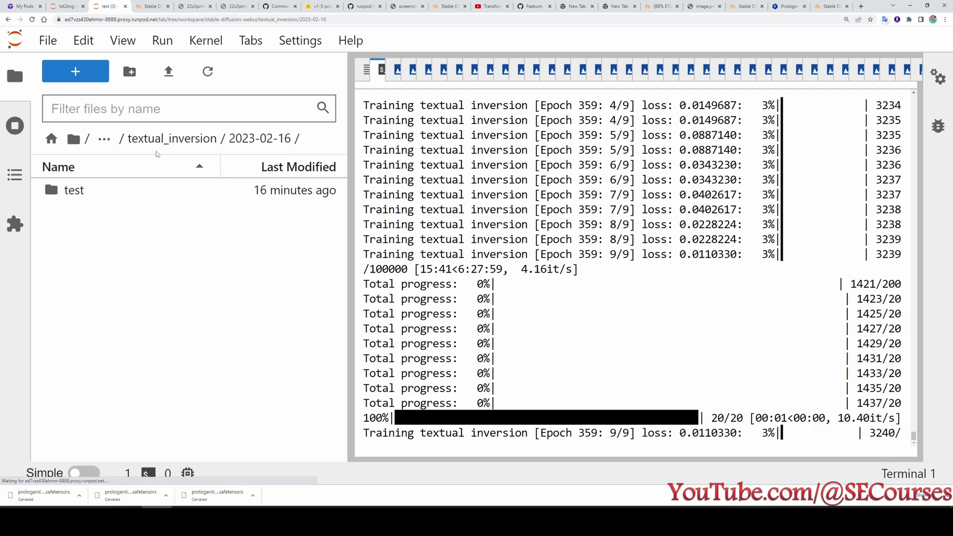
{"action": "left_click", "coordinate": [177, 143]}
{"action": "left_click", "coordinate": [174, 142]}
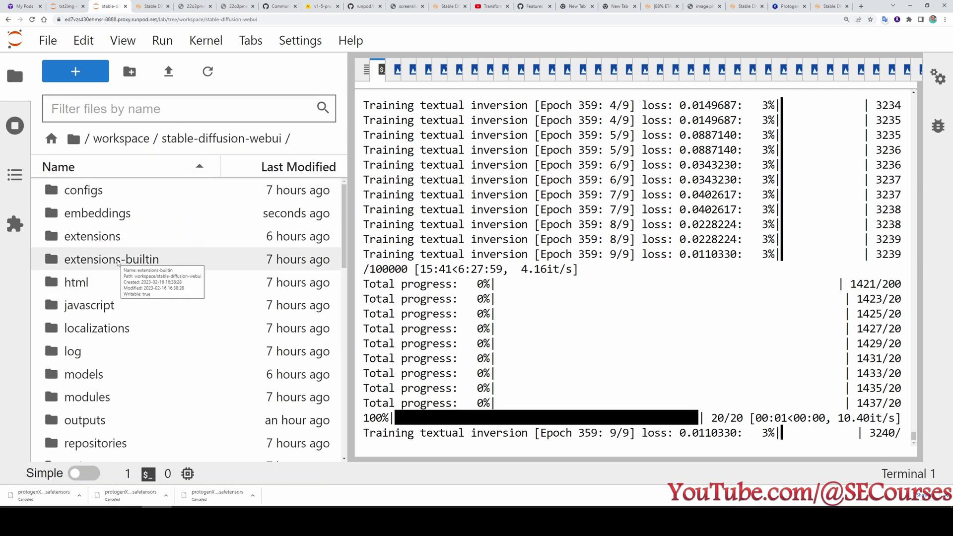
{"action": "double_click", "coordinate": [118, 215]}
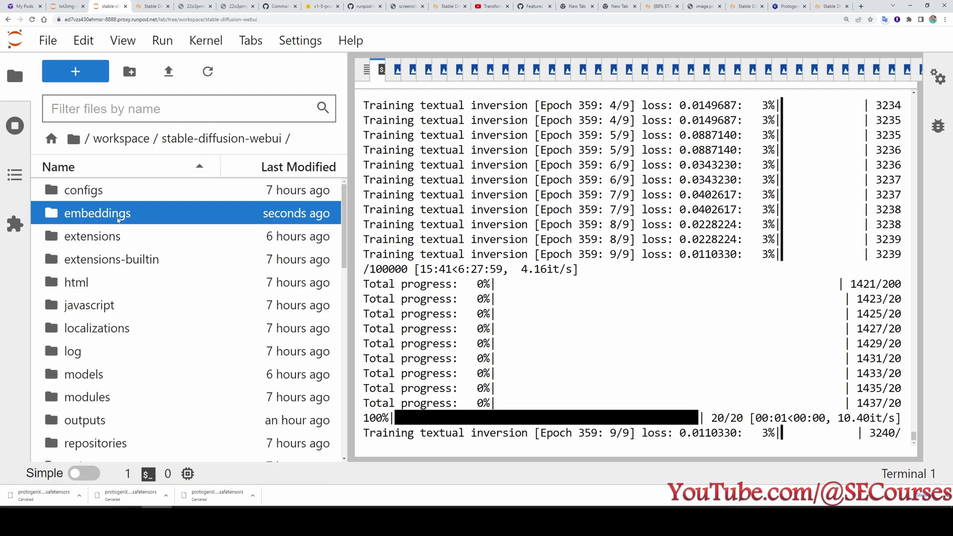
{"action": "right_click", "coordinate": [111, 256]}
{"action": "left_click", "coordinate": [153, 293]}
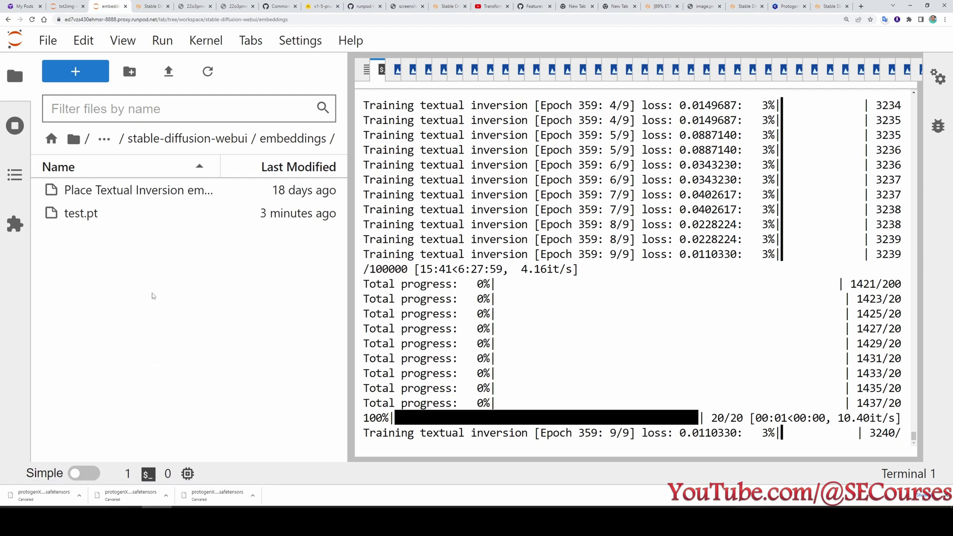
{"action": "left_click", "coordinate": [115, 220]}
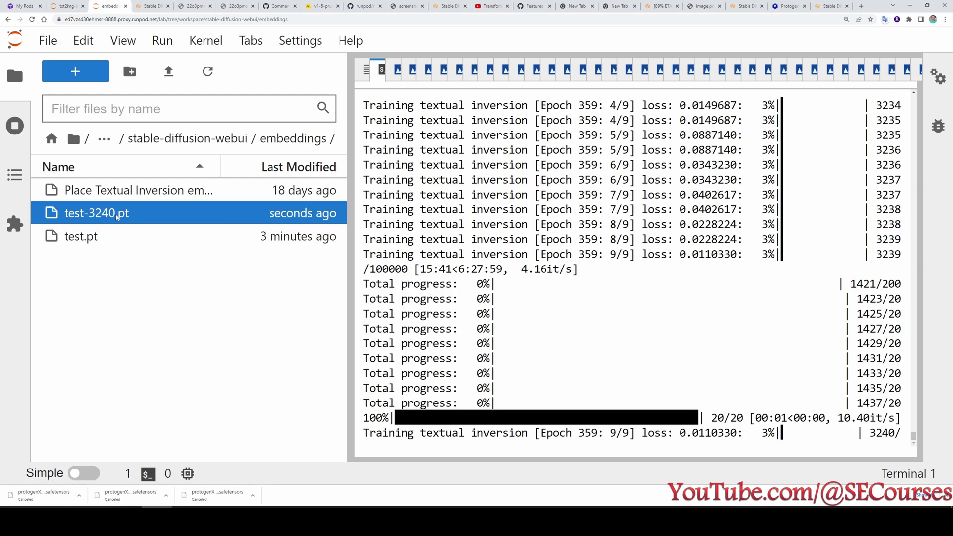
{"action": "left_click", "coordinate": [161, 288]}
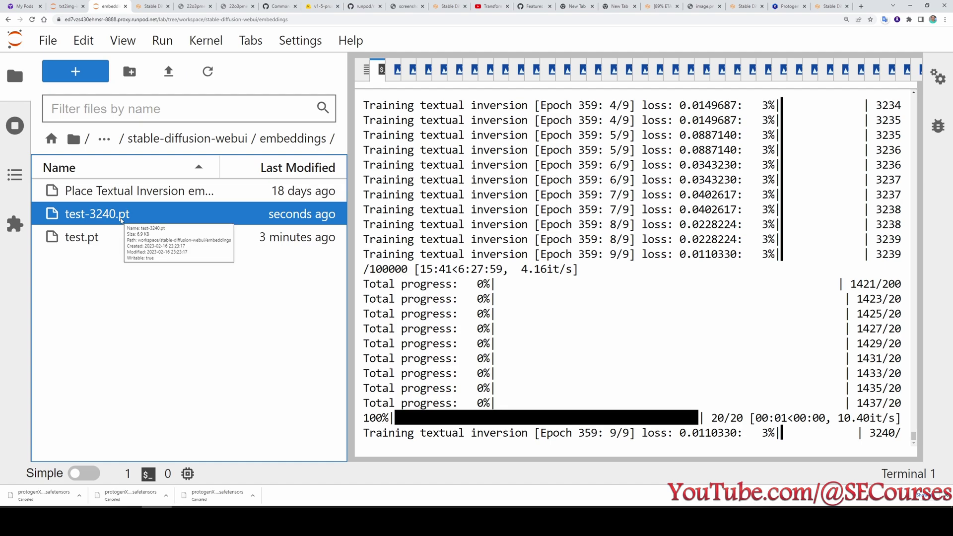
Paste test-3240.pt into the txt2img prompt and generate portraits from it.
{"action": "left_click", "coordinate": [830, 4]}
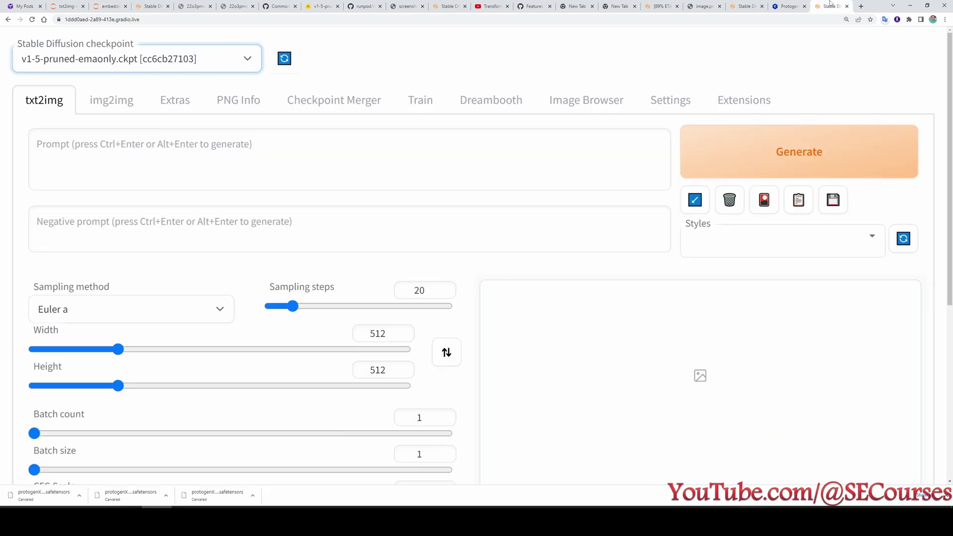
{"action": "left_click", "coordinate": [98, 178]}
{"action": "key", "text": "ctrl+v"}
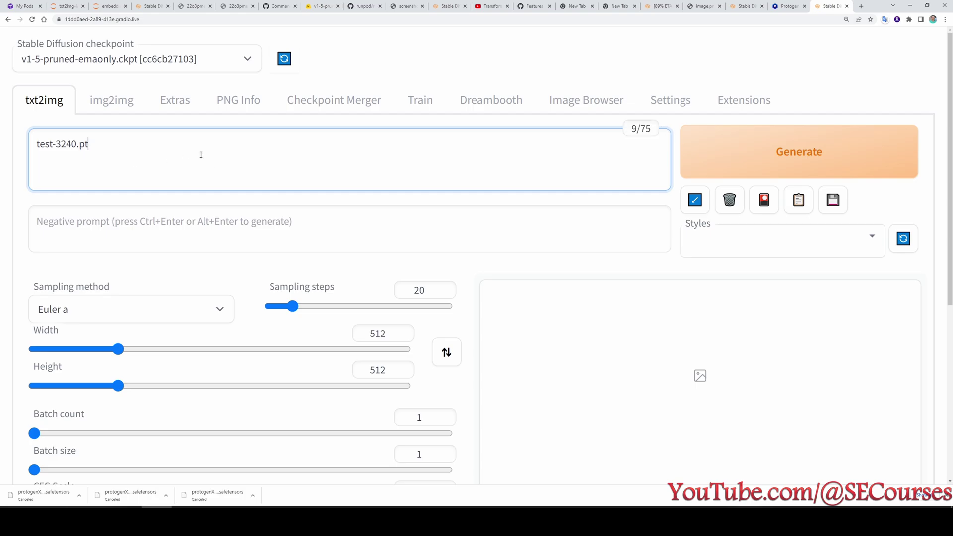
{"action": "left_click", "coordinate": [421, 101]}
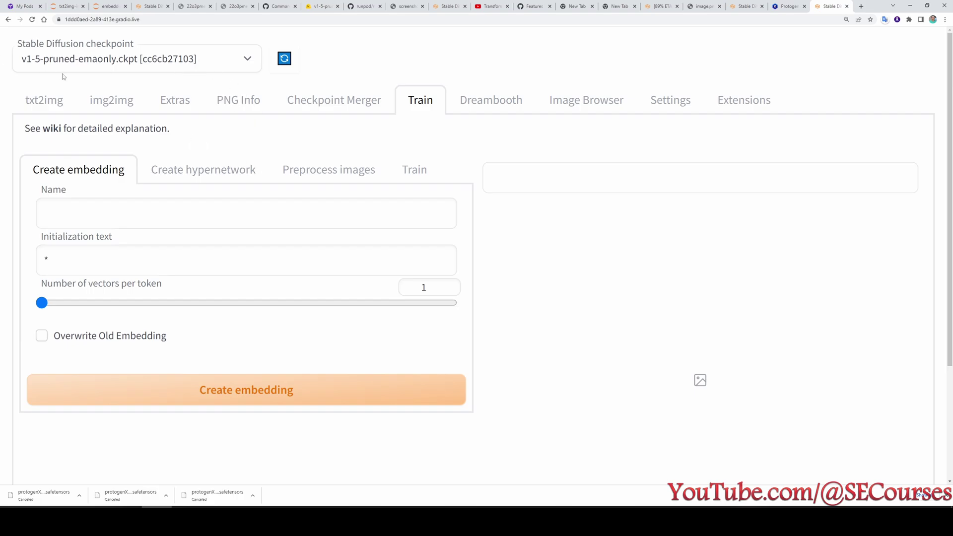
{"action": "left_click", "coordinate": [44, 99]}
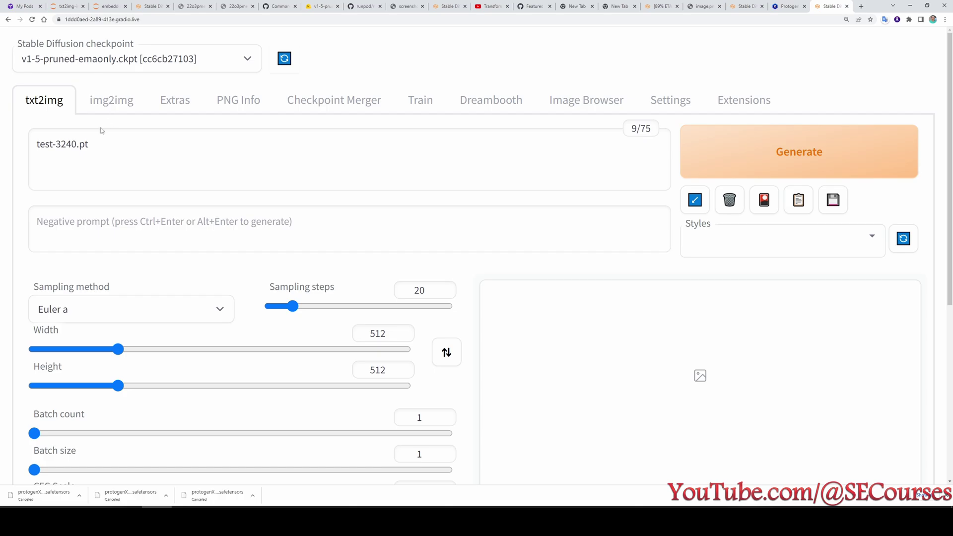
{"action": "left_click", "coordinate": [105, 144]}
{"action": "left_click", "coordinate": [742, 154]}
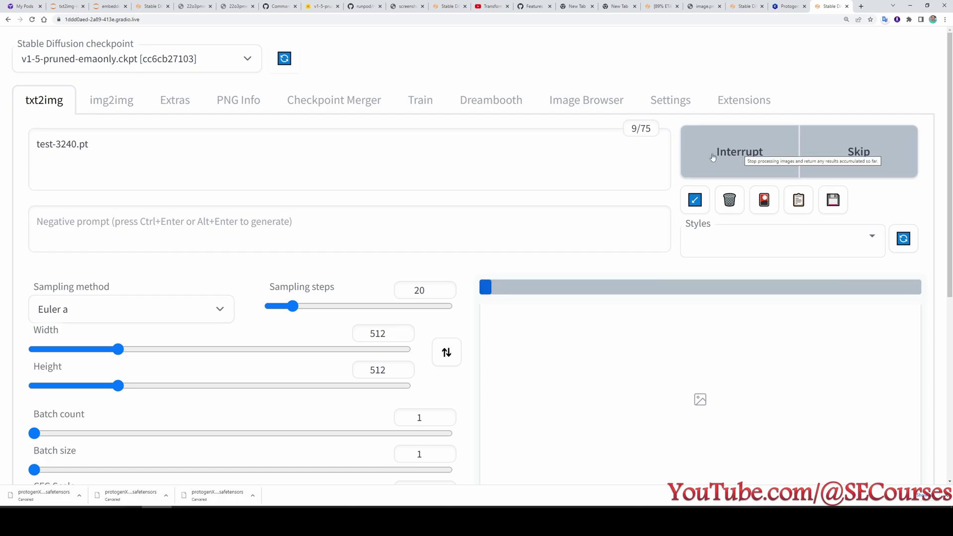
{"action": "scroll", "coordinate": [571, 278], "scroll_direction": "down", "scroll_amount": 5}
{"action": "scroll", "coordinate": [634, 233], "scroll_direction": "up", "scroll_amount": 5}
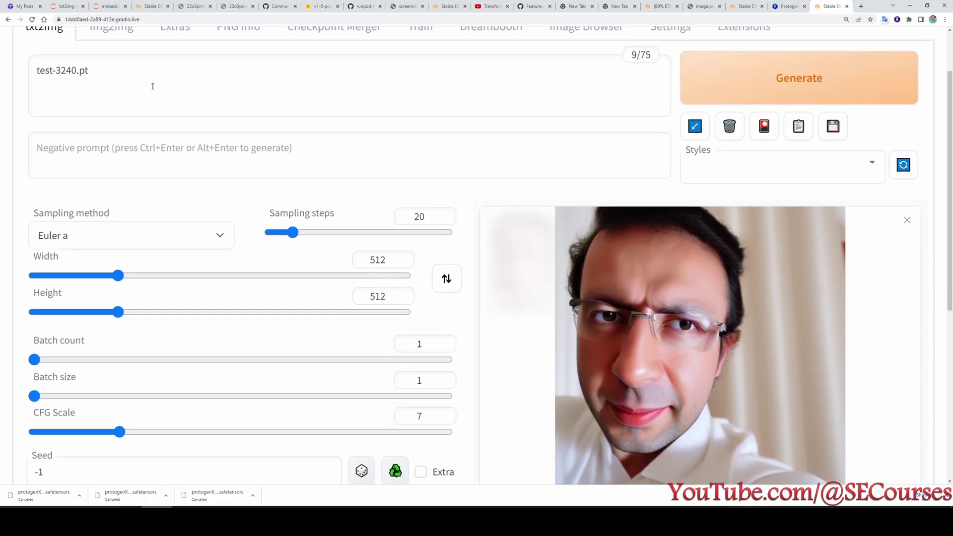
Browse the eight generated portraits full size, including the glasses and close-up face images.
{"action": "left_click", "coordinate": [152, 86]}
{"action": "scroll", "coordinate": [153, 86], "scroll_direction": "up", "scroll_amount": 2}
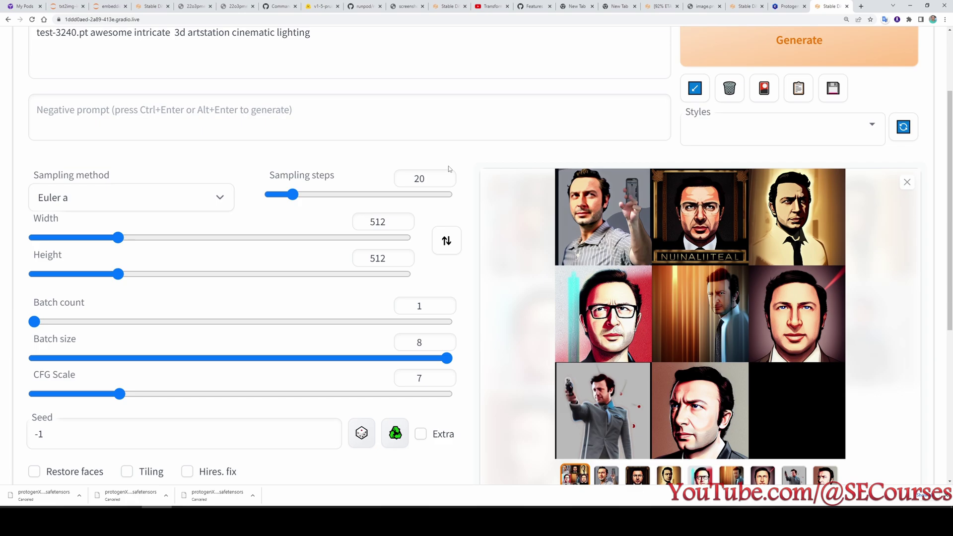
{"action": "scroll", "coordinate": [448, 165], "scroll_direction": "up", "scroll_amount": 2}
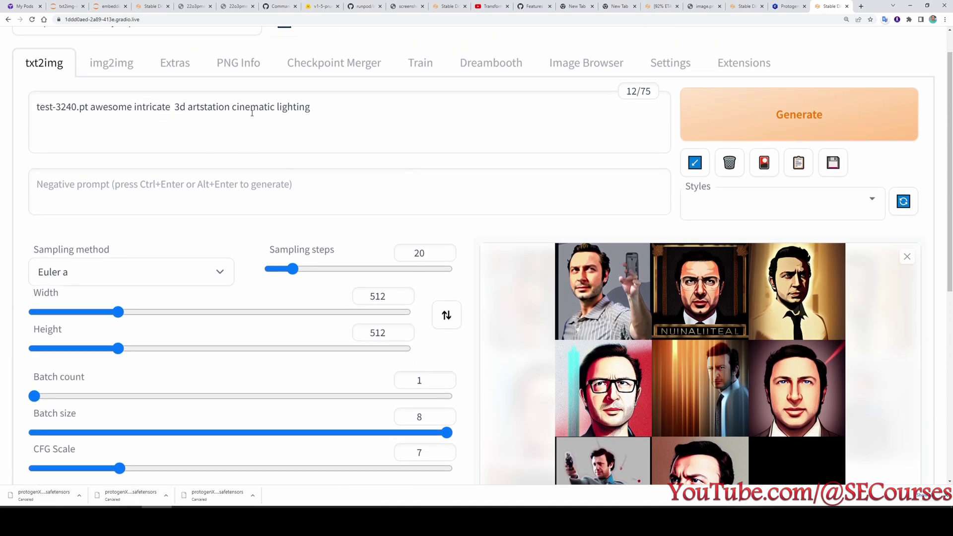
{"action": "scroll", "coordinate": [453, 345], "scroll_direction": "down", "scroll_amount": 3}
{"action": "scroll", "coordinate": [453, 344], "scroll_direction": "up", "scroll_amount": 1}
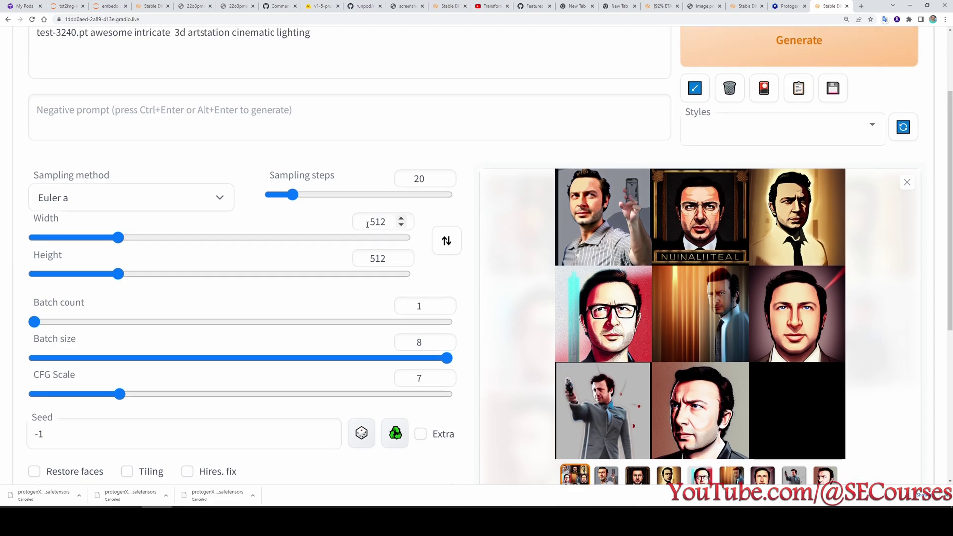
{"action": "scroll", "coordinate": [453, 345], "scroll_direction": "down", "scroll_amount": 1}
{"action": "left_click", "coordinate": [607, 441]}
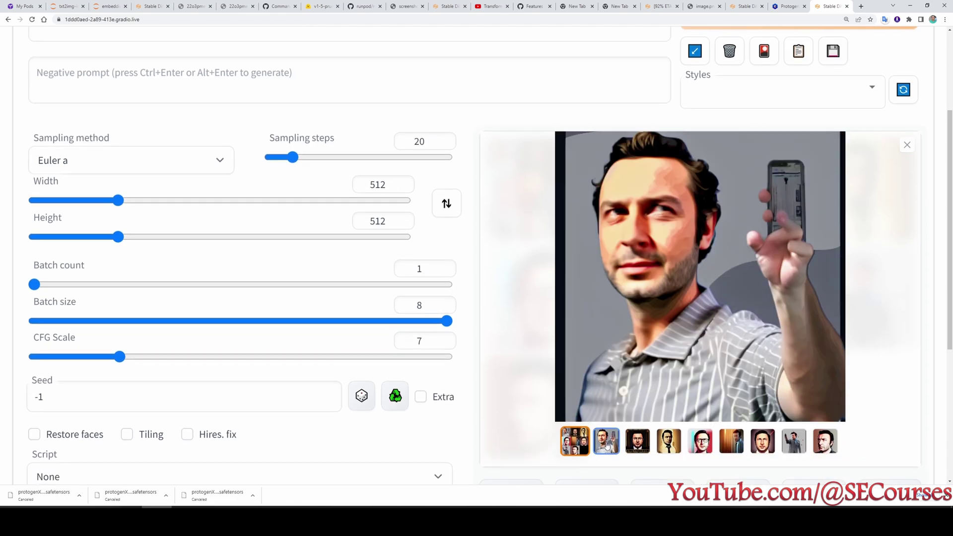
{"action": "left_click", "coordinate": [635, 440]}
{"action": "left_click", "coordinate": [669, 441]}
{"action": "left_click", "coordinate": [732, 441]}
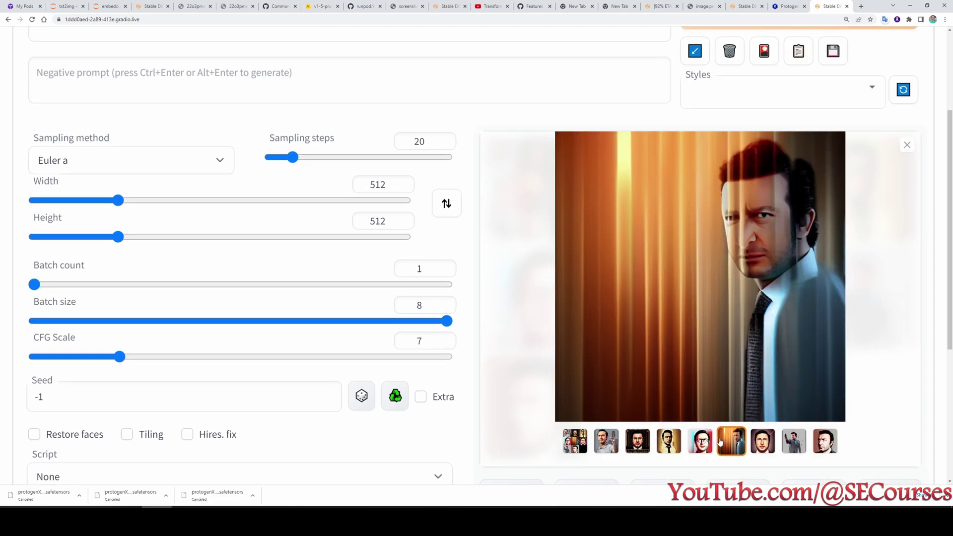
{"action": "left_click", "coordinate": [701, 442]}
{"action": "left_click", "coordinate": [731, 441]}
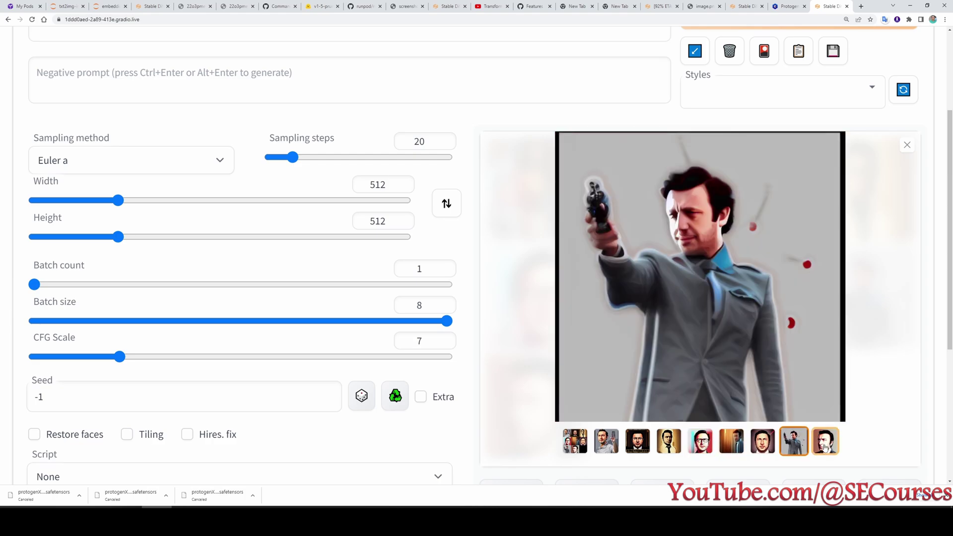
{"action": "left_click", "coordinate": [794, 440]}
{"action": "left_click", "coordinate": [826, 447]}
Keep protogenx34.safetensors as the checkpoint and start naming a new embedding.
{"action": "scroll", "coordinate": [697, 324], "scroll_direction": "up", "scroll_amount": 2}
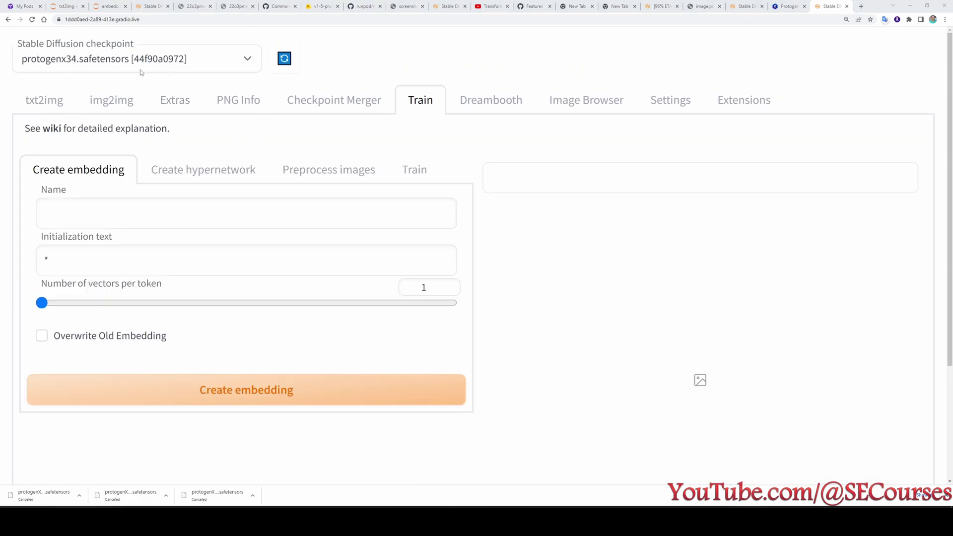
{"action": "left_click", "coordinate": [113, 70]}
{"action": "left_click", "coordinate": [74, 55]}
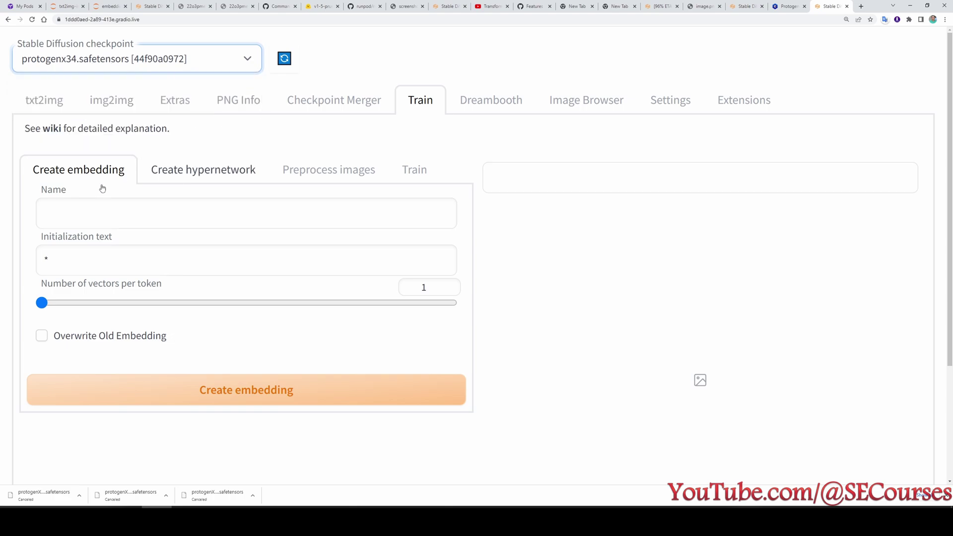
{"action": "left_click", "coordinate": [76, 201]}
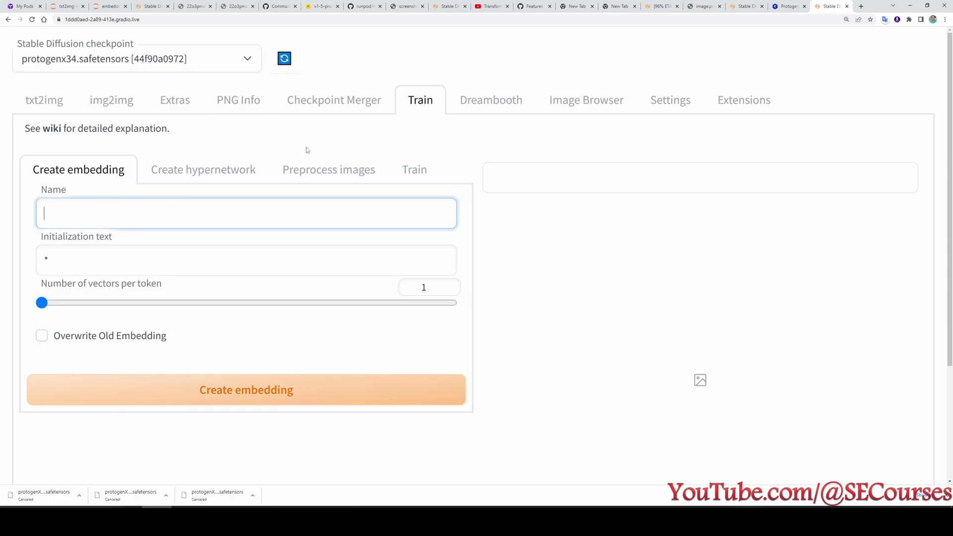
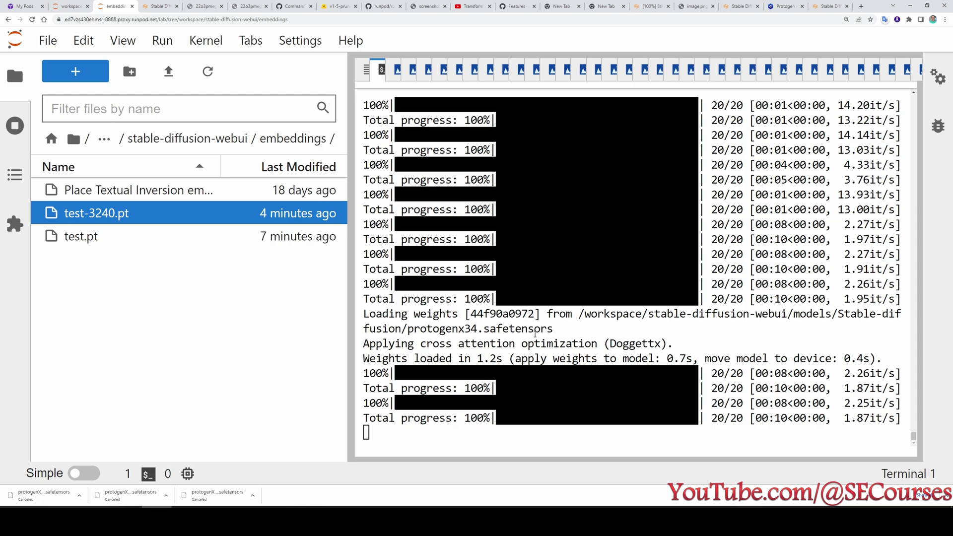
Switch to the JupyterLab workspace where Terminal 1 shows the web UI relaunching after the kill.
{"action": "left_click", "coordinate": [69, 6]}
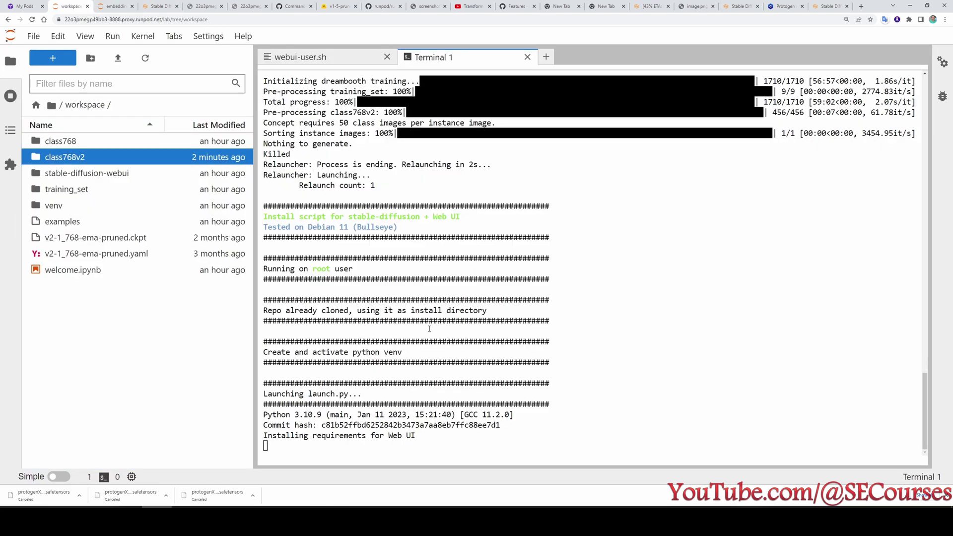
Check the 'Killed' message in the terminal output, then close the terminal.
{"action": "scroll", "coordinate": [435, 343], "scroll_direction": "up", "scroll_amount": 4}
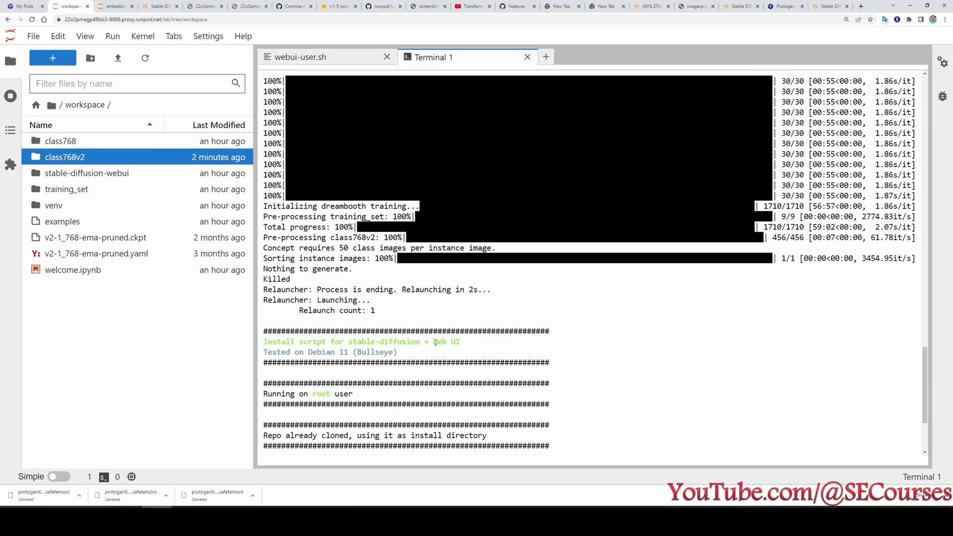
{"action": "double_click", "coordinate": [277, 279]}
{"action": "scroll", "coordinate": [400, 311], "scroll_direction": "down", "scroll_amount": 4}
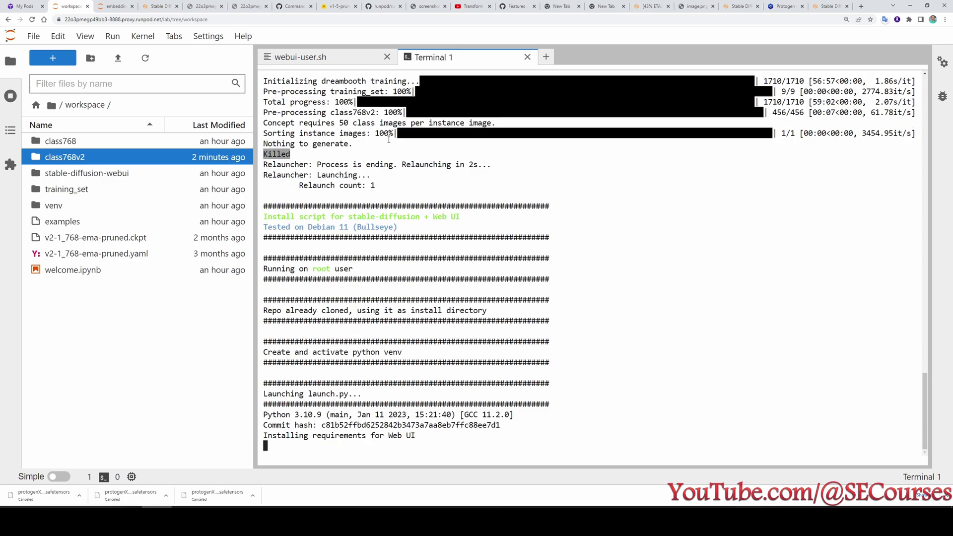
{"action": "left_click", "coordinate": [528, 56]}
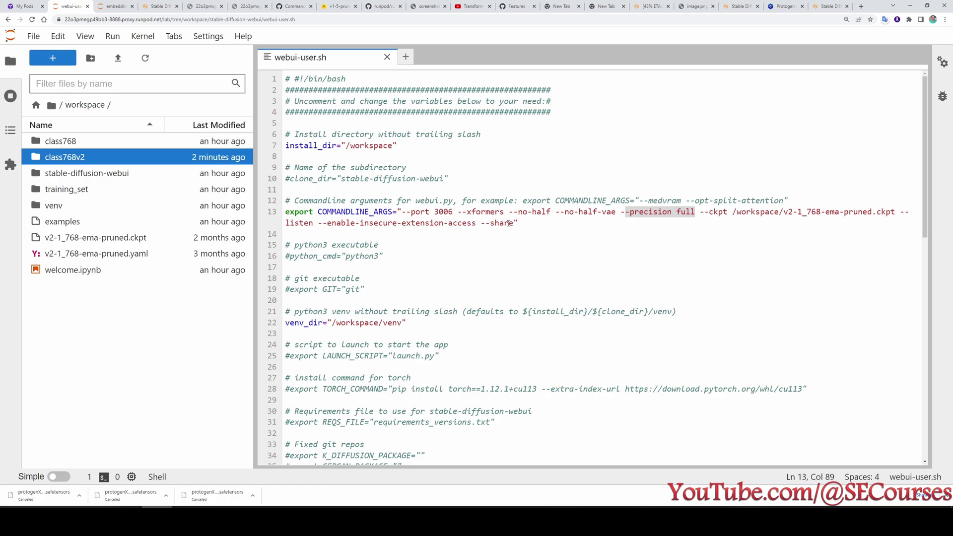
Remove --xformers from webui-user.sh, change the port from 3006 to 3007, and save.
{"action": "left_click_drag", "start_coordinate": [506, 212], "coordinate": [458, 212]}
{"action": "key", "text": "BackSpace"}
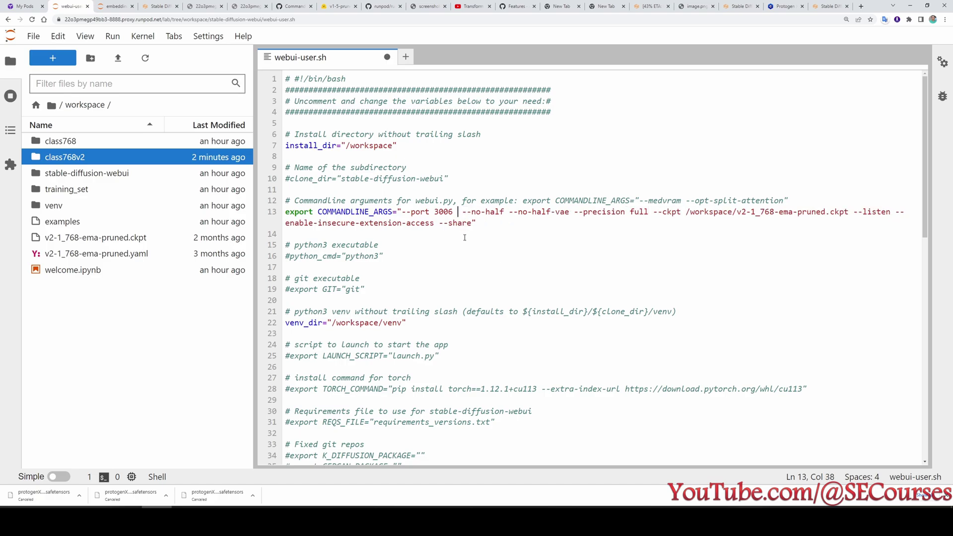
{"action": "key", "text": "BackSpace"}
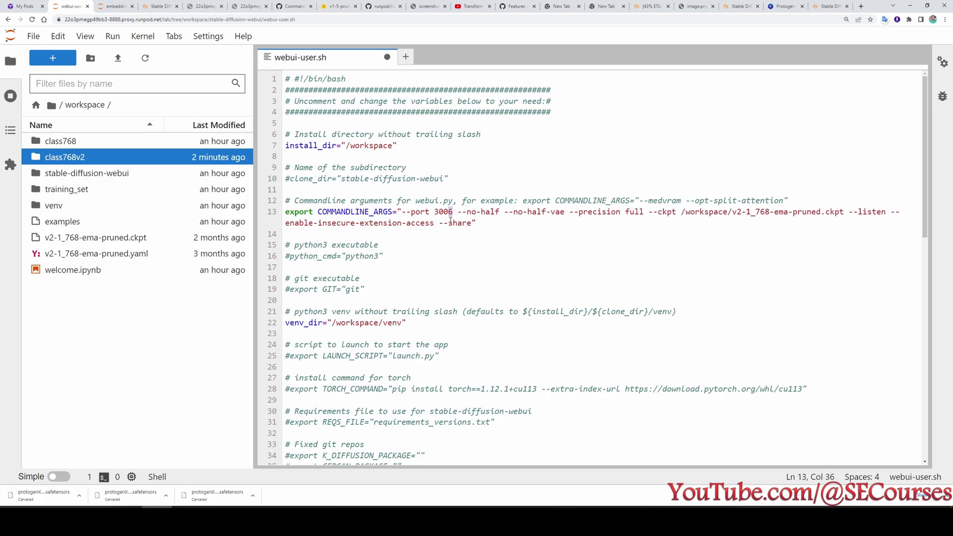
{"action": "type", "text": "7"}
{"action": "key", "text": "ctrl+s"}
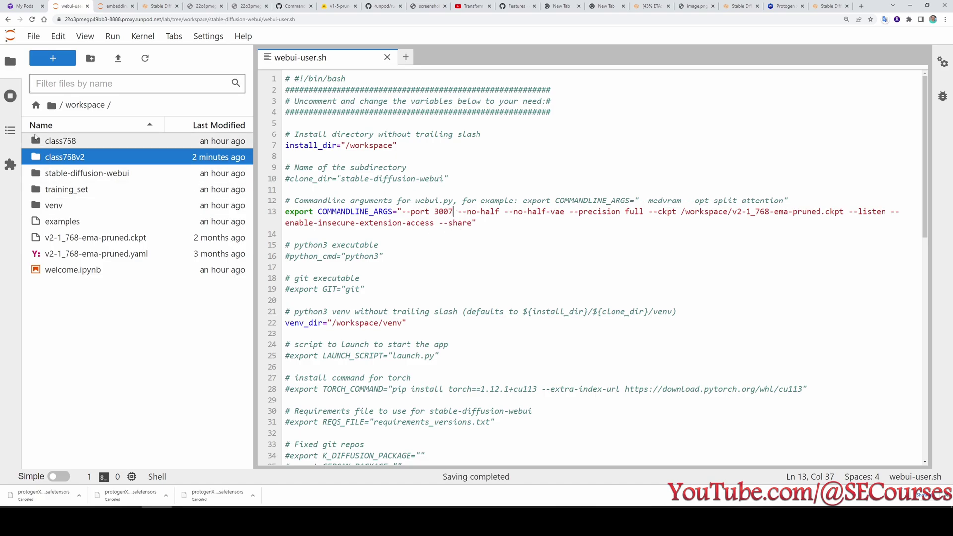
Shut down all running terminals from the Running panel.
{"action": "left_click", "coordinate": [11, 95]}
{"action": "left_click", "coordinate": [210, 138]}
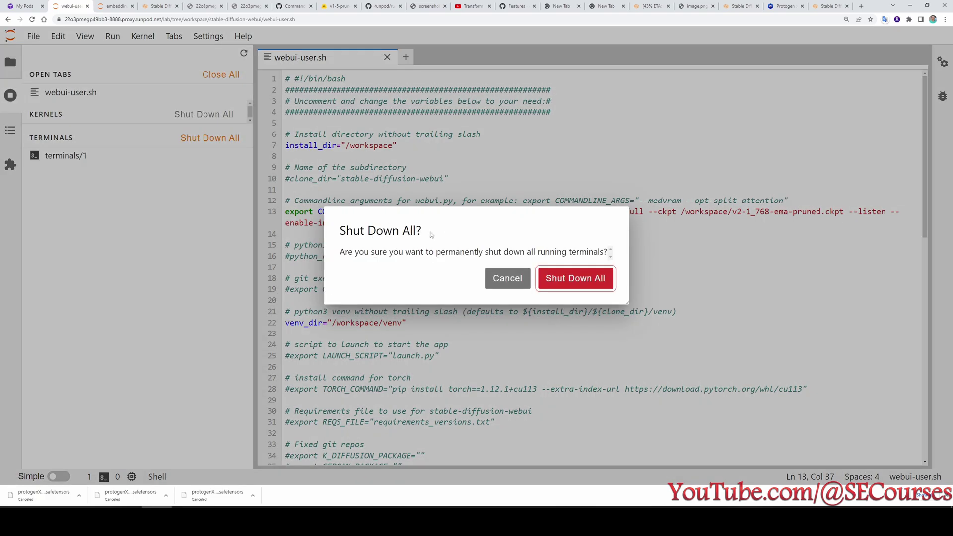
{"action": "left_click", "coordinate": [586, 286]}
{"action": "left_click", "coordinate": [10, 61]}
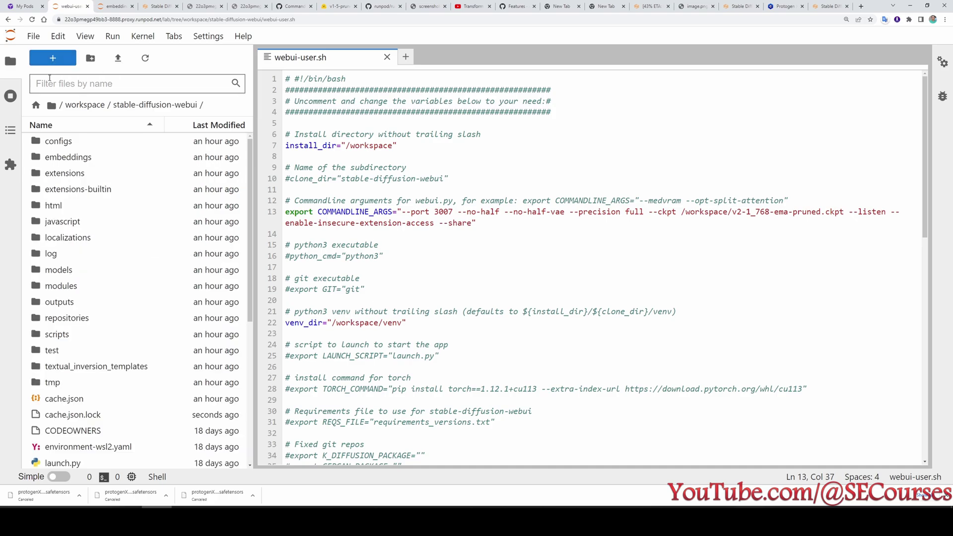
Launch the web UI in a new terminal and check the launch arguments in use.
{"action": "left_click", "coordinate": [56, 61]}
{"action": "double_click", "coordinate": [377, 425]}
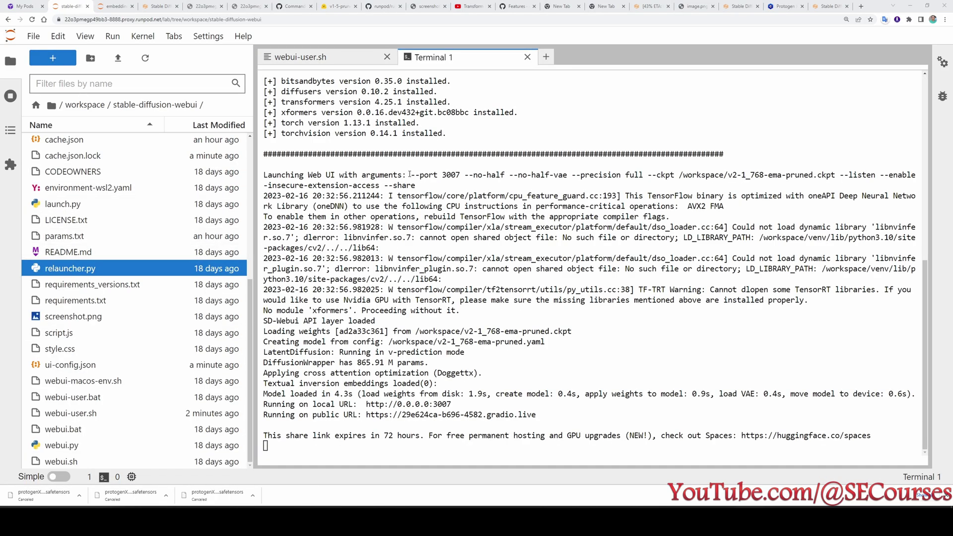
{"action": "left_click_drag", "start_coordinate": [410, 174], "coordinate": [430, 185]}
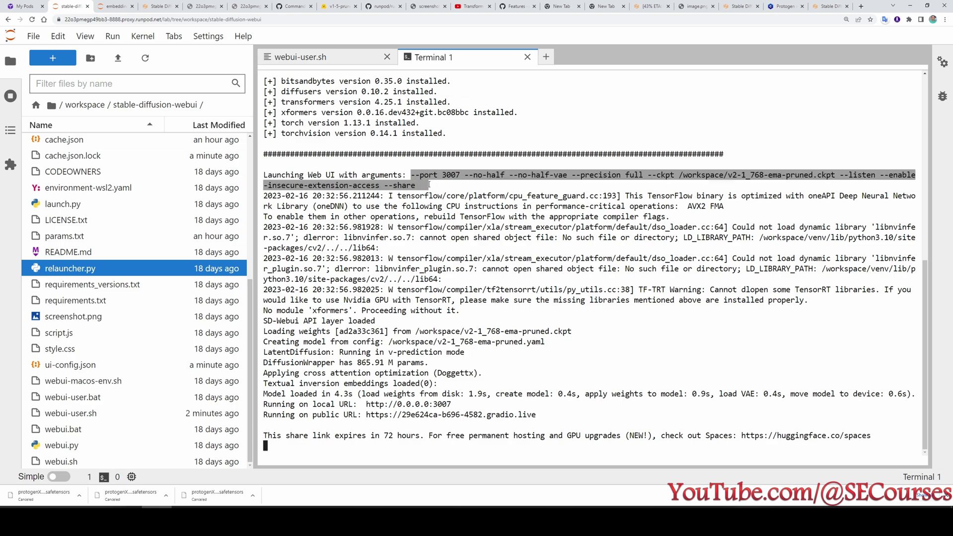
{"action": "scroll", "coordinate": [614, 214], "scroll_direction": "up", "scroll_amount": 2}
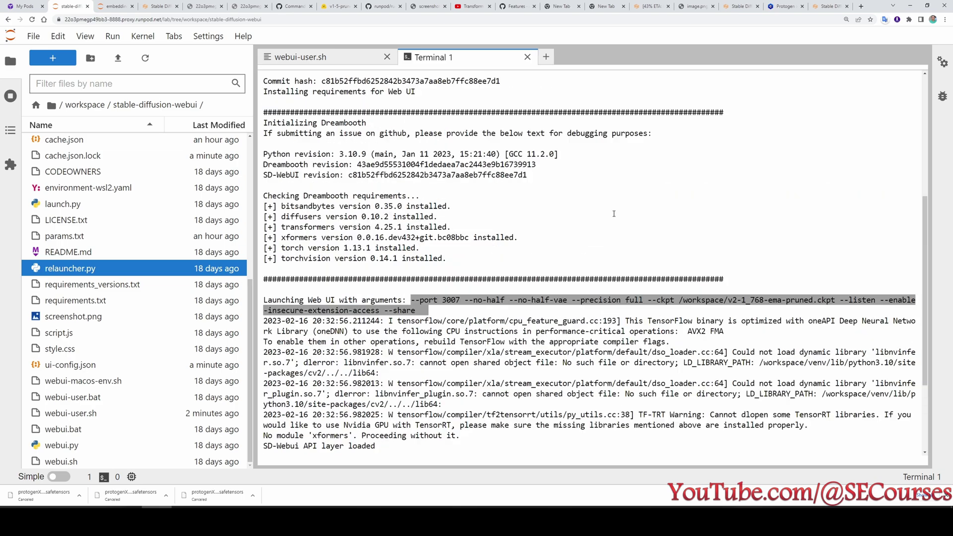
{"action": "scroll", "coordinate": [615, 214], "scroll_direction": "down", "scroll_amount": 2}
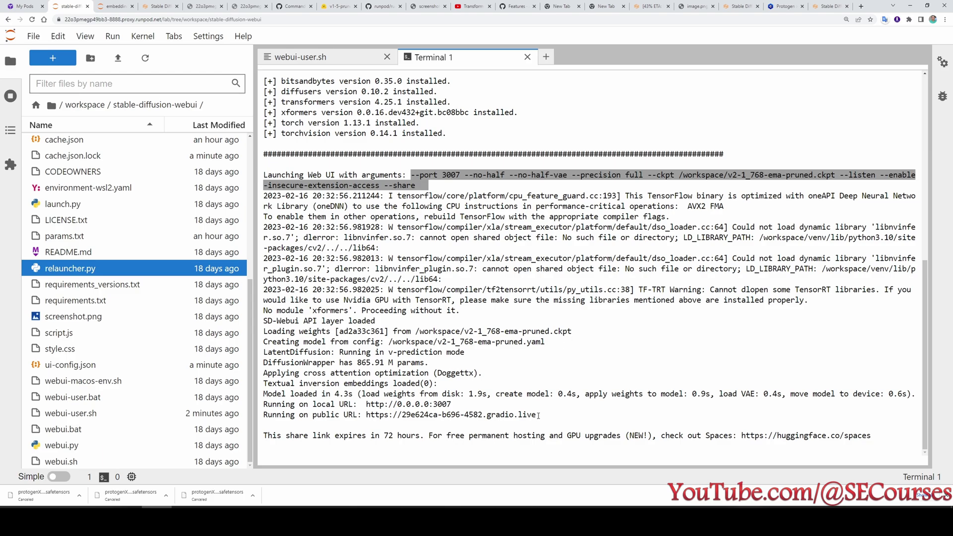
Copy the public gradio.live share link into a new browser tab.
{"action": "left_click_drag", "start_coordinate": [539, 415], "coordinate": [367, 416]}
{"action": "key", "text": "ctrl+c"}
{"action": "key", "text": "ctrl+t"}
Open the web UI from the share link and load the 'test' model's saved Dreambooth settings.
{"action": "key", "text": "ctrl+v"}
{"action": "key", "text": "Return"}
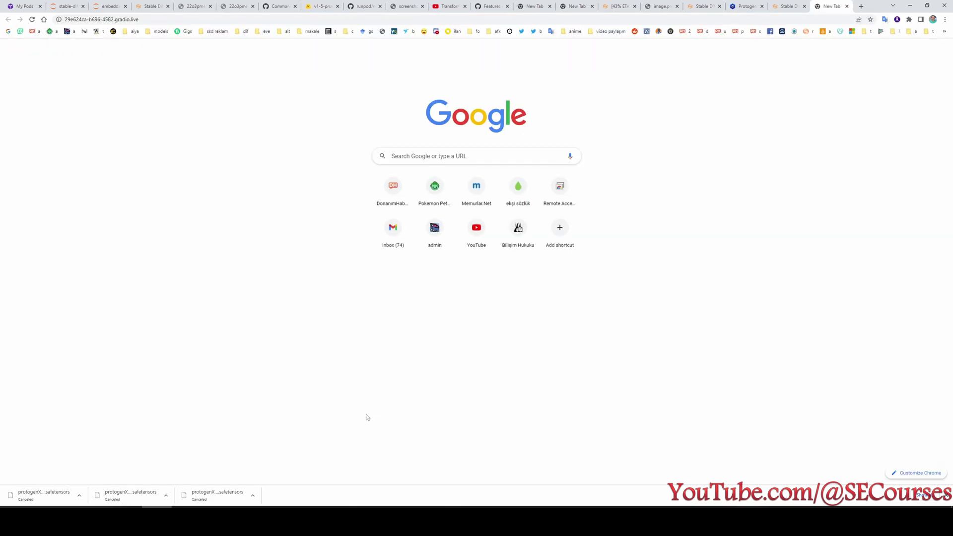
{"action": "left_click", "coordinate": [155, 192]}
{"action": "left_click", "coordinate": [129, 213]}
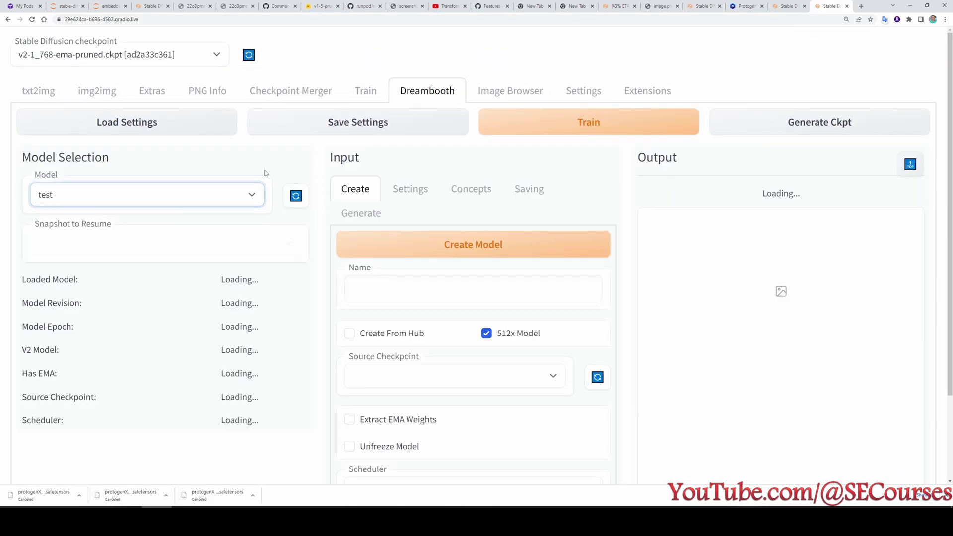
{"action": "left_click", "coordinate": [131, 125]}
Review the training settings including Advanced options, start training, and return to the terminal output.
{"action": "left_click", "coordinate": [410, 188]}
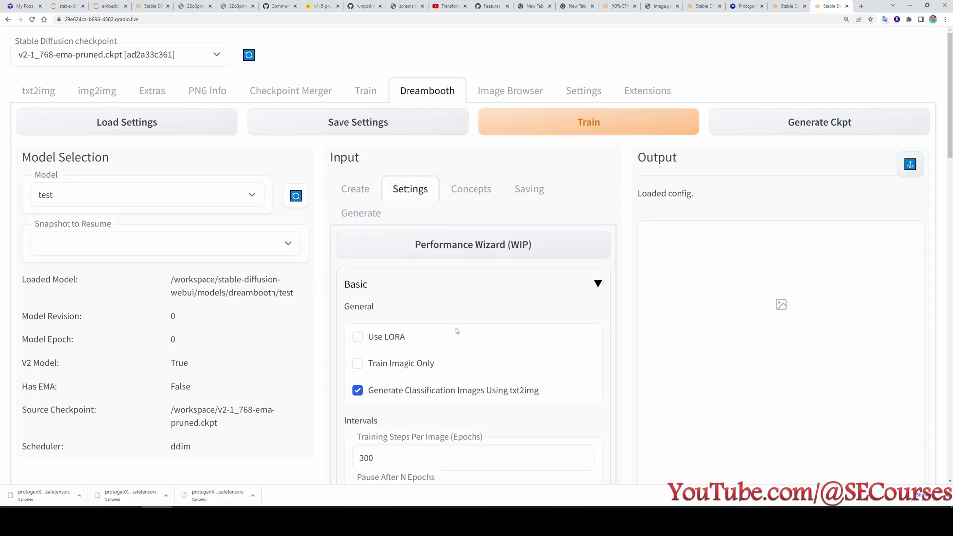
{"action": "scroll", "coordinate": [456, 330], "scroll_direction": "down", "scroll_amount": 14}
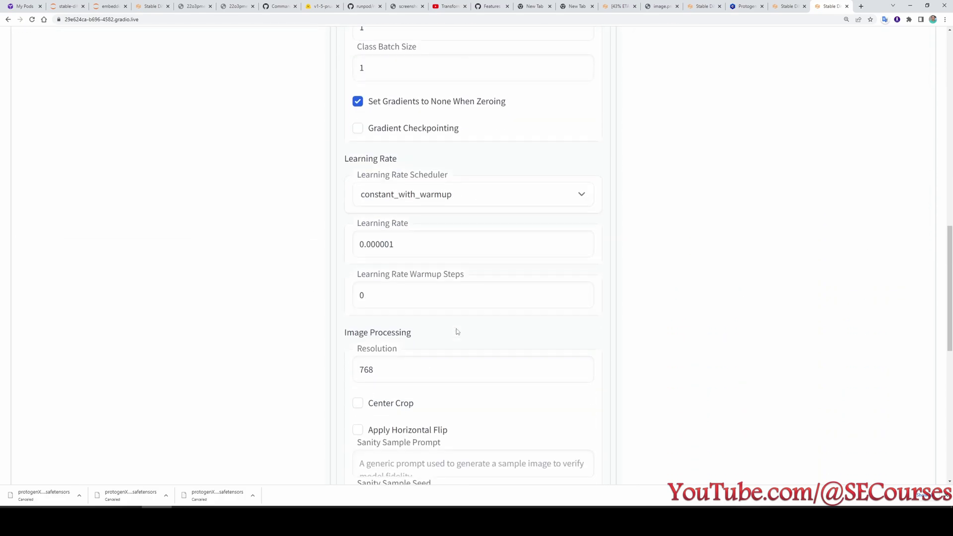
{"action": "scroll", "coordinate": [457, 331], "scroll_direction": "down", "scroll_amount": 9}
{"action": "scroll", "coordinate": [461, 340], "scroll_direction": "up", "scroll_amount": 4}
{"action": "scroll", "coordinate": [445, 411], "scroll_direction": "down", "scroll_amount": 4}
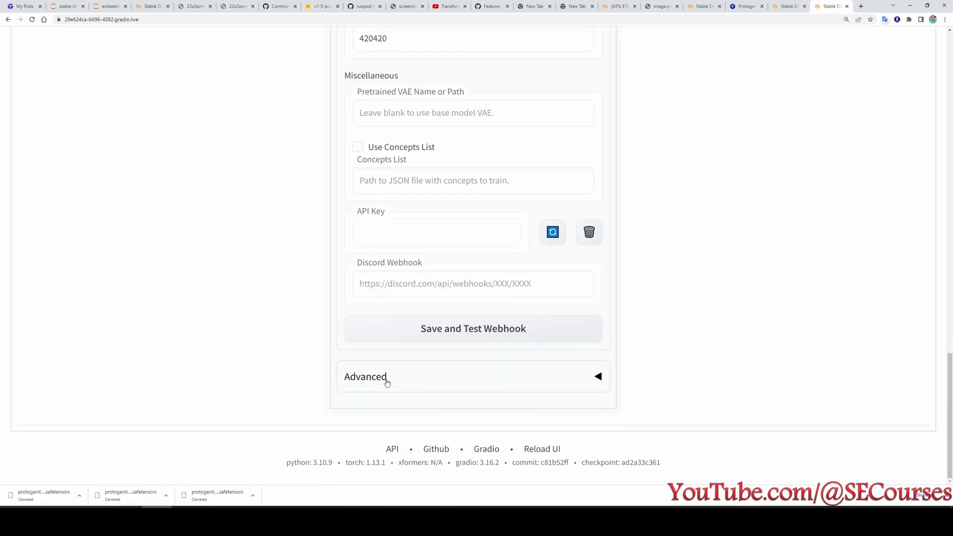
{"action": "left_click", "coordinate": [387, 383]}
{"action": "scroll", "coordinate": [630, 446], "scroll_direction": "down", "scroll_amount": 2}
{"action": "scroll", "coordinate": [630, 445], "scroll_direction": "up", "scroll_amount": 20}
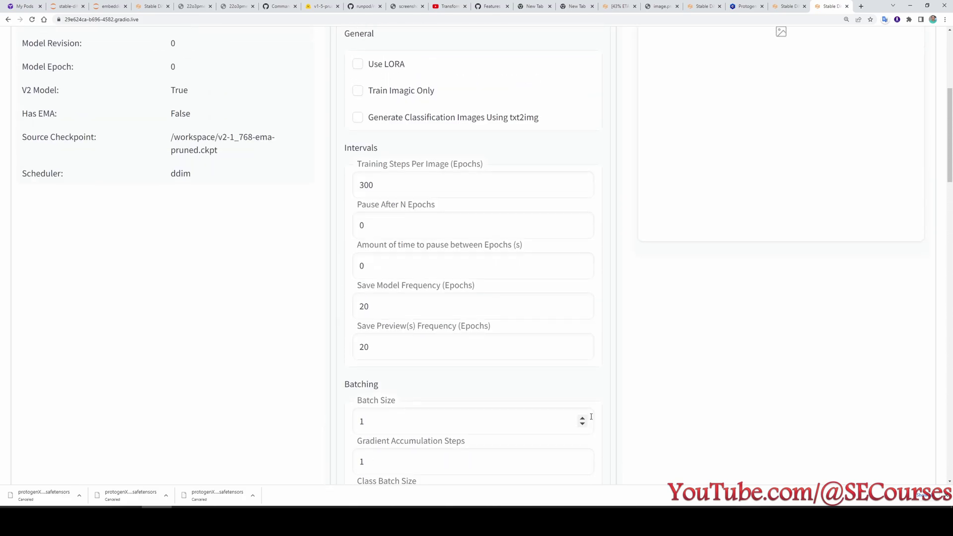
{"action": "scroll", "coordinate": [591, 417], "scroll_direction": "up", "scroll_amount": 6}
{"action": "left_click", "coordinate": [476, 199]}
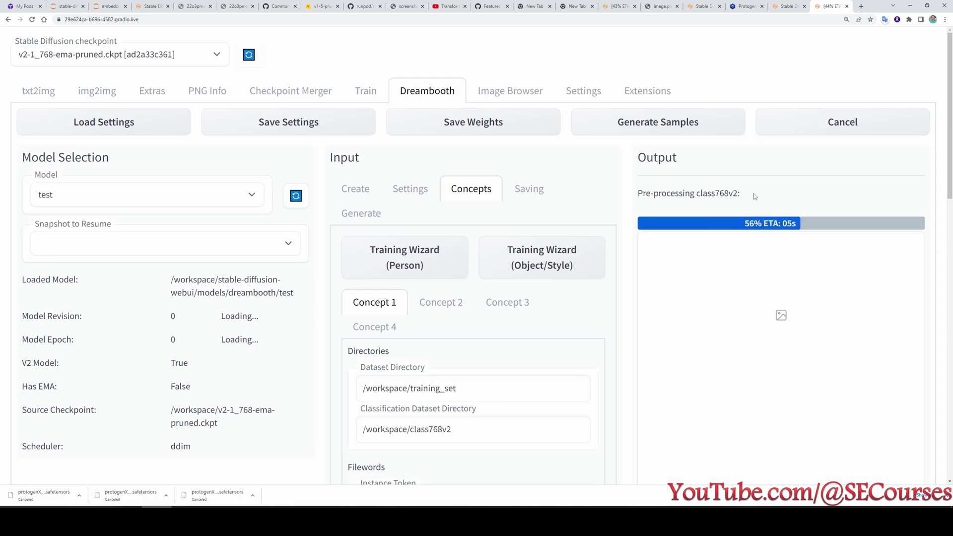
{"action": "left_click", "coordinate": [65, 6]}
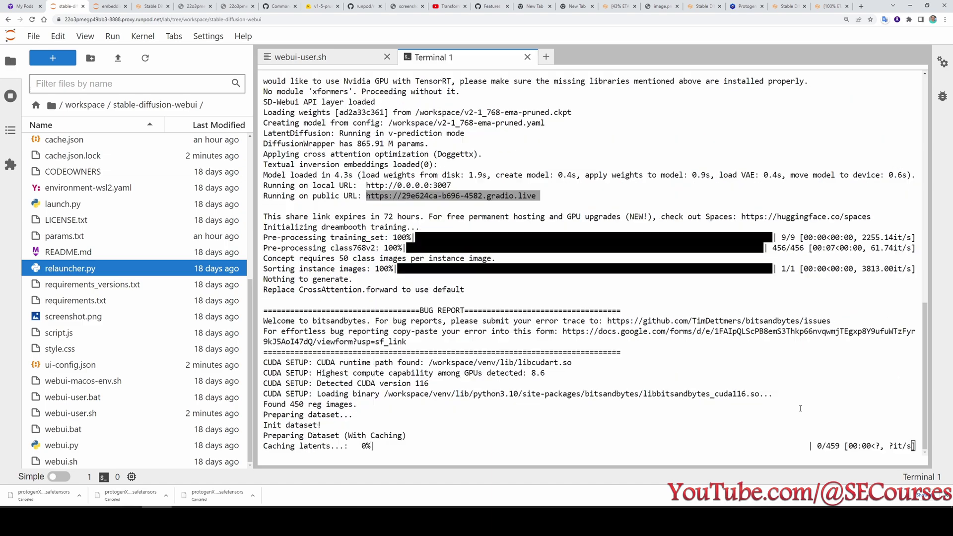
Inspect the terminal log, from the 456/456 class image count to the CUDA OutOfMemoryError traceback.
{"action": "double_click", "coordinate": [778, 252]}
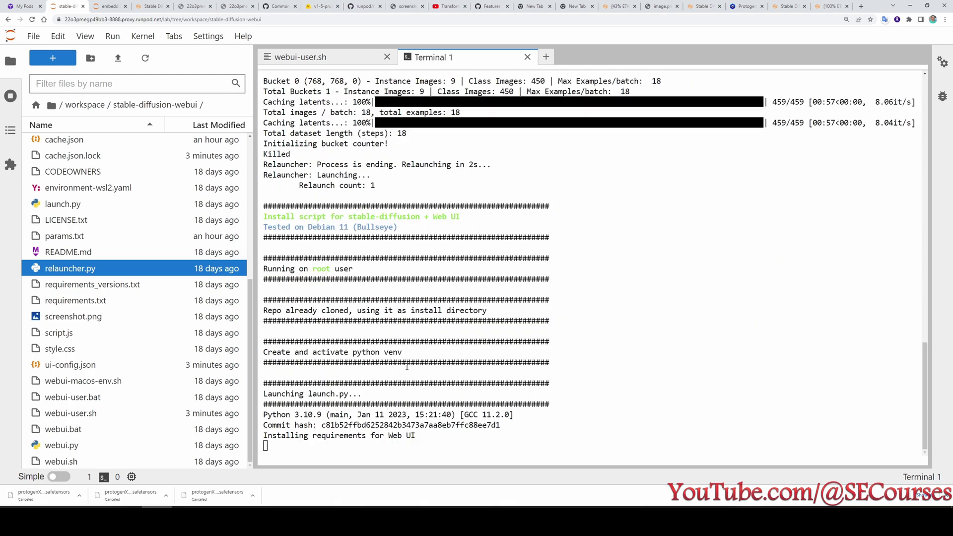
{"action": "scroll", "coordinate": [407, 366], "scroll_direction": "up", "scroll_amount": 4}
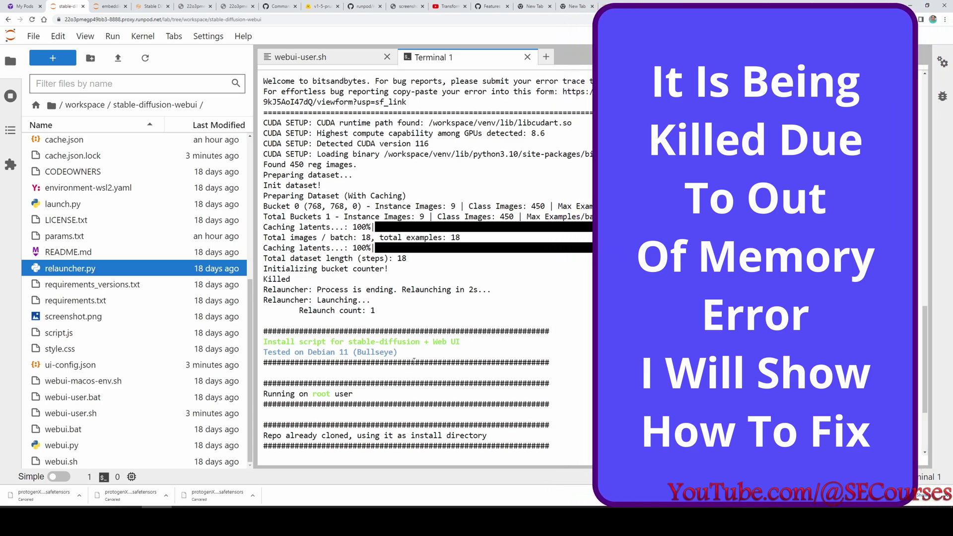
{"action": "scroll", "coordinate": [414, 361], "scroll_direction": "down", "scroll_amount": 4}
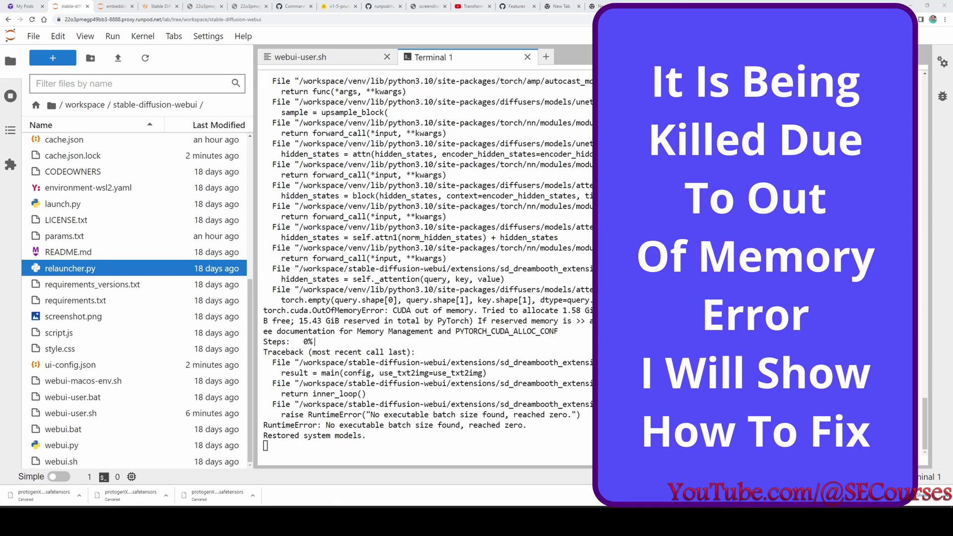
{"action": "scroll", "coordinate": [506, 407], "scroll_direction": "up", "scroll_amount": 14}
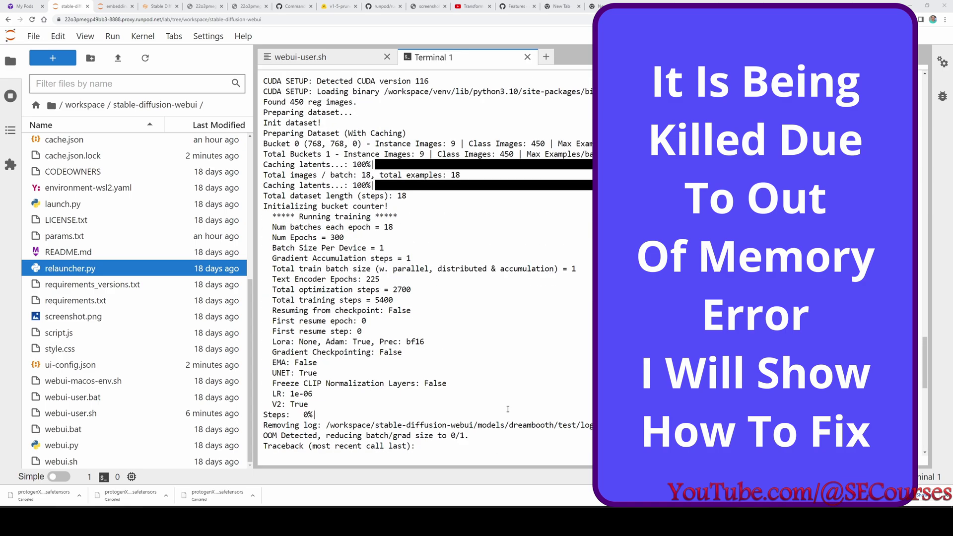
{"action": "scroll", "coordinate": [508, 410], "scroll_direction": "down", "scroll_amount": 10}
{"action": "scroll", "coordinate": [508, 409], "scroll_direction": "down", "scroll_amount": 3}
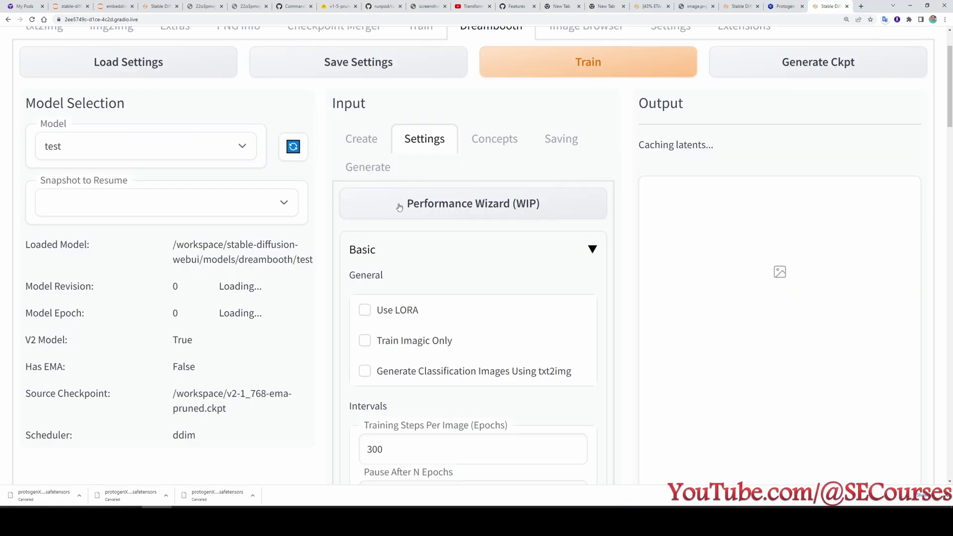
Set Mixed Precision to fp16 in the Dreambooth Advanced settings.
{"action": "scroll", "coordinate": [443, 373], "scroll_direction": "down", "scroll_amount": 20}
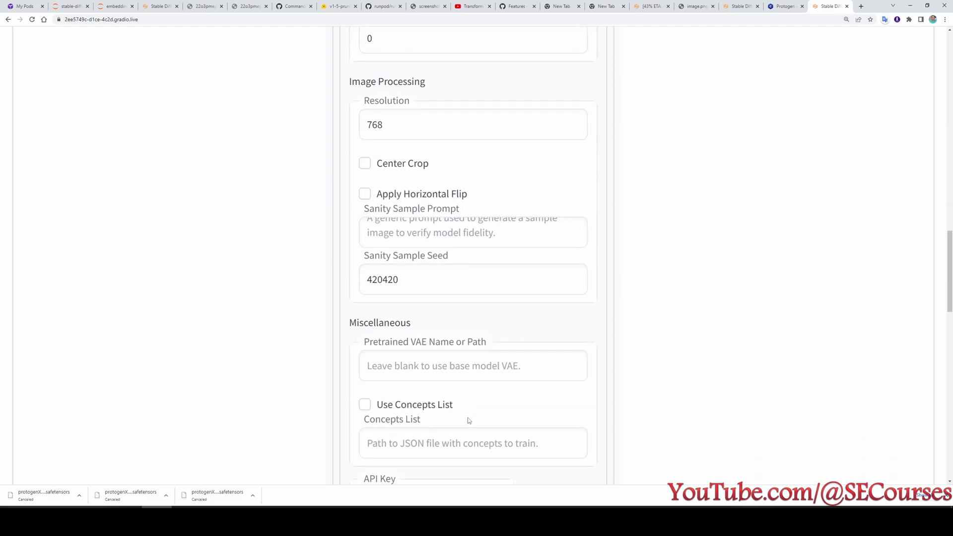
{"action": "scroll", "coordinate": [417, 355], "scroll_direction": "down", "scroll_amount": 10}
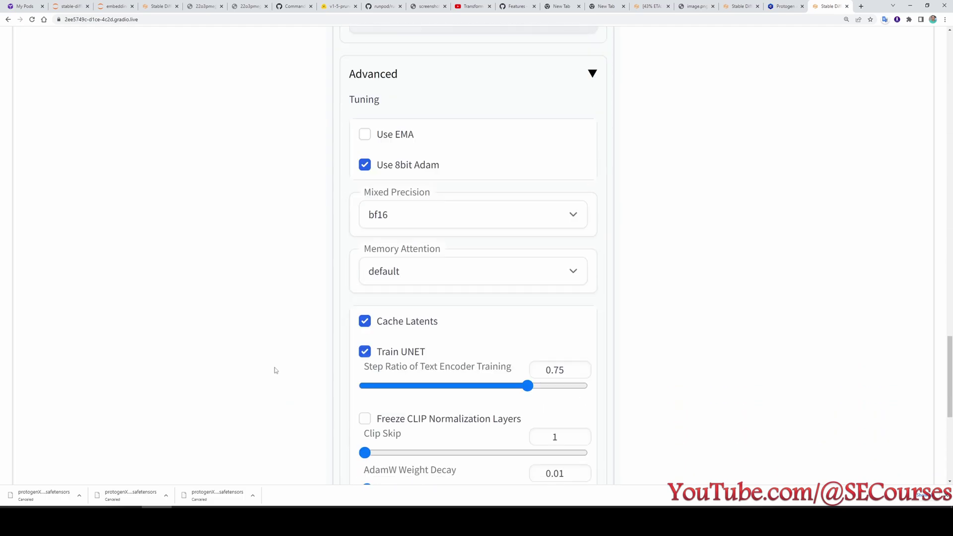
{"action": "scroll", "coordinate": [276, 370], "scroll_direction": "up", "scroll_amount": 2}
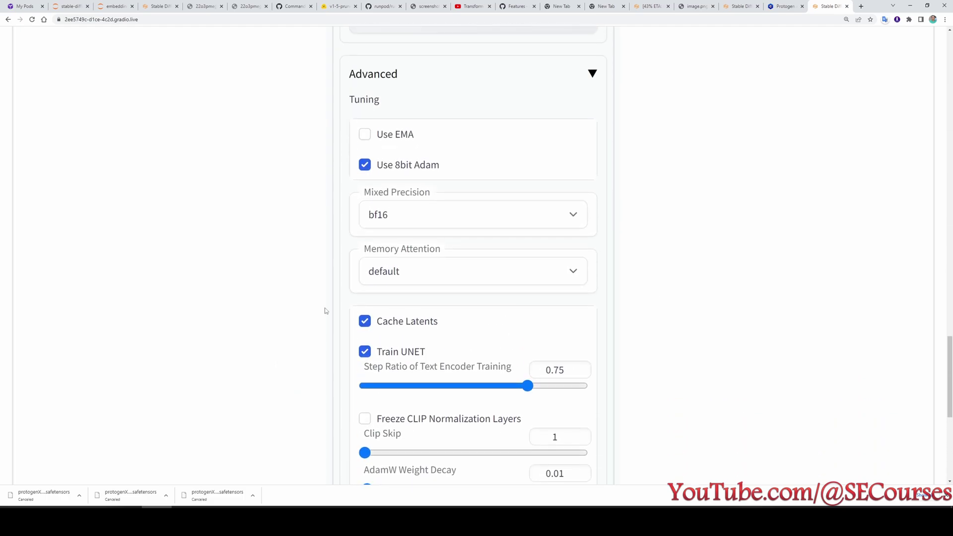
{"action": "left_click", "coordinate": [406, 215]}
{"action": "left_click", "coordinate": [392, 249]}
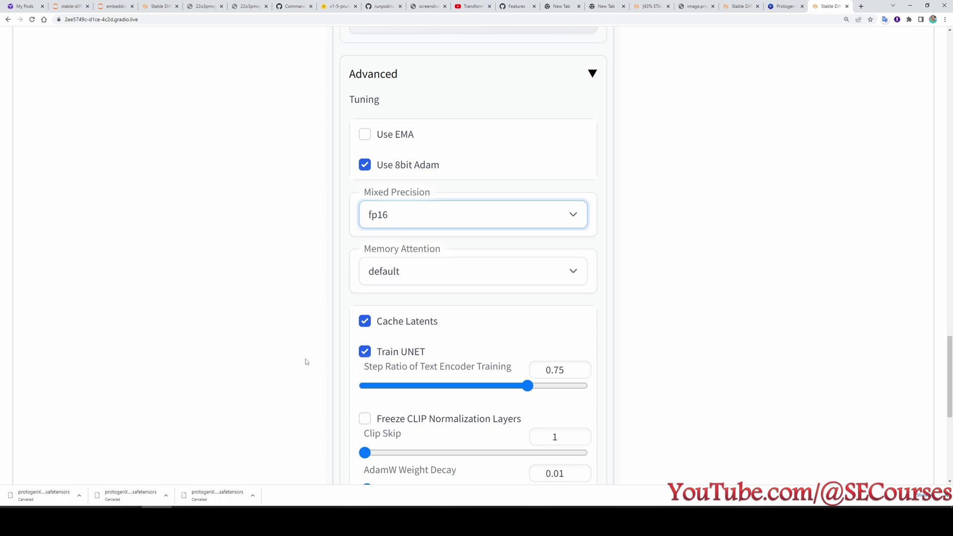
Enable Gradient Checkpointing under Batching.
{"action": "scroll", "coordinate": [307, 362], "scroll_direction": "down", "scroll_amount": 1}
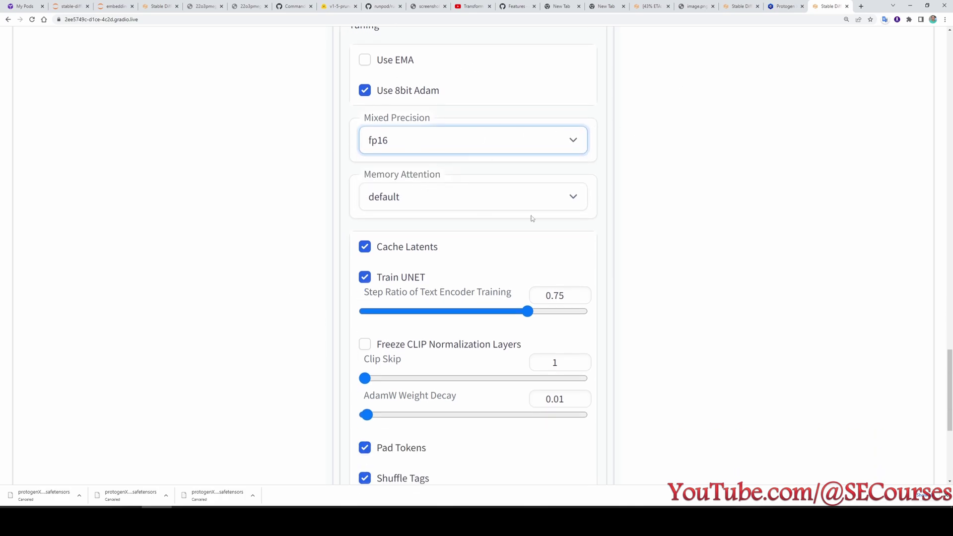
{"action": "scroll", "coordinate": [688, 319], "scroll_direction": "down", "scroll_amount": 4}
{"action": "scroll", "coordinate": [677, 401], "scroll_direction": "up", "scroll_amount": 2}
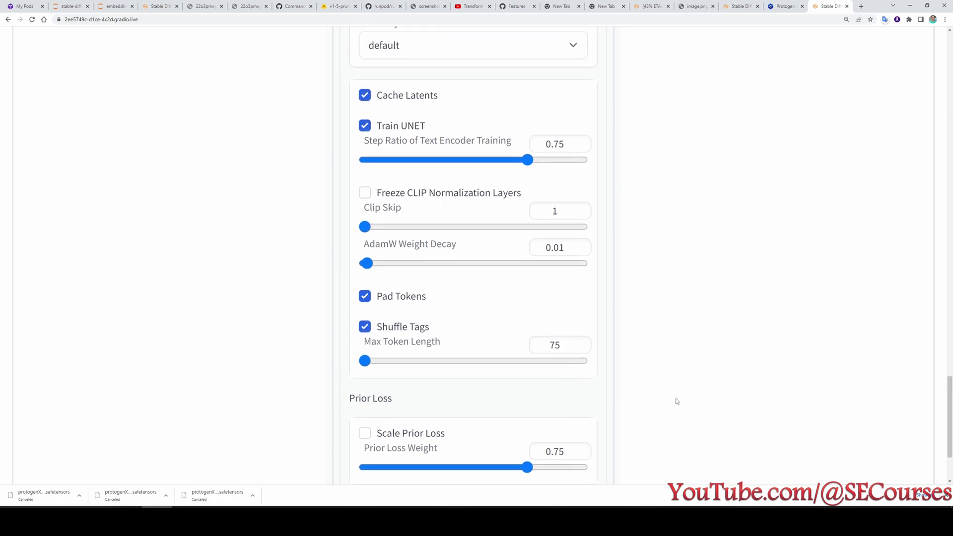
{"action": "scroll", "coordinate": [678, 401], "scroll_direction": "up", "scroll_amount": 2}
{"action": "scroll", "coordinate": [673, 403], "scroll_direction": "up", "scroll_amount": 10}
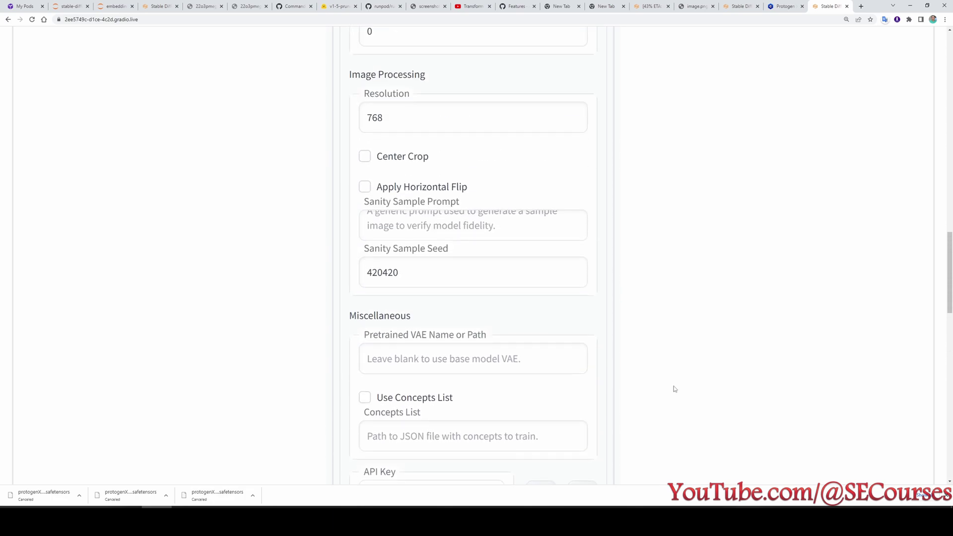
{"action": "scroll", "coordinate": [674, 389], "scroll_direction": "up", "scroll_amount": 1}
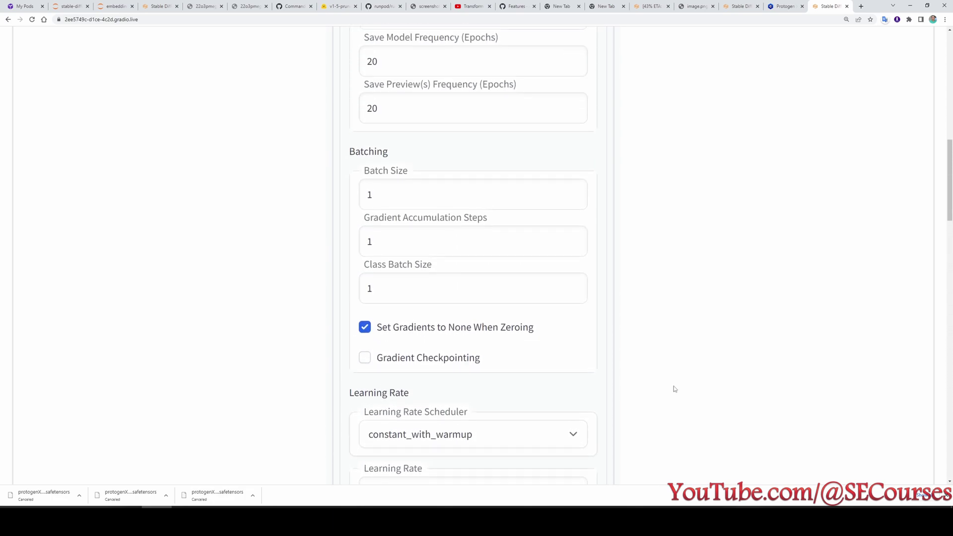
{"action": "left_click", "coordinate": [403, 364]}
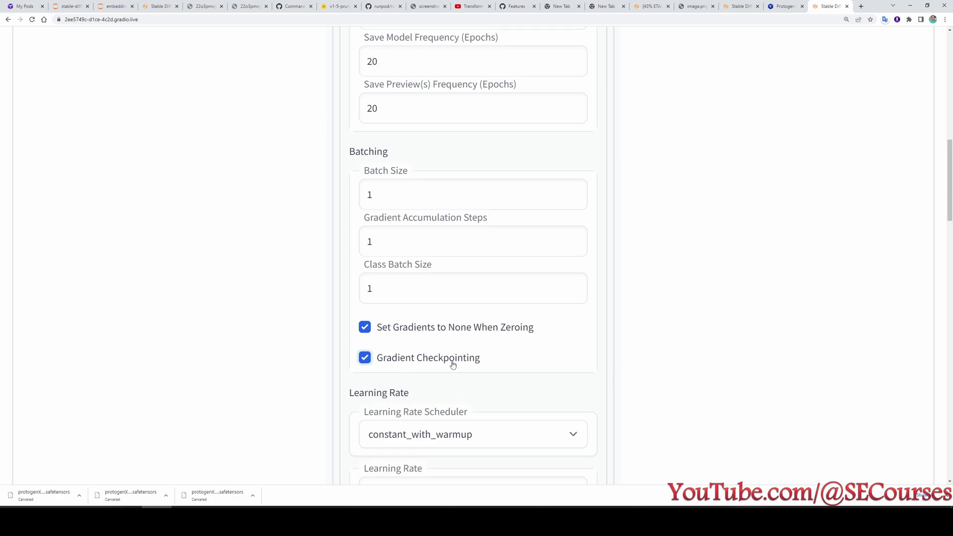
{"action": "scroll", "coordinate": [453, 366], "scroll_direction": "up", "scroll_amount": 15}
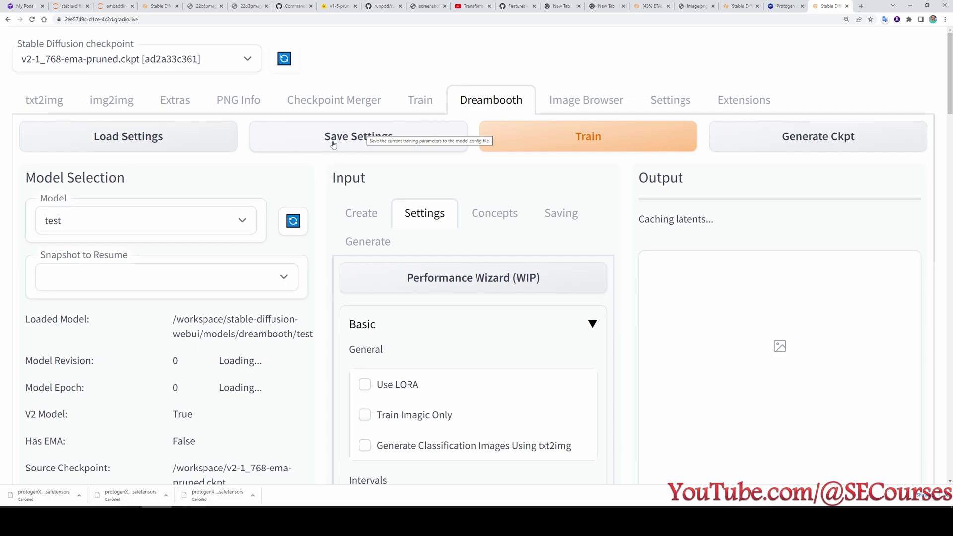
Save and reload the fp16 settings, refresh the page, select model 'test' and start training.
{"action": "left_click", "coordinate": [339, 143]}
{"action": "left_click", "coordinate": [191, 143]}
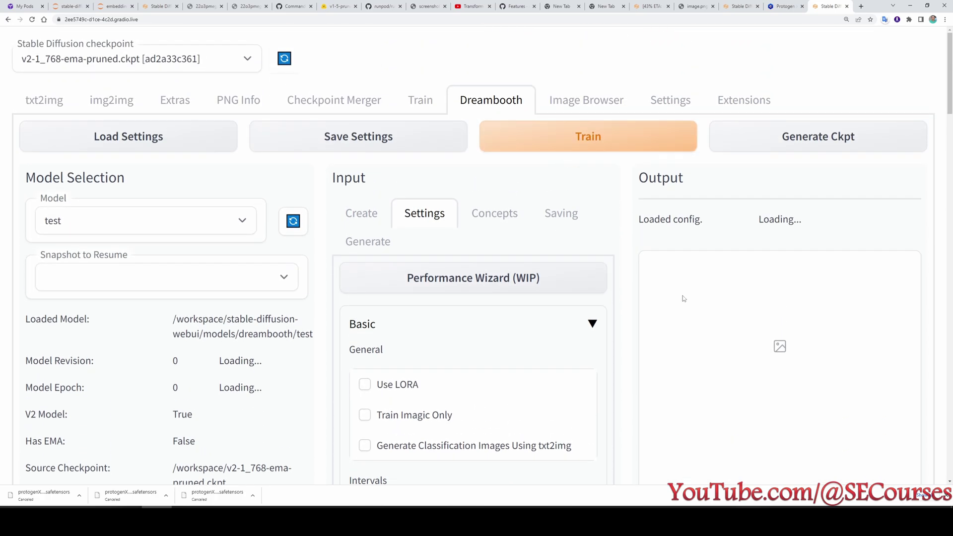
{"action": "left_click", "coordinate": [32, 19]}
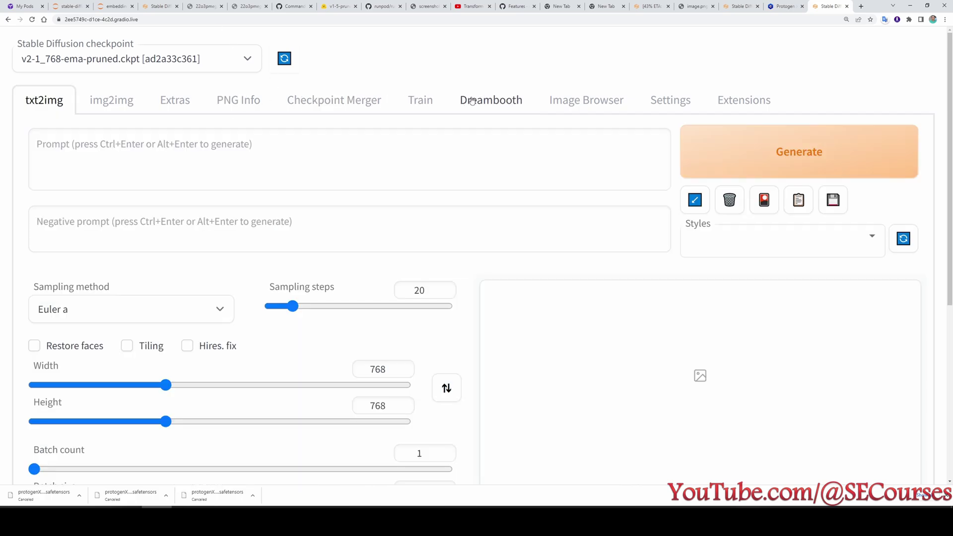
{"action": "left_click", "coordinate": [473, 101]}
{"action": "left_click", "coordinate": [144, 227]}
{"action": "left_click", "coordinate": [127, 244]}
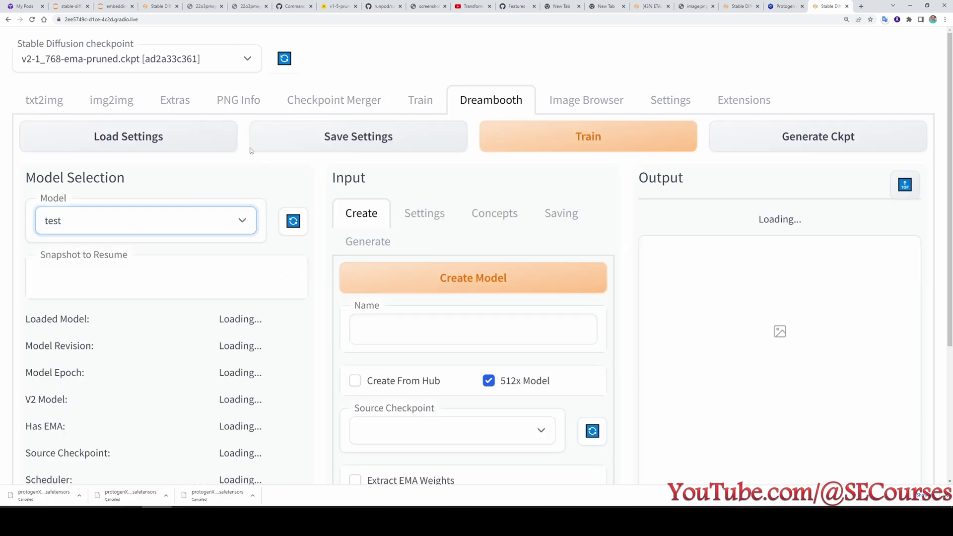
{"action": "left_click", "coordinate": [555, 141]}
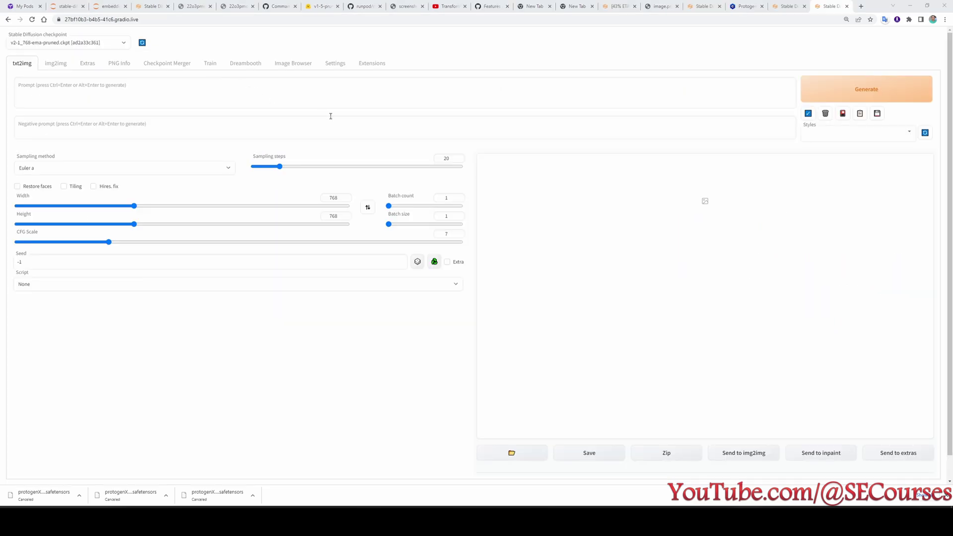
Zoom the page in and select the 'test' model in the Dreambooth tab.
{"action": "key", "text": "ctrl+plus"}
{"action": "key", "text": "ctrl+plus"}
{"action": "key", "text": "ctrl+plus"}
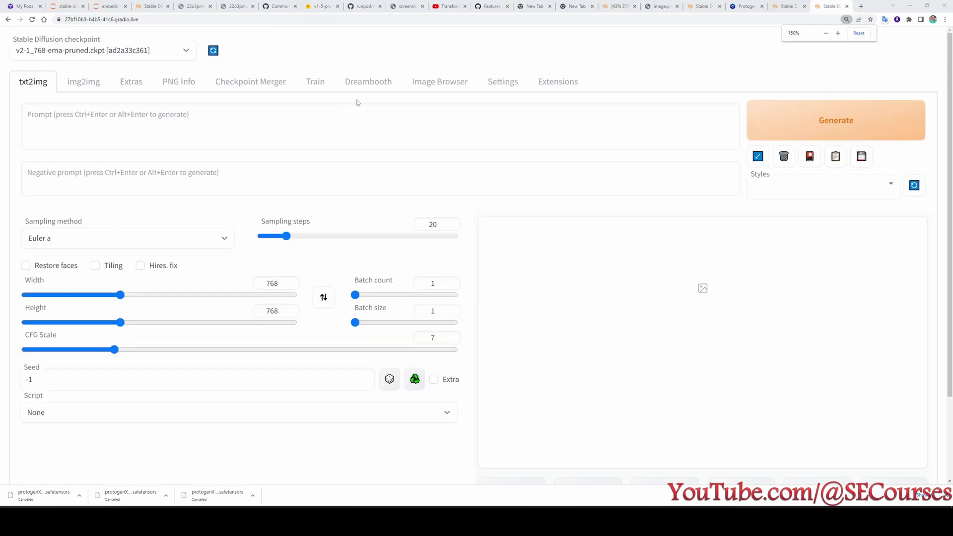
{"action": "left_click", "coordinate": [356, 81]}
{"action": "left_click", "coordinate": [126, 175]}
{"action": "left_click", "coordinate": [95, 187]}
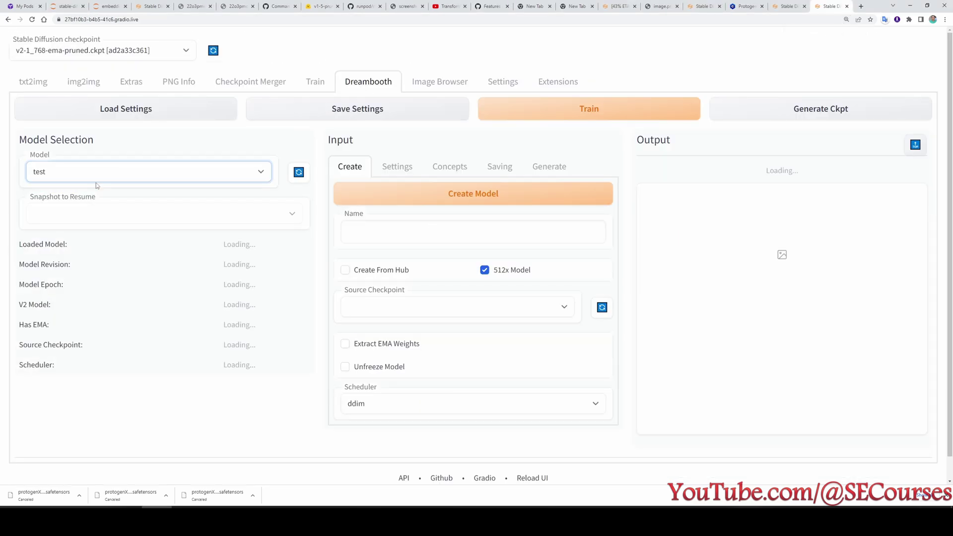
Confirm Advanced settings keep fp16 and Gradient Checkpointing, check Concepts, and start training.
{"action": "left_click", "coordinate": [397, 166]}
{"action": "scroll", "coordinate": [372, 179], "scroll_direction": "down", "scroll_amount": 5}
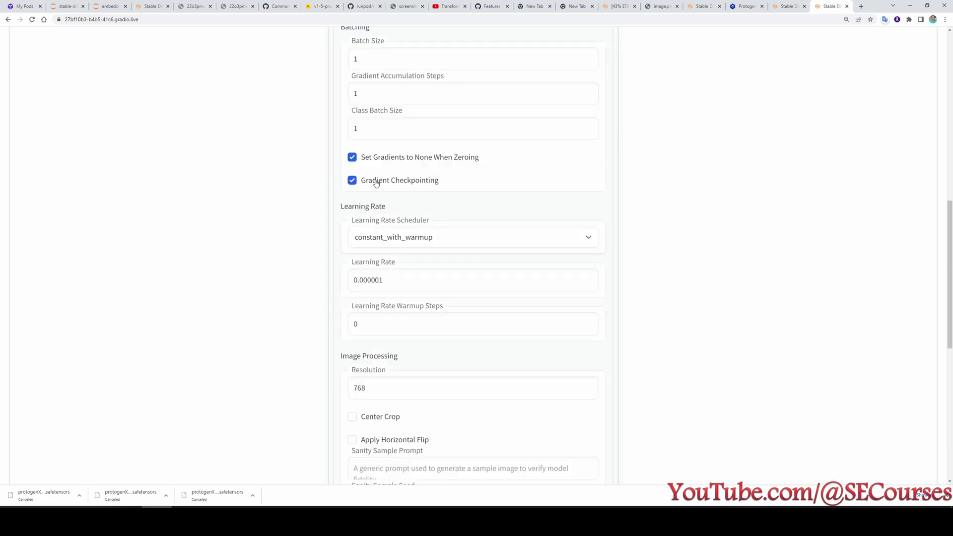
{"action": "scroll", "coordinate": [481, 368], "scroll_direction": "down", "scroll_amount": 10}
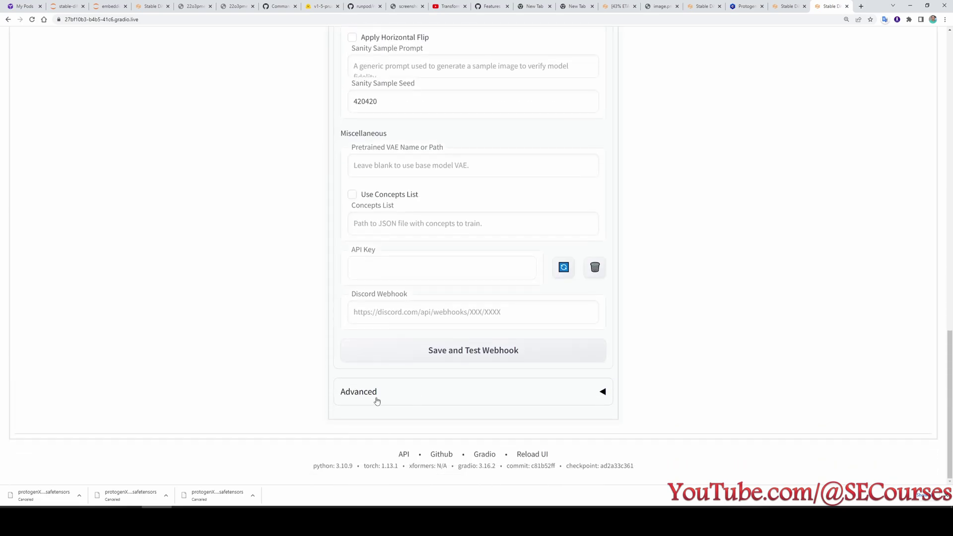
{"action": "left_click", "coordinate": [377, 400]}
{"action": "scroll", "coordinate": [376, 400], "scroll_direction": "down", "scroll_amount": 3}
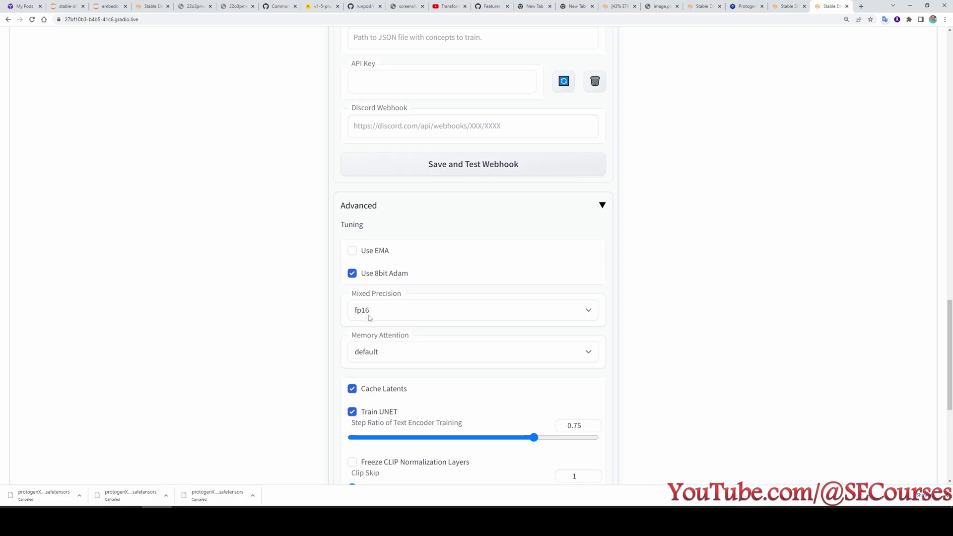
{"action": "scroll", "coordinate": [369, 318], "scroll_direction": "down", "scroll_amount": 3}
{"action": "left_click", "coordinate": [395, 204]}
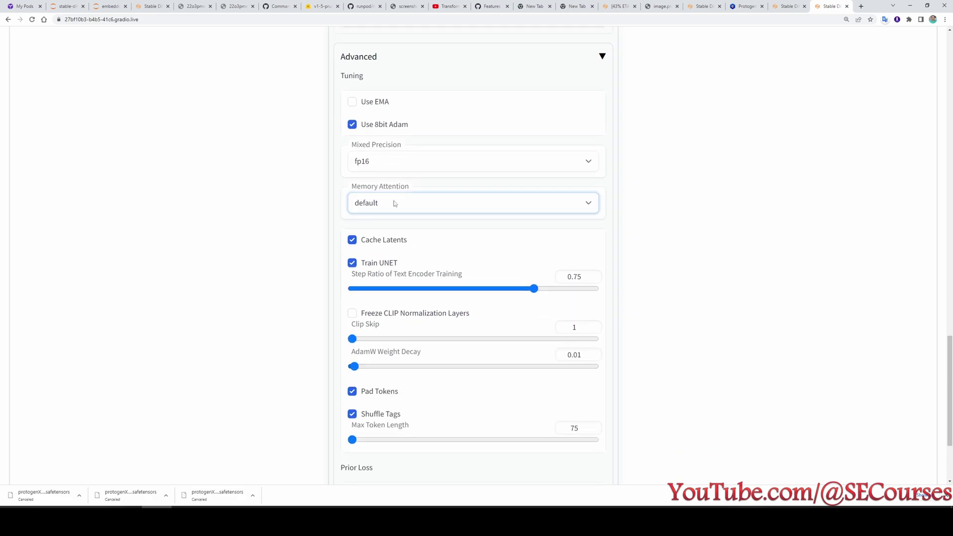
{"action": "scroll", "coordinate": [449, 403], "scroll_direction": "down", "scroll_amount": 1}
{"action": "scroll", "coordinate": [516, 385], "scroll_direction": "up", "scroll_amount": 20}
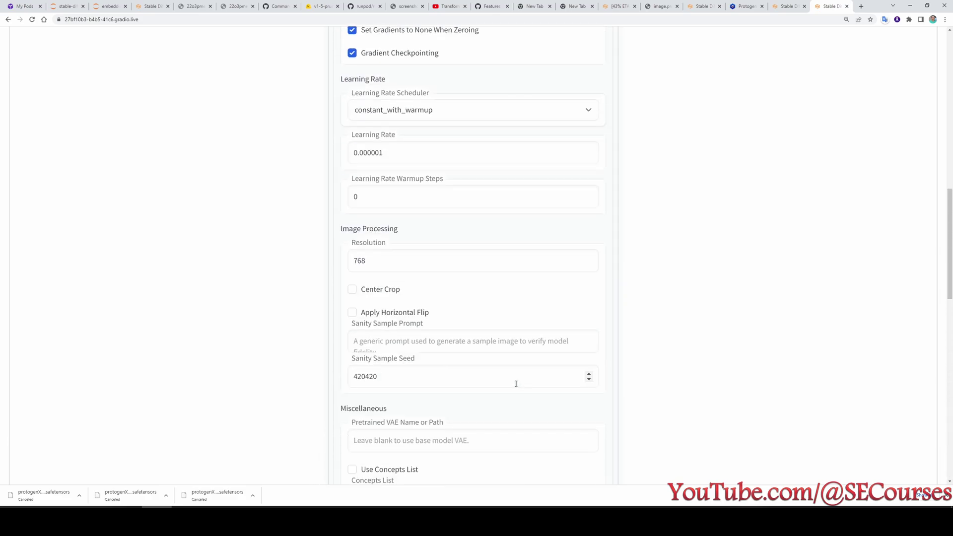
{"action": "scroll", "coordinate": [490, 358], "scroll_direction": "up", "scroll_amount": 5}
{"action": "left_click", "coordinate": [447, 170]}
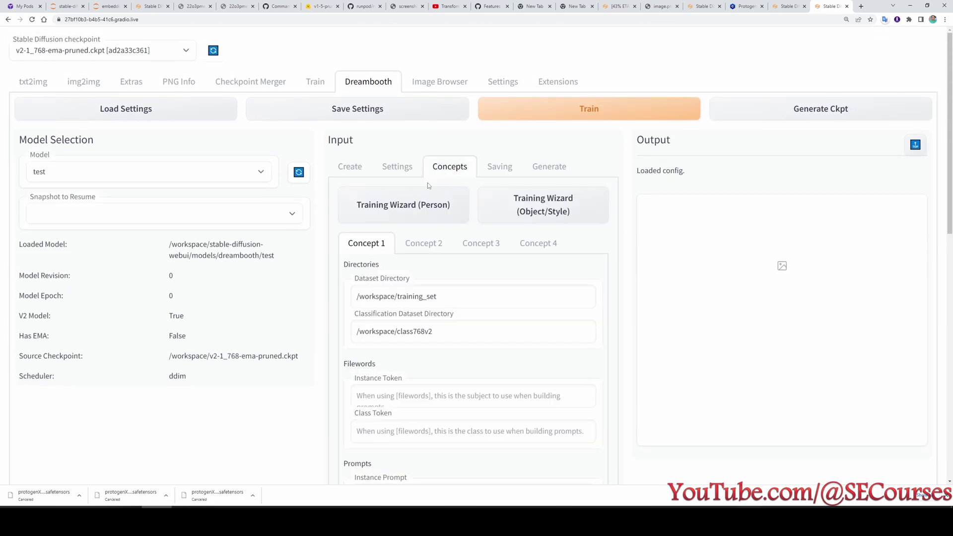
{"action": "left_click", "coordinate": [397, 167]}
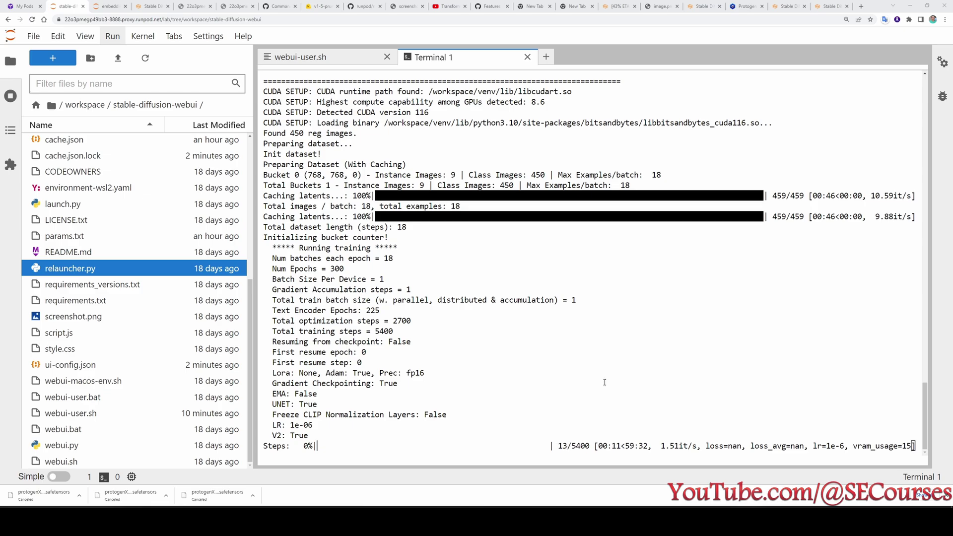
Check the pod's GPU utilization on RunPod My Pods, then the web UI and ControlNet GitHub tabs.
{"action": "left_click", "coordinate": [25, 5]}
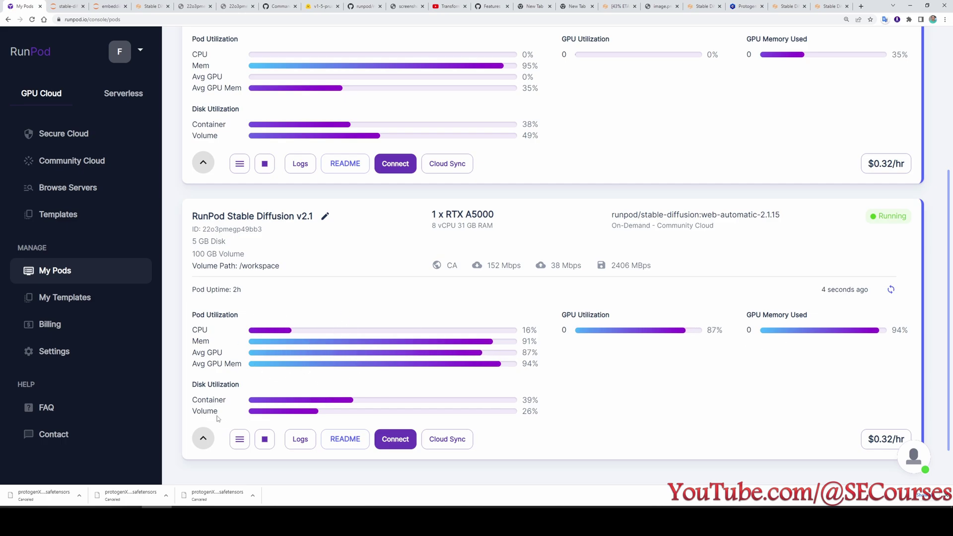
{"action": "scroll", "coordinate": [346, 400], "scroll_direction": "up", "scroll_amount": 5}
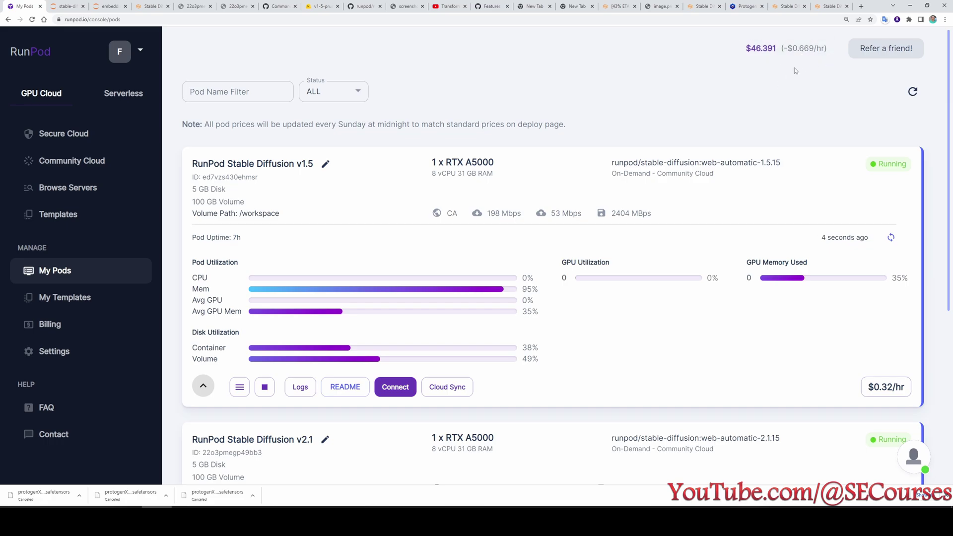
{"action": "left_click", "coordinate": [784, 5]}
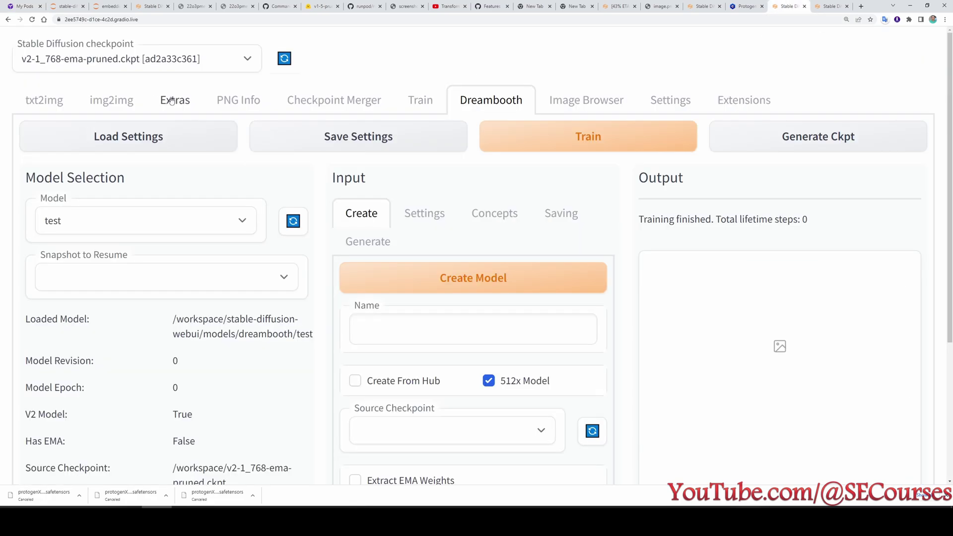
{"action": "left_click", "coordinate": [829, 6]}
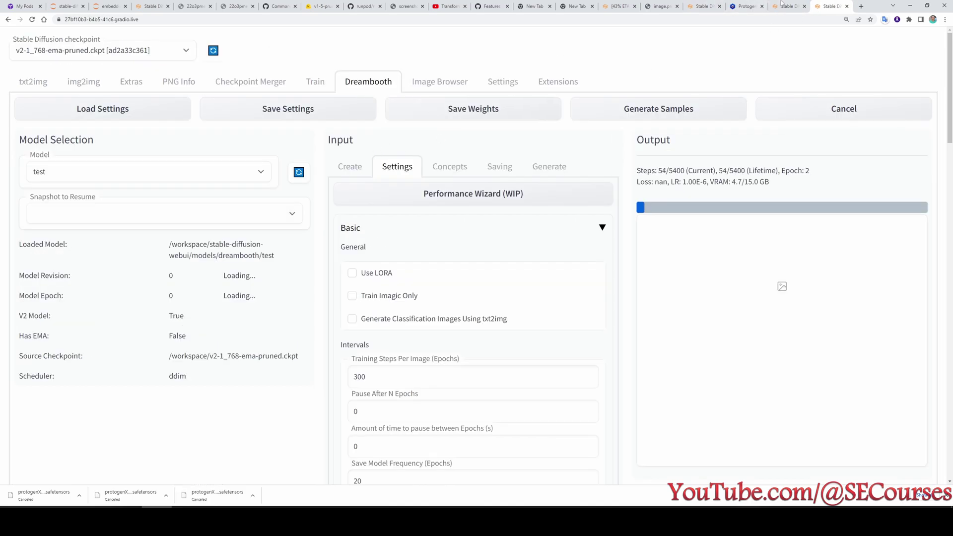
{"action": "left_click", "coordinate": [702, 6]}
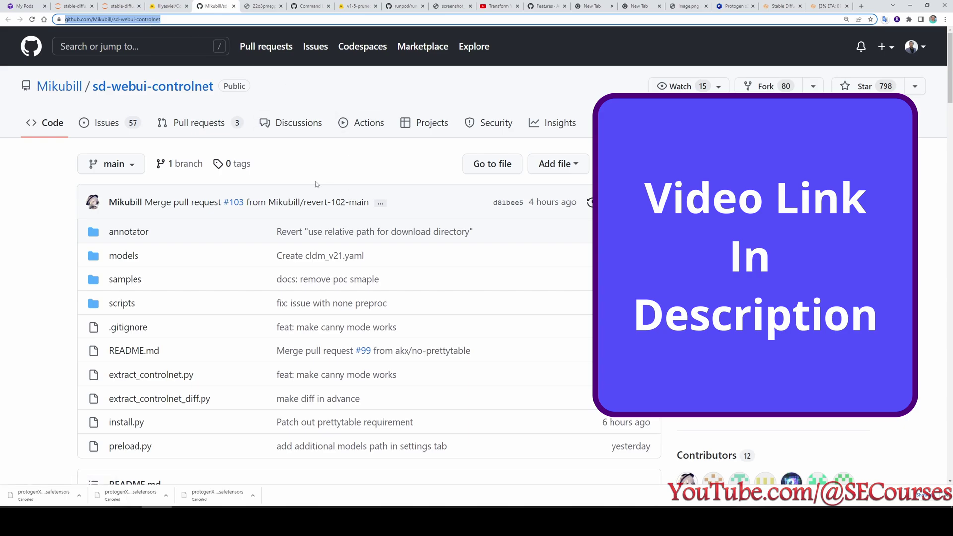
{"action": "left_click", "coordinate": [132, 20]}
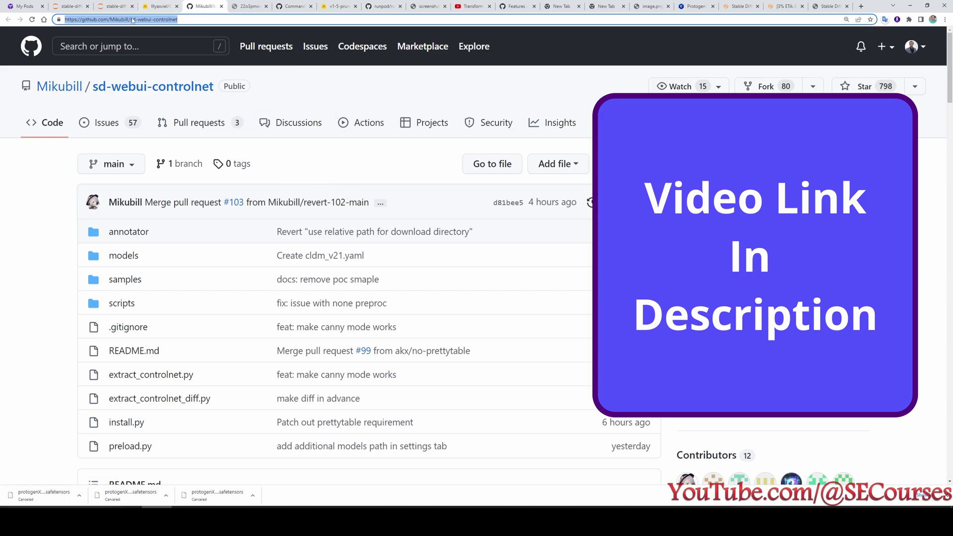
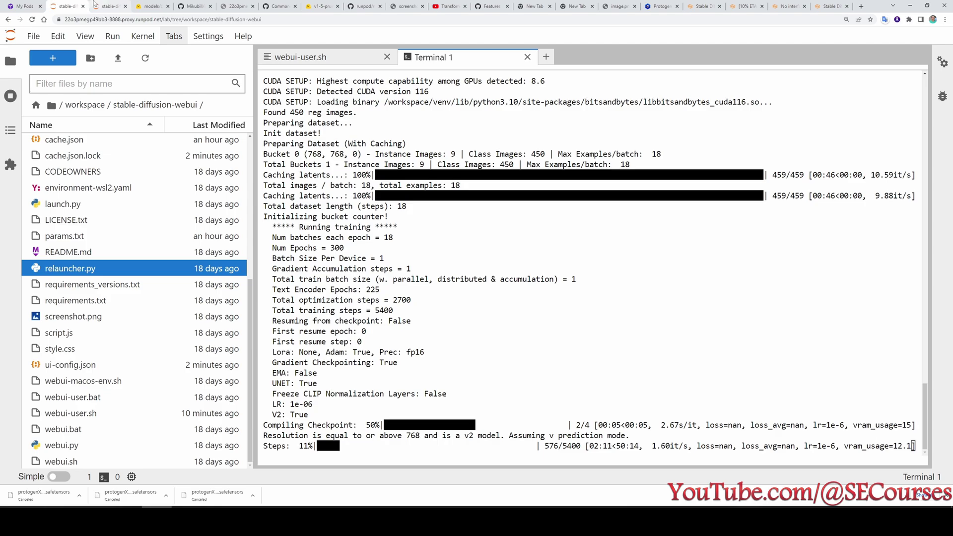
Switch to the second pod's JupyterLab, where the web UI terminal shows a public link.
{"action": "left_click", "coordinate": [105, 6]}
Browse to extensions/sd-webui-controlnet/models and start a new launcher there.
{"action": "scroll", "coordinate": [217, 313], "scroll_direction": "up", "scroll_amount": 5}
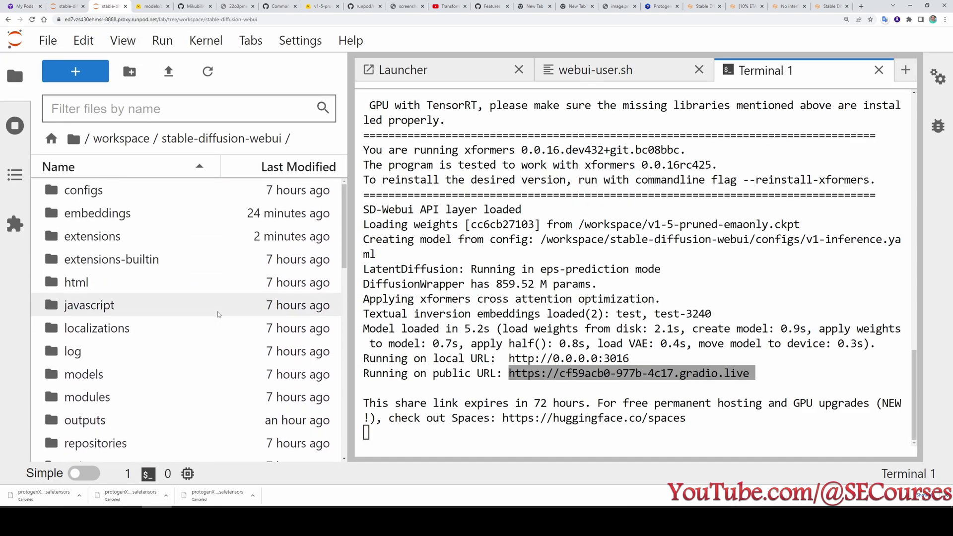
{"action": "scroll", "coordinate": [149, 372], "scroll_direction": "down", "scroll_amount": 1}
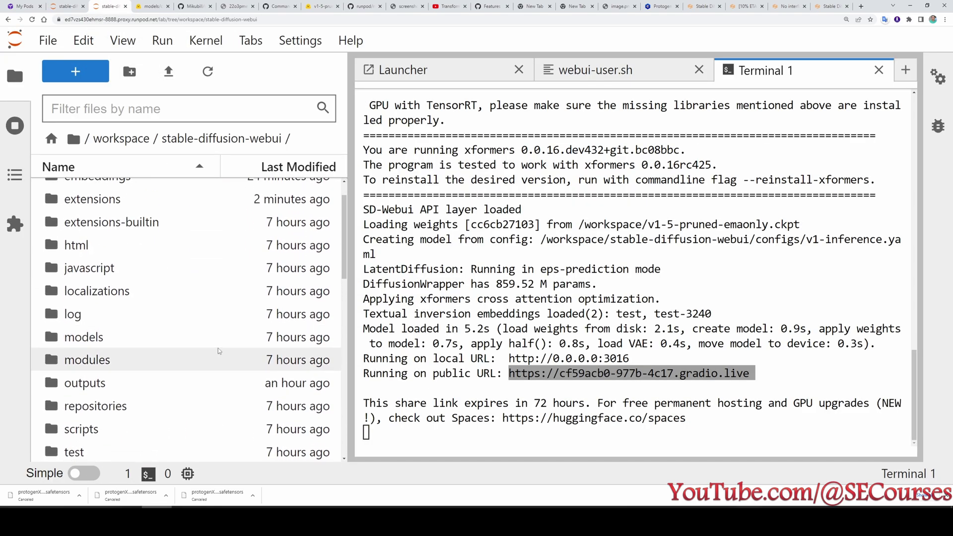
{"action": "scroll", "coordinate": [129, 293], "scroll_direction": "up", "scroll_amount": 1}
{"action": "double_click", "coordinate": [116, 241]}
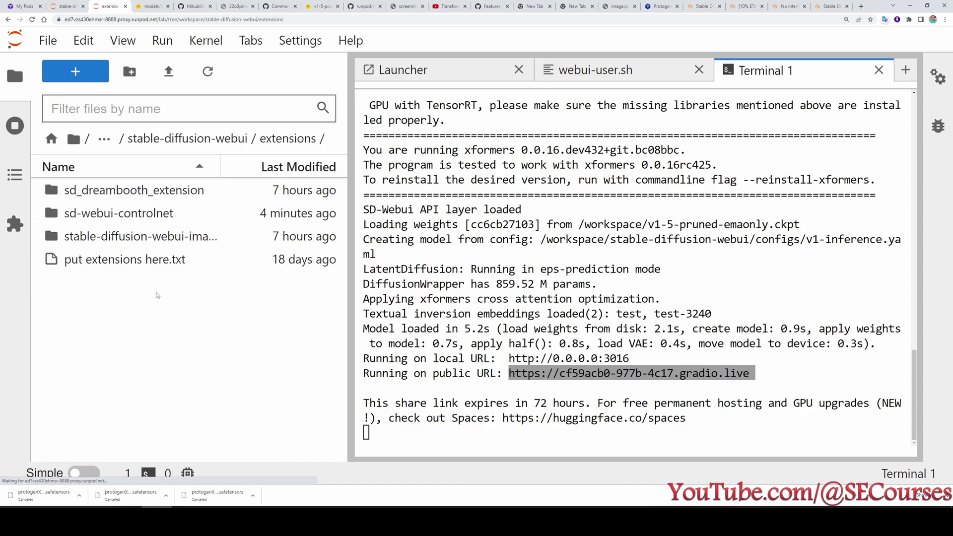
{"action": "double_click", "coordinate": [120, 217]}
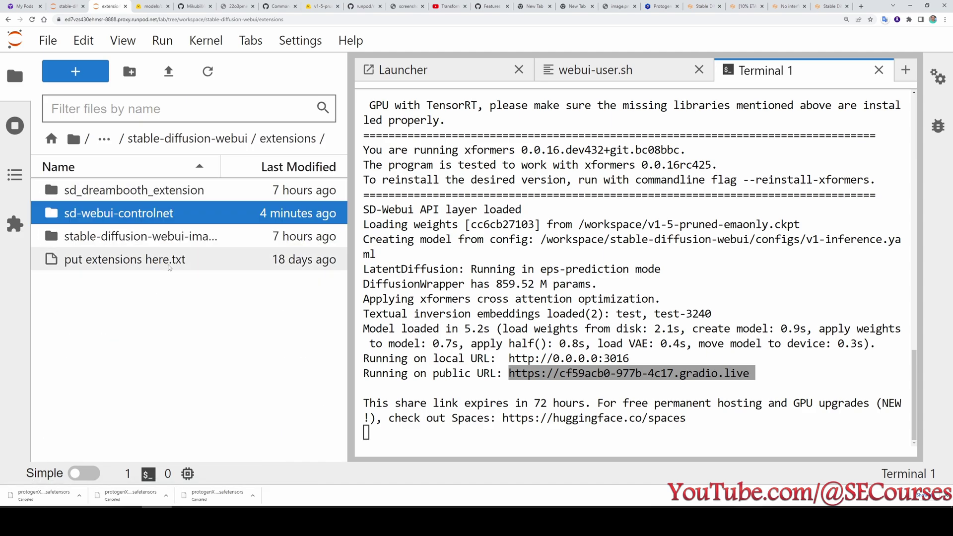
{"action": "double_click", "coordinate": [103, 217]}
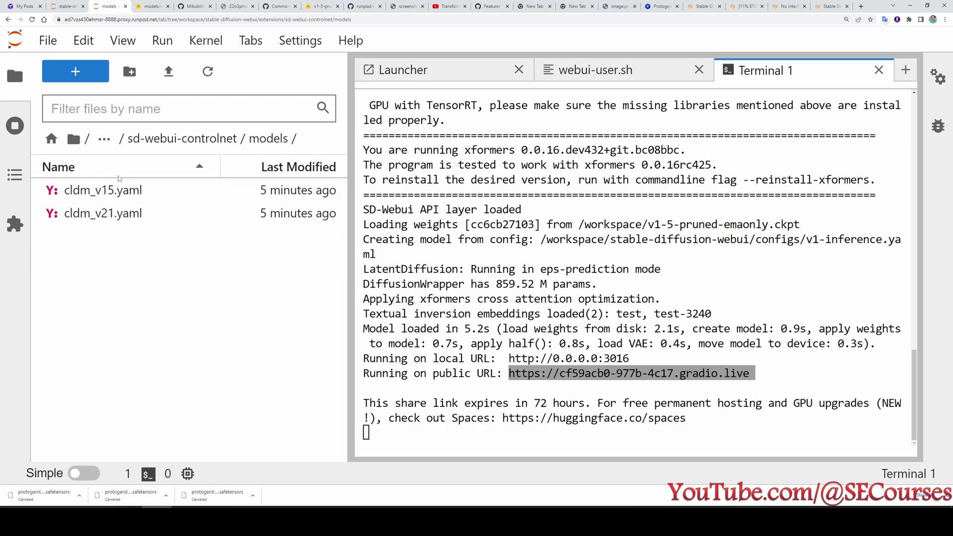
{"action": "left_click", "coordinate": [101, 78]}
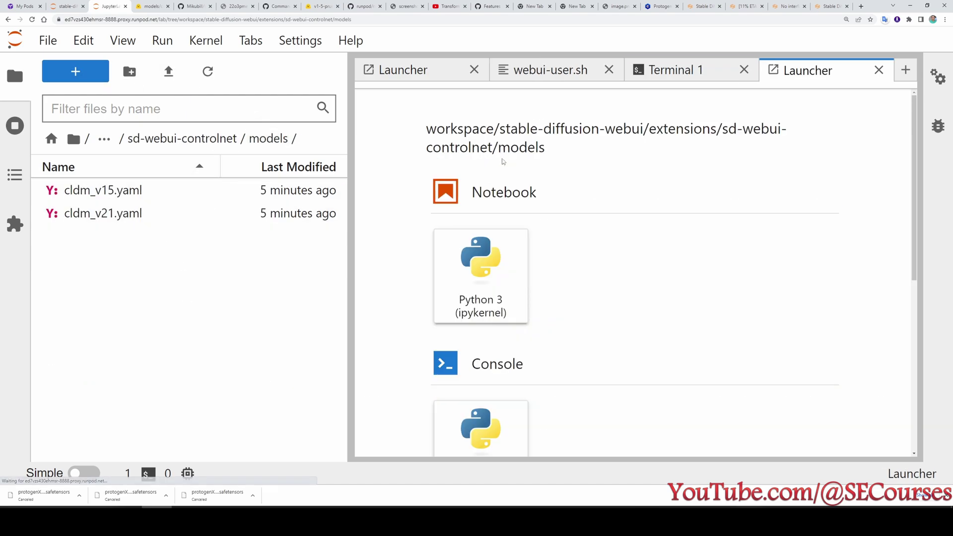
{"action": "scroll", "coordinate": [542, 379], "scroll_direction": "down", "scroll_amount": 2}
{"action": "scroll", "coordinate": [542, 379], "scroll_direction": "down", "scroll_amount": 2}
In a new terminal, run wget with the pasted control_sd15_scribble.pth download link.
{"action": "left_click", "coordinate": [480, 278]}
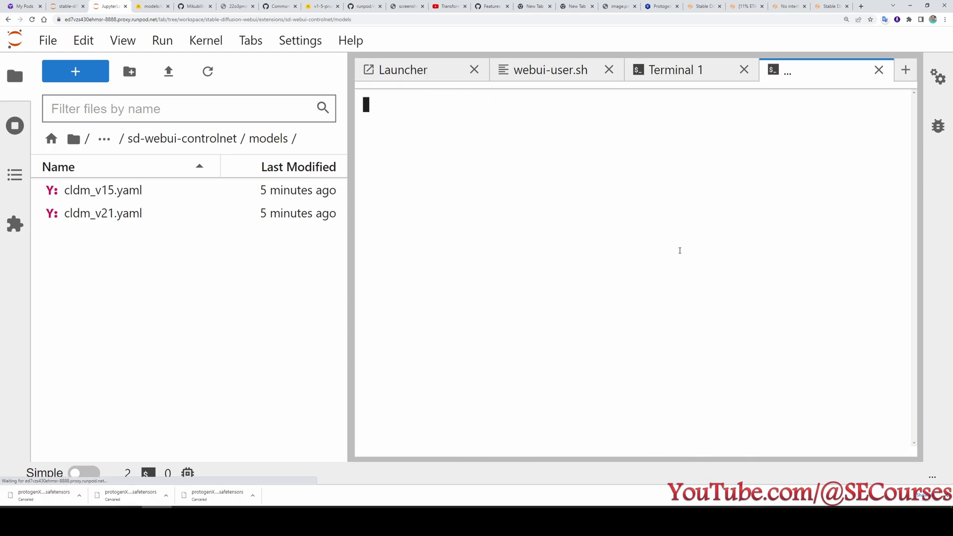
{"action": "type", "text": "wget"}
{"action": "right_click", "coordinate": [543, 149]}
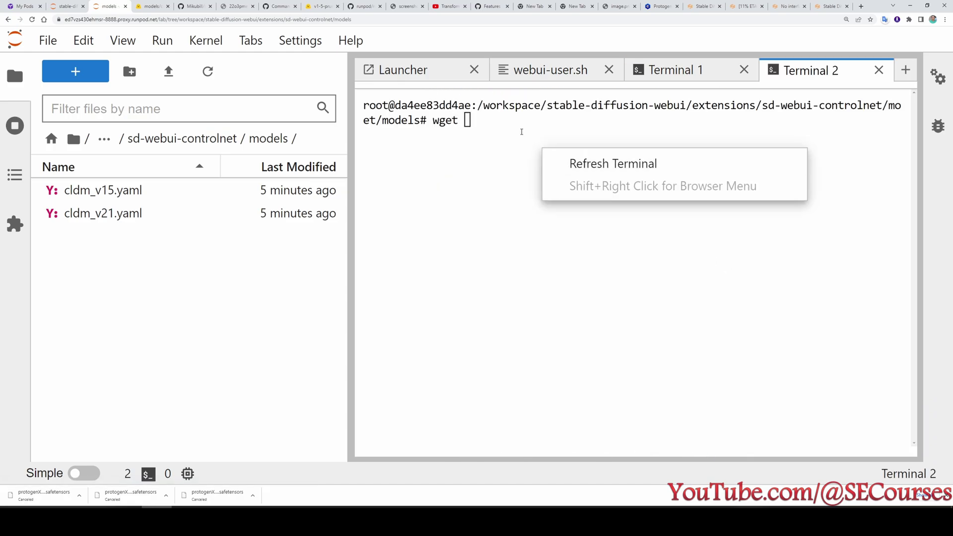
{"action": "left_click", "coordinate": [521, 131]}
{"action": "type", "text": "https://huggingface.co/lllyasviel/ControlNet/resolve/main/models/control_sd15_scribble.pth"}
{"action": "key", "text": "Return"}
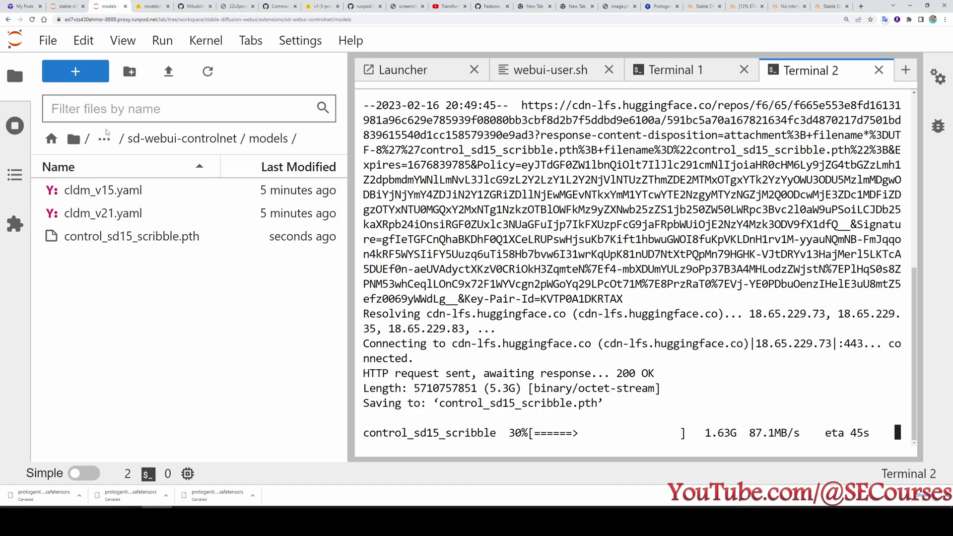
Navigate to the stable-diffusion-webui/models/Stable-diffusion/test2 checkpoint folder.
{"action": "left_click", "coordinate": [169, 140]}
{"action": "left_click", "coordinate": [169, 140]}
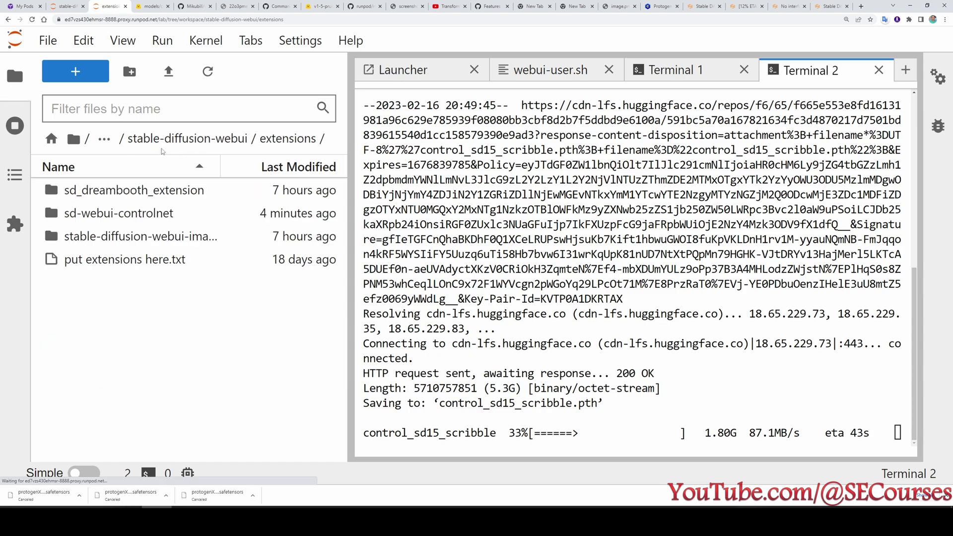
{"action": "left_click", "coordinate": [169, 140]}
{"action": "left_click", "coordinate": [147, 139]}
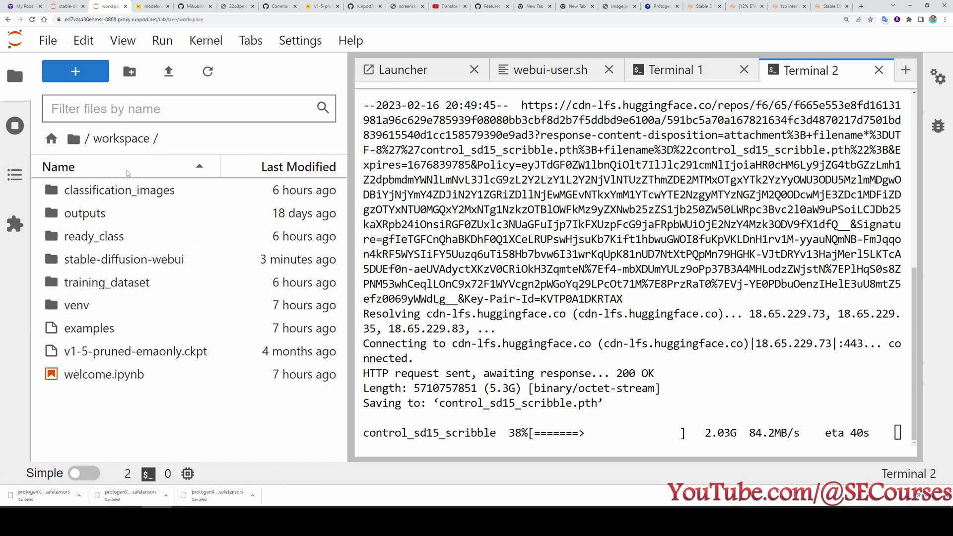
{"action": "double_click", "coordinate": [130, 258]}
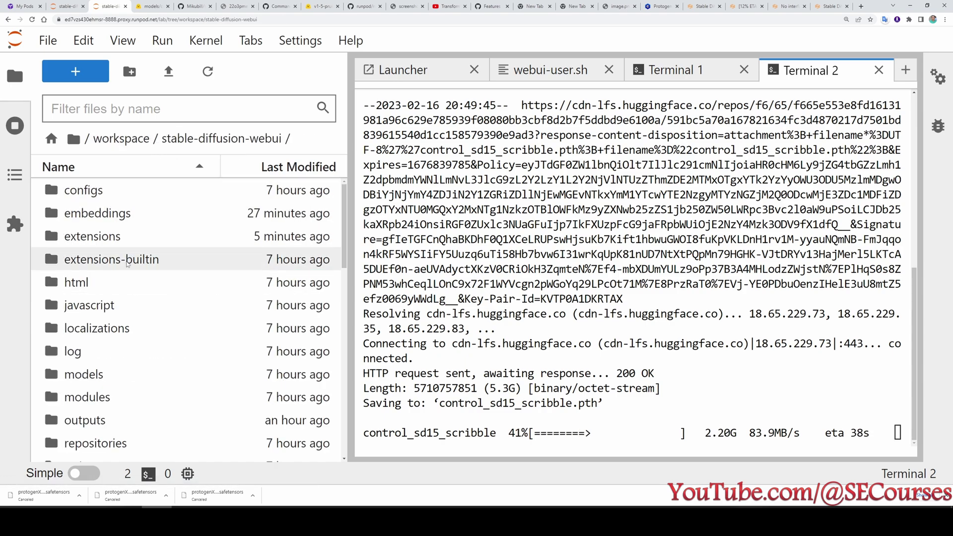
{"action": "scroll", "coordinate": [120, 281], "scroll_direction": "down", "scroll_amount": 3}
{"action": "left_click", "coordinate": [105, 308]}
{"action": "double_click", "coordinate": [105, 307]}
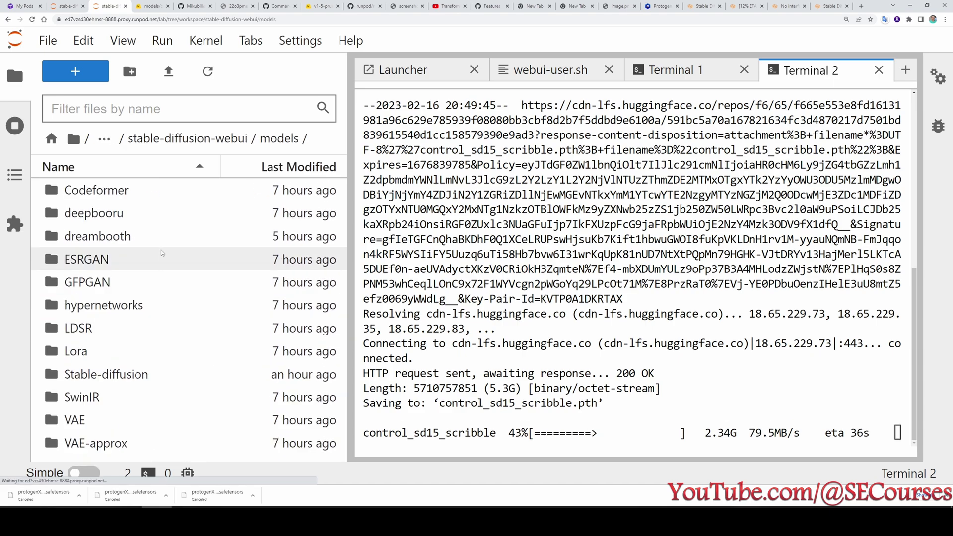
{"action": "left_click", "coordinate": [127, 381]}
{"action": "double_click", "coordinate": [128, 380]}
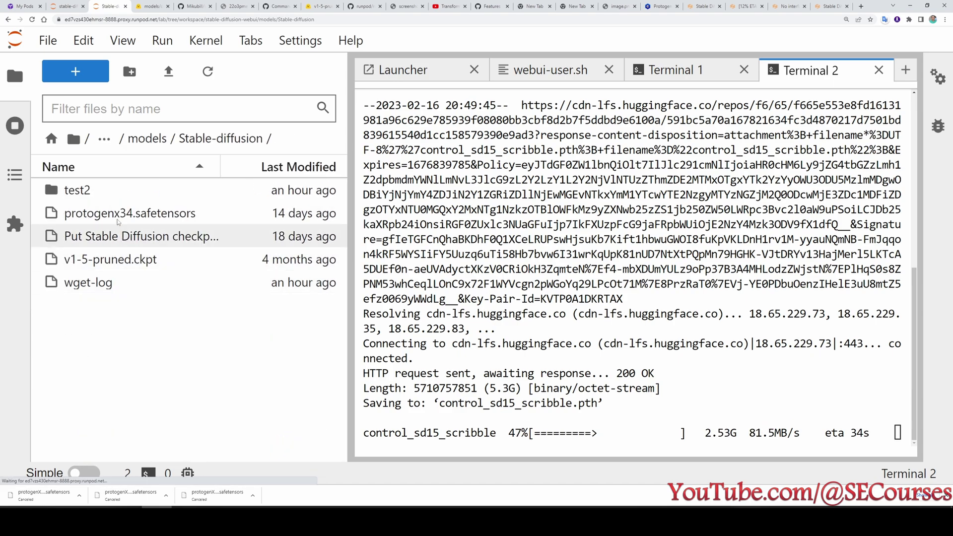
{"action": "left_click", "coordinate": [107, 190]}
{"action": "double_click", "coordinate": [107, 190]}
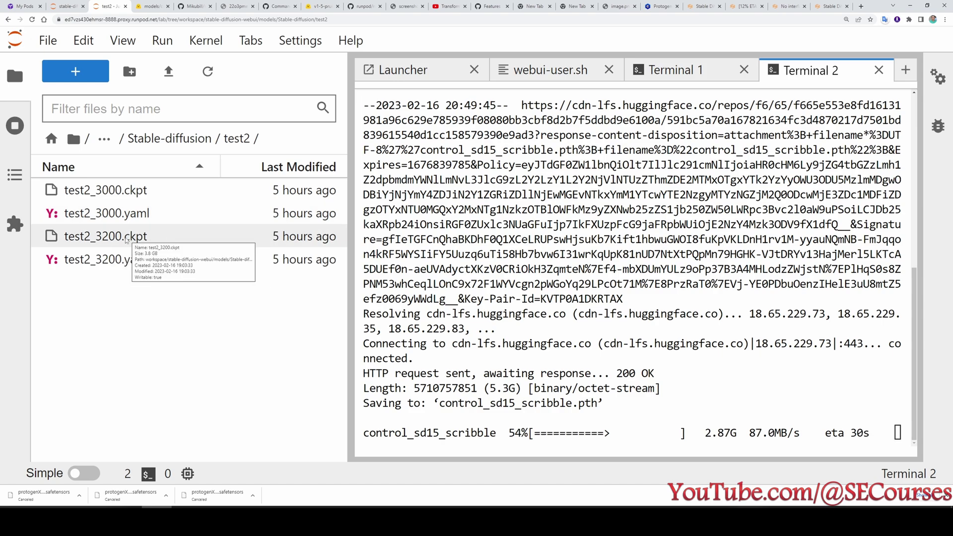
Check the options for test2_3200.ckpt, then start a new launcher in test2.
{"action": "right_click", "coordinate": [143, 240]}
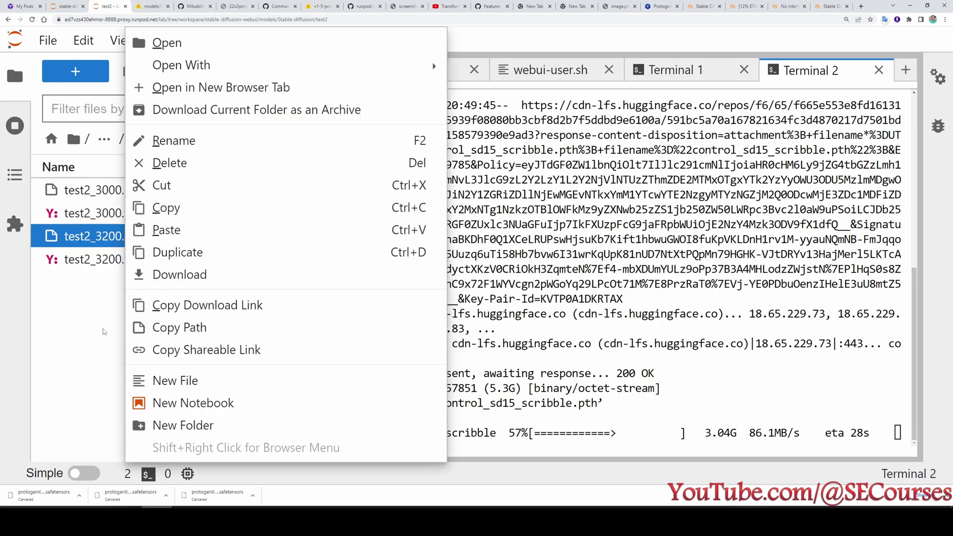
{"action": "left_click", "coordinate": [213, 327]}
{"action": "left_click", "coordinate": [75, 71]}
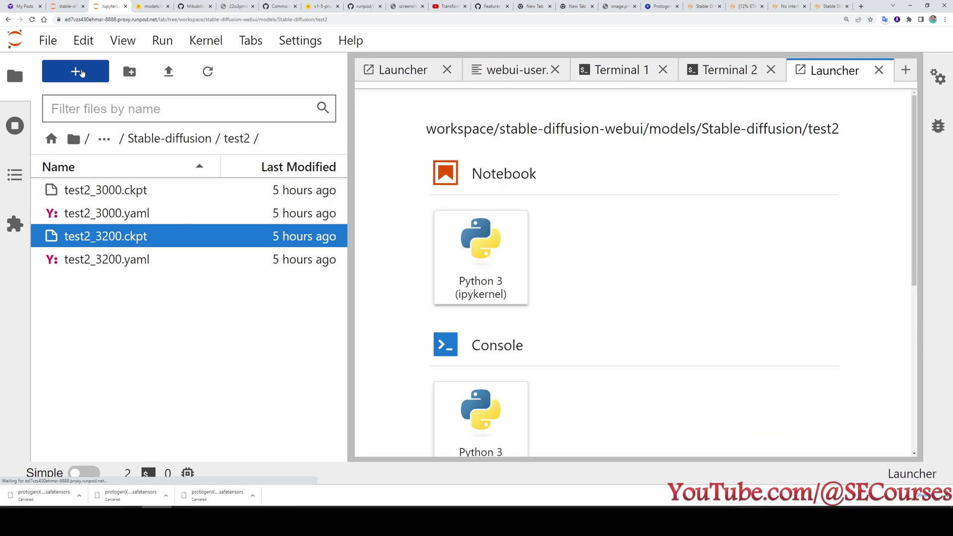
{"action": "scroll", "coordinate": [549, 358], "scroll_direction": "down", "scroll_amount": 3}
{"action": "scroll", "coordinate": [549, 358], "scroll_direction": "down", "scroll_amount": 2}
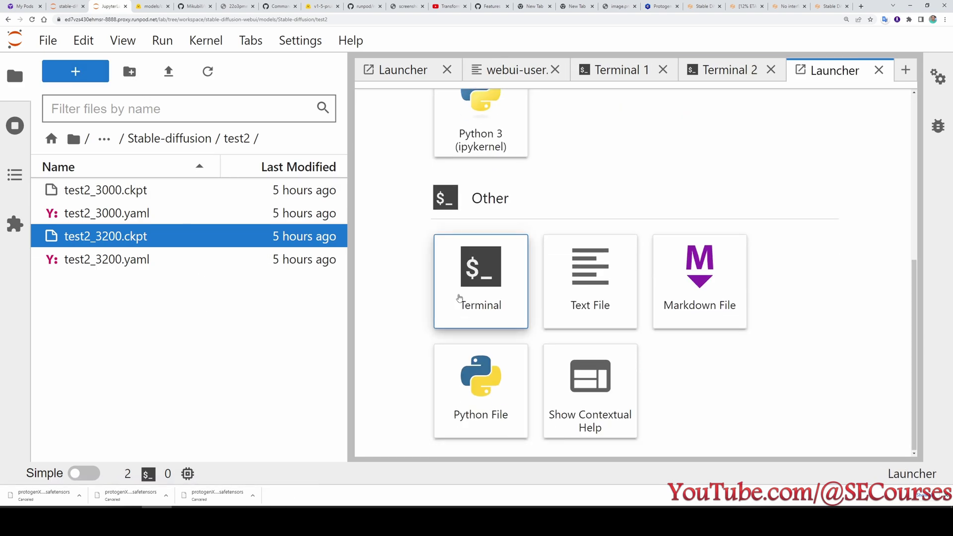
Run runpodctl send test2_3200.ckpt in a new terminal in the test2 folder.
{"action": "left_click", "coordinate": [459, 298]}
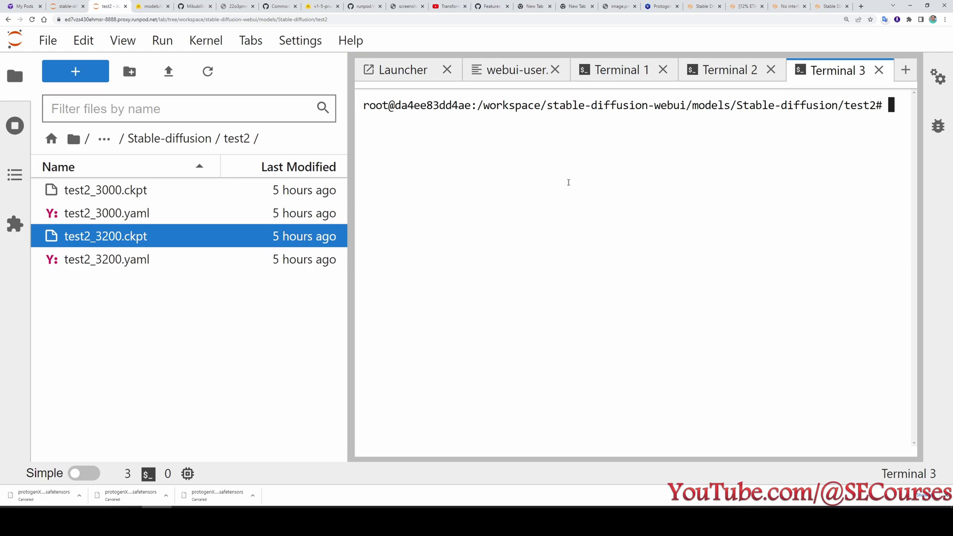
{"action": "type", "text": "runpodctl send test2_3200.ckpt"}
{"action": "key", "text": "Return"}
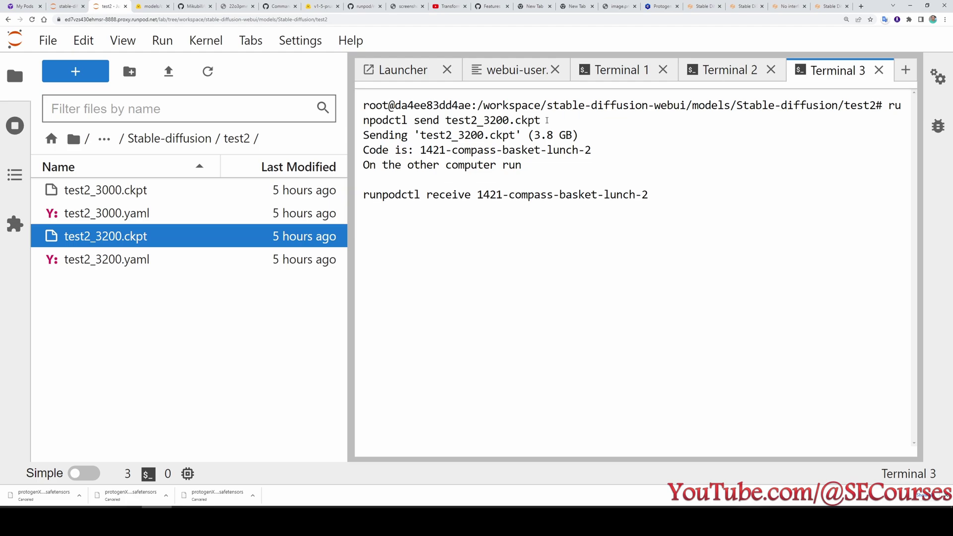
Copy the printed receive command and bring up the local testckpt folder.
{"action": "left_click_drag", "start_coordinate": [645, 192], "coordinate": [364, 193]}
{"action": "left_click", "coordinate": [662, 199]}
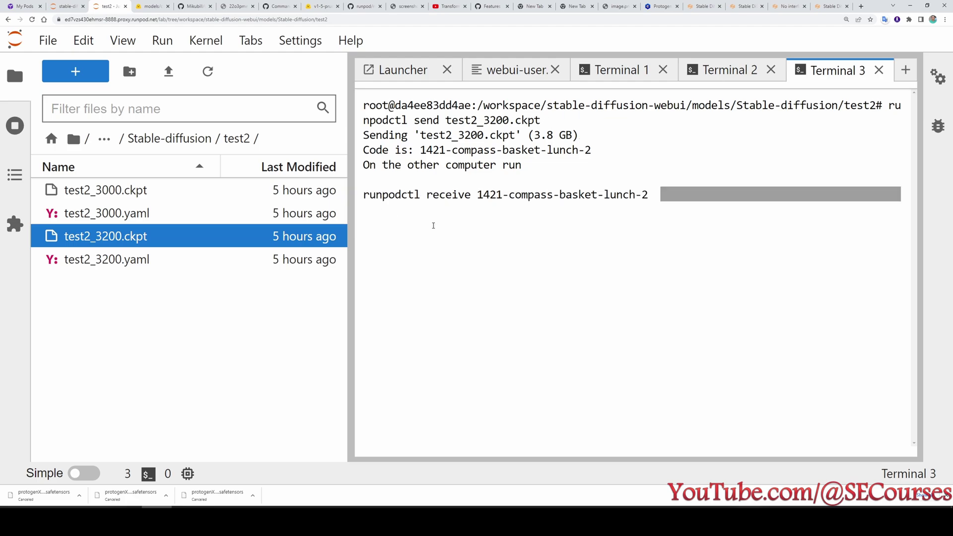
{"action": "left_click_drag", "start_coordinate": [662, 199], "coordinate": [363, 195]}
{"action": "key", "text": "ctrl+c"}
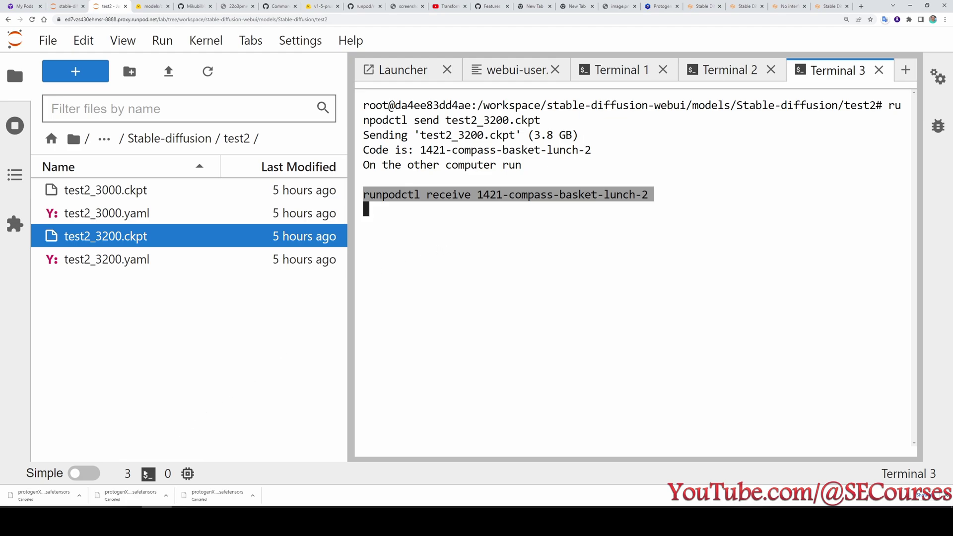
{"action": "mouse_move", "coordinate": [816, 522]}
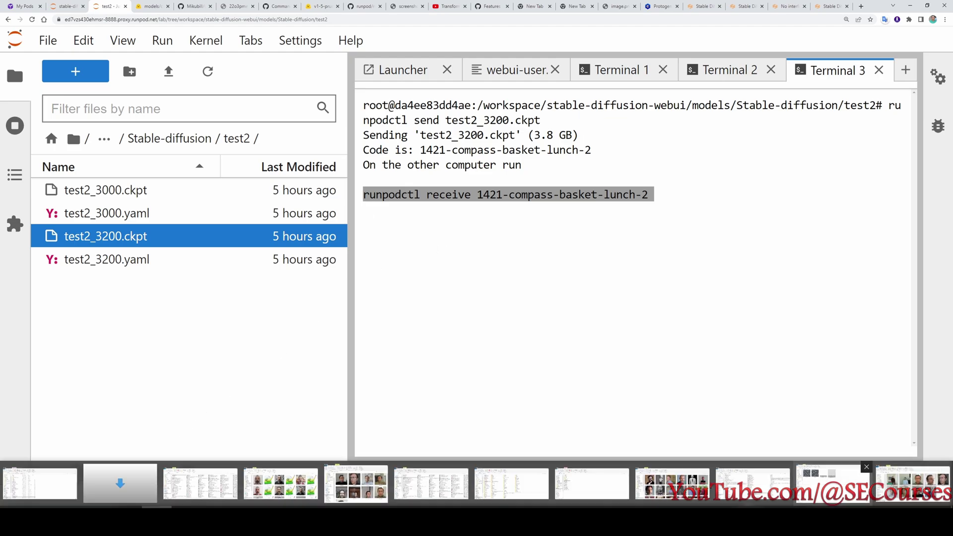
{"action": "left_click", "coordinate": [833, 484]}
Open a Command Prompt in C:\testckpt and run the pasted runpodctl receive command.
{"action": "left_click", "coordinate": [164, 148]}
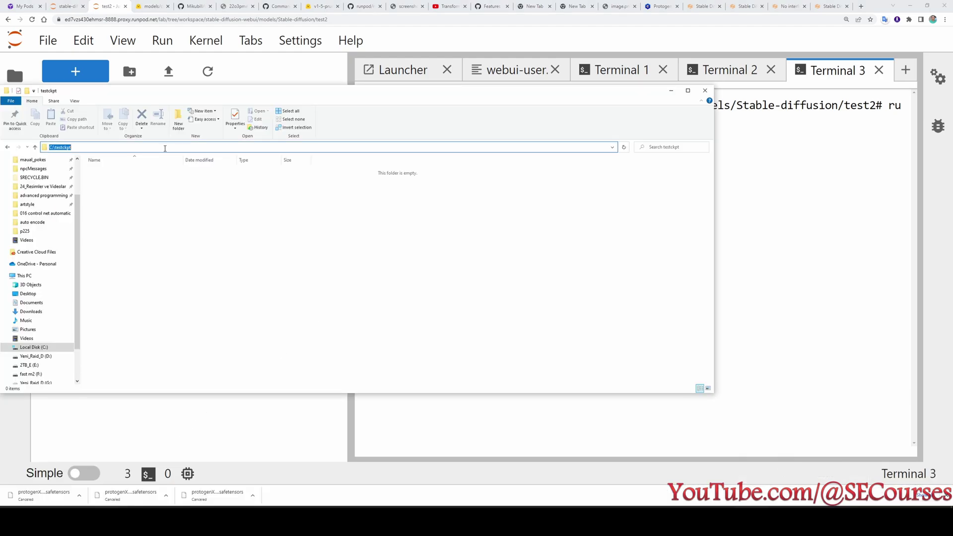
{"action": "type", "text": "cmd.exe"}
{"action": "key", "text": "Return"}
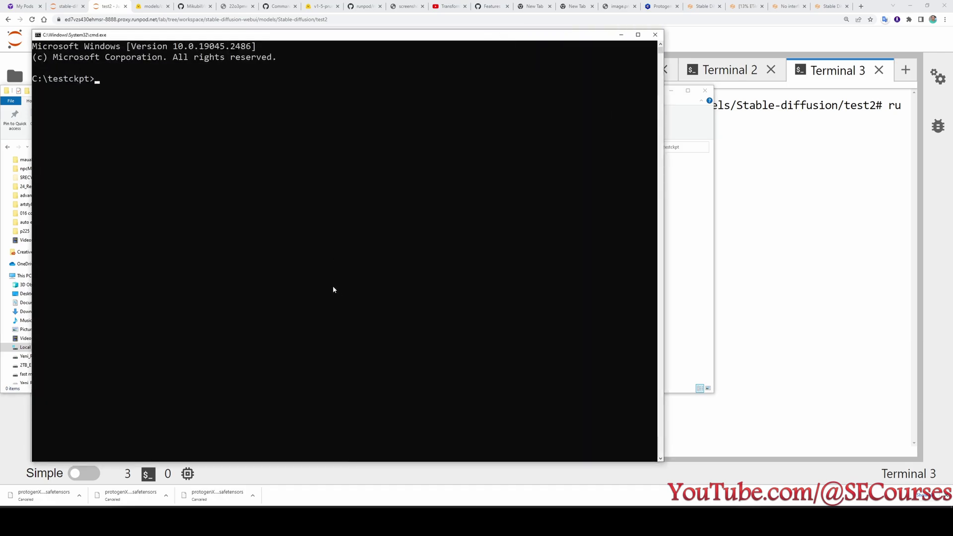
{"action": "key", "text": "ctrl+v"}
{"action": "key", "text": "Return"}
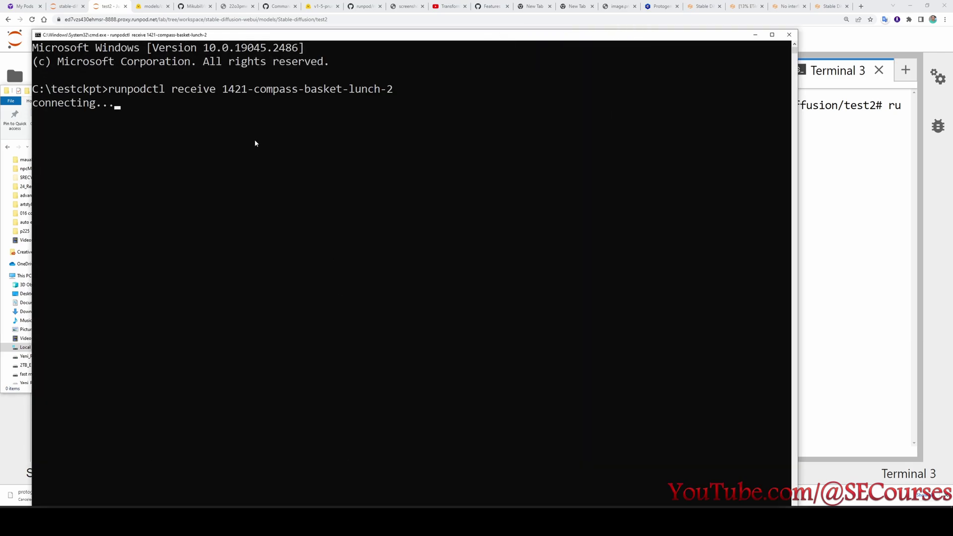
{"action": "left_click_drag", "start_coordinate": [223, 36], "coordinate": [486, 194]}
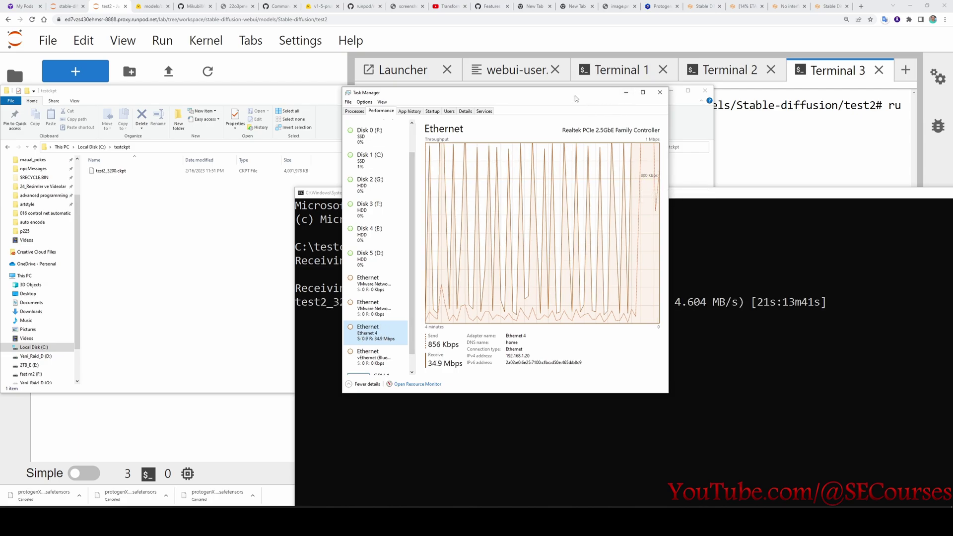
{"action": "left_click_drag", "start_coordinate": [574, 99], "coordinate": [242, 127]}
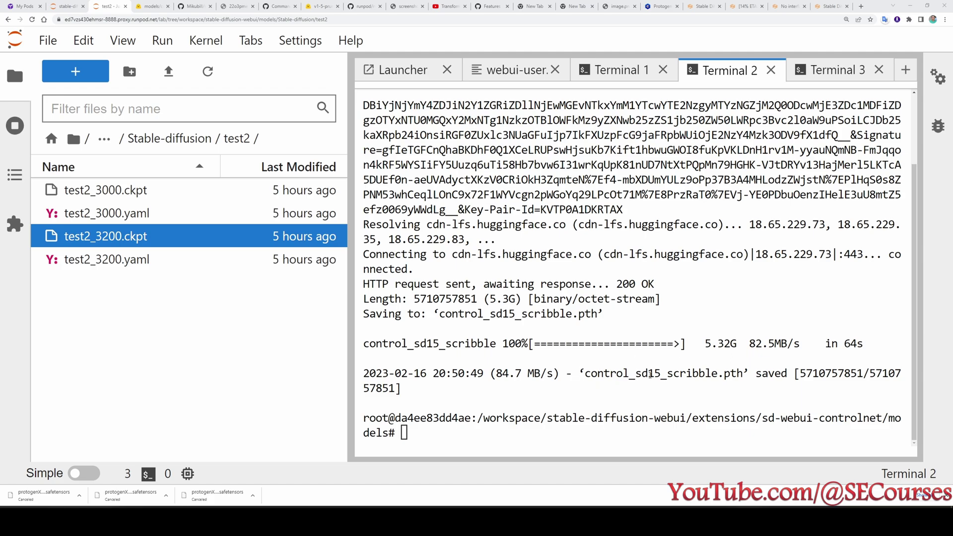
Back in JupyterLab, browse to extensions/sd-webui-controlnet/models to confirm control_sd15_scribble.pth.
{"action": "left_click", "coordinate": [643, 376]}
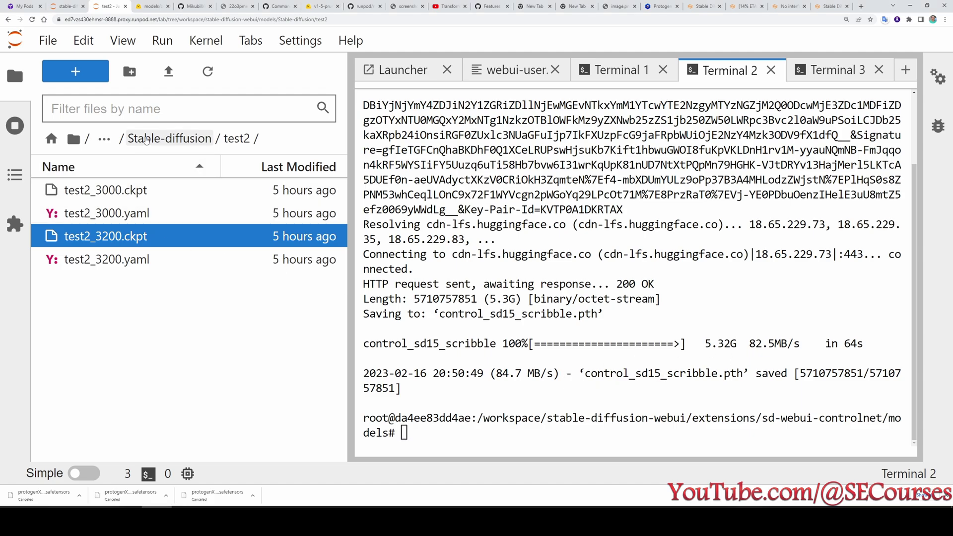
{"action": "left_click", "coordinate": [148, 140]}
{"action": "left_click", "coordinate": [149, 141]}
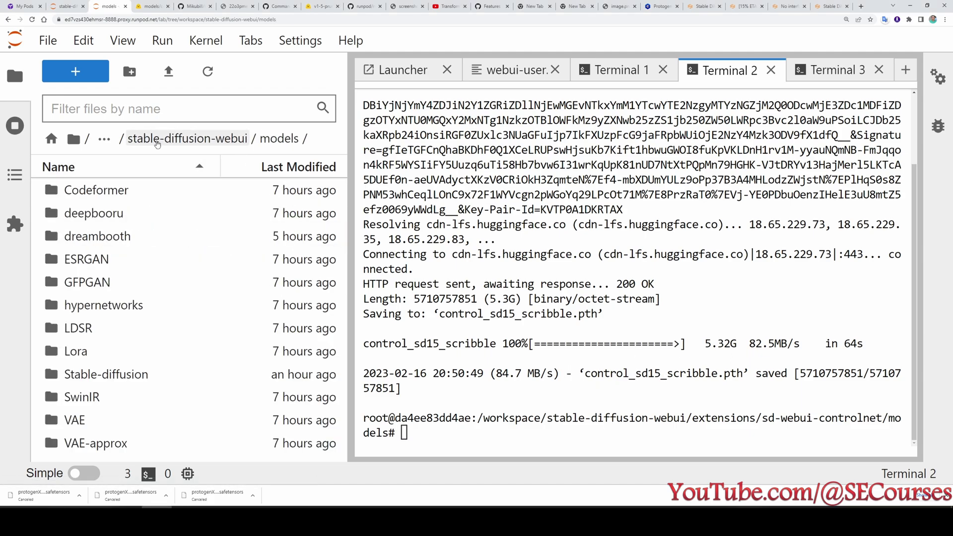
{"action": "left_click", "coordinate": [155, 141]}
{"action": "double_click", "coordinate": [123, 244]}
{"action": "double_click", "coordinate": [144, 215]}
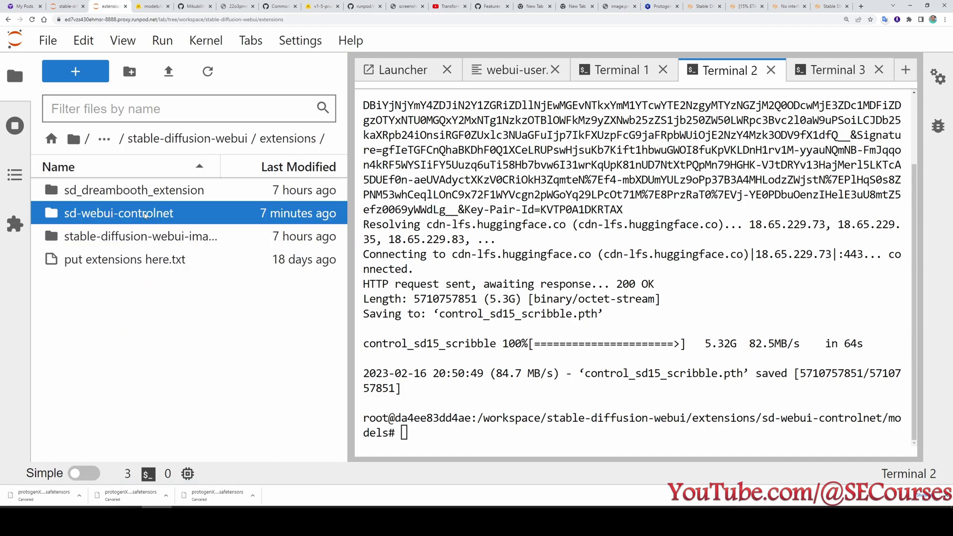
{"action": "double_click", "coordinate": [100, 213]}
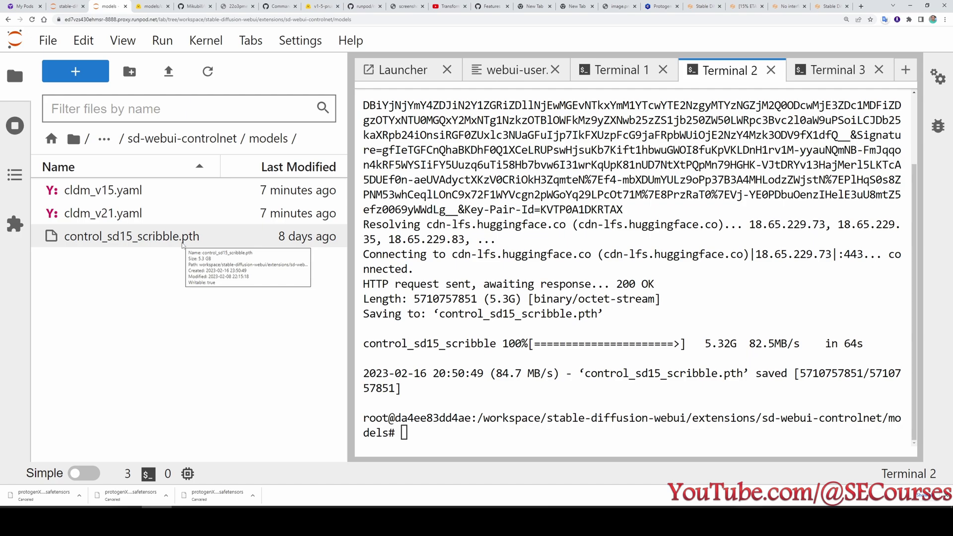
Select the control_sd15_scribble ControlNet model with the preprocessor left at none.
{"action": "left_click", "coordinate": [831, 6]}
{"action": "scroll", "coordinate": [321, 317], "scroll_direction": "down", "scroll_amount": 6}
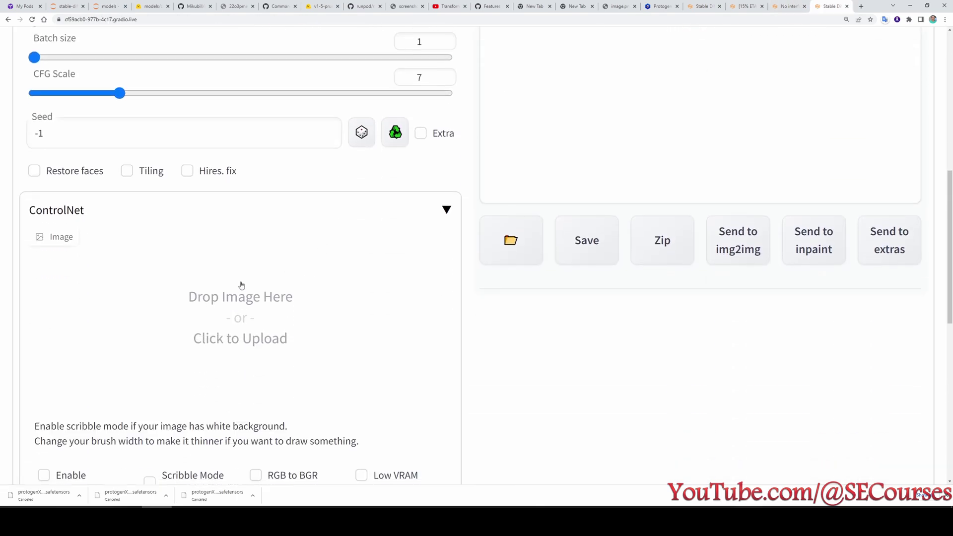
{"action": "scroll", "coordinate": [242, 285], "scroll_direction": "down", "scroll_amount": 9}
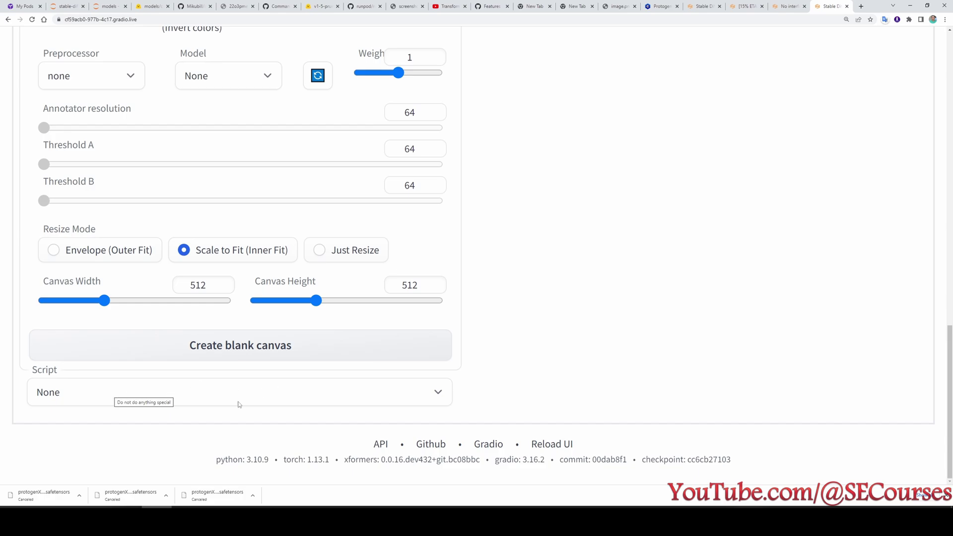
{"action": "scroll", "coordinate": [239, 348], "scroll_direction": "up", "scroll_amount": 4}
{"action": "left_click", "coordinate": [228, 299]}
{"action": "left_click", "coordinate": [243, 343]}
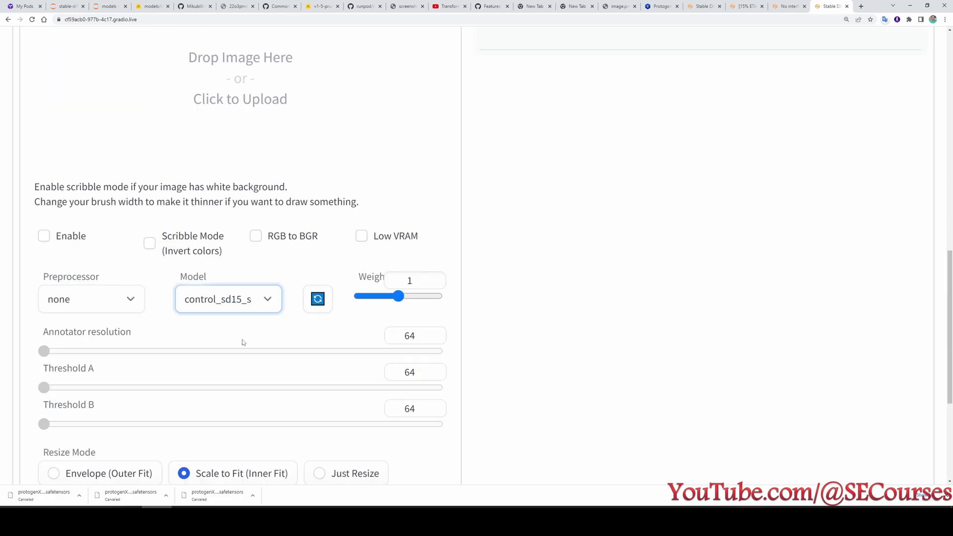
{"action": "left_click", "coordinate": [97, 304]}
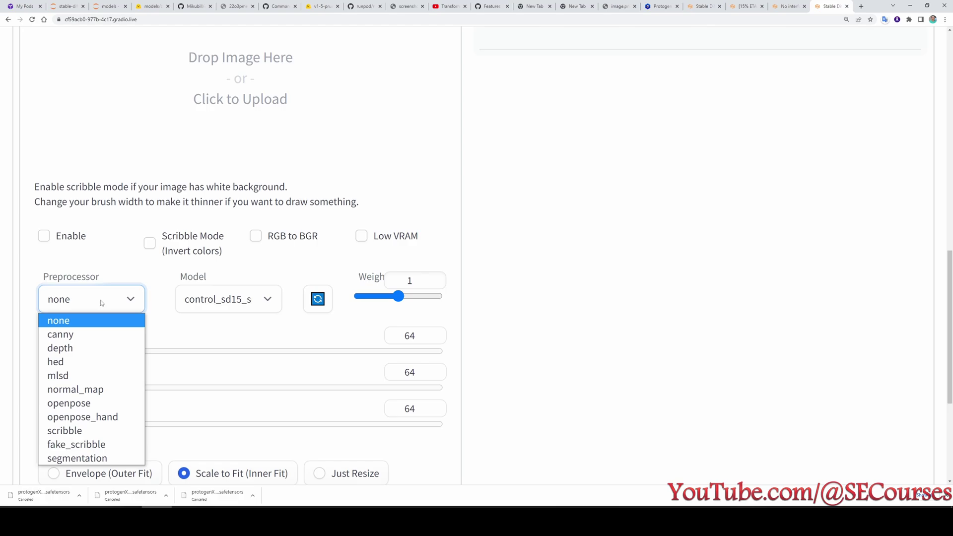
{"action": "left_click", "coordinate": [100, 300]}
Load the dragon line-art image into ControlNet and set the size to 866×684.
{"action": "scroll", "coordinate": [203, 324], "scroll_direction": "up", "scroll_amount": 3}
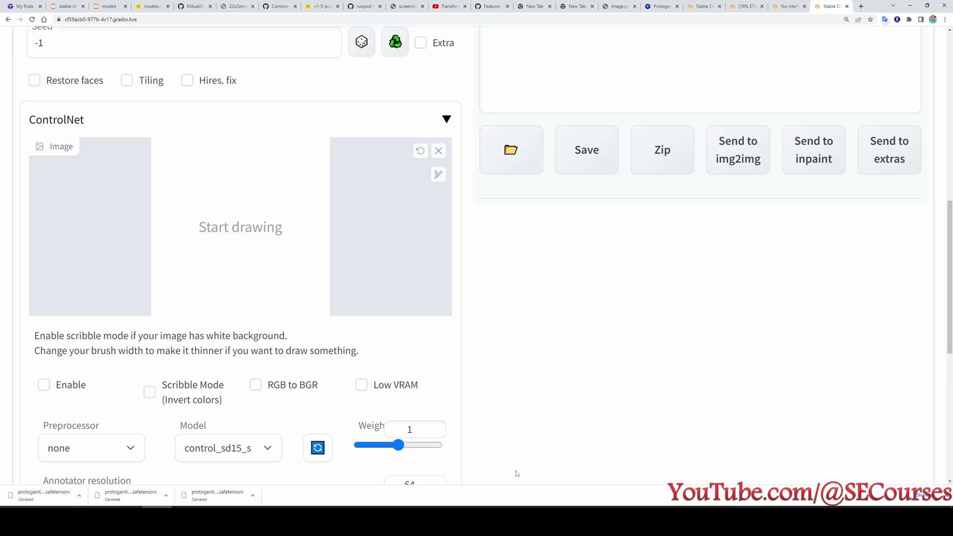
{"action": "left_click", "coordinate": [681, 519]}
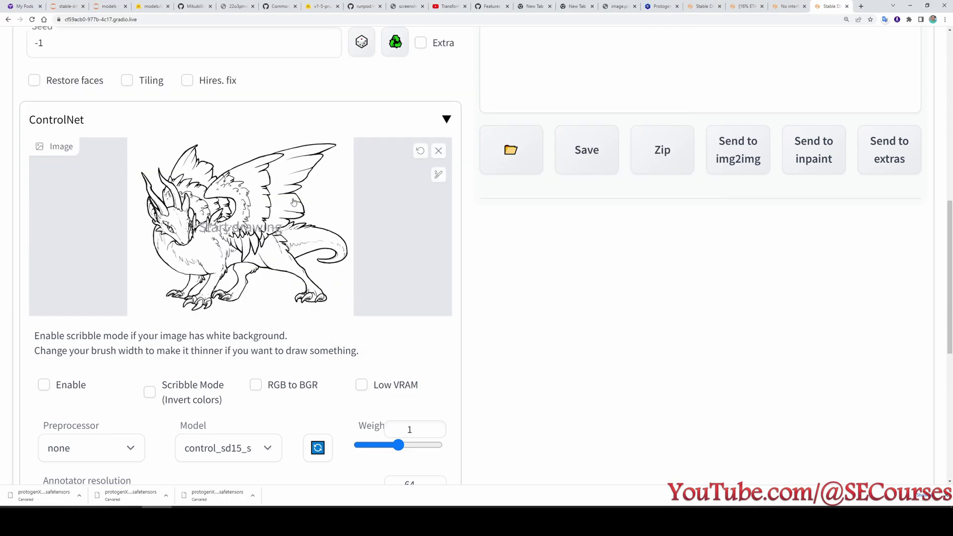
{"action": "scroll", "coordinate": [254, 253], "scroll_direction": "down", "scroll_amount": 6}
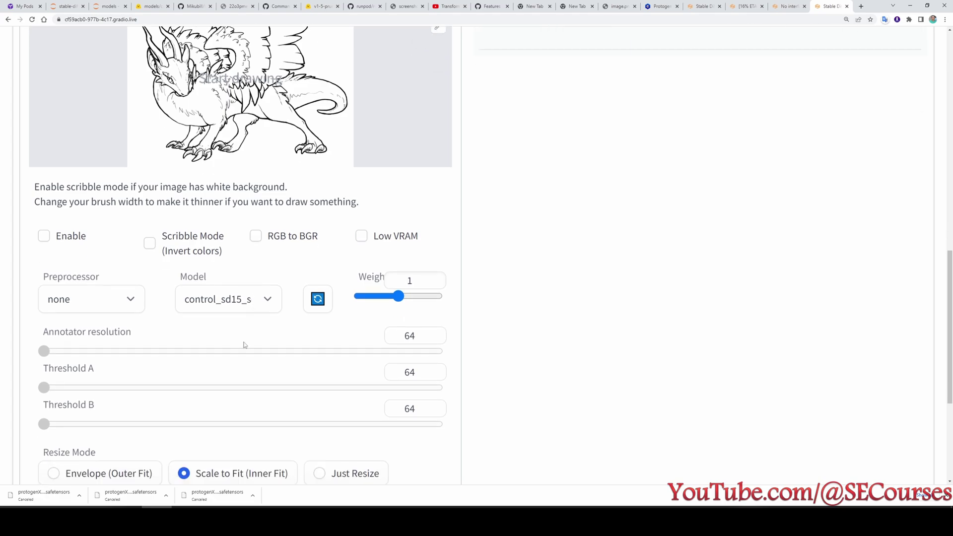
{"action": "left_click_drag", "start_coordinate": [315, 375], "coordinate": [523, 376]}
{"action": "scroll", "coordinate": [523, 376], "scroll_direction": "up", "scroll_amount": 12}
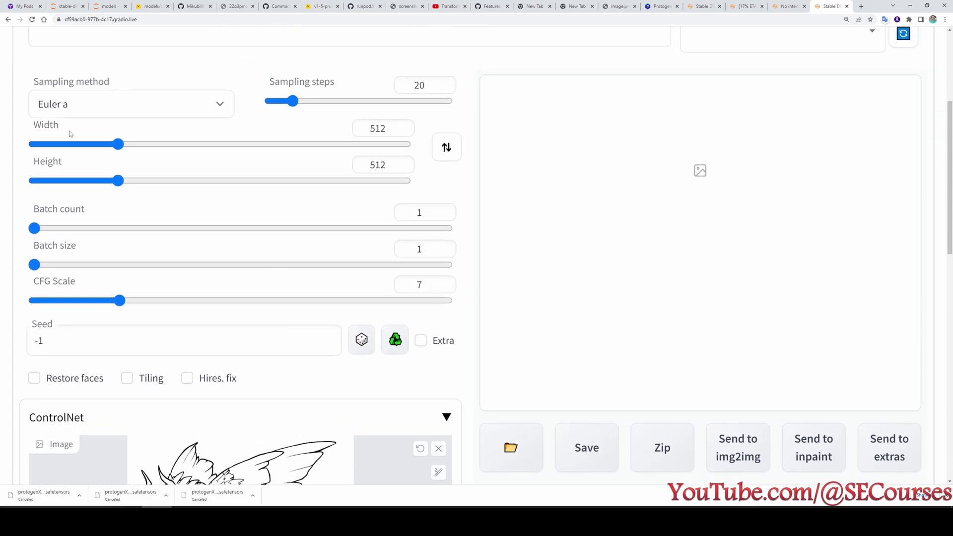
{"action": "scroll", "coordinate": [144, 233], "scroll_direction": "down", "scroll_amount": 4}
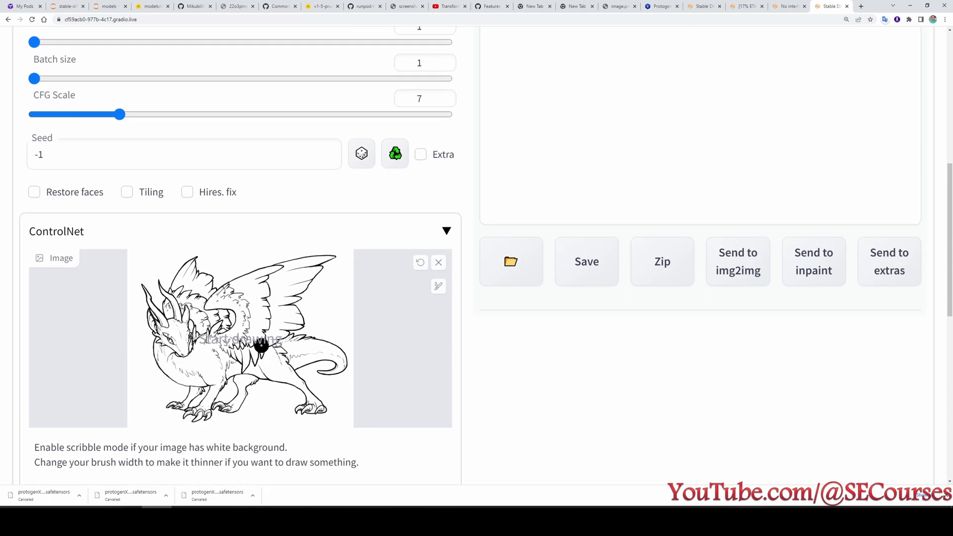
{"action": "scroll", "coordinate": [257, 276], "scroll_direction": "up", "scroll_amount": 3}
{"action": "scroll", "coordinate": [271, 361], "scroll_direction": "up", "scroll_amount": 3}
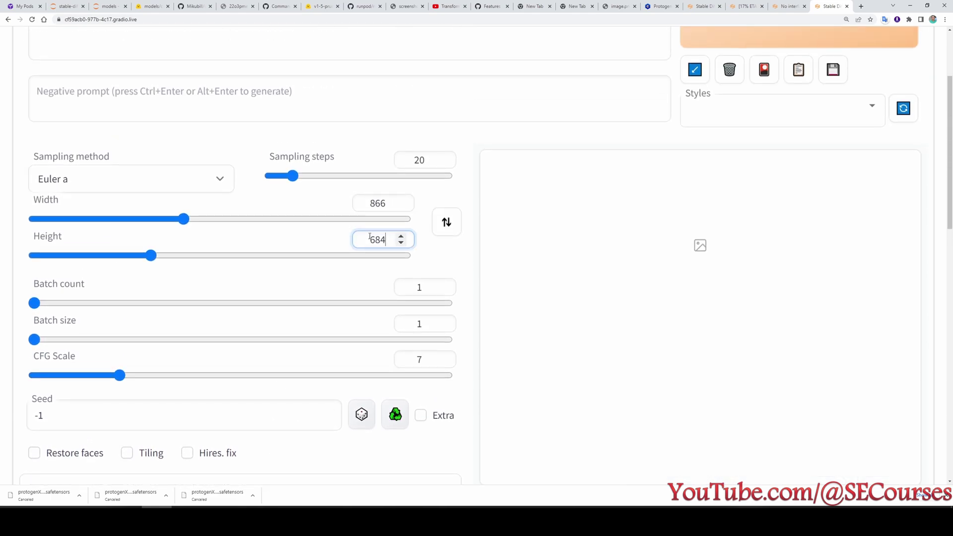
{"action": "scroll", "coordinate": [390, 259], "scroll_direction": "up", "scroll_amount": 2}
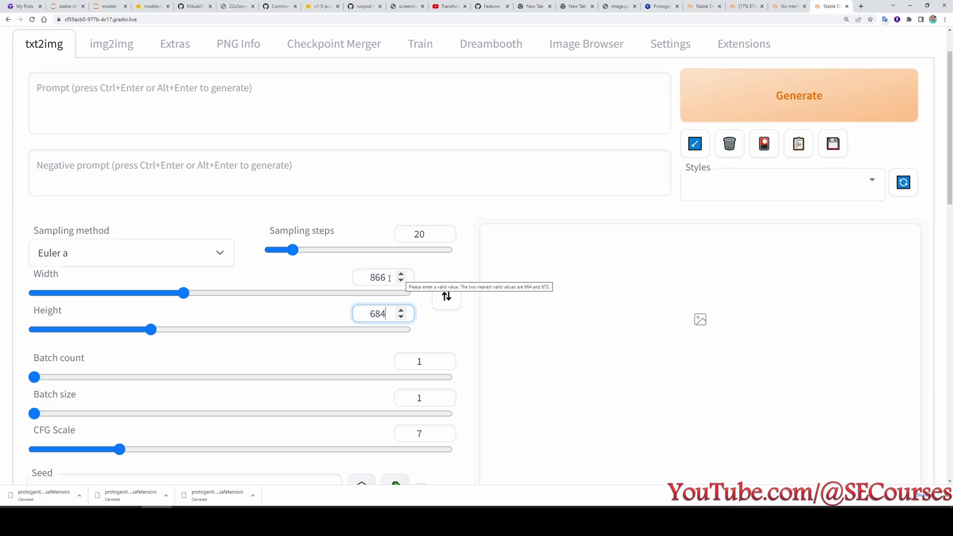
{"action": "scroll", "coordinate": [375, 321], "scroll_direction": "up", "scroll_amount": 1}
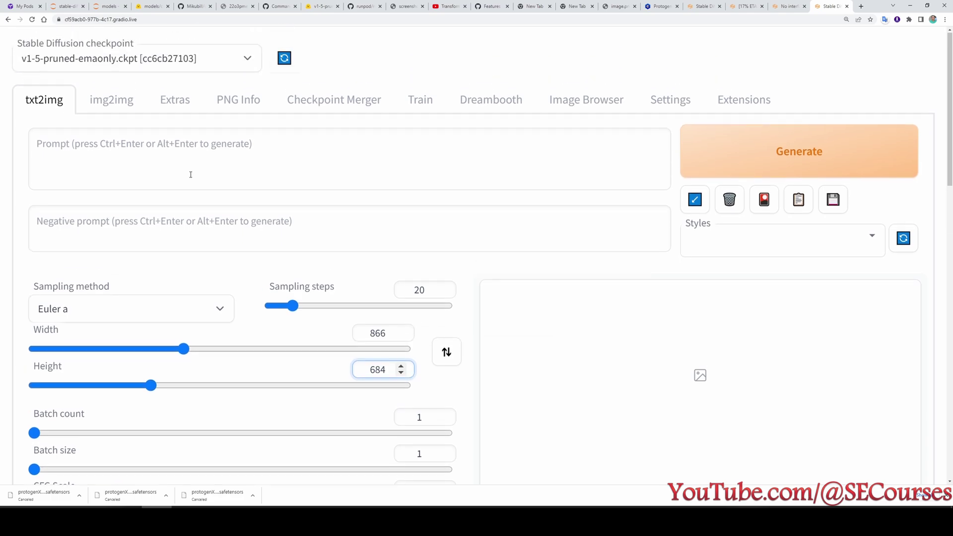
Switch to the protogenx34 checkpoint, paste the dragon prompt, enter a 'low' negative prompt, and generate.
{"action": "left_click", "coordinate": [168, 159]}
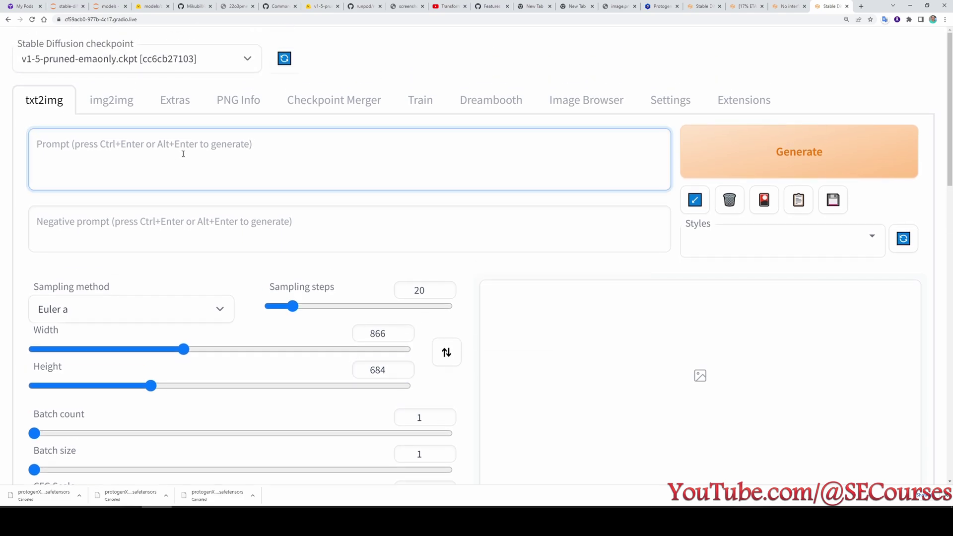
{"action": "left_click", "coordinate": [151, 56]}
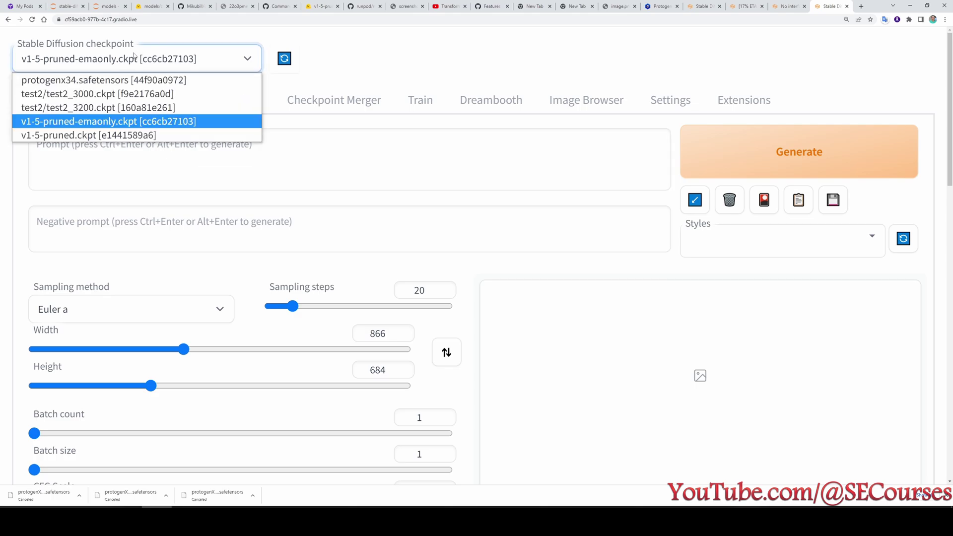
{"action": "left_click", "coordinate": [76, 79]}
{"action": "left_click", "coordinate": [113, 170]}
{"action": "type", "text": "dragon awesome intricate cinematic artstation"}
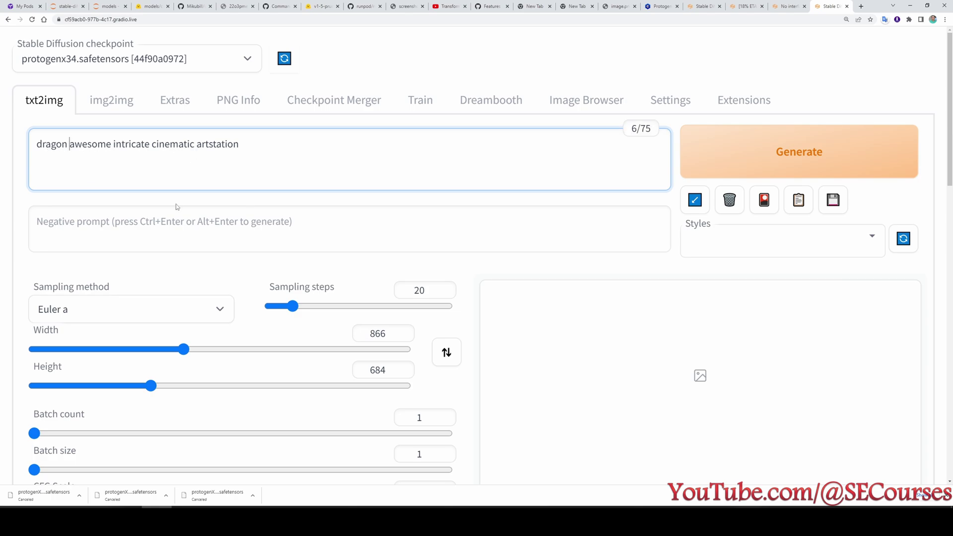
{"action": "left_click", "coordinate": [157, 234]}
{"action": "type", "text": "low bad worse"}
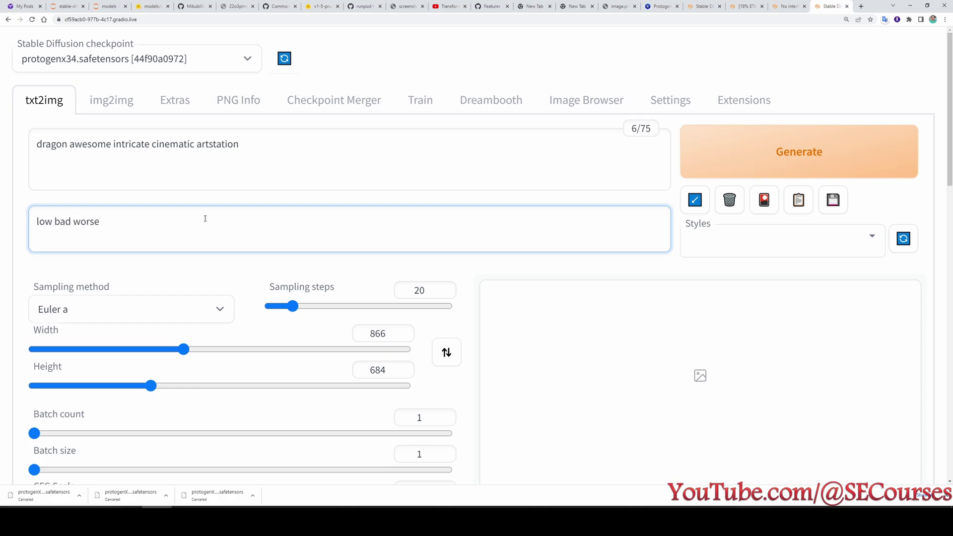
{"action": "key", "text": "ctrl+Return"}
Enable ControlNet with Scribble Mode and view the generated dragon image.
{"action": "scroll", "coordinate": [613, 342], "scroll_direction": "down", "scroll_amount": 1}
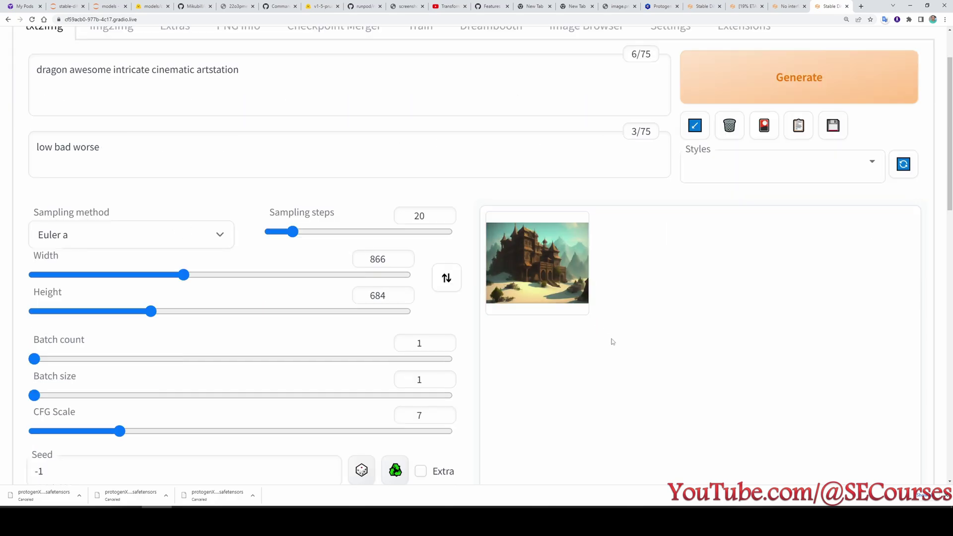
{"action": "scroll", "coordinate": [612, 342], "scroll_direction": "down", "scroll_amount": 10}
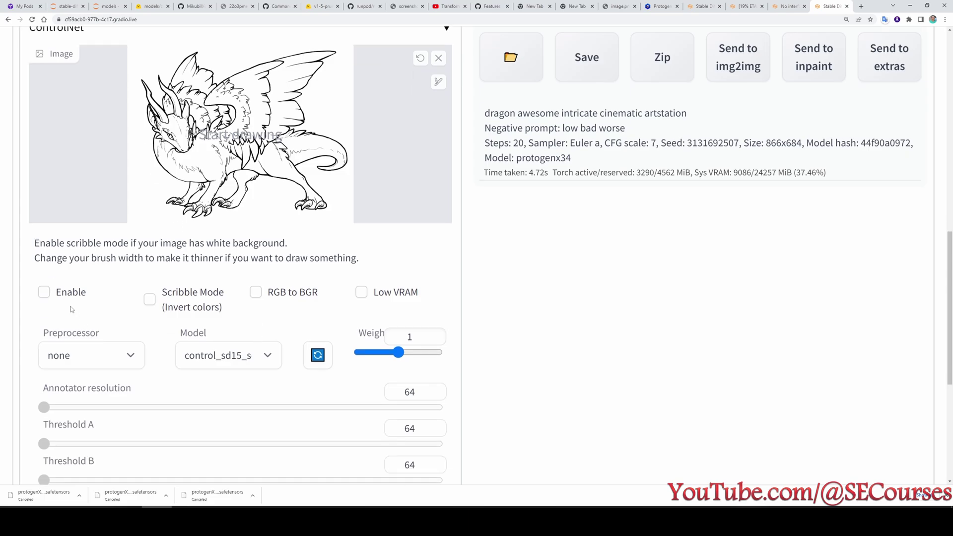
{"action": "left_click", "coordinate": [64, 298]}
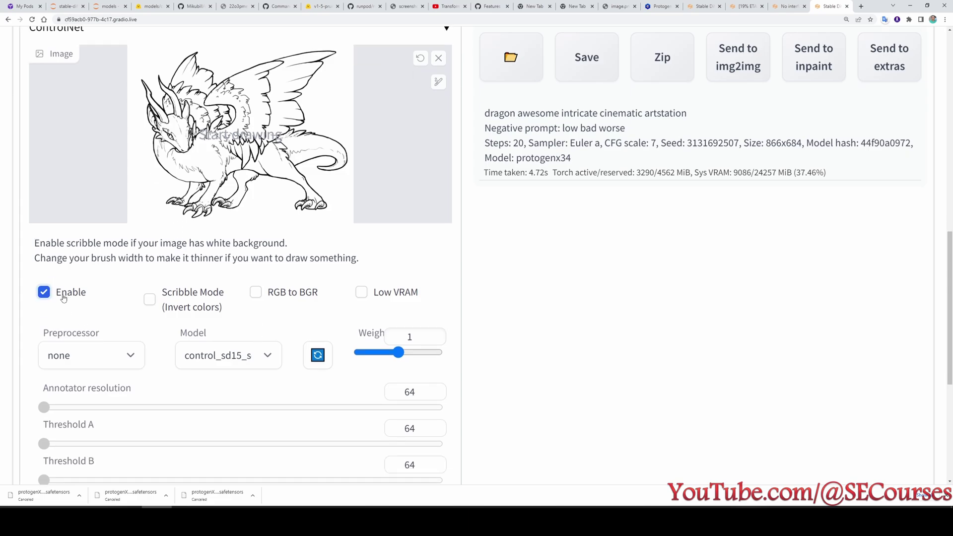
{"action": "left_click", "coordinate": [186, 307]}
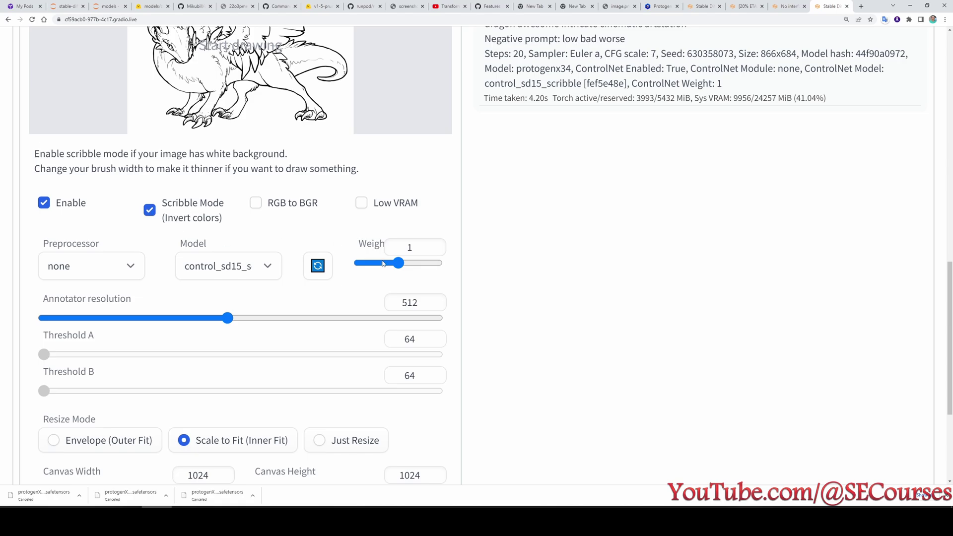
{"action": "scroll", "coordinate": [523, 338], "scroll_direction": "up", "scroll_amount": 8}
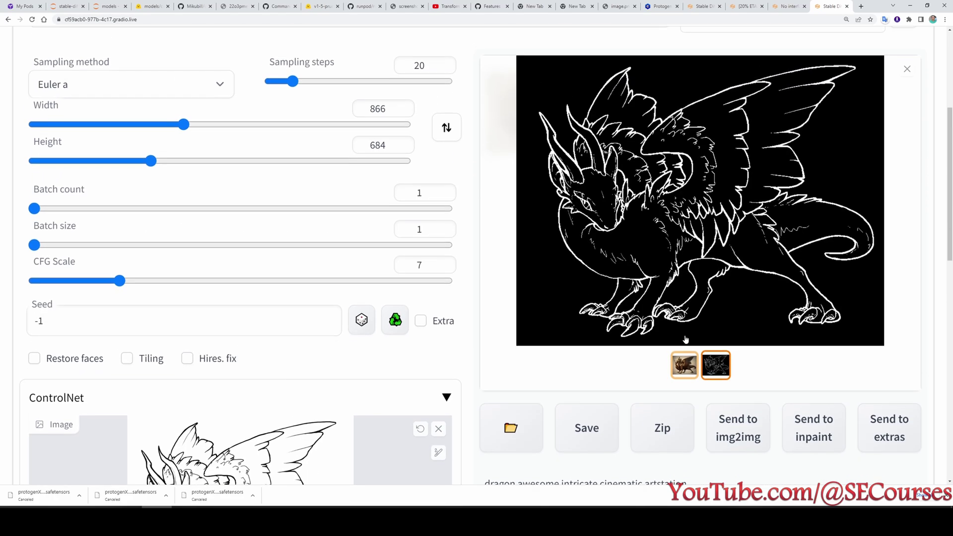
{"action": "scroll", "coordinate": [705, 298], "scroll_direction": "up", "scroll_amount": 1}
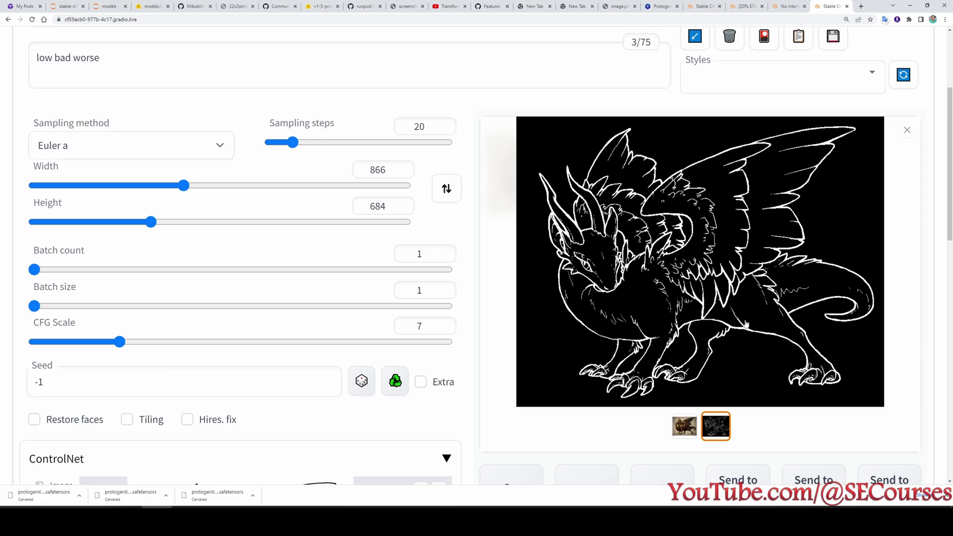
{"action": "left_click", "coordinate": [684, 426]}
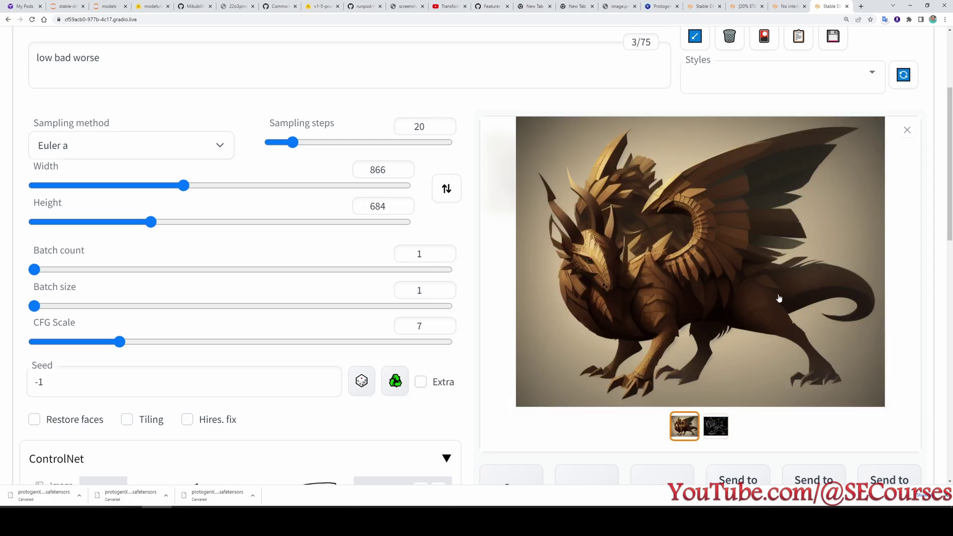
{"action": "scroll", "coordinate": [744, 238], "scroll_direction": "up", "scroll_amount": 3}
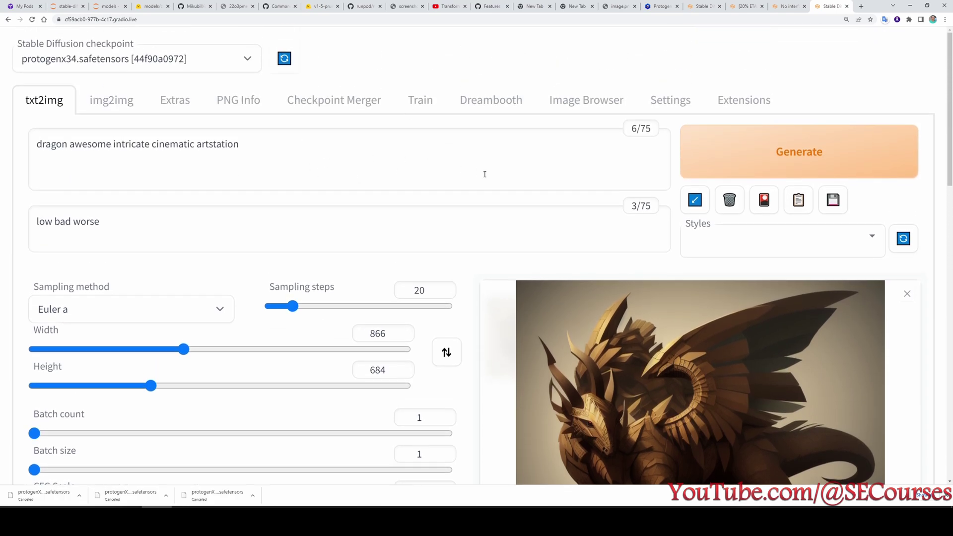
{"action": "scroll", "coordinate": [685, 285], "scroll_direction": "down", "scroll_amount": 2}
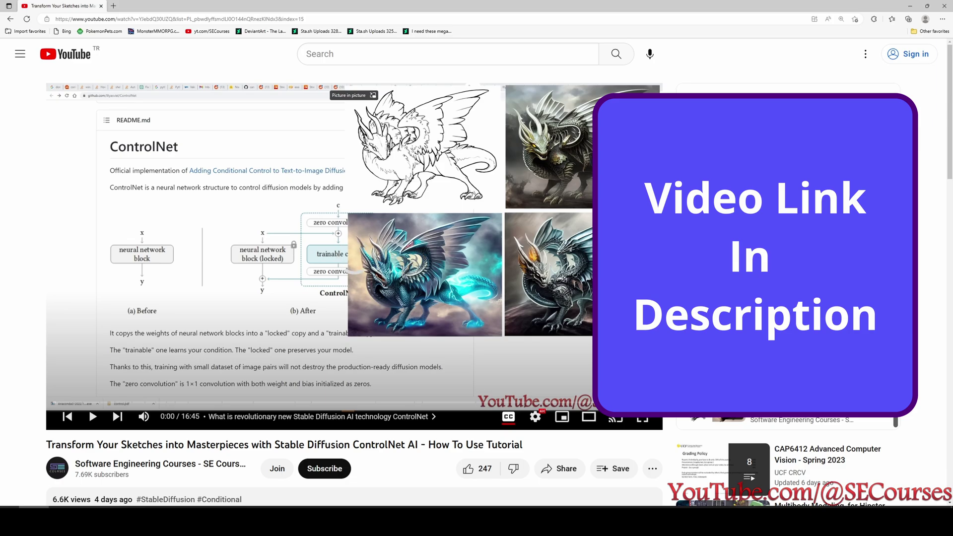
Scroll through the ControlNet sketch-to-masterpiece tutorial's description on YouTube.
{"action": "scroll", "coordinate": [380, 239], "scroll_direction": "down", "scroll_amount": 1}
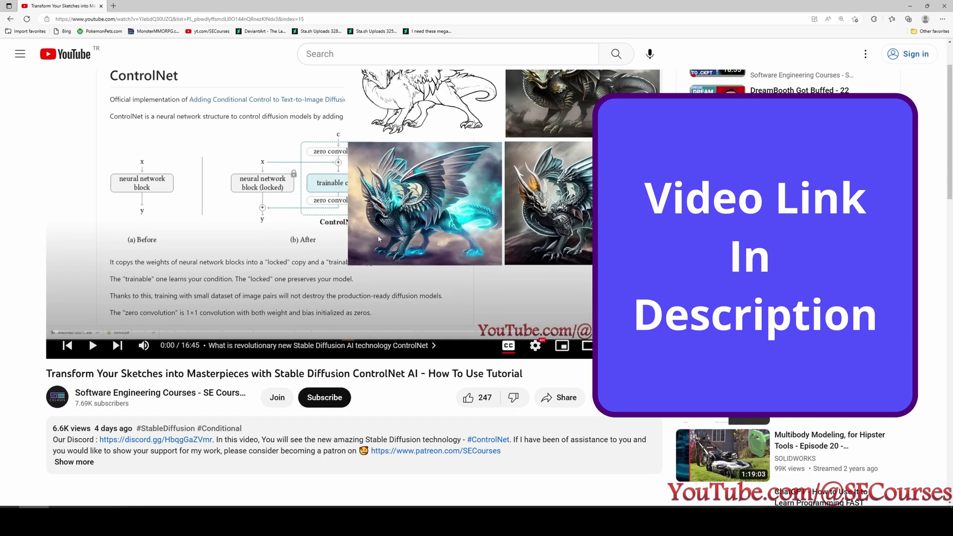
{"action": "scroll", "coordinate": [369, 172], "scroll_direction": "up", "scroll_amount": 1}
{"action": "scroll", "coordinate": [369, 173], "scroll_direction": "up", "scroll_amount": 1}
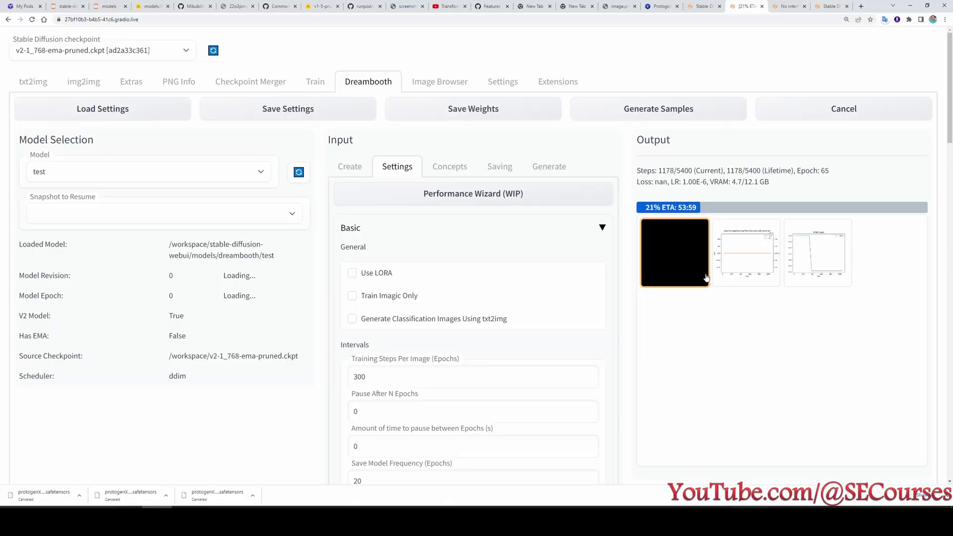
Cycle the Dreambooth output gallery through the latest sample, loss chart and VRAM chart.
{"action": "scroll", "coordinate": [774, 303], "scroll_direction": "down", "scroll_amount": 1}
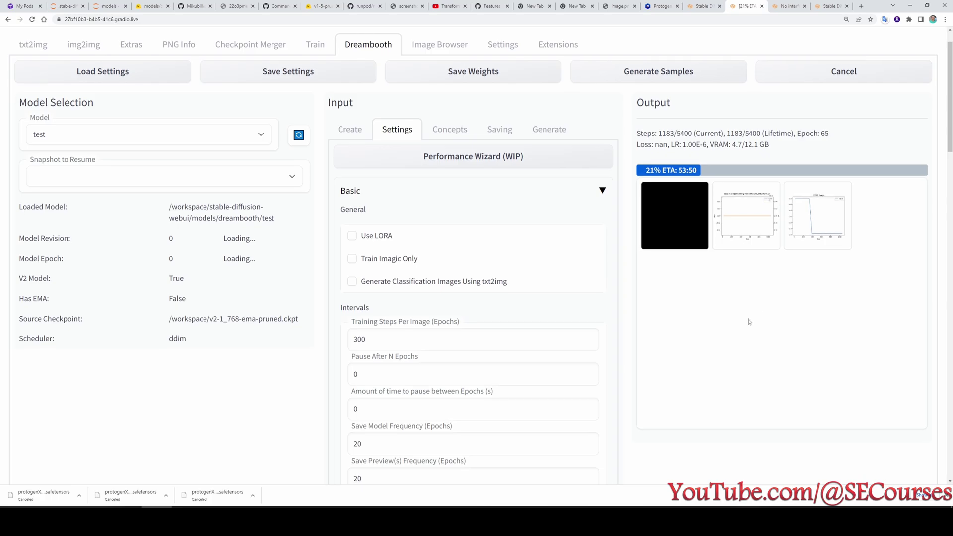
{"action": "scroll", "coordinate": [677, 257], "scroll_direction": "up", "scroll_amount": 1}
{"action": "left_click", "coordinate": [677, 257]}
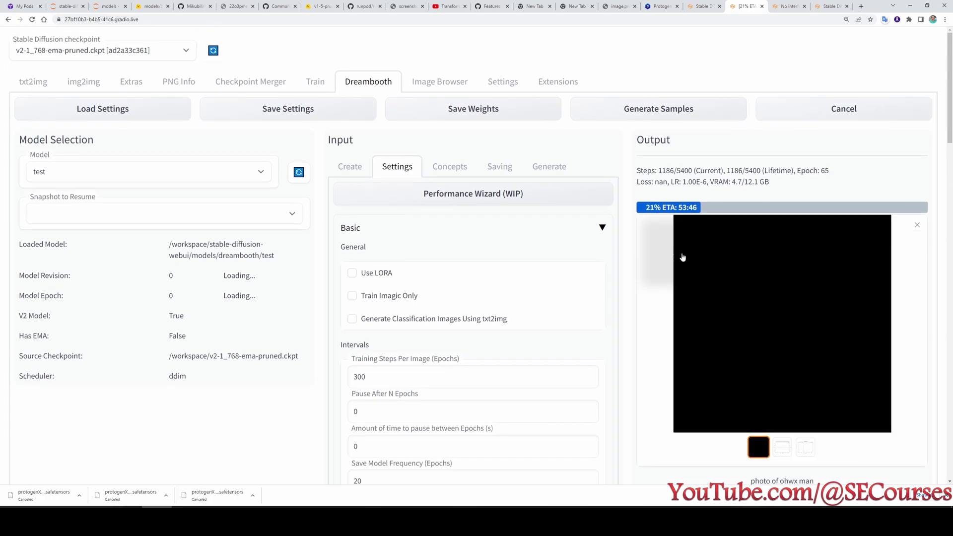
{"action": "left_click", "coordinate": [780, 449]}
{"action": "left_click", "coordinate": [804, 449]}
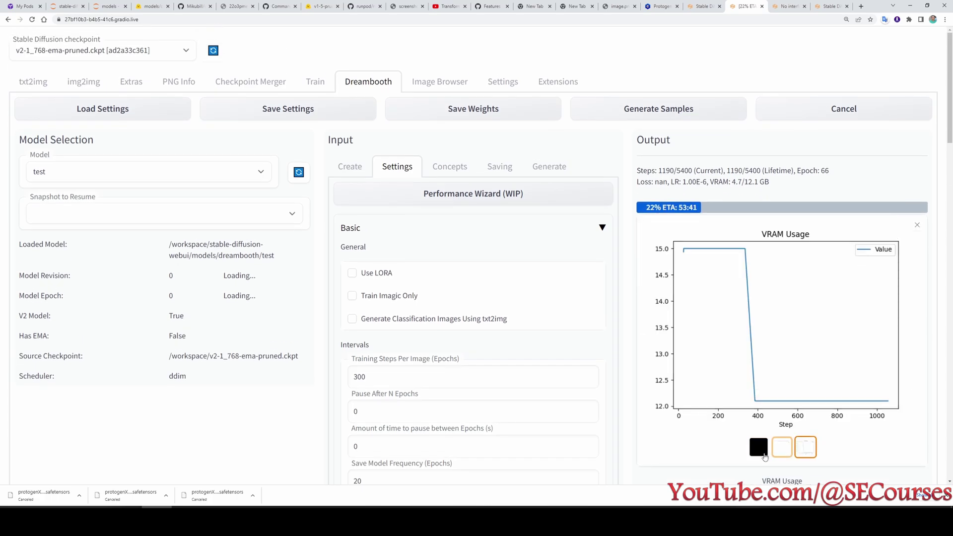
{"action": "left_click", "coordinate": [759, 452]}
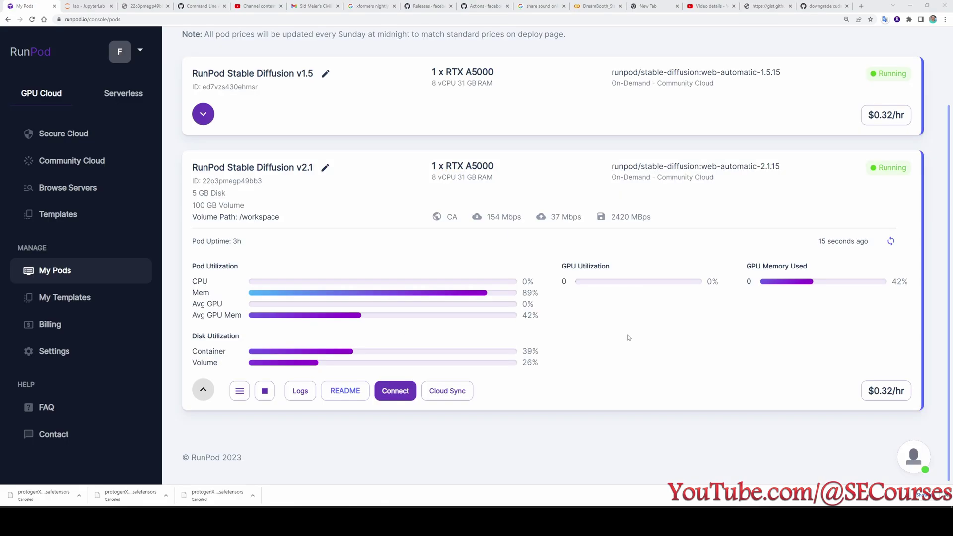
Open JupyterLab for the v2.1 pod, then close Connection Options on My Pods.
{"action": "left_click", "coordinate": [395, 391]}
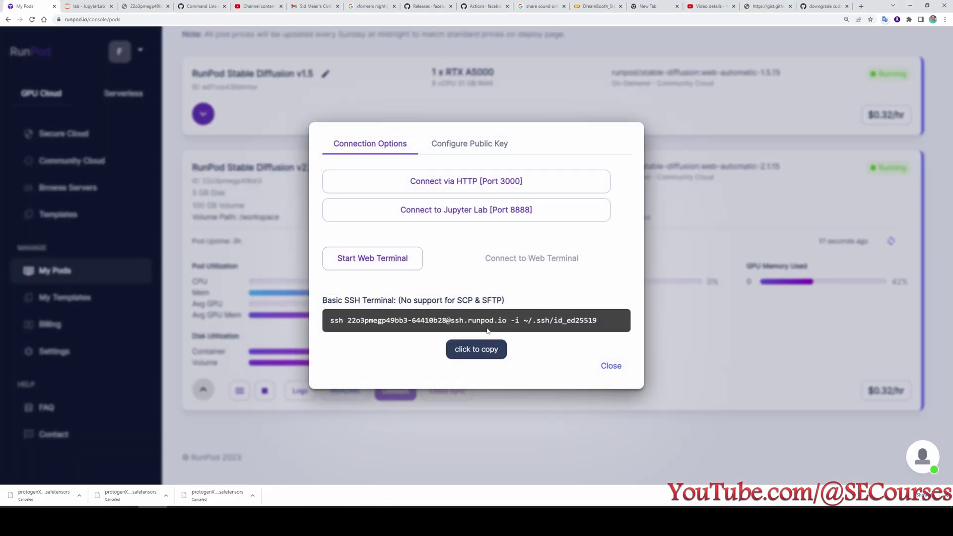
{"action": "left_click", "coordinate": [450, 213]}
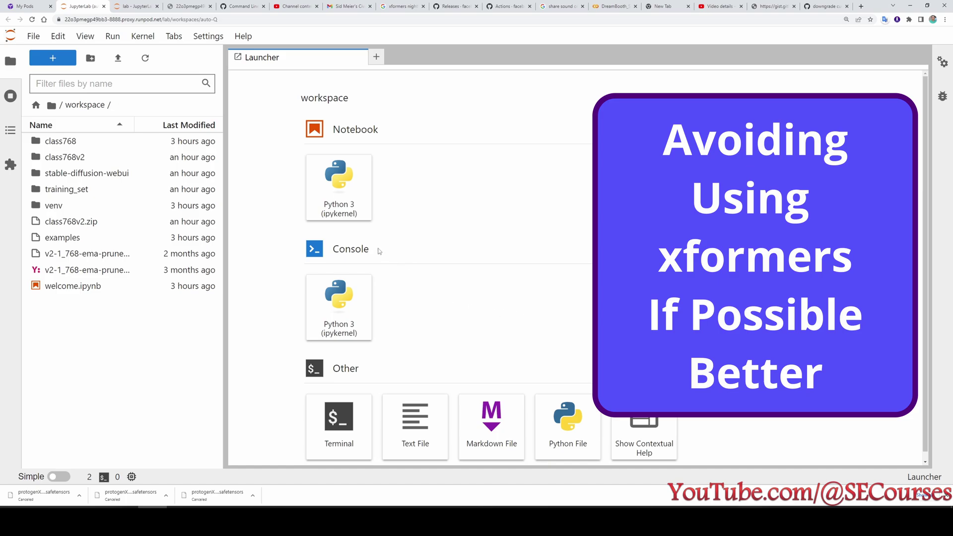
{"action": "left_click", "coordinate": [25, 6]}
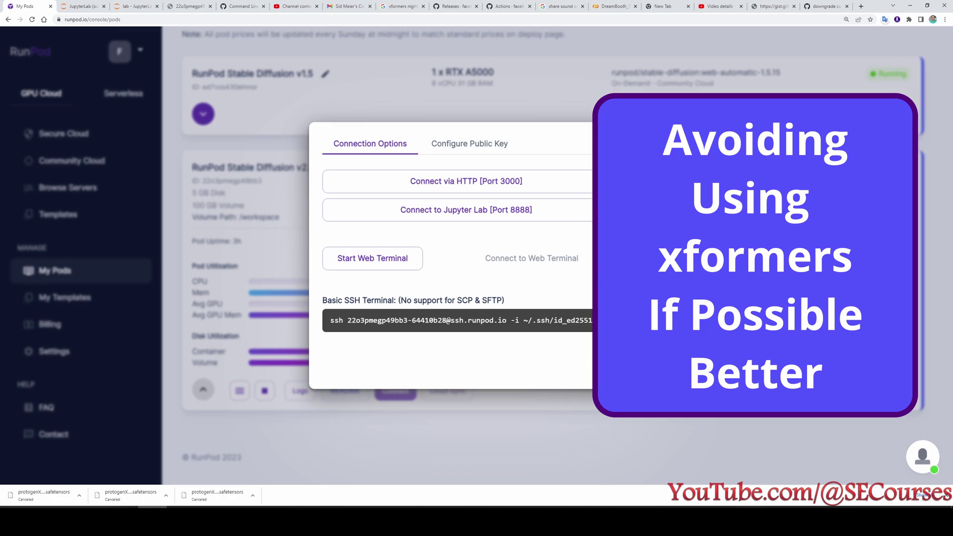
{"action": "key", "text": "Escape"}
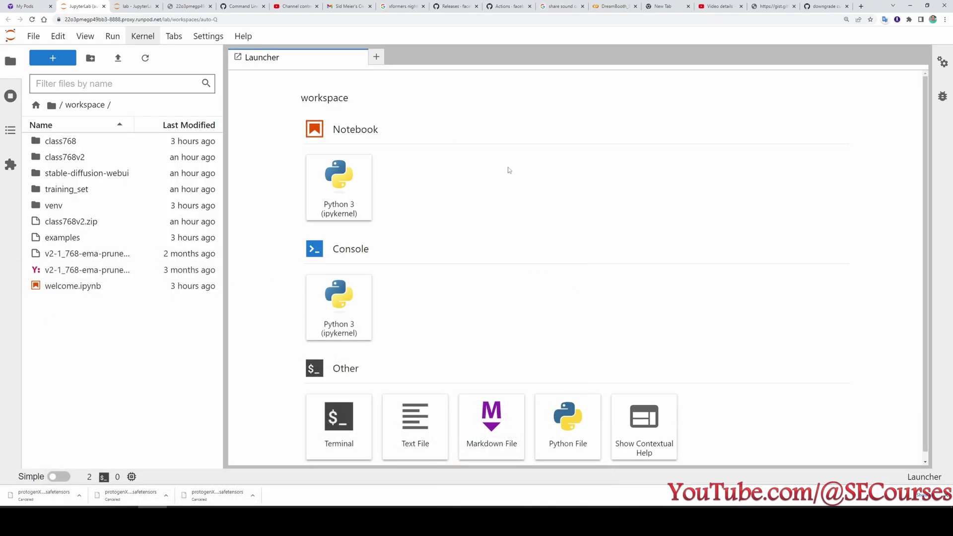
Browse cloud GPU servers and highlight the RTX A6000's 48 GB and A100 40GB VRAM.
{"action": "left_click", "coordinate": [26, 6]}
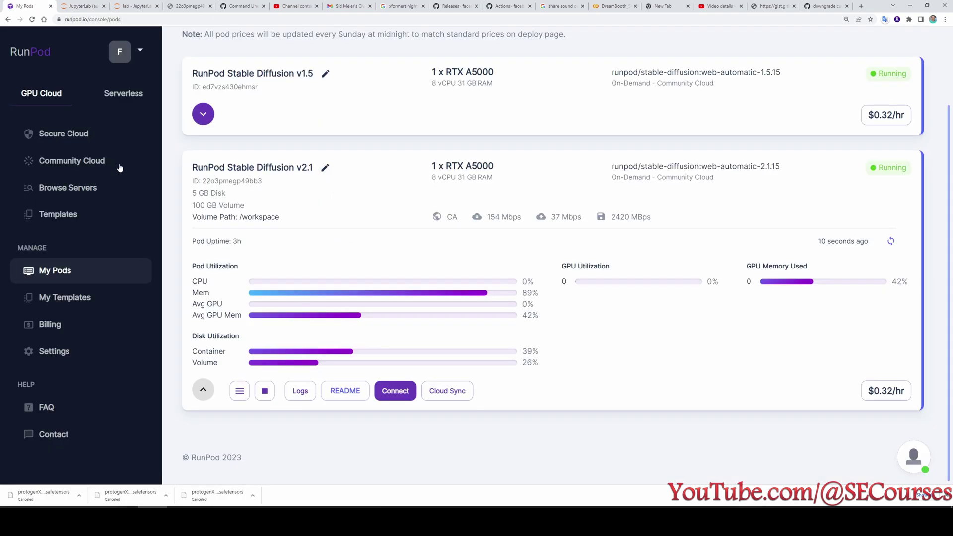
{"action": "left_click", "coordinate": [85, 188]}
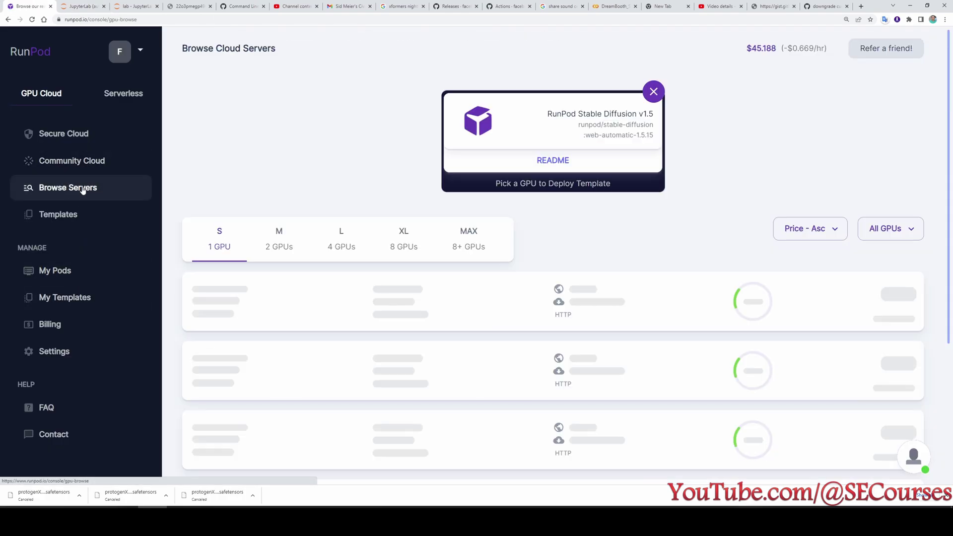
{"action": "scroll", "coordinate": [336, 357], "scroll_direction": "down", "scroll_amount": 15}
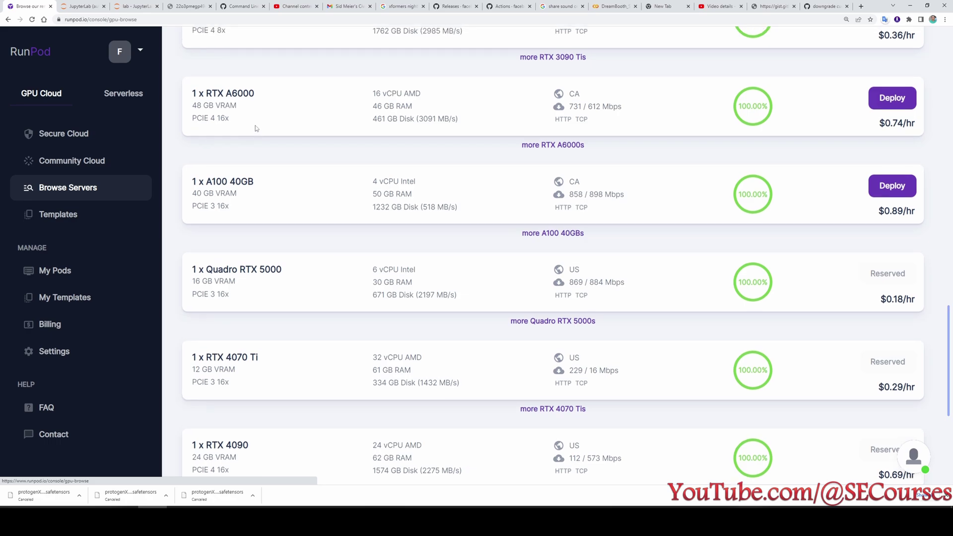
{"action": "scroll", "coordinate": [298, 196], "scroll_direction": "up", "scroll_amount": 1}
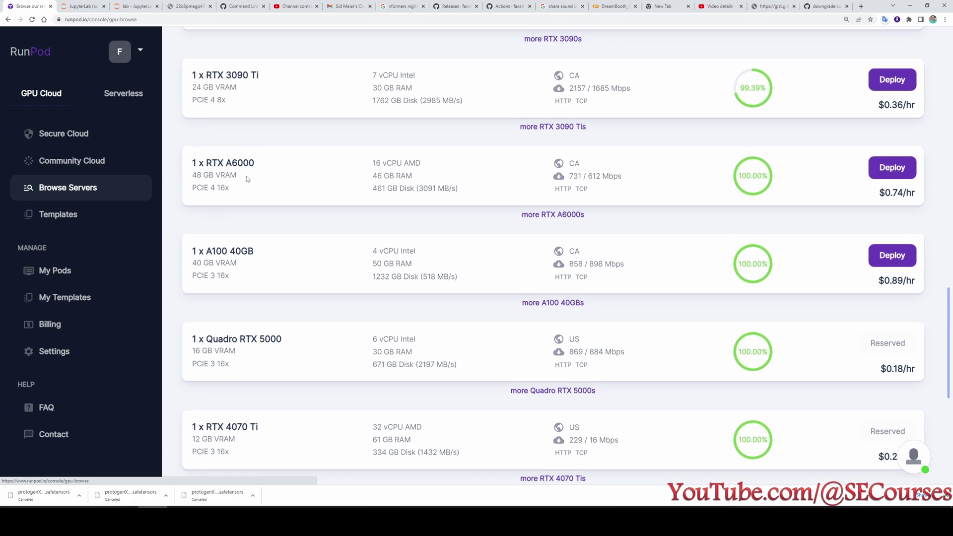
{"action": "left_click_drag", "start_coordinate": [193, 175], "coordinate": [237, 175]}
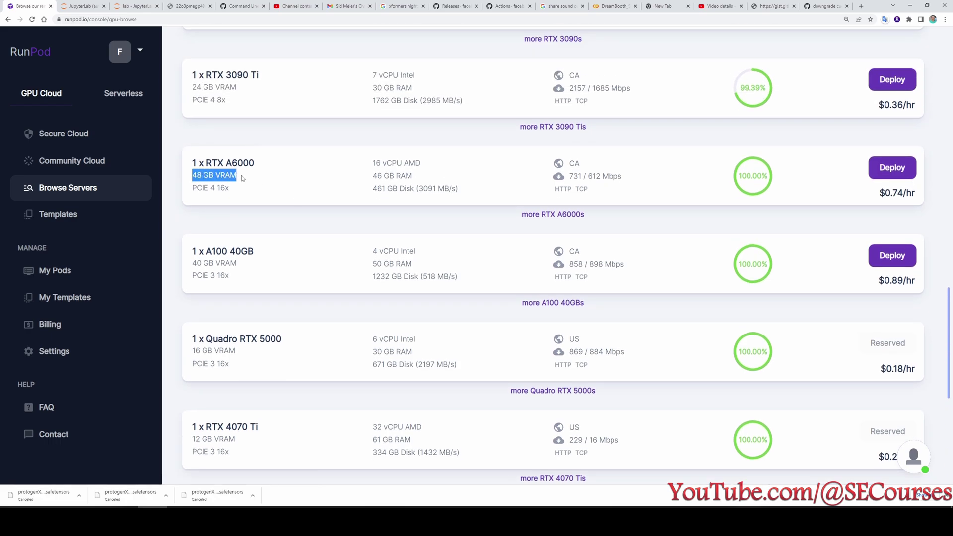
{"action": "left_click_drag", "start_coordinate": [196, 265], "coordinate": [245, 270]}
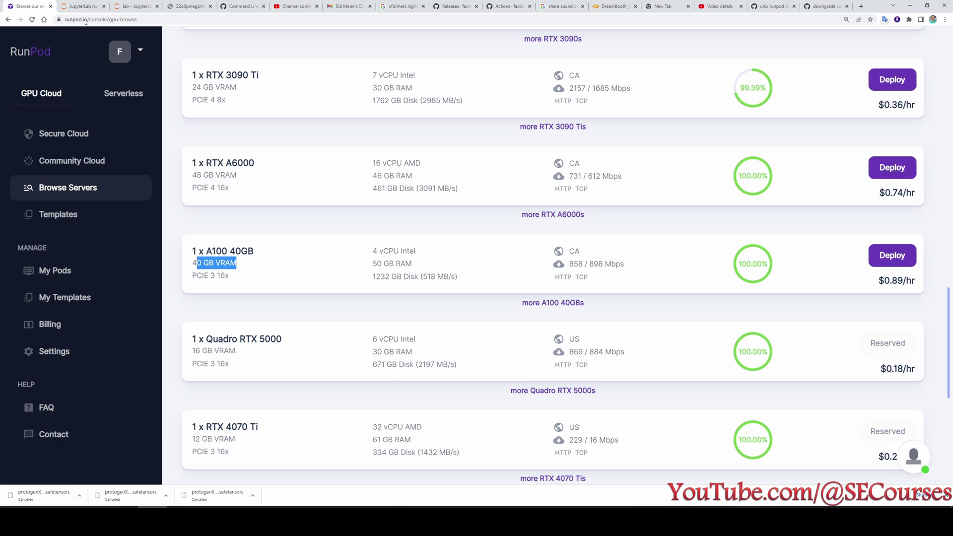
{"action": "key", "text": "ctrl+Tab"}
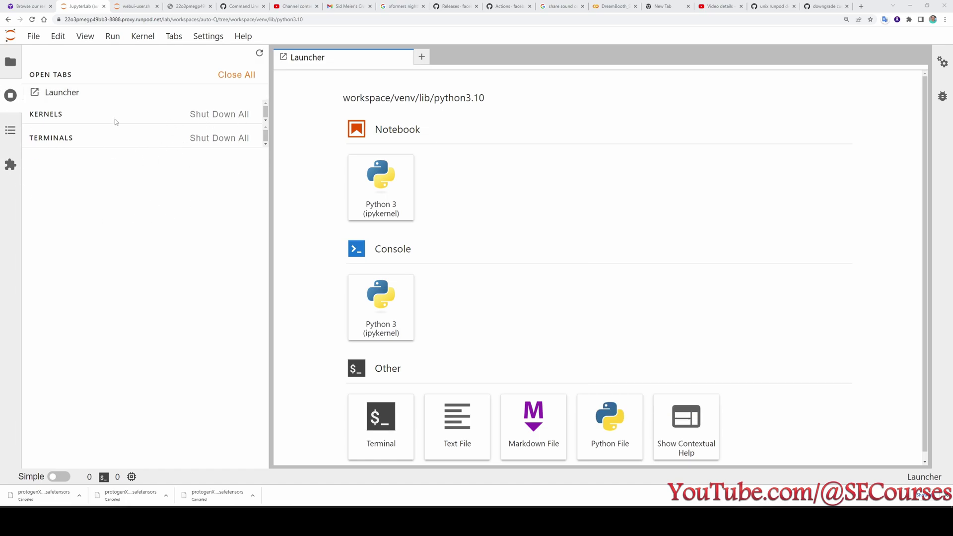
Open a terminal in python3.10 and uninstall torch and torchvision, answering y to each.
{"action": "left_click", "coordinate": [10, 62]}
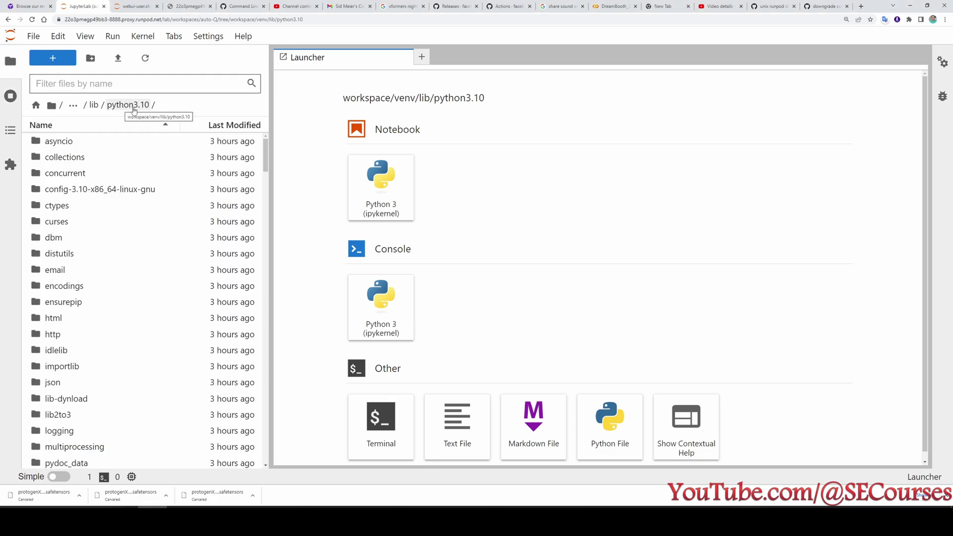
{"action": "left_click", "coordinate": [383, 430]}
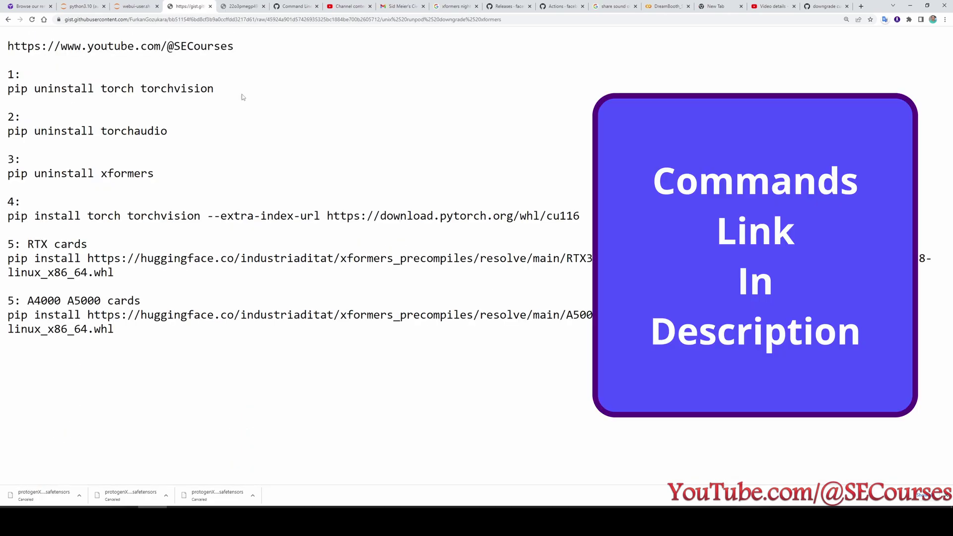
{"action": "left_click_drag", "start_coordinate": [229, 98], "coordinate": [3, 96]}
{"action": "key", "text": "ctrl+c"}
{"action": "left_click", "coordinate": [80, 6]}
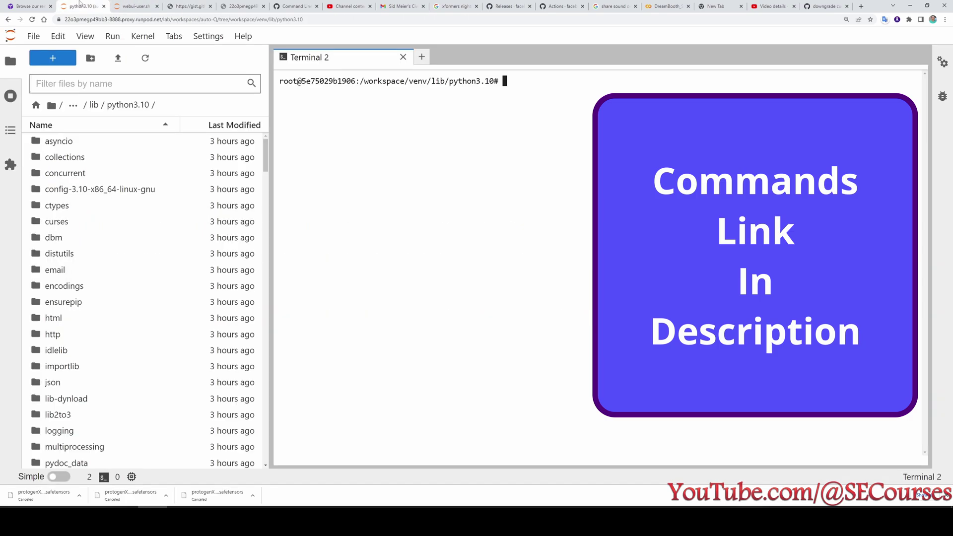
{"action": "key", "text": "ctrl+v"}
{"action": "type", "text": "y"}
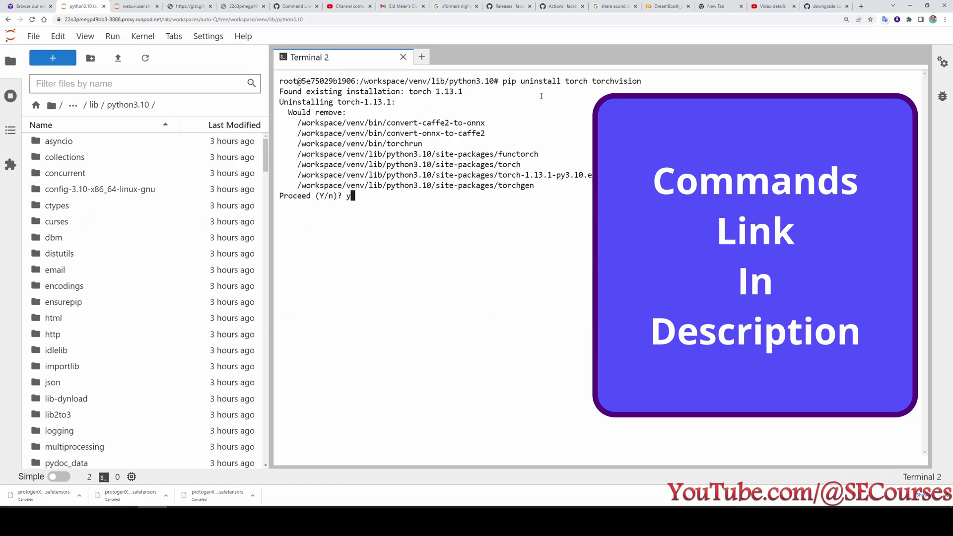
{"action": "key", "text": "Return"}
{"action": "type", "text": "y"}
{"action": "key", "text": "Return"}
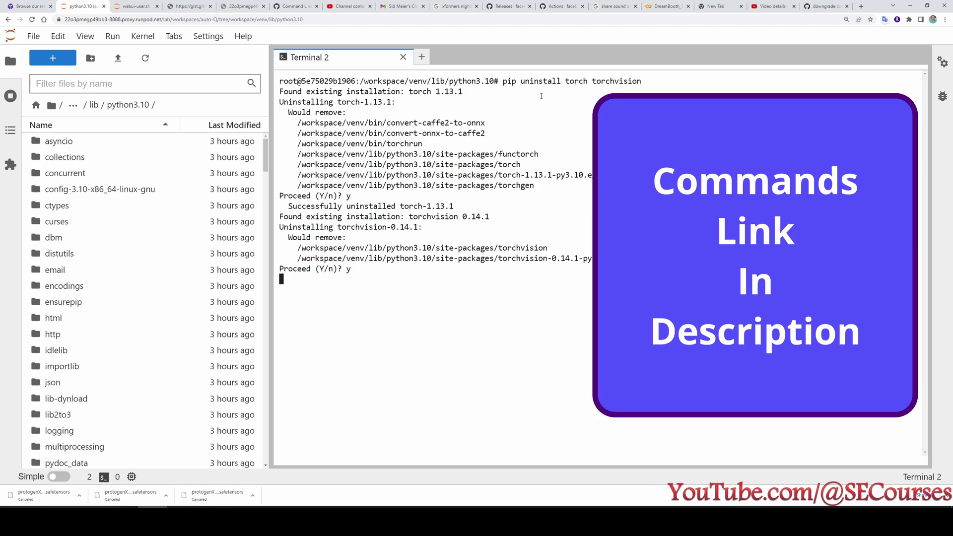
Run the gist's torchaudio uninstall command; torchaudio isn't installed.
{"action": "left_click", "coordinate": [188, 6]}
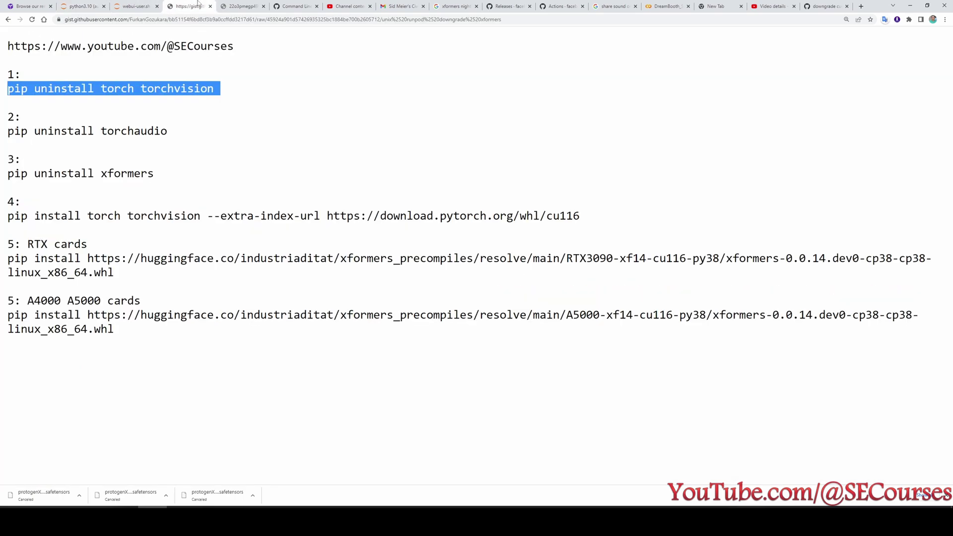
{"action": "left_click_drag", "start_coordinate": [171, 131], "coordinate": [6, 131]}
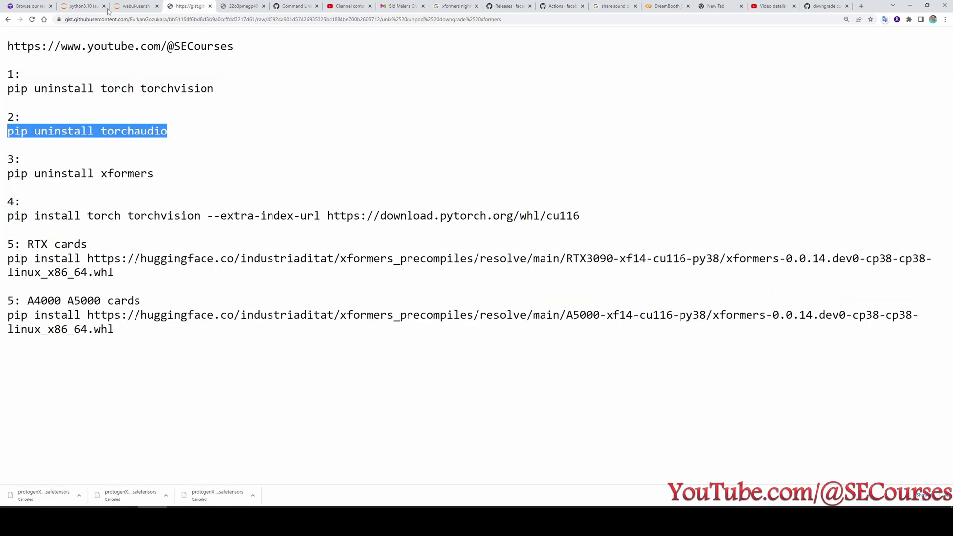
{"action": "left_click", "coordinate": [126, 6]}
{"action": "left_click", "coordinate": [80, 6]}
{"action": "type", "text": "pip uninstall torchaudio"}
{"action": "key", "text": "Return"}
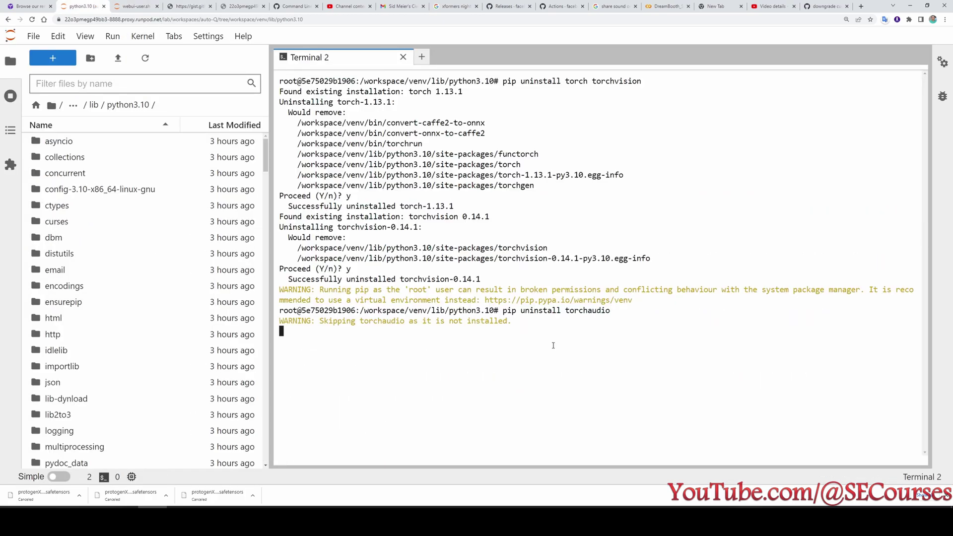
Uninstall xformers 0.0.16.dev432 with y, then check the venv path in the prompt.
{"action": "left_click", "coordinate": [133, 6]}
{"action": "left_click", "coordinate": [192, 6]}
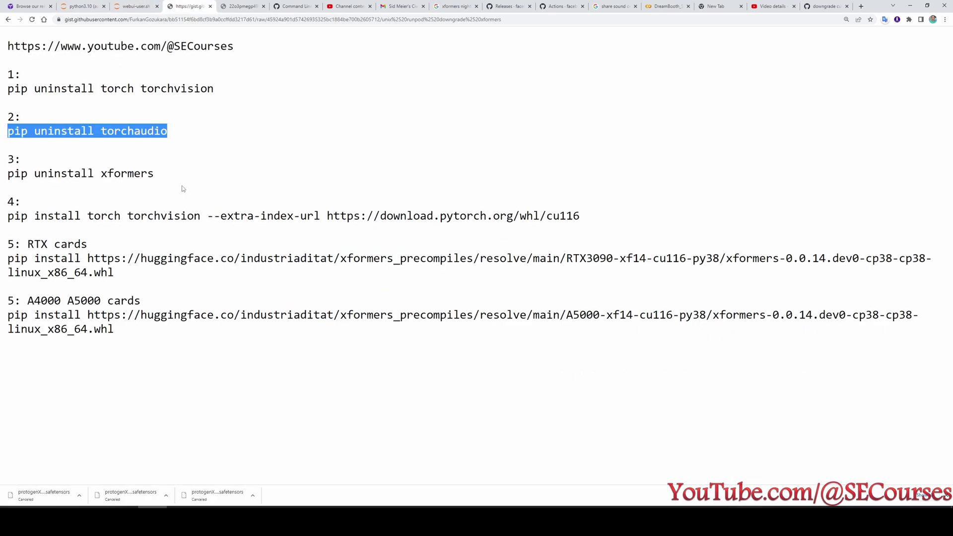
{"action": "left_click_drag", "start_coordinate": [158, 175], "coordinate": [4, 176]}
{"action": "key", "text": "ctrl+c"}
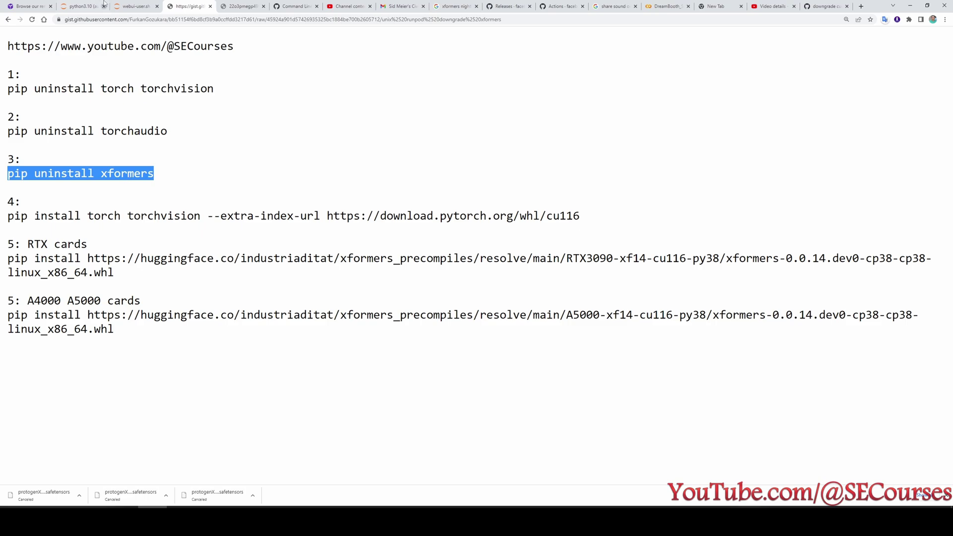
{"action": "left_click", "coordinate": [100, 5]}
{"action": "key", "text": "ctrl+v"}
{"action": "key", "text": "Return"}
{"action": "type", "text": "y"}
{"action": "key", "text": "Return"}
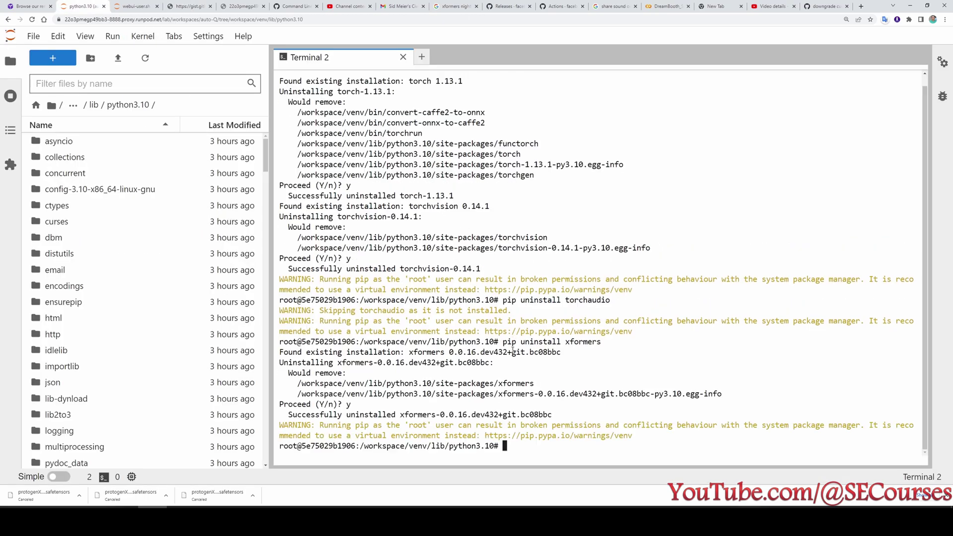
{"action": "scroll", "coordinate": [513, 351], "scroll_direction": "up", "scroll_amount": 1}
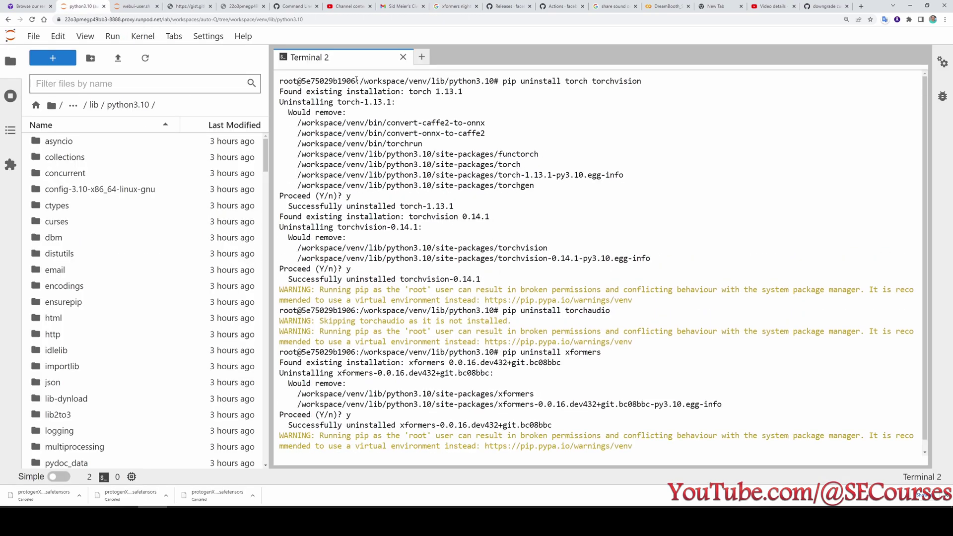
{"action": "left_click_drag", "start_coordinate": [357, 80], "coordinate": [496, 79]}
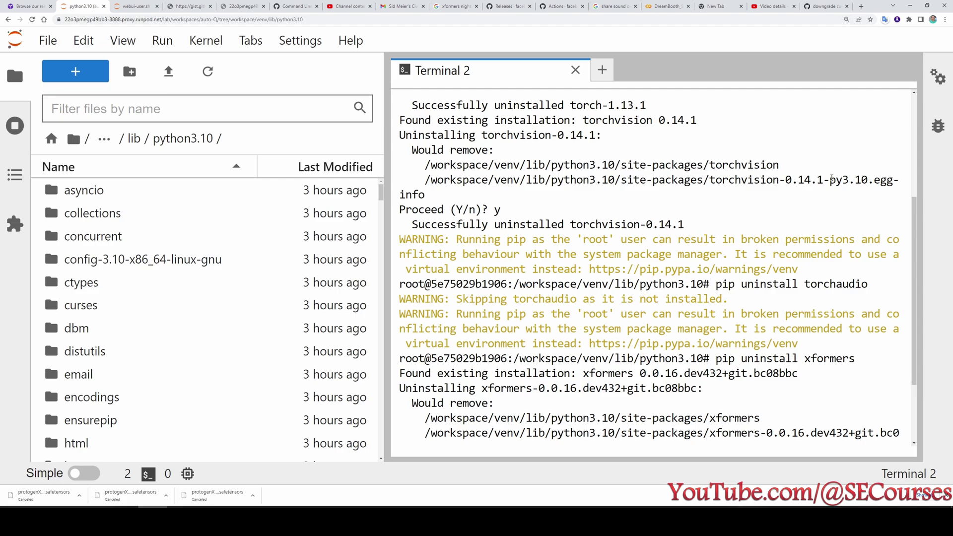
Confirm the /workspace/venv/lib/python3.10 path and copy the gist's torch cu116 install command.
{"action": "scroll", "coordinate": [646, 135], "scroll_direction": "up", "scroll_amount": 4}
{"action": "left_click_drag", "start_coordinate": [705, 105], "coordinate": [515, 105]}
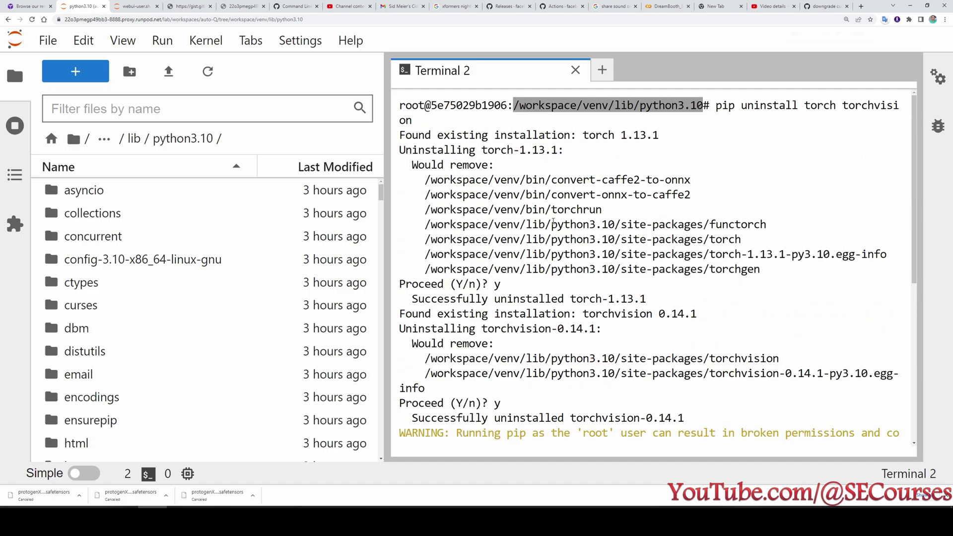
{"action": "key", "text": "ctrl+minus"}
{"action": "key", "text": "ctrl+minus"}
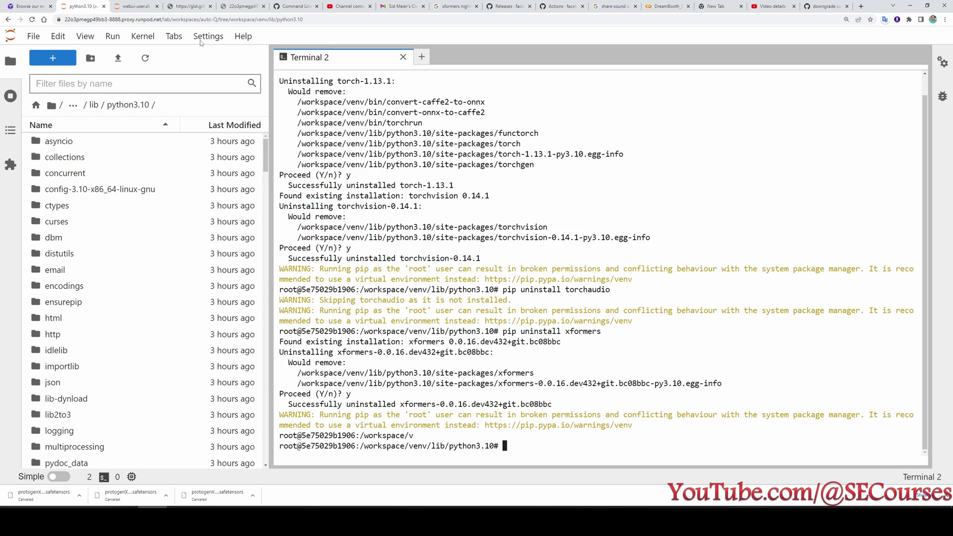
{"action": "left_click", "coordinate": [133, 6]}
{"action": "left_click", "coordinate": [186, 4]}
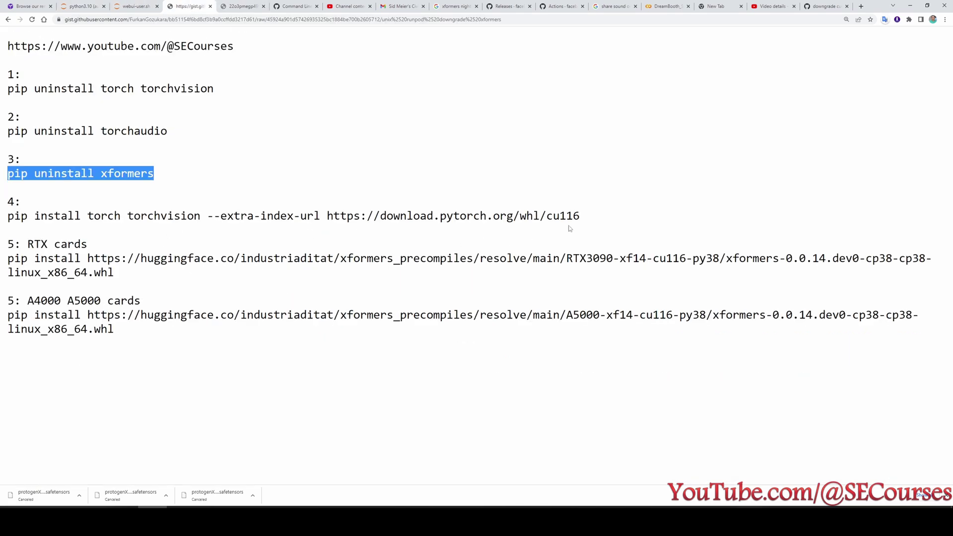
{"action": "triple_click", "coordinate": [611, 218]}
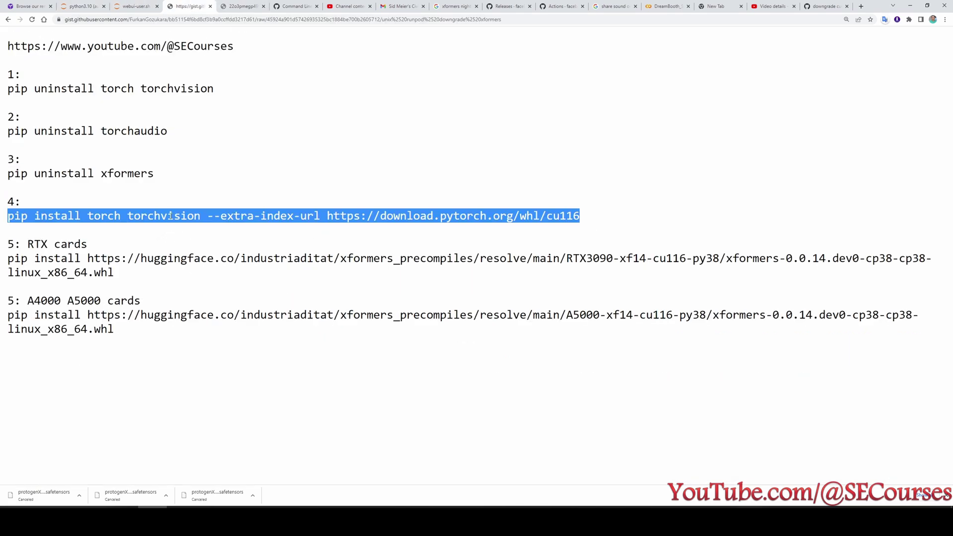
{"action": "key", "text": "ctrl+c"}
Run the torch cu116 install in the terminal; it fails with 'No space left on device'.
{"action": "left_click", "coordinate": [133, 6]}
{"action": "left_click", "coordinate": [82, 6]}
{"action": "key", "text": "ctrl+v"}
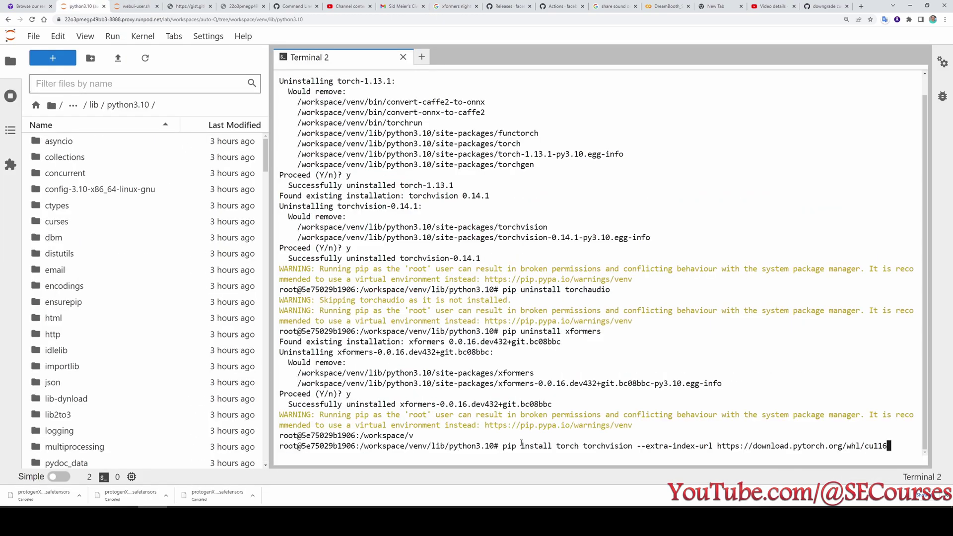
{"action": "key", "text": "Return"}
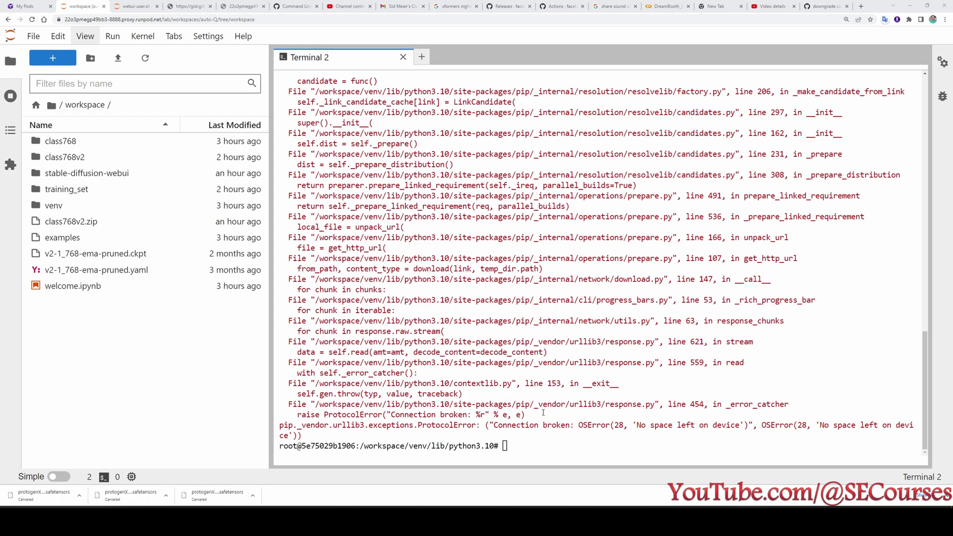
{"action": "scroll", "coordinate": [544, 413], "scroll_direction": "up", "scroll_amount": 15}
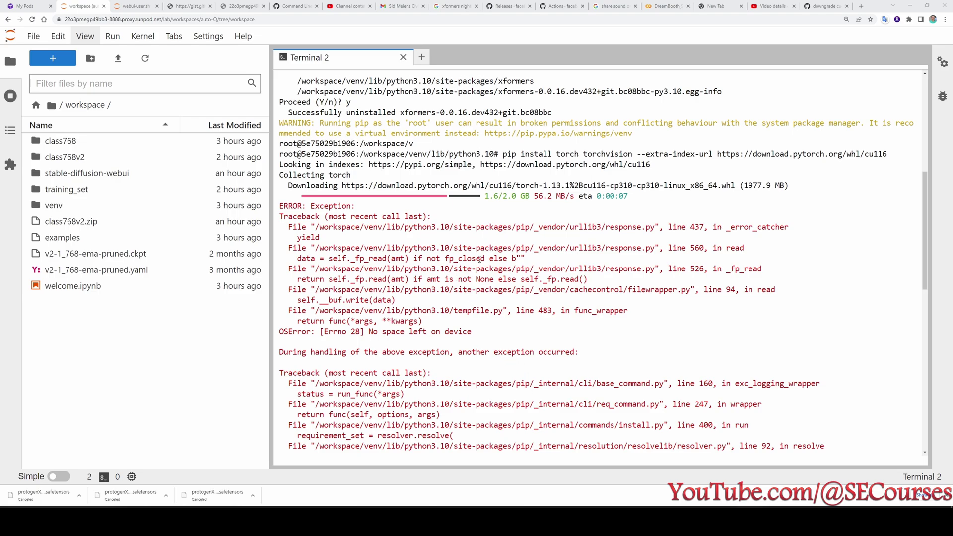
{"action": "scroll", "coordinate": [480, 258], "scroll_direction": "down", "scroll_amount": 15}
Stop the Stable Diffusion v2.1 pod, noting its 5 GB disk size.
{"action": "left_click", "coordinate": [27, 6]}
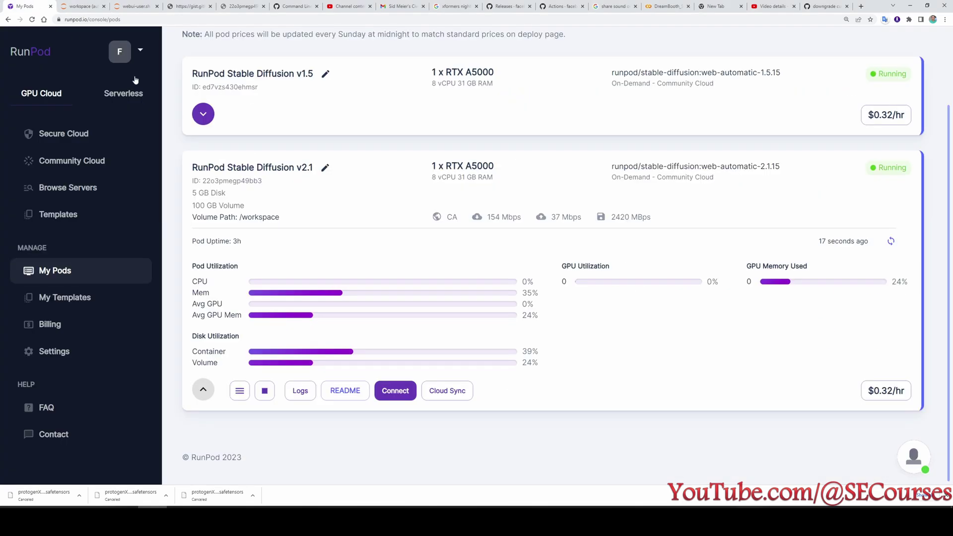
{"action": "left_click_drag", "start_coordinate": [225, 195], "coordinate": [194, 193]}
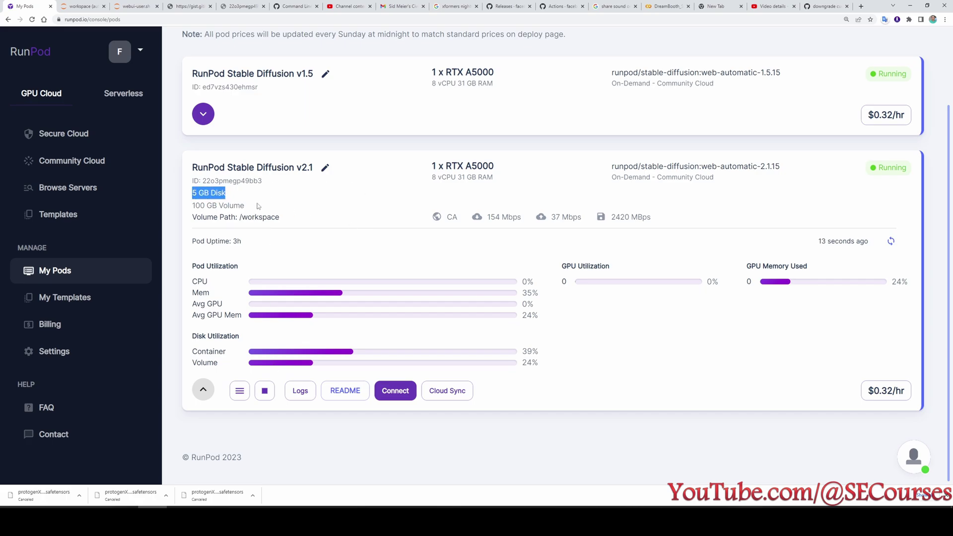
{"action": "left_click", "coordinate": [265, 391]}
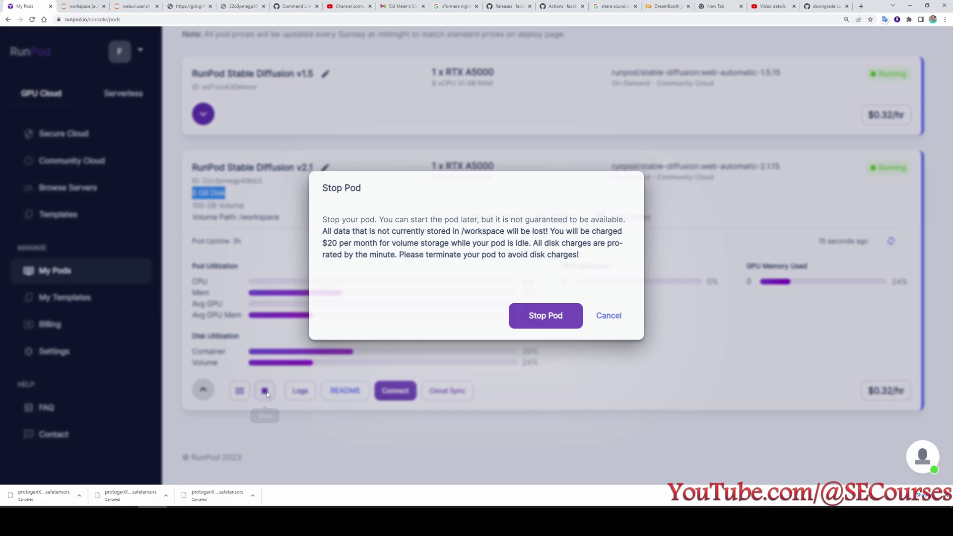
{"action": "left_click", "coordinate": [544, 317]}
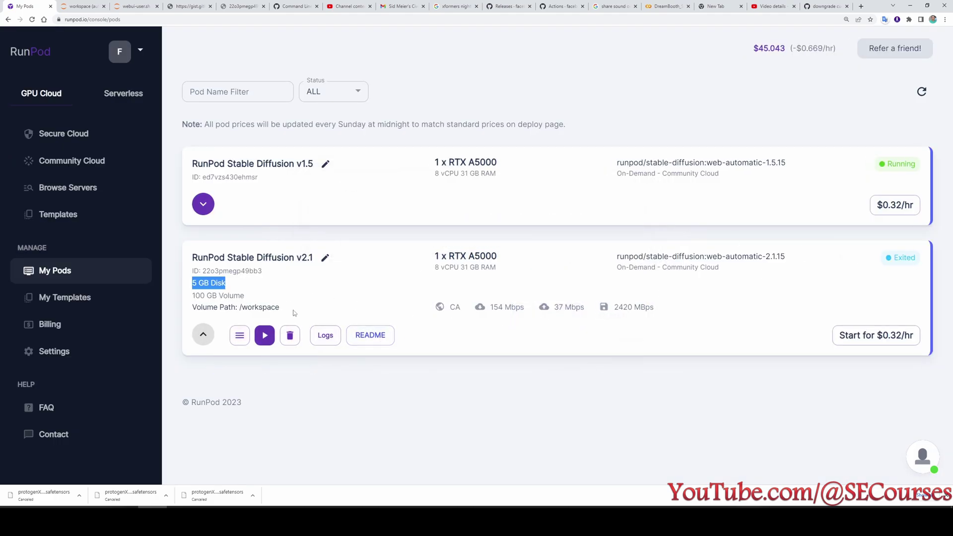
Edit the pod's container disk to 10 GB, save, and start the pod again.
{"action": "left_click", "coordinate": [240, 338]}
{"action": "left_click", "coordinate": [241, 340]}
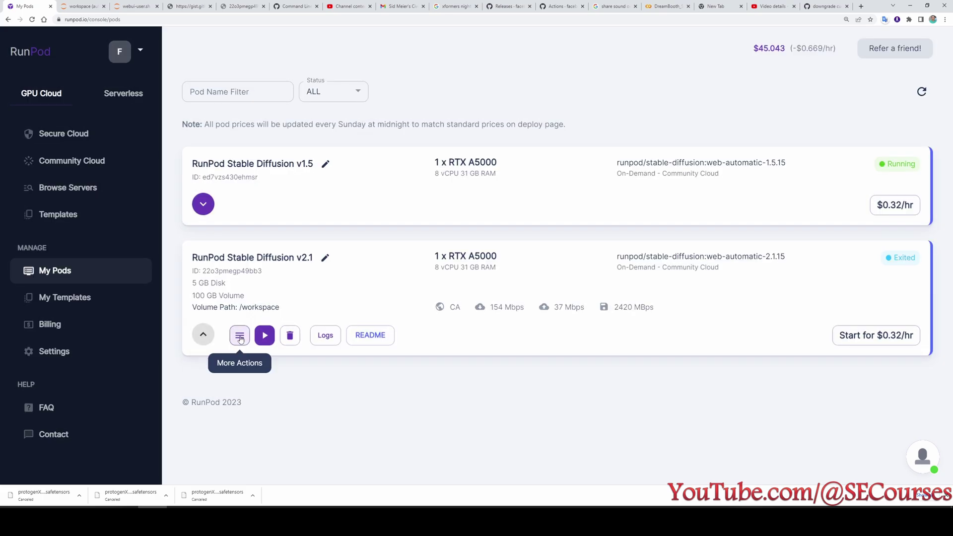
{"action": "left_click", "coordinate": [240, 339]}
{"action": "left_click", "coordinate": [217, 344]}
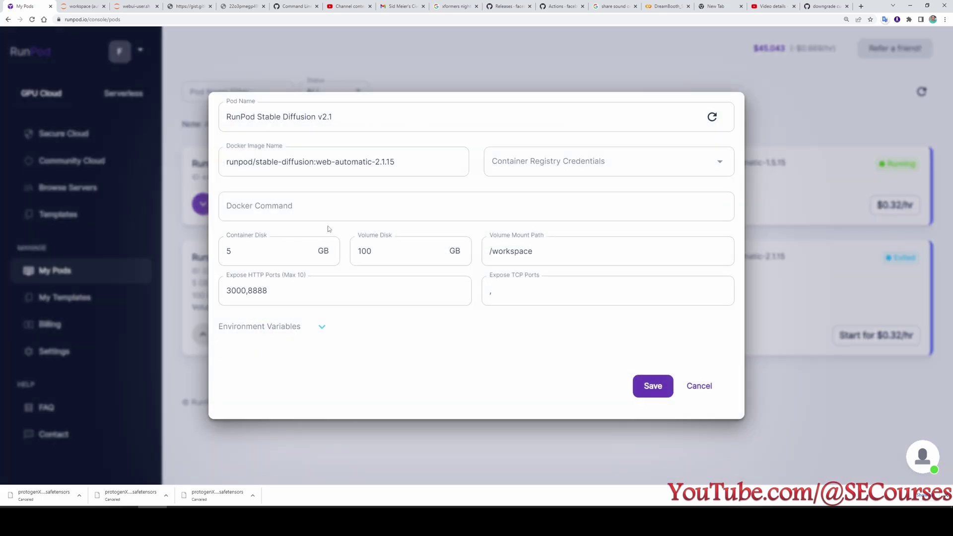
{"action": "double_click", "coordinate": [318, 251]}
{"action": "type", "text": "1"}
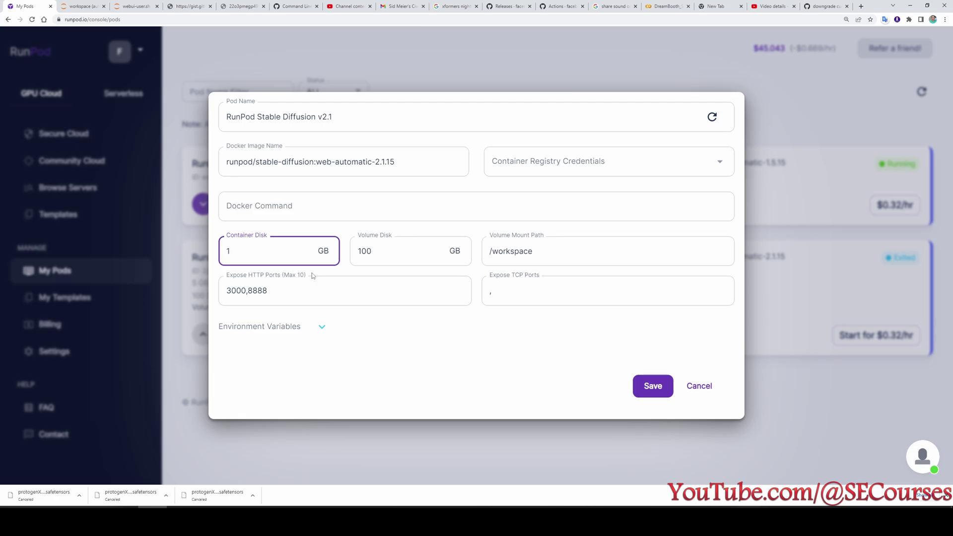
{"action": "type", "text": "0"}
{"action": "left_click", "coordinate": [660, 394]}
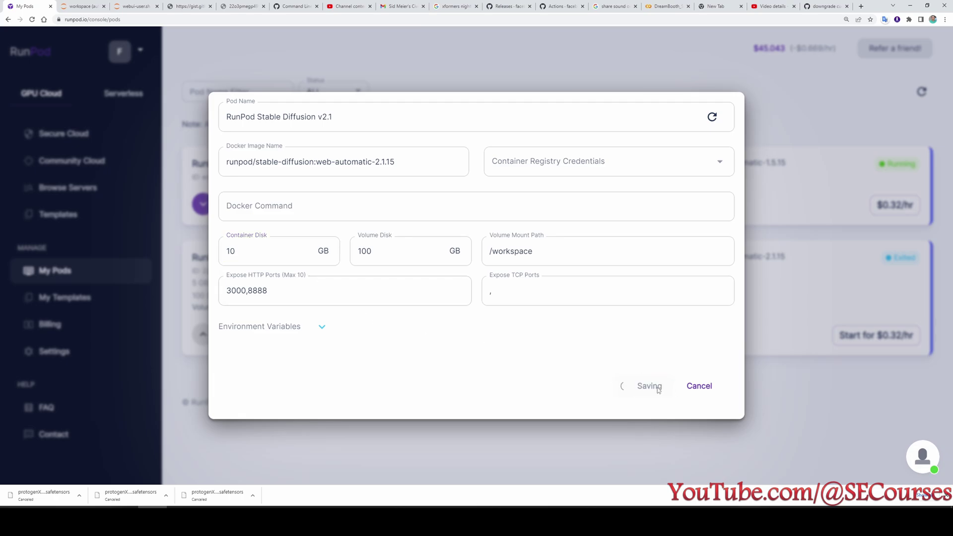
{"action": "left_click", "coordinate": [265, 335]}
{"action": "left_click", "coordinate": [552, 320]}
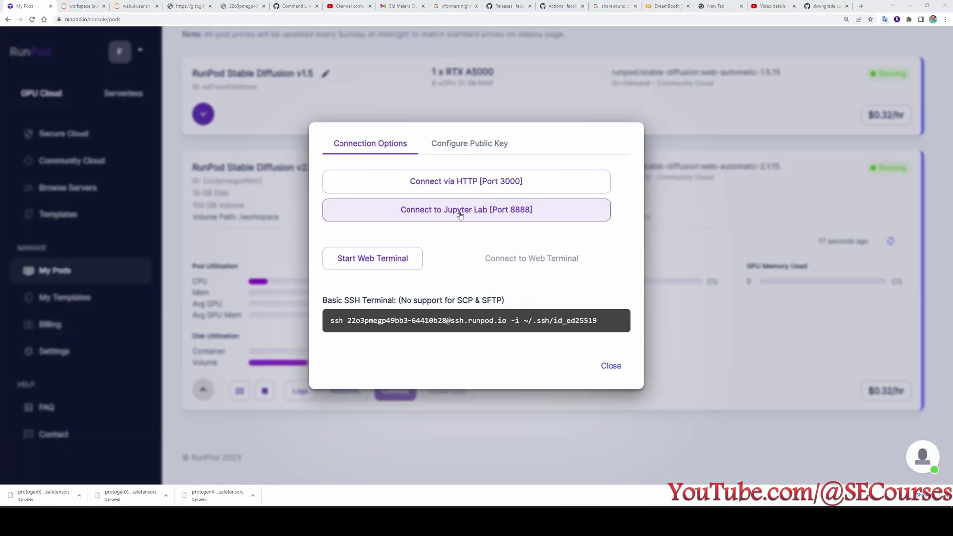
Open JupyterLab, browse to workspace/venv/lib/python3.10, and start a new terminal there.
{"action": "left_click", "coordinate": [445, 217]}
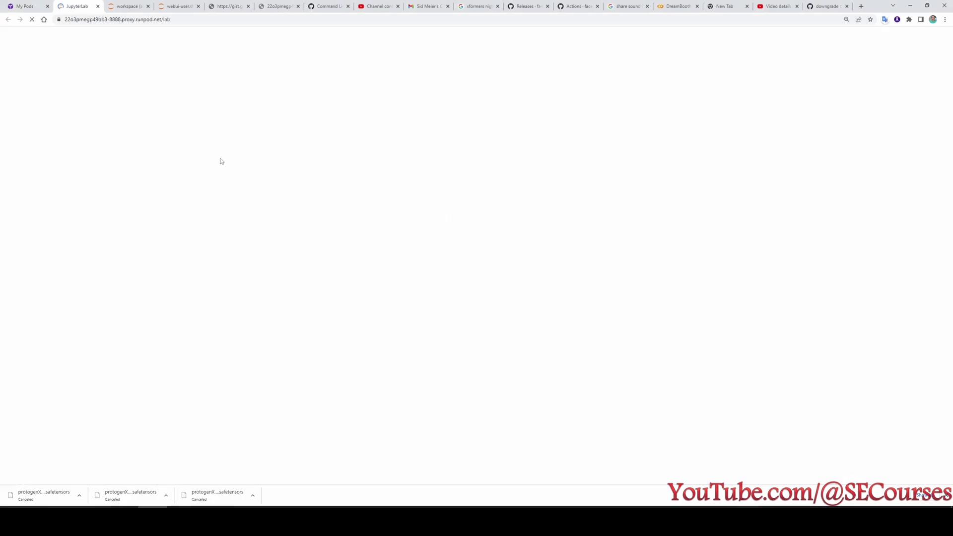
{"action": "left_click", "coordinate": [84, 111]}
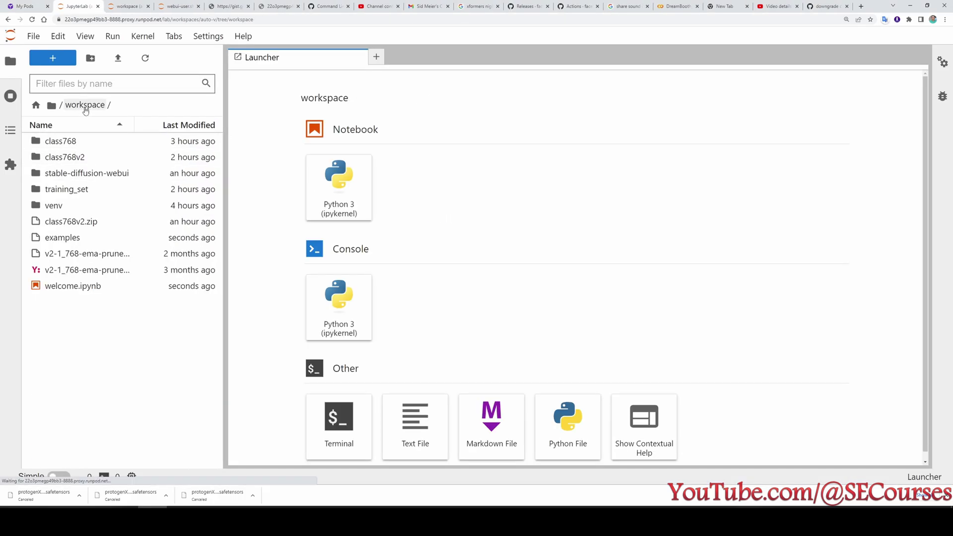
{"action": "double_click", "coordinate": [69, 199]}
{"action": "double_click", "coordinate": [50, 301]}
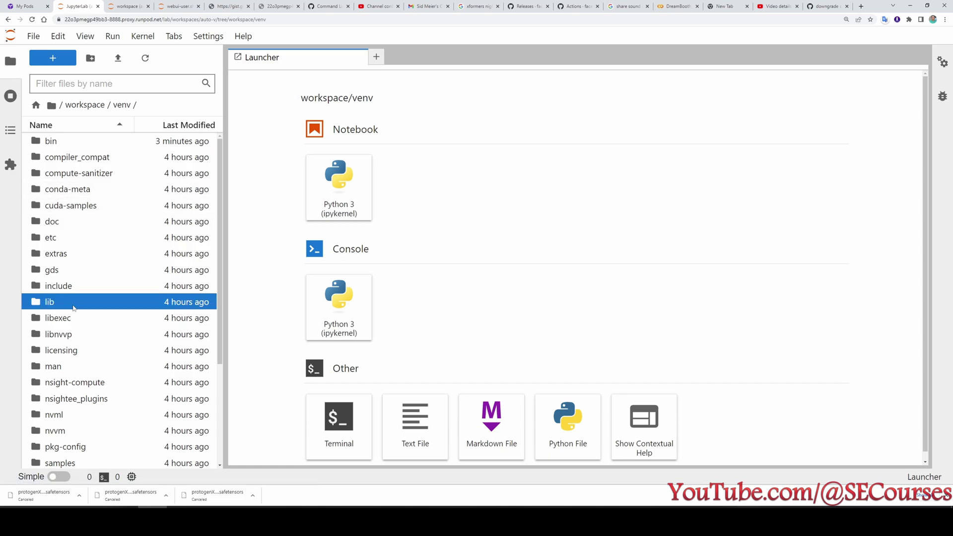
{"action": "scroll", "coordinate": [82, 251], "scroll_direction": "down", "scroll_amount": 1}
{"action": "left_click", "coordinate": [82, 253]}
{"action": "double_click", "coordinate": [82, 251]}
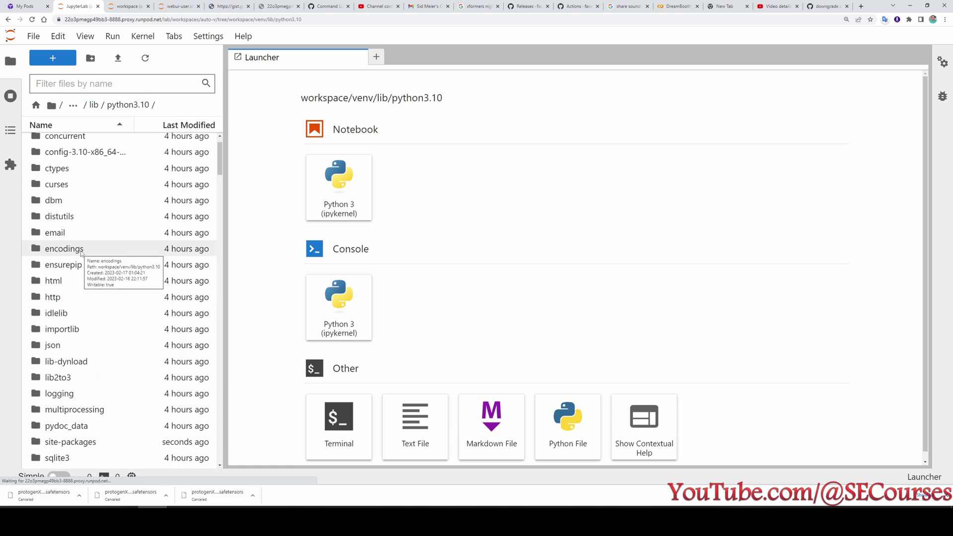
{"action": "left_click", "coordinate": [337, 437]}
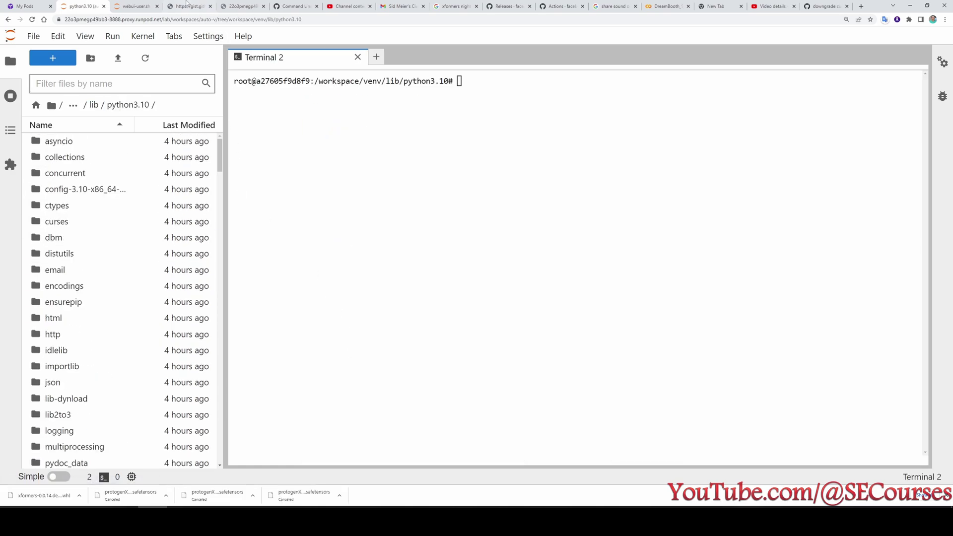
Uninstall torch and torchvision with the gist command, answering y to both prompts.
{"action": "left_click", "coordinate": [187, 5]}
{"action": "left_click_drag", "start_coordinate": [219, 91], "coordinate": [1, 87]}
{"action": "key", "text": "ctrl+c"}
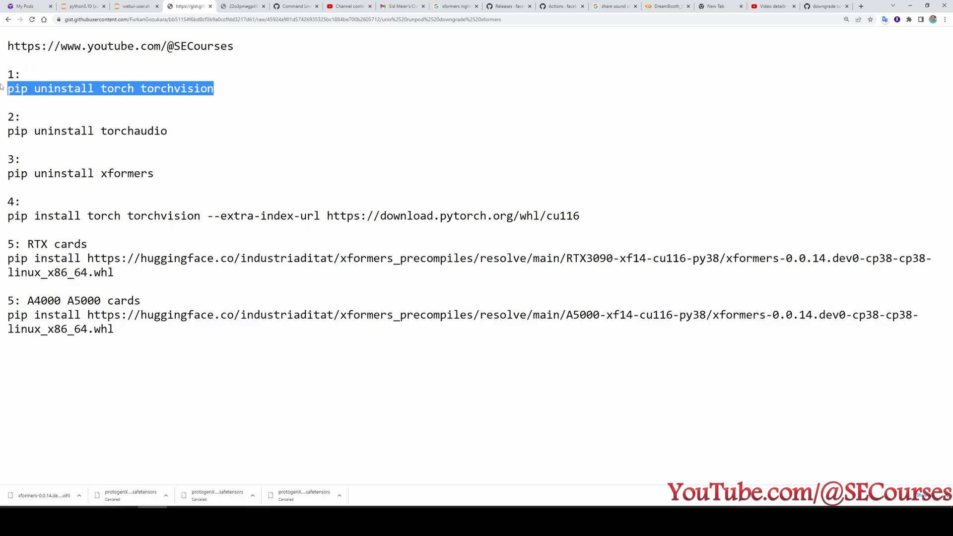
{"action": "left_click", "coordinate": [81, 6]}
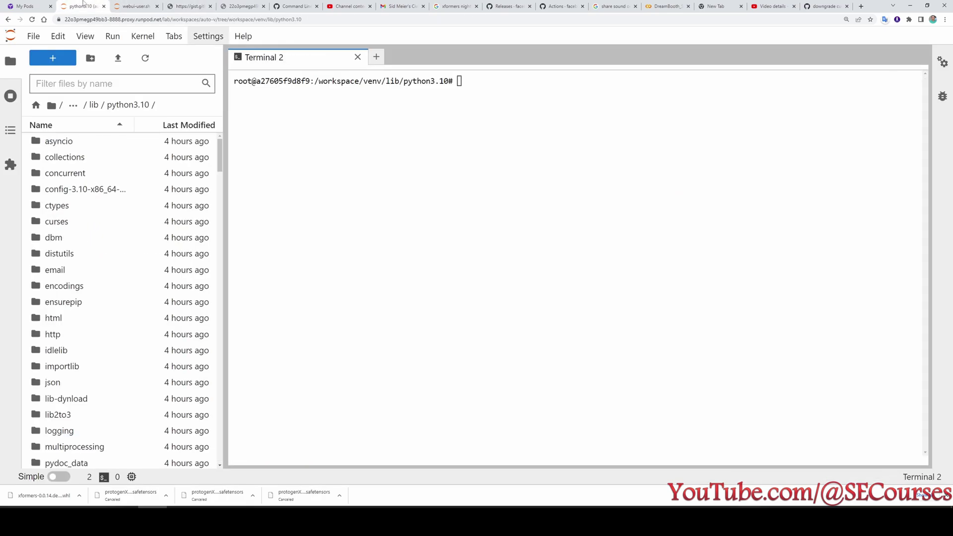
{"action": "key", "text": "ctrl+v"}
{"action": "key", "text": "Return"}
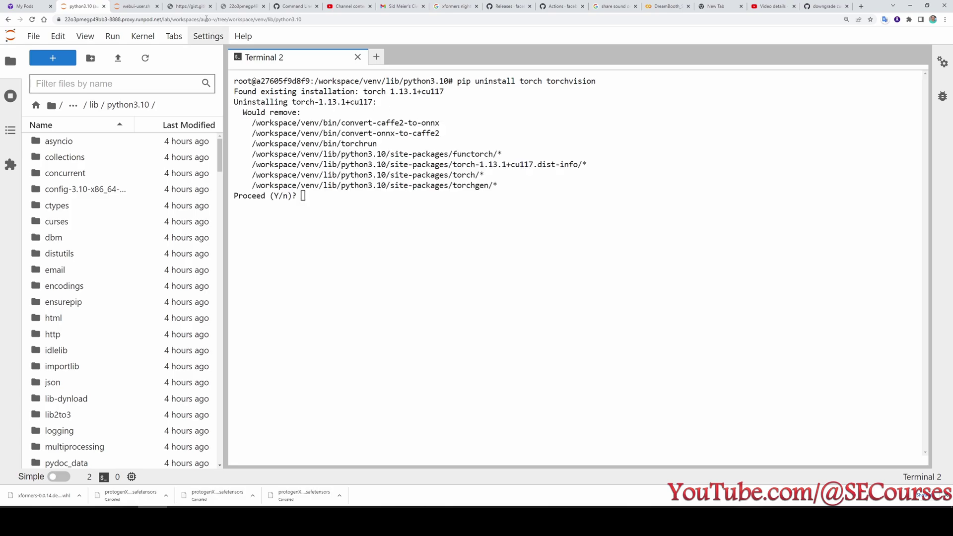
{"action": "type", "text": "y"}
{"action": "key", "text": "Return"}
{"action": "type", "text": "y"}
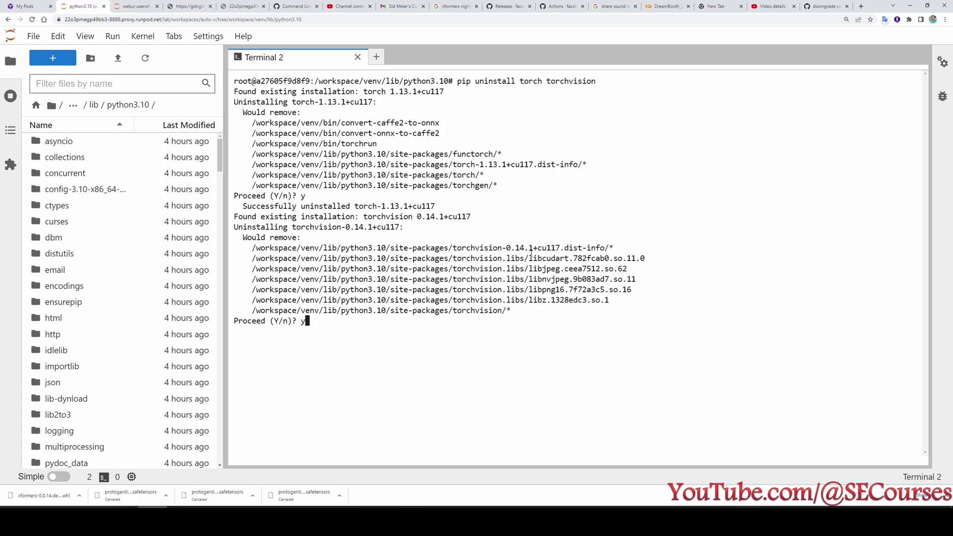
{"action": "key", "text": "Return"}
Install xformers==0.0.17.dev447 using the command copied from the gist.
{"action": "left_click", "coordinate": [186, 4]}
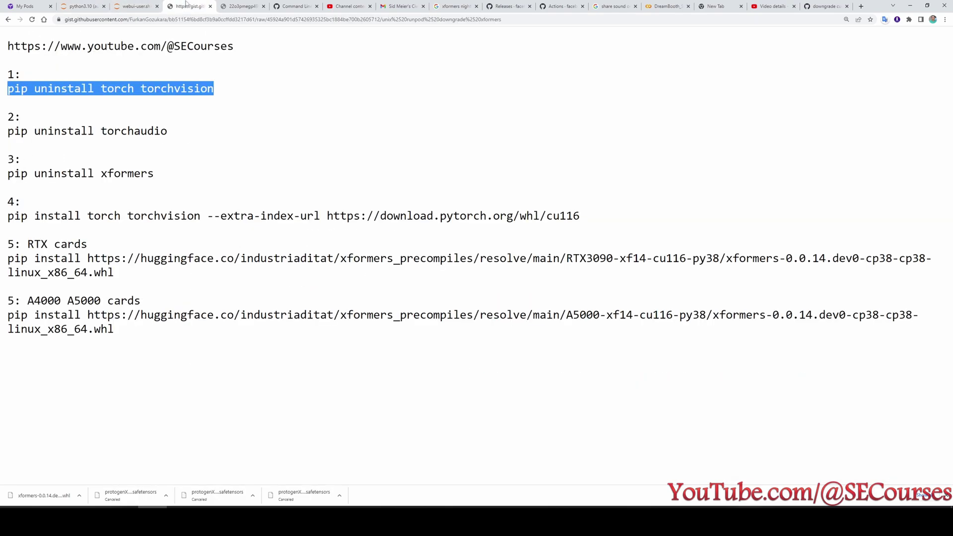
{"action": "left_click_drag", "start_coordinate": [169, 132], "coordinate": [8, 131]}
{"action": "left_click", "coordinate": [79, 6]}
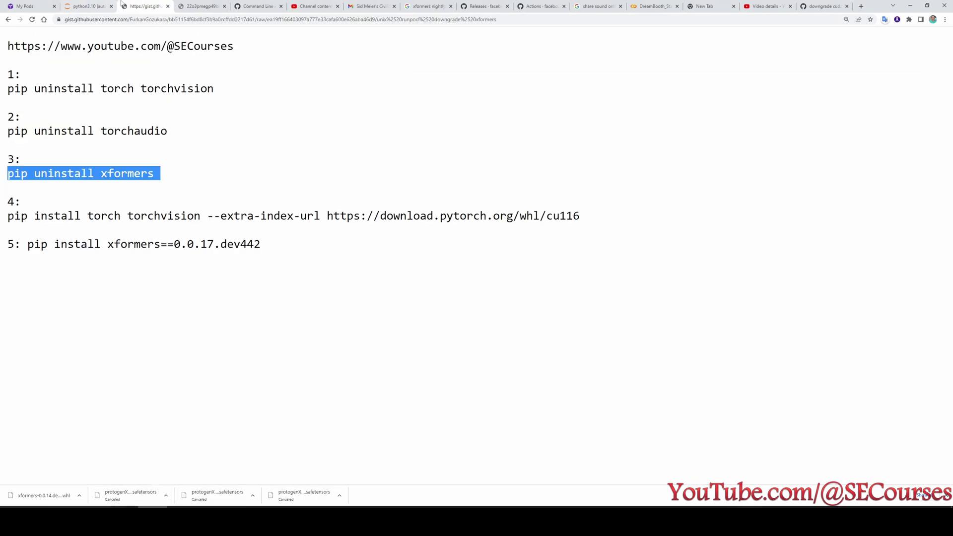
{"action": "left_click", "coordinate": [458, 418]}
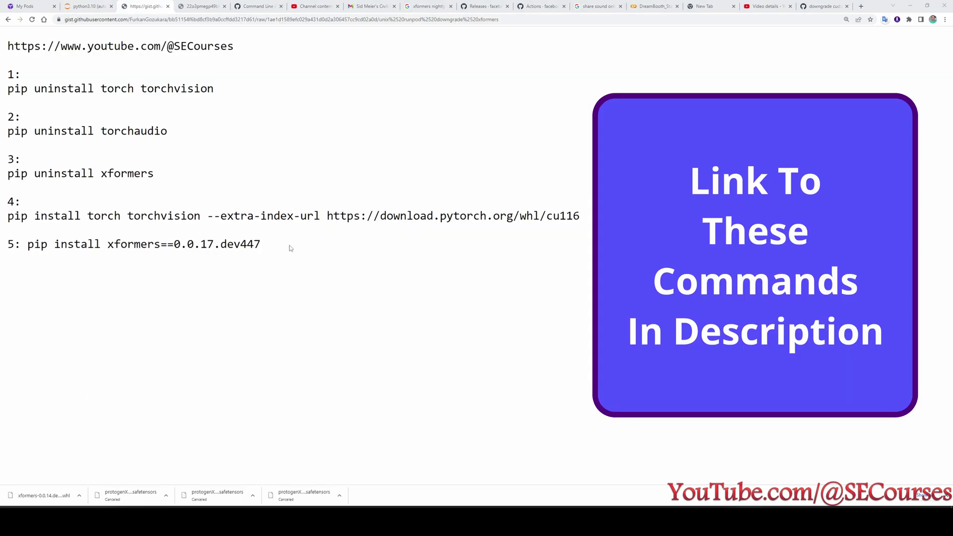
{"action": "left_click_drag", "start_coordinate": [290, 245], "coordinate": [30, 244]}
{"action": "right_click", "coordinate": [72, 251]}
{"action": "left_click", "coordinate": [92, 256]}
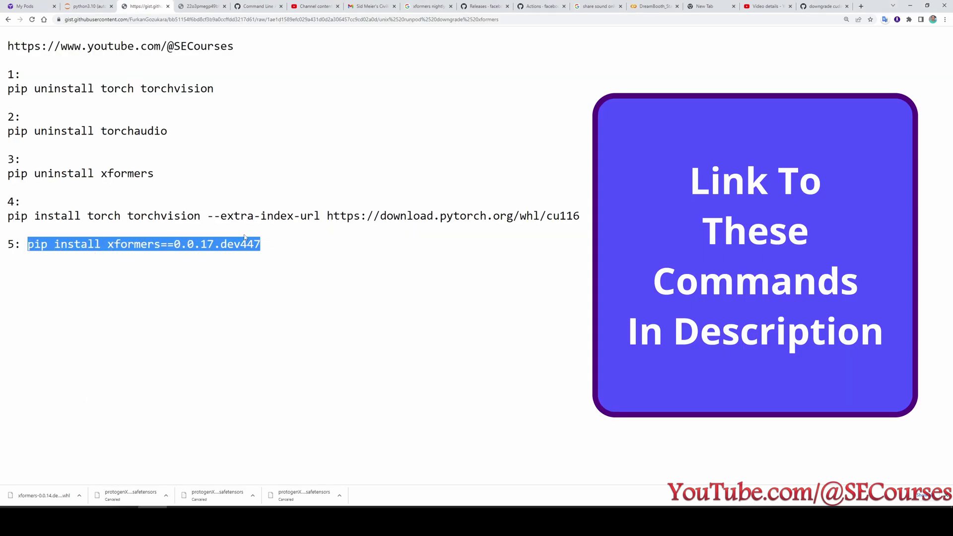
{"action": "left_click", "coordinate": [88, 6]}
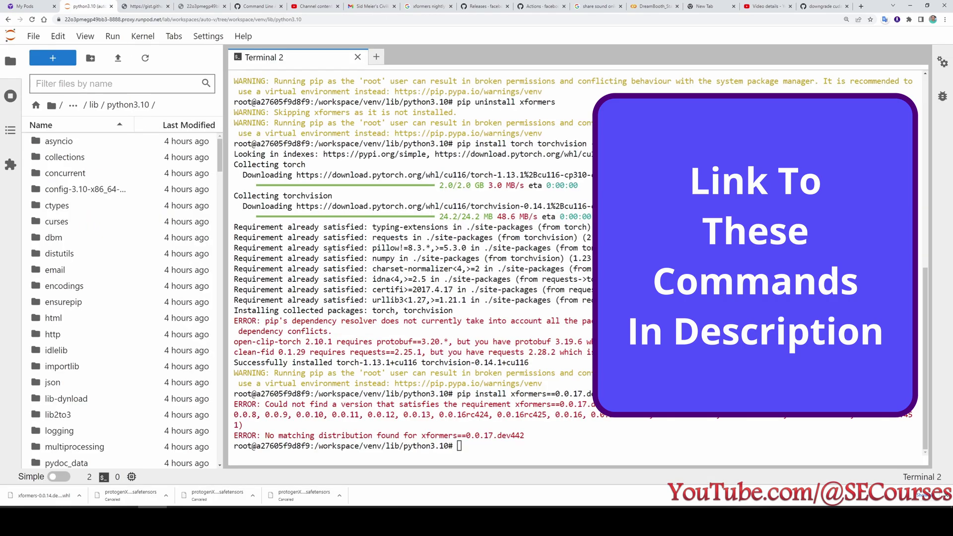
{"action": "key", "text": "ctrl+v"}
{"action": "key", "text": "Return"}
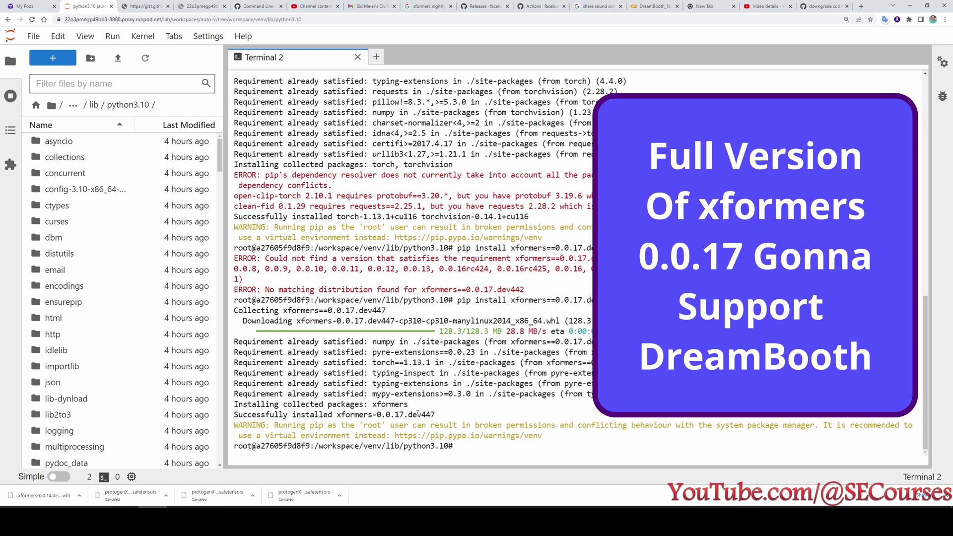
Confirm the xformers install succeeded and go back up to the workspace folder.
{"action": "left_click_drag", "start_coordinate": [458, 412], "coordinate": [293, 410]}
{"action": "left_click", "coordinate": [482, 451]}
{"action": "left_click", "coordinate": [94, 105]}
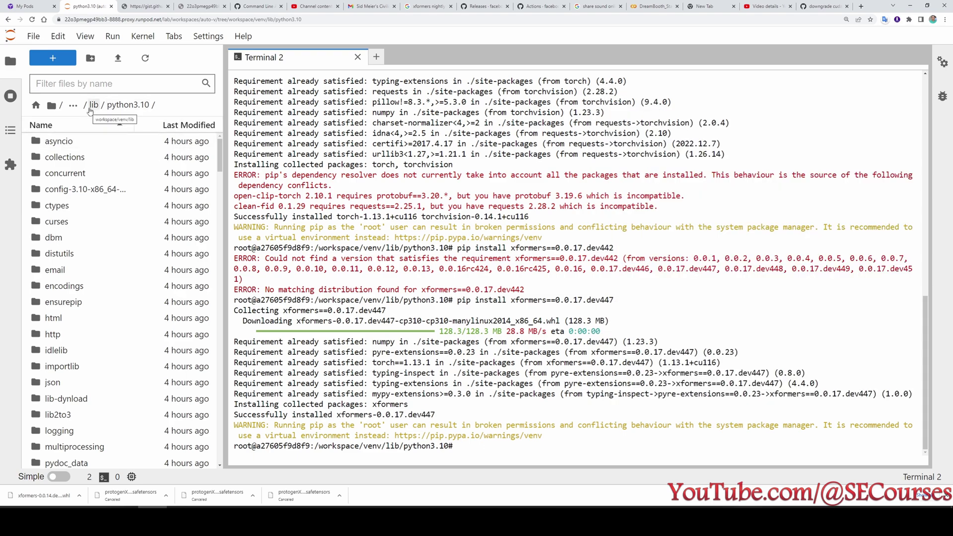
{"action": "left_click", "coordinate": [98, 105]}
{"action": "left_click", "coordinate": [84, 105]}
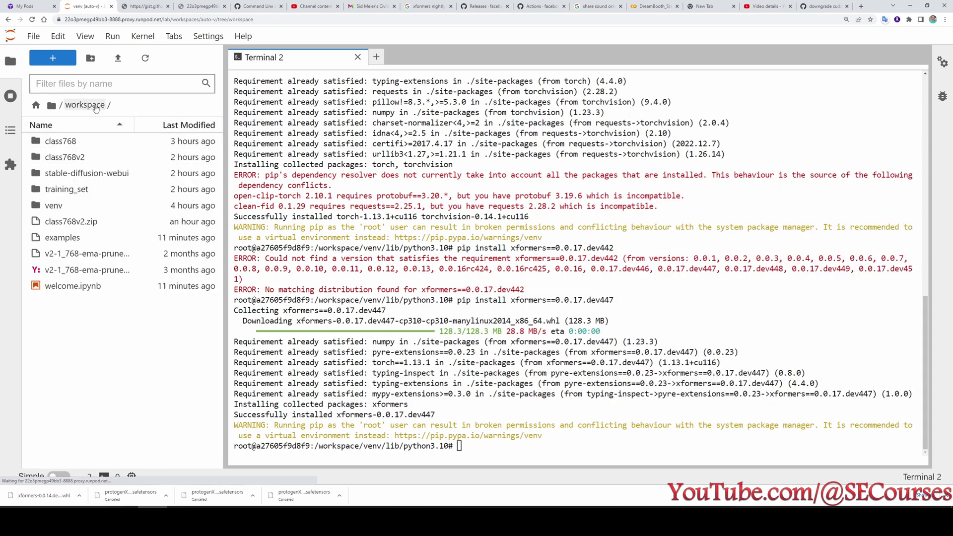
Add --xformers --no-half --precision full --no-half-vae to line 13 of webui-user.sh.
{"action": "left_click", "coordinate": [357, 57]}
{"action": "double_click", "coordinate": [87, 172]}
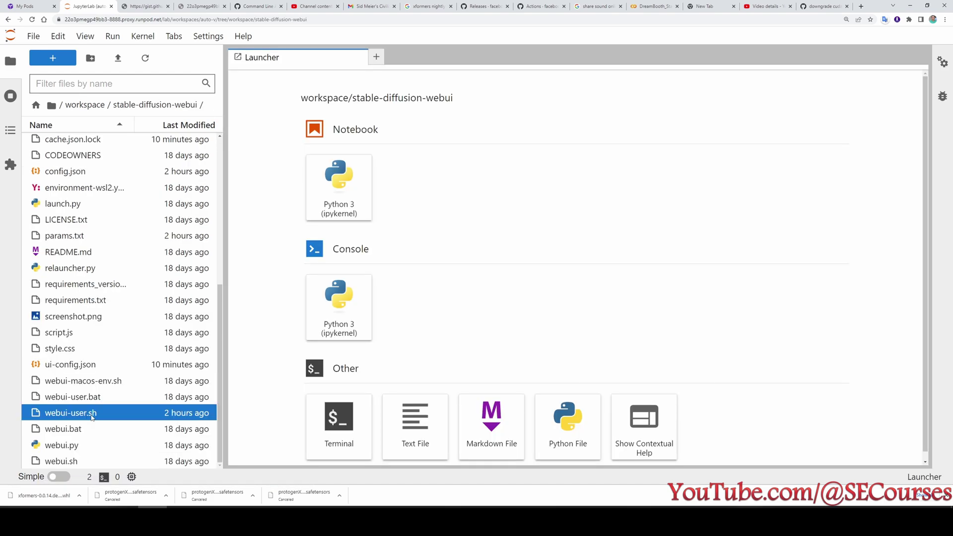
{"action": "double_click", "coordinate": [71, 412]}
{"action": "left_click", "coordinate": [425, 213]}
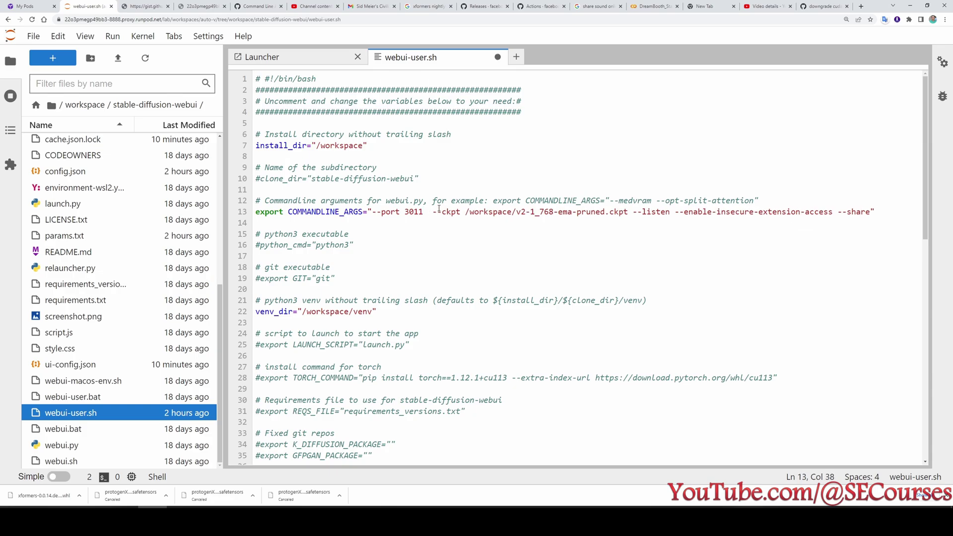
{"action": "type", "text": "--xfor"}
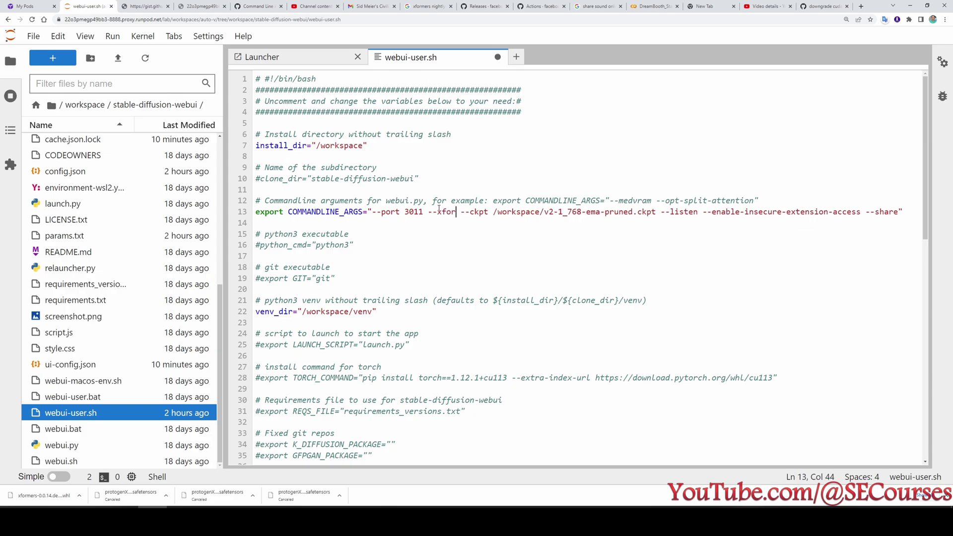
{"action": "type", "text": "mers"}
{"action": "left_click", "coordinate": [257, 6]}
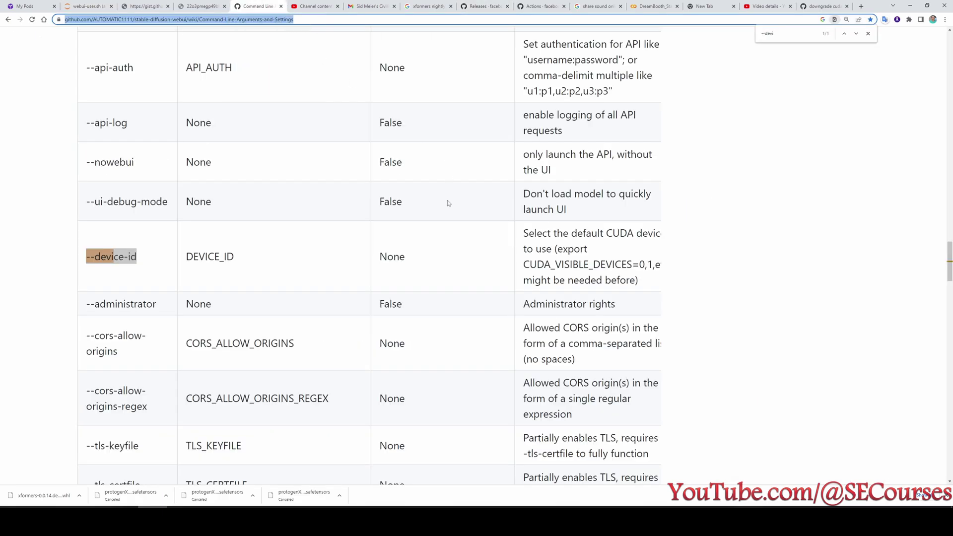
{"action": "left_click", "coordinate": [148, 280]}
{"action": "key", "text": "ctrl+f"}
{"action": "left_click", "coordinate": [88, 7]}
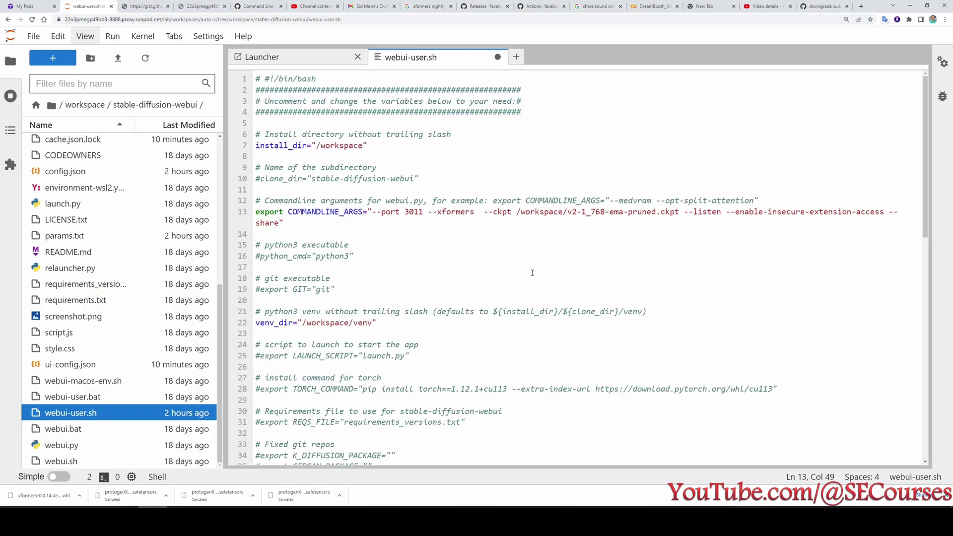
{"action": "type", "text": "--no-half --precision"}
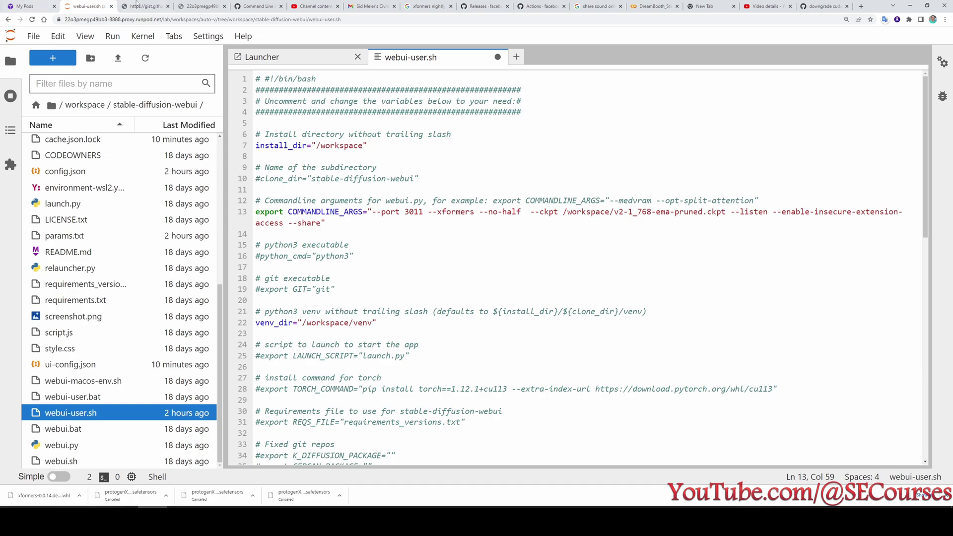
{"action": "type", "text": " full "}
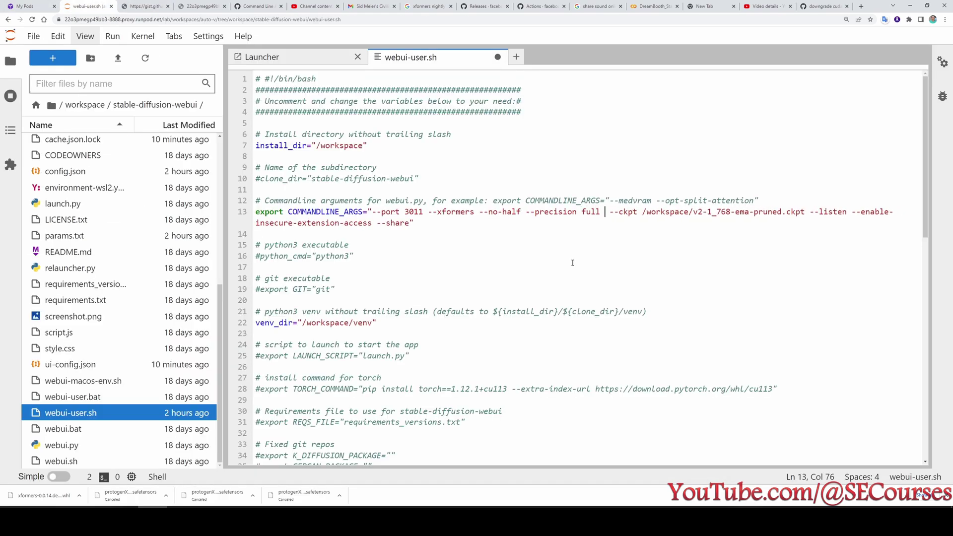
{"action": "type", "text": "--no-half-vae"}
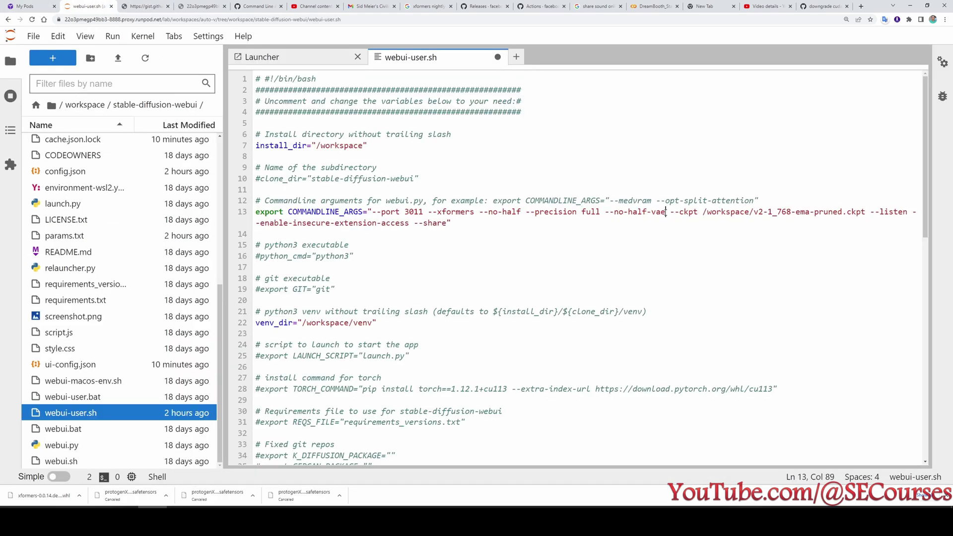
Change the port on line 13 from 3011 to 3012 and save webui-user.sh.
{"action": "left_click", "coordinate": [454, 223]}
{"action": "key", "text": "ctrl+s"}
{"action": "left_click", "coordinate": [424, 212]}
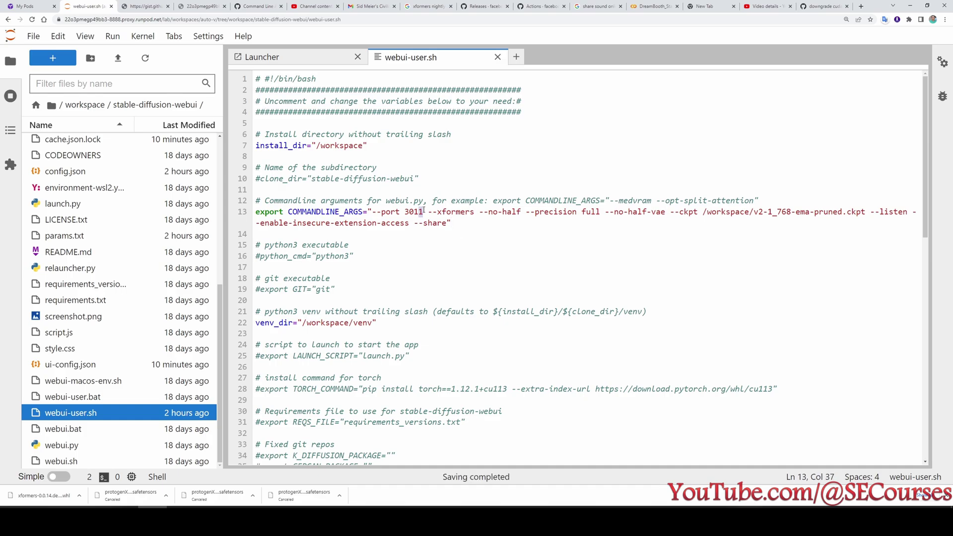
{"action": "key", "text": "BackSpace"}
{"action": "type", "text": "2"}
{"action": "left_click", "coordinate": [457, 224]}
{"action": "key", "text": "ctrl+s"}
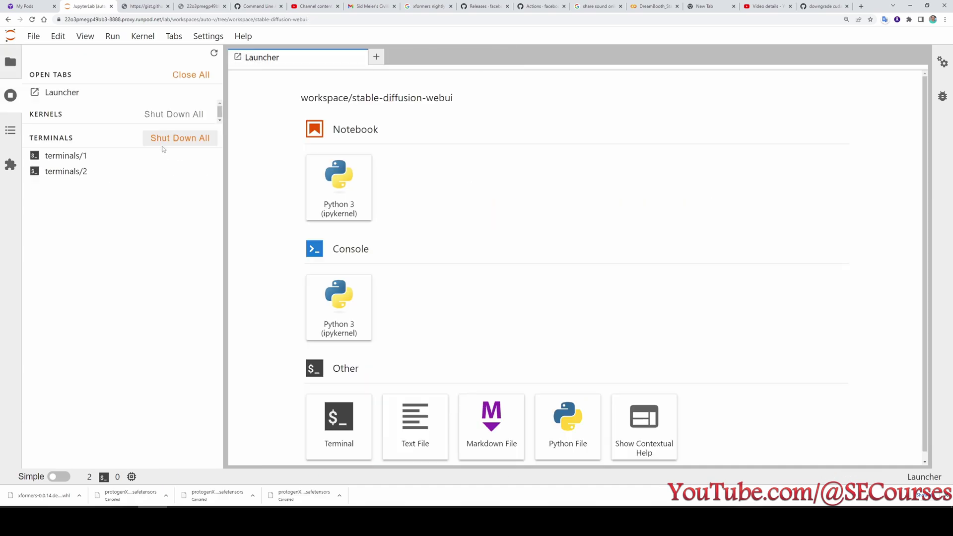
Shut down all terminals and check the relaunched web UI's xformers and library versions.
{"action": "left_click", "coordinate": [178, 138]}
{"action": "left_click", "coordinate": [574, 277]}
{"action": "left_click", "coordinate": [10, 62]}
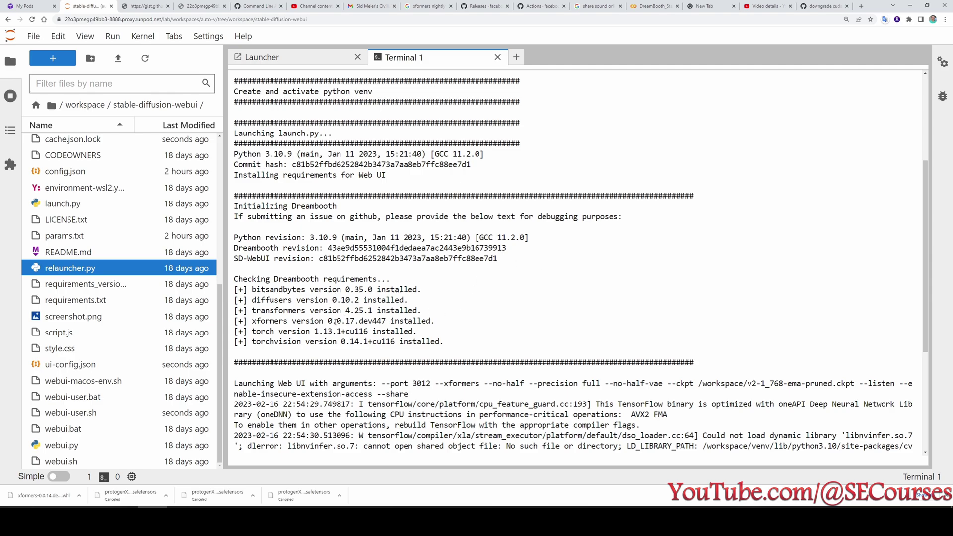
{"action": "left_click_drag", "start_coordinate": [333, 321], "coordinate": [346, 320]}
{"action": "left_click_drag", "start_coordinate": [375, 321], "coordinate": [381, 320]}
{"action": "left_click_drag", "start_coordinate": [264, 338], "coordinate": [341, 333]}
{"action": "left_click", "coordinate": [308, 336]}
{"action": "left_click_drag", "start_coordinate": [274, 333], "coordinate": [310, 339]}
{"action": "left_click_drag", "start_coordinate": [274, 300], "coordinate": [319, 289]}
Open the web UI's public gradio.live share link in a new browser tab.
{"action": "left_click_drag", "start_coordinate": [507, 415], "coordinate": [337, 414]}
{"action": "key", "text": "ctrl+c"}
{"action": "key", "text": "ctrl+t"}
{"action": "key", "text": "ctrl+v"}
{"action": "key", "text": "Return"}
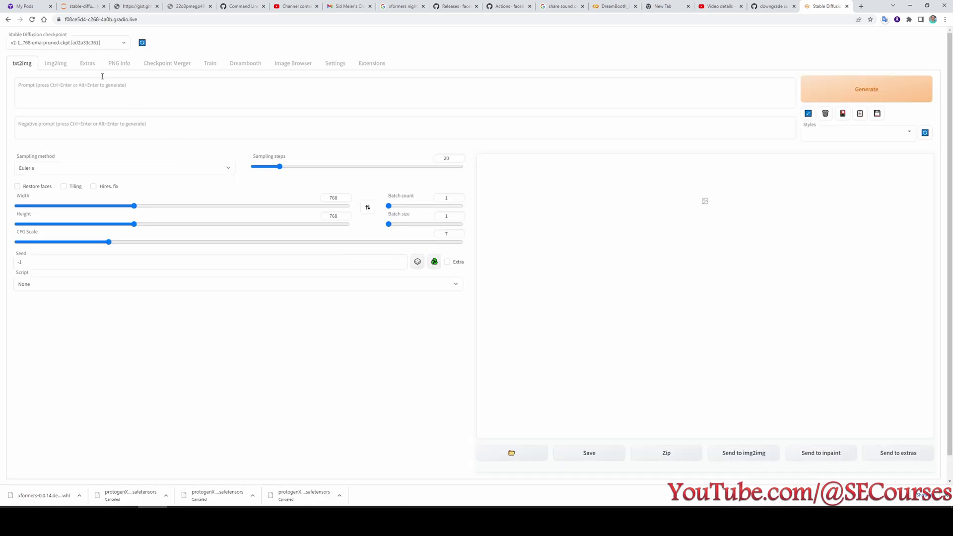
Load test2's Dreambooth settings, disable txt2img classification images, zoom to 150%, set epoch pause to 0.
{"action": "left_click", "coordinate": [246, 63]}
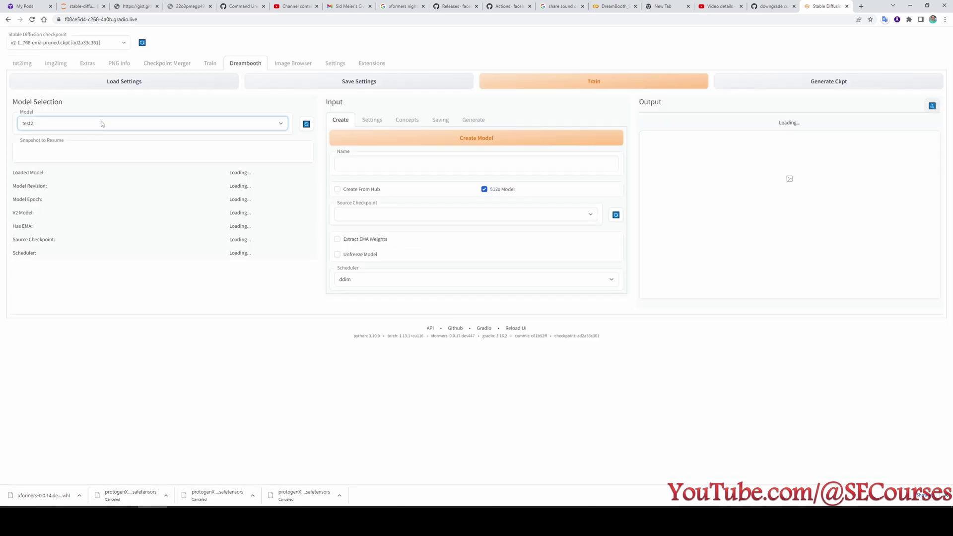
{"action": "left_click", "coordinate": [133, 83]}
{"action": "left_click", "coordinate": [370, 120]}
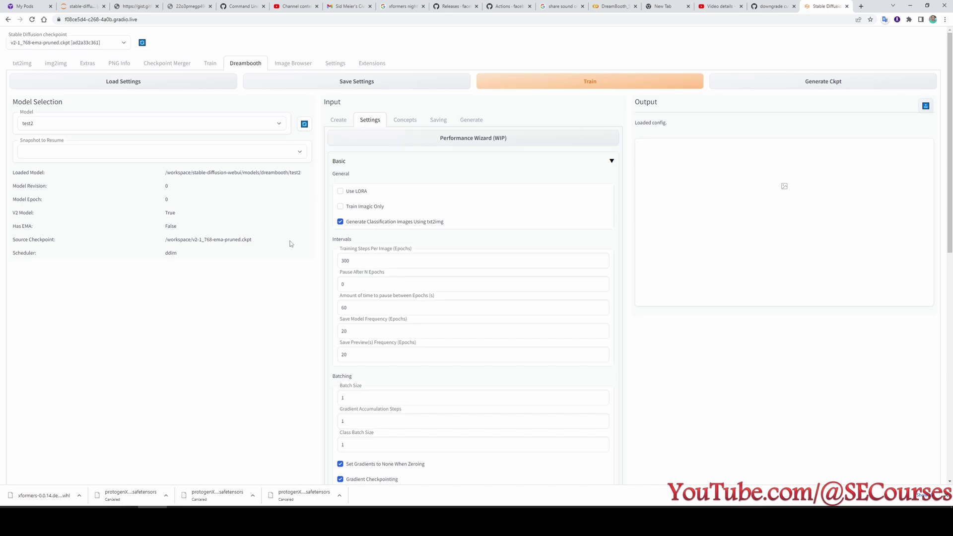
{"action": "scroll", "coordinate": [291, 244], "scroll_direction": "down", "scroll_amount": 1}
{"action": "left_click", "coordinate": [359, 186]}
{"action": "key", "text": "ctrl+plus"}
{"action": "key", "text": "ctrl+plus"}
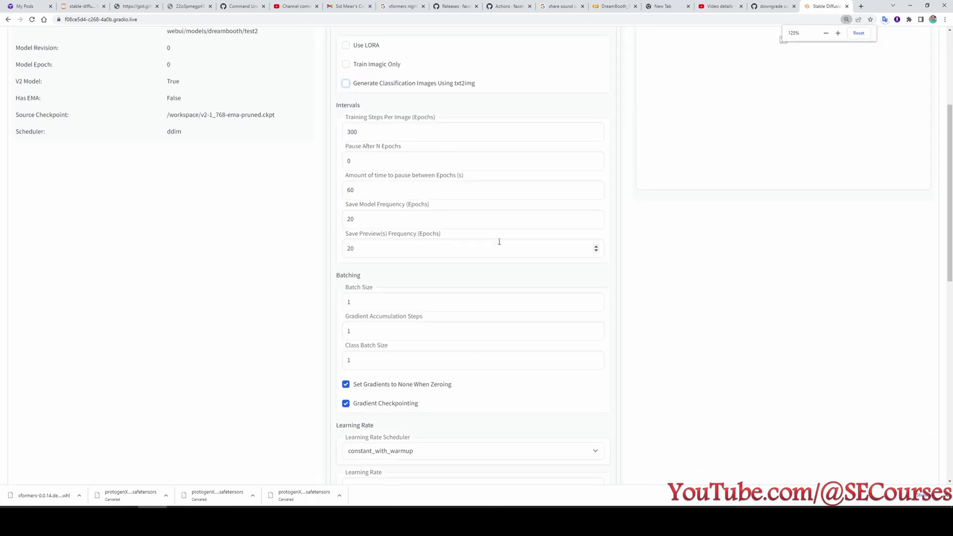
{"action": "key", "text": "ctrl+plus"}
{"action": "double_click", "coordinate": [414, 216]}
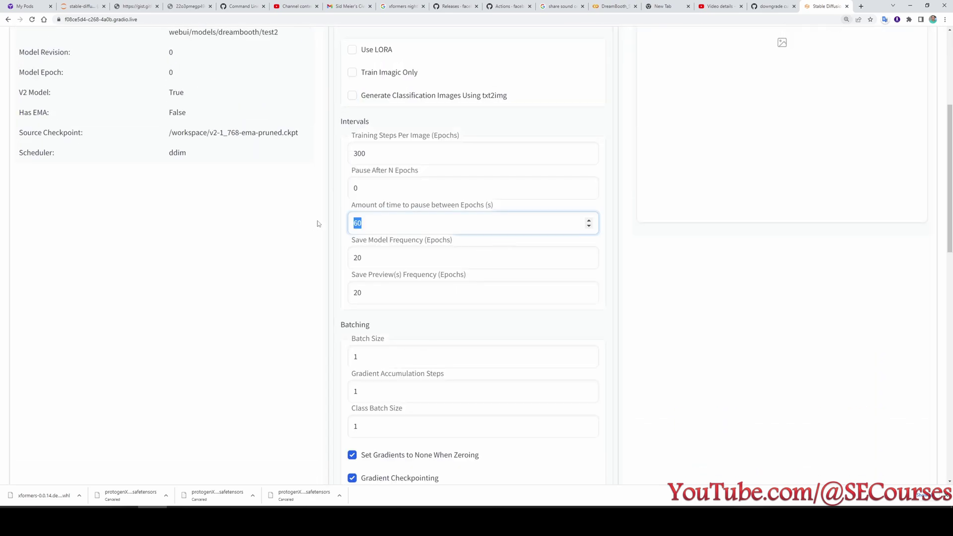
{"action": "type", "text": "0"}
Turn off Gradient Checkpointing, then adjust the Learning Rate and clear the sample prompt selection.
{"action": "scroll", "coordinate": [414, 214], "scroll_direction": "up", "scroll_amount": 3}
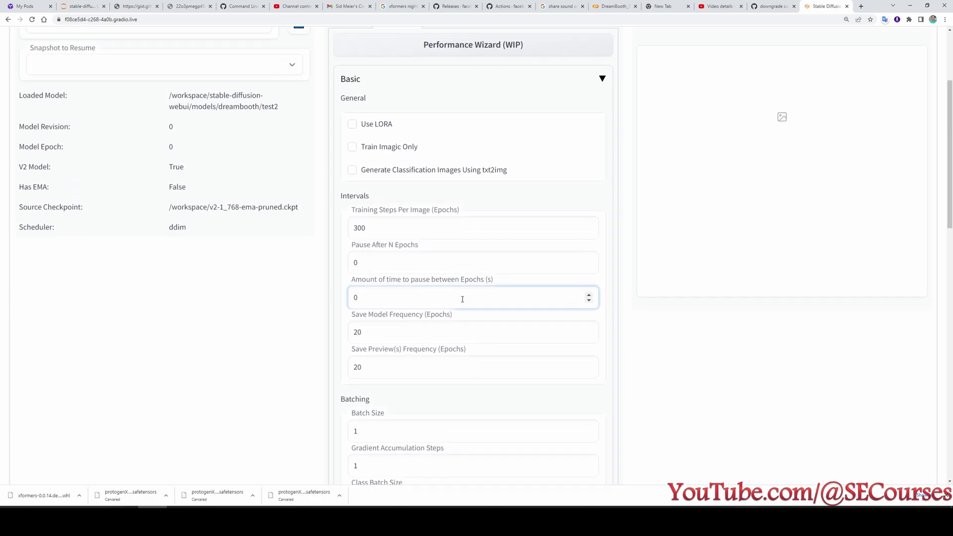
{"action": "scroll", "coordinate": [492, 363], "scroll_direction": "down", "scroll_amount": 2}
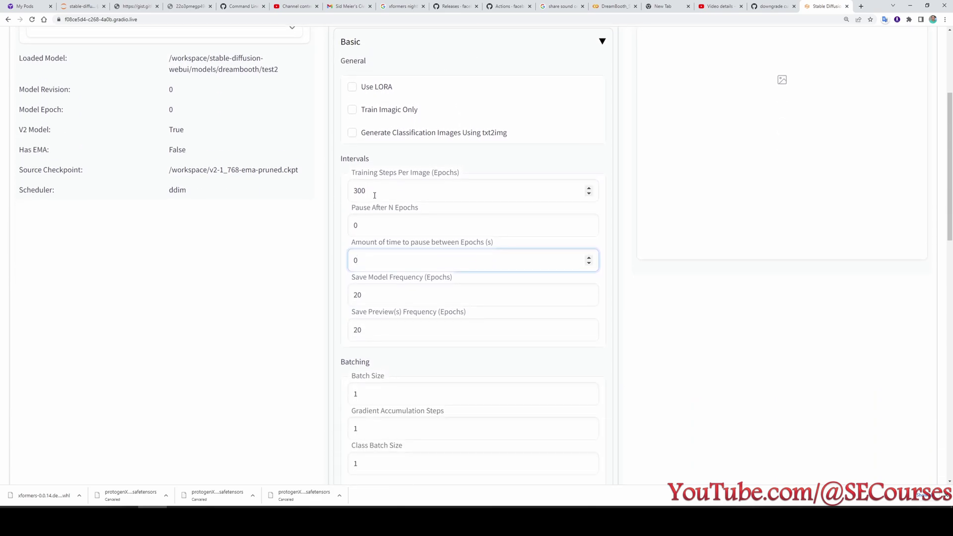
{"action": "key", "text": "Tab"}
{"action": "key", "text": "Tab"}
{"action": "scroll", "coordinate": [314, 362], "scroll_direction": "down", "scroll_amount": 6}
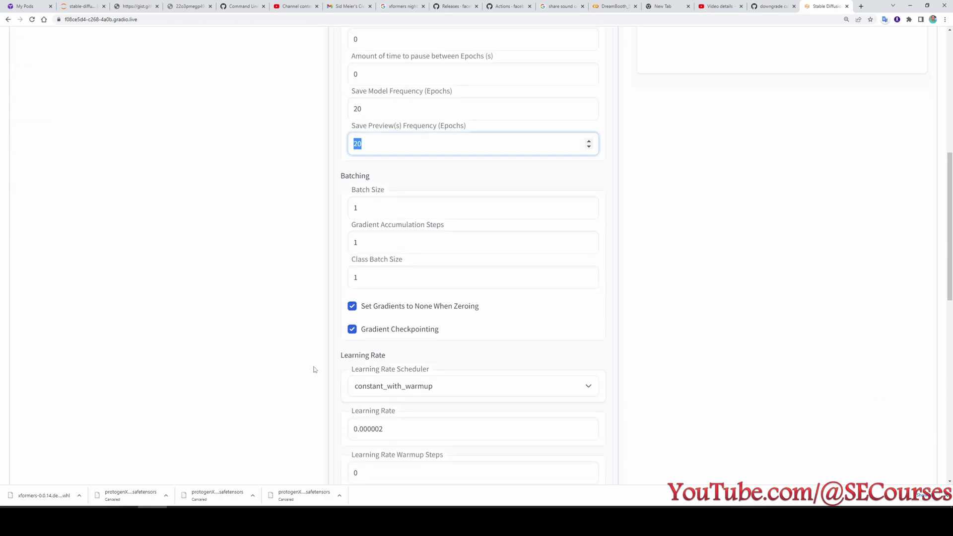
{"action": "left_click", "coordinate": [351, 218]}
{"action": "scroll", "coordinate": [322, 277], "scroll_direction": "down", "scroll_amount": 2}
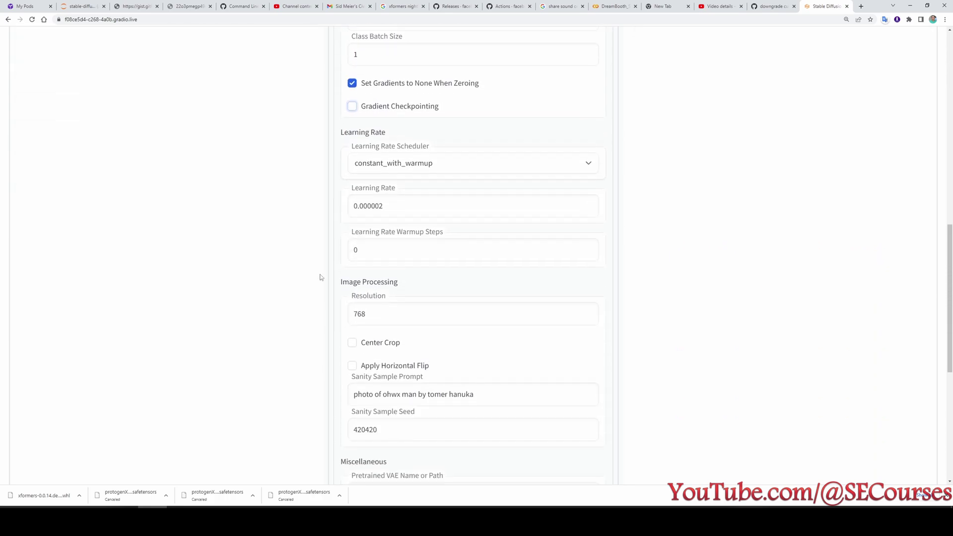
{"action": "left_click", "coordinate": [383, 206]}
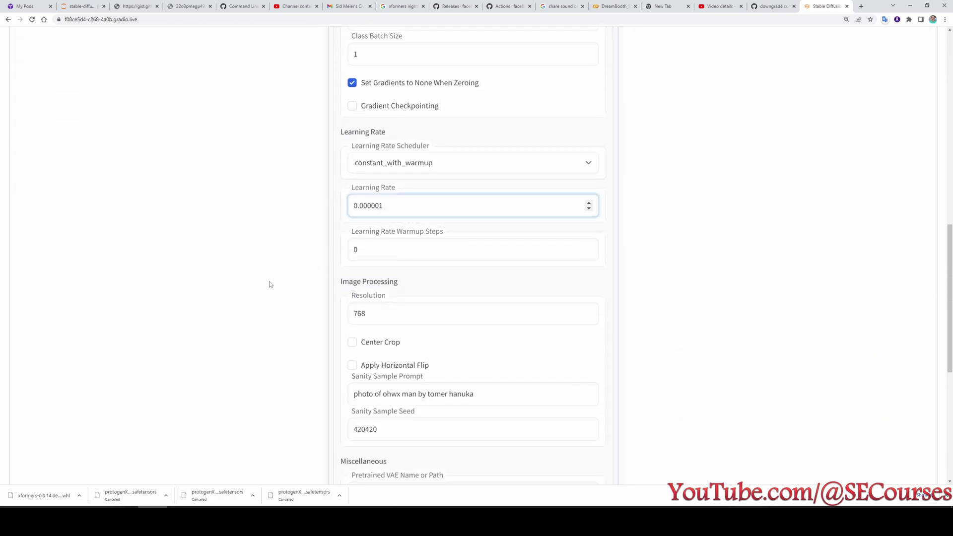
{"action": "scroll", "coordinate": [330, 298], "scroll_direction": "down", "scroll_amount": 5}
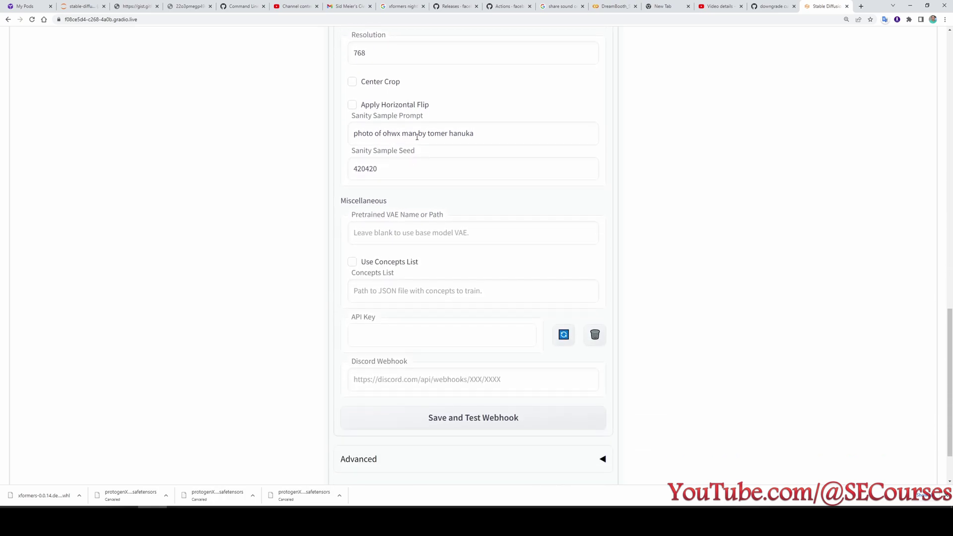
{"action": "left_click_drag", "start_coordinate": [495, 135], "coordinate": [331, 135]}
{"action": "scroll", "coordinate": [331, 226], "scroll_direction": "down", "scroll_amount": 2}
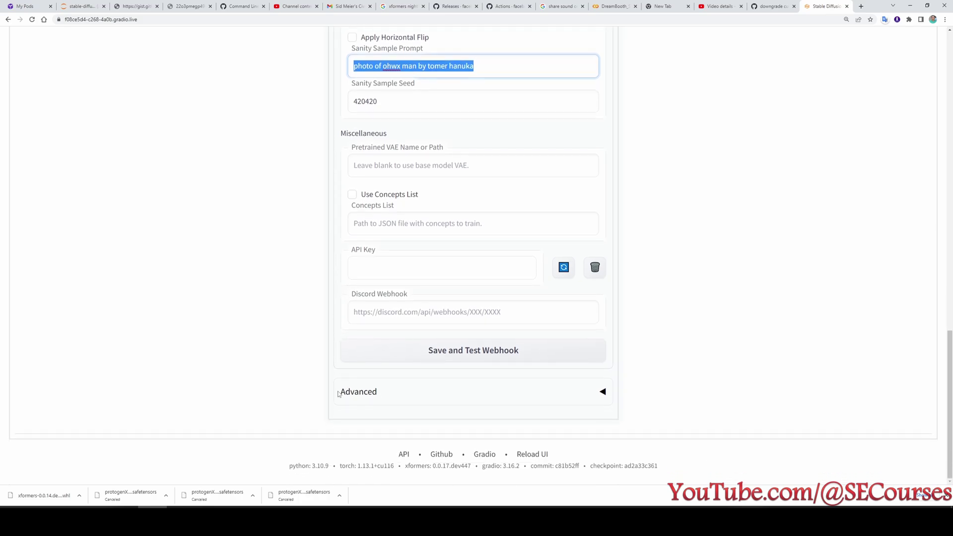
{"action": "left_click", "coordinate": [384, 436]}
Under Advanced, enable Use EMA and set Mixed Precision to fp16.
{"action": "left_click", "coordinate": [348, 397]}
{"action": "scroll", "coordinate": [311, 403], "scroll_direction": "down", "scroll_amount": 4}
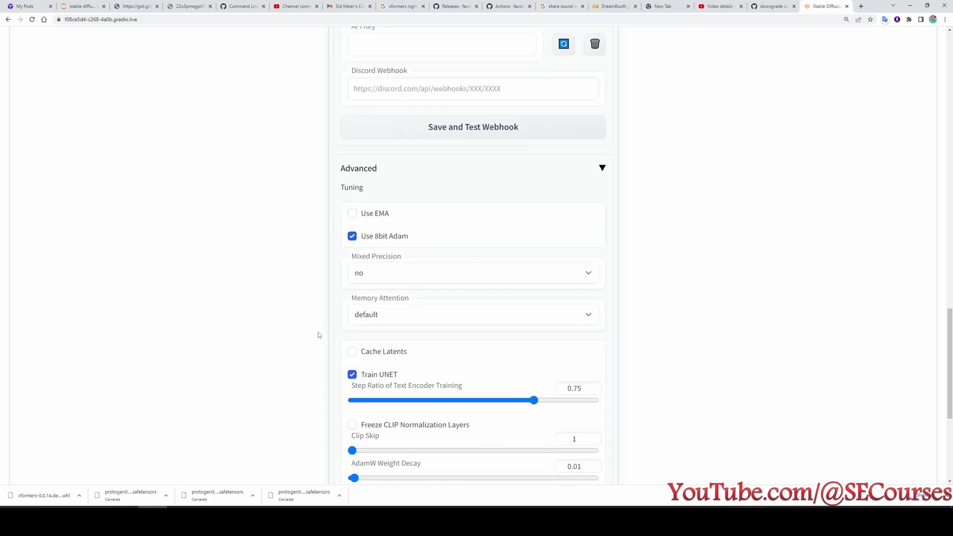
{"action": "left_click", "coordinate": [370, 214]}
{"action": "scroll", "coordinate": [324, 264], "scroll_direction": "down", "scroll_amount": 1}
{"action": "left_click", "coordinate": [375, 237]}
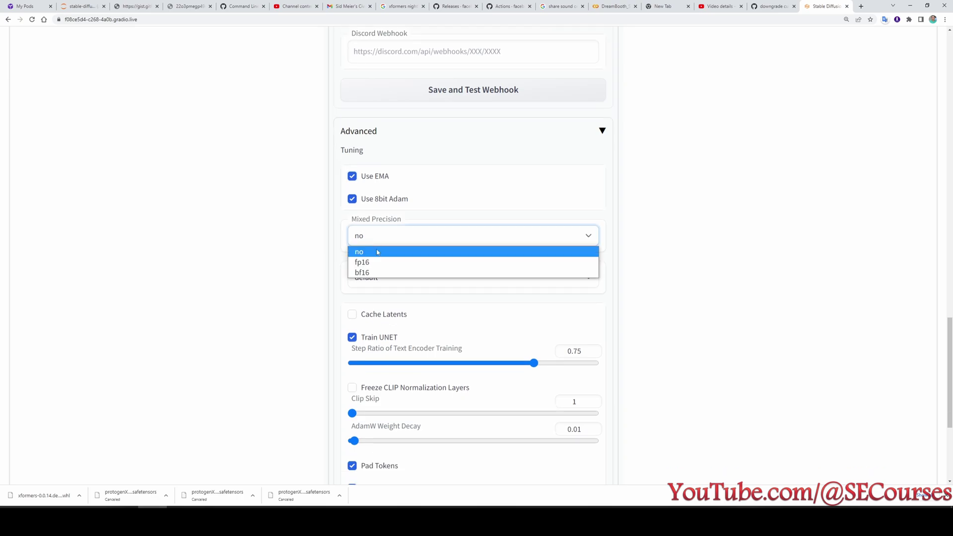
{"action": "left_click", "coordinate": [370, 267]}
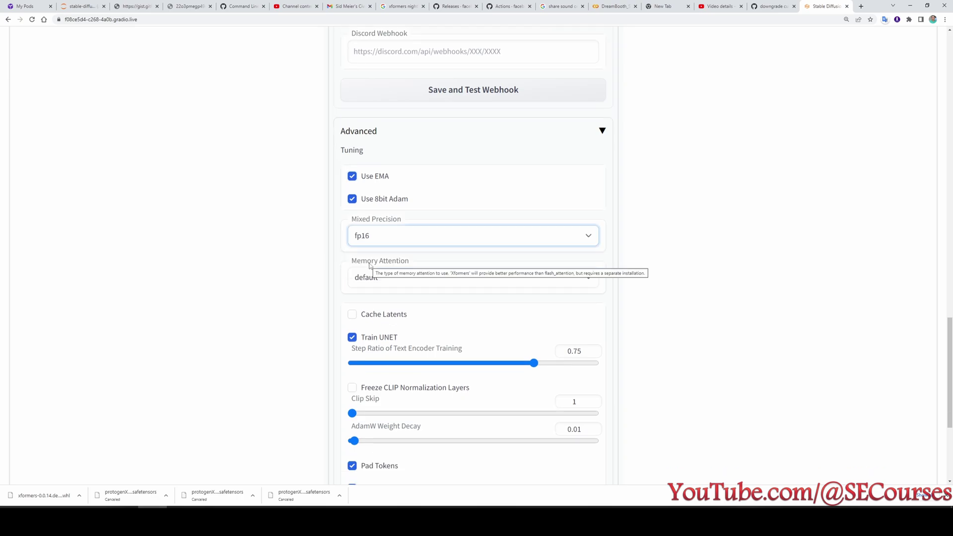
{"action": "left_click", "coordinate": [372, 237]}
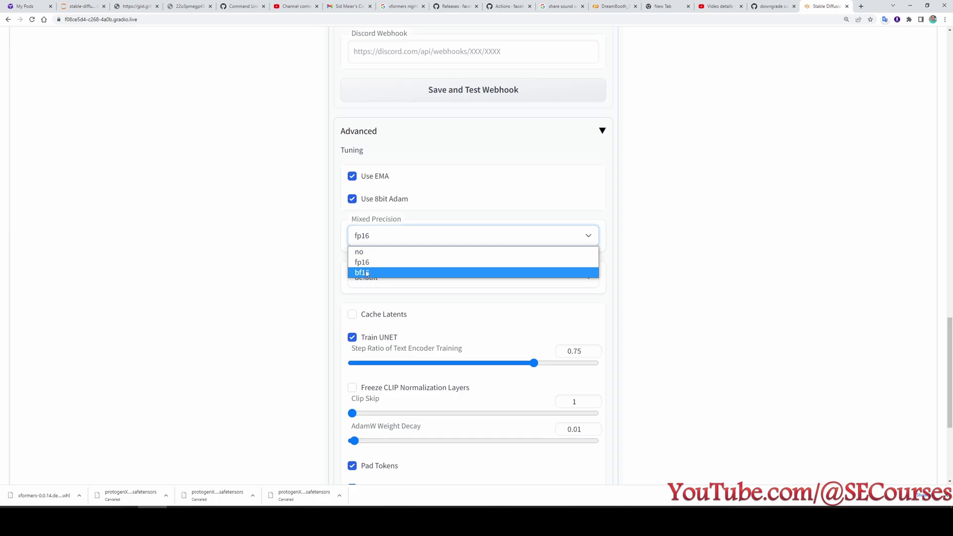
{"action": "left_click", "coordinate": [363, 262]}
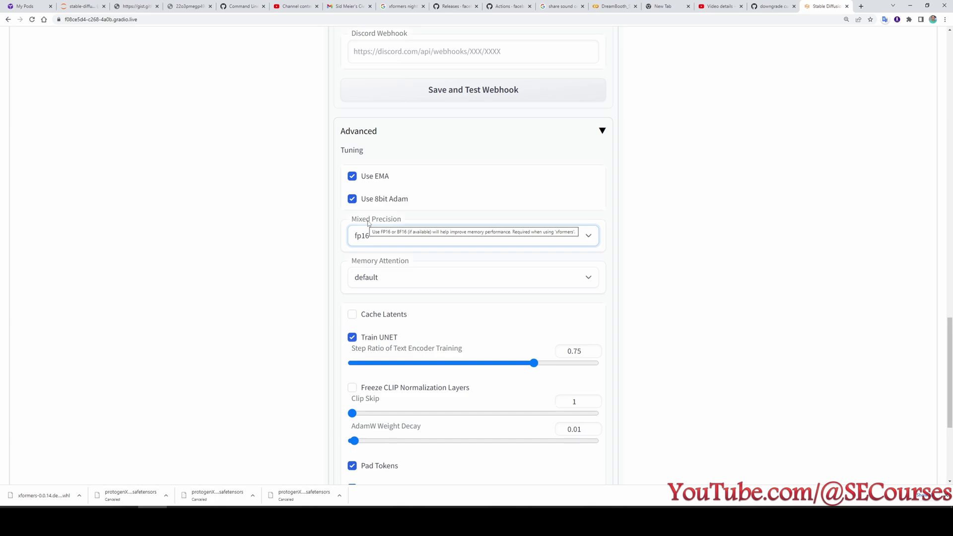
Set Memory Attention to xformers and enable Cache Latents.
{"action": "scroll", "coordinate": [377, 219], "scroll_direction": "down", "scroll_amount": 3}
{"action": "left_click", "coordinate": [387, 207]}
{"action": "left_click", "coordinate": [377, 230]}
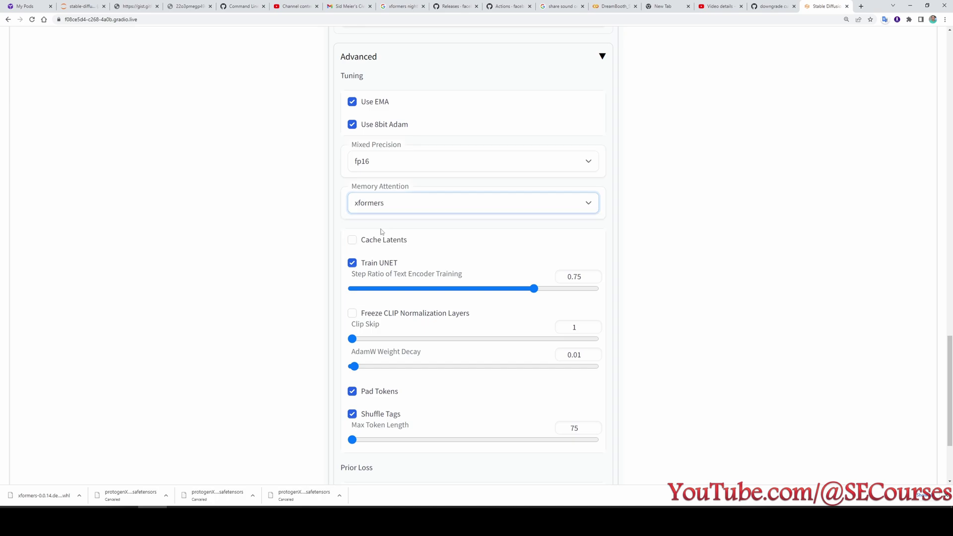
{"action": "left_click", "coordinate": [376, 242]}
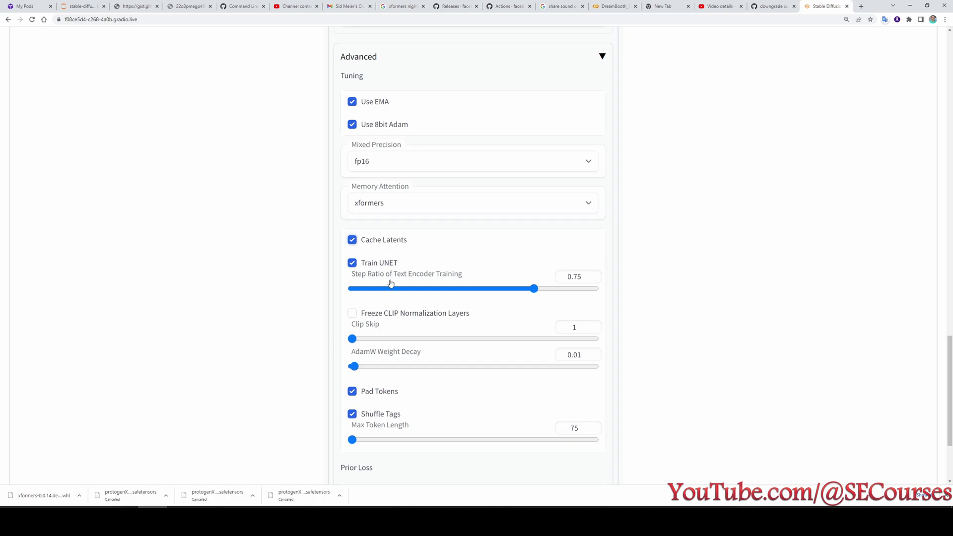
{"action": "scroll", "coordinate": [449, 391], "scroll_direction": "down", "scroll_amount": 5}
{"action": "scroll", "coordinate": [470, 383], "scroll_direction": "up", "scroll_amount": 15}
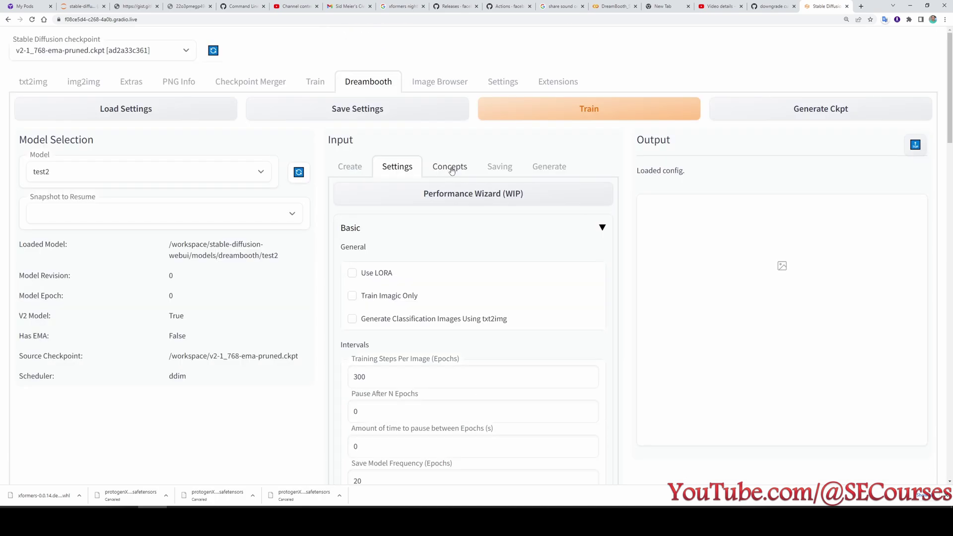
Review the Concepts and Saving settings for test2.
{"action": "left_click", "coordinate": [449, 166]}
{"action": "scroll", "coordinate": [449, 224], "scroll_direction": "down", "scroll_amount": 3}
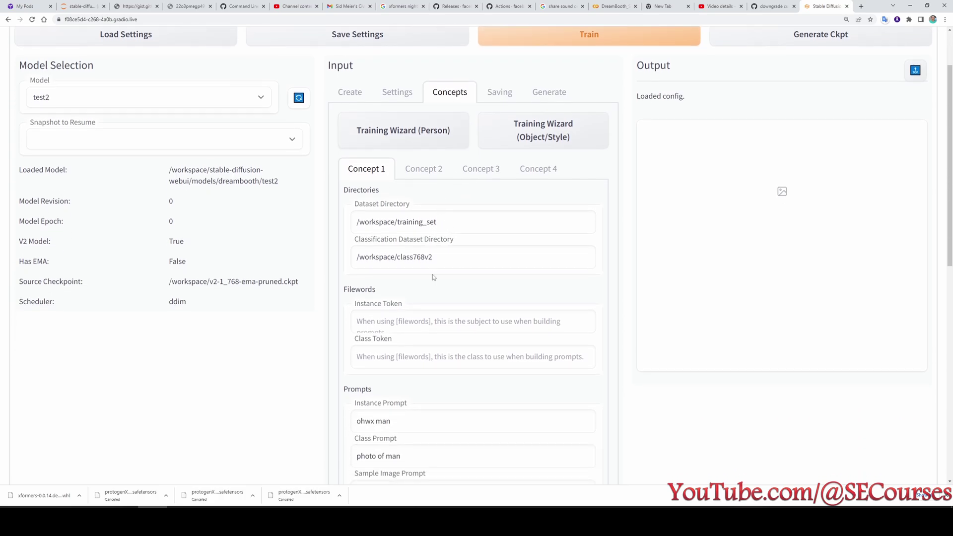
{"action": "scroll", "coordinate": [433, 278], "scroll_direction": "down", "scroll_amount": 2}
{"action": "scroll", "coordinate": [457, 339], "scroll_direction": "down", "scroll_amount": 7}
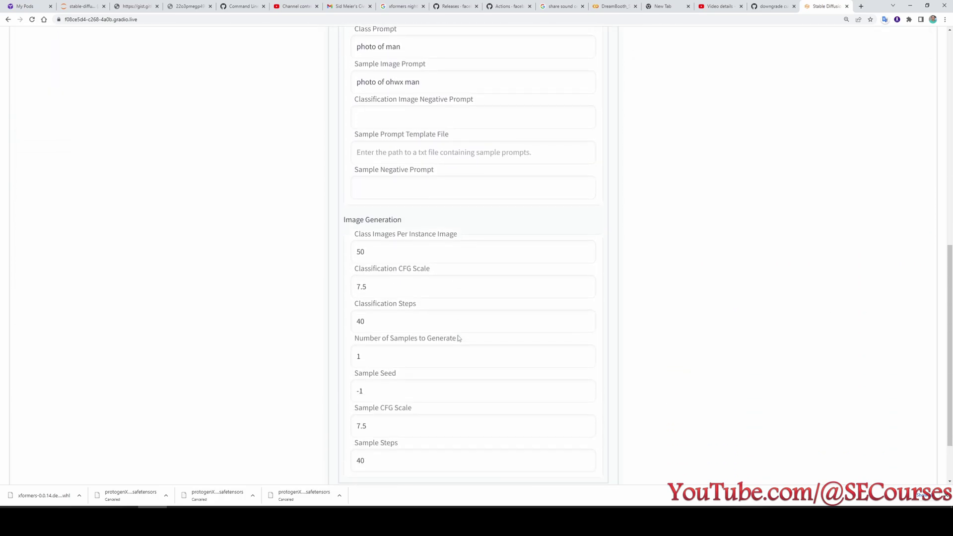
{"action": "scroll", "coordinate": [458, 339], "scroll_direction": "up", "scroll_amount": 10}
{"action": "left_click", "coordinate": [499, 164]}
{"action": "scroll", "coordinate": [377, 302], "scroll_direction": "down", "scroll_amount": 2}
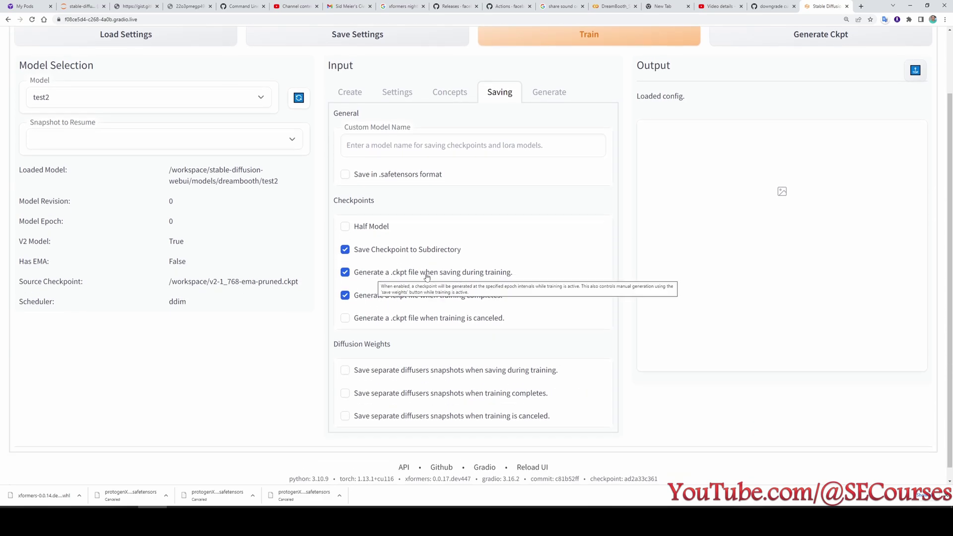
{"action": "scroll", "coordinate": [422, 248], "scroll_direction": "up", "scroll_amount": 2}
Start DreamBooth training and highlight the Killed message in the JupyterLab terminal.
{"action": "left_click", "coordinate": [522, 114]}
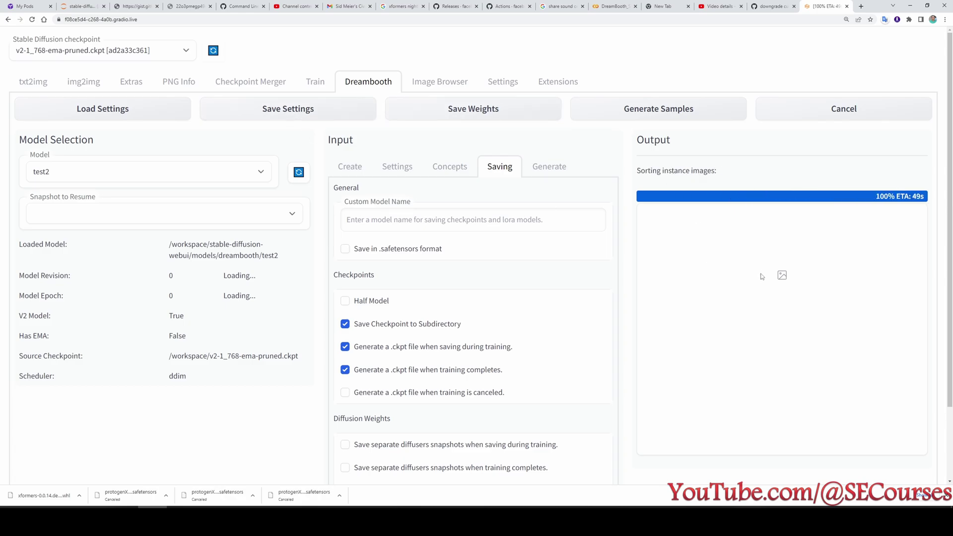
{"action": "left_click", "coordinate": [82, 7]}
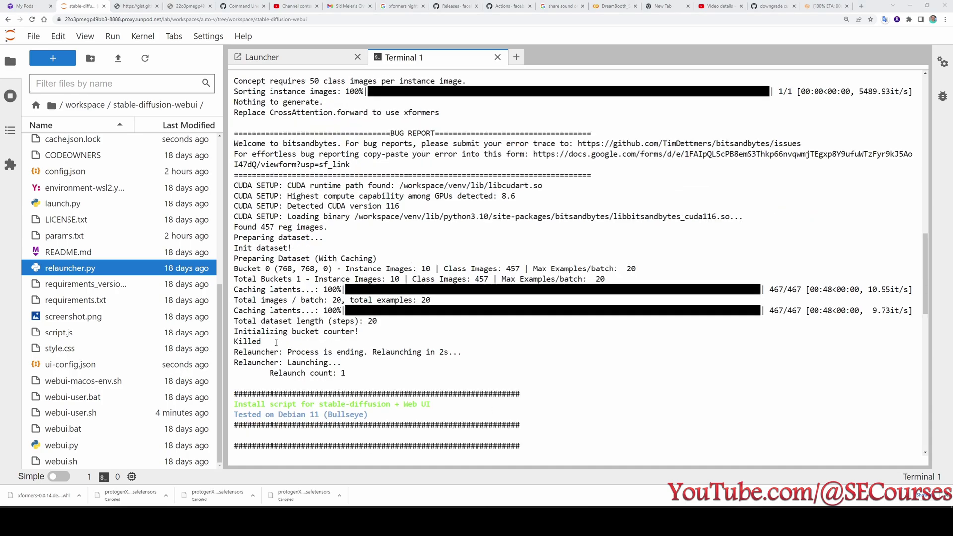
{"action": "left_click_drag", "start_coordinate": [276, 343], "coordinate": [238, 342]}
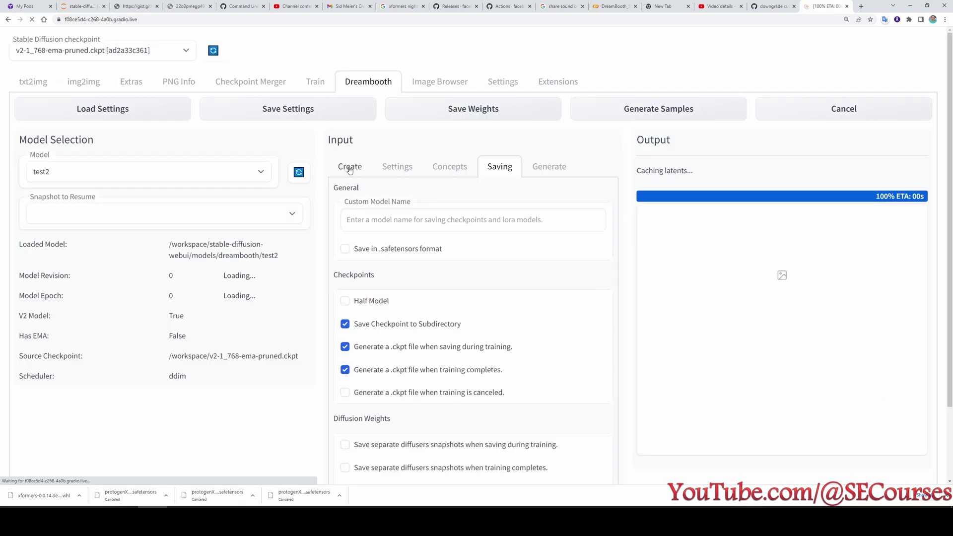
Reload the web UI, select the test2 model and load its saved settings.
{"action": "key", "text": "F5"}
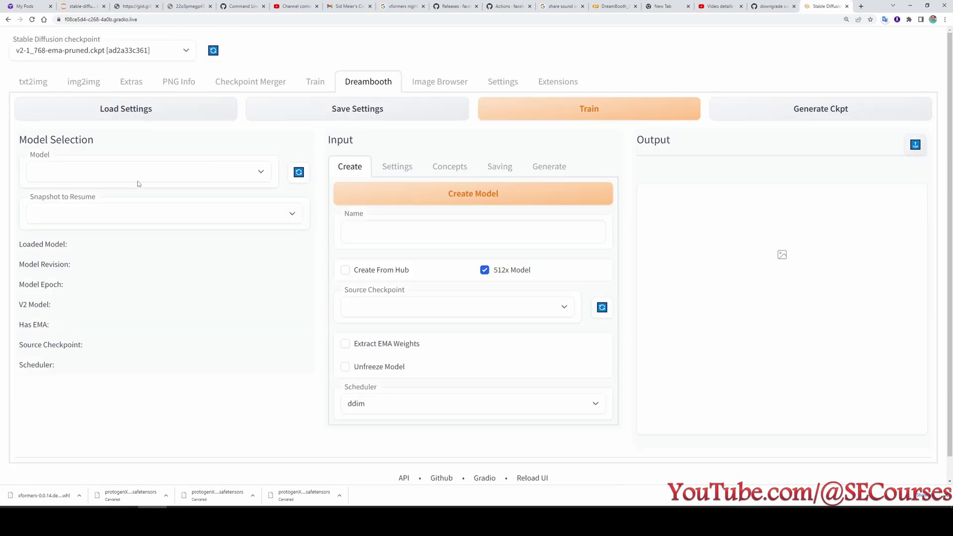
{"action": "left_click", "coordinate": [138, 179]}
{"action": "left_click", "coordinate": [97, 185]}
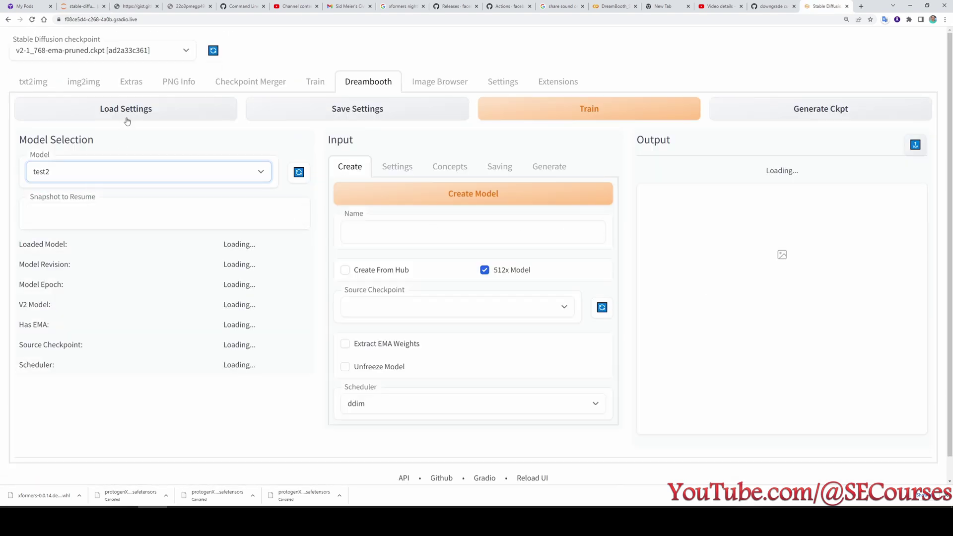
{"action": "left_click", "coordinate": [128, 114]}
{"action": "left_click", "coordinate": [409, 168]}
Enable Gradient Checkpointing and expand the Advanced training options.
{"action": "scroll", "coordinate": [395, 250], "scroll_direction": "down", "scroll_amount": 5}
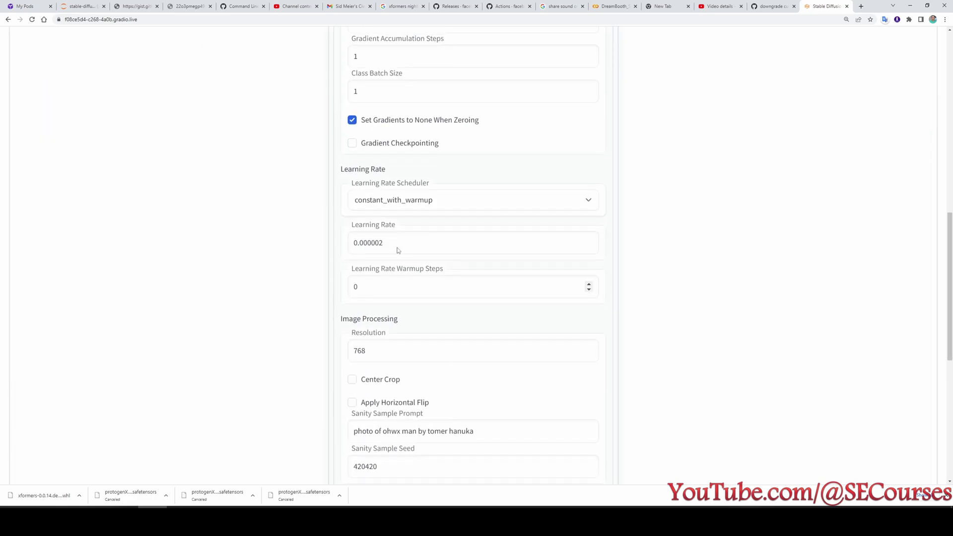
{"action": "left_click", "coordinate": [381, 152]}
{"action": "scroll", "coordinate": [495, 398], "scroll_direction": "down", "scroll_amount": 1}
{"action": "scroll", "coordinate": [495, 399], "scroll_direction": "down", "scroll_amount": 6}
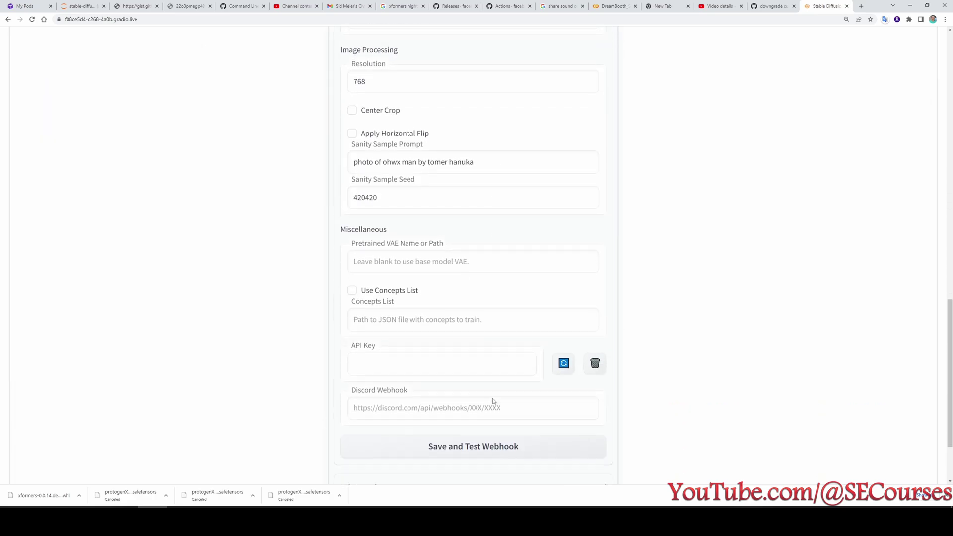
{"action": "left_click", "coordinate": [386, 402]}
{"action": "scroll", "coordinate": [409, 434], "scroll_direction": "down", "scroll_amount": 3}
{"action": "scroll", "coordinate": [409, 435], "scroll_direction": "down", "scroll_amount": 2}
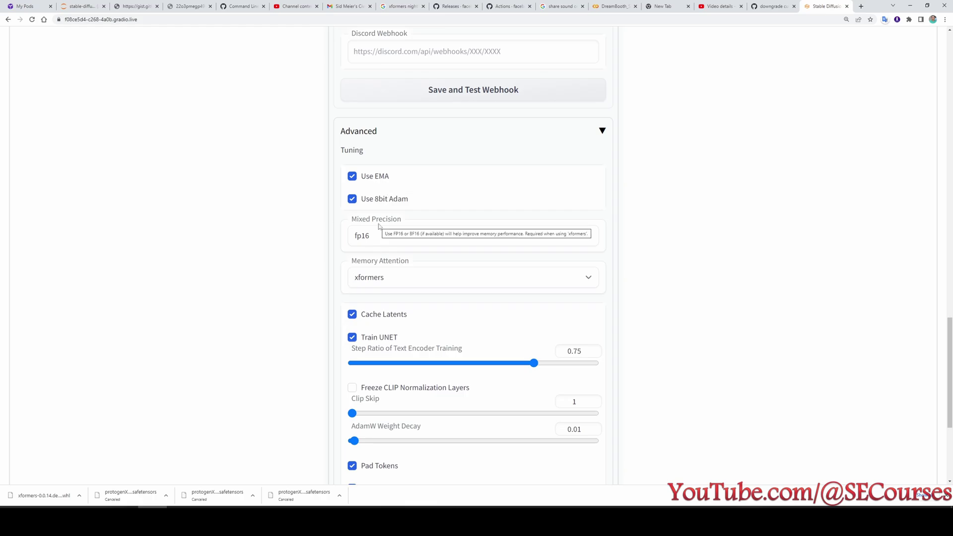
{"action": "scroll", "coordinate": [460, 383], "scroll_direction": "down", "scroll_amount": 3}
{"action": "scroll", "coordinate": [461, 362], "scroll_direction": "up", "scroll_amount": 5}
{"action": "scroll", "coordinate": [461, 362], "scroll_direction": "up", "scroll_amount": 20}
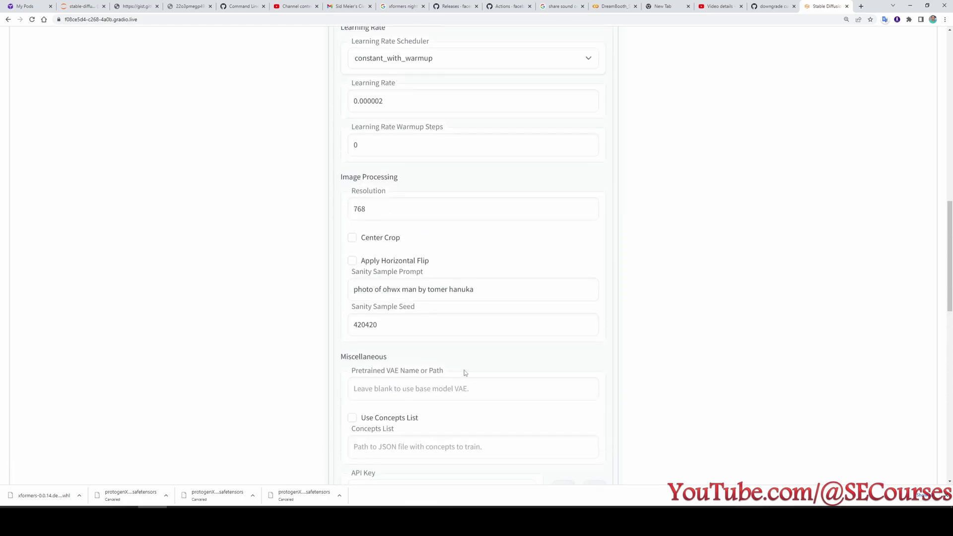
Review Concepts and Saving, start training, check the terminal, then reload the crashed web UI.
{"action": "left_click", "coordinate": [452, 174]}
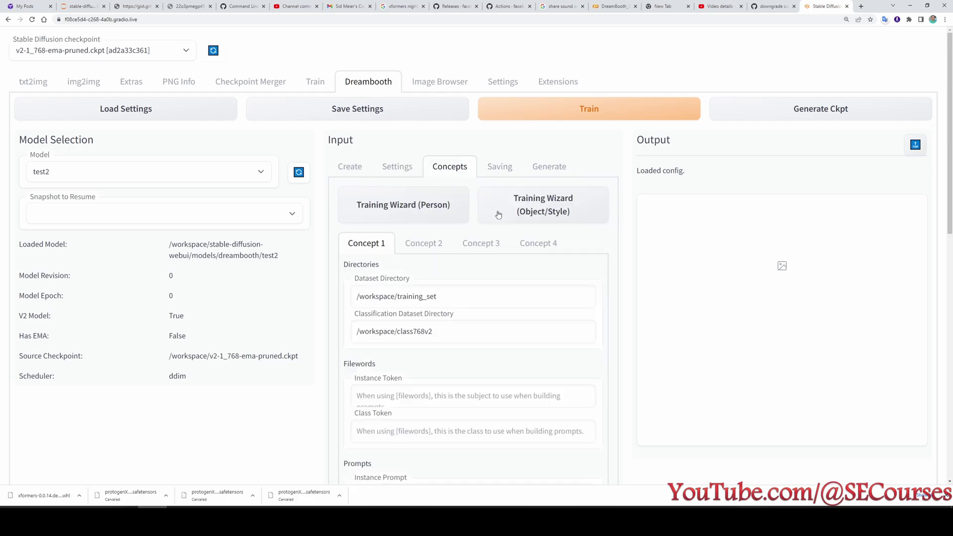
{"action": "left_click", "coordinate": [499, 166]}
{"action": "left_click", "coordinate": [396, 114]}
{"action": "left_click", "coordinate": [552, 109]}
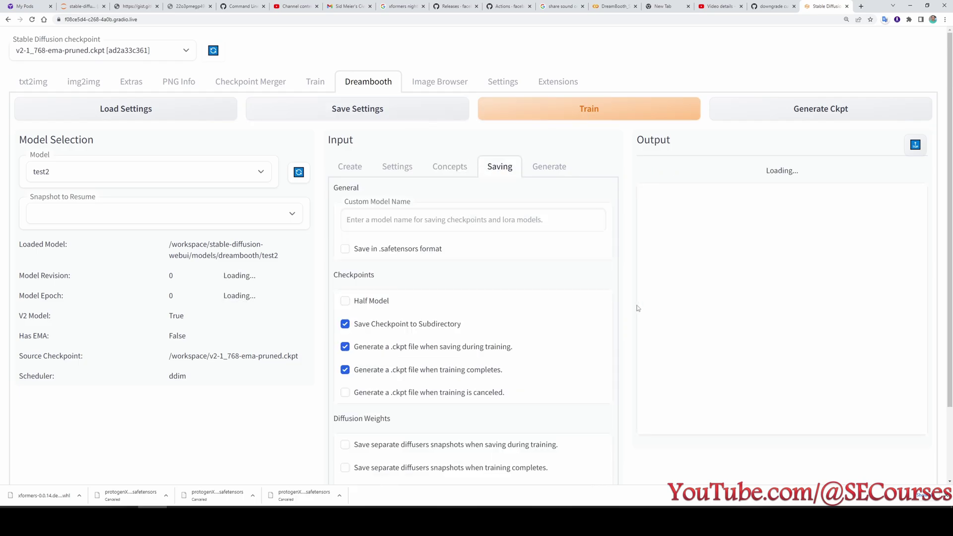
{"action": "key", "text": "ctrl+2"}
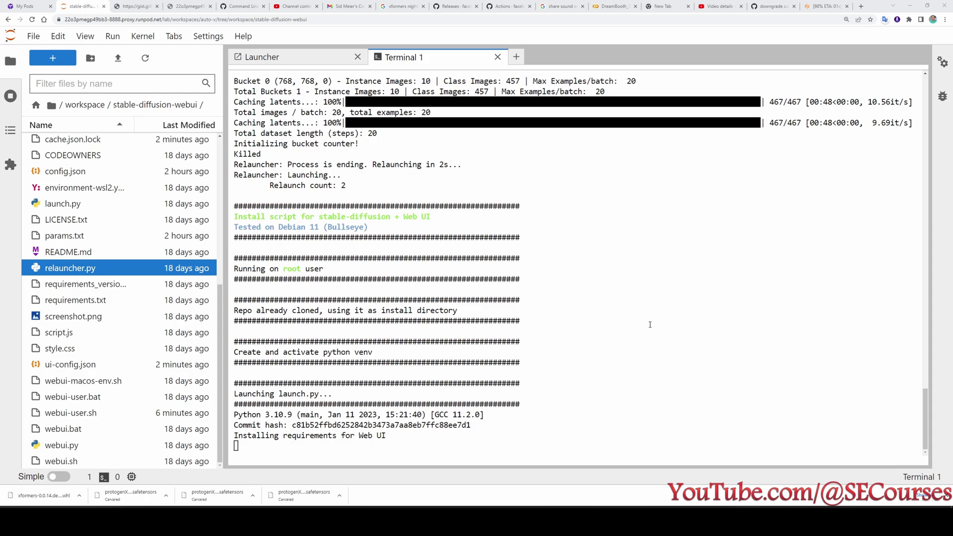
{"action": "left_click", "coordinate": [31, 19]}
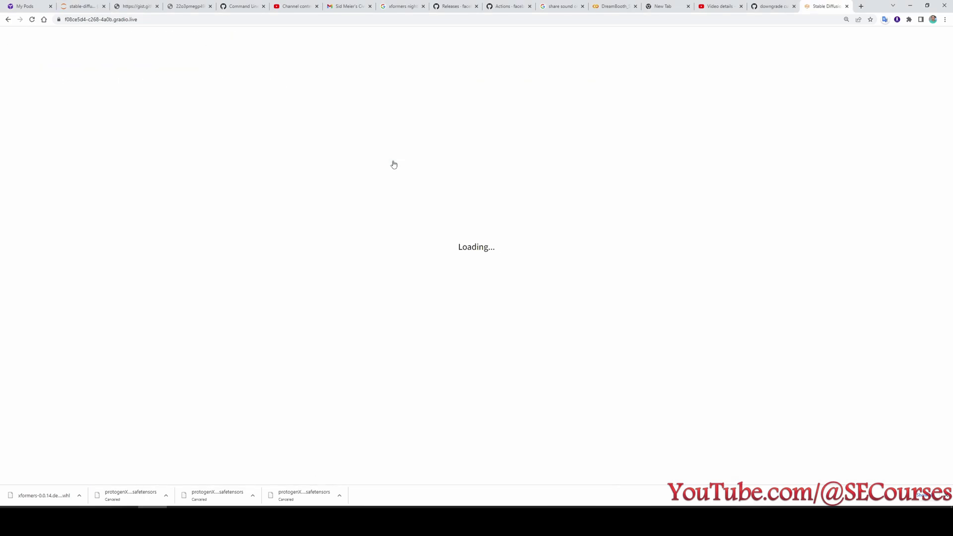
Load test2, uncheck Use EMA under Advanced to save memory, and click Train.
{"action": "left_click", "coordinate": [127, 170]}
{"action": "left_click", "coordinate": [77, 185]}
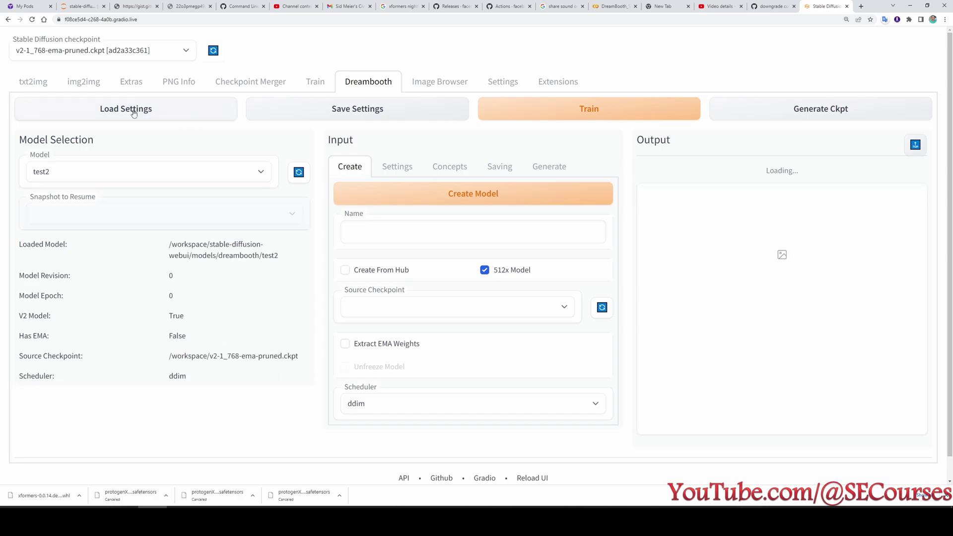
{"action": "left_click", "coordinate": [397, 166]}
{"action": "scroll", "coordinate": [475, 425], "scroll_direction": "down", "scroll_amount": 15}
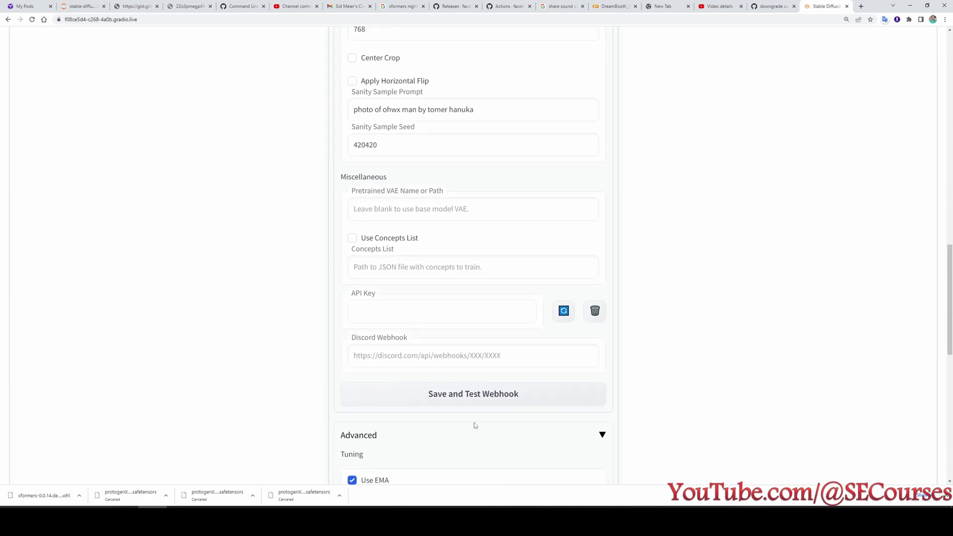
{"action": "scroll", "coordinate": [475, 426], "scroll_direction": "down", "scroll_amount": 3}
{"action": "left_click", "coordinate": [369, 325]}
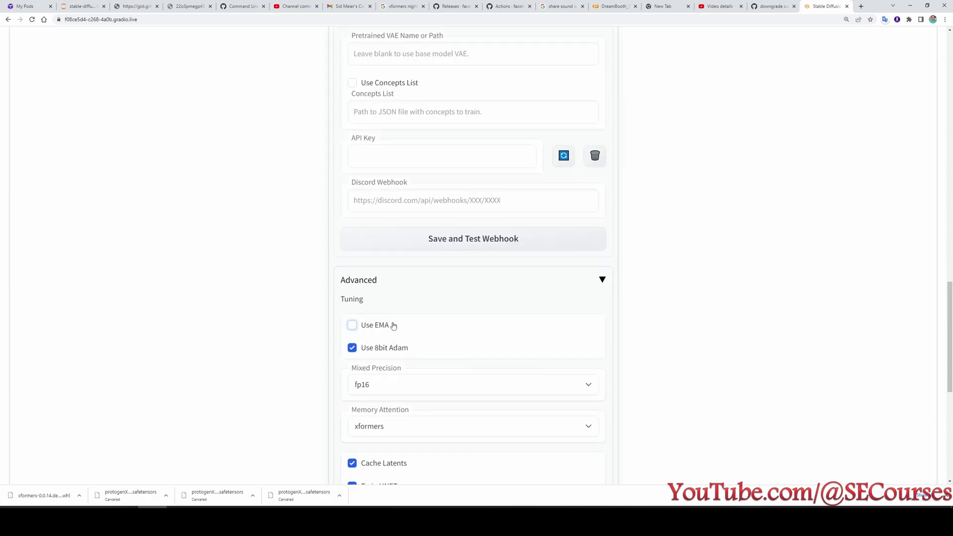
{"action": "scroll", "coordinate": [392, 357], "scroll_direction": "down", "scroll_amount": 5}
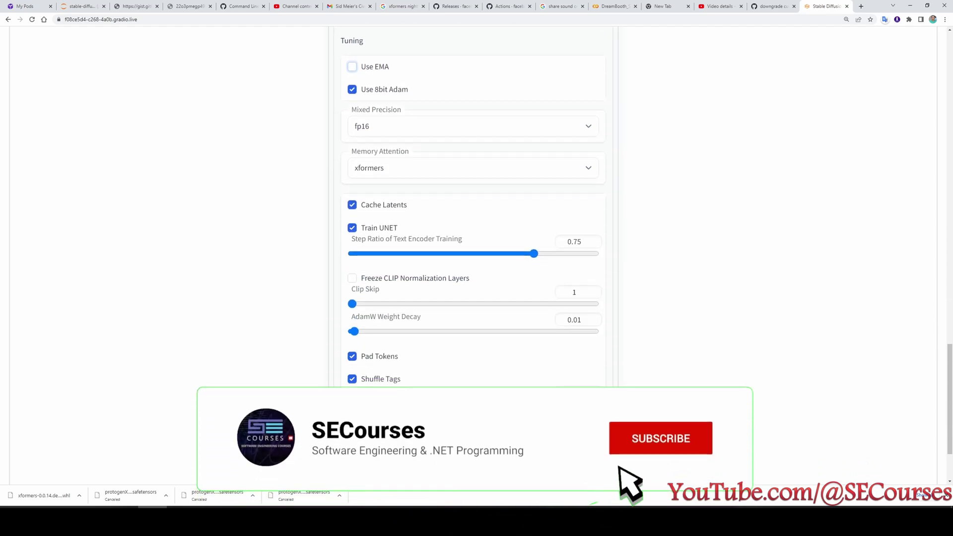
{"action": "scroll", "coordinate": [393, 422], "scroll_direction": "up", "scroll_amount": 12}
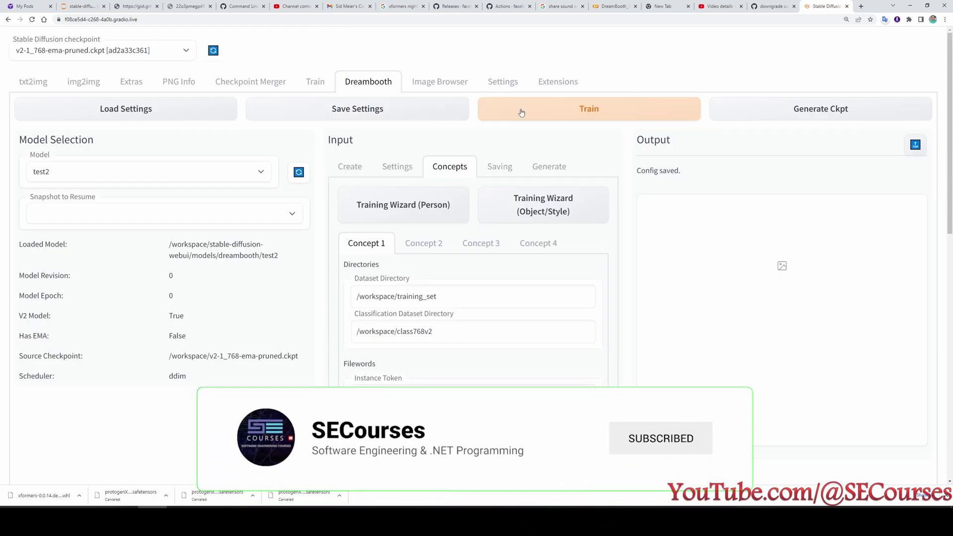
{"action": "left_click", "coordinate": [521, 110]}
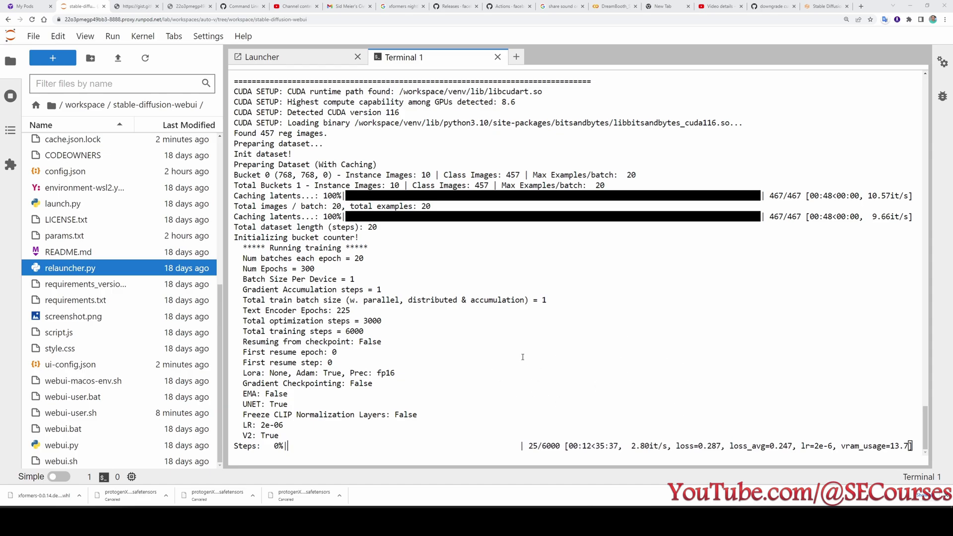
Check test2's step progress and the pod's 100% GPU usage, then open the DreamBooth Colab tab.
{"action": "left_click", "coordinate": [850, 5]}
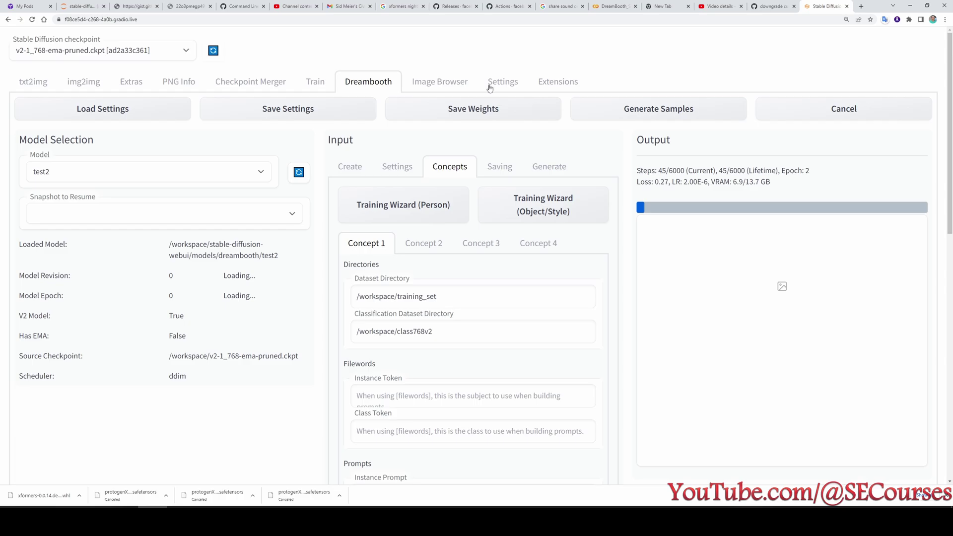
{"action": "left_click", "coordinate": [26, 6]}
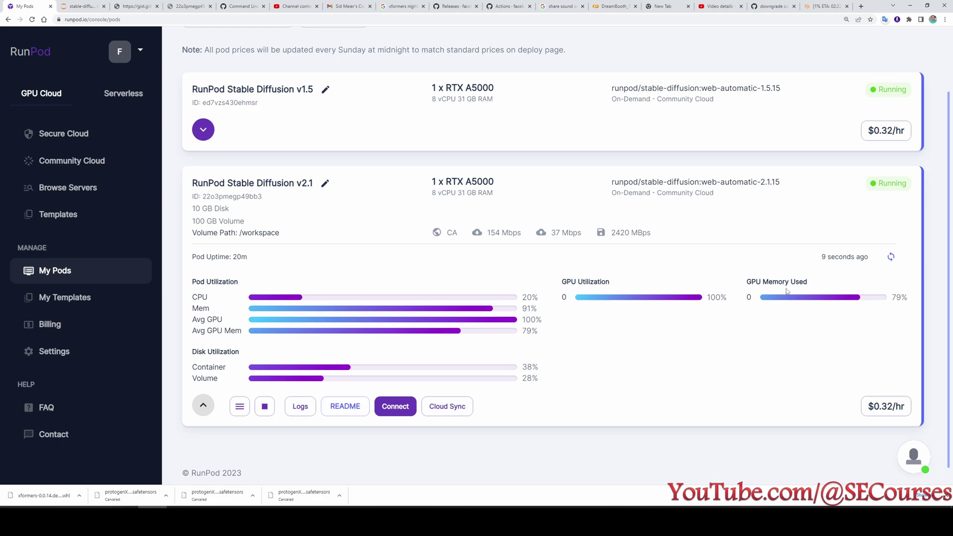
{"action": "left_click", "coordinate": [825, 6]}
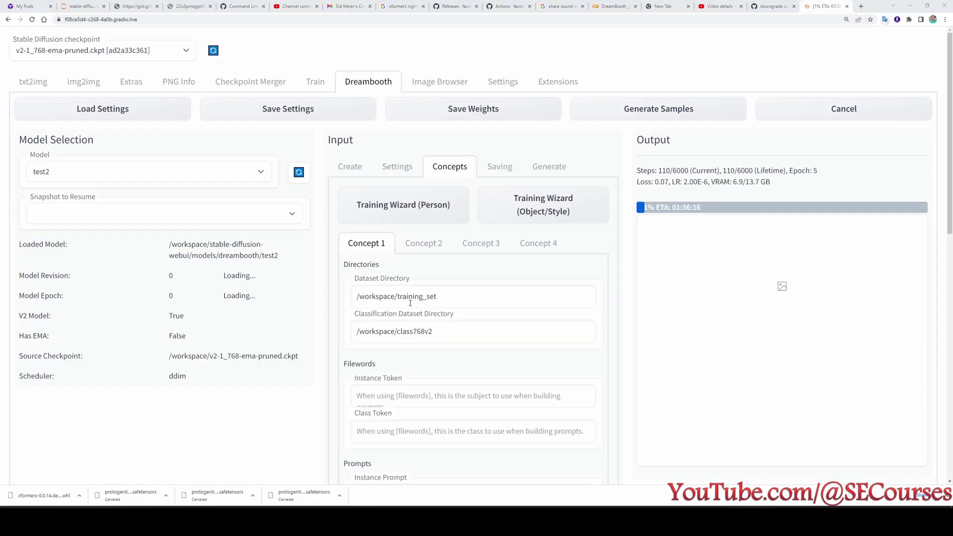
{"action": "left_click", "coordinate": [608, 4]}
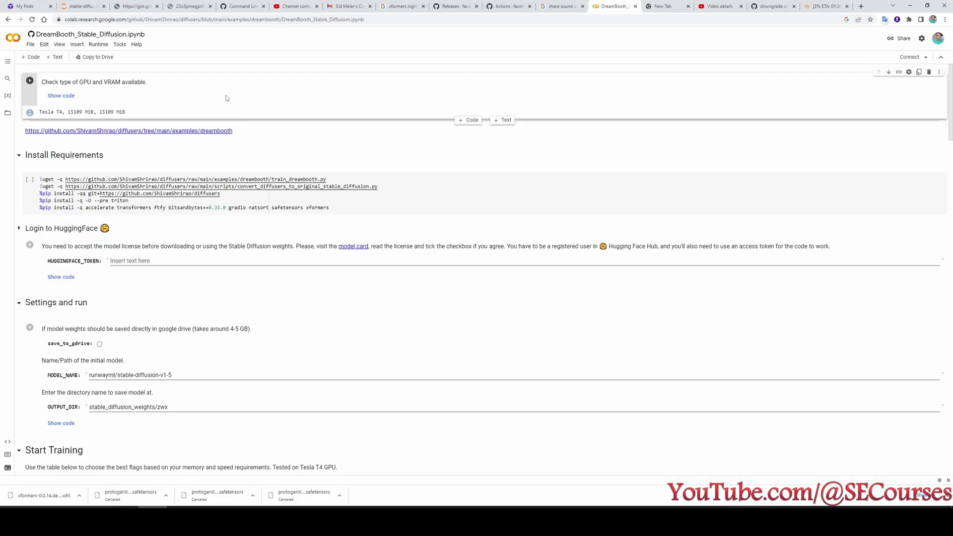
Switch back to the JupyterLab terminal showing training killed at step 400/6000.
{"action": "key", "text": "ctrl+2"}
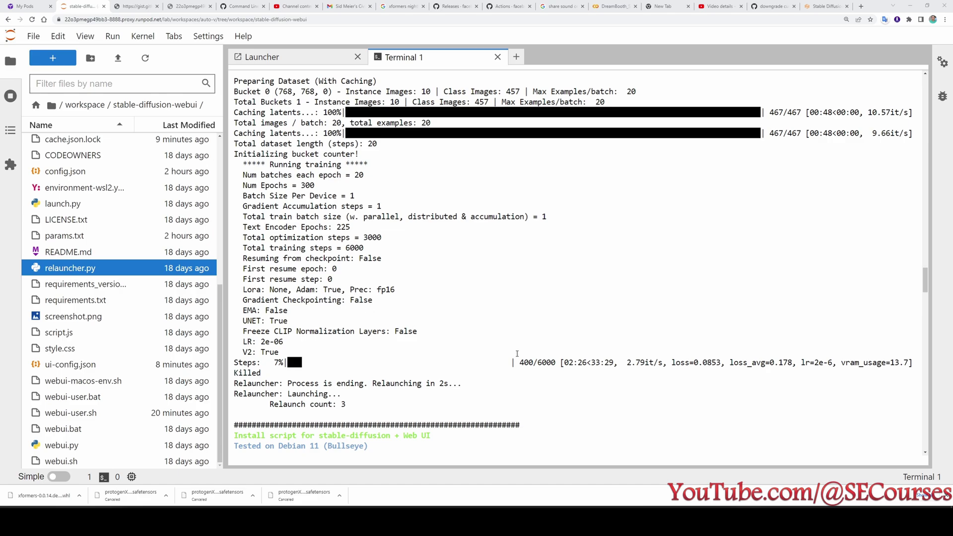
Highlight the 400/6000 step count in the terminal, then go to the relaunched web UI.
{"action": "double_click", "coordinate": [526, 363]}
{"action": "left_click", "coordinate": [545, 372]}
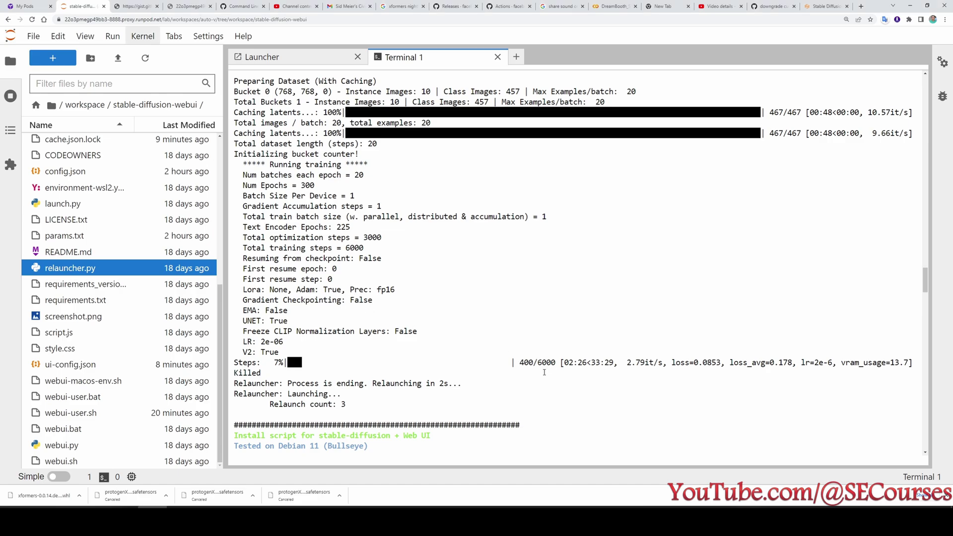
{"action": "left_click_drag", "start_coordinate": [526, 362], "coordinate": [519, 362]}
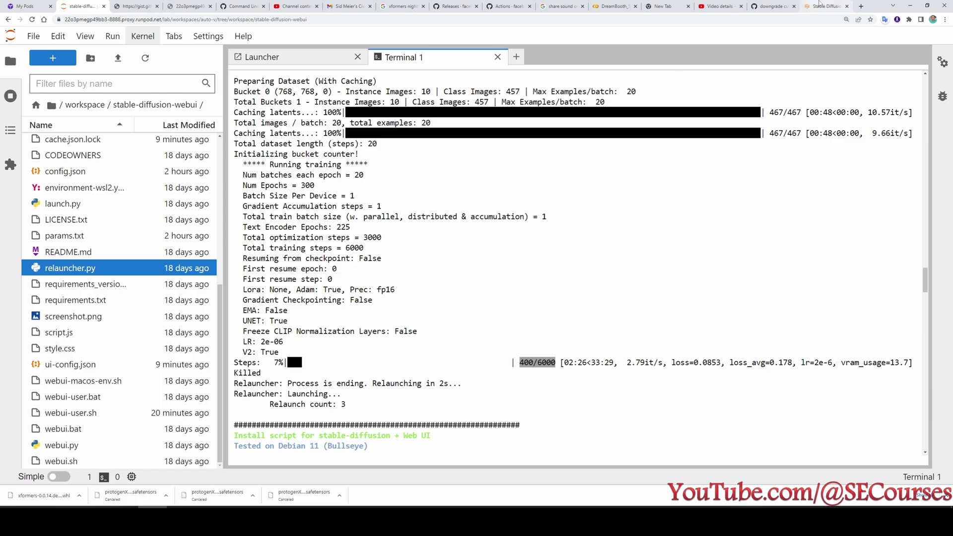
{"action": "left_click", "coordinate": [827, 6]}
Open Dreambooth at 150% zoom, select test2 and load its saved settings.
{"action": "left_click", "coordinate": [247, 64]}
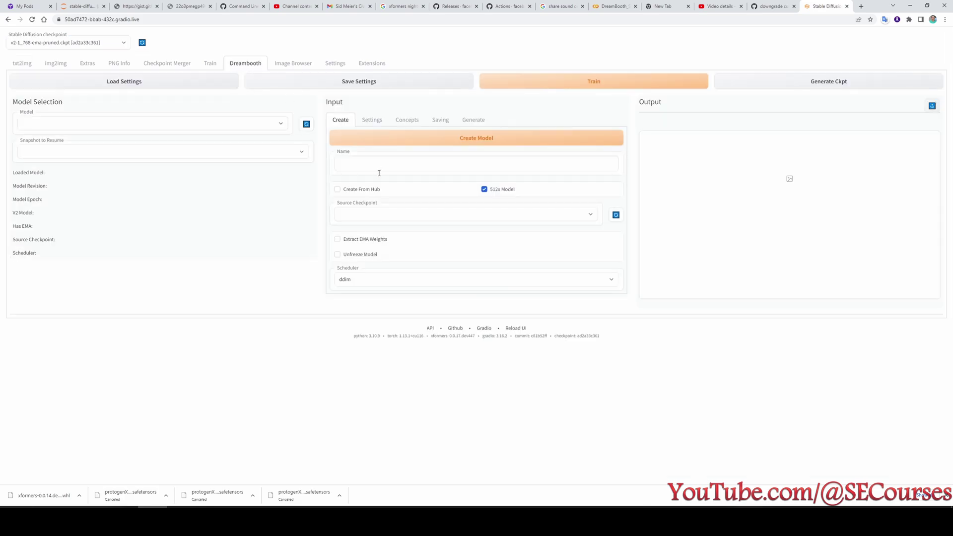
{"action": "key", "text": "ctrl+plus"}
{"action": "key", "text": "ctrl+plus"}
{"action": "key", "text": "ctrl+plus"}
{"action": "left_click", "coordinate": [103, 170]}
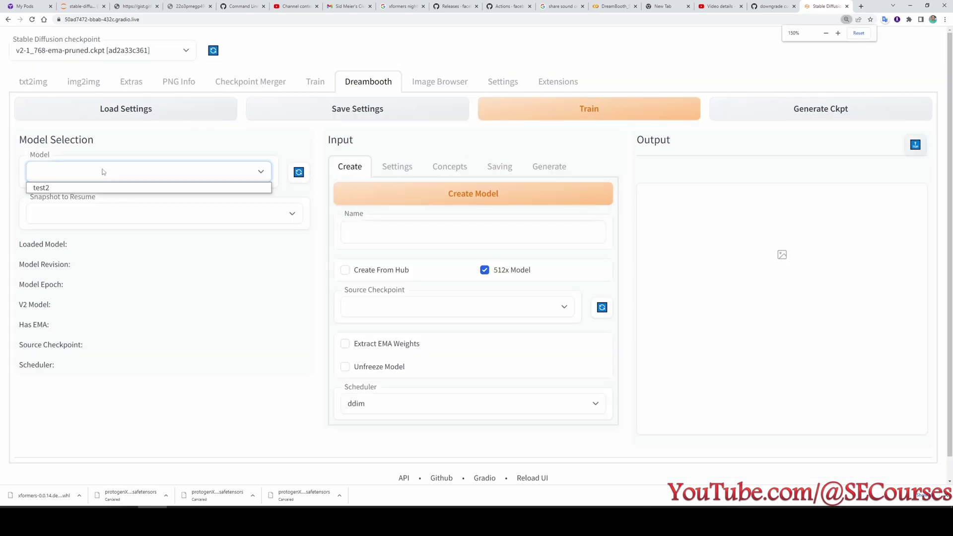
{"action": "left_click", "coordinate": [63, 191]}
{"action": "left_click", "coordinate": [121, 110]}
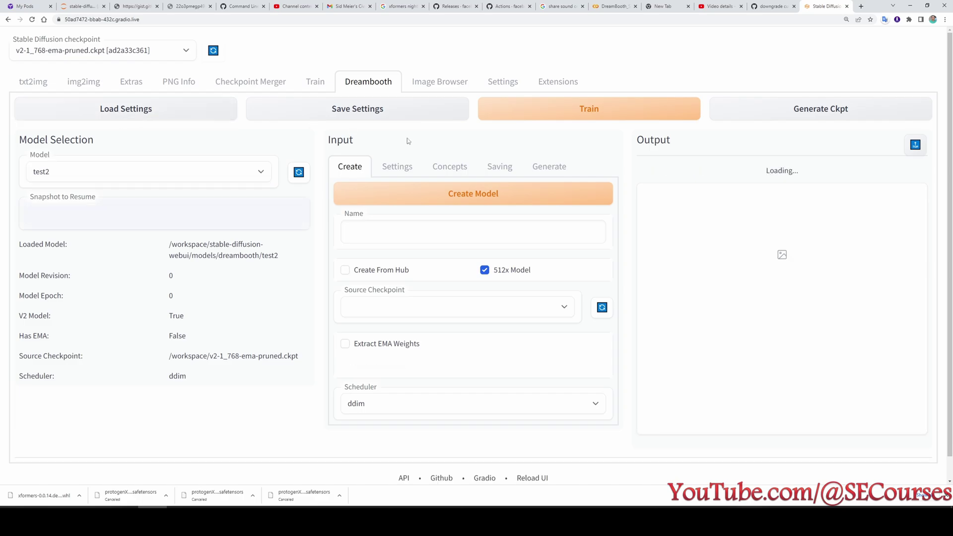
{"action": "left_click", "coordinate": [394, 166]}
{"action": "scroll", "coordinate": [394, 169], "scroll_direction": "down", "scroll_amount": 3}
{"action": "scroll", "coordinate": [437, 318], "scroll_direction": "down", "scroll_amount": 5}
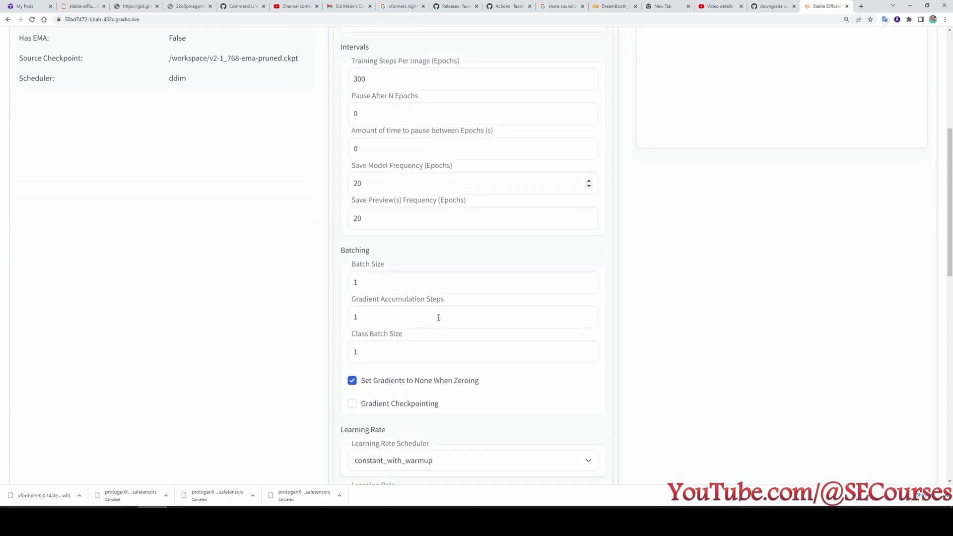
{"action": "scroll", "coordinate": [439, 318], "scroll_direction": "down", "scroll_amount": 2}
Enable Gradient Checkpointing, expand Advanced, check Saving options and restart training.
{"action": "left_click", "coordinate": [366, 180]}
{"action": "scroll", "coordinate": [440, 397], "scroll_direction": "down", "scroll_amount": 6}
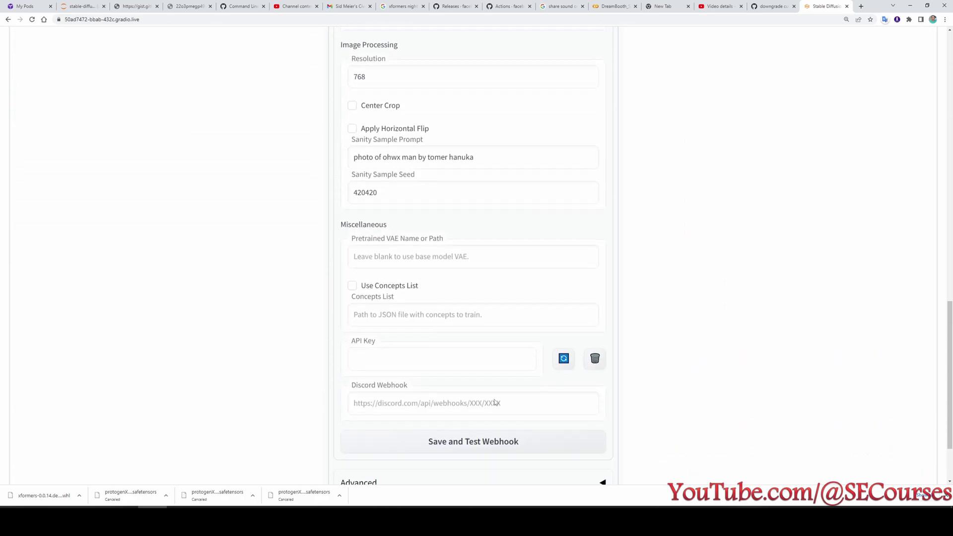
{"action": "left_click", "coordinate": [439, 402]}
{"action": "scroll", "coordinate": [419, 407], "scroll_direction": "down", "scroll_amount": 7}
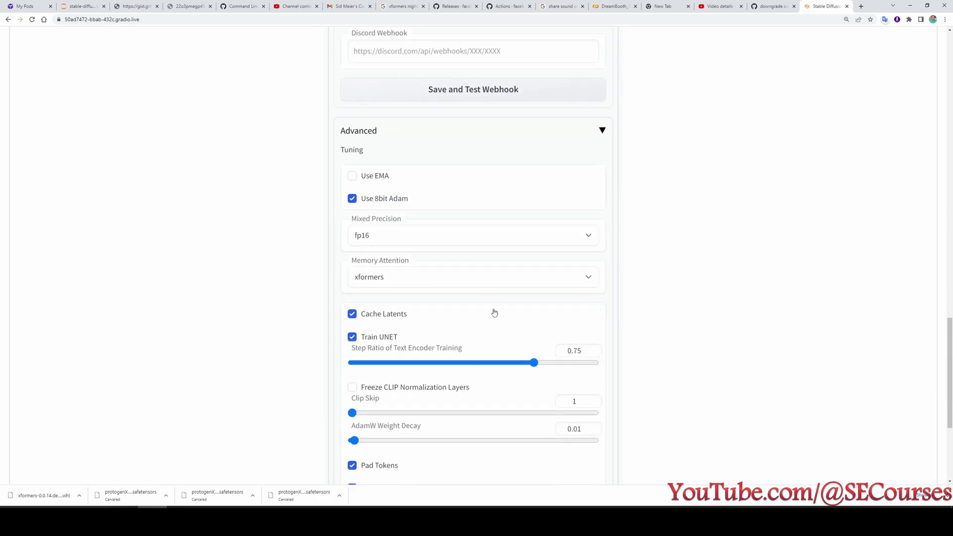
{"action": "scroll", "coordinate": [670, 380], "scroll_direction": "down", "scroll_amount": 1}
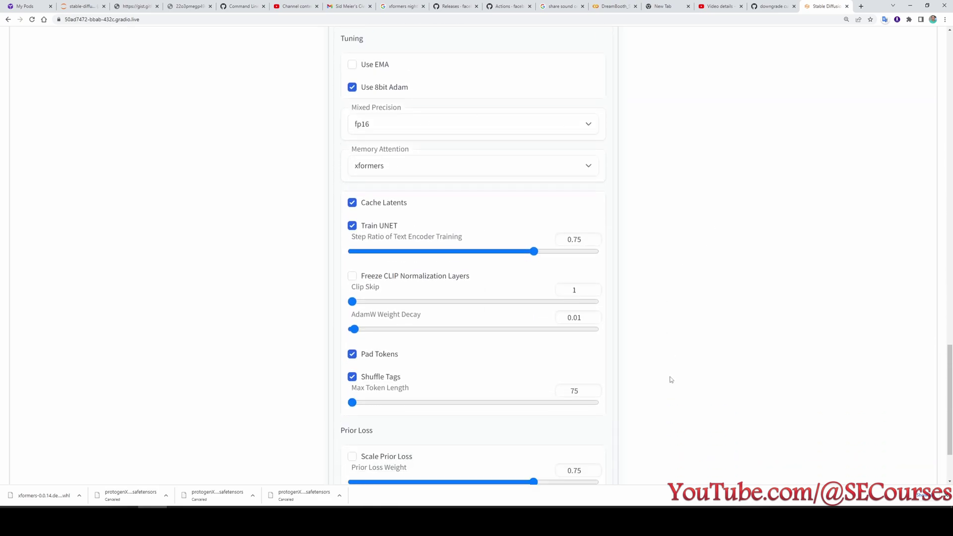
{"action": "scroll", "coordinate": [671, 380], "scroll_direction": "up", "scroll_amount": 20}
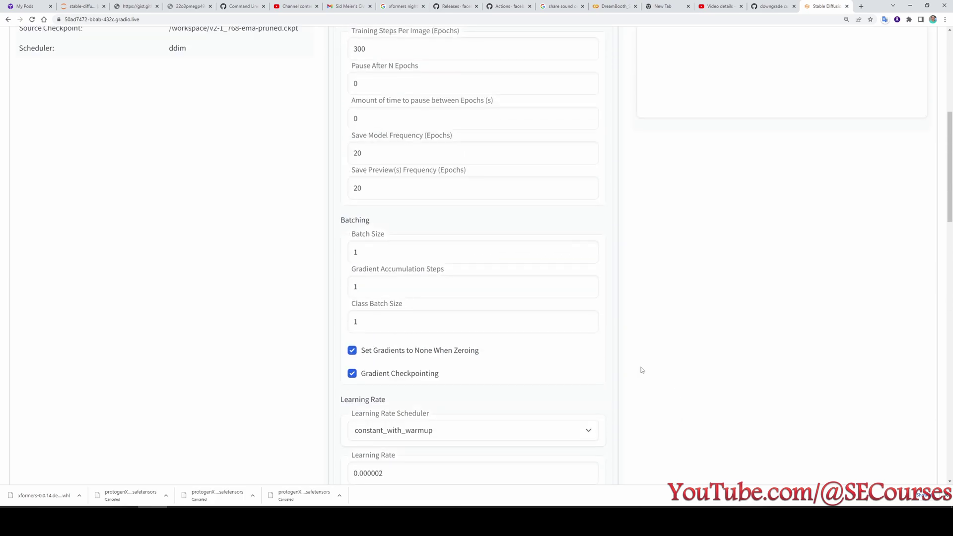
{"action": "scroll", "coordinate": [628, 363], "scroll_direction": "up", "scroll_amount": 1}
{"action": "left_click", "coordinate": [500, 166]}
{"action": "left_click", "coordinate": [601, 113]}
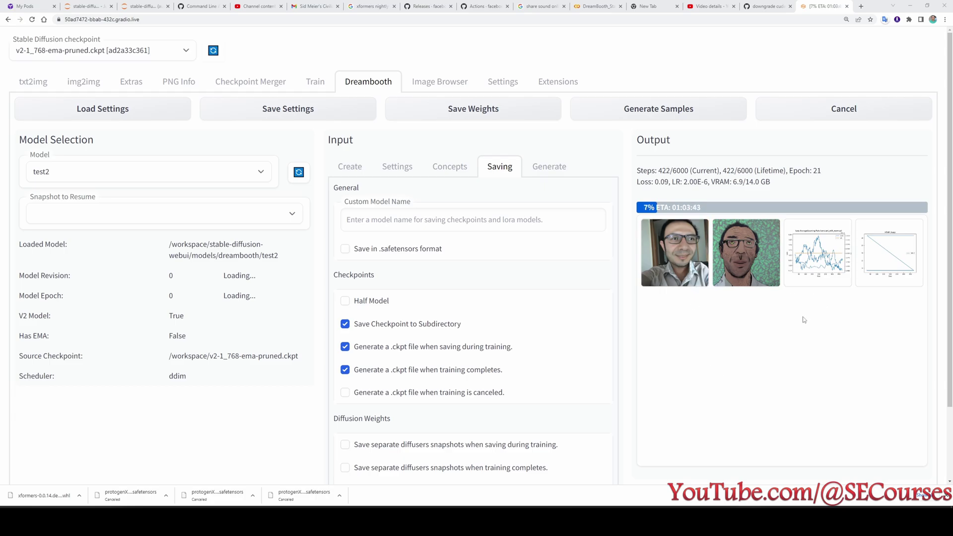
Preview the two sample images, the loss and learning rate chart, and the VRAM chart.
{"action": "left_click", "coordinate": [695, 273]}
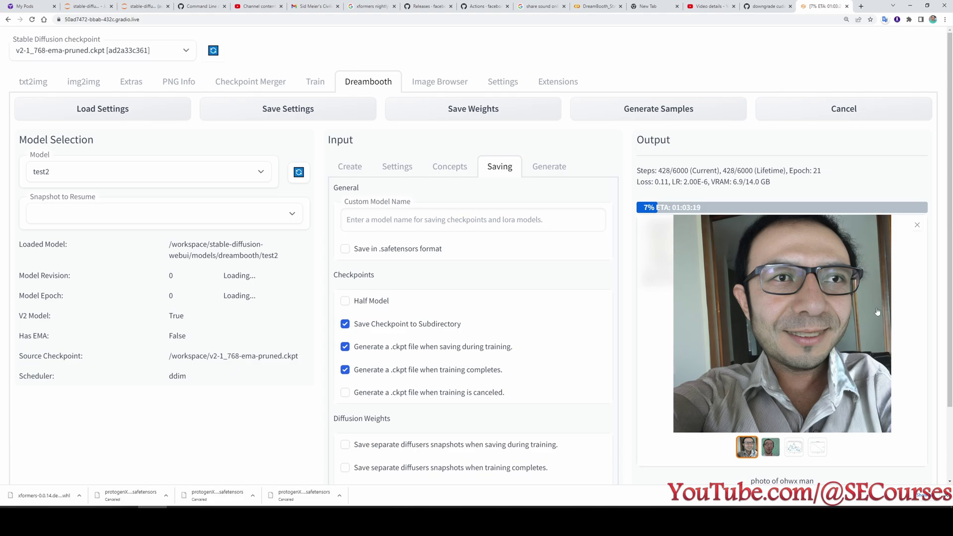
{"action": "left_click", "coordinate": [917, 225]}
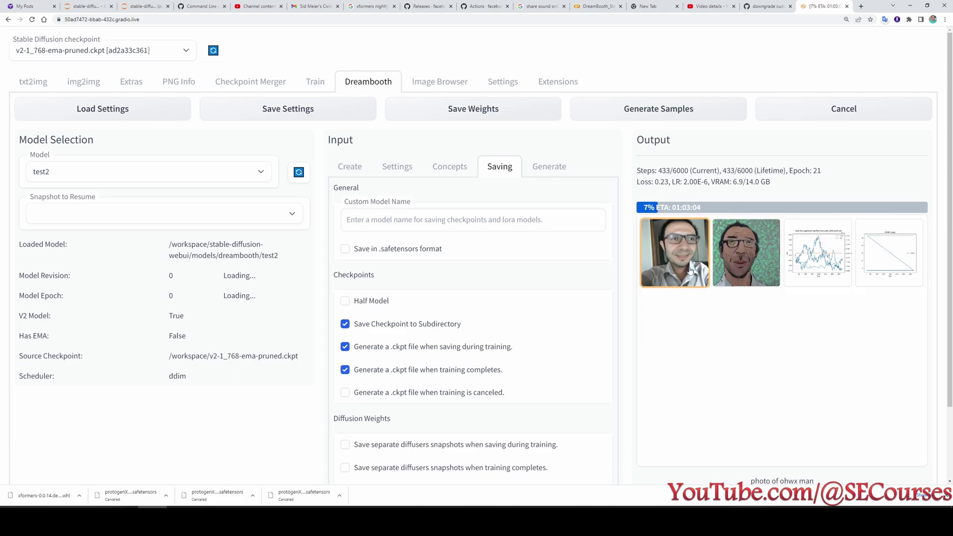
{"action": "left_click", "coordinate": [746, 253]}
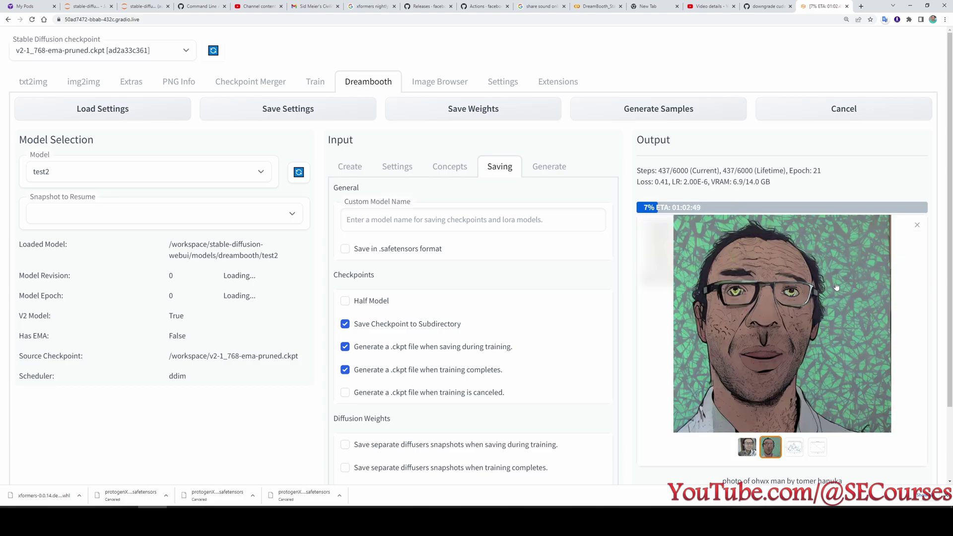
{"action": "left_click", "coordinate": [917, 228]}
{"action": "left_click", "coordinate": [838, 264]}
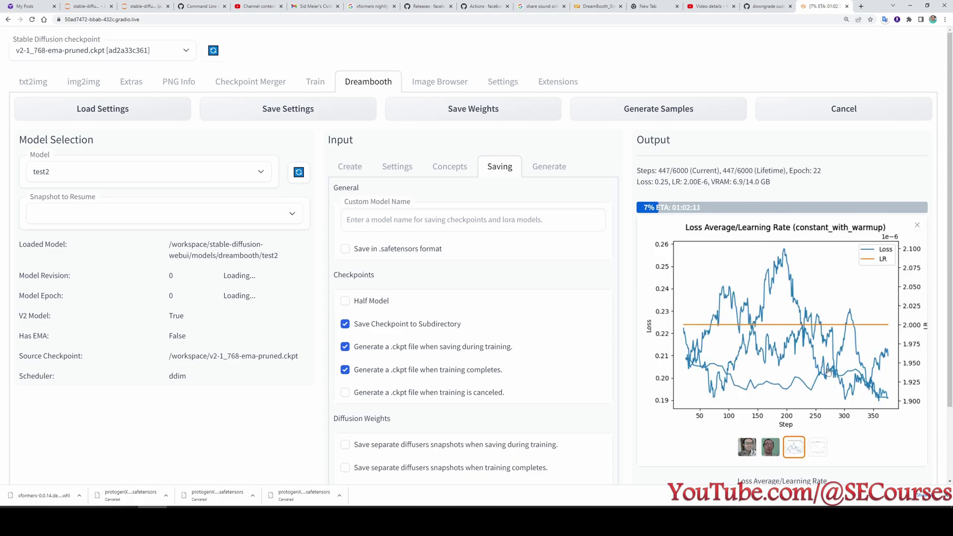
{"action": "left_click", "coordinate": [918, 226]}
{"action": "left_click", "coordinate": [882, 256]}
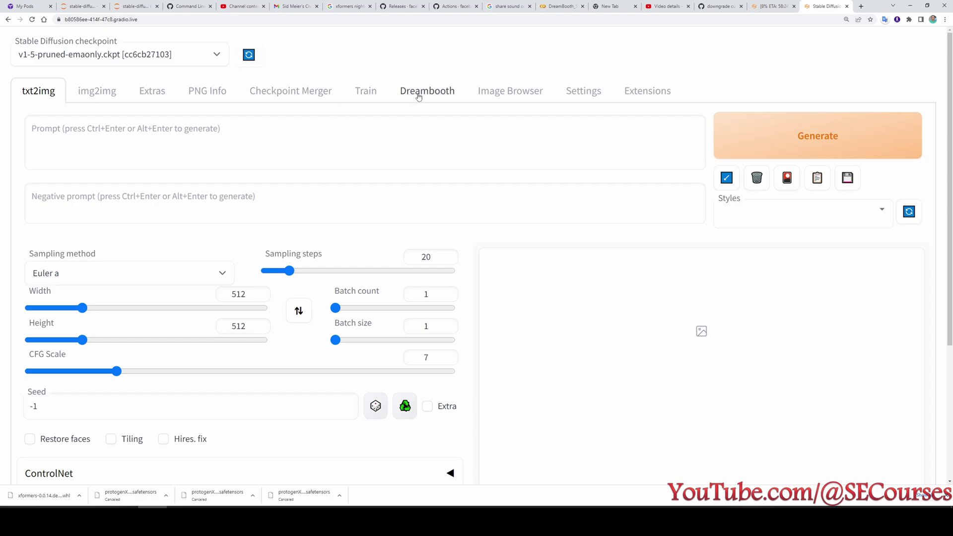
Scroll through the Dreambooth Settings sub-tab, then switch to the Train tab.
{"action": "left_click", "coordinate": [416, 101]}
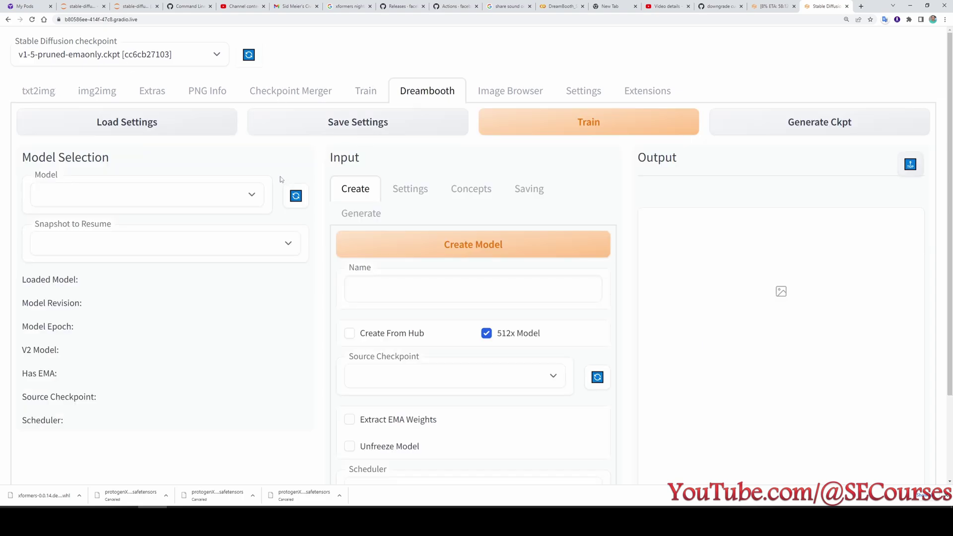
{"action": "left_click", "coordinate": [417, 189]}
{"action": "scroll", "coordinate": [462, 347], "scroll_direction": "down", "scroll_amount": 8}
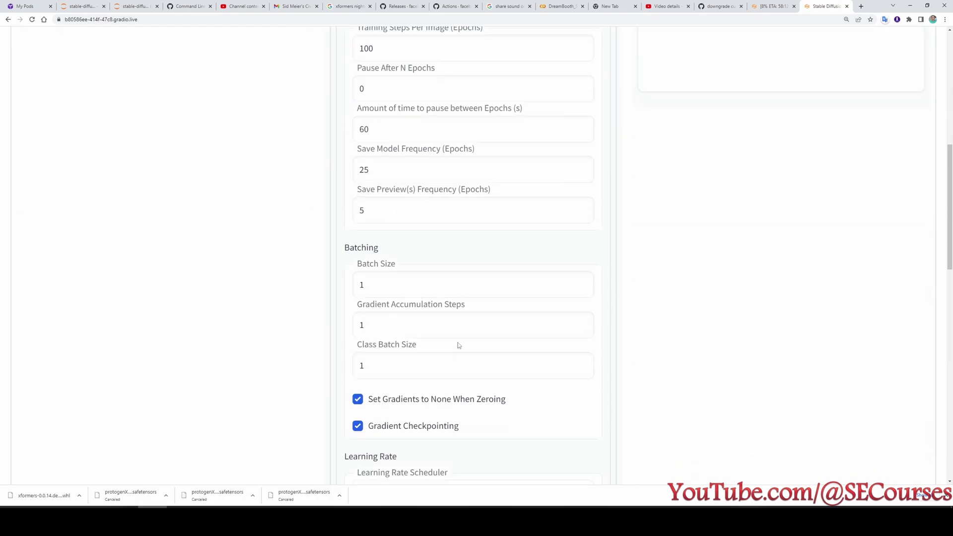
{"action": "scroll", "coordinate": [461, 343], "scroll_direction": "up", "scroll_amount": 7}
{"action": "scroll", "coordinate": [461, 343], "scroll_direction": "up", "scroll_amount": 2}
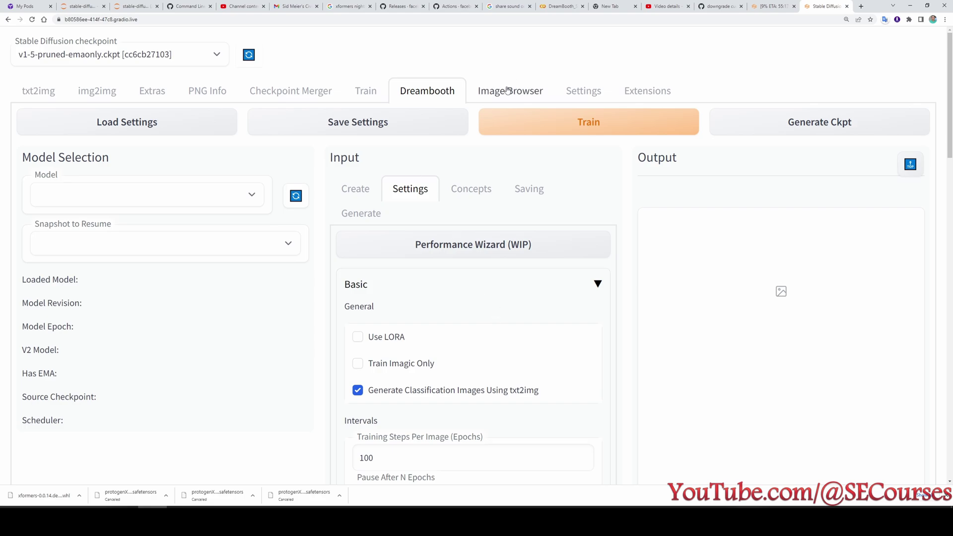
{"action": "left_click", "coordinate": [356, 91]}
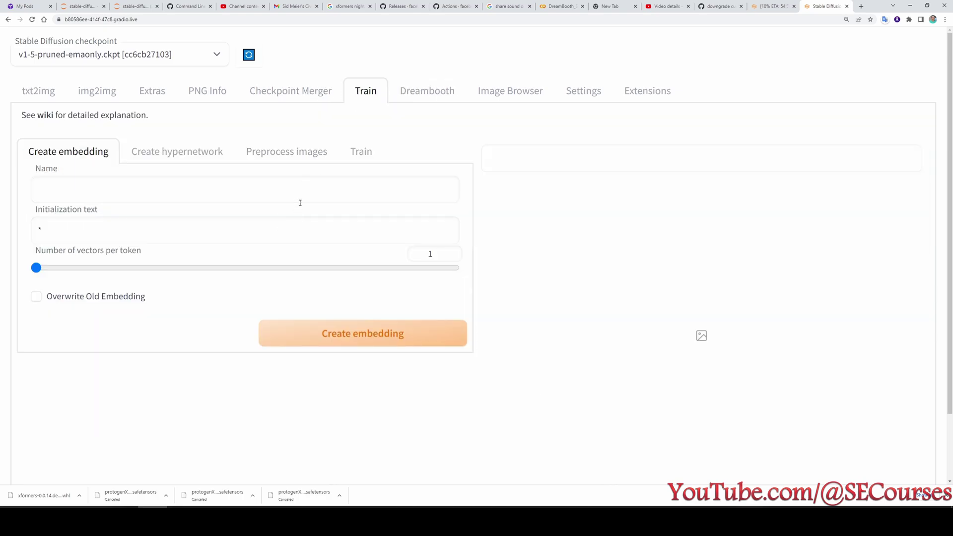
In Preprocess images, set the source directory to /workspace/training_dataset/.
{"action": "left_click", "coordinate": [361, 152]}
{"action": "left_click", "coordinate": [288, 153]}
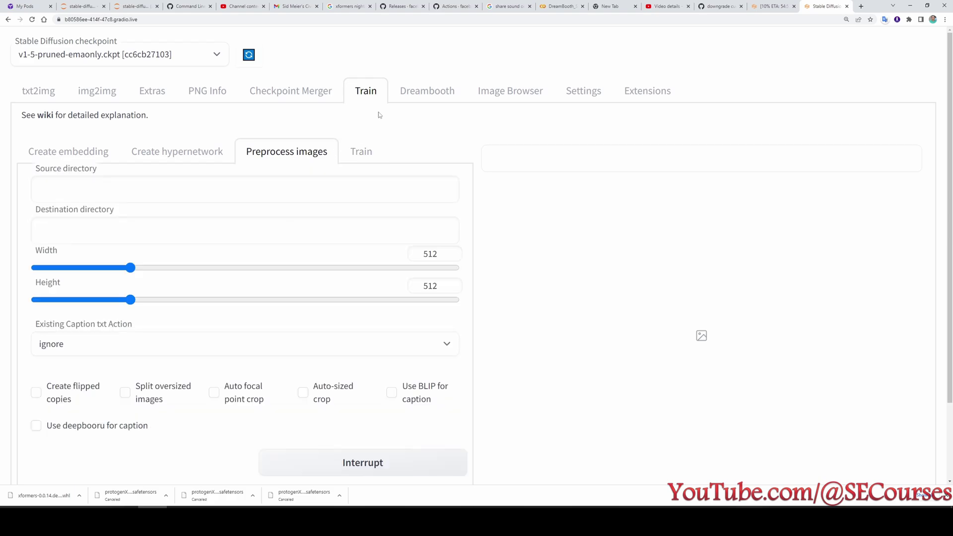
{"action": "left_click", "coordinate": [130, 192]}
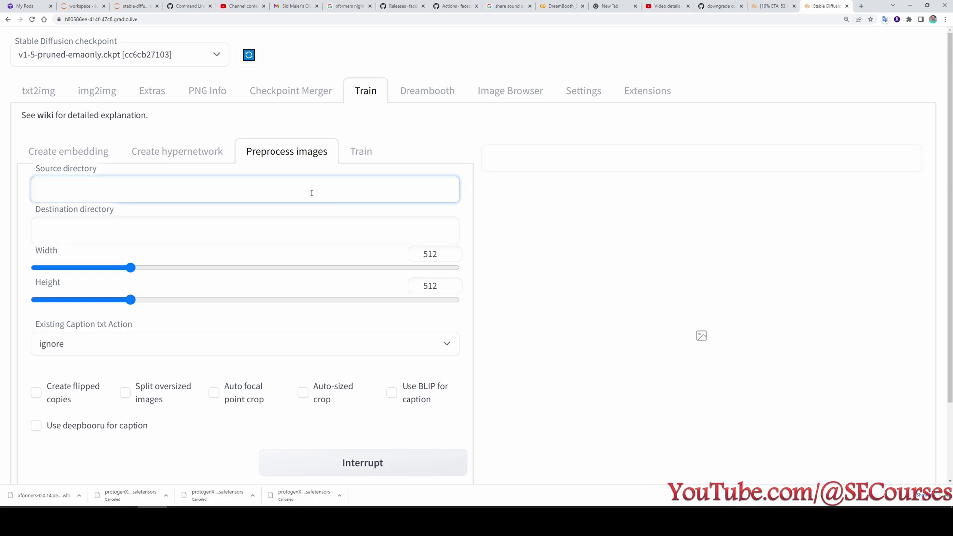
{"action": "type", "text": "workspace/training_dataset"}
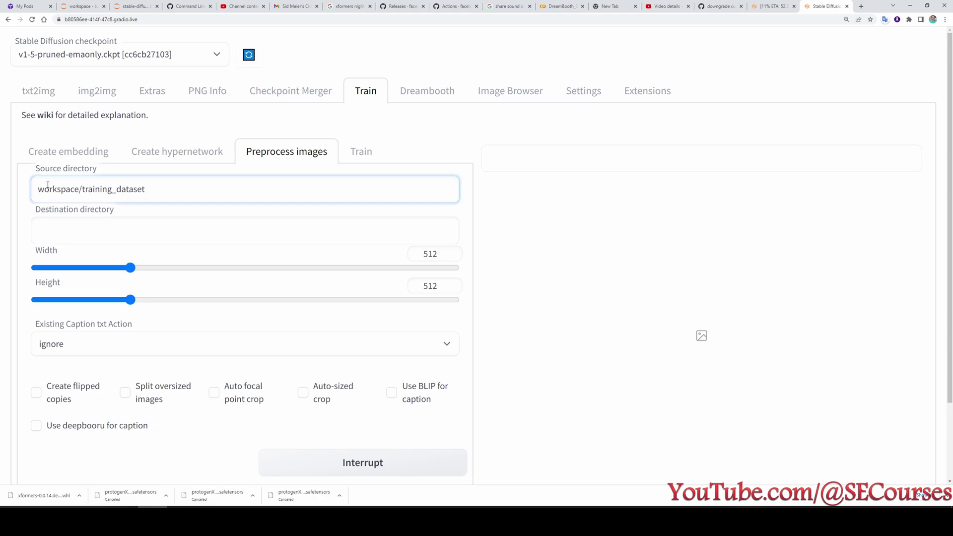
{"action": "type", "text": "/"}
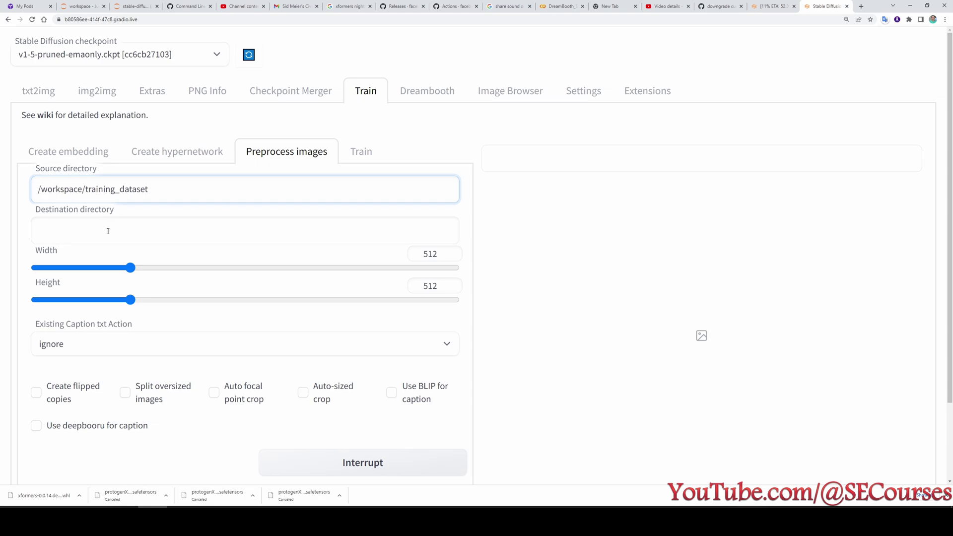
Set the destination directory to /workspace/training_captioned.
{"action": "left_click", "coordinate": [108, 231]}
{"action": "triple_click", "coordinate": [170, 194]}
{"action": "key", "text": "ctrl+c"}
{"action": "left_click", "coordinate": [187, 239]}
{"action": "key", "text": "ctrl+v"}
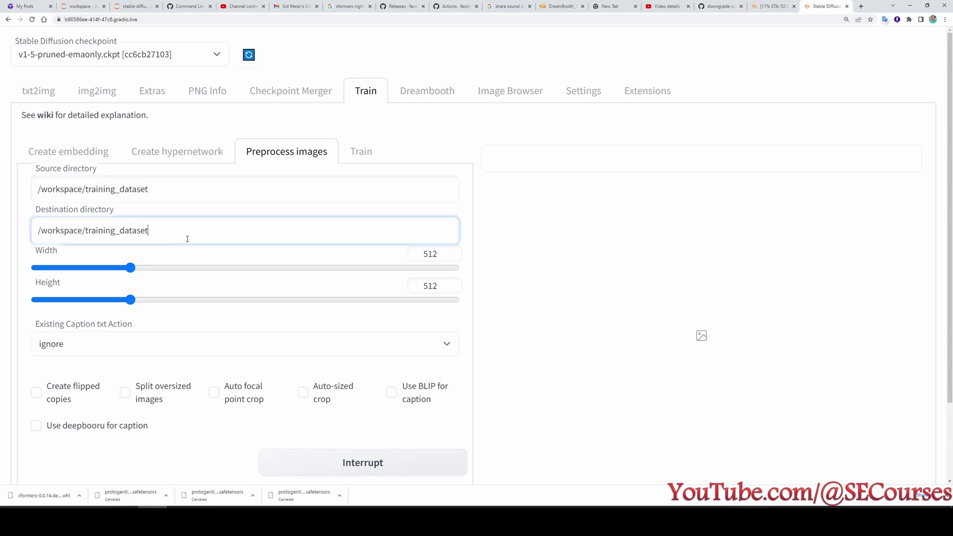
{"action": "key", "text": "BackSpace"}
{"action": "key", "text": "BackSpace"}
{"action": "key", "text": "BackSpace"}
{"action": "key", "text": "BackSpace"}
{"action": "key", "text": "BackSpace"}
{"action": "key", "text": "BackSpace"}
{"action": "key", "text": "BackSpace"}
{"action": "type", "text": "captioned"}
Enable Use BLIP for caption and run Preprocess.
{"action": "scroll", "coordinate": [179, 264], "scroll_direction": "down", "scroll_amount": 2}
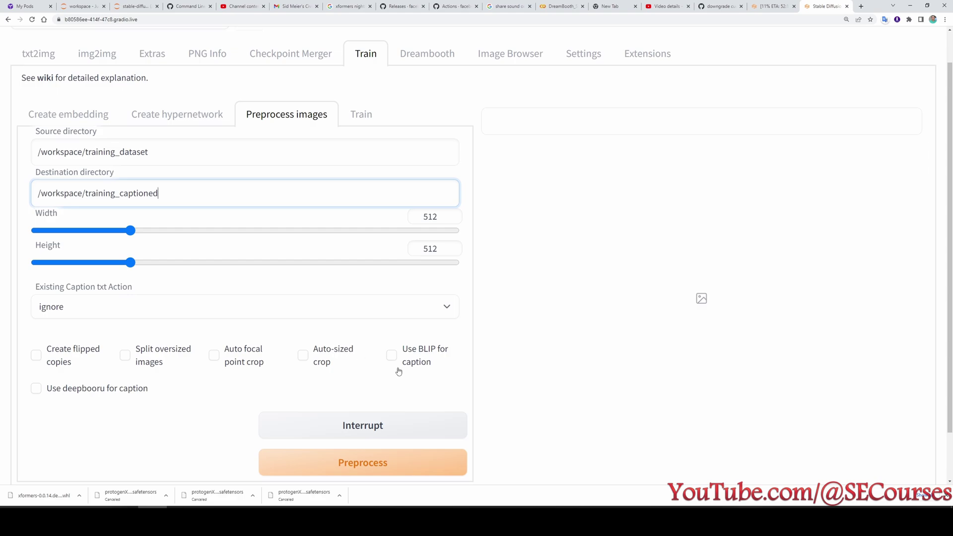
{"action": "left_click", "coordinate": [413, 361]}
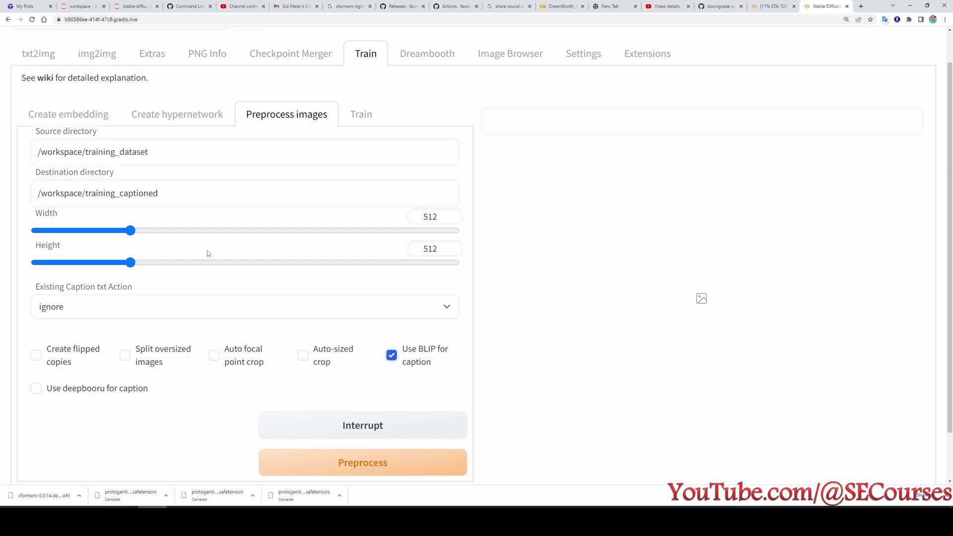
{"action": "scroll", "coordinate": [203, 255], "scroll_direction": "up", "scroll_amount": 2}
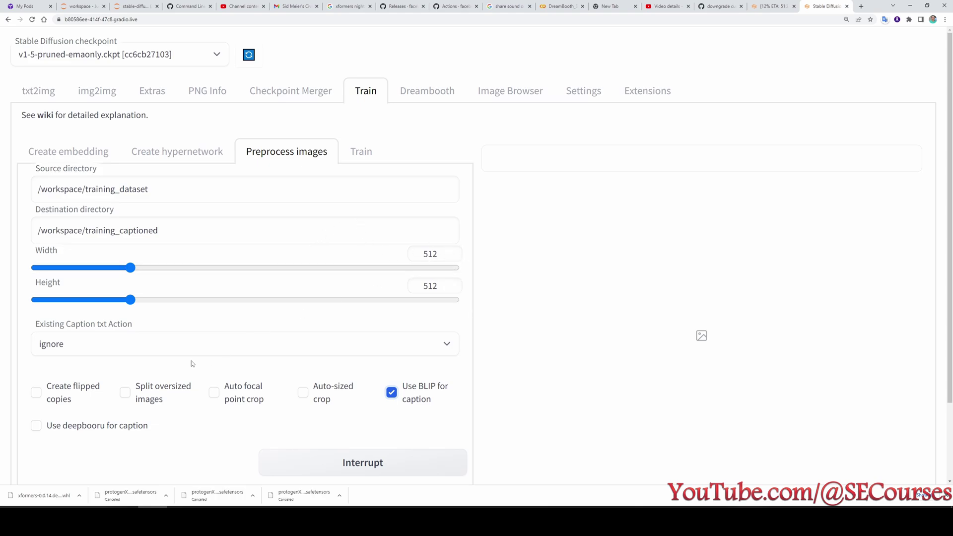
{"action": "scroll", "coordinate": [191, 364], "scroll_direction": "down", "scroll_amount": 1}
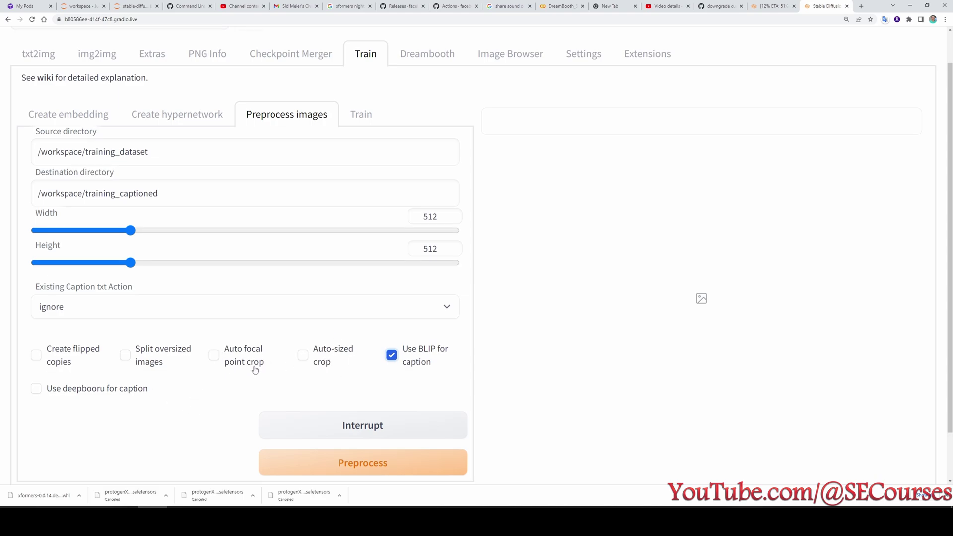
{"action": "scroll", "coordinate": [347, 291], "scroll_direction": "up", "scroll_amount": 1}
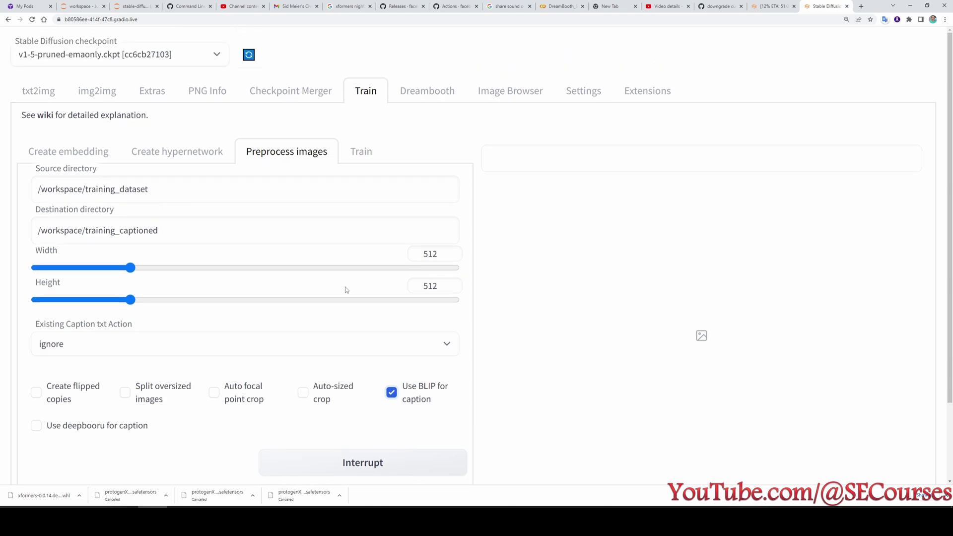
{"action": "scroll", "coordinate": [328, 357], "scroll_direction": "down", "scroll_amount": 2}
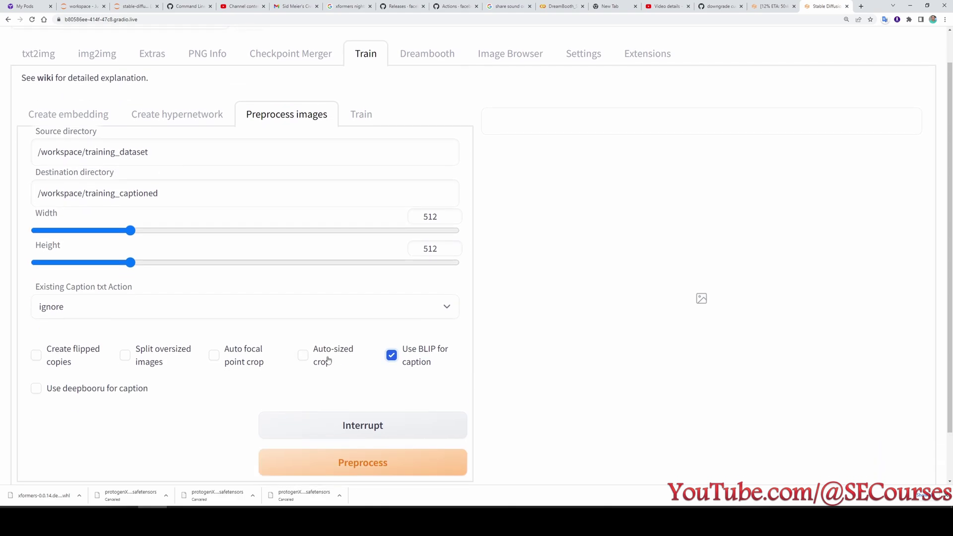
{"action": "left_click", "coordinate": [366, 430]}
{"action": "scroll", "coordinate": [326, 258], "scroll_direction": "up", "scroll_amount": 2}
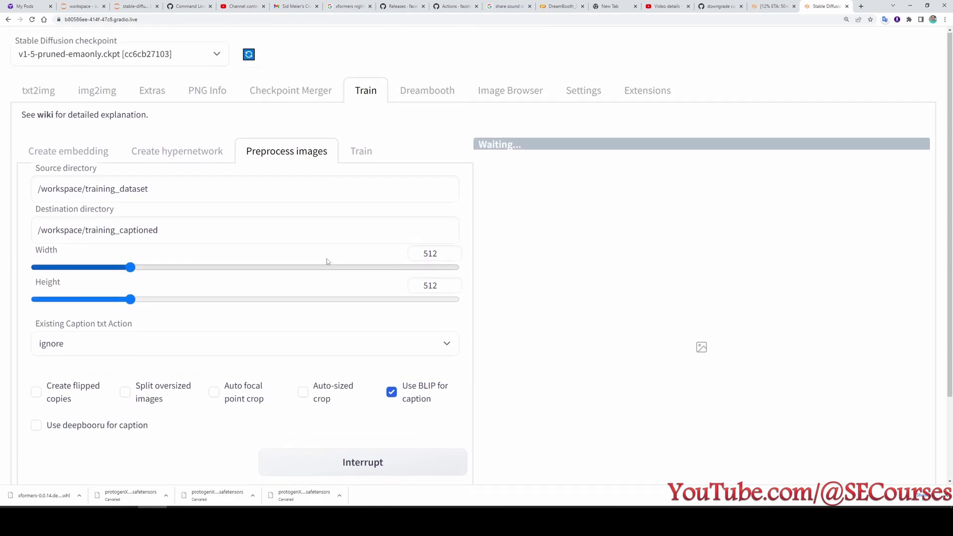
Open 00000-0-36-ohwx.txt in training_captioned and highlight 'glasses' and 'pants' in its caption.
{"action": "key", "text": "ctrl+2"}
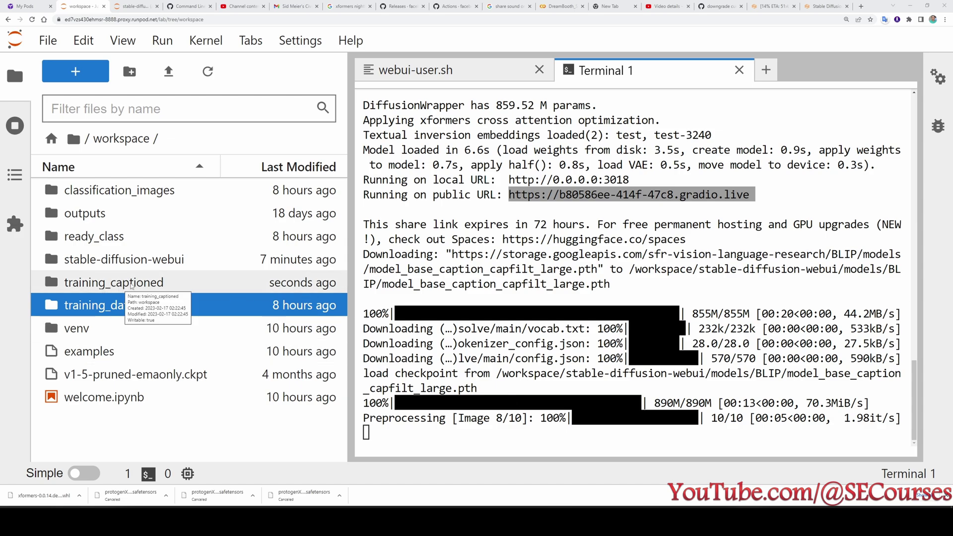
{"action": "double_click", "coordinate": [133, 283]}
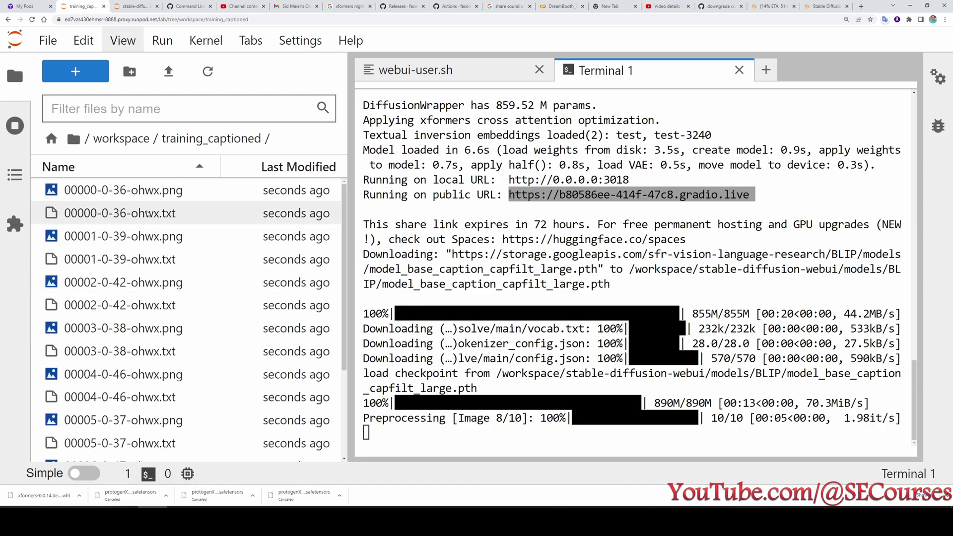
{"action": "left_click", "coordinate": [136, 213]}
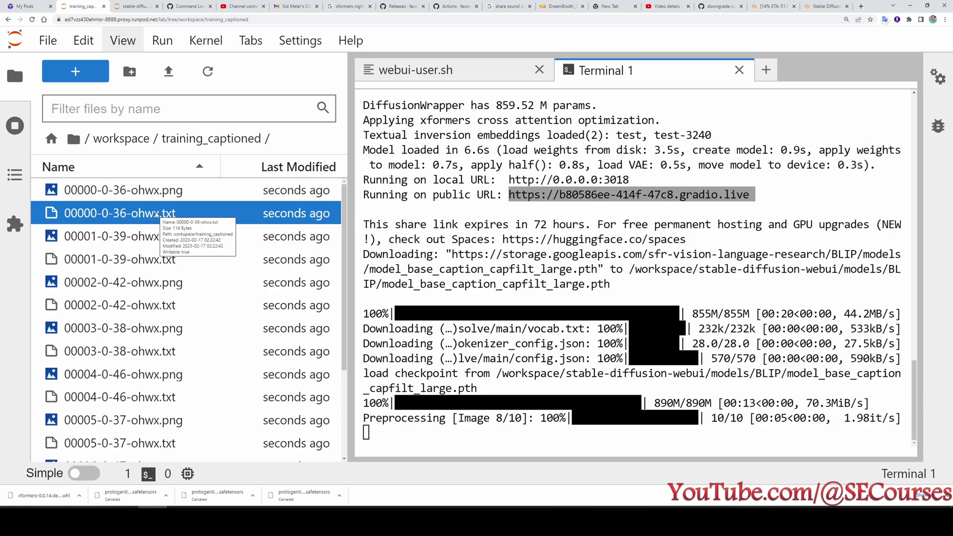
{"action": "double_click", "coordinate": [156, 213]}
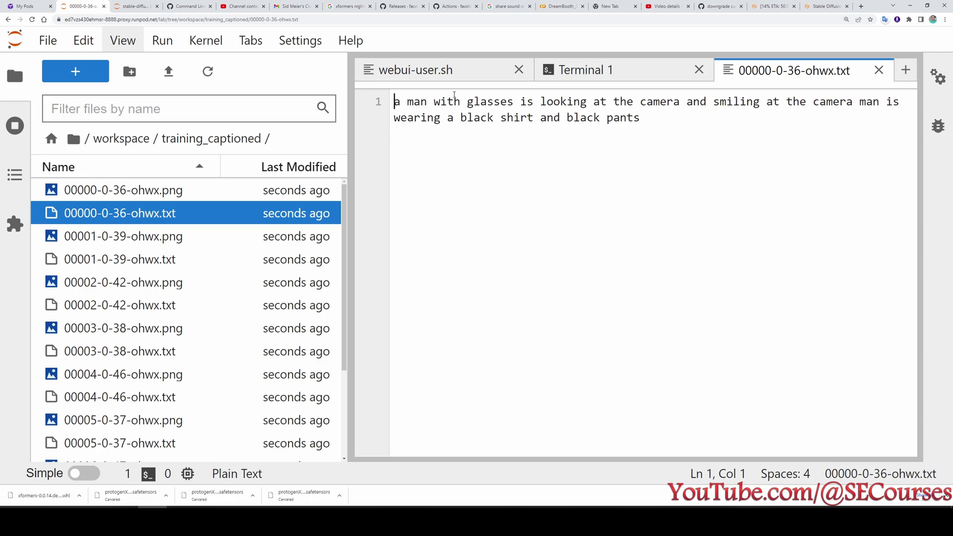
{"action": "left_click_drag", "start_coordinate": [467, 102], "coordinate": [521, 102]}
{"action": "left_click", "coordinate": [642, 119]}
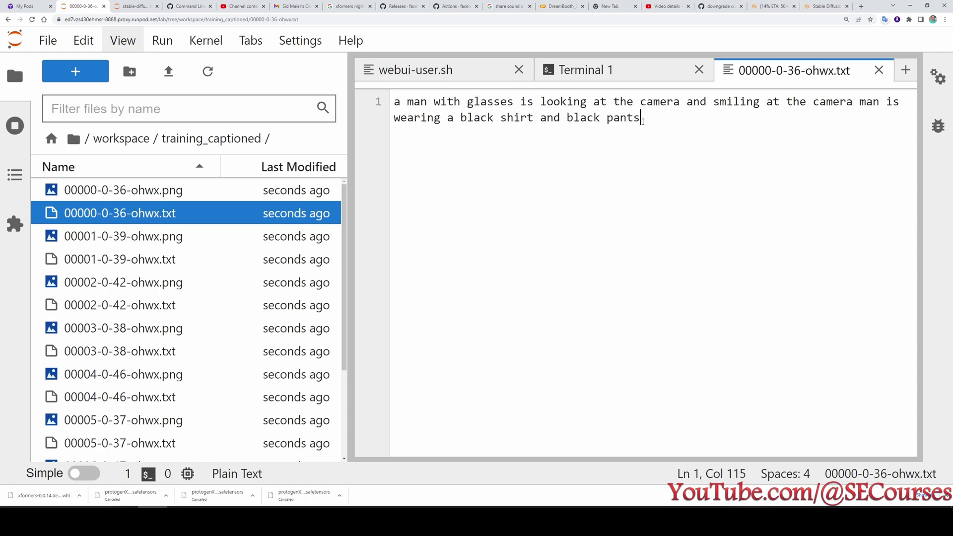
{"action": "left_click_drag", "start_coordinate": [642, 119], "coordinate": [607, 119]}
{"action": "left_click", "coordinate": [665, 123]}
Switch between the caption file and its 00000-0-36-ohwx.png photo to compare them.
{"action": "double_click", "coordinate": [193, 188]}
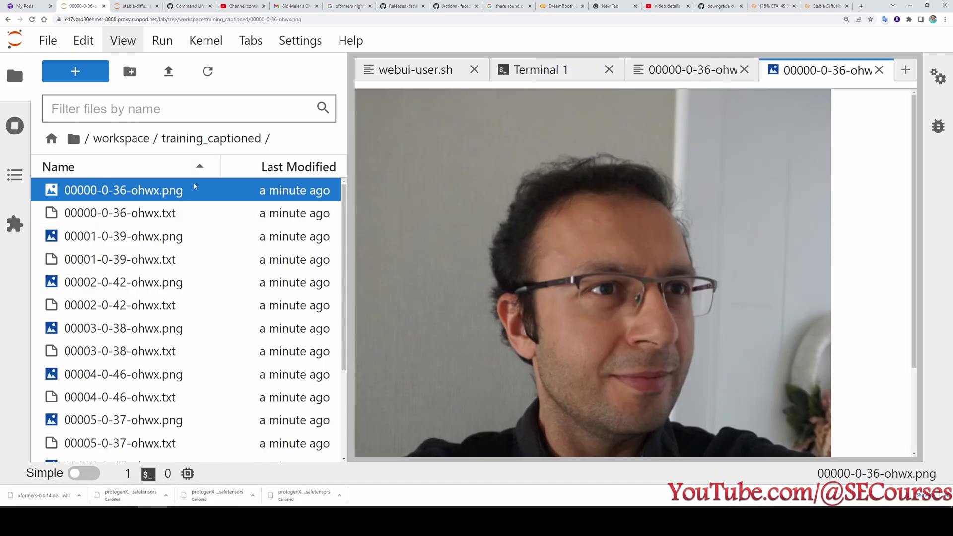
{"action": "double_click", "coordinate": [193, 213]}
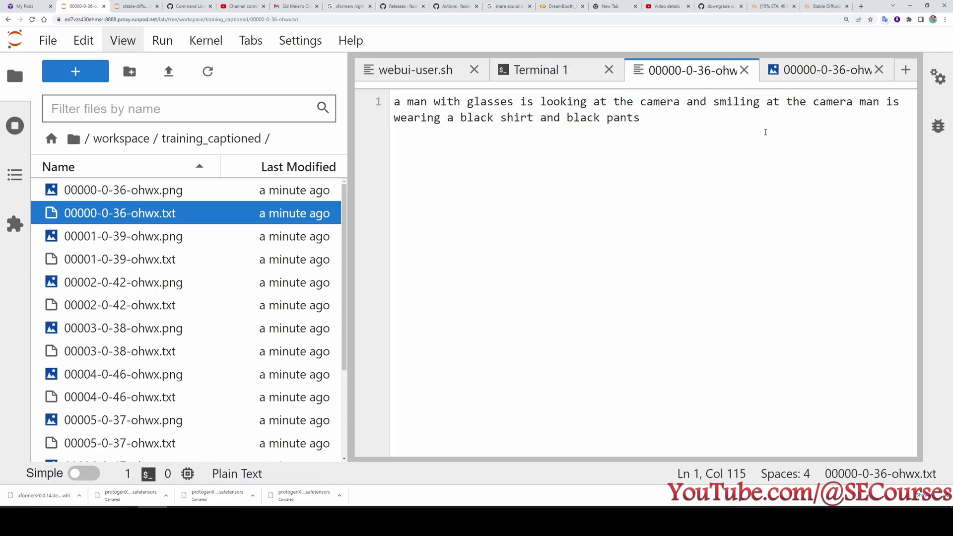
{"action": "key", "text": "ctrl+a"}
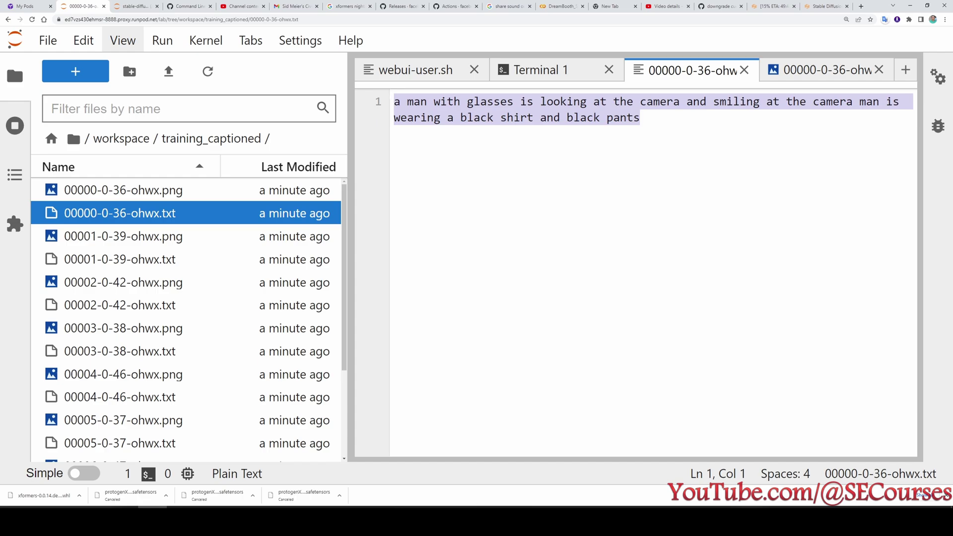
{"action": "double_click", "coordinate": [194, 190]}
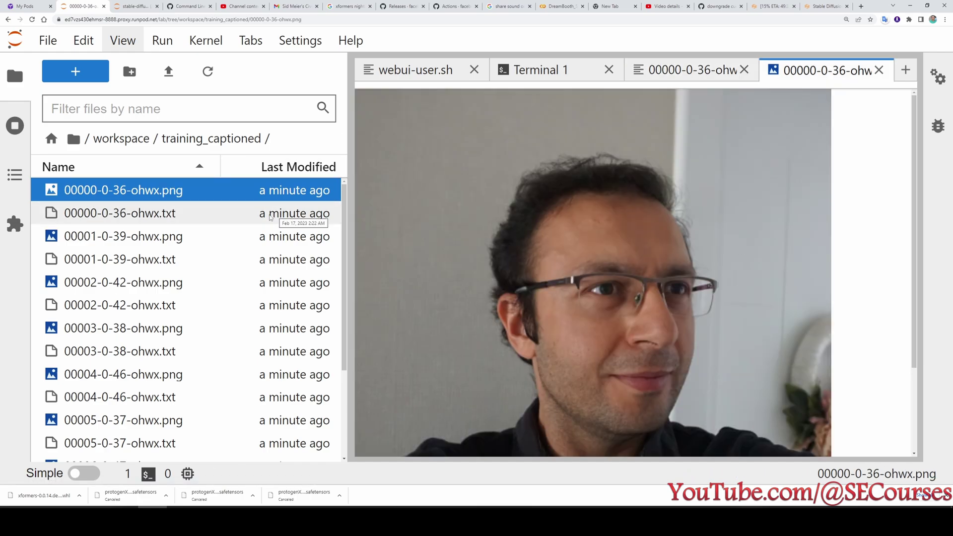
{"action": "double_click", "coordinate": [278, 214]}
{"action": "left_click", "coordinate": [723, 205]}
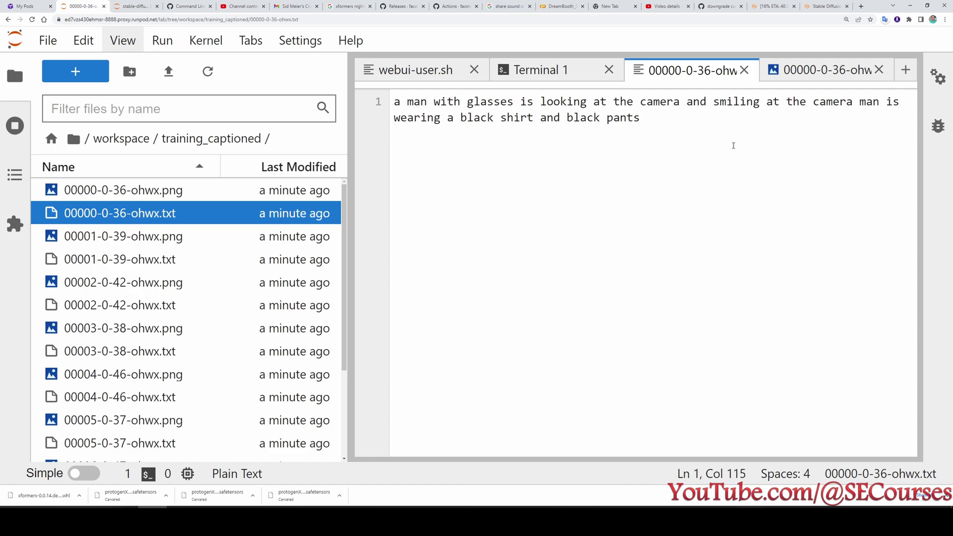
Select the caption line and check it against the photo once more.
{"action": "key", "text": "shift+Left"}
{"action": "key", "text": "shift+Left"}
{"action": "key", "text": "shift+Left"}
{"action": "key", "text": "shift+Left"}
{"action": "key", "text": "shift+Left"}
{"action": "key", "text": "shift+Left"}
{"action": "key", "text": "shift+Left"}
{"action": "key", "text": "shift+Left"}
{"action": "key", "text": "shift+Left"}
{"action": "key", "text": "shift+Left"}
{"action": "key", "text": "shift+Left"}
{"action": "key", "text": "shift+Left"}
{"action": "key", "text": "shift+Left"}
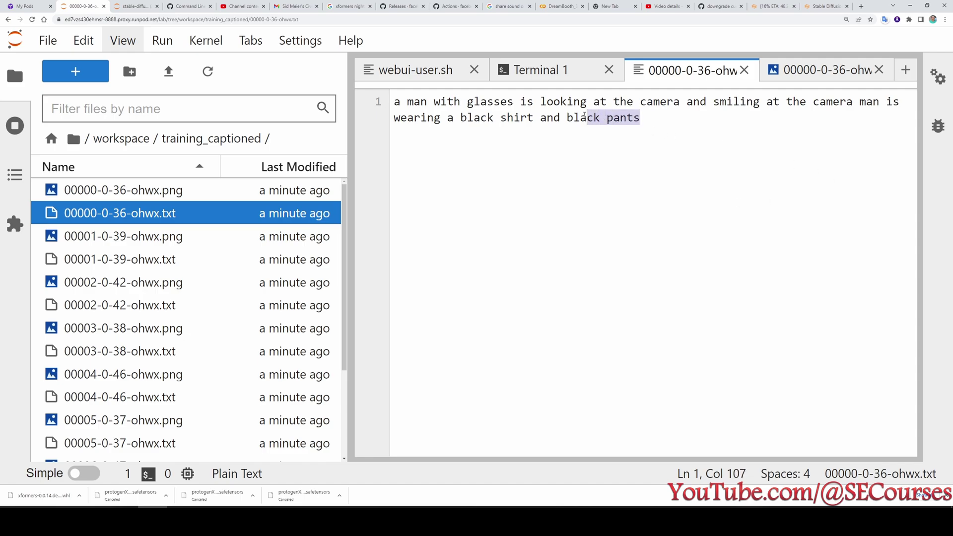
{"action": "key", "text": "shift+Left"}
{"action": "key", "text": "shift+Left"}
{"action": "key", "text": "shift+Left"}
{"action": "key", "text": "shift+Left"}
{"action": "key", "text": "shift+Left"}
{"action": "key", "text": "shift+Left"}
{"action": "key", "text": "shift+Left"}
{"action": "key", "text": "shift+Left"}
{"action": "key", "text": "shift+Up"}
{"action": "key", "text": "shift+Left"}
{"action": "key", "text": "shift+Left"}
{"action": "key", "text": "shift+Left"}
{"action": "key", "text": "shift+Left"}
{"action": "key", "text": "shift+Left"}
{"action": "key", "text": "shift+Left"}
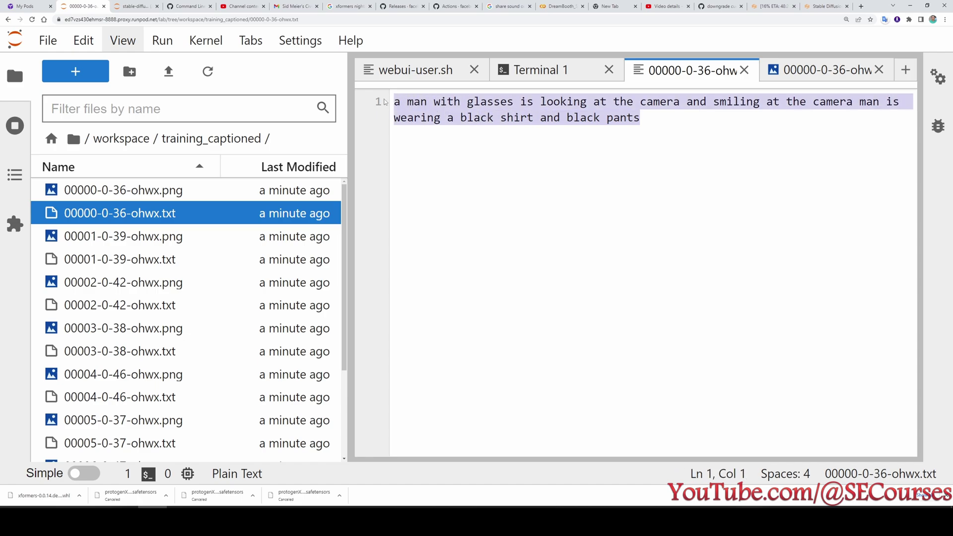
{"action": "double_click", "coordinate": [294, 191]}
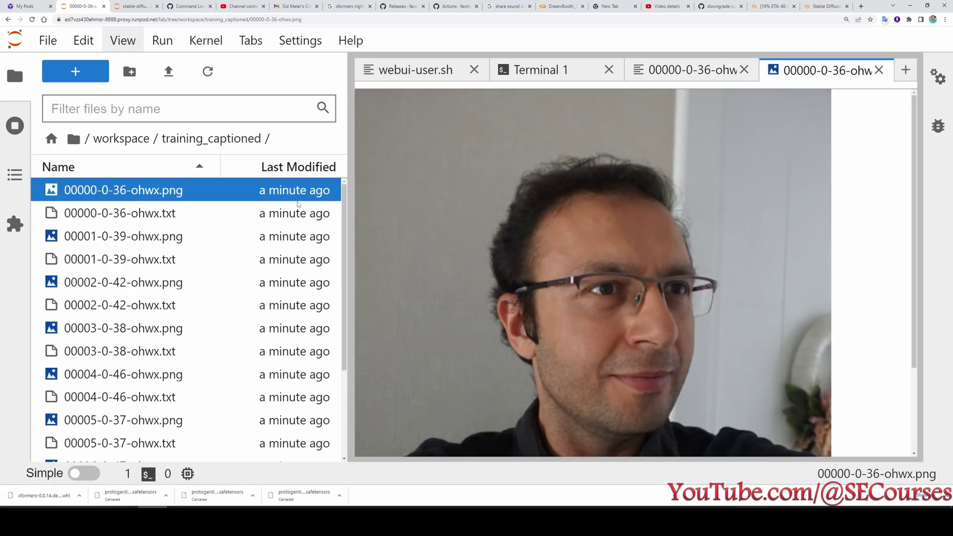
{"action": "double_click", "coordinate": [280, 213]}
{"action": "left_click", "coordinate": [657, 181]}
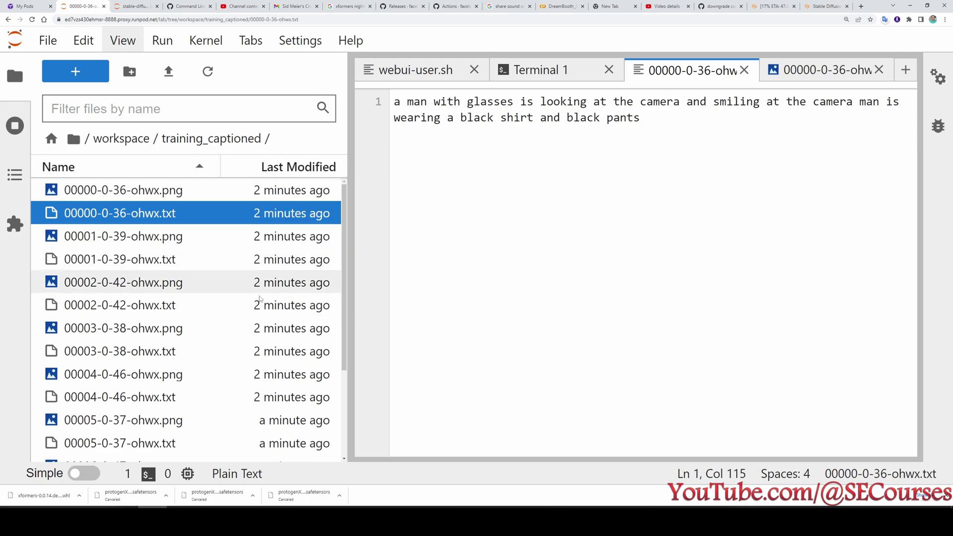
Copy the training_captioned folder's path from the workspace folder.
{"action": "left_click", "coordinate": [121, 138]}
{"action": "right_click", "coordinate": [130, 282]}
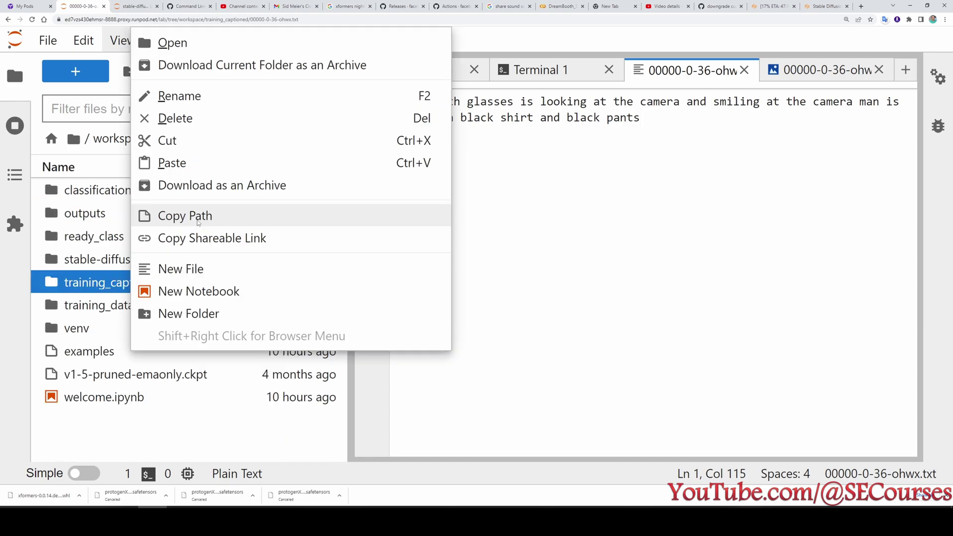
{"action": "left_click", "coordinate": [198, 223]}
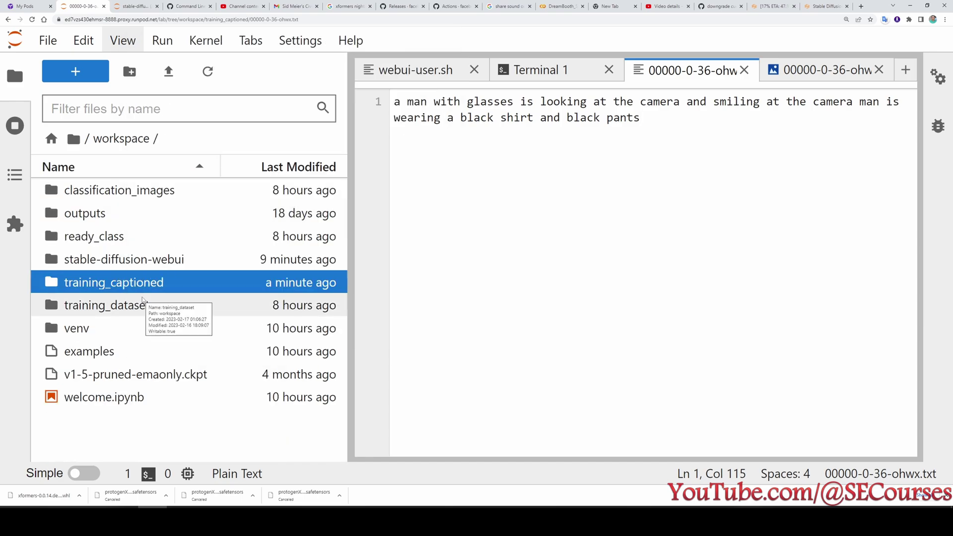
In DreamBooth, turn off generating classification images with txt2img and open the concept settings.
{"action": "left_click", "coordinate": [813, 4]}
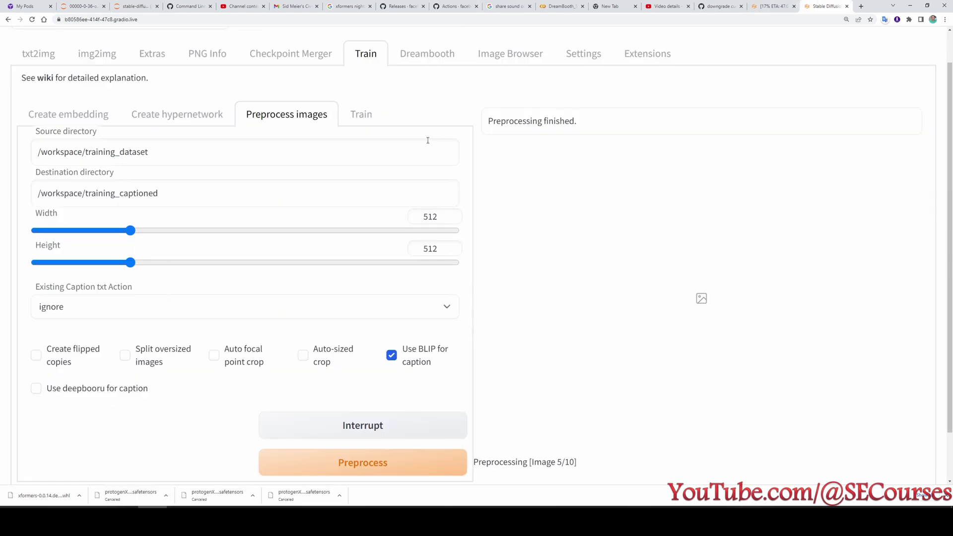
{"action": "left_click", "coordinate": [427, 59]}
{"action": "scroll", "coordinate": [383, 256], "scroll_direction": "down", "scroll_amount": 2}
{"action": "left_click", "coordinate": [383, 279]}
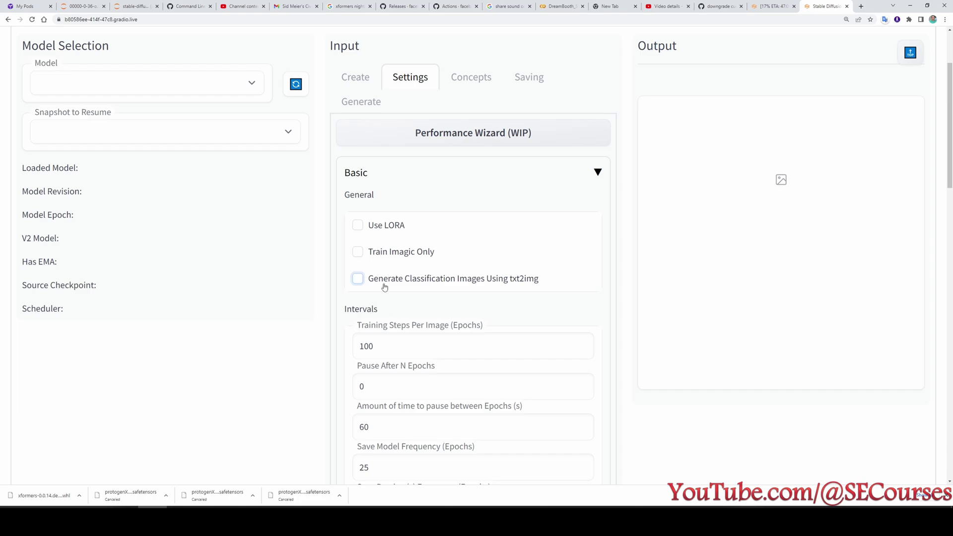
{"action": "left_click", "coordinate": [467, 74]}
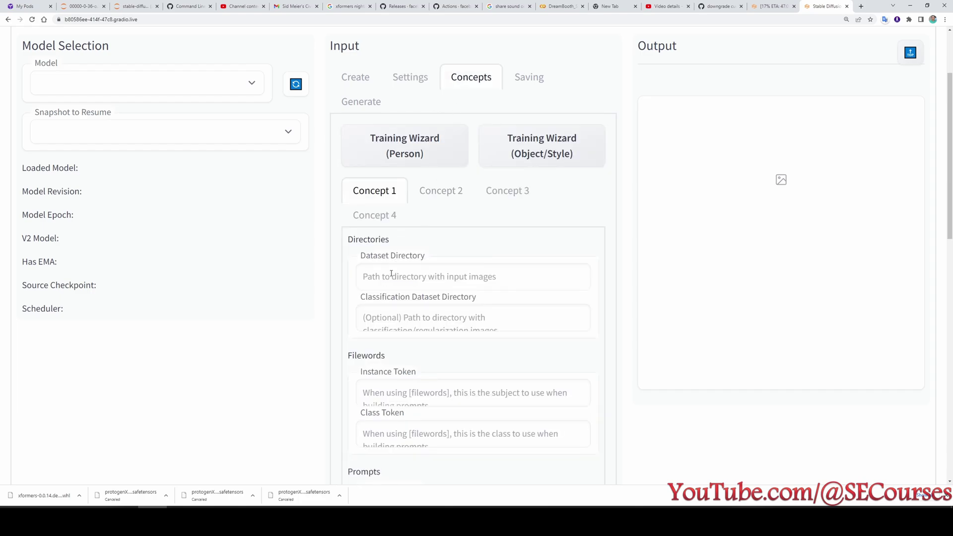
Paste /workspace/training_captioned/ into the concept's Dataset Directory.
{"action": "left_click", "coordinate": [373, 278]}
{"action": "key", "text": "ctrl+v"}
{"action": "type", "text": "/"}
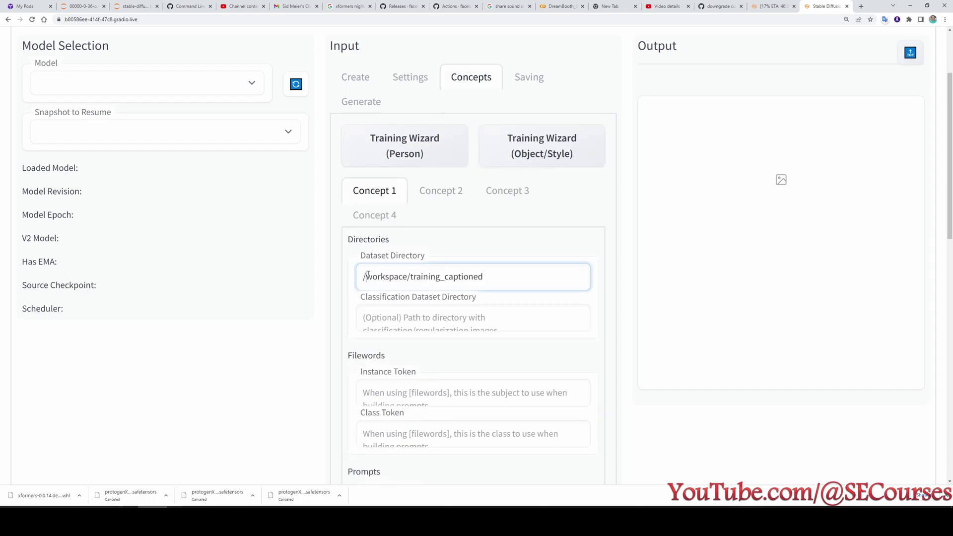
Enter [filewords] as the Instance Prompt.
{"action": "scroll", "coordinate": [369, 280], "scroll_direction": "down", "scroll_amount": 1}
{"action": "scroll", "coordinate": [369, 281], "scroll_direction": "down", "scroll_amount": 1}
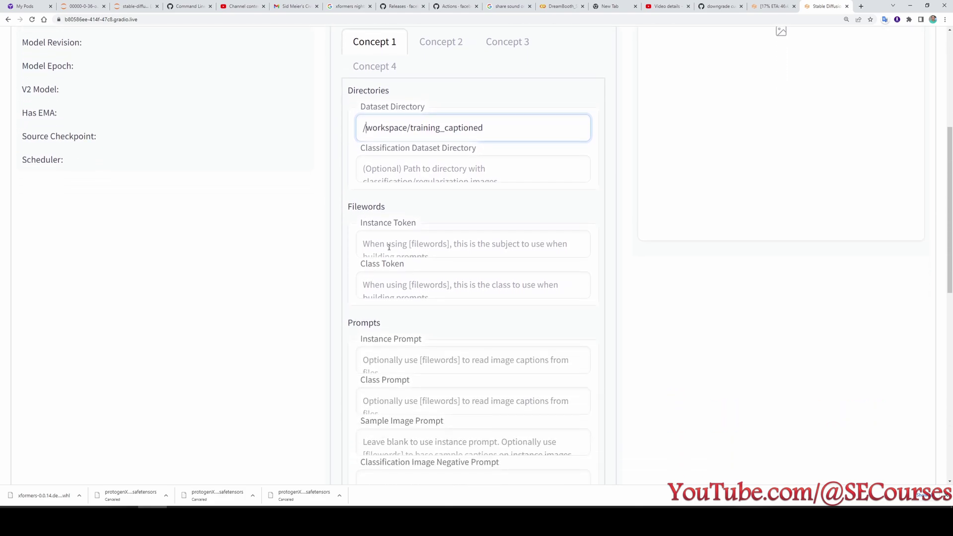
{"action": "scroll", "coordinate": [387, 251], "scroll_direction": "down", "scroll_amount": 1}
{"action": "scroll", "coordinate": [388, 265], "scroll_direction": "down", "scroll_amount": 1}
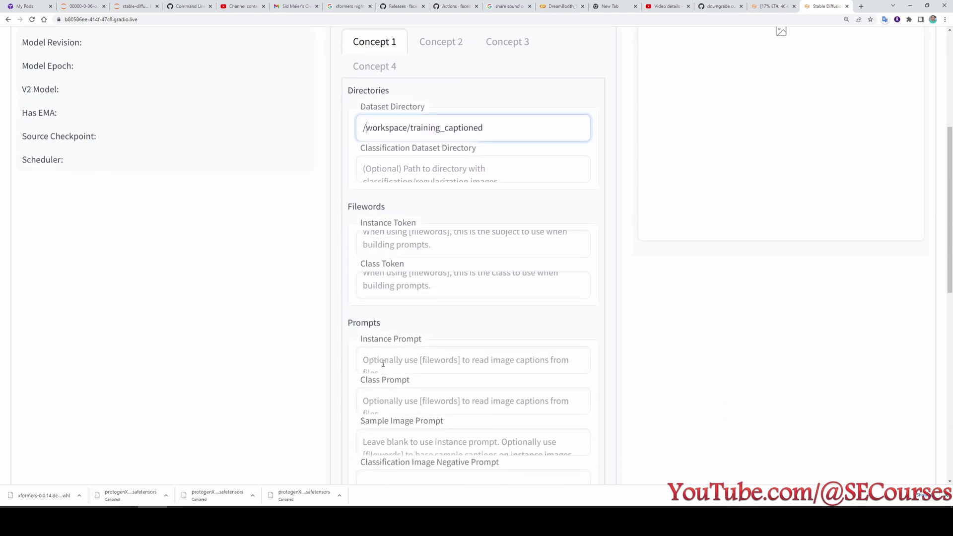
{"action": "left_click", "coordinate": [383, 368]}
{"action": "scroll", "coordinate": [384, 368], "scroll_direction": "down", "scroll_amount": 1}
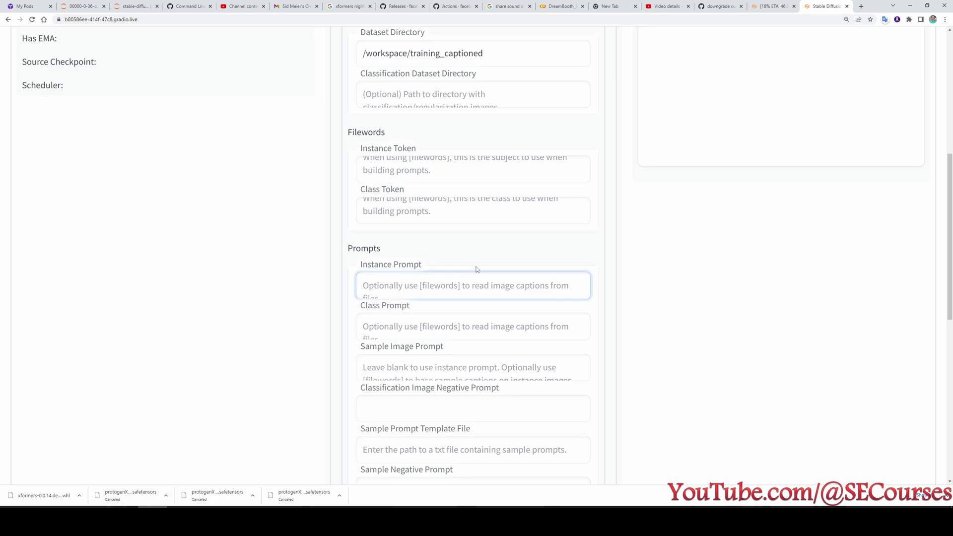
{"action": "type", "text": "[filewords]"}
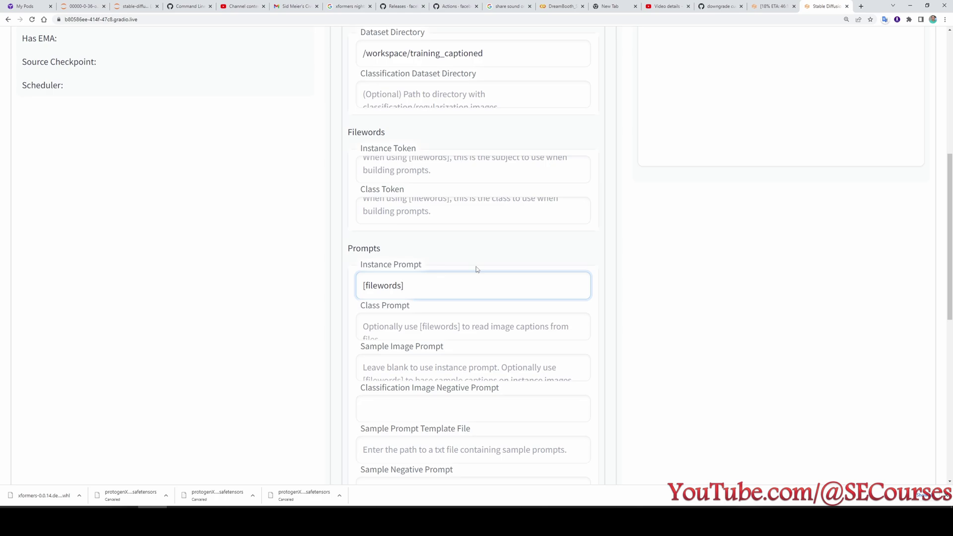
Copy the caption from the JupyterLab .txt file and paste it over the Instance Prompt.
{"action": "left_click", "coordinate": [133, 6]}
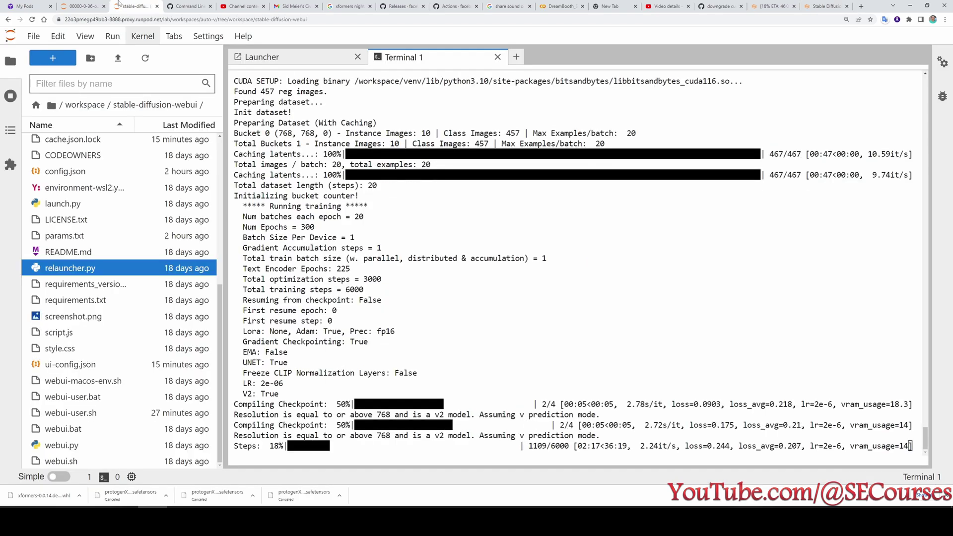
{"action": "left_click", "coordinate": [79, 6]}
{"action": "key", "text": "ctrl+a"}
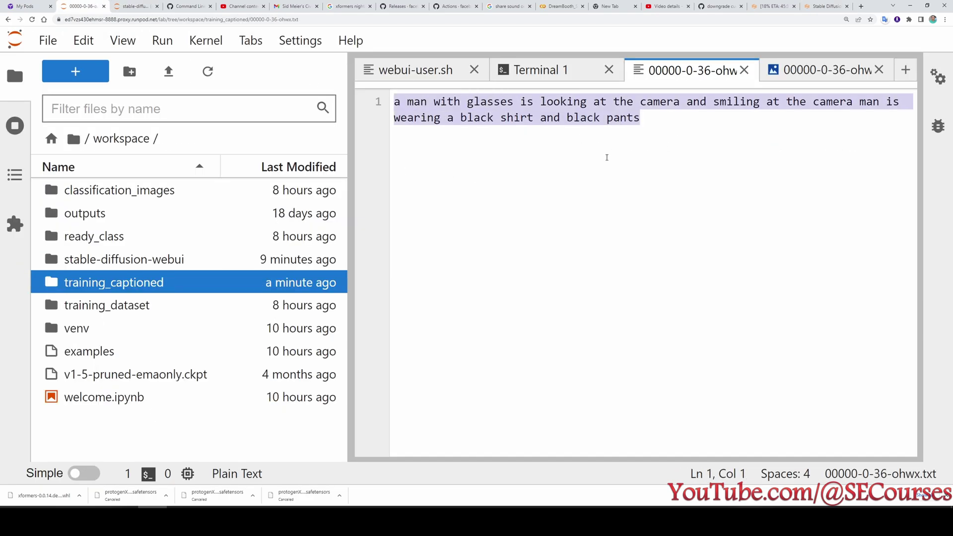
{"action": "key", "text": "ctrl+c"}
{"action": "left_click", "coordinate": [827, 6]}
{"action": "key", "text": "ctrl+a"}
{"action": "key", "text": "ctrl+v"}
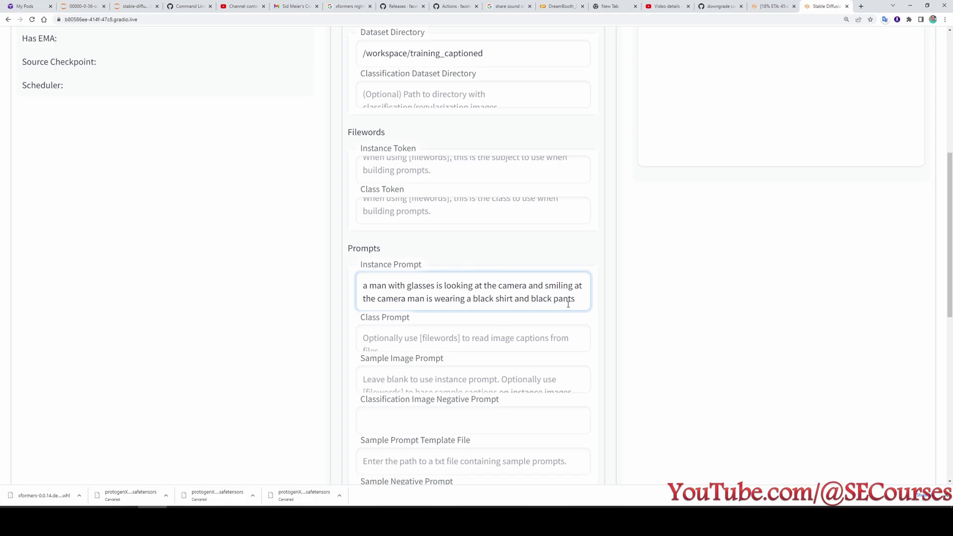
{"action": "key", "text": "ctrl+a"}
{"action": "left_click", "coordinate": [95, 6]}
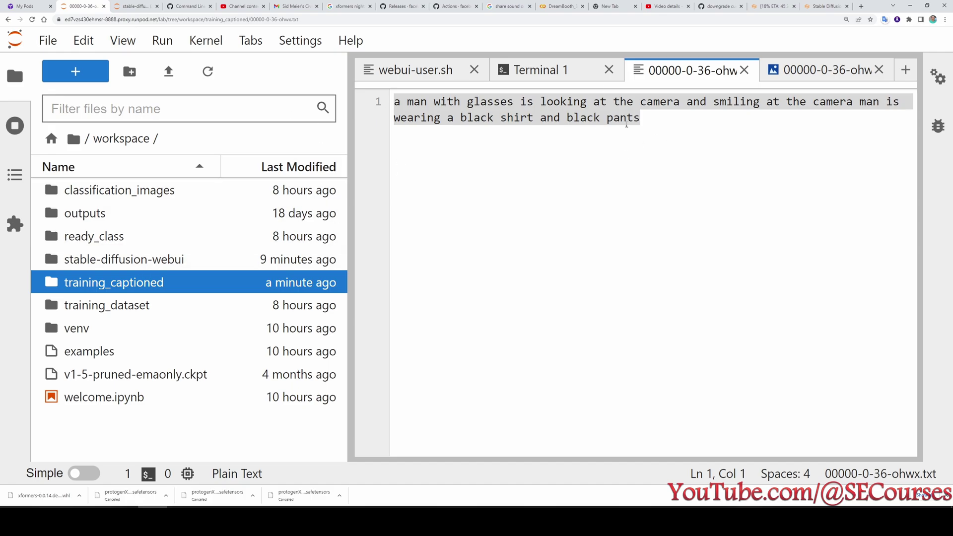
Replace the Instance Prompt text with [filewords].
{"action": "left_click", "coordinate": [827, 6]}
{"action": "type", "text": "[filewords]"}
{"action": "key", "text": "Tab"}
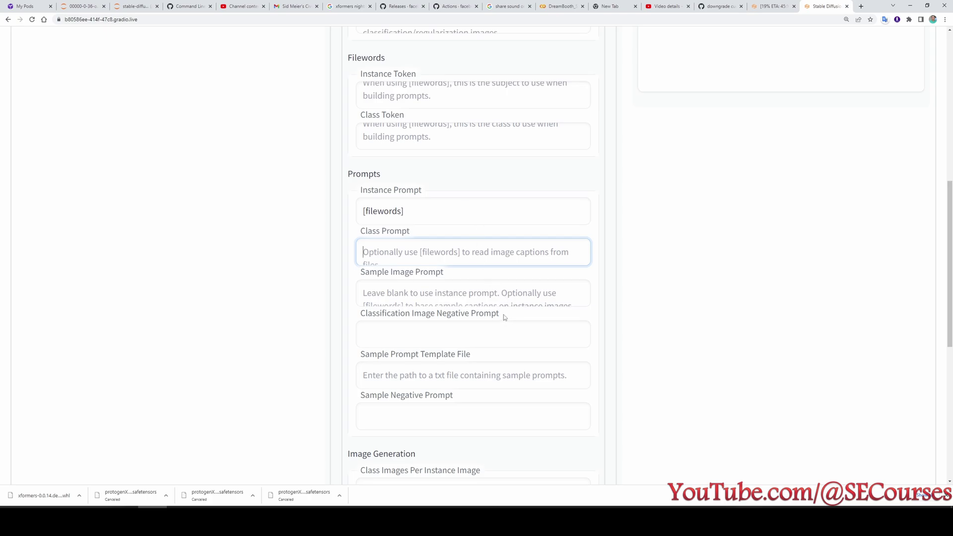
Copy [filewords] into the Sample Image Prompt as well, then review the concept fields.
{"action": "left_click", "coordinate": [381, 294]}
{"action": "left_click_drag", "start_coordinate": [419, 214], "coordinate": [295, 207]}
{"action": "left_click", "coordinate": [405, 299]}
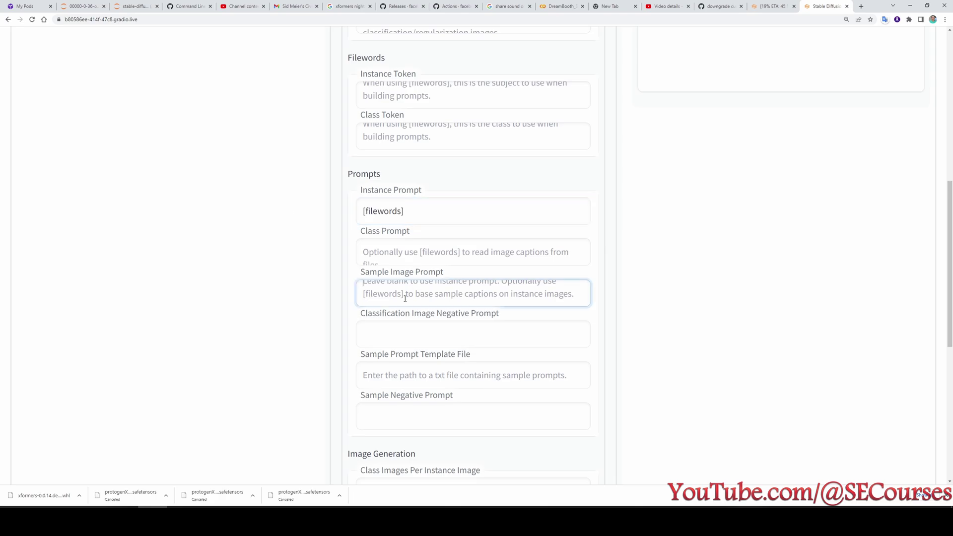
{"action": "key", "text": "ctrl+v"}
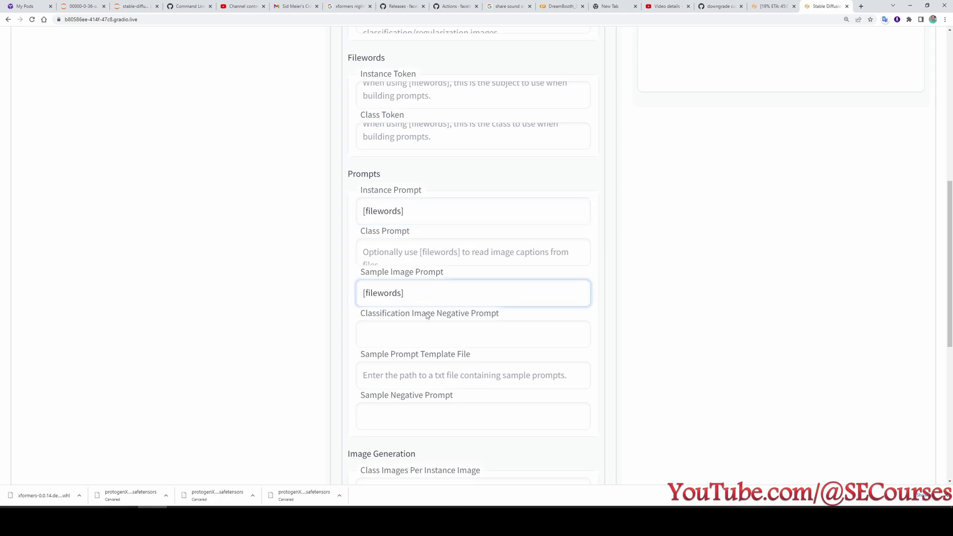
{"action": "scroll", "coordinate": [413, 350], "scroll_direction": "down", "scroll_amount": 1}
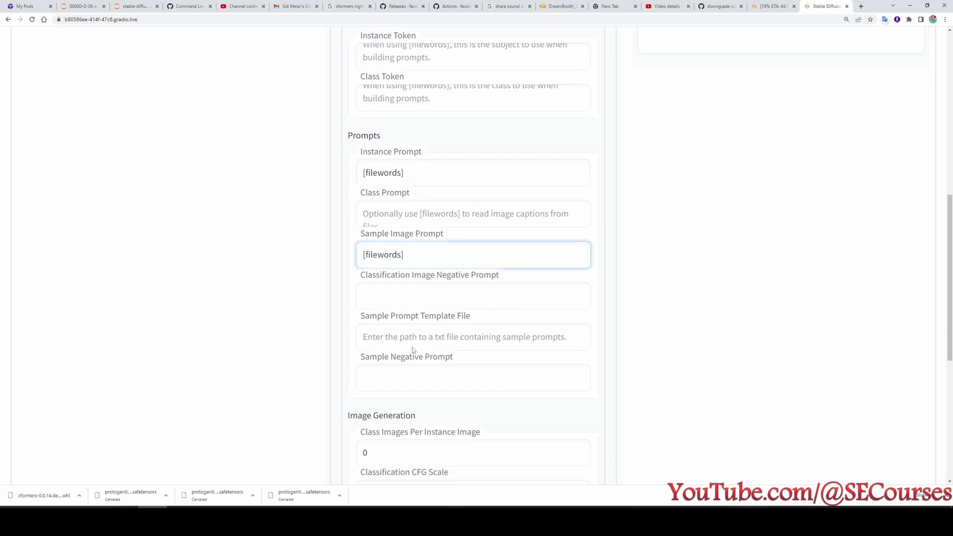
{"action": "scroll", "coordinate": [413, 351], "scroll_direction": "down", "scroll_amount": 4}
{"action": "left_click_drag", "start_coordinate": [394, 266], "coordinate": [341, 268]}
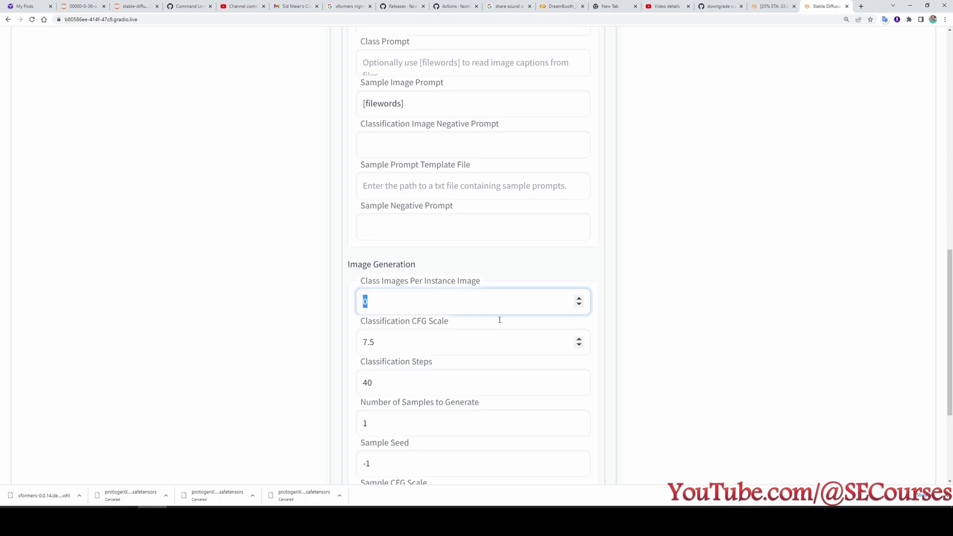
{"action": "scroll", "coordinate": [500, 320], "scroll_direction": "up", "scroll_amount": 7}
{"action": "scroll", "coordinate": [502, 322], "scroll_direction": "down", "scroll_amount": 5}
{"action": "scroll", "coordinate": [504, 323], "scroll_direction": "down", "scroll_amount": 3}
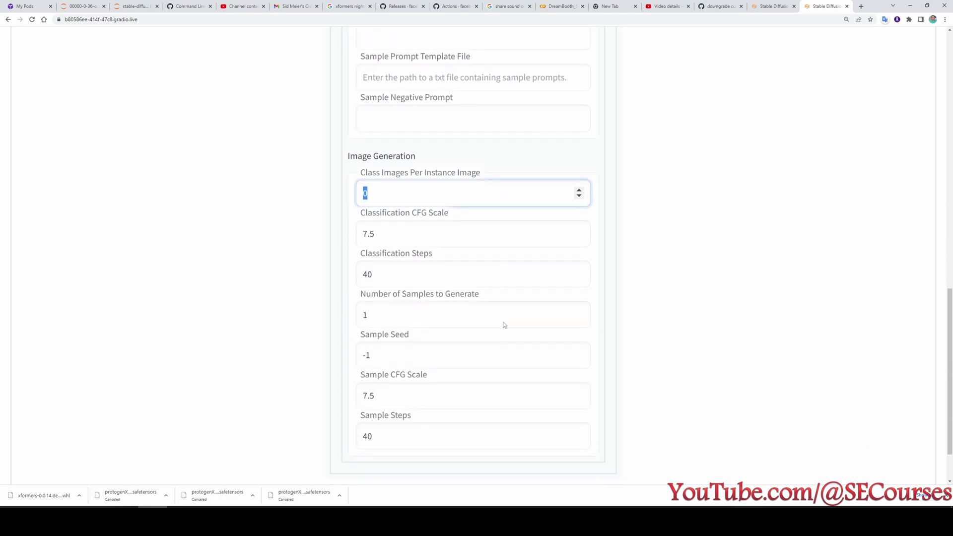
{"action": "scroll", "coordinate": [665, 389], "scroll_direction": "up", "scroll_amount": 10}
{"action": "scroll", "coordinate": [607, 392], "scroll_direction": "down", "scroll_amount": 2}
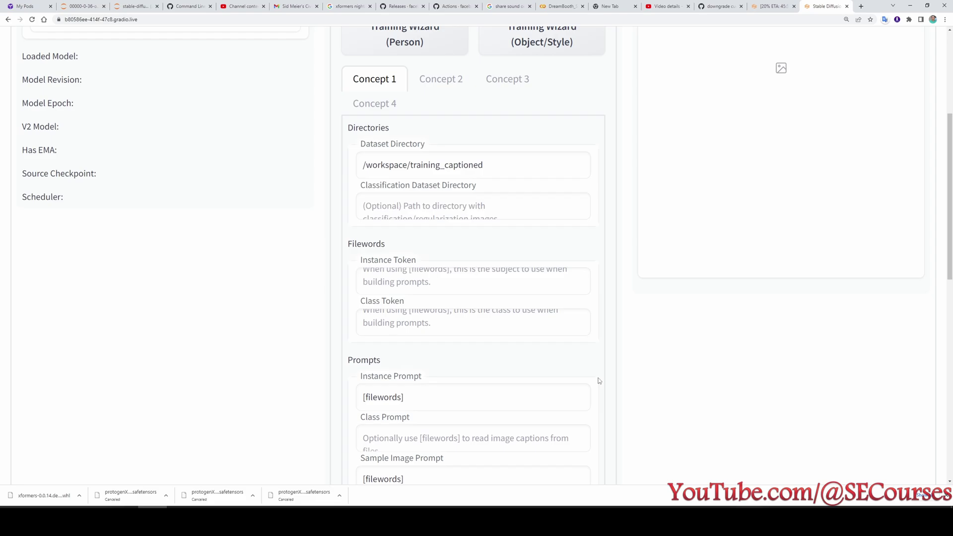
{"action": "scroll", "coordinate": [599, 380], "scroll_direction": "up", "scroll_amount": 5}
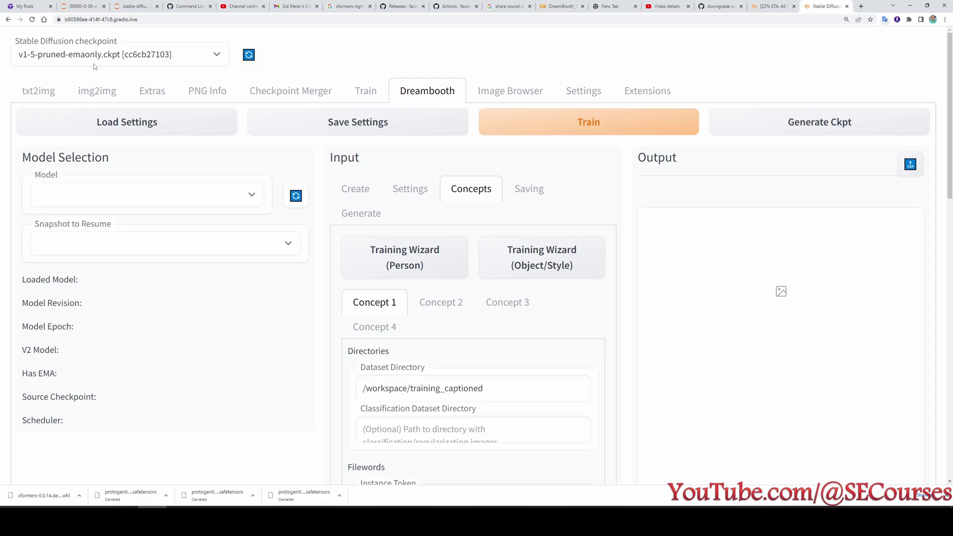
{"action": "scroll", "coordinate": [540, 272], "scroll_direction": "down", "scroll_amount": 4}
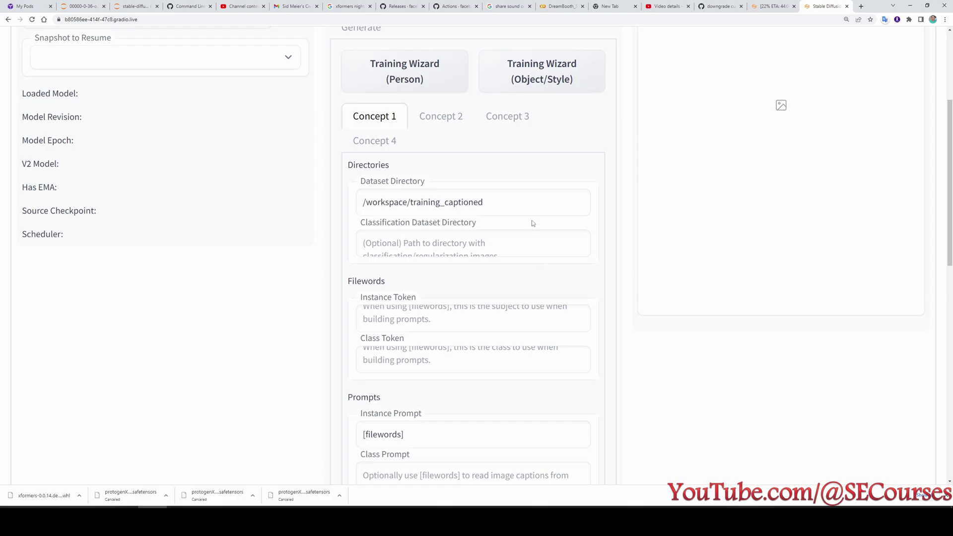
Open the DreamBooth Settings tab and expand the Advanced training options.
{"action": "scroll", "coordinate": [528, 410], "scroll_direction": "up", "scroll_amount": 5}
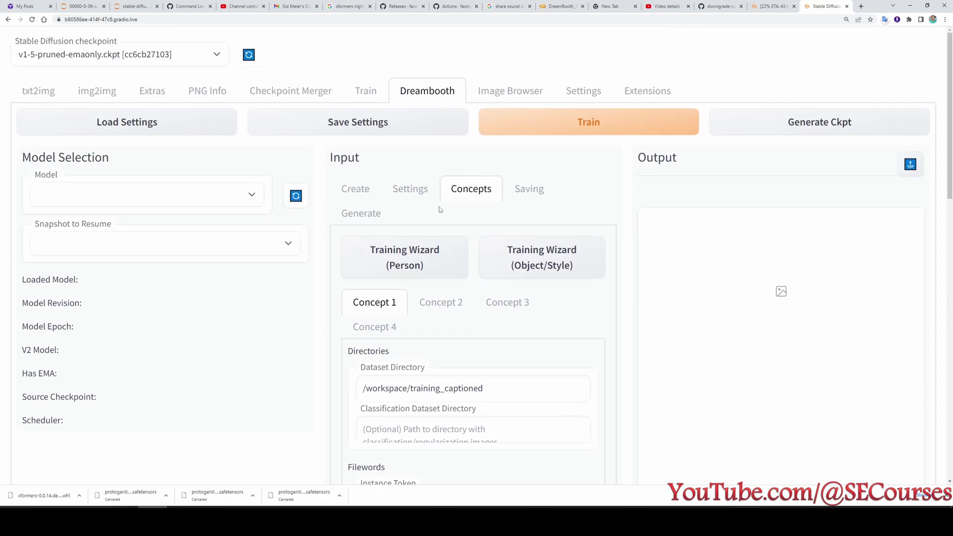
{"action": "left_click", "coordinate": [419, 189]}
{"action": "scroll", "coordinate": [483, 342], "scroll_direction": "down", "scroll_amount": 2}
{"action": "scroll", "coordinate": [533, 381], "scroll_direction": "down", "scroll_amount": 9}
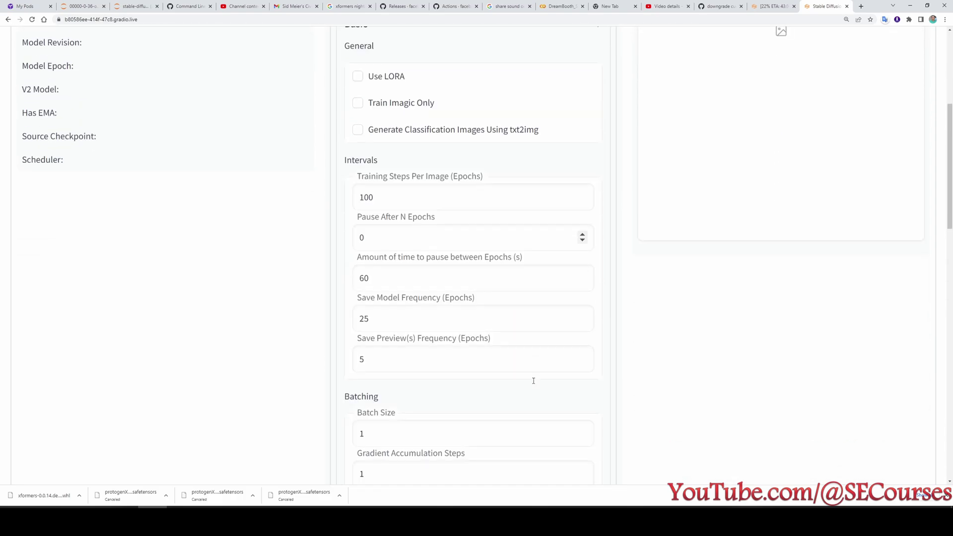
{"action": "scroll", "coordinate": [531, 382], "scroll_direction": "down", "scroll_amount": 10}
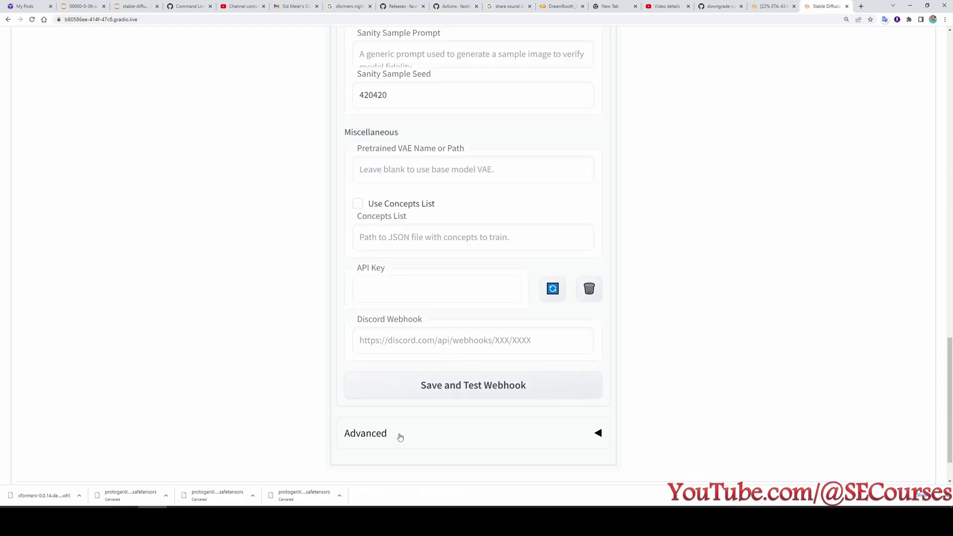
{"action": "left_click", "coordinate": [398, 435]}
{"action": "scroll", "coordinate": [288, 410], "scroll_direction": "down", "scroll_amount": 5}
{"action": "scroll", "coordinate": [287, 410], "scroll_direction": "down", "scroll_amount": 3}
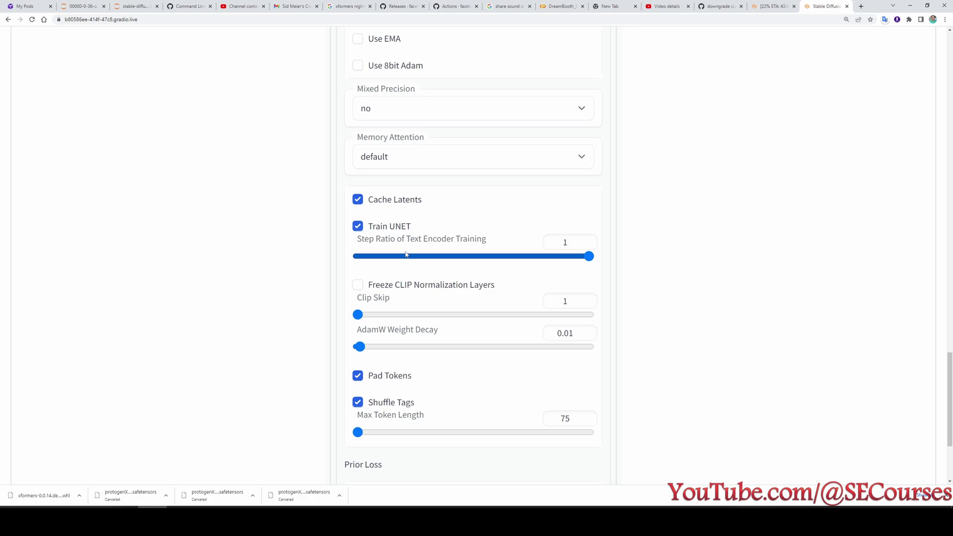
Slide the Step Ratio of Text Encoder Training to 0, then restore it to 1.
{"action": "mouse_move", "coordinate": [383, 243]}
{"action": "left_click_drag", "start_coordinate": [579, 270], "coordinate": [310, 264]}
{"action": "mouse_move", "coordinate": [446, 243]}
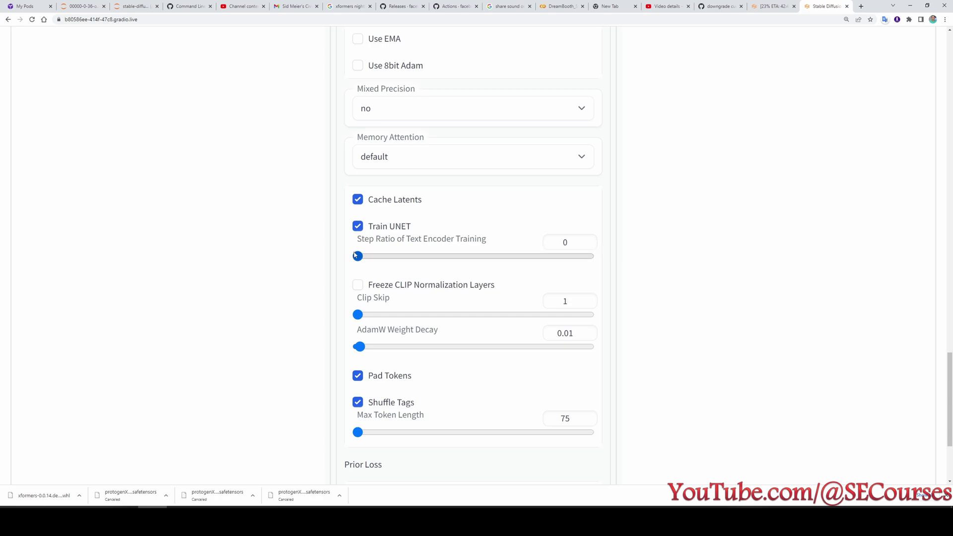
{"action": "left_click_drag", "start_coordinate": [357, 256], "coordinate": [604, 257]}
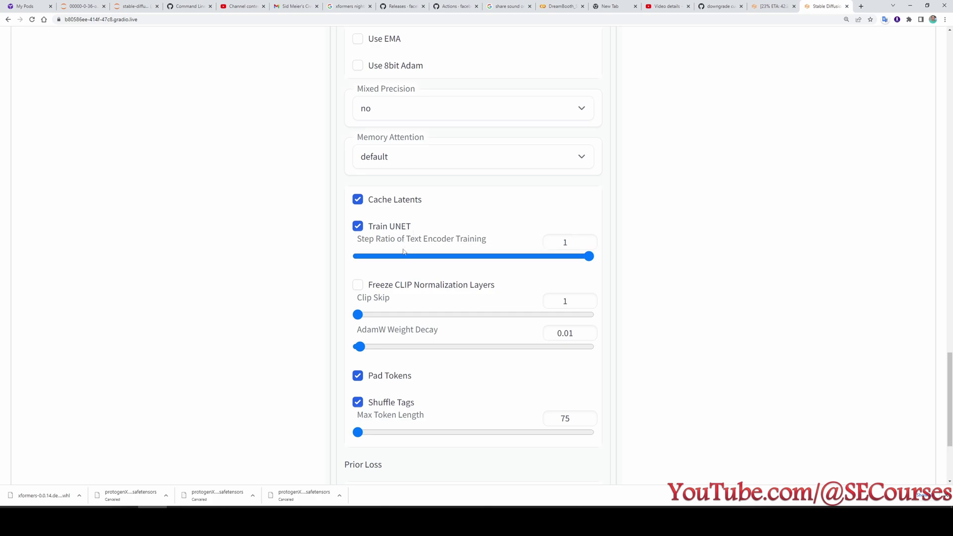
{"action": "mouse_move", "coordinate": [404, 241]}
{"action": "scroll", "coordinate": [522, 334], "scroll_direction": "up", "scroll_amount": 20}
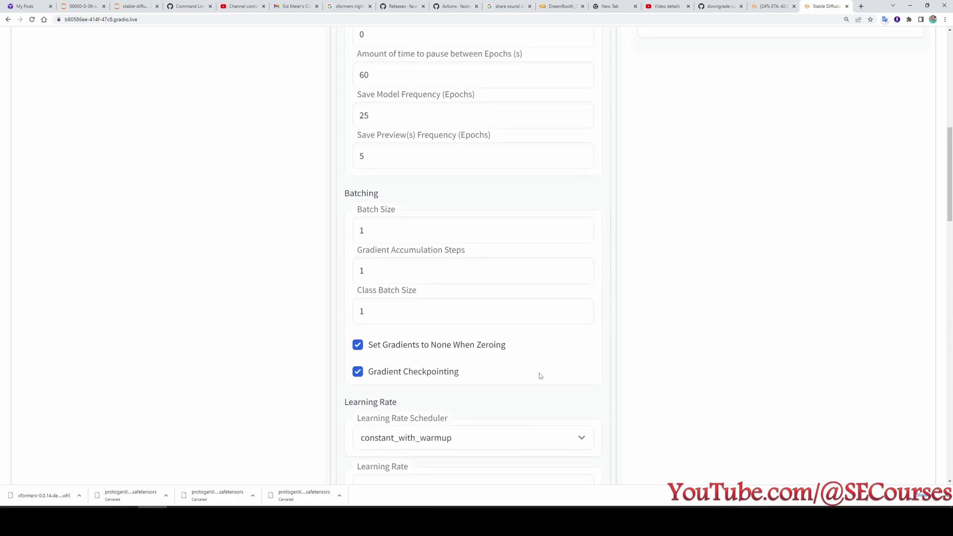
{"action": "scroll", "coordinate": [539, 374], "scroll_direction": "up", "scroll_amount": 12}
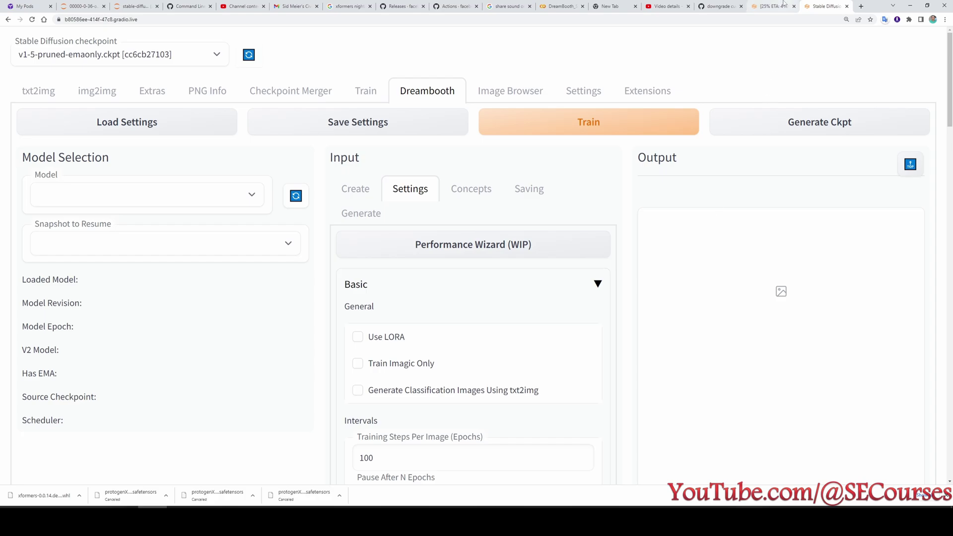
Enlarge and close two sample previews on the training page, then return to the JupyterLab caption tab.
{"action": "left_click", "coordinate": [784, 6]}
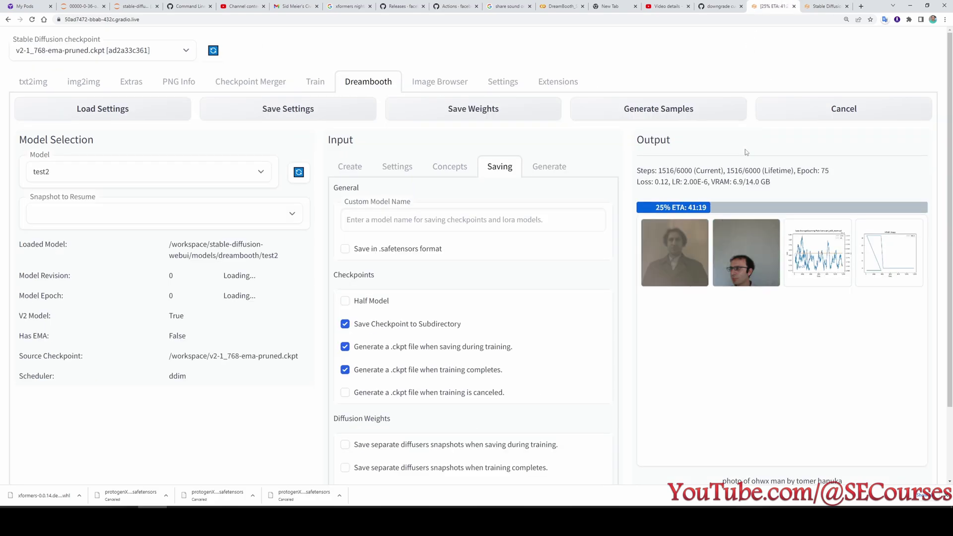
{"action": "left_click", "coordinate": [749, 266]}
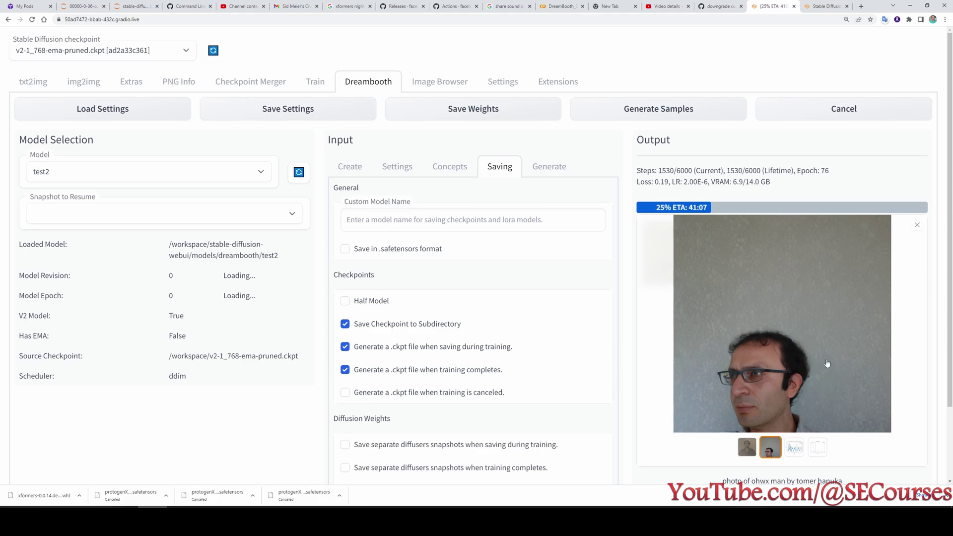
{"action": "left_click", "coordinate": [919, 225]}
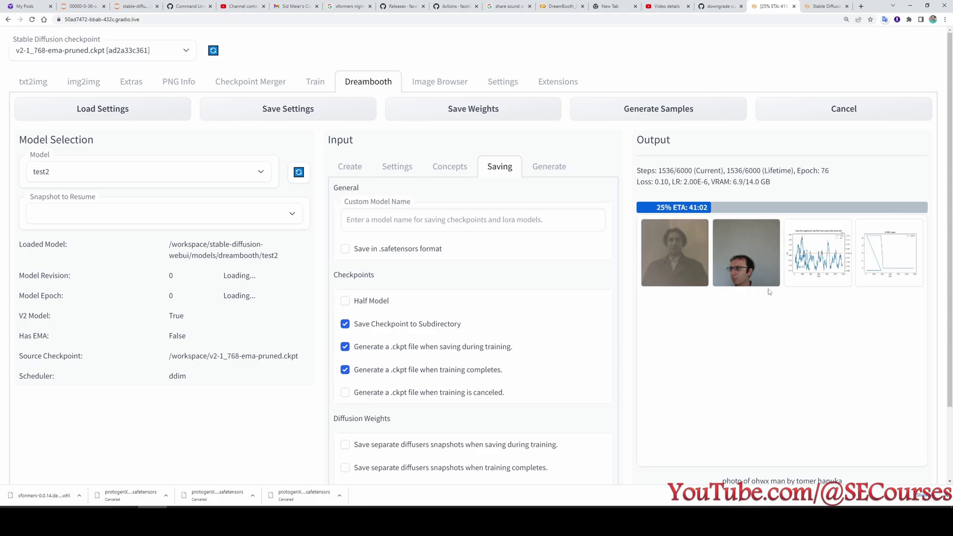
{"action": "left_click", "coordinate": [684, 273]}
{"action": "left_click", "coordinate": [917, 225]}
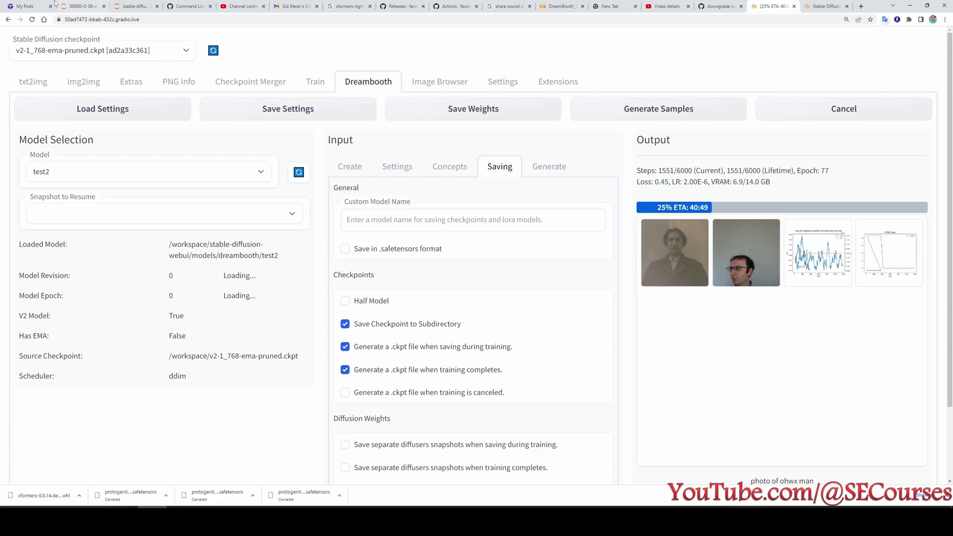
{"action": "left_click", "coordinate": [79, 5]}
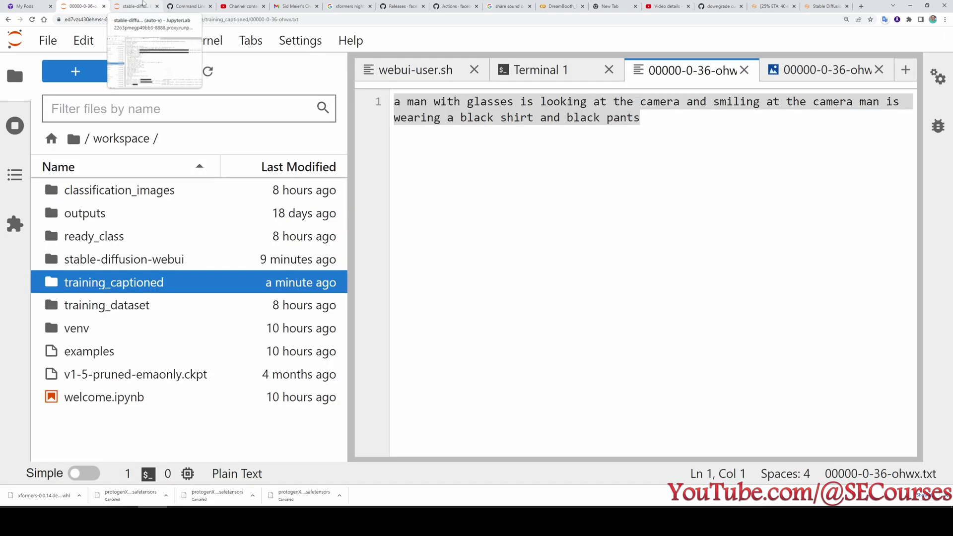
Open the test2 samples folder and view sample_400-0, sample_800-0 and sample_800-1.
{"action": "left_click", "coordinate": [135, 6]}
{"action": "double_click", "coordinate": [79, 172]}
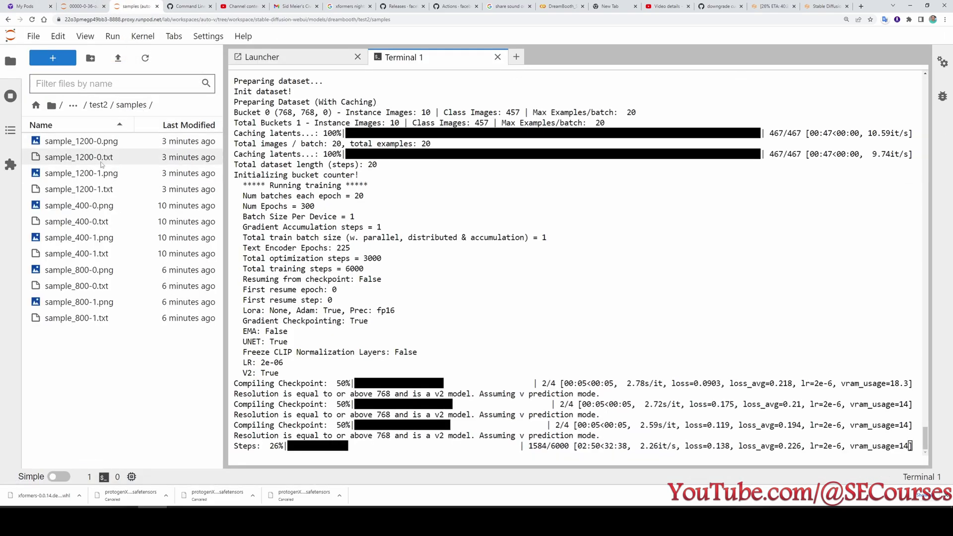
{"action": "double_click", "coordinate": [95, 211]}
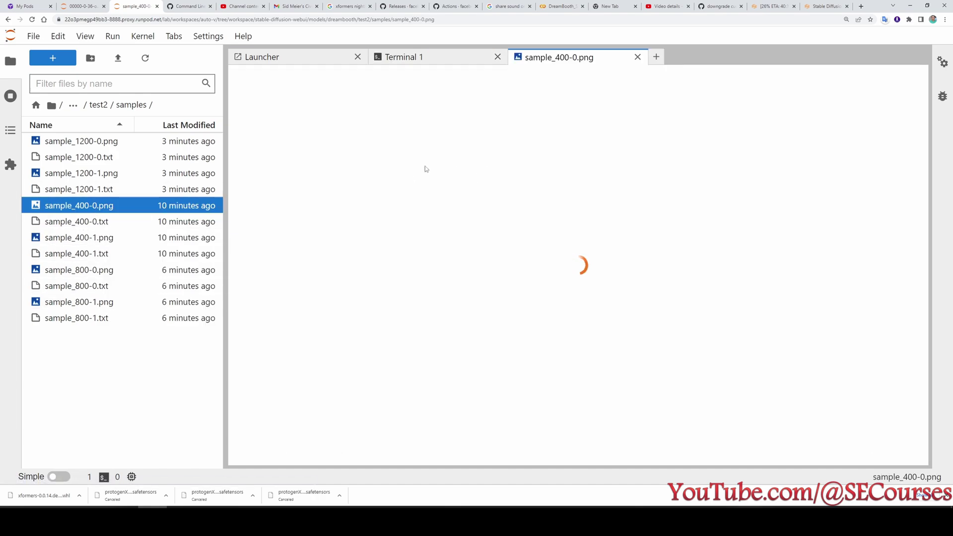
{"action": "key", "text": "ctrl+minus"}
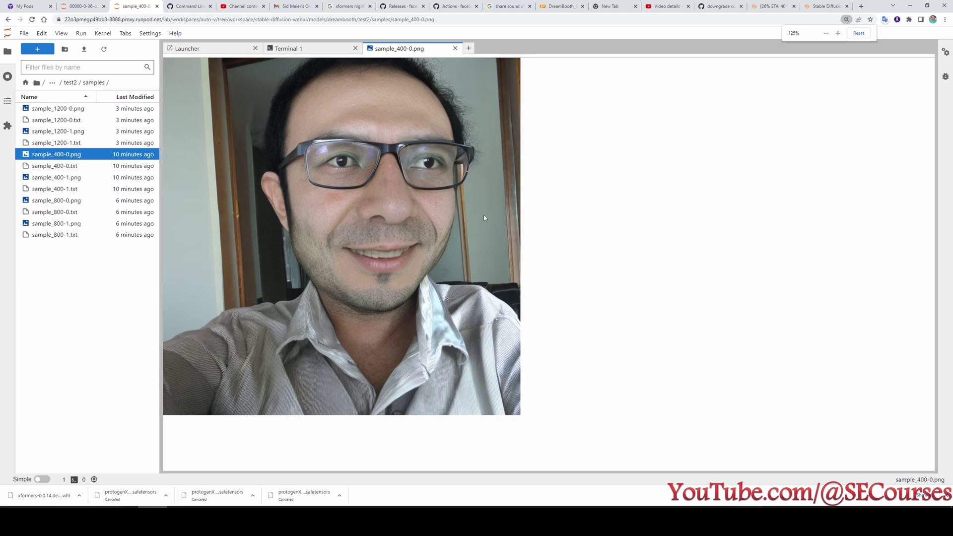
{"action": "key", "text": "Down"}
{"action": "key", "text": "Down"}
{"action": "key", "text": "Down"}
{"action": "key", "text": "Down"}
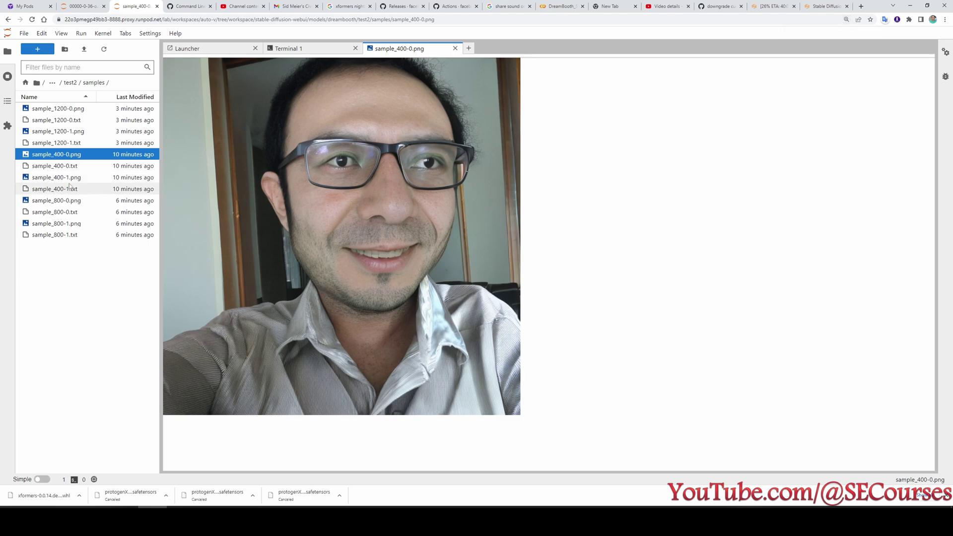
{"action": "key", "text": "Return"}
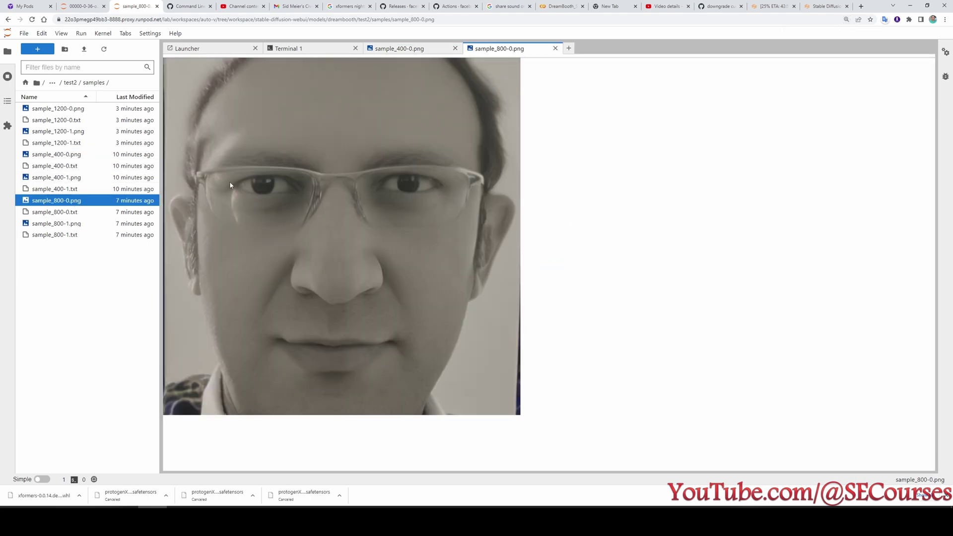
{"action": "double_click", "coordinate": [70, 224]}
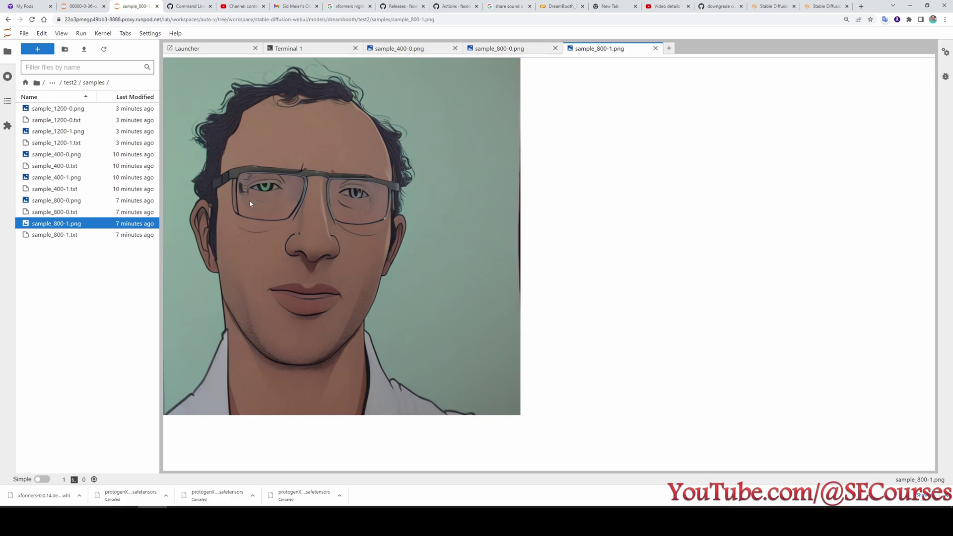
View sample_1200-1, sample_1200-0 and sample_1600-0, then bring up the p2 training photos.
{"action": "double_click", "coordinate": [90, 132]}
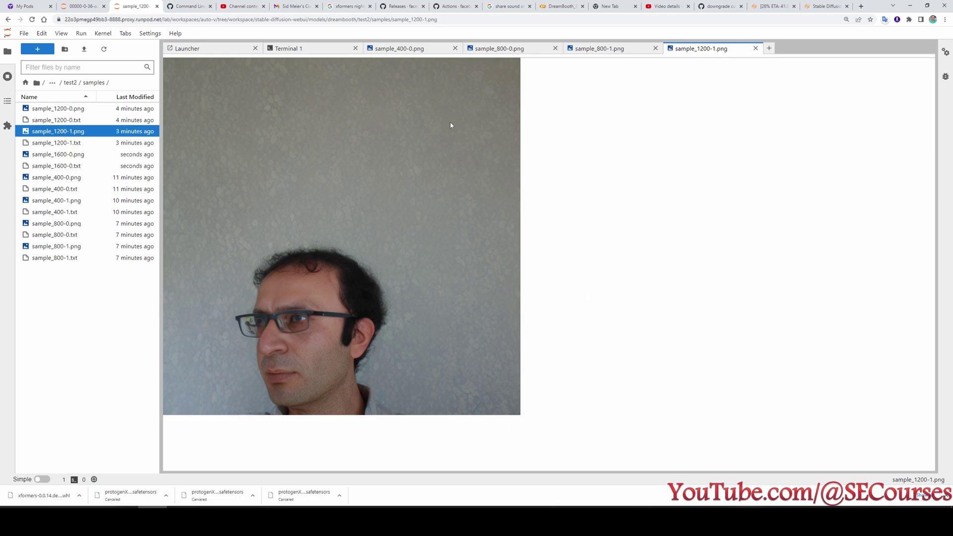
{"action": "left_click", "coordinate": [103, 112]}
{"action": "double_click", "coordinate": [103, 111]}
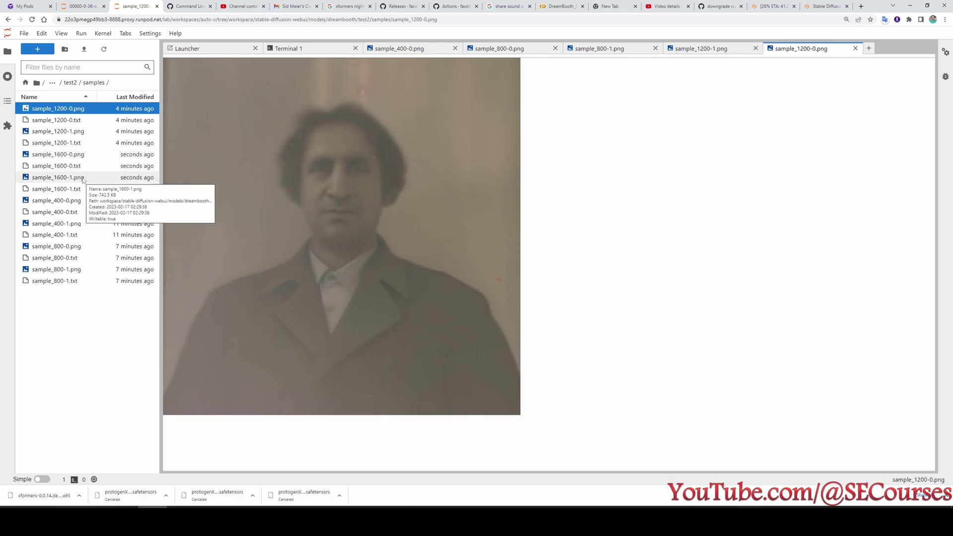
{"action": "double_click", "coordinate": [56, 155]}
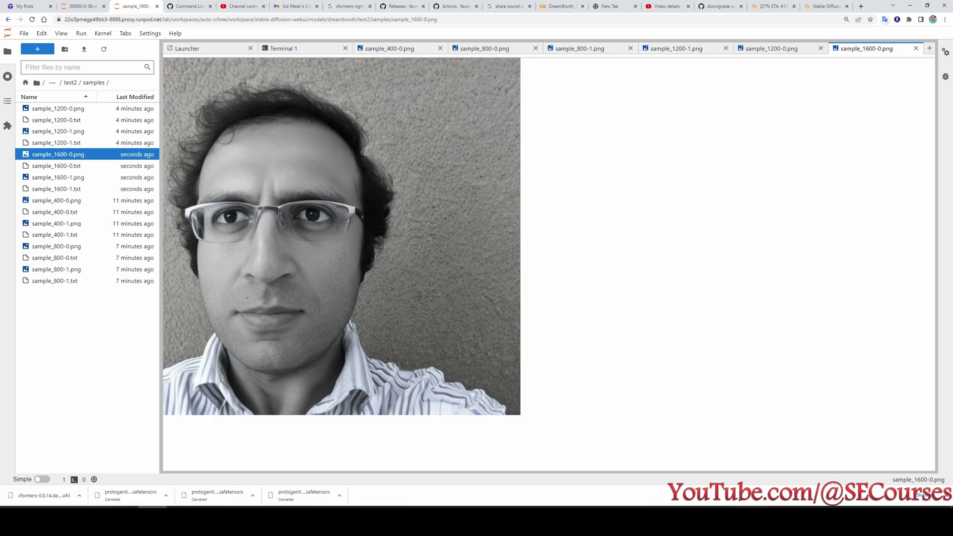
{"action": "left_click", "coordinate": [717, 522]}
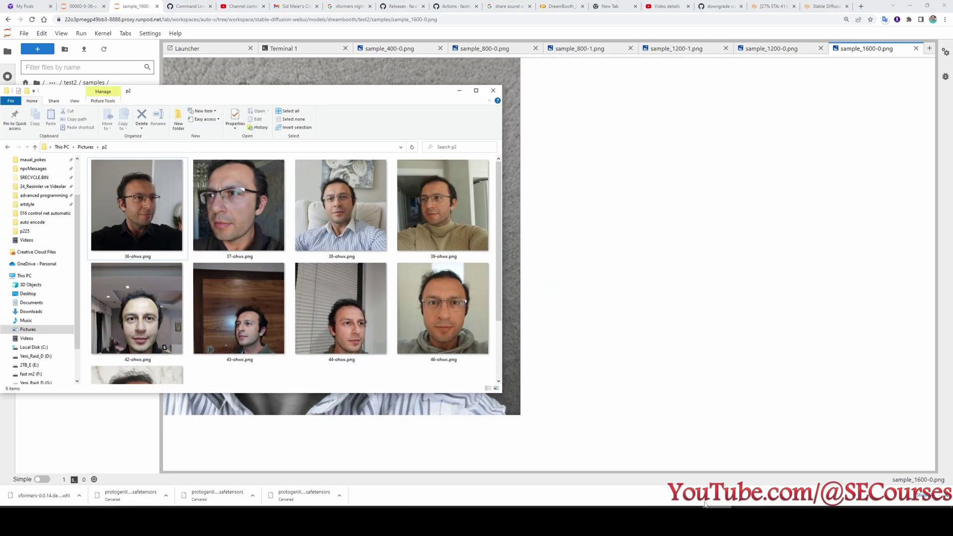
Move the p2 Explorer window aside and open sample_1600-1.png in JupyterLab.
{"action": "left_click_drag", "start_coordinate": [325, 92], "coordinate": [746, 82]}
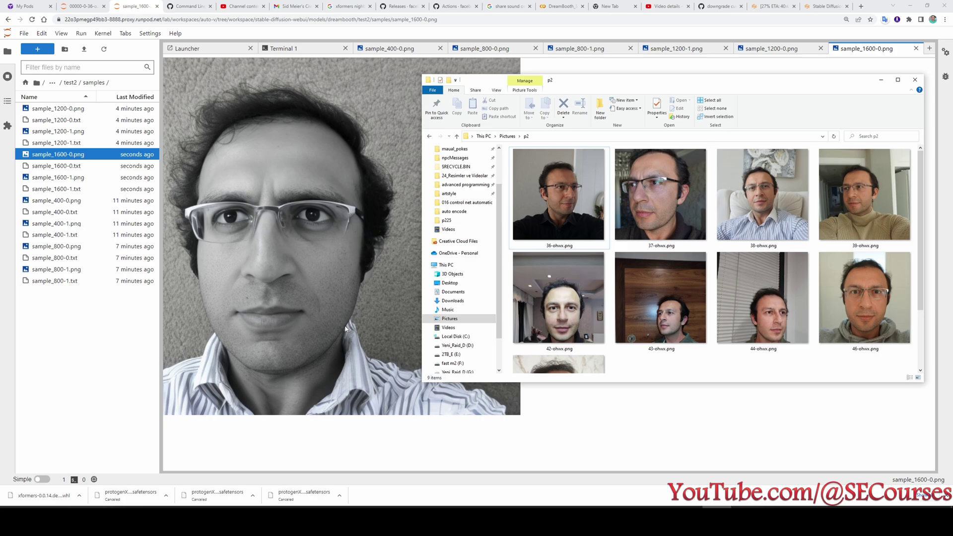
{"action": "double_click", "coordinate": [94, 178]}
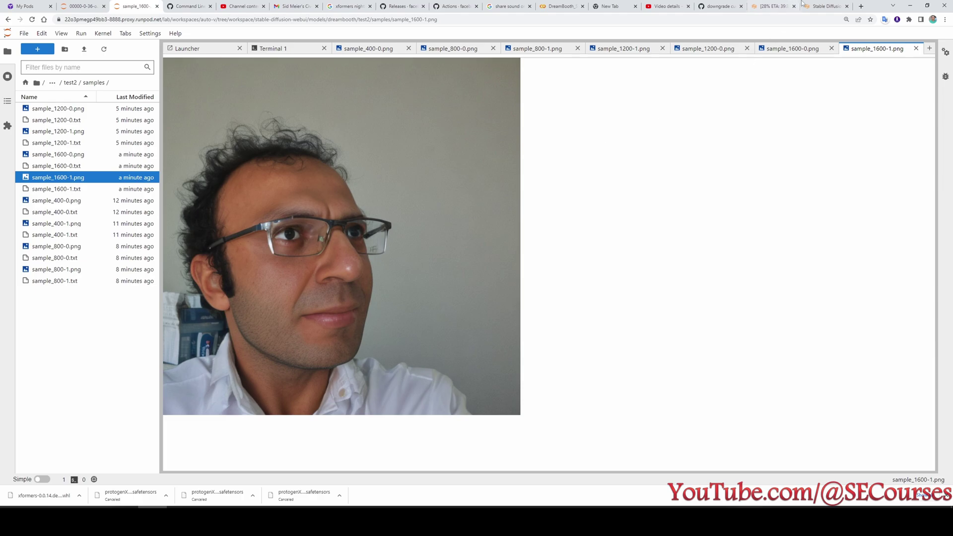
Return to the Stable Diffusion Dreambooth tab showing training at 29%.
{"action": "left_click", "coordinate": [825, 6]}
{"action": "left_click", "coordinate": [760, 4]}
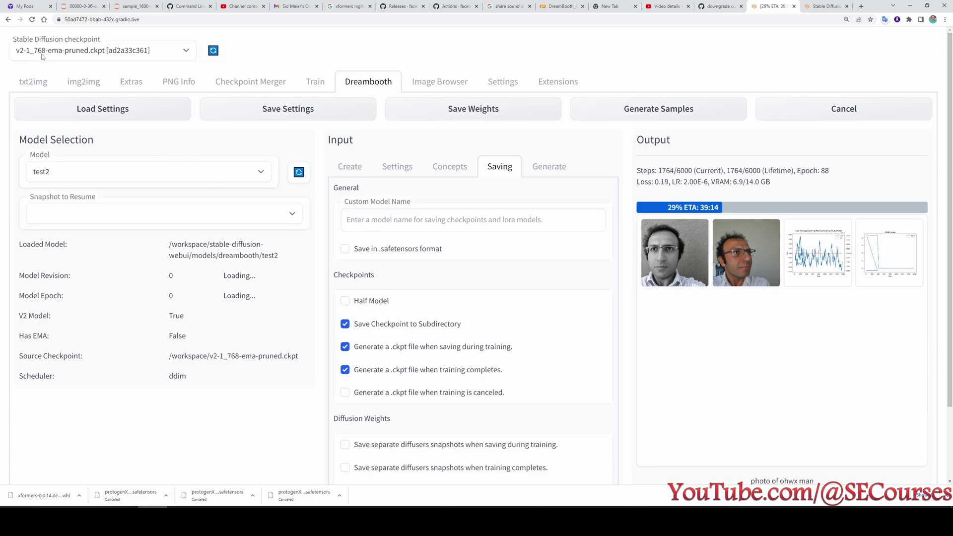
Show the training settings and point out the 300 training steps per image.
{"action": "left_click", "coordinate": [403, 168]}
{"action": "scroll", "coordinate": [461, 270], "scroll_direction": "down", "scroll_amount": 2}
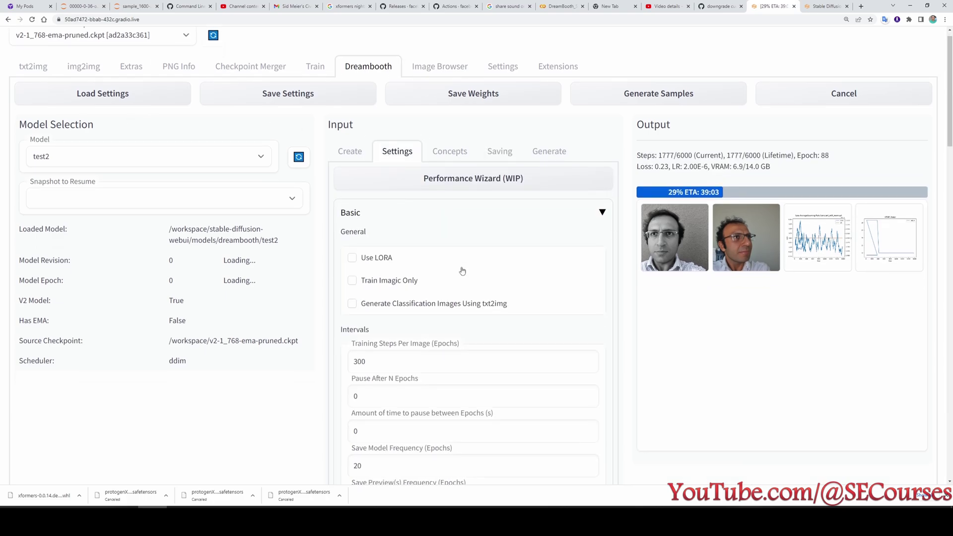
{"action": "scroll", "coordinate": [461, 270], "scroll_direction": "up", "scroll_amount": 1}
{"action": "scroll", "coordinate": [647, 296], "scroll_direction": "down", "scroll_amount": 2}
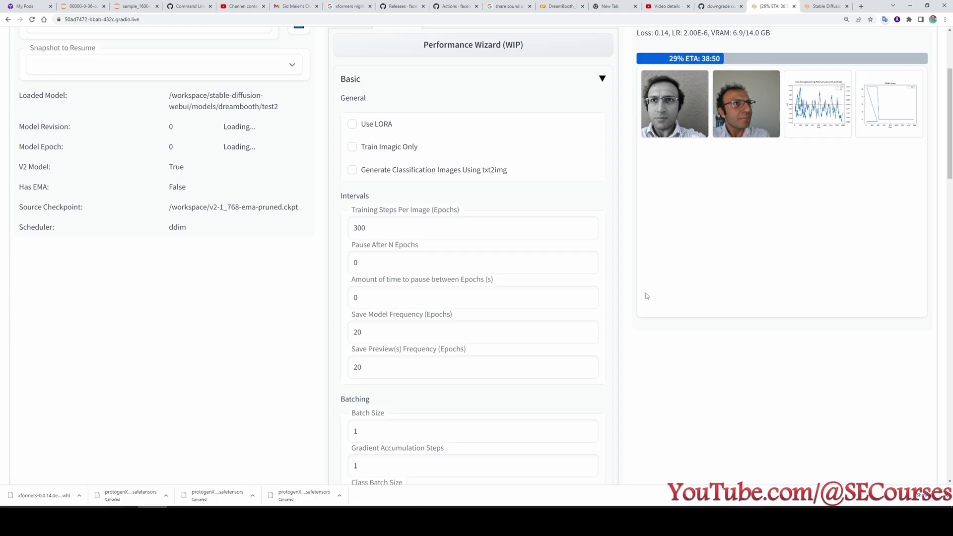
{"action": "scroll", "coordinate": [647, 297], "scroll_direction": "down", "scroll_amount": 3}
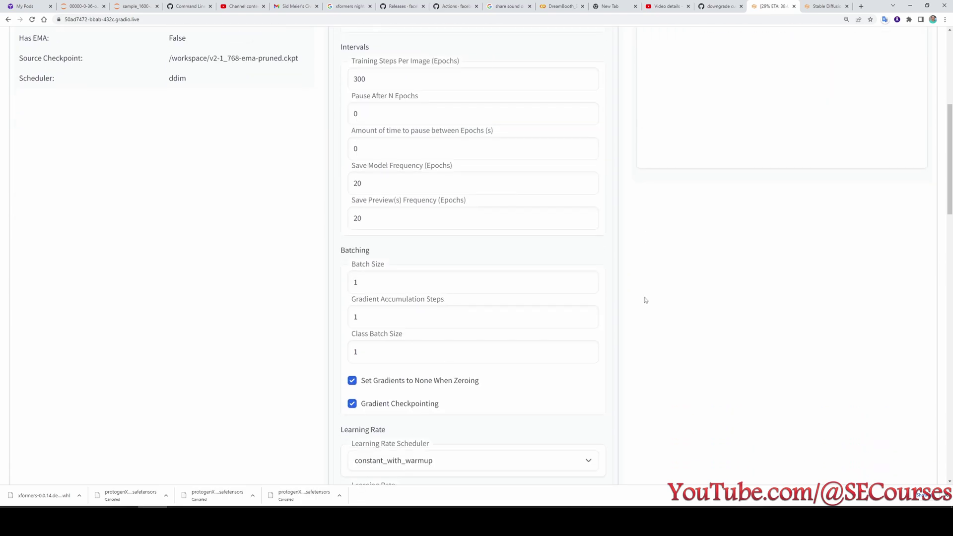
{"action": "scroll", "coordinate": [645, 300], "scroll_direction": "down", "scroll_amount": 1}
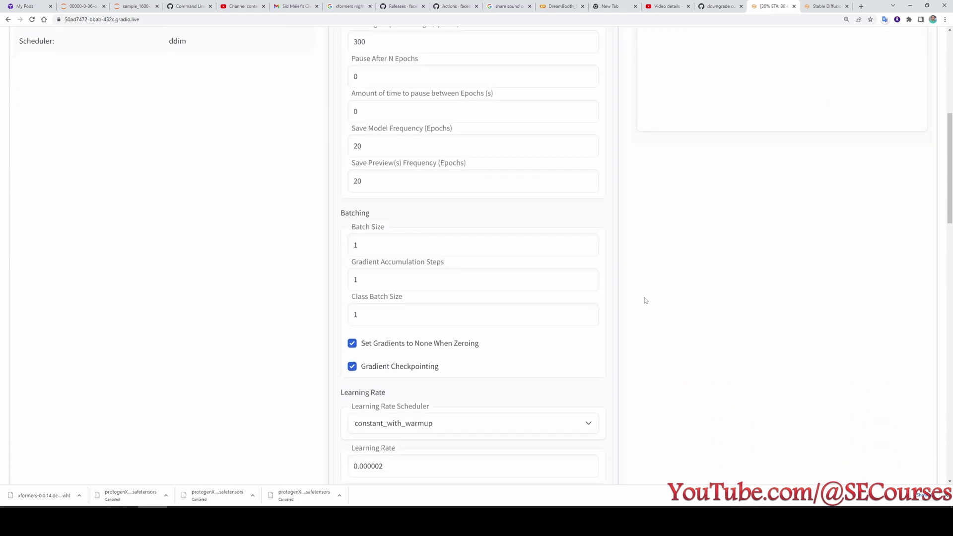
{"action": "scroll", "coordinate": [646, 301], "scroll_direction": "up", "scroll_amount": 1}
{"action": "double_click", "coordinate": [359, 79]}
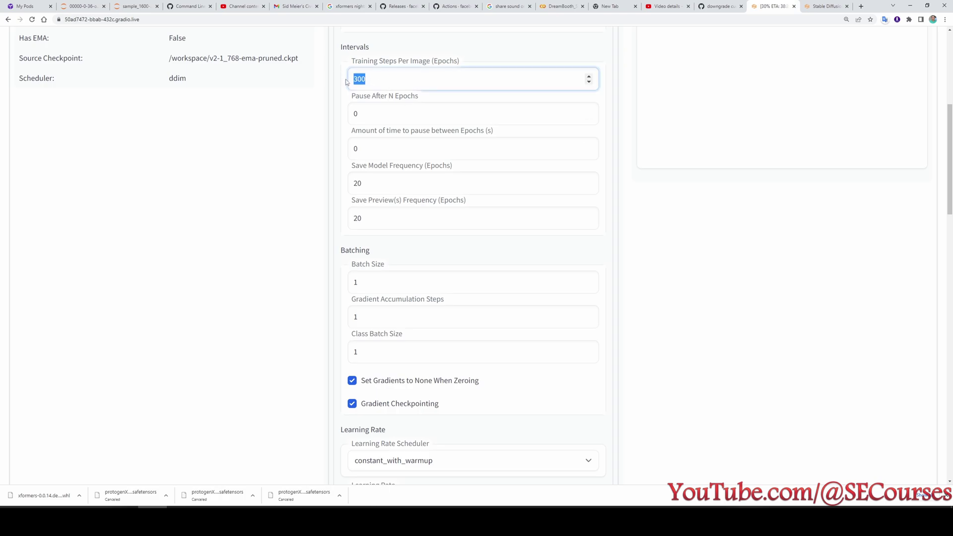
Point out the gradient accumulation steps value and the batch size of 1.
{"action": "scroll", "coordinate": [397, 149], "scroll_direction": "down", "scroll_amount": 2}
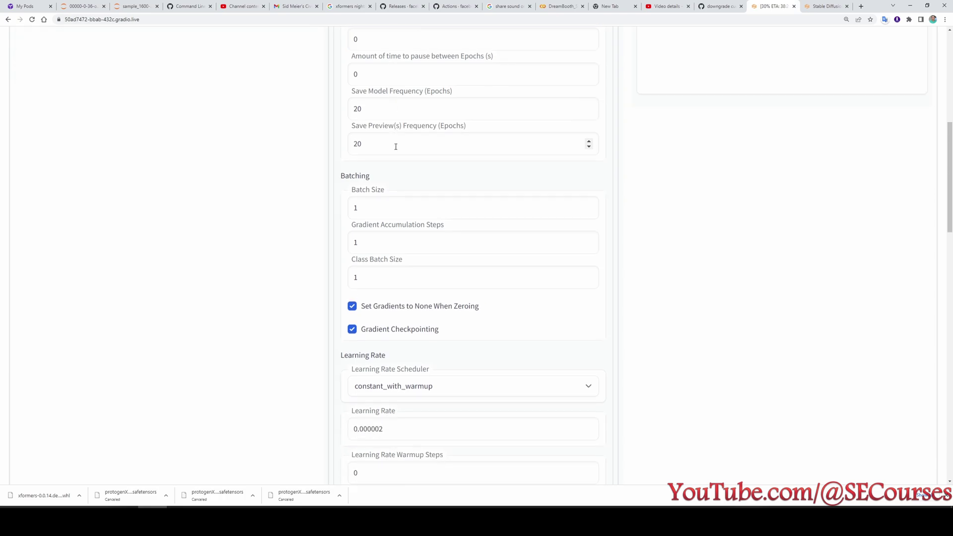
{"action": "scroll", "coordinate": [398, 155], "scroll_direction": "up", "scroll_amount": 2}
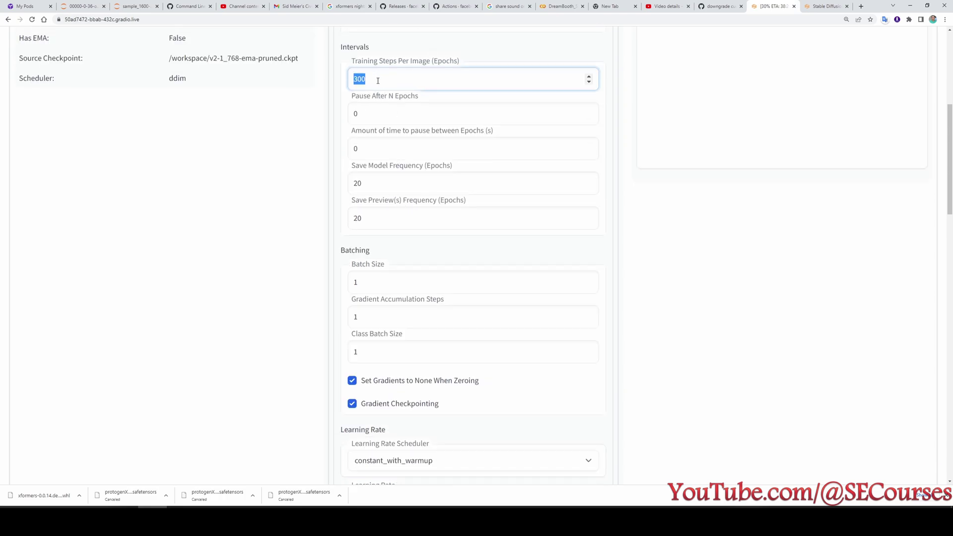
{"action": "scroll", "coordinate": [415, 157], "scroll_direction": "down", "scroll_amount": 2}
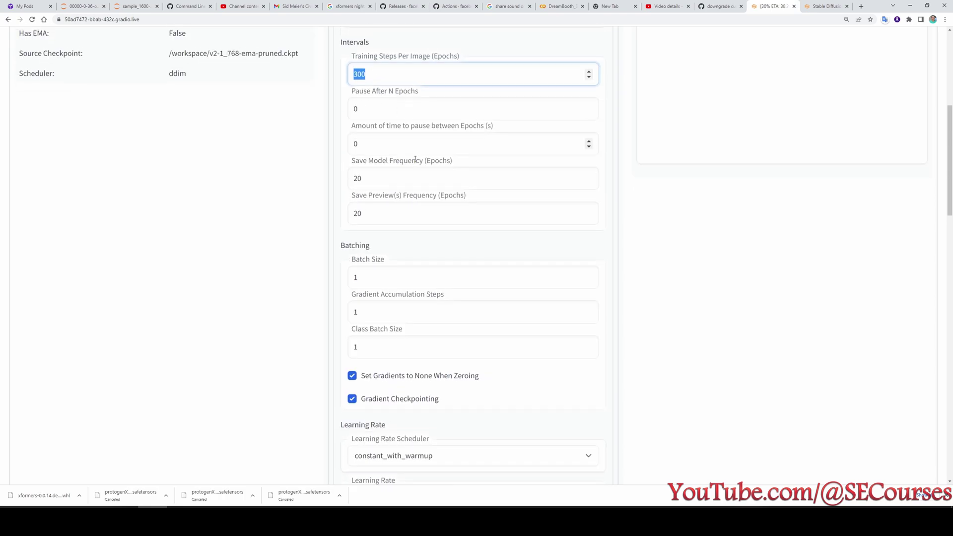
{"action": "scroll", "coordinate": [415, 159], "scroll_direction": "down", "scroll_amount": 2}
{"action": "double_click", "coordinate": [373, 171]}
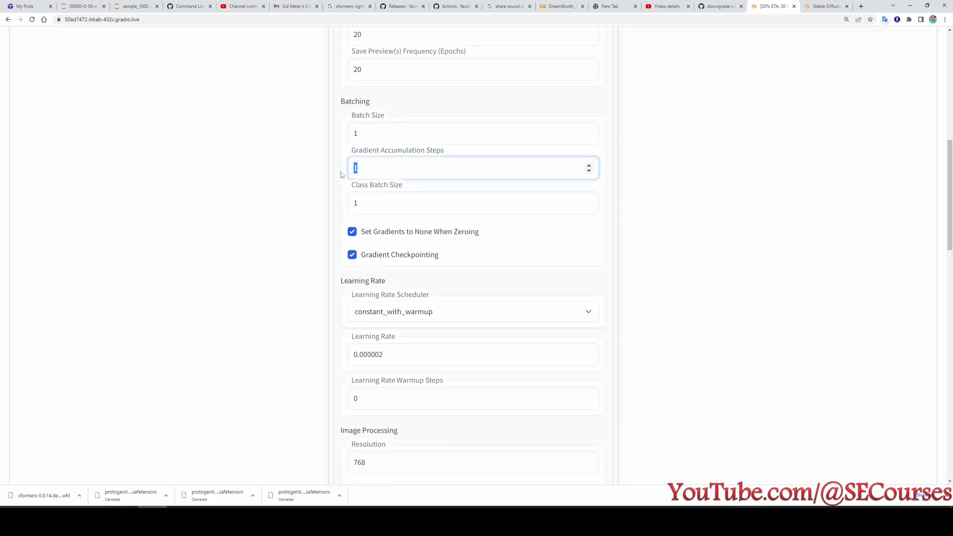
{"action": "double_click", "coordinate": [373, 134]}
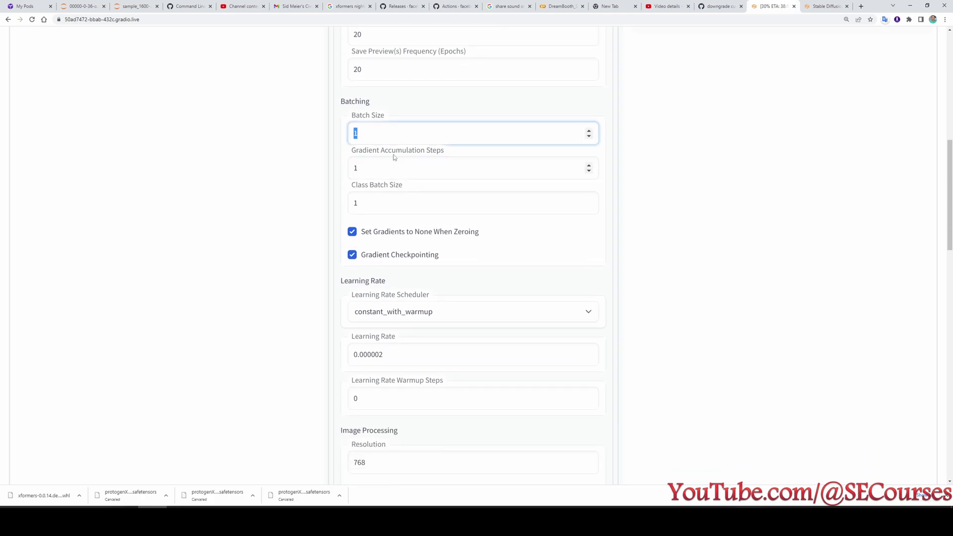
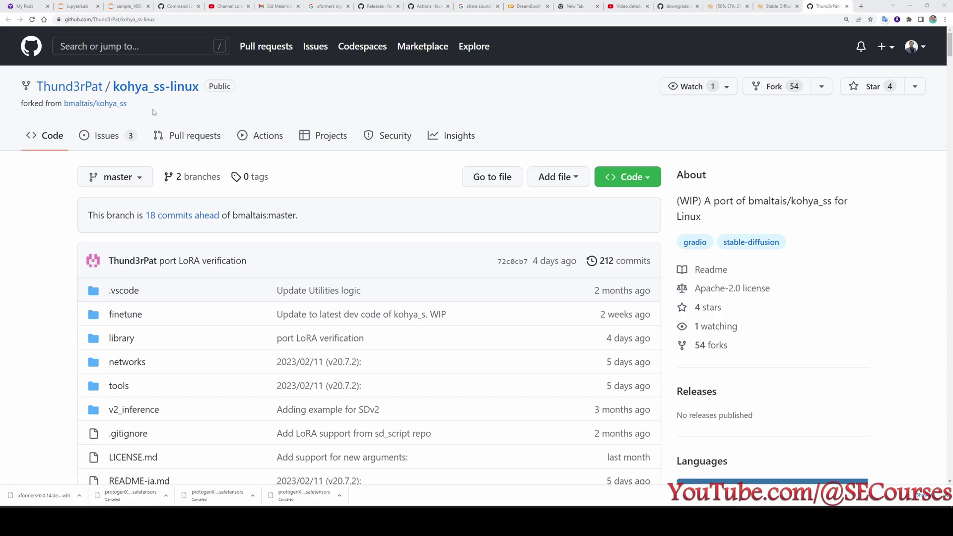
Open the original bmaltais/kohya_ss repository in a background tab and copy its git clone command.
{"action": "middle_click", "coordinate": [107, 105]}
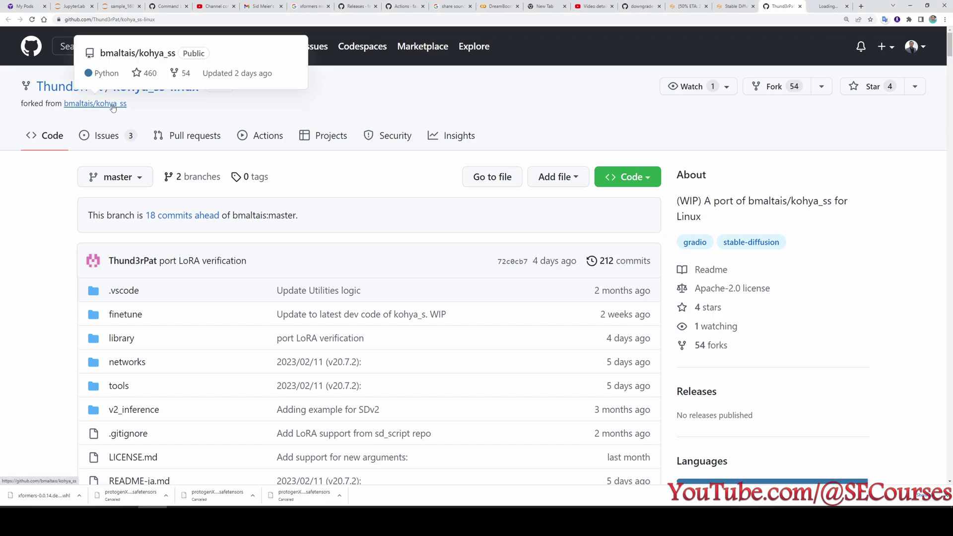
{"action": "scroll", "coordinate": [272, 317], "scroll_direction": "down", "scroll_amount": 20}
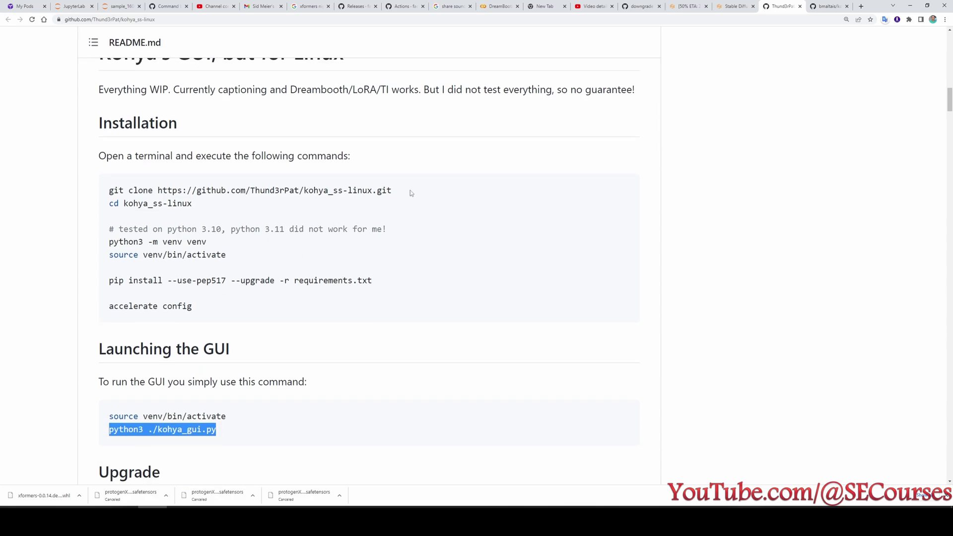
{"action": "left_click_drag", "start_coordinate": [410, 191], "coordinate": [109, 191]}
{"action": "key", "text": "ctrl+c"}
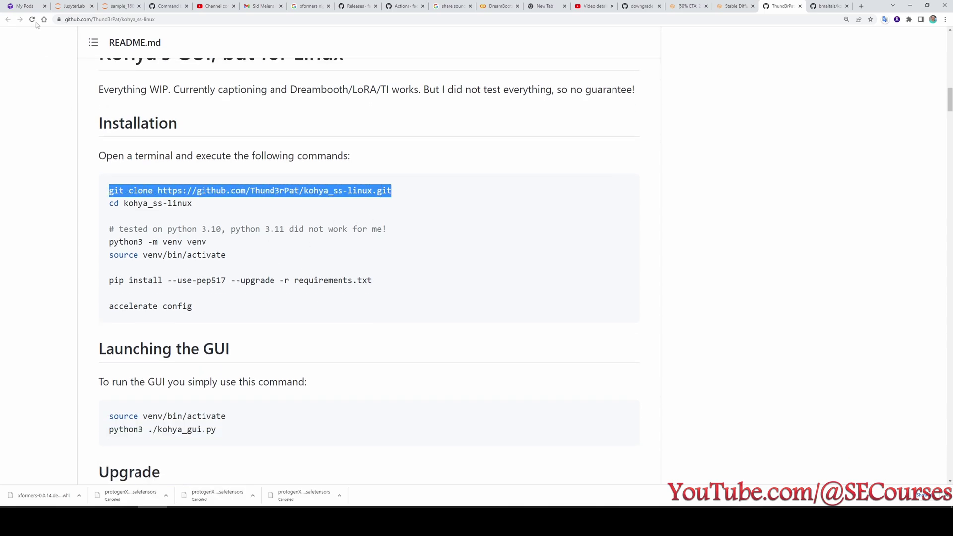
{"action": "left_click", "coordinate": [72, 6]}
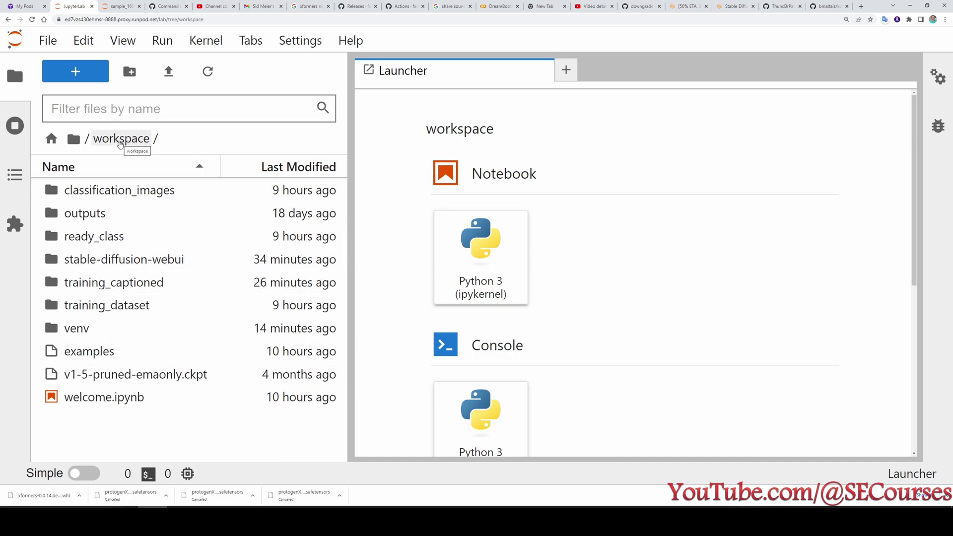
Start a new terminal and clone kohya_ss-linux into the workspace.
{"action": "left_click", "coordinate": [15, 133]}
{"action": "left_click", "coordinate": [16, 76]}
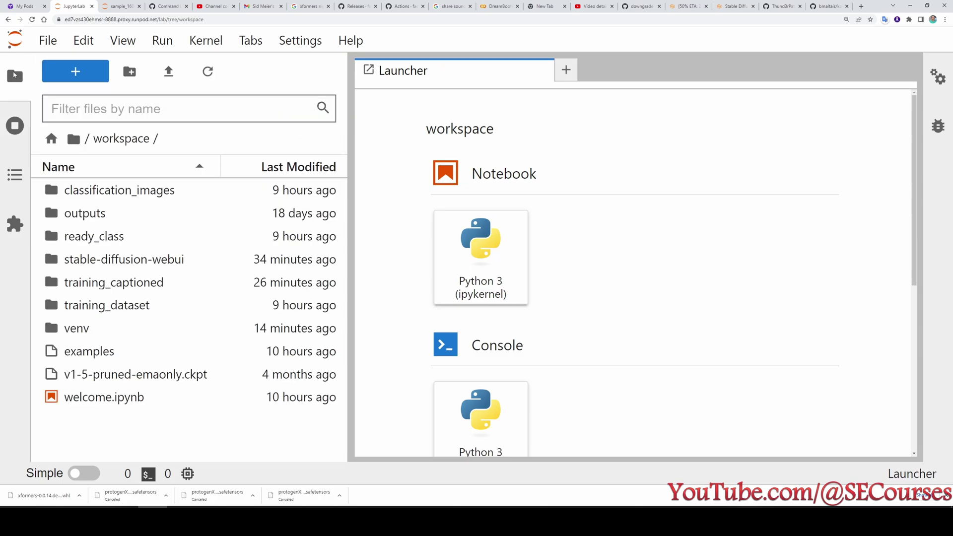
{"action": "scroll", "coordinate": [491, 271], "scroll_direction": "down", "scroll_amount": 5}
{"action": "left_click", "coordinate": [490, 271]}
{"action": "key", "text": "ctrl+v"}
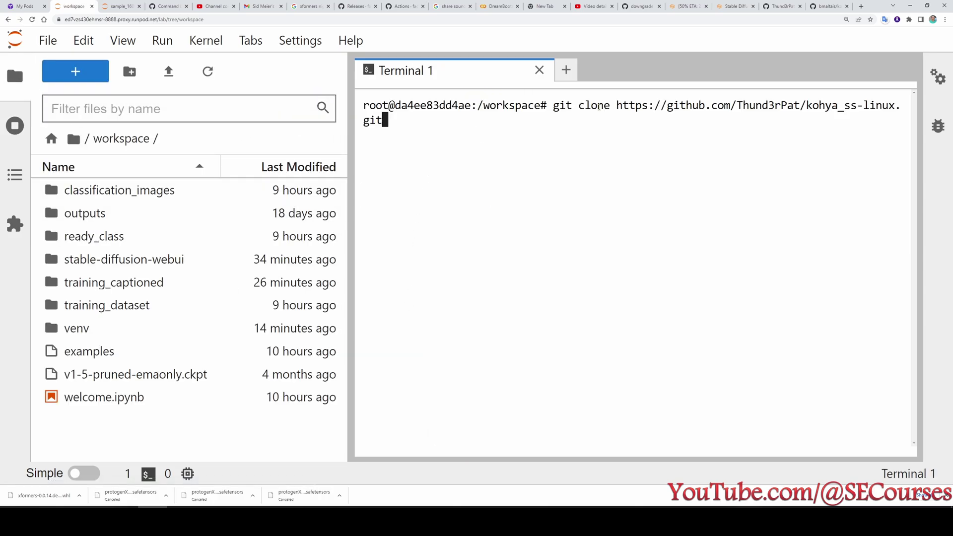
{"action": "key", "text": "Return"}
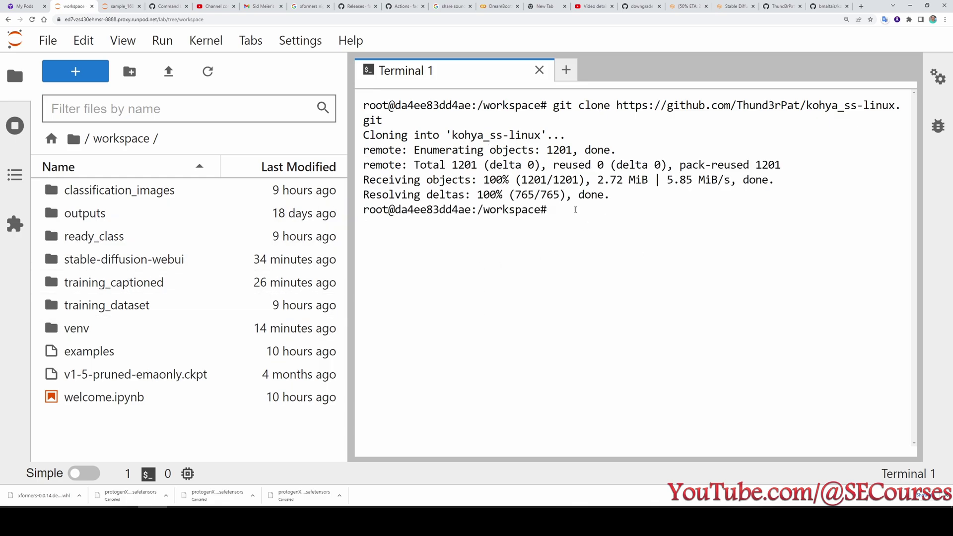
Move into the kohya_ss-linux folder and create a venv with python3 -m venv venv.
{"action": "type", "text": "cd ko"}
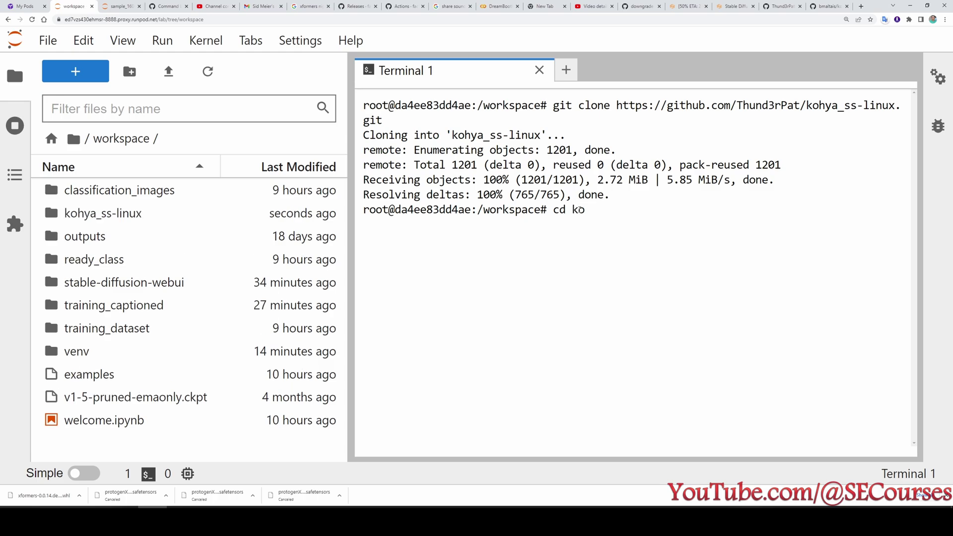
{"action": "key", "text": "Tab"}
{"action": "key", "text": "Return"}
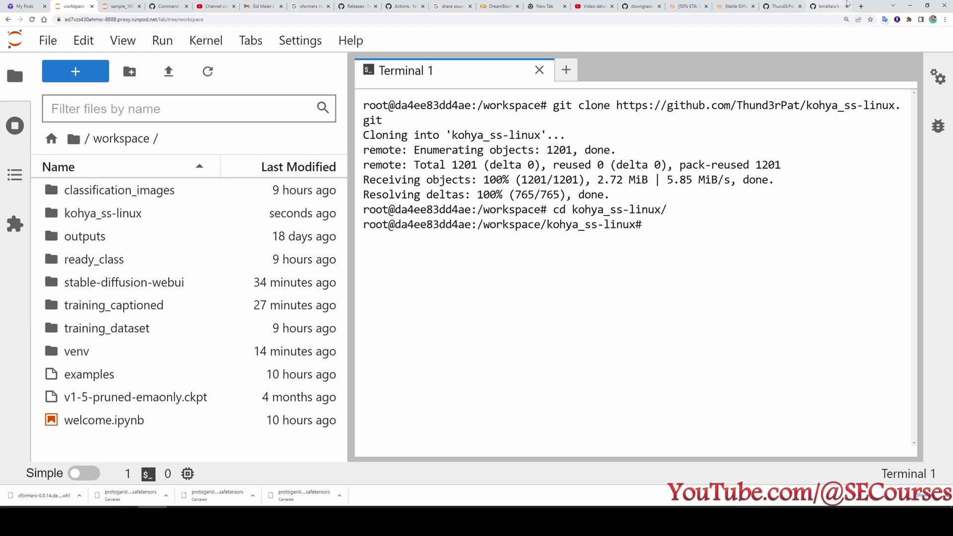
{"action": "left_click_drag", "start_coordinate": [206, 241], "coordinate": [109, 242]}
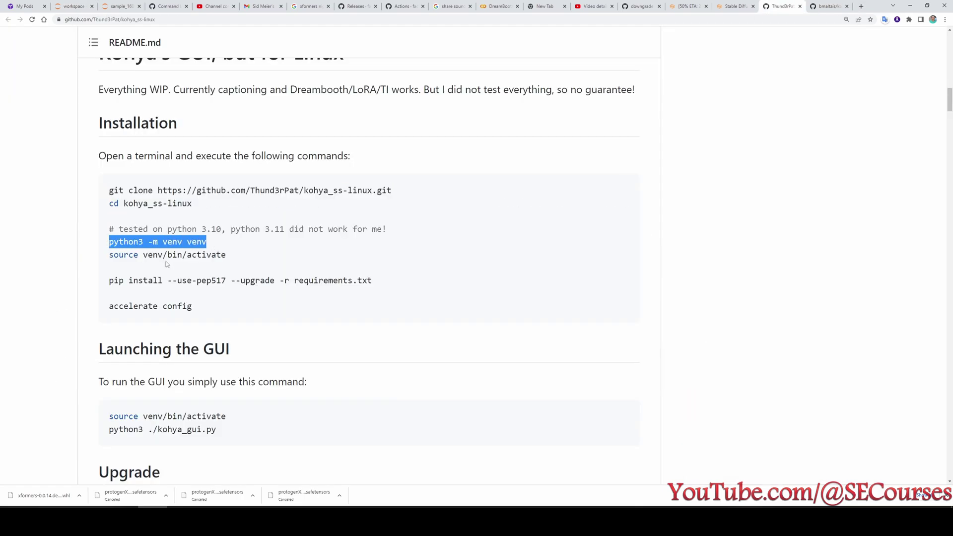
{"action": "left_click", "coordinate": [211, 244]}
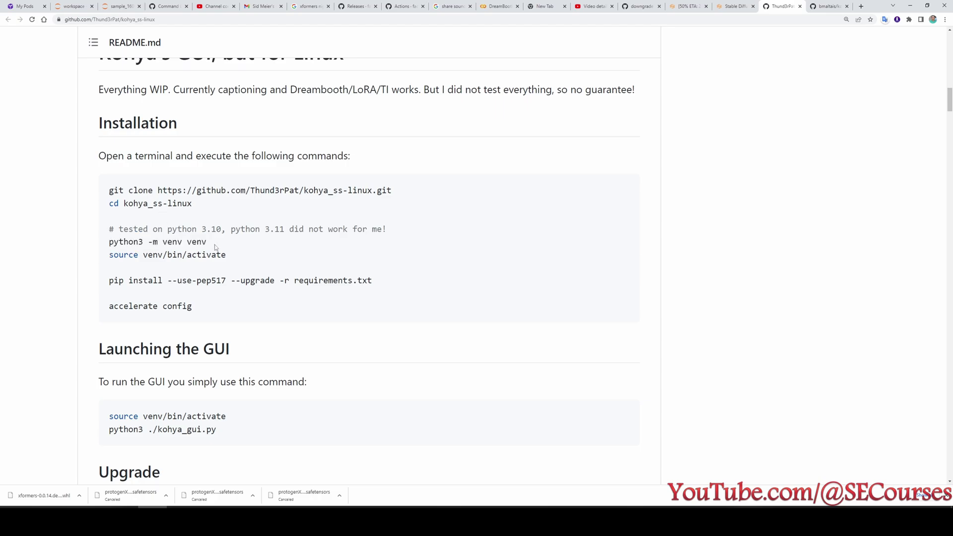
{"action": "scroll", "coordinate": [215, 245], "scroll_direction": "up", "scroll_amount": 1}
{"action": "left_click_drag", "start_coordinate": [186, 309], "coordinate": [59, 313]}
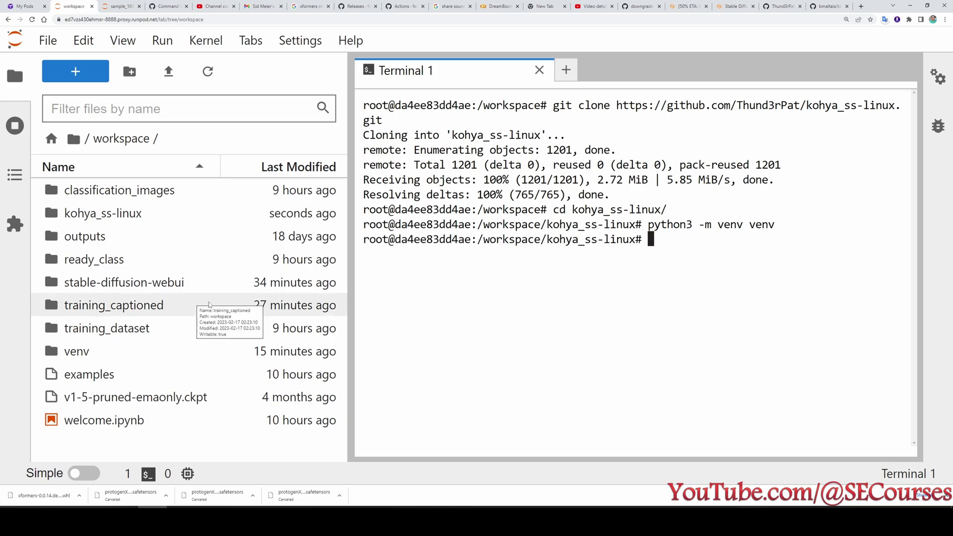
{"action": "double_click", "coordinate": [124, 213]}
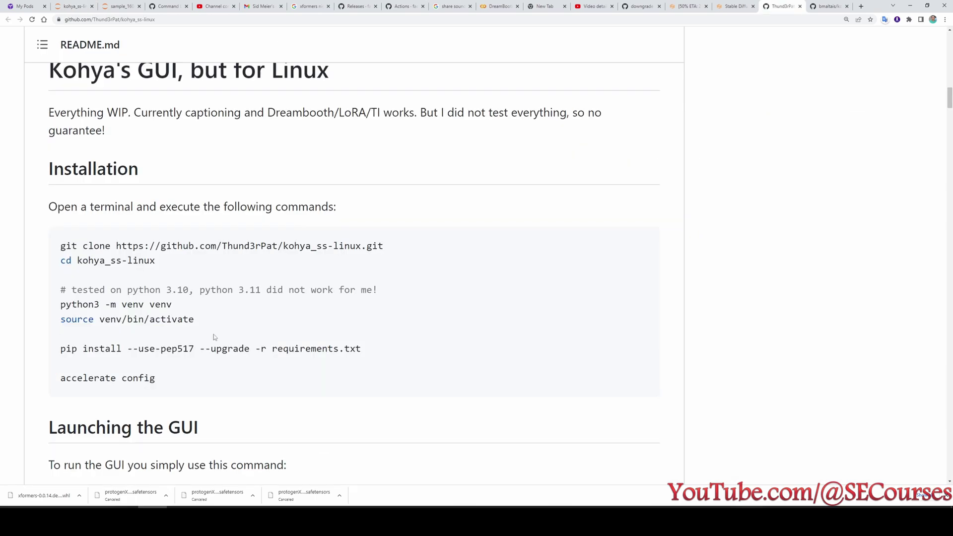
Activate the venv with source venv/bin/activate and point out the (venv) prompt prefix.
{"action": "left_click_drag", "start_coordinate": [194, 319], "coordinate": [56, 319]}
{"action": "left_click_drag", "start_coordinate": [206, 320], "coordinate": [58, 321]}
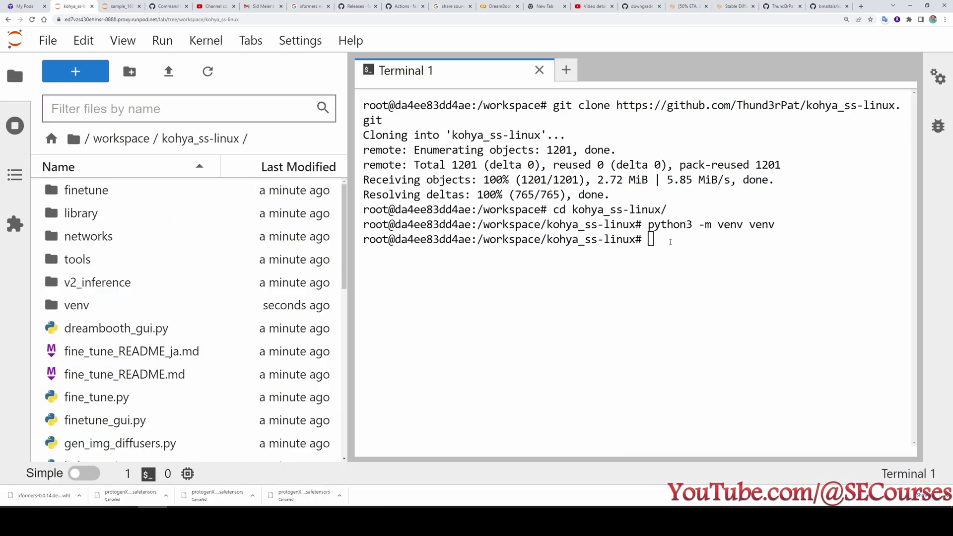
{"action": "left_click", "coordinate": [670, 242]}
{"action": "type", "text": "source venv/bin/activate"}
{"action": "key", "text": "Return"}
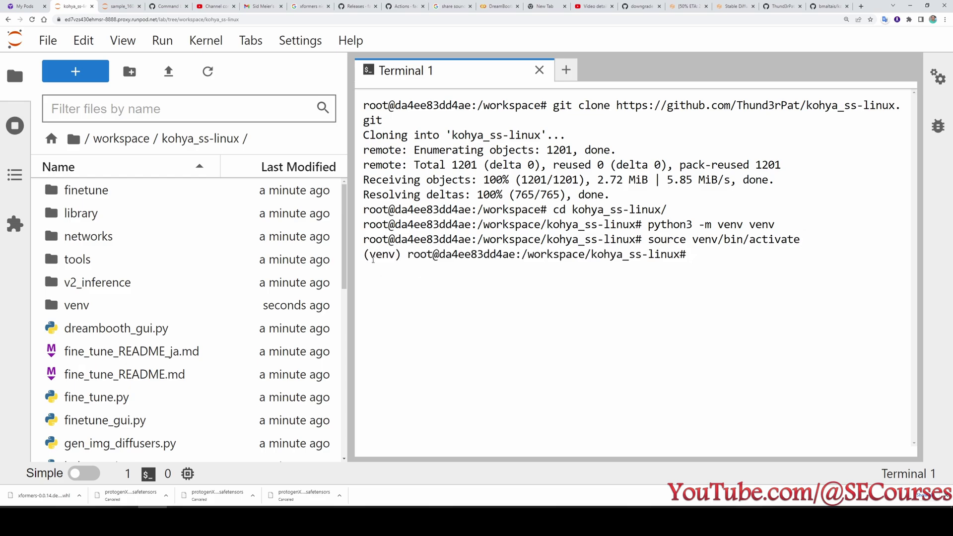
{"action": "left_click_drag", "start_coordinate": [364, 254], "coordinate": [400, 255]}
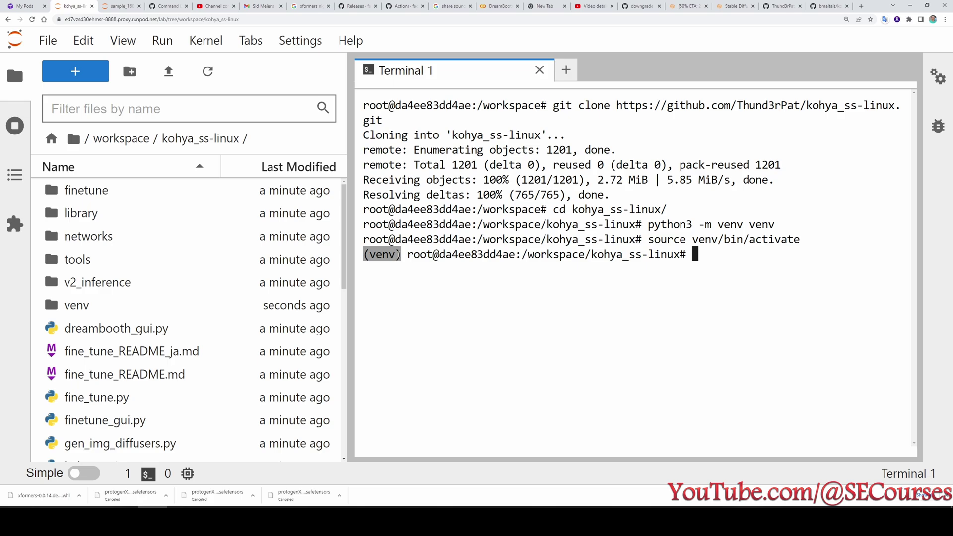
{"action": "left_click", "coordinate": [399, 267]}
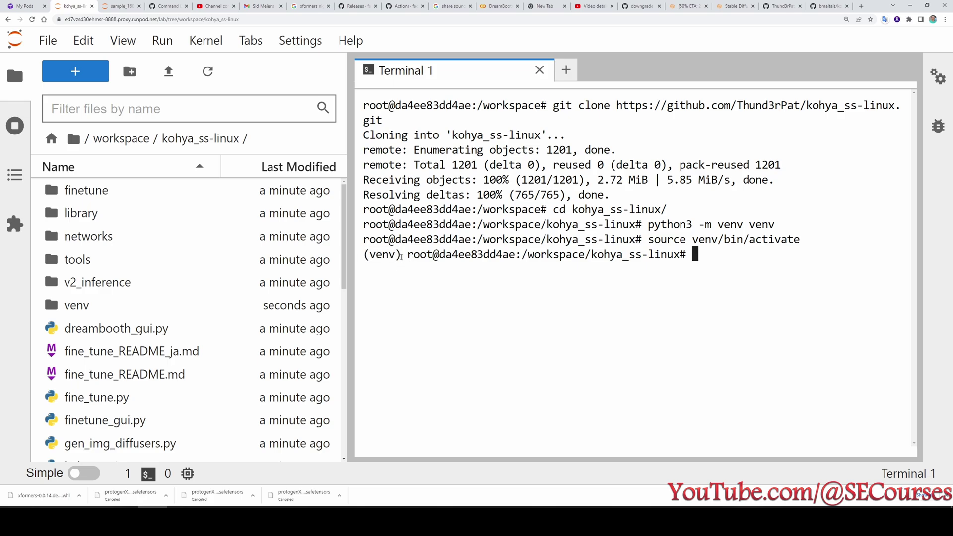
{"action": "left_click_drag", "start_coordinate": [400, 255], "coordinate": [364, 254]}
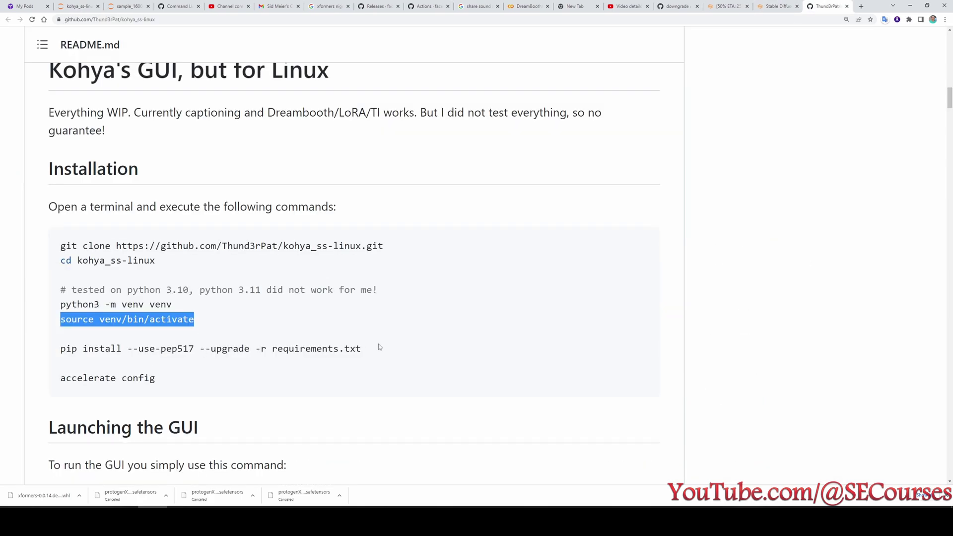
Copy the pip install requirements command and return to the terminal.
{"action": "left_click_drag", "start_coordinate": [379, 347], "coordinate": [55, 353]}
{"action": "key", "text": "ctrl+c"}
{"action": "scroll", "coordinate": [164, 338], "scroll_direction": "down", "scroll_amount": 1}
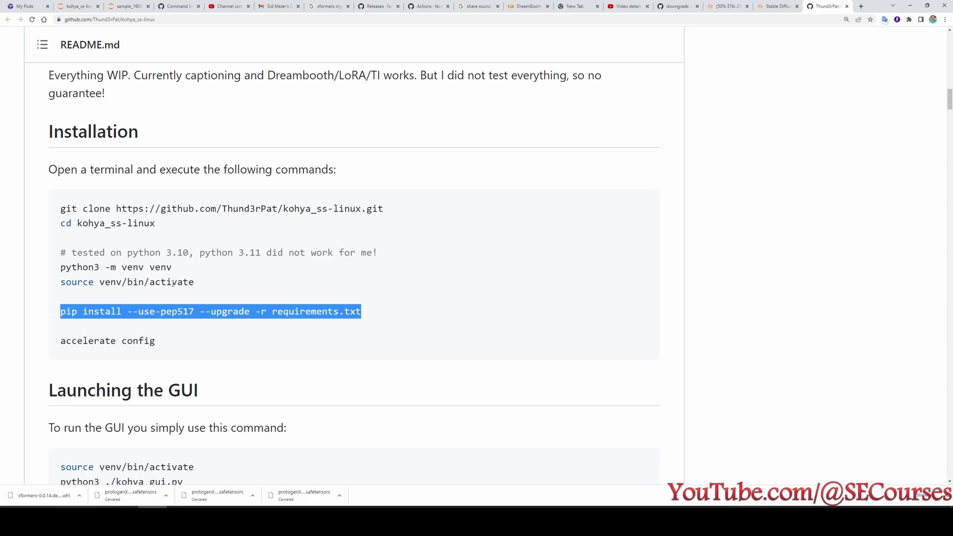
{"action": "left_click", "coordinate": [79, 6]}
{"action": "scroll", "coordinate": [124, 393], "scroll_direction": "down", "scroll_amount": 3}
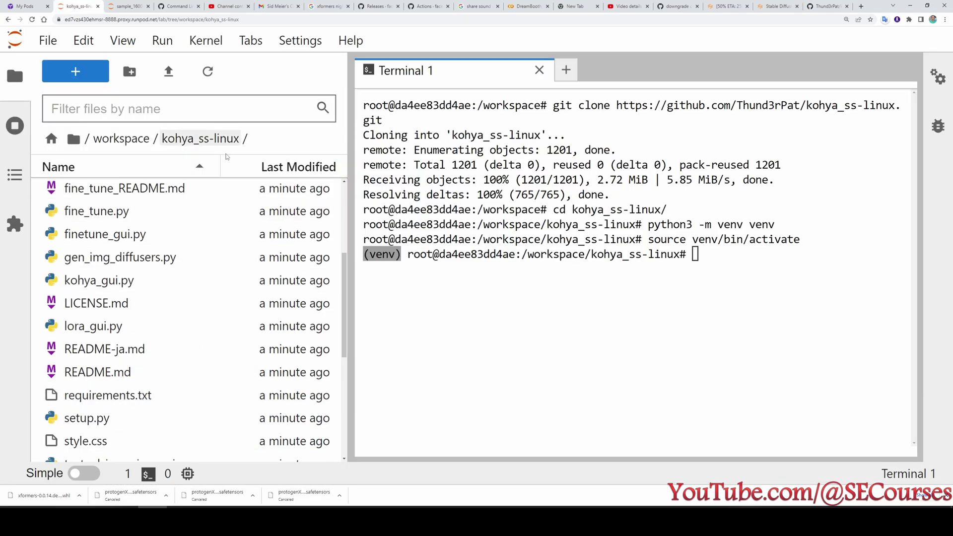
{"action": "left_click", "coordinate": [725, 253]}
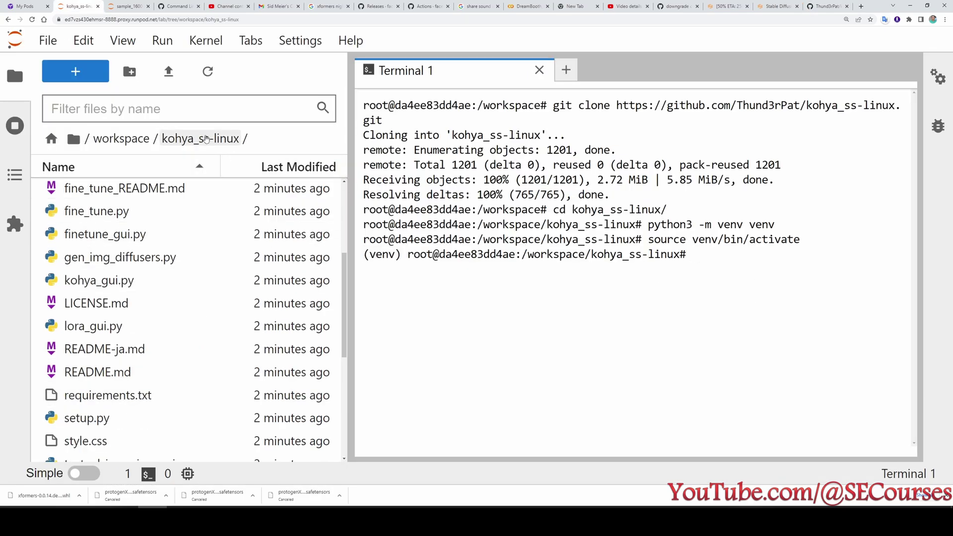
Run the requirements install and review the torch 1.13.1 'No space left on device' traceback.
{"action": "key", "text": "ctrl+v"}
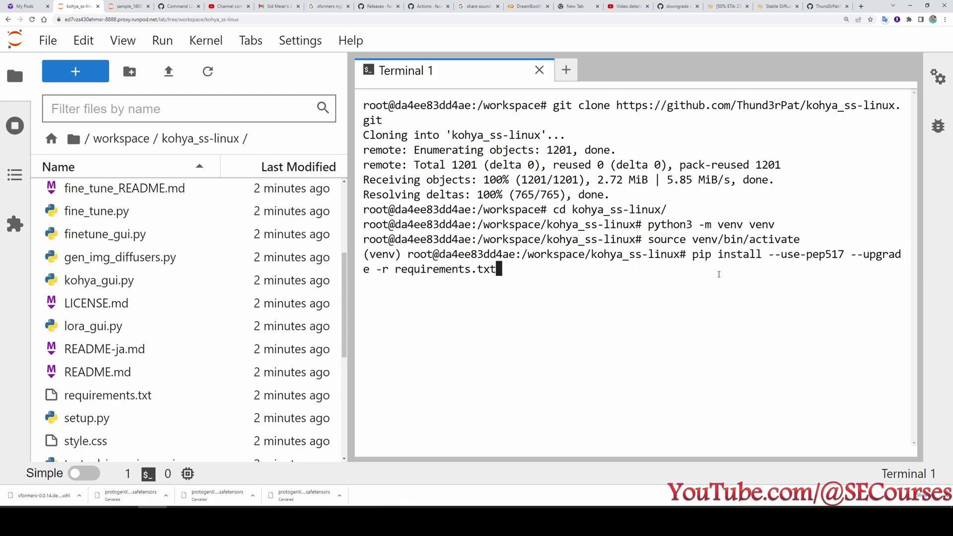
{"action": "key", "text": "Return"}
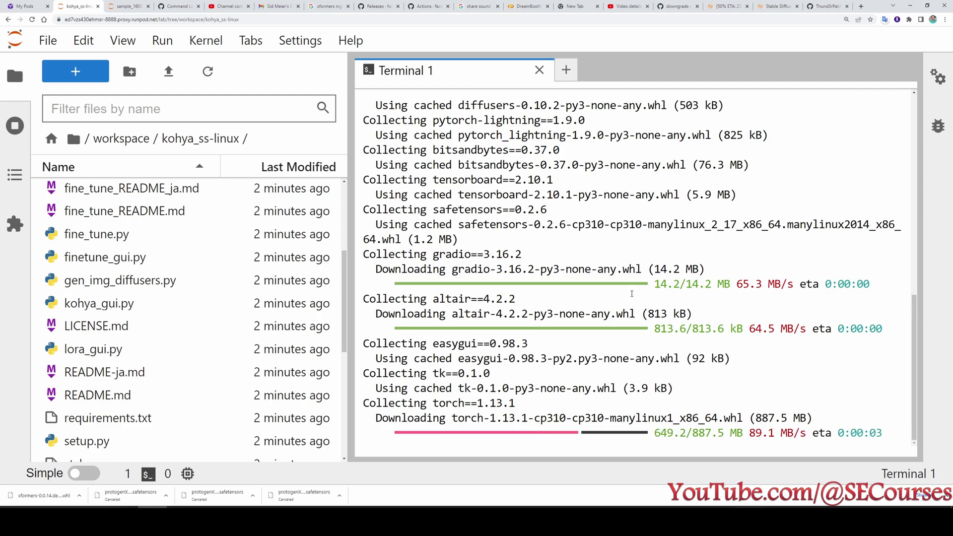
{"action": "scroll", "coordinate": [342, 264], "scroll_direction": "up", "scroll_amount": 4}
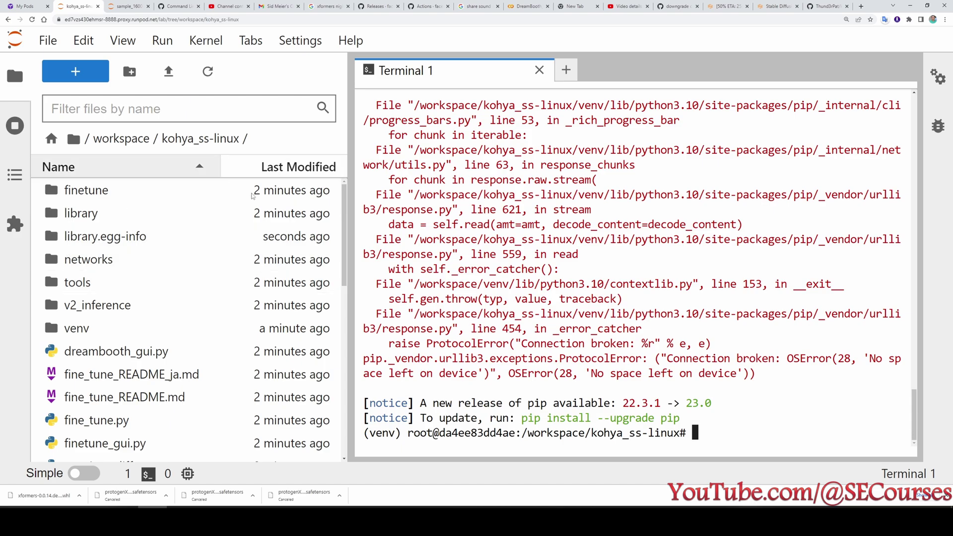
{"action": "scroll", "coordinate": [589, 363], "scroll_direction": "up", "scroll_amount": 10}
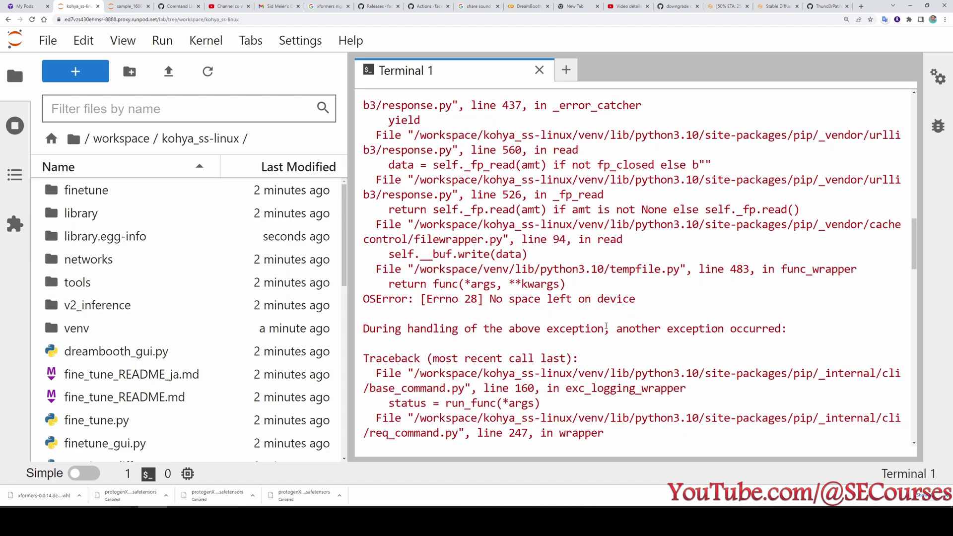
{"action": "scroll", "coordinate": [510, 284], "scroll_direction": "down", "scroll_amount": 10}
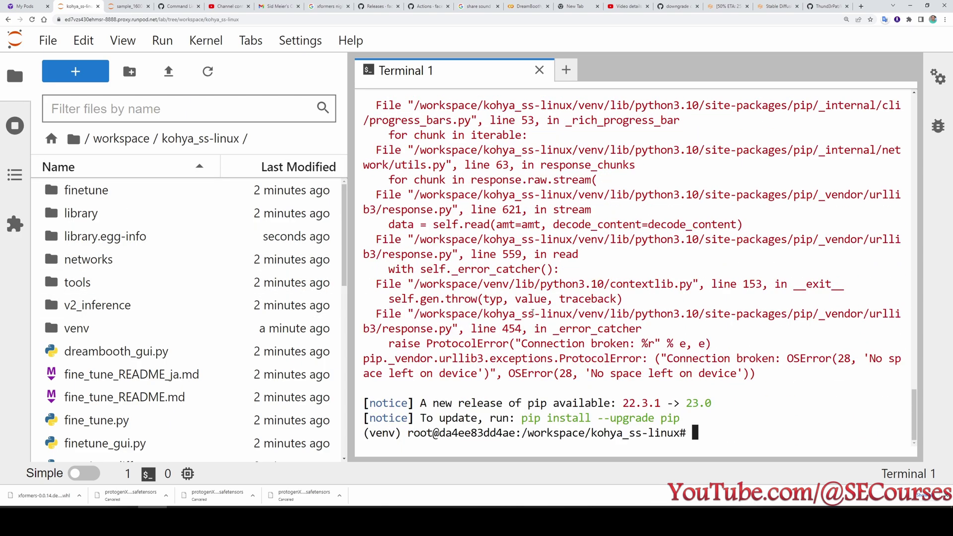
Stop the Stable Diffusion v1.5 pod and change its container disk from 5 to 10 GB.
{"action": "left_click", "coordinate": [20, 6]}
{"action": "scroll", "coordinate": [366, 239], "scroll_direction": "up", "scroll_amount": 6}
{"action": "left_click", "coordinate": [265, 387]}
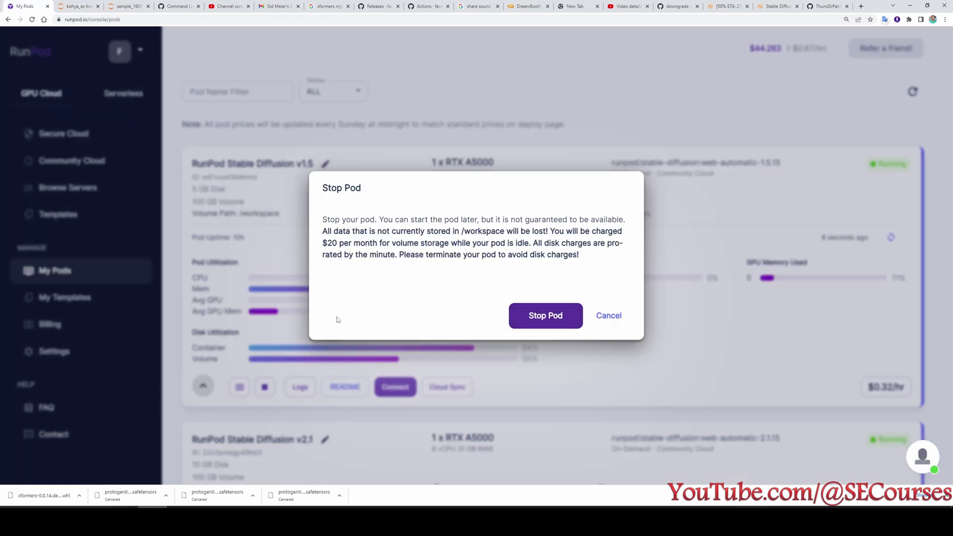
{"action": "left_click", "coordinate": [554, 320]}
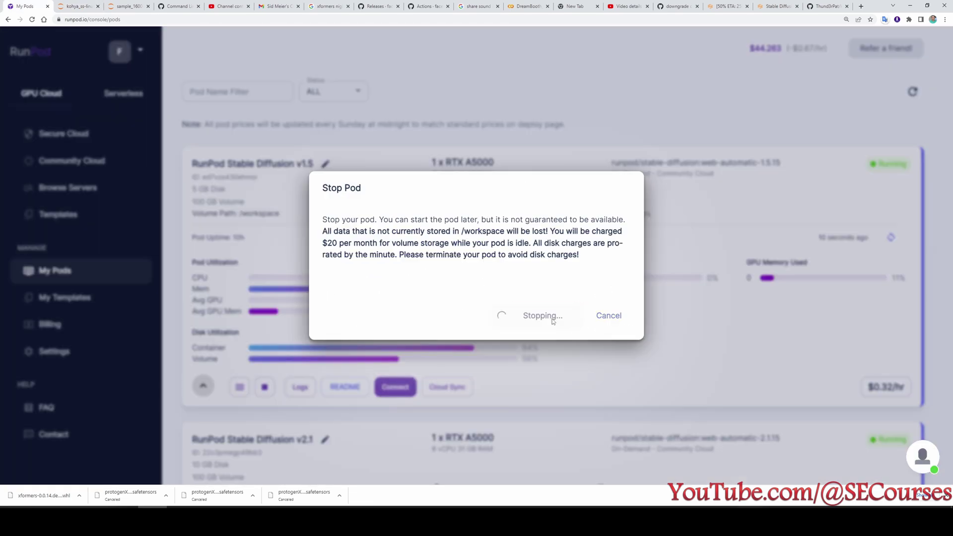
{"action": "left_click", "coordinate": [239, 241]}
{"action": "left_click", "coordinate": [233, 248]}
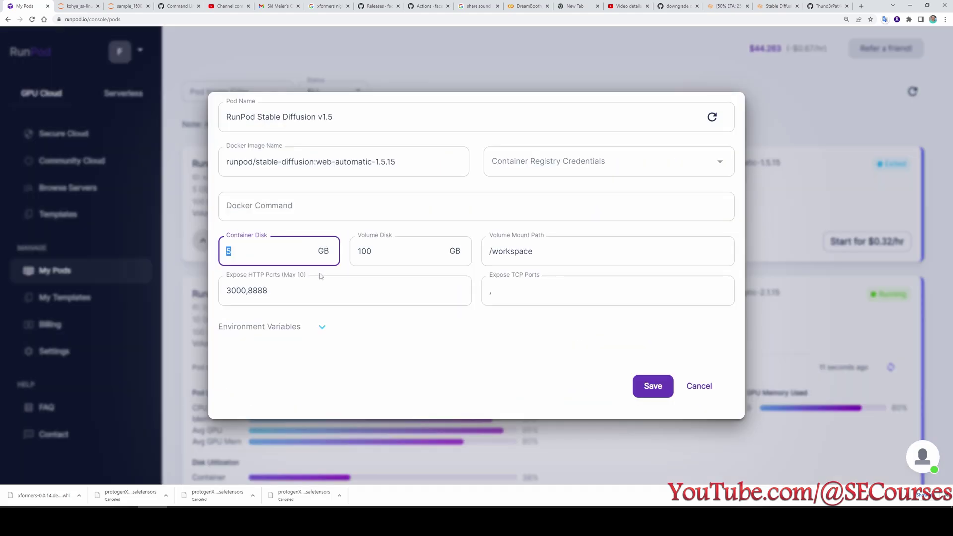
{"action": "key", "text": "BackSpace"}
{"action": "type", "text": "10"}
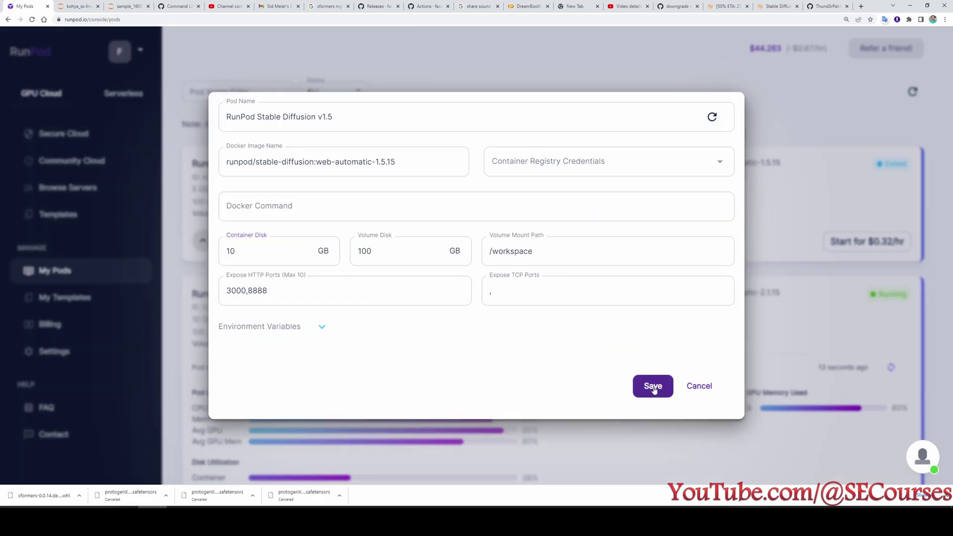
{"action": "left_click", "coordinate": [651, 388]}
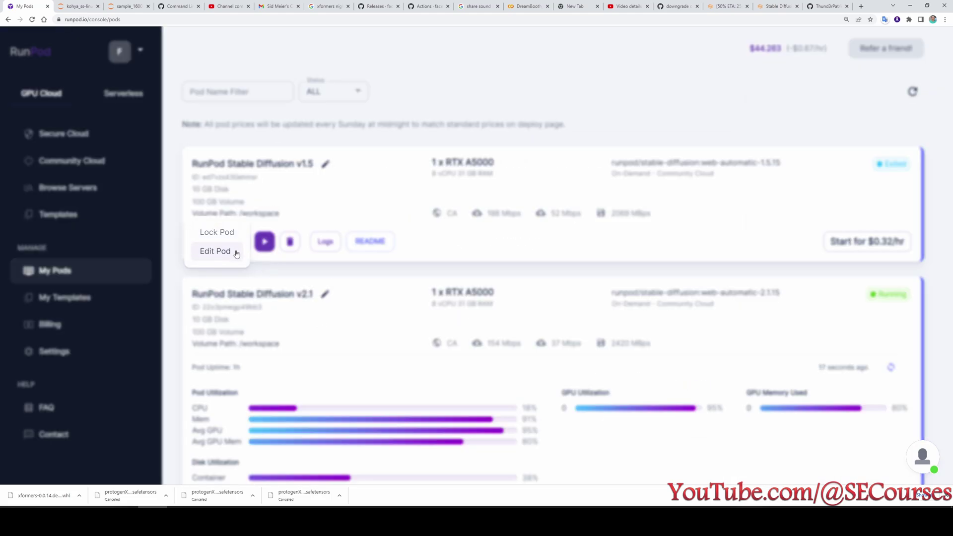
Restart the pod on the RTX A5000 and connect to JupyterLab on port 8888.
{"action": "left_click", "coordinate": [265, 249]}
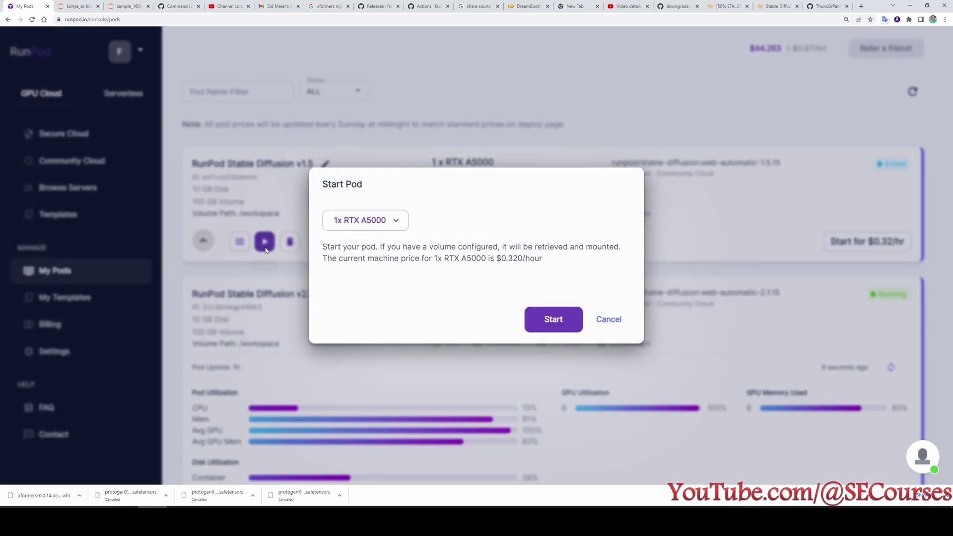
{"action": "left_click", "coordinate": [566, 319]}
{"action": "left_click", "coordinate": [395, 390]}
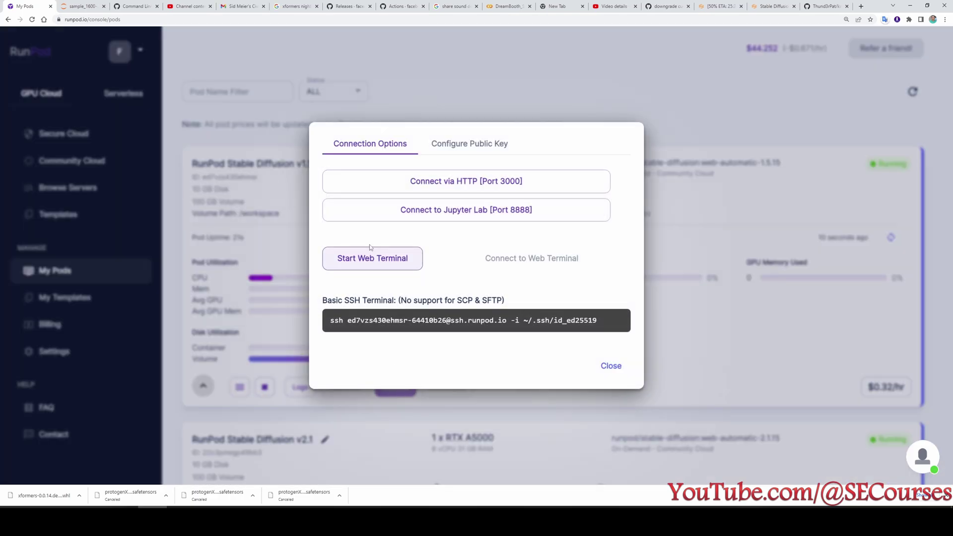
{"action": "left_click", "coordinate": [432, 214]}
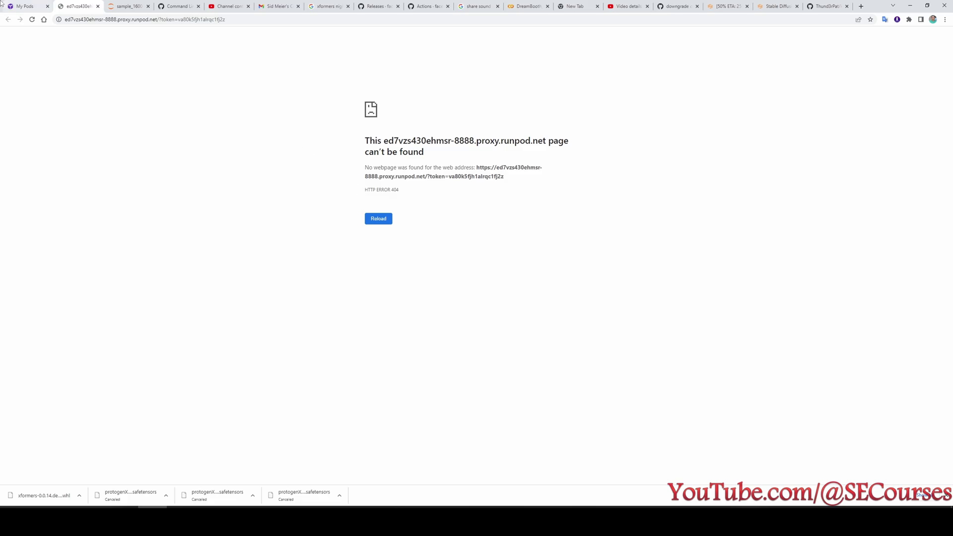
{"action": "left_click", "coordinate": [22, 6]}
{"action": "left_click", "coordinate": [793, 90]}
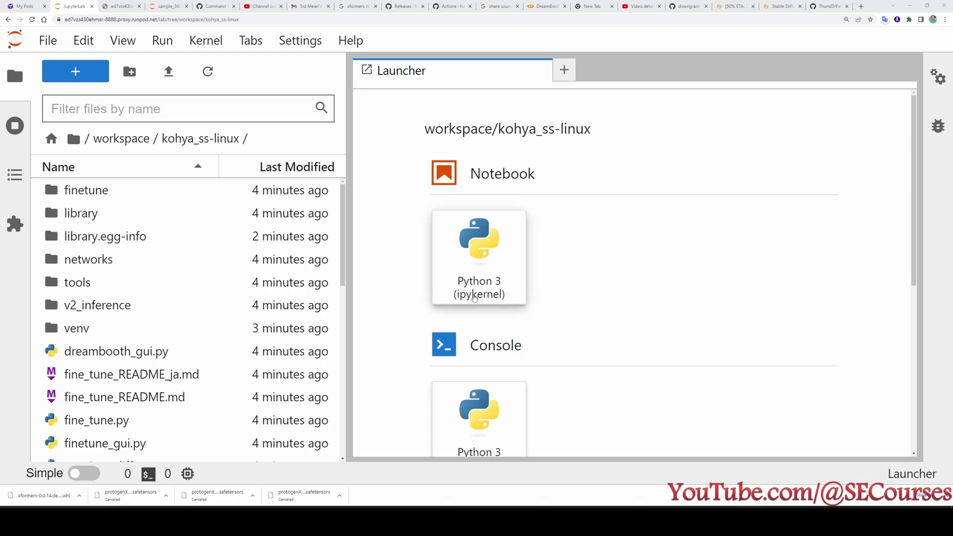
In a new terminal, delete the old venv with rm -r venv.
{"action": "scroll", "coordinate": [482, 306], "scroll_direction": "down", "scroll_amount": 3}
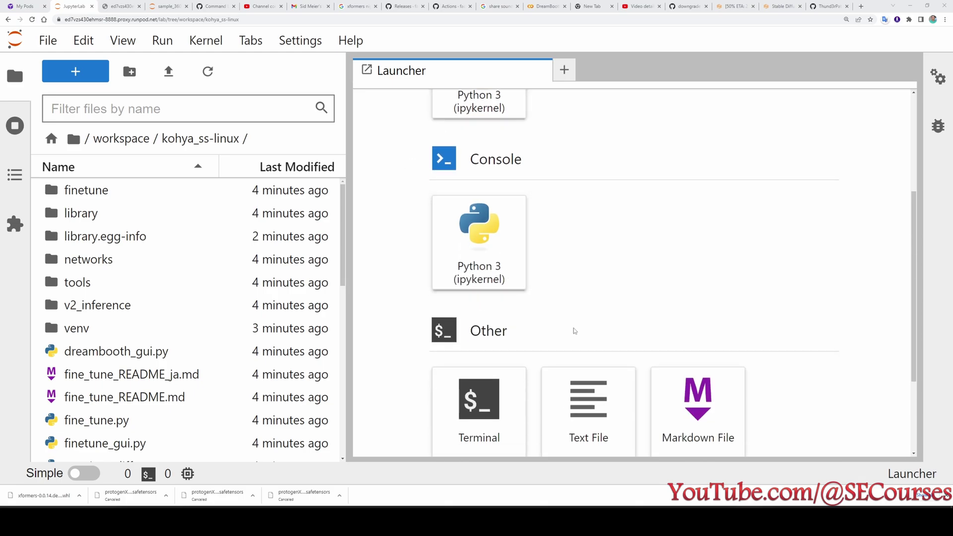
{"action": "scroll", "coordinate": [572, 330], "scroll_direction": "down", "scroll_amount": 2}
{"action": "double_click", "coordinate": [479, 326]}
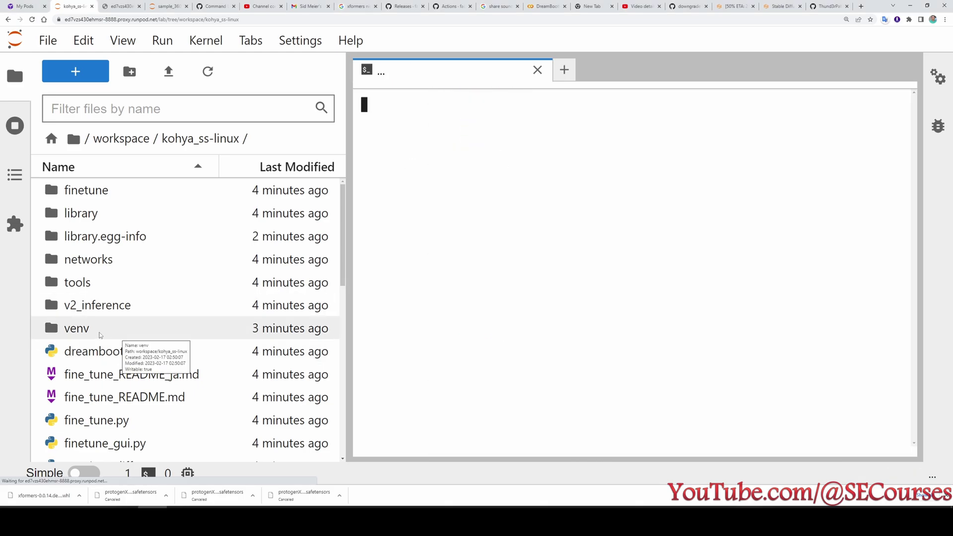
{"action": "type", "text": "rm -r"}
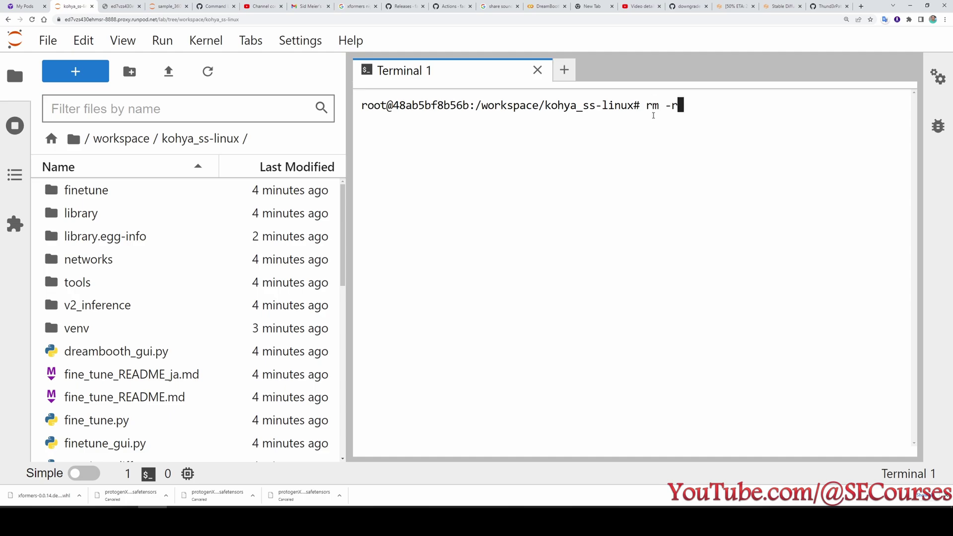
{"action": "type", "text": " venv"}
{"action": "key", "text": "Return"}
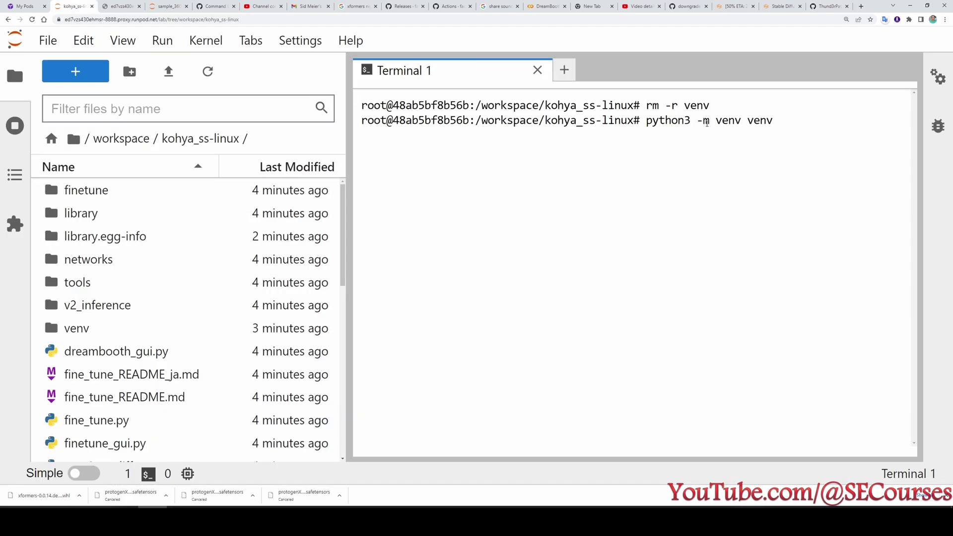
Recreate and activate the venv, then run the pip install requirements command.
{"action": "key", "text": "Return"}
{"action": "type", "text": "source venv/bin/activate"}
{"action": "key", "text": "Return"}
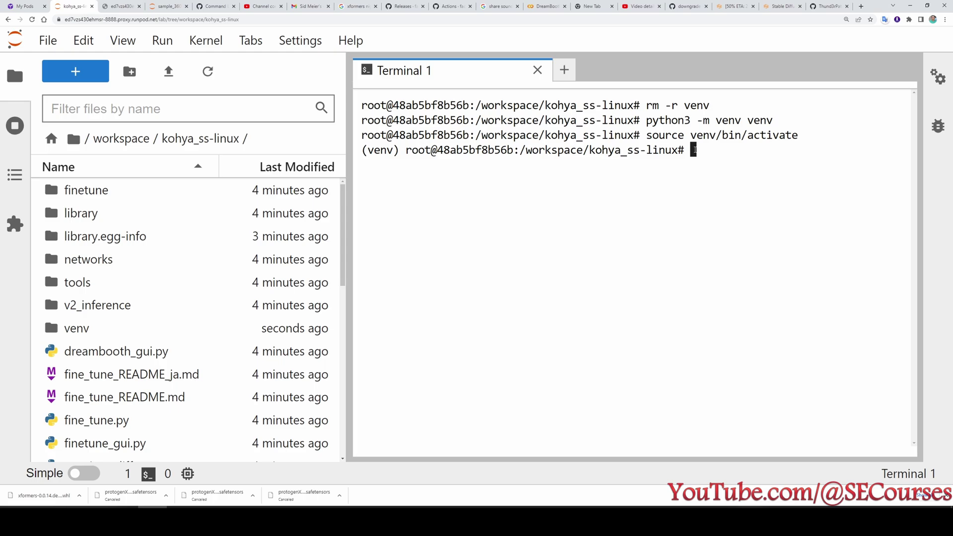
{"action": "left_click", "coordinate": [829, 6]}
{"action": "left_click", "coordinate": [75, 6]}
{"action": "type", "text": "pip install --use-pep517 --upgrade -r requirements.txt"}
{"action": "key", "text": "Return"}
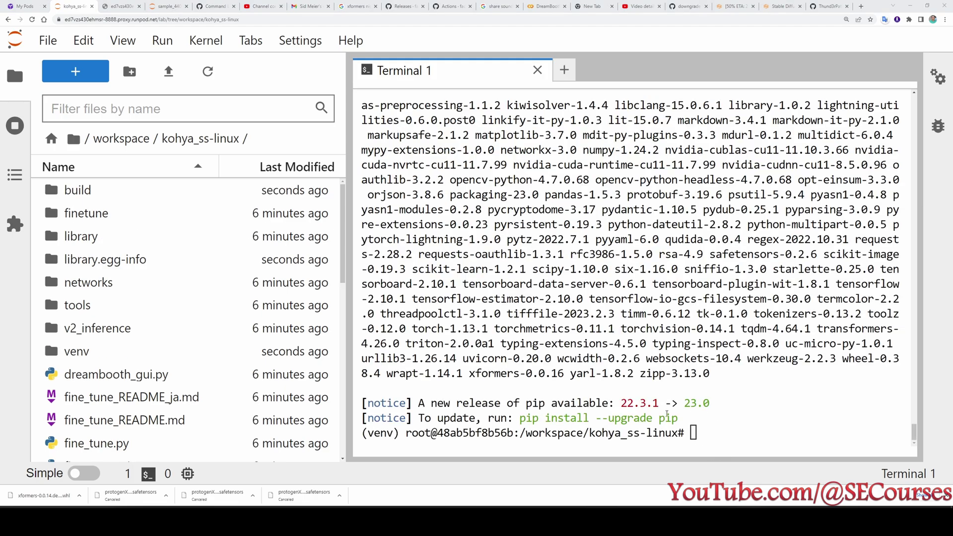
{"action": "left_click", "coordinate": [835, 5]}
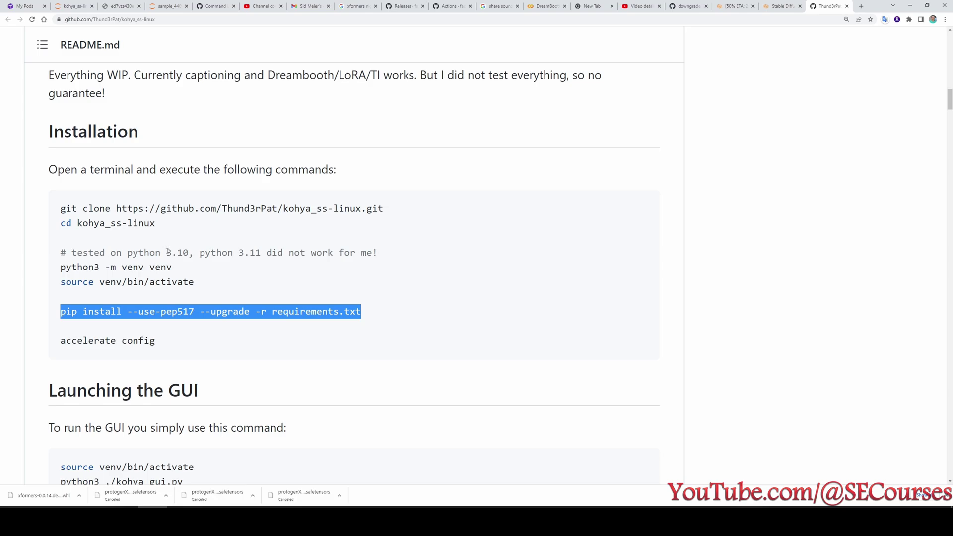
Note the tested Python version, then copy 'accelerate config' from the kohya_ss-linux README.
{"action": "left_click_drag", "start_coordinate": [166, 253], "coordinate": [261, 253]}
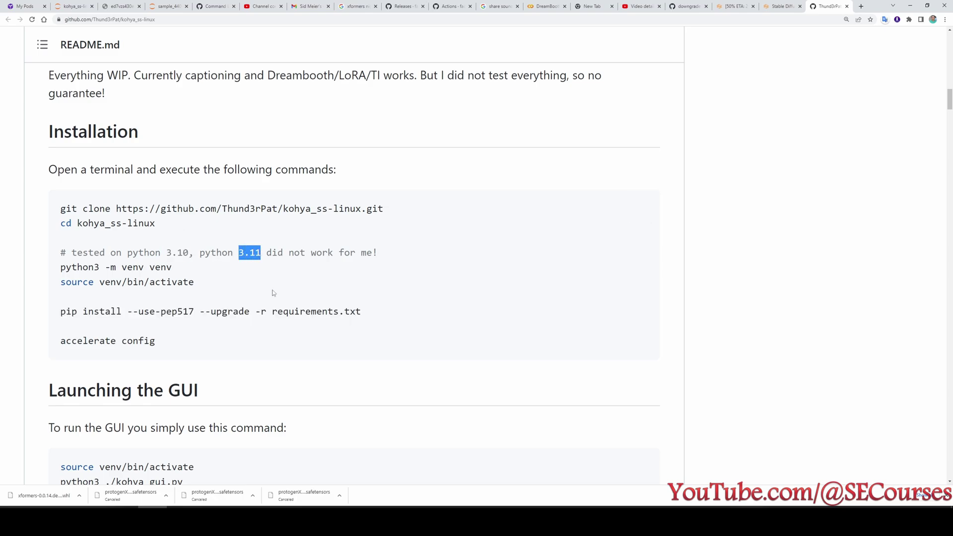
{"action": "left_click", "coordinate": [241, 278]}
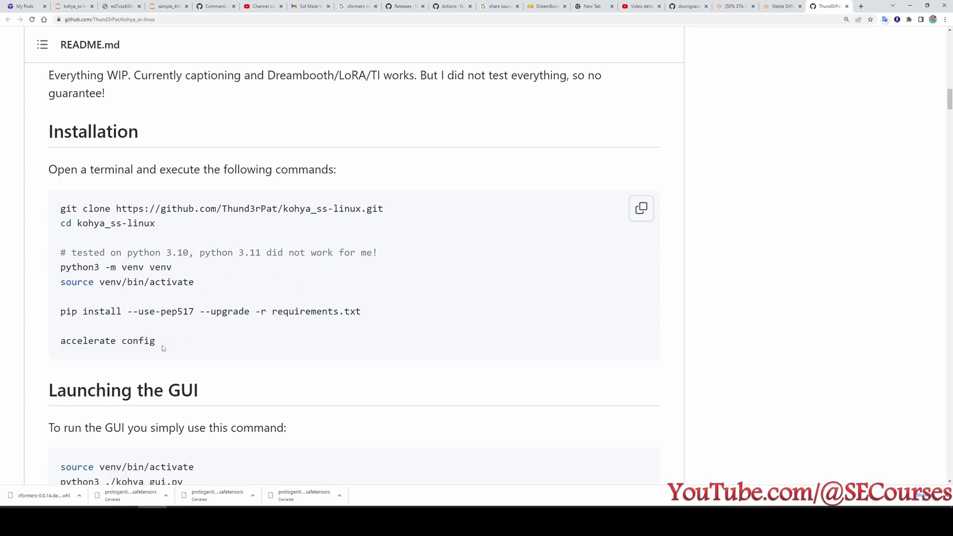
{"action": "left_click_drag", "start_coordinate": [156, 344], "coordinate": [55, 346]}
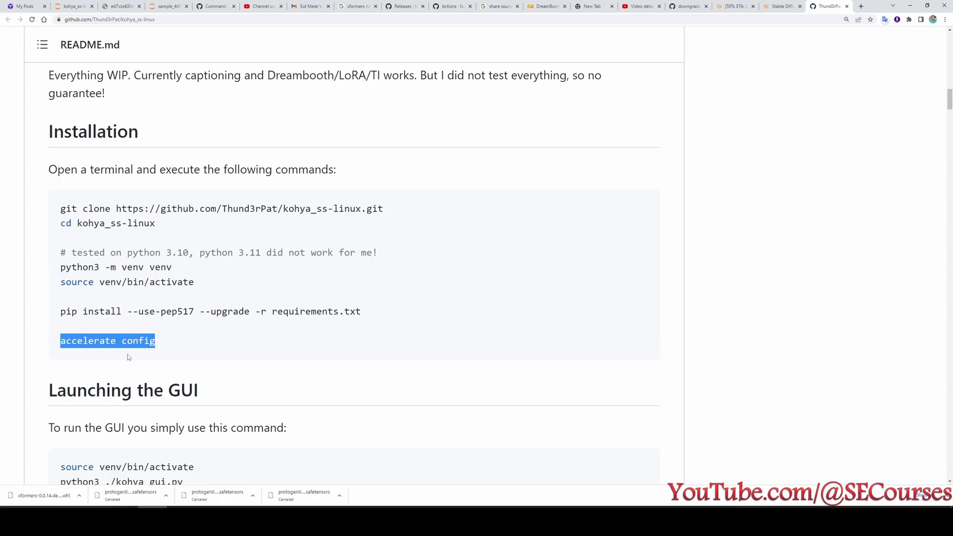
{"action": "left_click", "coordinate": [77, 5]}
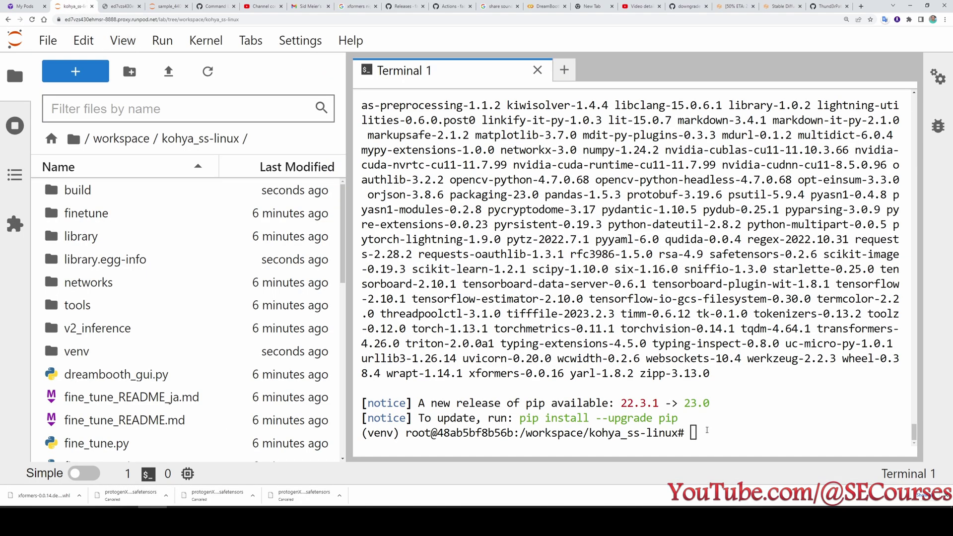
Run accelerate config choosing This machine, no distributed training and no CPU-only training.
{"action": "key", "text": "ctrl+v"}
{"action": "key", "text": "Return"}
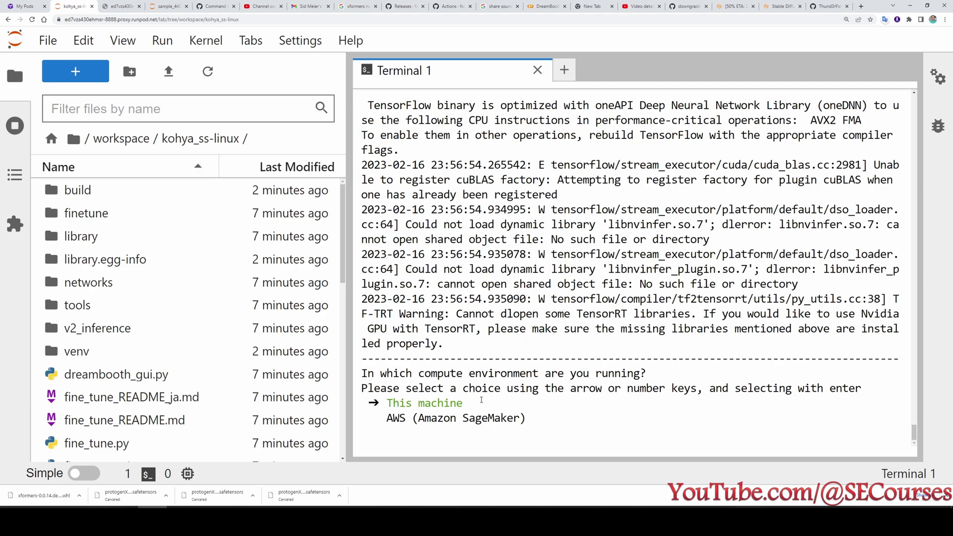
{"action": "key", "text": "Return"}
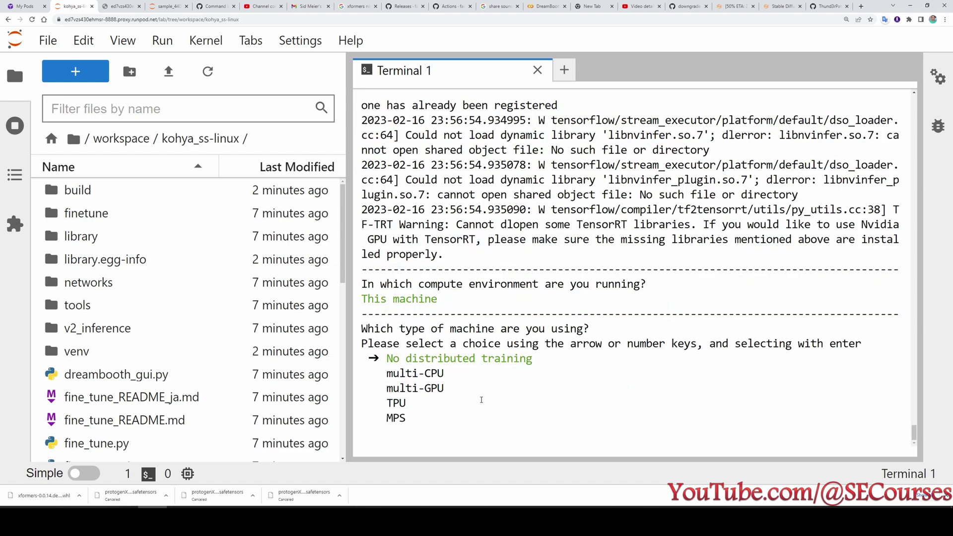
{"action": "key", "text": "Return"}
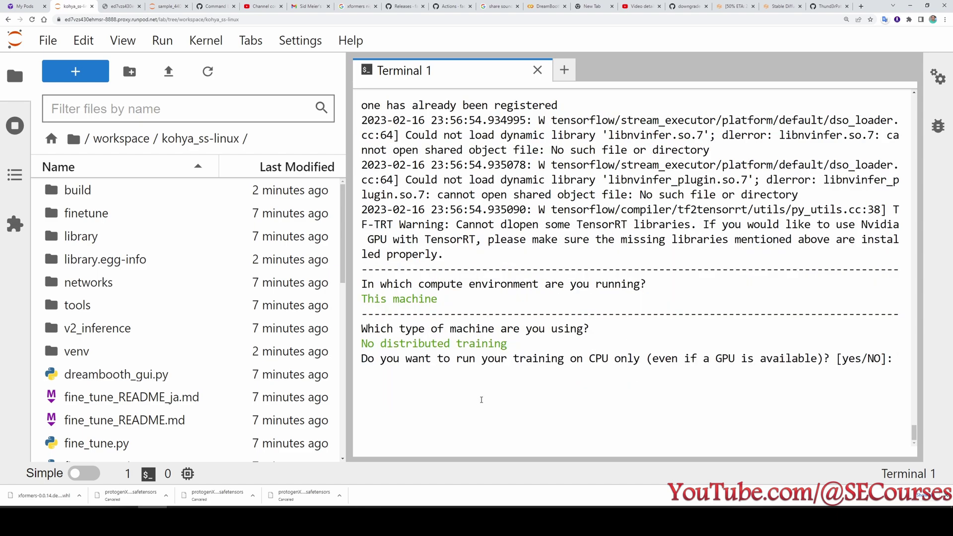
{"action": "type", "text": "NO"}
{"action": "key", "text": "Return"}
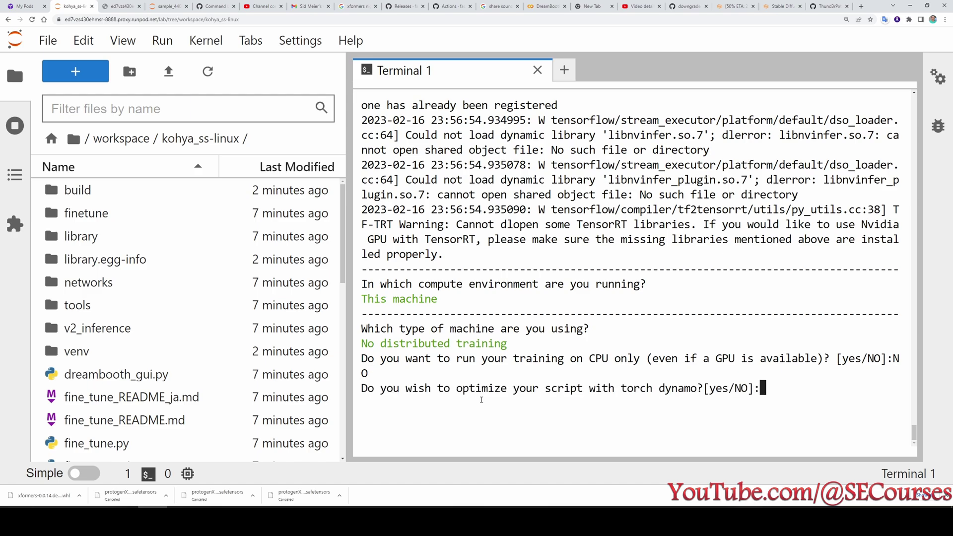
Decline torch dynamo and DeepSpeed, use all GPUs, and save with fp16 mixed precision.
{"action": "key", "text": "ctrl+minus"}
{"action": "type", "text": "NO"}
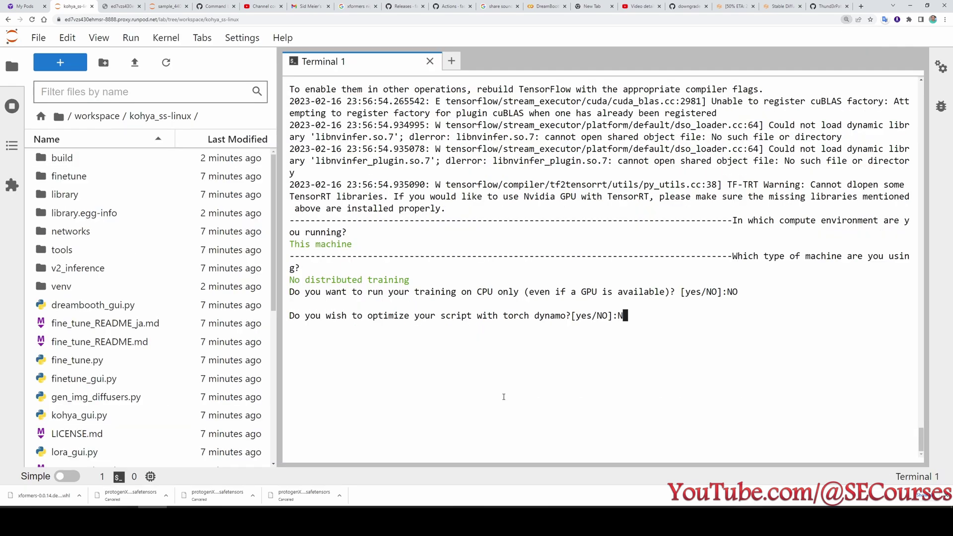
{"action": "key", "text": "Return"}
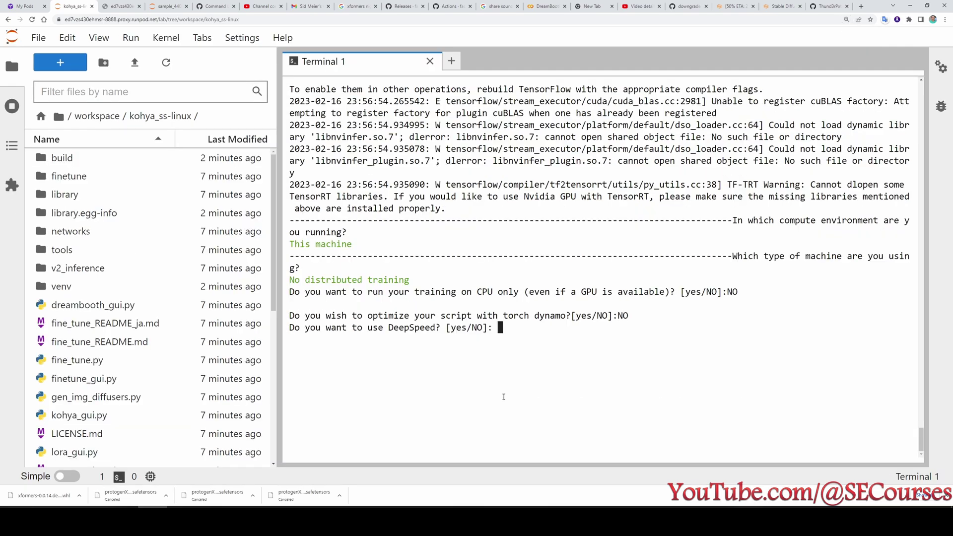
{"action": "type", "text": "NO"}
{"action": "key", "text": "Return"}
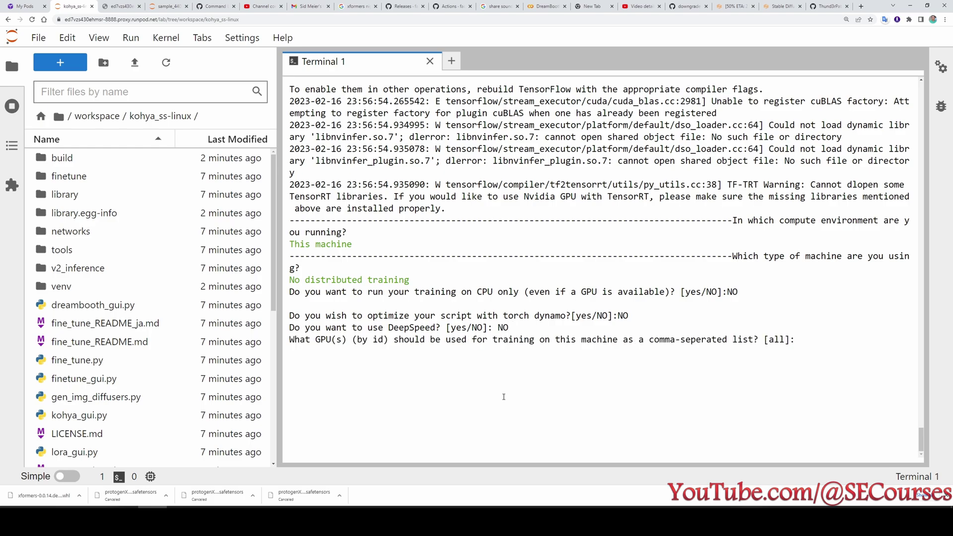
{"action": "type", "text": "A"}
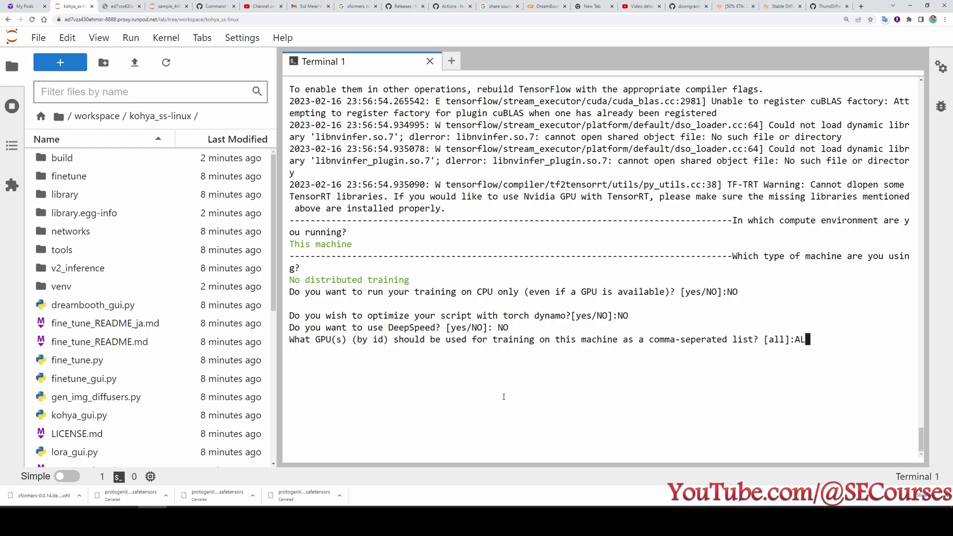
{"action": "type", "text": "ll"}
{"action": "key", "text": "Return"}
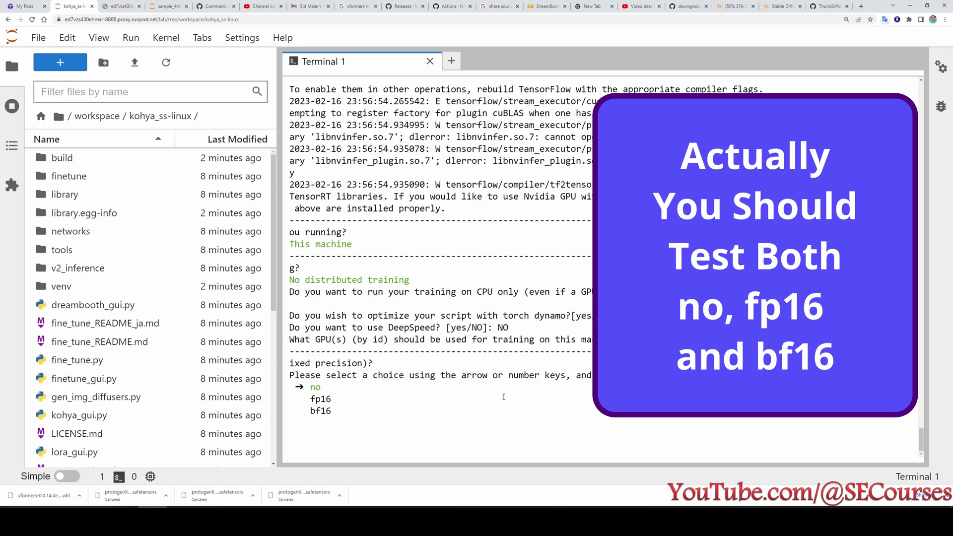
{"action": "key", "text": "Down"}
{"action": "key", "text": "Return"}
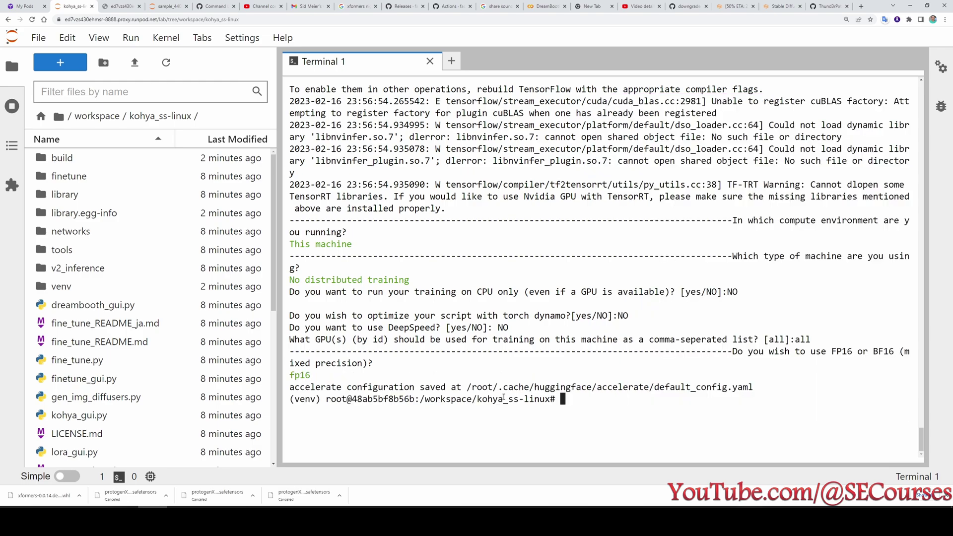
{"action": "left_click", "coordinate": [828, 6]}
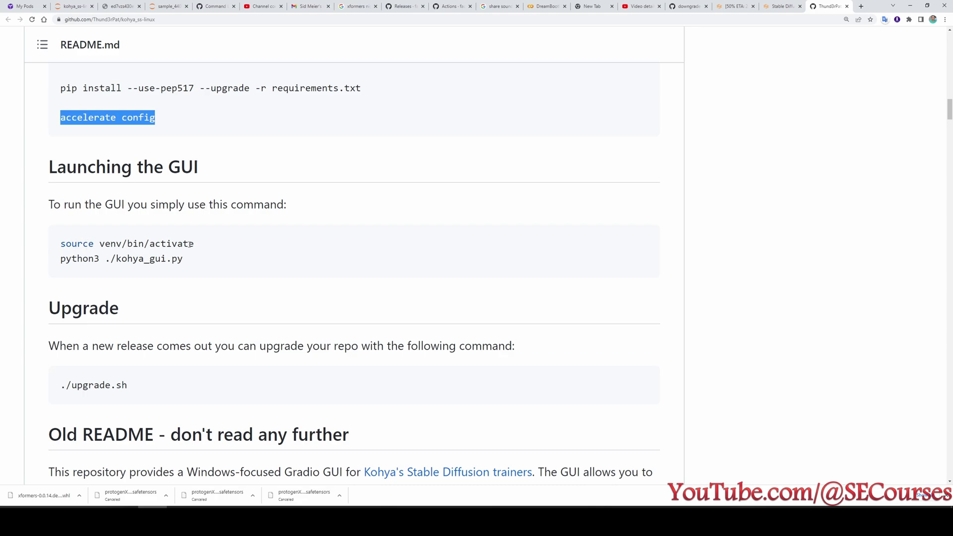
Launch python3 ./kohya_gui.py in Terminal 1 and highlight its local URL 127.0.0.1:7860.
{"action": "left_click_drag", "start_coordinate": [197, 244], "coordinate": [42, 246]}
{"action": "key", "text": "ctrl+c"}
{"action": "left_click_drag", "start_coordinate": [183, 258], "coordinate": [58, 266]}
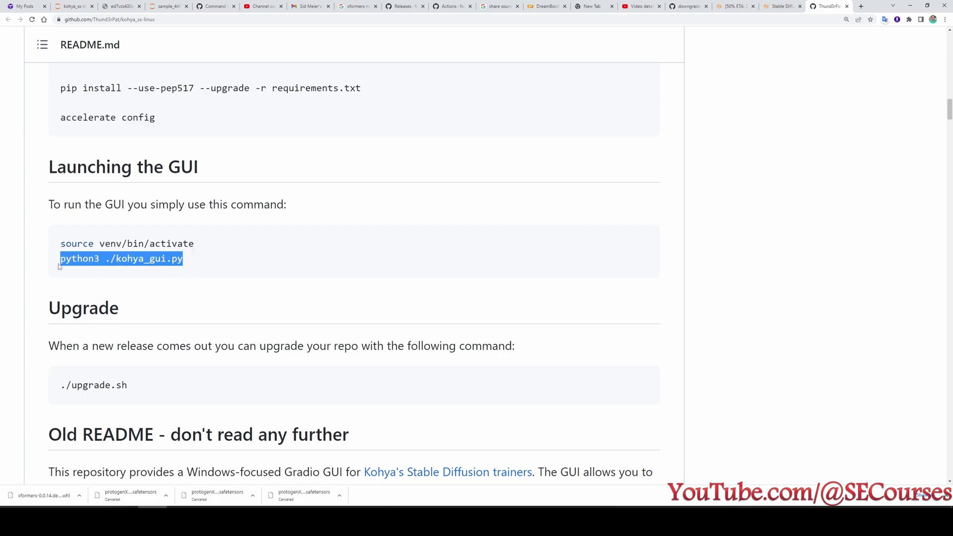
{"action": "left_click", "coordinate": [71, 6]}
{"action": "key", "text": "ctrl+v"}
{"action": "key", "text": "Return"}
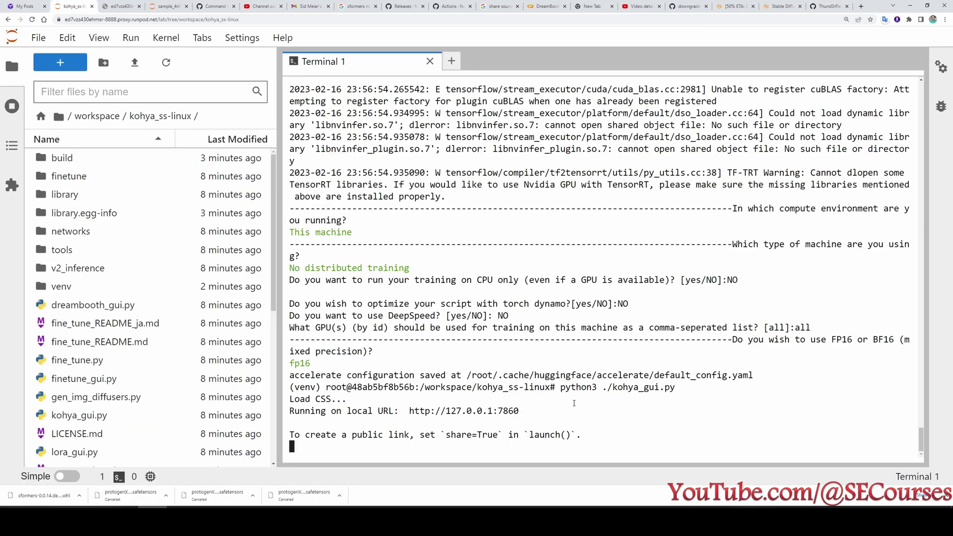
{"action": "left_click_drag", "start_coordinate": [525, 411], "coordinate": [409, 412]}
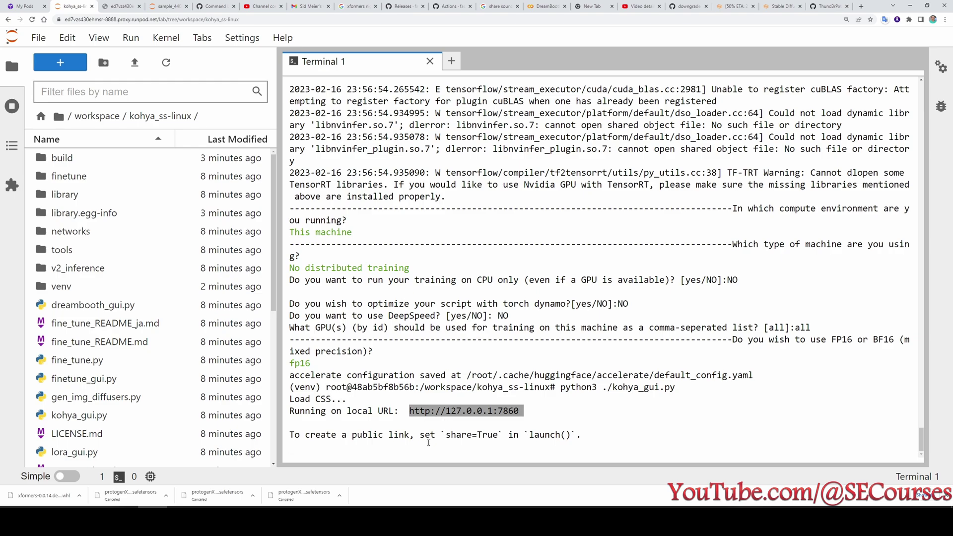
{"action": "scroll", "coordinate": [138, 376], "scroll_direction": "down", "scroll_amount": 2}
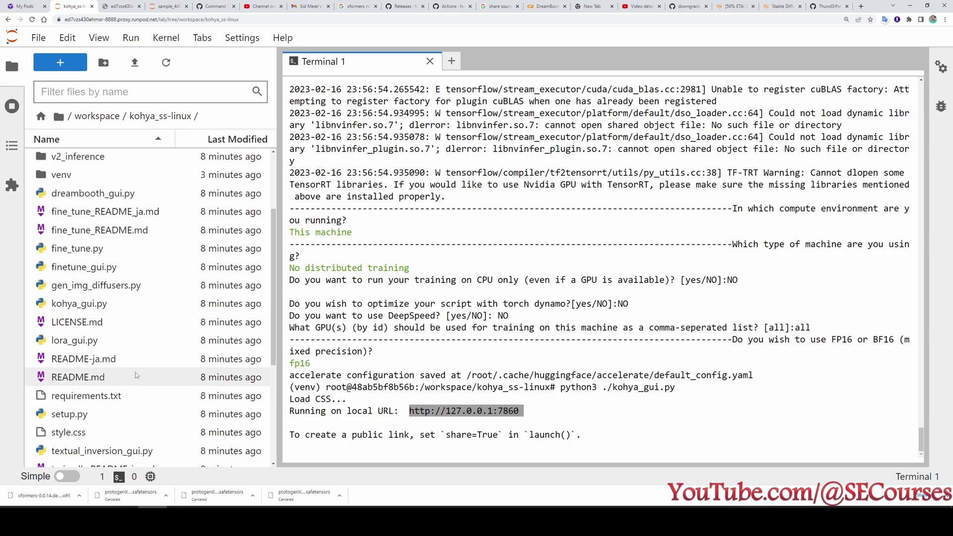
{"action": "scroll", "coordinate": [149, 332], "scroll_direction": "down", "scroll_amount": 3}
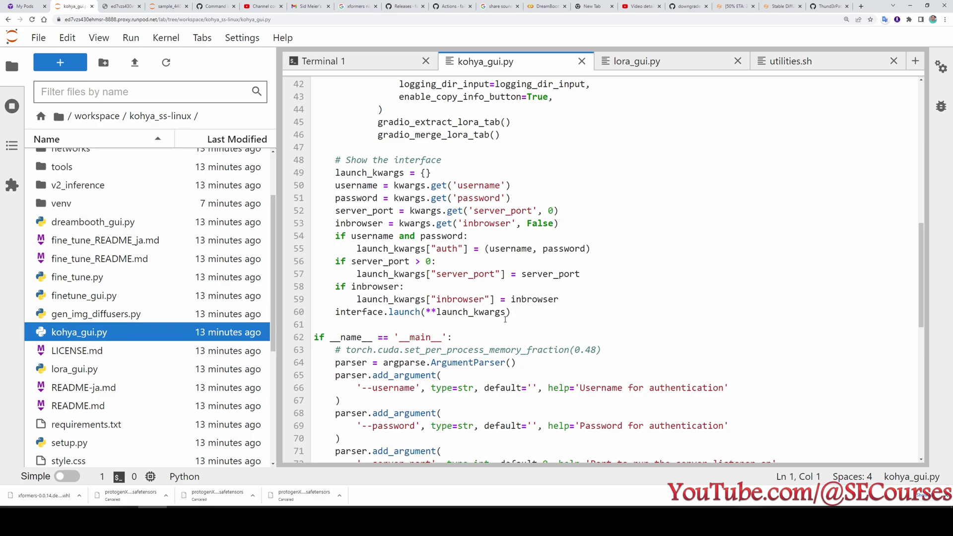
Add share=True to the interface.launch call on line 60 of kohya_gui.py and save.
{"action": "scroll", "coordinate": [423, 312], "scroll_direction": "down", "scroll_amount": 1}
{"action": "left_click_drag", "start_coordinate": [354, 275], "coordinate": [418, 274]}
{"action": "left_click", "coordinate": [505, 275]}
{"action": "type", "text": ",share=True"}
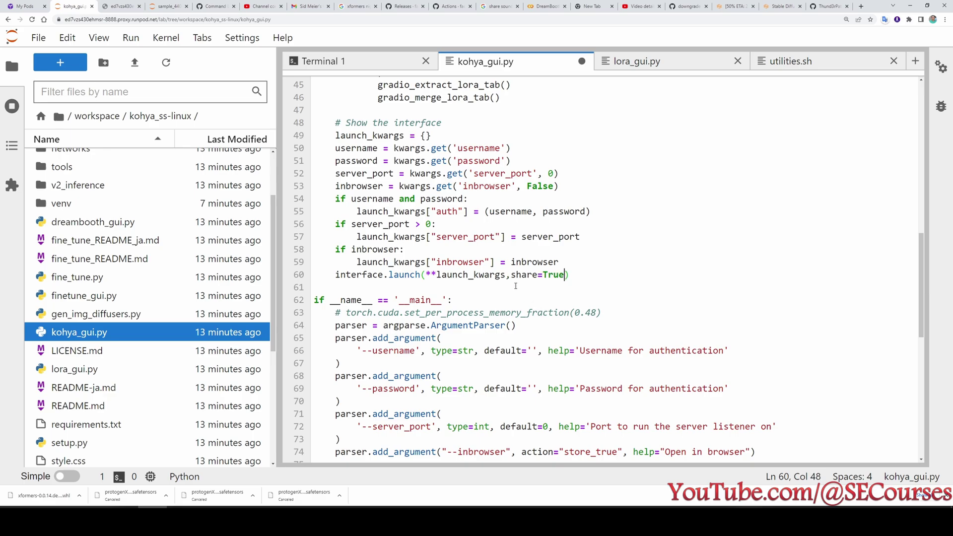
{"action": "left_click", "coordinate": [533, 275]}
{"action": "key", "text": "ctrl+s"}
In a second terminal, activate the venv and run python3 ./kohya_gui.py.
{"action": "left_click", "coordinate": [12, 108]}
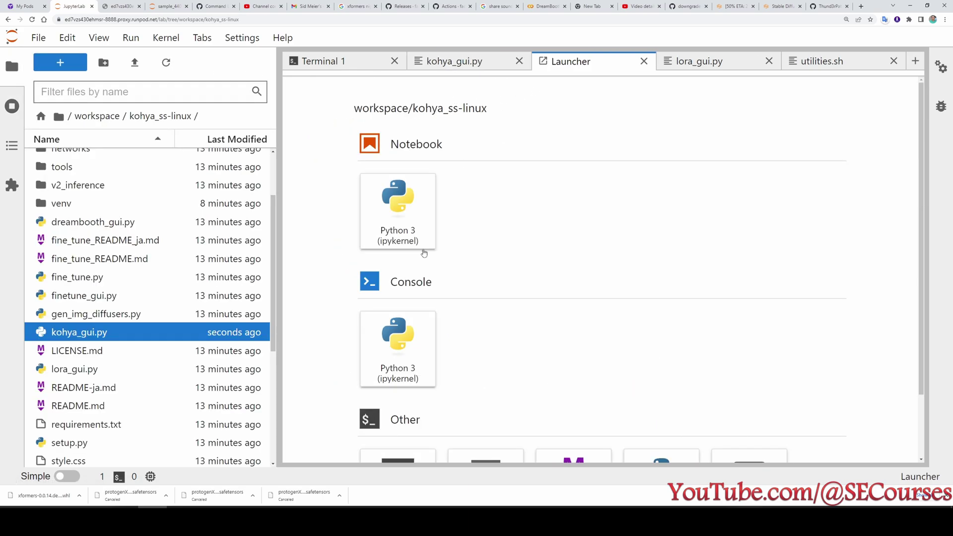
{"action": "scroll", "coordinate": [423, 254], "scroll_direction": "down", "scroll_amount": 3}
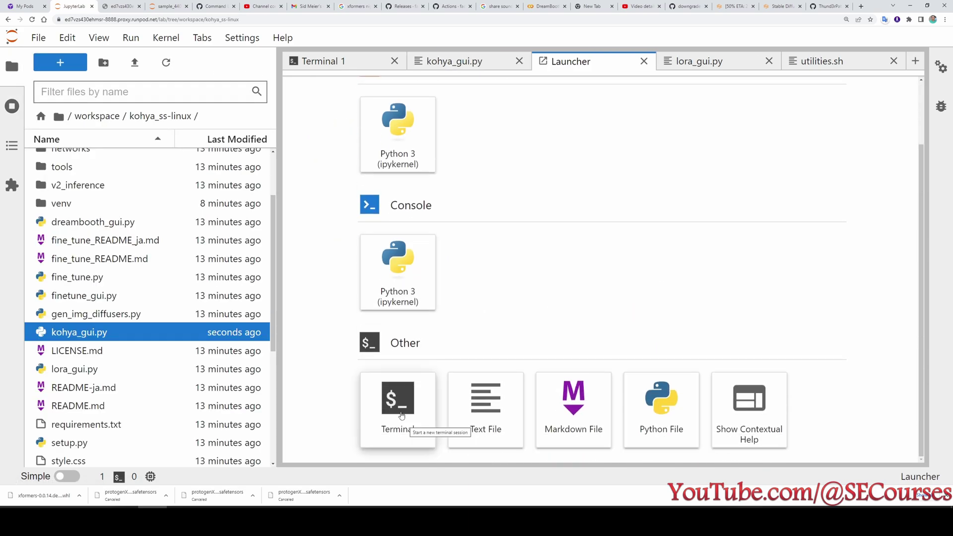
{"action": "left_click", "coordinate": [402, 415]}
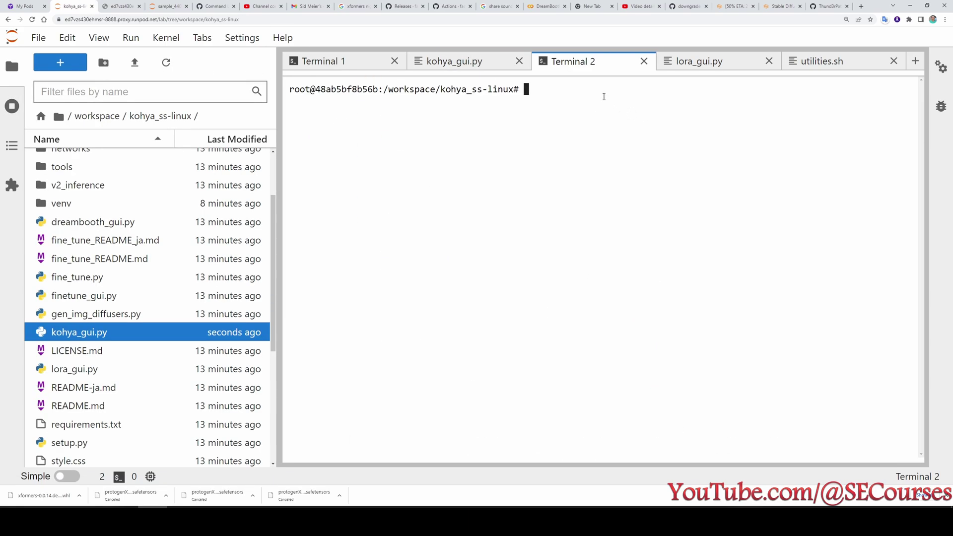
{"action": "key", "text": "ctrl+v"}
{"action": "key", "text": "Return"}
{"action": "key", "text": "ctrl+9"}
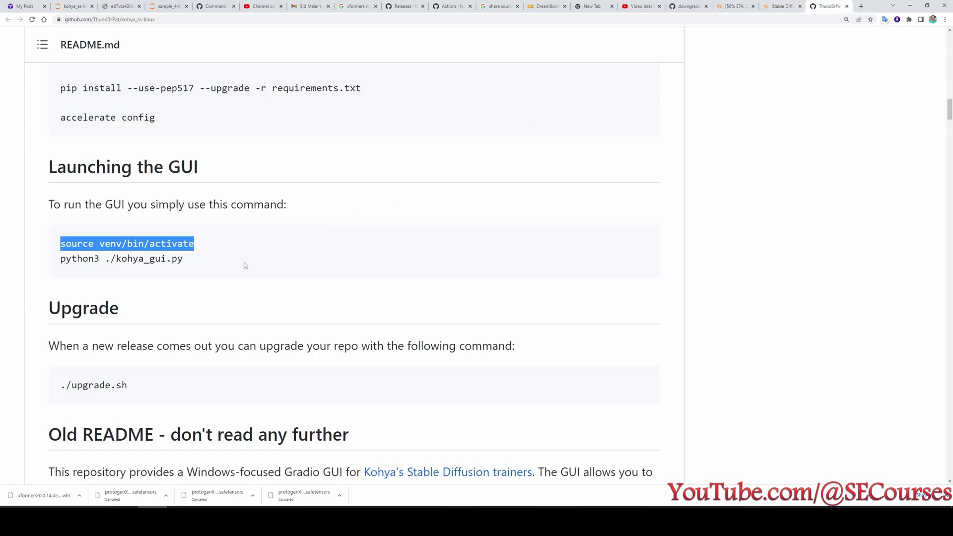
{"action": "left_click_drag", "start_coordinate": [246, 265], "coordinate": [60, 258]}
{"action": "key", "text": "ctrl+c"}
{"action": "key", "text": "ctrl+2"}
{"action": "key", "text": "ctrl+v"}
{"action": "key", "text": "Return"}
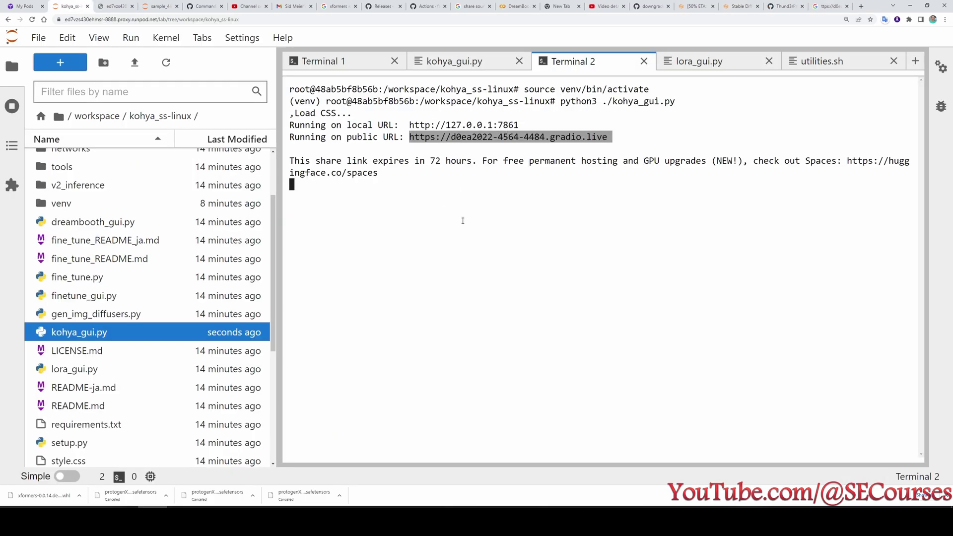
Load the public gradio.live Kohya GUI link in a new browser tab.
{"action": "key", "text": "ctrl+t"}
{"action": "key", "text": "ctrl+v"}
{"action": "key", "text": "Return"}
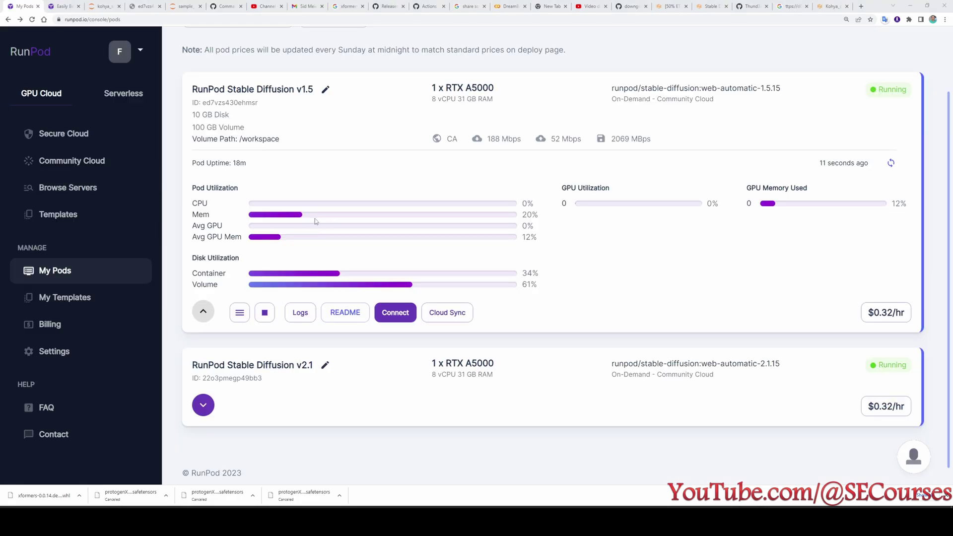
Stop both the v1.5 and v2.1 Stable Diffusion pods.
{"action": "left_click", "coordinate": [268, 318]}
{"action": "key", "text": "Return"}
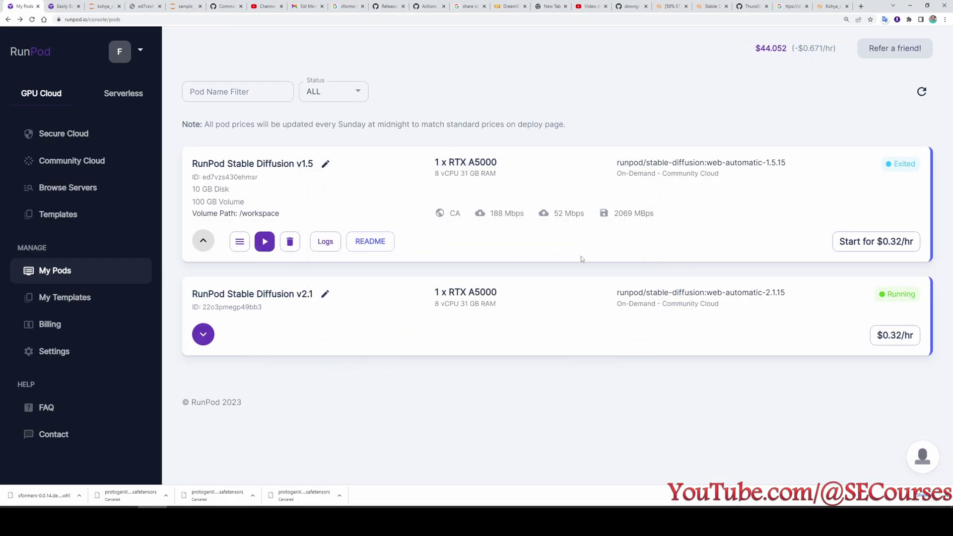
{"action": "left_click", "coordinate": [203, 335]}
{"action": "scroll", "coordinate": [208, 337], "scroll_direction": "down", "scroll_amount": 3}
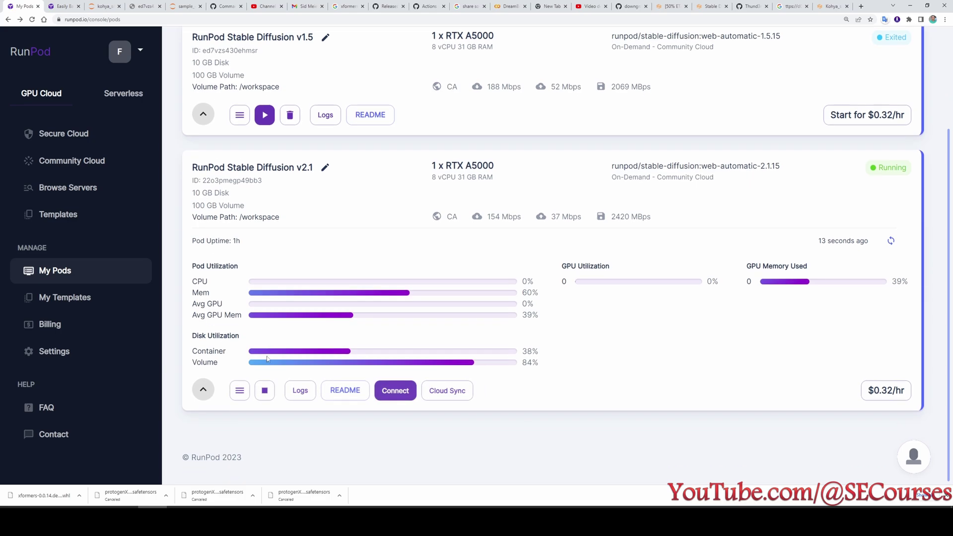
{"action": "left_click", "coordinate": [265, 391]}
{"action": "key", "text": "Return"}
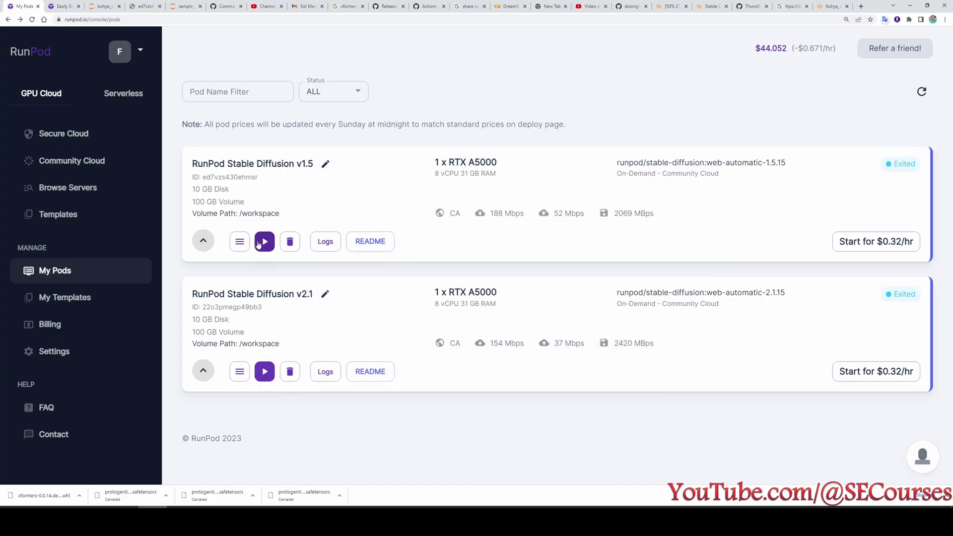
Restart the v1.5 pod with 0 GPUs at $0.160 per hour.
{"action": "left_click", "coordinate": [240, 249]}
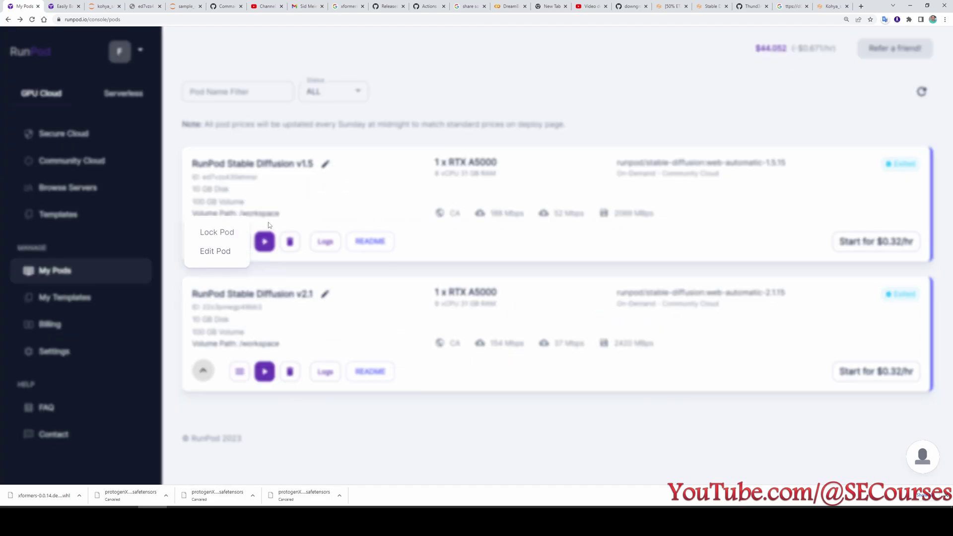
{"action": "left_click", "coordinate": [268, 226]}
{"action": "left_click", "coordinate": [266, 244]}
{"action": "left_click", "coordinate": [365, 220]}
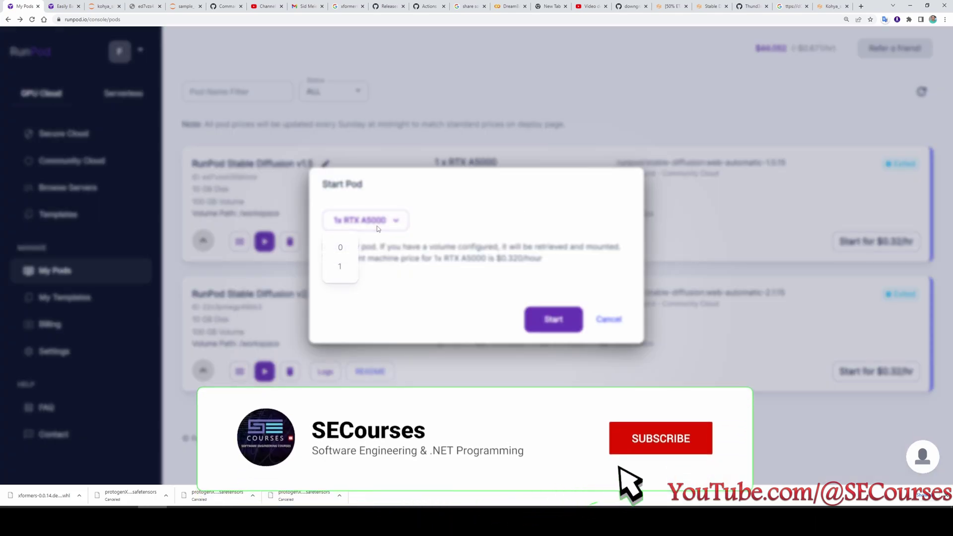
{"action": "left_click", "coordinate": [340, 248]}
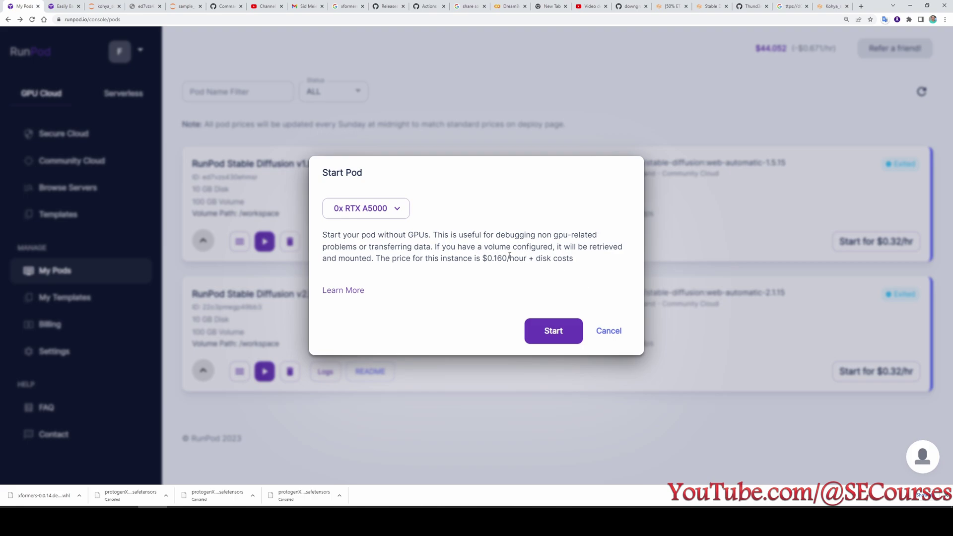
{"action": "left_click_drag", "start_coordinate": [582, 263], "coordinate": [507, 258]}
{"action": "left_click", "coordinate": [492, 260]}
{"action": "left_click", "coordinate": [511, 258]}
{"action": "left_click", "coordinate": [554, 333]}
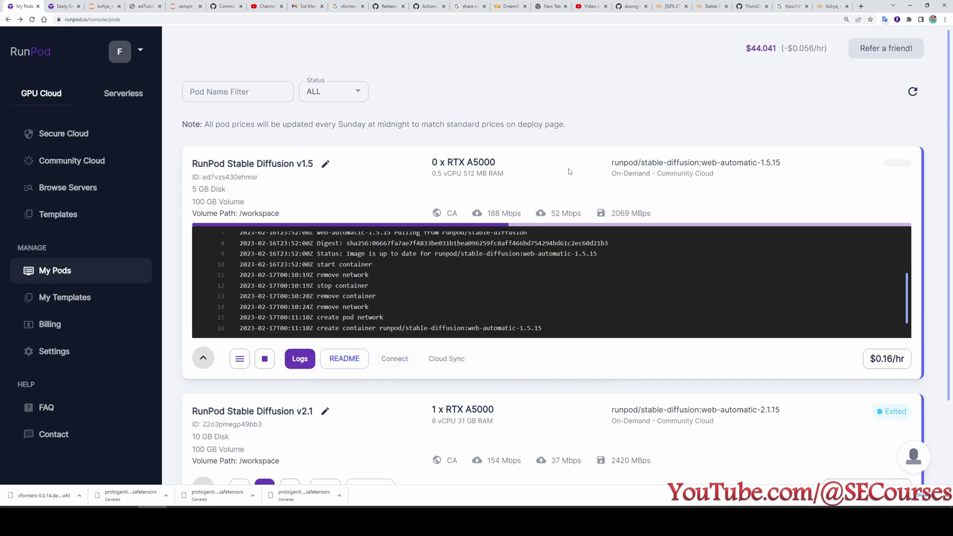
Stop the CPU-only Stable Diffusion v1.5 pod.
{"action": "left_click", "coordinate": [265, 359]}
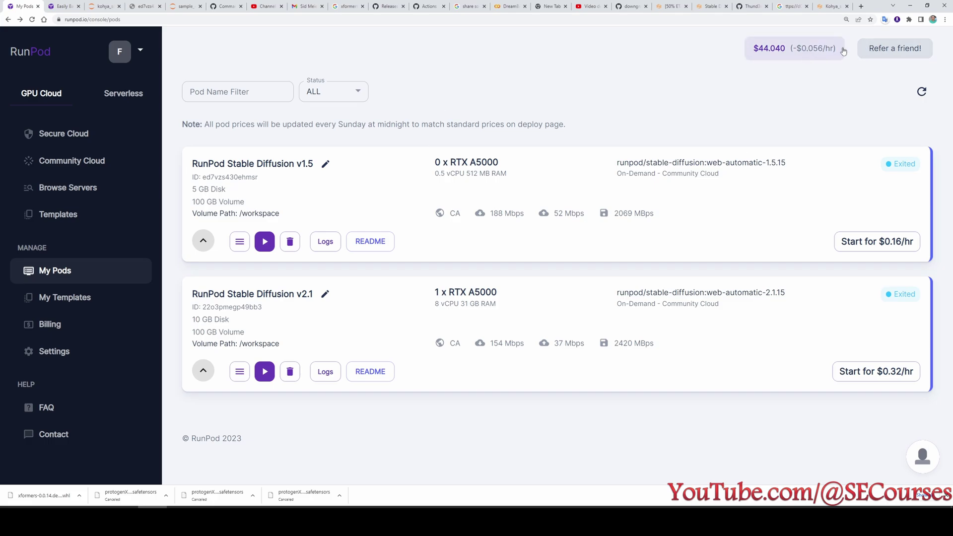
Permanently terminate the v2.1 pod and check the billing details.
{"action": "left_click", "coordinate": [290, 372]}
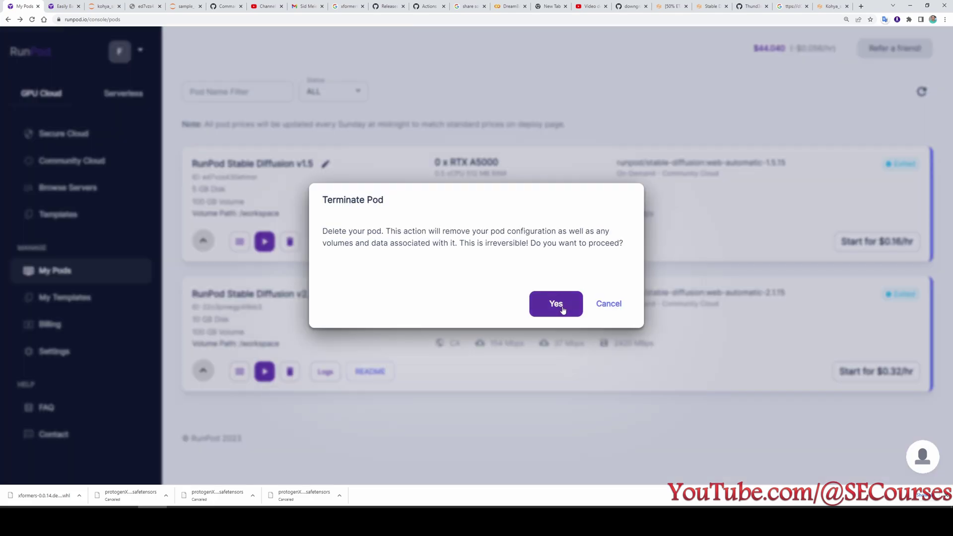
{"action": "left_click", "coordinate": [549, 304]}
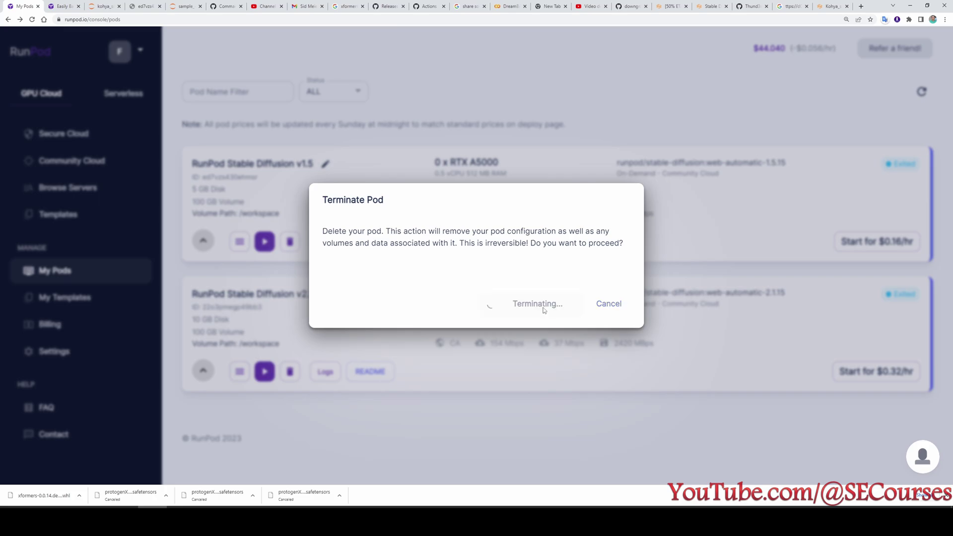
{"action": "left_click", "coordinate": [794, 53]}
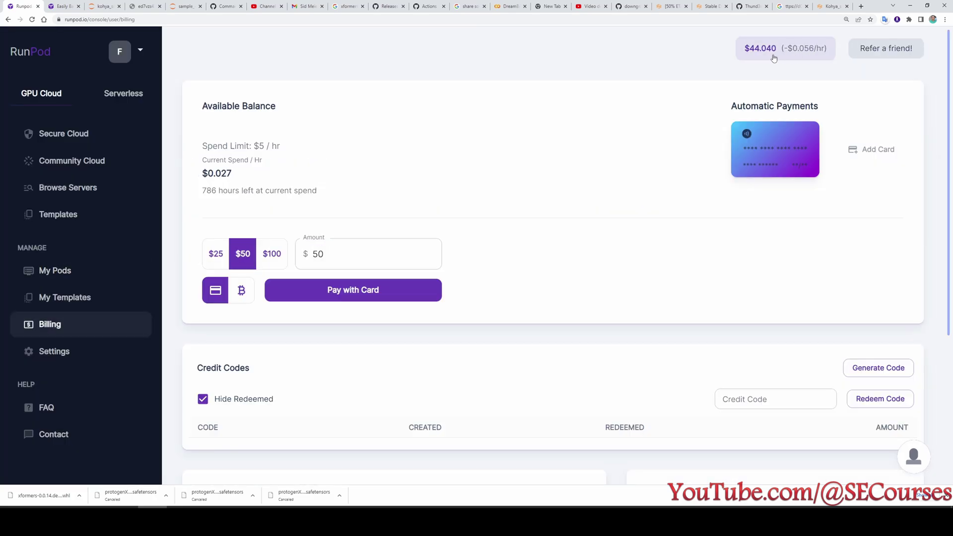
{"action": "left_click", "coordinate": [55, 270]}
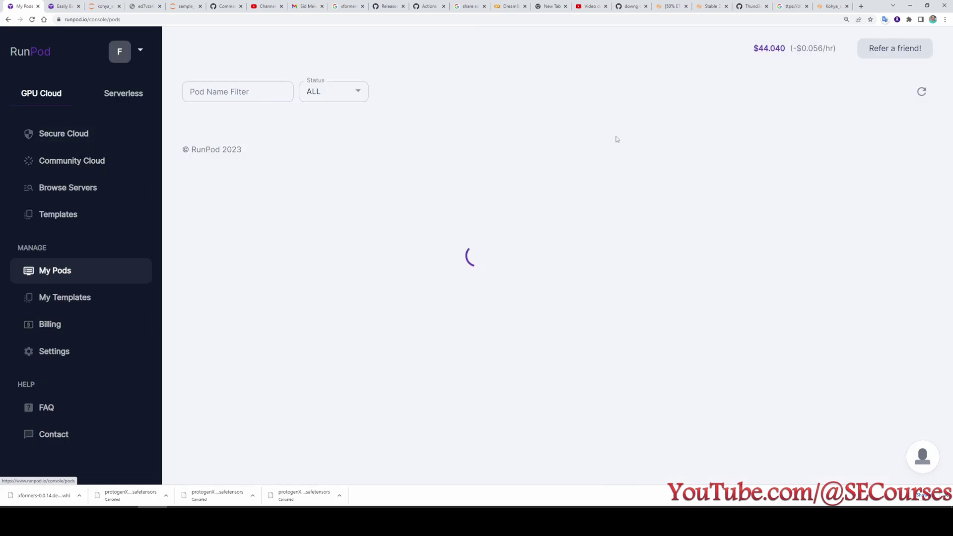
Reload the pod list, expand the v1.5 pod's details and begin terminating the exited pod.
{"action": "left_click", "coordinate": [42, 43]}
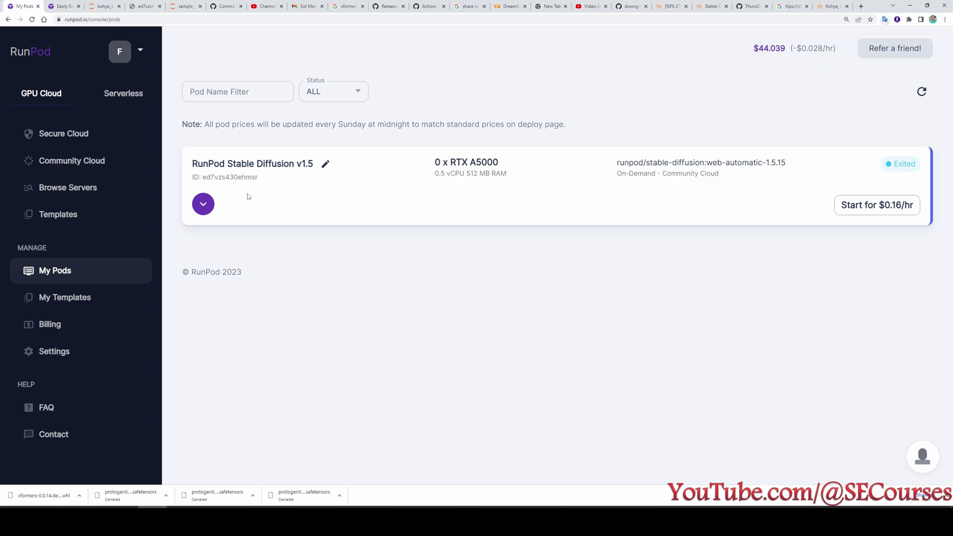
{"action": "left_click", "coordinate": [199, 201]}
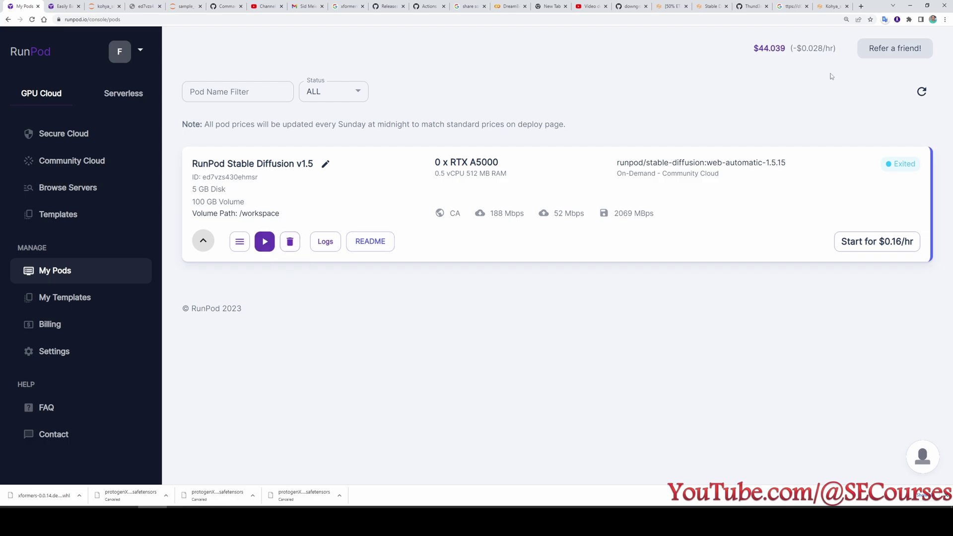
{"action": "left_click", "coordinate": [290, 242]}
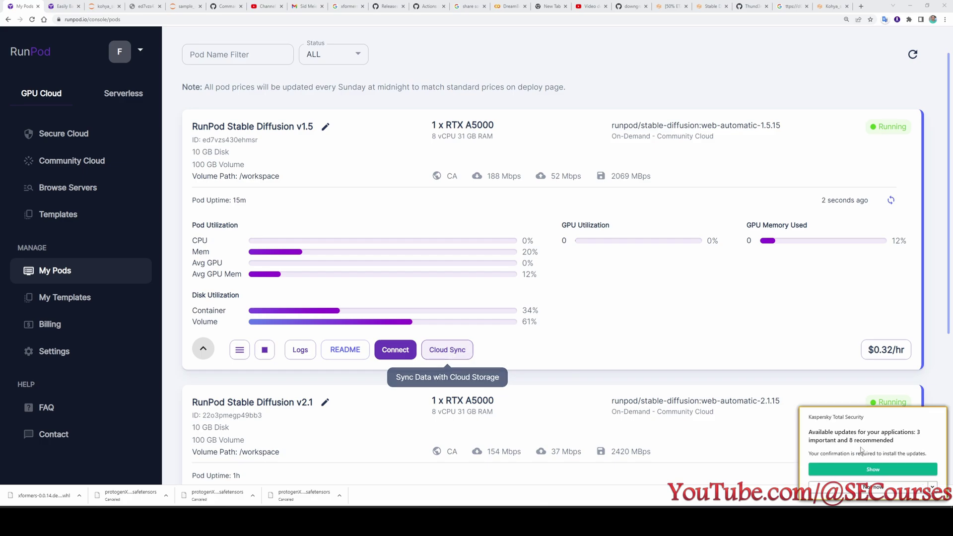
View the pod's Cloud Sync storage options, then switch to the Backblaze B2 backup blog tab.
{"action": "left_click", "coordinate": [451, 352]}
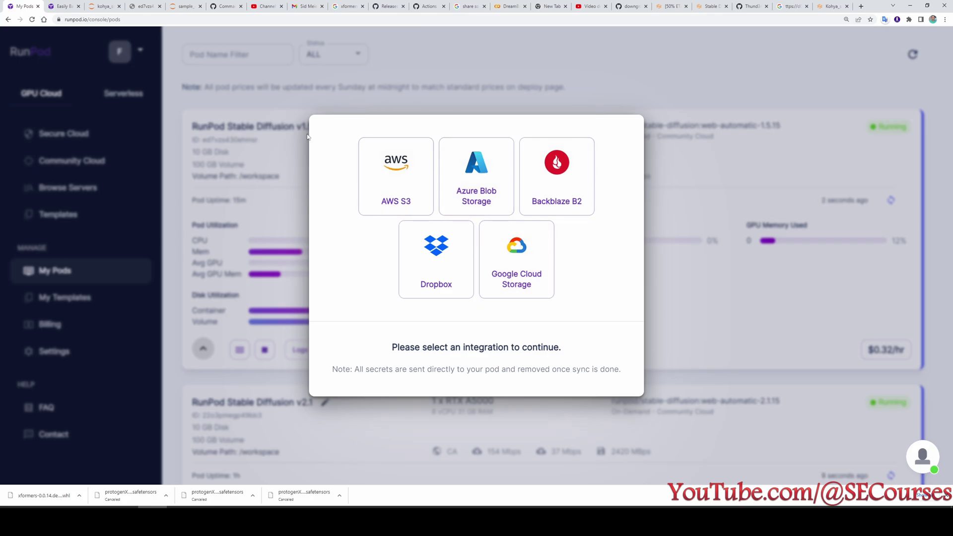
{"action": "key", "text": "ctrl+Tab"}
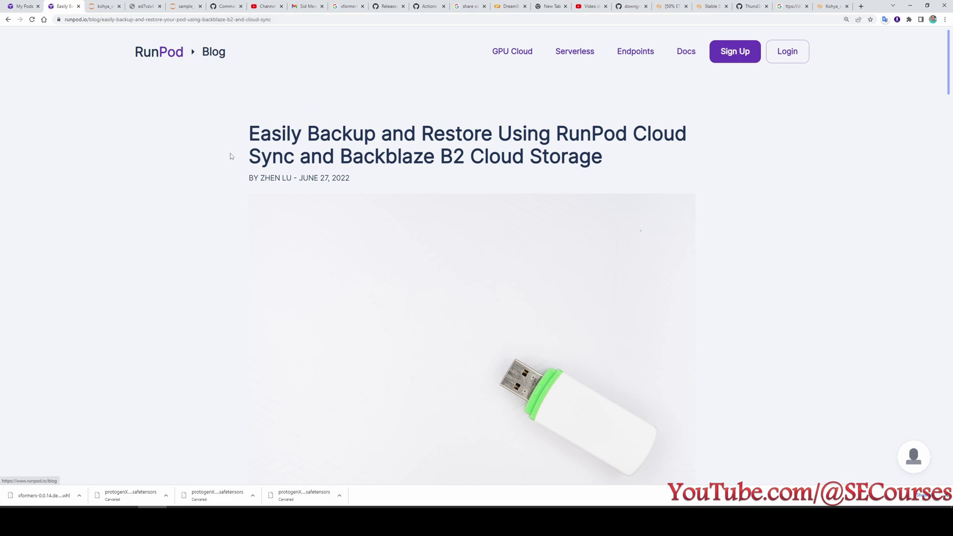
Read through the Cloud Sync and Backblaze B2 backup article, then bring the YouTube window forward.
{"action": "scroll", "coordinate": [251, 188], "scroll_direction": "down", "scroll_amount": 2}
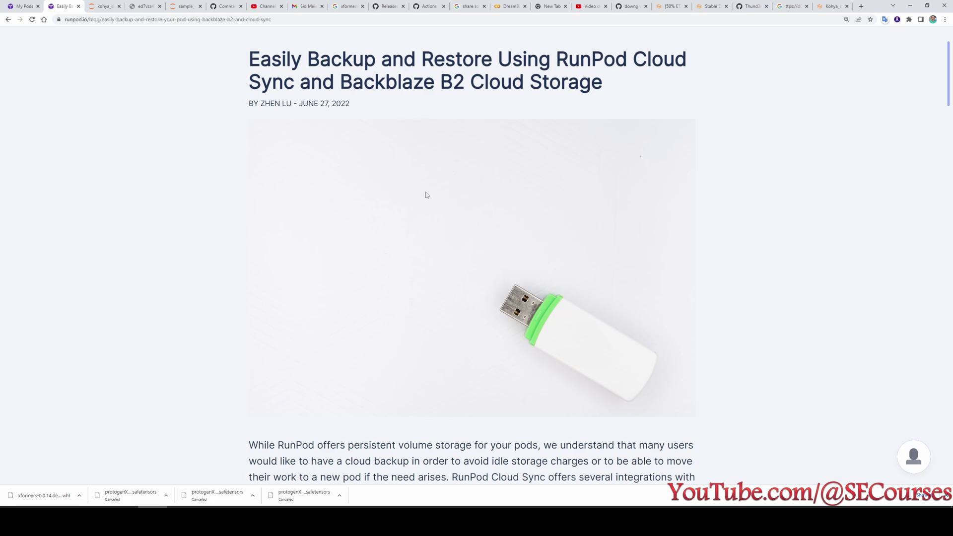
{"action": "scroll", "coordinate": [425, 195], "scroll_direction": "down", "scroll_amount": 8}
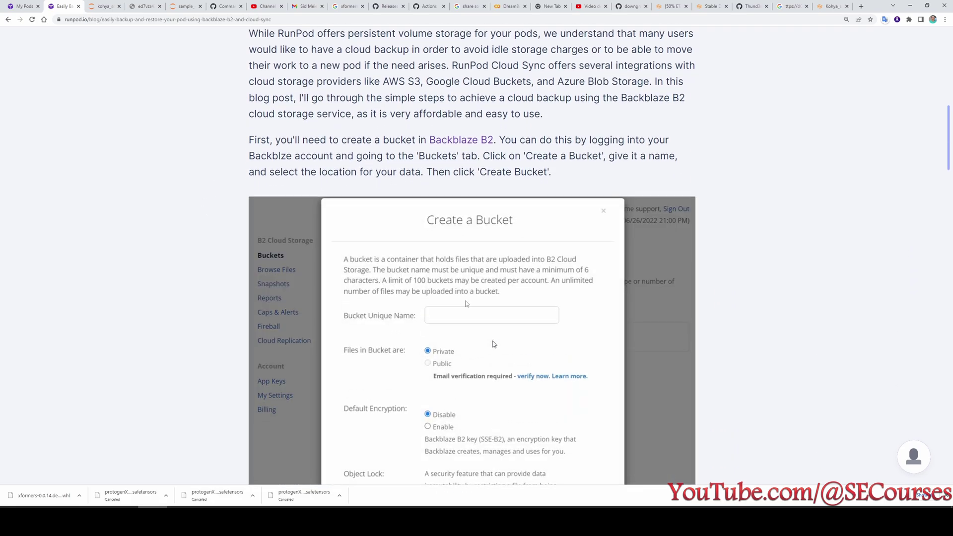
{"action": "scroll", "coordinate": [494, 344], "scroll_direction": "down", "scroll_amount": 3}
{"action": "scroll", "coordinate": [494, 344], "scroll_direction": "up", "scroll_amount": 2}
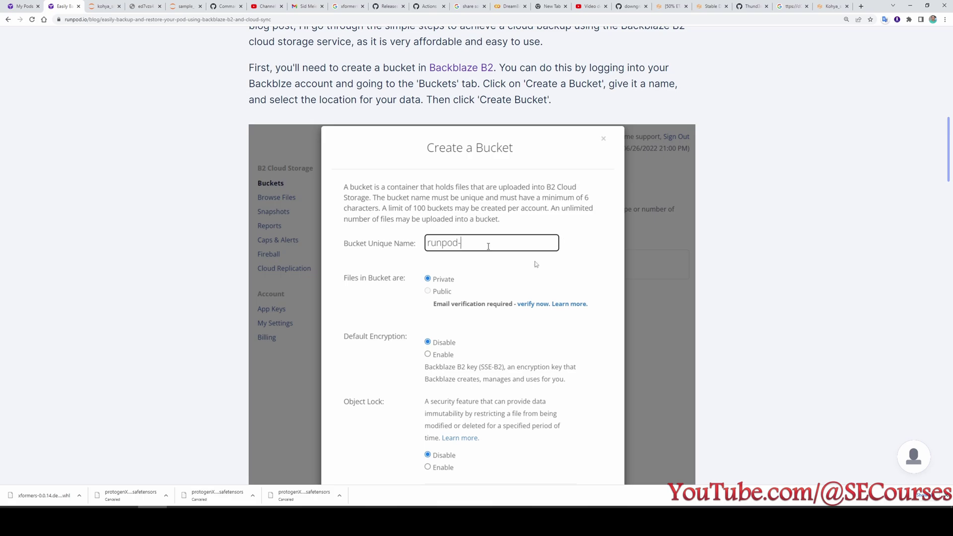
{"action": "scroll", "coordinate": [479, 211], "scroll_direction": "down", "scroll_amount": 2}
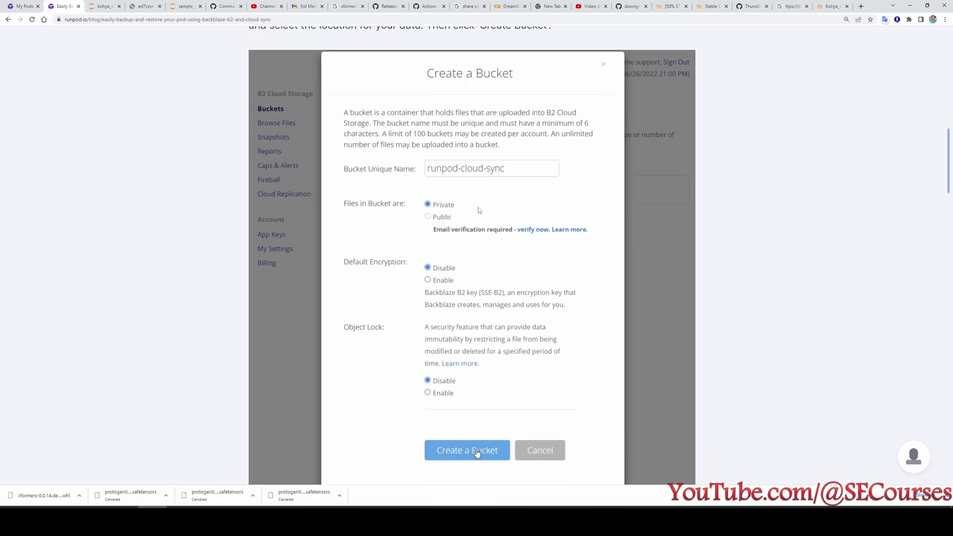
{"action": "scroll", "coordinate": [479, 211], "scroll_direction": "down", "scroll_amount": 9}
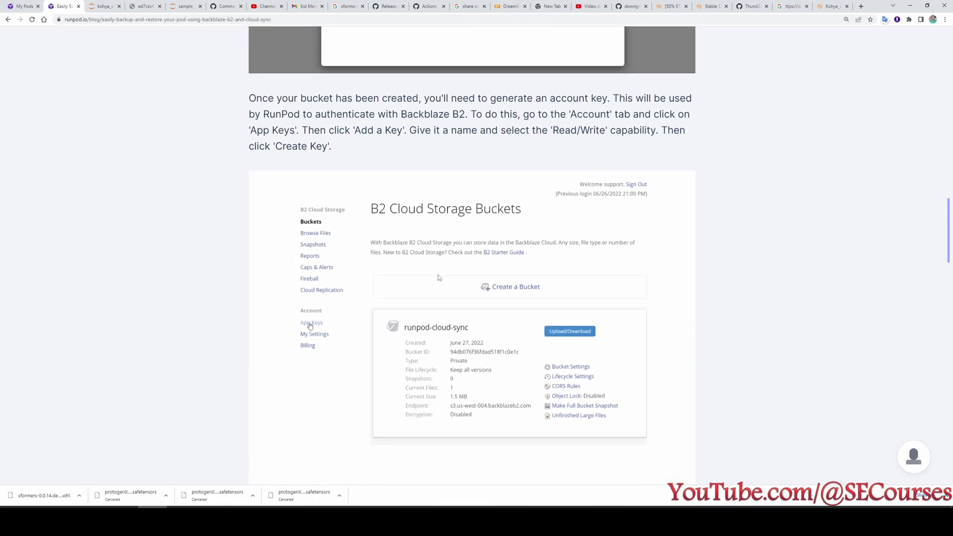
{"action": "scroll", "coordinate": [438, 278], "scroll_direction": "down", "scroll_amount": 2}
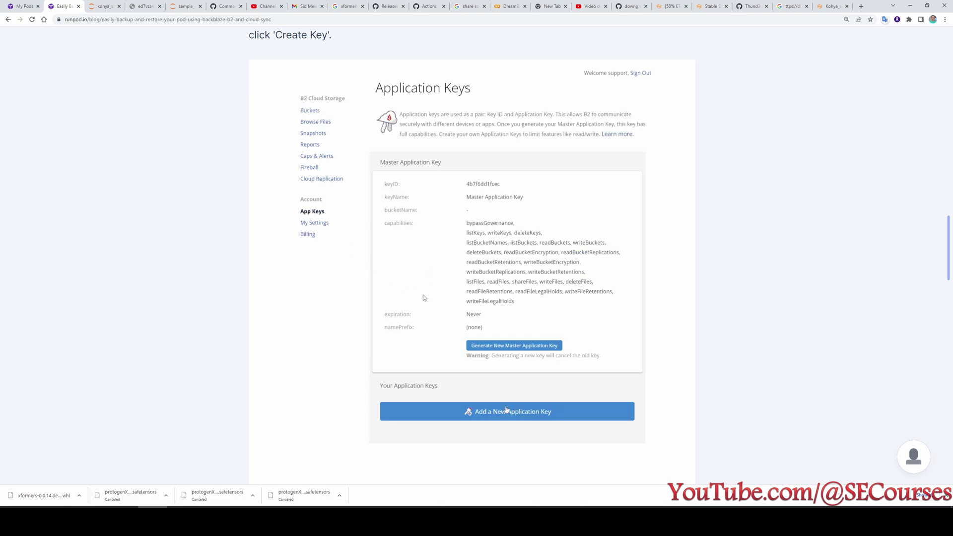
{"action": "scroll", "coordinate": [397, 313], "scroll_direction": "down", "scroll_amount": 2}
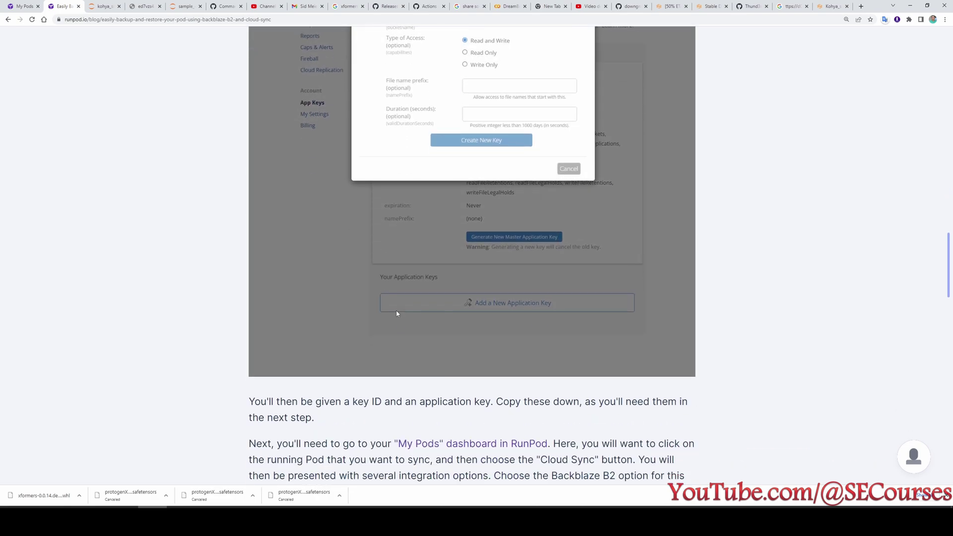
{"action": "scroll", "coordinate": [397, 314], "scroll_direction": "down", "scroll_amount": 5}
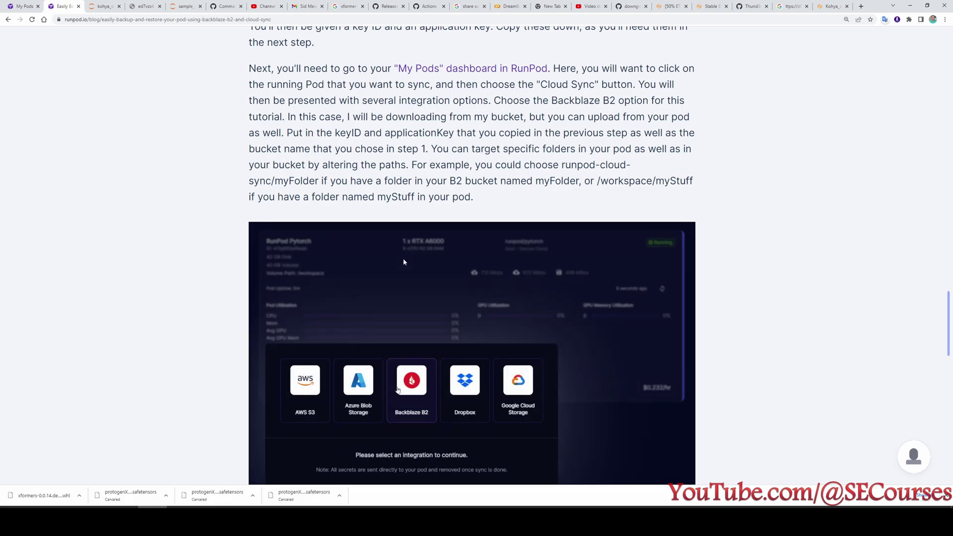
{"action": "scroll", "coordinate": [497, 298], "scroll_direction": "up", "scroll_amount": 7}
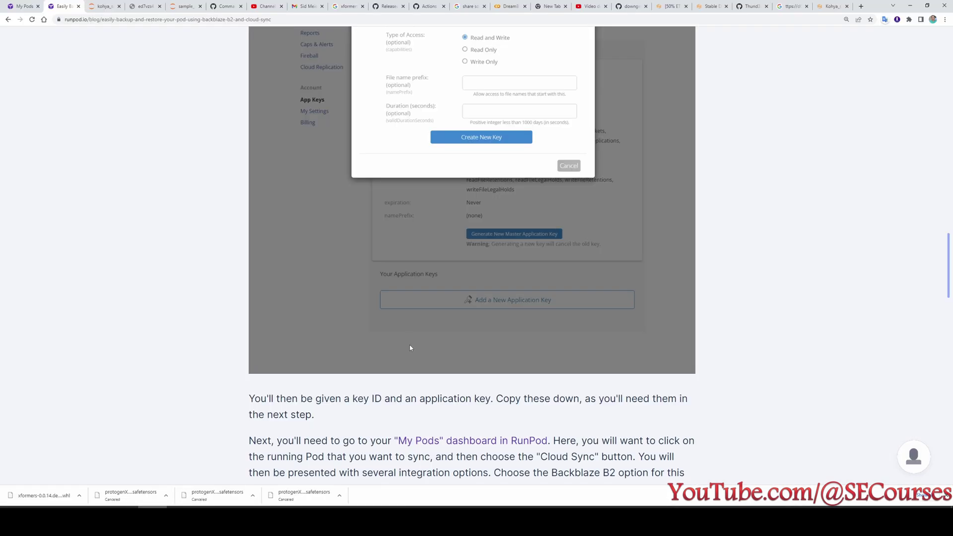
{"action": "scroll", "coordinate": [410, 347], "scroll_direction": "up", "scroll_amount": 6}
{"action": "scroll", "coordinate": [352, 318], "scroll_direction": "up", "scroll_amount": 15}
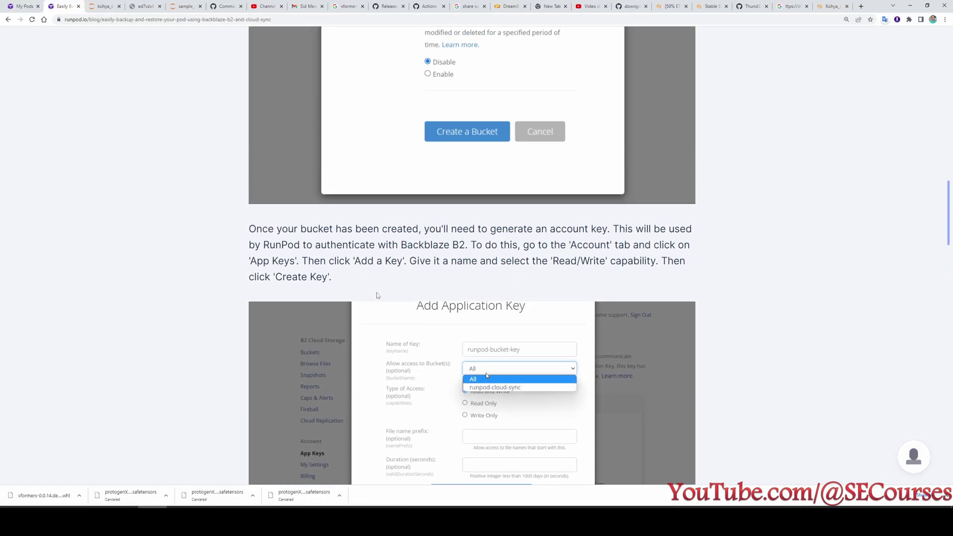
{"action": "scroll", "coordinate": [352, 319], "scroll_direction": "up", "scroll_amount": 6}
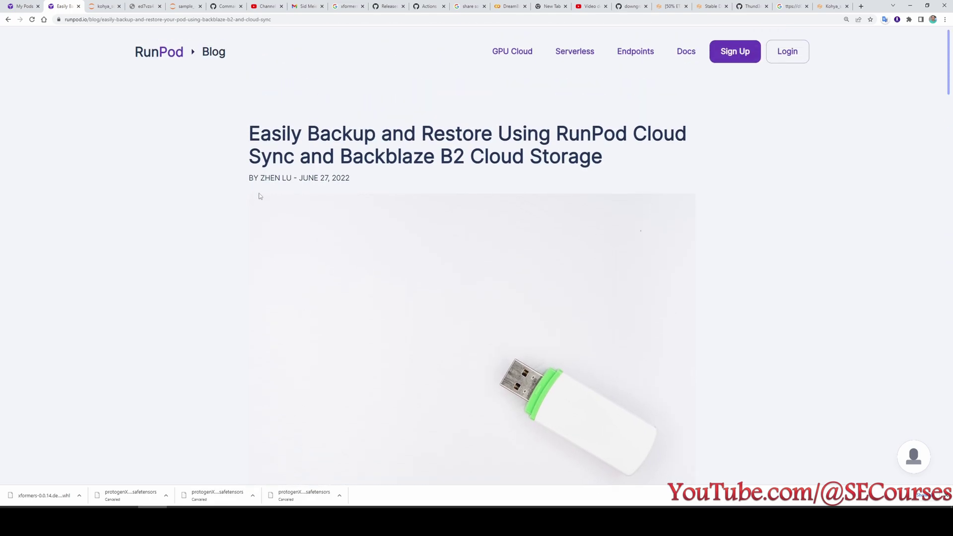
{"action": "scroll", "coordinate": [392, 289], "scroll_direction": "down", "scroll_amount": 2}
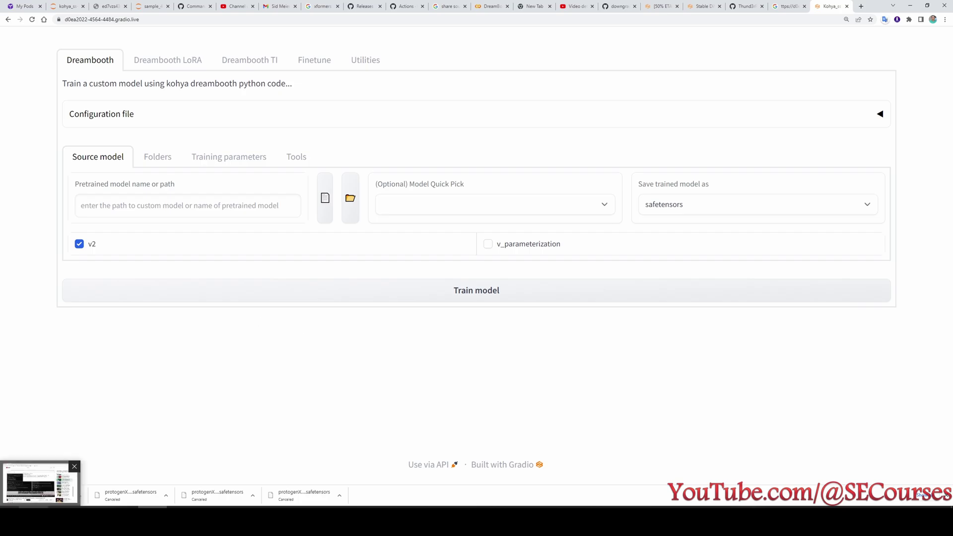
{"action": "left_click", "coordinate": [79, 450]}
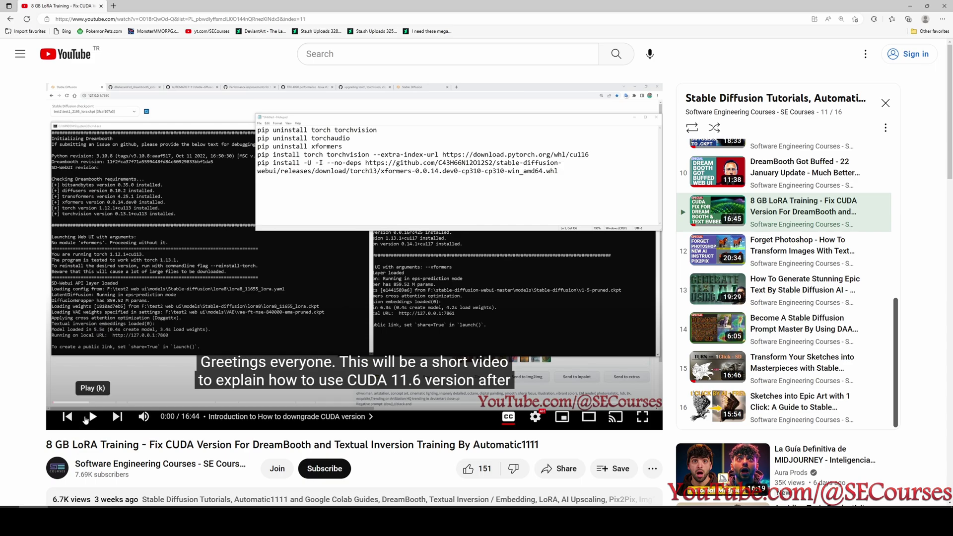
Go to the video creator's SE Courses channel and show its About description.
{"action": "scroll", "coordinate": [89, 420], "scroll_direction": "down", "scroll_amount": 3}
{"action": "scroll", "coordinate": [60, 407], "scroll_direction": "up", "scroll_amount": 2}
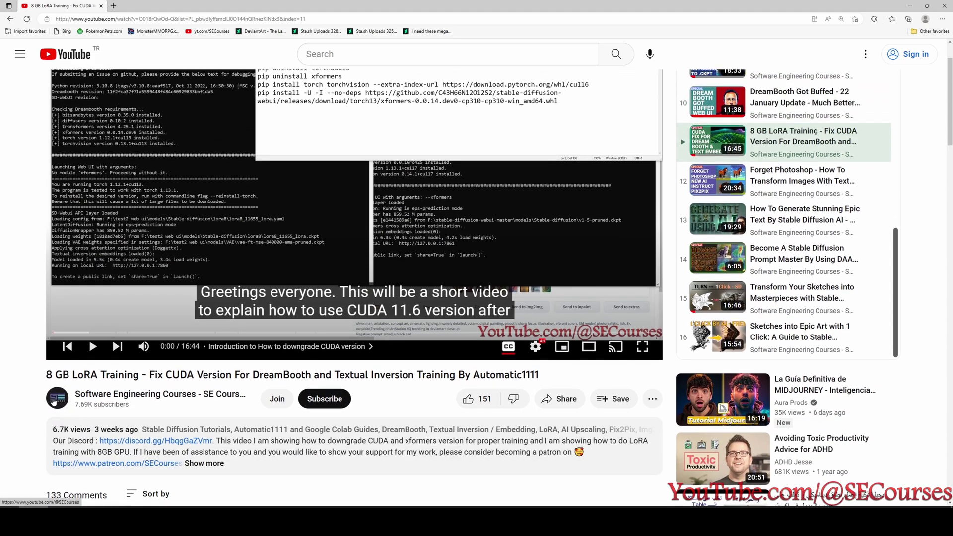
{"action": "left_click", "coordinate": [54, 401]}
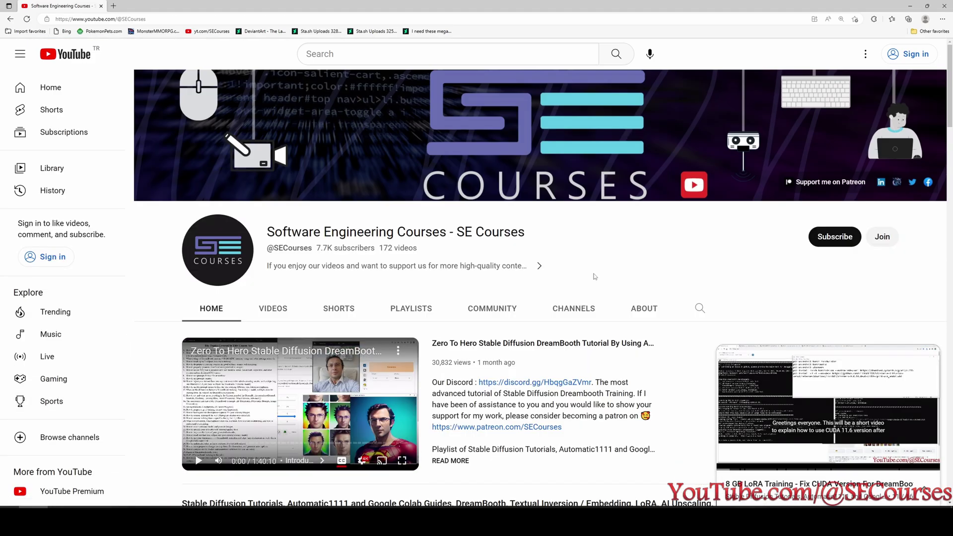
{"action": "left_click", "coordinate": [636, 312]}
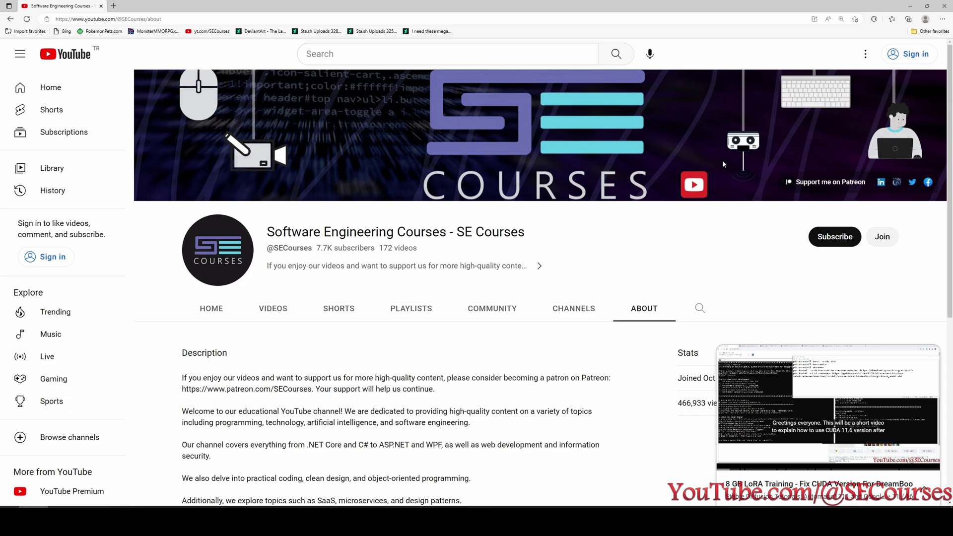
Open the channel's Patreon support page, browse it, and return to the YouTube About page.
{"action": "left_click", "coordinate": [824, 182]}
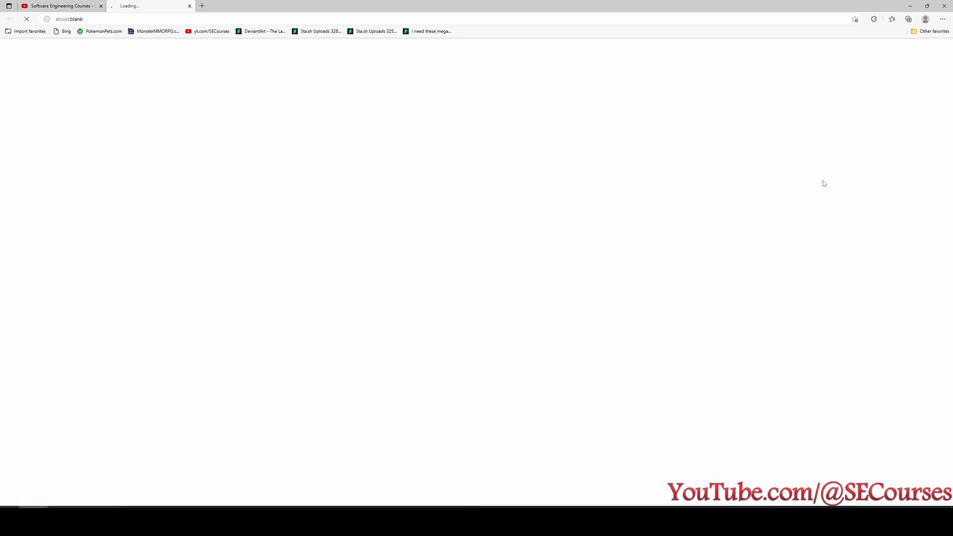
{"action": "left_click", "coordinate": [59, 6]}
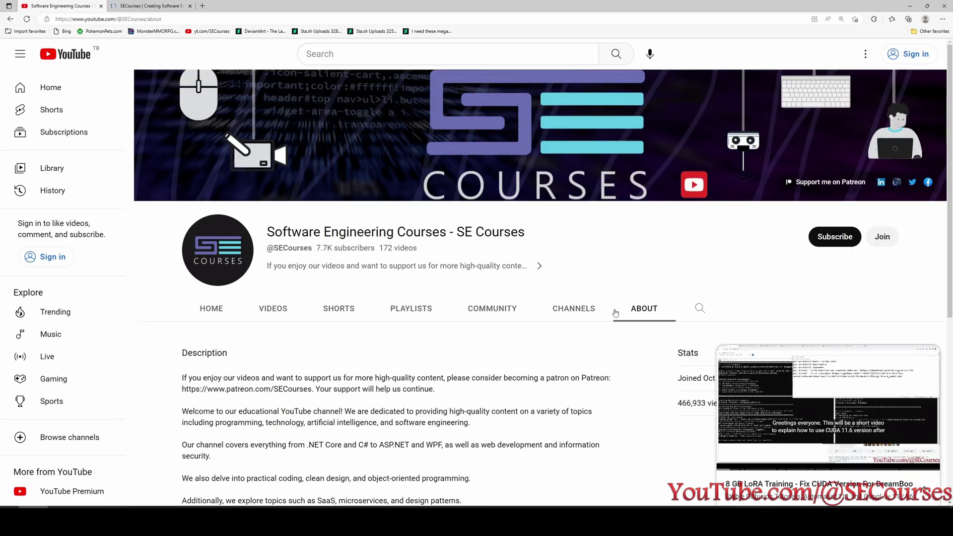
{"action": "left_click", "coordinate": [156, 5]}
{"action": "scroll", "coordinate": [429, 383], "scroll_direction": "down", "scroll_amount": 7}
{"action": "scroll", "coordinate": [407, 318], "scroll_direction": "up", "scroll_amount": 1}
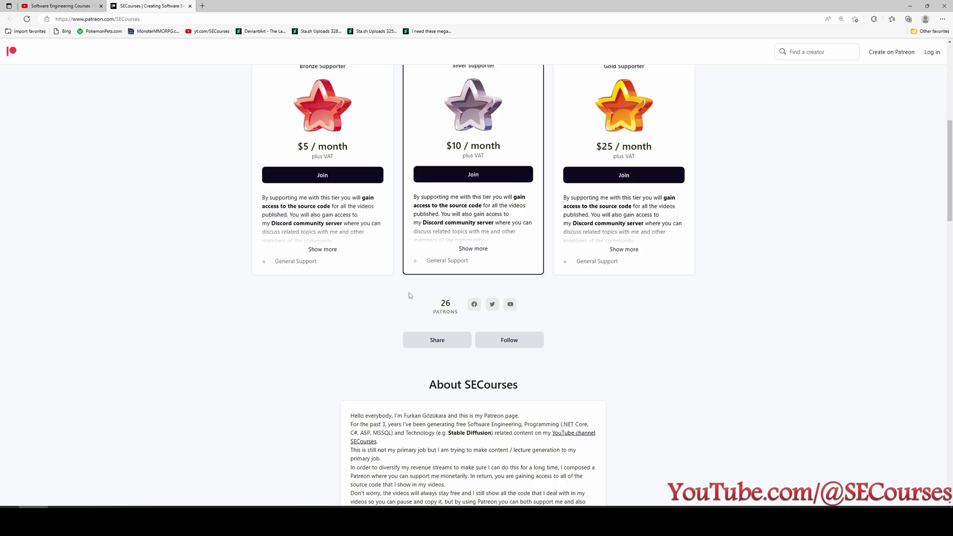
{"action": "scroll", "coordinate": [410, 295], "scroll_direction": "up", "scroll_amount": 2}
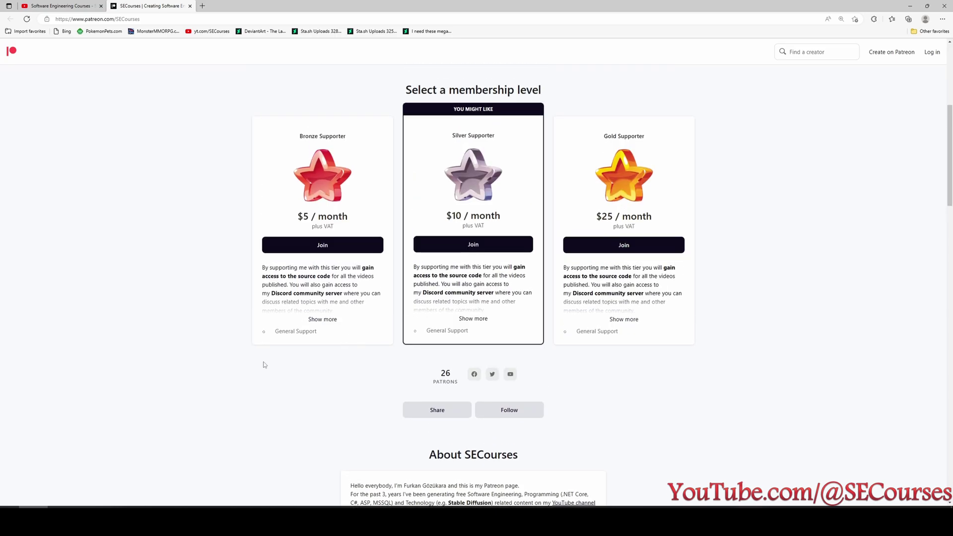
{"action": "key", "text": "ctrl+shift+Tab"}
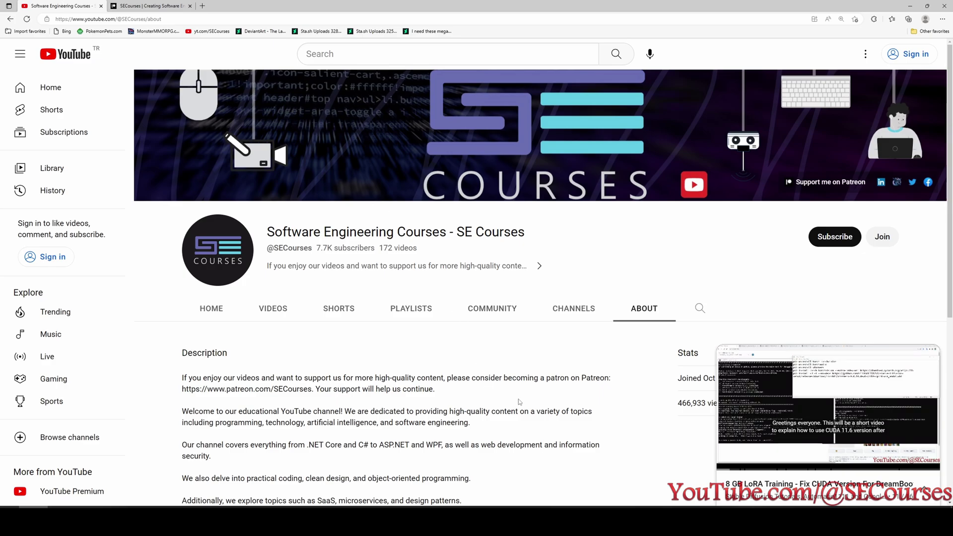